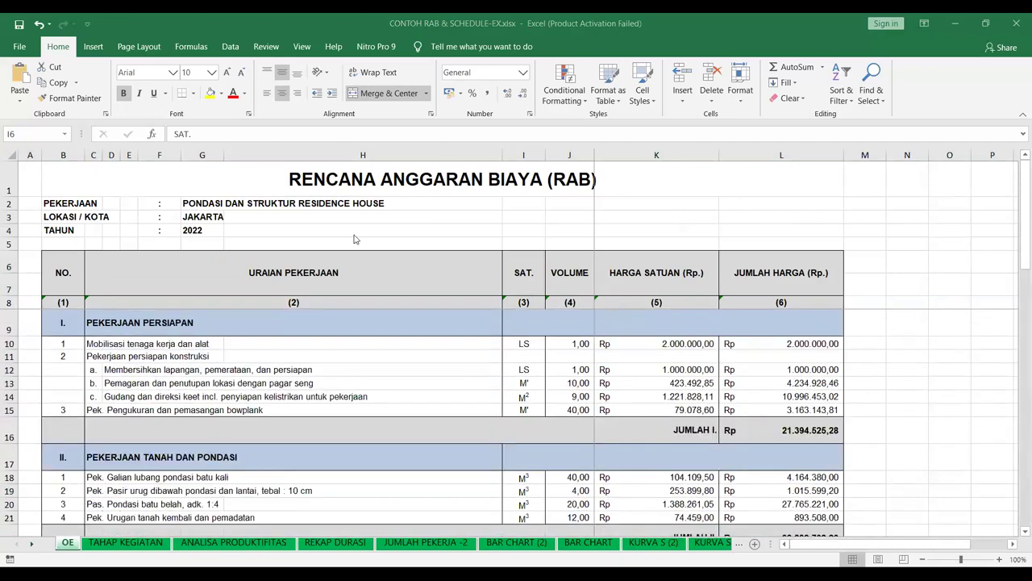
Set the project year (TAHUN) in the RAB header to 2024.
click(217, 206)
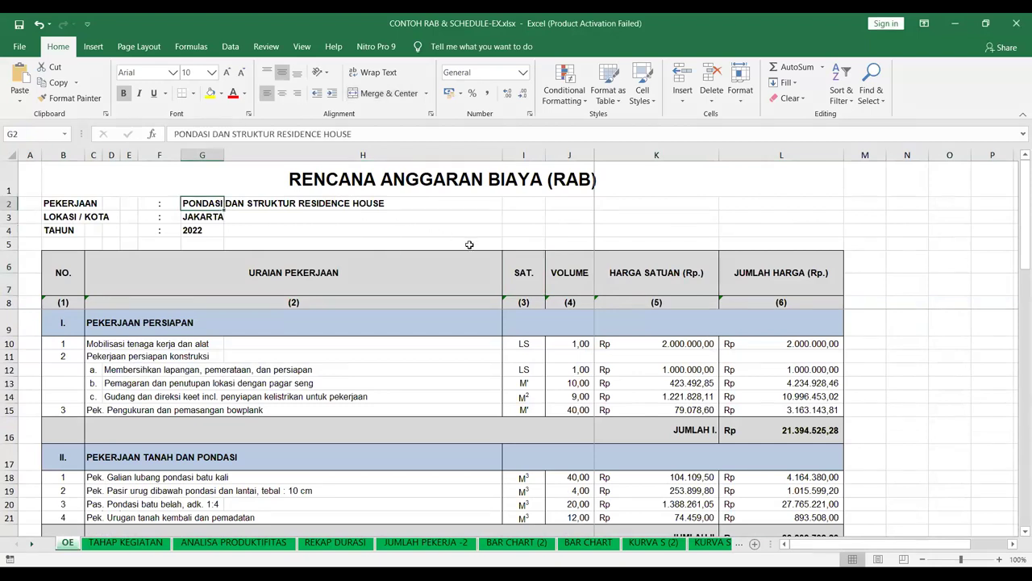
click(213, 231)
text(20)
key(Return)
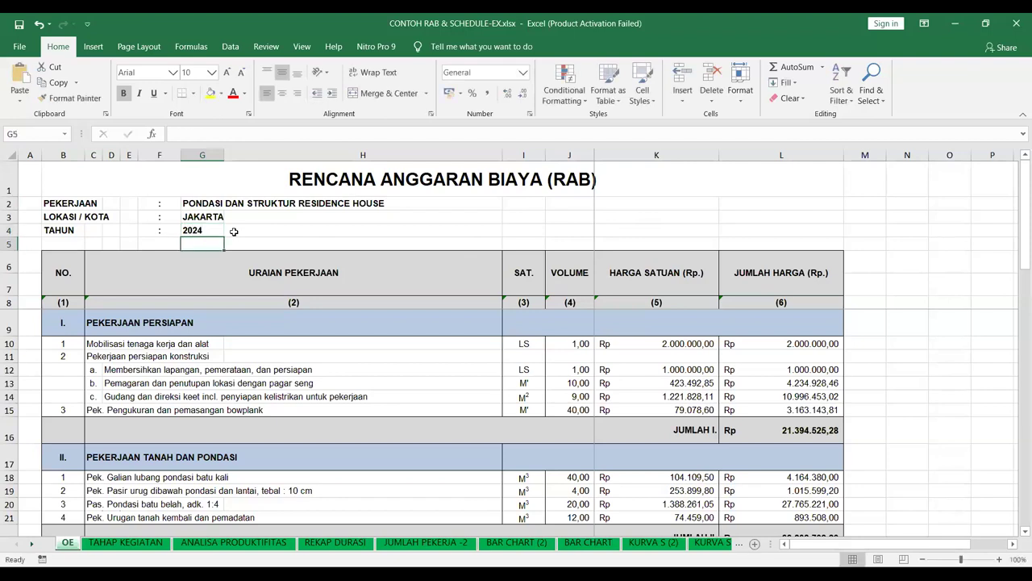
Examine the SAT. column and the unit prices and their source formulas for the preparation and concrete work items.
click(511, 155)
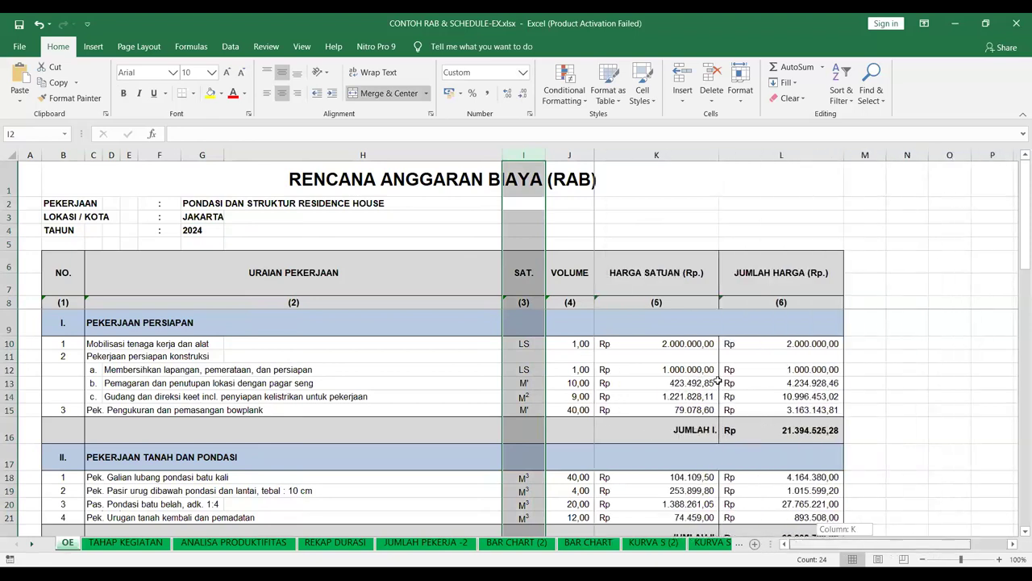
click(680, 292)
click(631, 230)
click(678, 352)
click(679, 368)
click(679, 394)
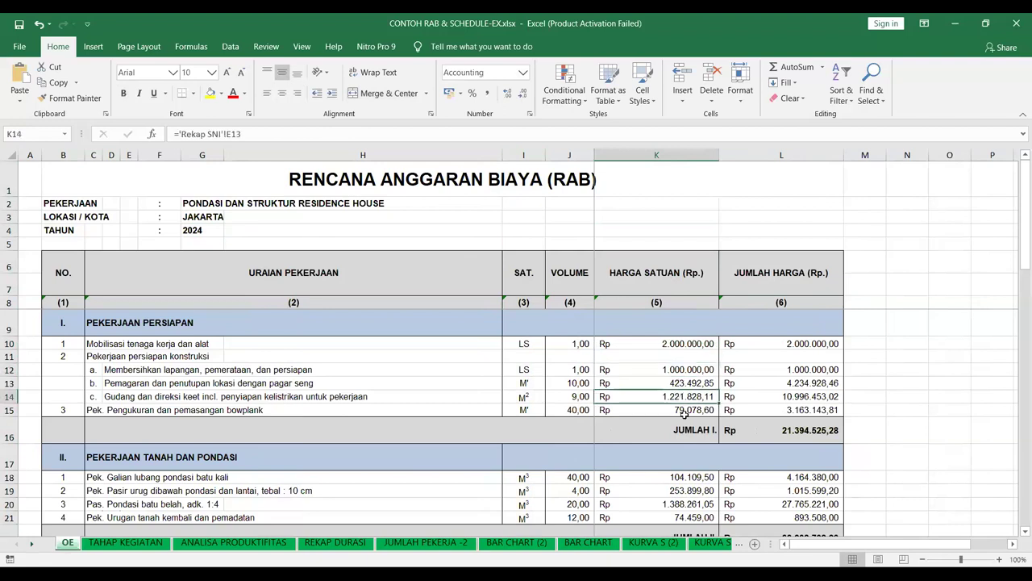
click(582, 345)
click(235, 355)
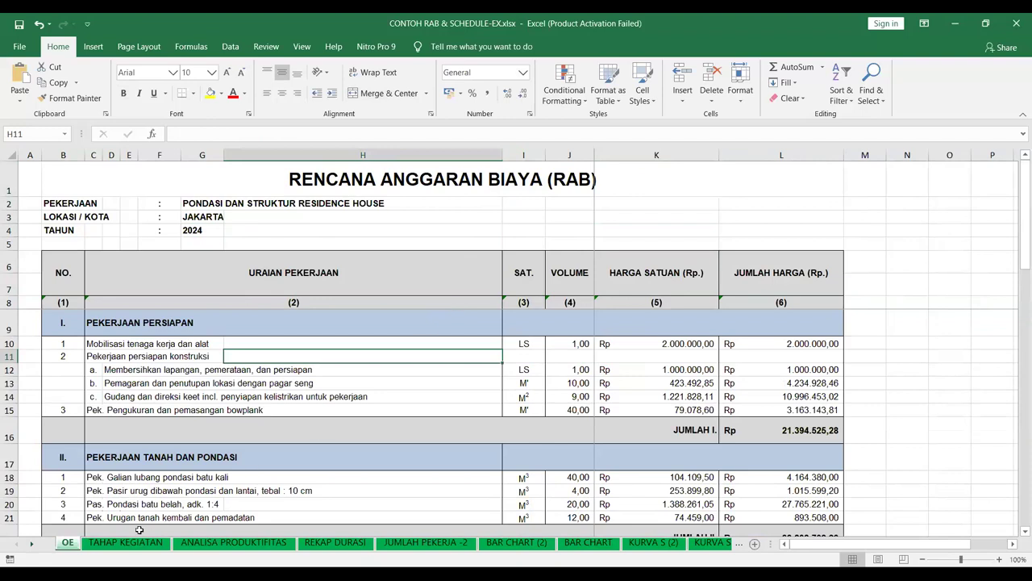
scroll(364, 439, down, 4)
click(687, 412)
scroll(609, 399, up, 4)
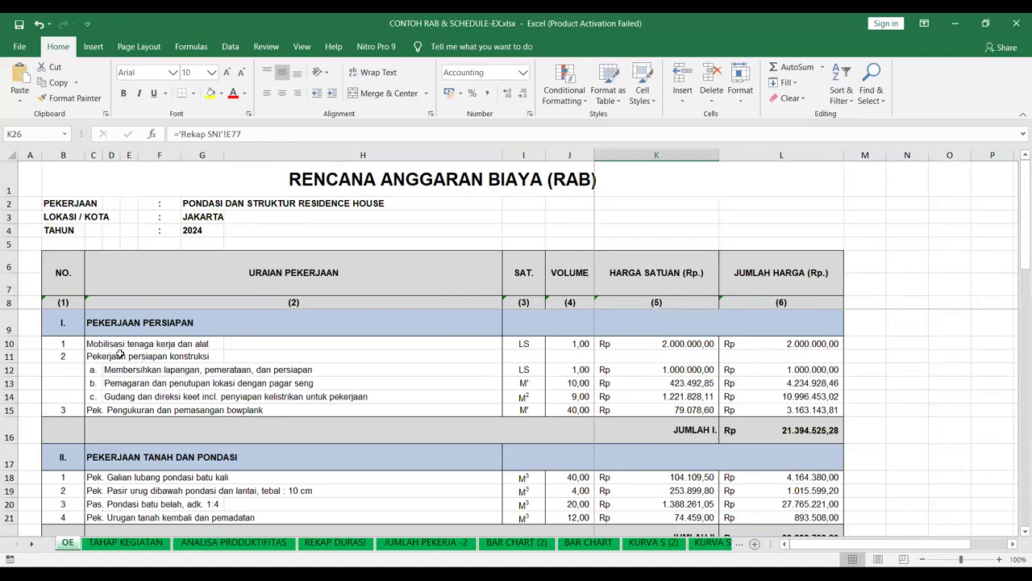
Create a copy of the OE sheet and place it directly after the original.
scroll(125, 363, down, 5)
right_click(79, 545)
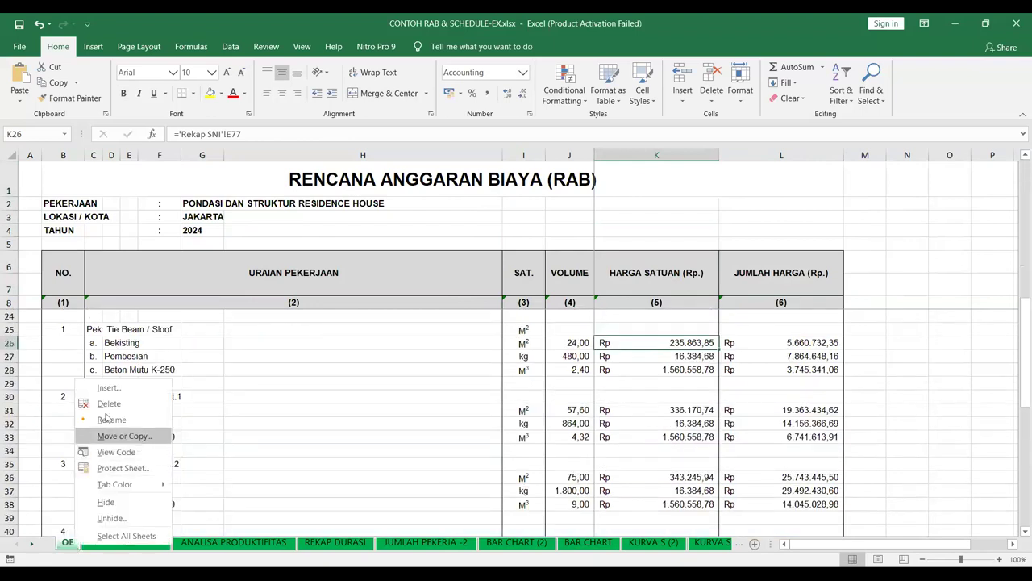
click(137, 440)
click(56, 489)
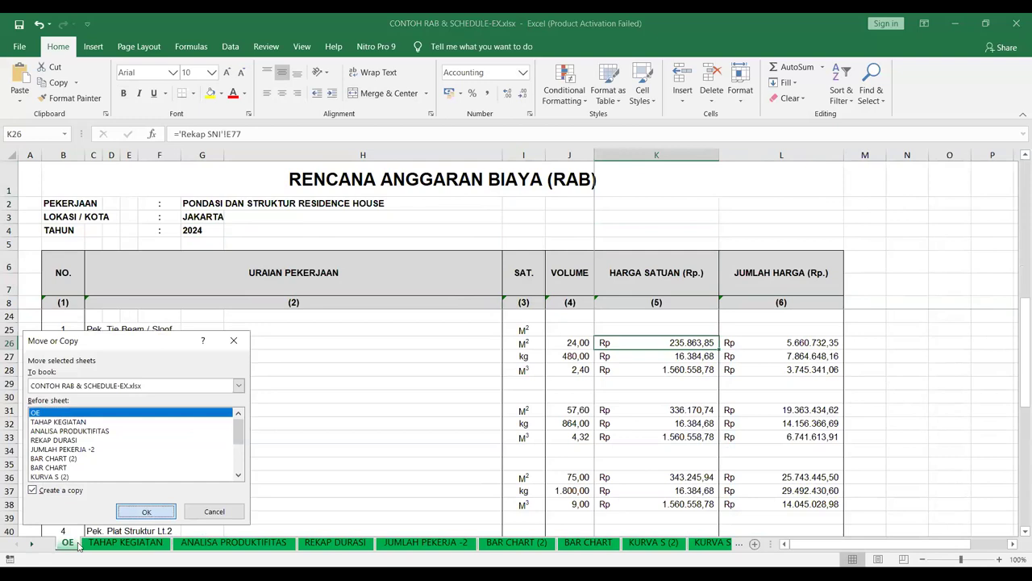
key(Return)
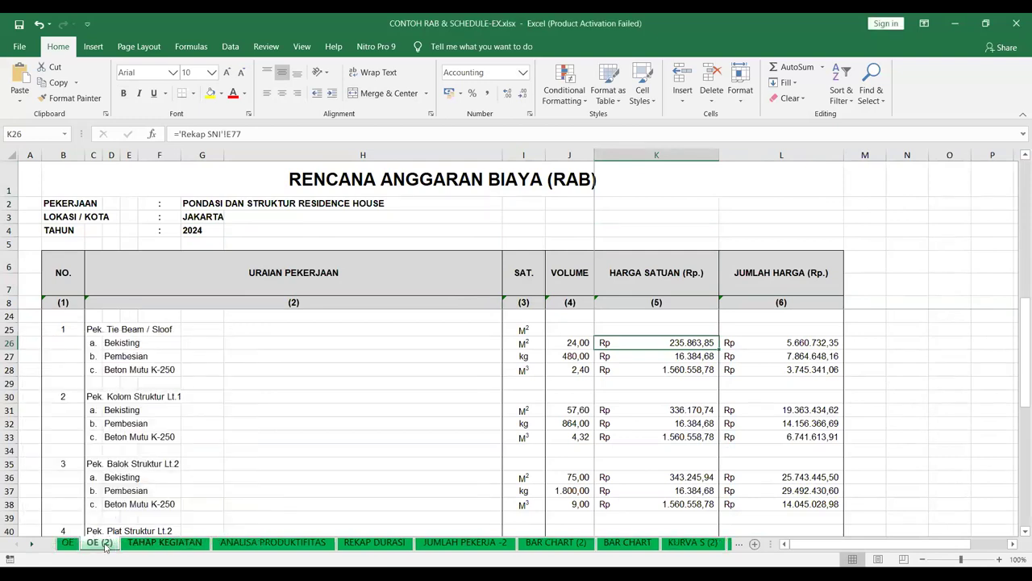
In the copied sheet, clear the unit prices of the fencing, warehouse and bowplank items in K13:K15.
scroll(680, 355, up, 5)
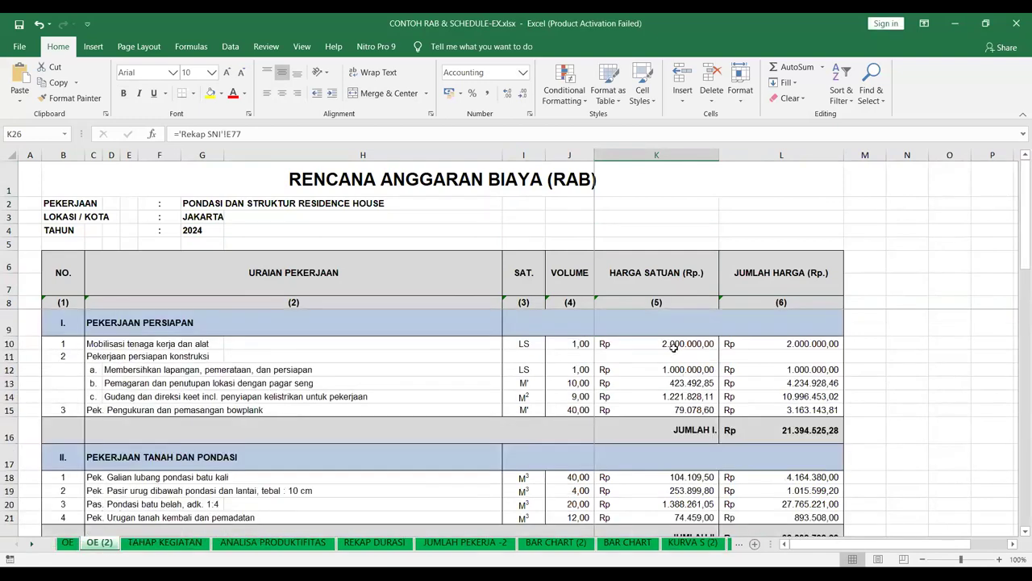
click(673, 347)
click(676, 375)
click(675, 384)
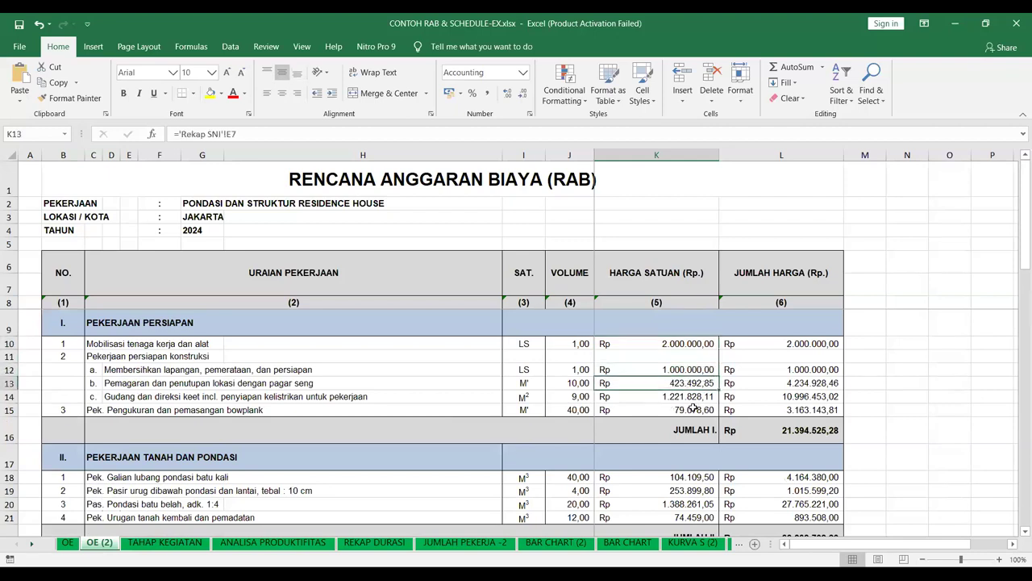
shift+click(676, 407)
key(Delete)
Clear the unit prices of all PEKERJAAN TANAH DAN PONDASI items in K18:K21.
scroll(767, 408, down, 3)
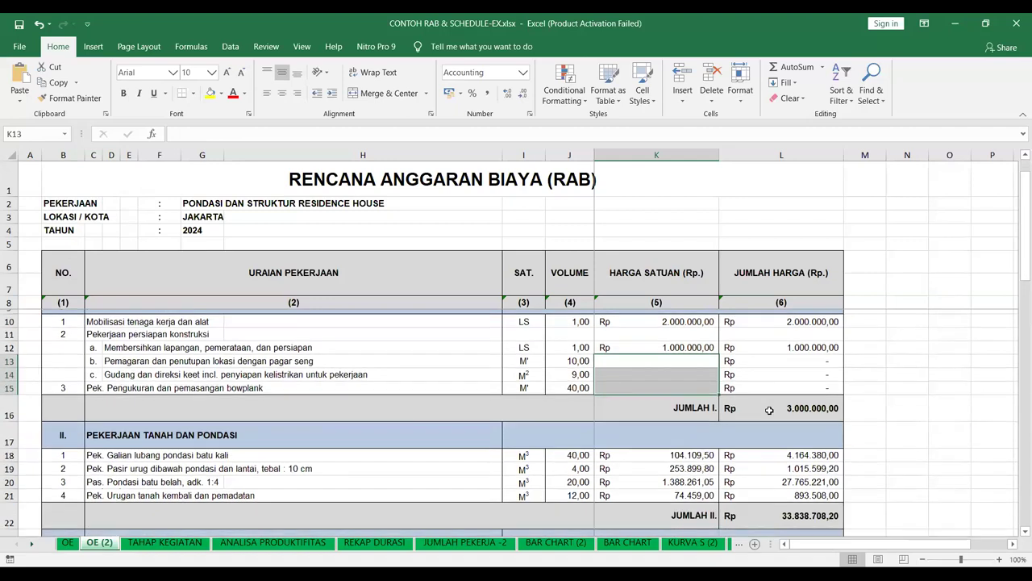
scroll(705, 390, up, 1)
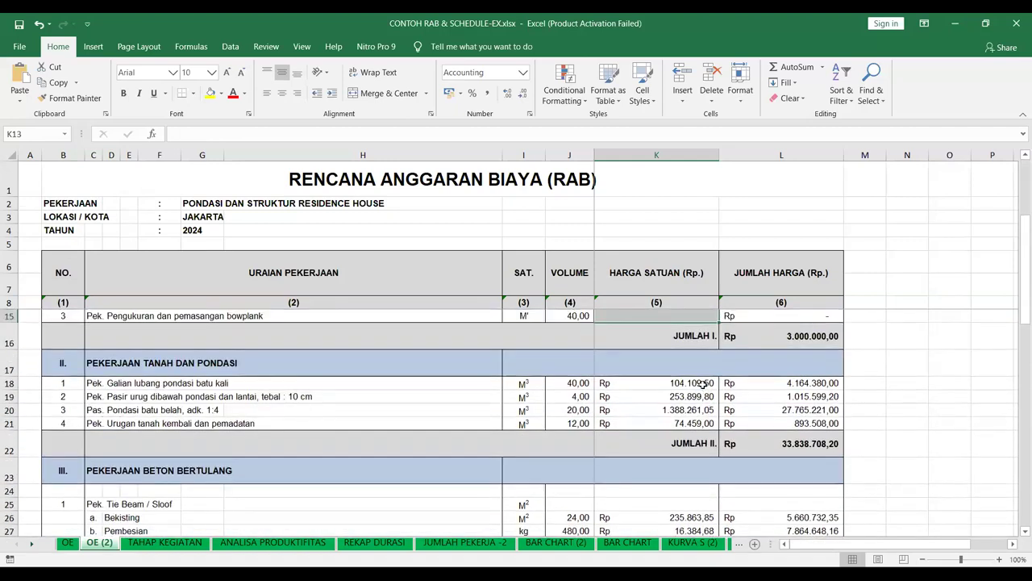
drag(703, 385, 703, 420)
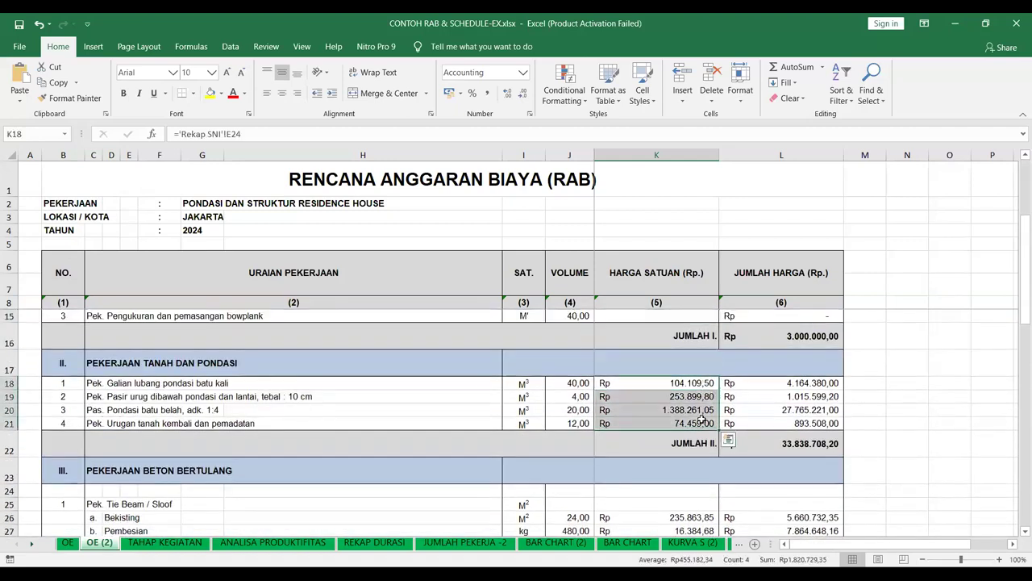
key(Delete)
Clear the unit prices of all PEKERJAAN BETON BERTULANG items in K26:K43.
scroll(702, 416, down, 4)
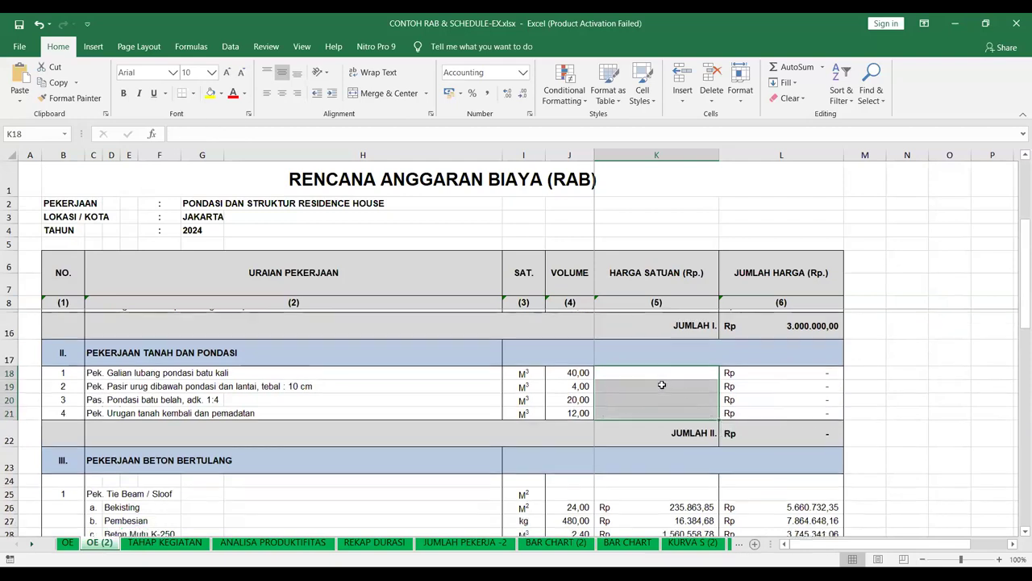
scroll(672, 354, up, 1)
click(672, 346)
scroll(684, 398, down, 6)
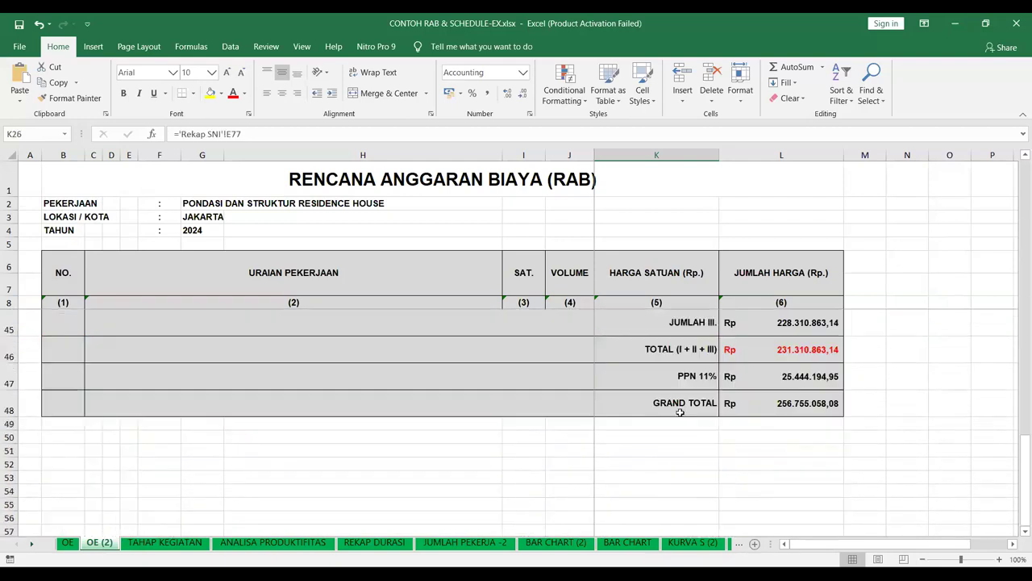
scroll(681, 403, up, 2)
drag(656, 316, 684, 408)
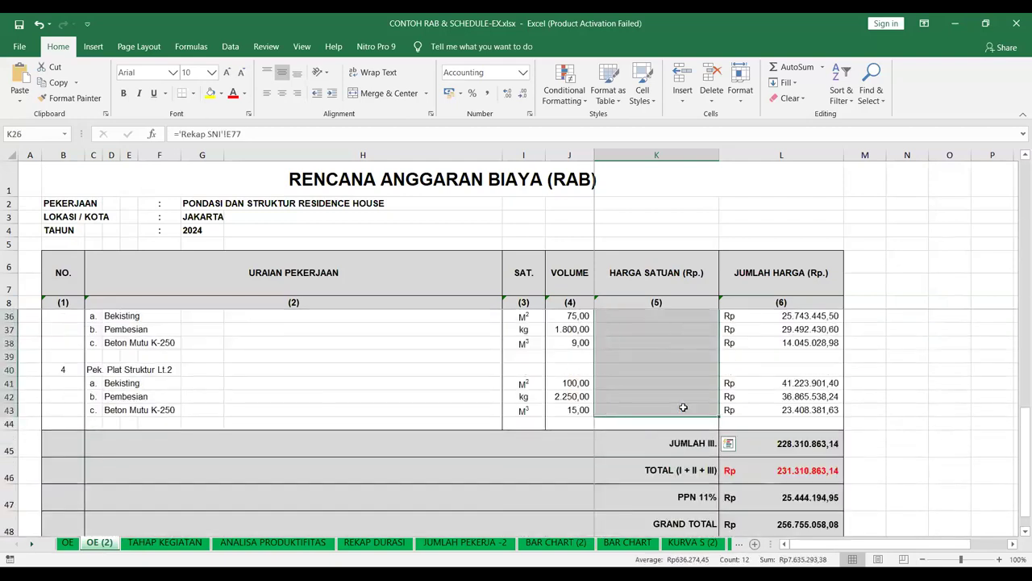
key(Delete)
Check the volumes of the PEKERJAAN PERSIAPAN items and save the workbook.
click(663, 387)
scroll(662, 388, up, 9)
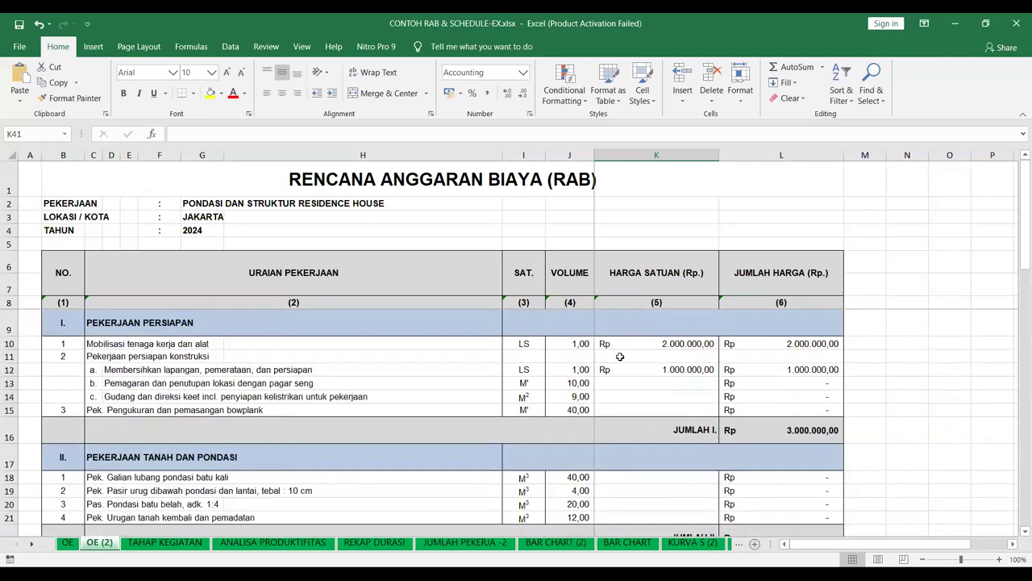
click(571, 345)
click(579, 371)
click(582, 410)
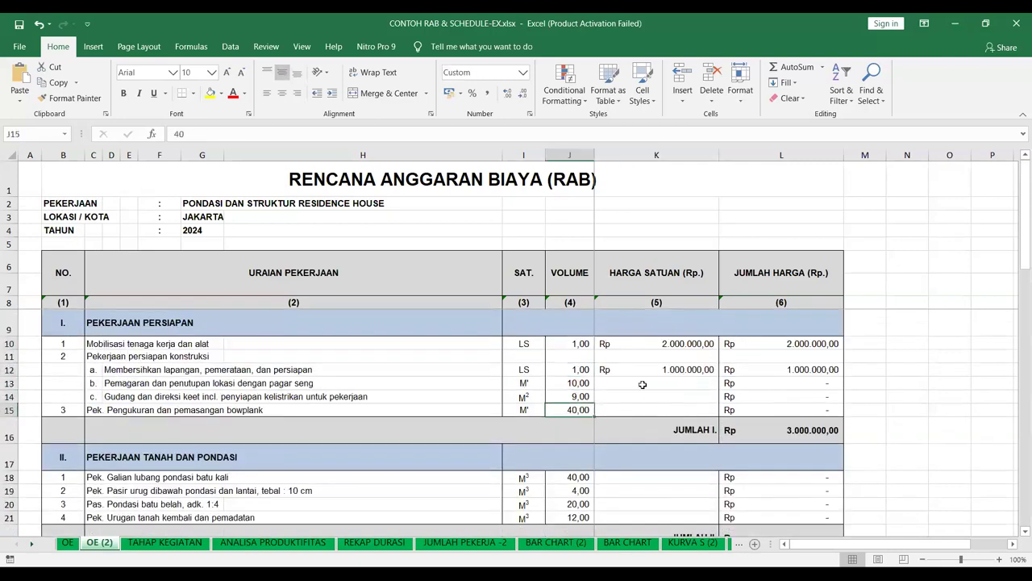
click(642, 385)
click(329, 357)
key(ctrl+s)
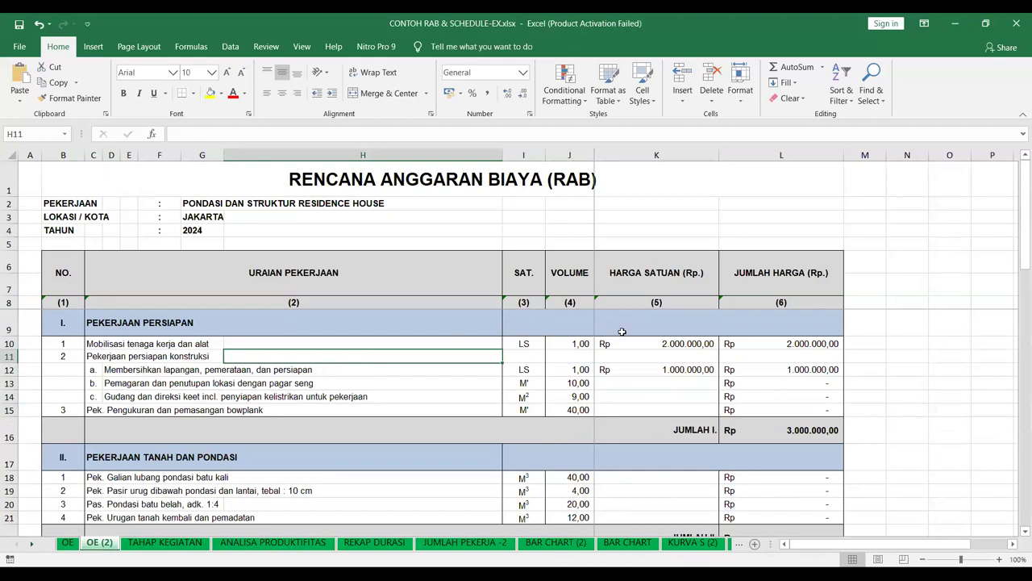
Clear the unit prices of the mobilisation and site clearing items in K10:K12.
drag(691, 343, 686, 369)
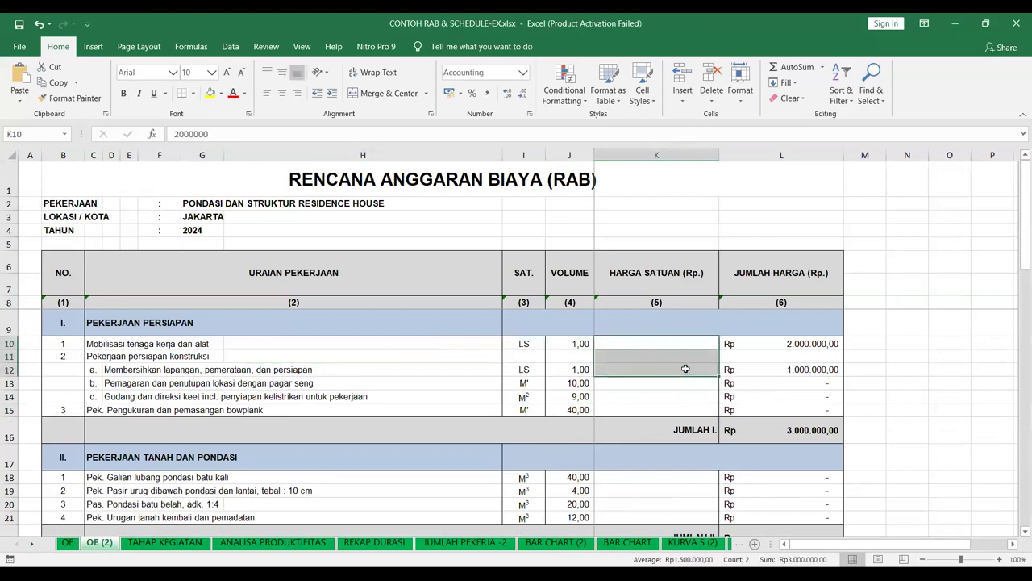
key(Delete)
click(436, 373)
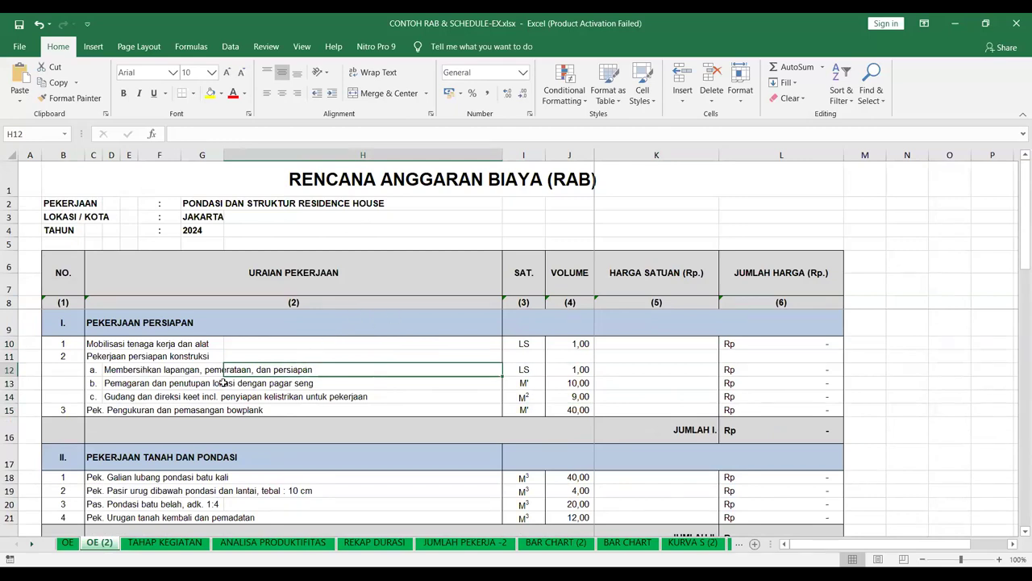
key(Down)
key(Left)
key(Left)
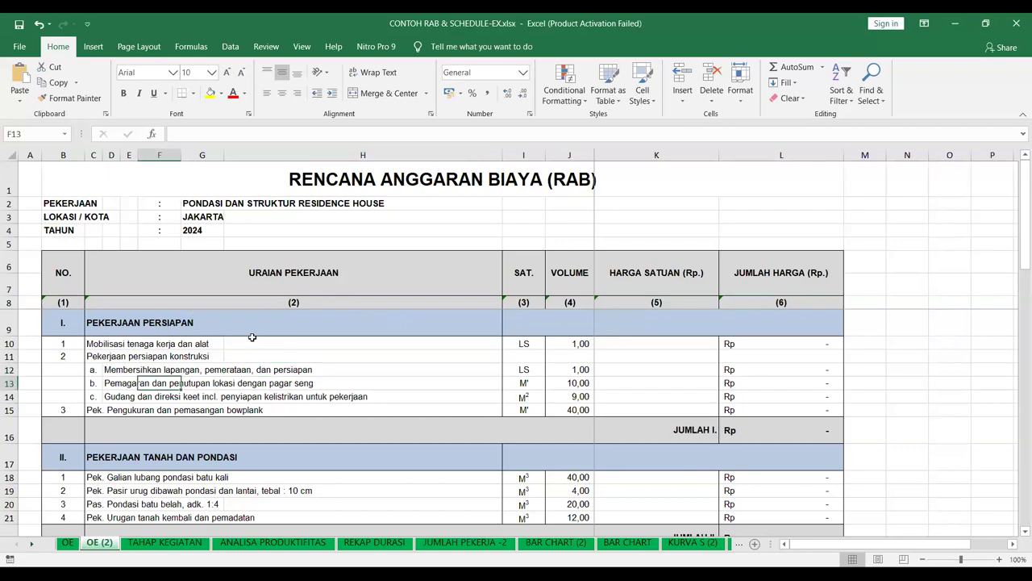
scroll(252, 337, down, 1)
scroll(254, 339, up, 1)
Hide columns I to L, covering the unit, volume, unit price and total price.
drag(514, 155, 766, 155)
right_click(762, 156)
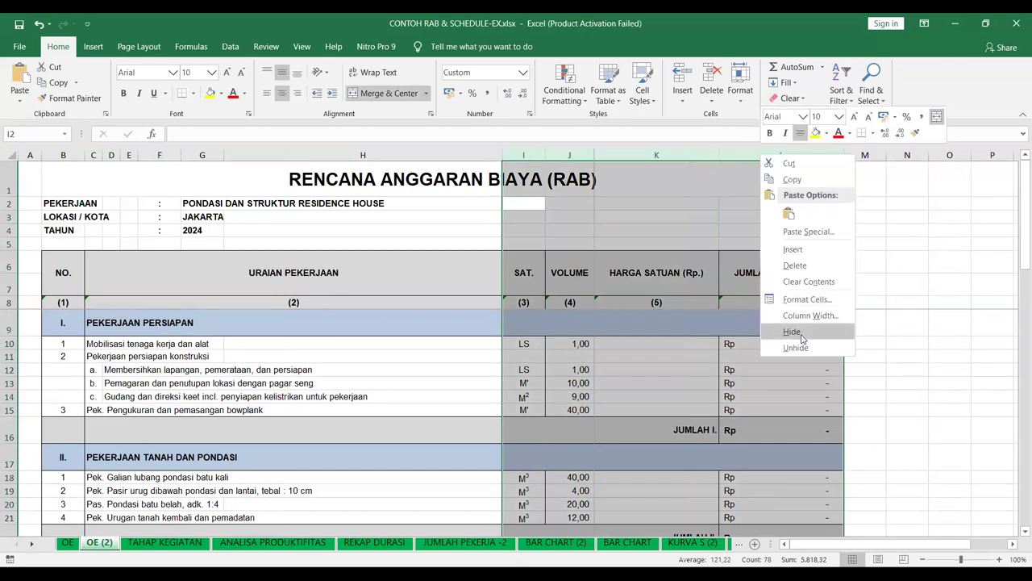
click(792, 332)
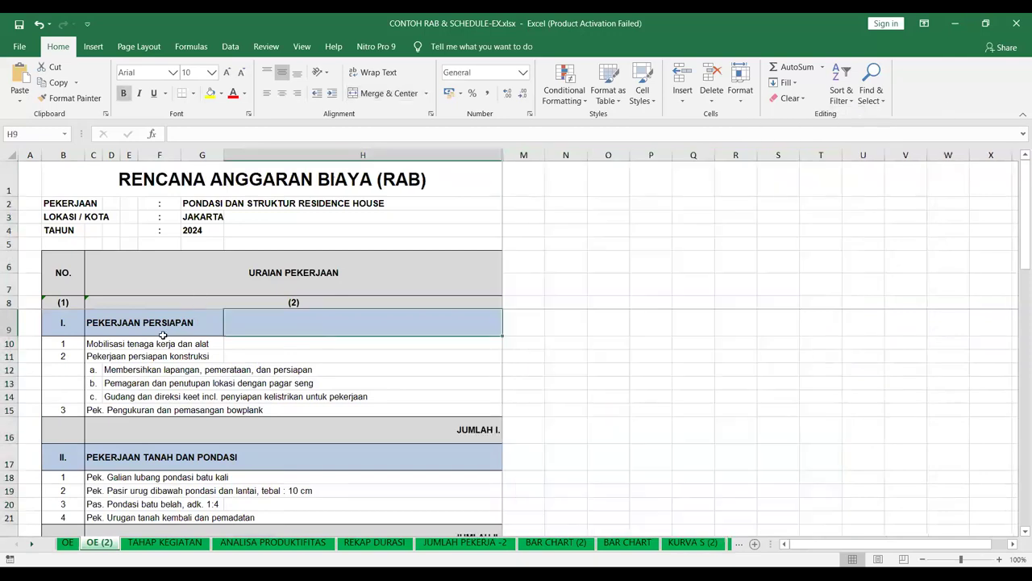
Review the main section headings I, II and III and the work items listed under each of them.
scroll(146, 337, down, 1)
scroll(146, 336, up, 1)
click(65, 324)
drag(63, 323, 117, 323)
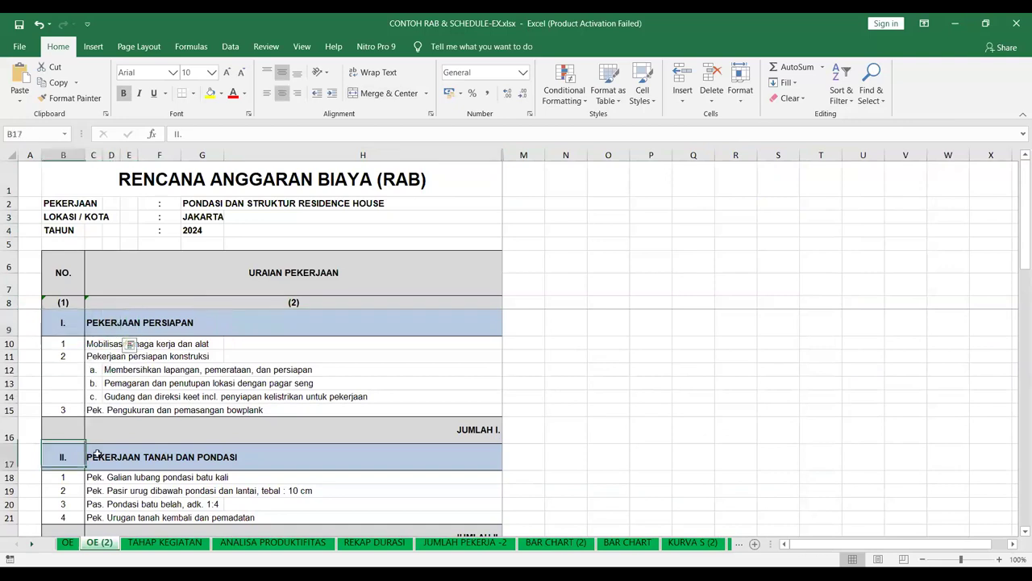
drag(70, 457, 113, 457)
drag(70, 329, 121, 322)
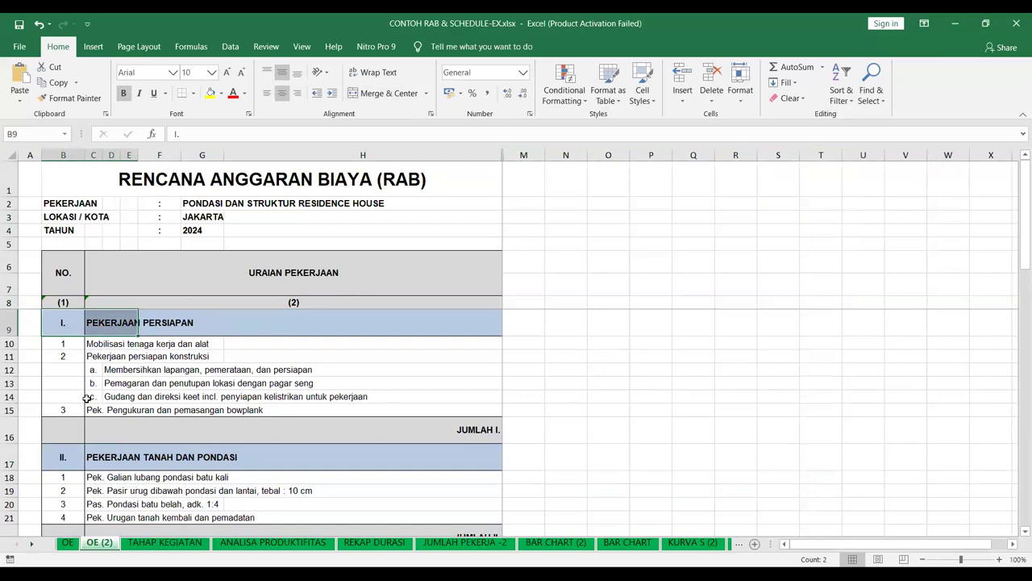
scroll(87, 395, down, 2)
click(84, 363)
drag(104, 364, 129, 365)
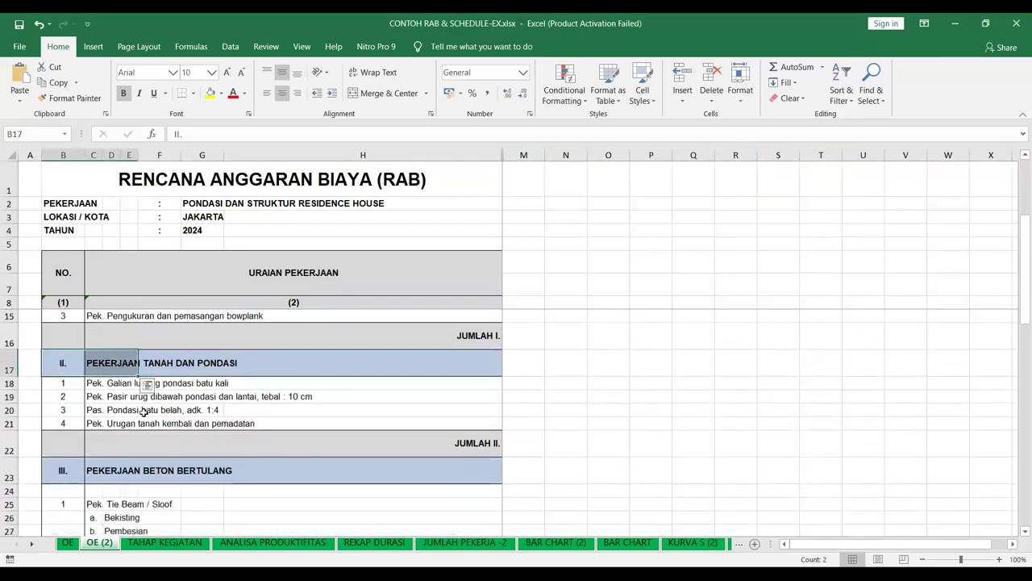
scroll(147, 409, up, 2)
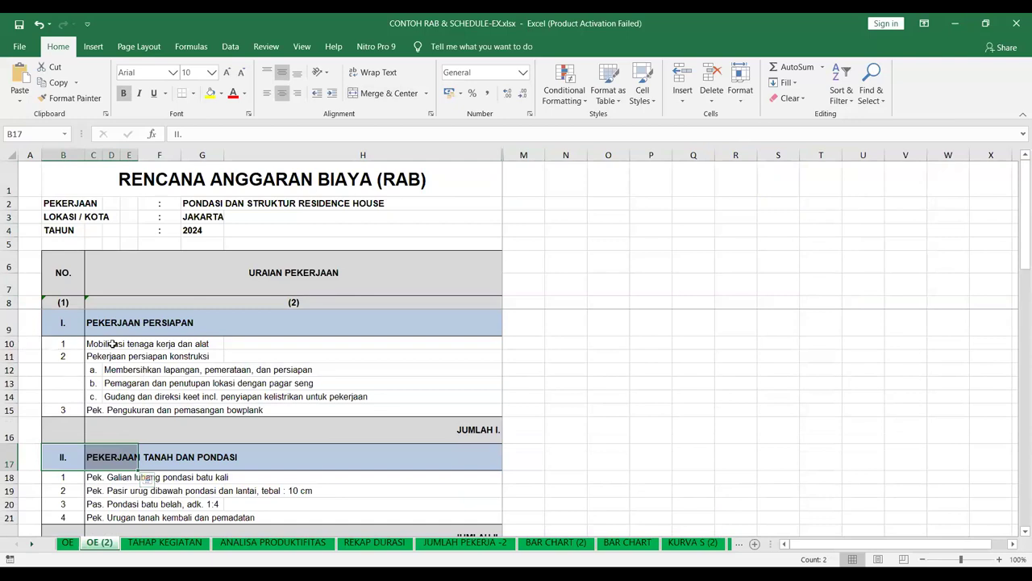
scroll(138, 384, down, 2)
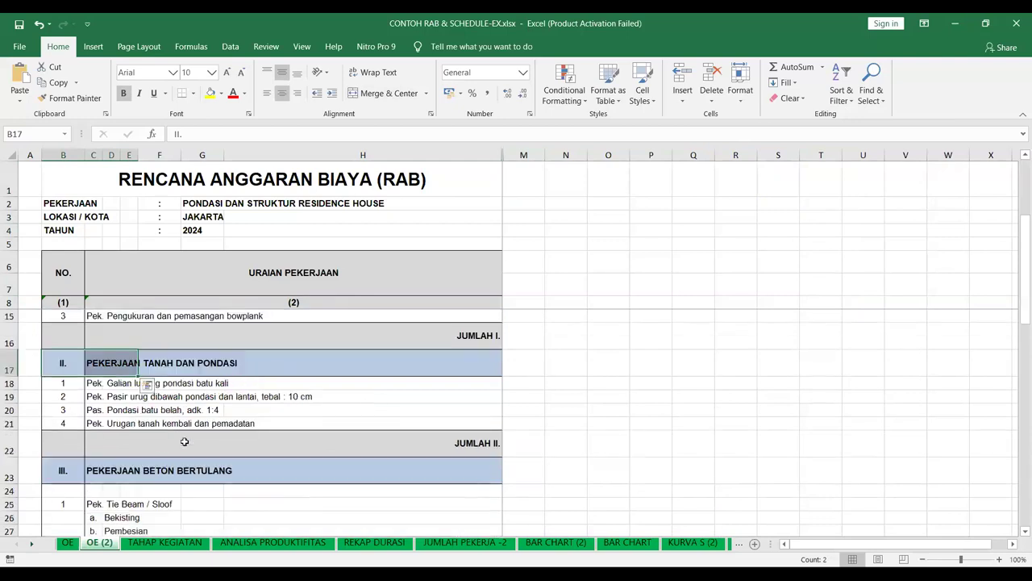
click(64, 471)
shift+click(127, 476)
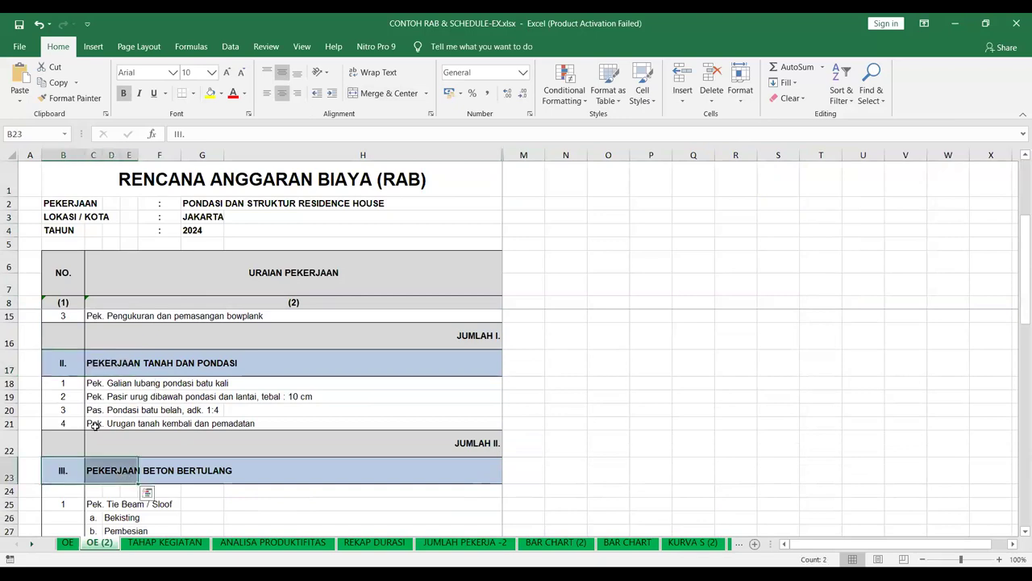
scroll(95, 426, down, 5)
scroll(94, 426, up, 7)
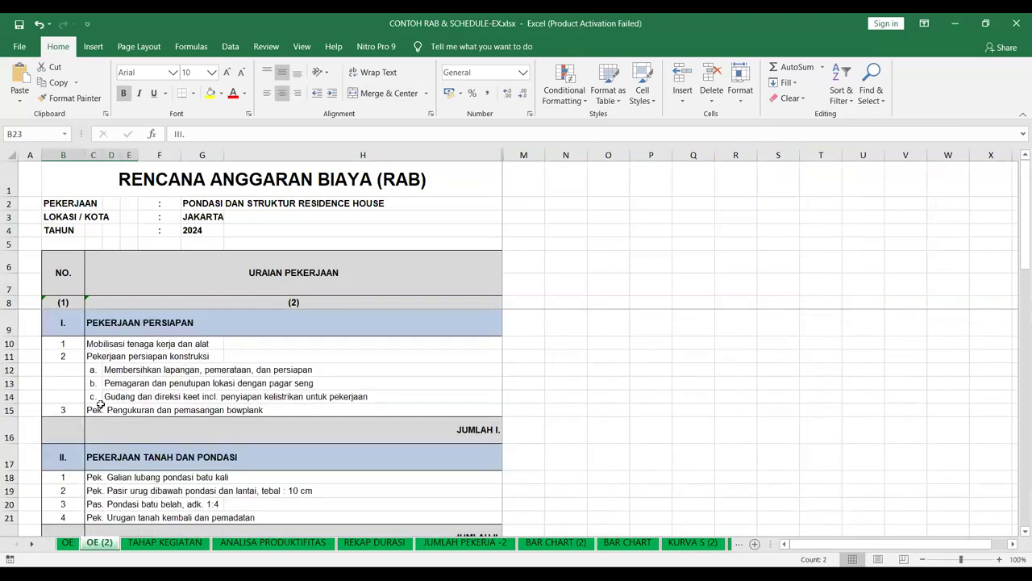
Review the sheet title and project name, and select the headings PEKERJAAN PERSIAPAN and PEKERJAAN TANAH DAN PONDASI together.
click(185, 197)
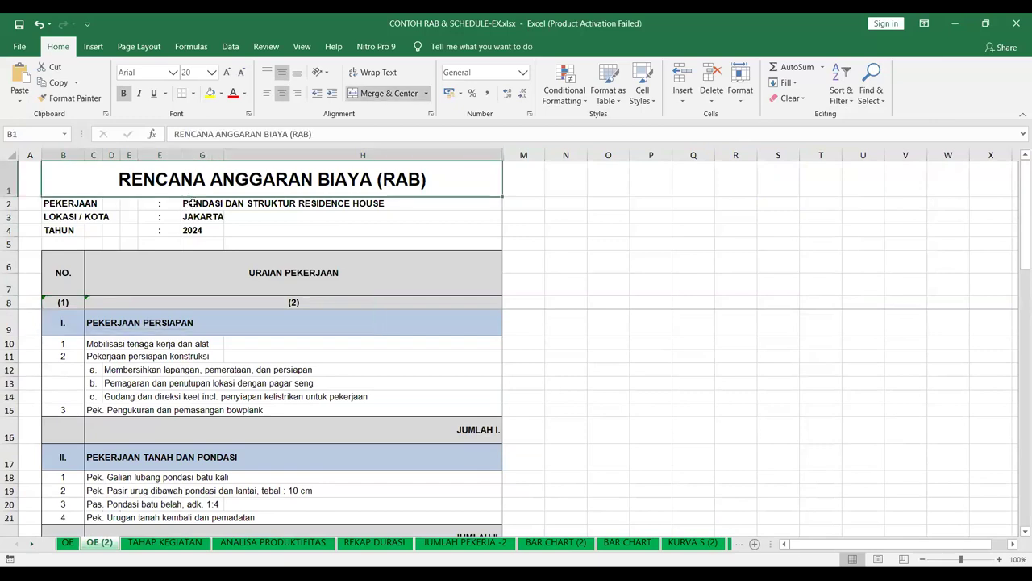
click(188, 203)
click(86, 300)
click(105, 326)
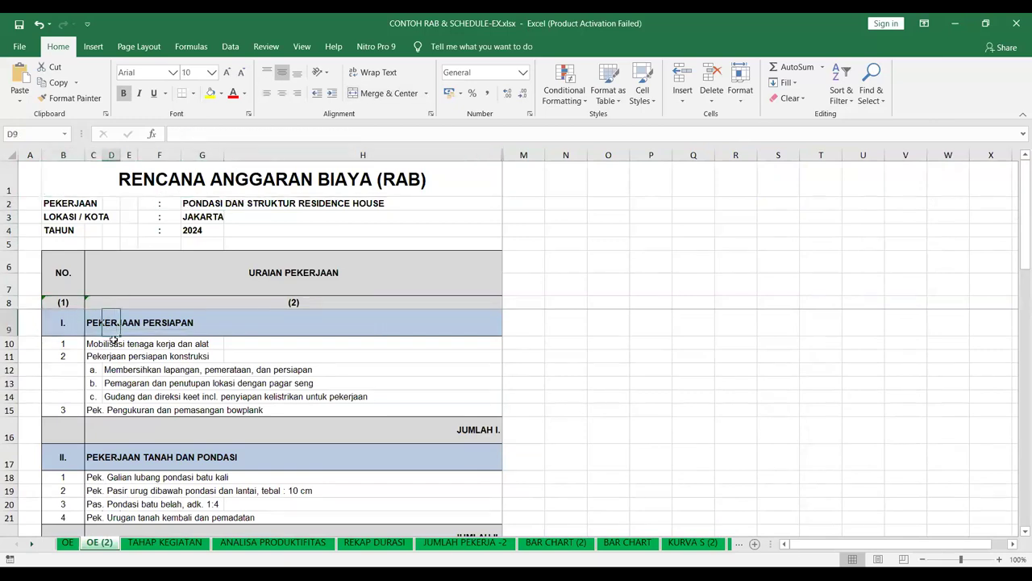
click(90, 323)
click(101, 457)
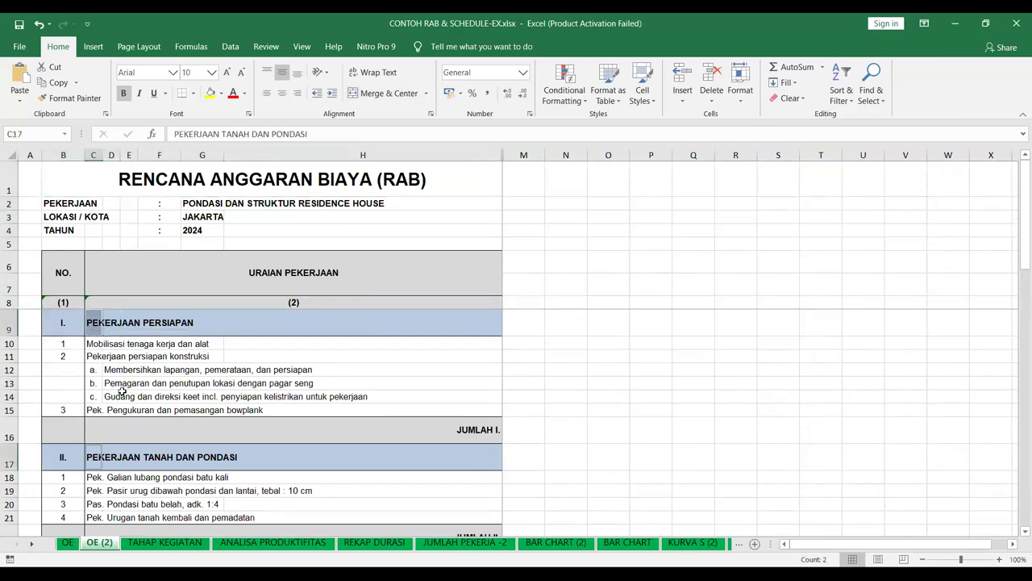
Add the heading PEKERJAAN BETON BERTULANG to the selected section headings and review the work items under all three sections.
scroll(89, 467, down, 2)
click(87, 472)
scroll(100, 471, up, 2)
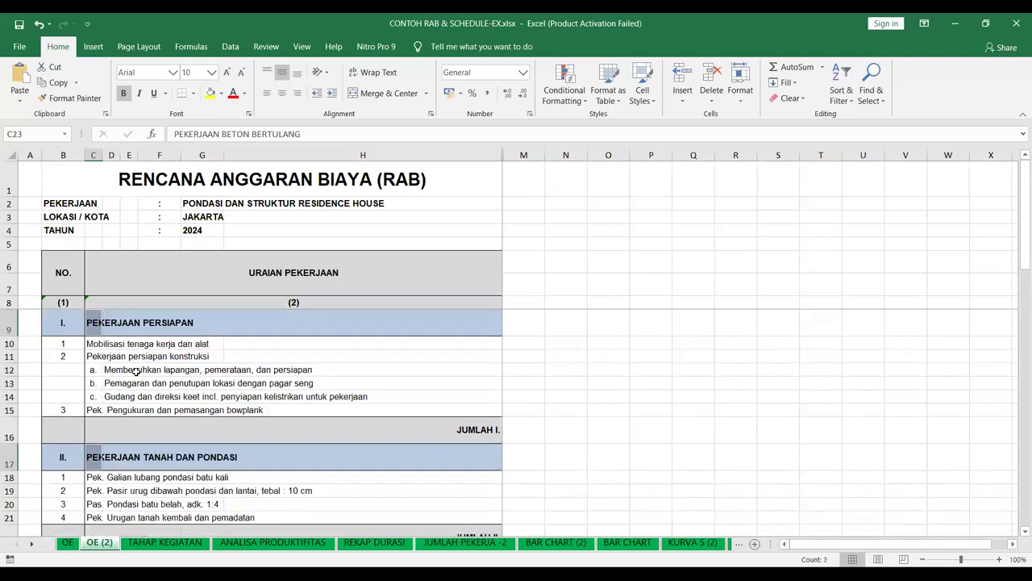
scroll(158, 492, down, 1)
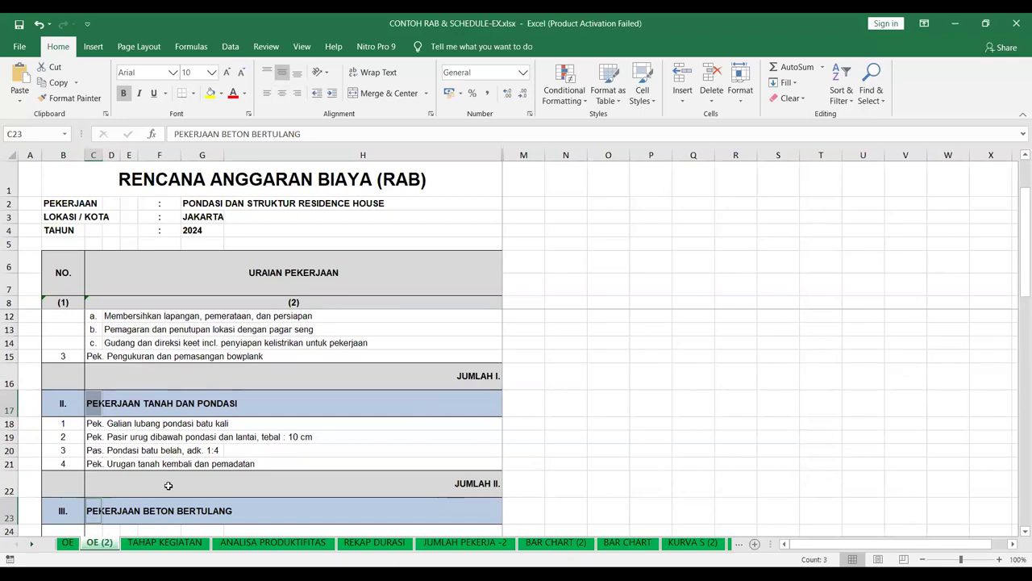
scroll(182, 463, up, 1)
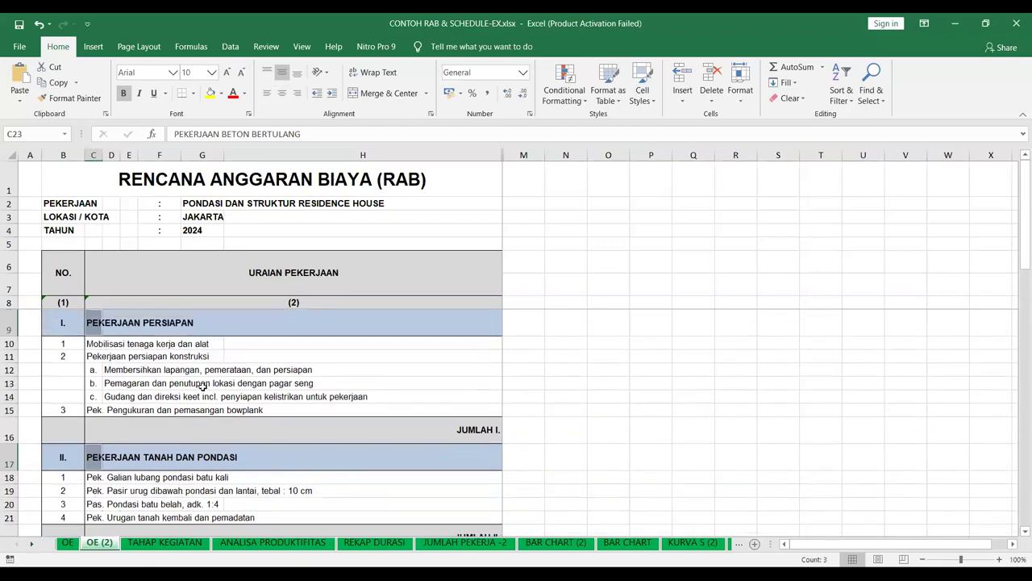
scroll(202, 403, down, 2)
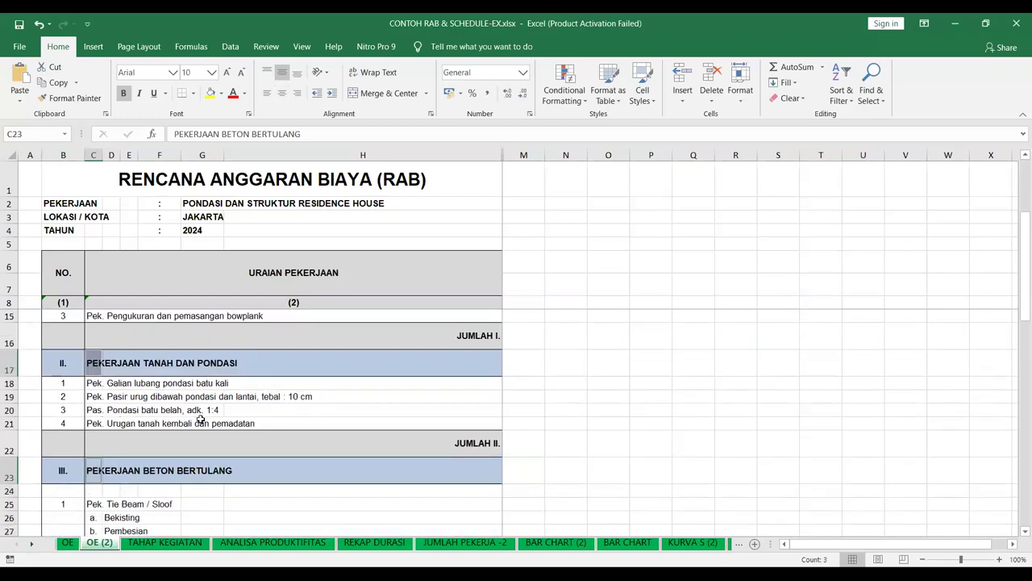
scroll(194, 416, down, 2)
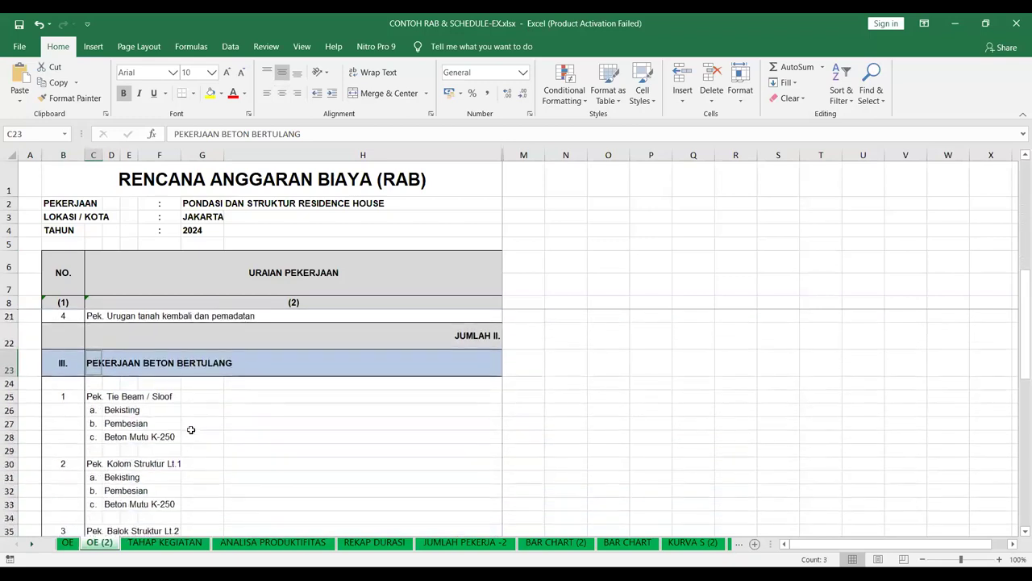
scroll(217, 418, up, 4)
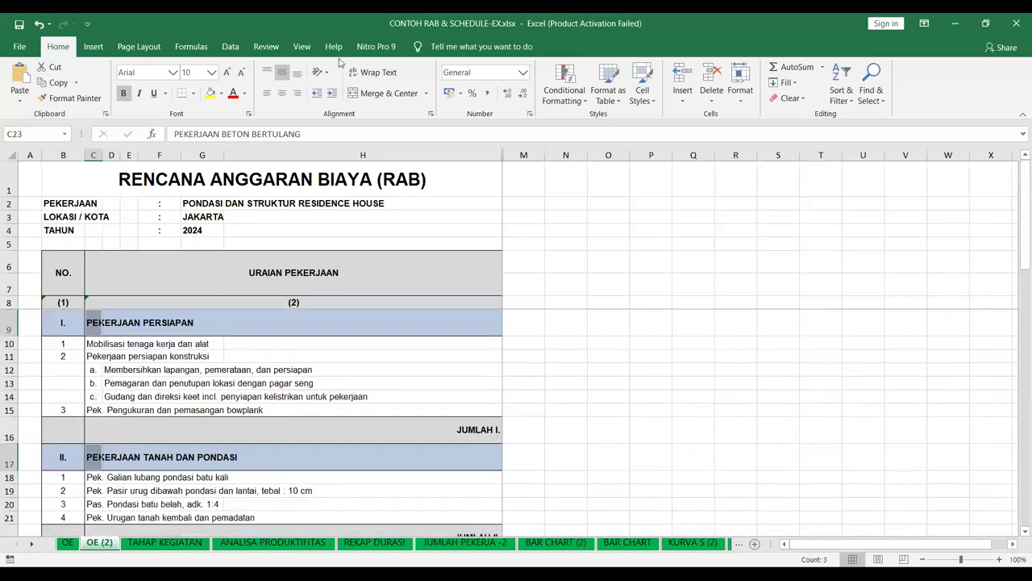
Examine the PEKERJAAN PERSIAPAN heading row and its first item, Mobilisasi tenaga kerja dan alat.
click(152, 332)
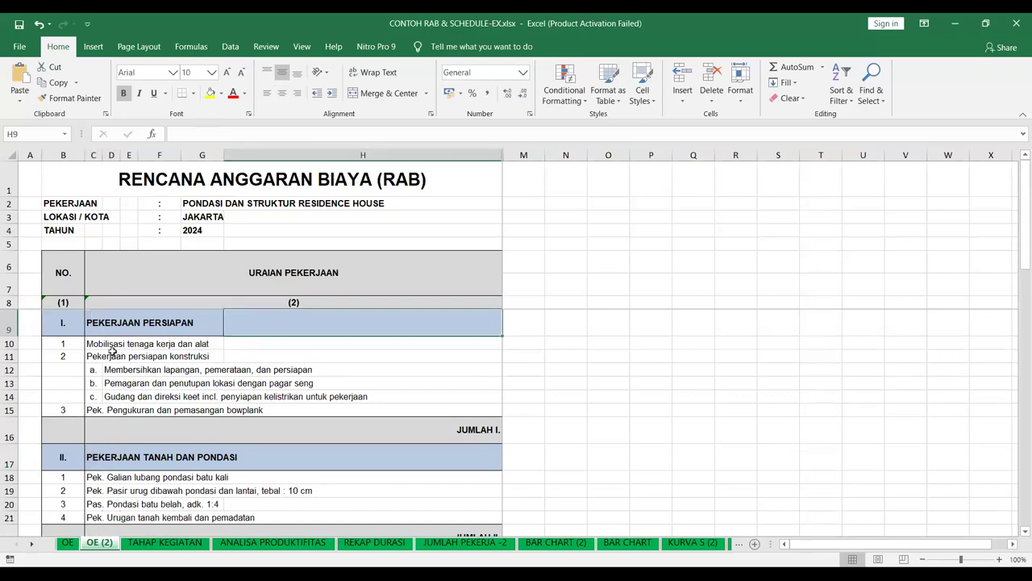
click(101, 345)
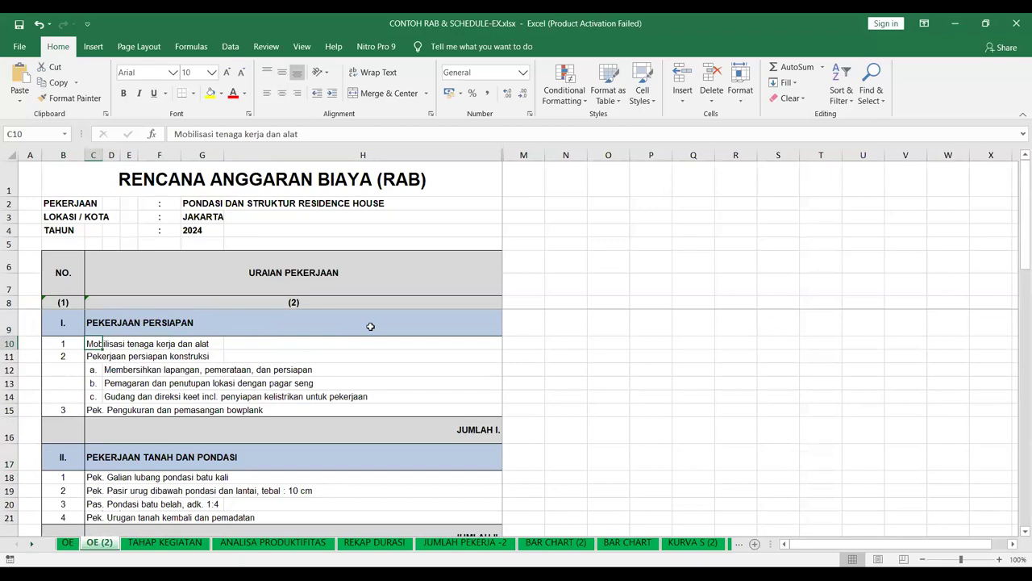
click(532, 153)
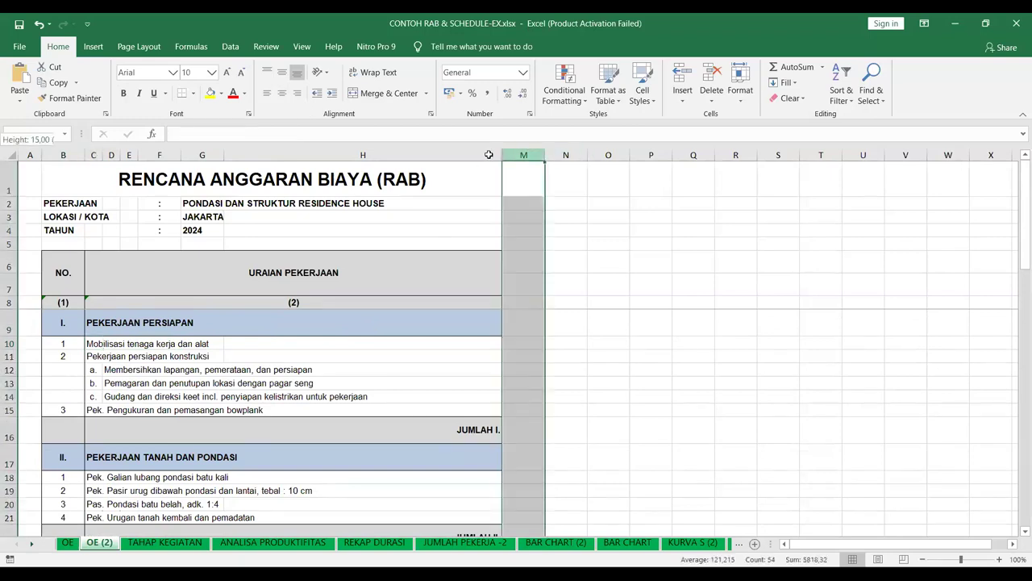
shift+click(488, 153)
right_click(492, 154)
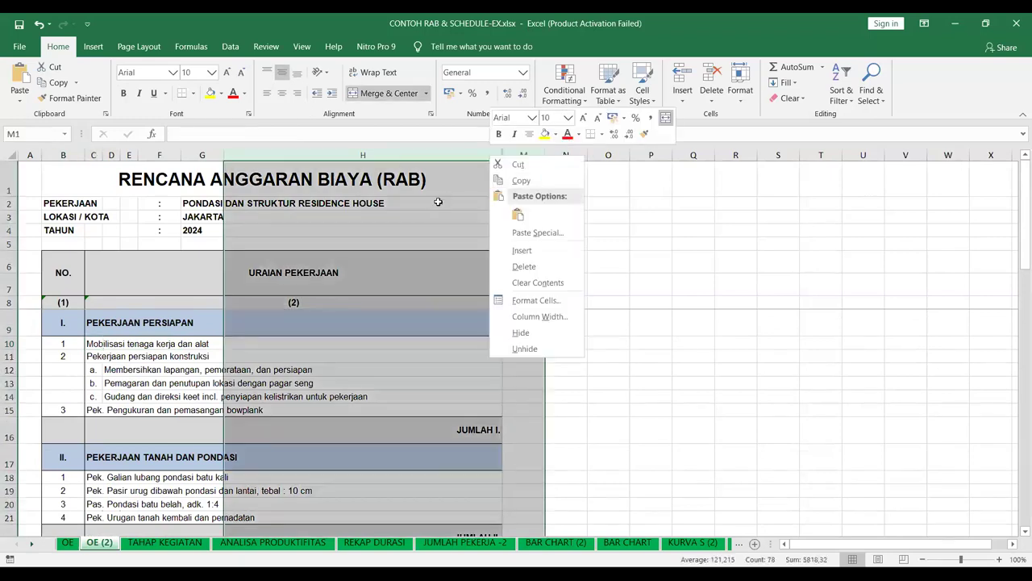
click(111, 344)
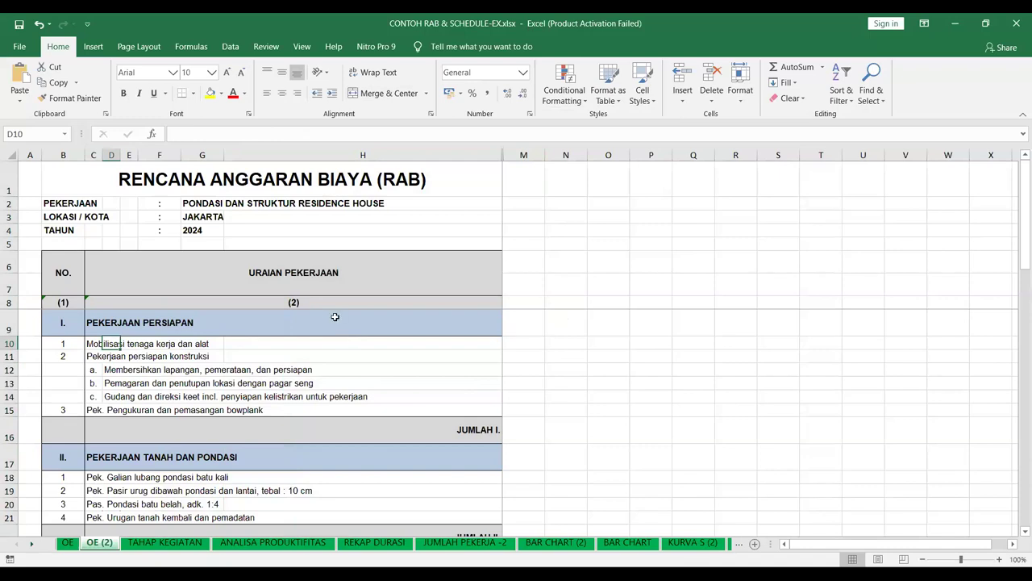
Go through the Pekerjaan persiapan konstruksi item and its sub-items a to c, and the bowplank item.
click(100, 360)
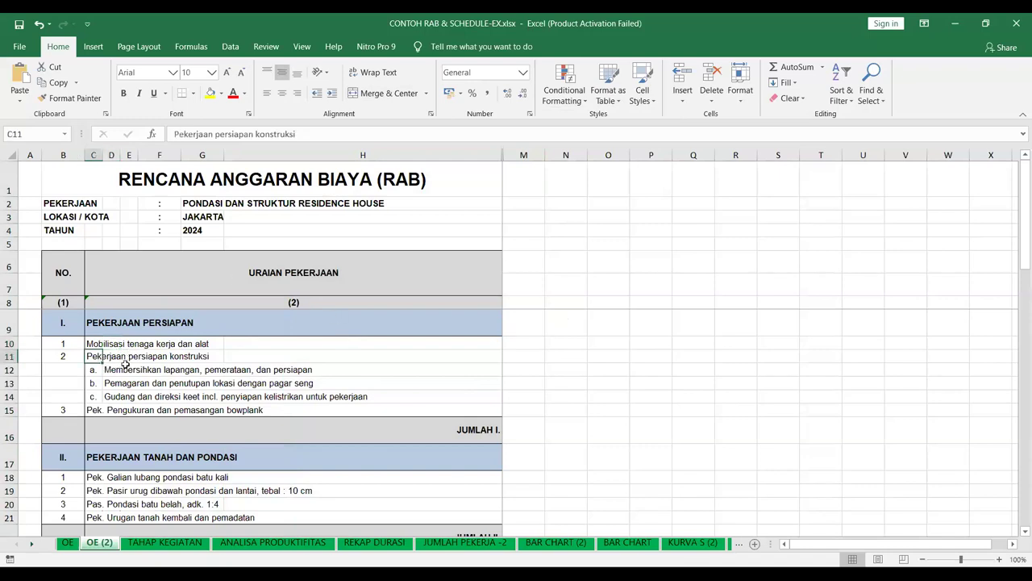
click(114, 369)
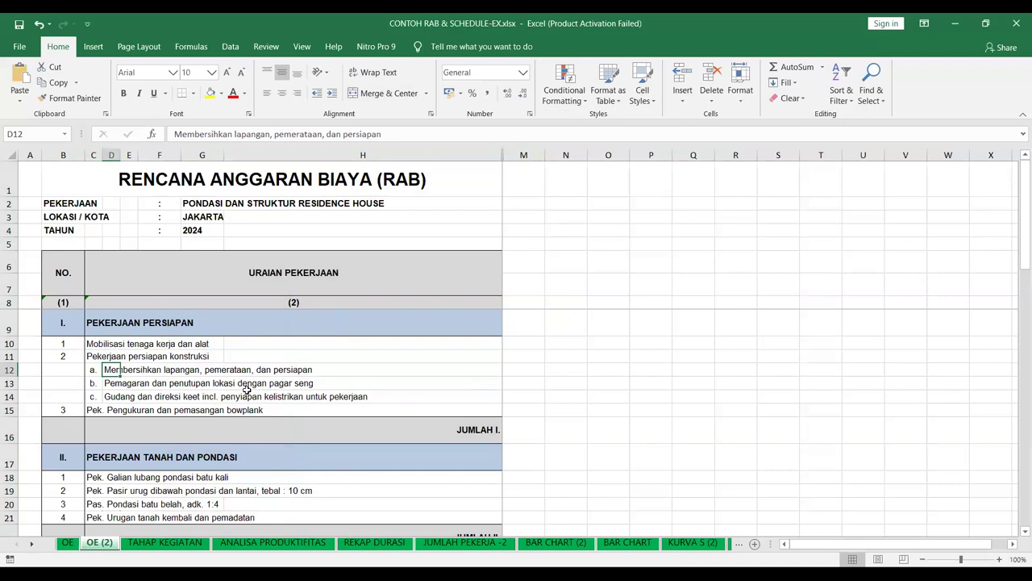
click(117, 382)
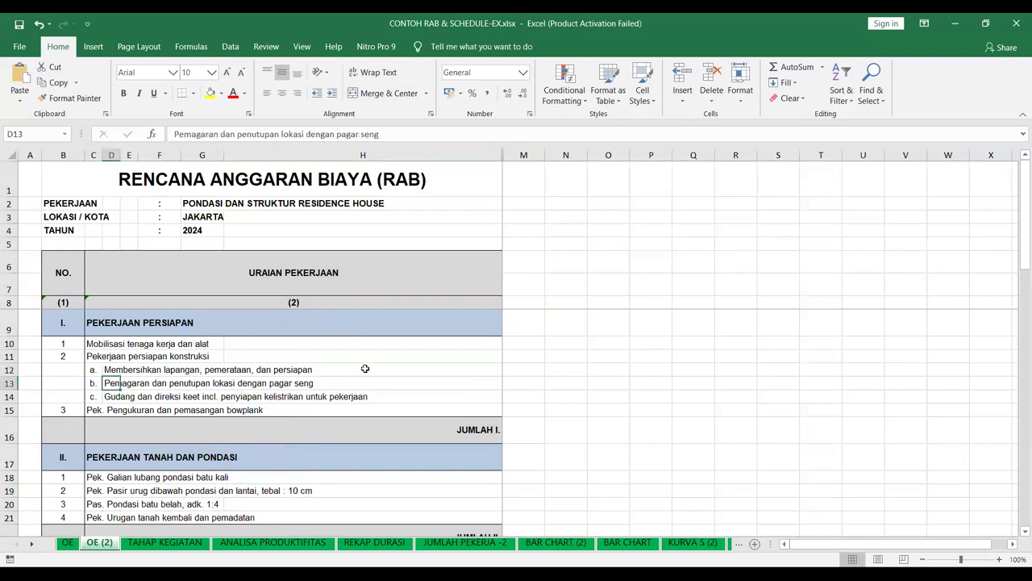
key(Down)
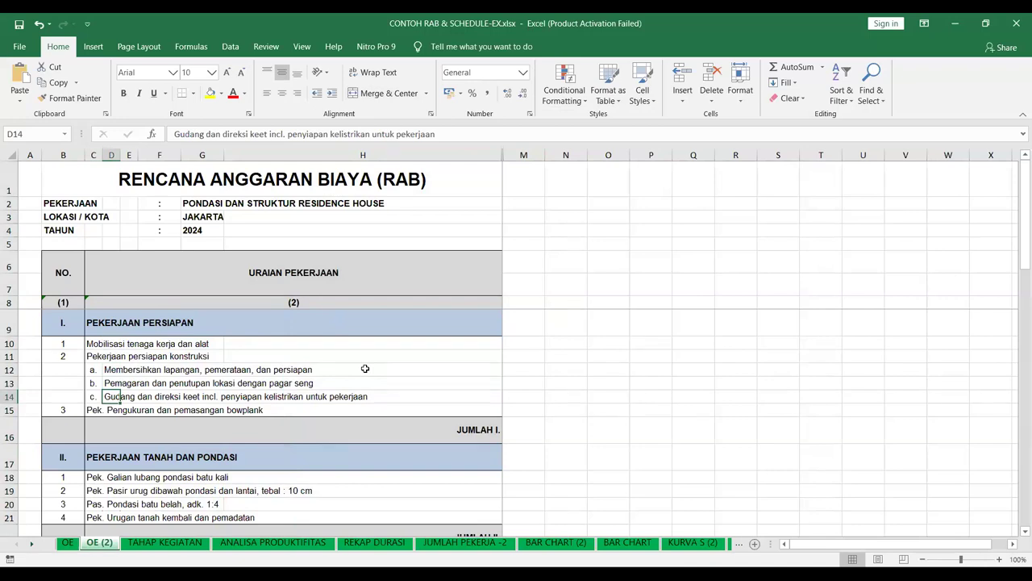
key(Up)
key(Up)
key(Up)
key(Up)
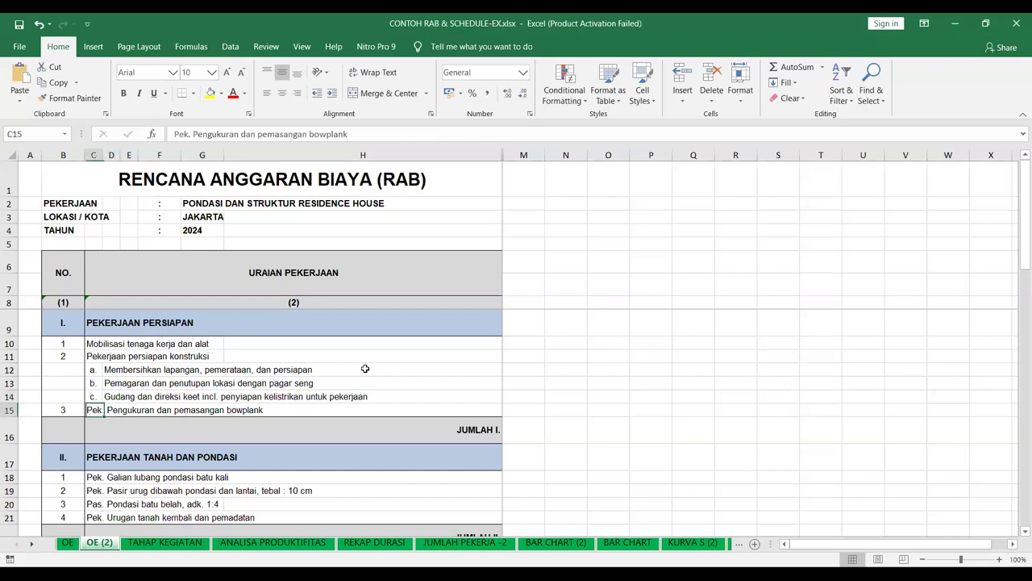
Select all work items of section I, PEKERJAAN PERSIAPAN, in C10:D15.
key(Left)
key(shift+Right)
key(shift+Down)
key(shift+Down)
key(shift+Down)
key(shift+Down)
key(shift+Down)
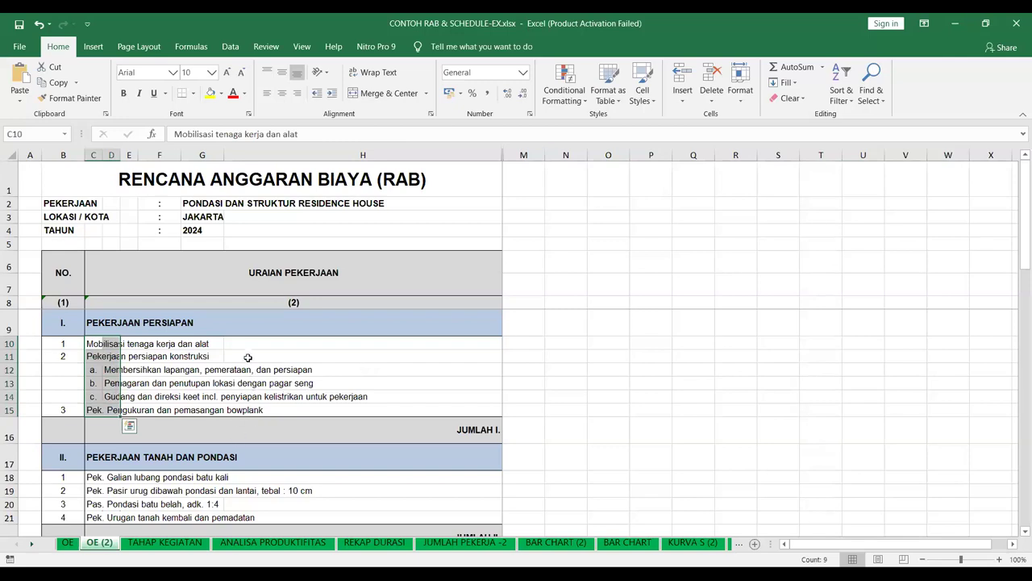
Examine the PEKERJAAN TANAH DAN PONDASI heading and its first two items, the foundation excavation and the sand fill.
scroll(248, 357, down, 3)
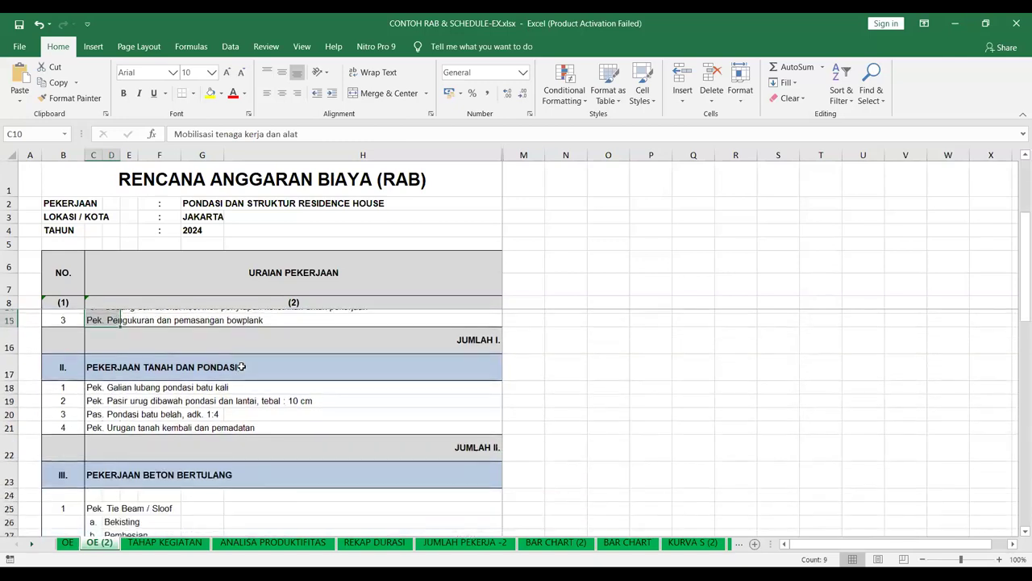
scroll(242, 365, up, 2)
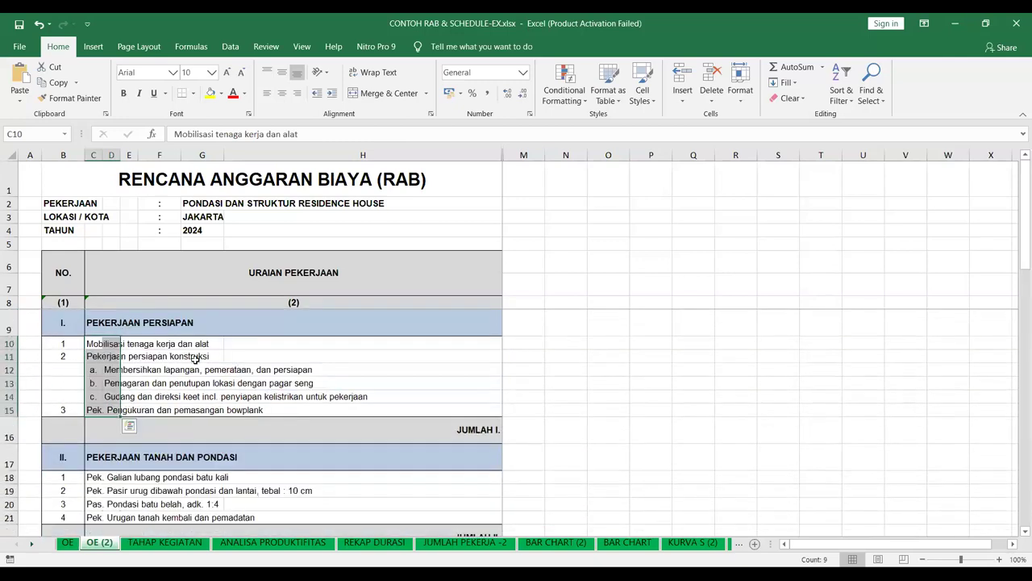
scroll(132, 381, down, 1)
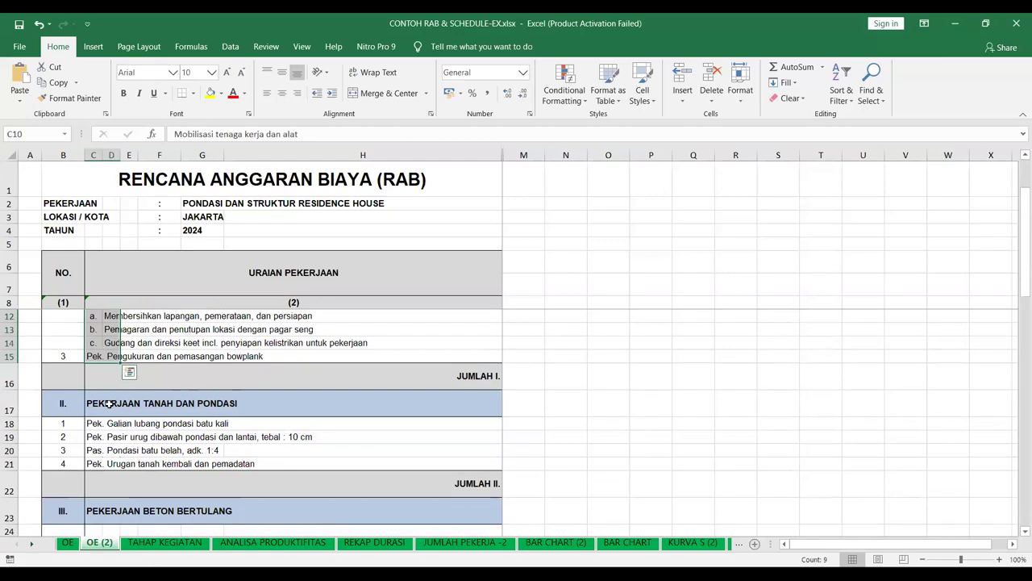
click(110, 404)
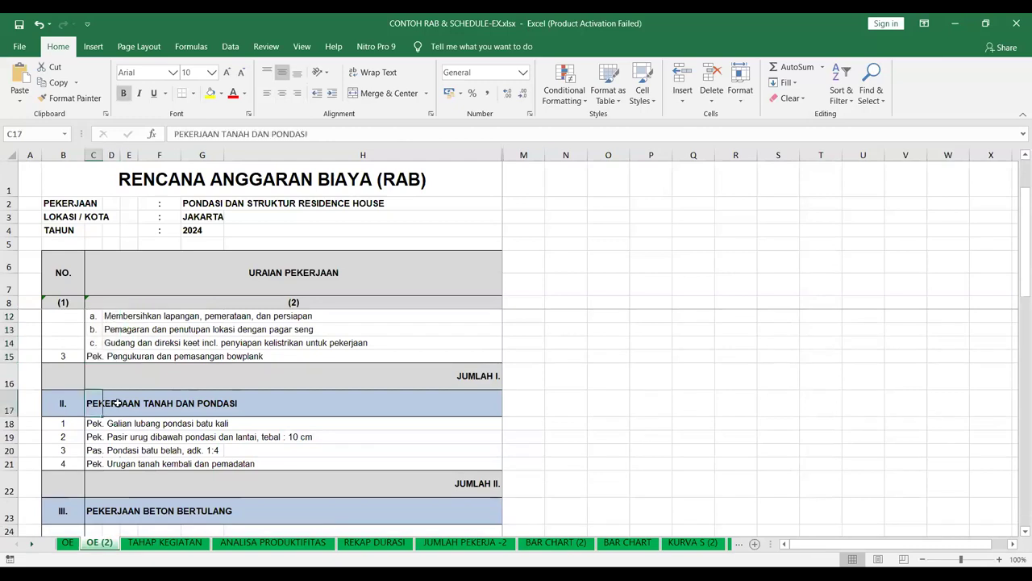
click(110, 425)
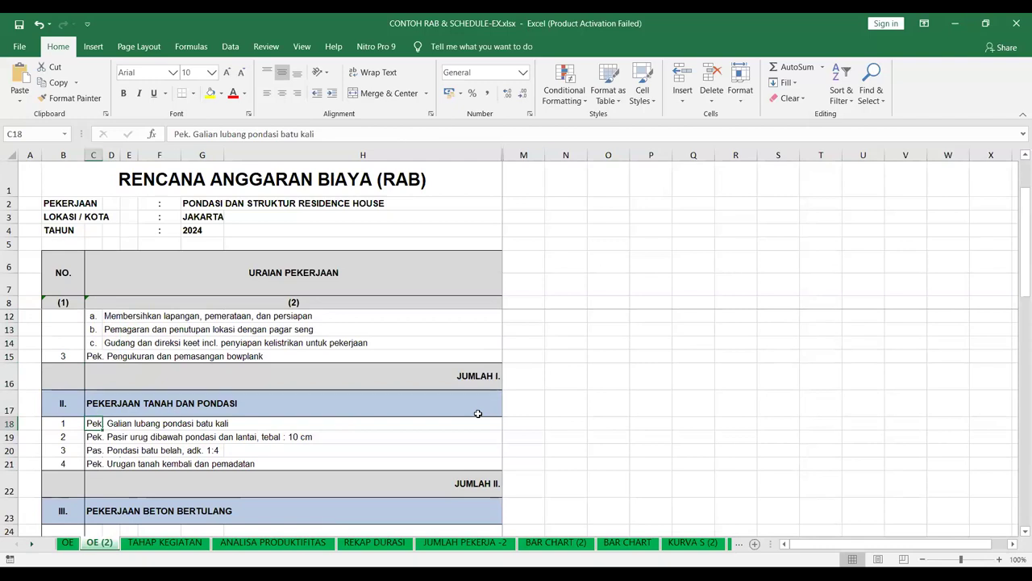
key(Down)
key(Up)
click(106, 436)
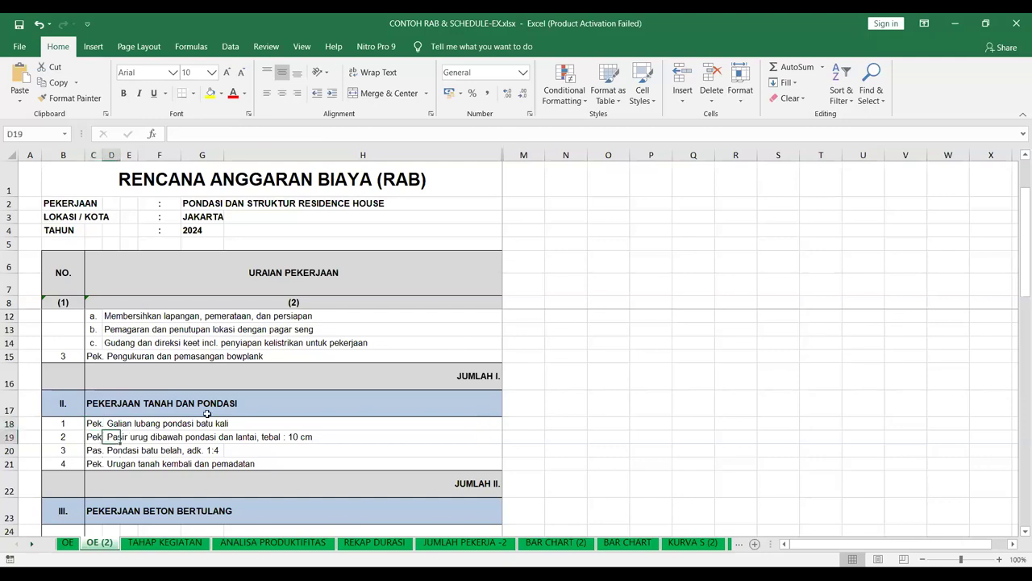
key(Left)
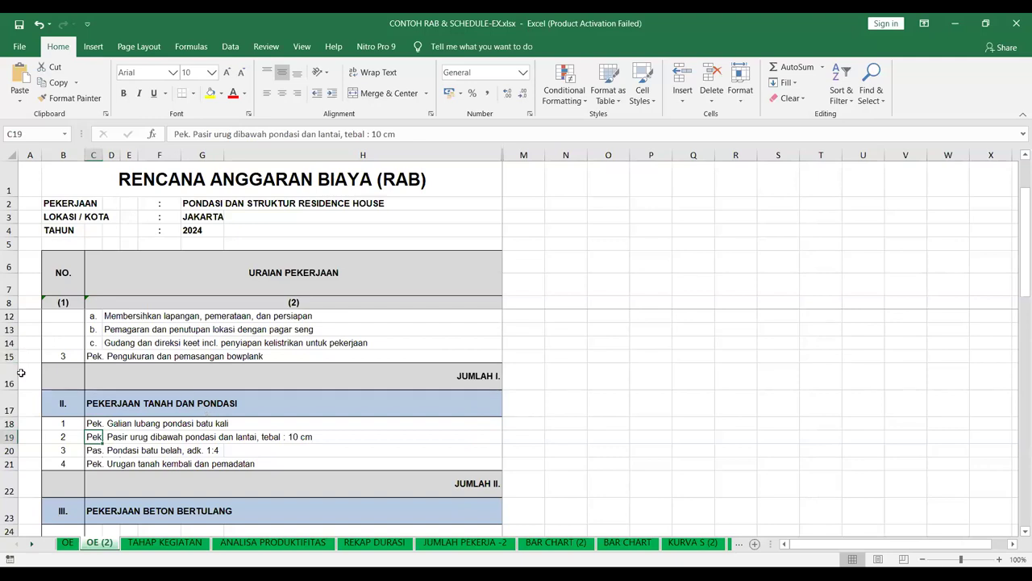
Examine the stone foundation item in C20 and the backfilling and compaction item in C21.
key(Down)
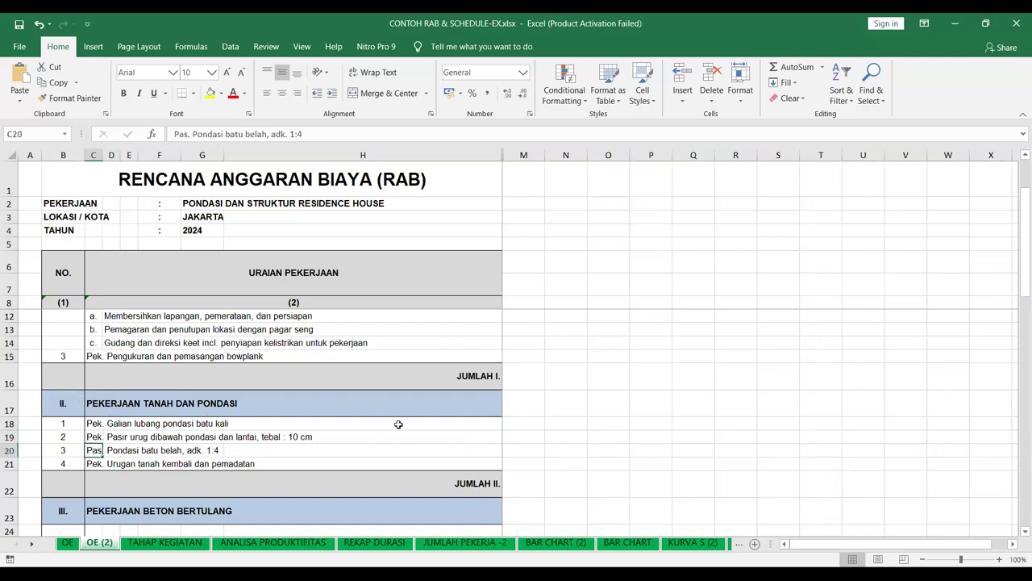
key(Right)
key(Right)
key(Right)
key(Right)
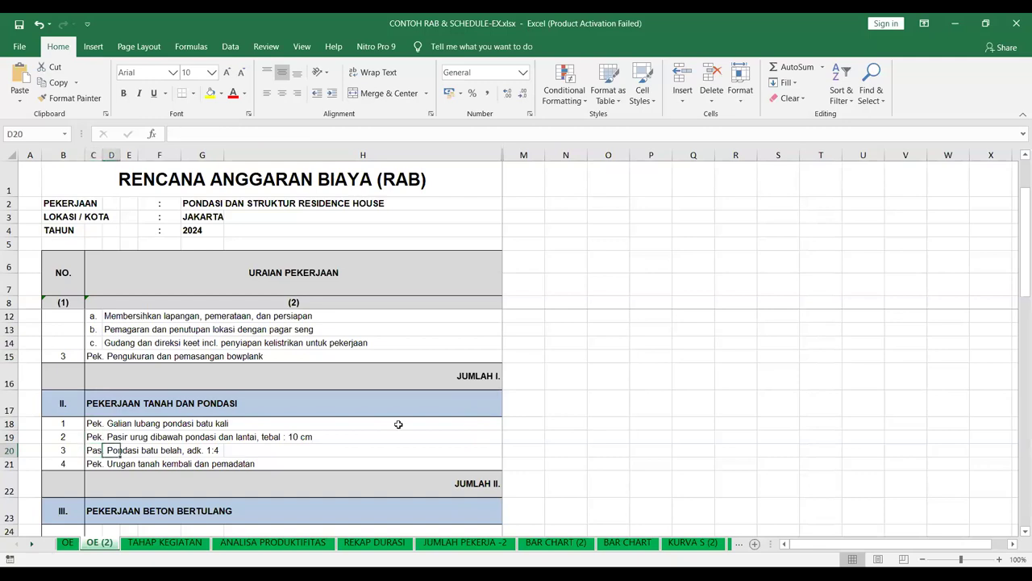
key(Left)
key(Left)
key(Left)
key(Left)
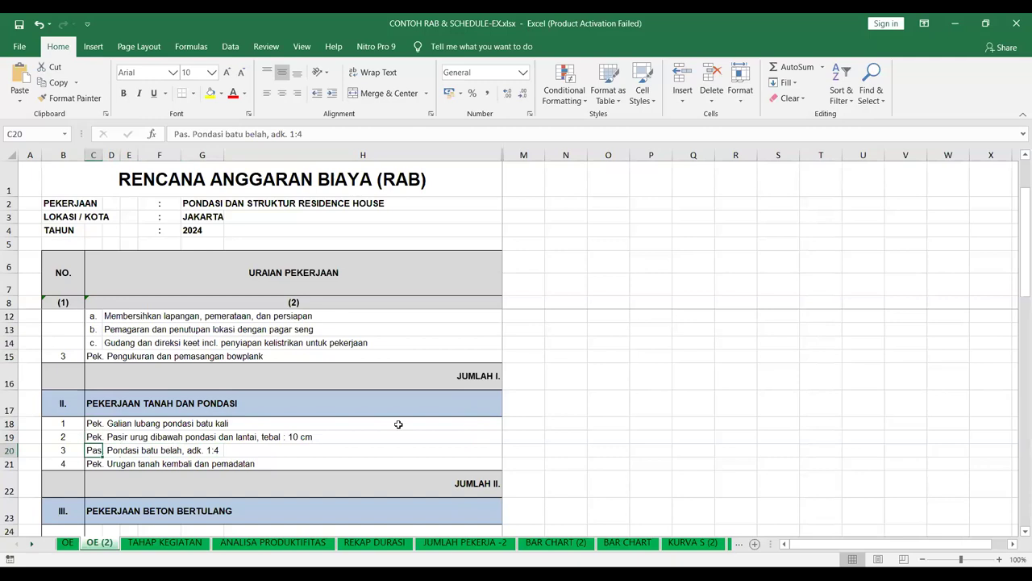
key(Down)
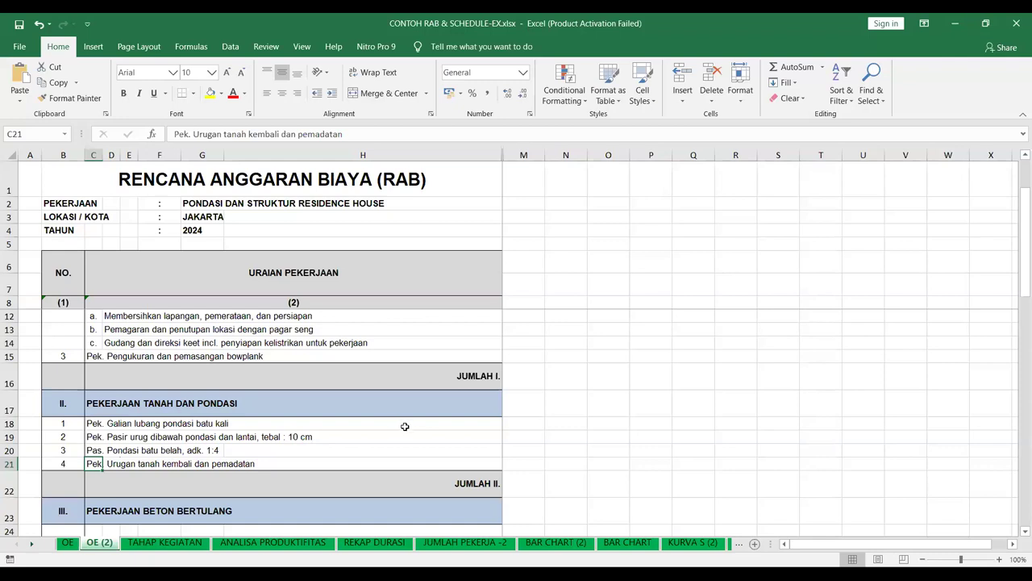
Examine the PEKERJAAN BETON BERTULANG heading in C23 and its first item, Pek. Tie Beam / Sloof, in C25.
scroll(223, 409, down, 2)
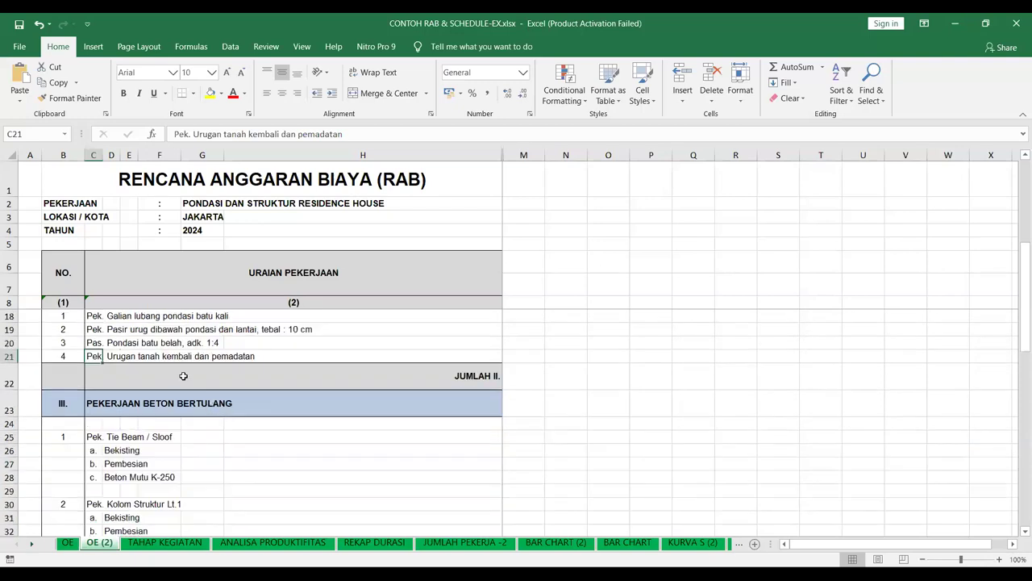
click(105, 399)
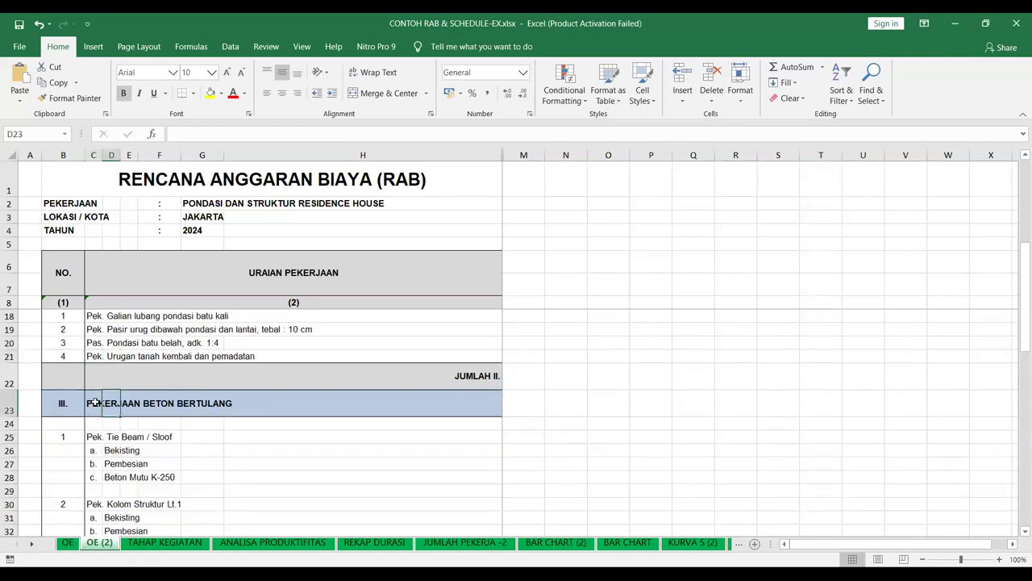
click(95, 401)
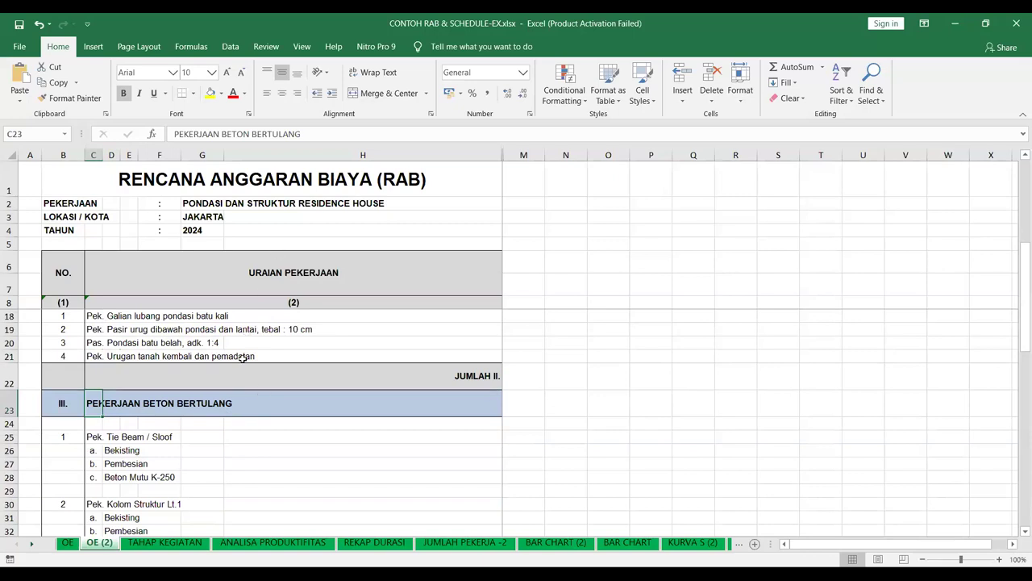
scroll(243, 358, down, 1)
scroll(230, 364, down, 1)
scroll(194, 368, up, 2)
scroll(101, 399, down, 1)
click(96, 397)
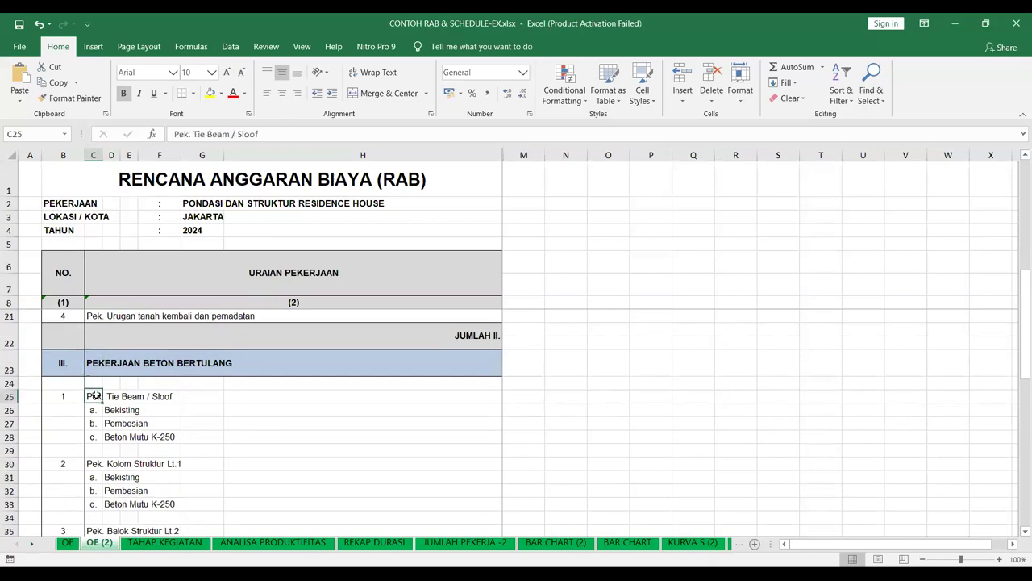
Select the Tie Beam / Sloof sub-items Bekisting, Pembesian and Beton Mutu K-250 in D26:D28.
scroll(152, 432, down, 1)
scroll(152, 431, up, 3)
scroll(152, 436, down, 2)
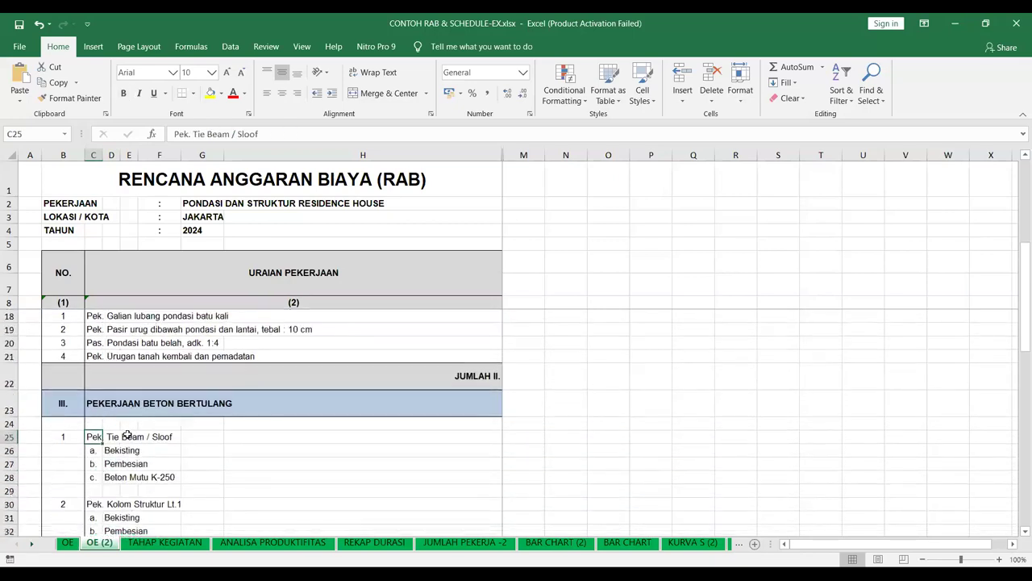
scroll(112, 396, up, 2)
scroll(112, 403, down, 3)
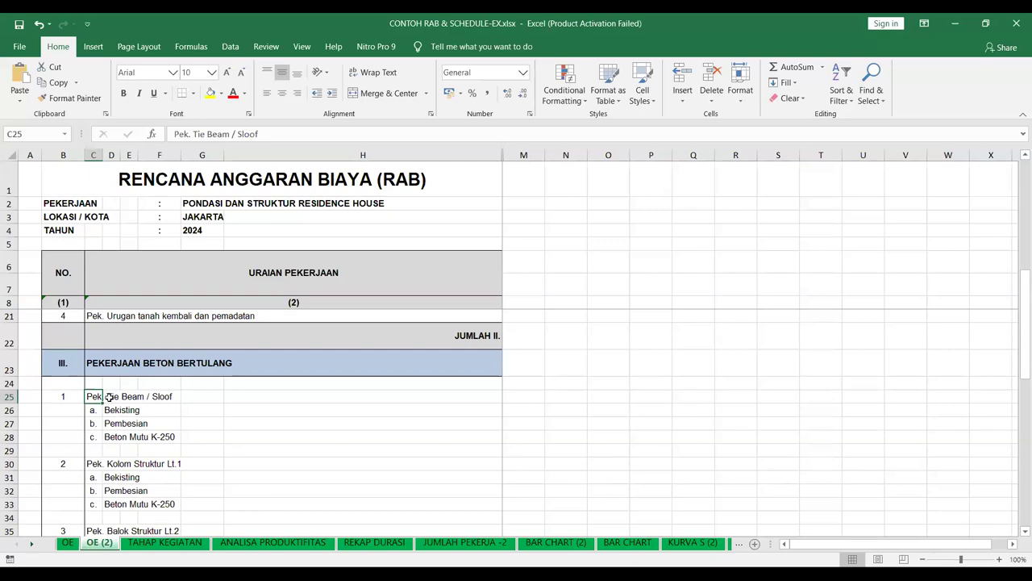
drag(108, 411, 114, 440)
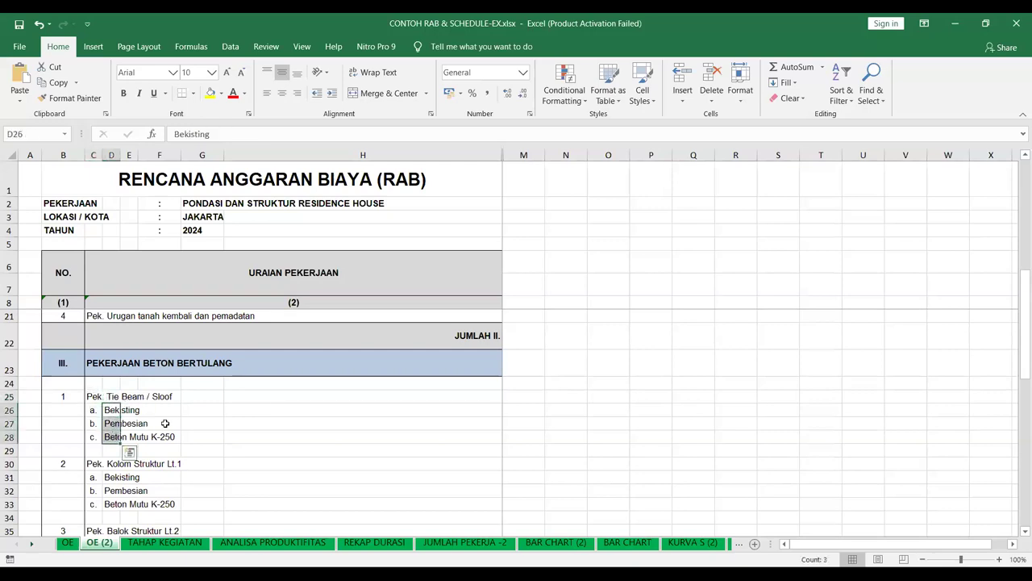
Examine each Tie Beam / Sloof sub-item in turn: Bekisting in D26, Pembesian in D27 and Beton Mutu K-250 in D28.
click(117, 412)
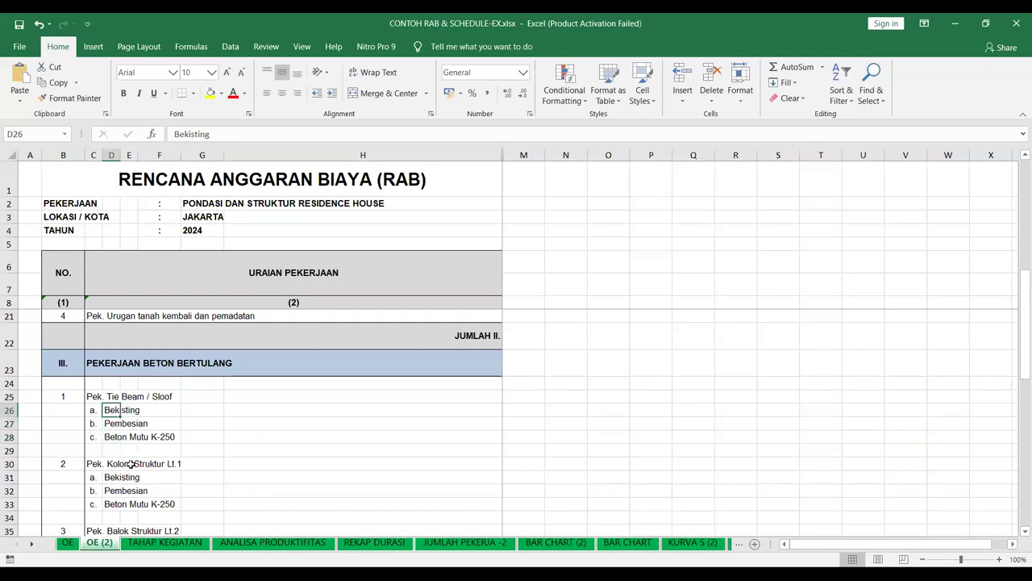
click(113, 425)
click(113, 436)
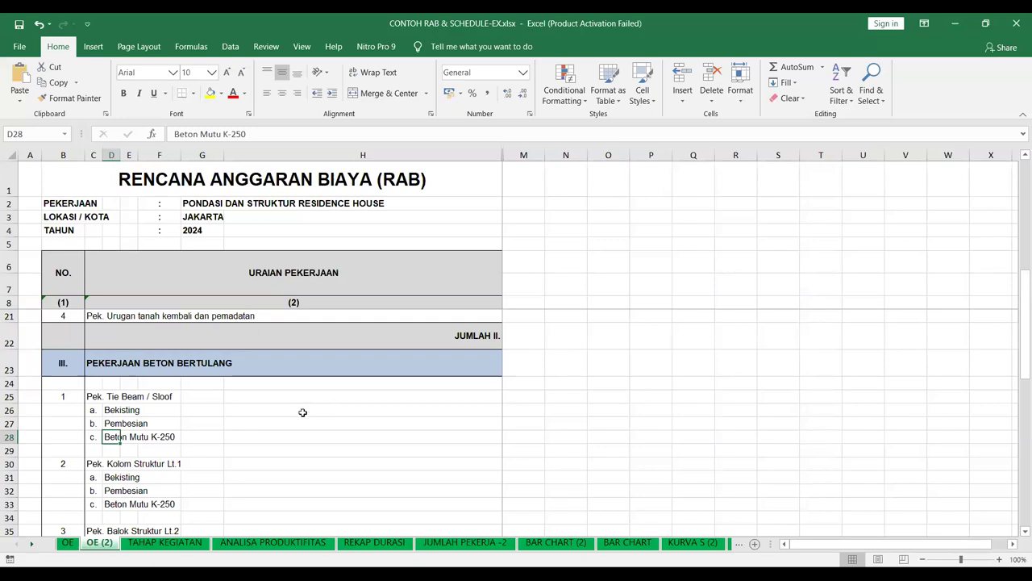
Select the Kolom Struktur Lt.1 sub-items Bekisting, Pembesian and Beton Mutu K-250 in D31:D33.
scroll(318, 381, down, 2)
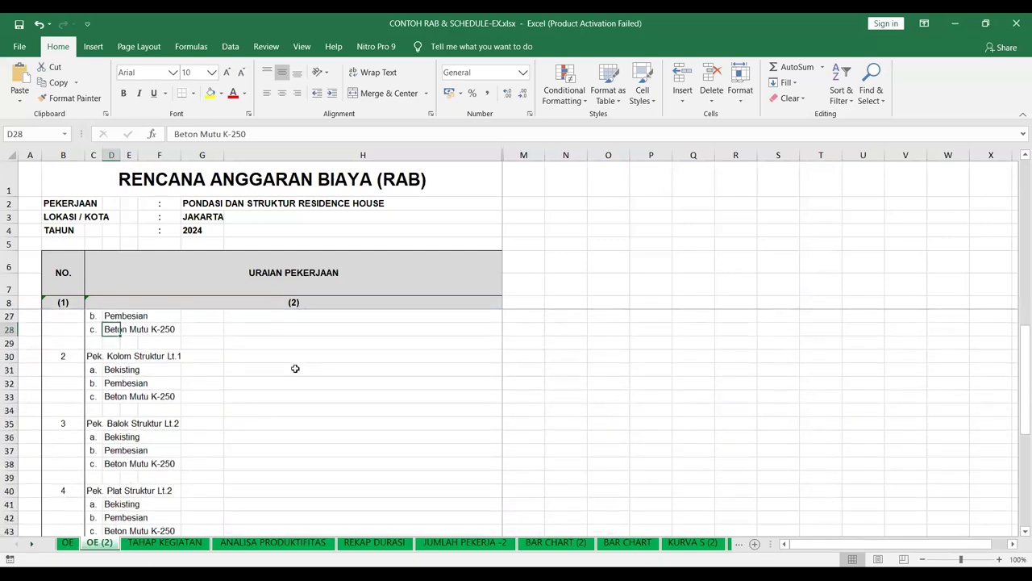
scroll(307, 365, up, 2)
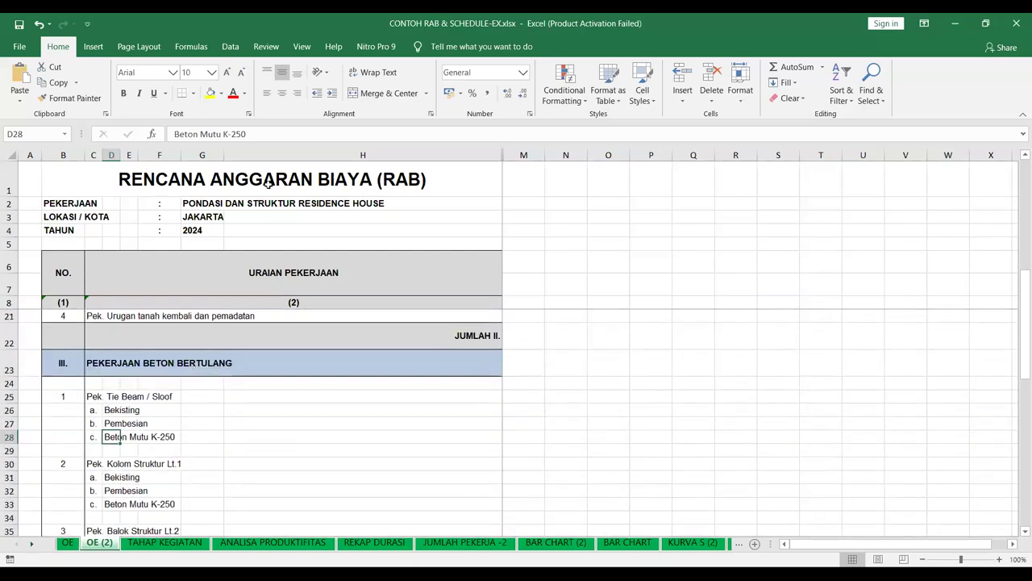
scroll(135, 431, down, 1)
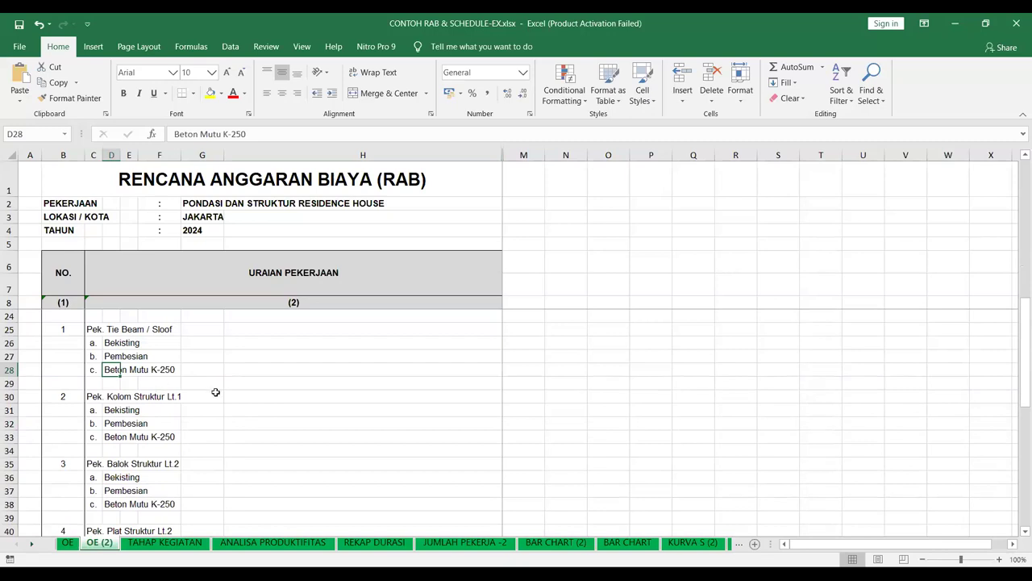
drag(113, 408, 115, 439)
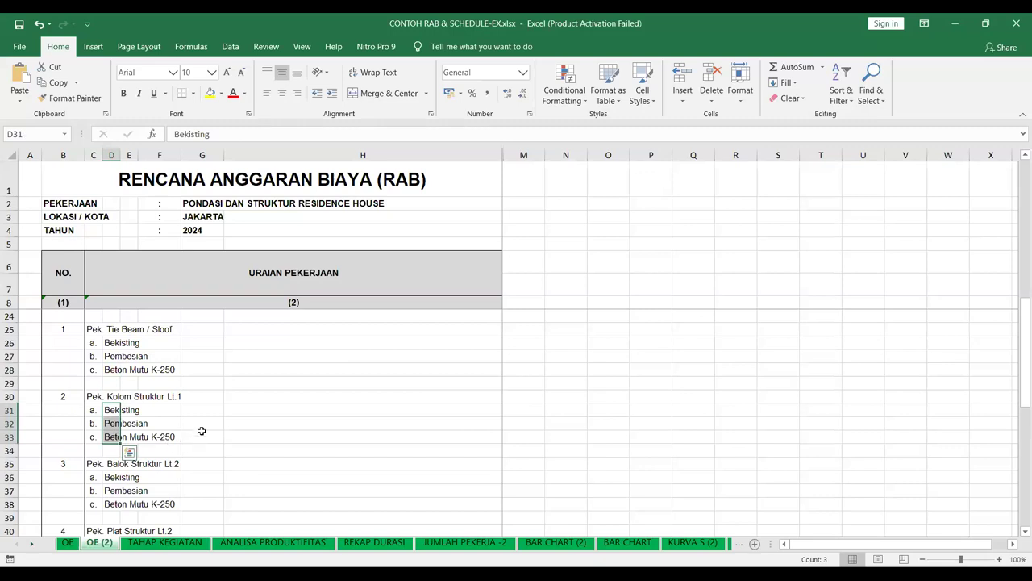
Examine the Balok Struktur Lt.2 item with its sub-items, and the Plat Struktur Lt.2 item down to its concrete row.
scroll(198, 431, down, 1)
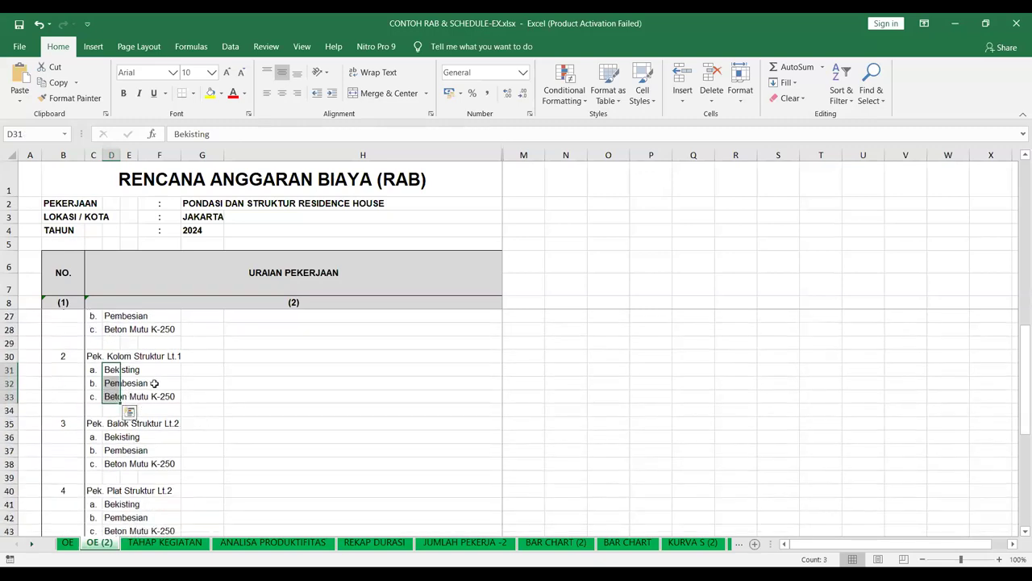
click(107, 422)
click(115, 449)
click(116, 465)
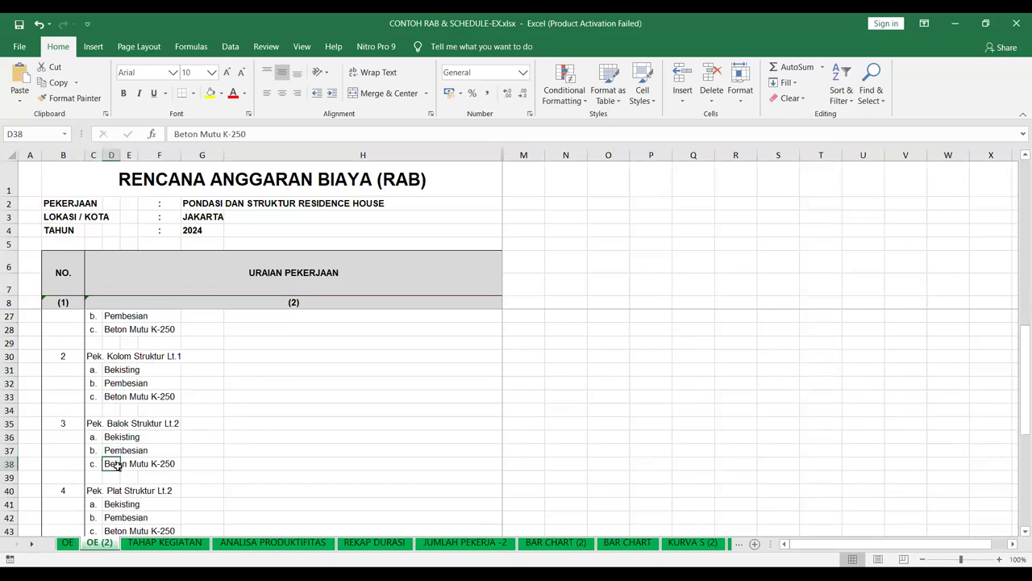
scroll(198, 463, down, 2)
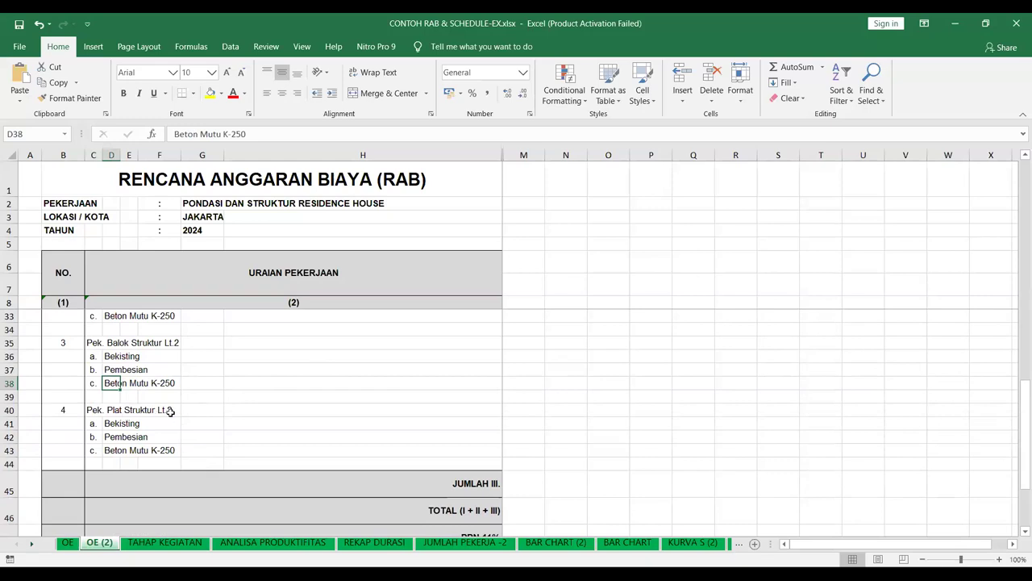
click(132, 453)
Unhide columns I to L between columns H and M, covering unit, volume, unit price and total price.
scroll(341, 455, up, 4)
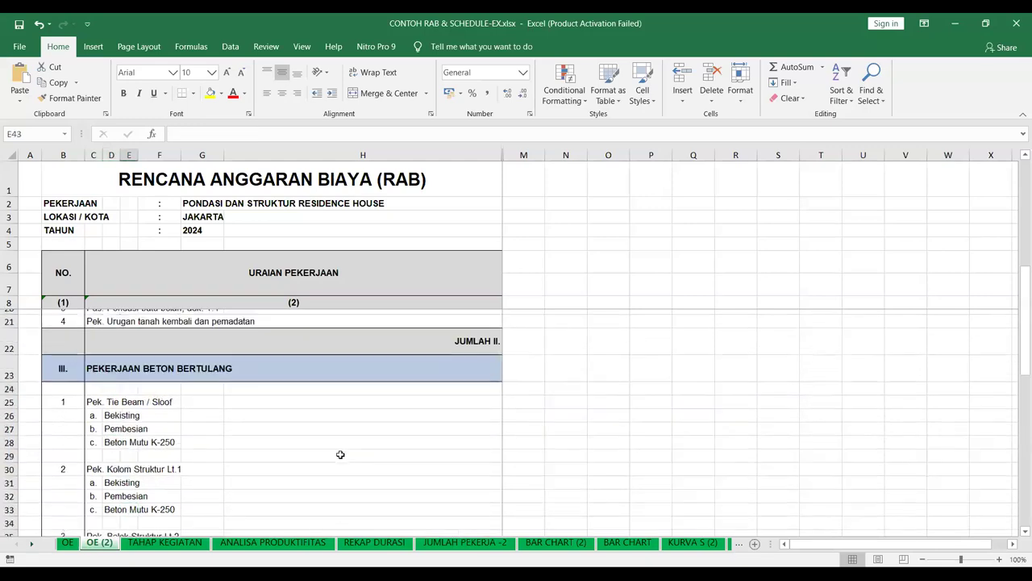
scroll(340, 455, up, 4)
drag(511, 153, 494, 151)
right_click(495, 157)
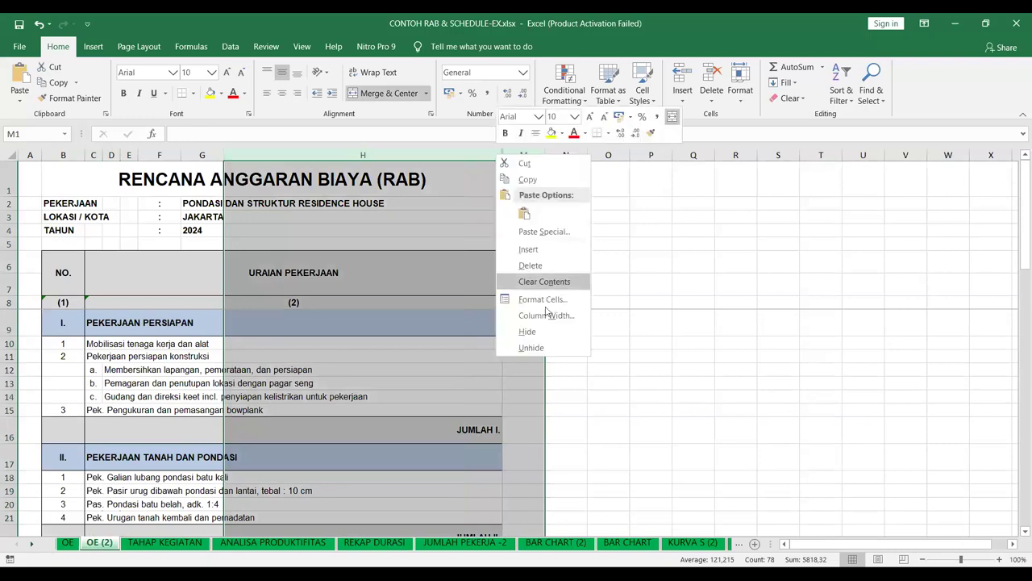
click(531, 348)
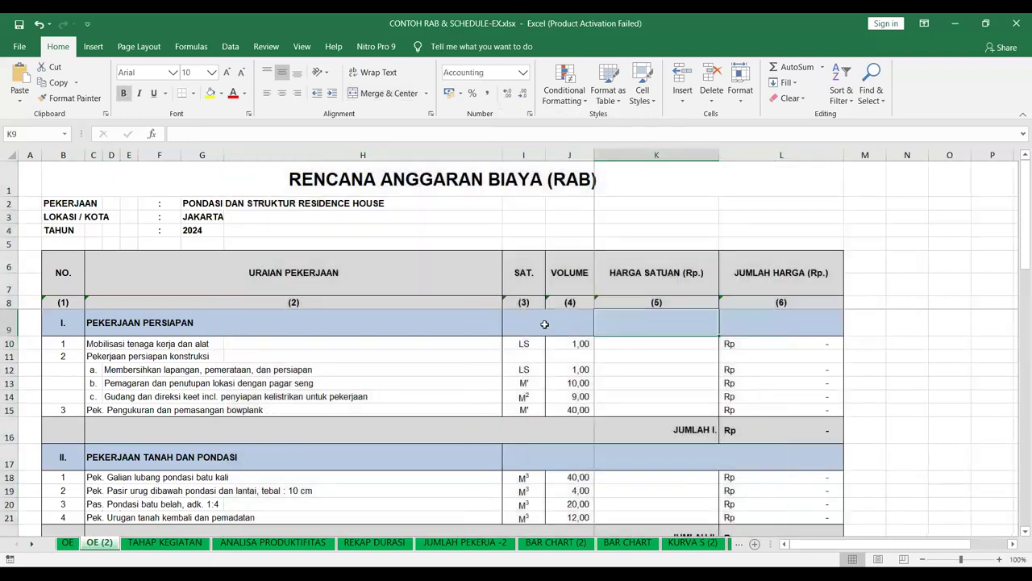
Examine the SAT. and VOLUME columns, checking the volumes of the PEKERJAAN PERSIAPAN items in J10, J12 and J13.
drag(523, 155, 569, 155)
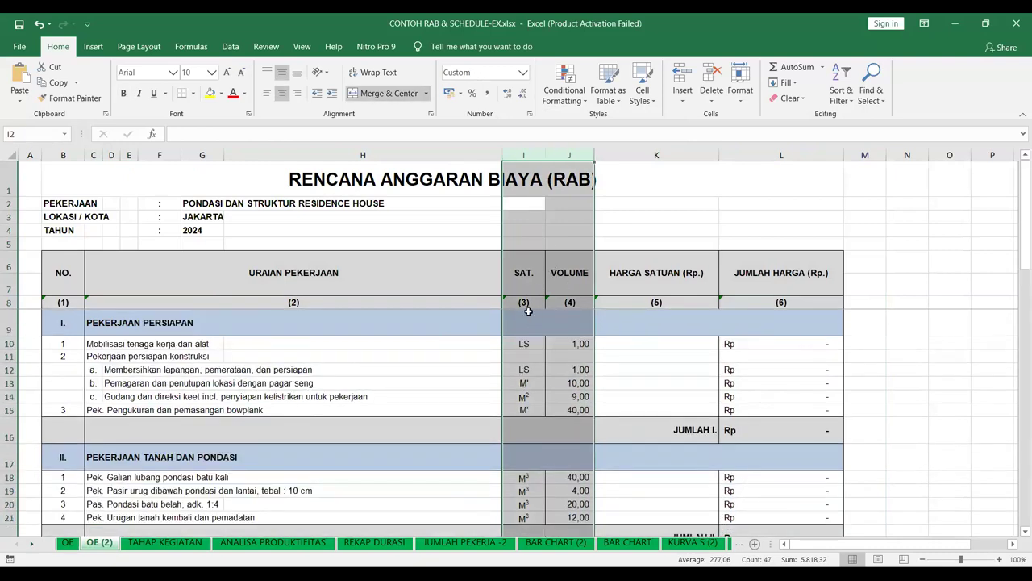
click(575, 379)
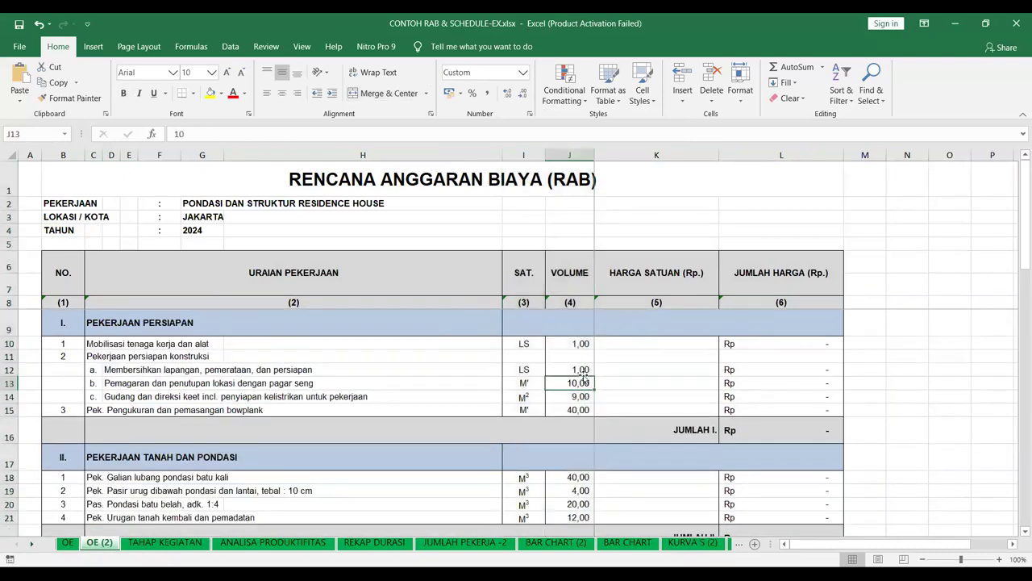
click(579, 335)
scroll(579, 351, down, 1)
scroll(579, 351, up, 1)
click(576, 371)
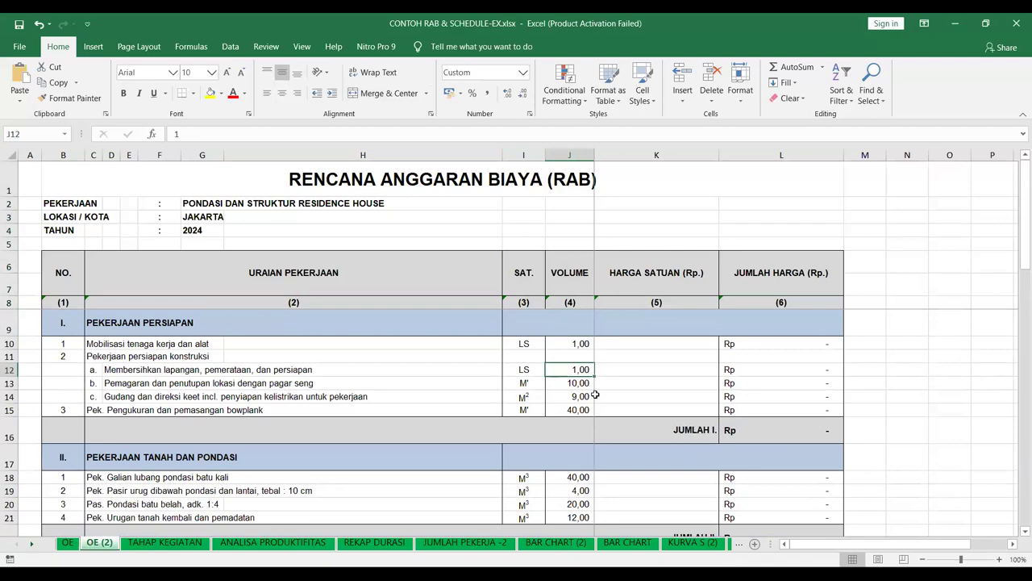
key(Down)
key(Down)
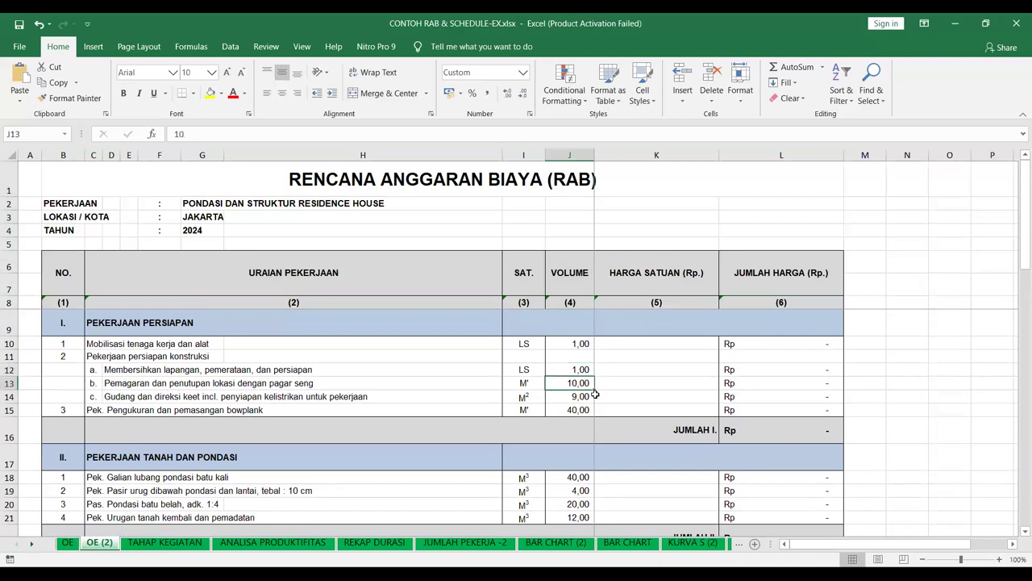
scroll(550, 393, down, 2)
scroll(554, 381, up, 2)
click(585, 340)
Examine the volumes down to the Plat Struktur Lt.2 item, checking its concrete volume in J43 and formwork volume in J41.
scroll(590, 371, down, 3)
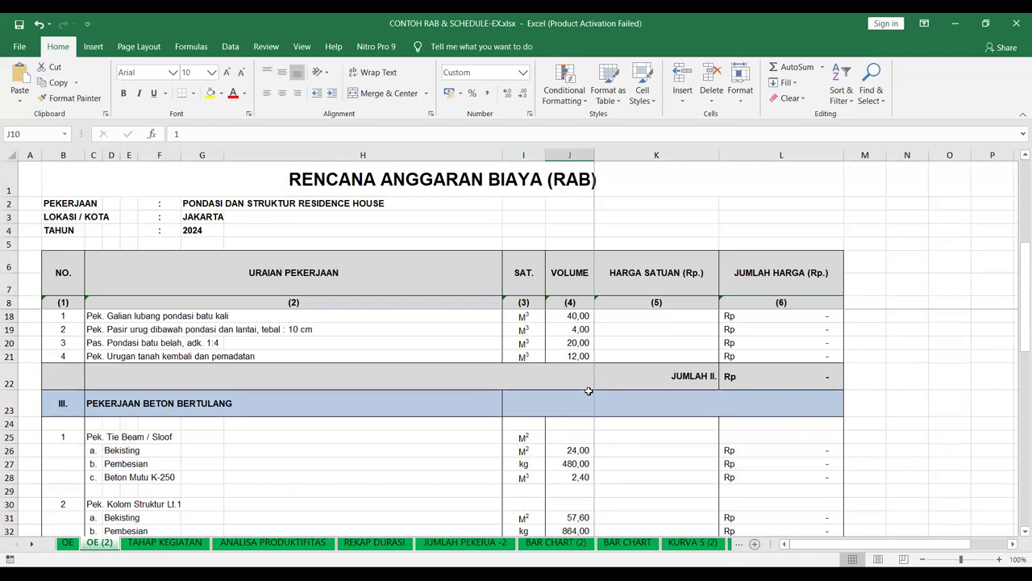
scroll(565, 385, up, 3)
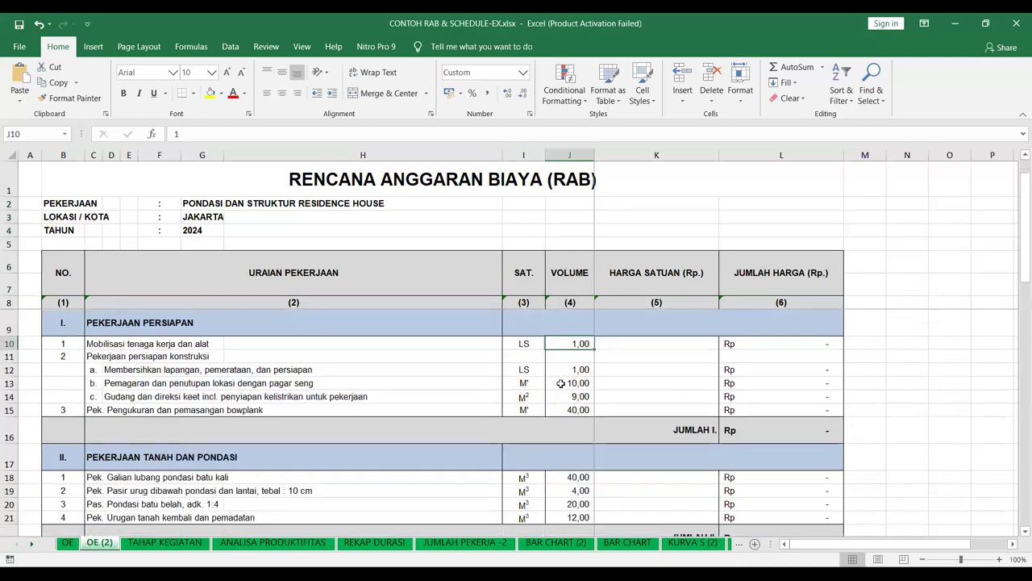
scroll(560, 383, down, 4)
scroll(561, 383, down, 4)
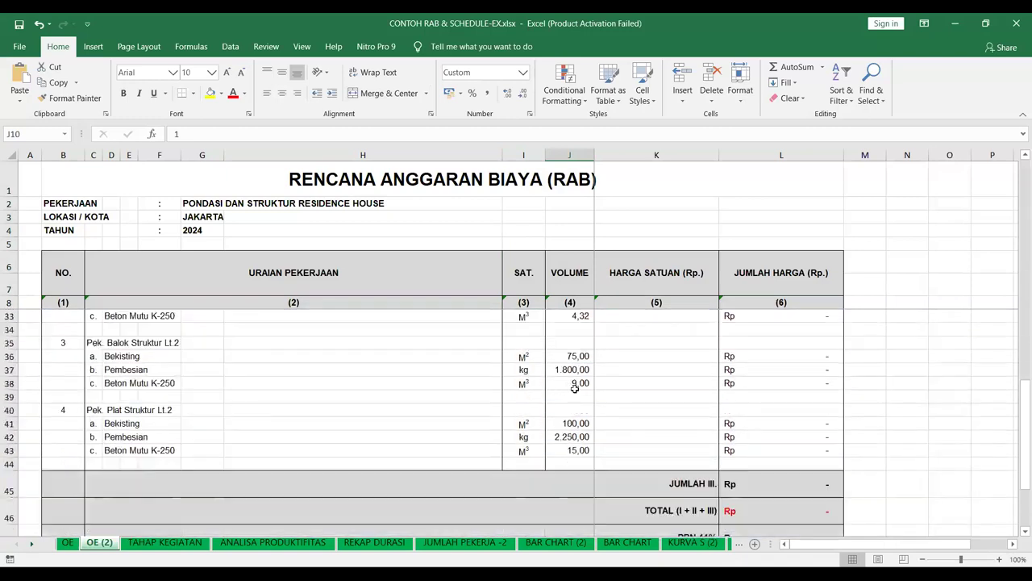
click(574, 452)
click(570, 424)
scroll(569, 424, up, 8)
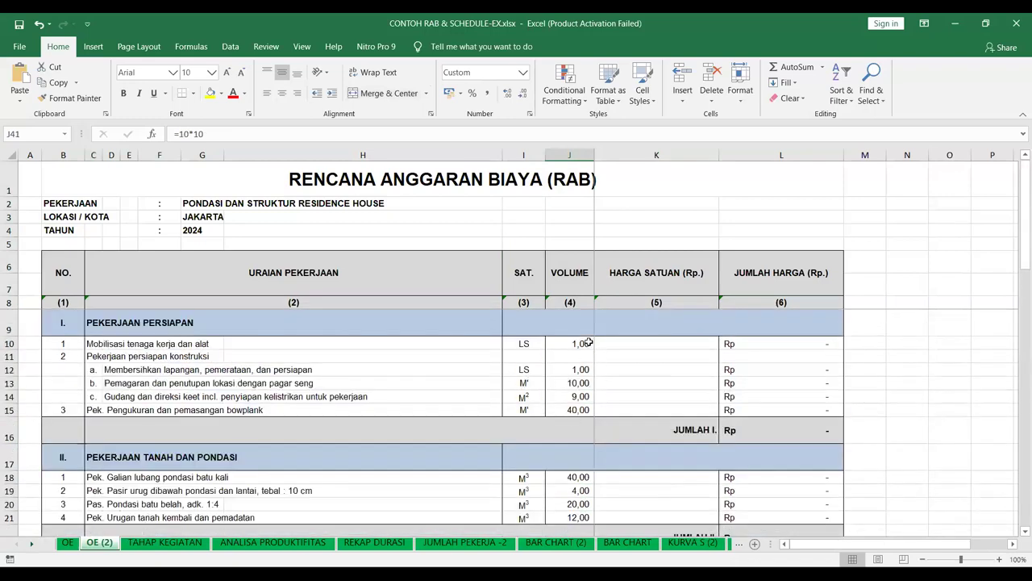
Select the volumes of the four PEKERJAAN TANAH DAN PONDASI items in J18:J21.
scroll(589, 343, down, 3)
scroll(580, 346, up, 1)
drag(582, 382, 584, 424)
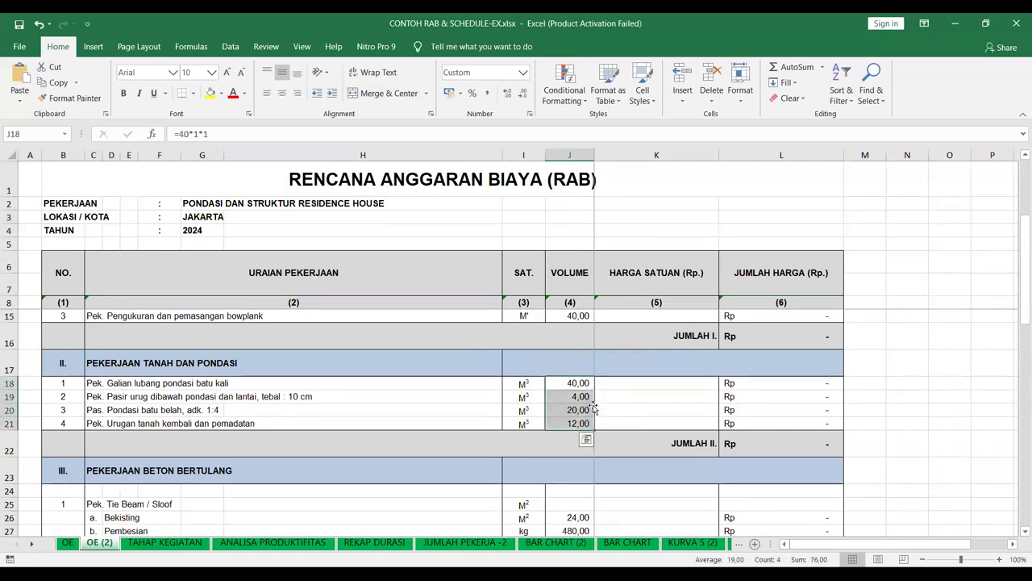
Set the unit price of Mobilisasi tenaga kerja dan alat in K10 to 1000000.
scroll(618, 319, up, 2)
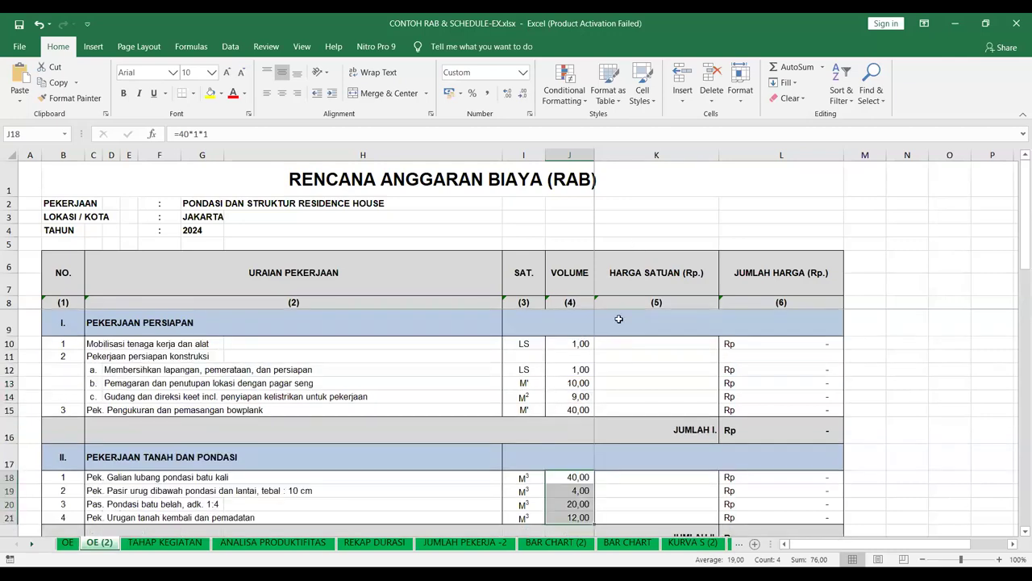
click(621, 342)
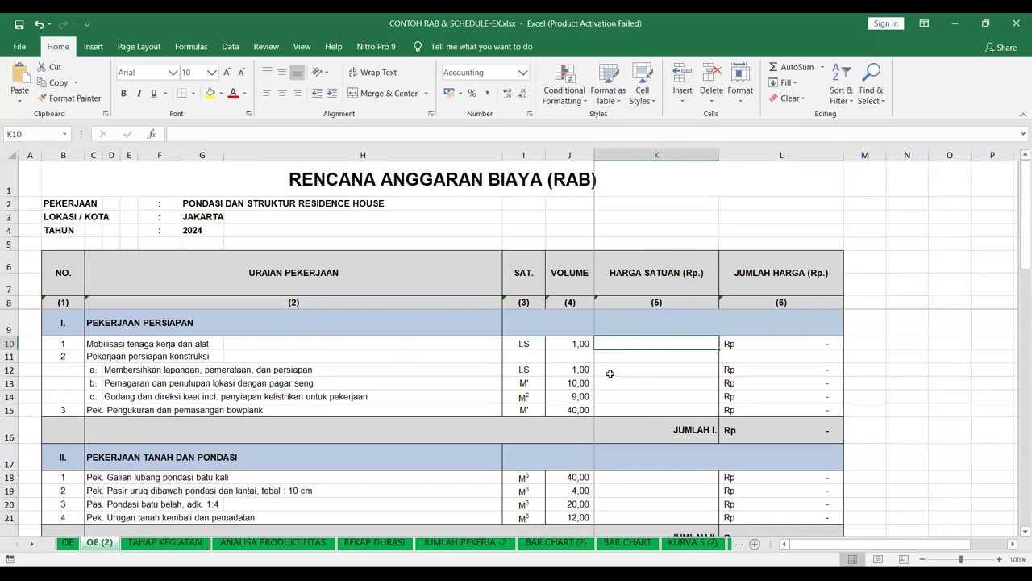
text(10000000)
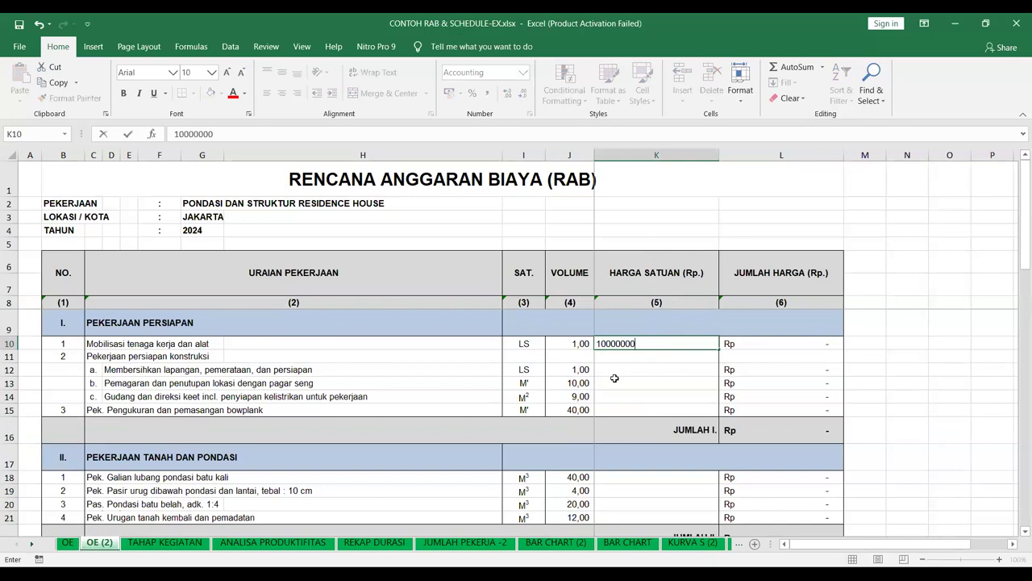
key(Return)
key(Up)
key(F2)
key(BackSpace)
key(Return)
key(Down)
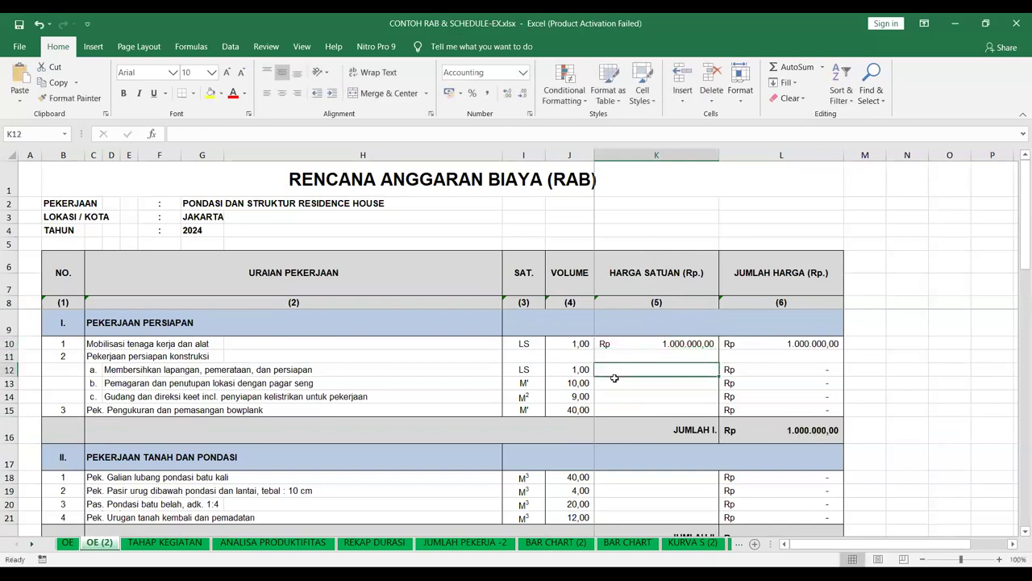
Check the unit prices on the OE sheet and set the mobilisation unit price in K10 of OE (2) to 2000000.
click(67, 542)
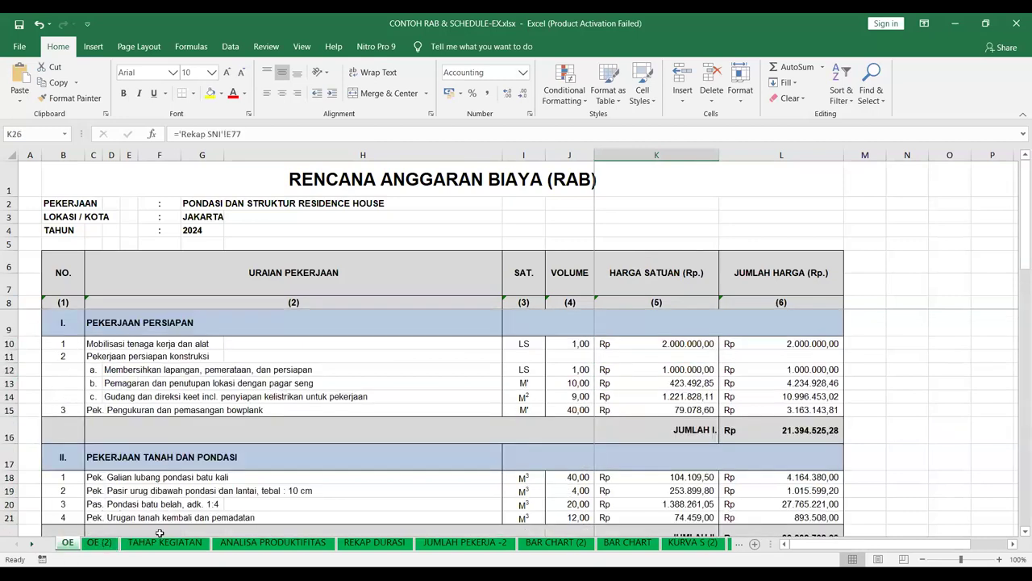
click(98, 542)
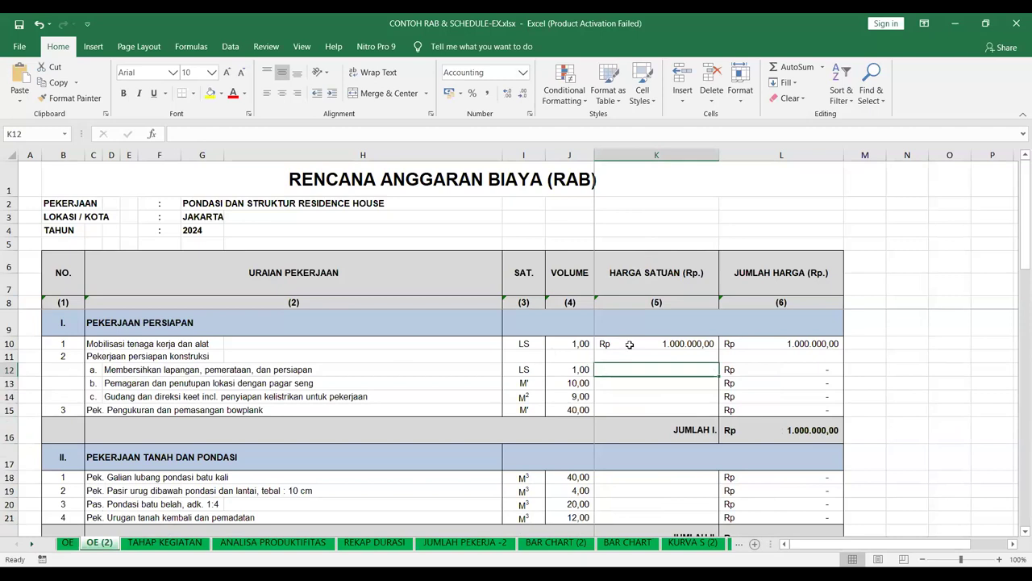
double_click(663, 338)
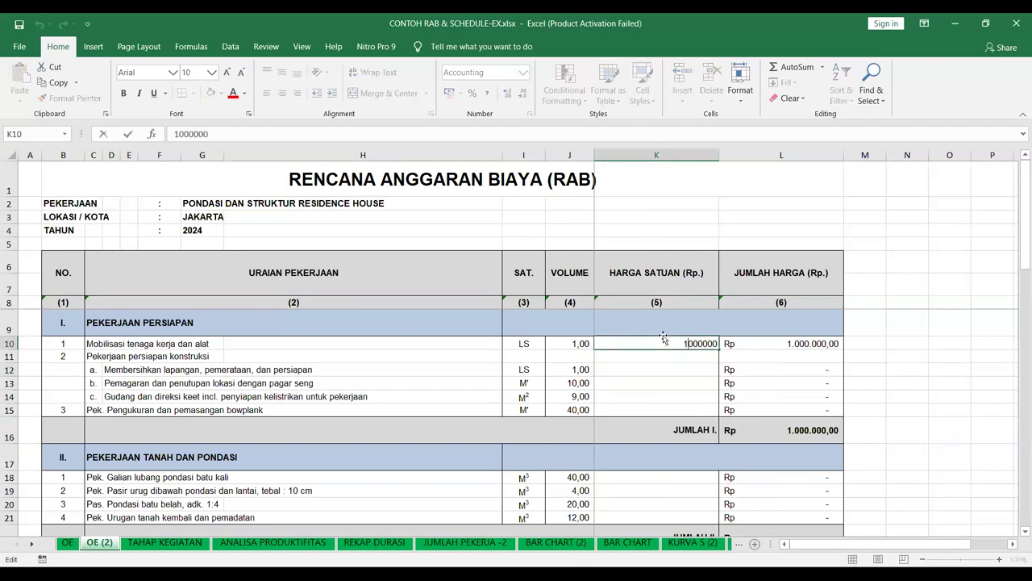
text(2)
key(Return)
Set the unit price of the site clearing and levelling item in K12 to 1000000.
key(Return)
key(Return)
key(Up)
text(1.000.000,0)
key(Return)
key(Up)
text(1000000)
key(Return)
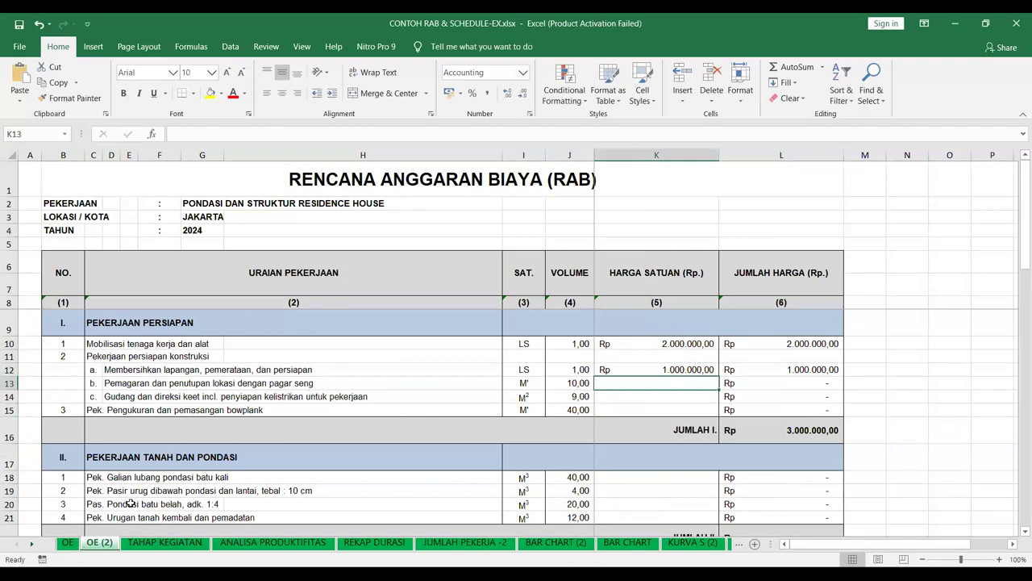
Examine the unit price formula of the zinc fence item in K13 on the OE sheet, then return to OE (2).
click(68, 542)
click(669, 384)
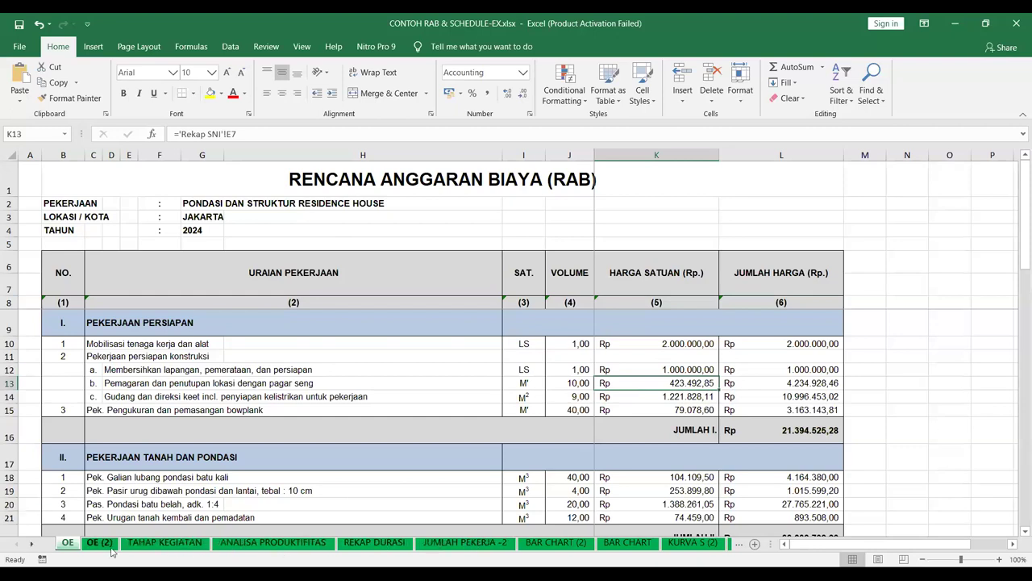
click(165, 542)
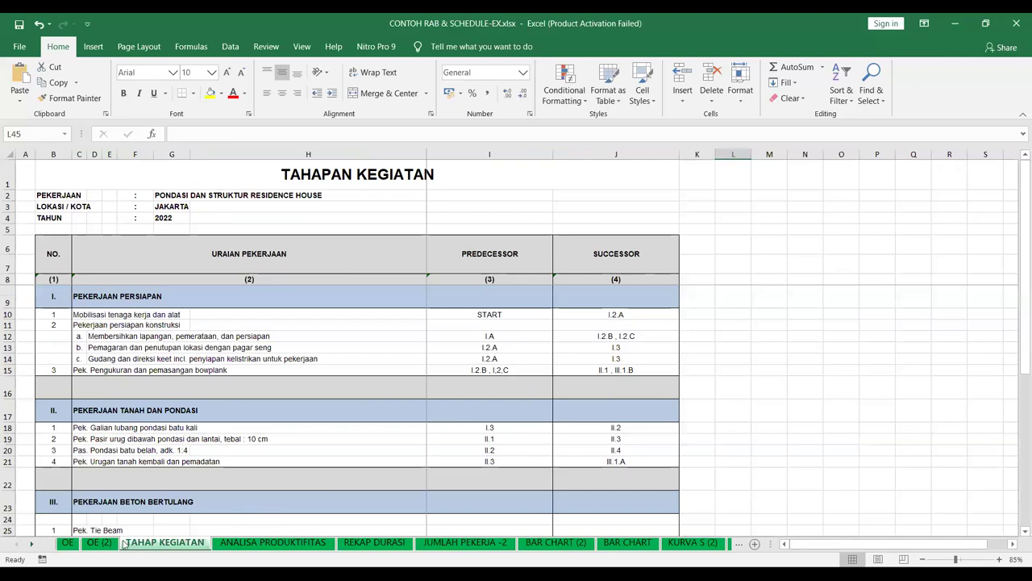
click(64, 543)
Open the Rekap SNI sheet, the source of the fence item's unit price, passing through the Anl. SNI sheet.
click(33, 543)
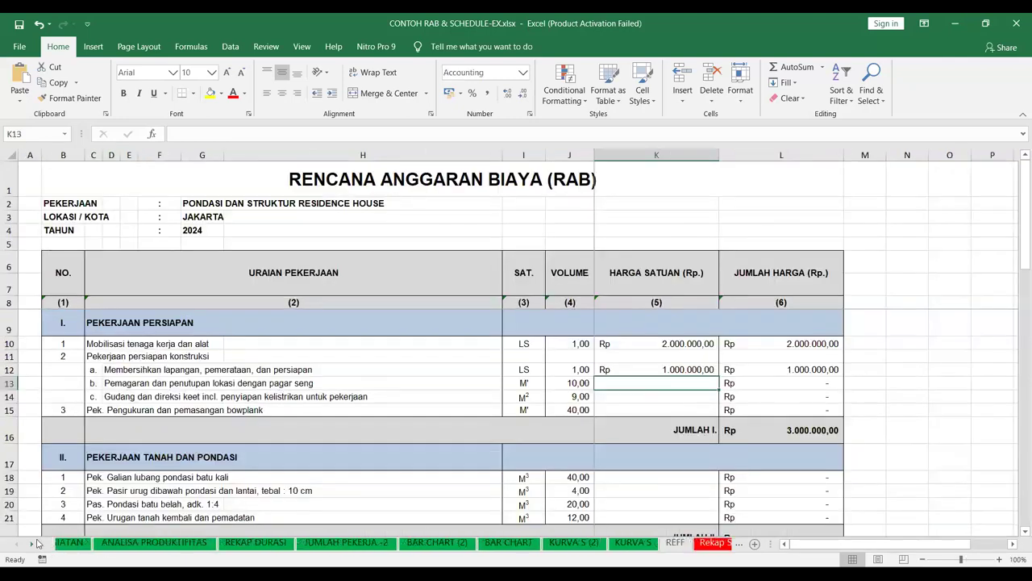
click(34, 544)
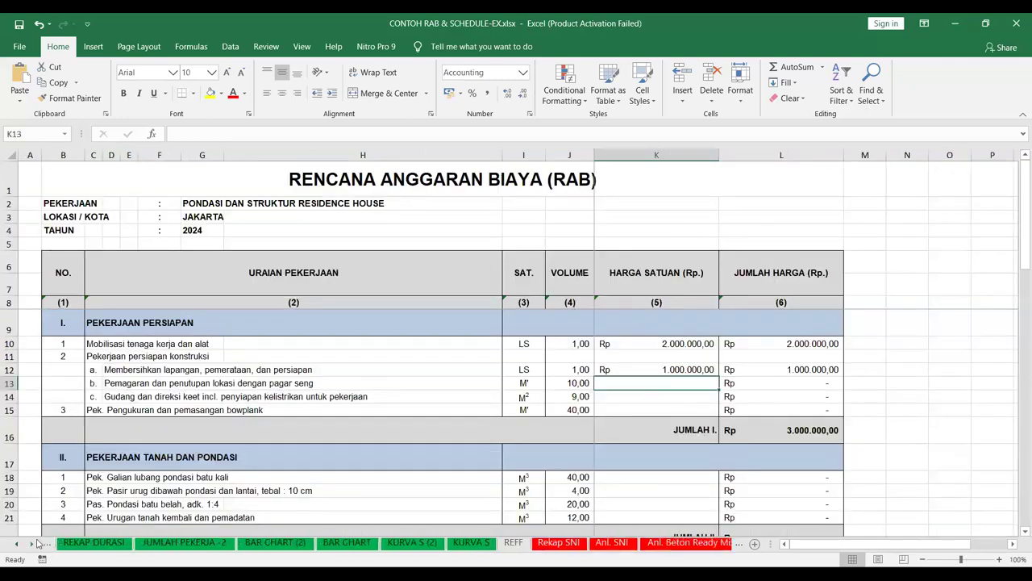
click(605, 545)
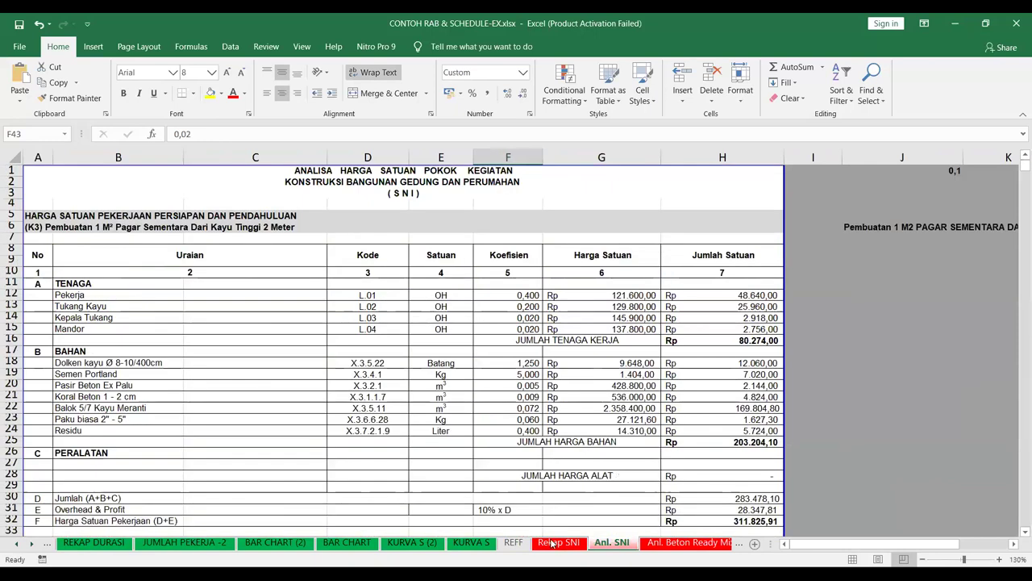
key(ctrl+Page_Up)
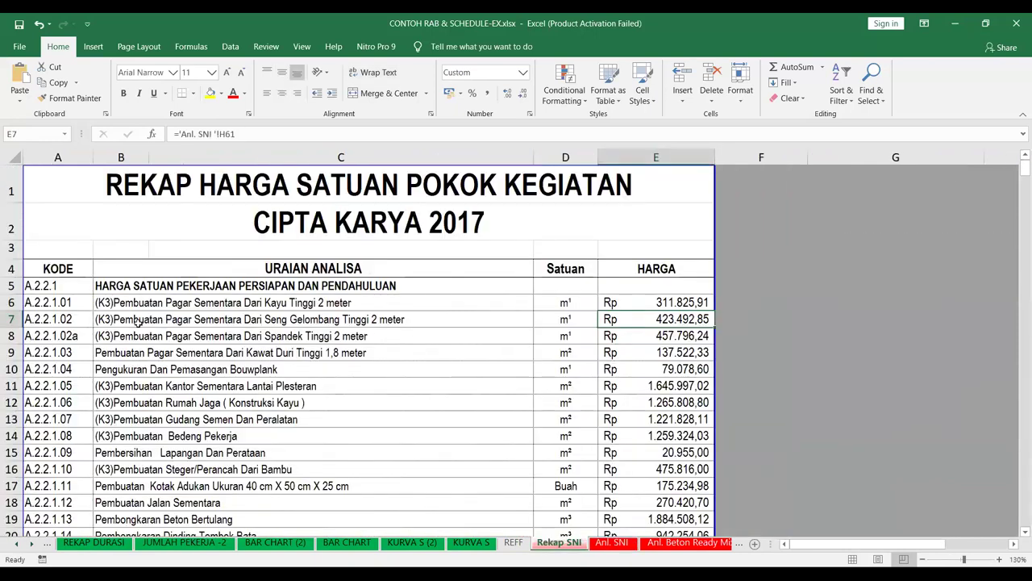
Colour the text of the 2 m corrugated zinc fence row, A7:E7 on the Rekap SNI sheet, red.
drag(52, 317, 635, 319)
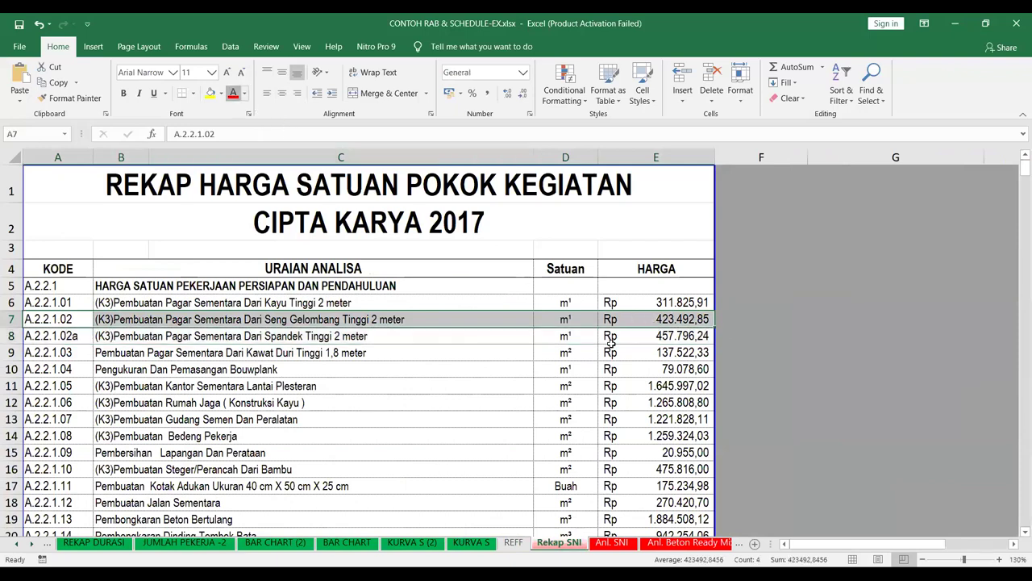
click(233, 93)
click(655, 386)
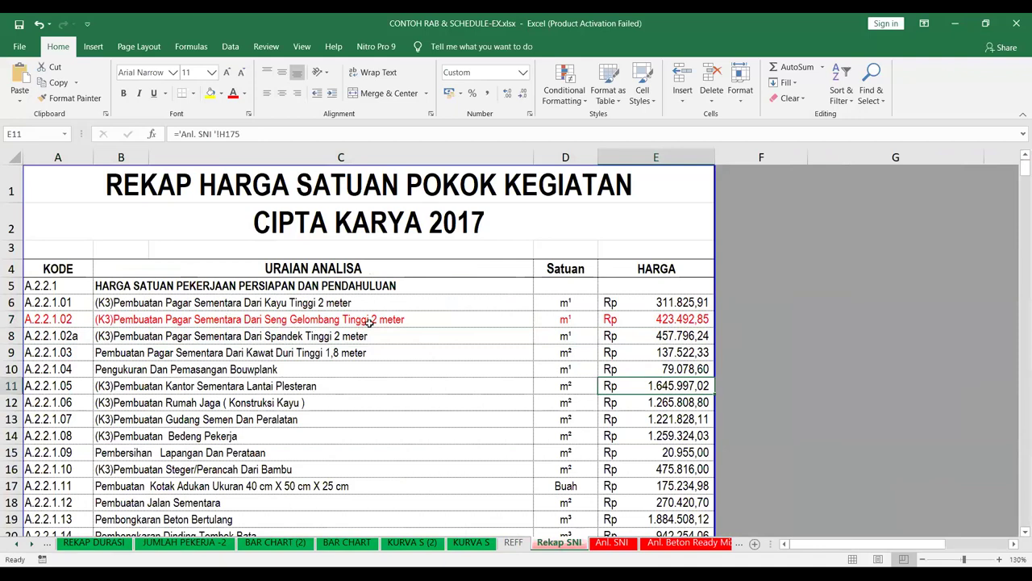
click(652, 325)
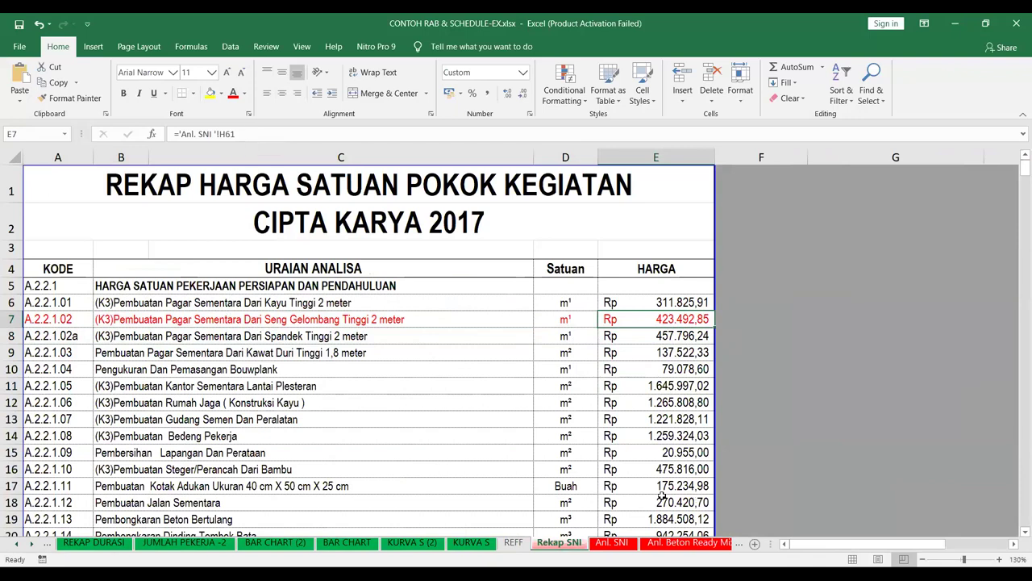
Open the Anl. SNI sheet and examine the labour items and coefficients in the 2 m corrugated zinc fence analysis.
click(622, 535)
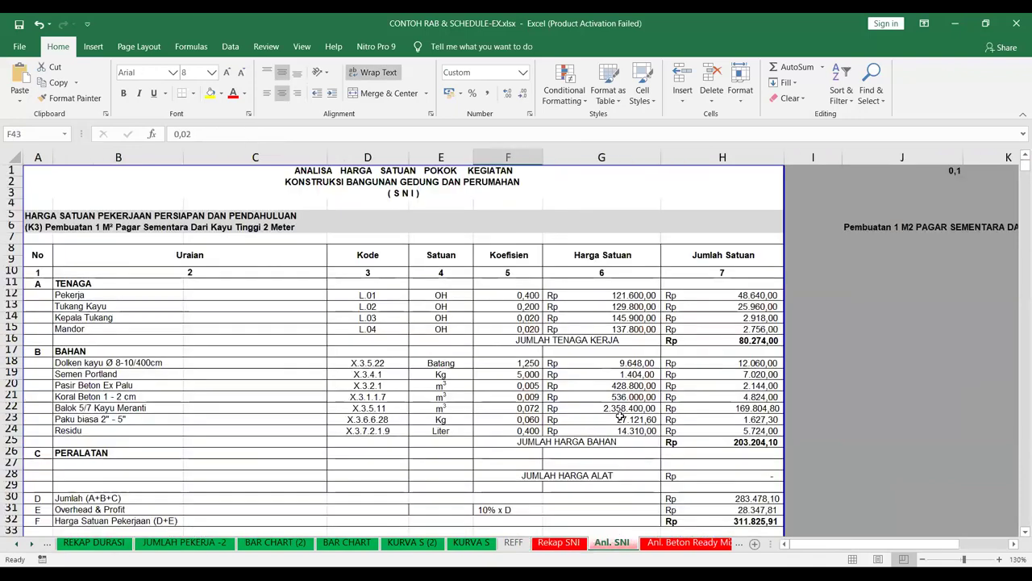
scroll(631, 408, down, 20)
scroll(631, 408, up, 3)
scroll(632, 408, up, 8)
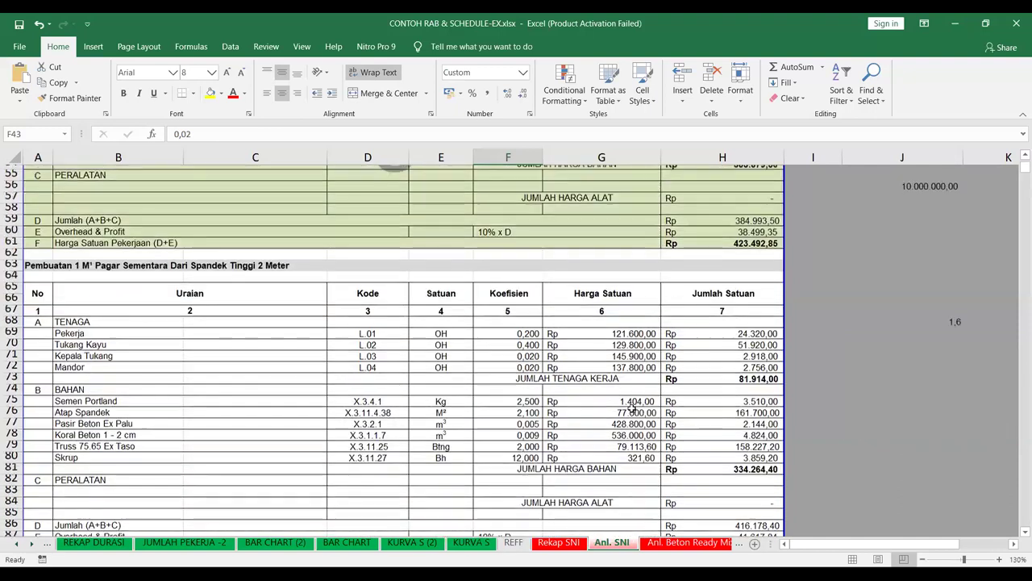
scroll(631, 408, up, 4)
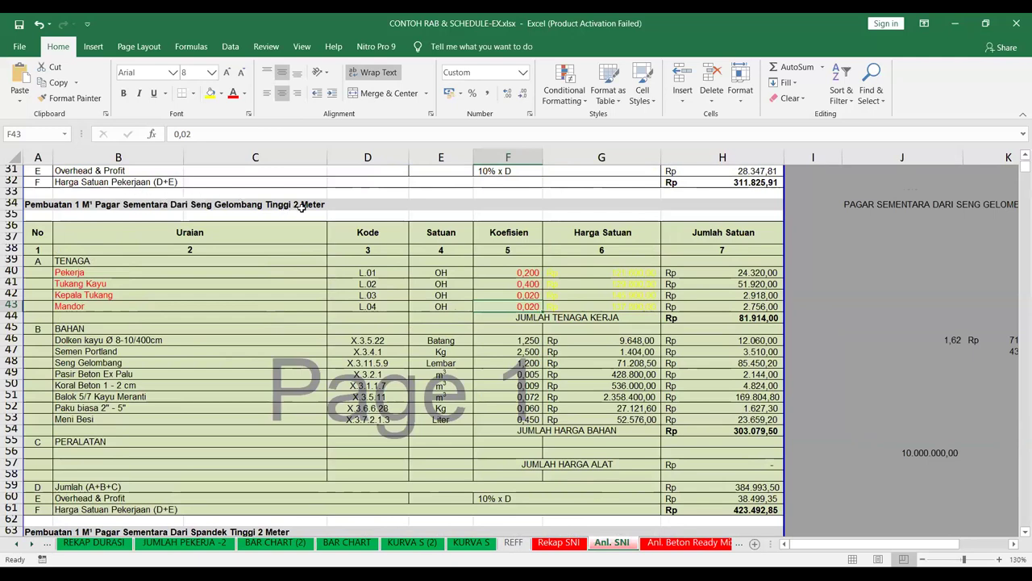
click(160, 295)
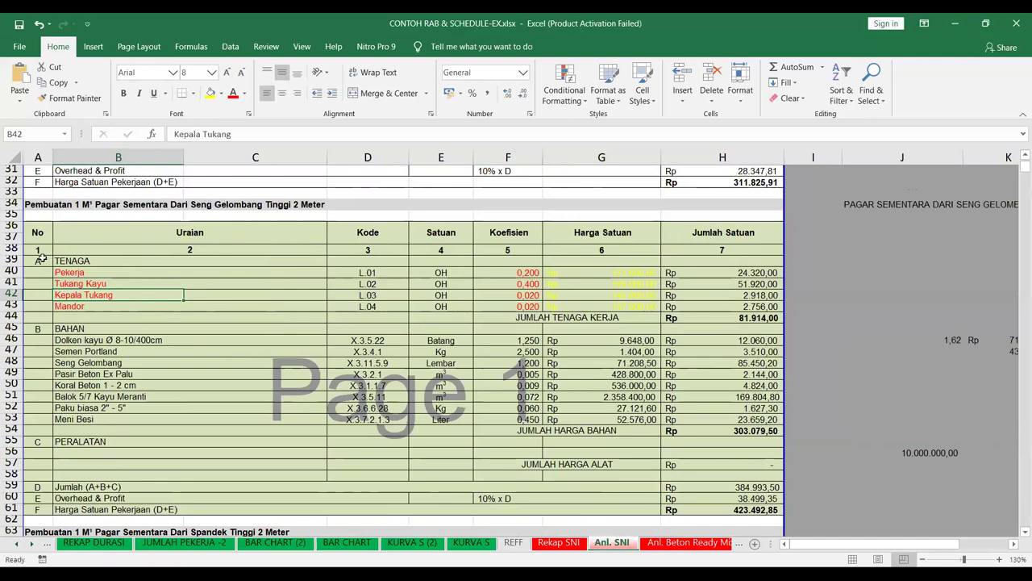
click(521, 272)
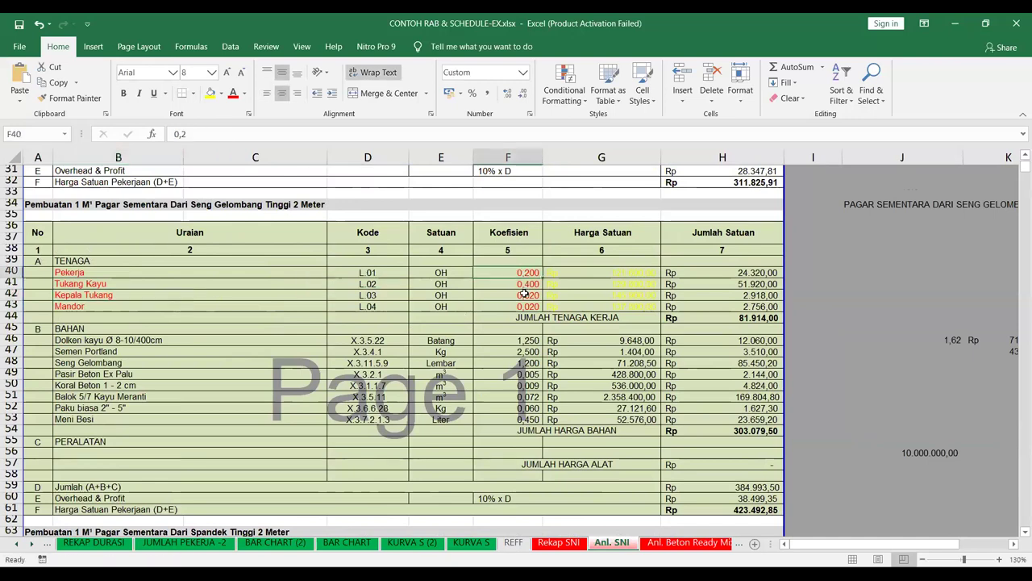
Colour the labour unit prices in G40:G43 of the zinc fence analysis red.
click(586, 273)
drag(587, 288, 585, 305)
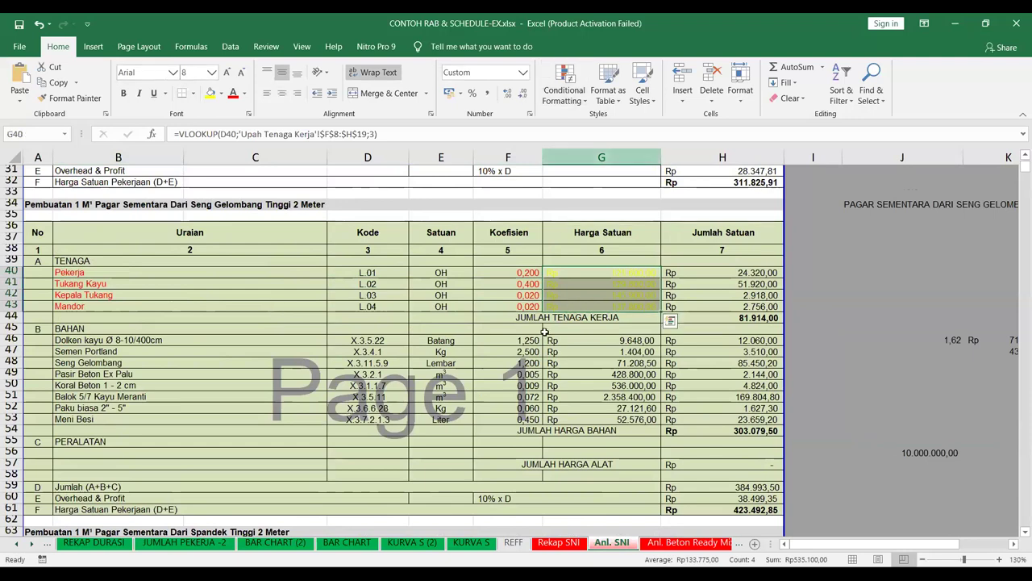
click(233, 94)
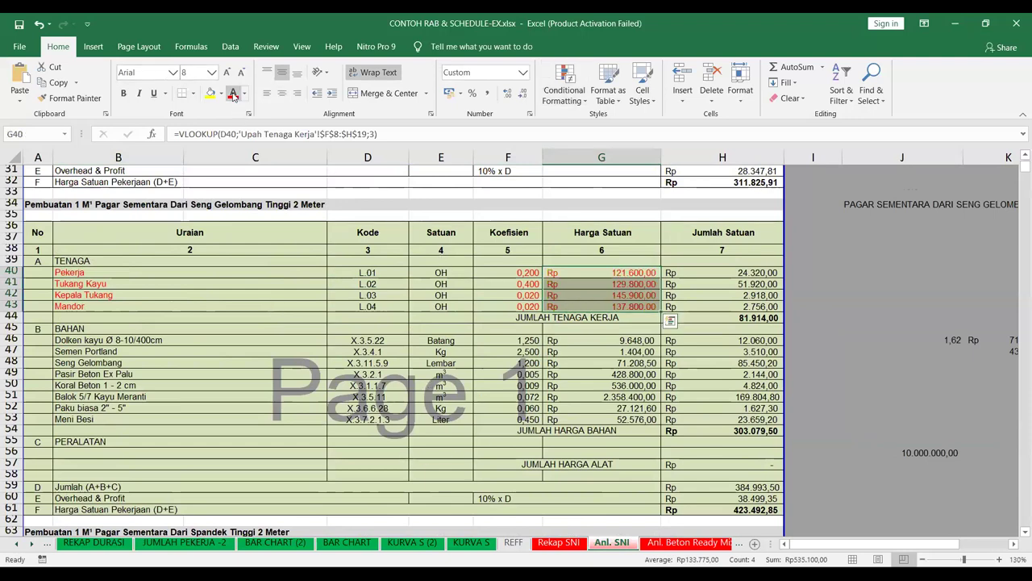
click(675, 407)
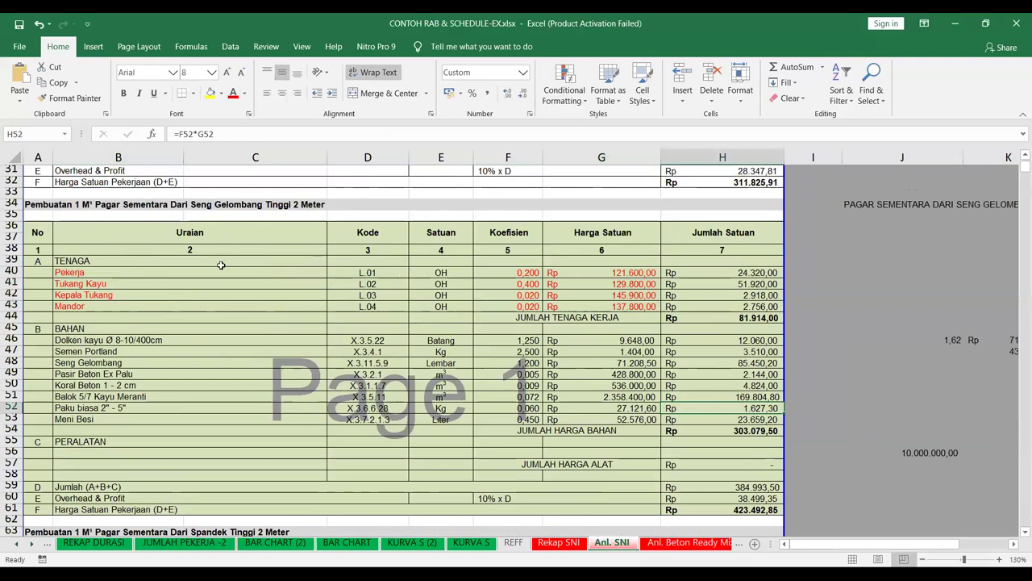
Colour the labour and material coefficients of the zinc fence analysis in column F, rows 40 to 53, red.
drag(512, 273, 524, 420)
click(233, 94)
click(617, 359)
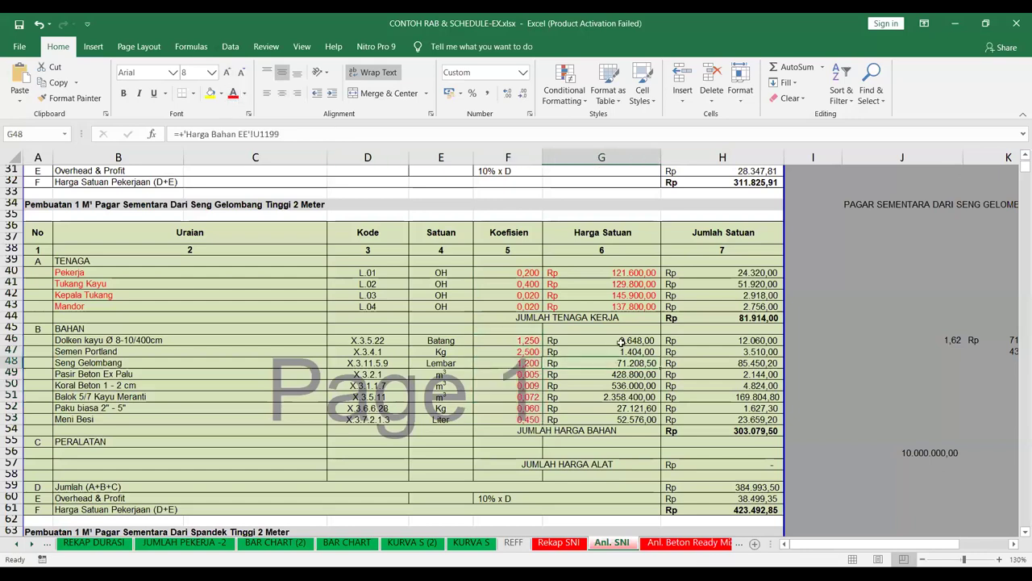
Fill the labour unit prices G40:G43 and the material unit prices G46:G53 with yellow, keeping their text black.
drag(620, 272, 617, 307)
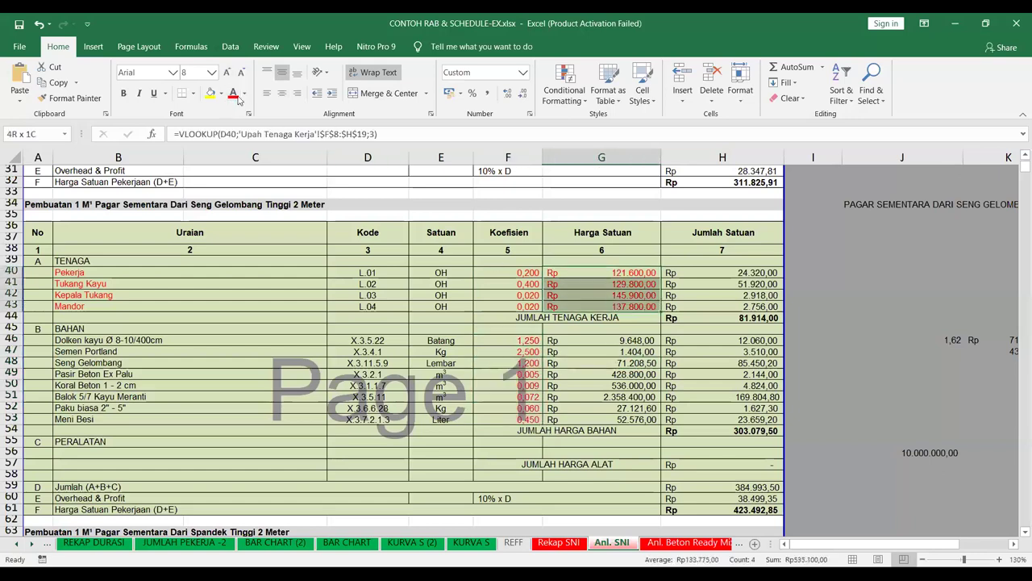
click(211, 93)
drag(608, 342, 607, 419)
click(212, 93)
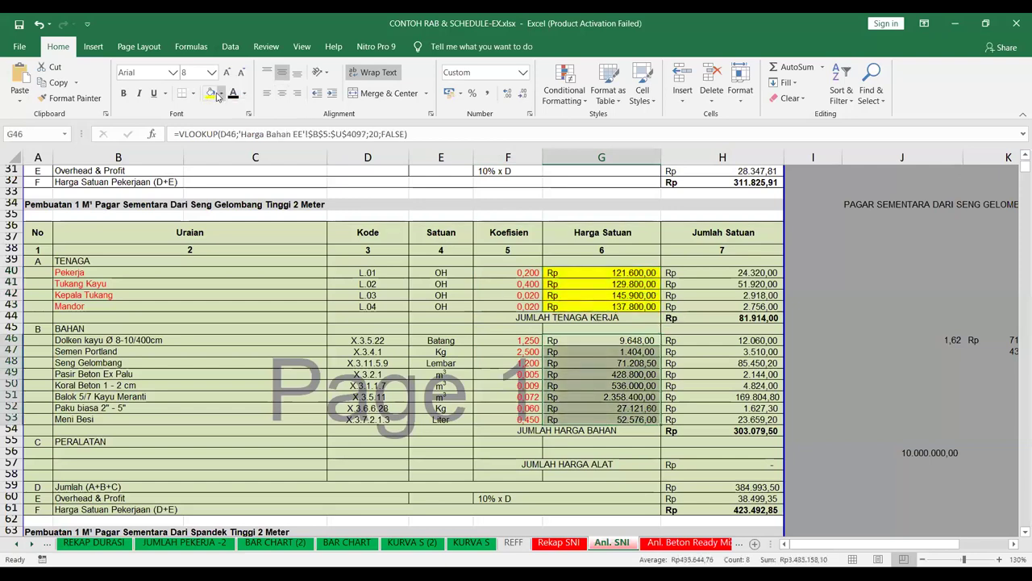
Examine the formulas behind the labour and material unit prices, their codes and the line amounts in rows 40 to 53.
click(589, 274)
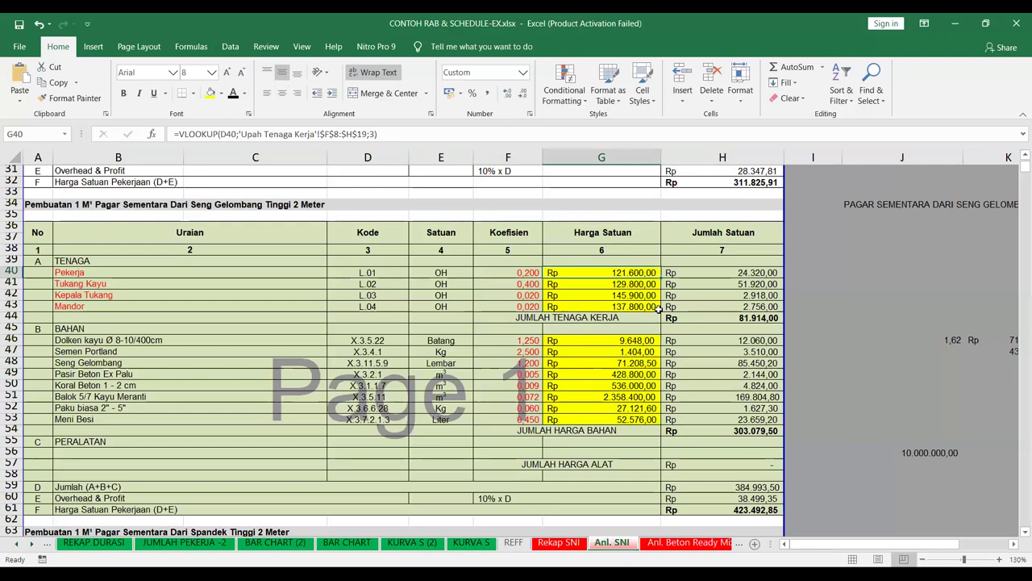
key(Down)
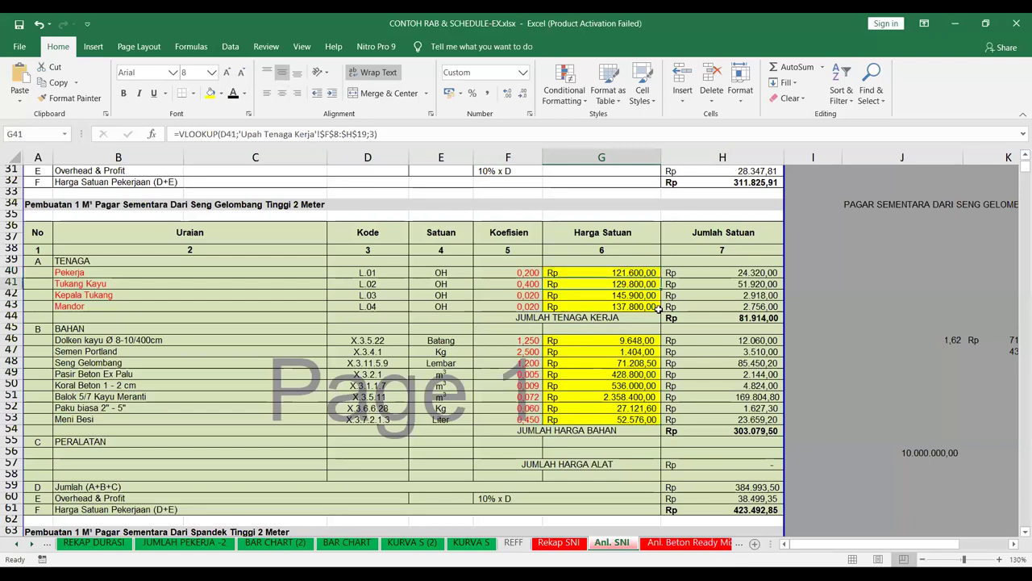
key(Left)
key(Left)
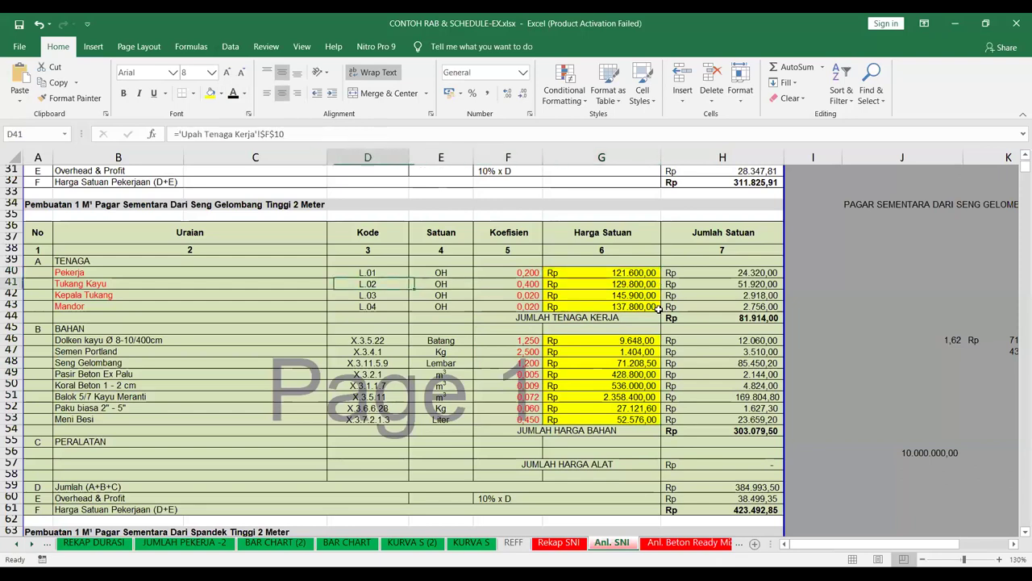
key(Down)
key(Down)
key(Down)
key(Down)
key(Down)
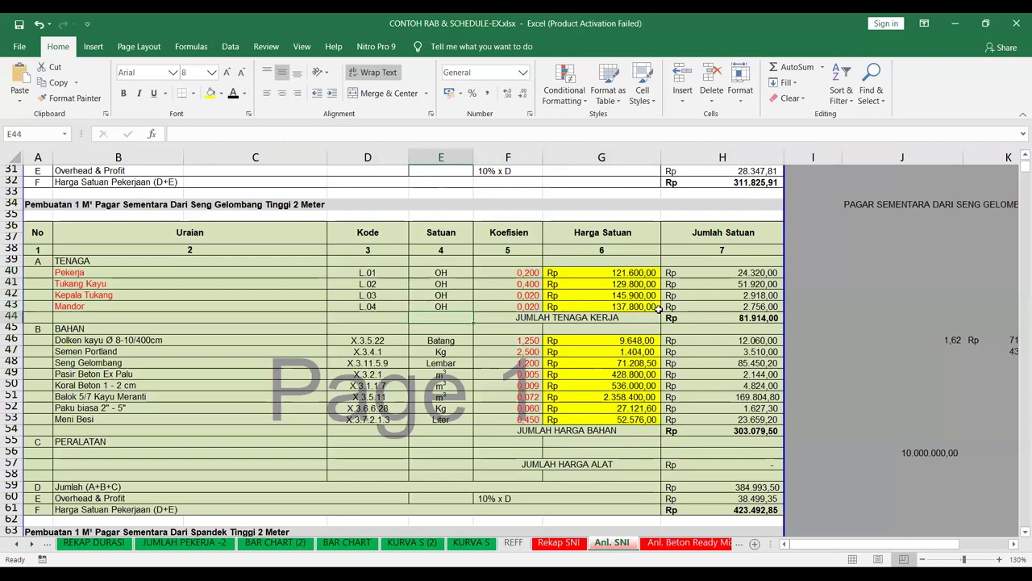
key(Right)
key(Right)
key(Left)
key(Left)
key(Right)
key(Right)
key(Right)
key(Left)
key(Down)
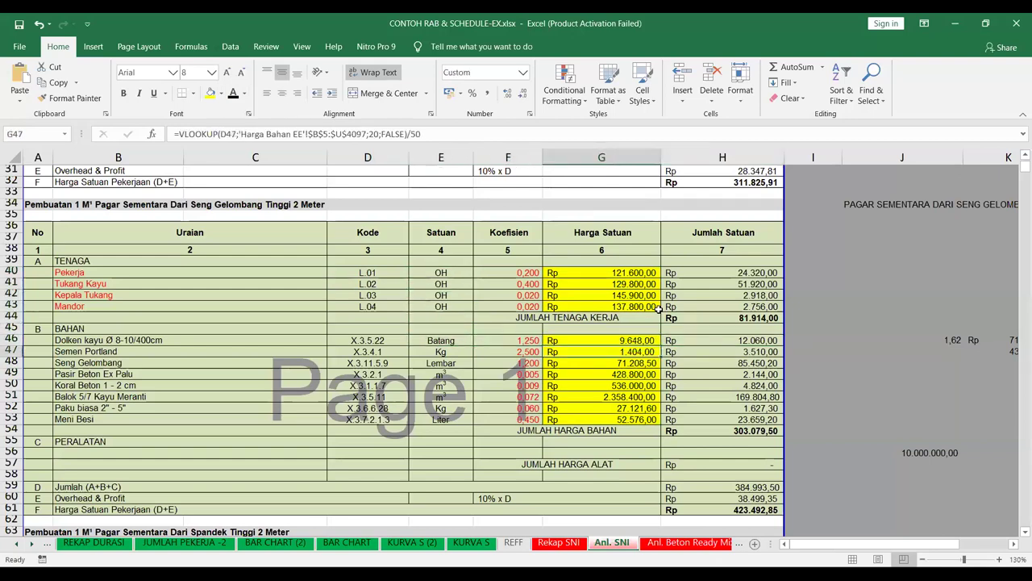
key(Left)
key(Left)
key(Right)
key(Right)
key(Down)
key(Down)
key(Up)
key(Up)
key(Down)
key(Down)
key(Down)
key(Down)
key(Down)
key(Down)
key(Right)
key(Up)
key(Up)
key(Up)
key(Down)
key(Down)
key(Down)
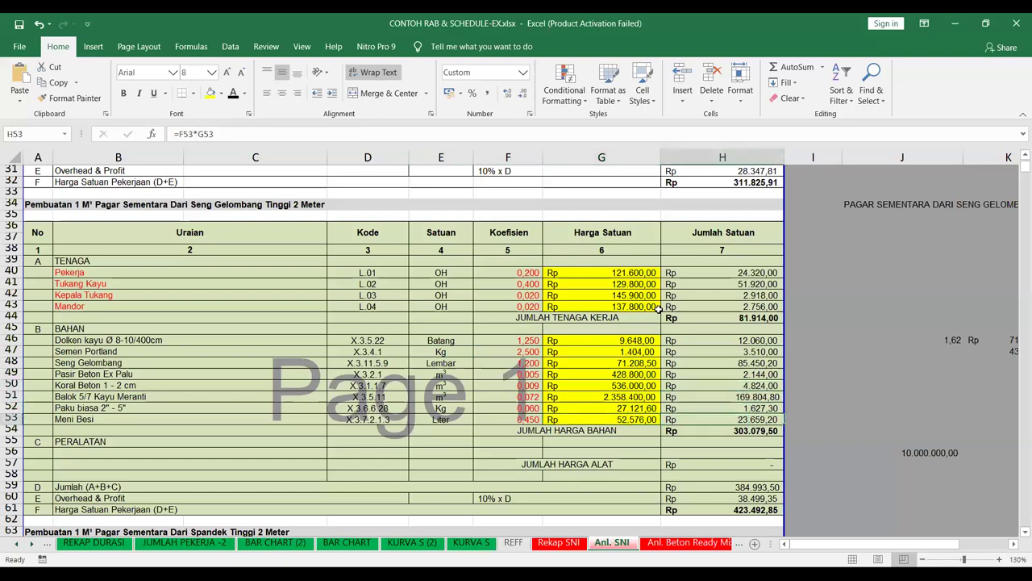
Fill the zinc fence's final unit price of work in H61 with yellow.
click(747, 511)
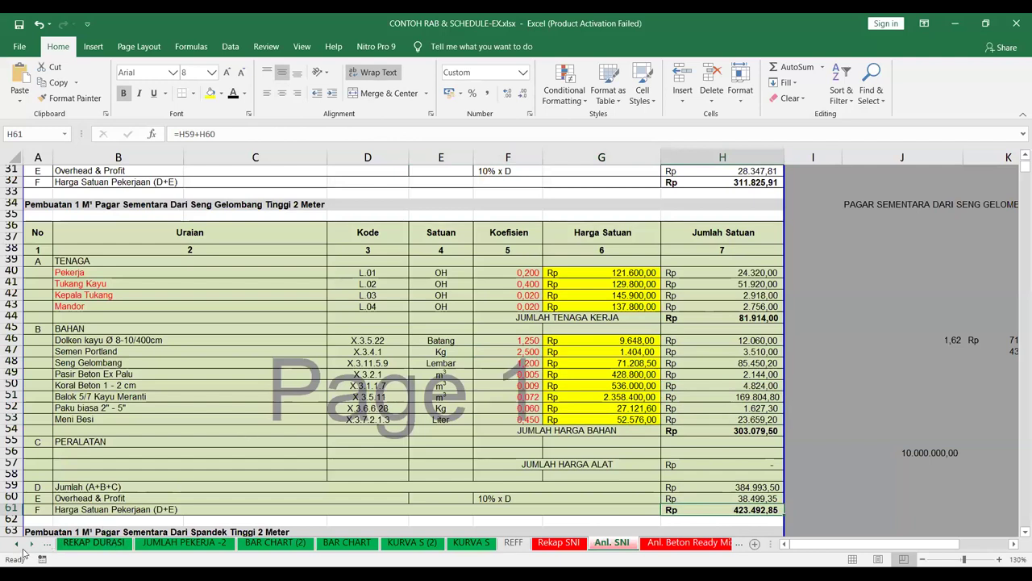
scroll(684, 464, down, 2)
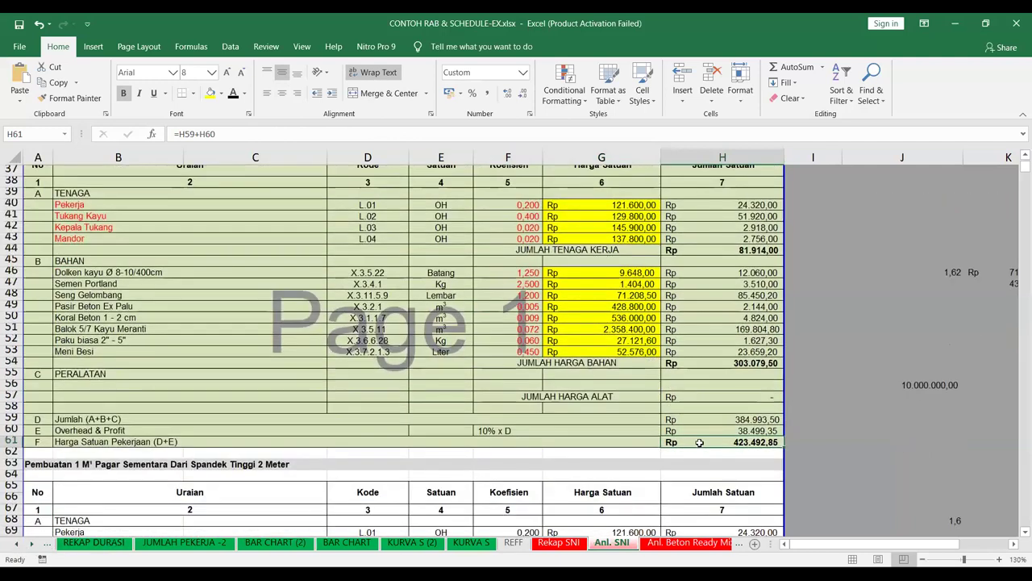
click(209, 93)
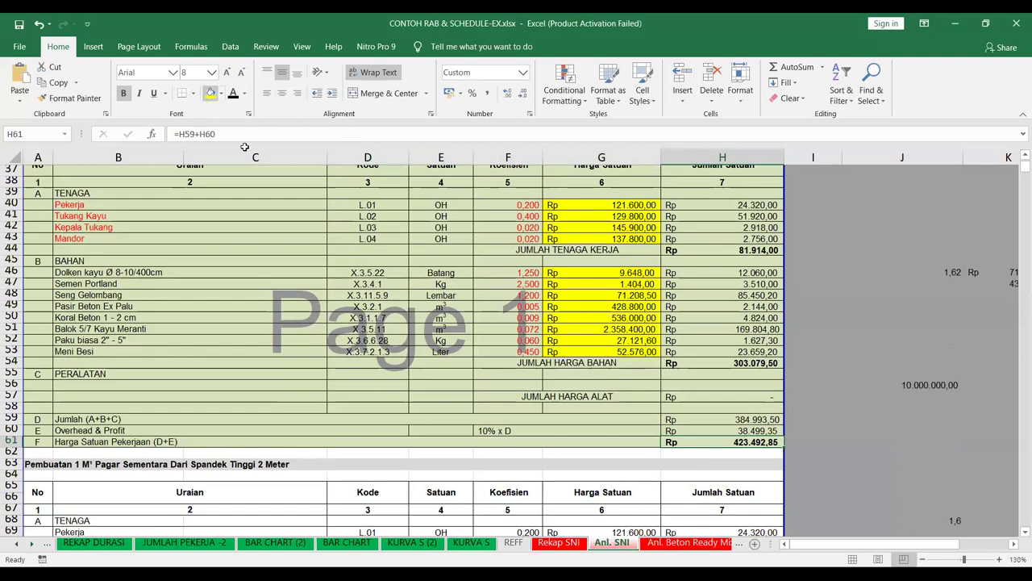
Link the zinc fence item's unit price in K13 of OE (2) to cell E7 on the Rekap SNI sheet.
click(17, 544)
click(17, 544)
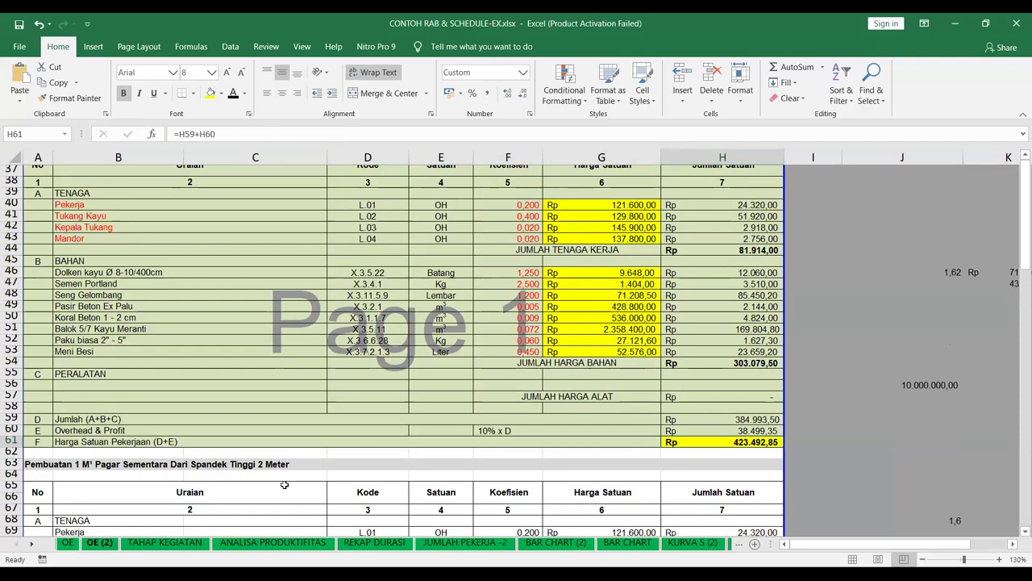
click(98, 542)
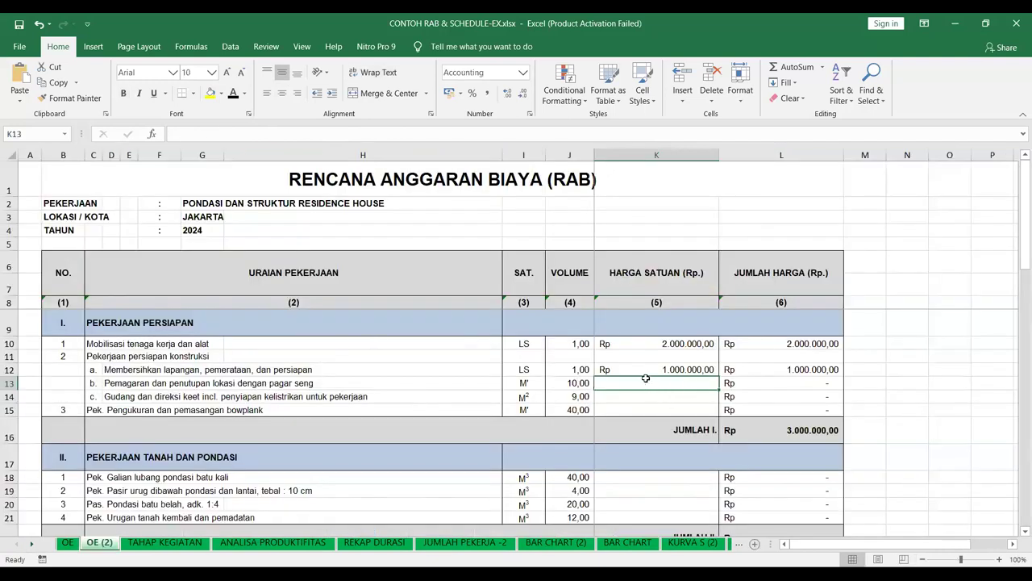
text(=)
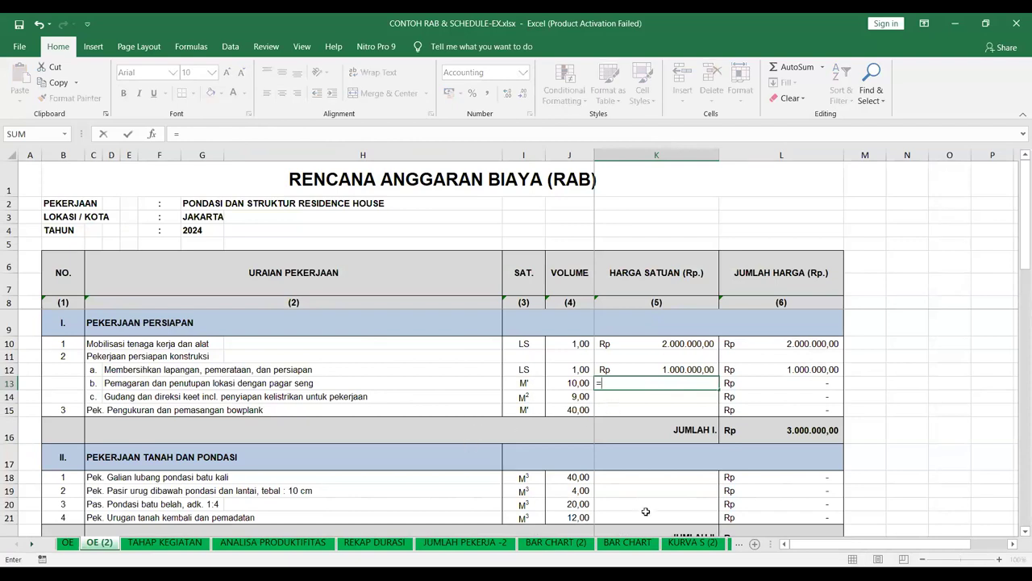
click(33, 545)
click(33, 546)
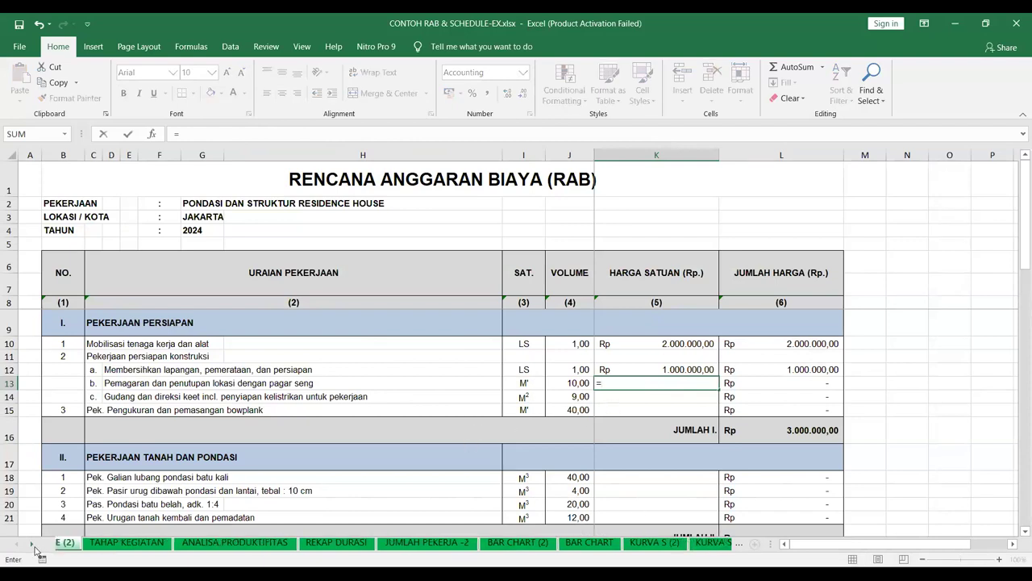
click(33, 546)
click(684, 543)
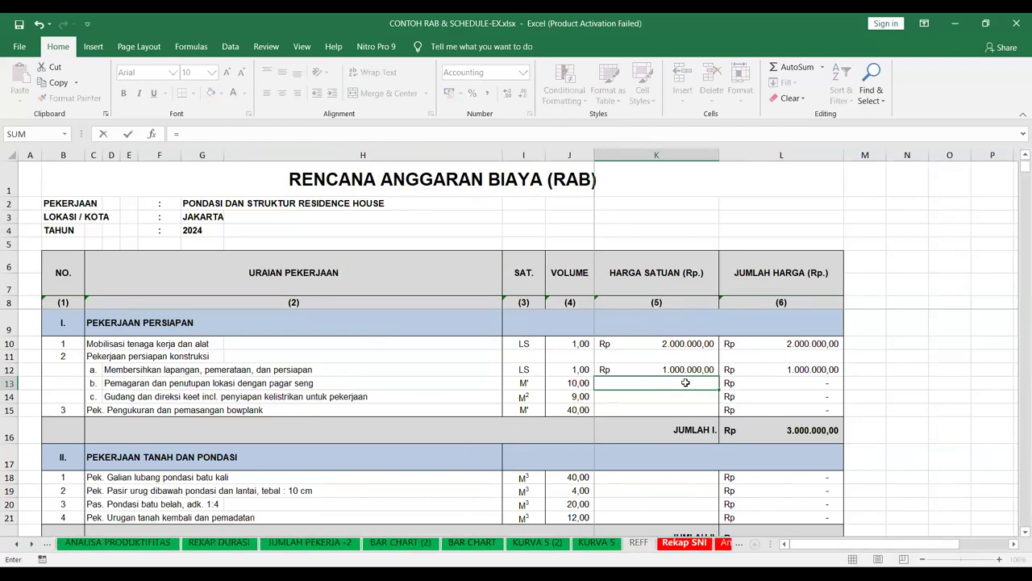
click(677, 322)
key(Return)
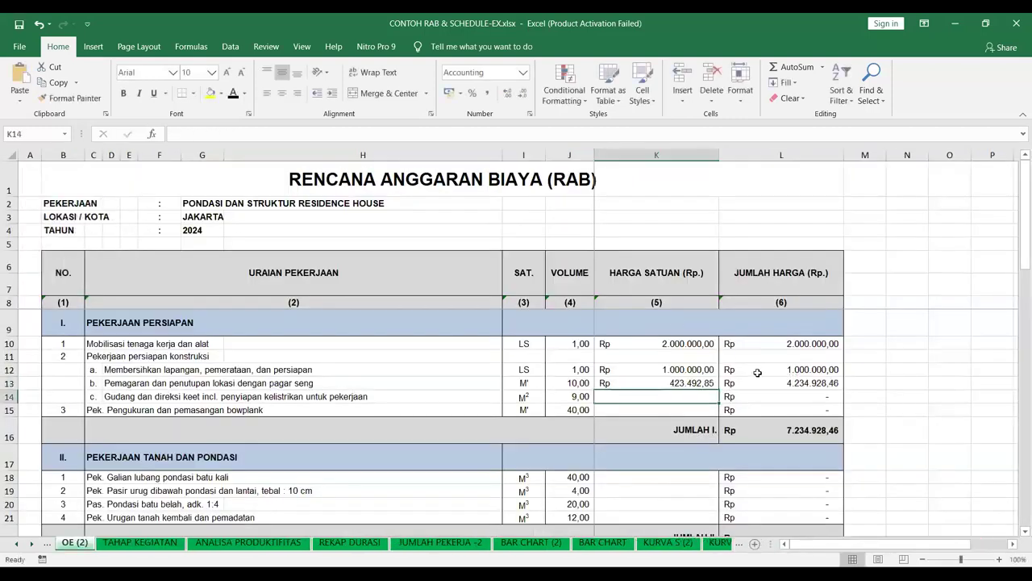
Check the zinc fence item's volume, unit price and total price formula in row 13.
click(710, 383)
click(571, 384)
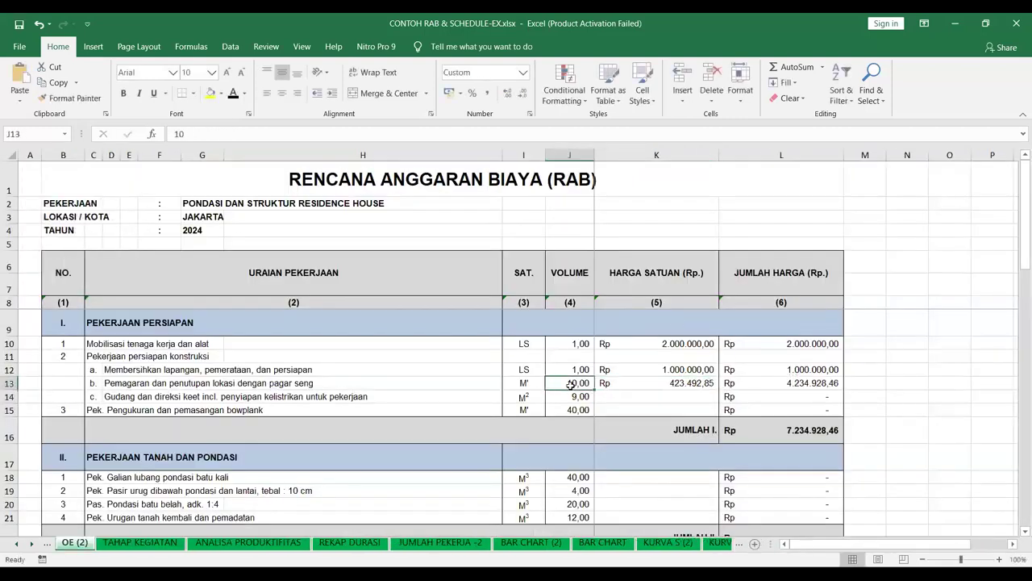
click(673, 379)
click(774, 382)
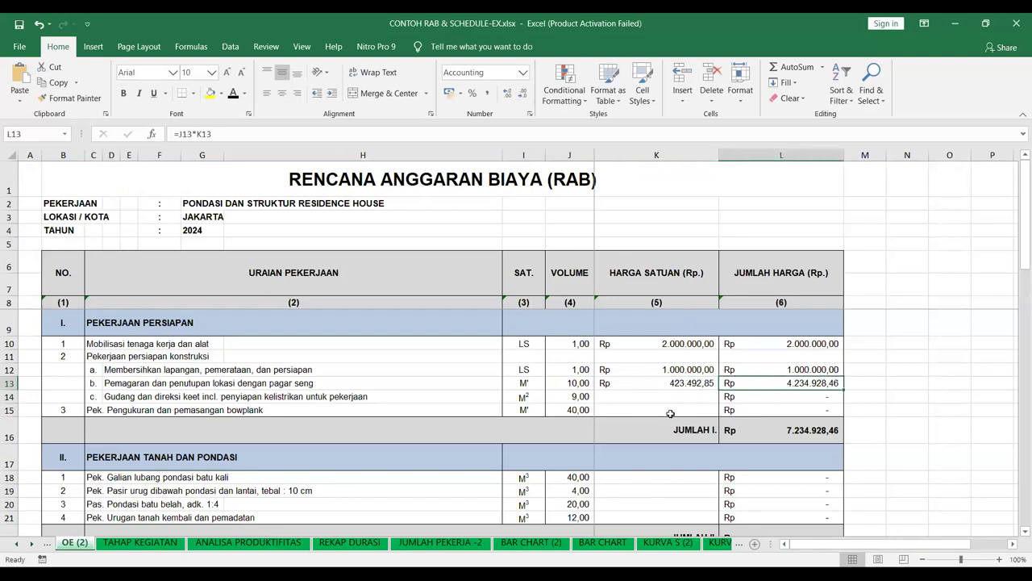
scroll(670, 413, down, 1)
scroll(668, 399, up, 1)
Widen the sheet tab area and check the unit price formula of the warehouse and site office item in K14 on the OE sheet.
click(112, 396)
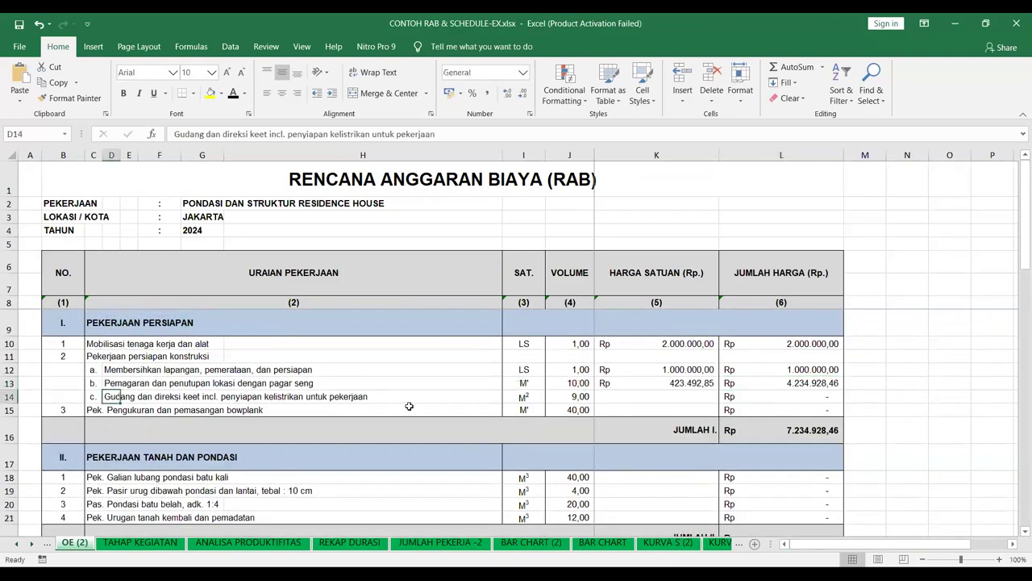
click(18, 545)
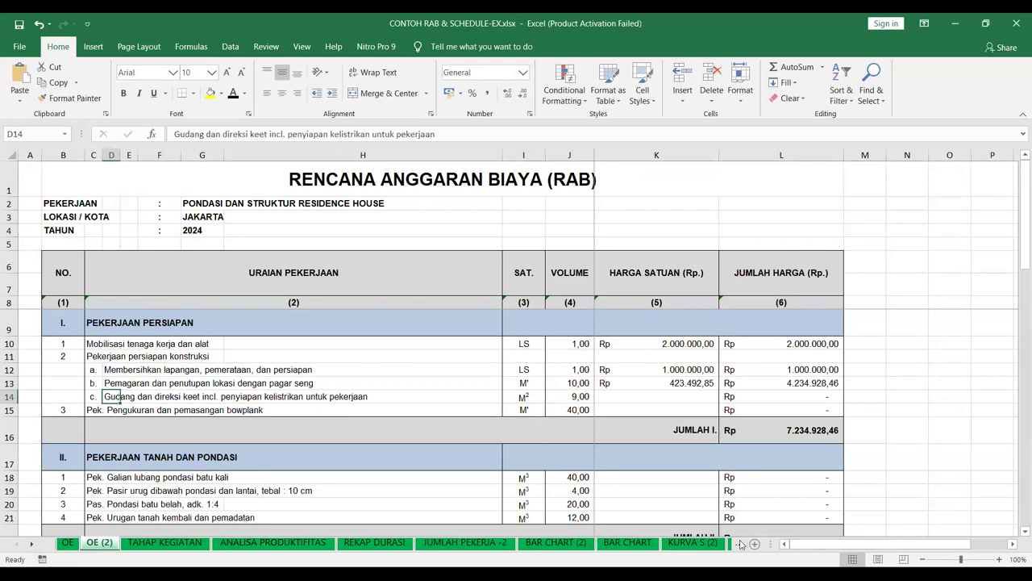
drag(774, 544, 877, 542)
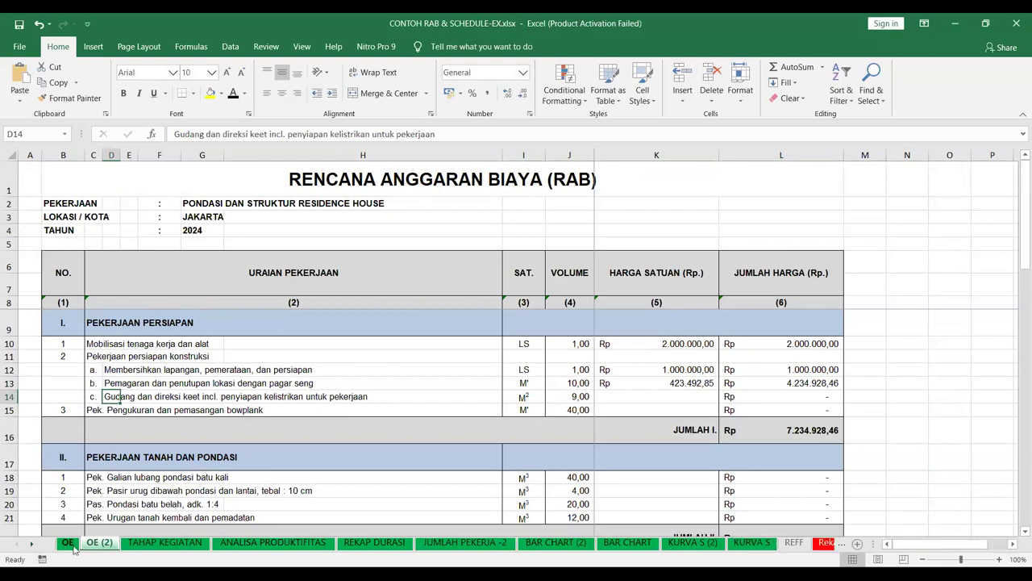
click(68, 542)
click(638, 397)
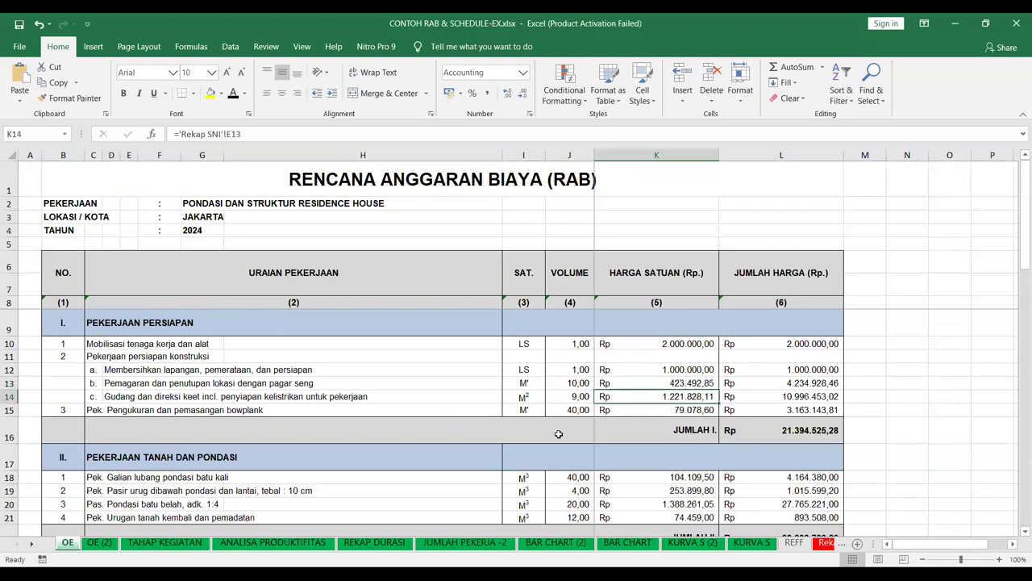
Move the OE (2) sheet in front of the OE sheet and return to OE.
drag(95, 543, 64, 545)
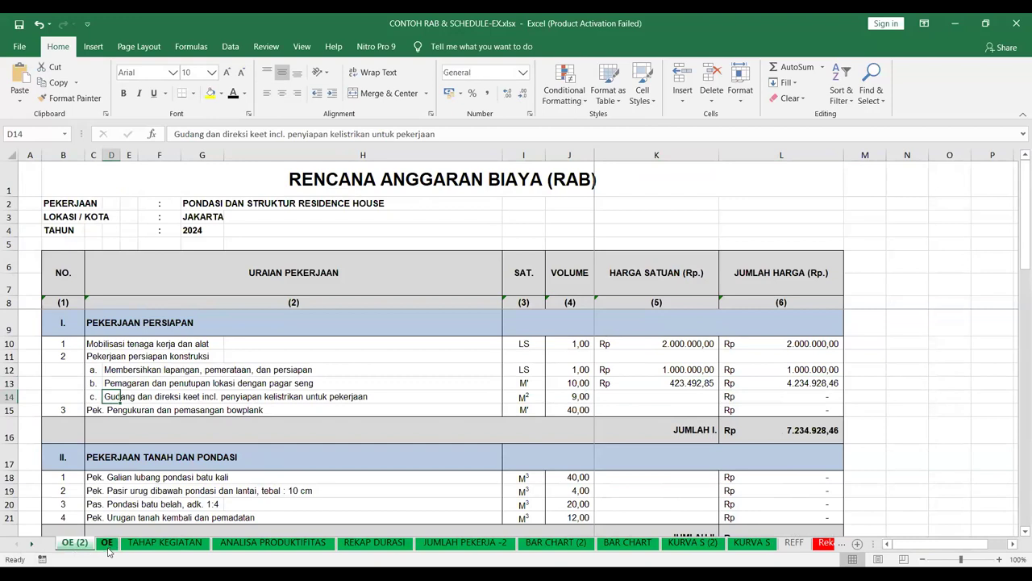
click(107, 544)
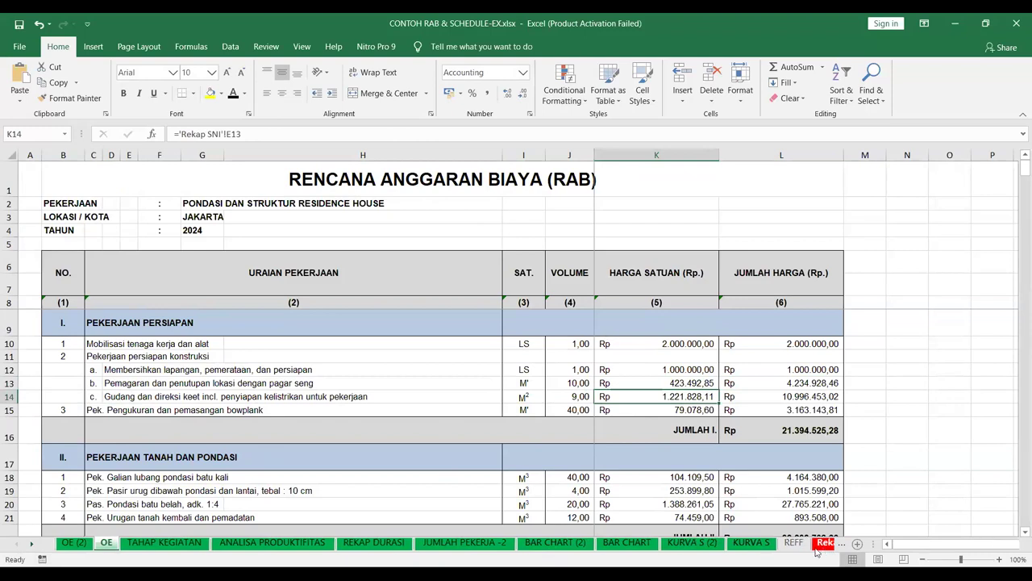
Color the cement and equipment warehouse row A13:E13 red on Rekap SNI and check the source of its price in E13.
click(824, 545)
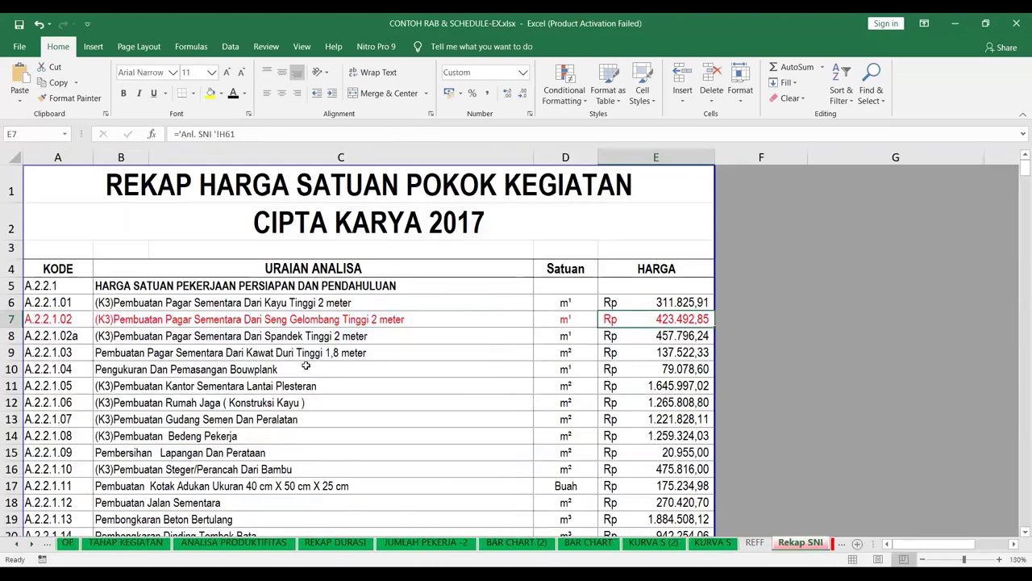
click(252, 413)
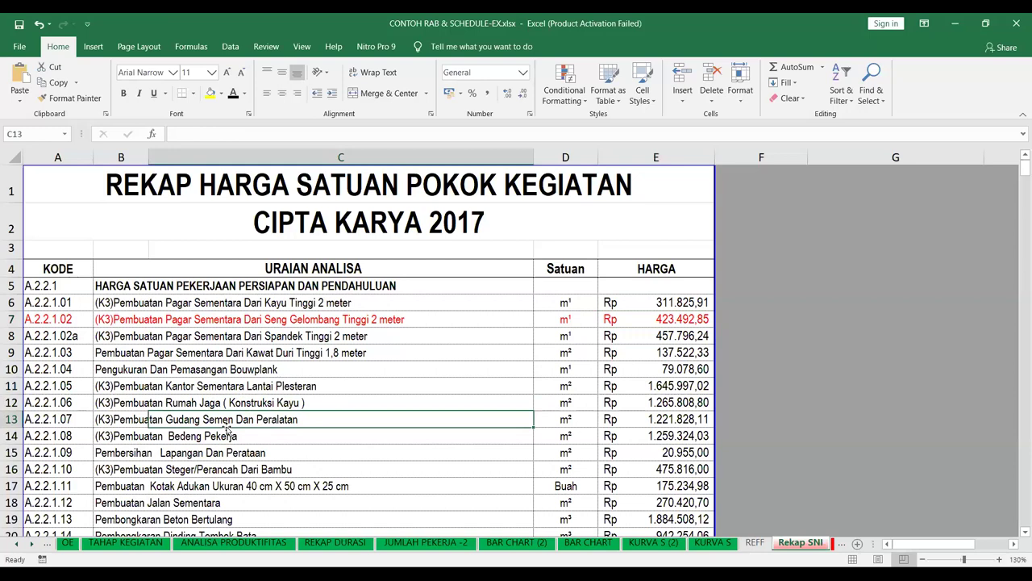
drag(40, 419, 644, 422)
drag(714, 420, 714, 420)
click(244, 93)
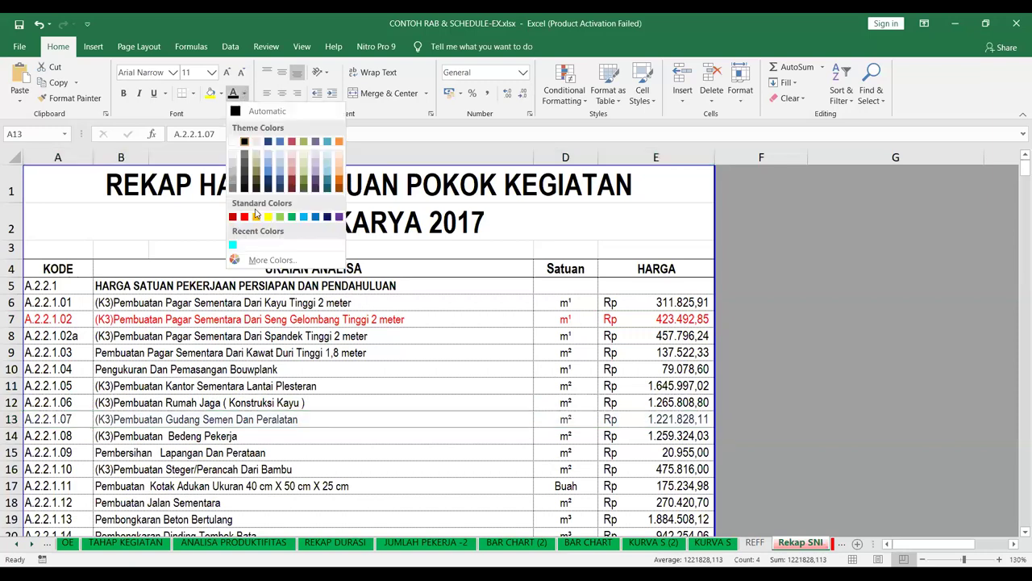
click(245, 217)
click(655, 420)
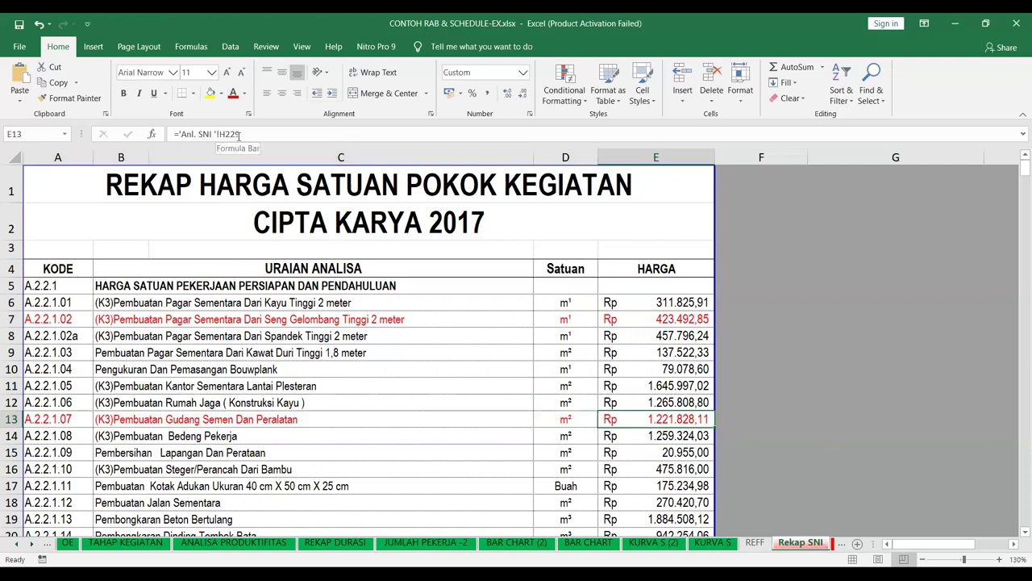
Group the Rekap SNI and Anl. SNI sheets and move them together to directly after the OE sheet.
click(833, 547)
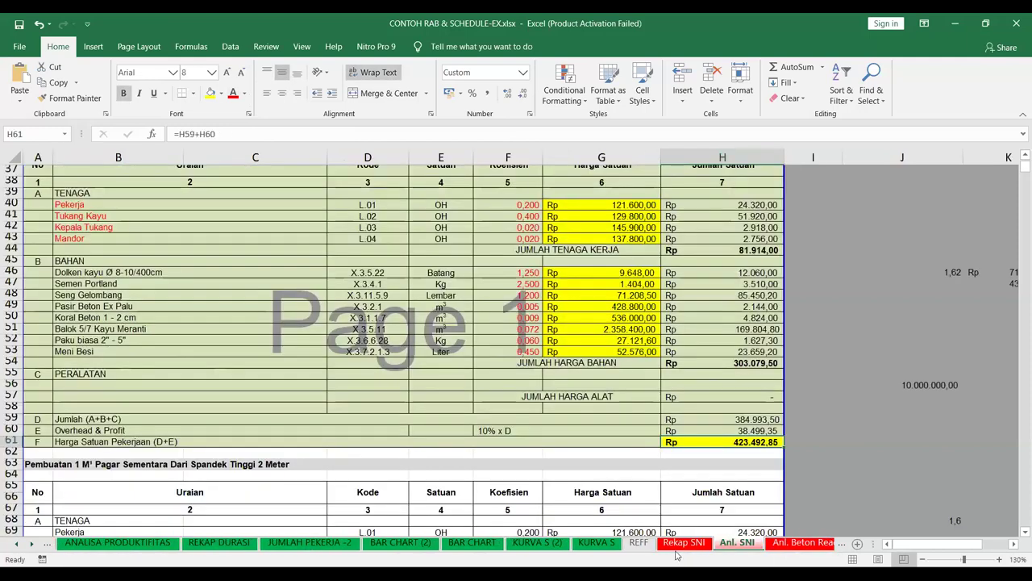
ctrl+click(684, 542)
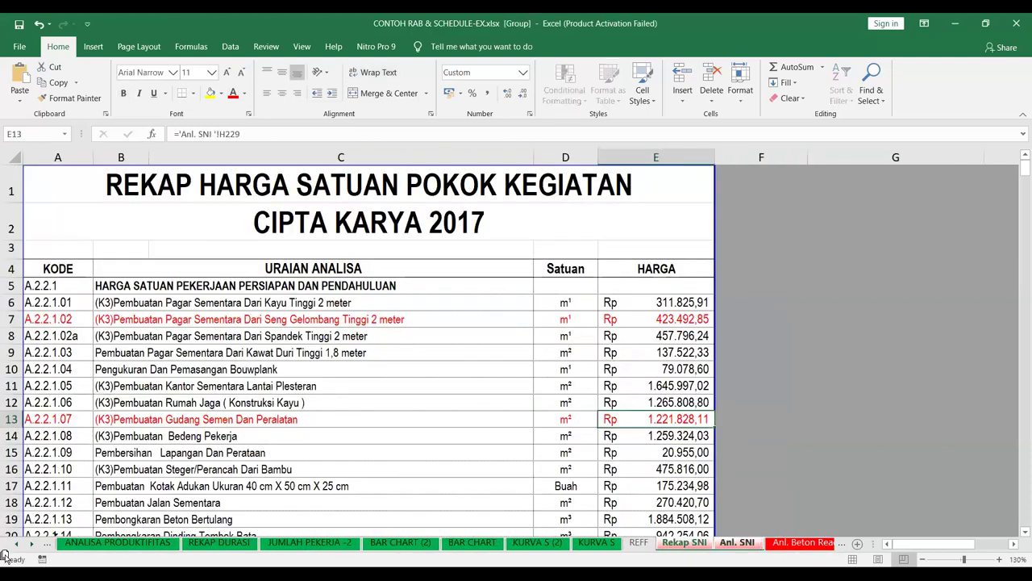
click(44, 543)
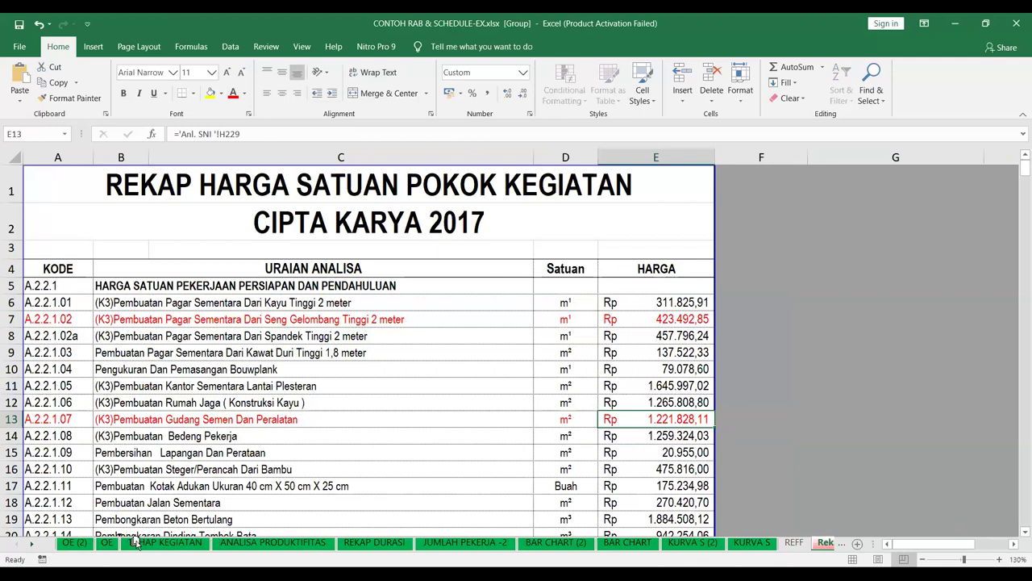
drag(136, 543, 137, 544)
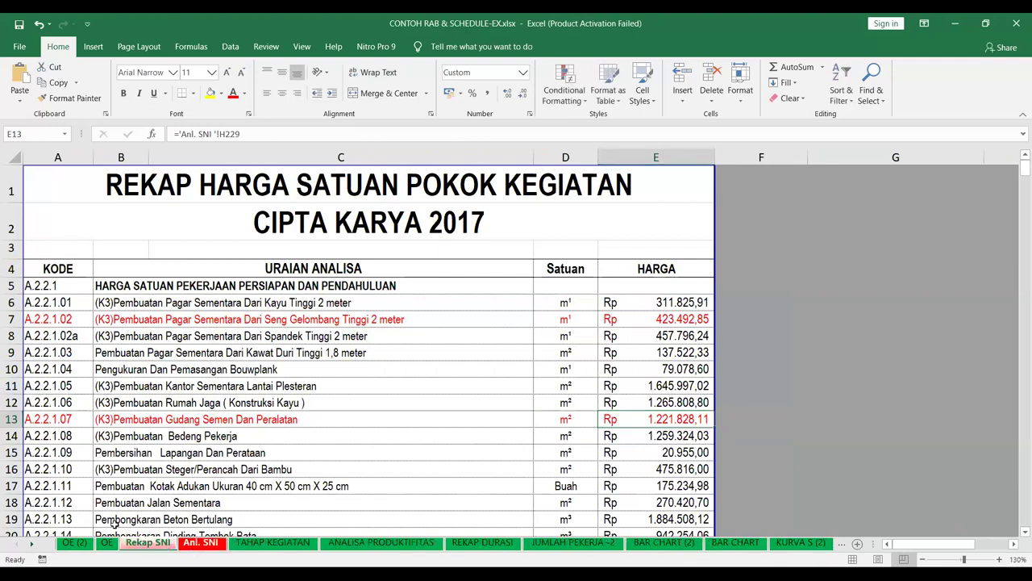
Color the material coefficients F214:F221 red in the cement and equipment warehouse analysis on Anl. SNI.
key(ctrl+Page_Down)
scroll(350, 338, down, 20)
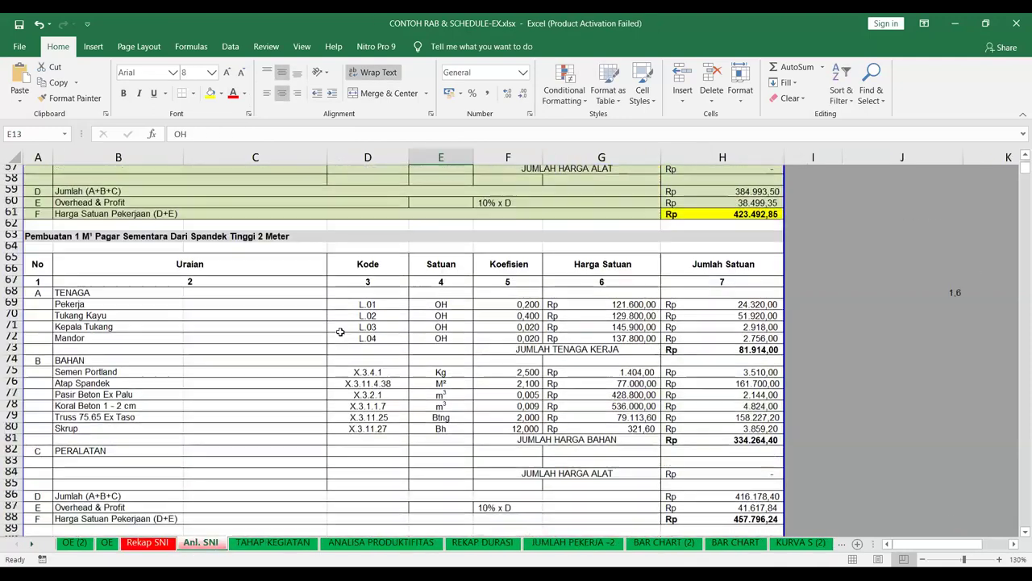
scroll(351, 339, down, 5)
scroll(350, 338, down, 20)
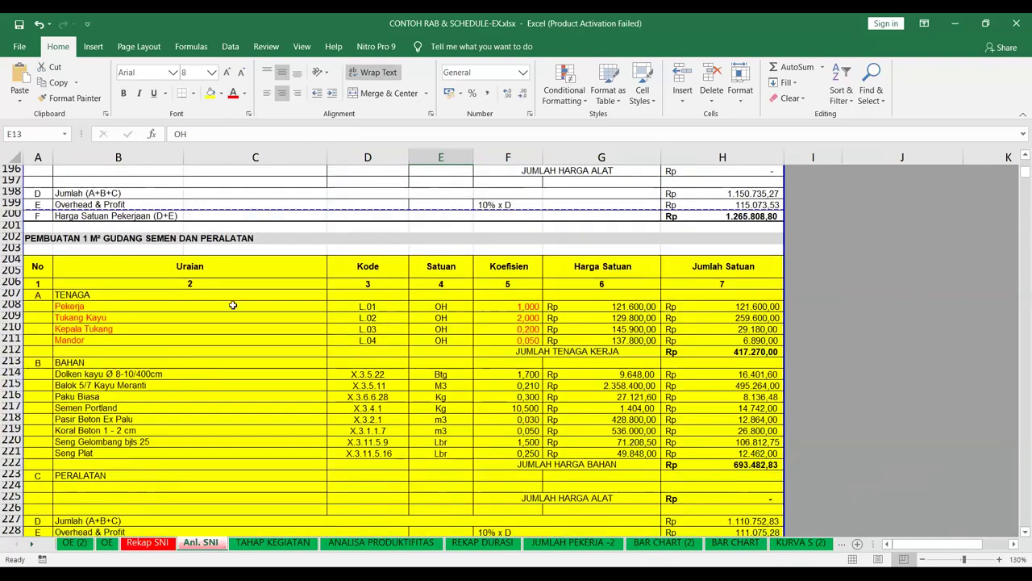
scroll(259, 295, down, 2)
scroll(253, 276, up, 1)
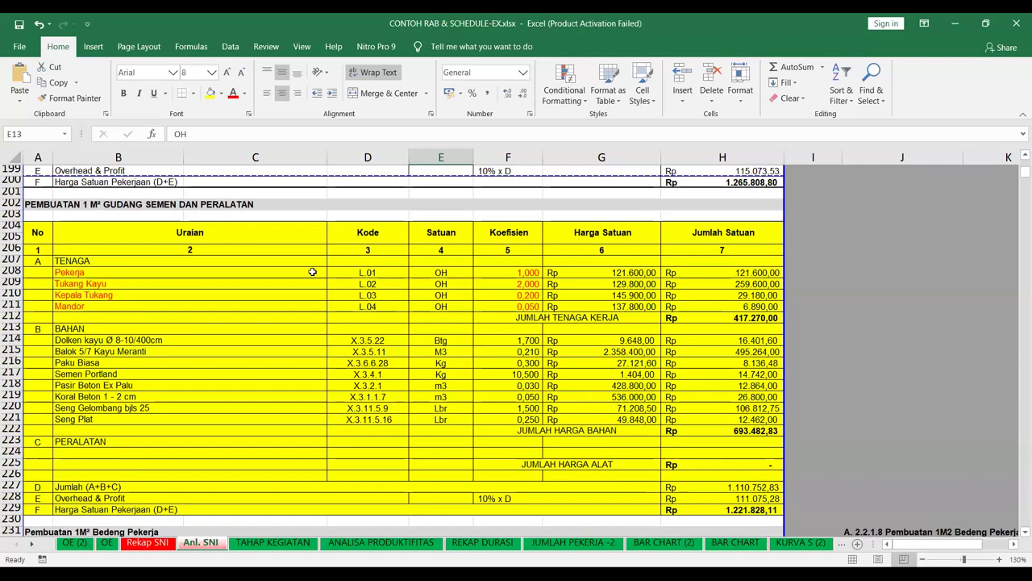
drag(533, 341, 537, 420)
click(233, 93)
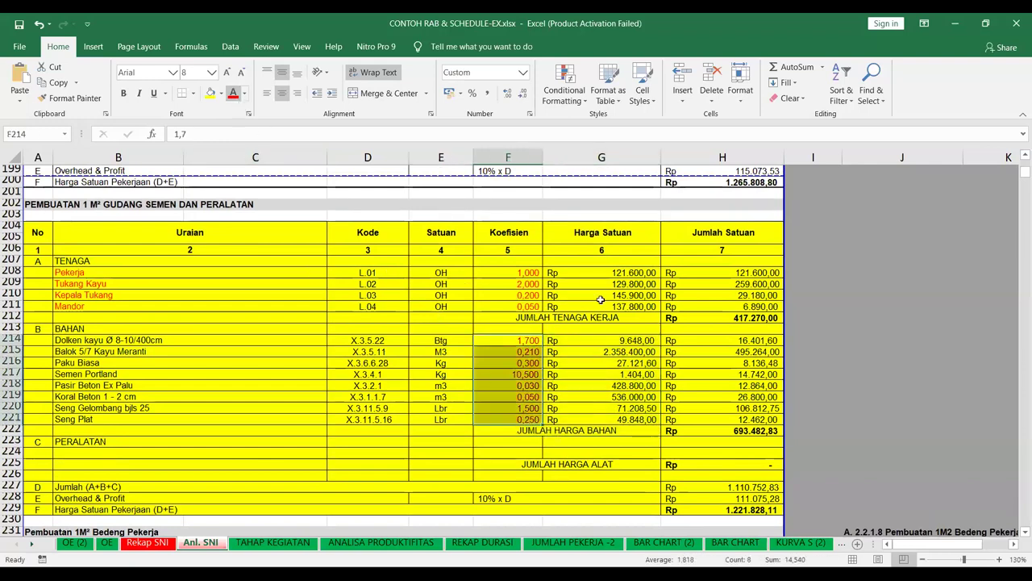
Fill the warehouse analysis's labor unit prices G208:G211 and material unit prices G214:G221 with green.
click(603, 362)
drag(617, 275, 617, 306)
click(222, 94)
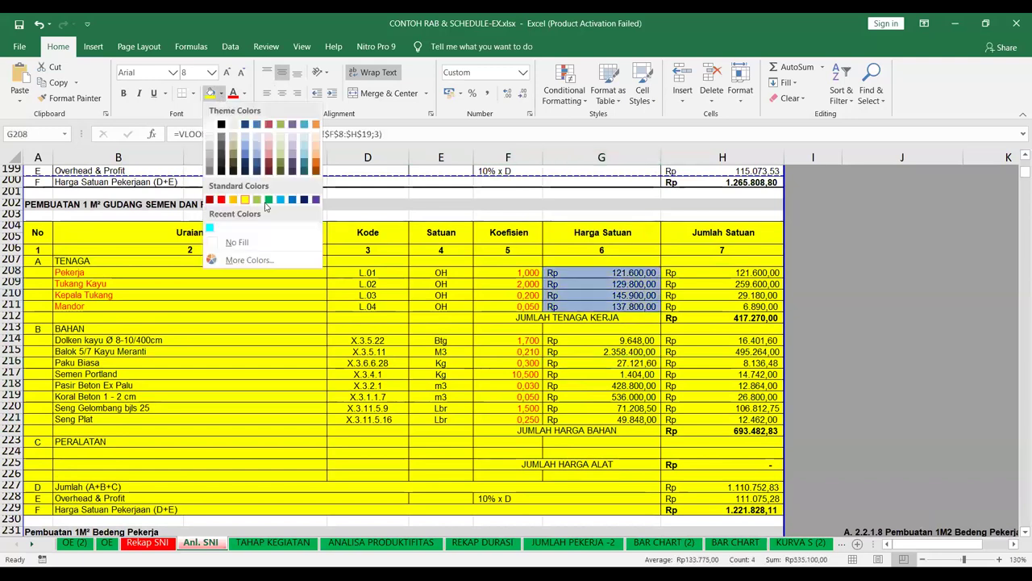
click(266, 200)
drag(601, 339, 601, 419)
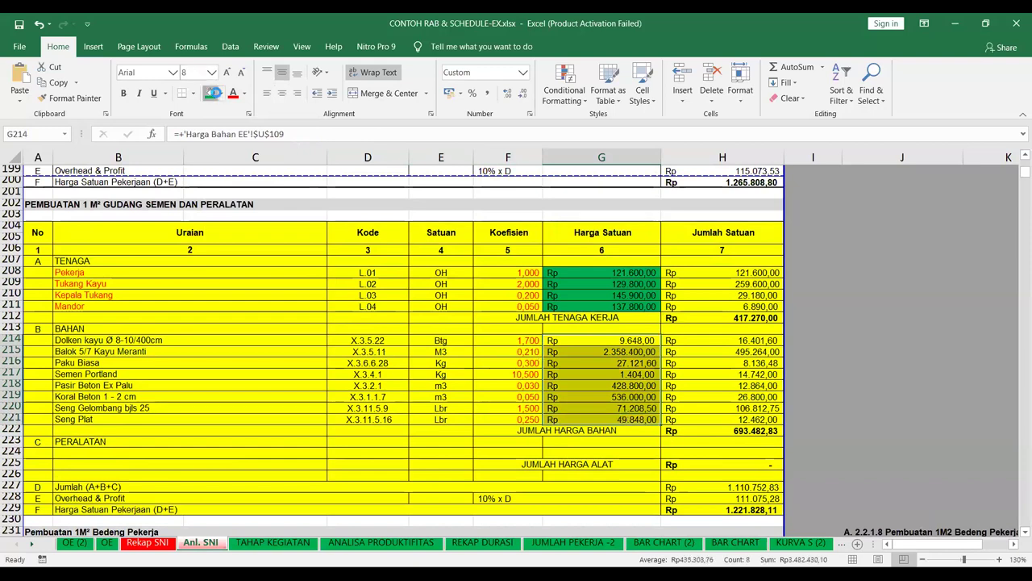
click(210, 94)
click(637, 310)
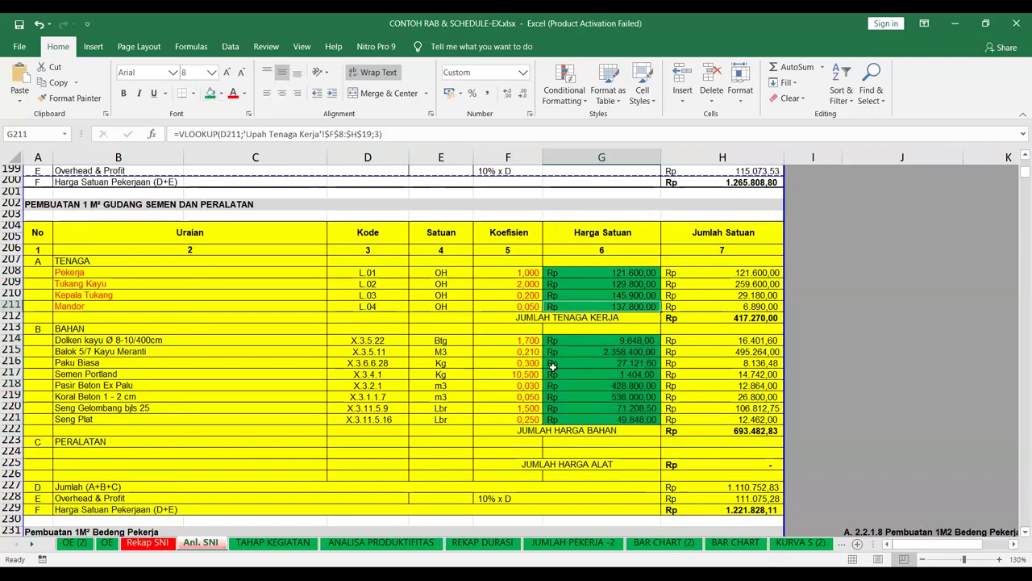
Check the unit price formulas of the earthwork and foundation items in K18:K21 on the OE sheet.
click(140, 542)
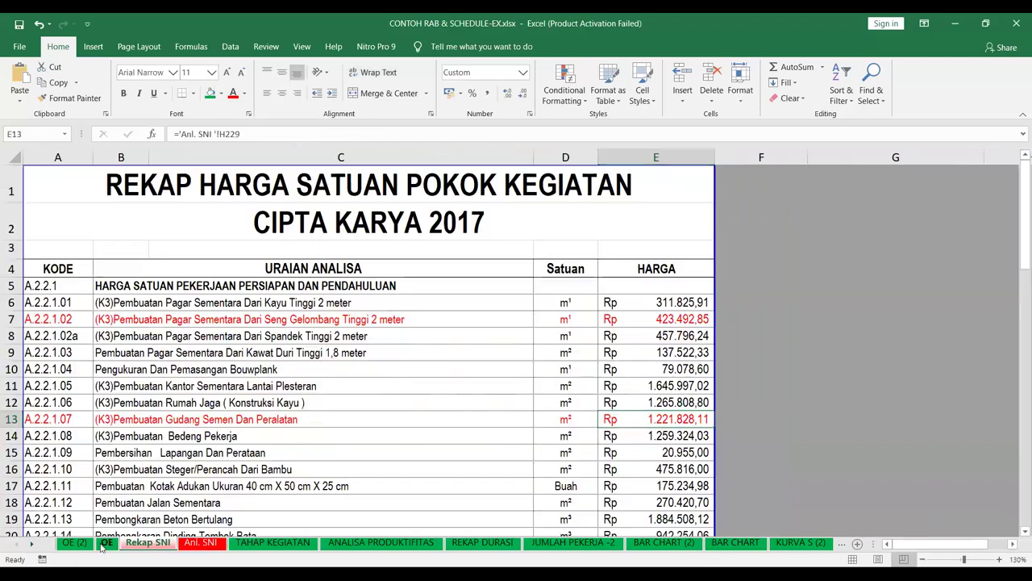
click(106, 543)
scroll(327, 357, down, 2)
scroll(691, 364, up, 2)
scroll(691, 371, down, 2)
click(692, 384)
click(692, 397)
click(692, 410)
click(685, 423)
click(672, 398)
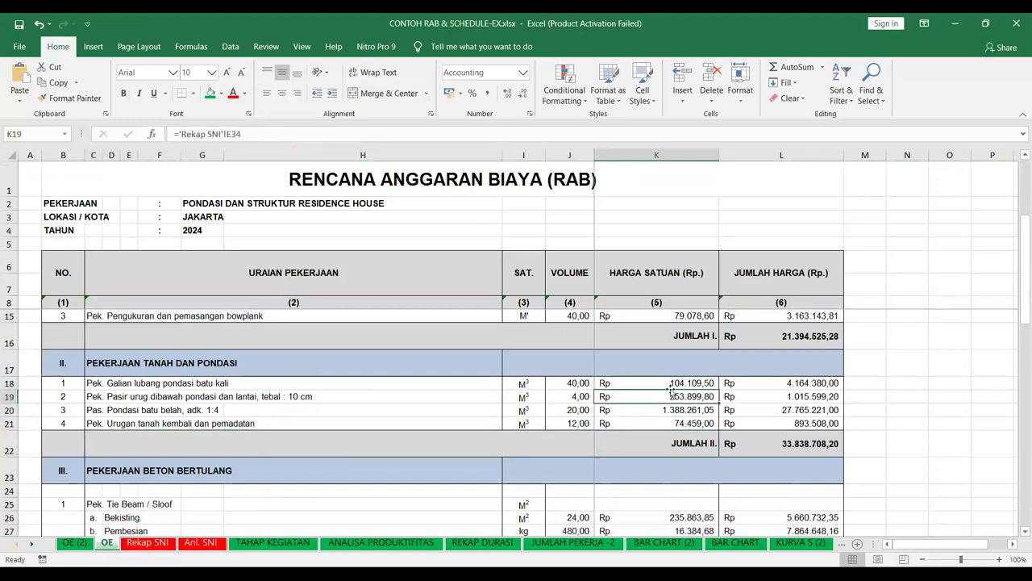
click(672, 384)
Check the formulas of the ground-floor column formwork's total price in L31, the PPN 11% in L47 and the grand total in L48.
scroll(676, 396, down, 2)
scroll(675, 396, down, 4)
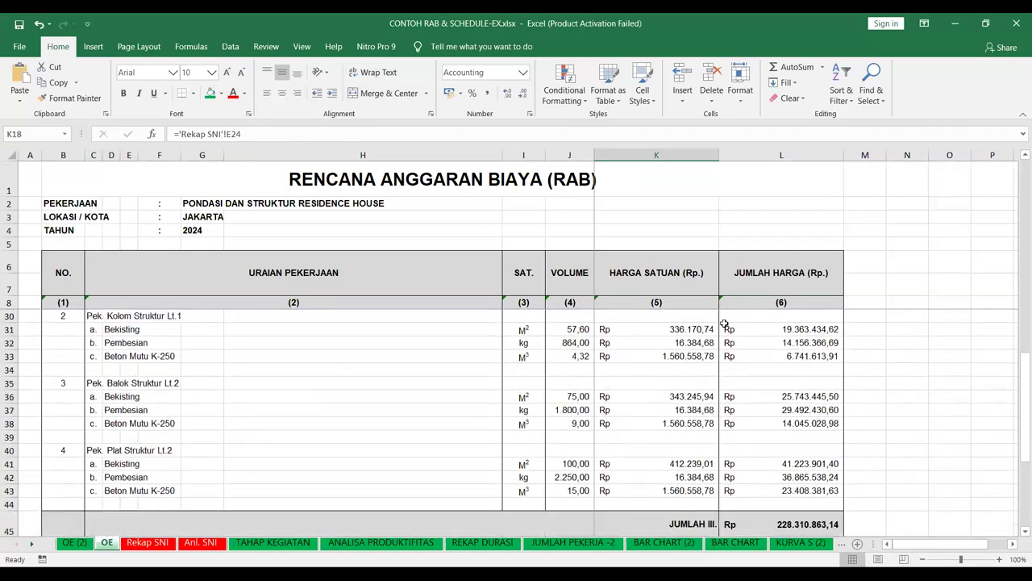
click(792, 333)
scroll(802, 377, down, 2)
scroll(816, 440, down, 2)
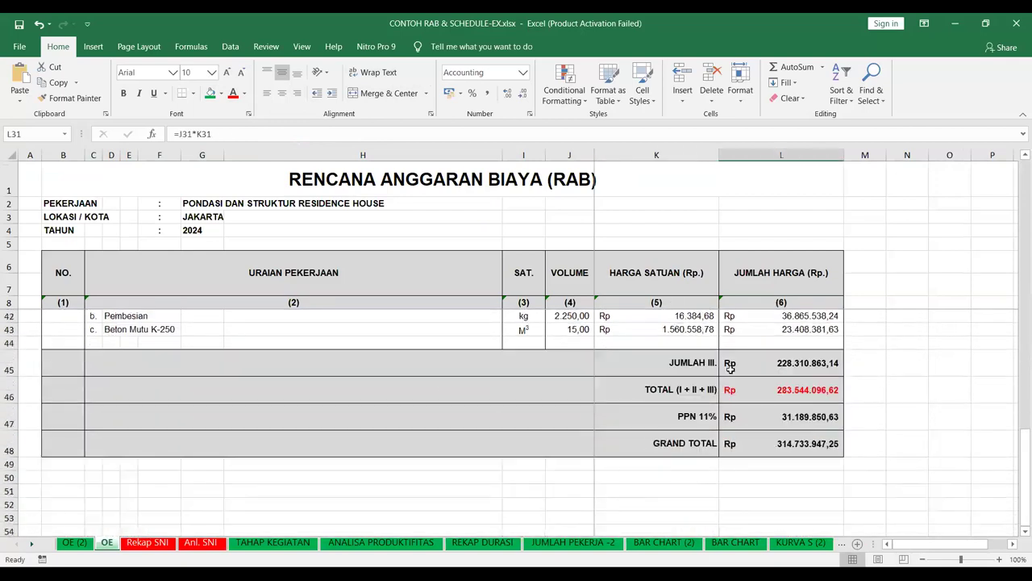
click(779, 444)
click(682, 416)
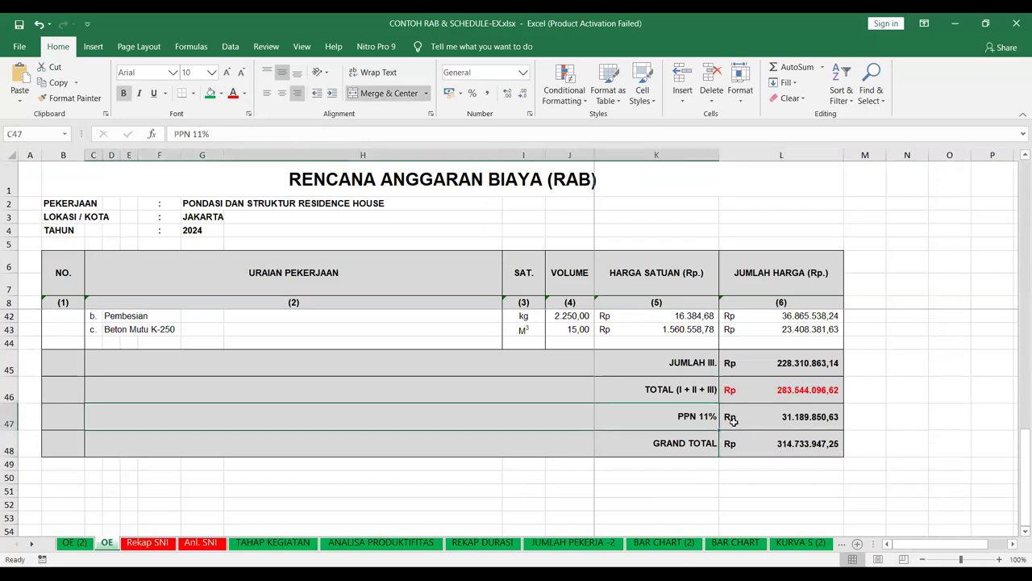
click(770, 415)
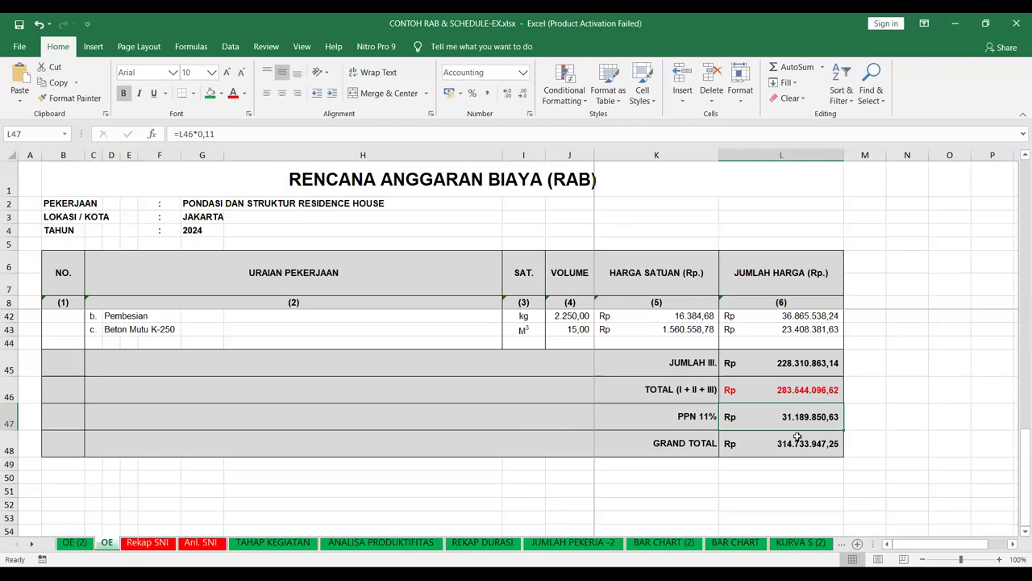
click(797, 437)
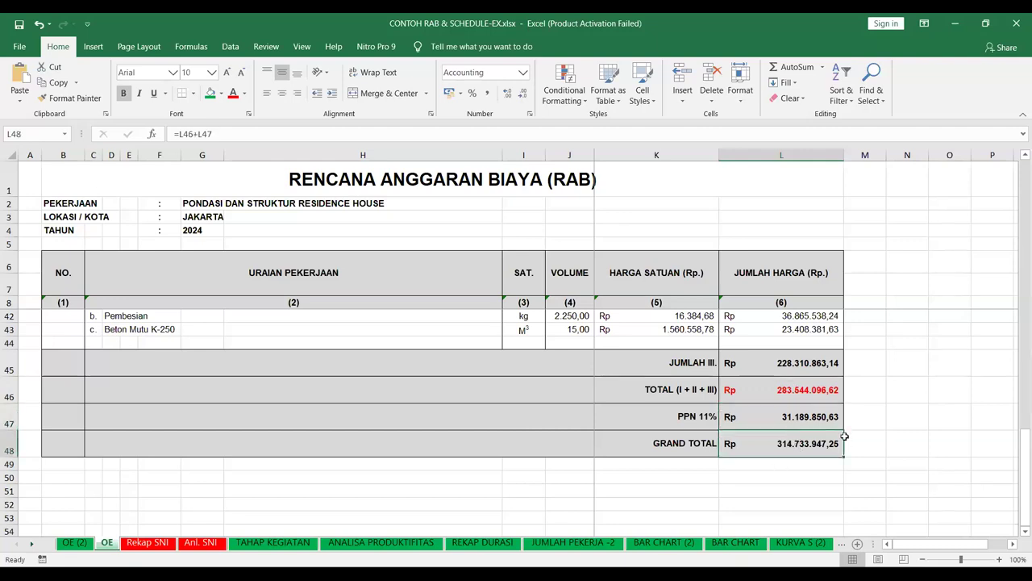
Review the RAB's work items and prices from the preparation work down to the grand total.
scroll(613, 387, up, 10)
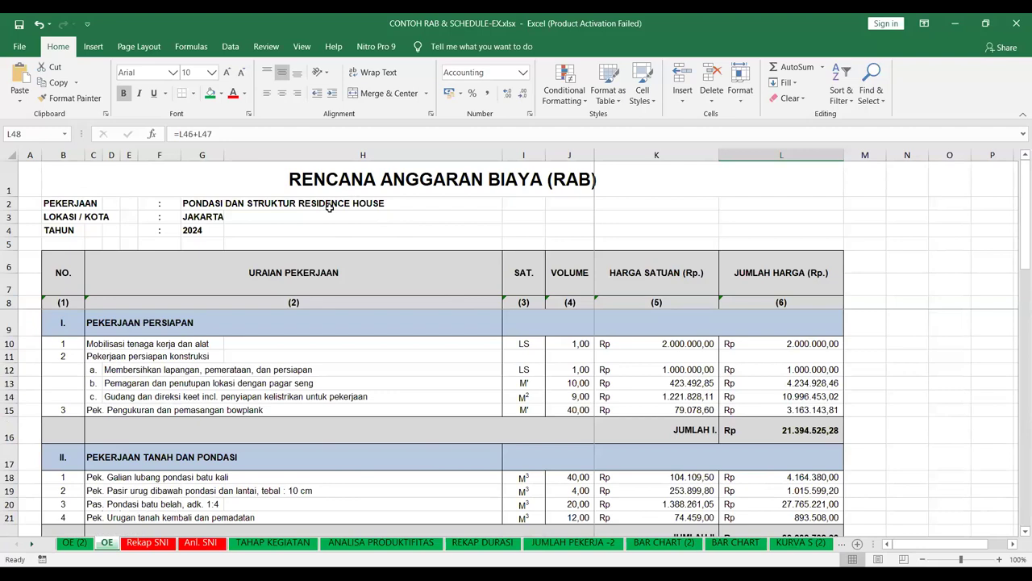
scroll(364, 250, down, 6)
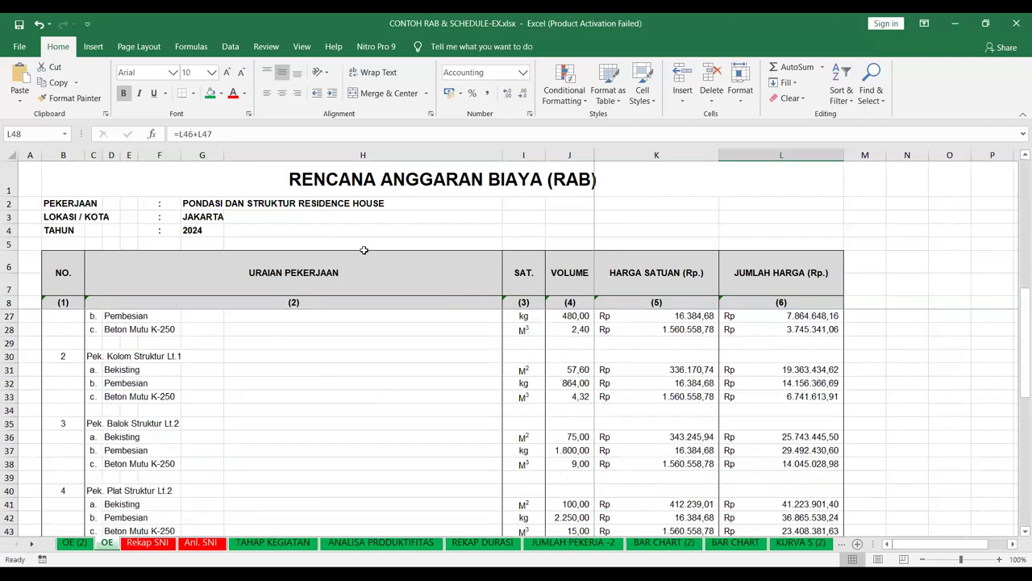
scroll(364, 250, down, 5)
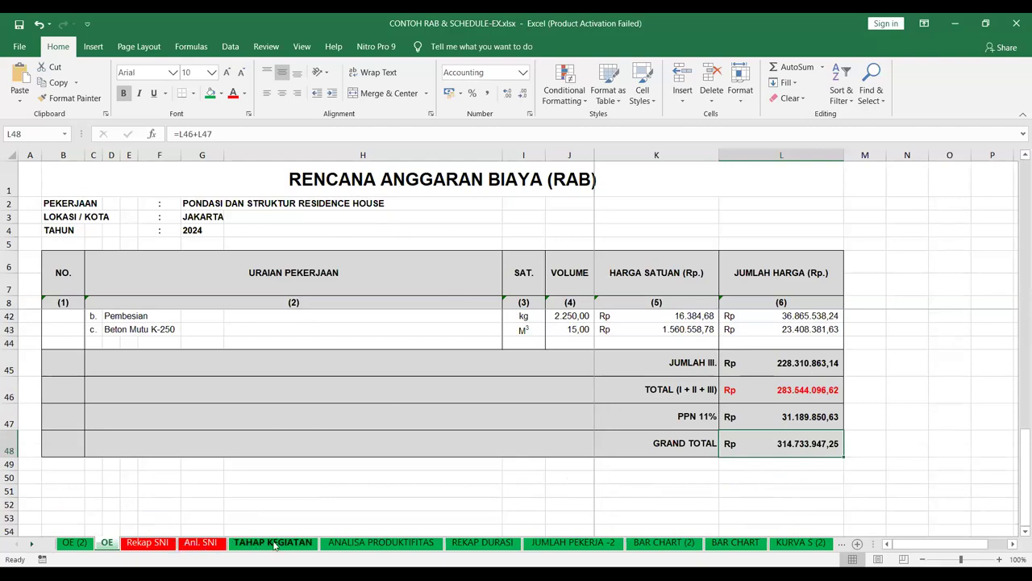
scroll(579, 276, up, 11)
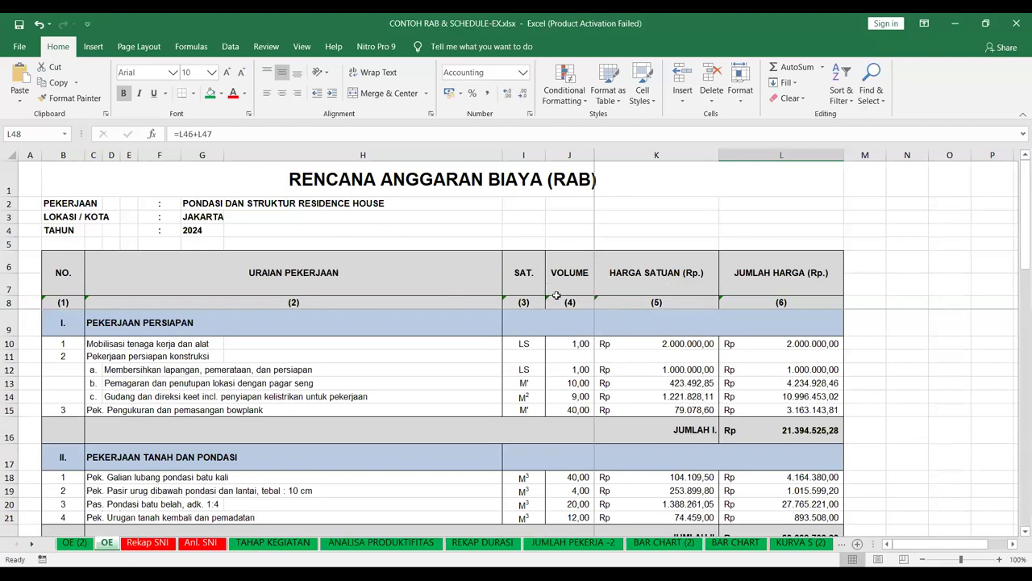
scroll(380, 408, down, 5)
scroll(316, 484, up, 3)
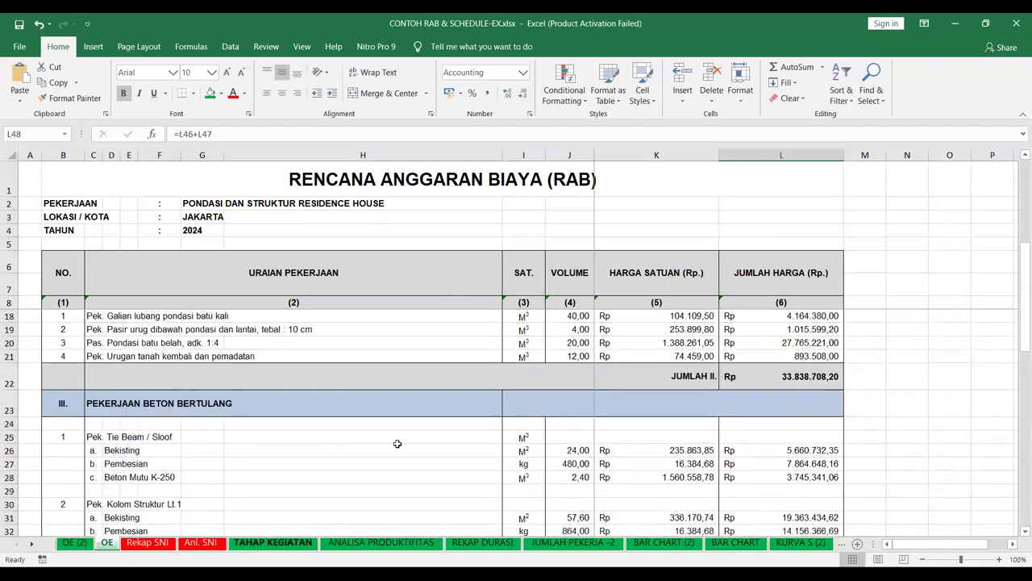
Highlight the START predecessor of the labor and equipment mobilization item in I10 on TAHAP KEGIATAN with yellow fill and red text.
key(ctrl+Page_Down)
key(ctrl+Page_Down)
key(ctrl+Page_Down)
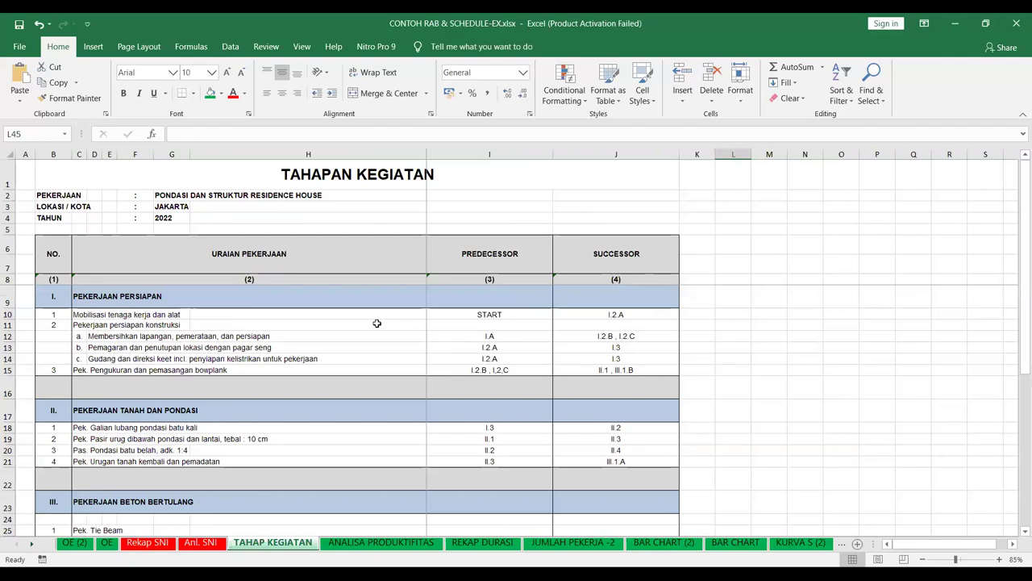
scroll(514, 324, up, 1)
scroll(544, 307, down, 5)
scroll(544, 307, up, 5)
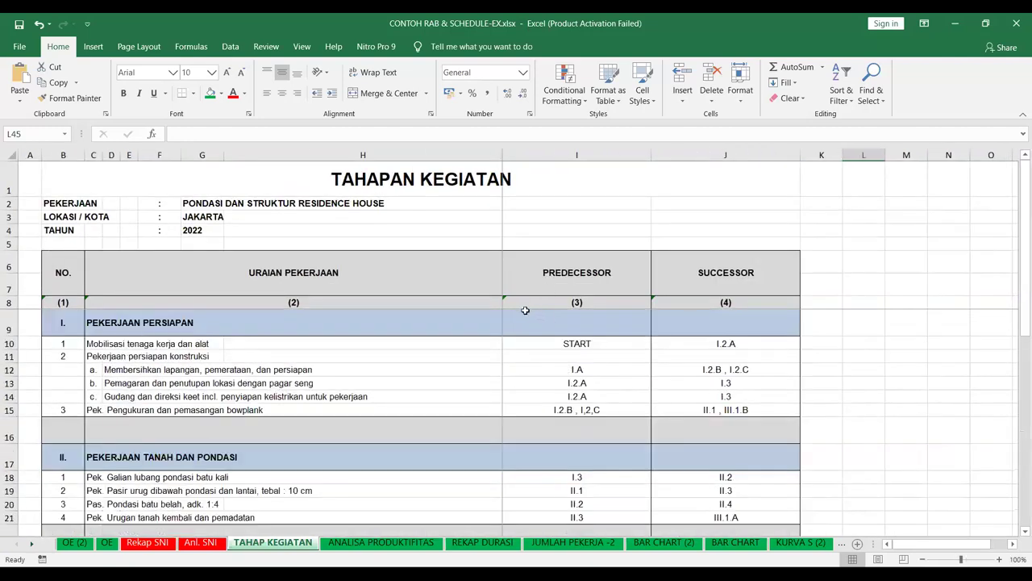
scroll(525, 310, down, 2)
scroll(508, 314, up, 1)
click(508, 313)
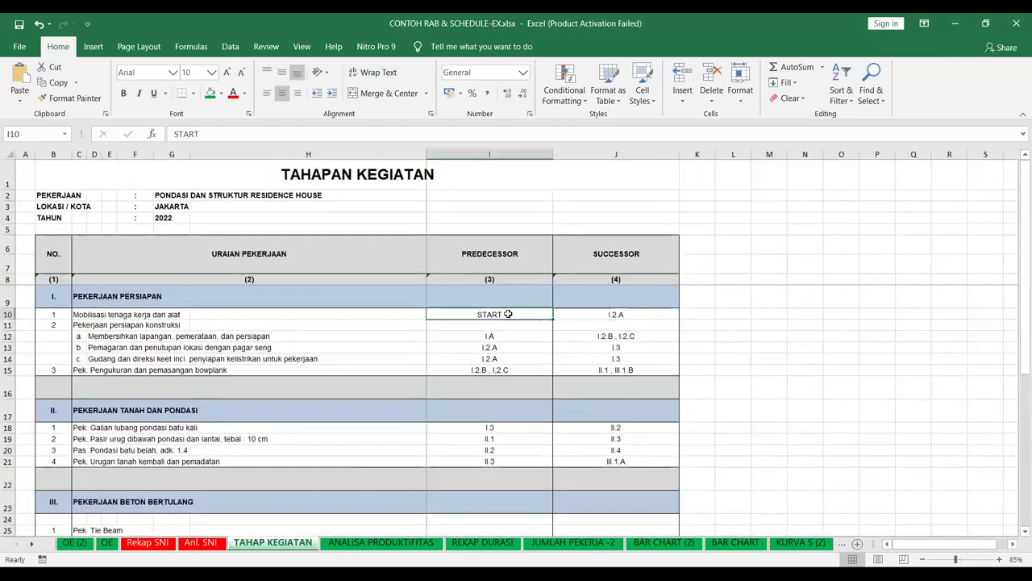
click(222, 95)
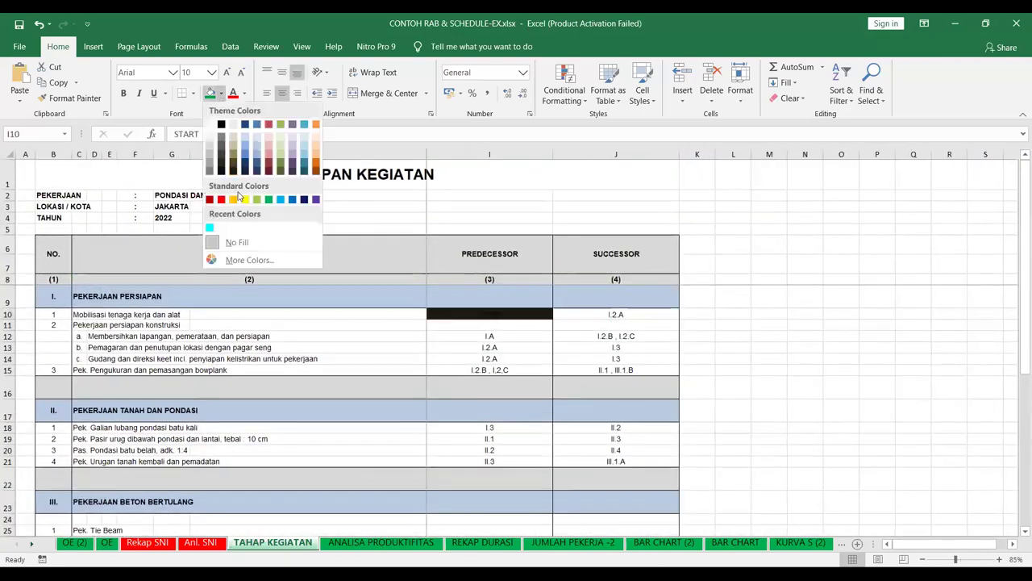
click(245, 199)
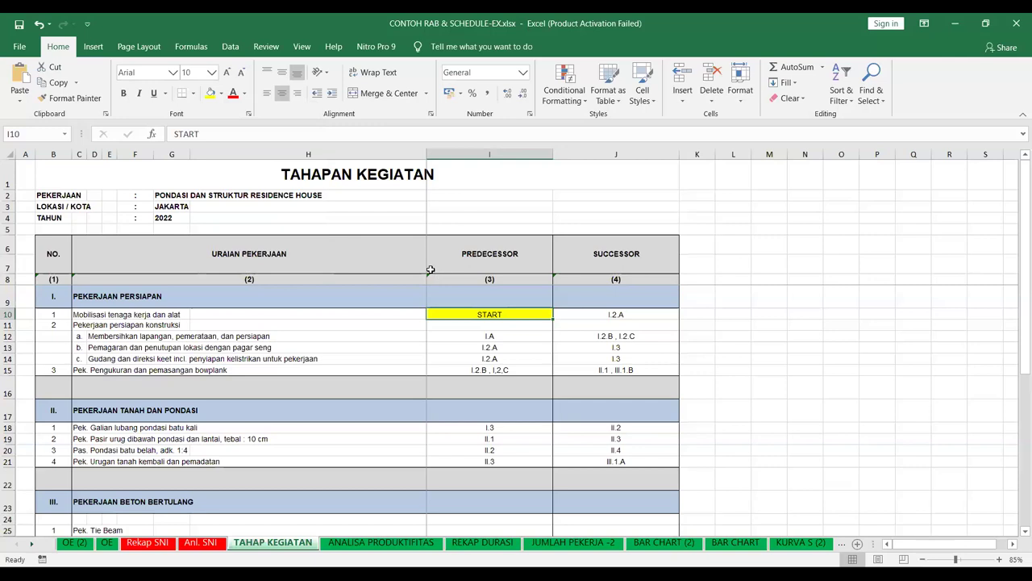
click(232, 92)
click(775, 347)
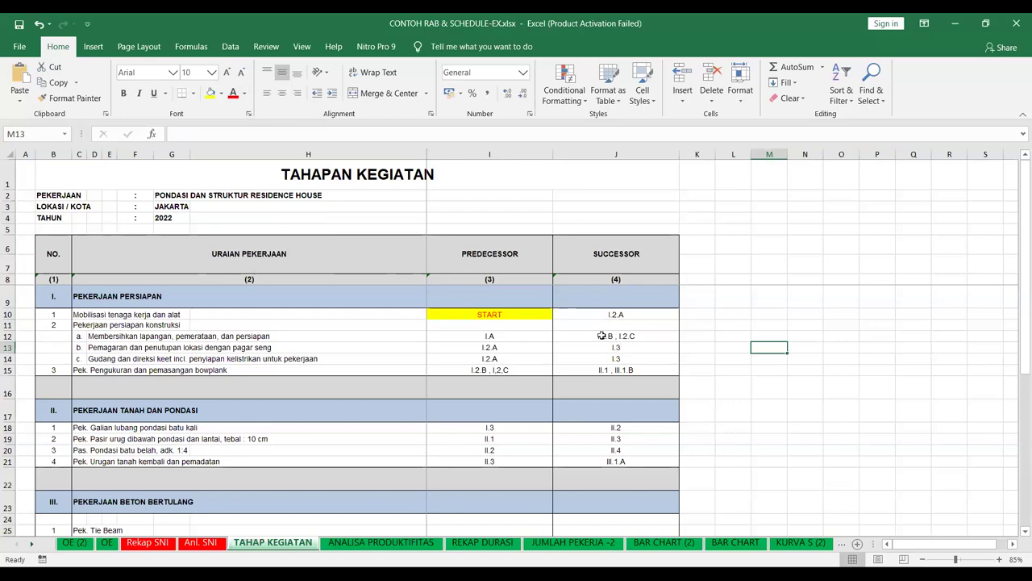
Trace the mobilization item's successor to the site-clearing work and highlight that work's predecessor I.A in I12 with yellow fill.
click(538, 318)
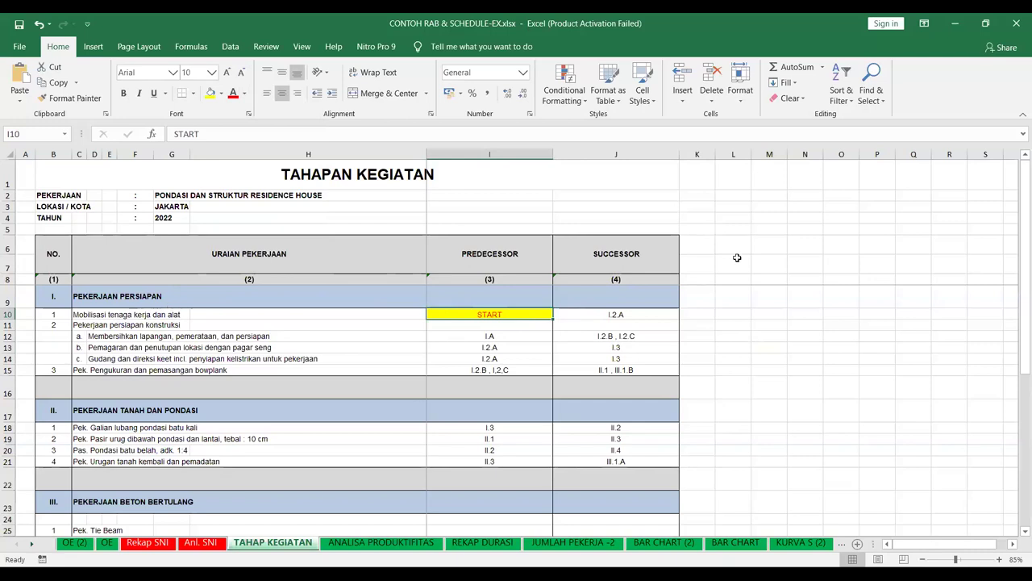
click(649, 314)
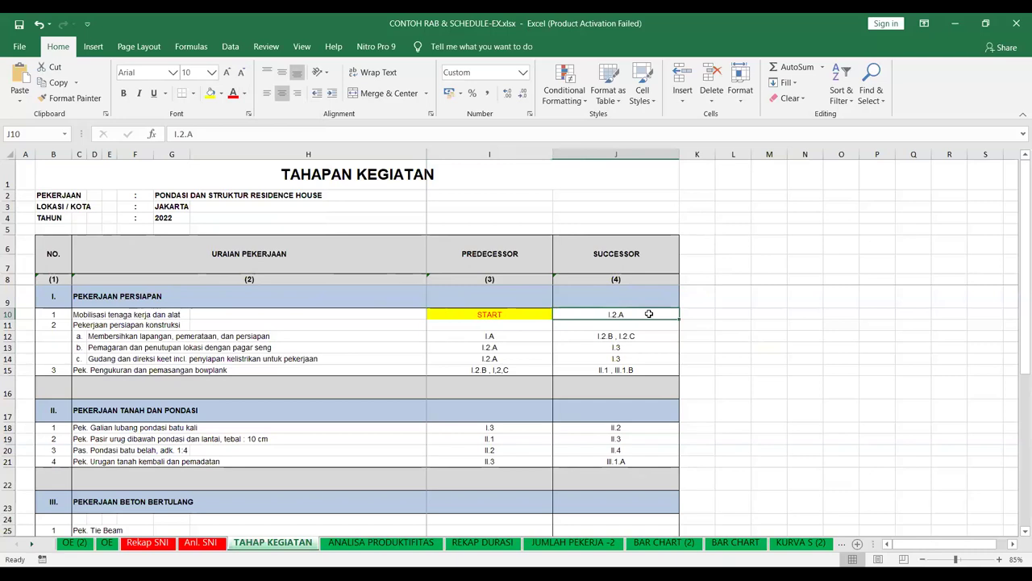
click(61, 296)
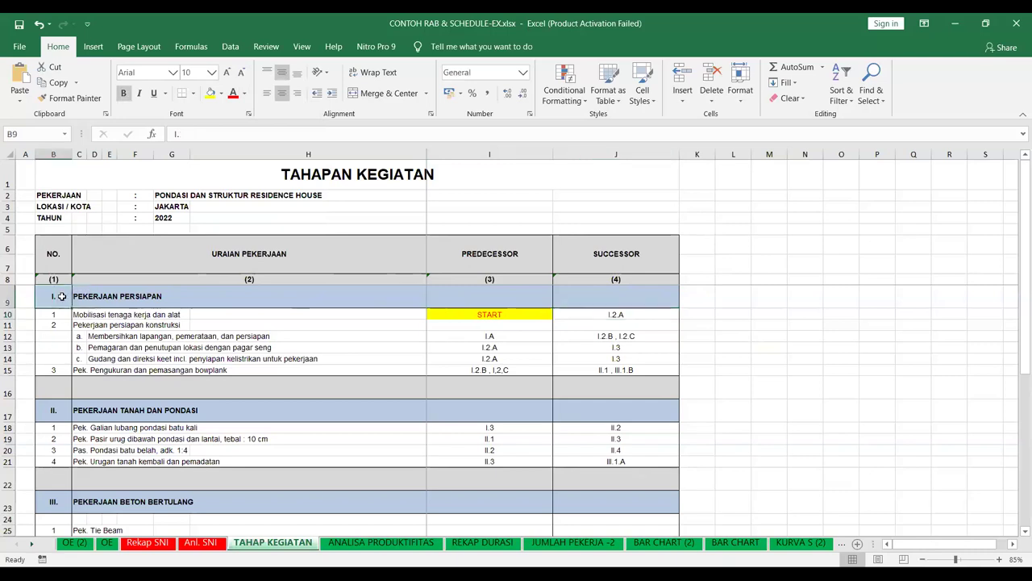
click(55, 324)
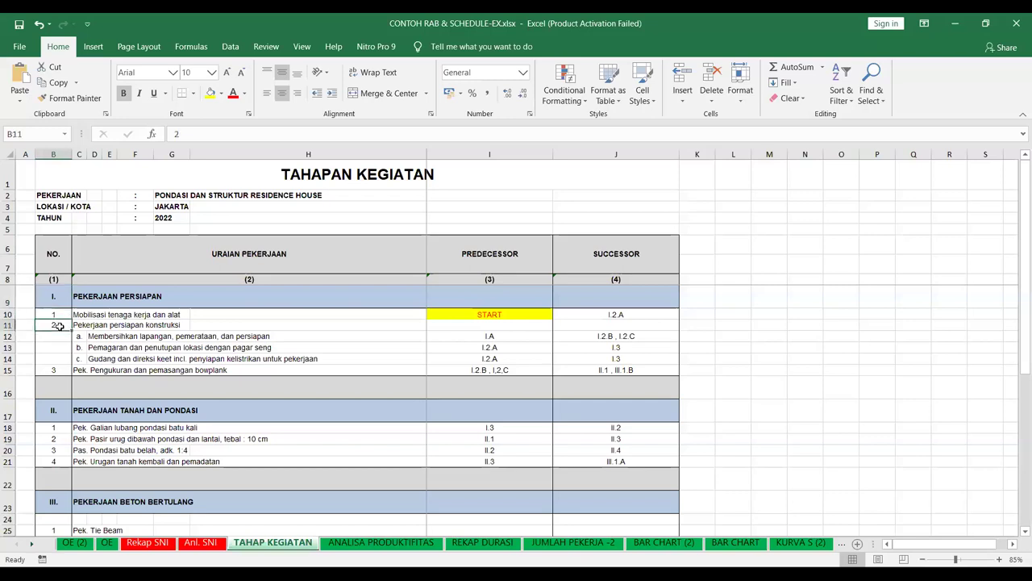
click(93, 335)
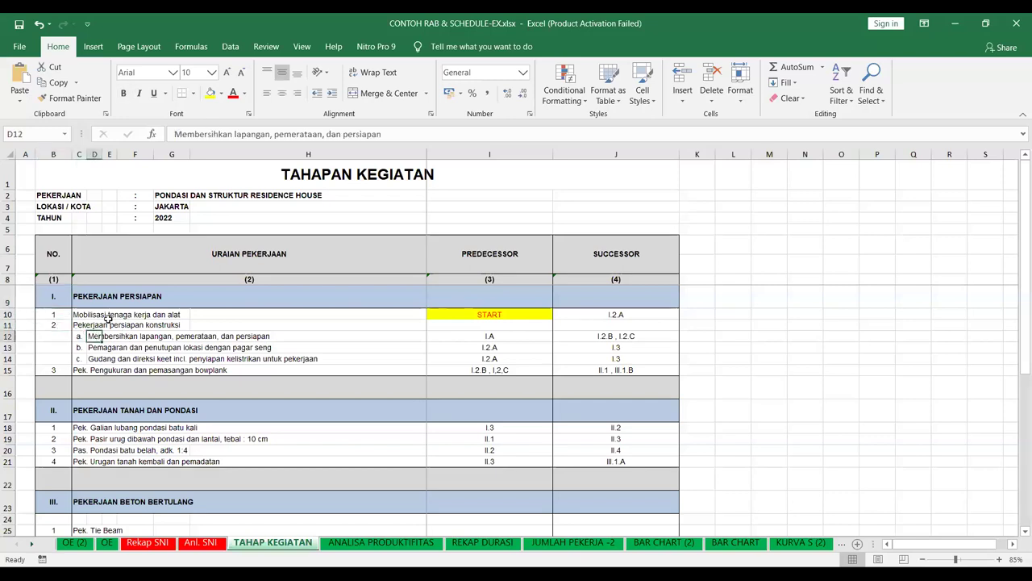
click(479, 338)
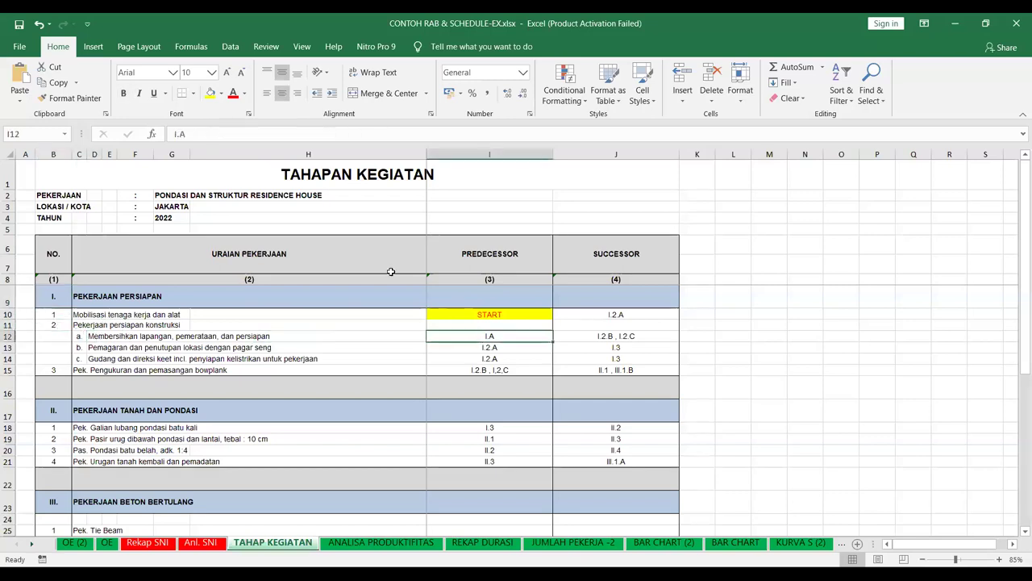
click(210, 93)
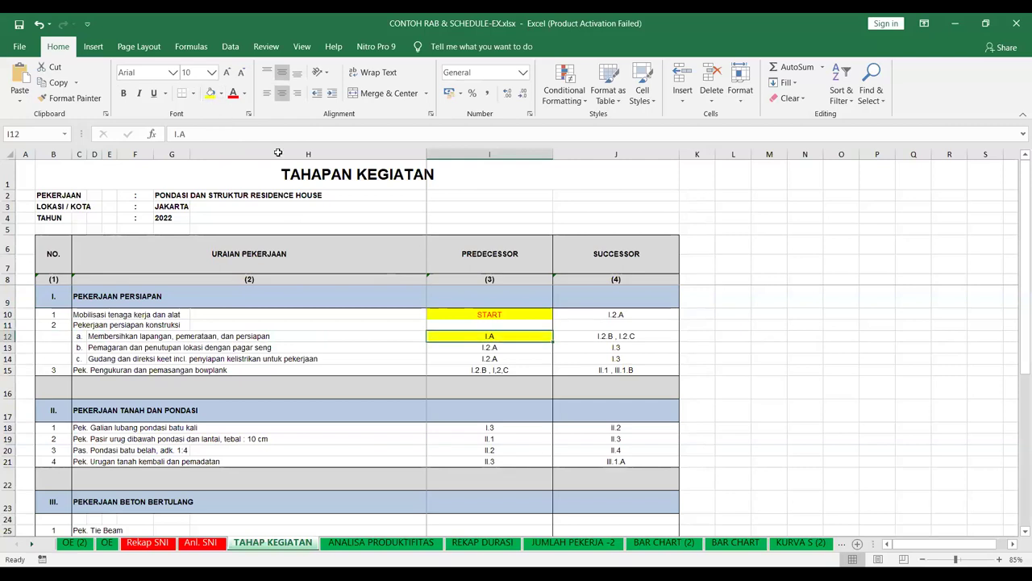
click(706, 361)
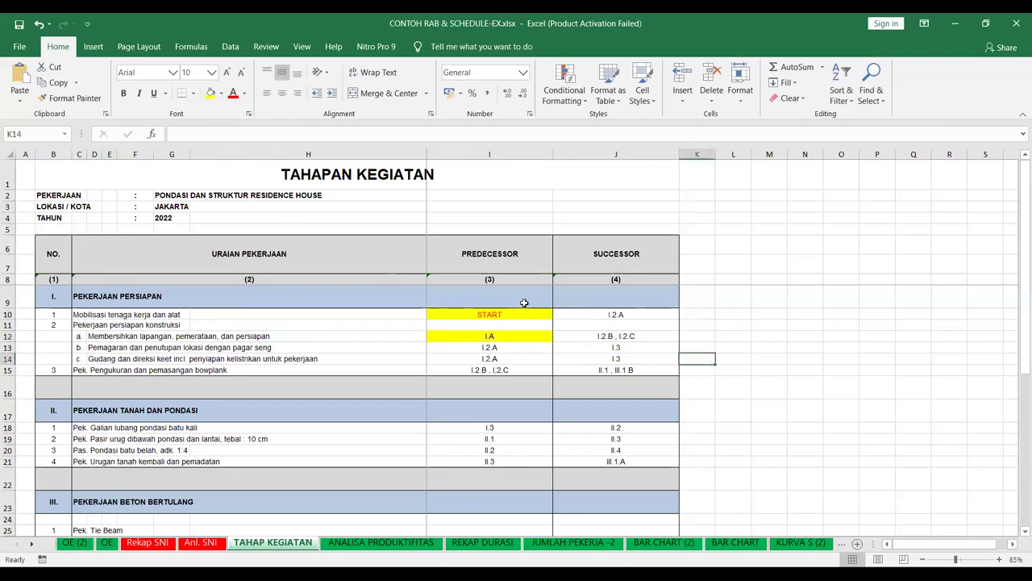
Highlight the mobilization item's successor I.2.A in J10 with yellow fill and compare it with the site-clearing predecessor in I12.
click(618, 314)
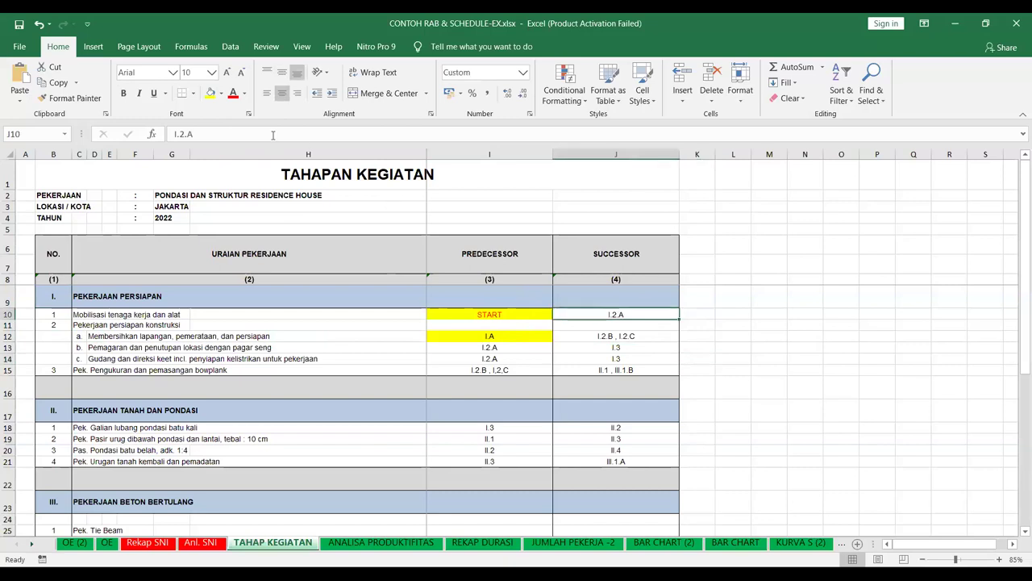
click(210, 92)
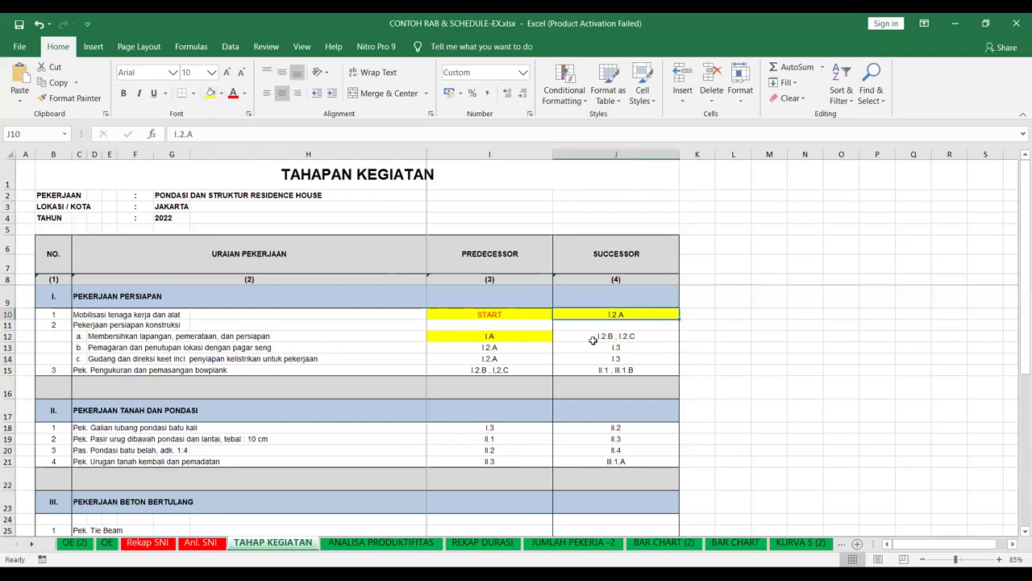
click(488, 336)
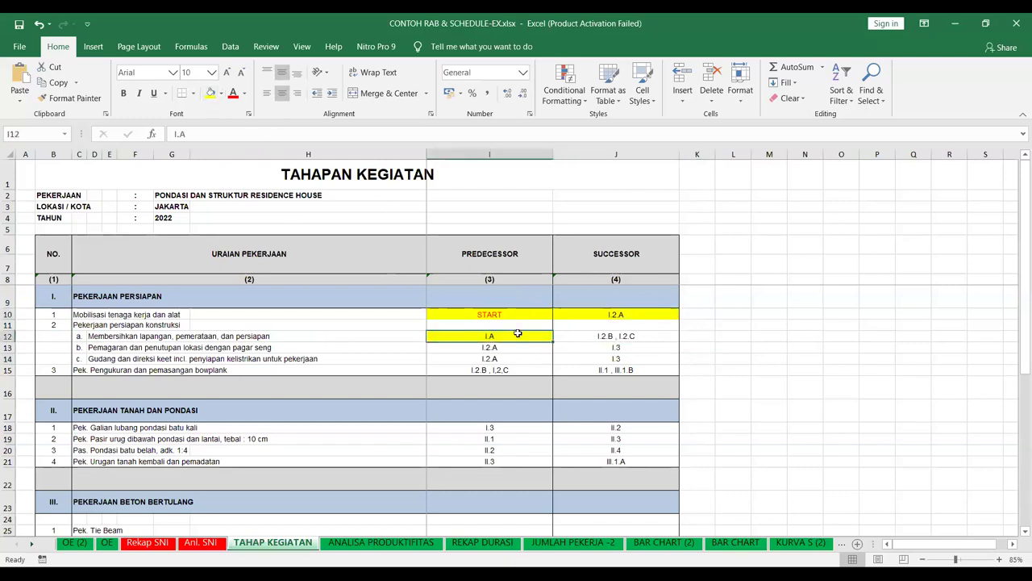
Highlight the fencing and site-office predecessors I.2.A in I13:I14 and the site-clearing successors I.2.B, I.2.C in J12 with yellow fill.
click(609, 334)
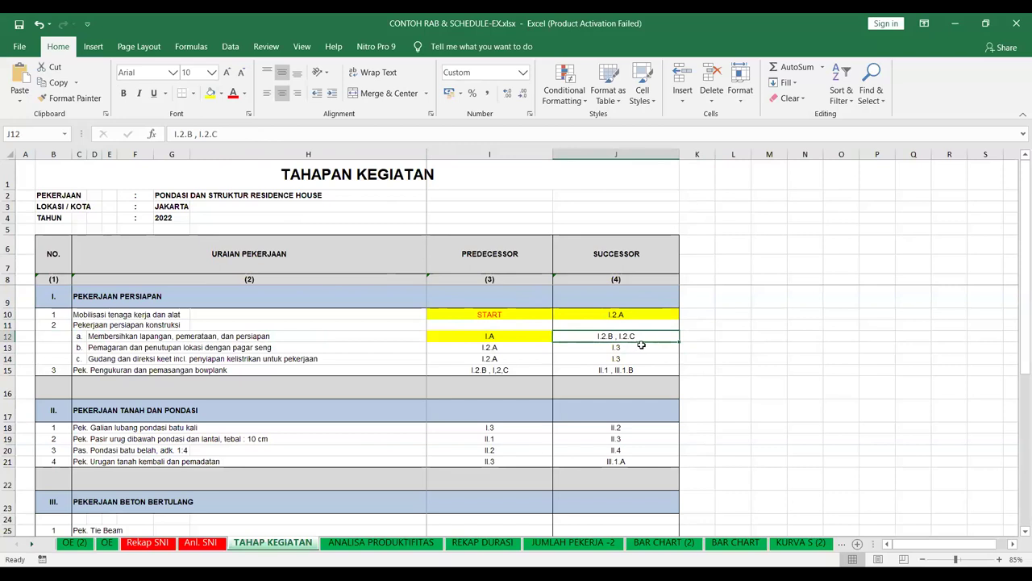
click(135, 351)
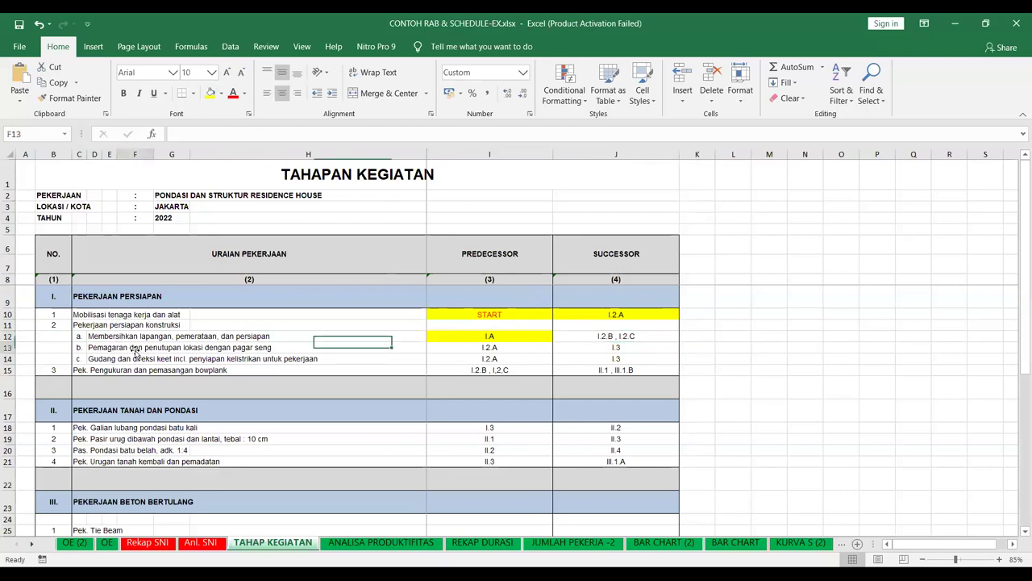
click(97, 353)
click(107, 359)
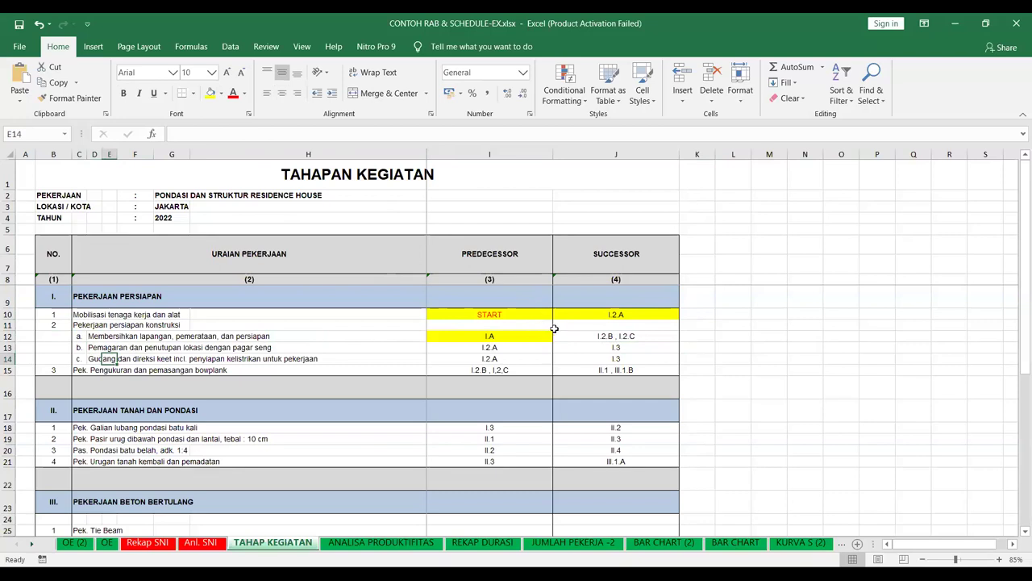
click(636, 337)
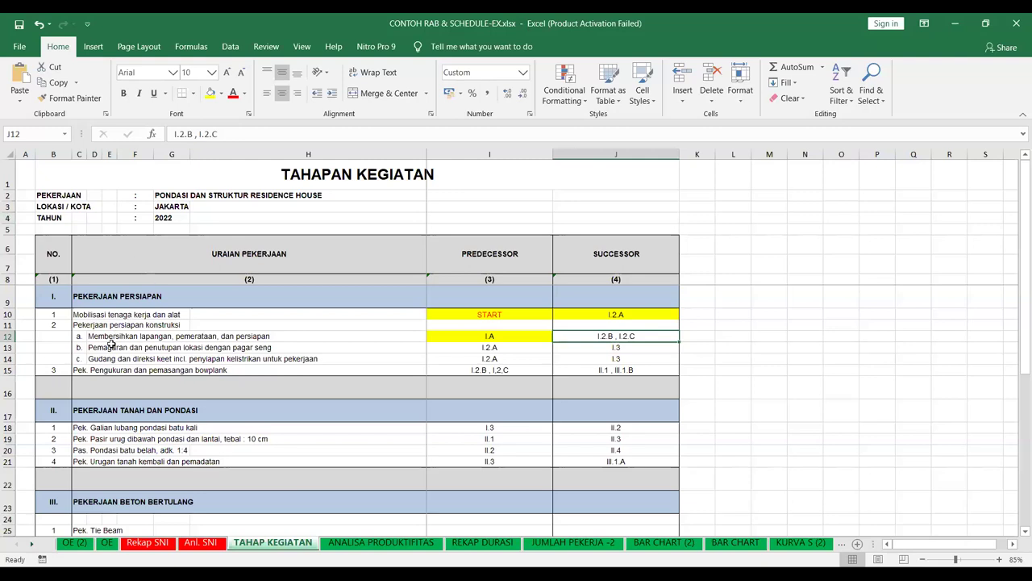
click(111, 347)
click(109, 358)
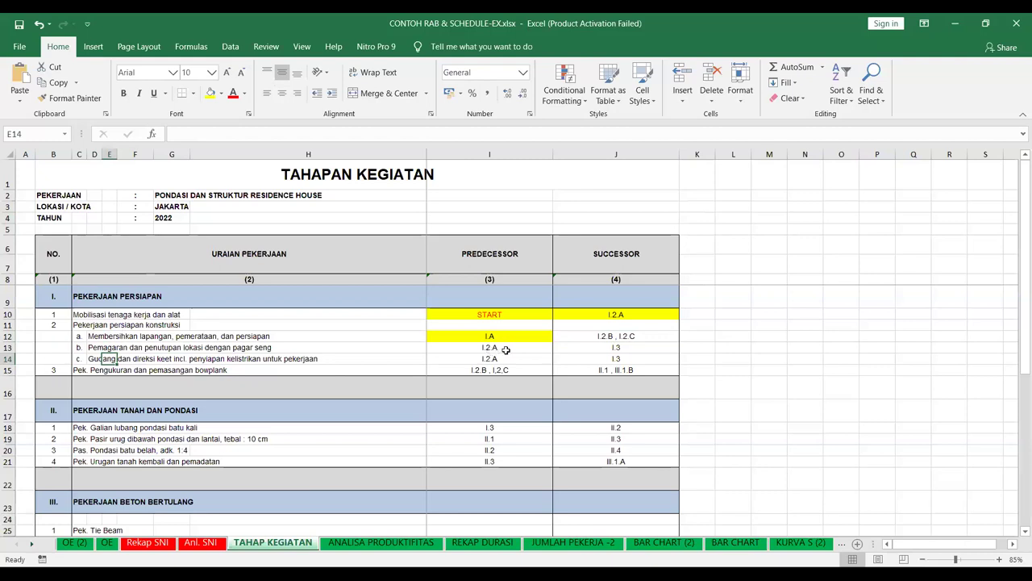
drag(503, 347, 496, 359)
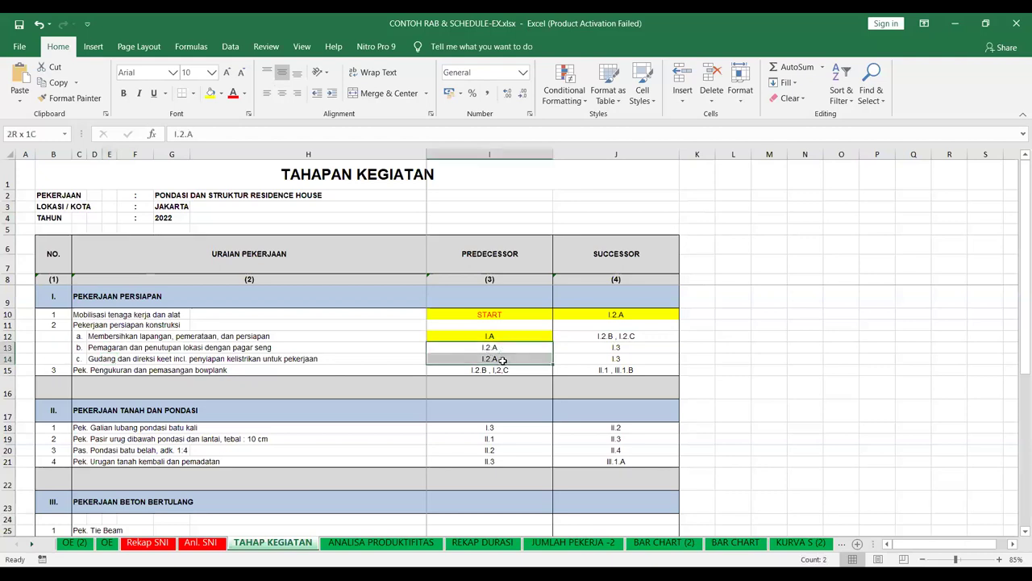
click(209, 93)
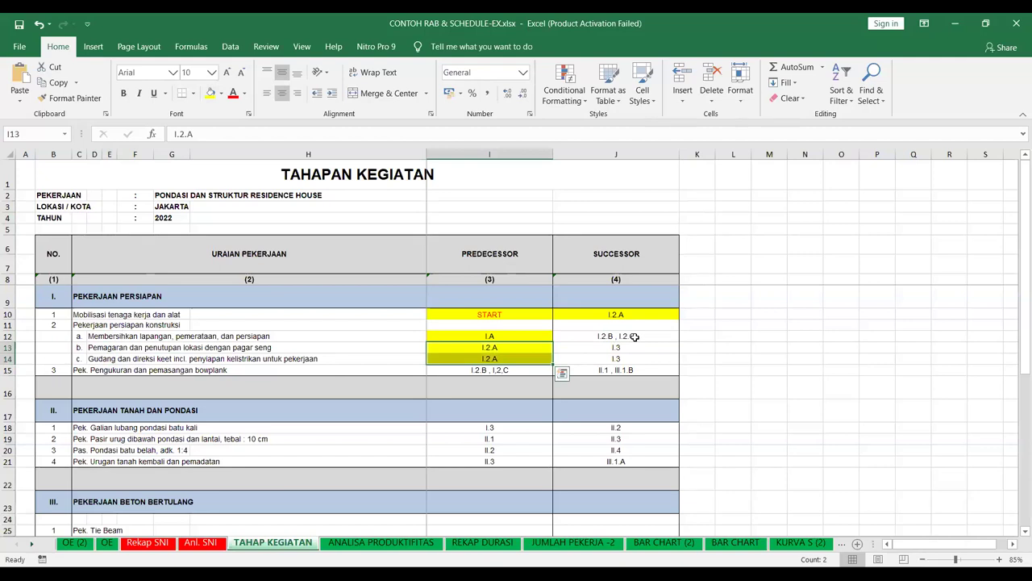
click(633, 337)
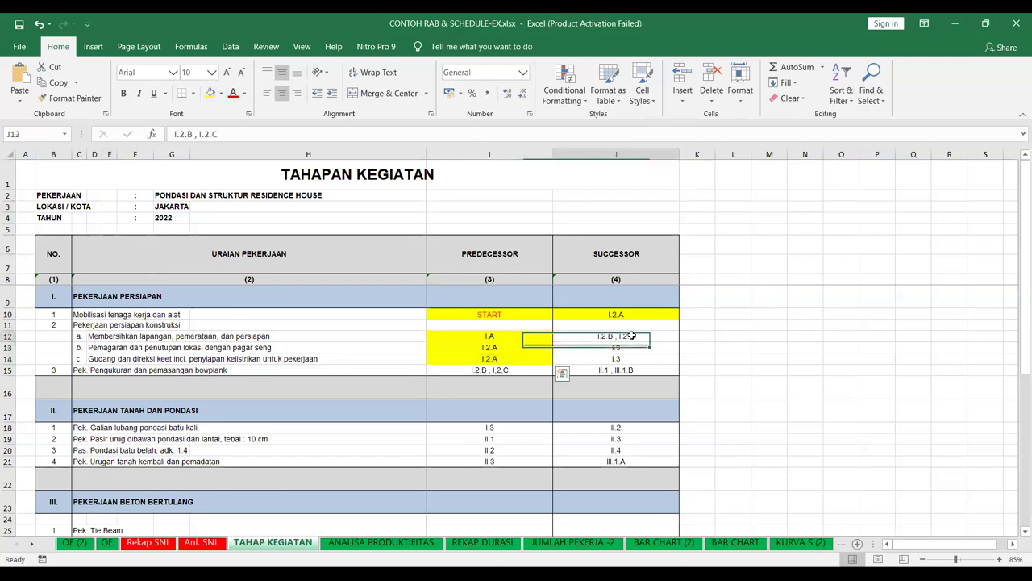
click(210, 92)
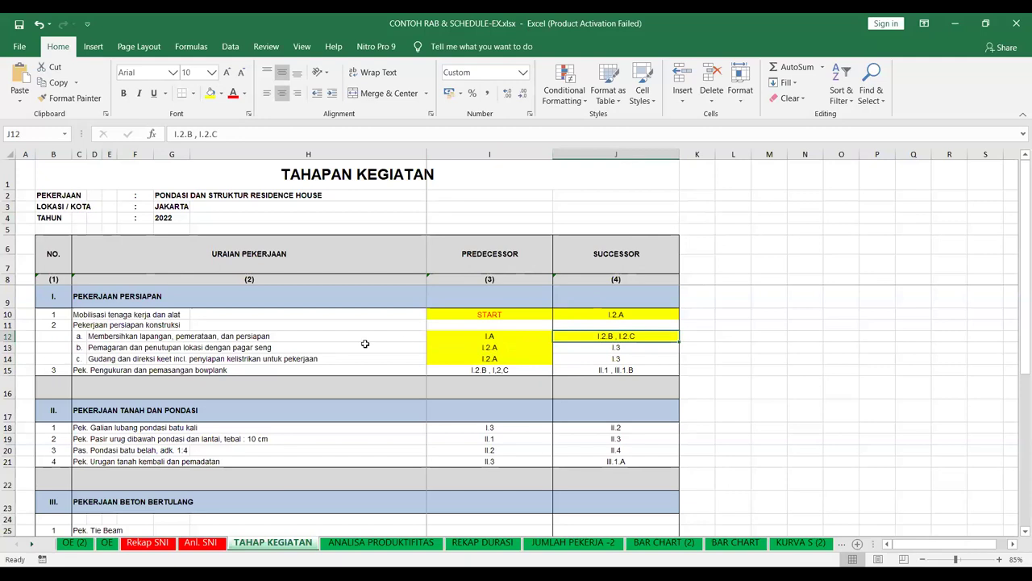
Highlight the successors I.3 of the fencing and the warehouse and site-office items in J13:J14 with yellow fill.
click(606, 350)
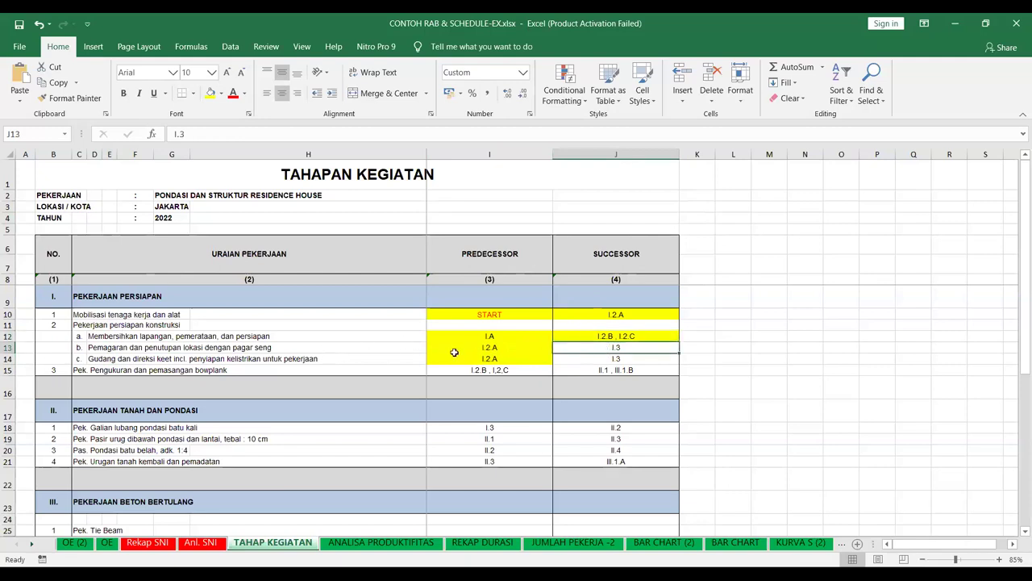
click(93, 346)
click(91, 357)
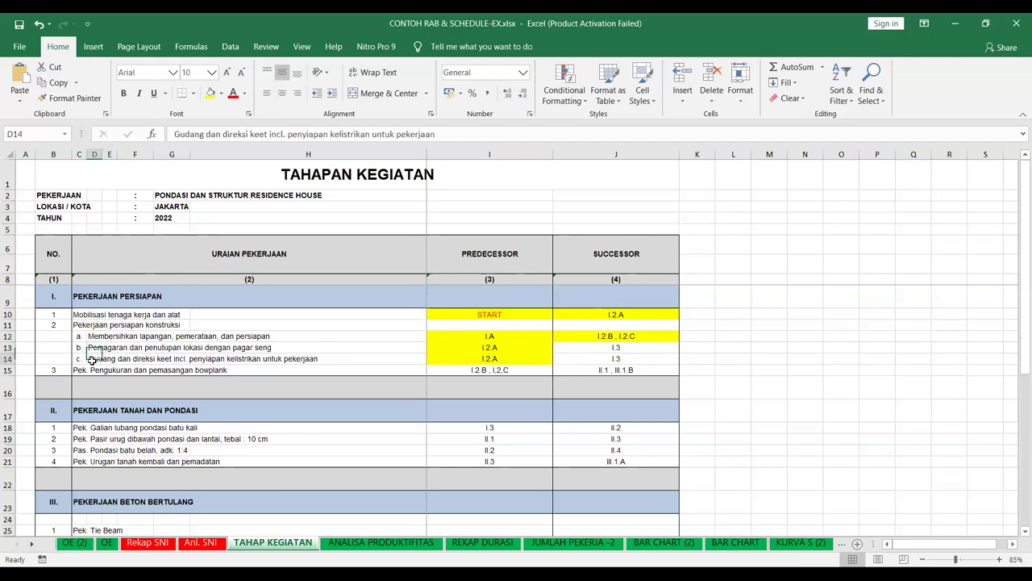
click(626, 347)
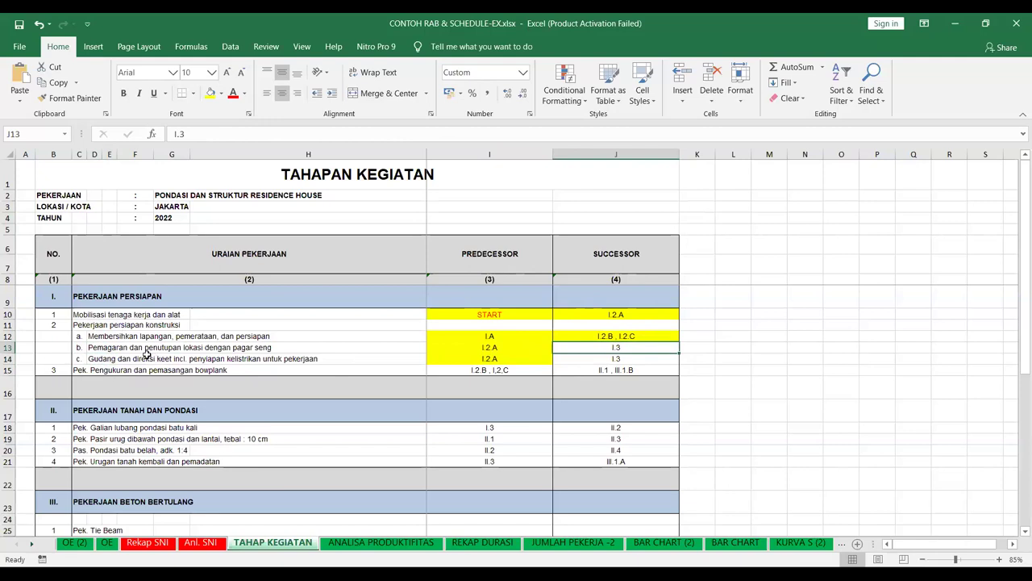
drag(92, 346, 93, 359)
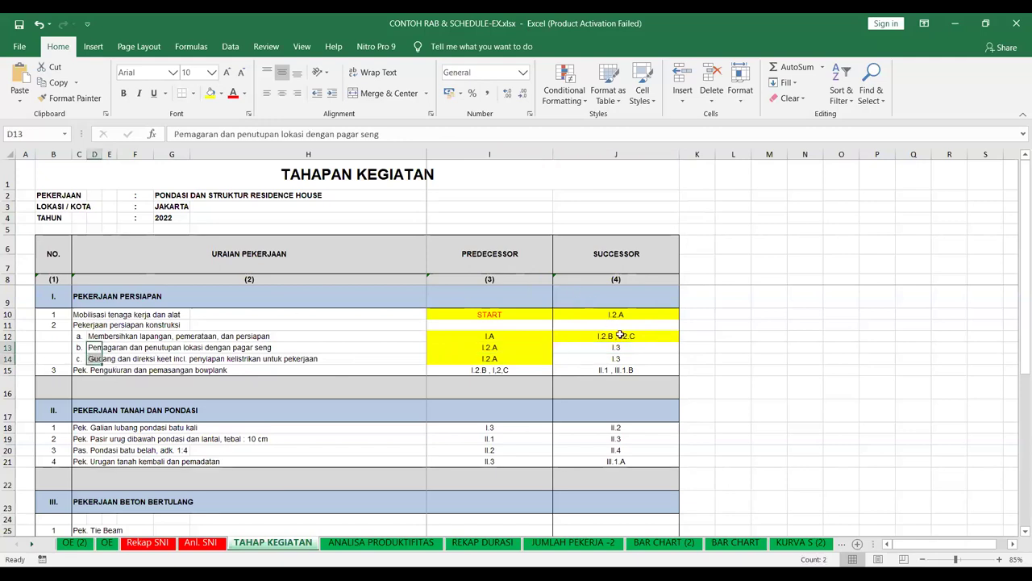
drag(616, 344, 616, 358)
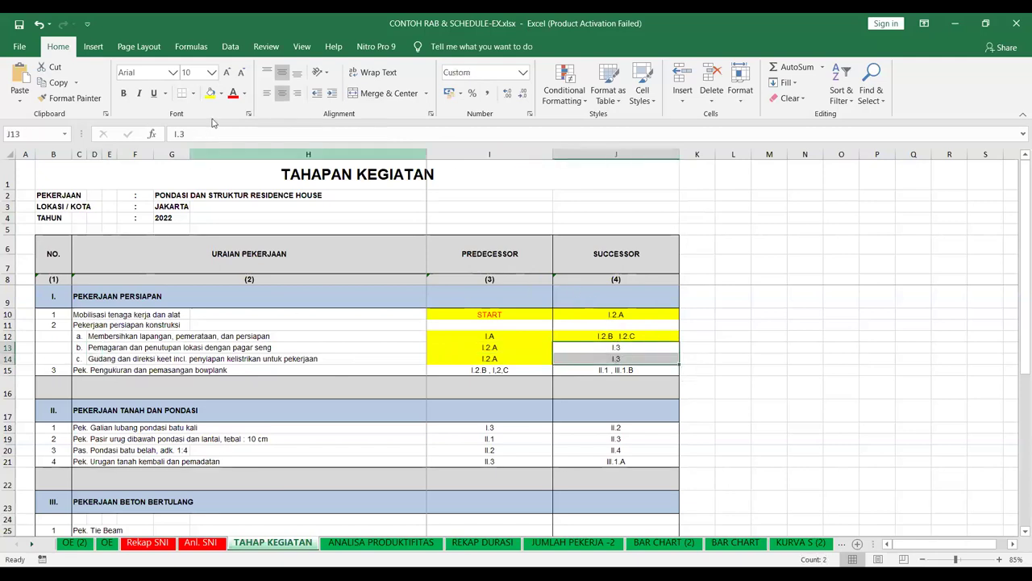
click(210, 94)
click(802, 314)
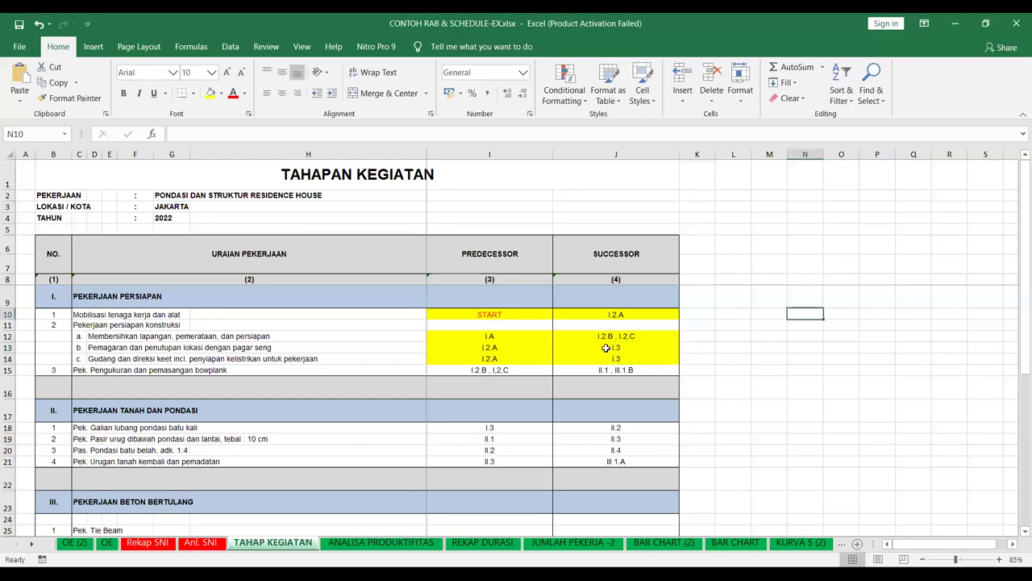
Highlight the predecessors I.2.B and I.2.C of the measurement and bowplank installation item in I15 with yellow fill.
click(606, 347)
key(Down)
key(Down)
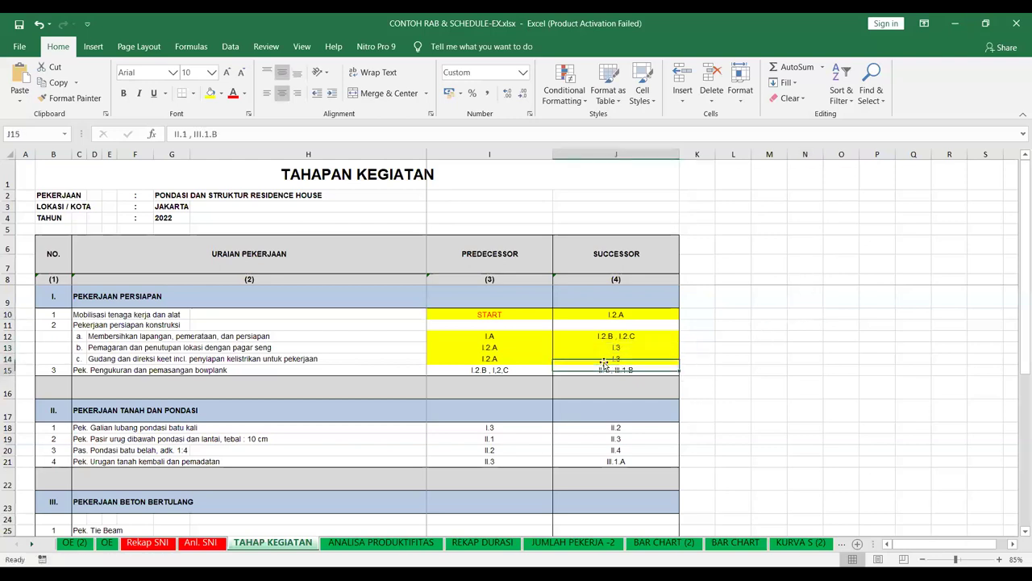
click(496, 372)
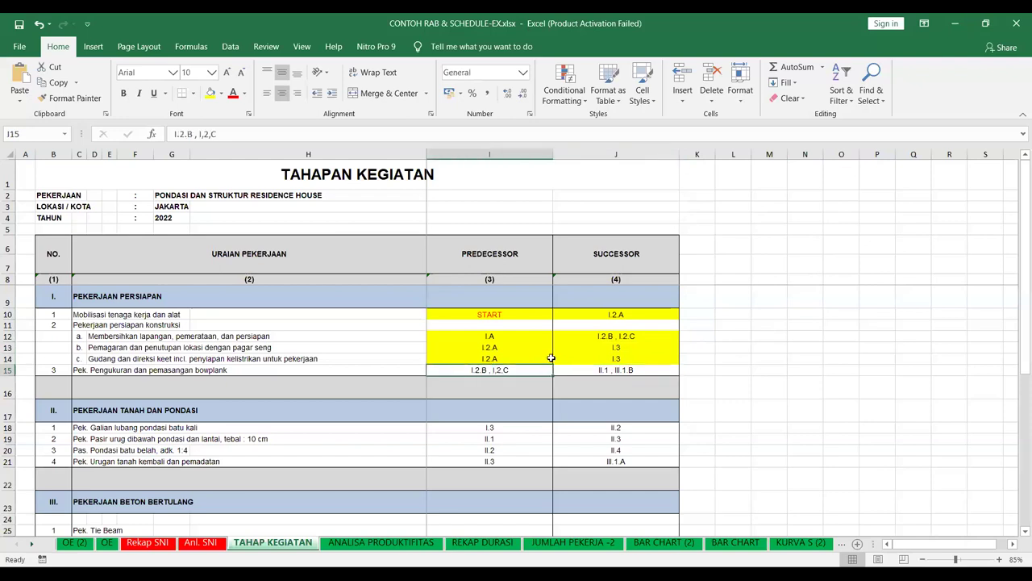
click(210, 93)
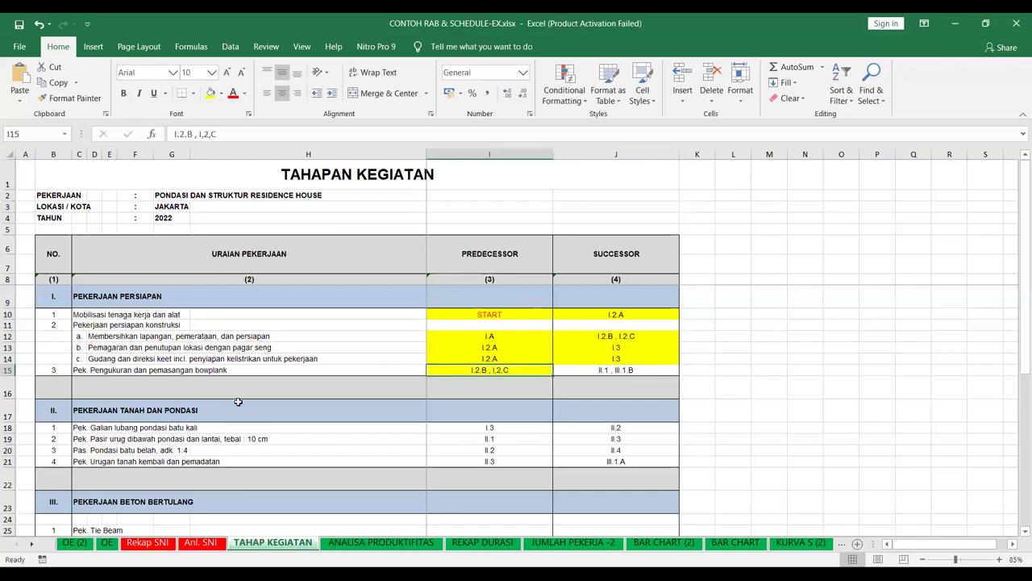
click(82, 372)
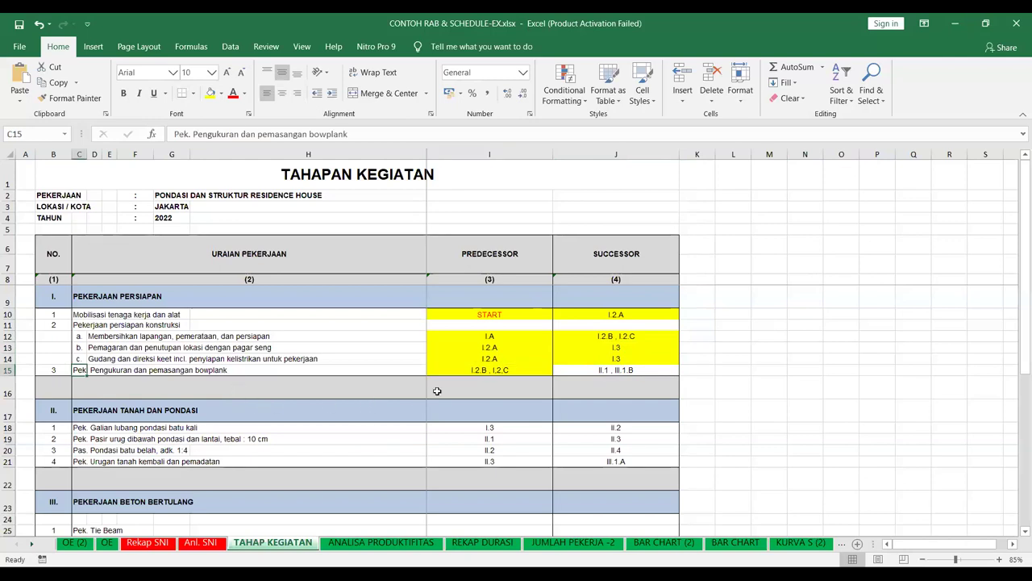
Trace the bowplank item's successor II.1 to the stone foundation excavation and highlight its predecessor I.3 in I18 with yellow fill.
scroll(435, 391, down, 1)
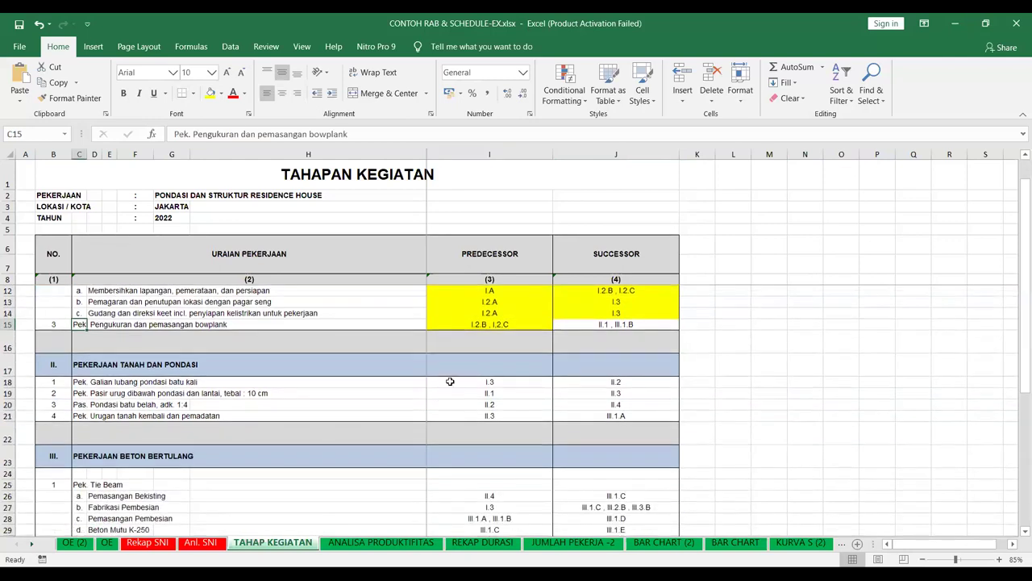
click(610, 323)
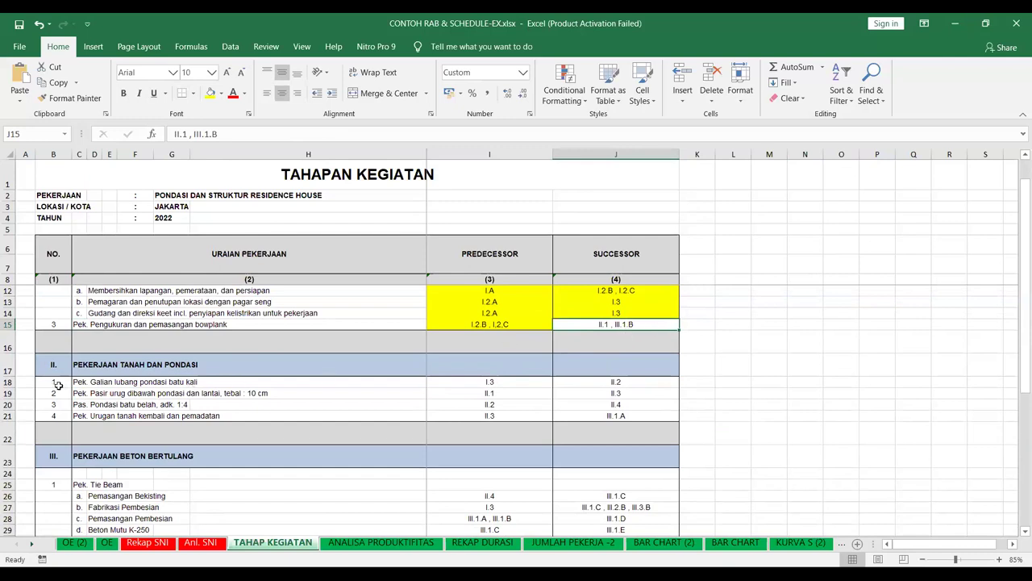
click(478, 386)
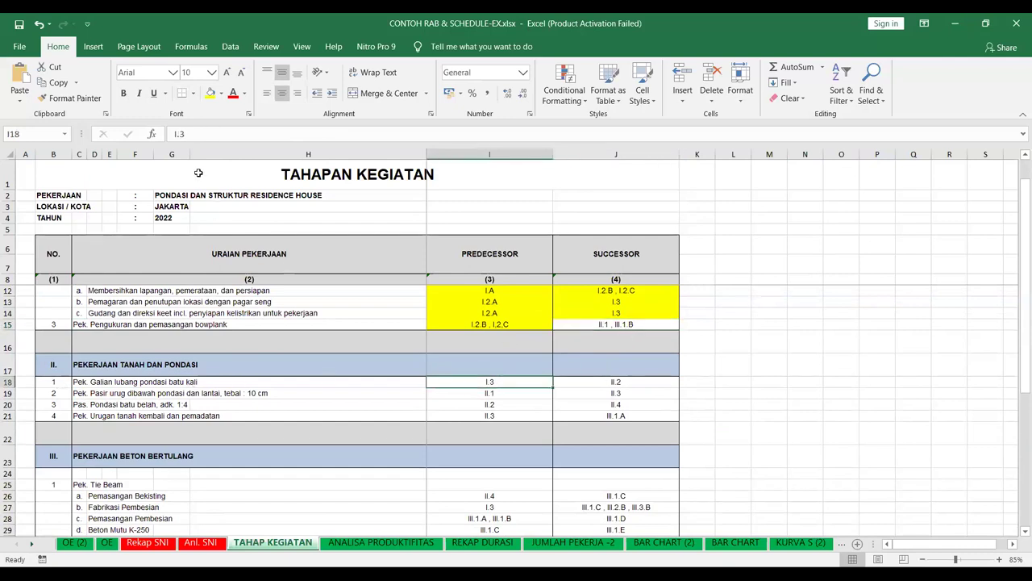
click(210, 93)
click(78, 382)
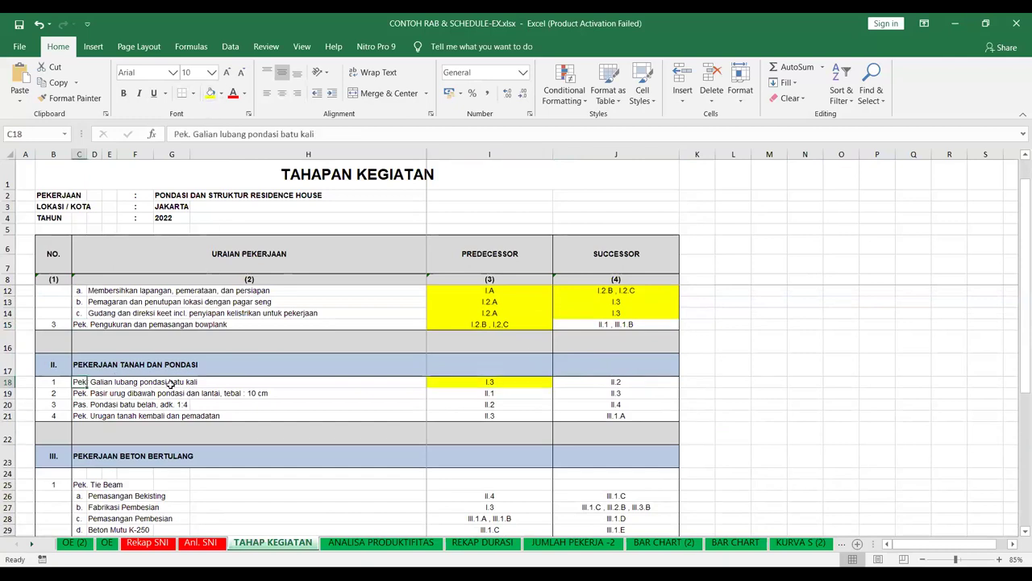
scroll(272, 392, down, 2)
scroll(278, 390, up, 1)
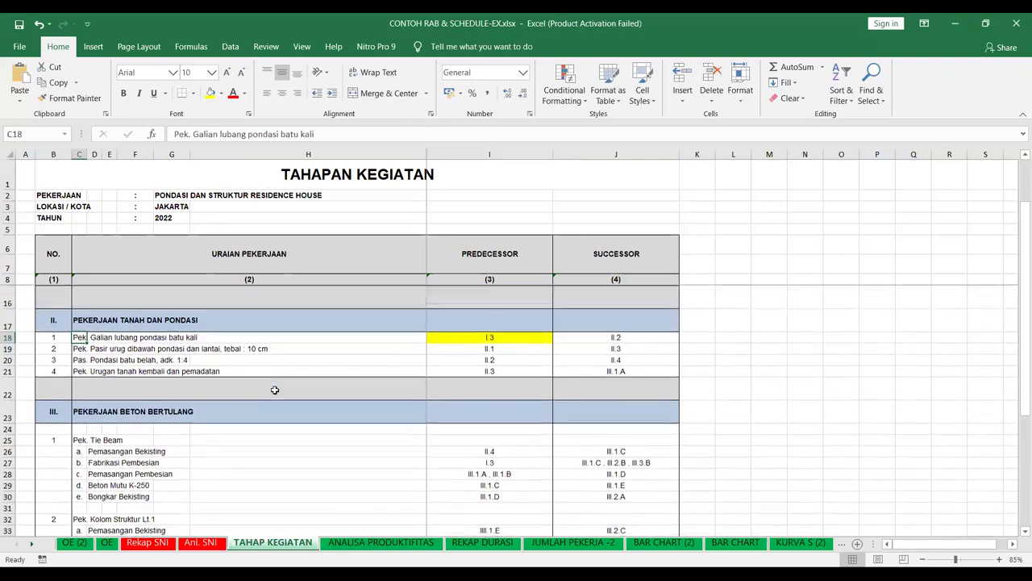
Highlight the predecessor I.3 of the tie beam's Fabrikasi Pembesian item in I27 with yellow fill.
scroll(283, 388, up, 1)
scroll(284, 387, down, 1)
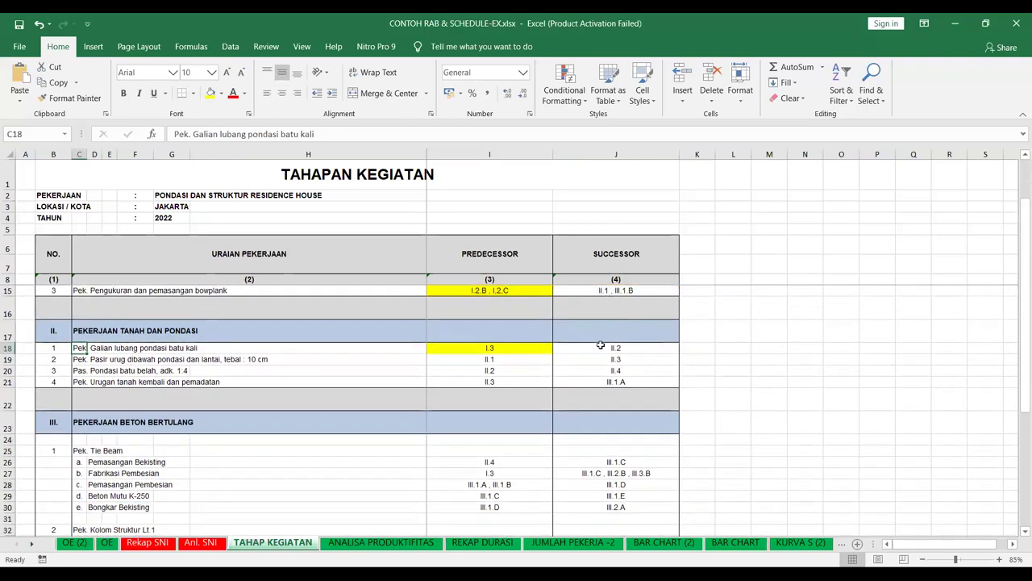
click(483, 473)
click(212, 94)
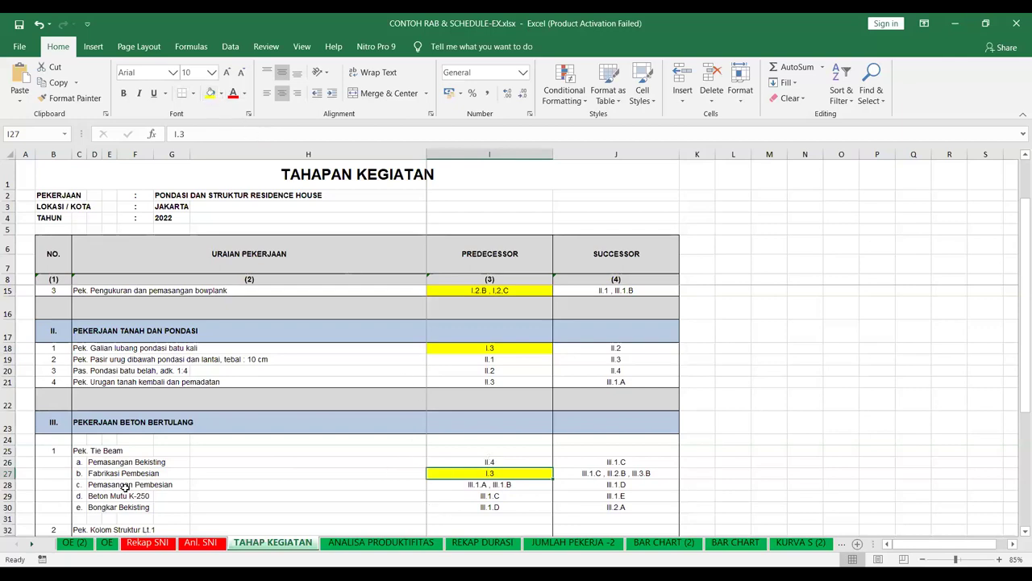
Compare the tie beam's Pembesian item in the OE sheet with its Fabrikasi Pembesian item in the TAHAP KEGIATAN sheet.
click(107, 543)
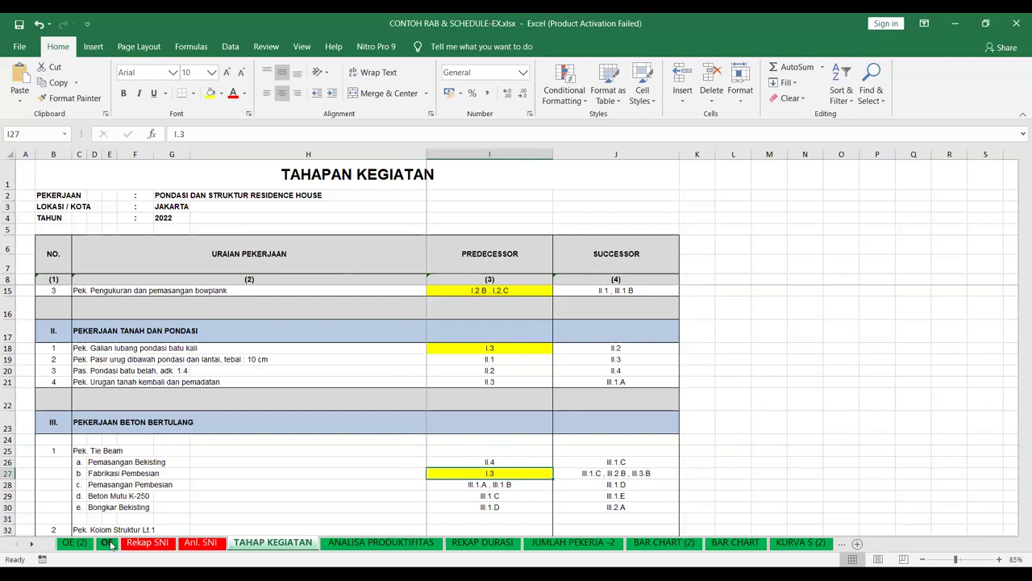
scroll(170, 432, down, 1)
click(113, 423)
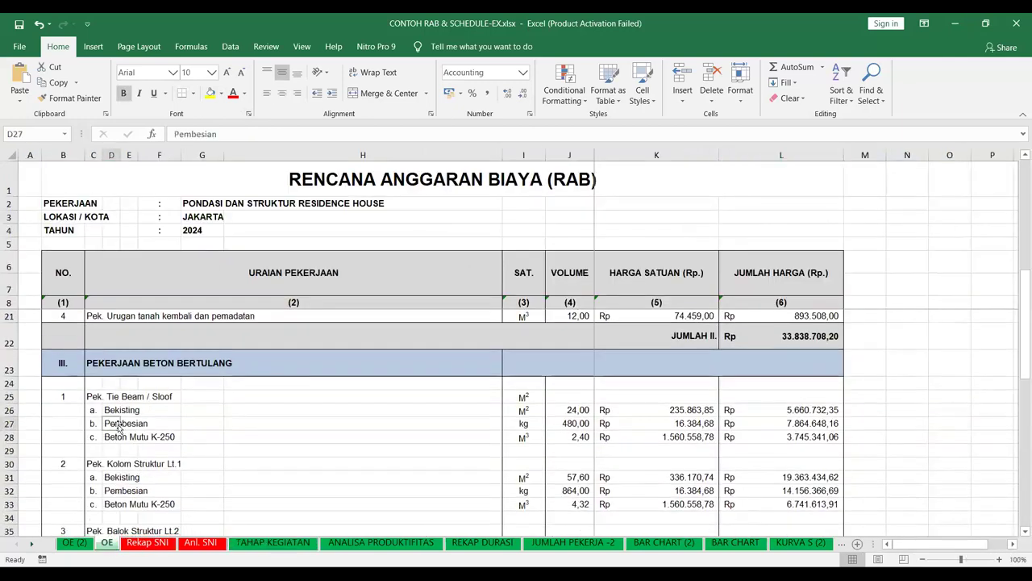
click(255, 539)
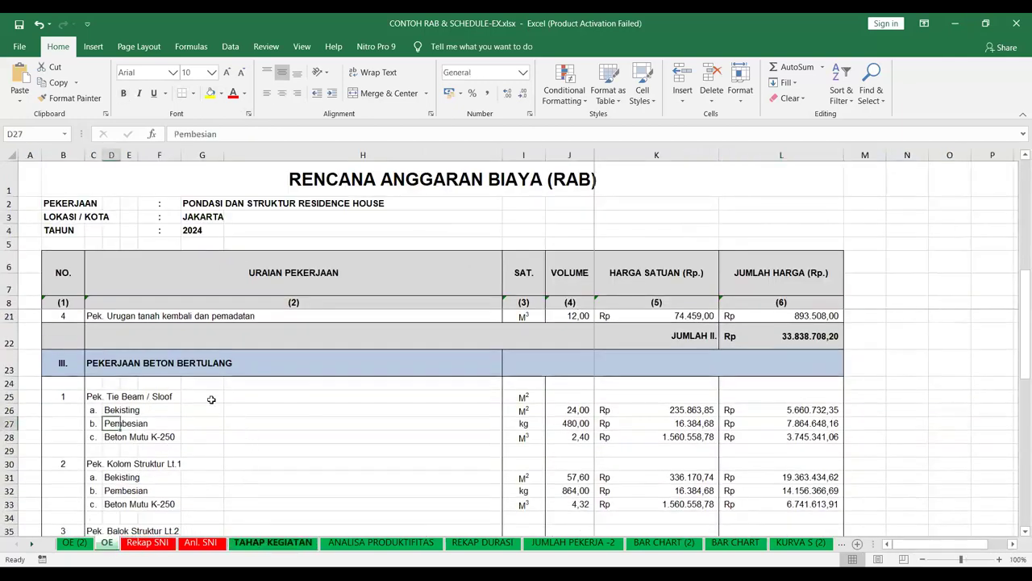
scroll(244, 442, down, 1)
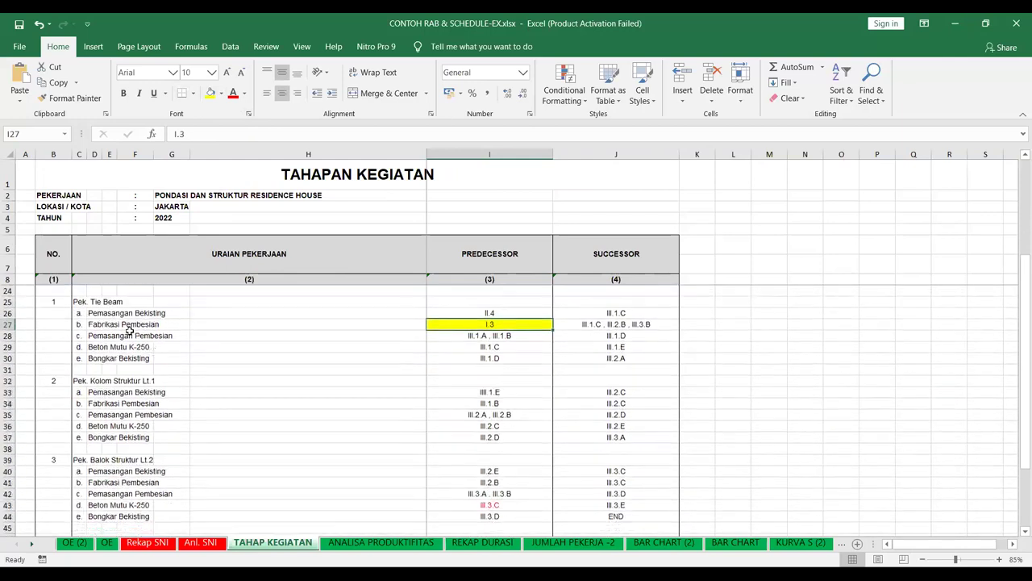
click(95, 322)
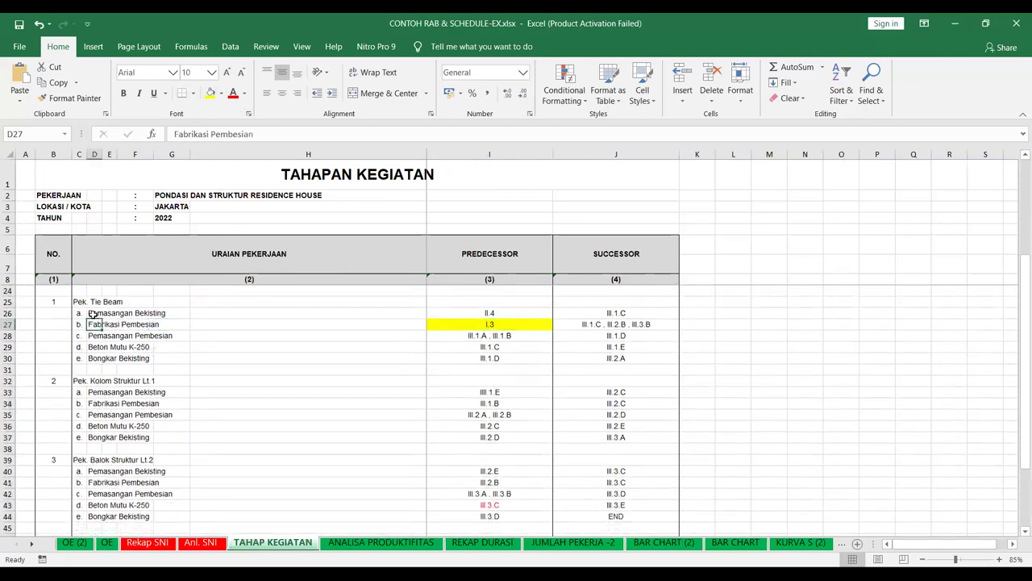
Set the font of the tie beam's Pemasangan Bekisting and Bongkar Bekisting items in D26 and D30 to red.
click(93, 313)
ctrl+click(93, 358)
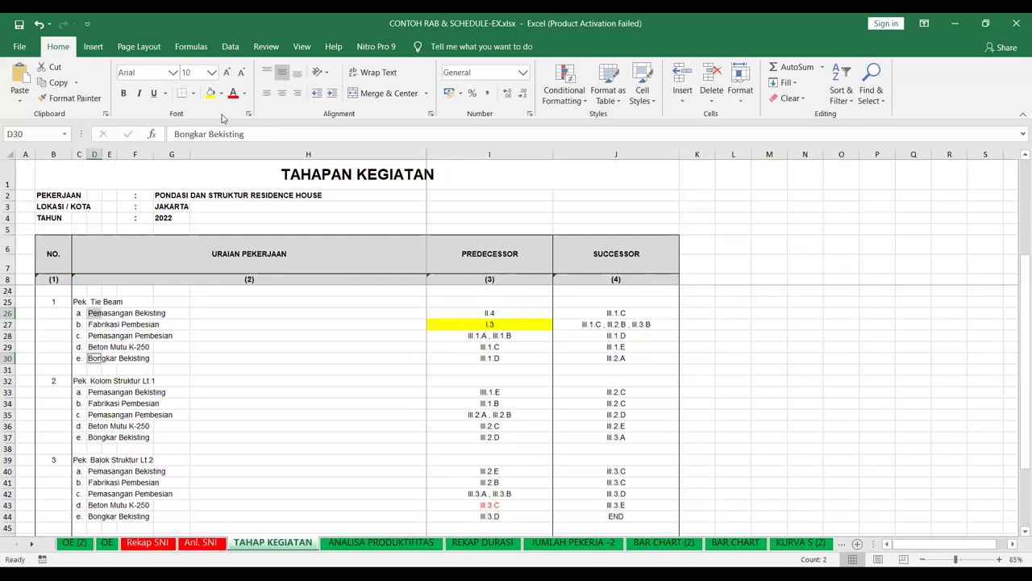
click(233, 93)
click(187, 360)
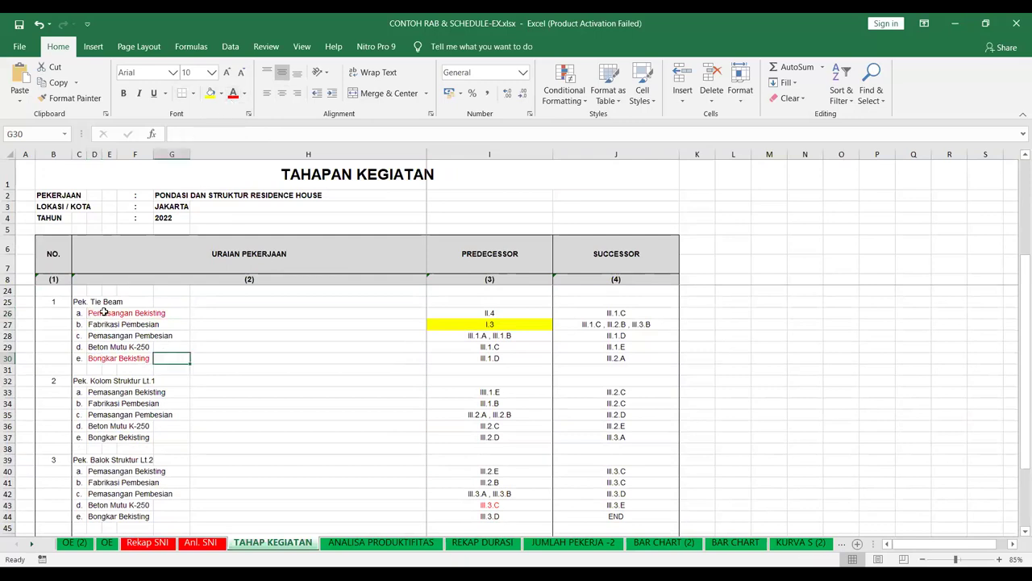
click(103, 313)
click(101, 357)
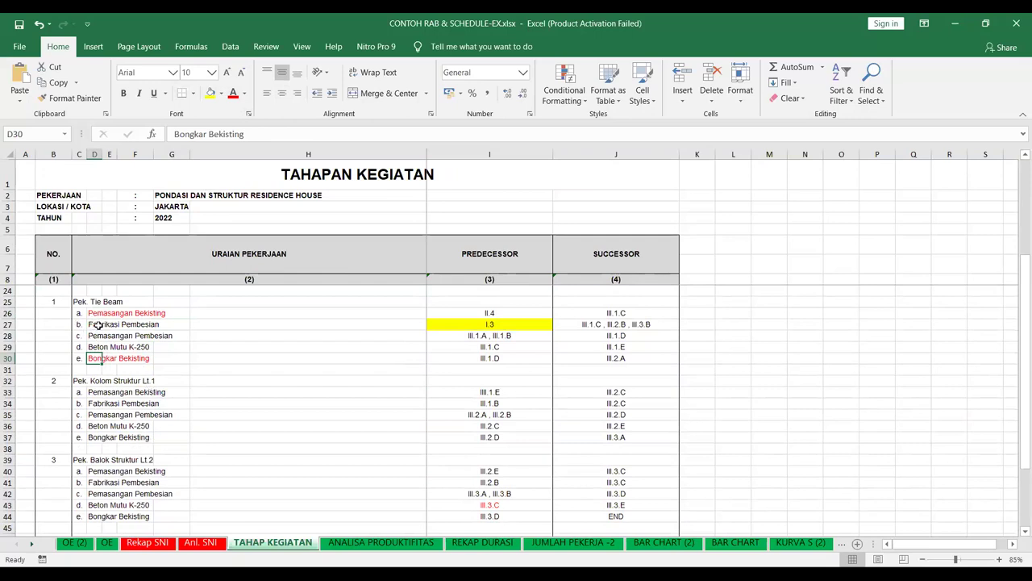
Set the font of the tie beam's Fabrikasi Pembesian, Pemasangan Pembesian and Beton Mutu K-250 items in D27:D29 to red.
click(90, 337)
click(105, 323)
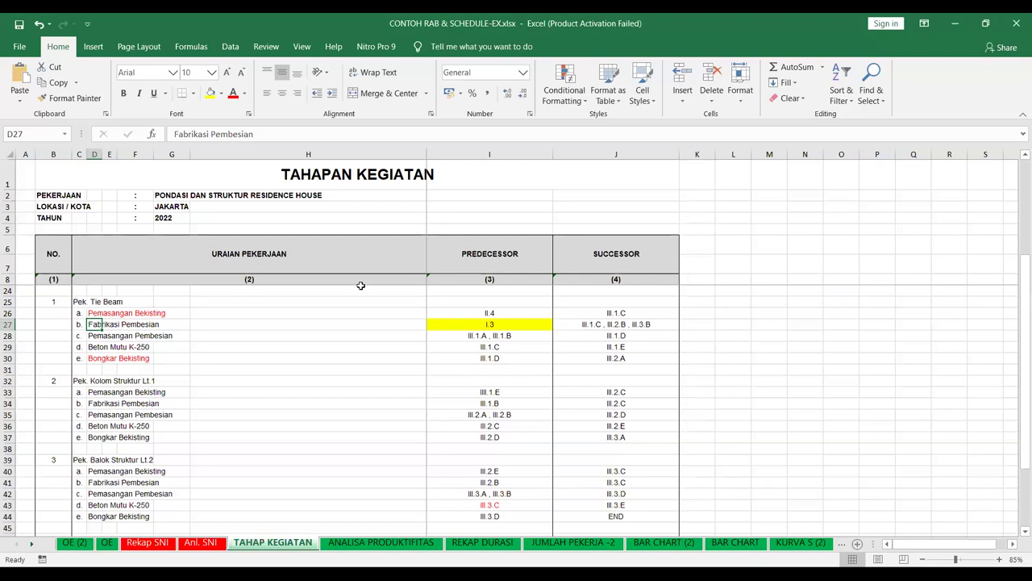
click(95, 336)
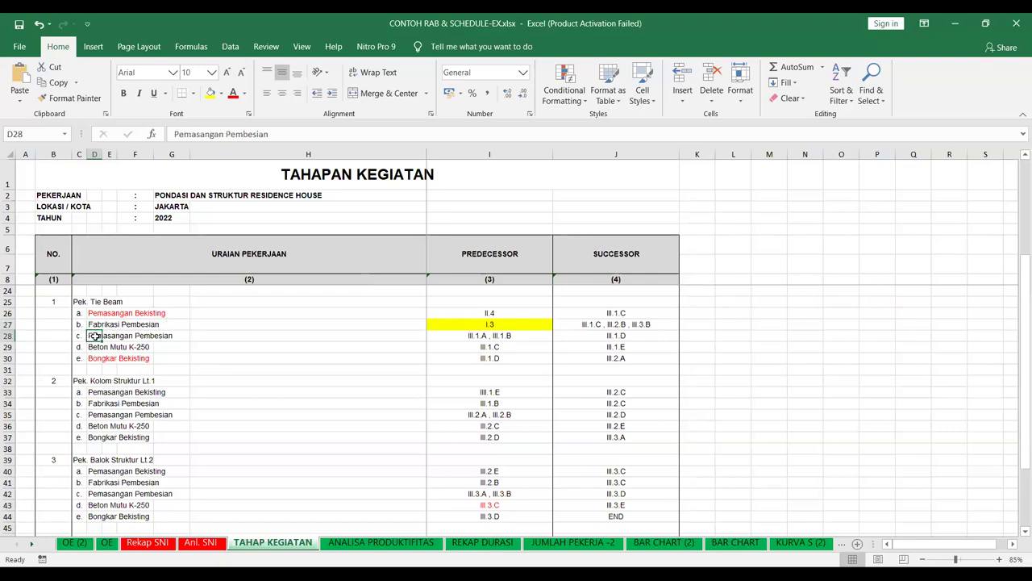
drag(92, 325, 92, 334)
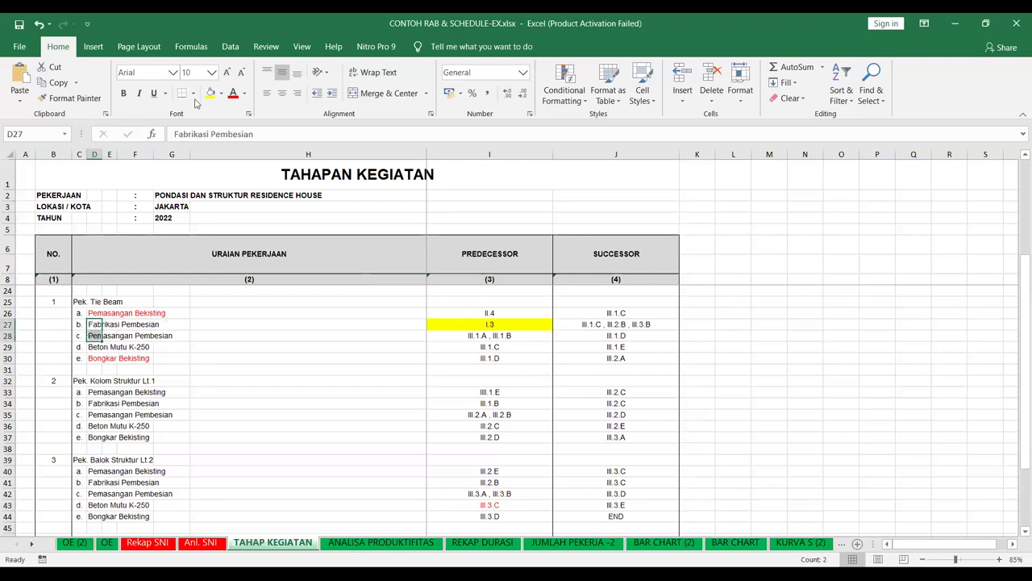
click(232, 93)
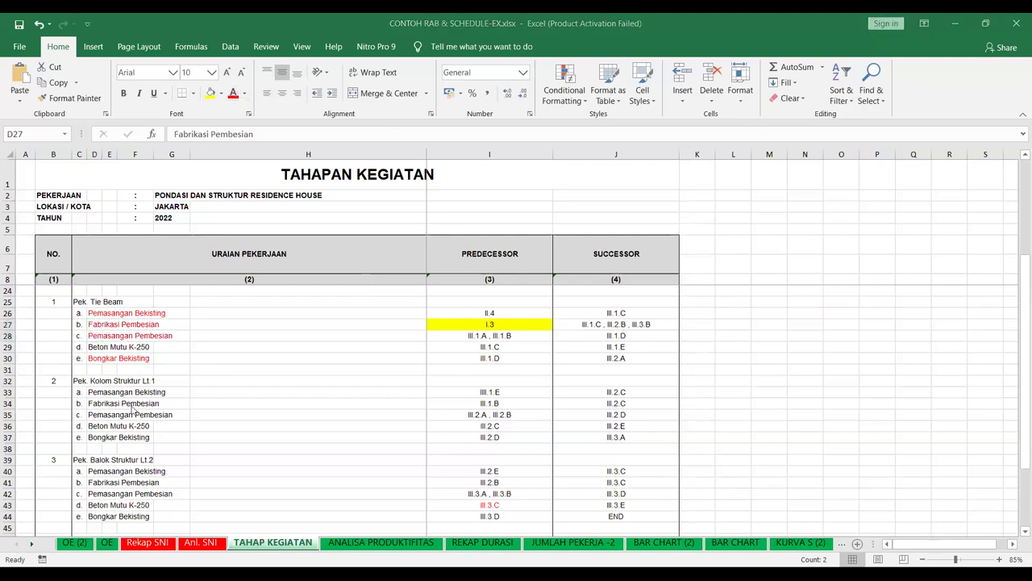
click(95, 357)
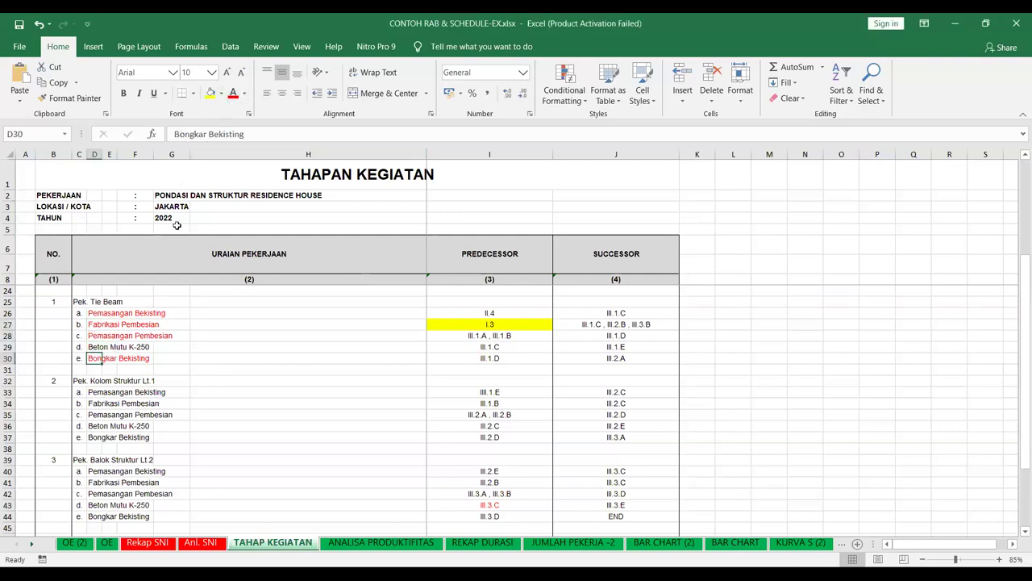
click(93, 347)
click(233, 93)
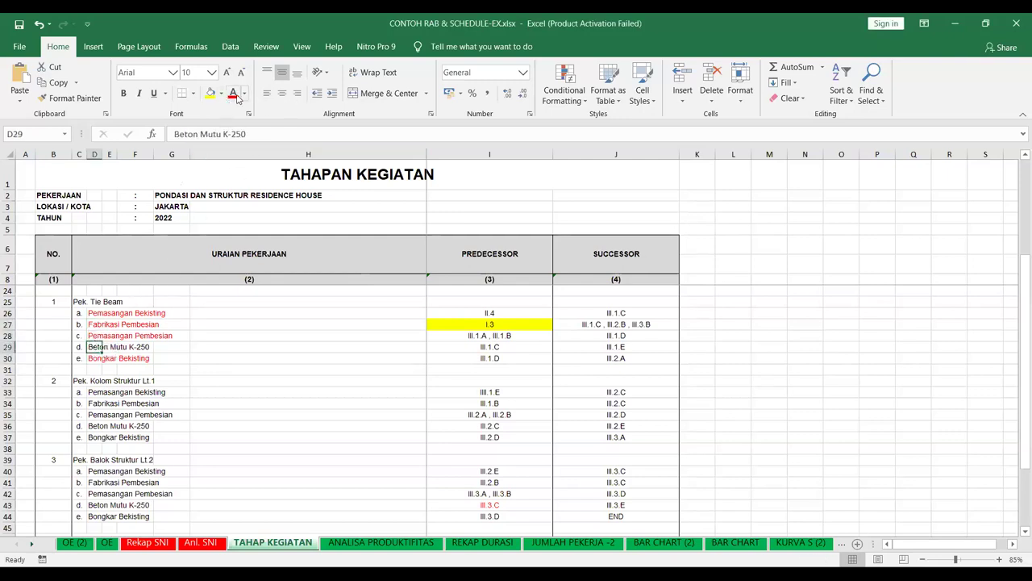
Compare the shared predecessor I.3 of the stone foundation excavation in I18 and the rebar fabrication in I27.
scroll(330, 323, up, 3)
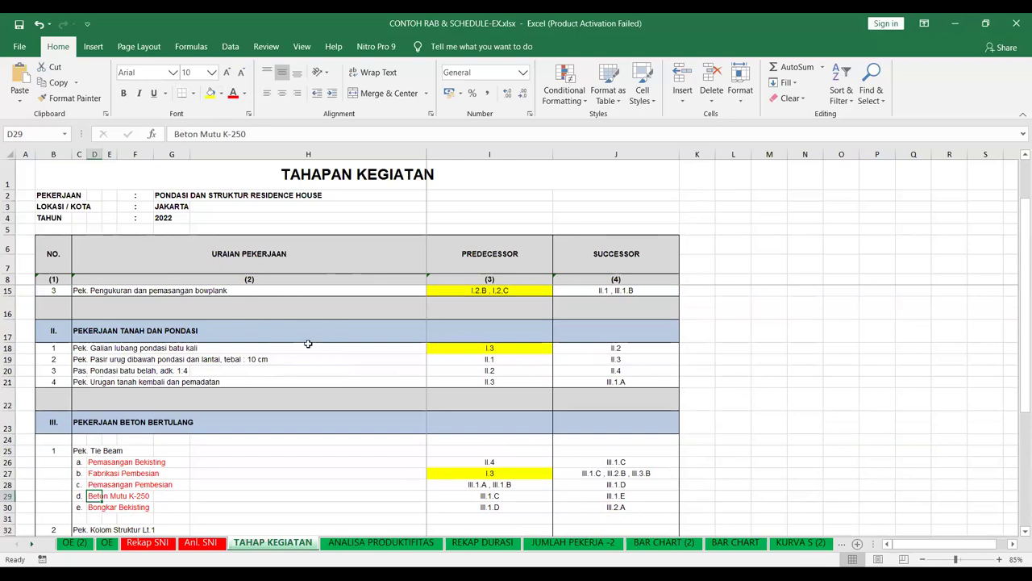
click(440, 353)
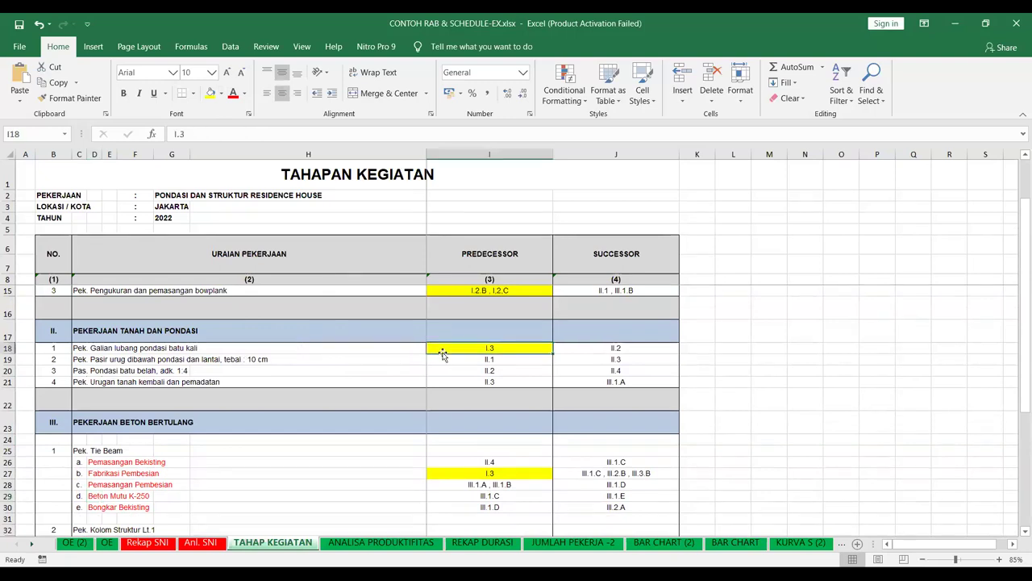
click(466, 475)
ctrl+click(474, 349)
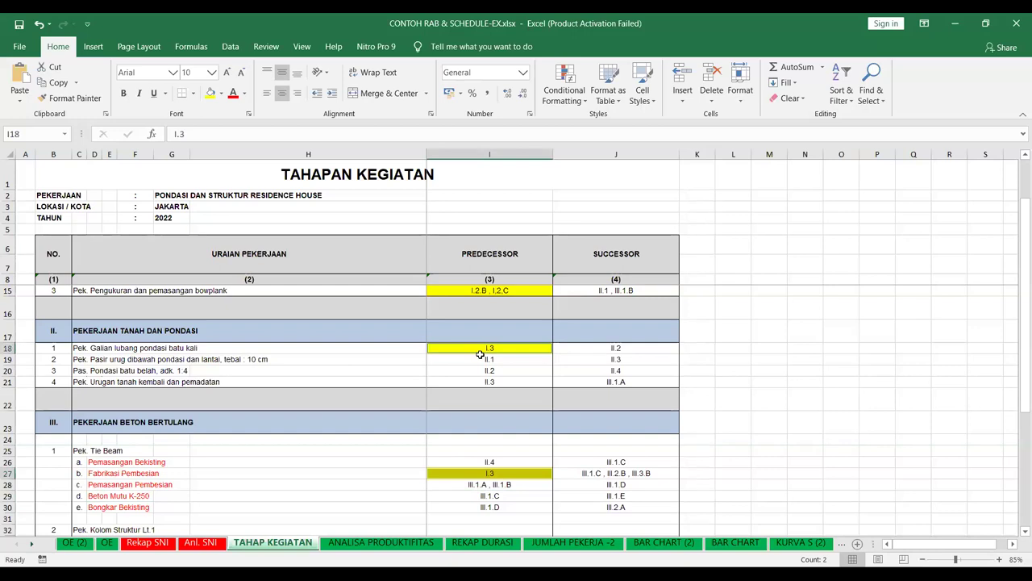
click(507, 476)
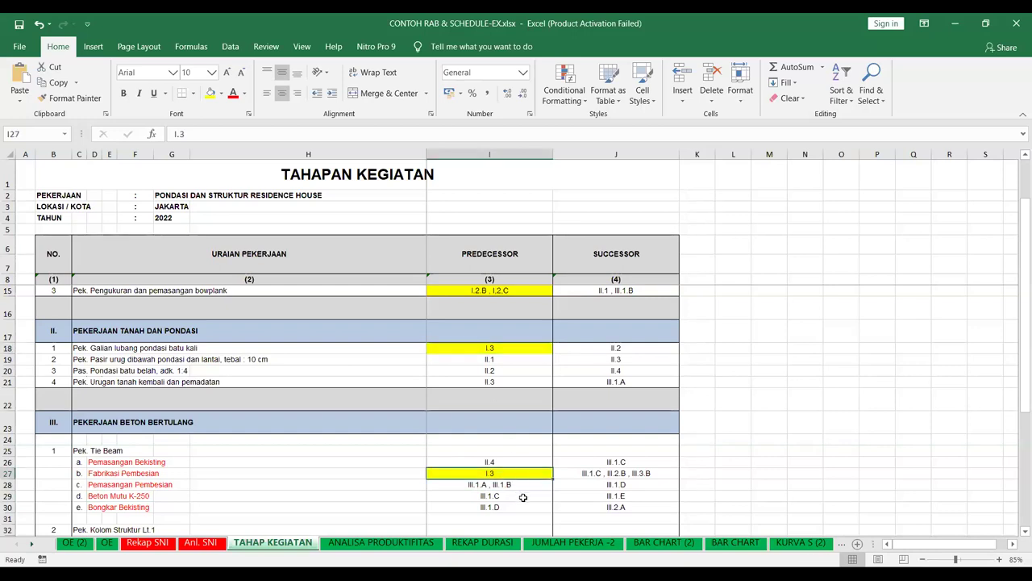
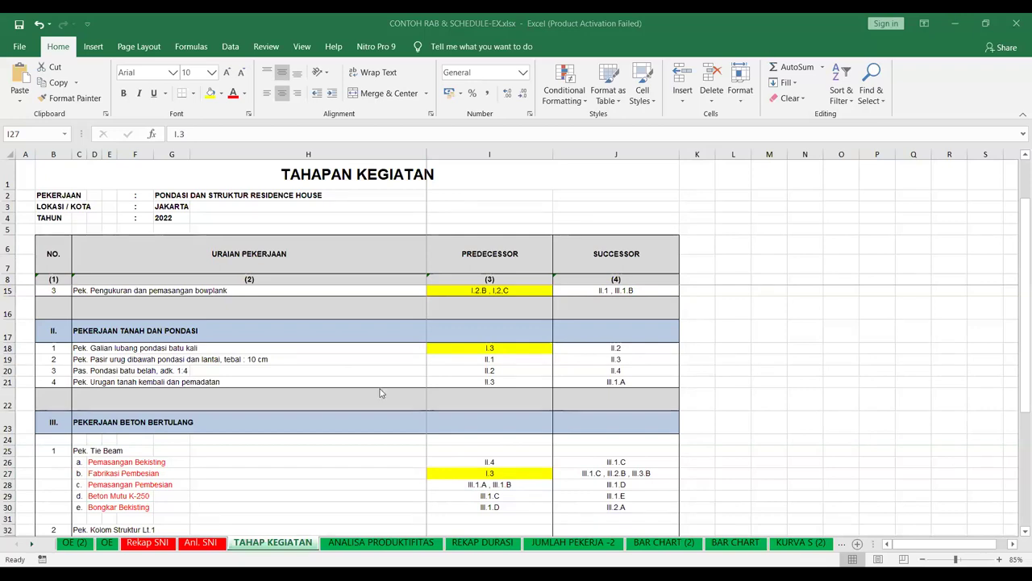
click(396, 349)
scroll(415, 353, down, 2)
scroll(416, 354, up, 2)
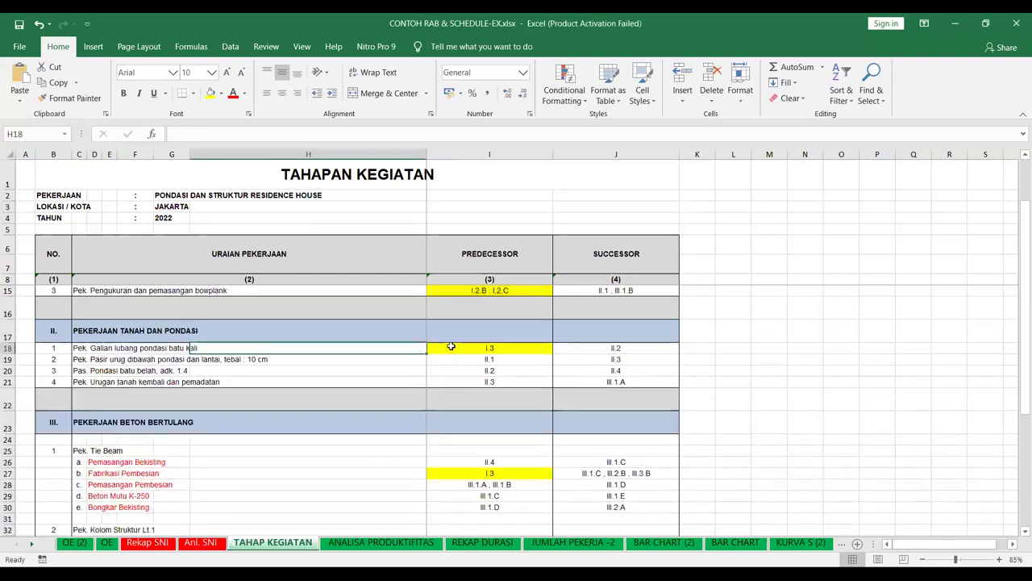
Highlight the stone foundation excavation item in C18 and the Fabrikasi Pembesian item in D27 with yellow fill.
click(75, 347)
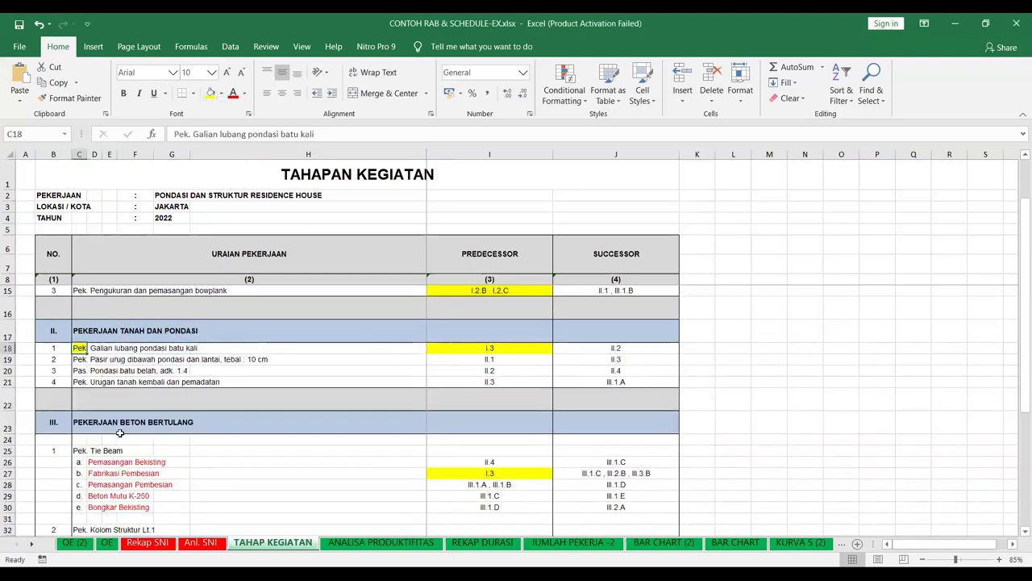
click(90, 463)
click(91, 474)
click(211, 93)
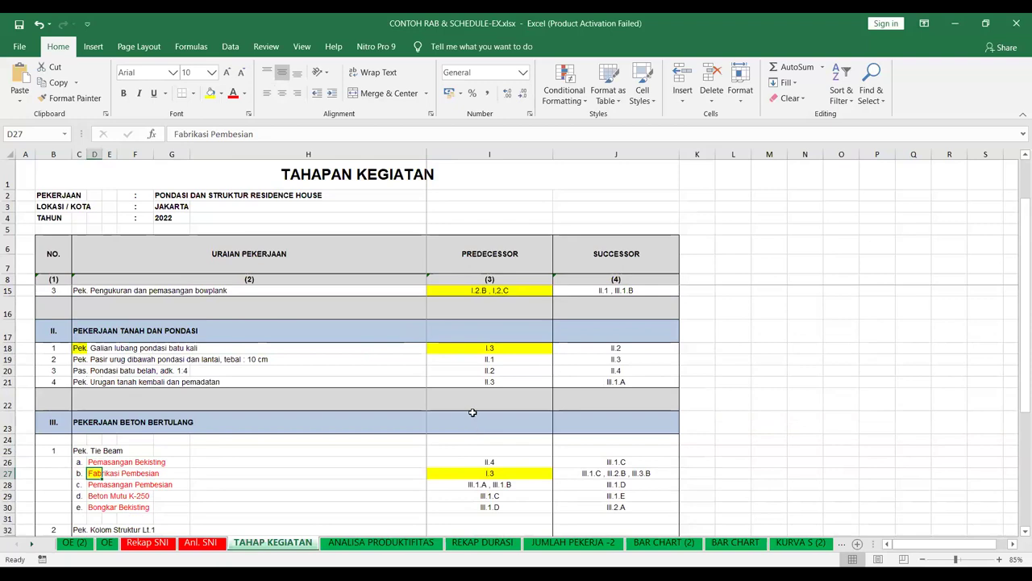
Highlight the excavation's successor II.2 in J18 and the sand fill's predecessor II.1 in I19 with yellow fill.
click(489, 350)
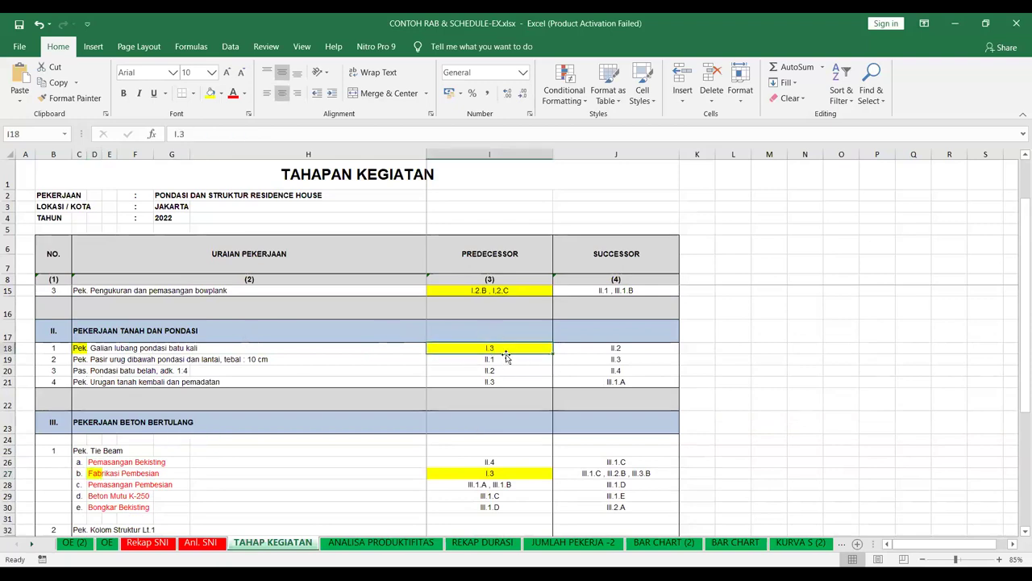
click(590, 349)
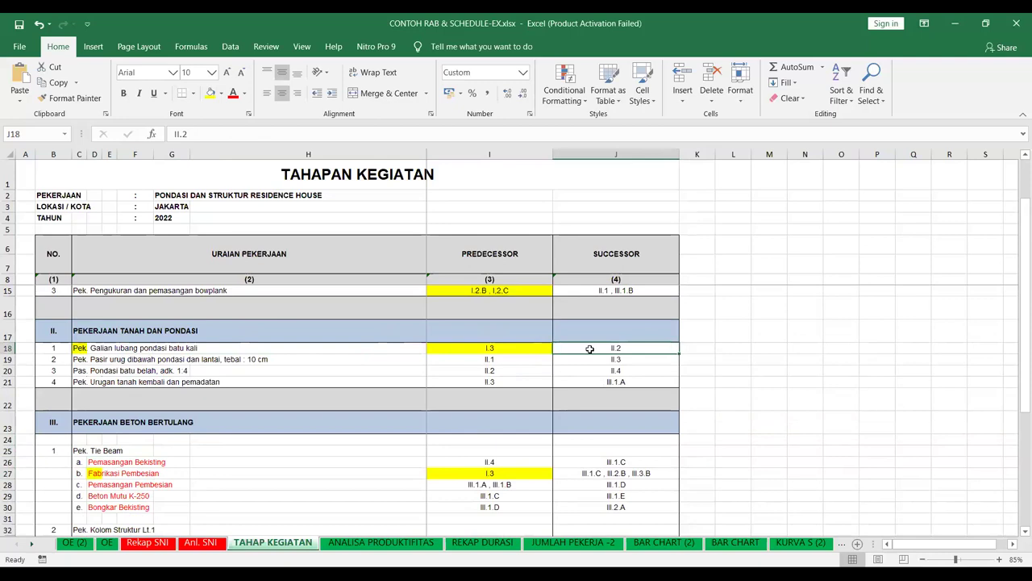
click(79, 363)
click(617, 347)
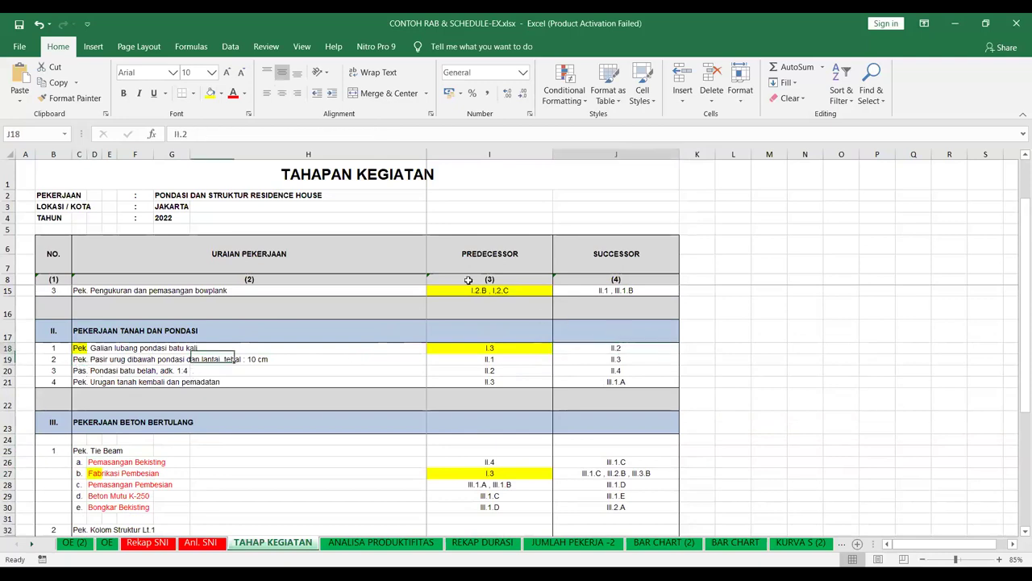
click(211, 93)
click(477, 360)
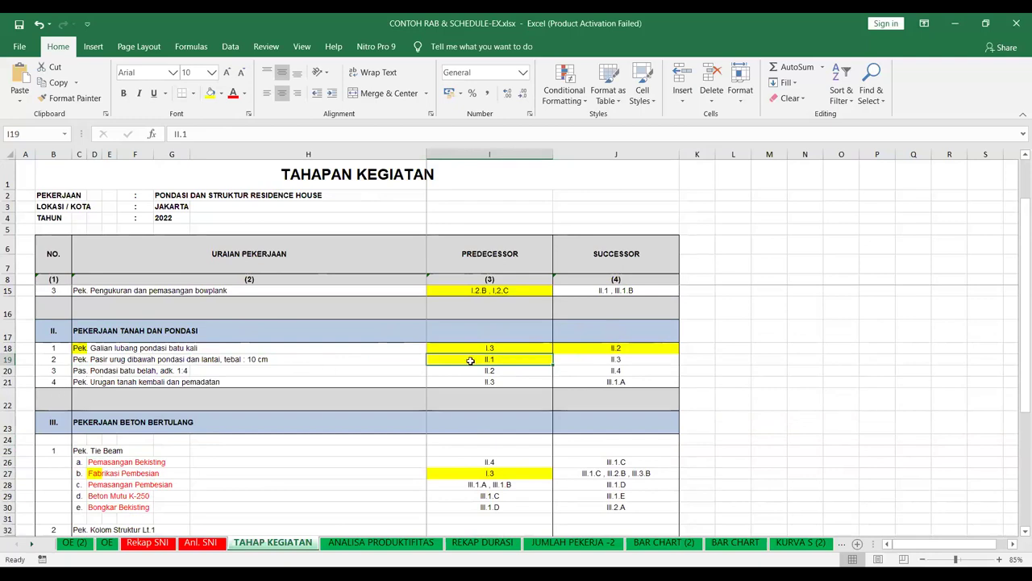
Highlight the successors II.3 and II.4 in J19:J20 and the matching predecessors II.2 and II.3 in I20:I21 with yellow fill.
click(580, 362)
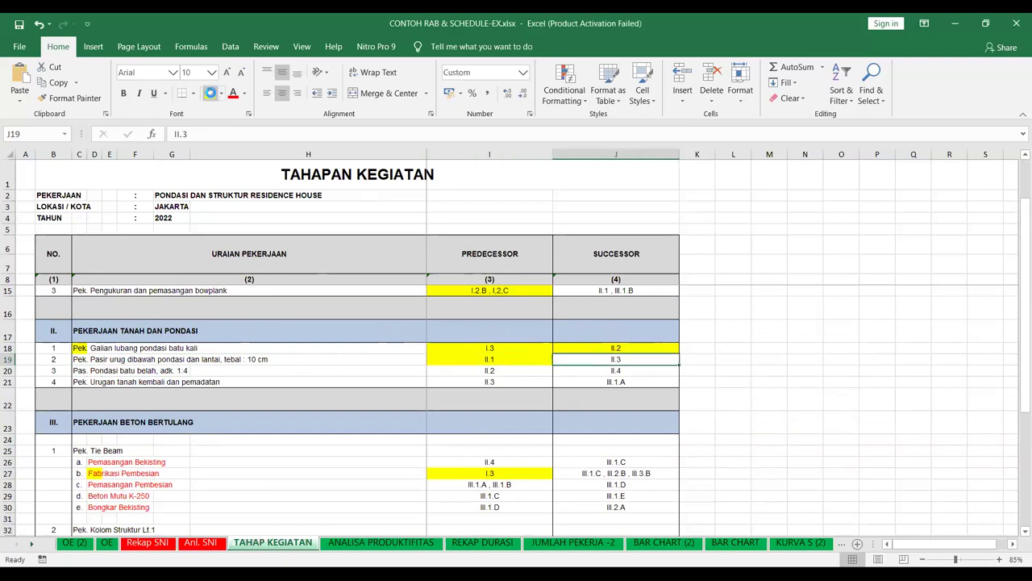
click(210, 93)
click(525, 371)
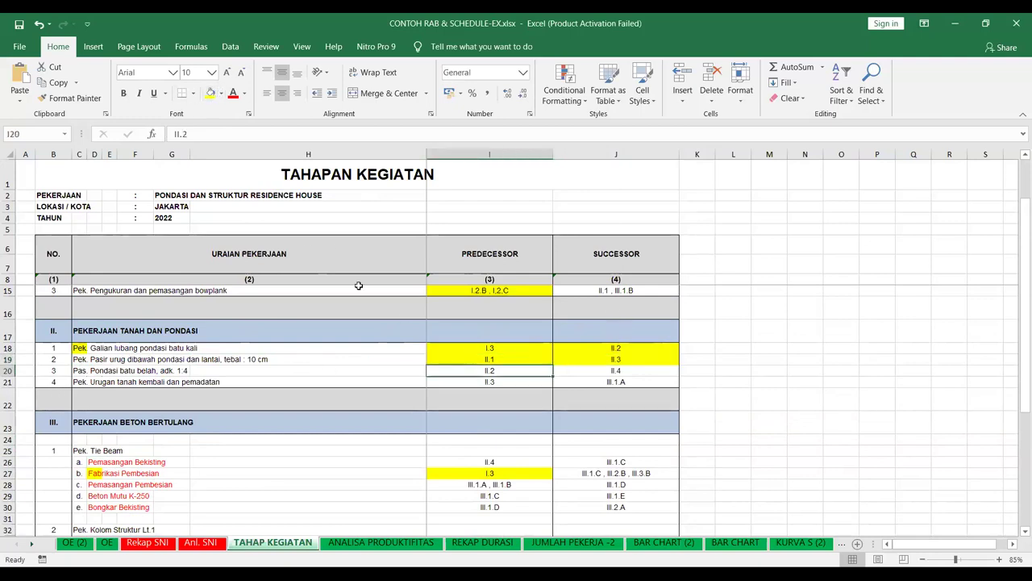
click(210, 93)
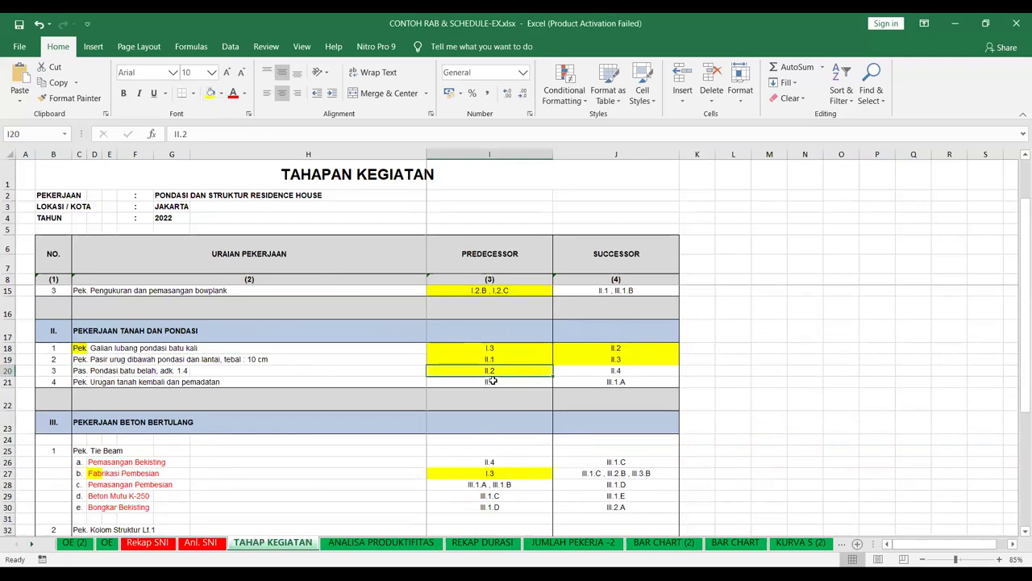
click(636, 369)
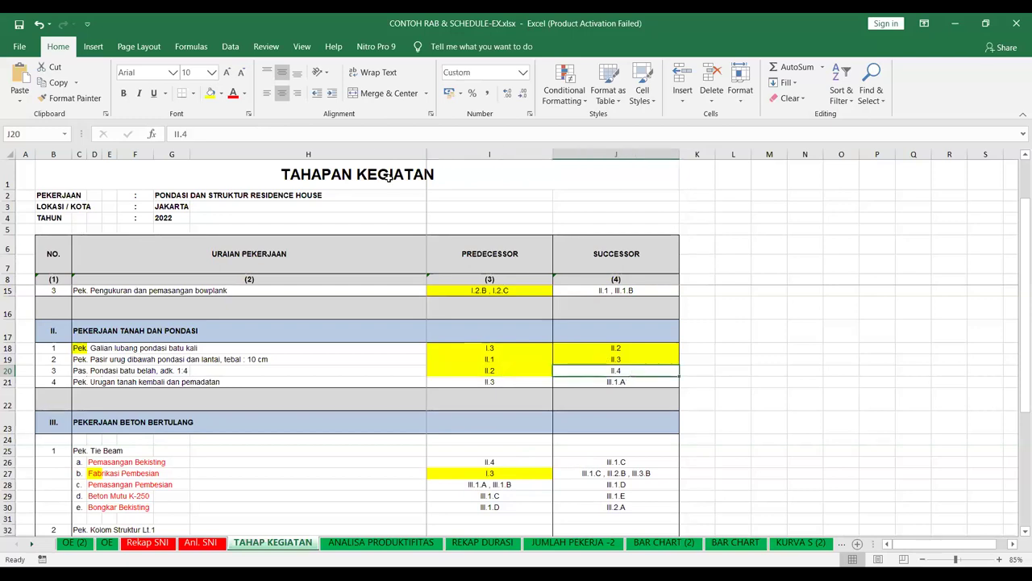
click(212, 95)
click(465, 384)
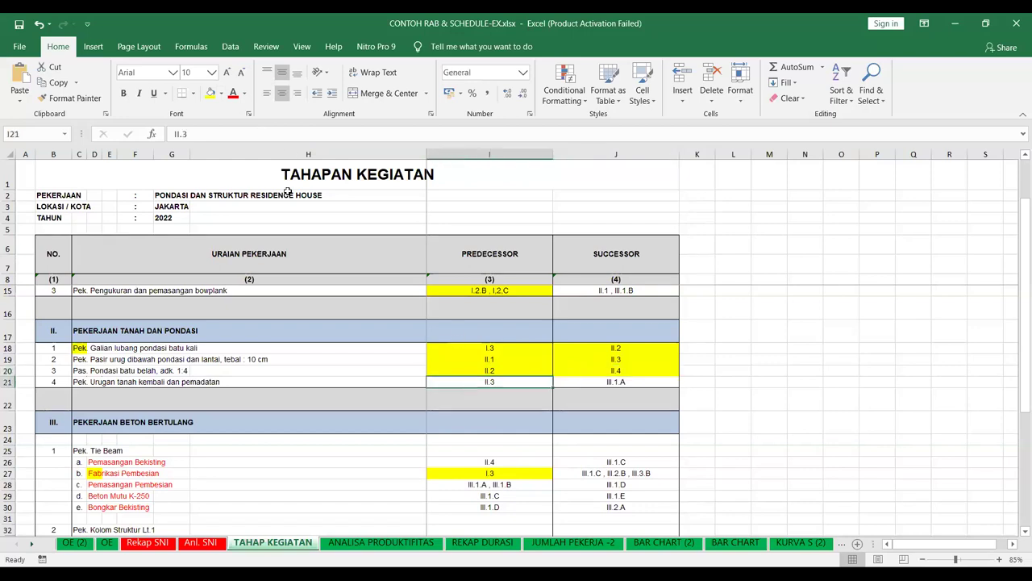
click(212, 94)
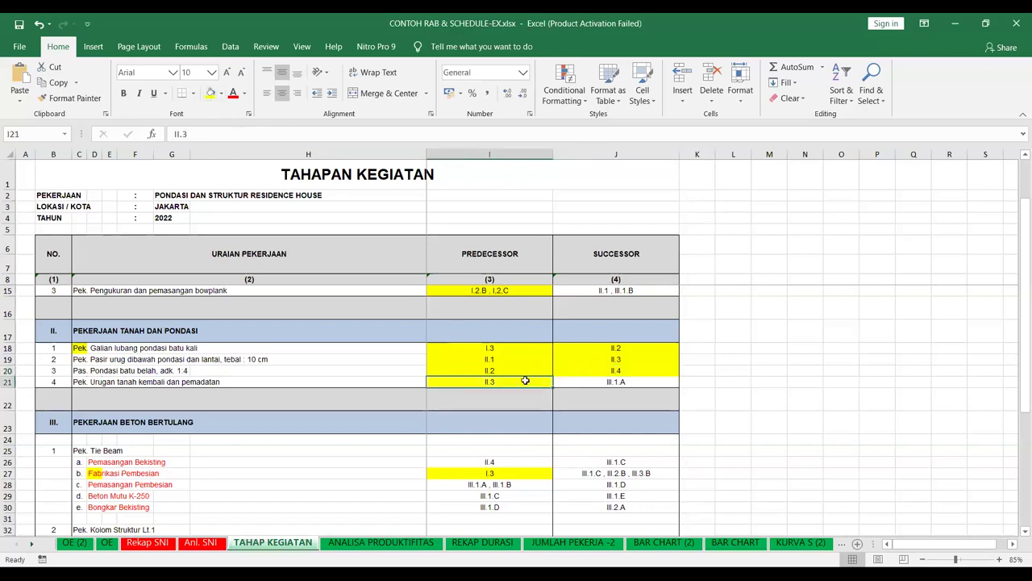
Highlight the start of the four soil and foundation work descriptions in C18:E21 with yellow fill.
drag(81, 347, 93, 382)
click(211, 94)
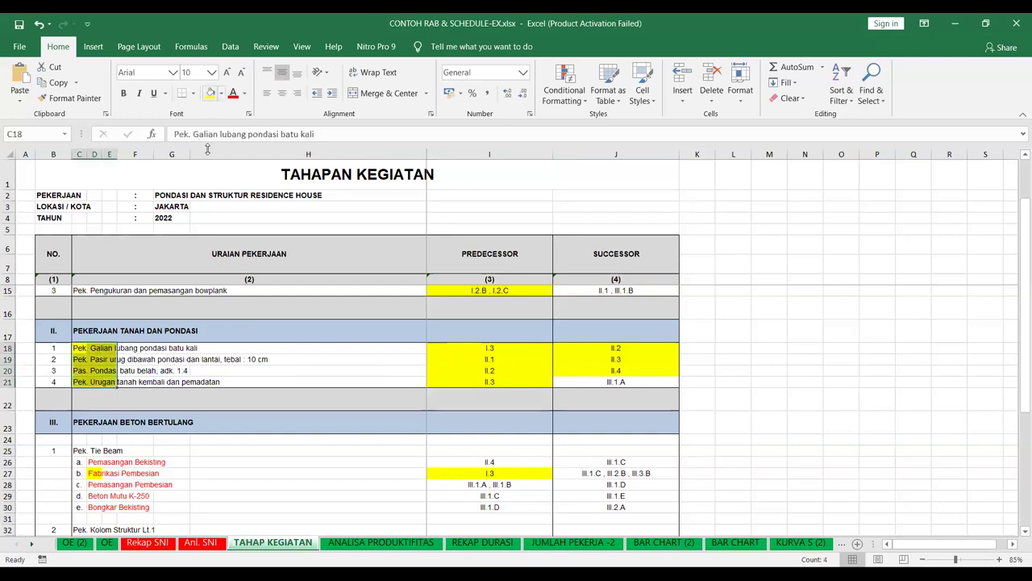
Highlight the tie beam's Pemasangan Bekisting item in D26 and its predecessor II.4 in I26 with yellow fill.
click(122, 385)
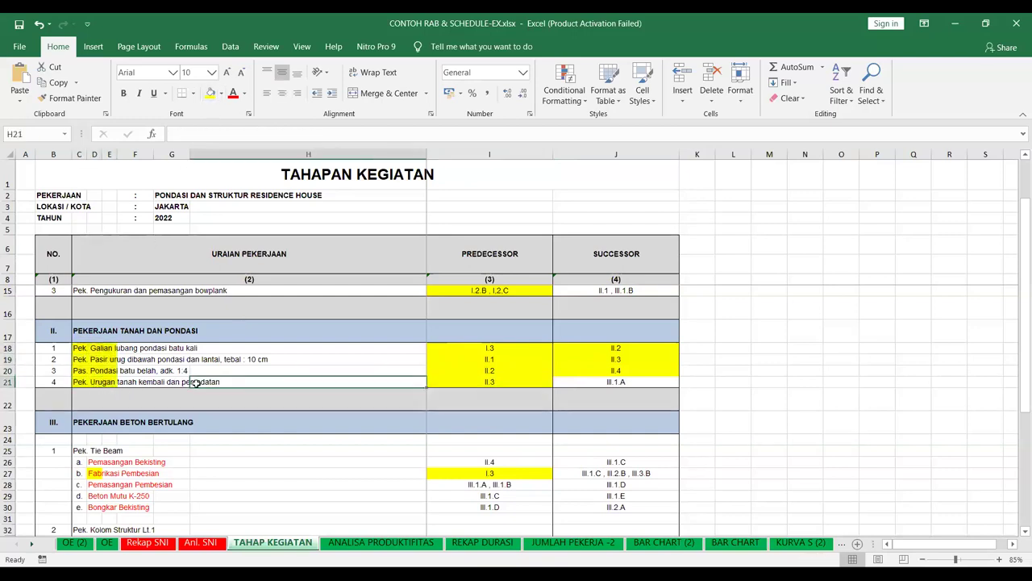
click(599, 379)
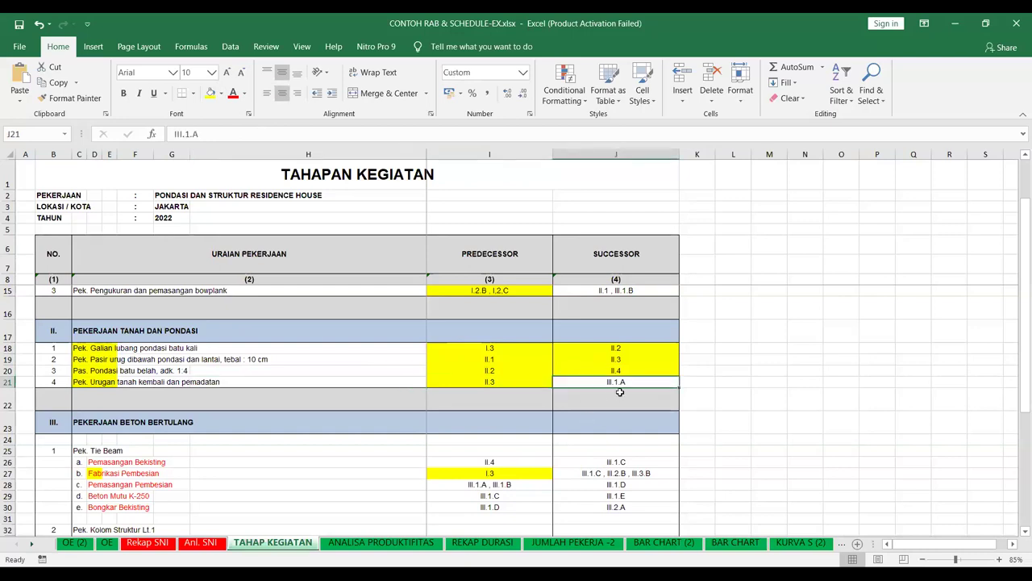
scroll(63, 422, down, 1)
scroll(63, 421, down, 1)
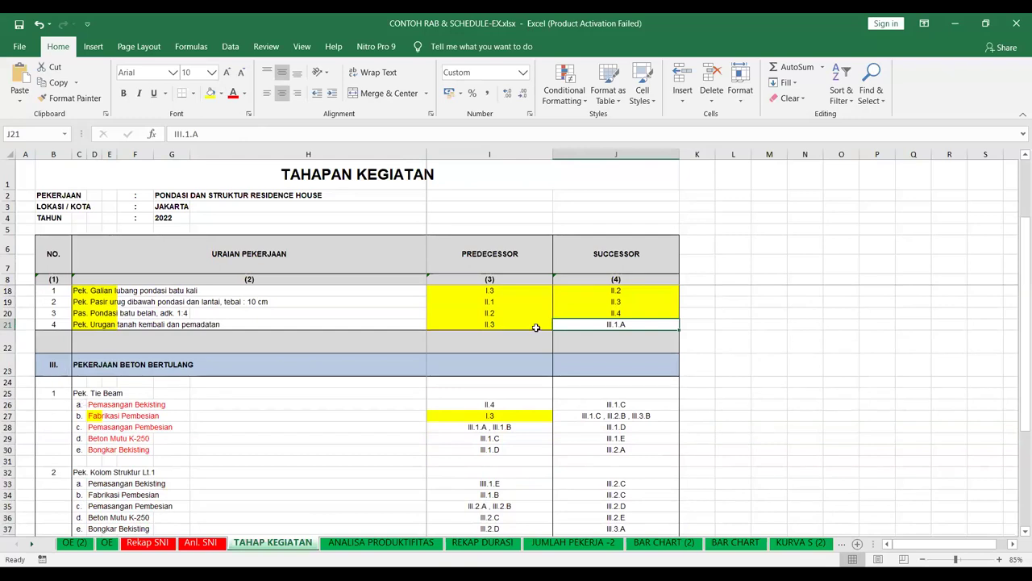
scroll(262, 334, up, 3)
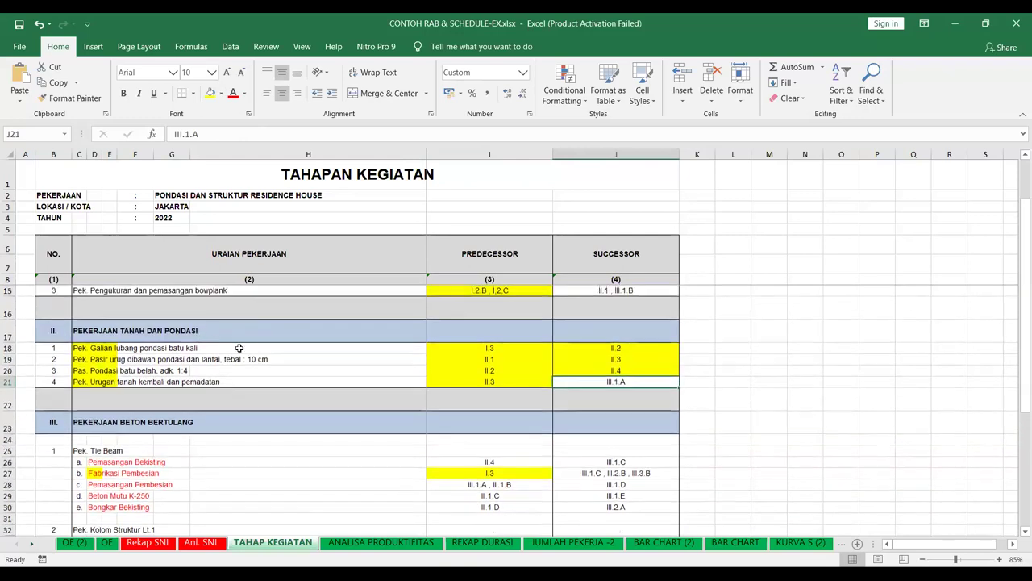
scroll(438, 382, down, 3)
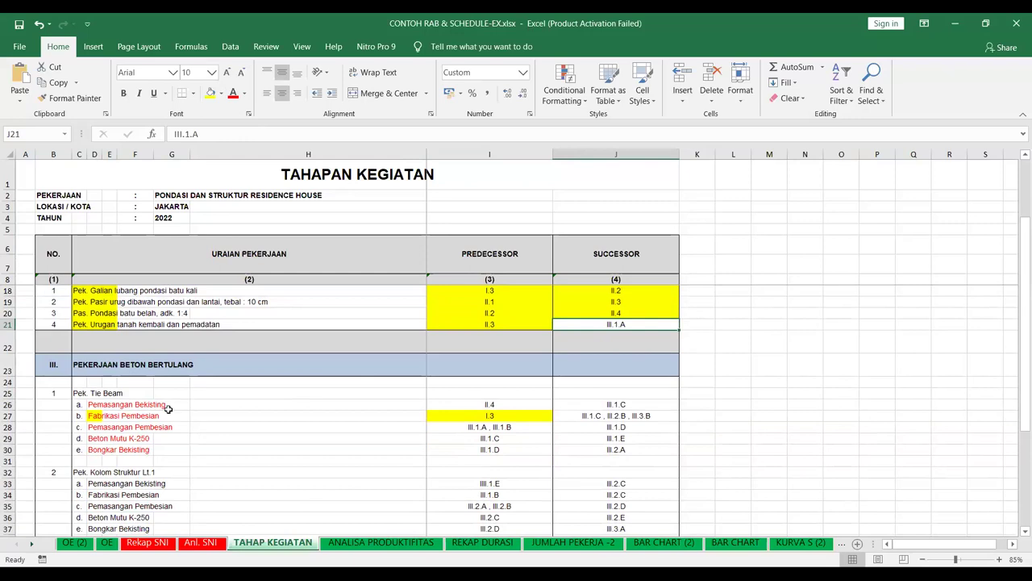
click(91, 404)
click(208, 94)
click(488, 405)
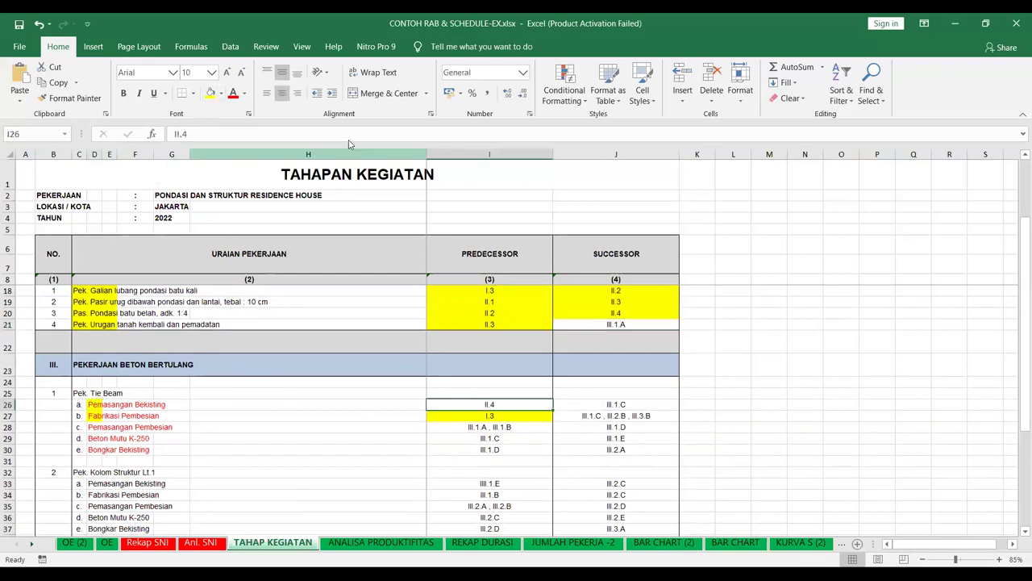
click(209, 93)
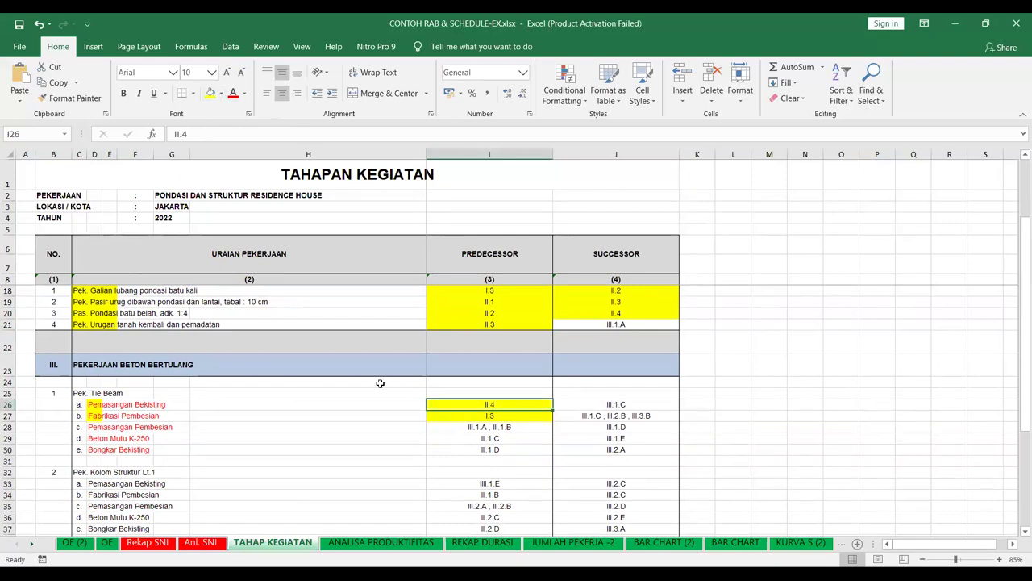
Highlight the tie beam formwork's successor III.1.C in J26 with yellow fill.
click(460, 414)
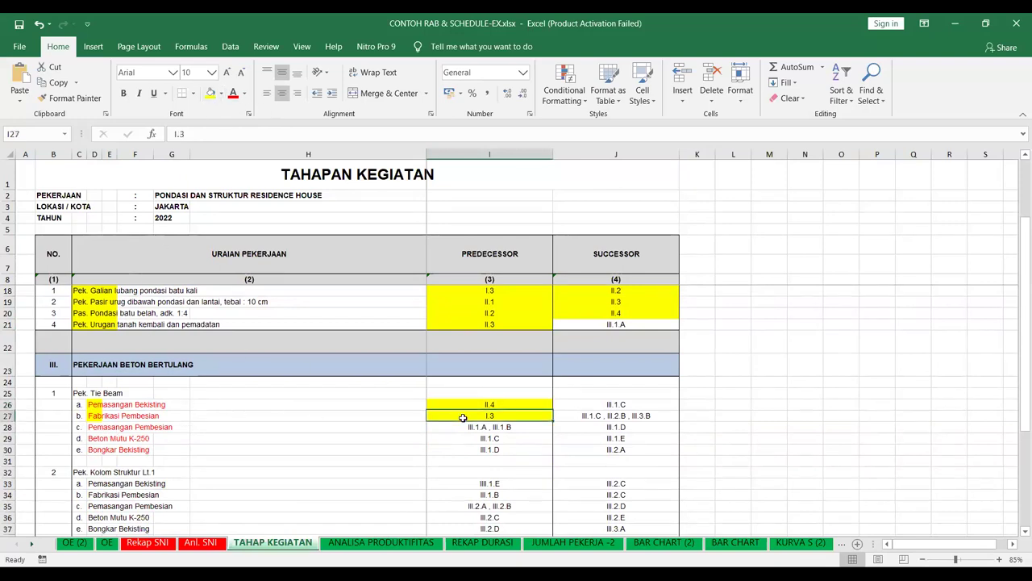
click(617, 403)
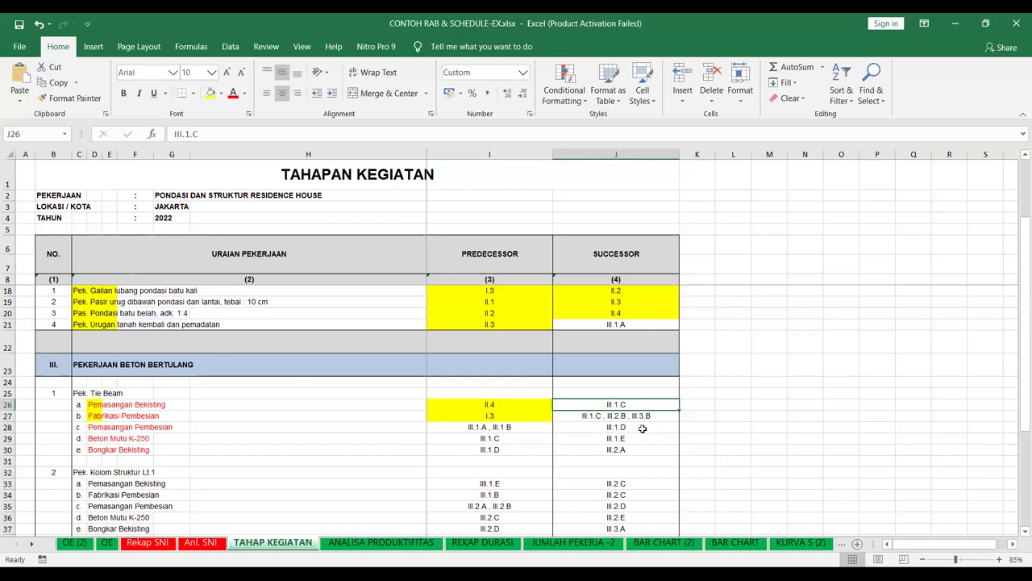
click(516, 430)
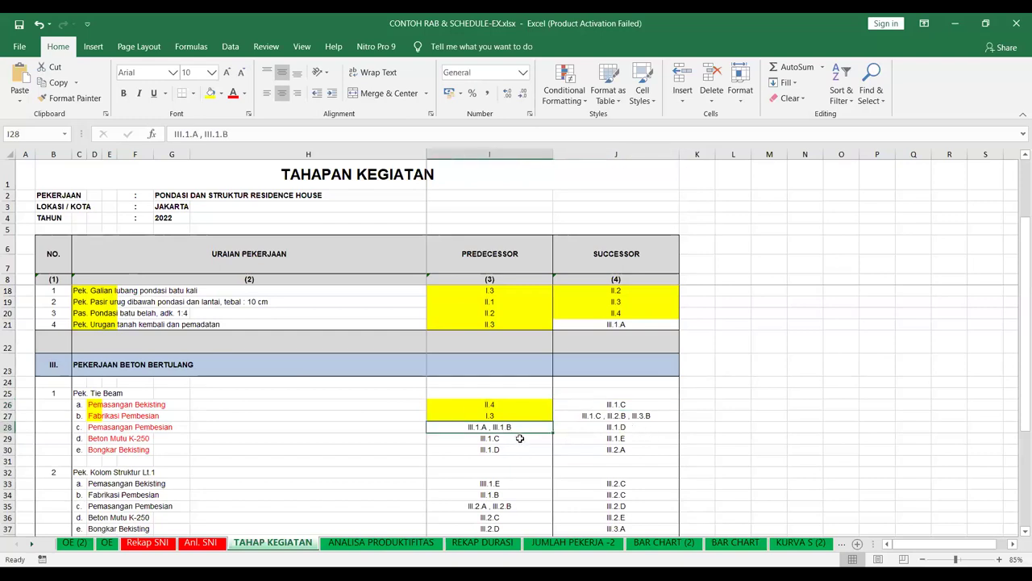
click(594, 407)
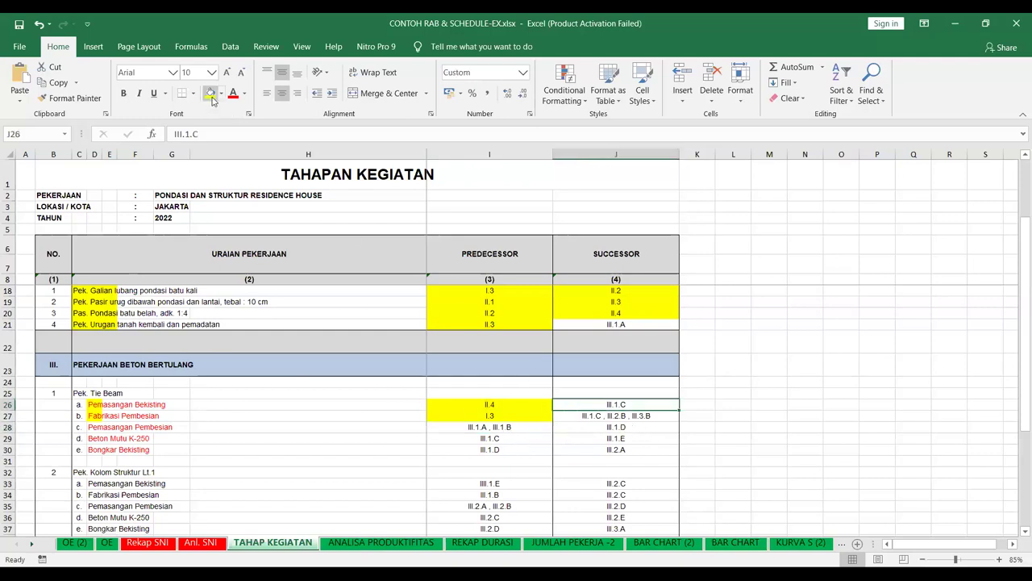
click(210, 93)
Match items a and b to the Pemasangan Pembesian predecessors III.1.A , III.1.B and highlight I28 with yellow fill.
click(479, 427)
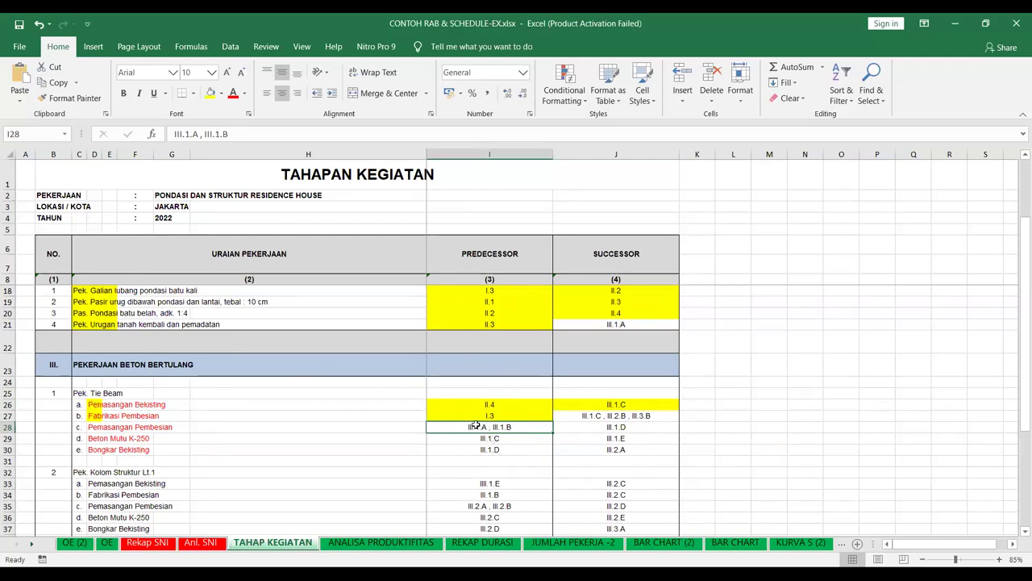
click(100, 405)
click(449, 428)
click(93, 415)
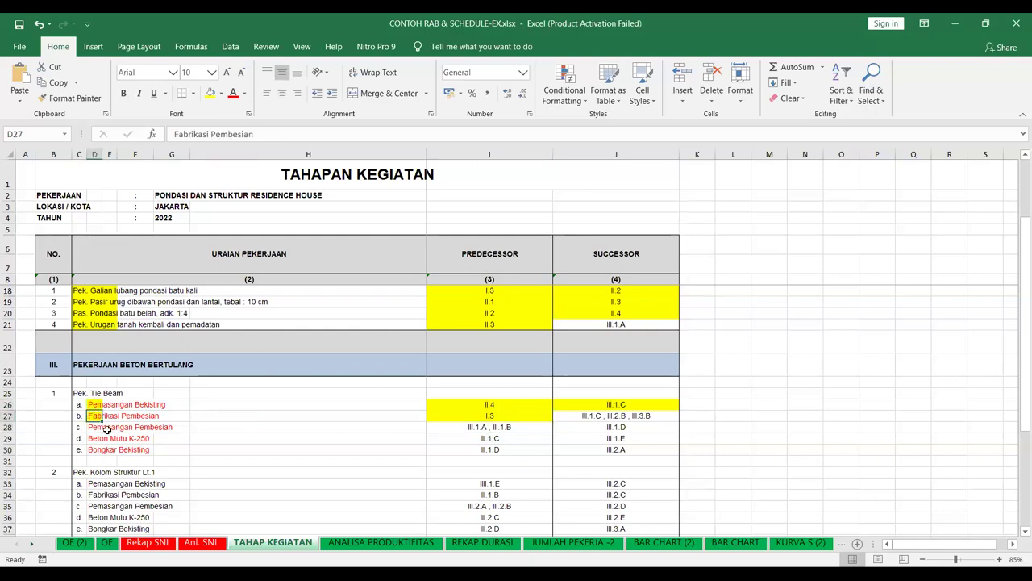
click(472, 427)
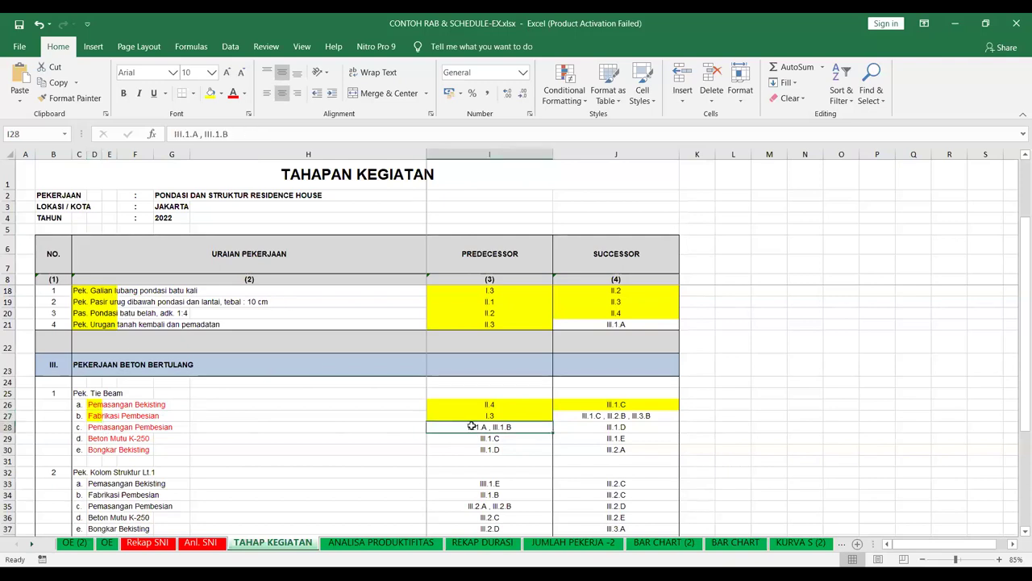
click(211, 93)
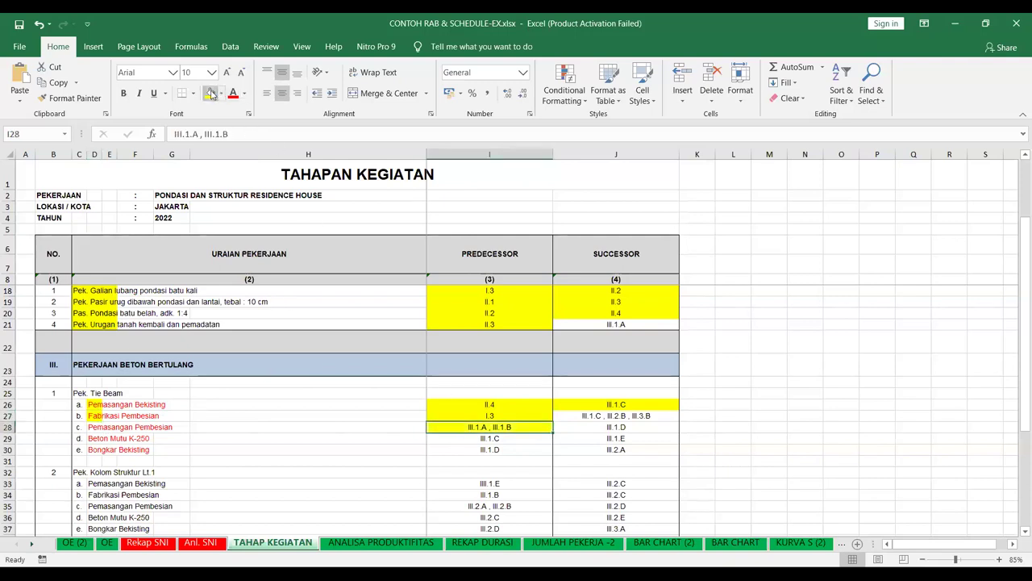
Highlight the Fabrikasi Pembesian items of the column and beam works in D34 and D41 with yellow fill.
click(641, 415)
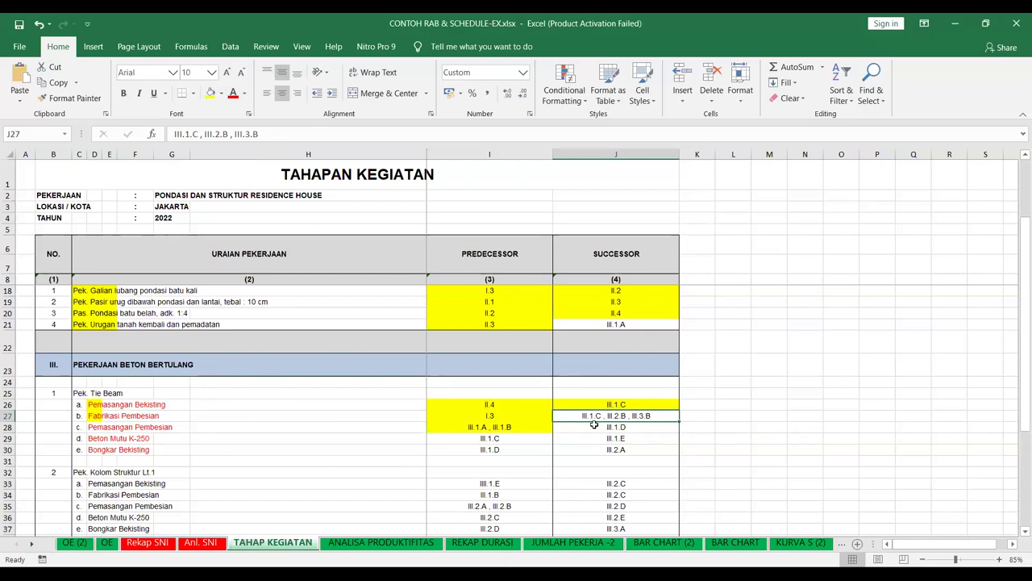
click(92, 426)
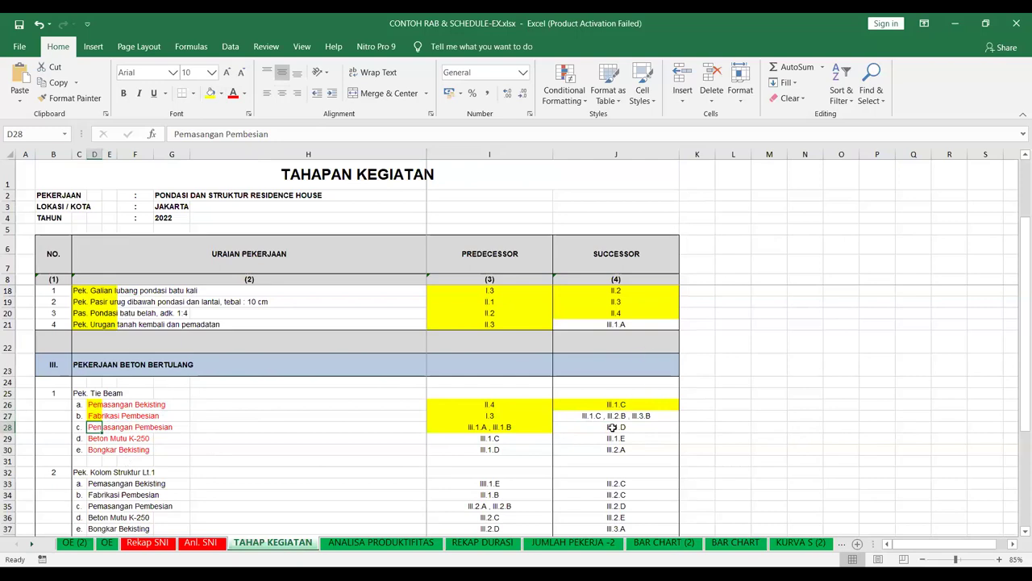
scroll(233, 447, down, 2)
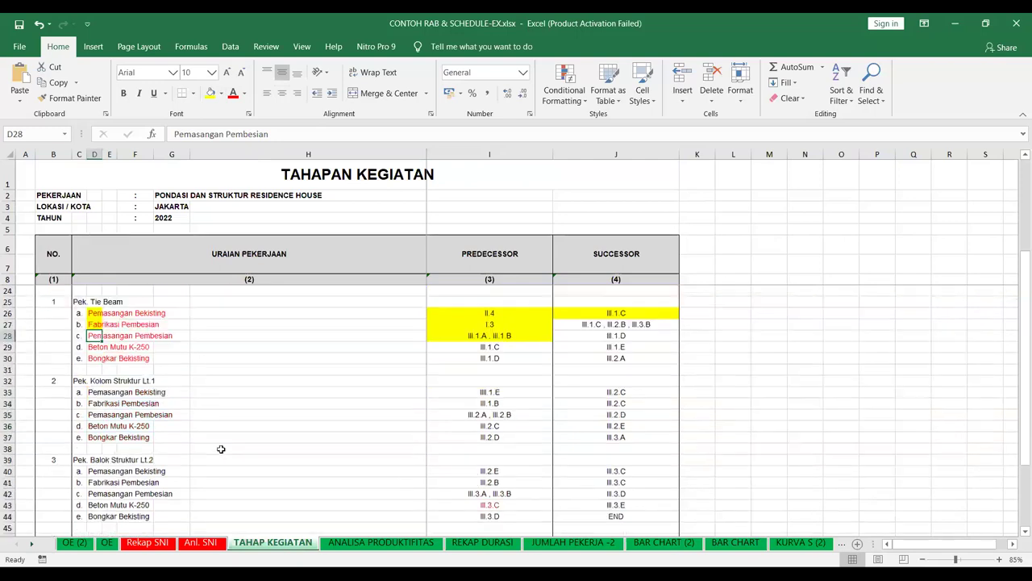
click(86, 404)
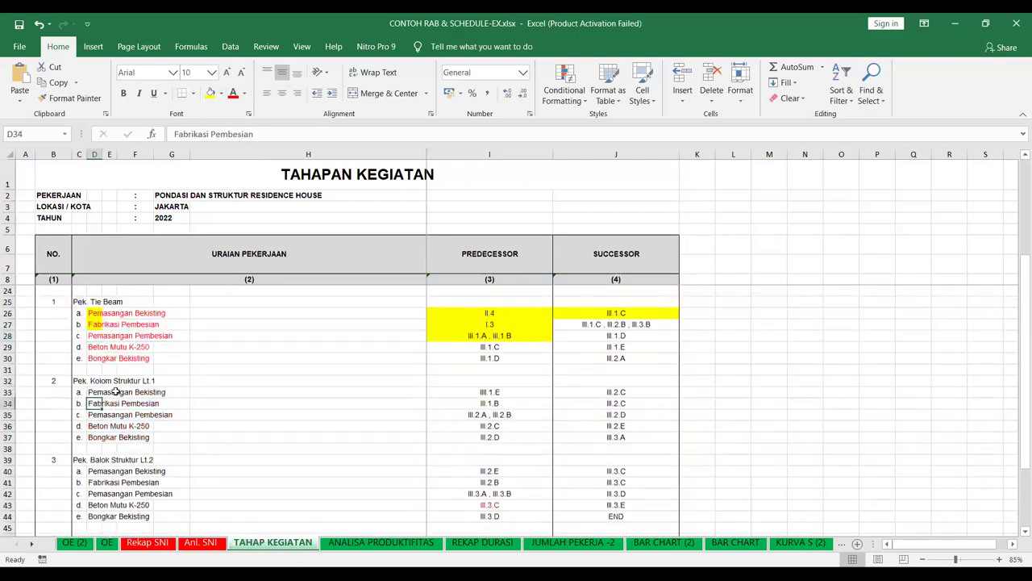
click(209, 92)
click(90, 482)
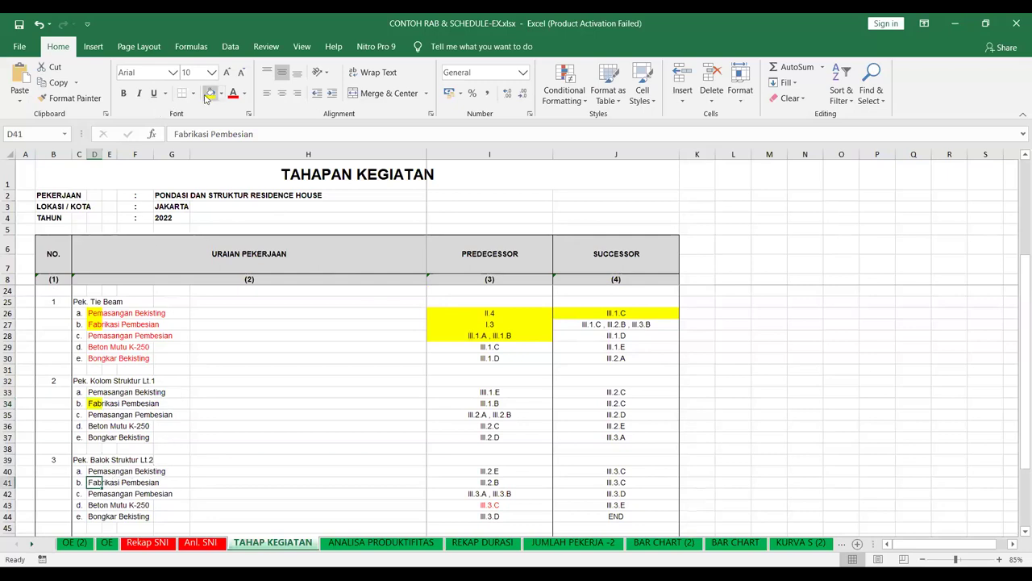
Enter "I" in B27 and highlight the Fabrikasi Pembesian successors III.1.C , III.2.B , III.3.B in J27 with yellow fill.
scroll(336, 330, down, 2)
scroll(337, 334, down, 2)
scroll(338, 334, up, 8)
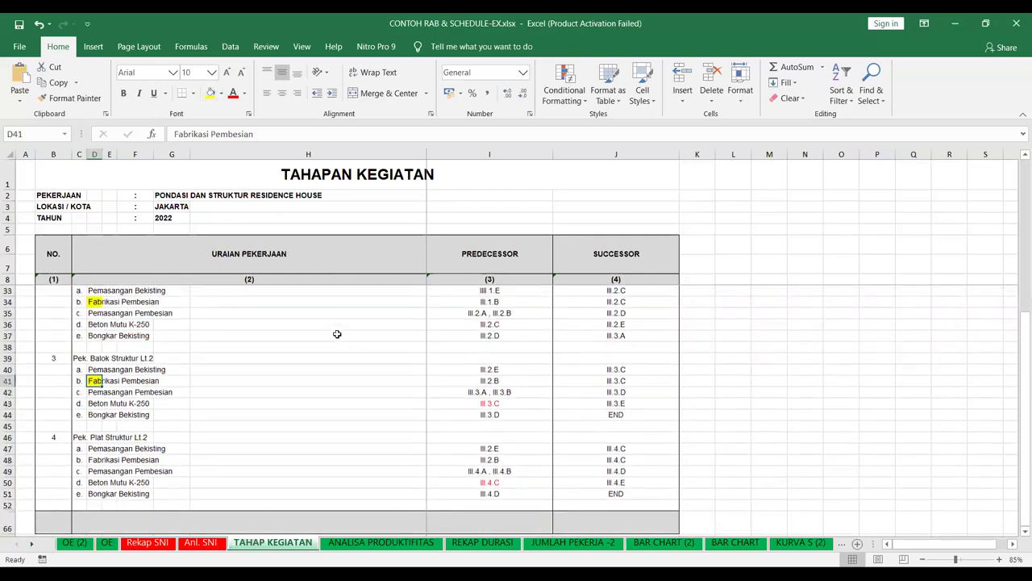
scroll(357, 331, down, 5)
scroll(358, 330, up, 1)
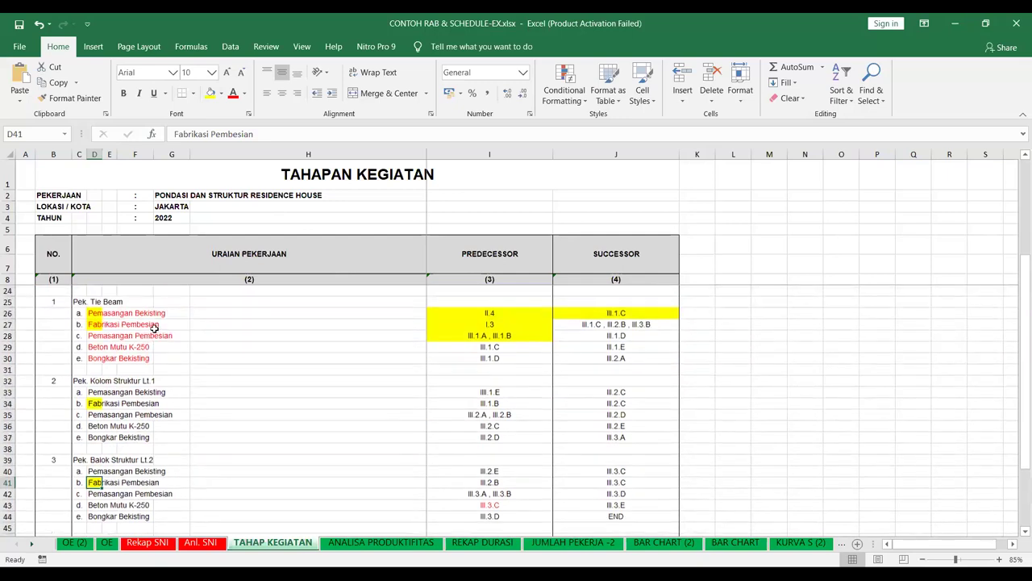
click(55, 326)
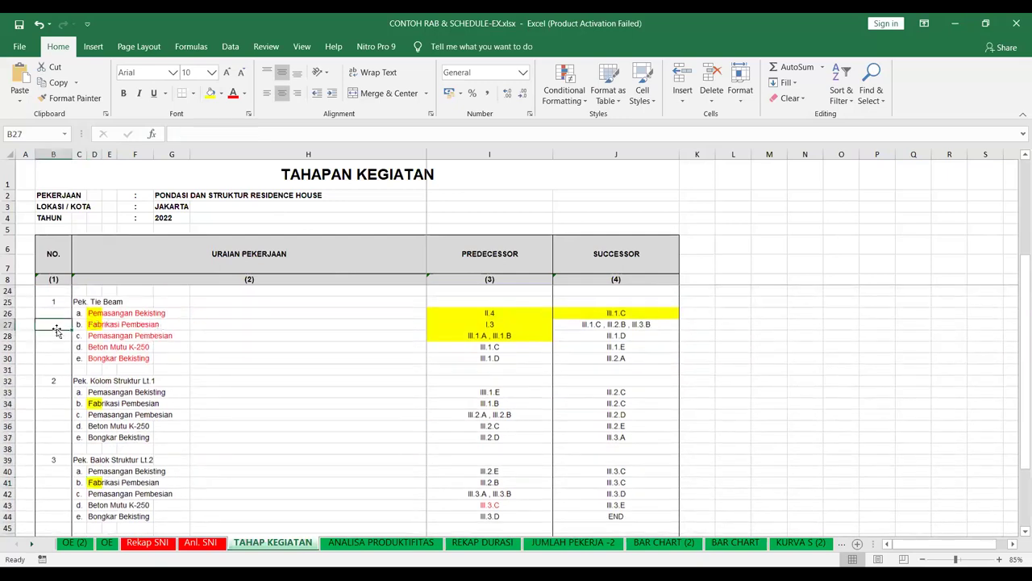
text(I)
click(616, 324)
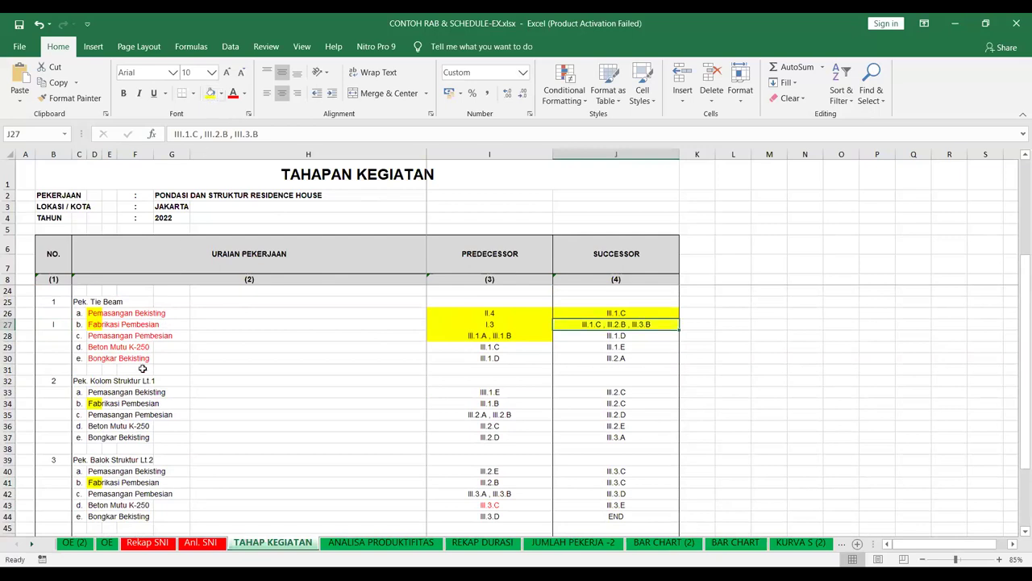
Highlight the tie beam Pemasangan Pembesian successor III.1.D in J28 with yellow fill.
scroll(125, 480, down, 4)
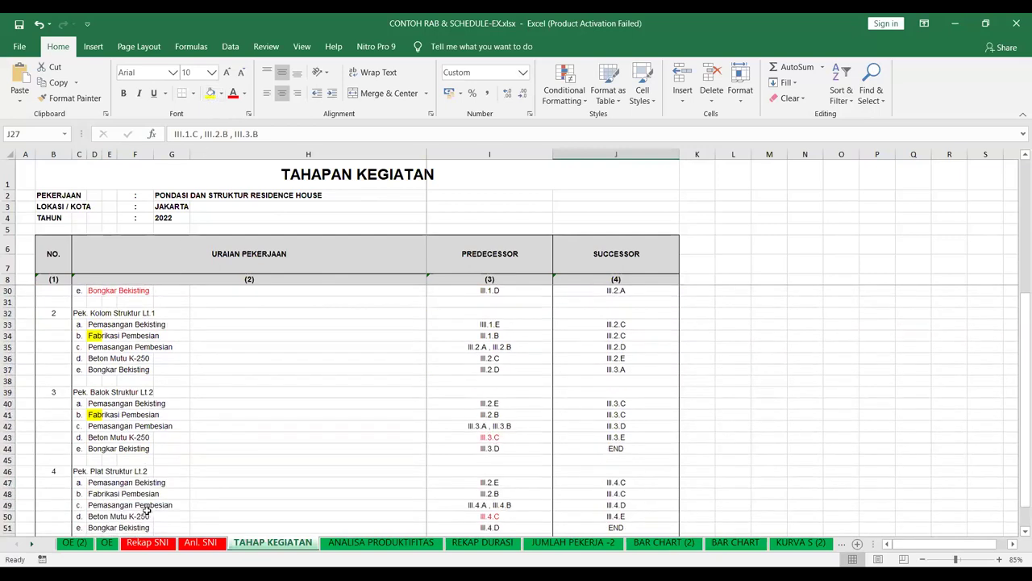
scroll(132, 472, up, 2)
scroll(142, 391, up, 2)
scroll(143, 390, down, 1)
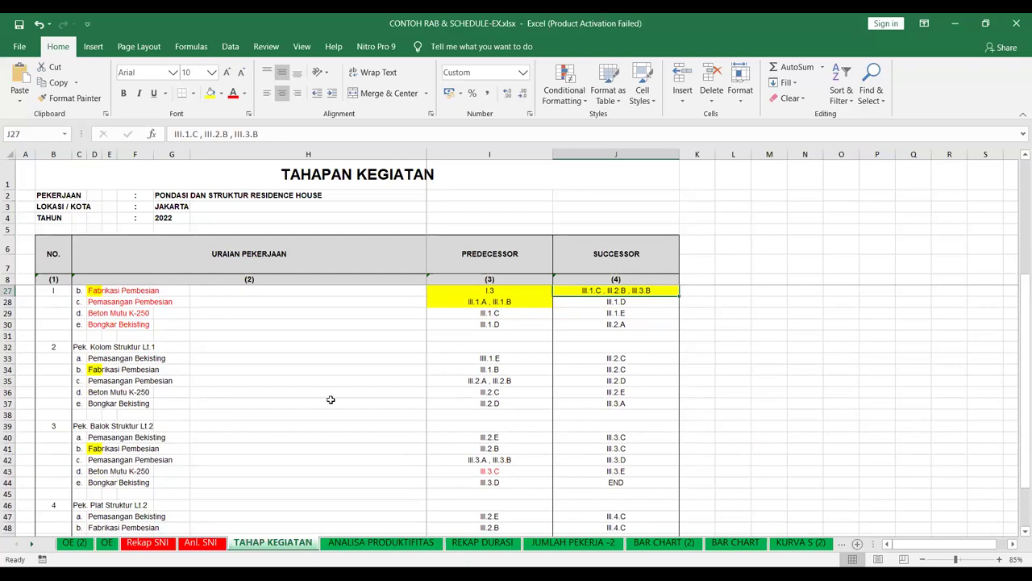
scroll(330, 399, up, 2)
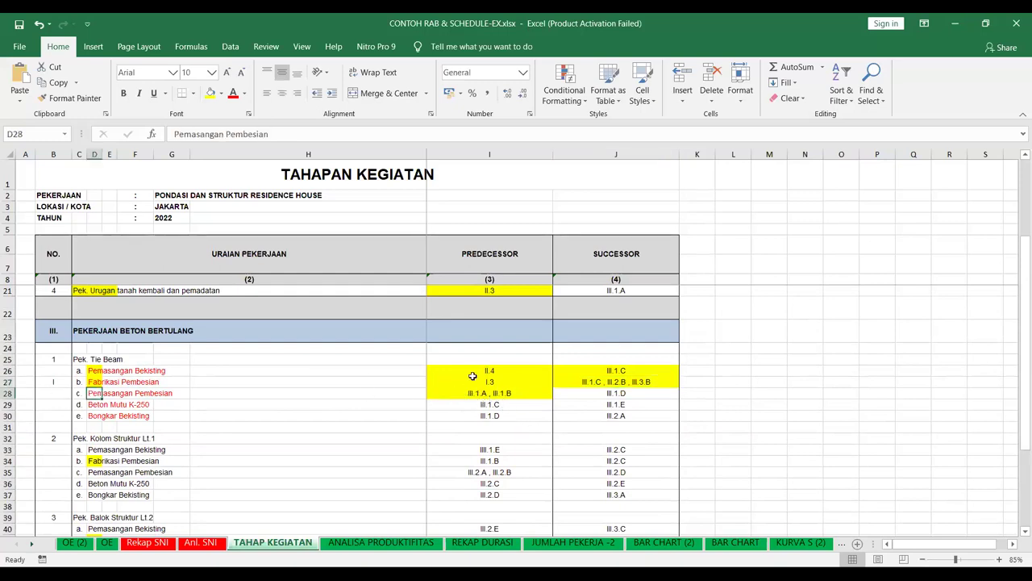
click(589, 394)
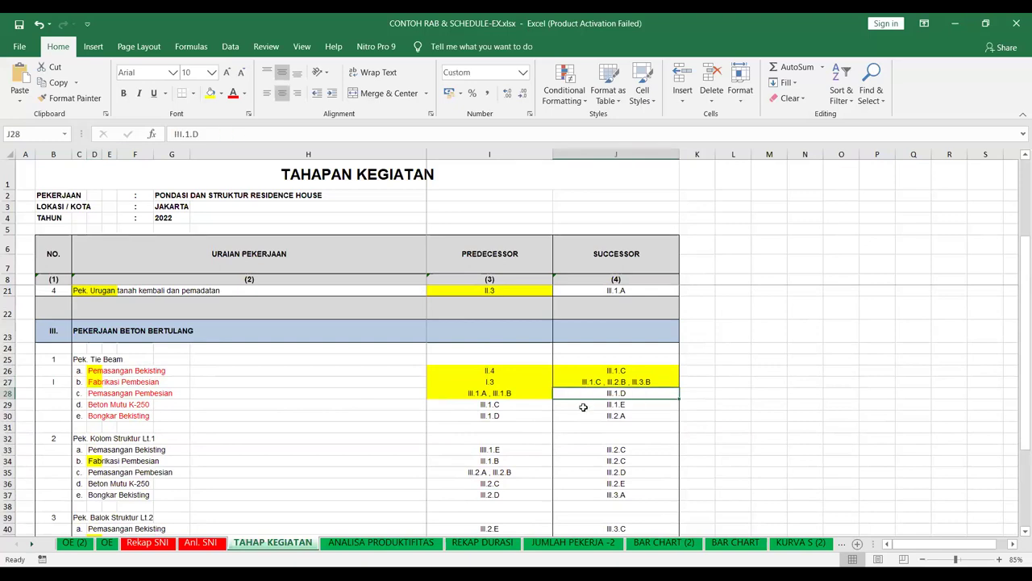
click(209, 93)
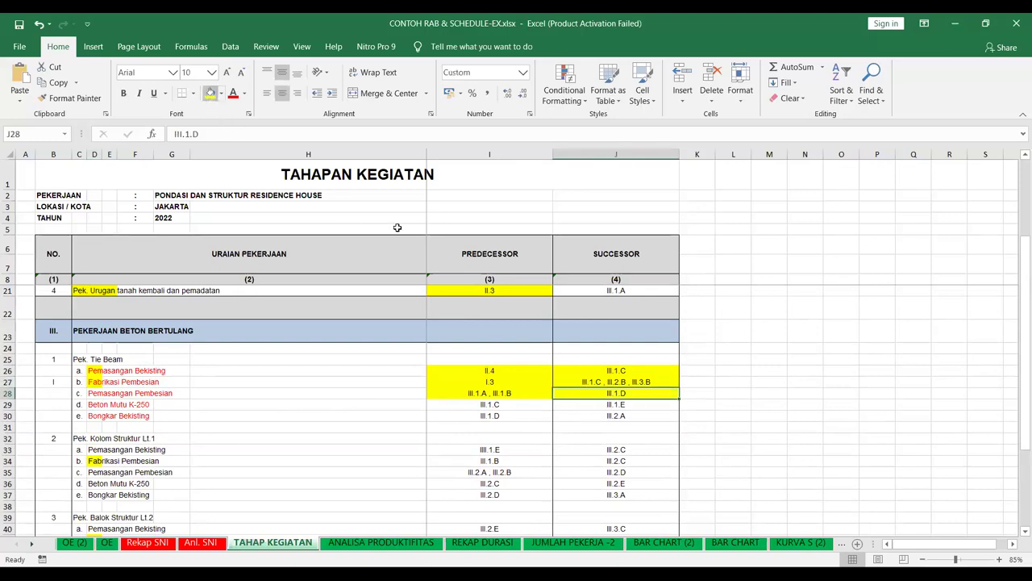
Highlight the tie beam Beton Mutu K-250 predecessor III.1.C in I29 and successor III.1.E in J29 with yellow fill.
click(507, 405)
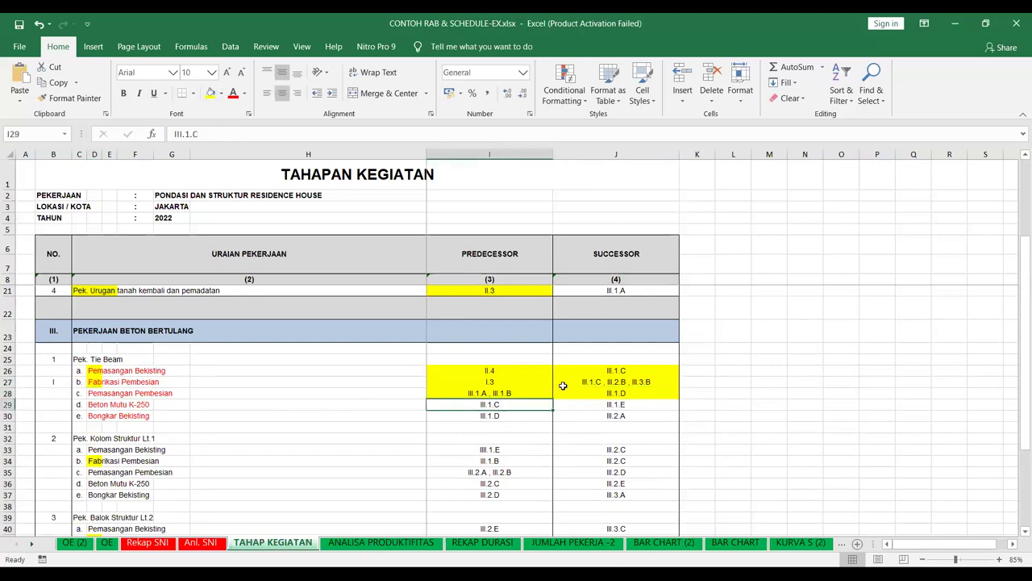
click(125, 370)
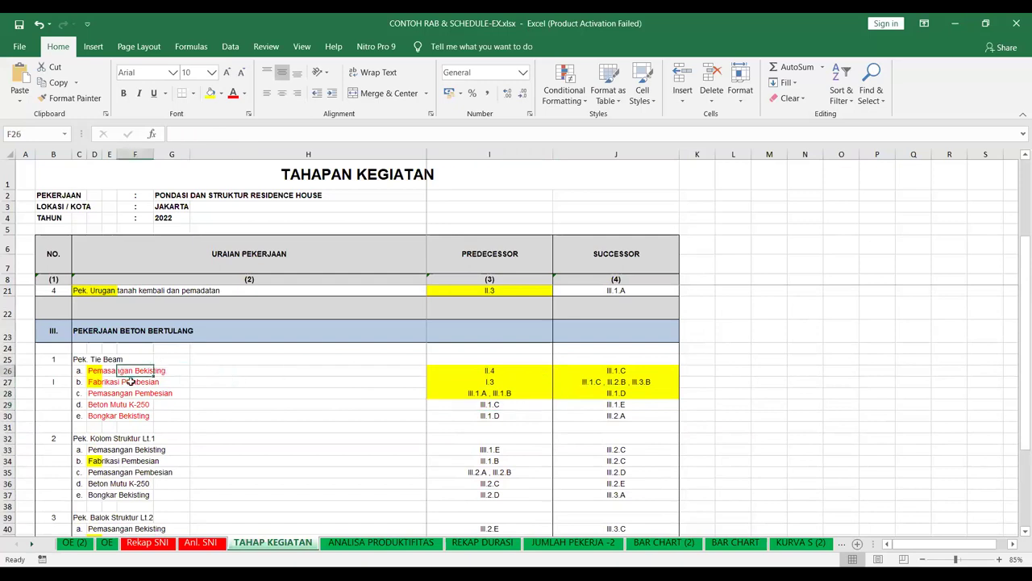
click(95, 405)
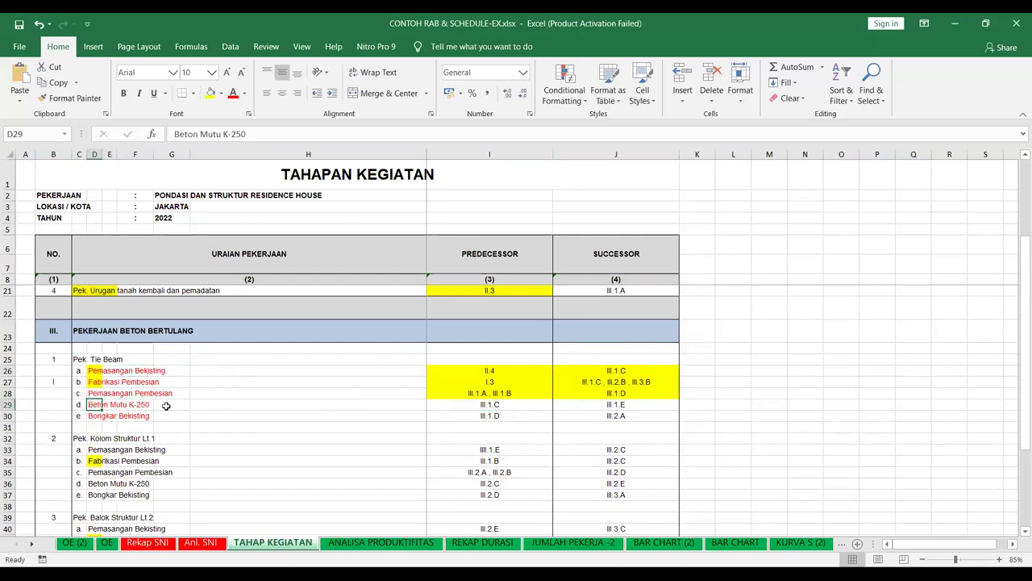
click(452, 407)
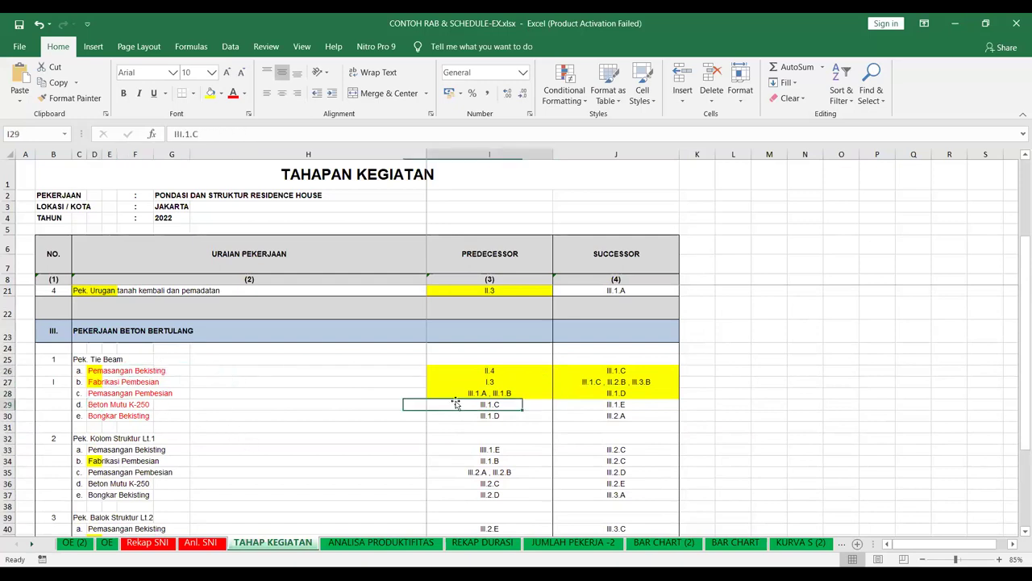
click(210, 93)
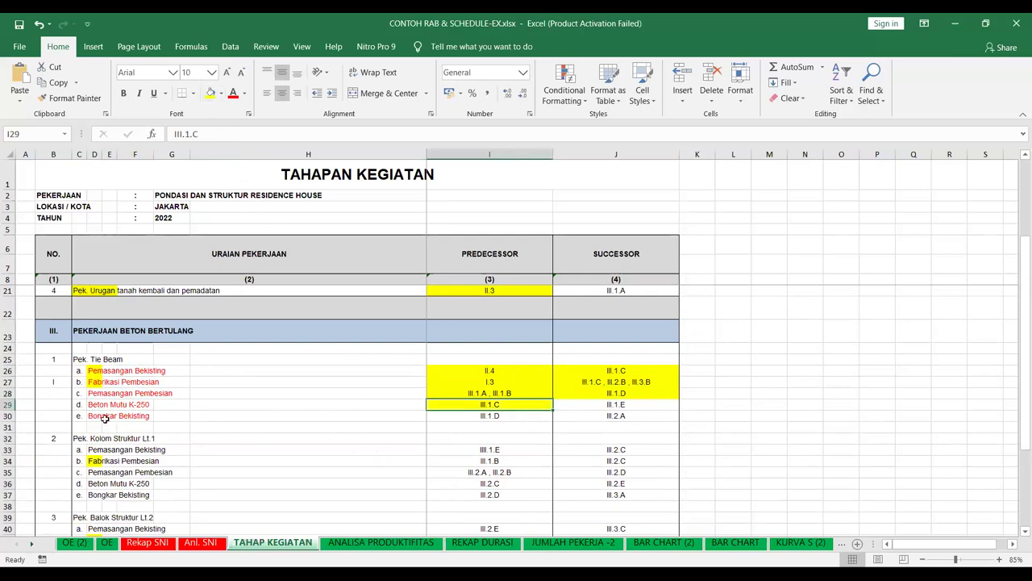
click(619, 410)
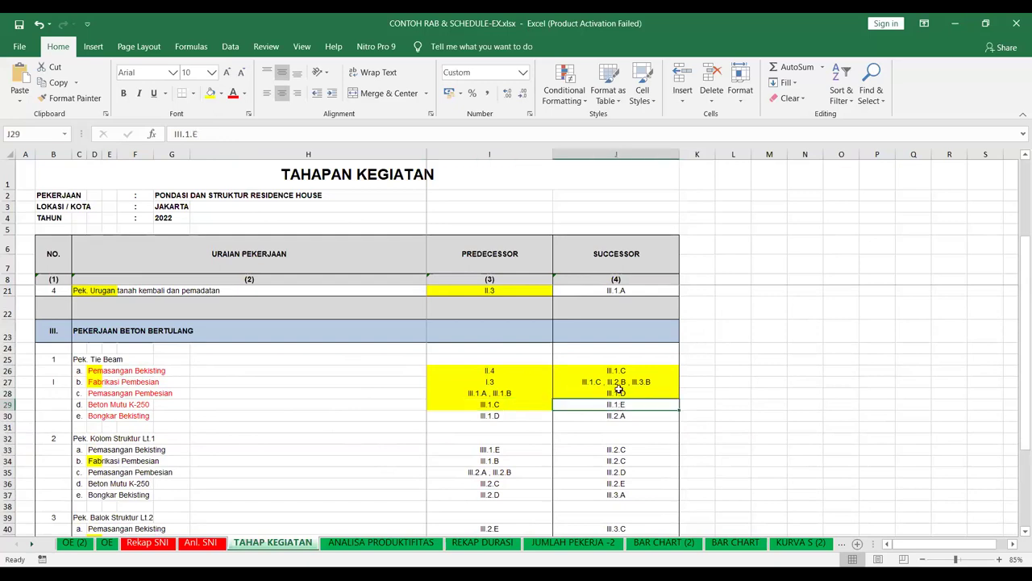
click(210, 93)
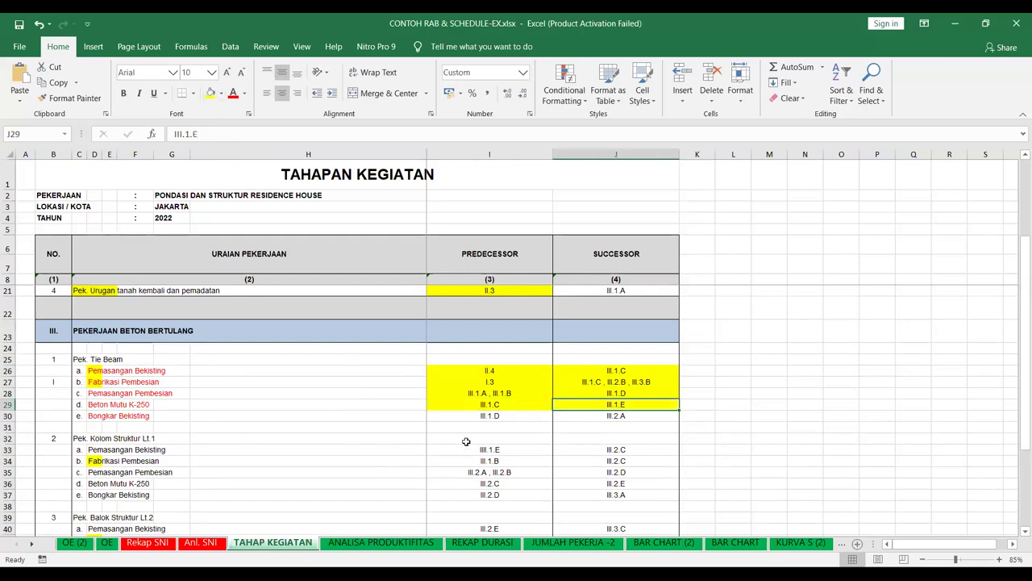
Highlight the tie beam Bongkar Bekisting predecessor III.1.D in I30 and successor III.2.A in J30 with yellow fill.
click(468, 419)
click(210, 93)
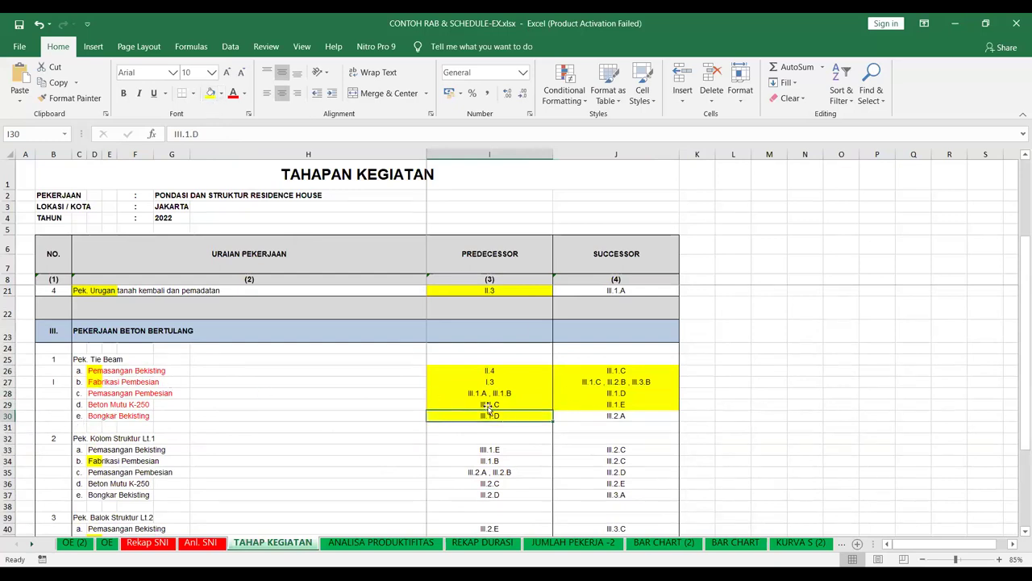
click(590, 416)
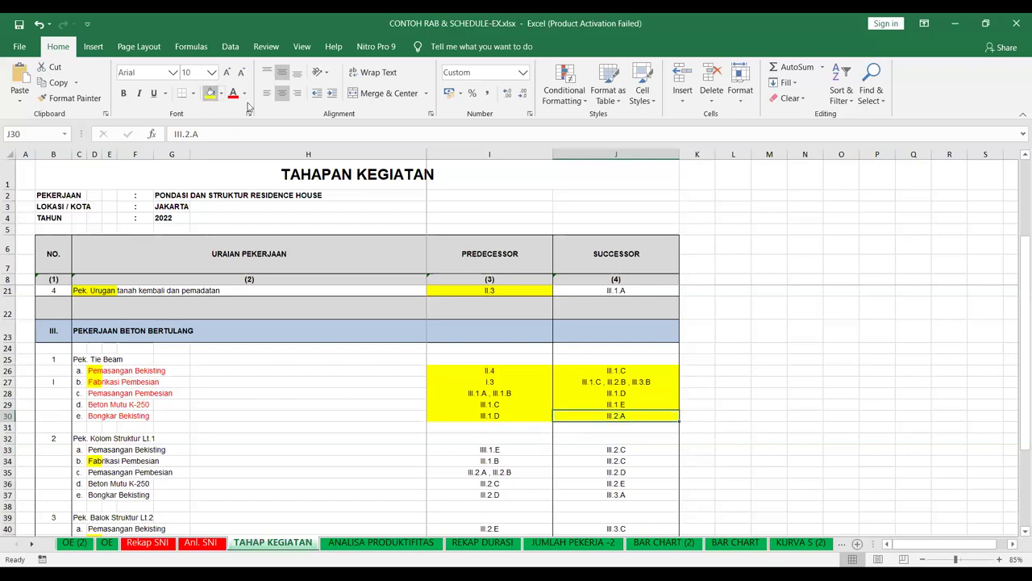
Highlight the column Pemasangan Bekisting links in I33 and J33 with yellow fill and match successor III.2.C to Pemasangan Pembesian in D35.
scroll(521, 355, down, 1)
click(501, 392)
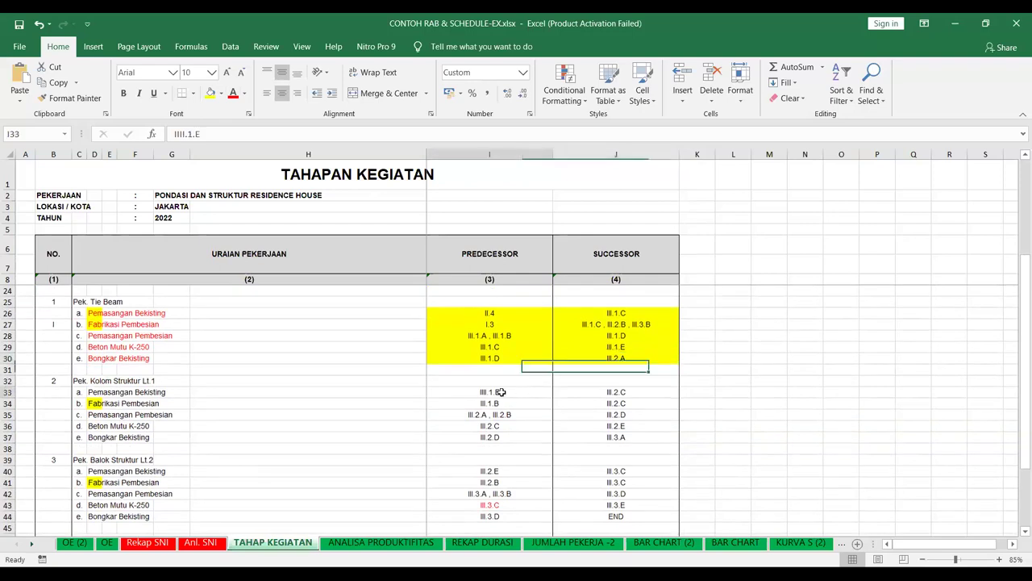
click(210, 93)
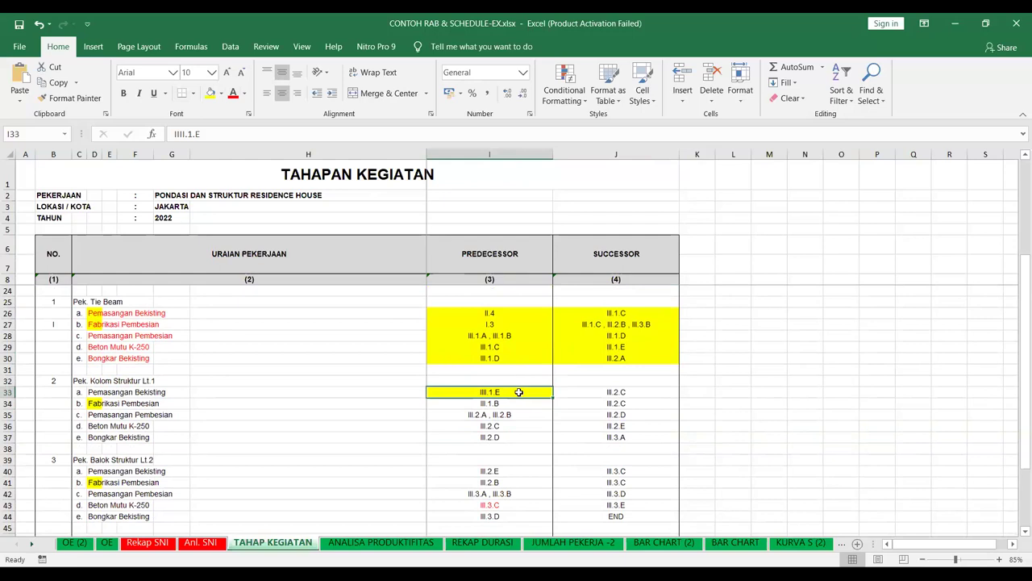
click(604, 356)
click(506, 393)
click(610, 395)
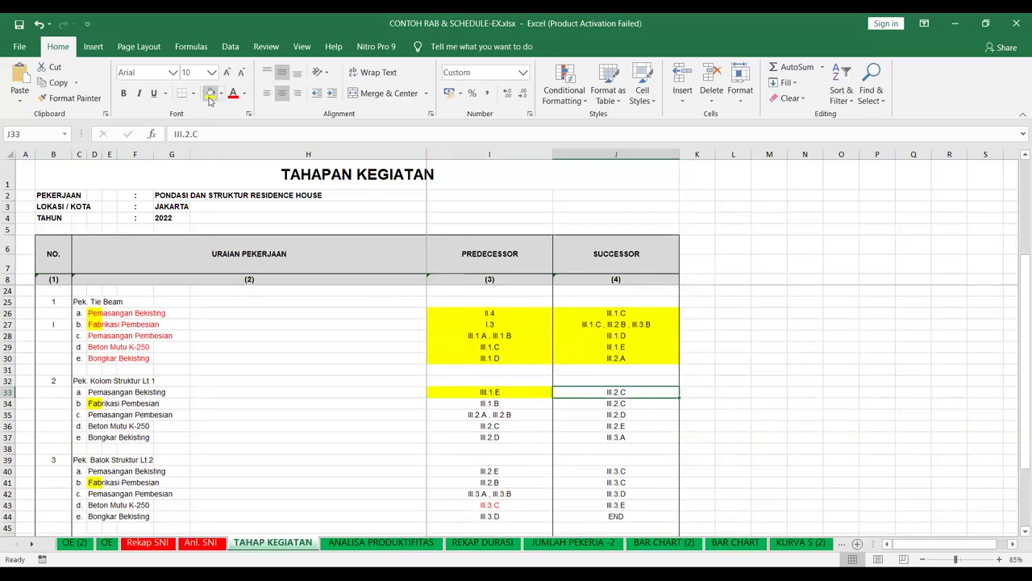
click(109, 415)
click(95, 415)
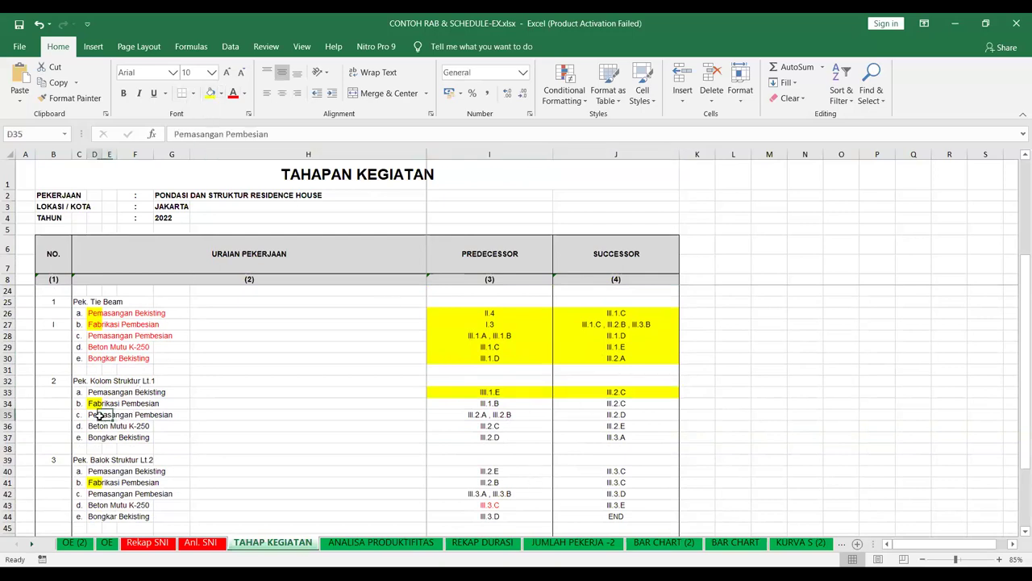
Highlight the column Fabrikasi Pembesian predecessor III.1.B in I34 and successor III.2.C in J34 with yellow fill.
click(474, 404)
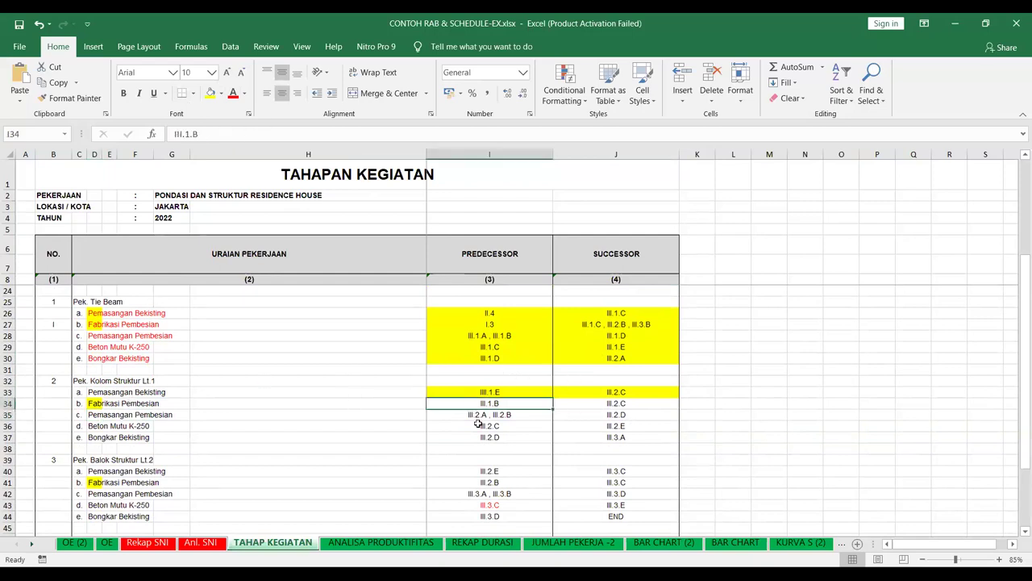
click(210, 92)
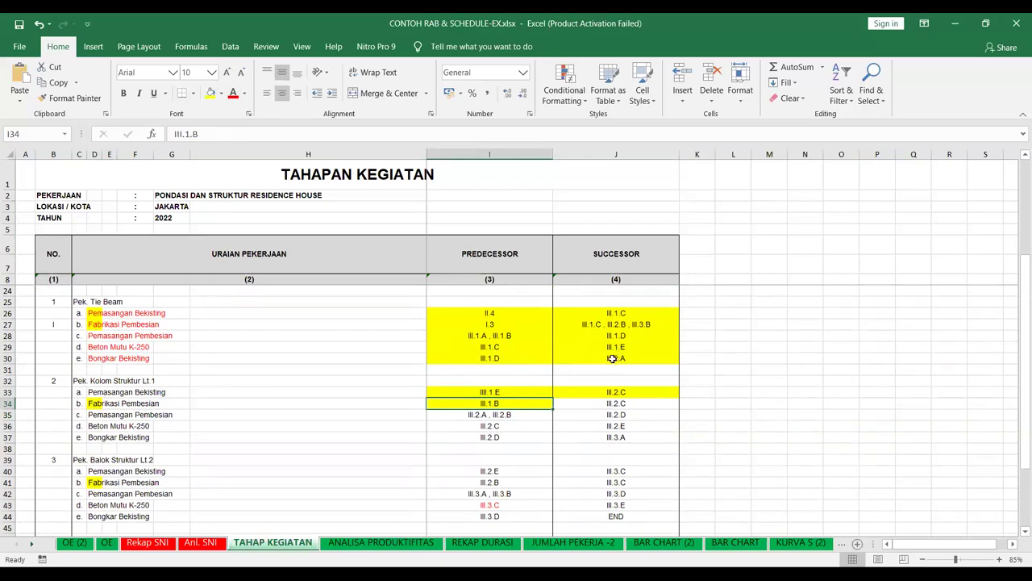
click(616, 403)
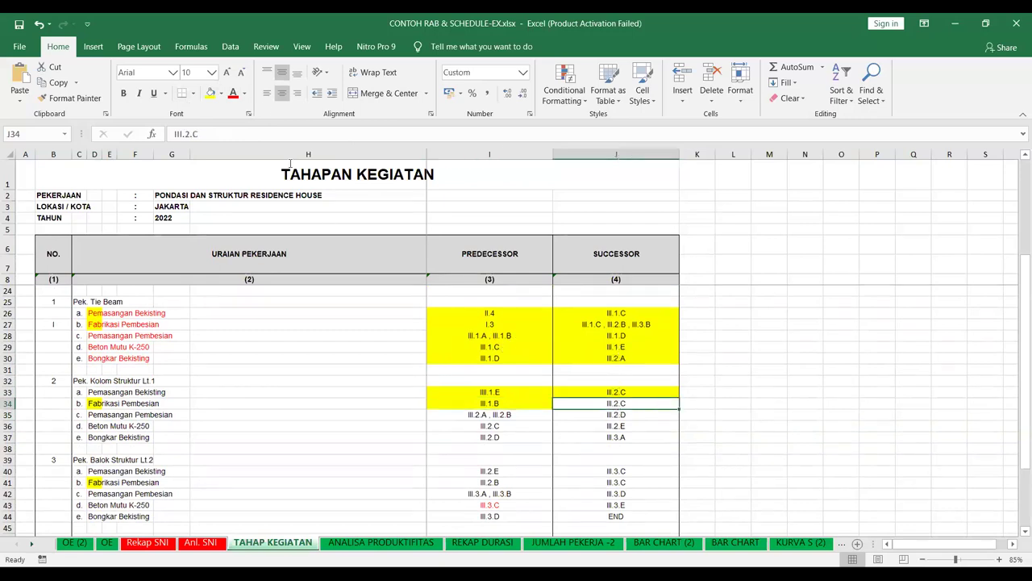
click(212, 94)
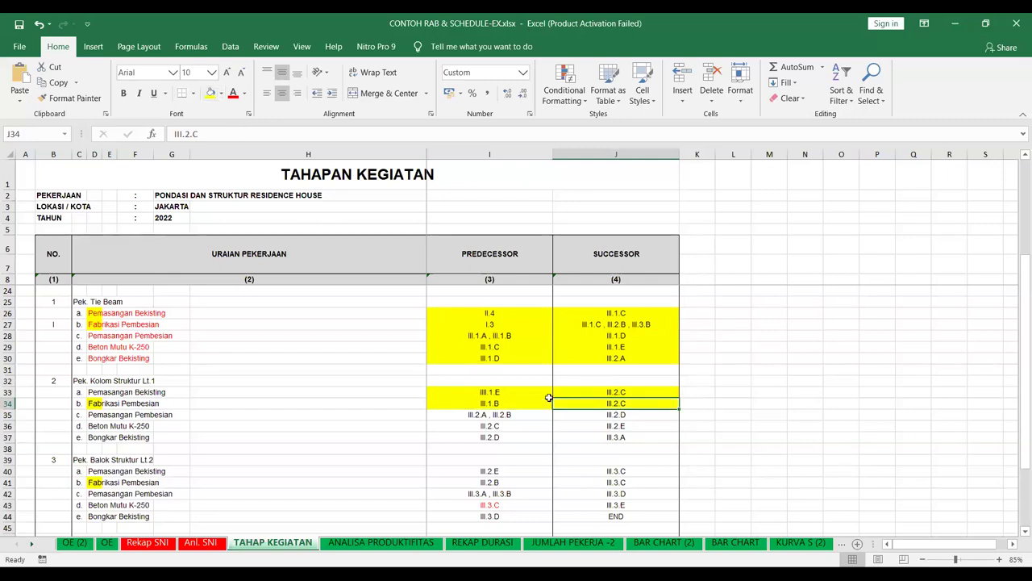
Highlight the column Pemasangan Pembesian predecessors III.2.A , III.2.B in I35 and successor III.2.D in J35 with yellow fill.
click(489, 415)
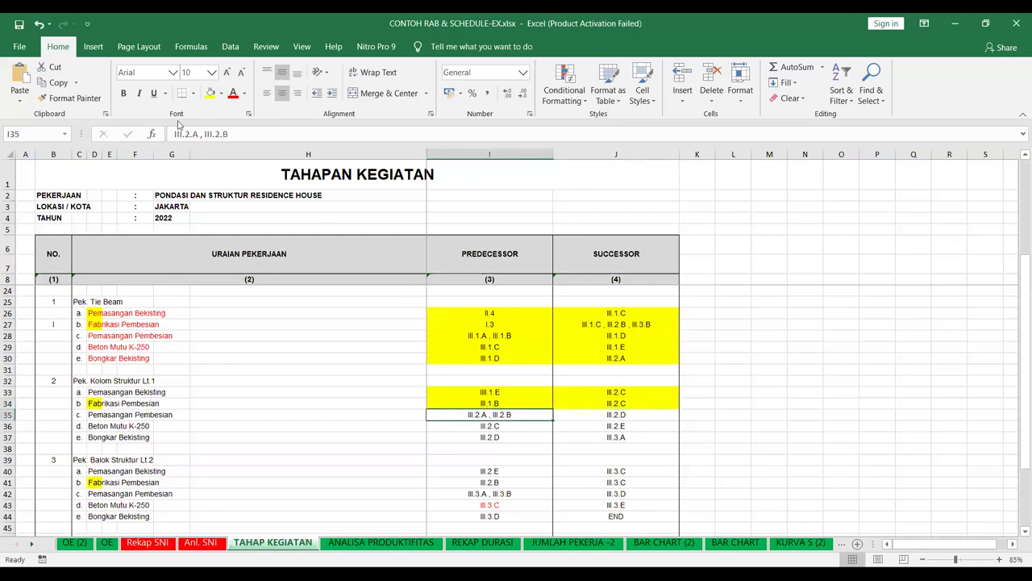
click(211, 93)
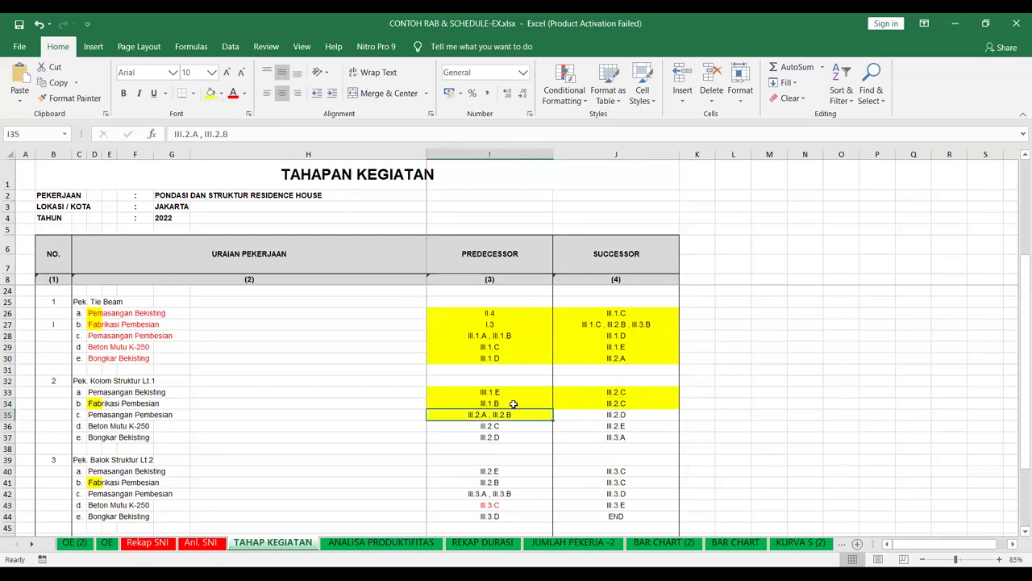
click(593, 415)
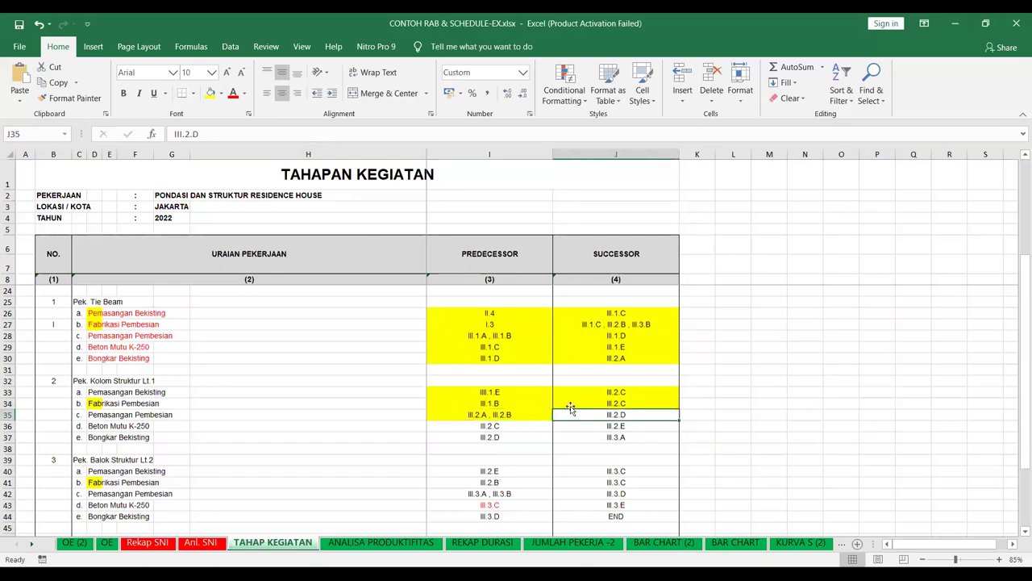
click(221, 94)
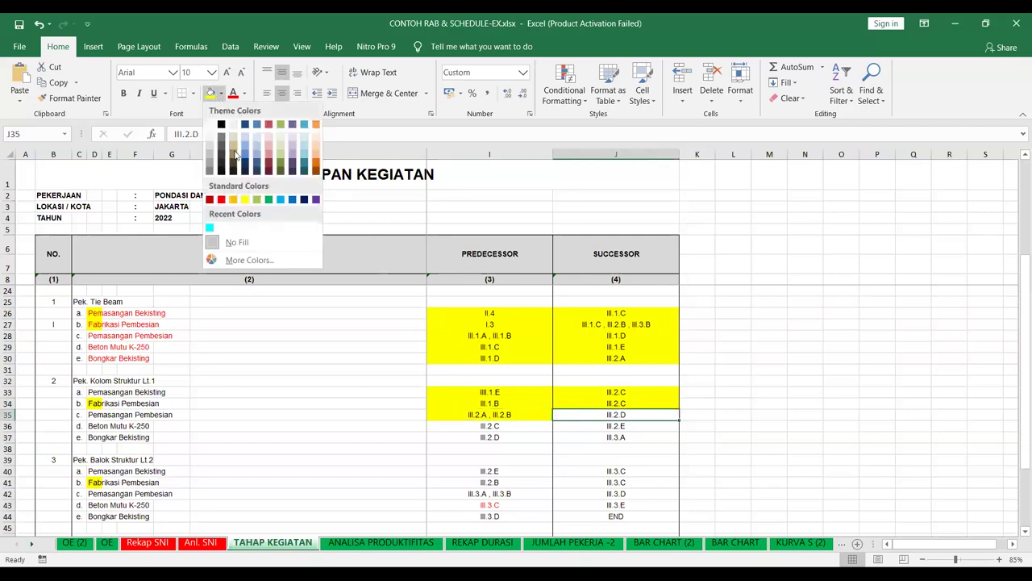
click(208, 94)
Highlight the column Beton Mutu K-250 predecessor III.2.C in I36 and successor III.2.E in J36 with yellow fill.
click(455, 426)
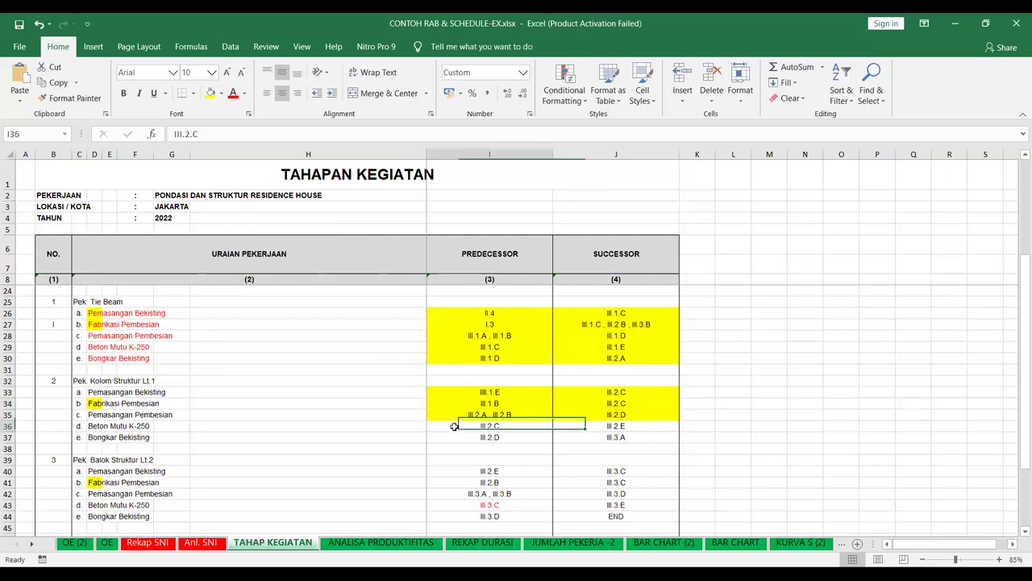
click(652, 424)
click(204, 95)
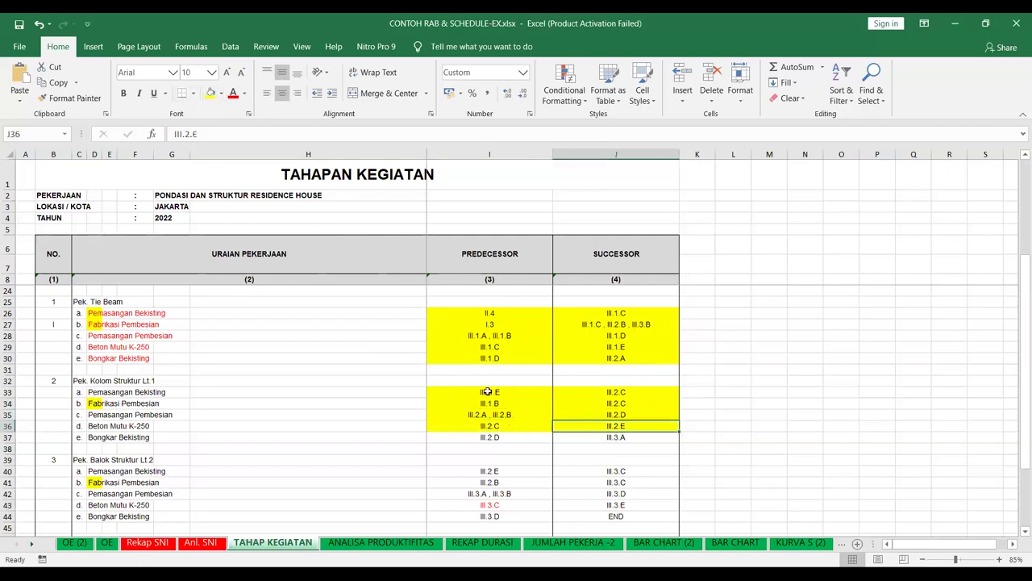
Highlight the column Bongkar Bekisting links III.2.D in I37 and III.3.A in J37, plus the matching beam predecessor III.2.E in I40, with yellow fill.
click(488, 438)
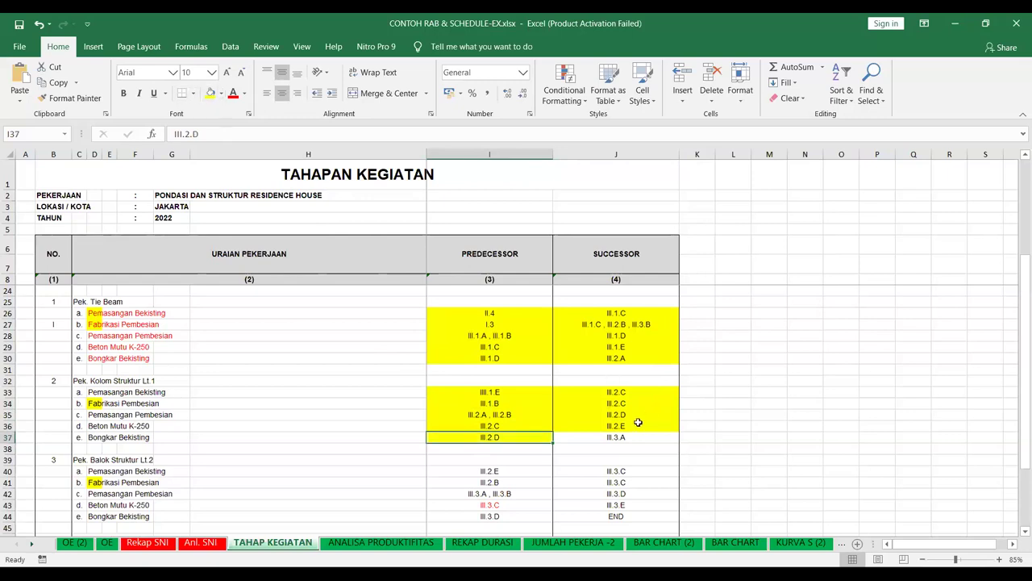
scroll(621, 415, down, 2)
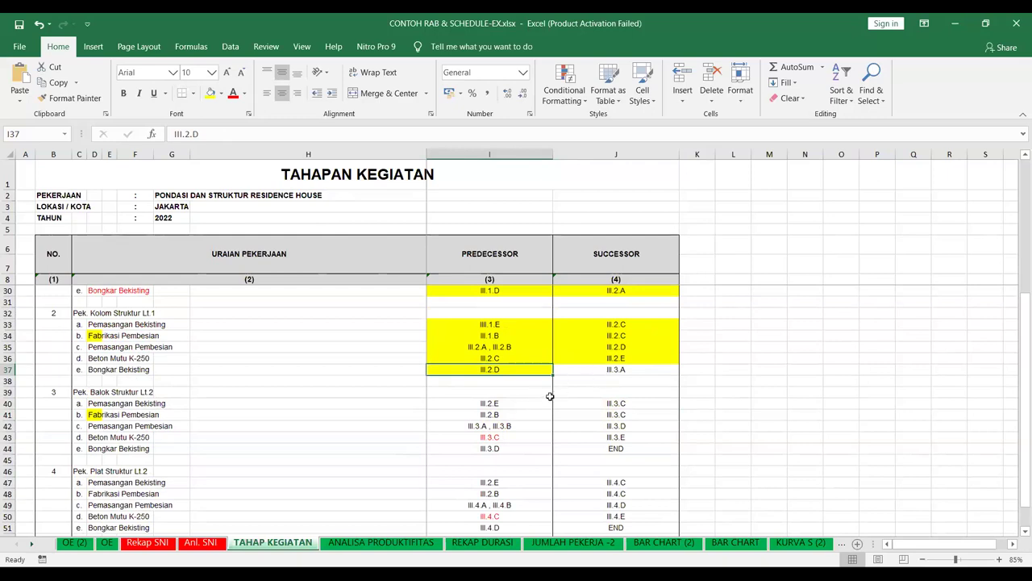
scroll(605, 381, up, 2)
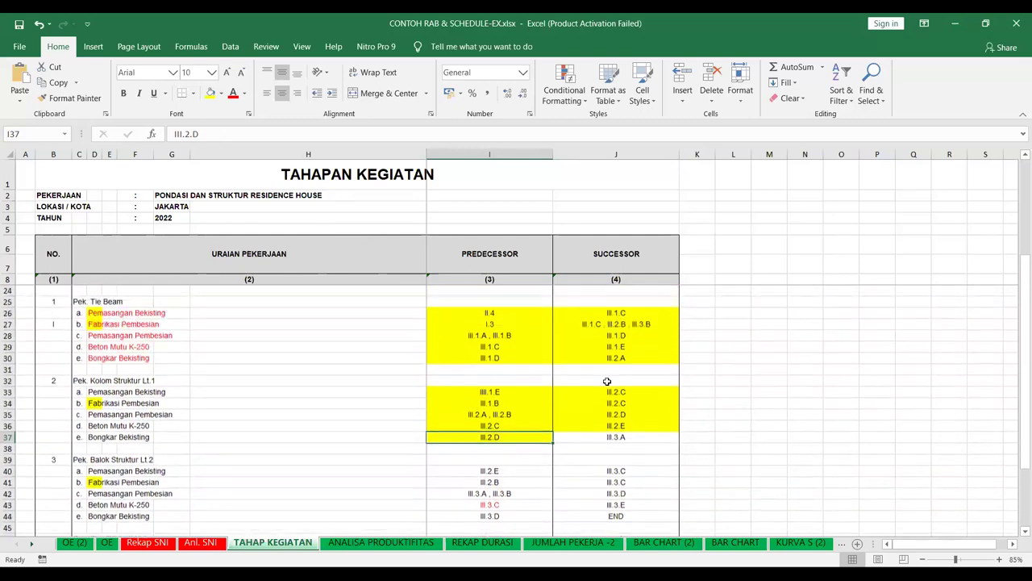
click(618, 440)
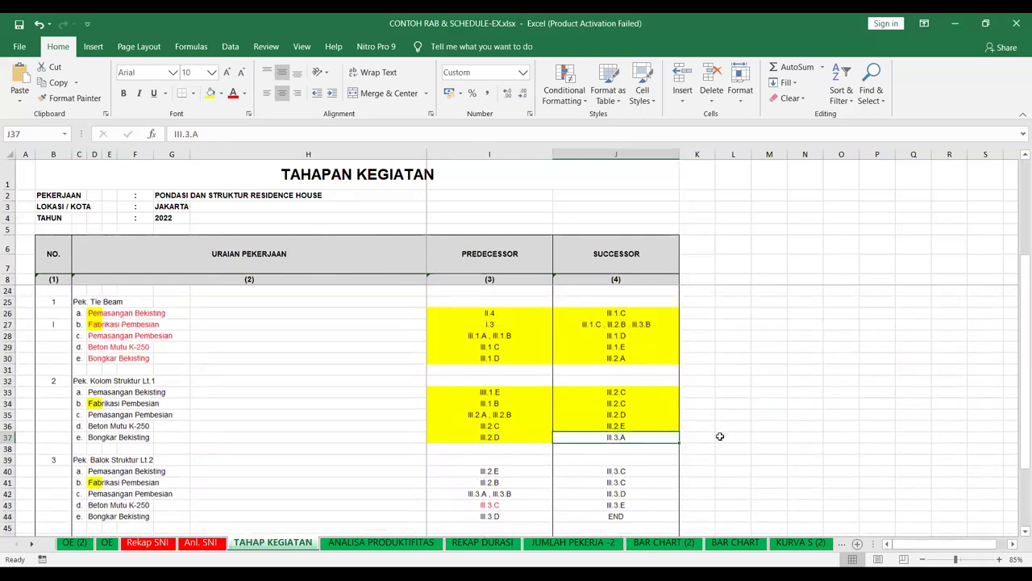
key(F2)
key(Escape)
scroll(688, 367, down, 3)
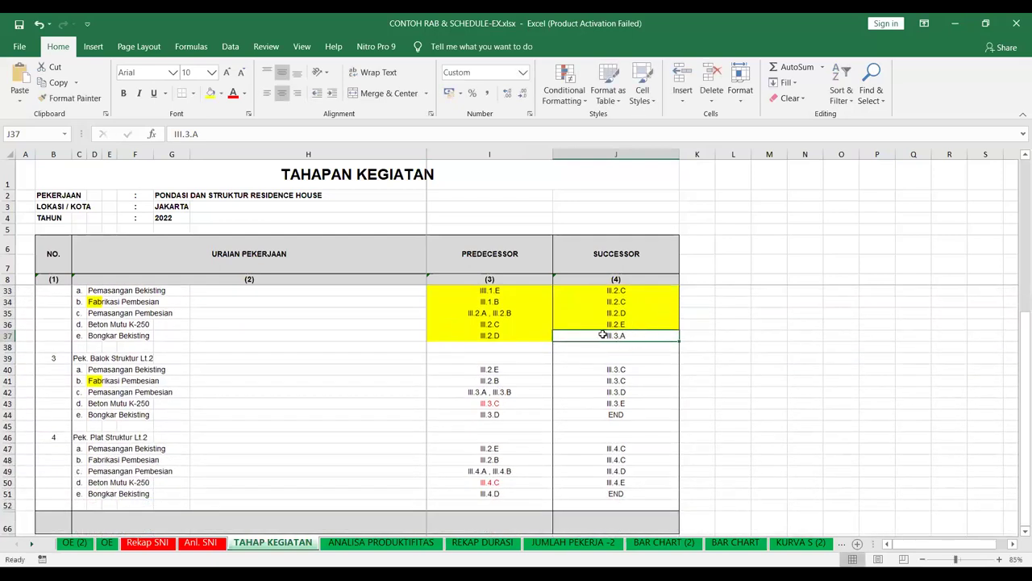
click(520, 369)
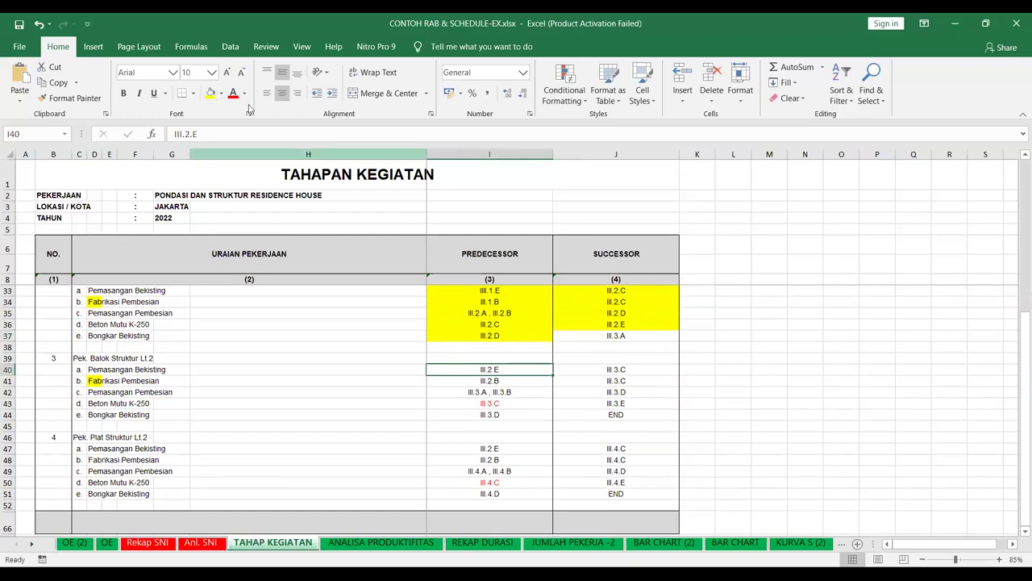
click(211, 93)
click(601, 337)
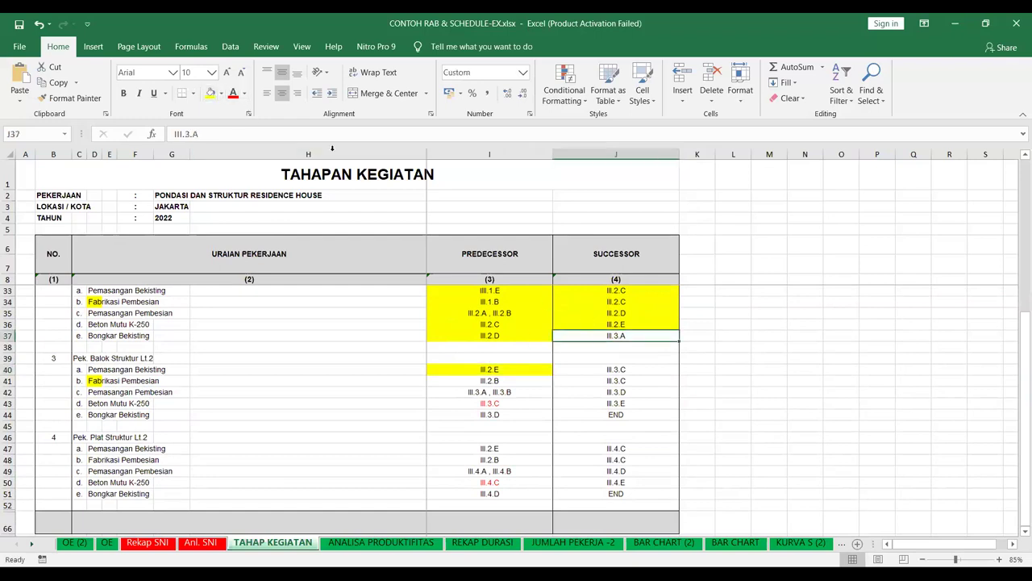
click(211, 93)
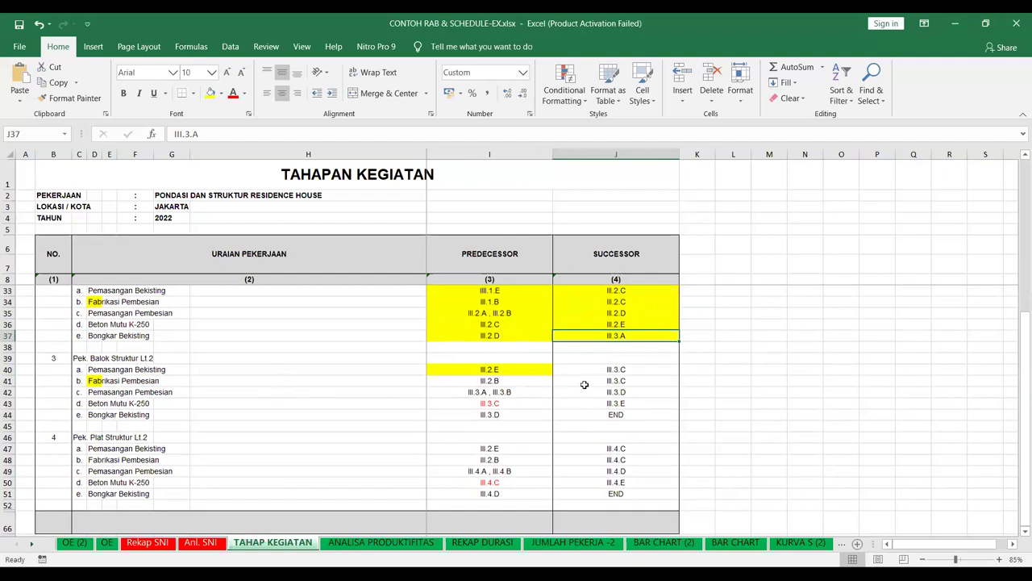
Highlight the beam Pemasangan Bekisting successor III.3.C in J40 and its matching Pemasangan Pembesian item in D42 with yellow fill.
click(521, 376)
click(516, 369)
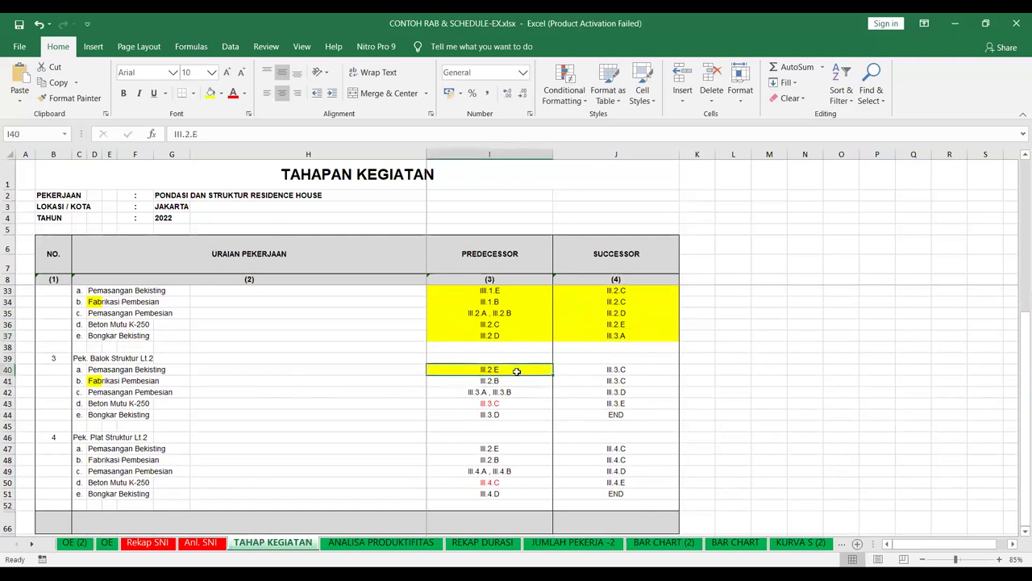
click(667, 369)
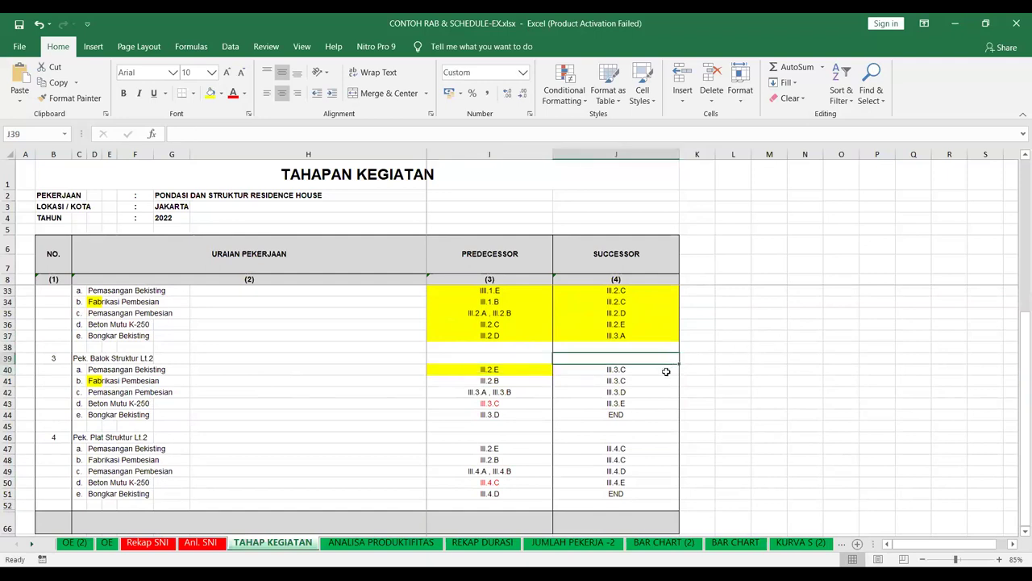
click(210, 93)
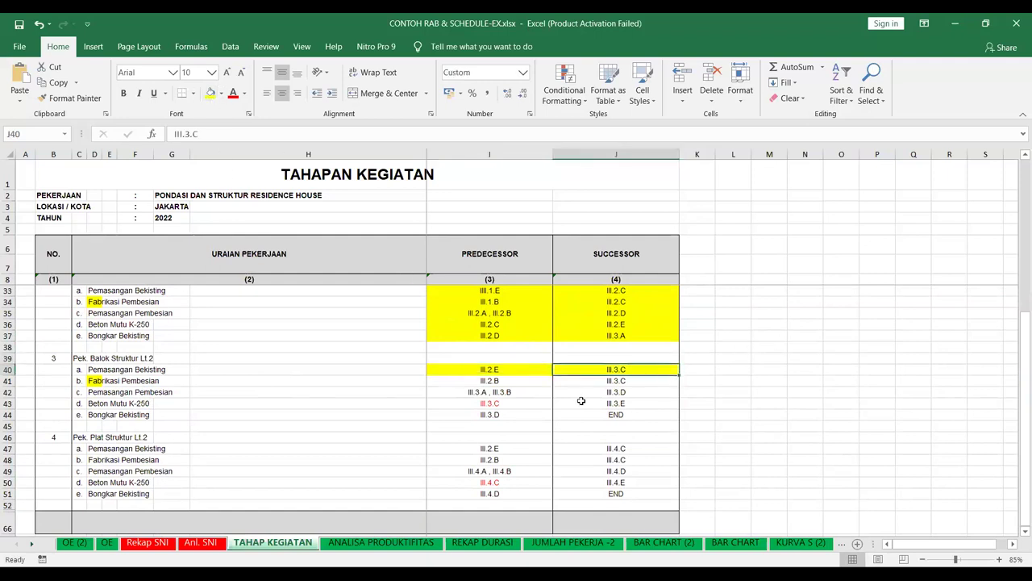
click(101, 394)
click(210, 93)
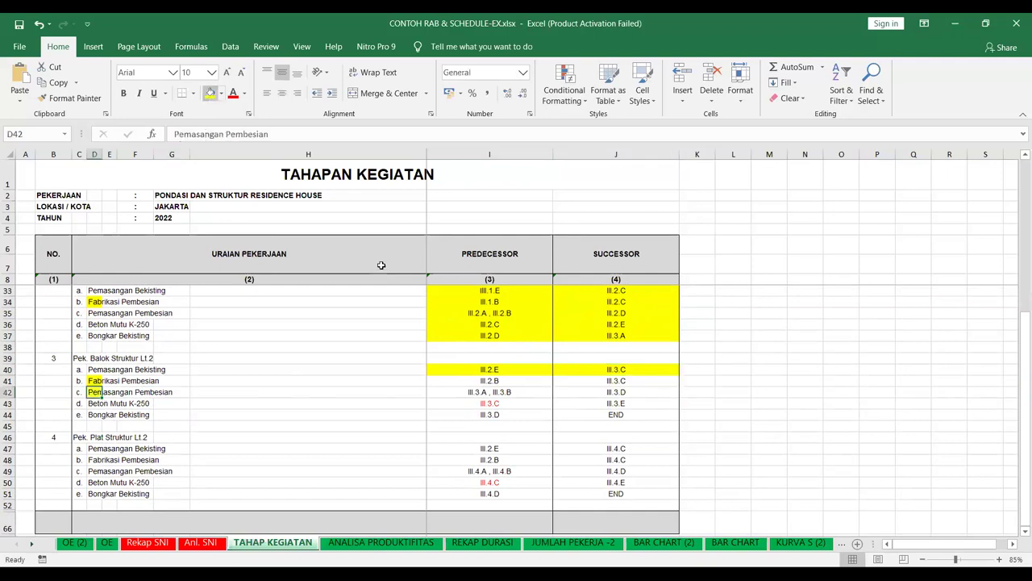
Highlight the beam Fabrikasi Pembesian predecessor III.2.B in I41 and successor III.3.C in J41 with yellow fill.
click(491, 381)
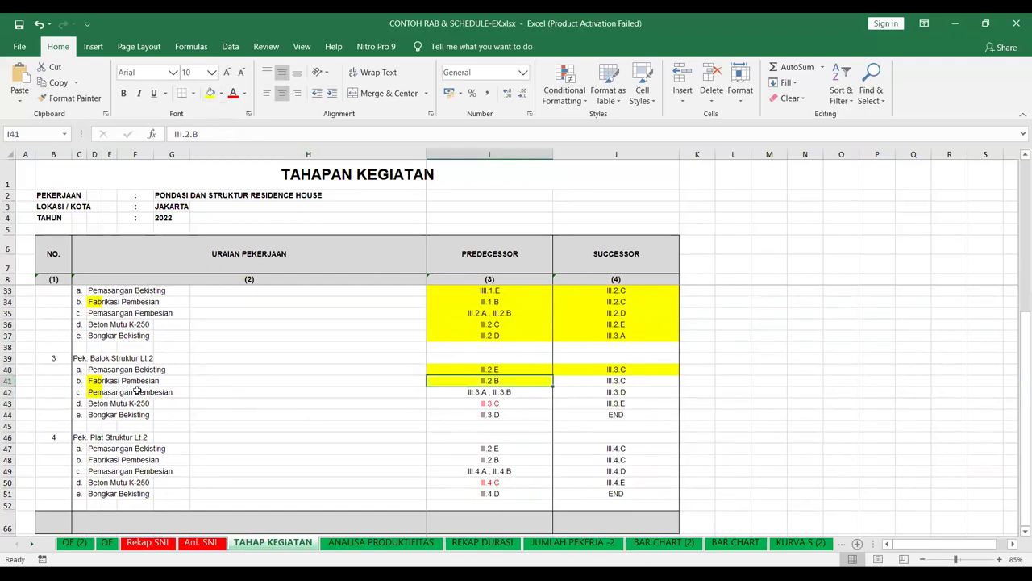
scroll(196, 323, up, 3)
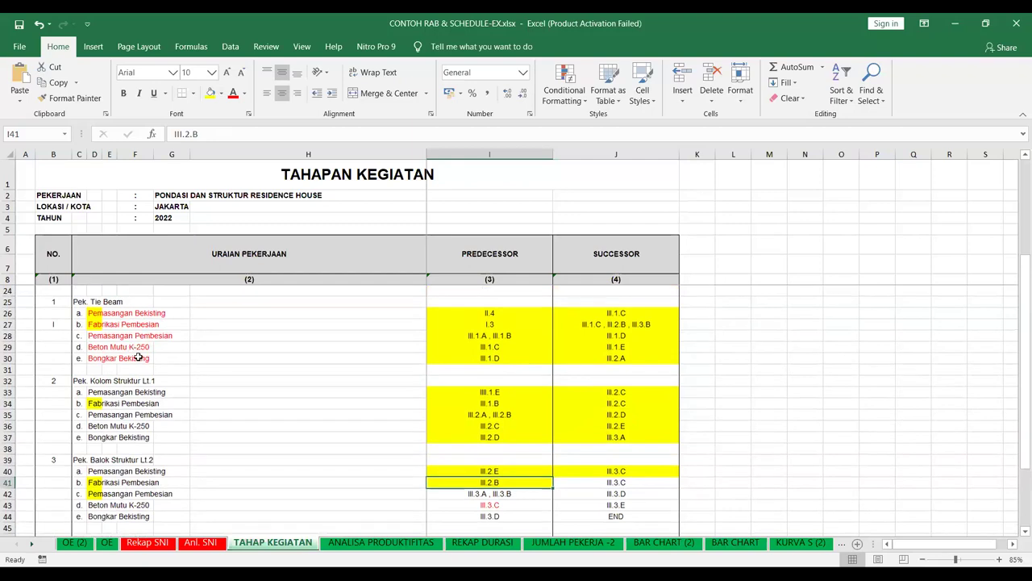
scroll(144, 357, down, 1)
scroll(149, 356, up, 1)
scroll(173, 396, down, 1)
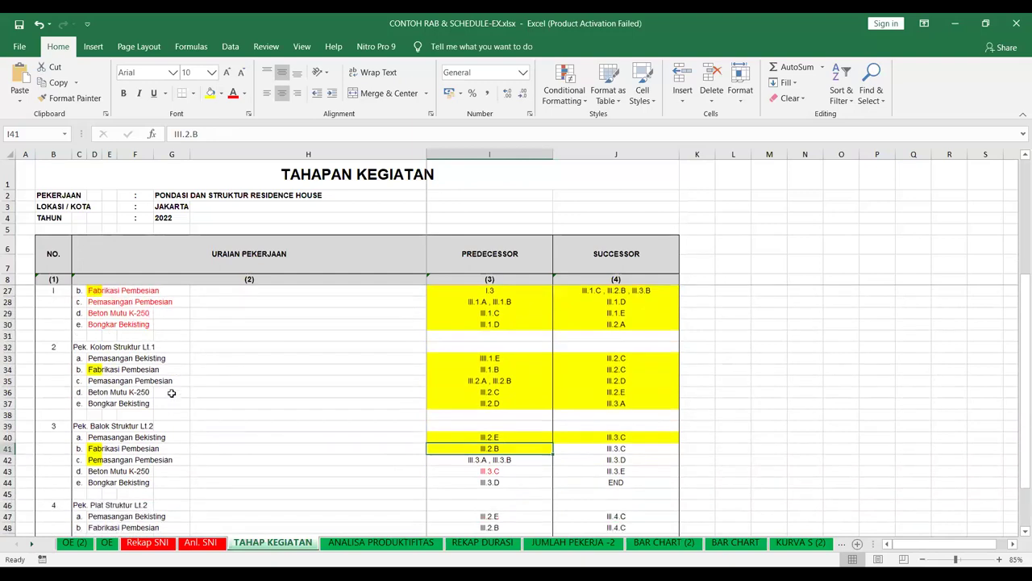
scroll(142, 383, down, 1)
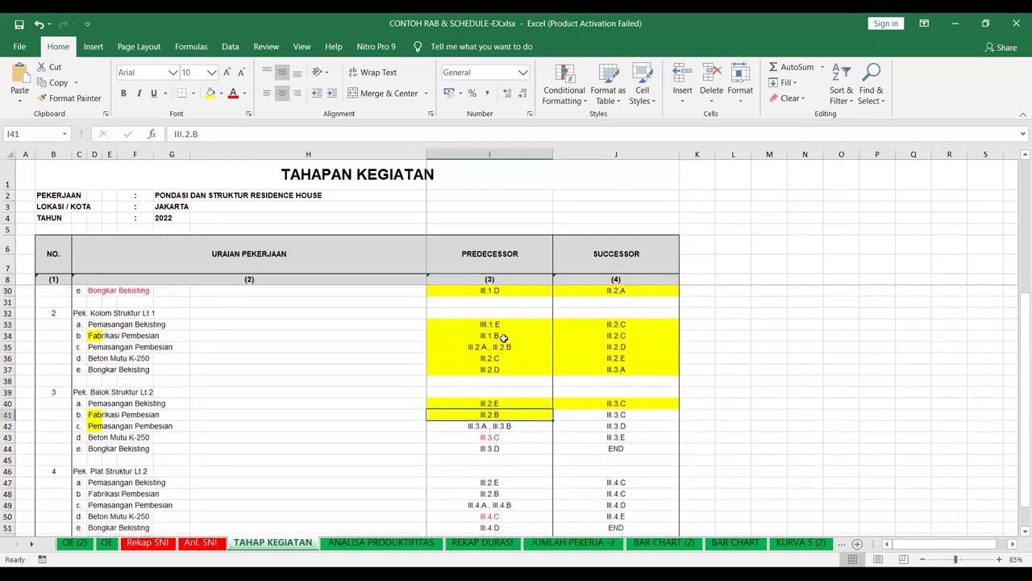
click(634, 416)
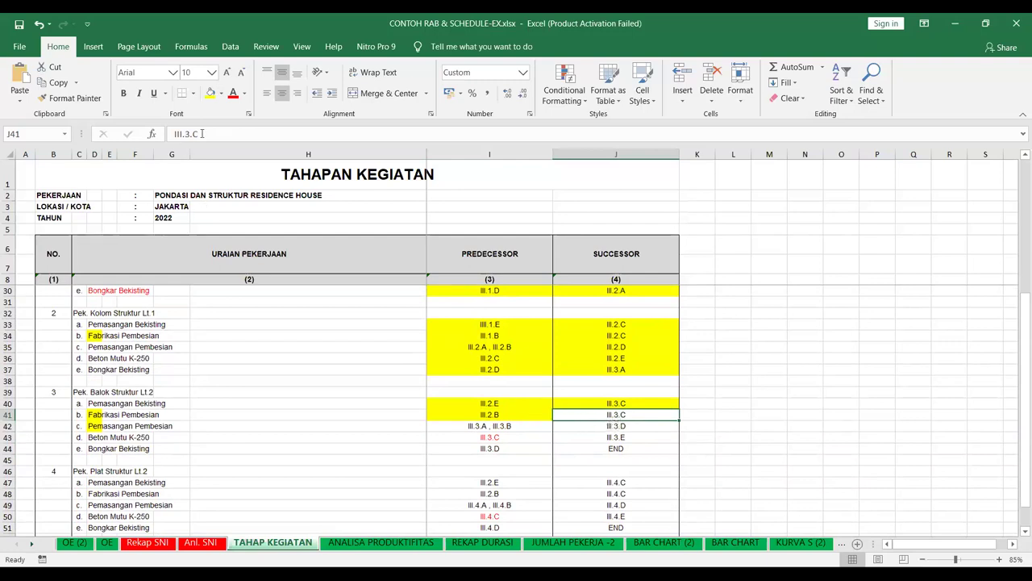
click(210, 92)
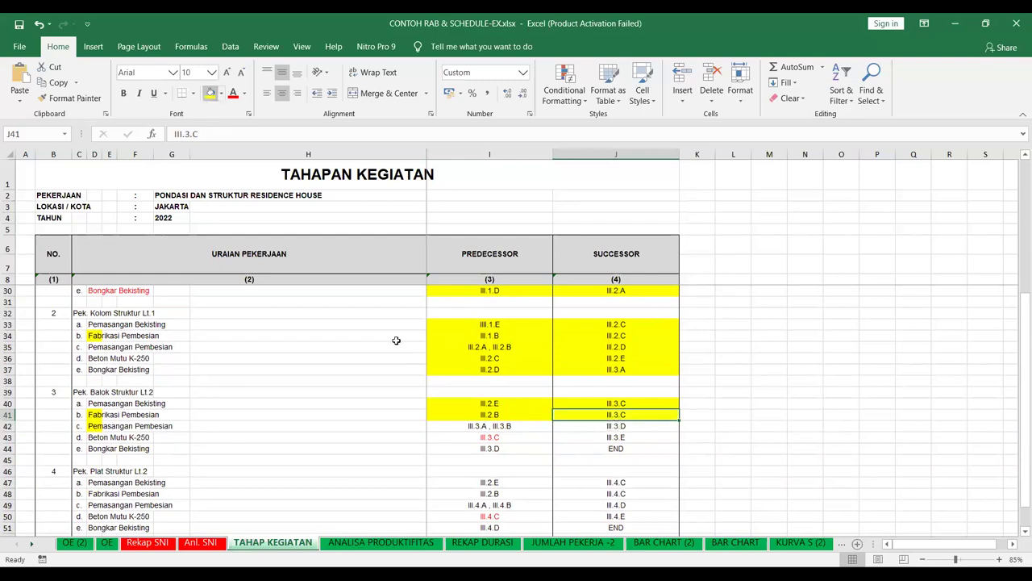
Highlight the beam Pemasangan Pembesian predecessors III.3.A , III.3.B in I42 and successor III.3.D in J42 with yellow fill.
click(492, 427)
click(209, 93)
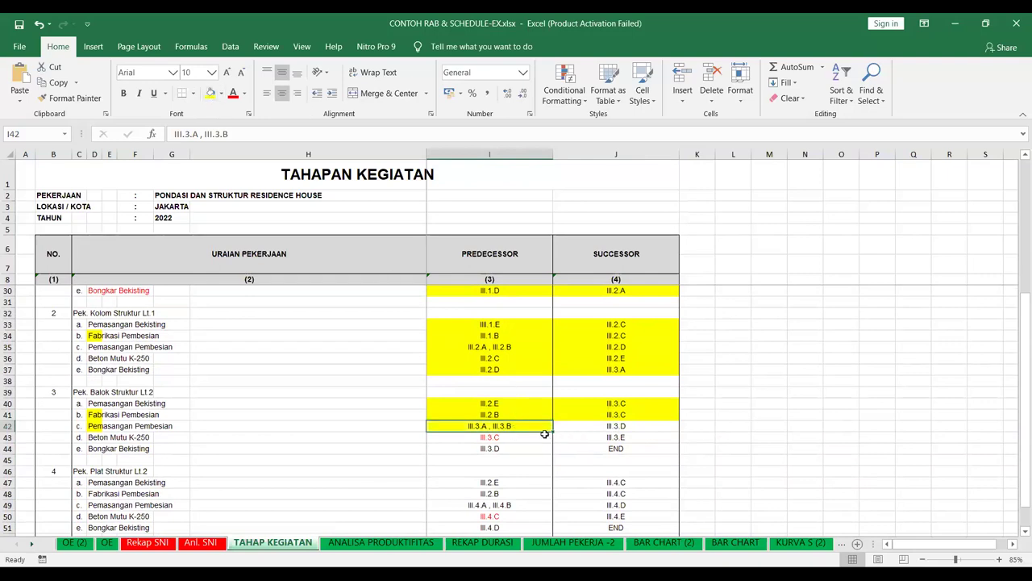
click(574, 427)
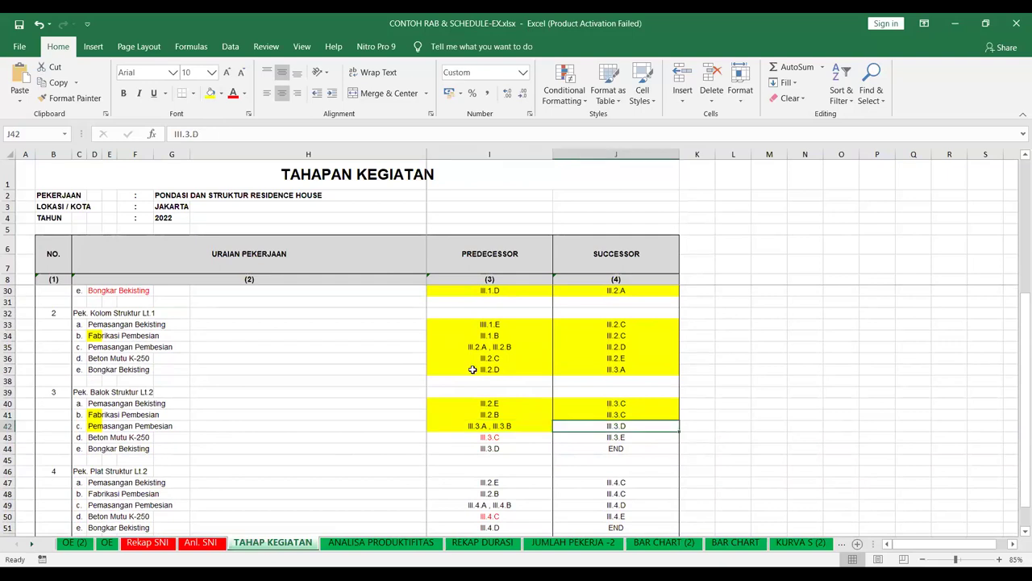
Highlight the beam Beton Mutu K-250 predecessor III.3.C in I43 and successor III.3.E in J43 with yellow fill.
click(483, 438)
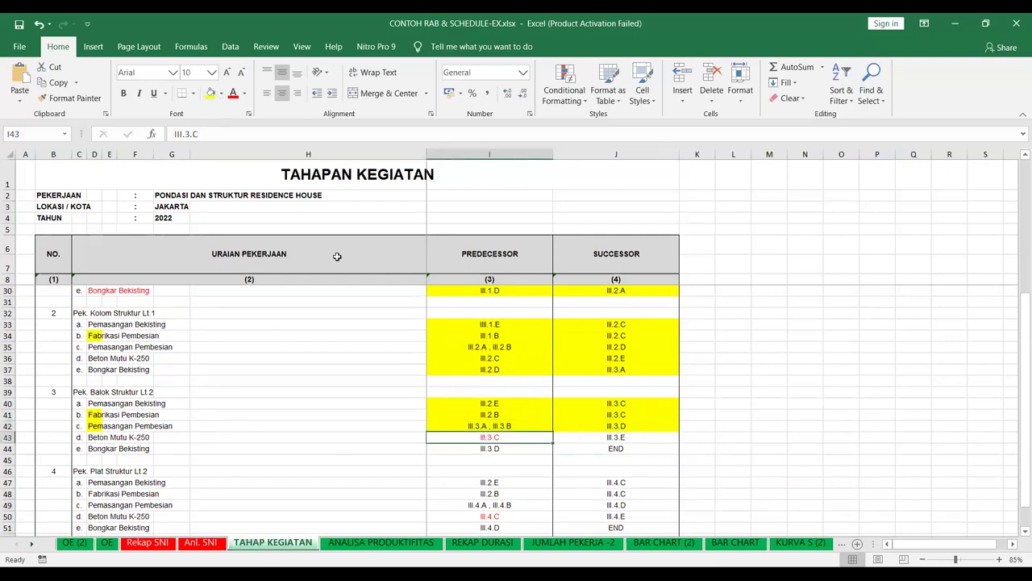
click(209, 94)
scroll(562, 396, down, 2)
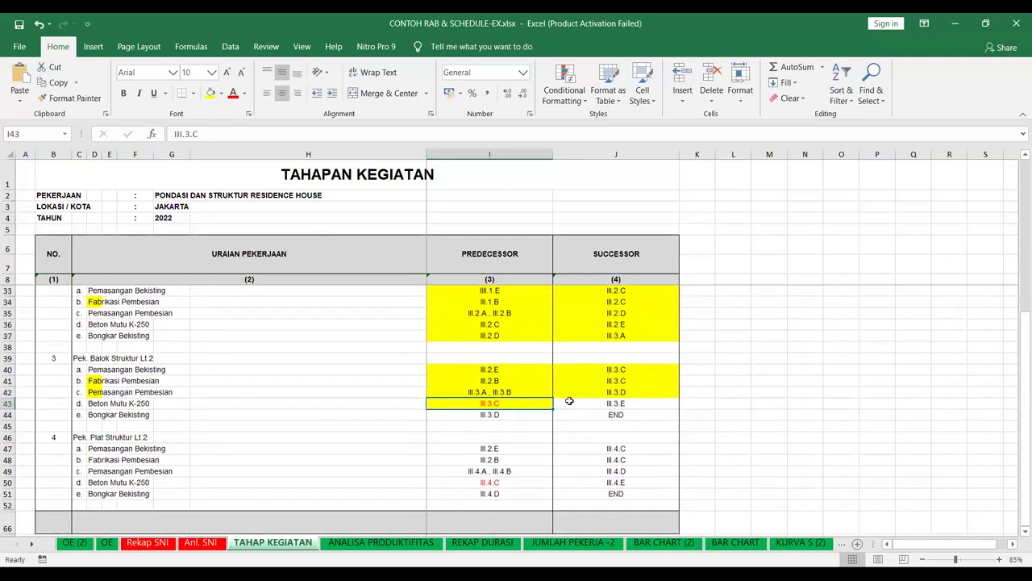
click(609, 373)
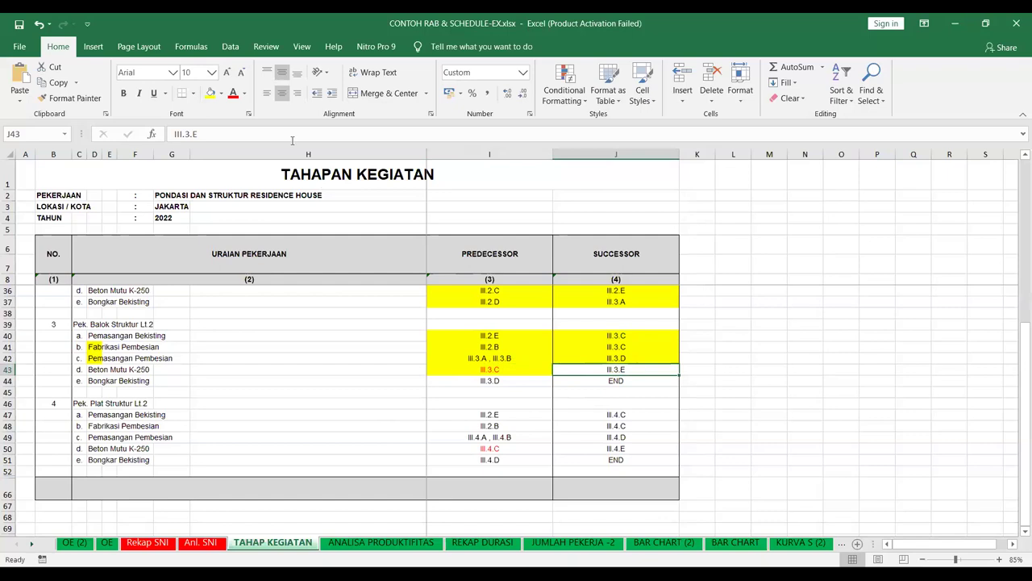
click(209, 94)
Highlight the beam Bongkar Bekisting predecessor III.3.D in I44 and the slab Pemasangan Bekisting predecessor III.2.E in I47 with yellow fill.
click(537, 381)
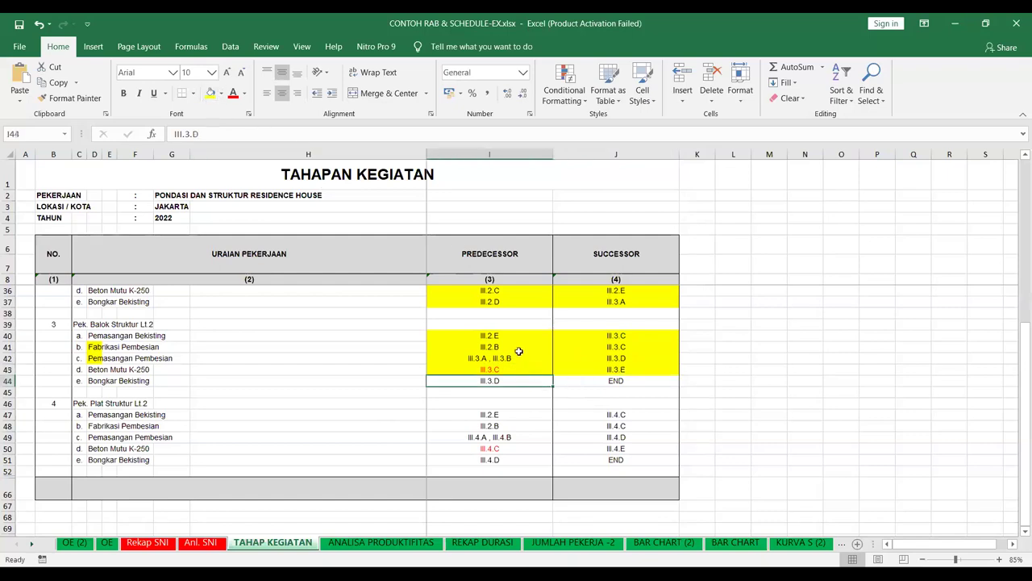
click(211, 94)
click(504, 425)
click(511, 413)
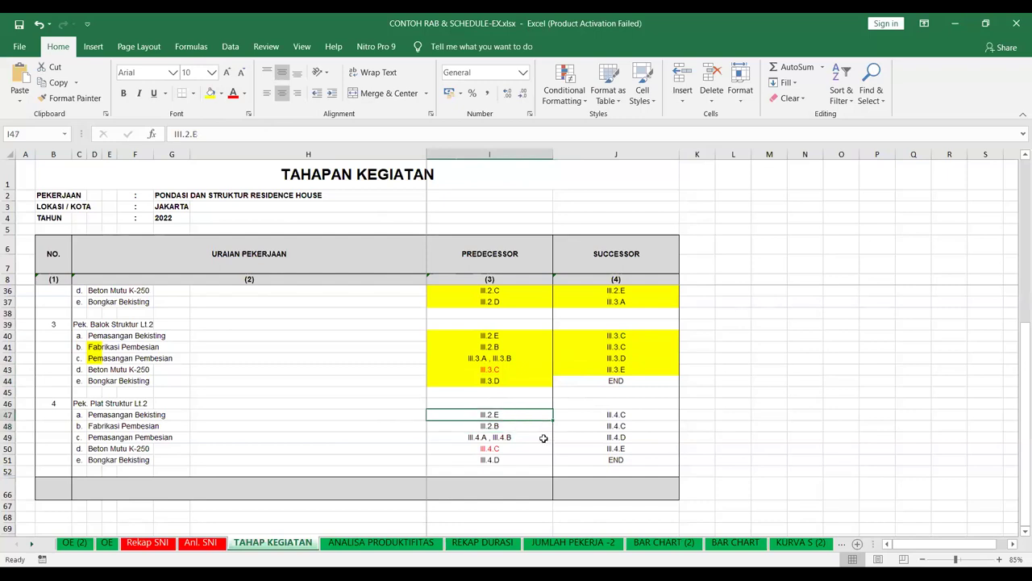
click(211, 94)
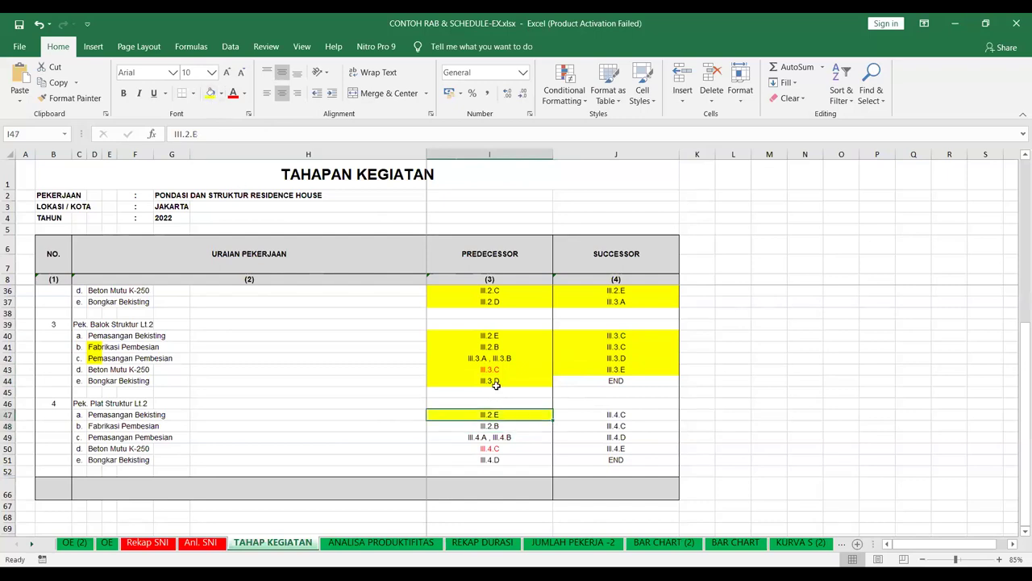
Set the font colour of the matching III.2.E predecessors in I40 and I47 to green.
scroll(511, 360, up, 2)
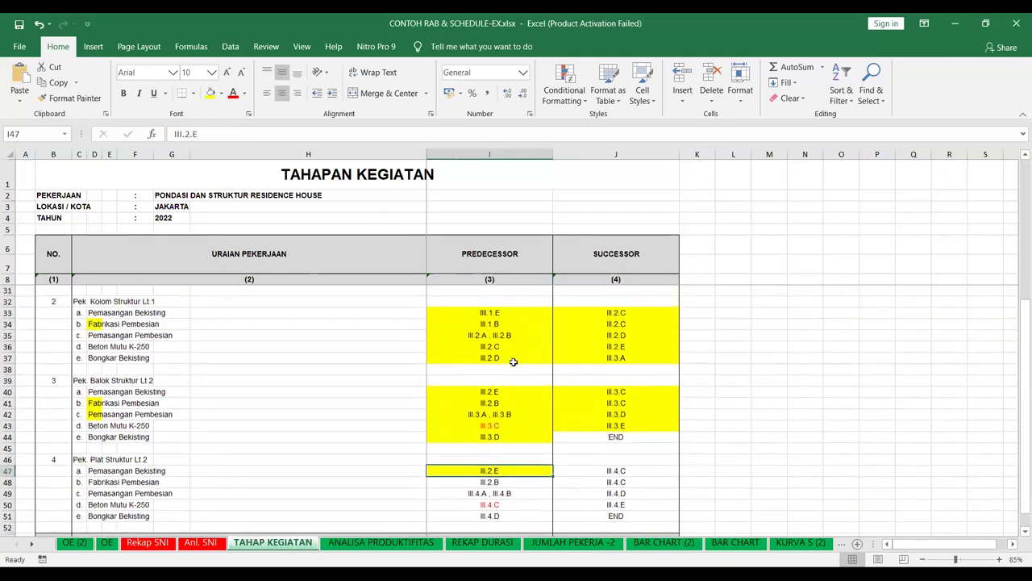
scroll(513, 362, up, 1)
scroll(511, 362, down, 3)
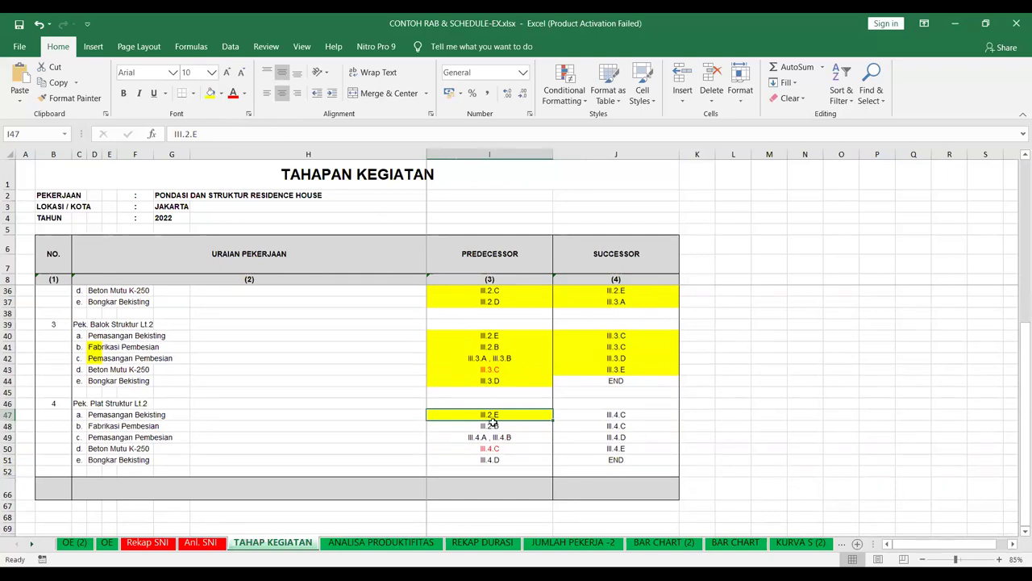
click(499, 338)
ctrl+click(500, 414)
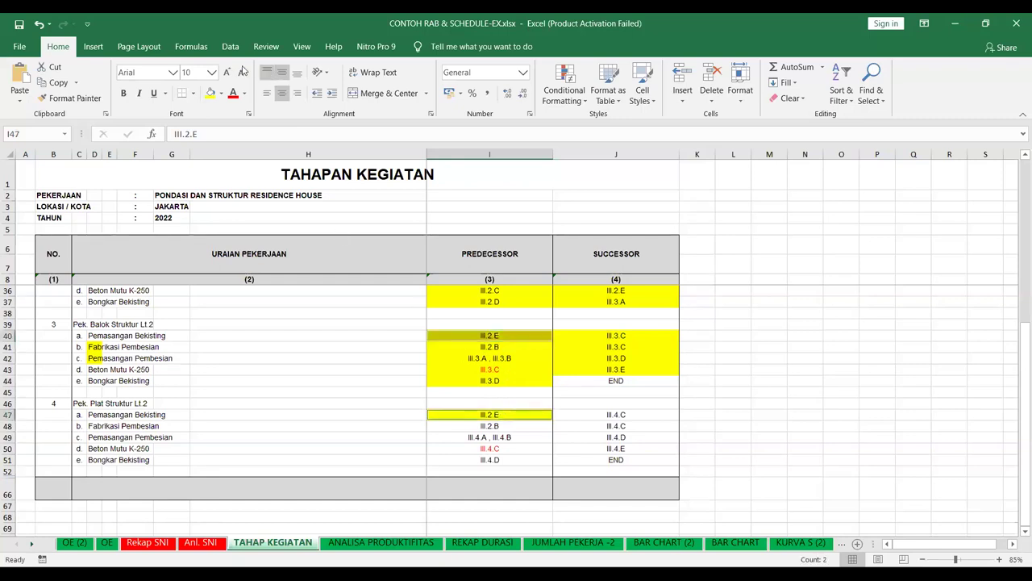
click(244, 94)
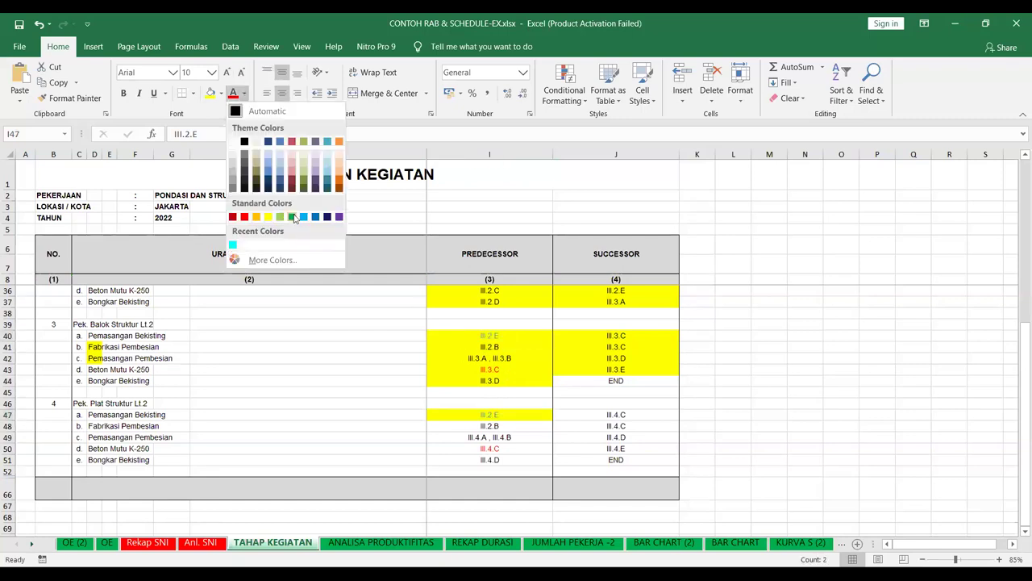
click(726, 324)
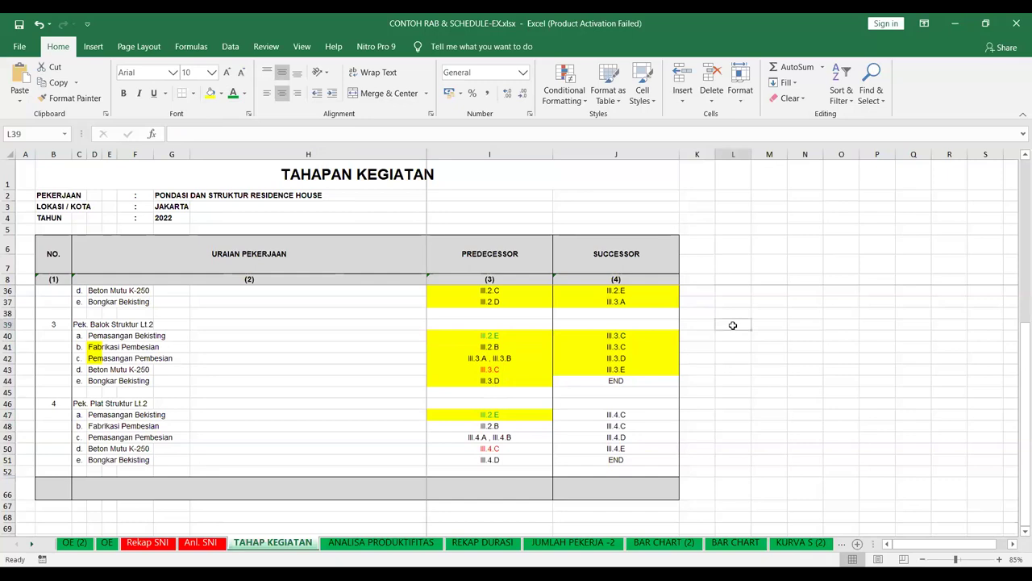
Highlight the slab Pemasangan Bekisting successor in J47 and the Fabrikasi and Pemasangan Pembesian predecessors and successors in I48:J49 with yellow fill.
click(643, 415)
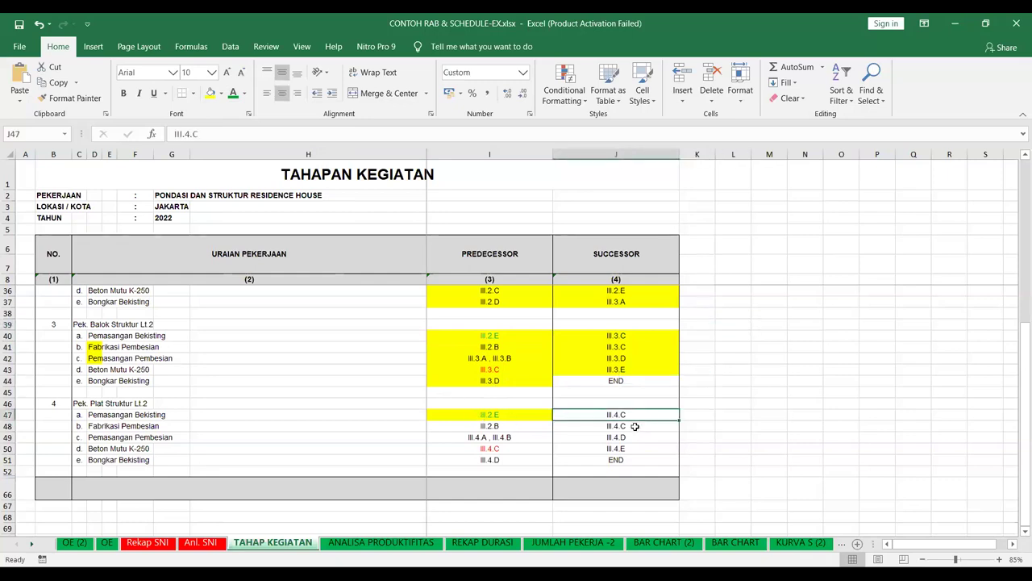
click(211, 94)
click(484, 426)
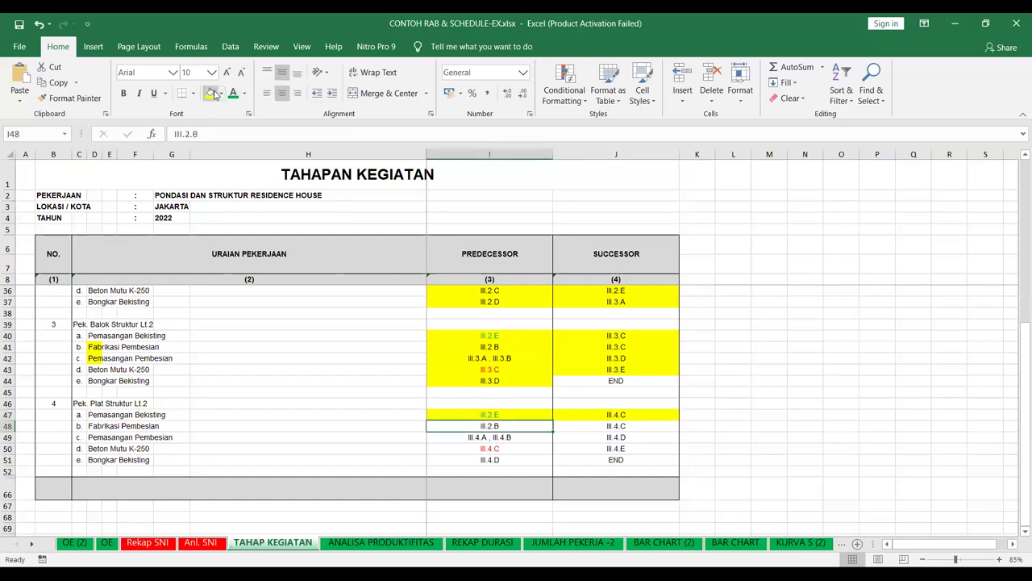
click(630, 427)
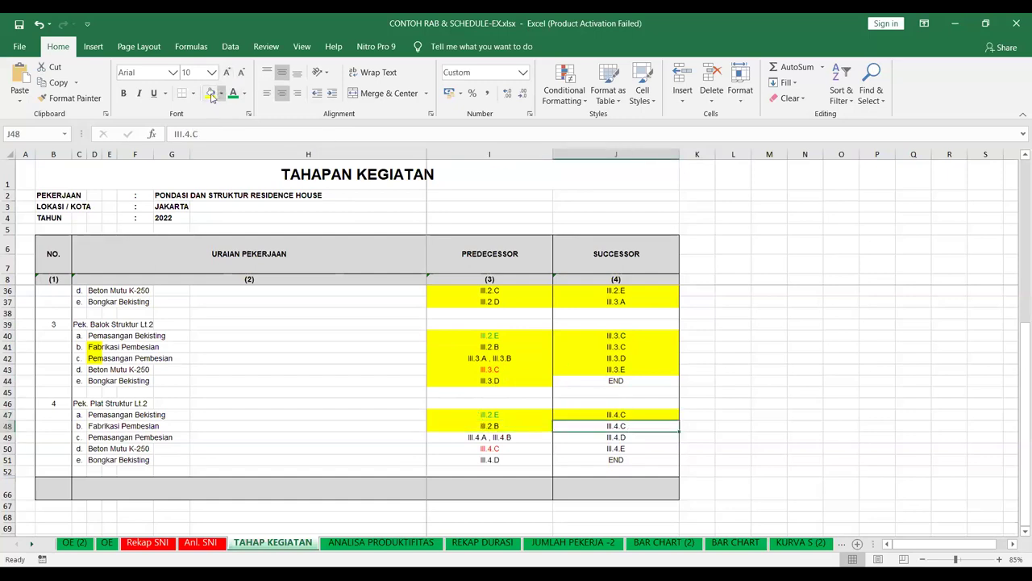
click(520, 436)
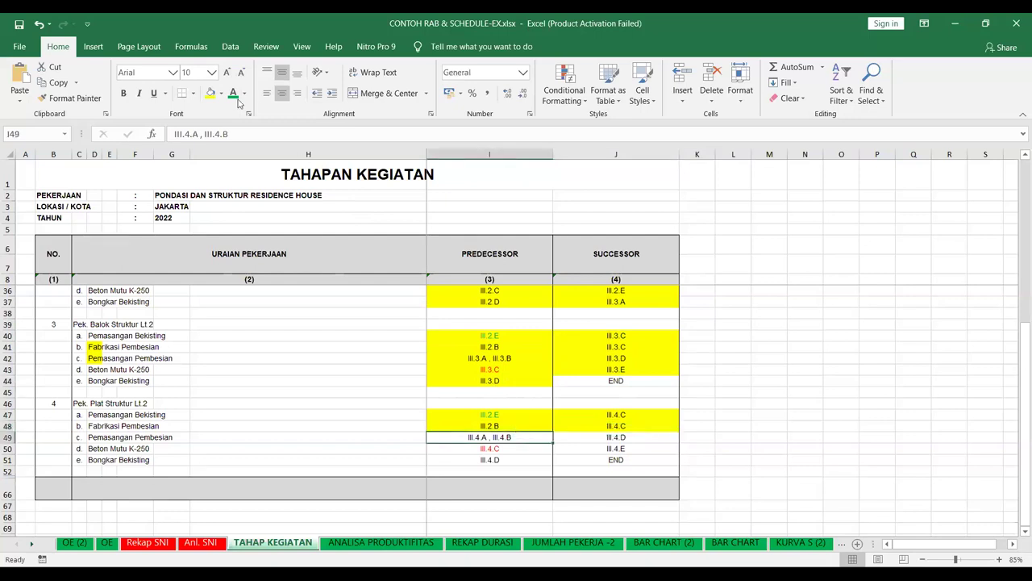
click(597, 439)
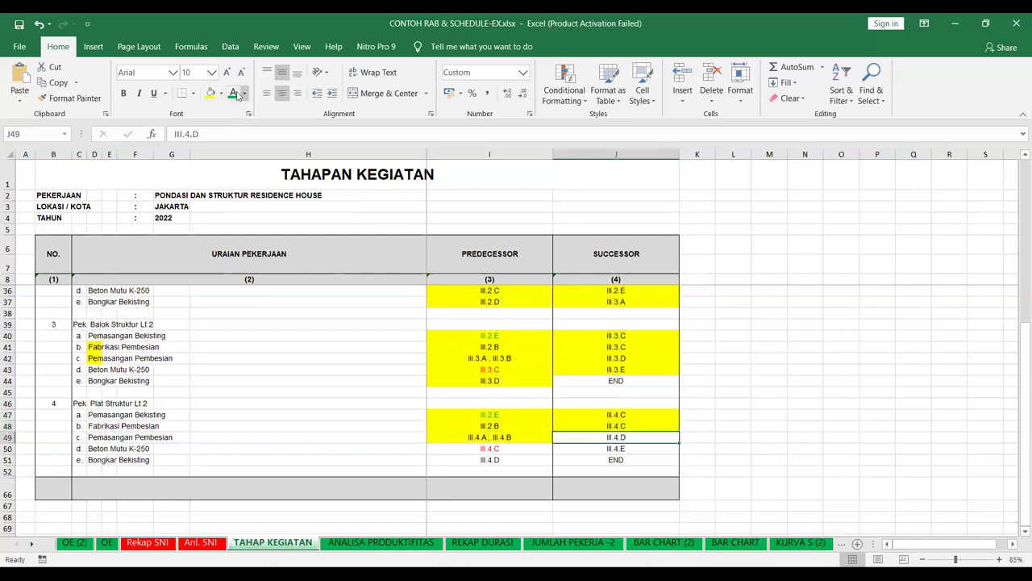
Add III.3.C to the slab Beton Mutu K-250 predecessor in I50 so the cell reads III.4.C; III.3.C.
click(529, 445)
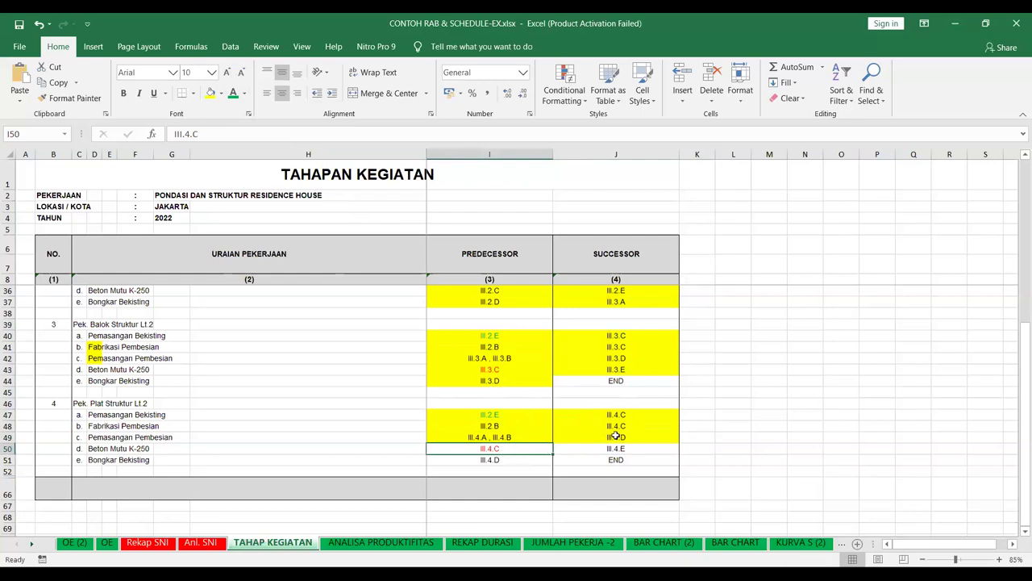
key(F2)
text(;)
key(BackSpace)
key(BackSpace)
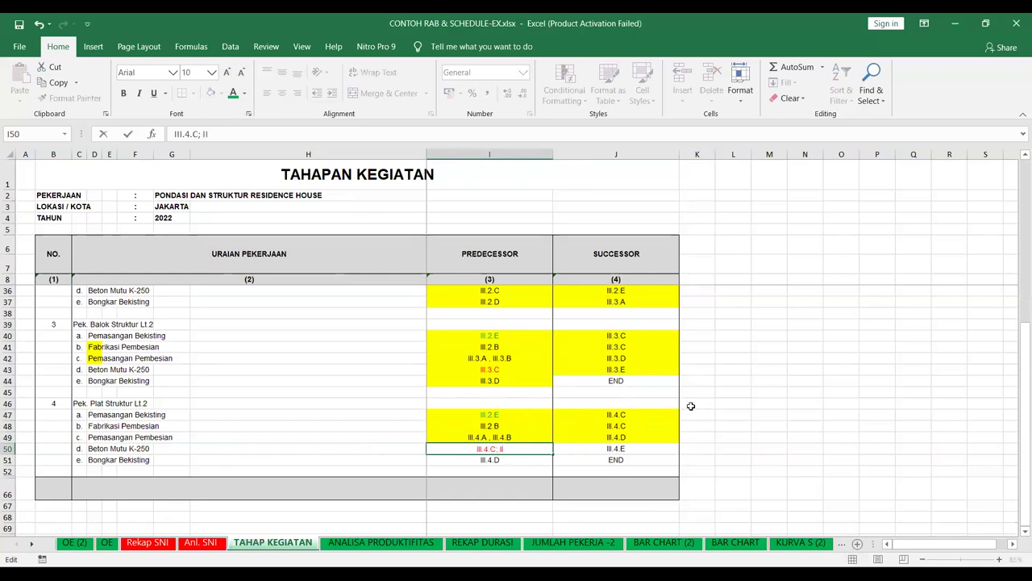
text(III)
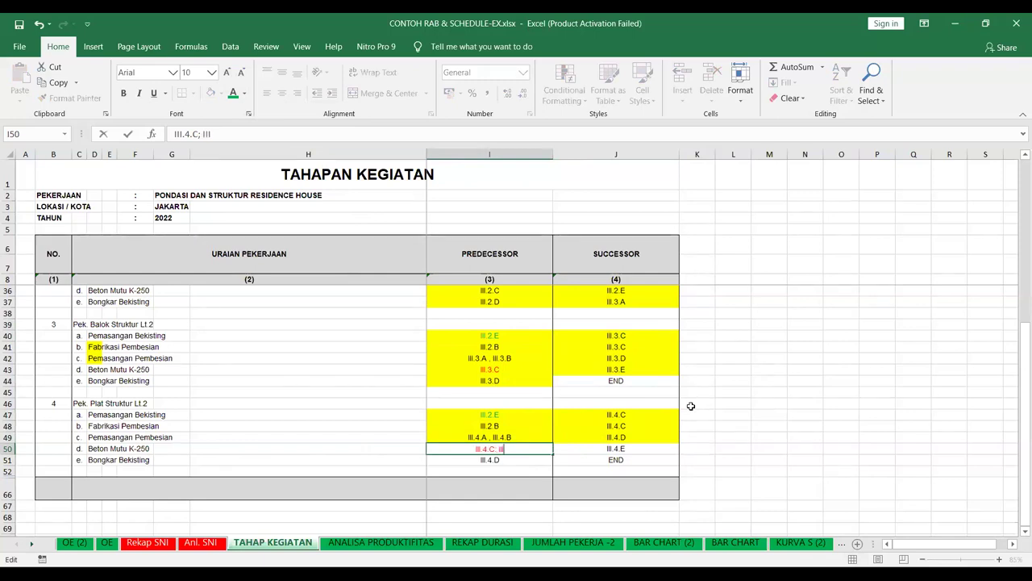
text(.3.C)
key(Return)
key(Up)
key(Up)
key(Up)
key(Up)
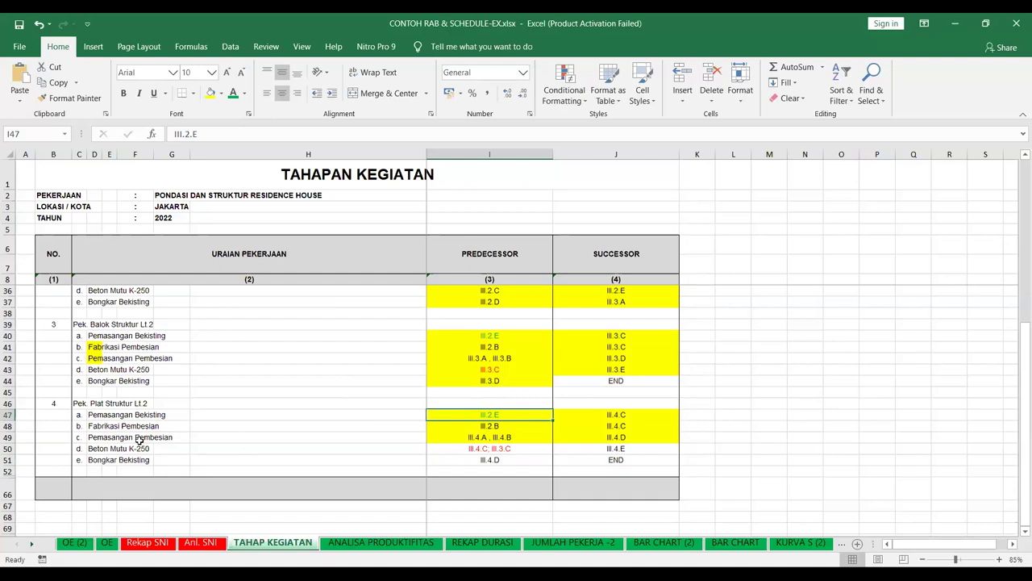
Compare the beam and slab concrete links, and highlight the slab Beton Mutu K-250 successor III.4.E in J50 with yellow fill.
click(514, 451)
click(629, 439)
click(626, 450)
click(529, 371)
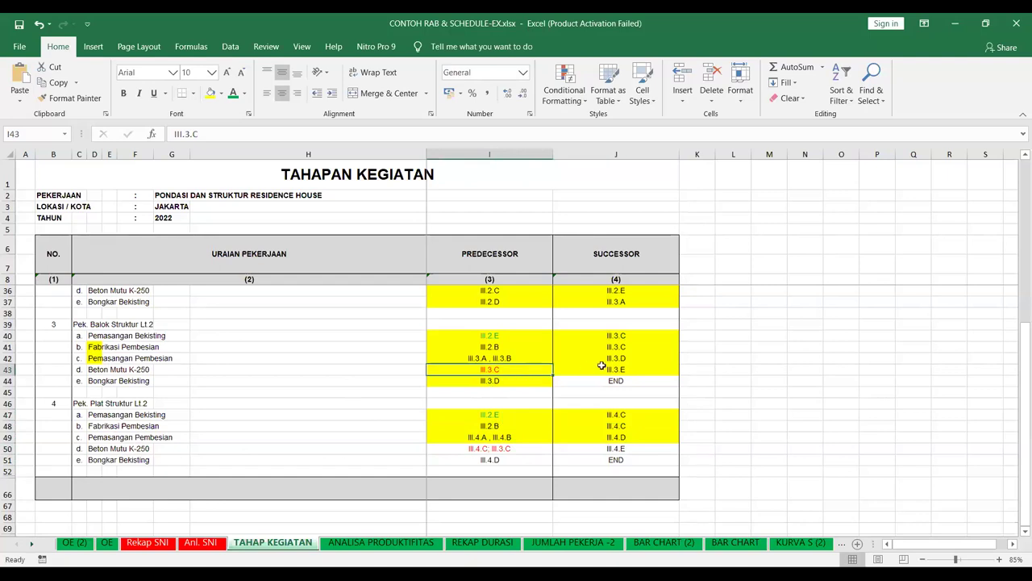
click(624, 440)
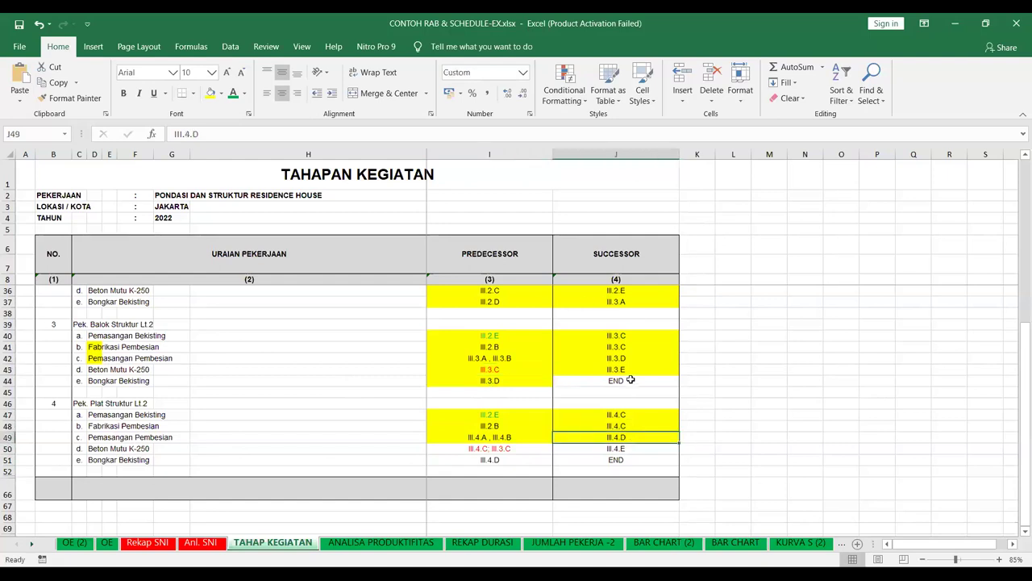
click(626, 459)
click(623, 448)
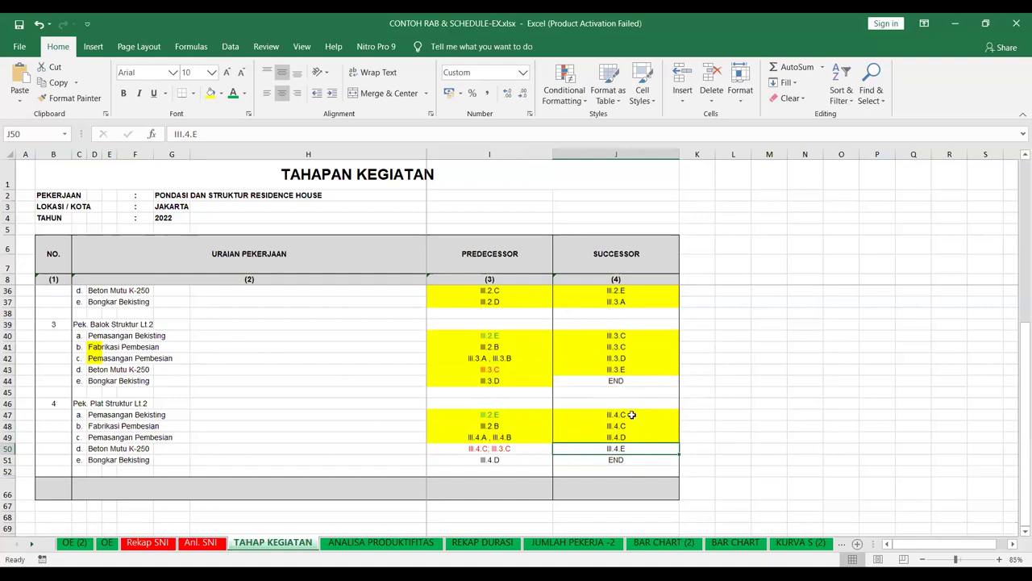
click(211, 93)
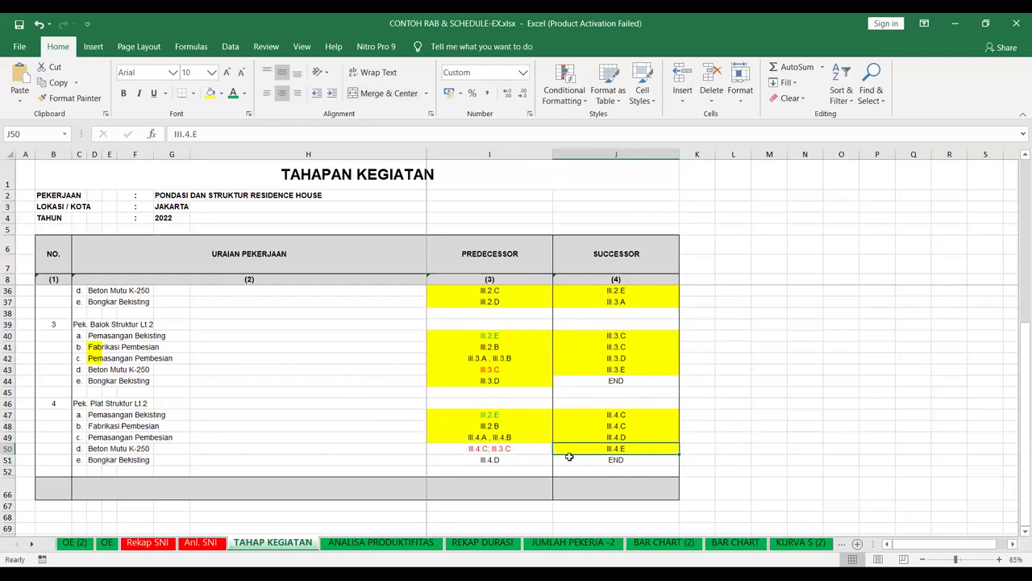
Highlight in yellow the predecessor cells of Beton Mutu K-250 and Bongkar Bekisting and the latter's END successor under Pek. Plat Struktur Lt.2.
click(506, 453)
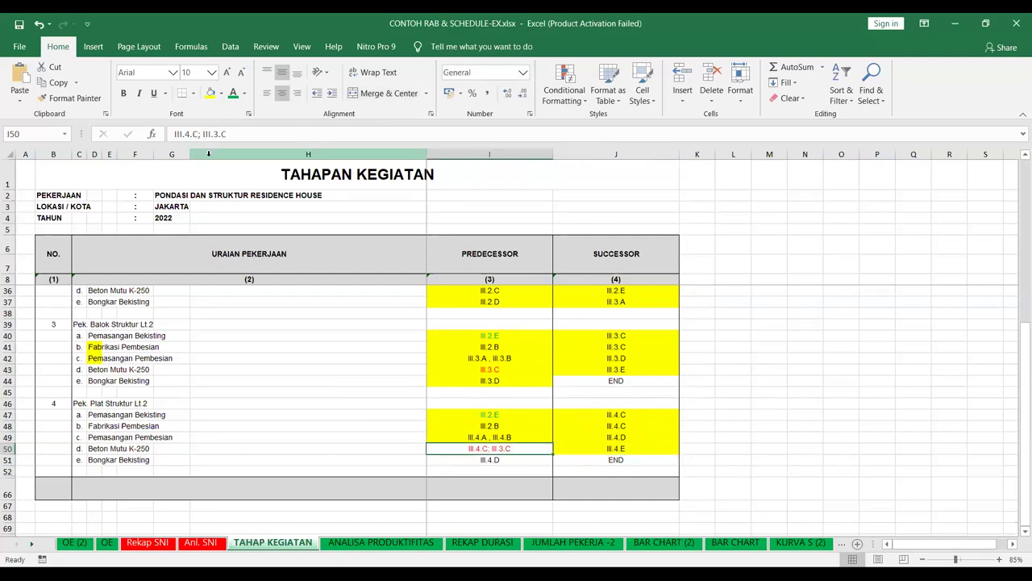
click(487, 457)
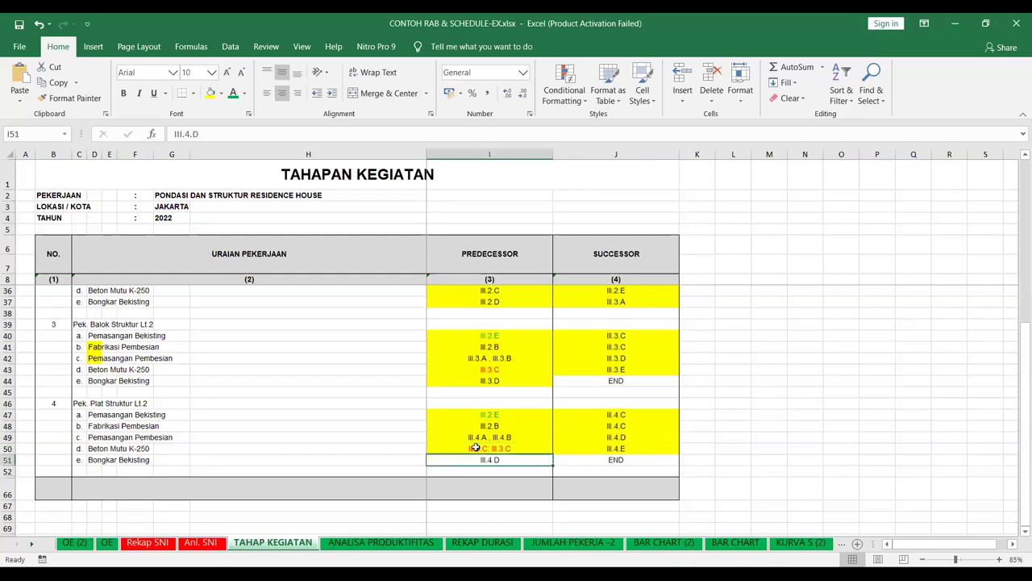
click(616, 457)
click(211, 94)
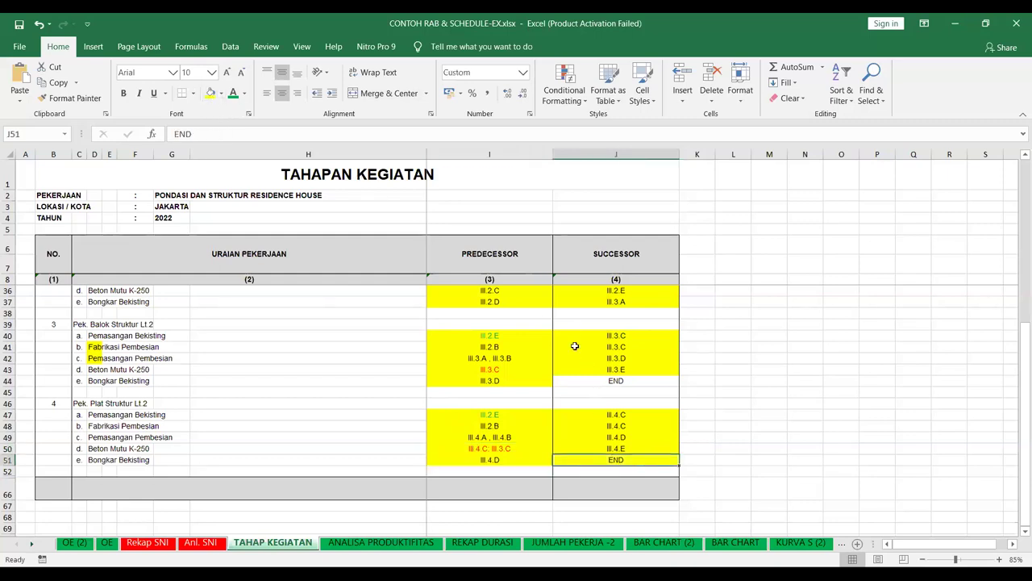
Review the predecessor and successor table from start to end, and open the ANALISA PRODUKTIFITAS sheet.
scroll(575, 346, up, 9)
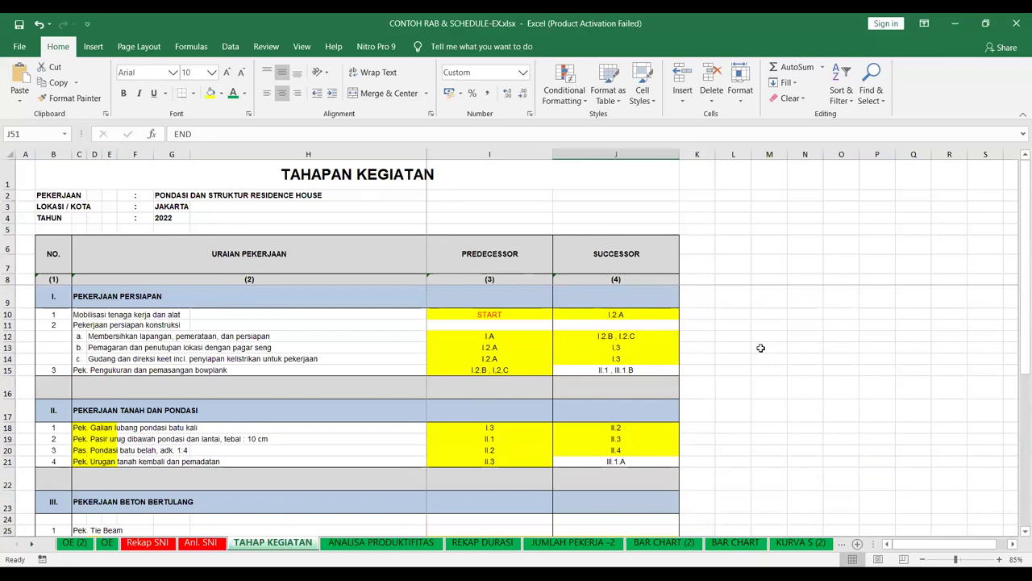
click(654, 385)
scroll(613, 383, down, 8)
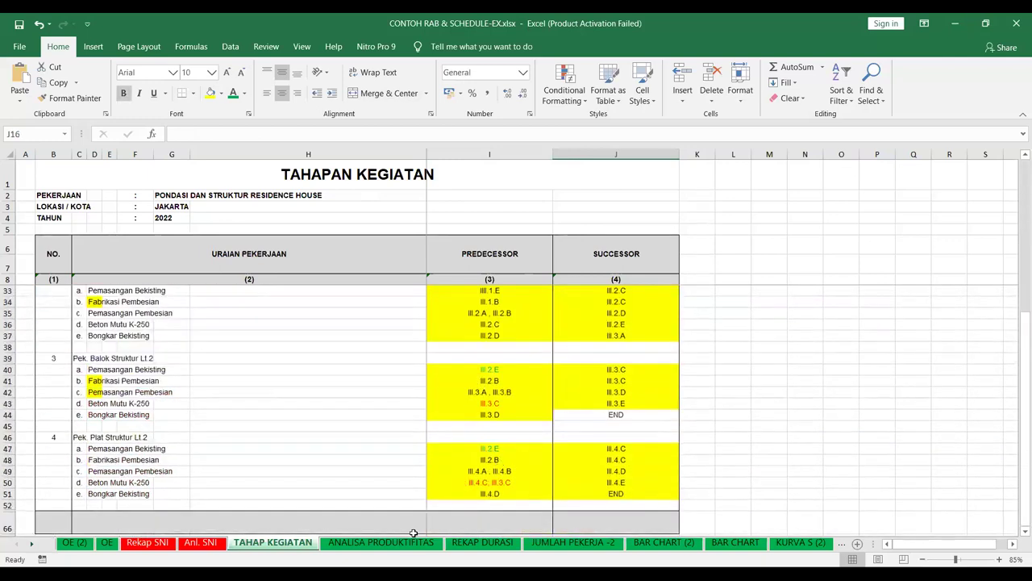
scroll(440, 475, up, 8)
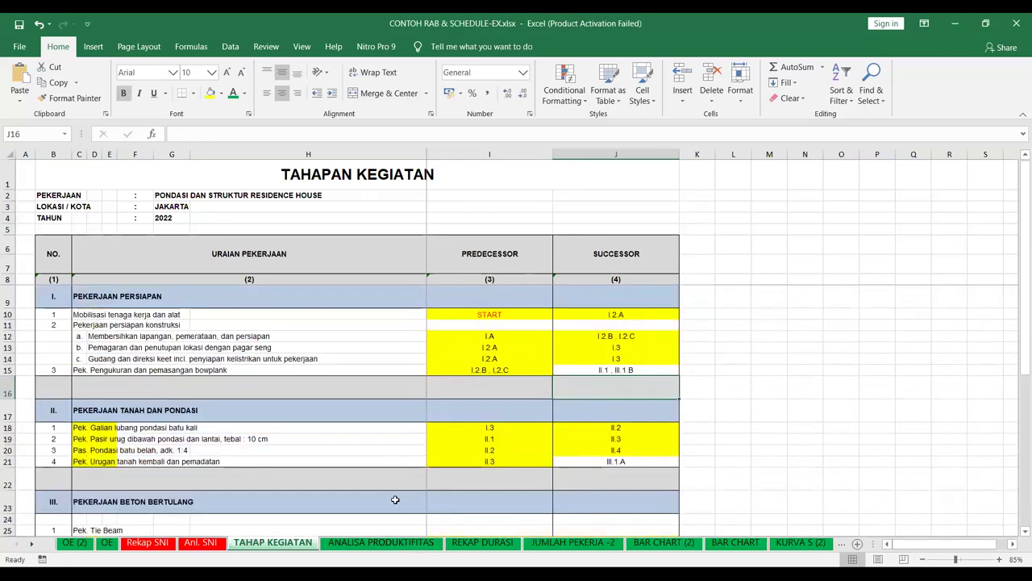
click(353, 546)
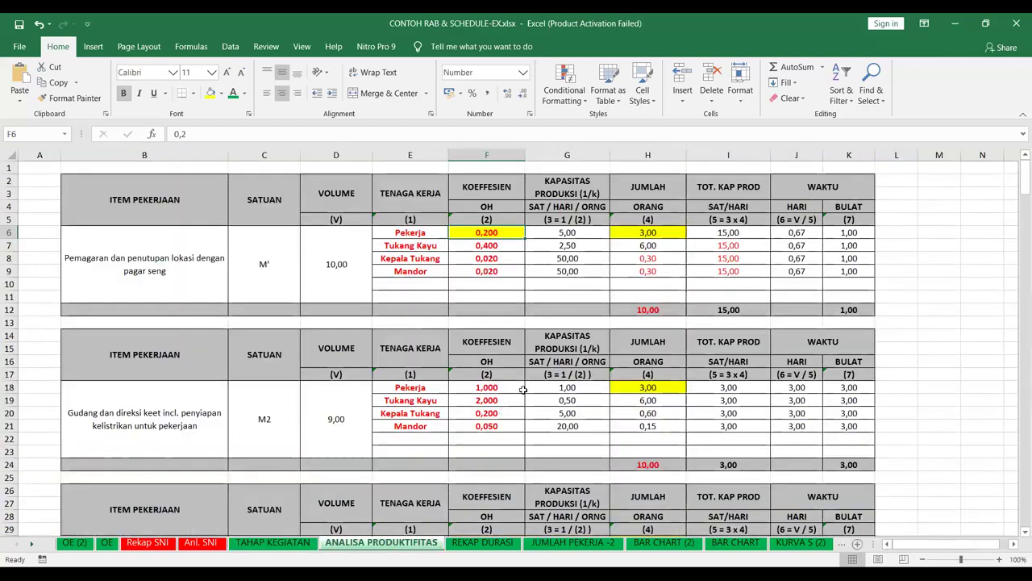
On the REKAP DURASI sheet, delete the rows of items 5 Pek. Kolom Struktur Lt.2 and 6 Pek. Balok Struktur Atap.
click(481, 543)
scroll(419, 459, down, 14)
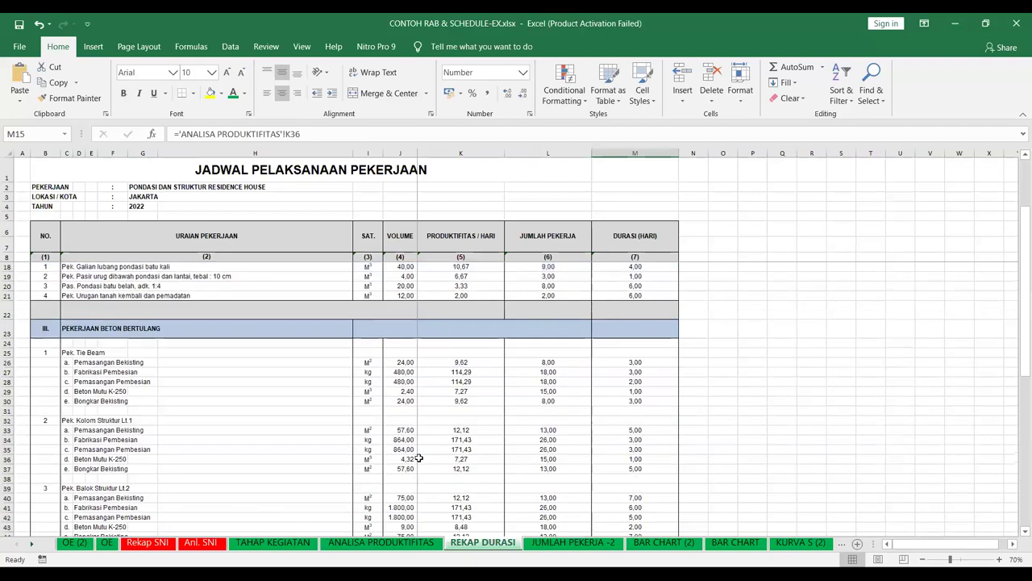
scroll(88, 362, up, 1)
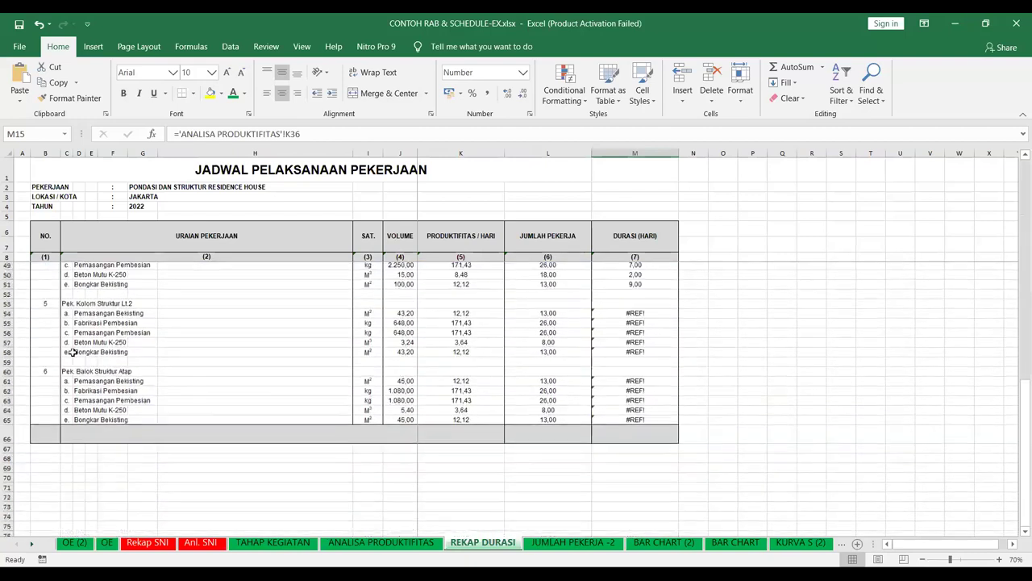
drag(15, 316, 6, 432)
right_click(6, 432)
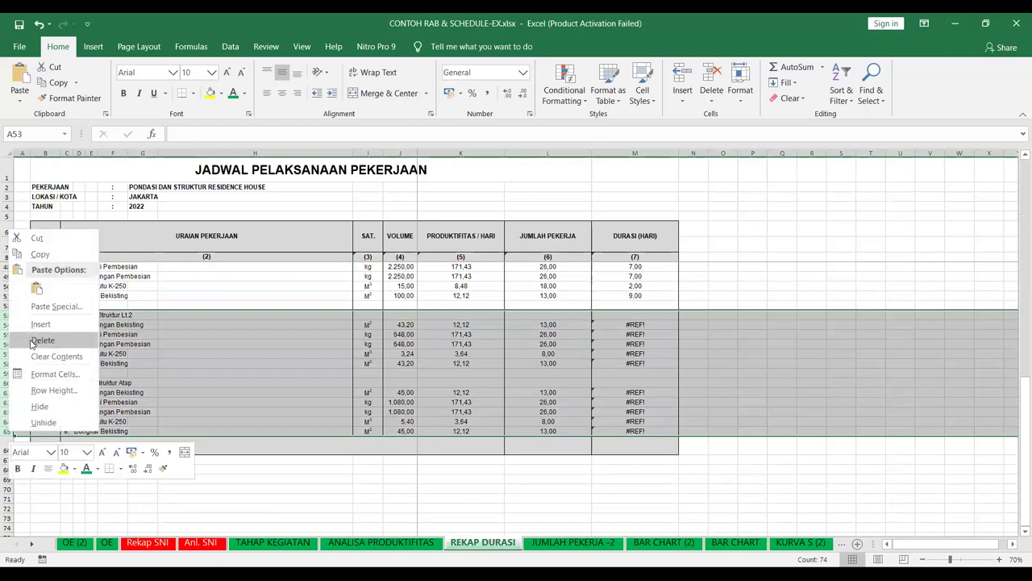
click(31, 340)
click(641, 331)
Highlight in yellow the durations of Mobilisasi tenaga kerja dan alat and of Membersihkan lapangan, pemerataan, dan persiapan.
scroll(641, 330, up, 13)
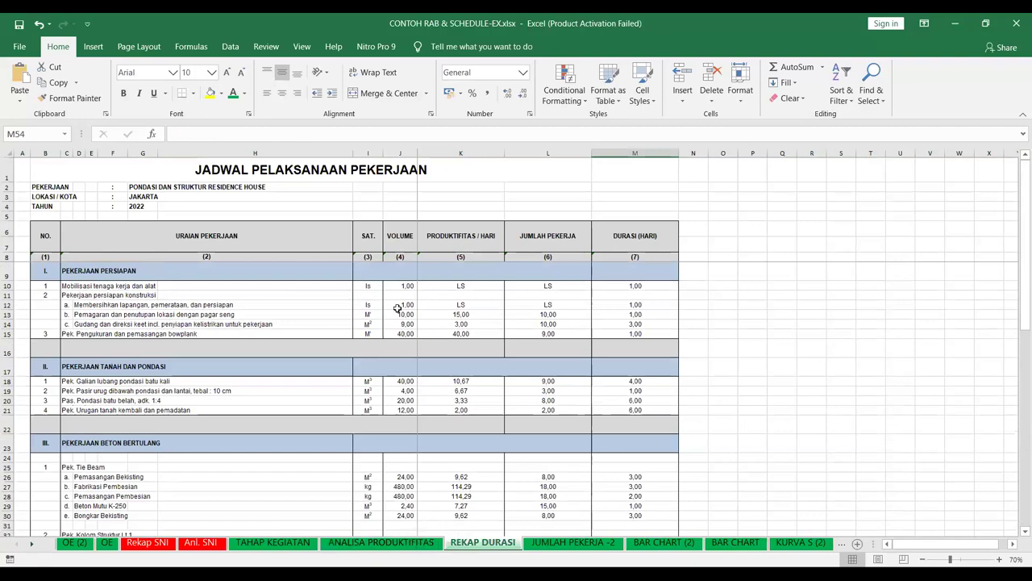
click(650, 284)
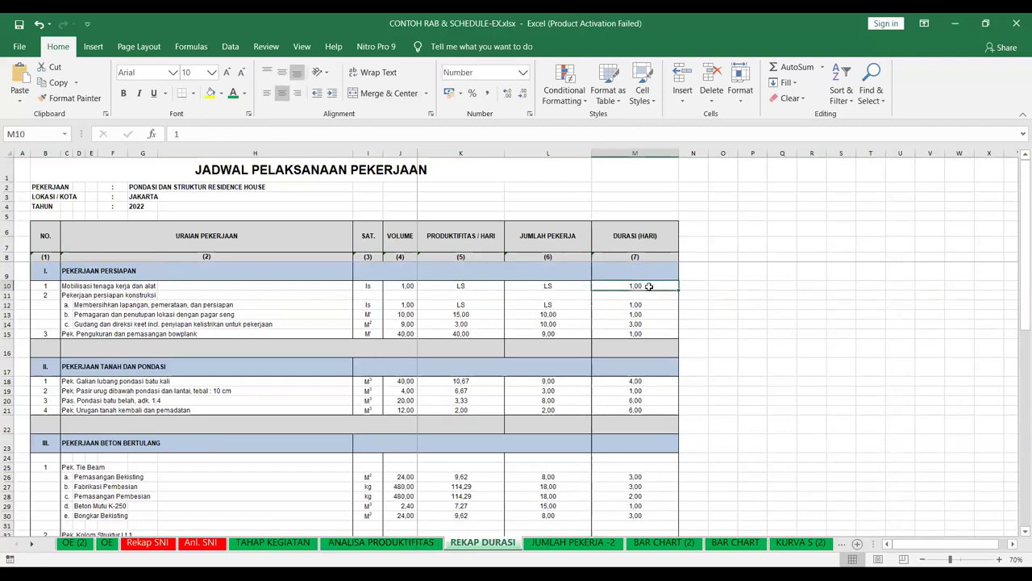
click(212, 94)
click(493, 330)
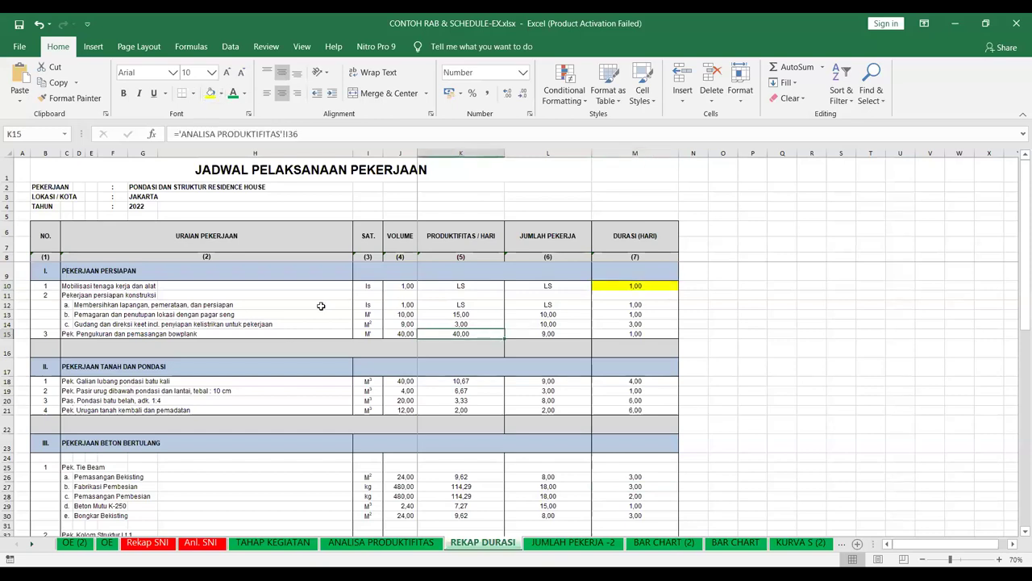
click(98, 305)
click(643, 307)
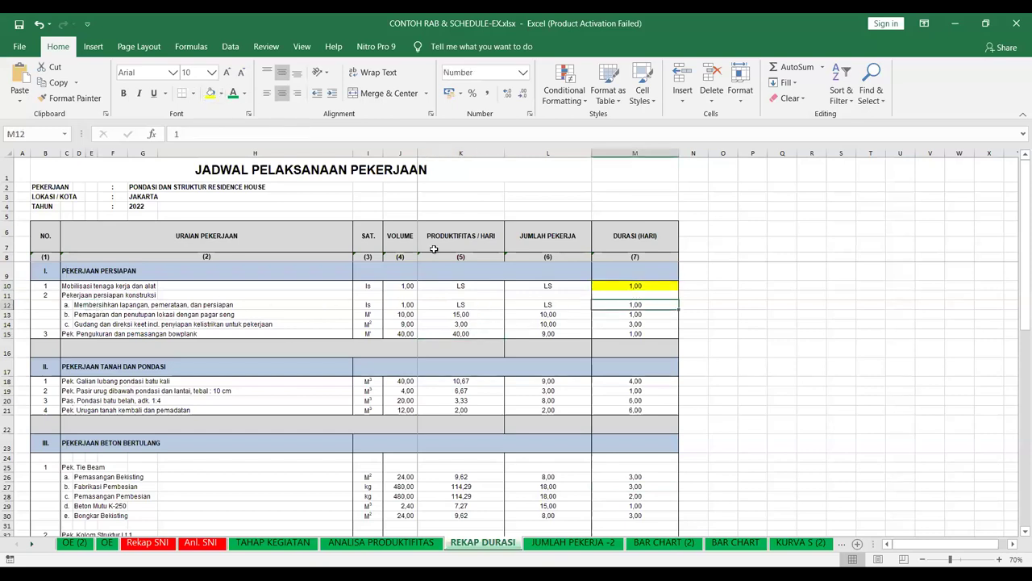
click(212, 93)
Highlight in yellow the daily productivity and the number of workers for Pemagaran dan penutupan lokasi dengan pagar seng.
click(85, 315)
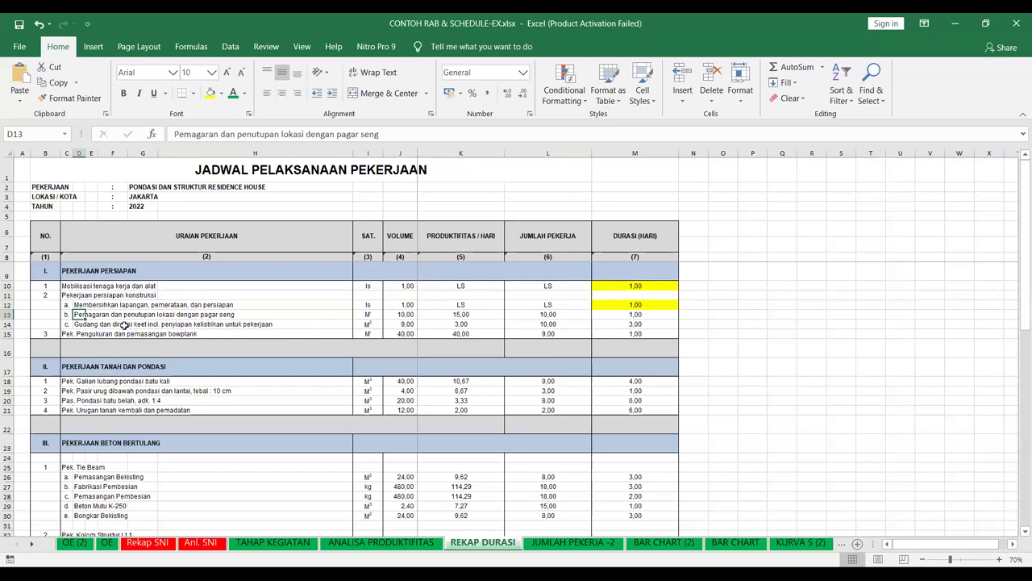
scroll(454, 331, up, 1)
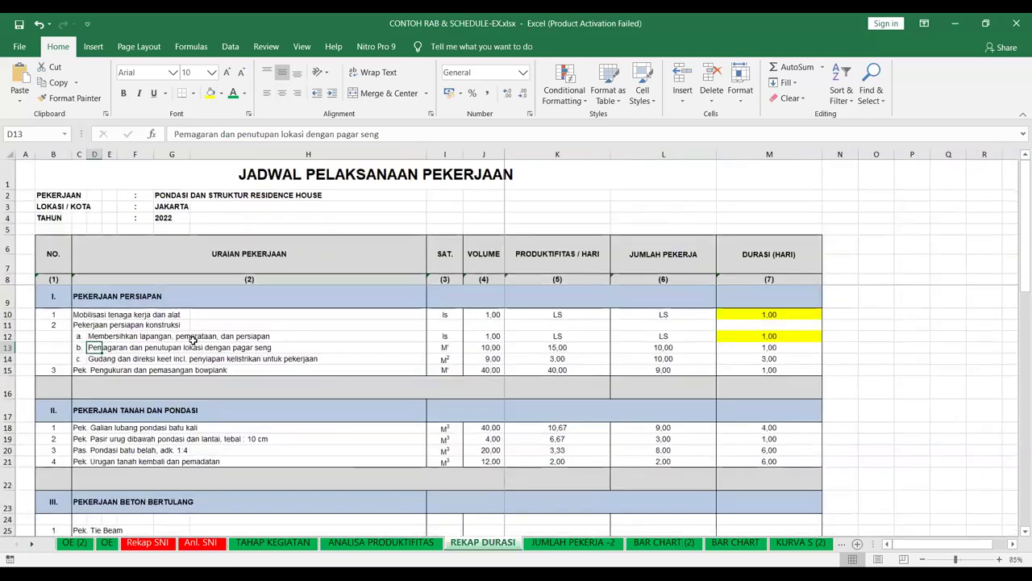
click(486, 347)
click(532, 348)
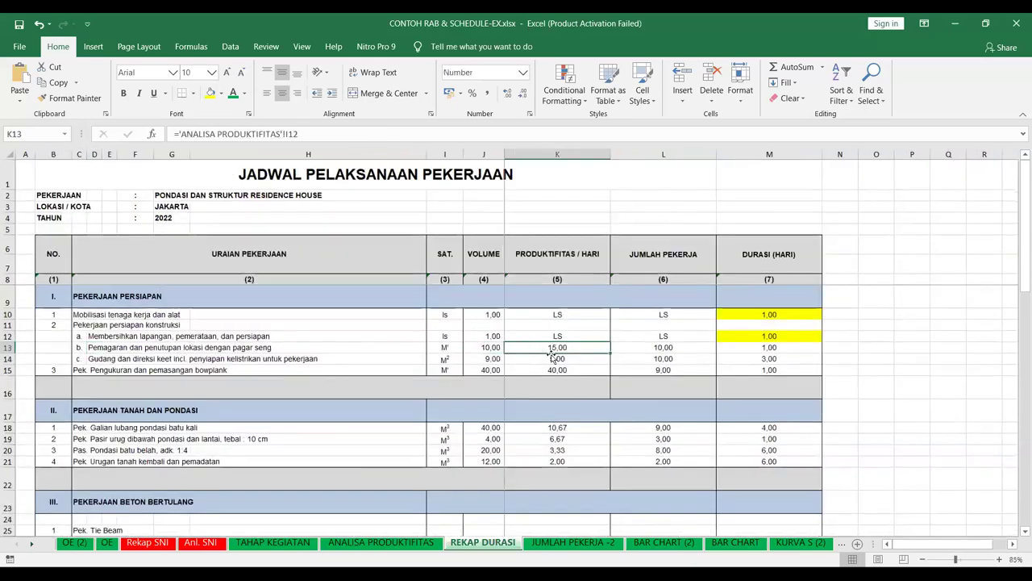
click(210, 94)
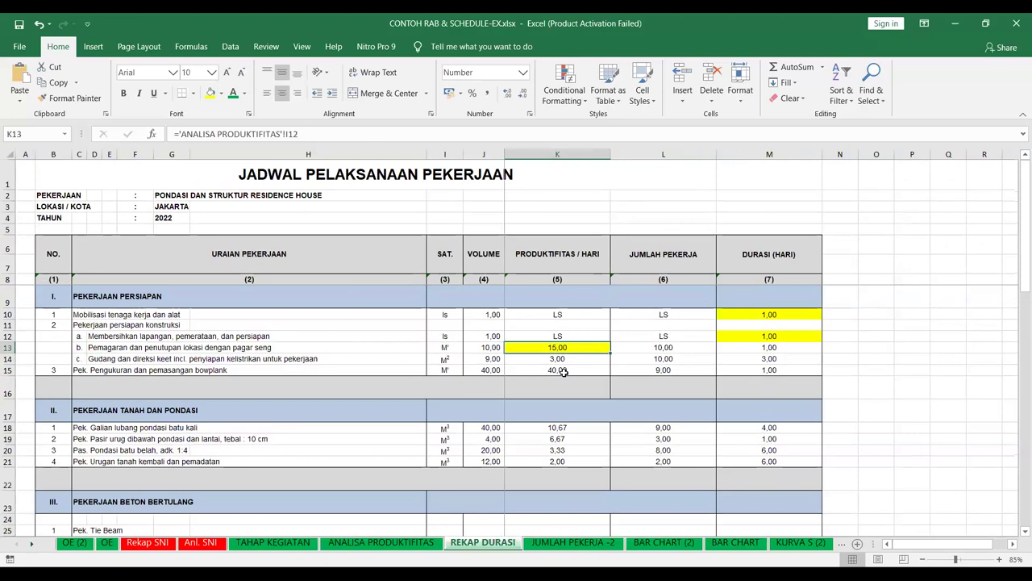
click(656, 348)
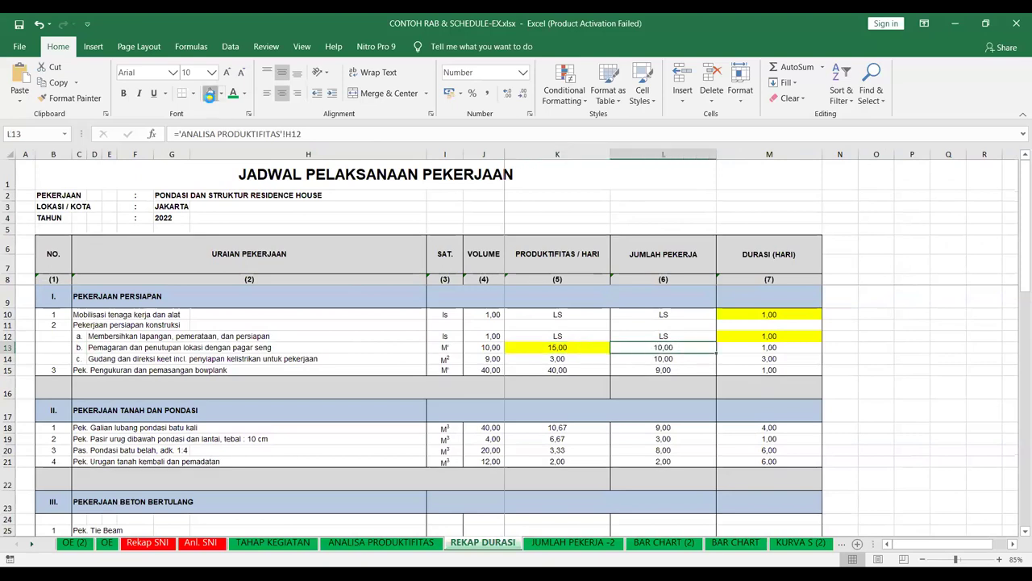
click(210, 94)
Examine the four labour coefficients of the Pemagaran dan penutupan lokasi item on the ANALISA PRODUKTIFITAS sheet.
click(589, 350)
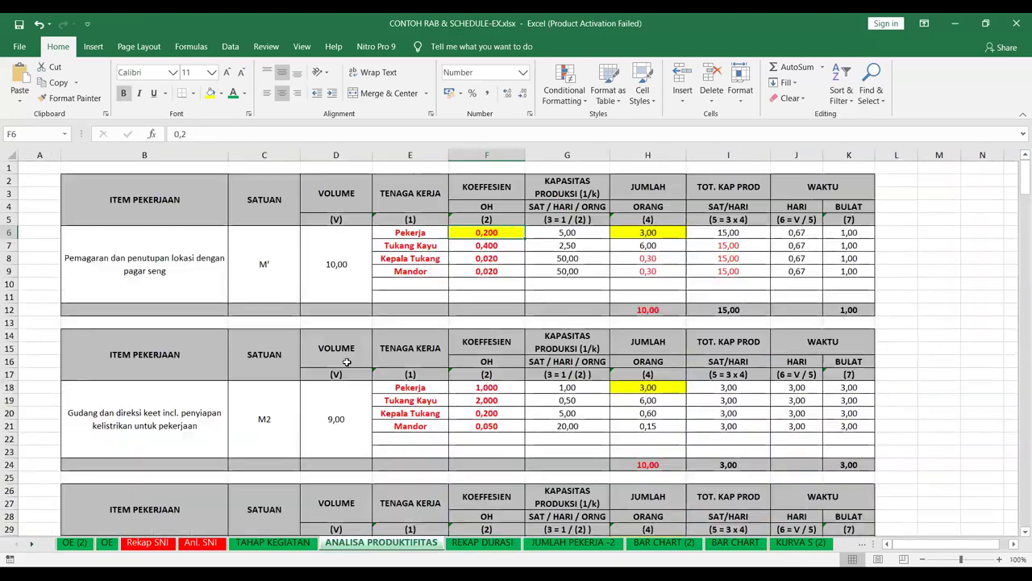
click(357, 544)
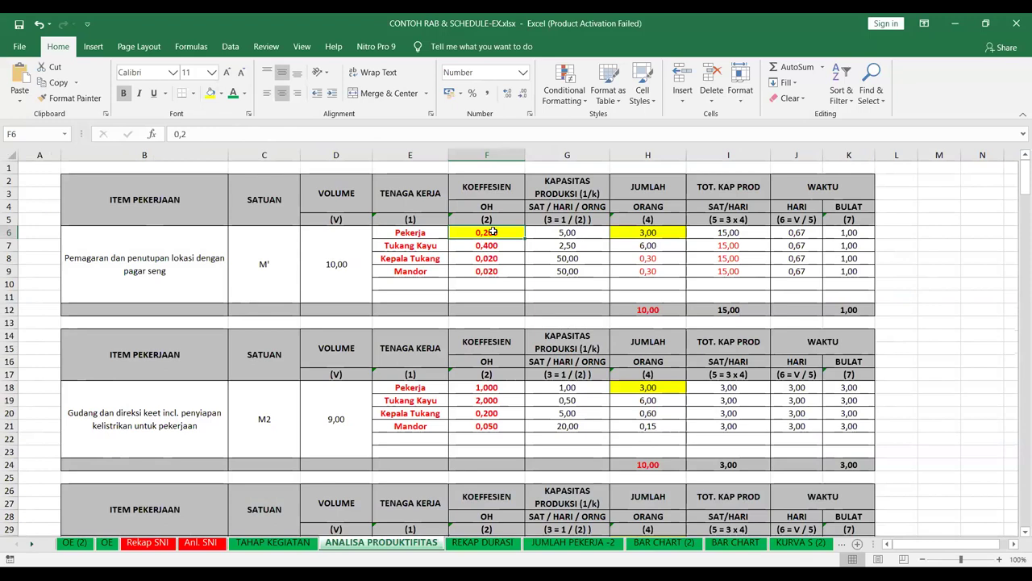
drag(496, 240, 493, 273)
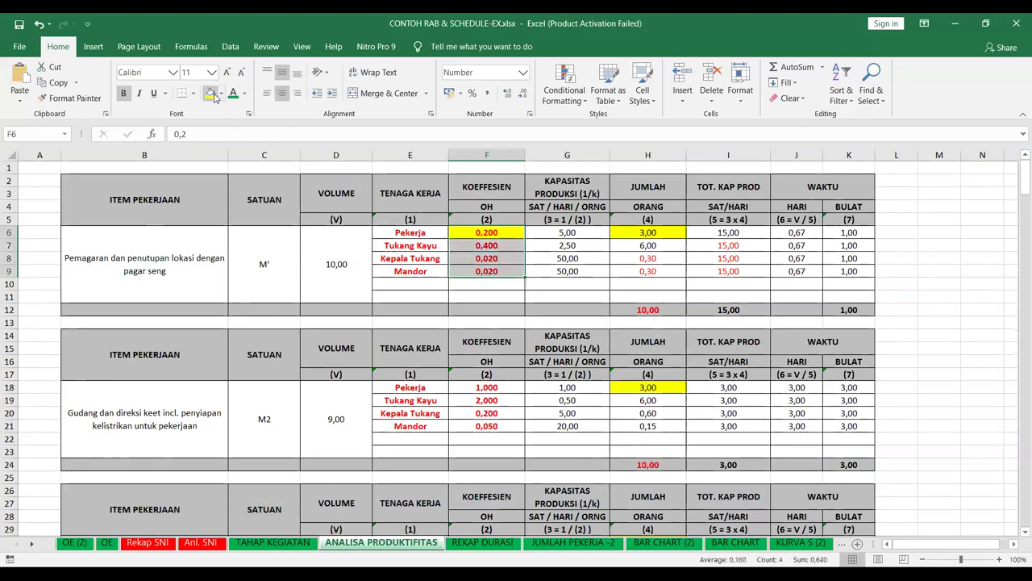
click(534, 285)
click(485, 237)
drag(486, 237, 488, 270)
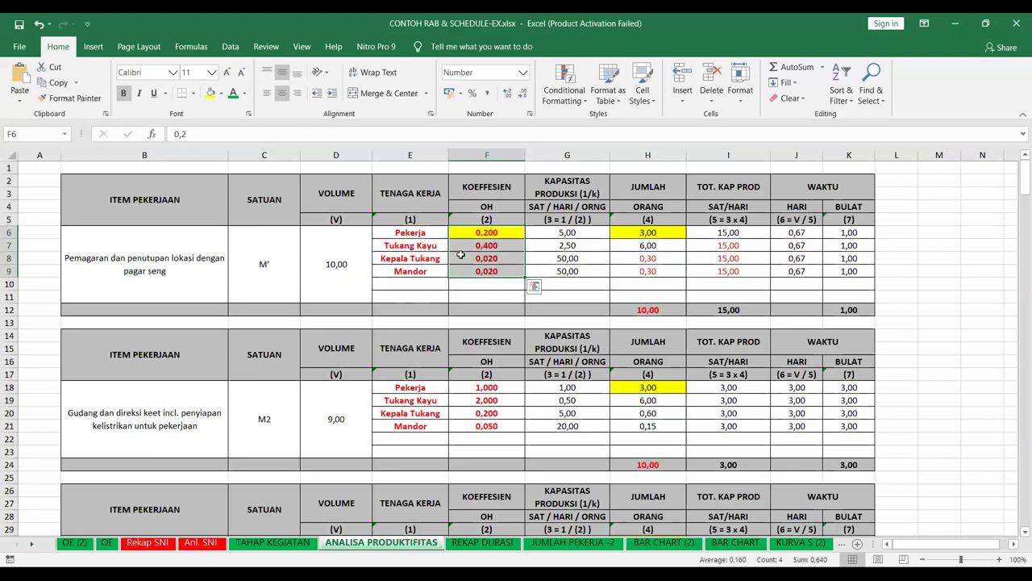
On the Anl. SNI sheet, fill the four labour coefficients of the Pagar Sementara Dari Seng Gelombang analysis with orange.
click(165, 541)
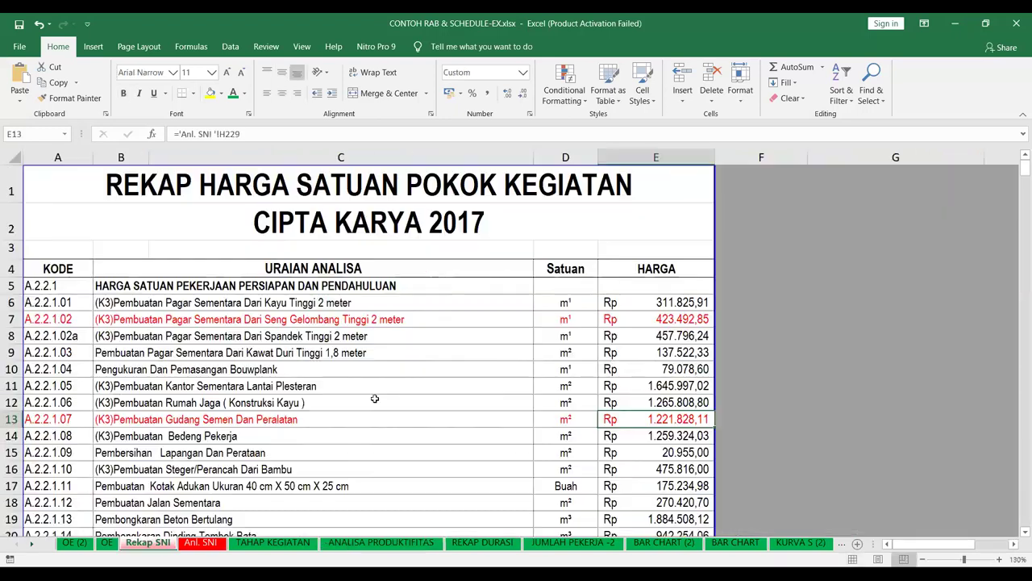
key(ctrl+Page_Down)
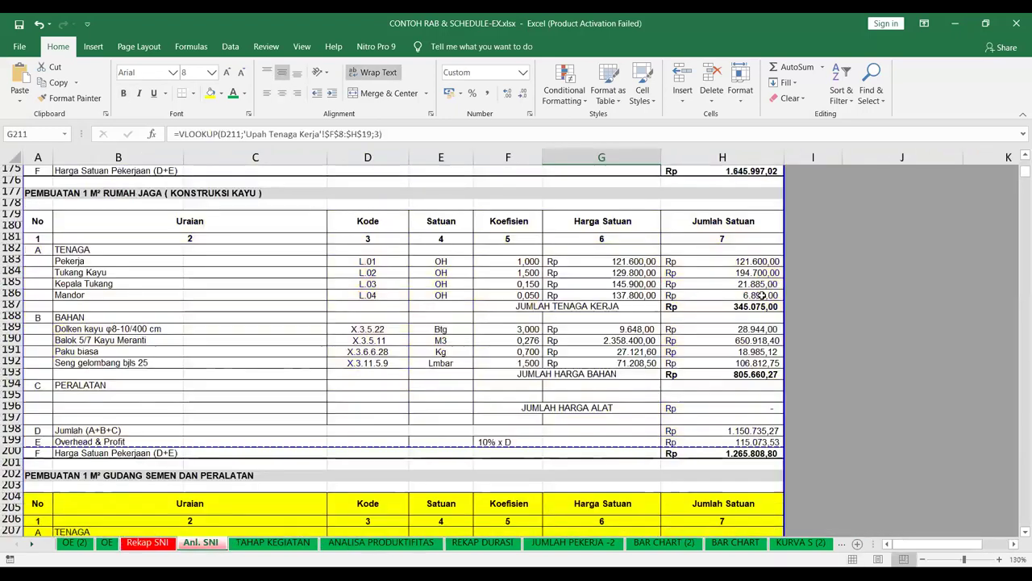
scroll(646, 323, up, 20)
scroll(761, 296, up, 12)
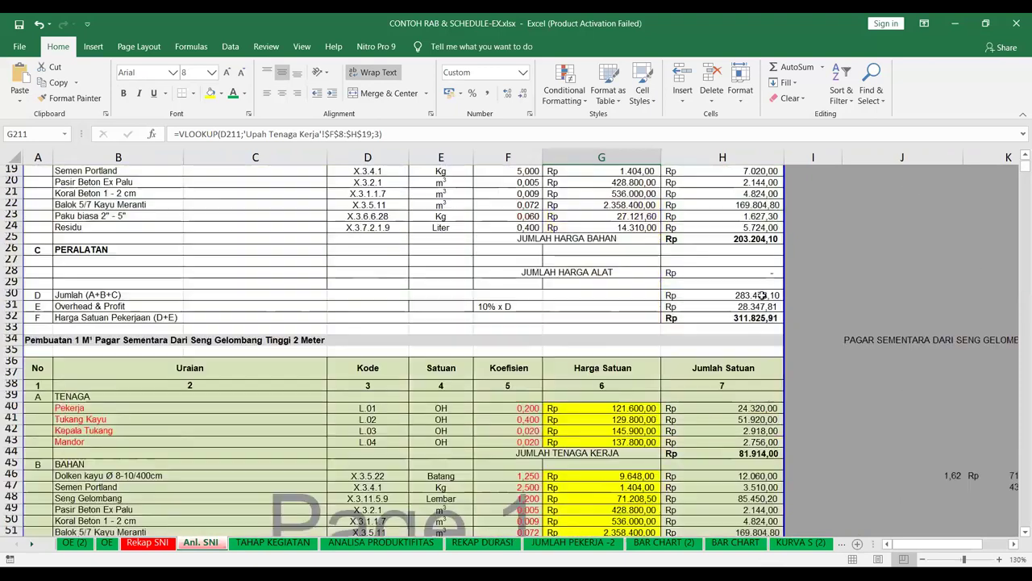
scroll(537, 244, up, 3)
scroll(537, 245, down, 3)
scroll(537, 245, down, 5)
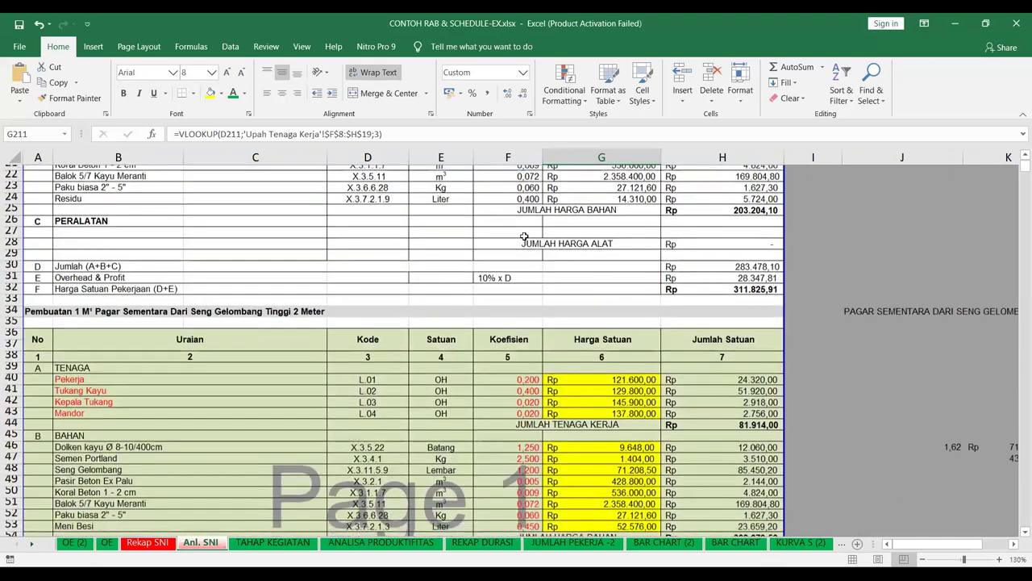
drag(517, 239, 516, 273)
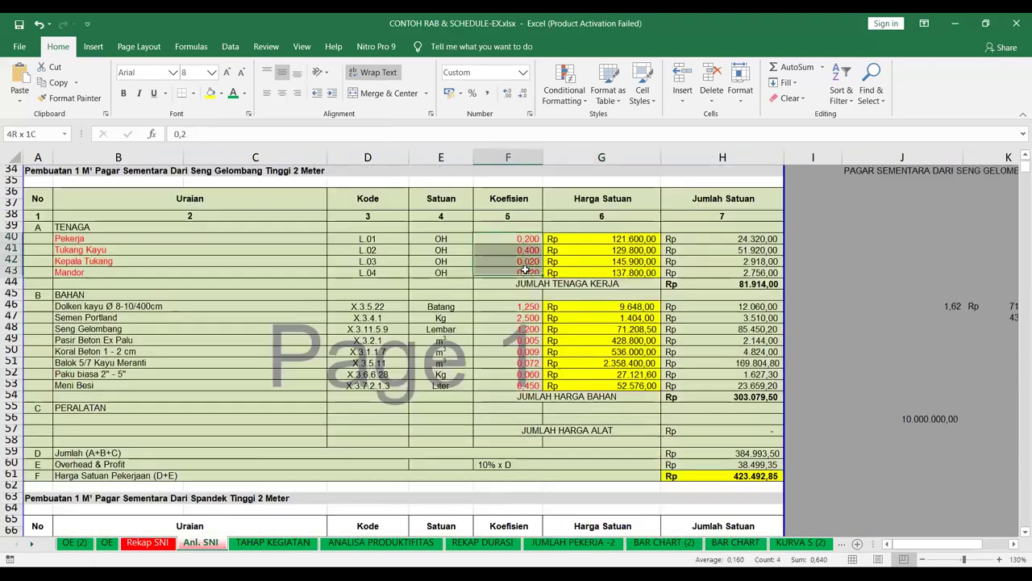
click(222, 98)
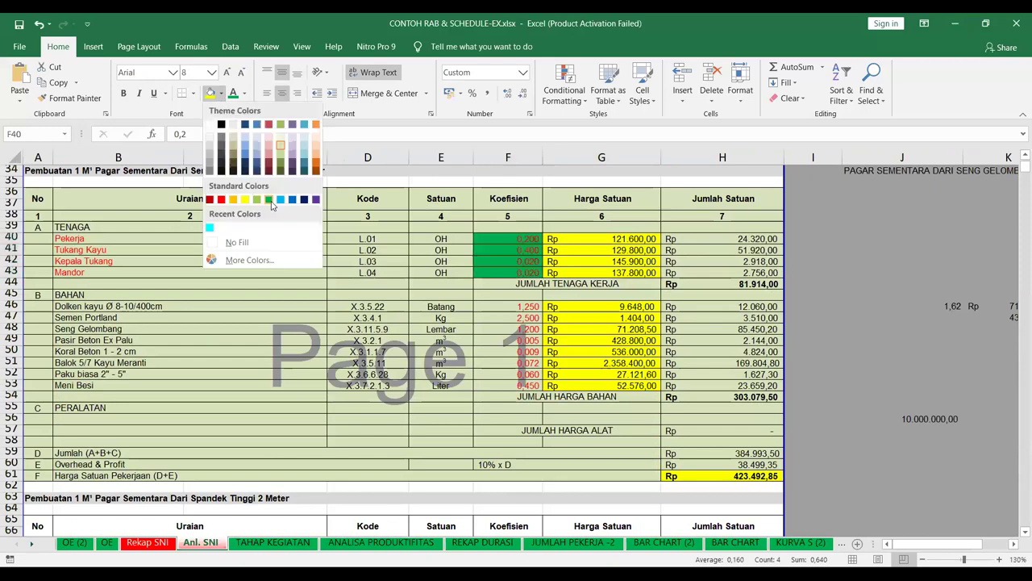
click(375, 369)
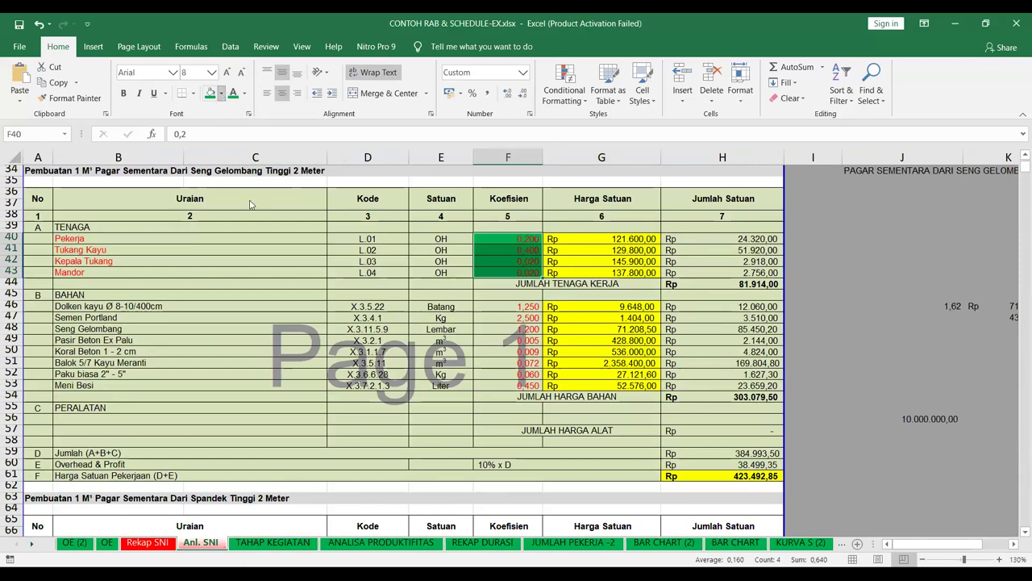
click(221, 93)
click(236, 199)
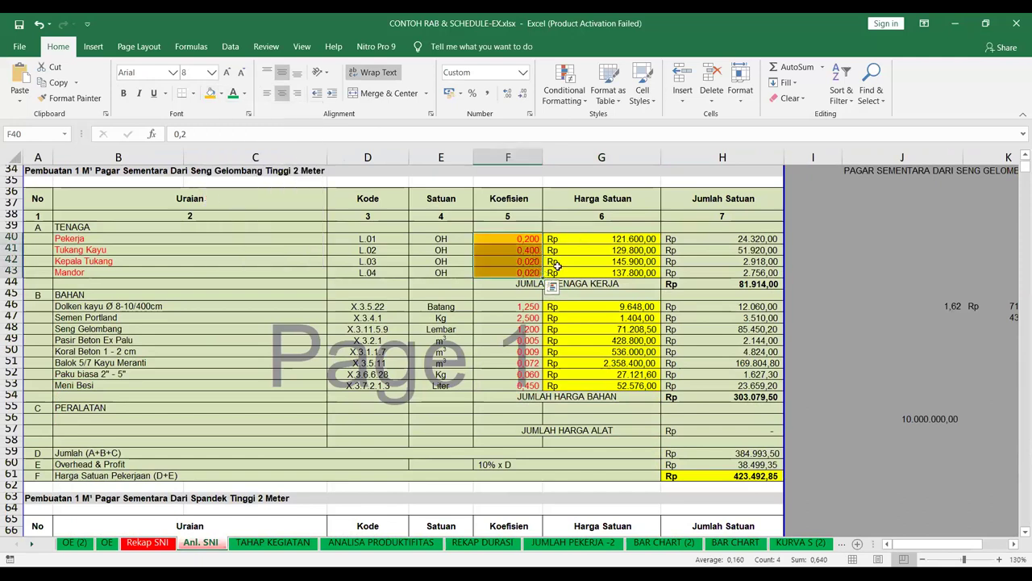
Return to ANALISA PRODUKTIFITAS and inspect the Pemagaran item's labour coefficients and the Pekerja production capacity formula.
click(288, 545)
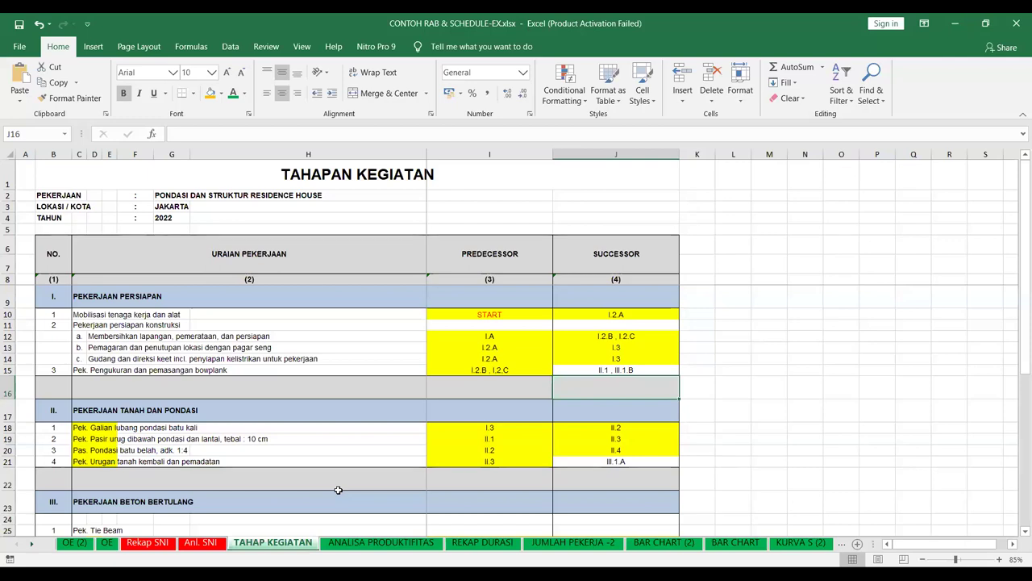
click(349, 546)
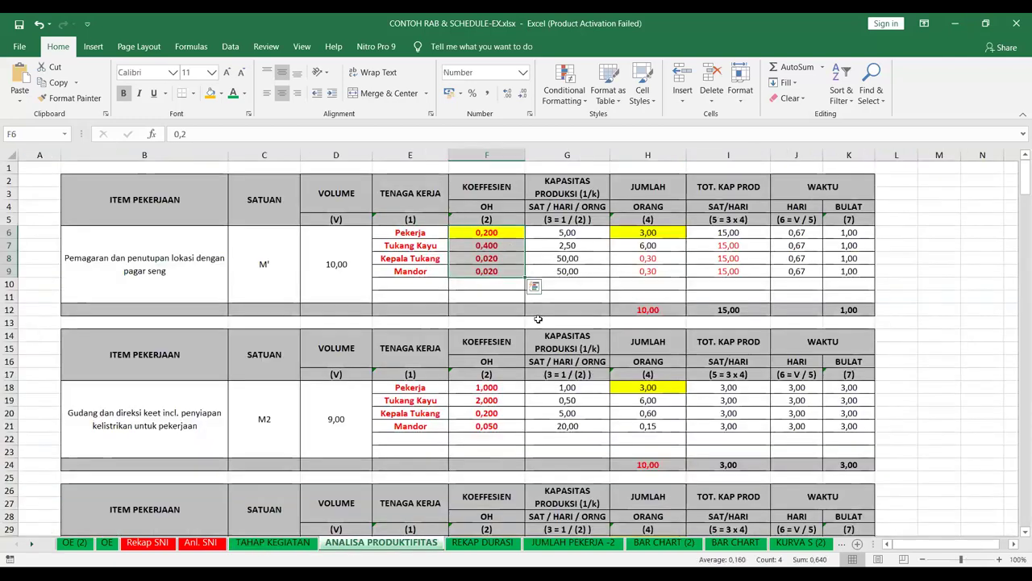
click(494, 234)
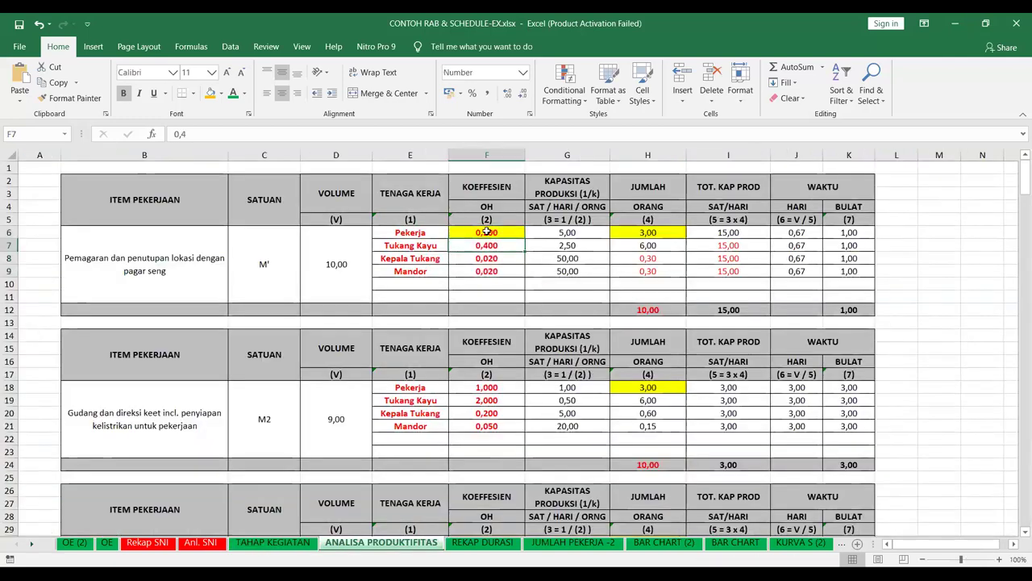
drag(487, 246, 487, 273)
click(553, 236)
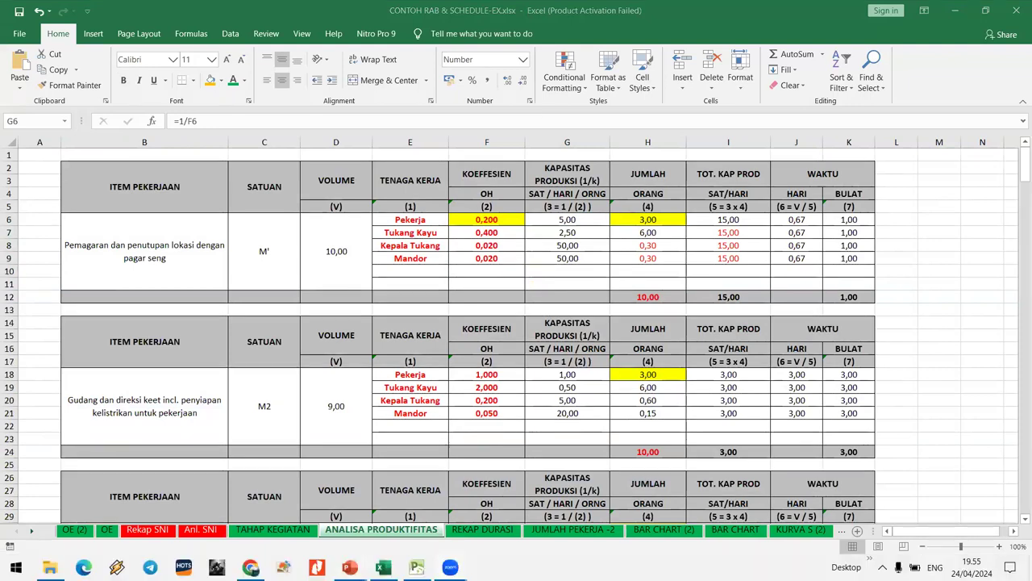
Switch to the PowerPoint deck, close the slide show and open slide 7 on productivity and work duration calculation.
mouse_move(349, 580)
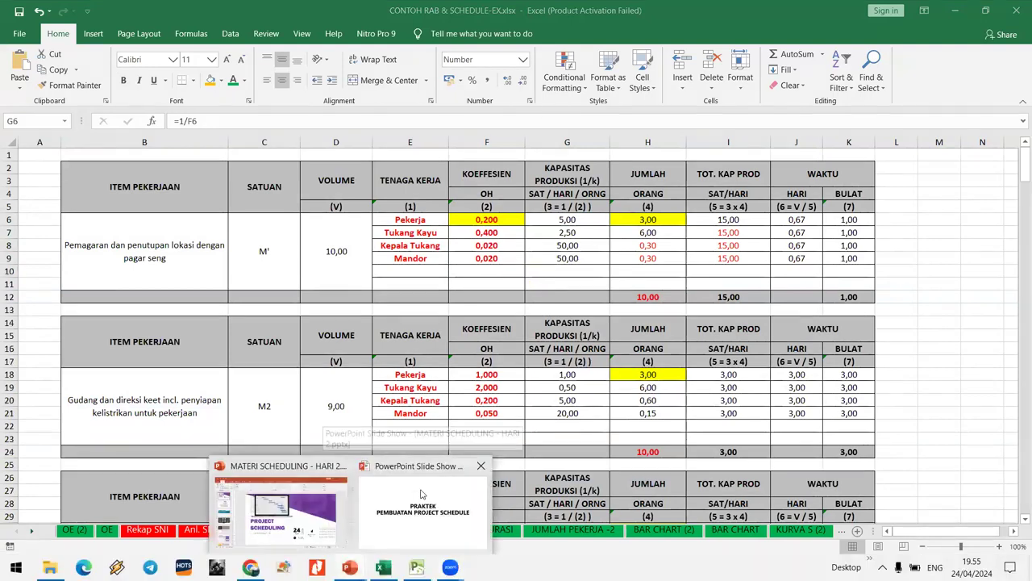
click(481, 465)
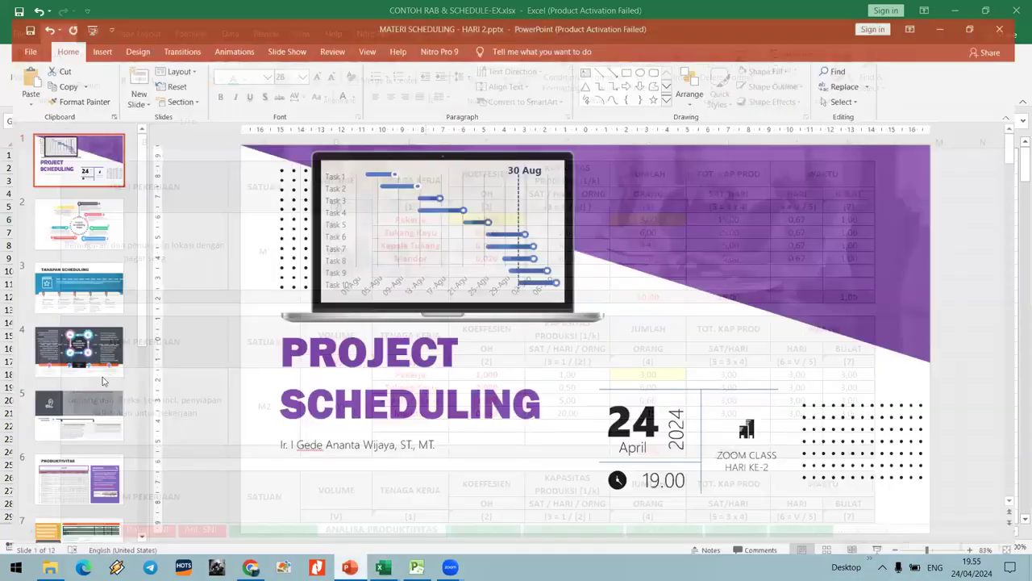
click(103, 379)
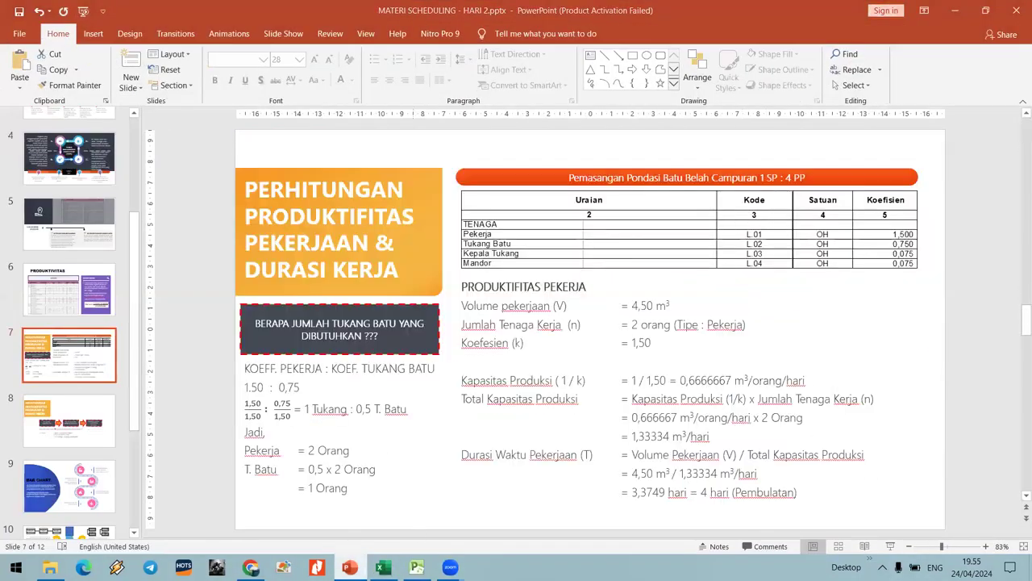
click(349, 567)
click(350, 567)
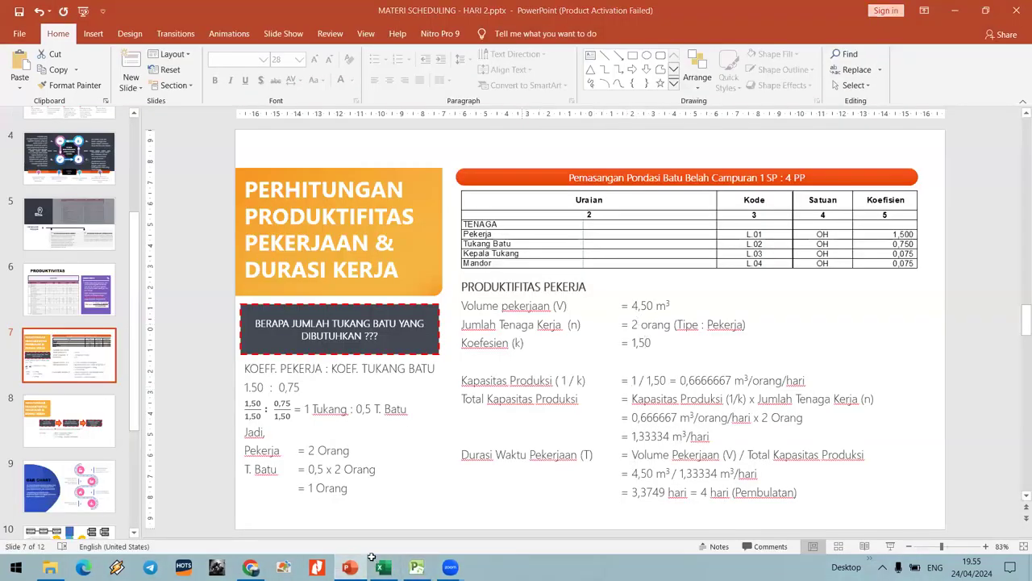
Switch back to the Excel workbook and inspect the Pekerja coefficient and production capacity formula of the Pemagaran item.
key(alt+Tab)
click(569, 260)
click(565, 220)
click(497, 223)
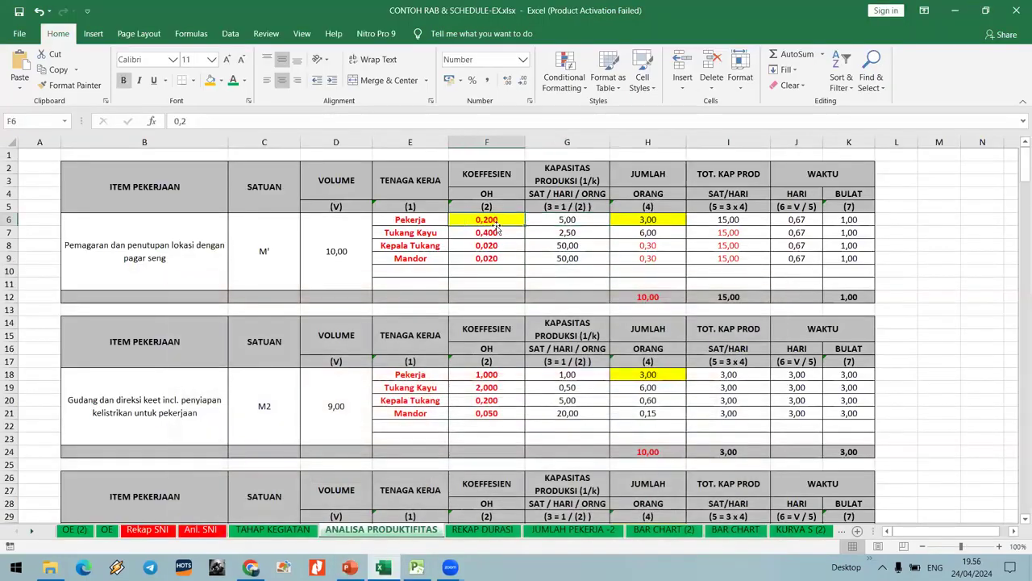
click(563, 220)
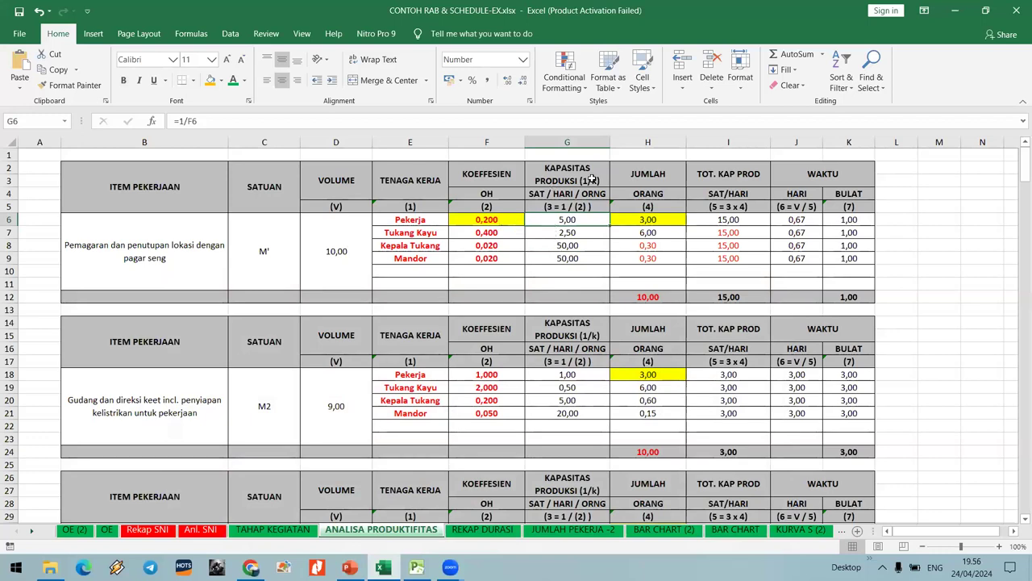
click(405, 224)
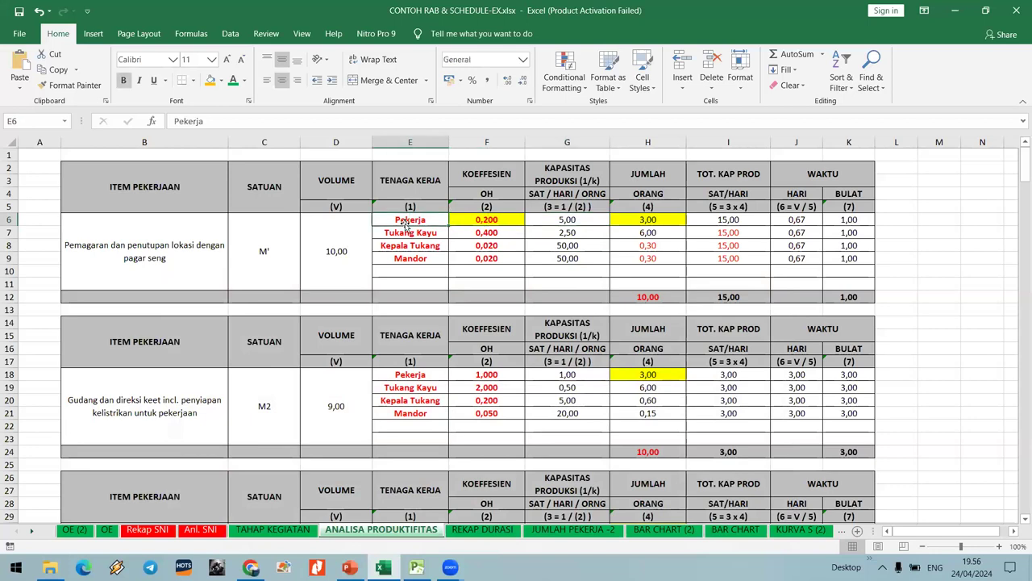
click(105, 267)
click(567, 221)
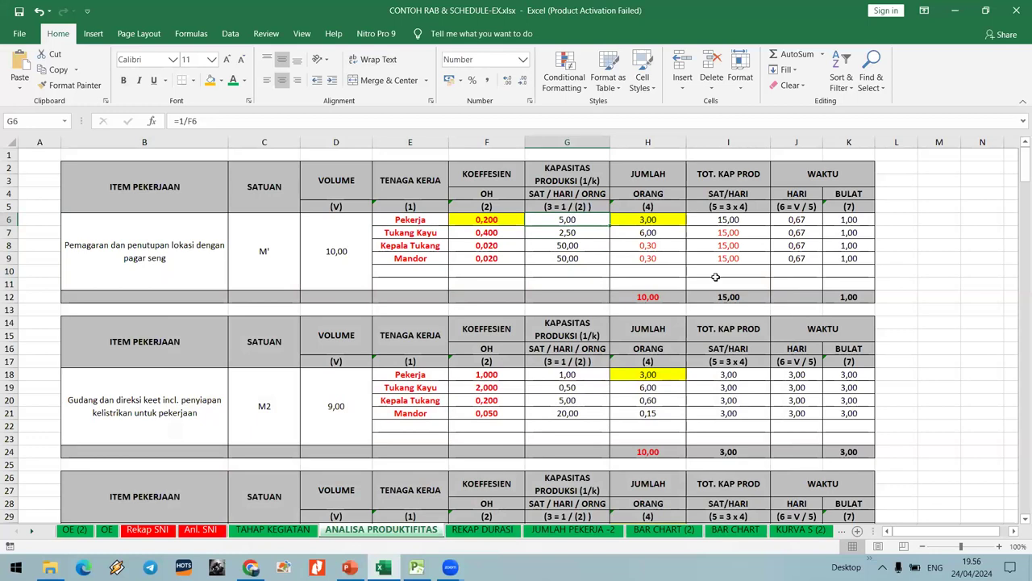
Label the Pemagaran item's Pekerja row BASE LINE in cell L6, in bold green text.
click(897, 220)
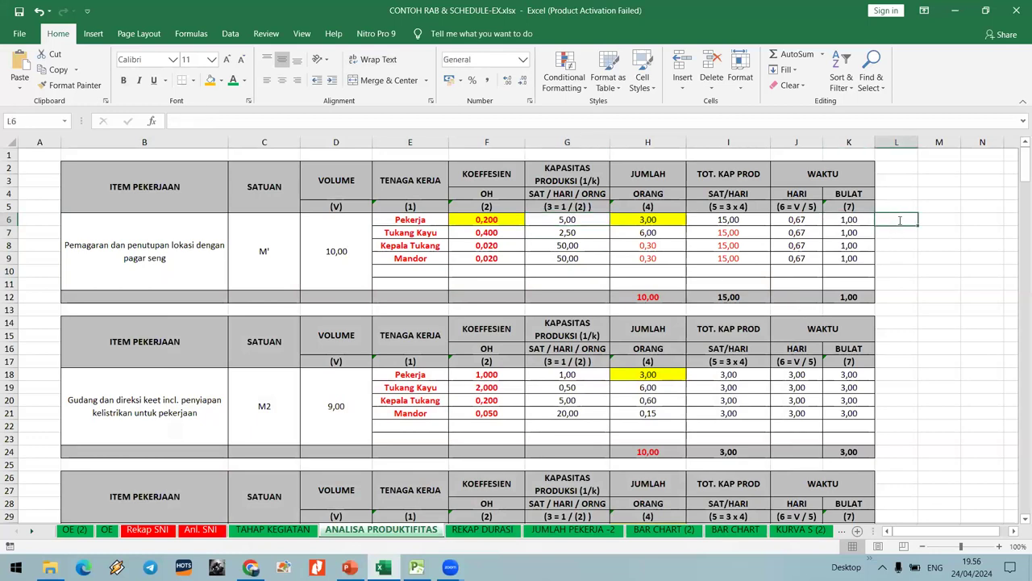
text(BASE LINE)
key(Return)
key(Up)
click(124, 80)
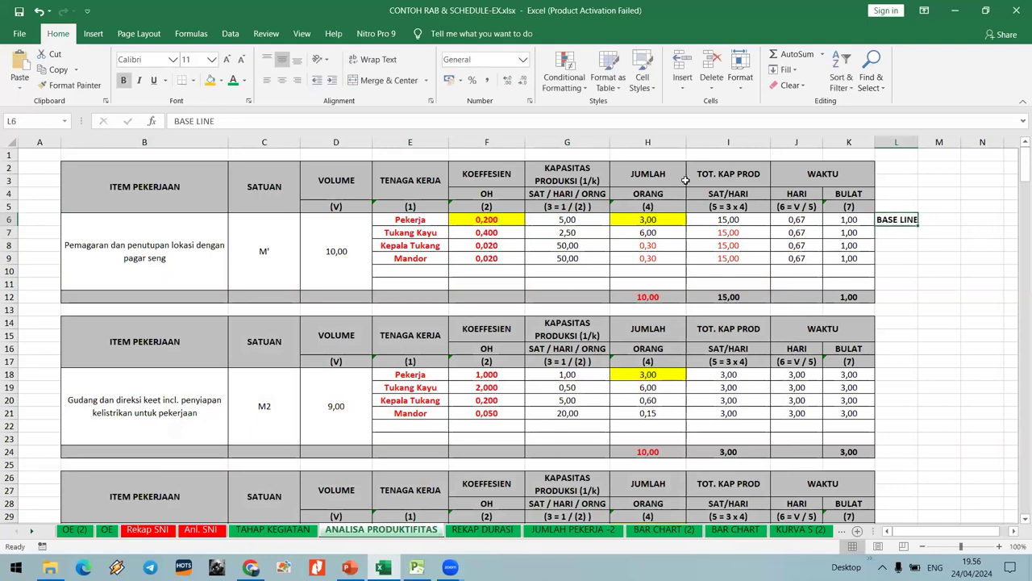
Examine the Pemagaran item's Pekerja row formulas for total production capacity, duration in days and rounded duration.
click(721, 245)
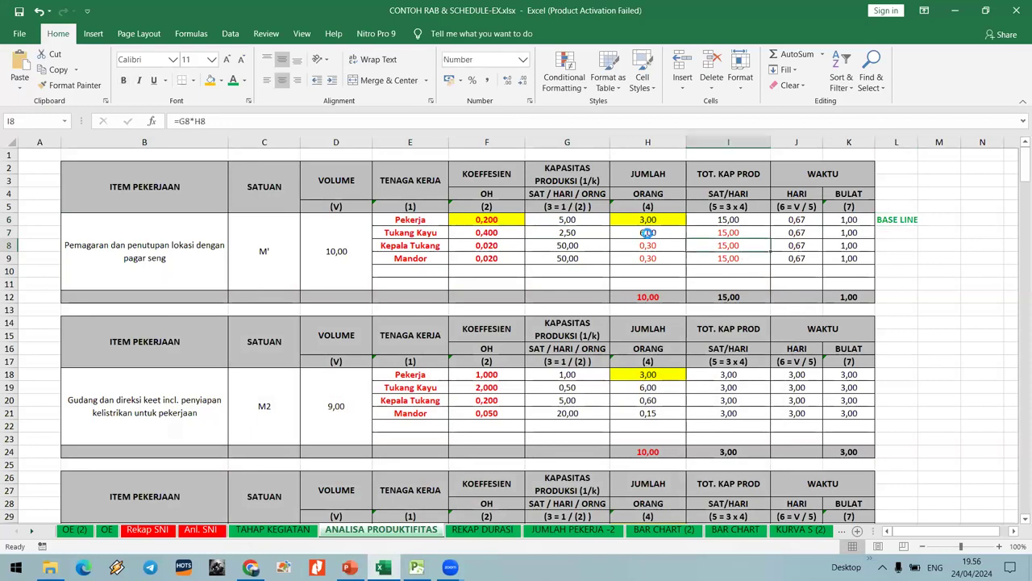
click(587, 214)
click(627, 220)
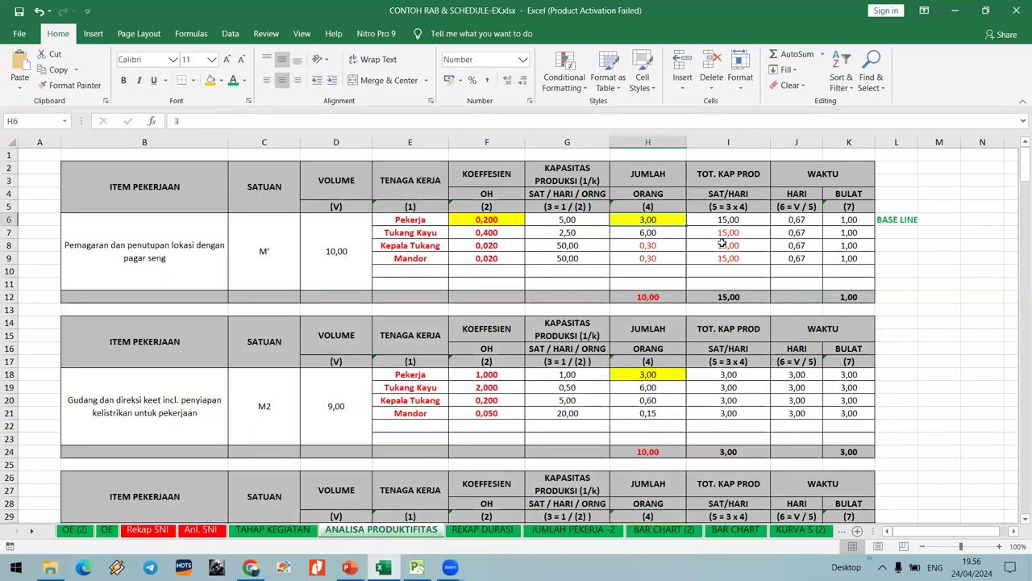
click(549, 218)
click(639, 218)
click(726, 226)
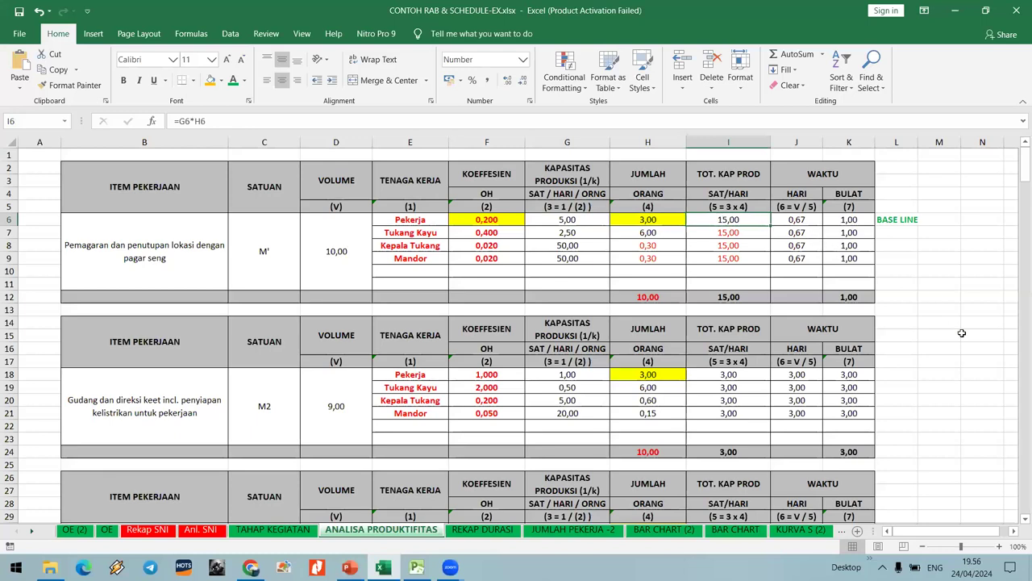
key(ctrl+alt+v)
key(Escape)
key(F2)
key(Escape)
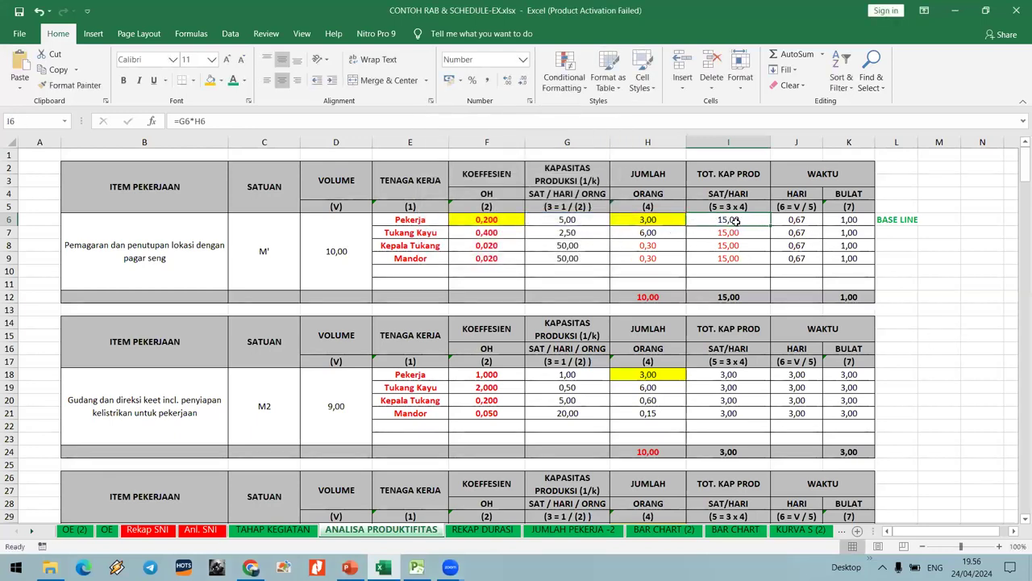
click(809, 220)
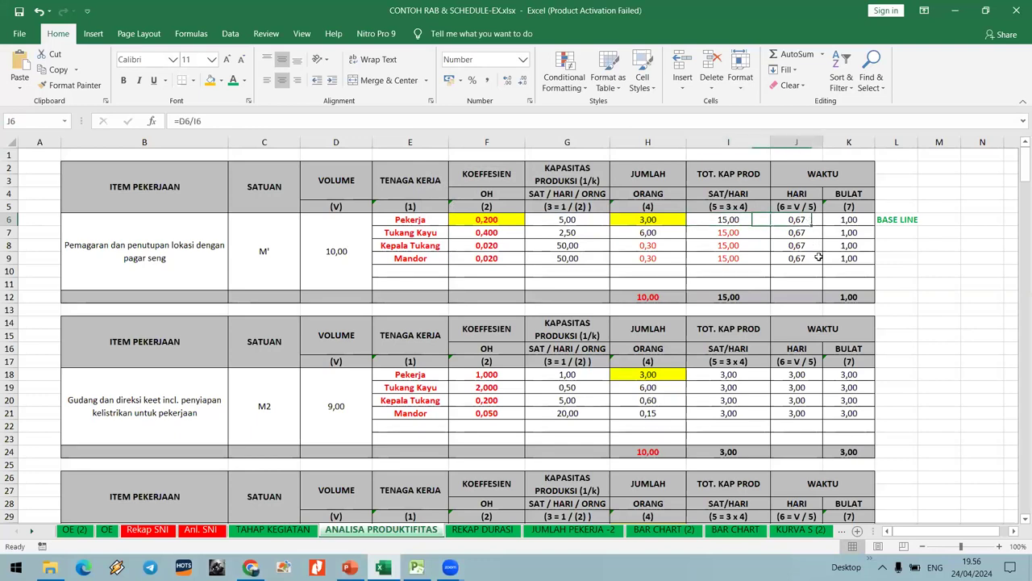
click(863, 220)
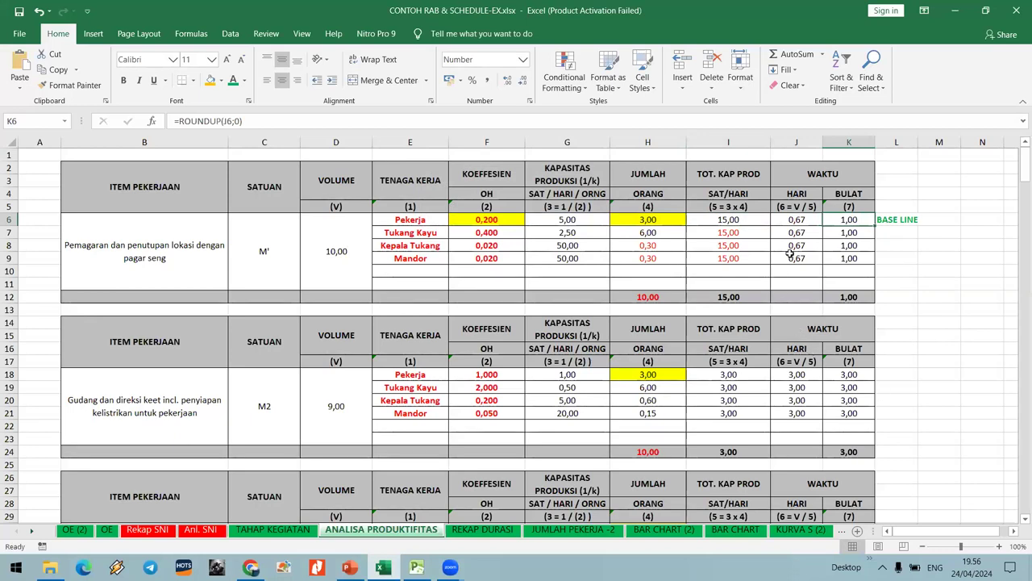
Fill the volume cell of the Pemagaran dan penutupan lokasi item with orange.
click(356, 257)
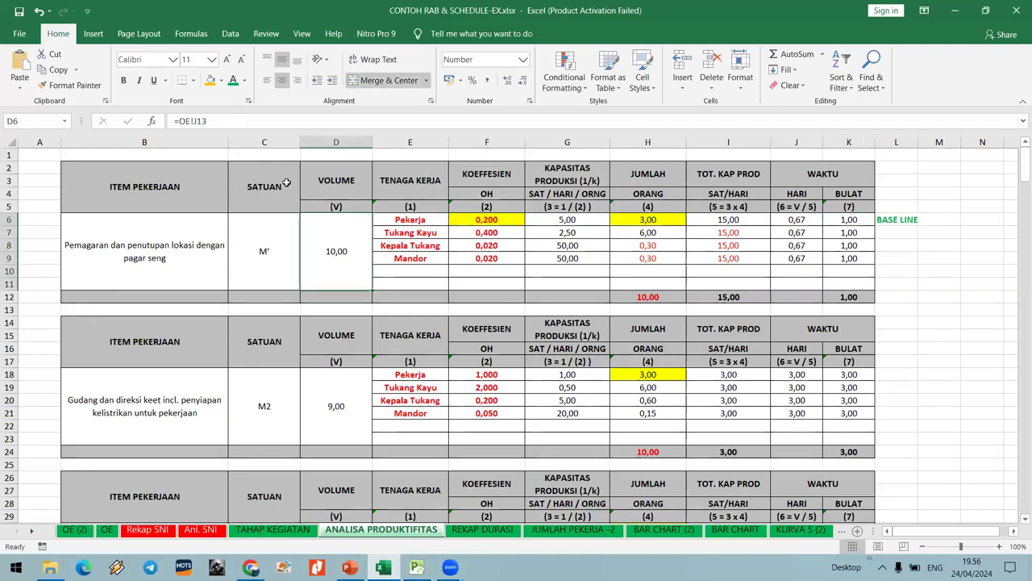
click(209, 79)
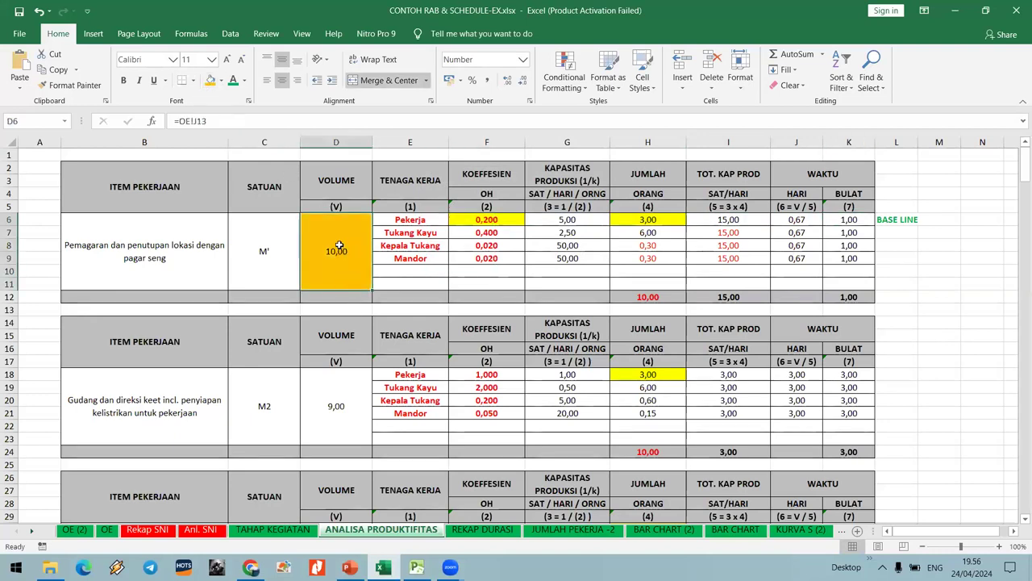
click(853, 219)
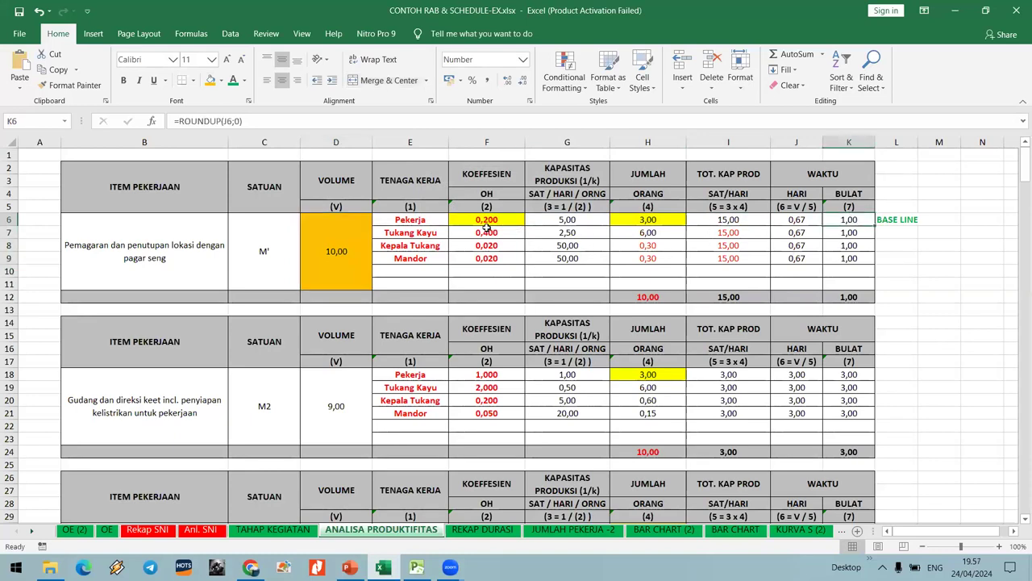
Inspect the Tukang Kayu coefficient, production capacity and worker count formulas of the Pemagaran item.
click(453, 243)
key(Down)
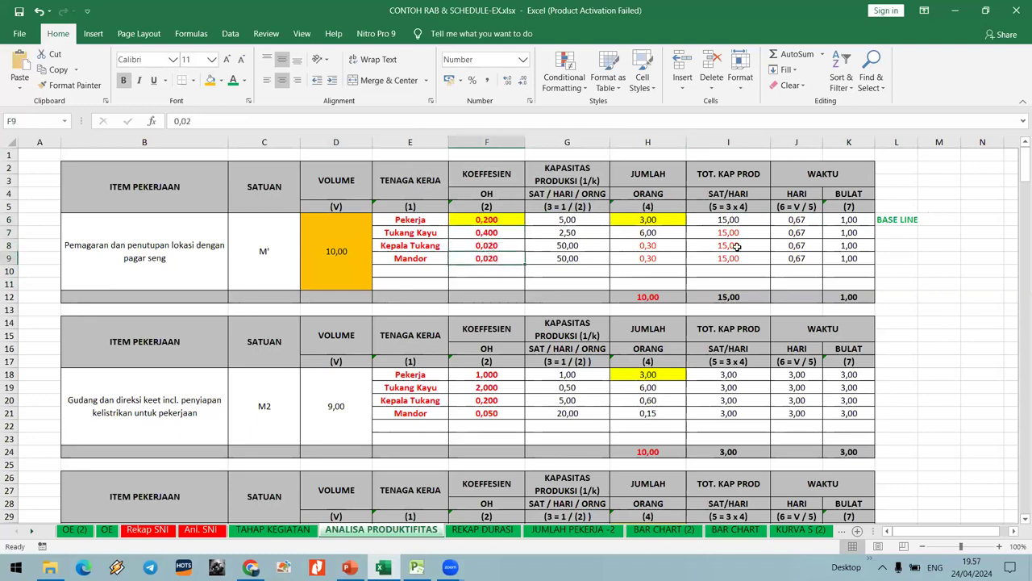
click(513, 232)
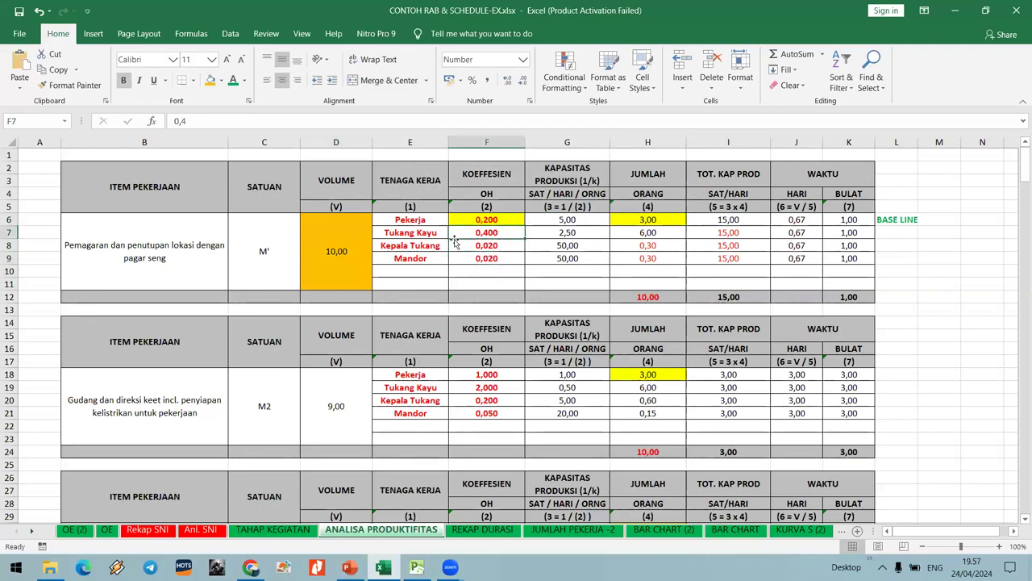
click(596, 228)
key(F2)
key(Escape)
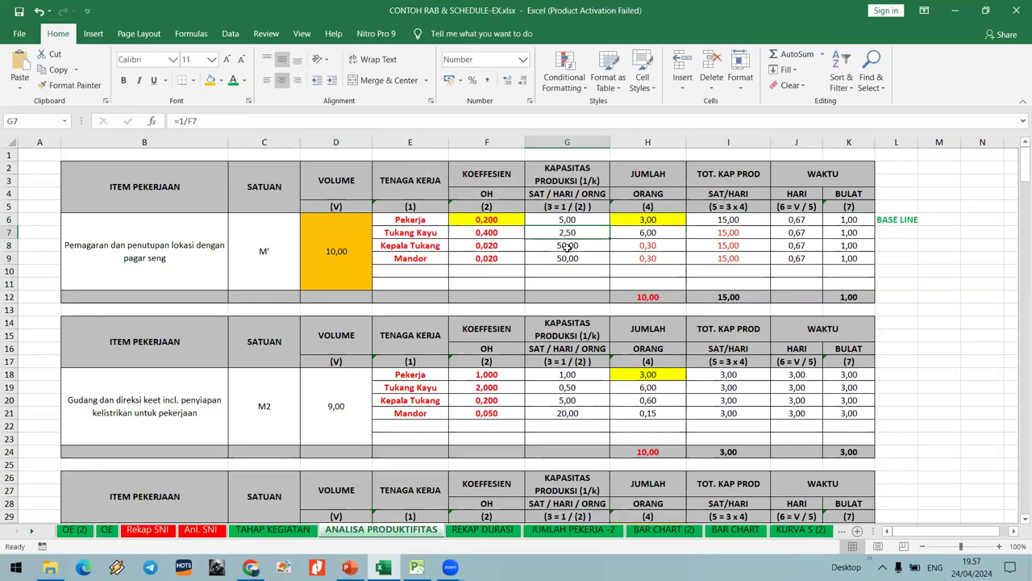
key(Right)
key(F2)
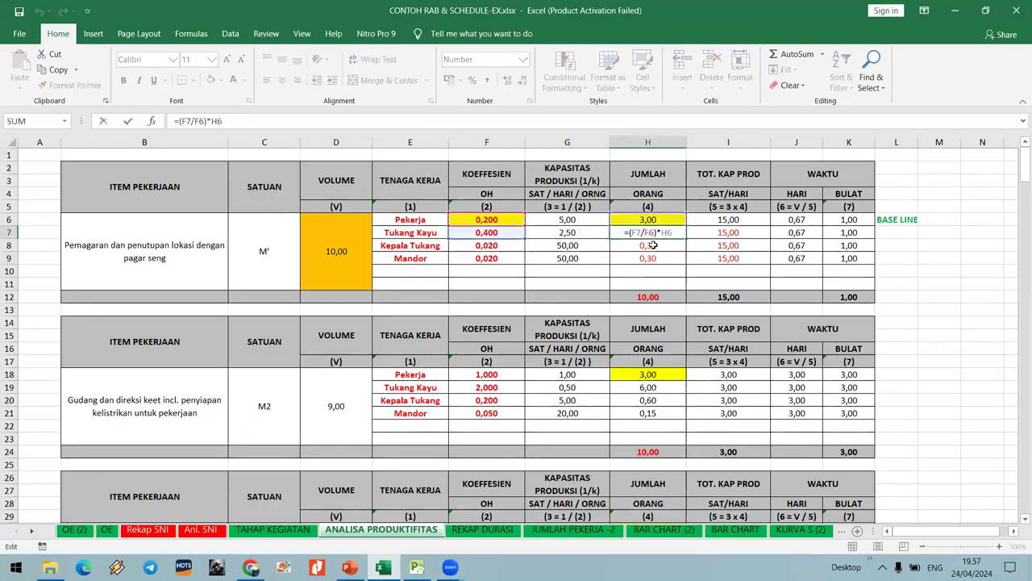
key(Escape)
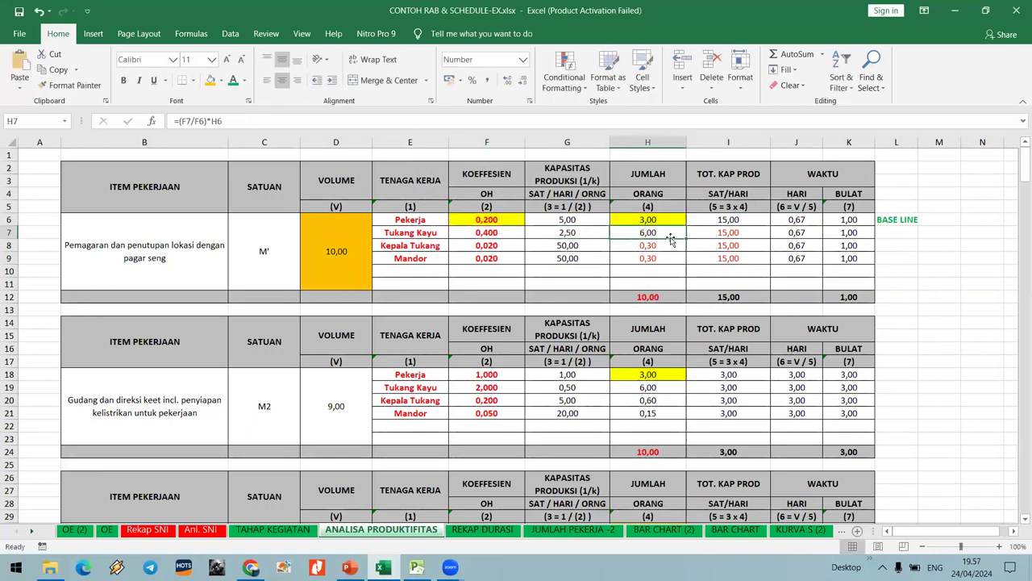
Trace the Tukang Kayu row's formulas for production capacity, total production capacity and duration in days.
click(730, 235)
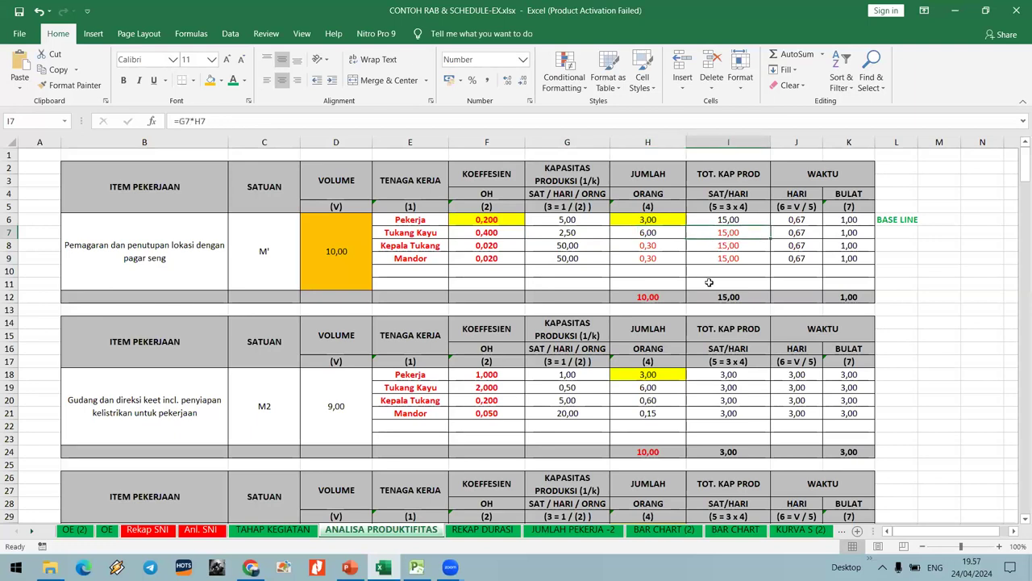
key(F2)
click(594, 234)
key(F2)
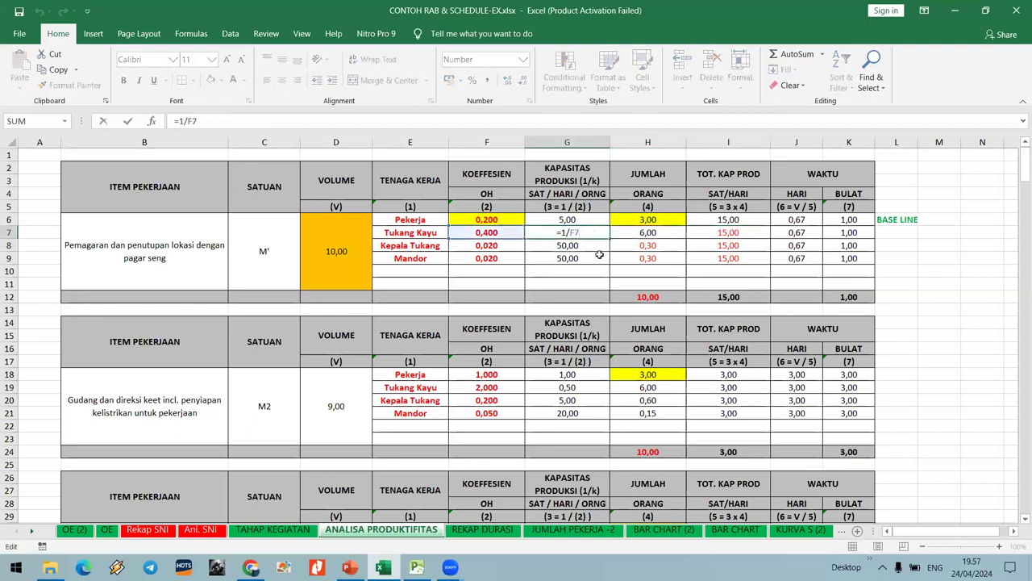
key(Escape)
click(722, 234)
key(F2)
key(Escape)
key(F2)
key(Escape)
click(785, 235)
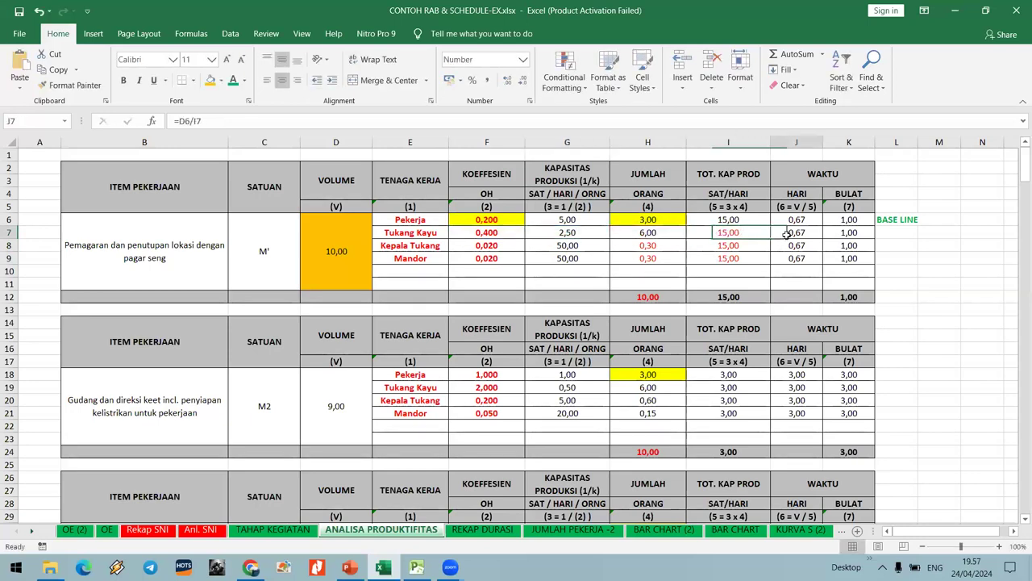
text(=D6/I7)
key(Escape)
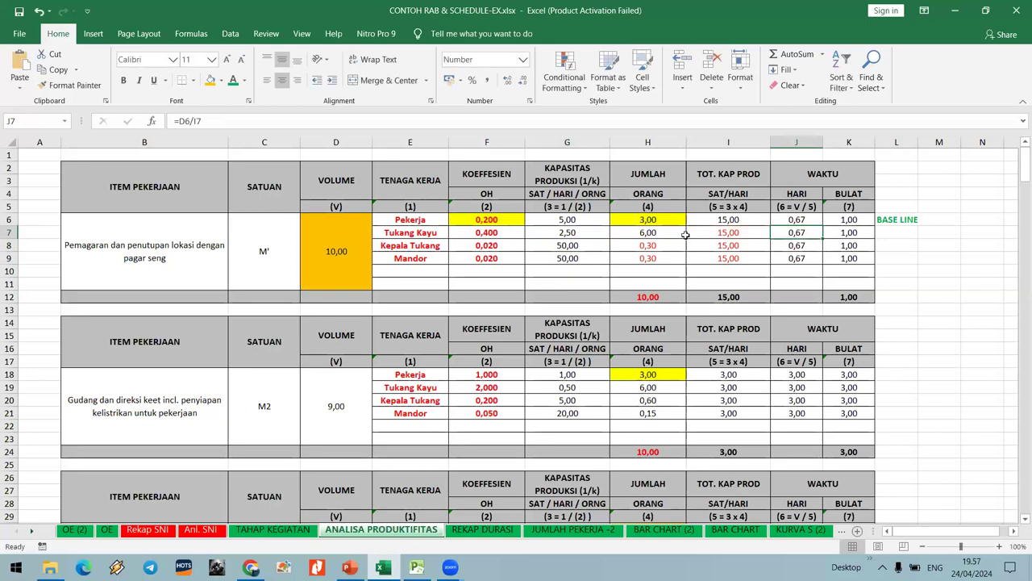
Try setting the number of Pekerja for the Pemagaran item to 2, and undo the change.
click(675, 222)
text(2)
click(684, 258)
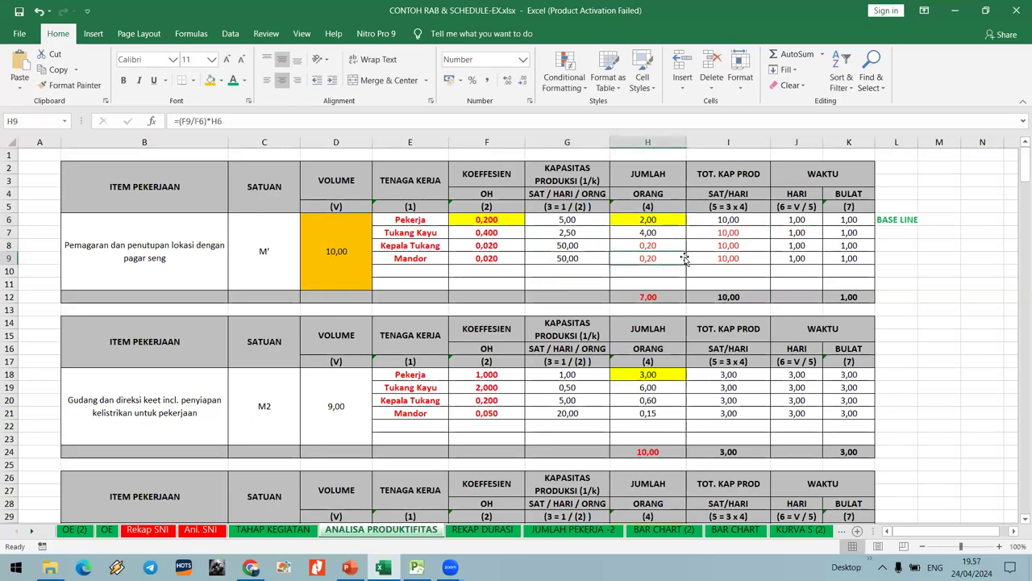
key(ctrl+z)
Review which coefficients and base worker count the Tukang Kayu worker count formula in H7 references.
double_click(663, 233)
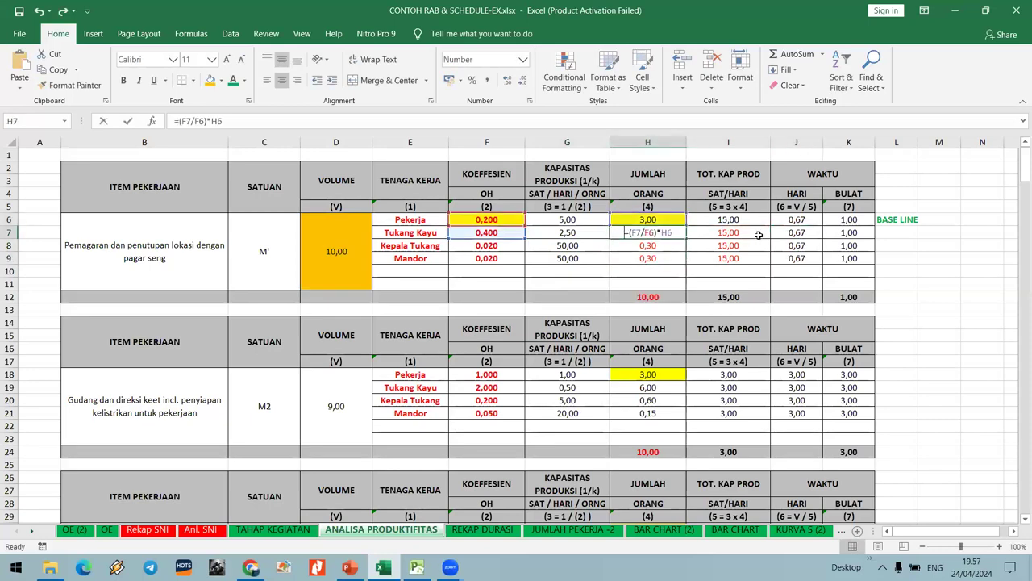
key(Escape)
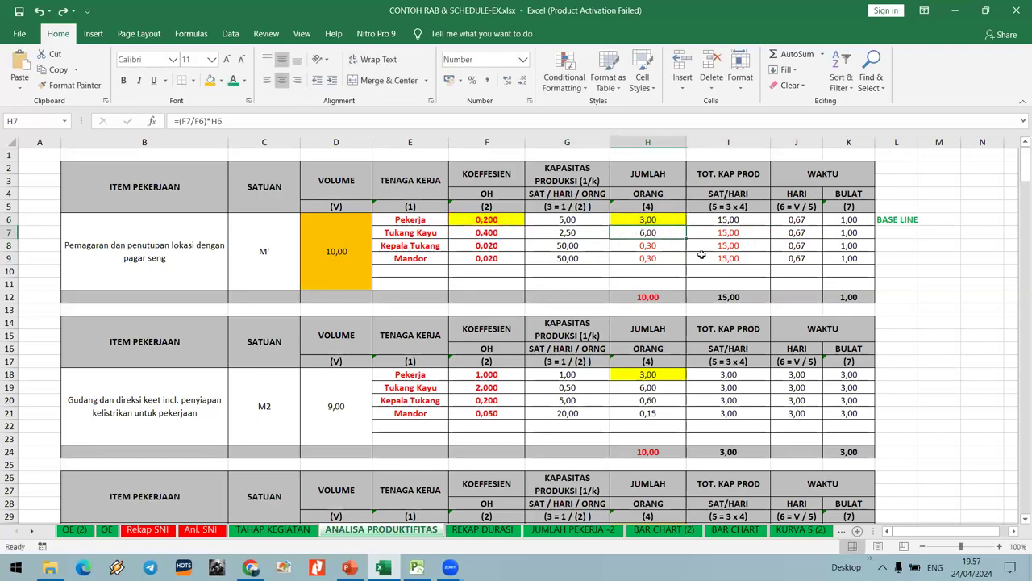
double_click(659, 233)
key(Escape)
key(F2)
key(Escape)
key(F2)
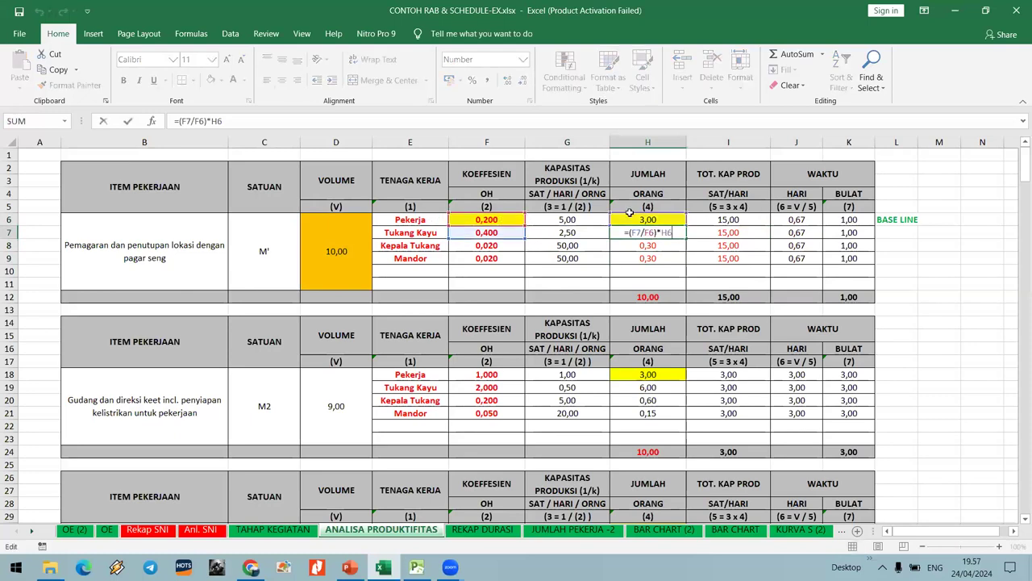
key(Escape)
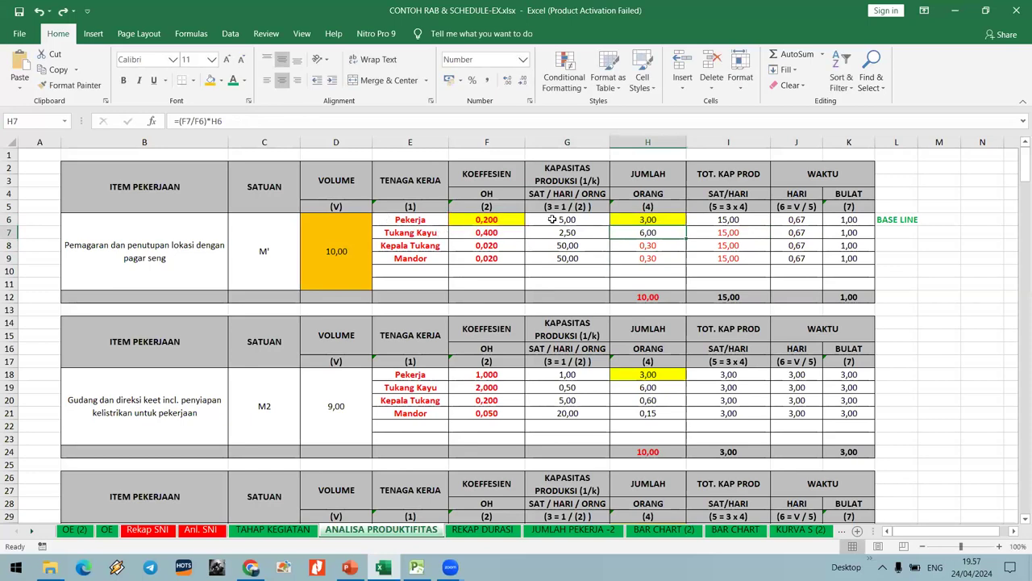
key(F2)
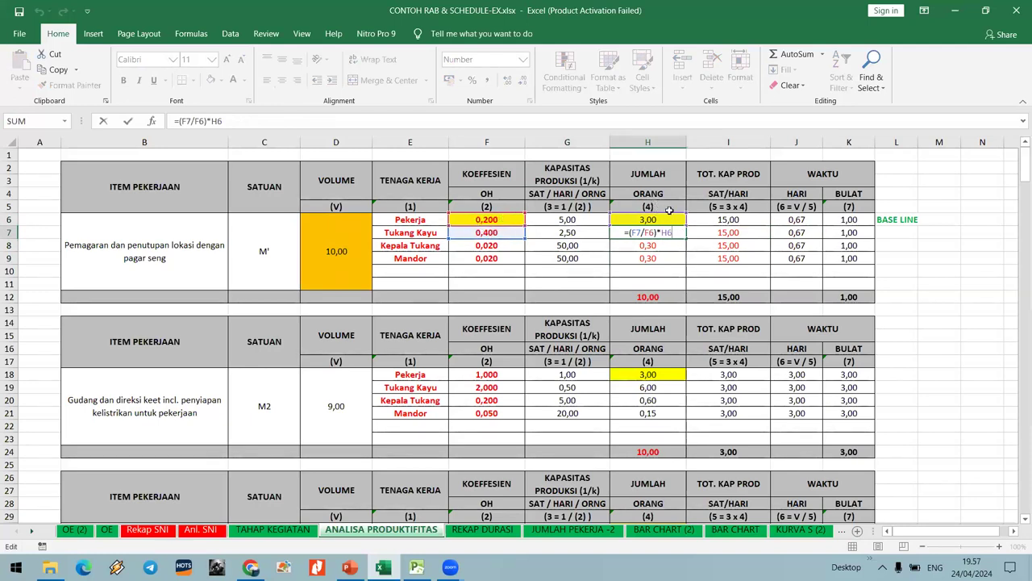
key(ctrl+Return)
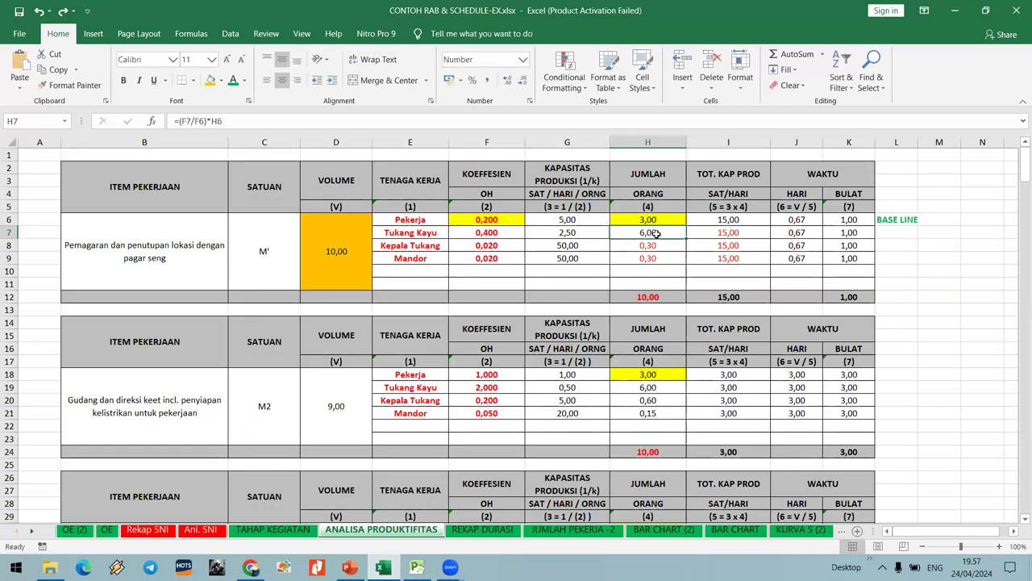
Trace the Tukang Kayu worker count formula in H7 back to the Pekerja and Tukang Kayu coefficients and the base Pekerja count.
double_click(658, 238)
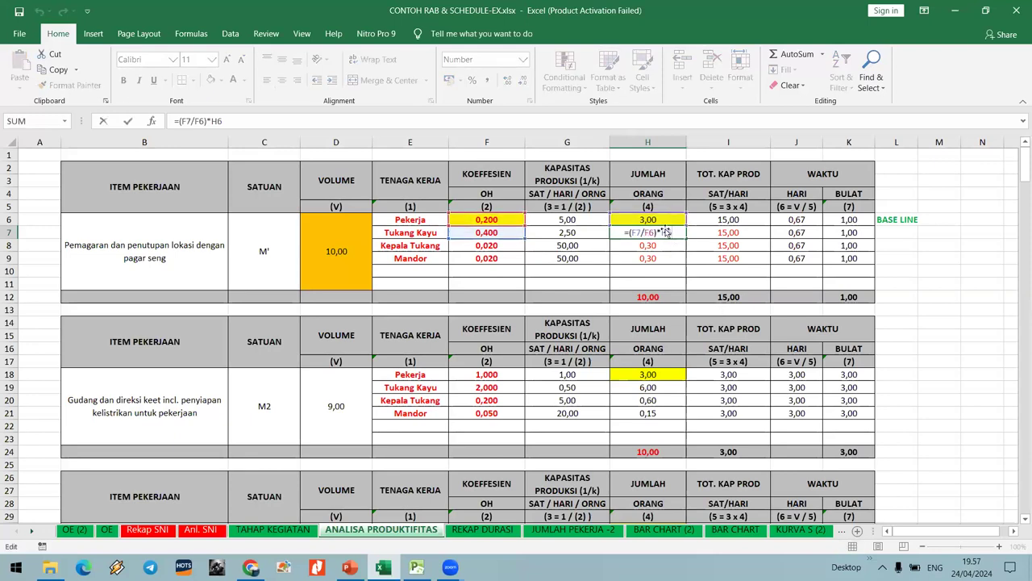
key(Escape)
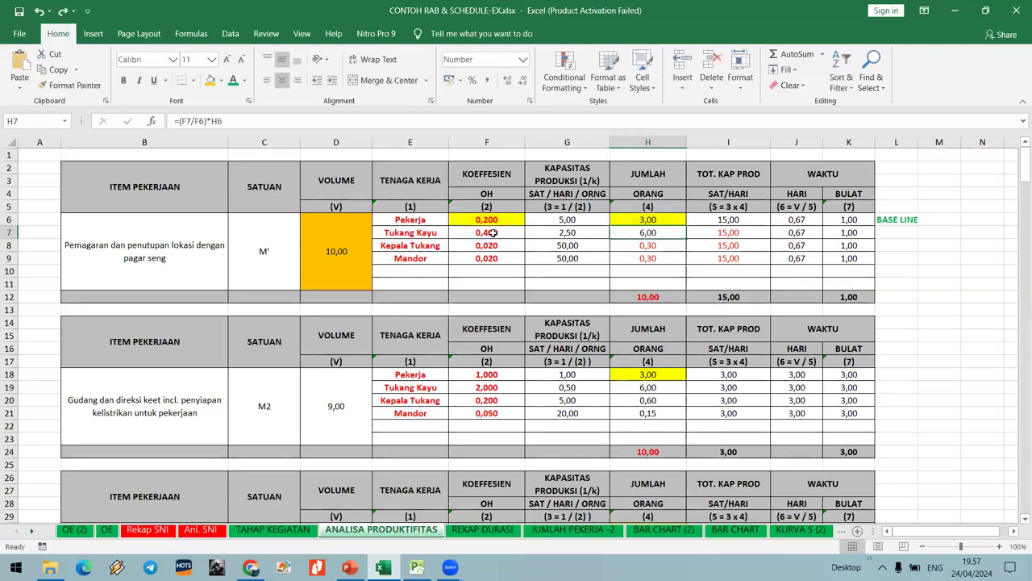
click(440, 233)
click(435, 221)
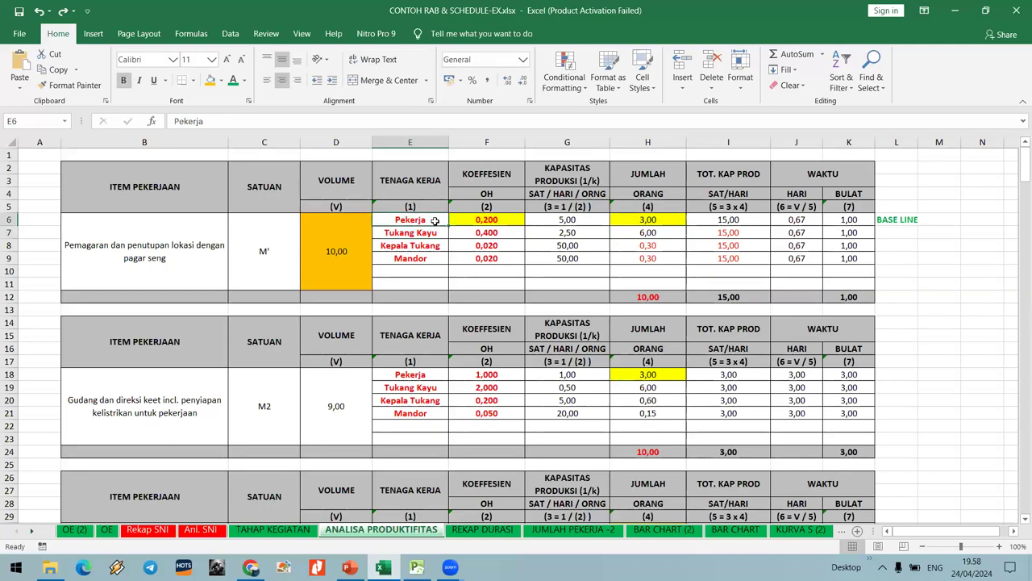
click(646, 234)
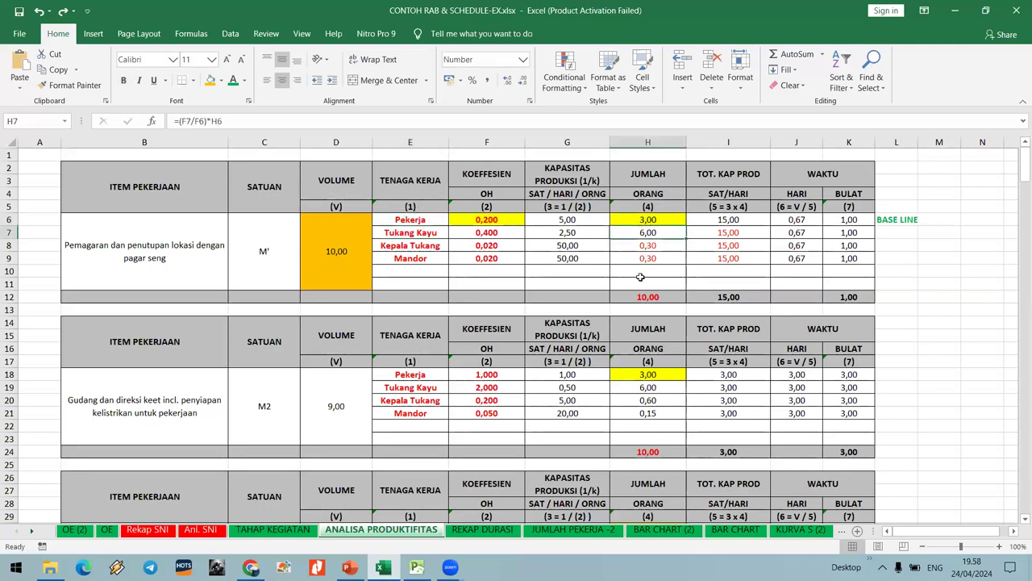
click(646, 221)
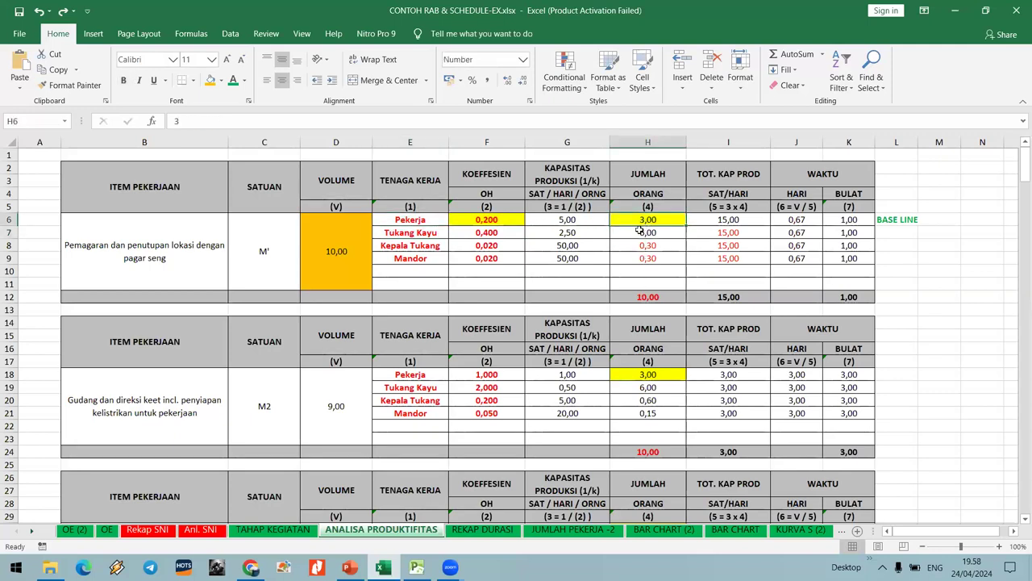
click(646, 234)
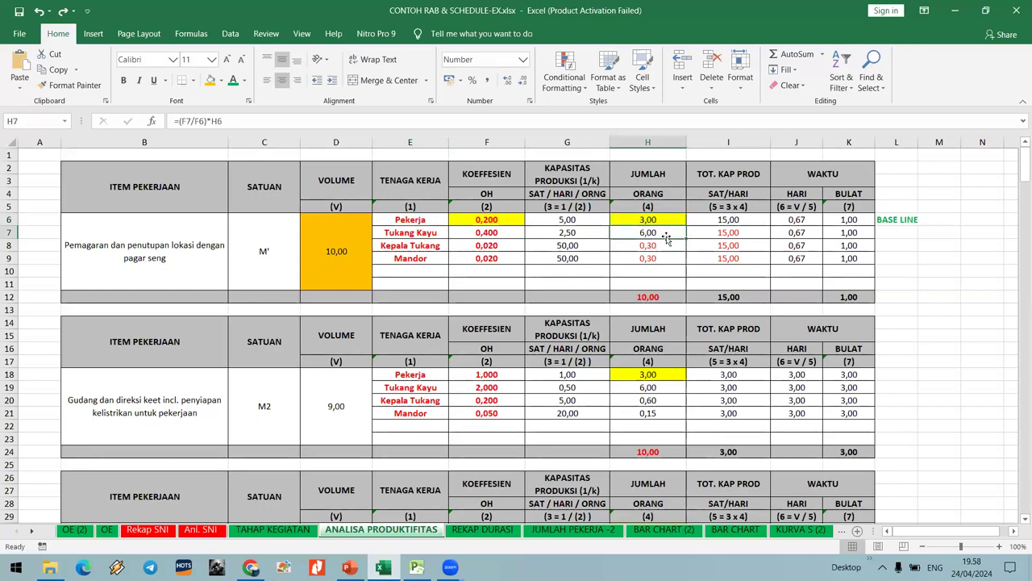
Review the Tukang Kayu total production capacity formula and the cells referenced by the Kepala Tukang worker count in H8.
click(715, 234)
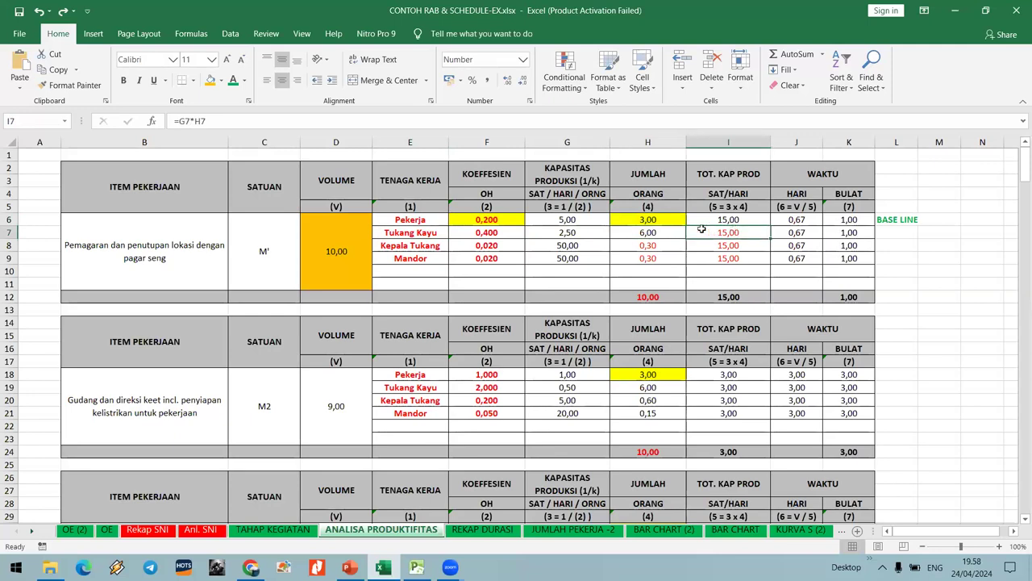
click(656, 233)
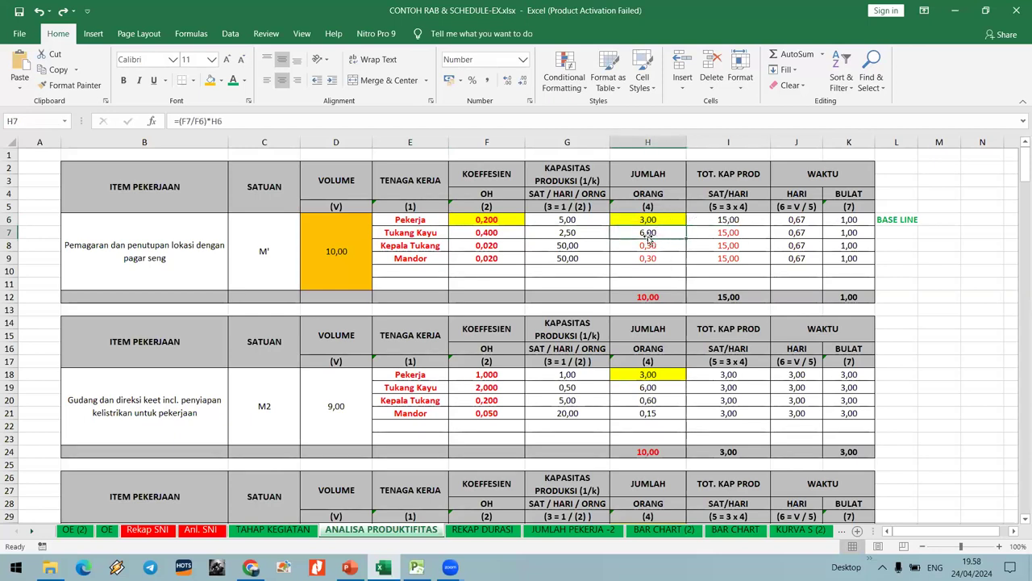
click(655, 245)
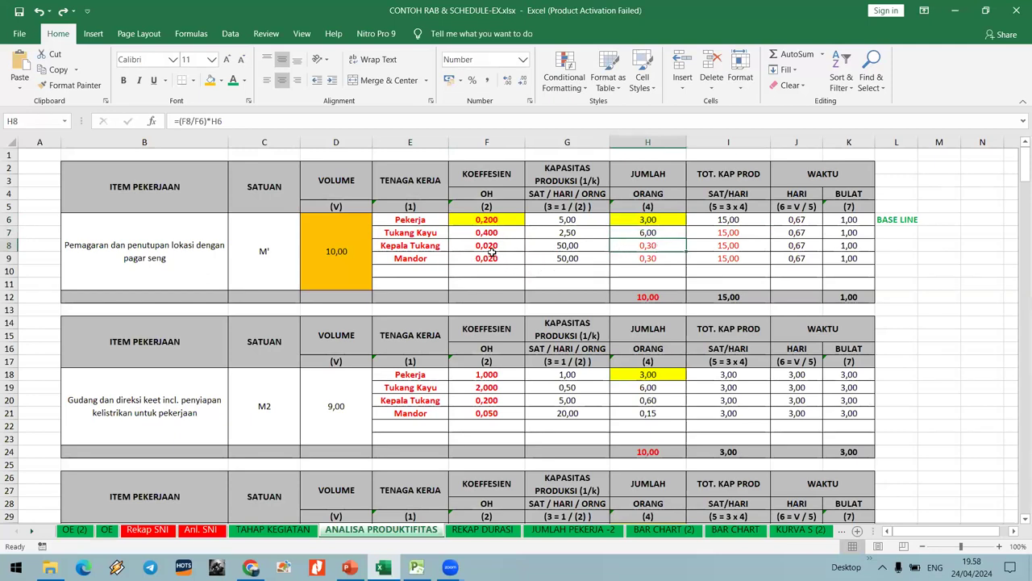
double_click(625, 247)
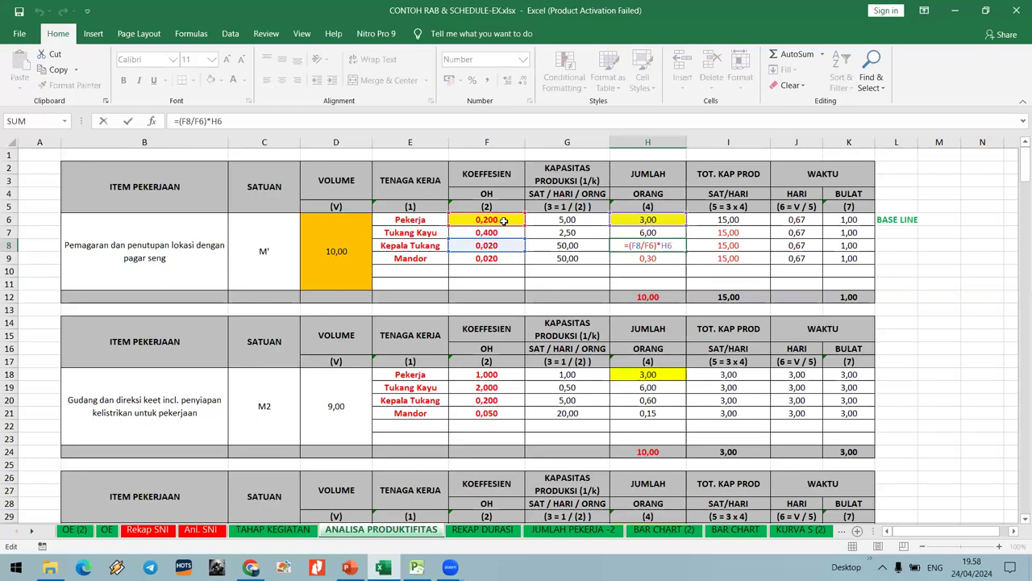
key(Escape)
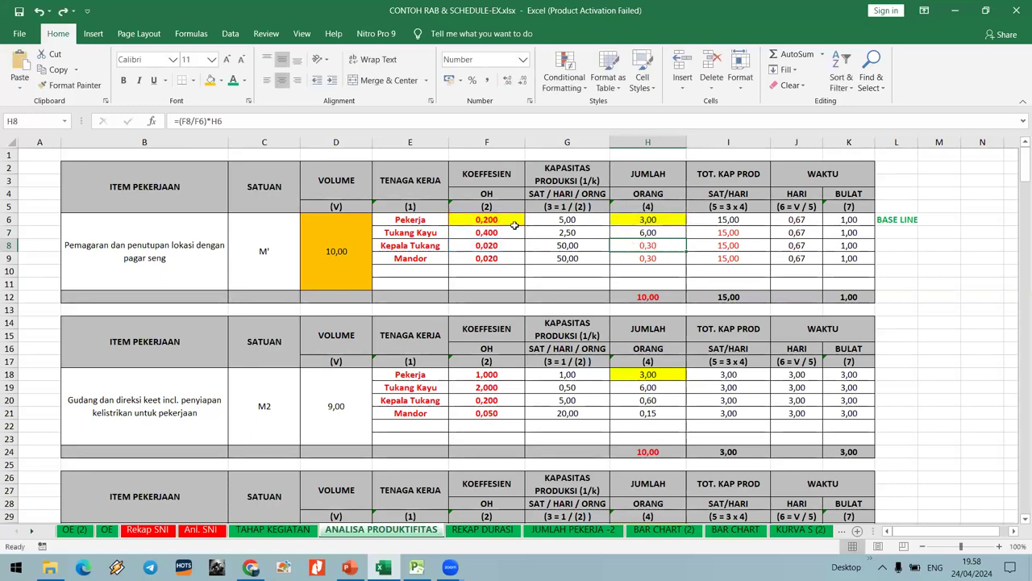
Color the text of the Pemagaran item's Pekerja baseline row, E6:K6, red.
drag(427, 224, 854, 222)
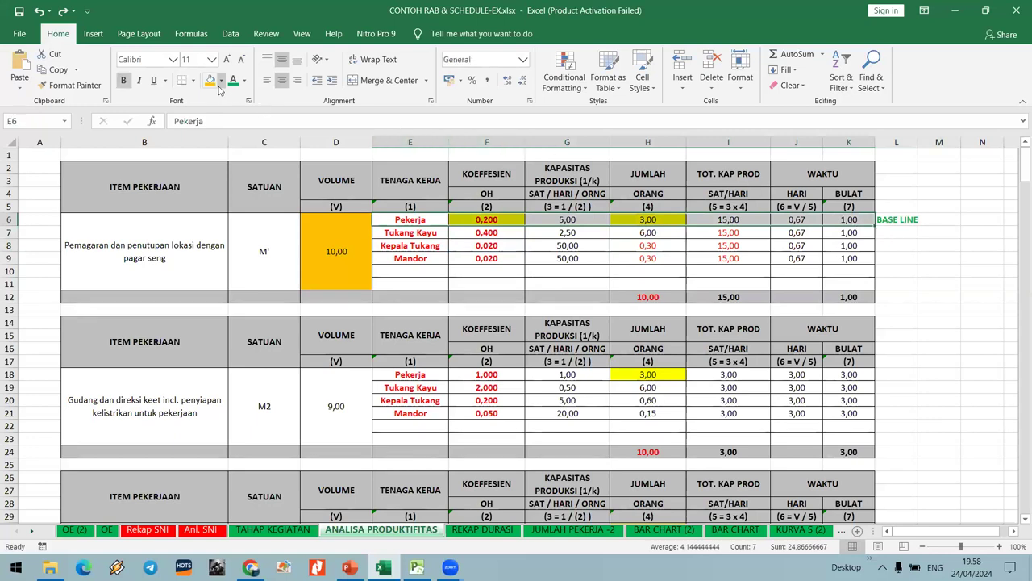
click(244, 81)
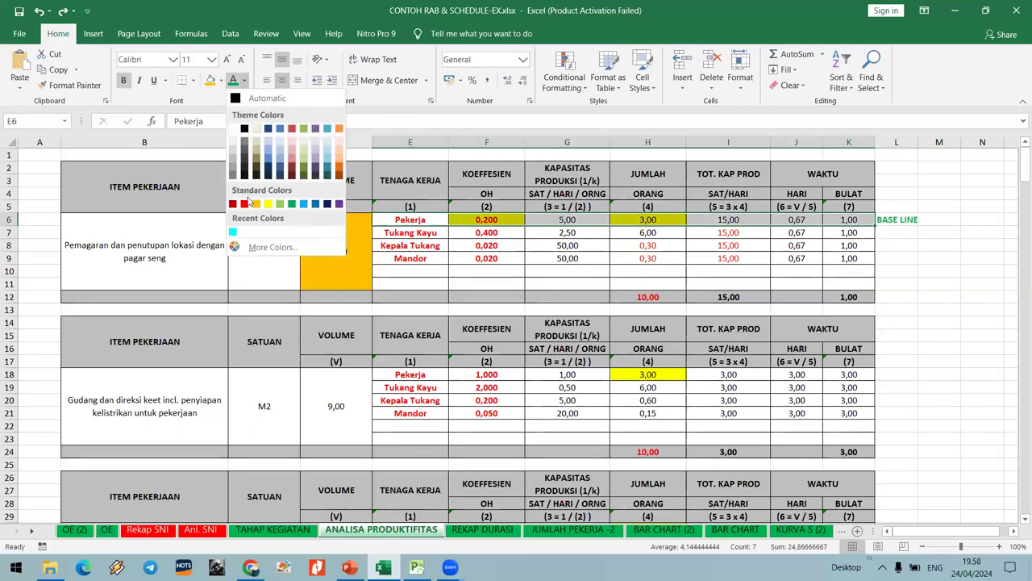
click(244, 203)
click(648, 220)
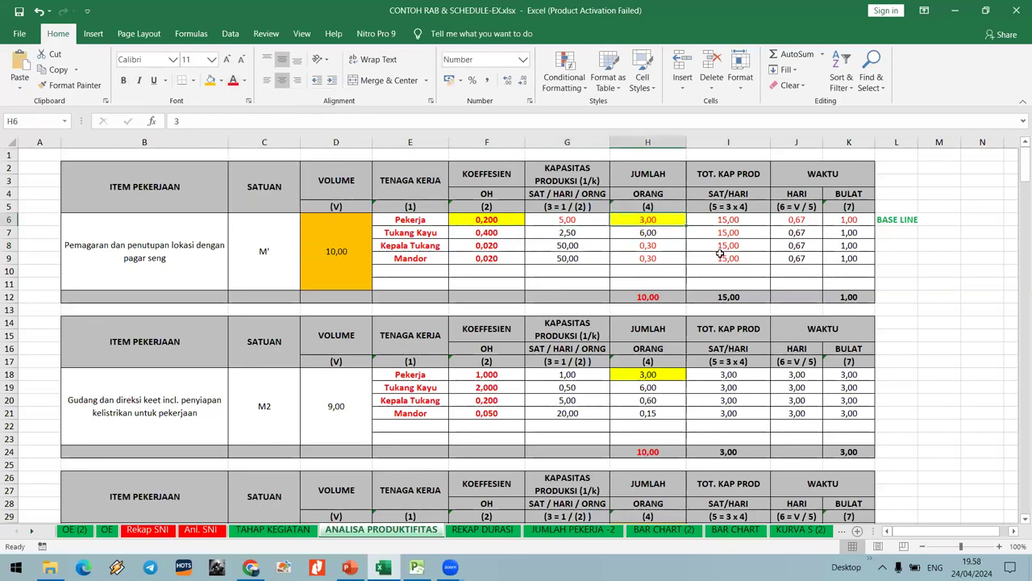
Color the text of G7:I9 black for the Tukang Kayu, Kepala Tukang and Mandor rows of the Pemagaran item.
drag(567, 233, 720, 260)
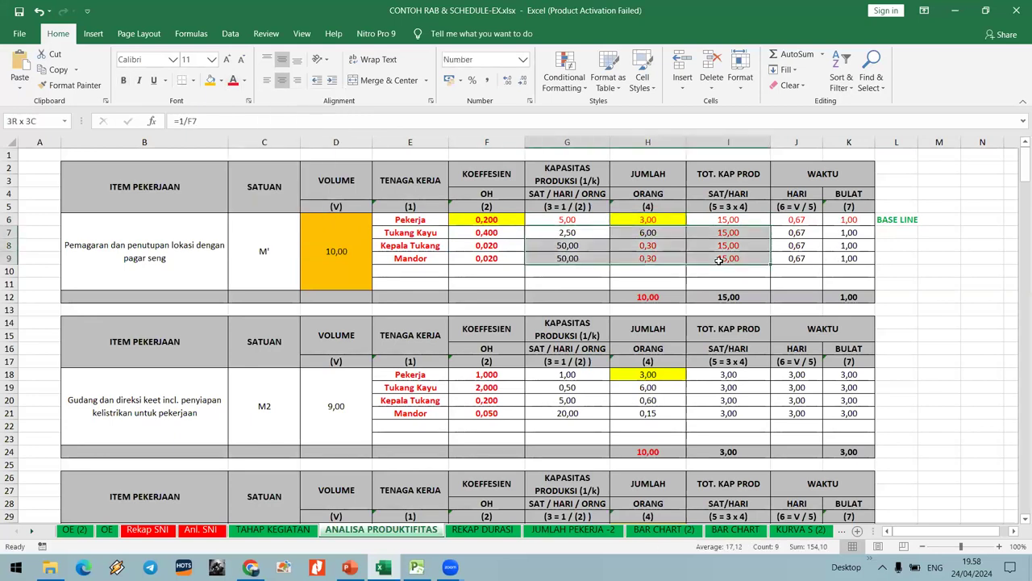
click(246, 82)
click(248, 121)
click(580, 246)
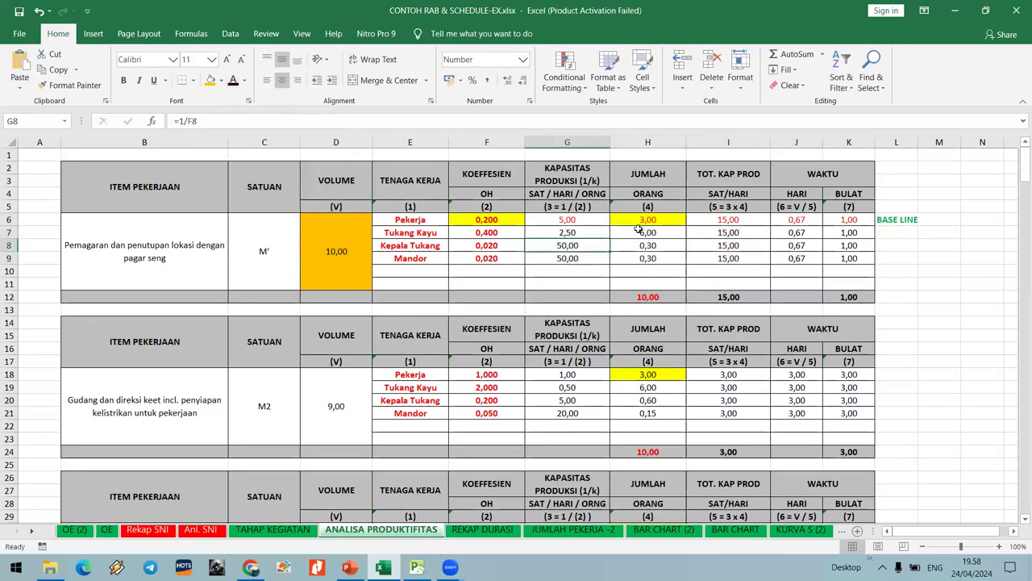
Test the Pemagaran item with 2 Pekerja in H6, and set the count back to 3.
click(642, 222)
text(2)
key(Return)
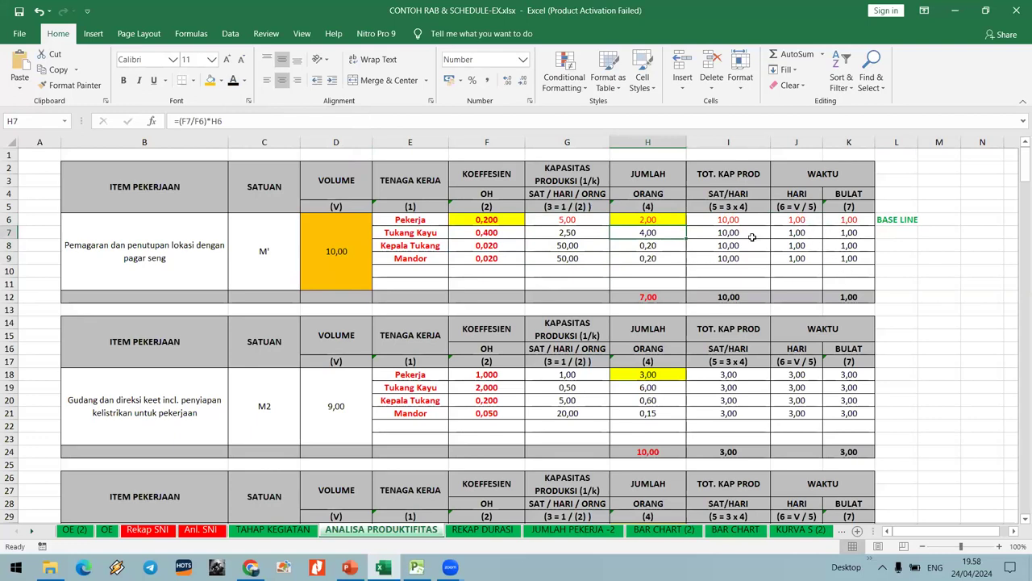
click(662, 220)
text(3)
key(Return)
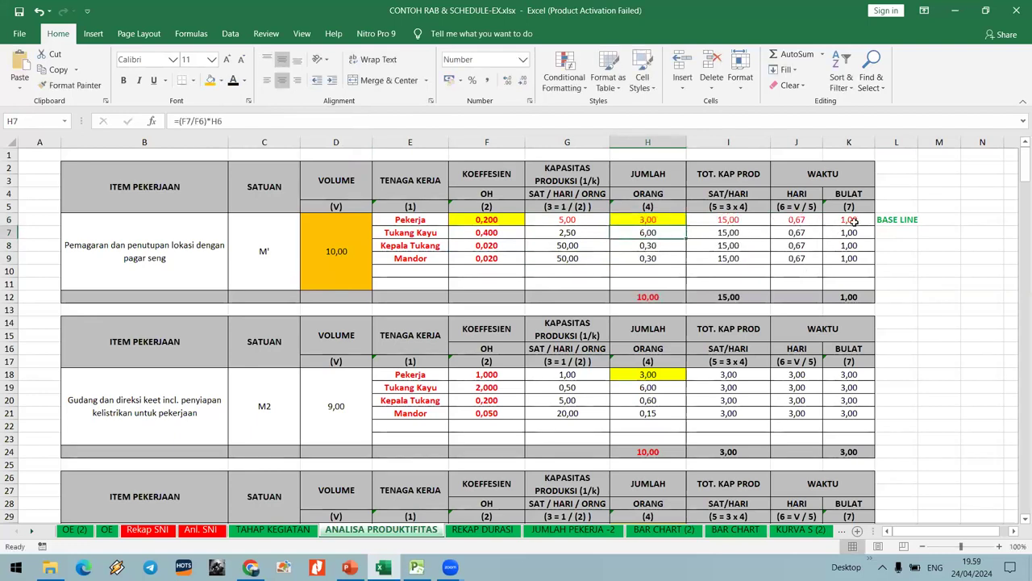
Try 2 Pekerja again in H6 and step through the neighbouring Tukang Kayu figures.
click(680, 221)
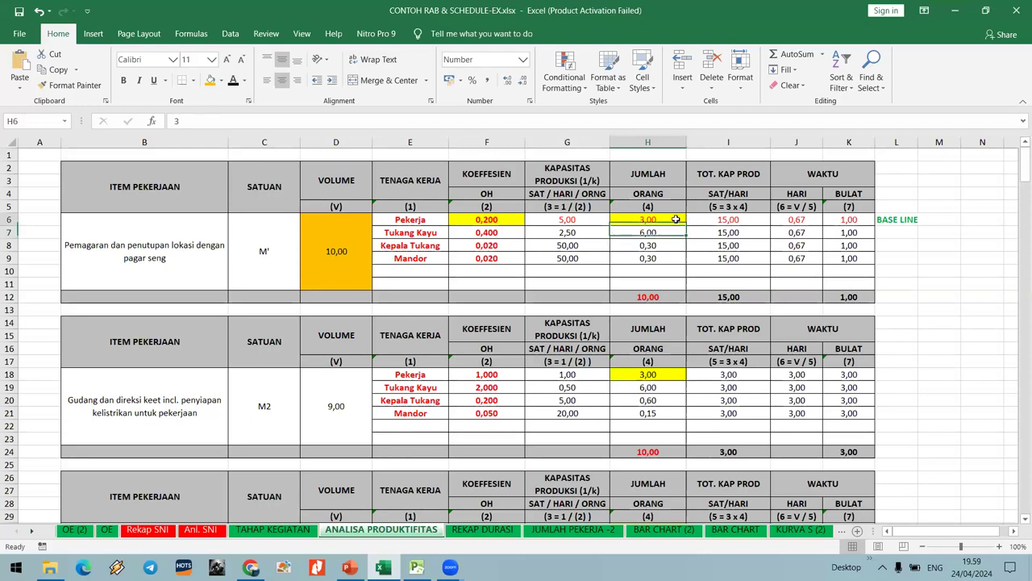
text(2)
key(Return)
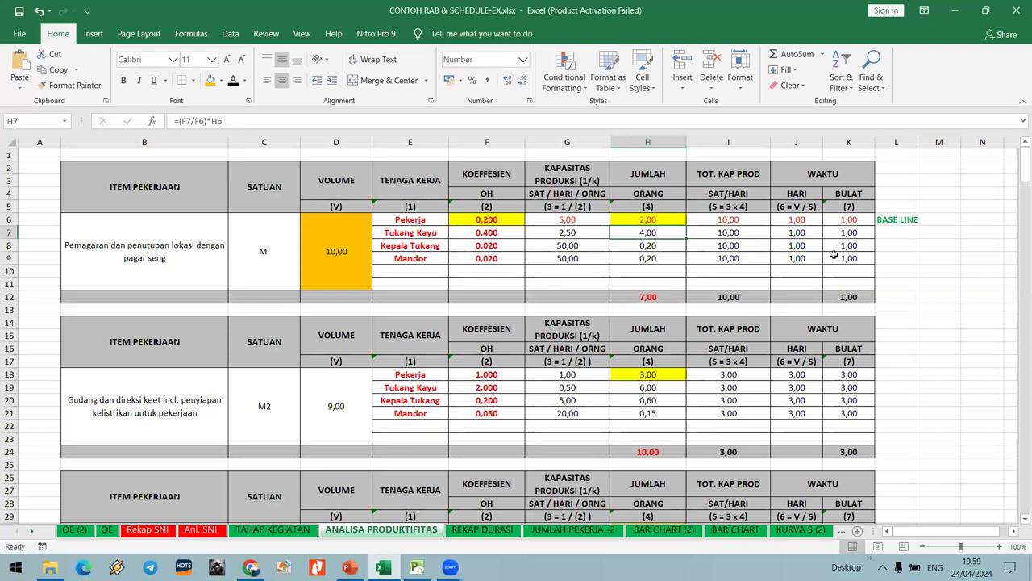
key(Right)
key(Left)
key(Left)
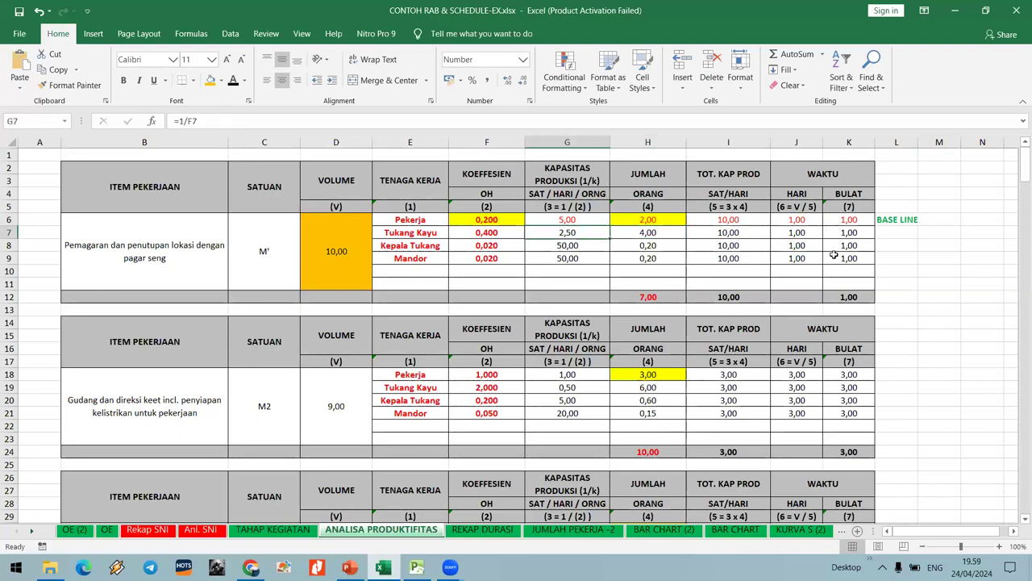
Try a base count of 1 Pekerja for the Pemagaran item and highlight the Pekerja and Tukang Kayu counts.
key(Right)
key(Up)
text(1)
key(Return)
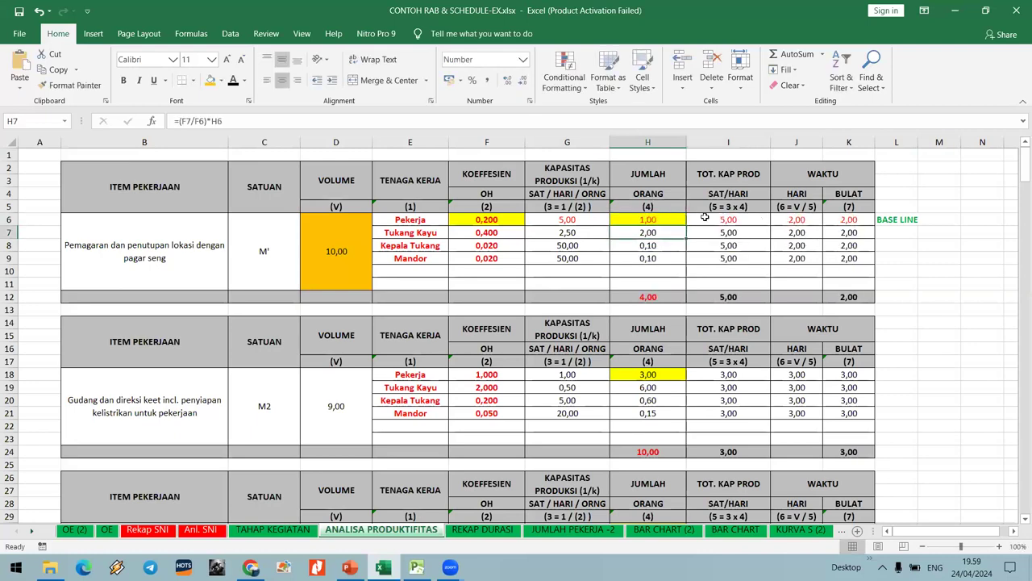
drag(669, 219, 669, 232)
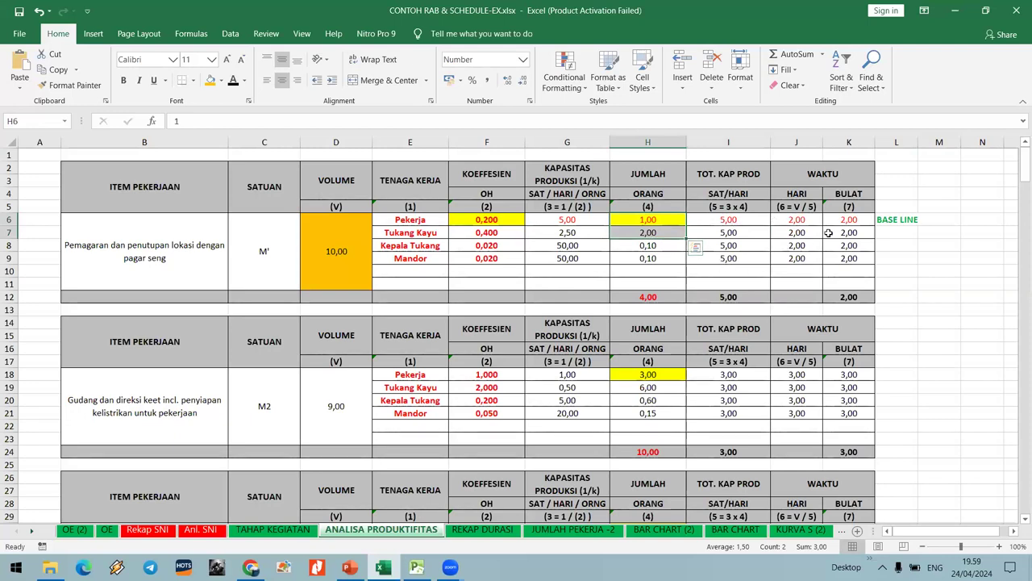
Set the Pemagaran item's Pekerja count to 2 and highlight the worker counts in H6:H7.
click(658, 220)
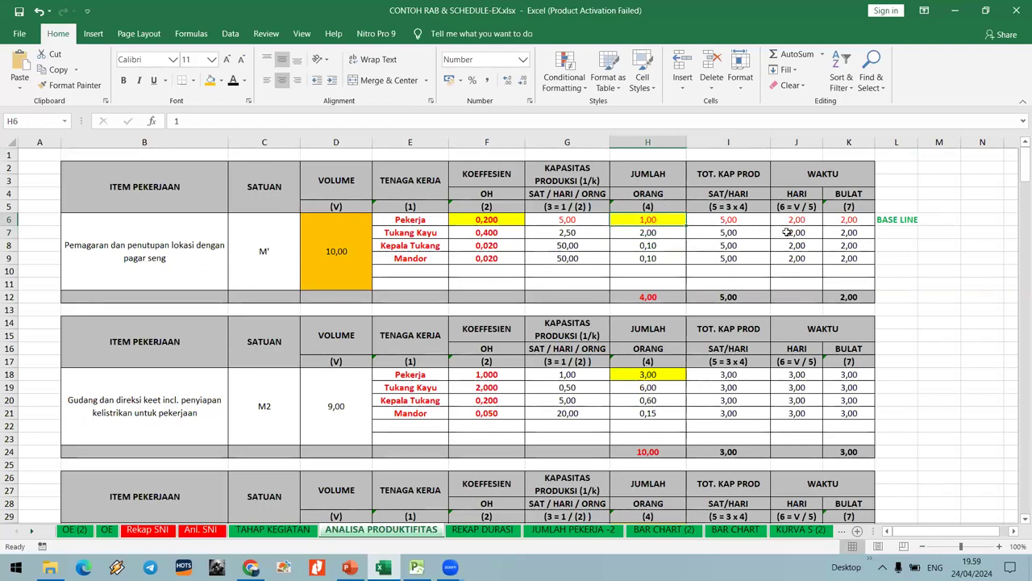
text(2)
key(Return)
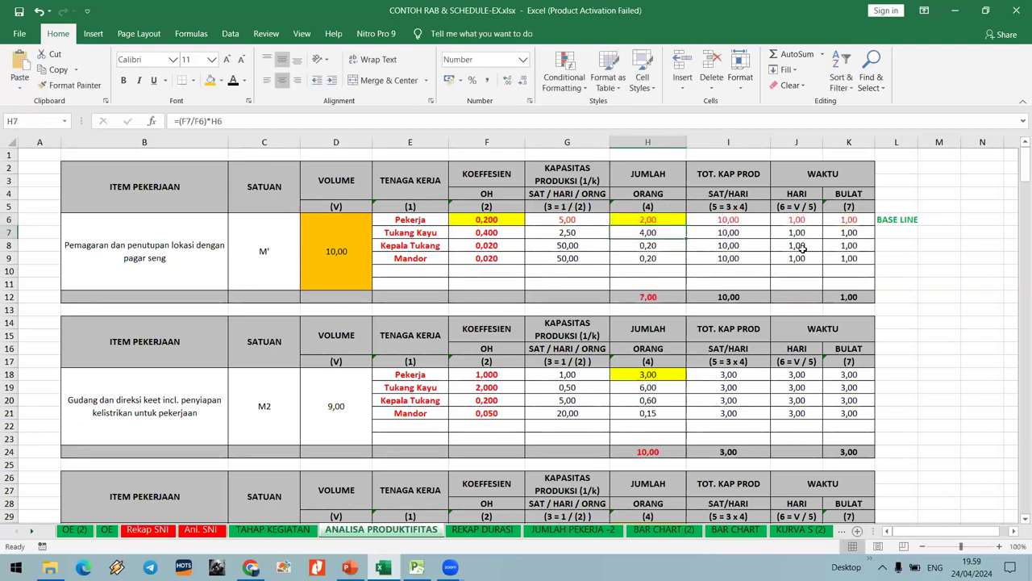
drag(648, 219, 648, 234)
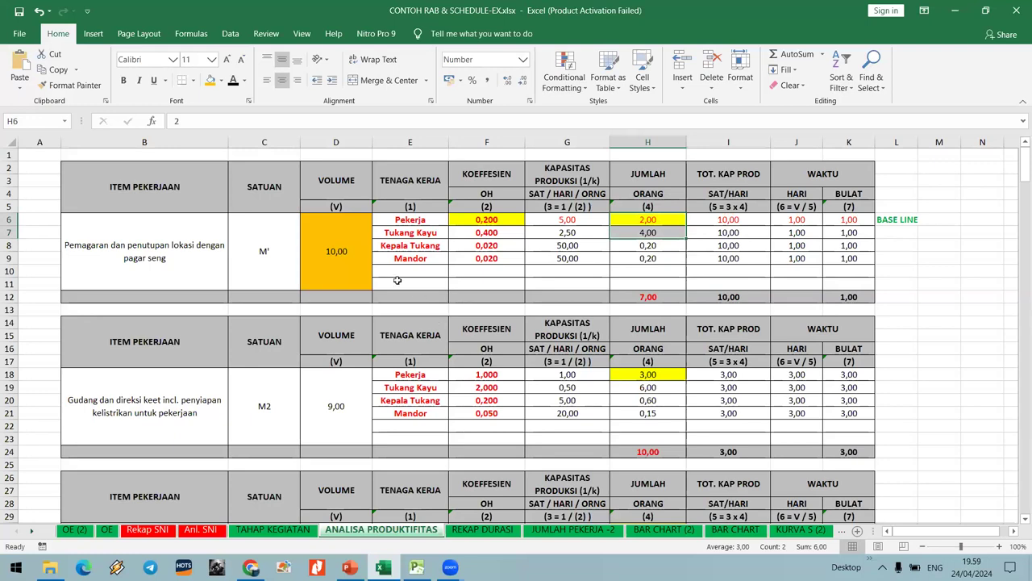
Examine the coefficients and production capacity formulas of the Gudang dan direksi keet item.
scroll(398, 280, down, 2)
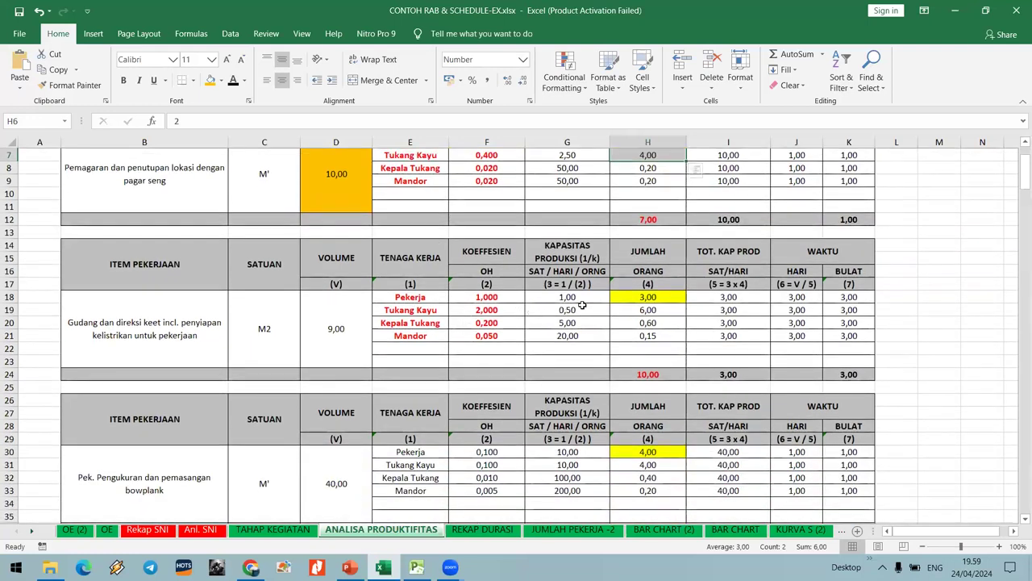
click(577, 308)
scroll(565, 266, up, 2)
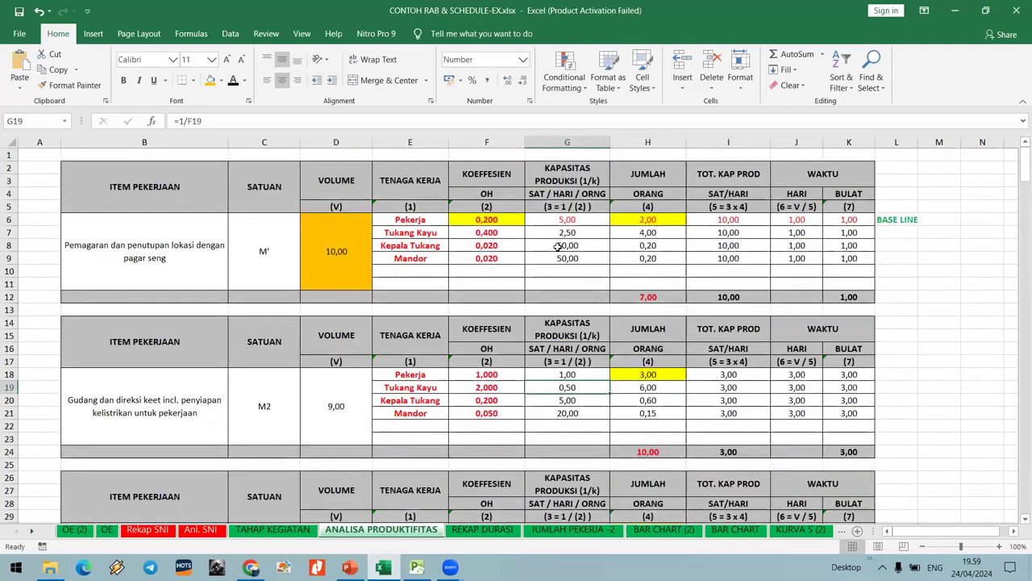
drag(509, 374, 500, 414)
click(576, 376)
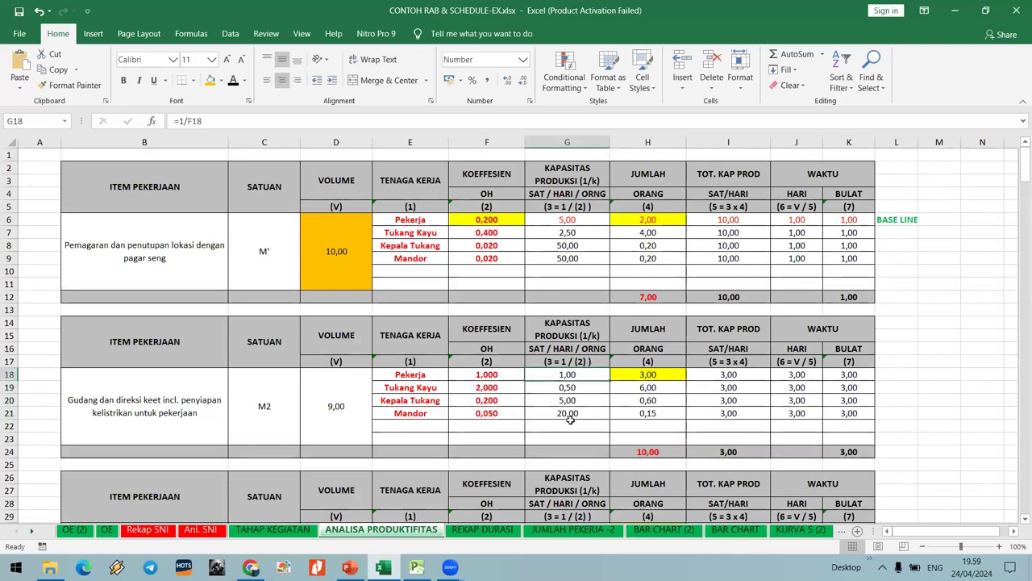
click(579, 375)
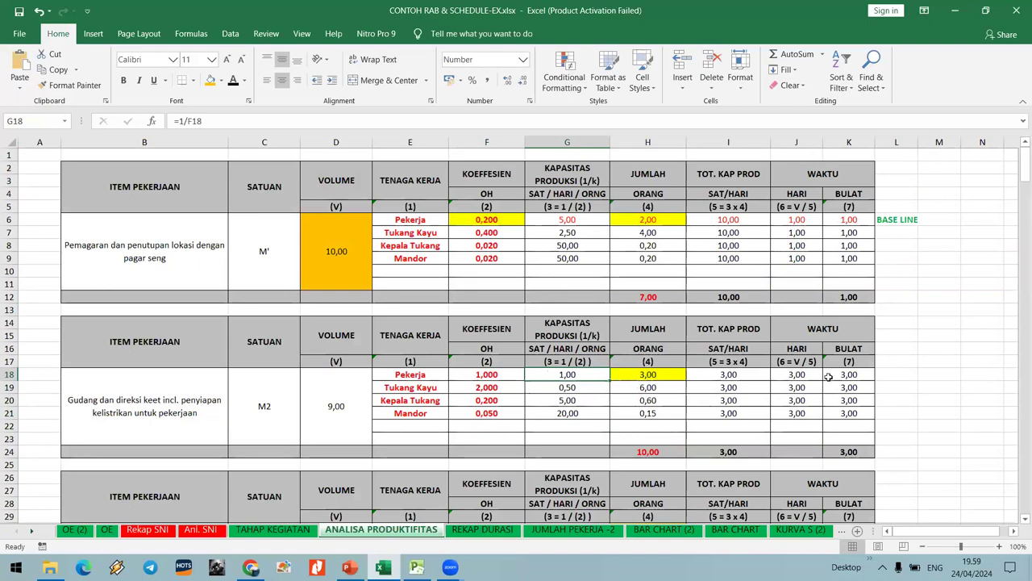
Copy the BASE LINE label from L6 to L18 beside the Pekerja row of the Gudang dan direksi keet item.
click(882, 220)
key(ctrl+c)
click(887, 377)
key(ctrl+v)
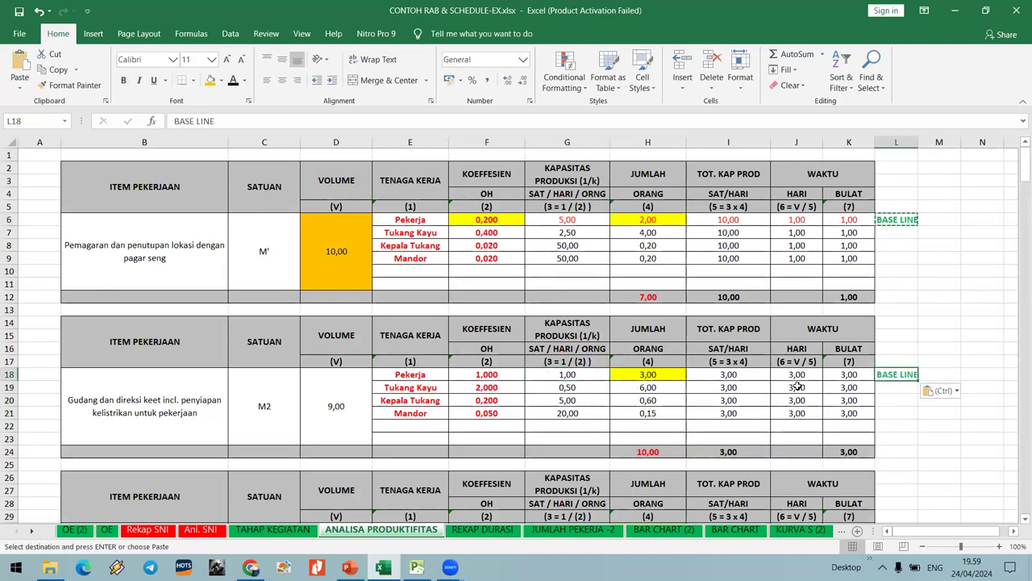
click(815, 387)
key(Escape)
Inspect the Gudang item's Tukang Kayu total production capacity and trace which cells its worker count formula in H19 references.
click(738, 385)
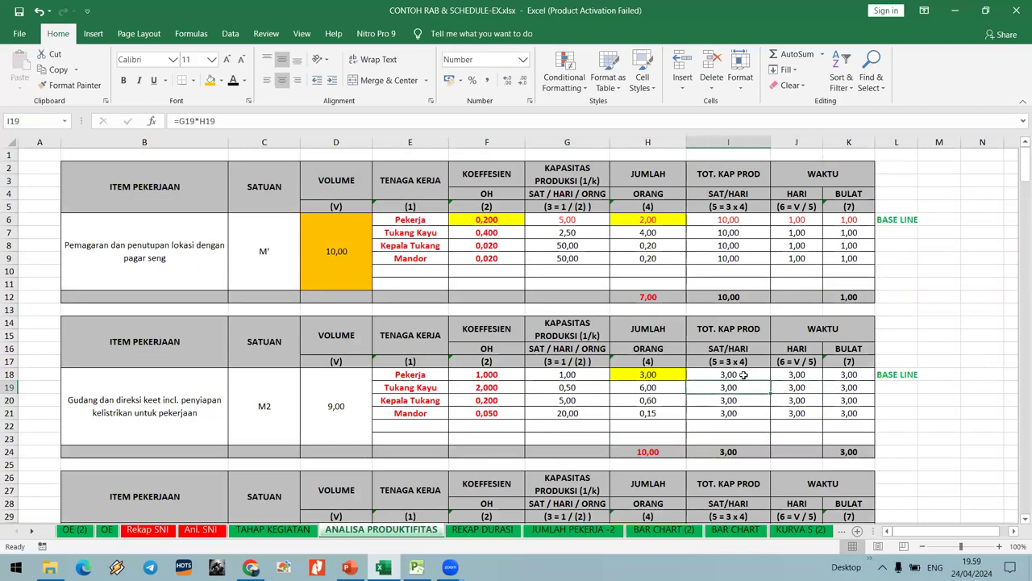
click(795, 362)
click(660, 390)
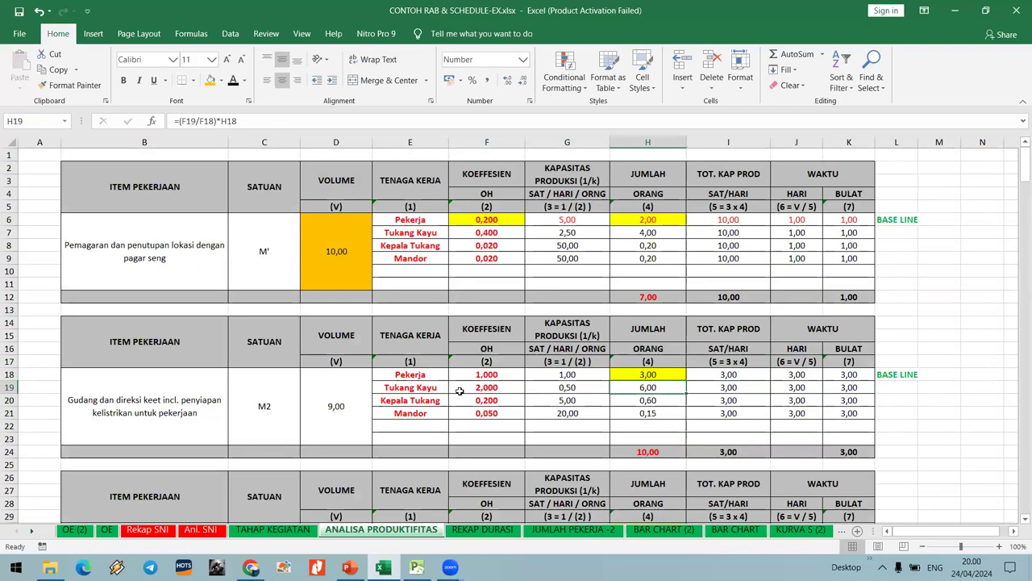
key(F2)
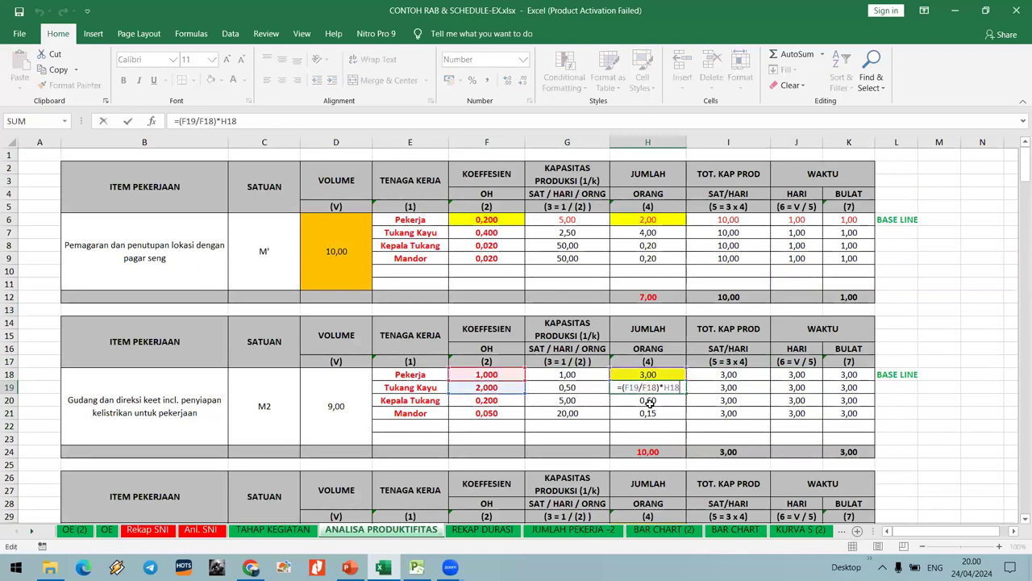
key(Escape)
key(F2)
key(Escape)
key(F2)
key(Escape)
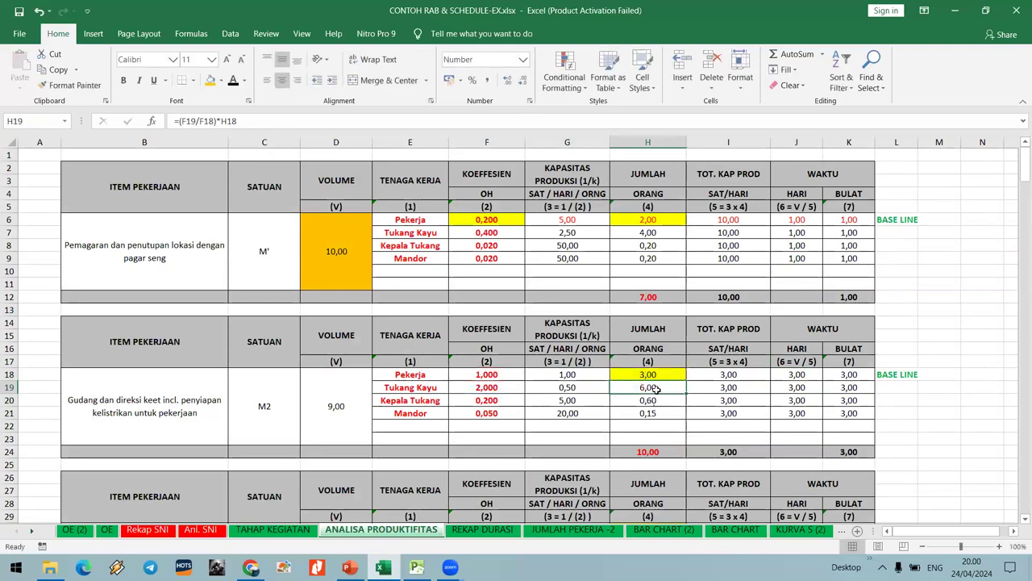
Set the Gudang dan direksi keet item's Pekerja count in H18 to 2 and check the duration formula in J18.
click(657, 376)
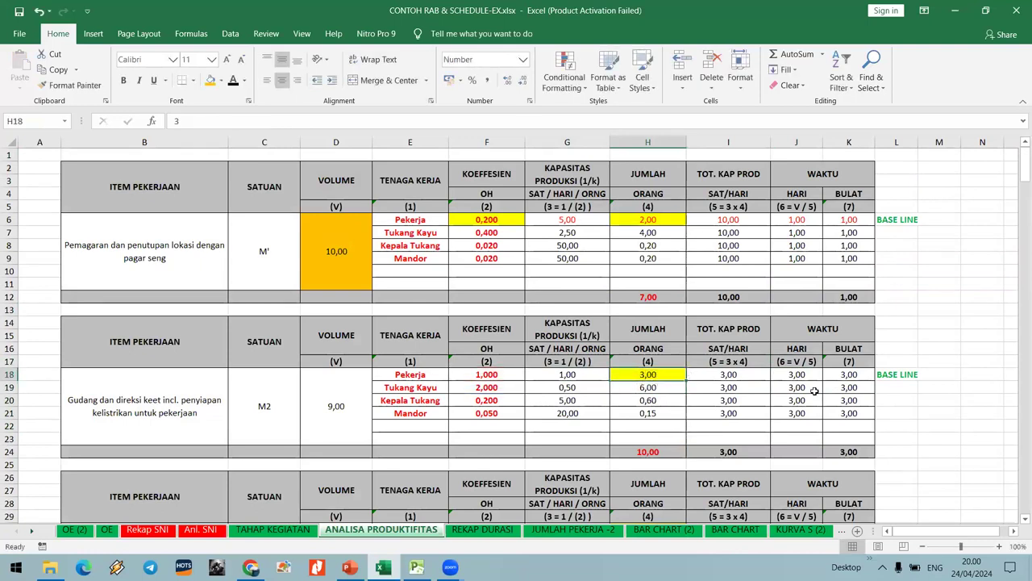
text(2)
key(Return)
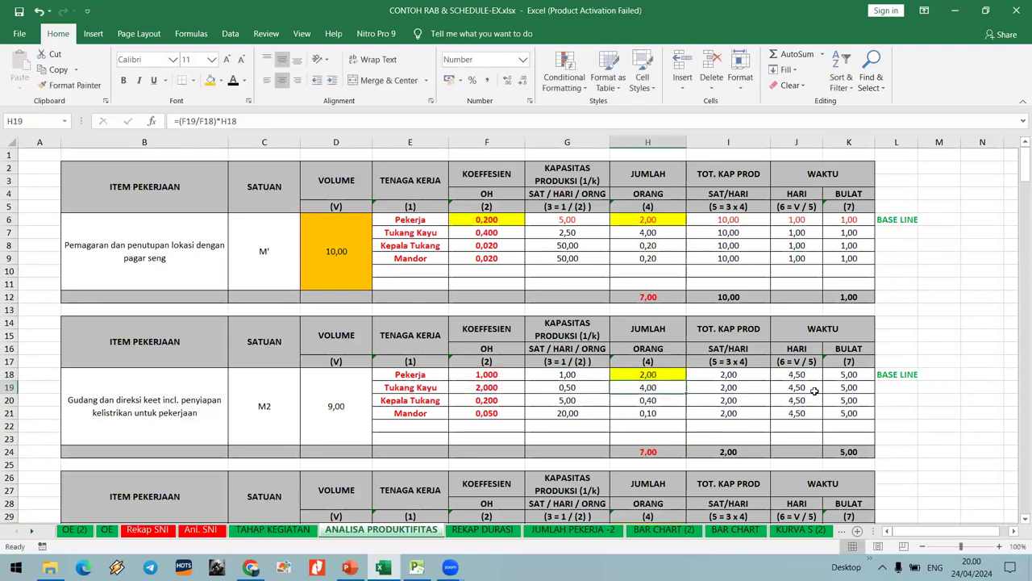
click(805, 374)
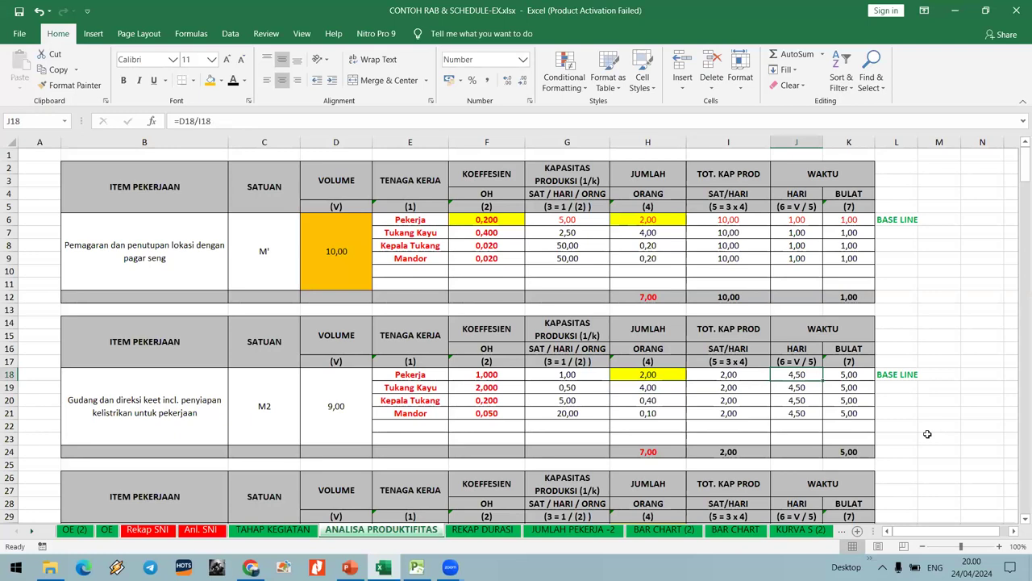
Examine the Gudang dan direksi keet item's labour types and its Pekerja and Tukang Kayu worker counts in H18:H19.
key(Down)
key(Left)
key(Left)
key(shift+Right)
key(Up)
key(Left)
key(Left)
key(Left)
key(Down)
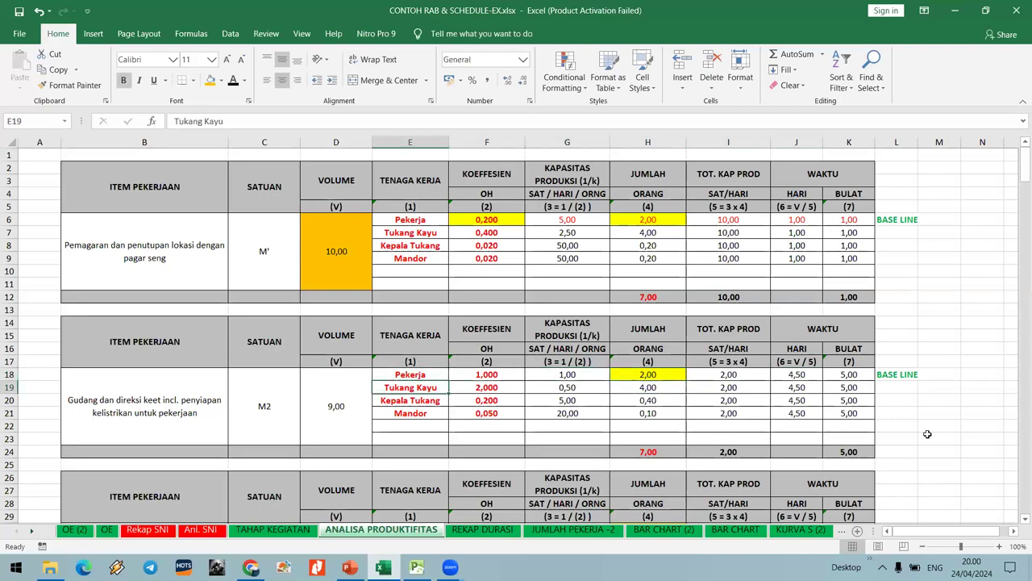
key(Right)
key(Right)
key(Right)
key(Up)
key(shift+Down)
key(ctrl+v)
Add an outside border around the Pekerja and Tukang Kayu counts in H6:H7, and around those in H18:H19.
click(677, 221)
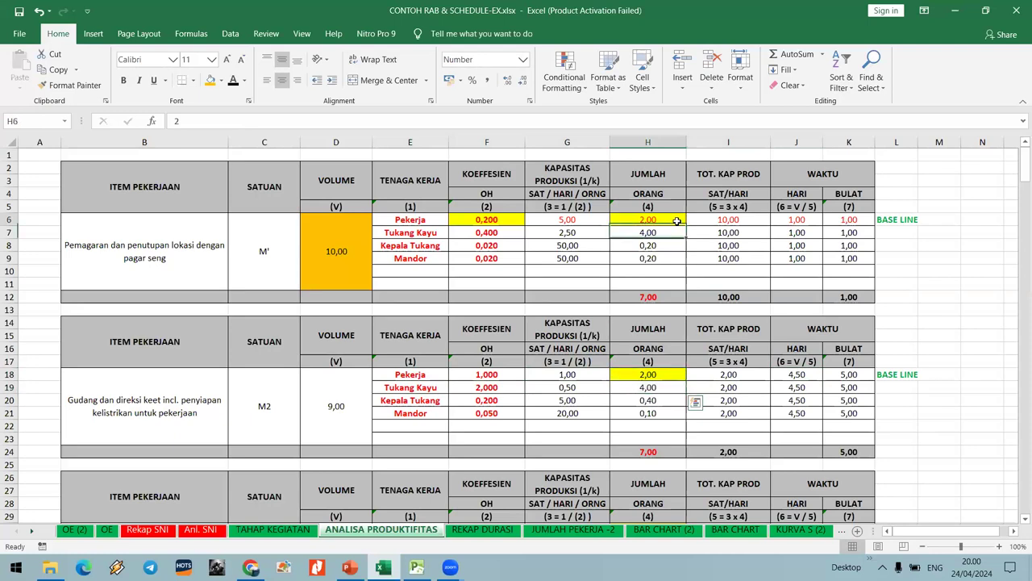
drag(677, 221, 677, 233)
click(193, 79)
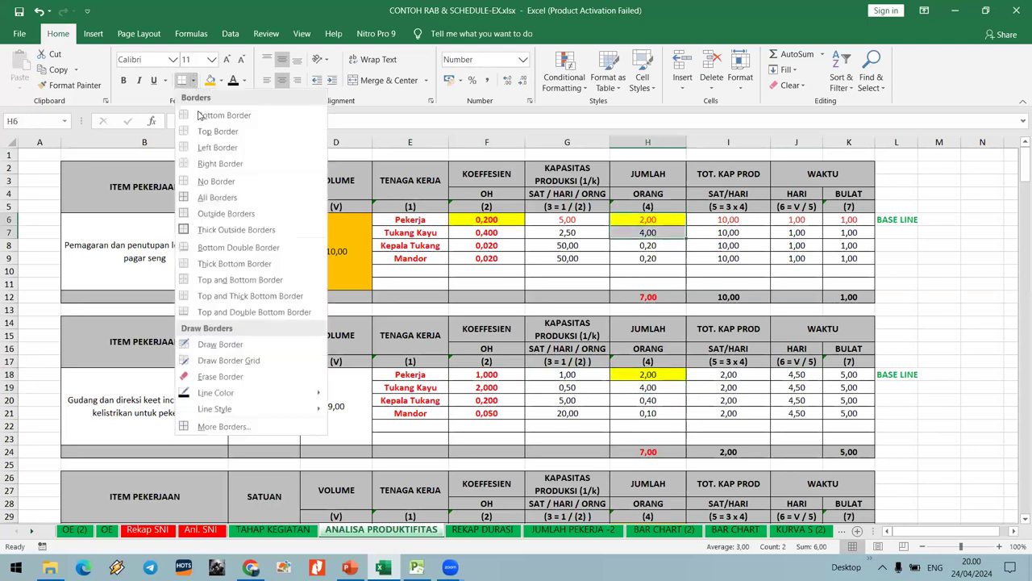
click(226, 213)
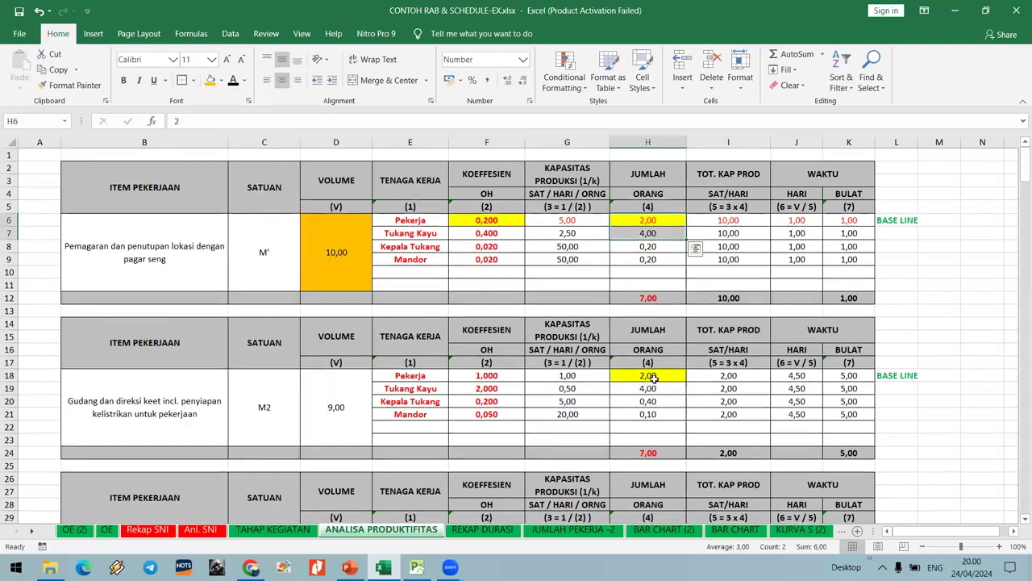
drag(653, 378, 651, 390)
click(185, 81)
click(653, 442)
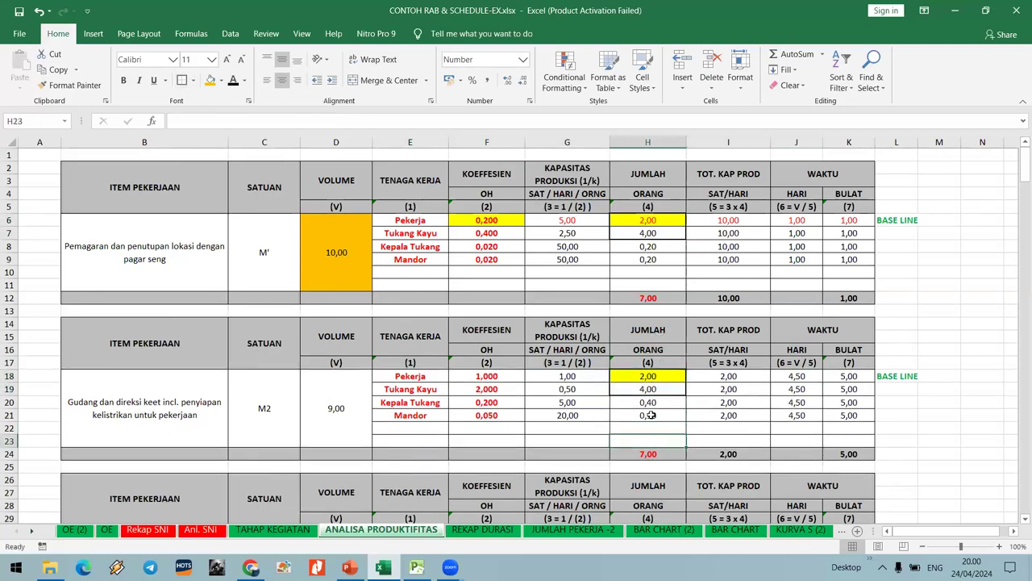
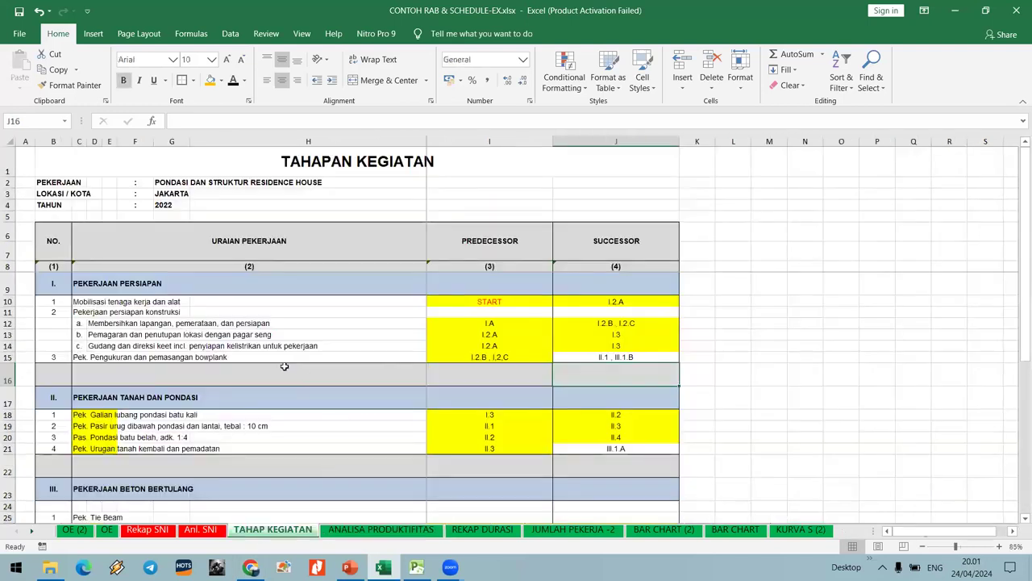
Examine the predecessors and successors of the Pemagaran and Gudang items on the TAHAP KEGIATAN sheet.
click(259, 532)
click(487, 323)
click(491, 344)
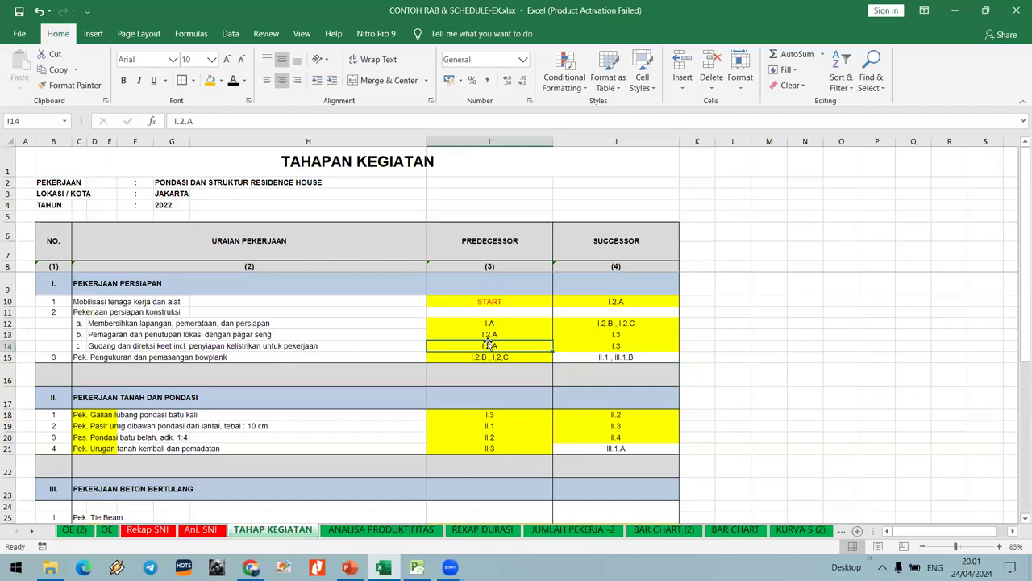
click(90, 351)
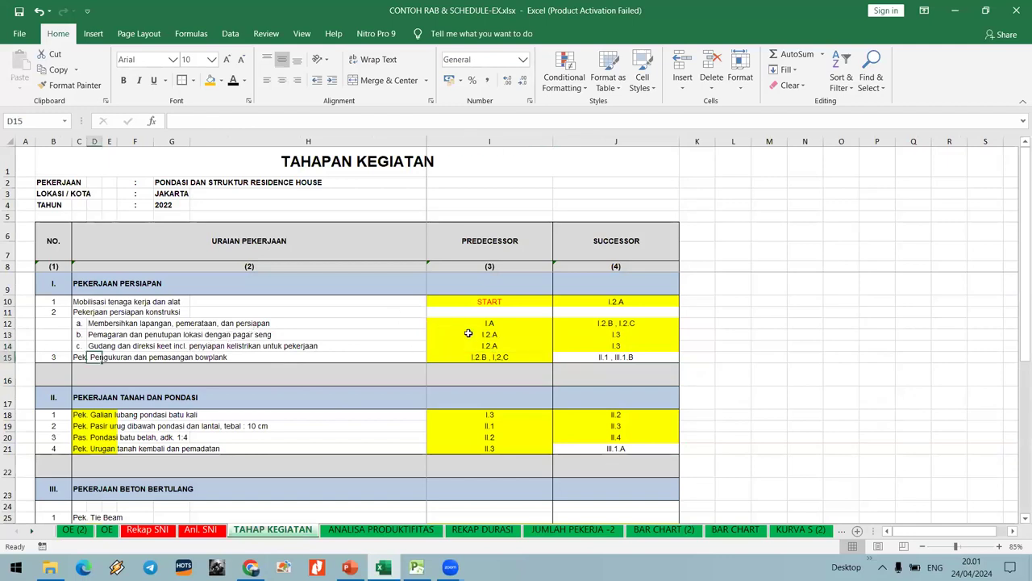
click(475, 347)
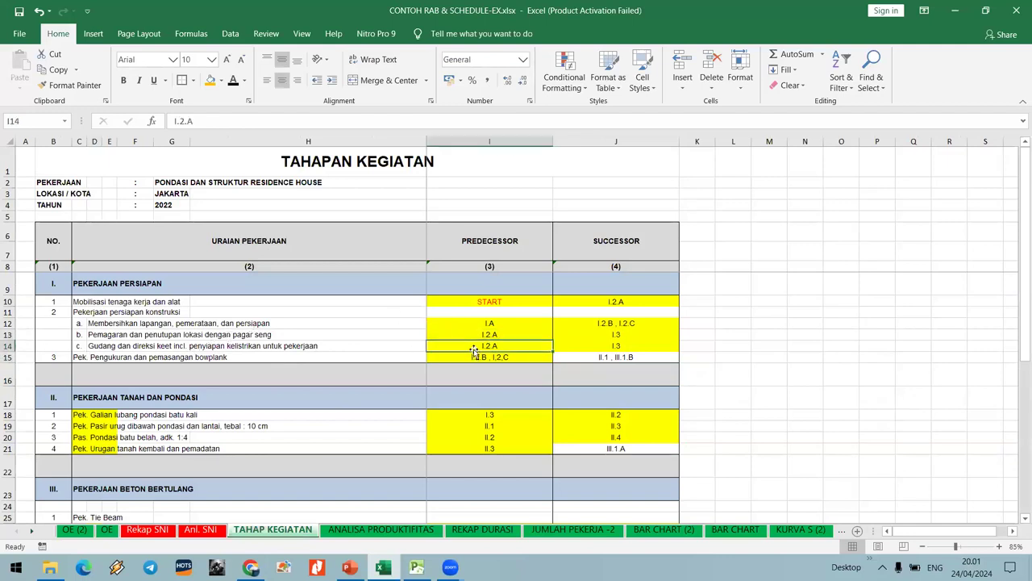
click(479, 337)
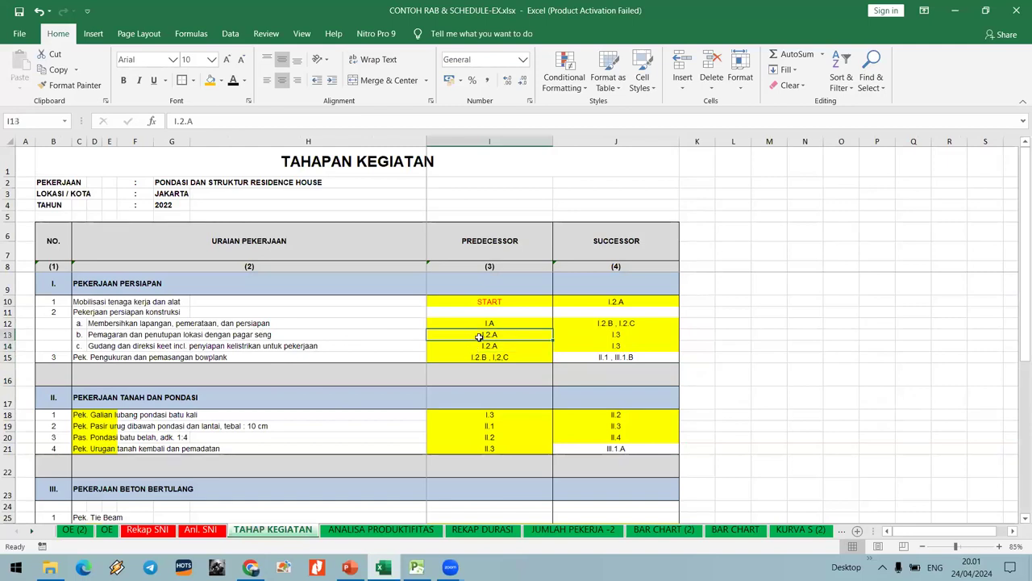
click(204, 530)
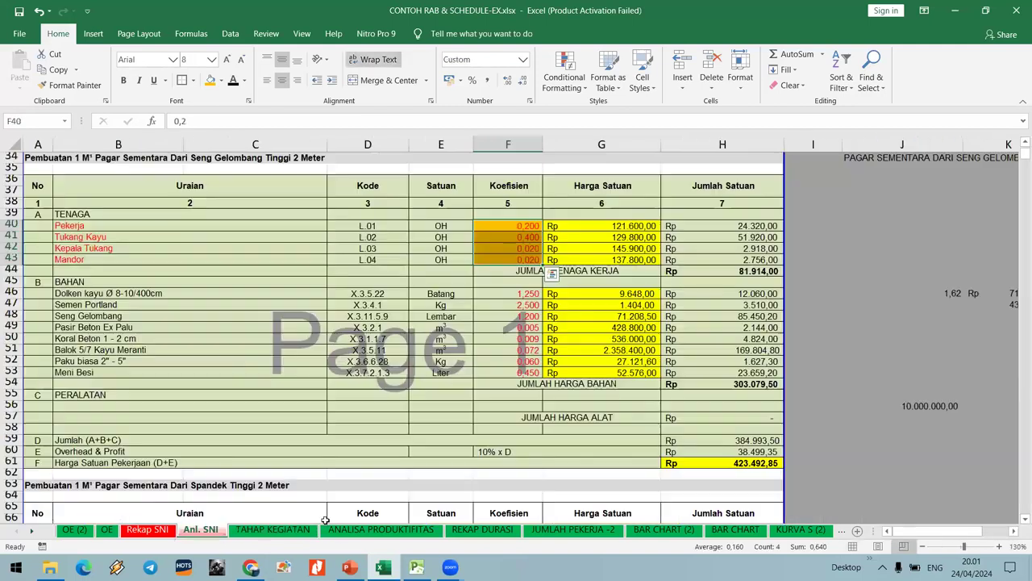
click(273, 530)
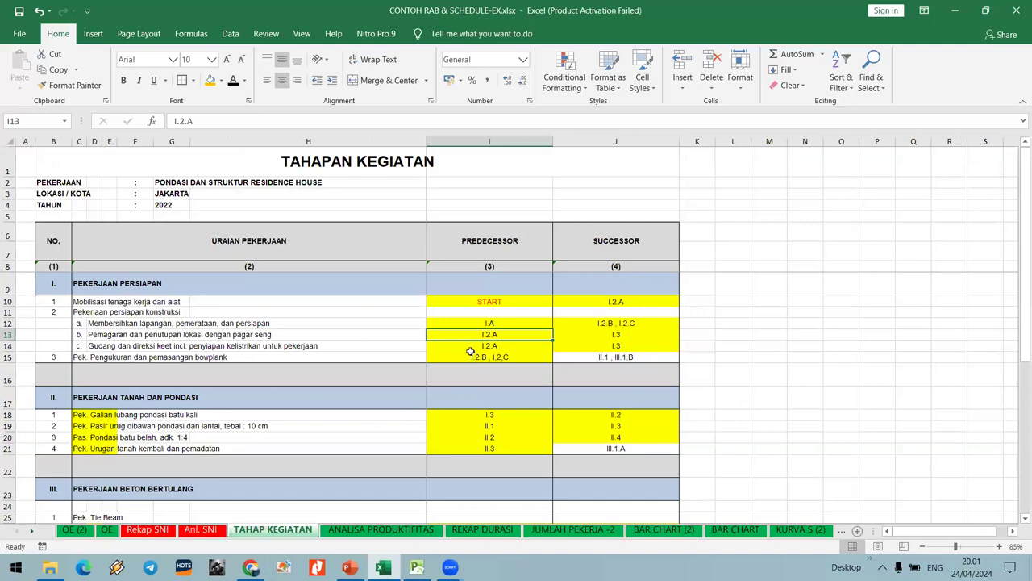
click(478, 346)
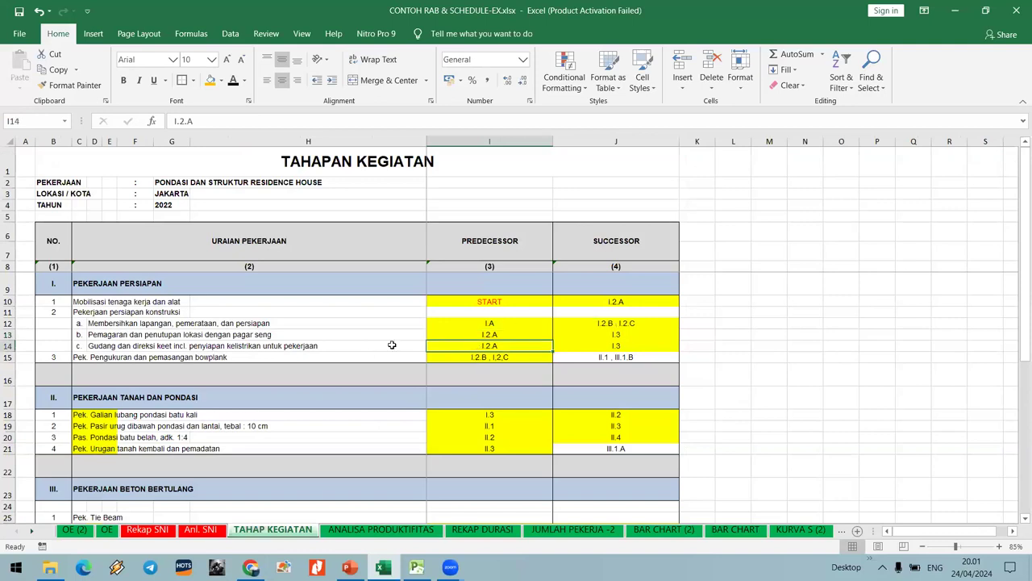
click(609, 335)
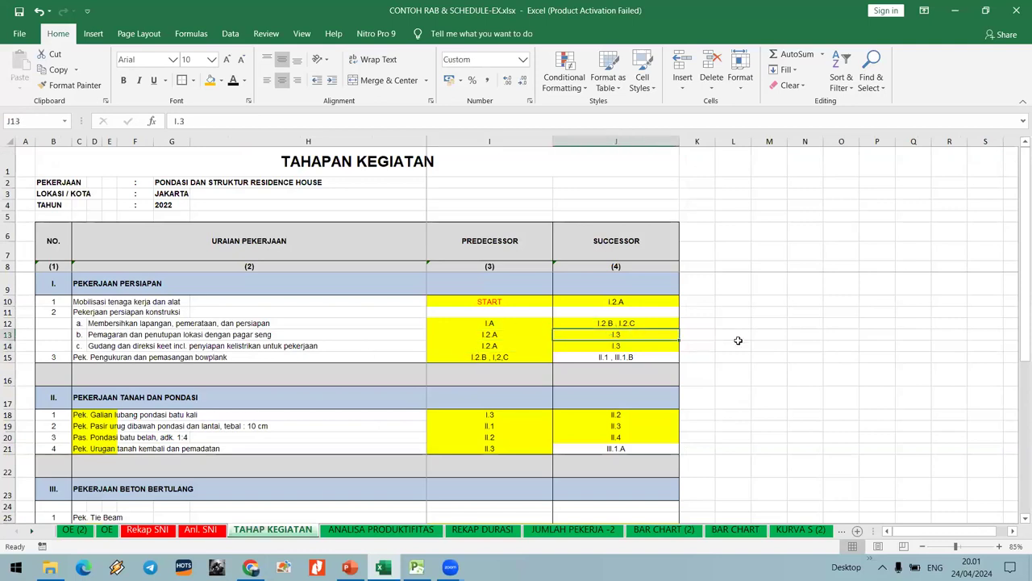
Set the successor of the Pemagaran dan penutupan lokasi item in J13 to I.2.C.
key(Left)
key(Left)
key(Right)
key(Right)
key(Right)
key(Left)
text(I.2.B)
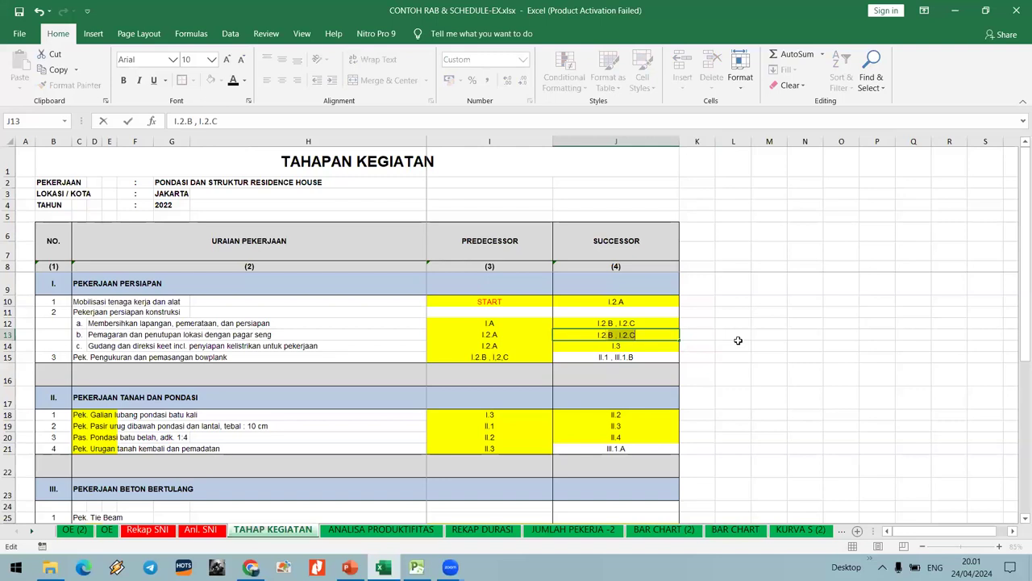
key(BackSpace)
key(BackSpace)
text(C)
key(shift+Return)
Reduce the successor of the Membersihkan lapangan item in J12 to I.2.B only.
key(F2)
key(shift+Left)
key(shift+Left)
key(shift+Left)
key(shift+Left)
key(shift+Left)
key(BackSpace)
key(BackSpace)
key(BackSpace)
key(BackSpace)
key(Return)
Review the activity sequence across rows 12 to 14, comparing each preparation item with its successor.
key(Left)
key(Left)
key(Up)
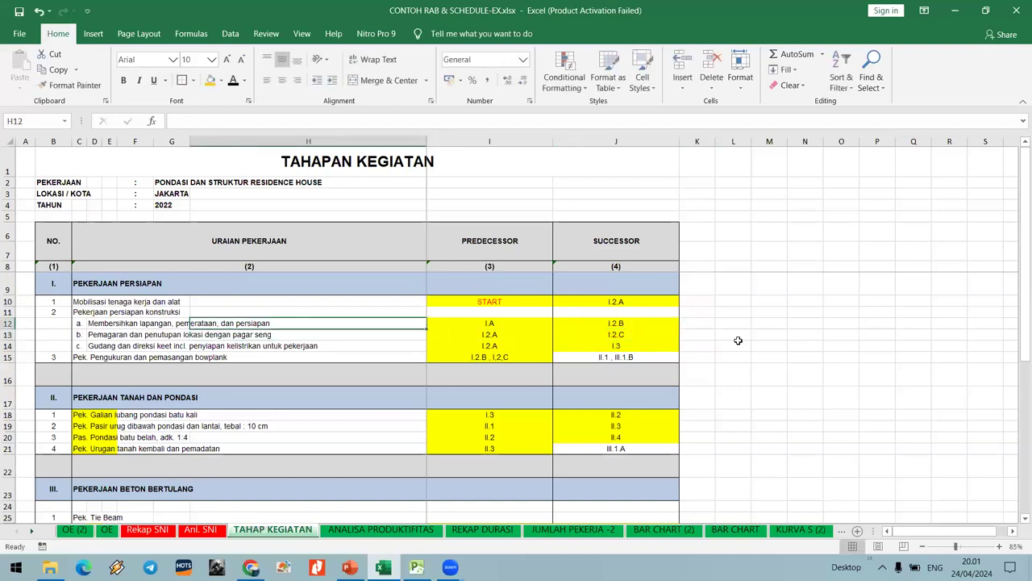
key(Right)
key(Right)
key(Down)
key(Left)
key(Left)
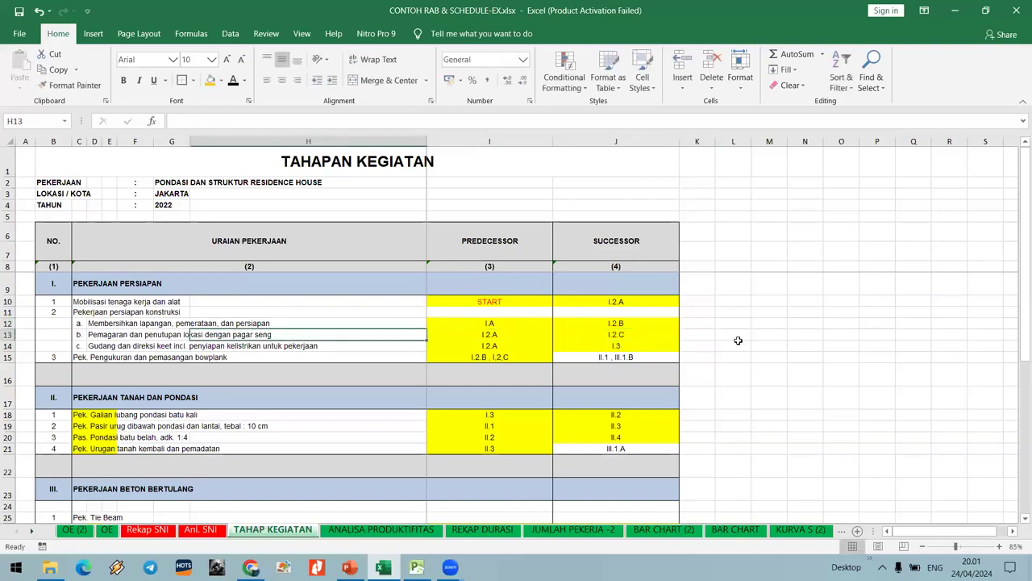
key(Right)
key(Right)
key(Down)
key(Left)
key(Left)
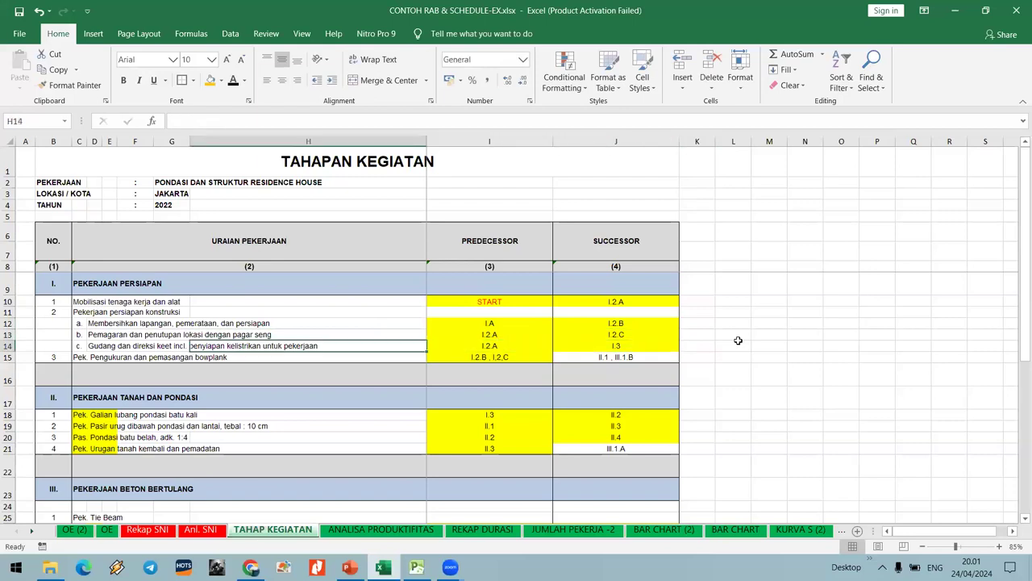
Set the predecessor of the Gudang dan direksi keet item in I14 to I.2.C.
key(Right)
key(F2)
key(BackSpace)
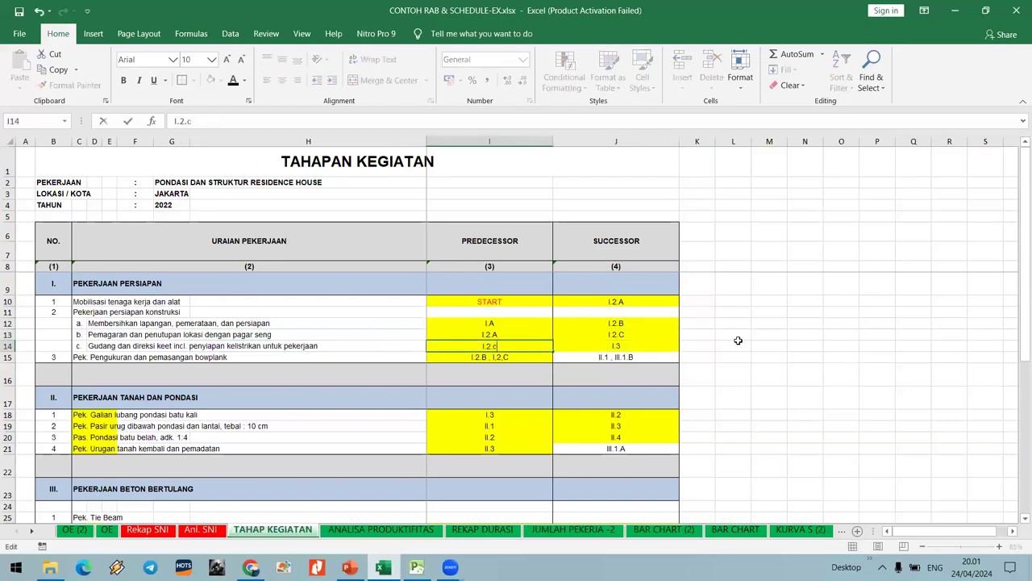
text(C)
key(Tab)
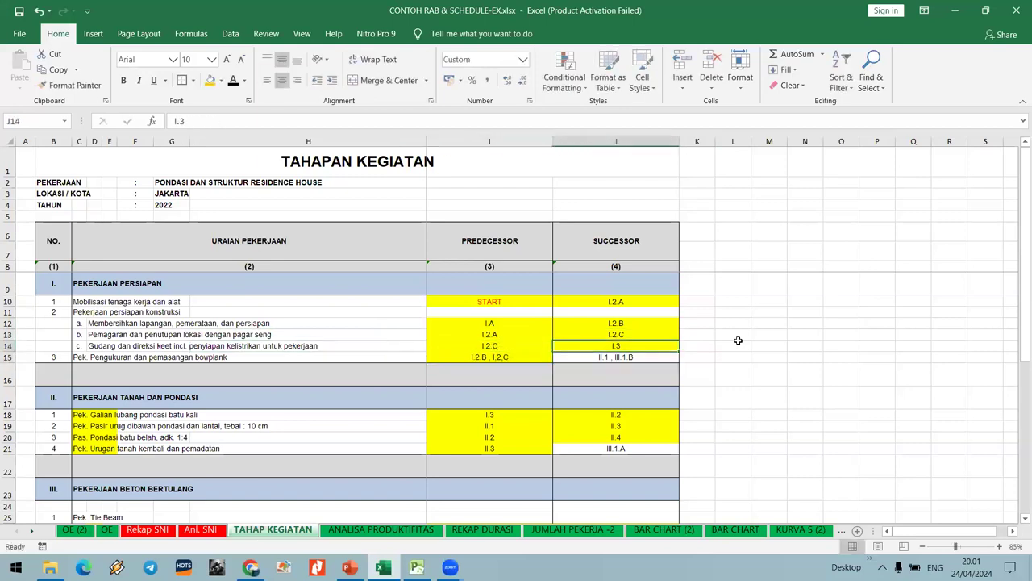
Remove I.2.B from the predecessors of the Pengukuran dan pemasangan bowplank item in I15.
key(Down)
key(Left)
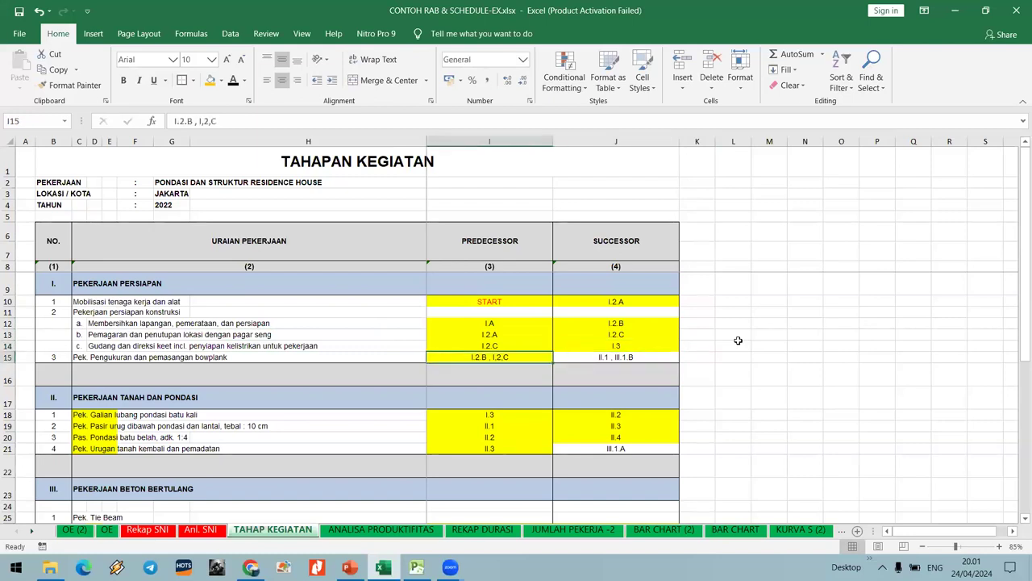
key(F2)
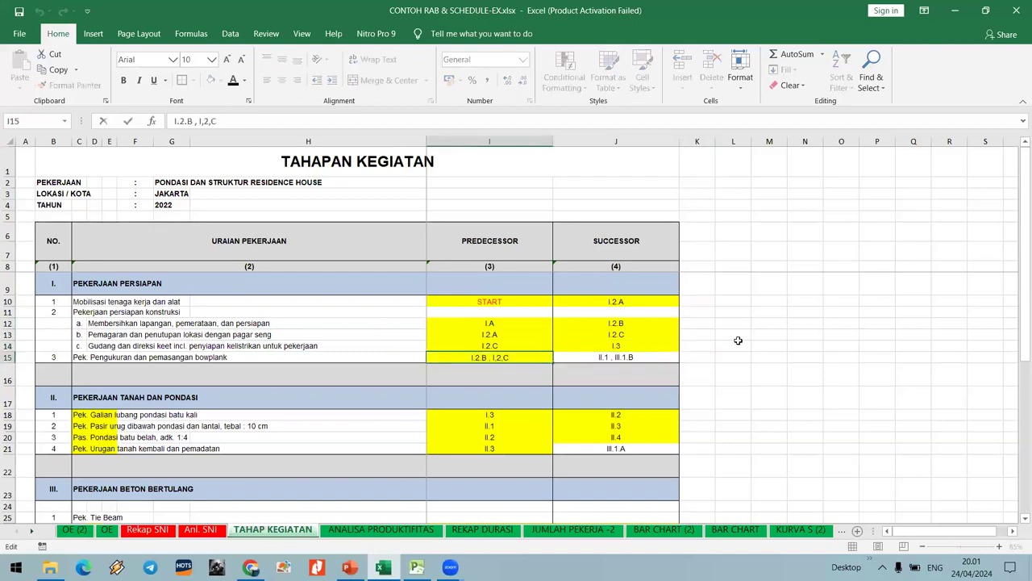
key(shift+Home)
key(BackSpace)
key(Return)
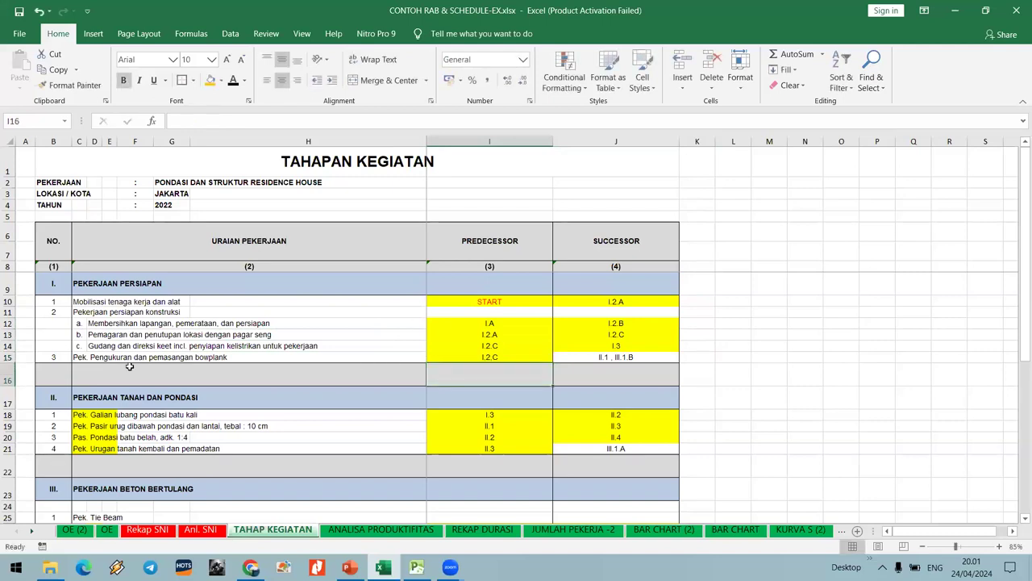
Fill the description cells D12, D13 and D14 of the three preparation sub-items with orange.
click(96, 322)
click(209, 81)
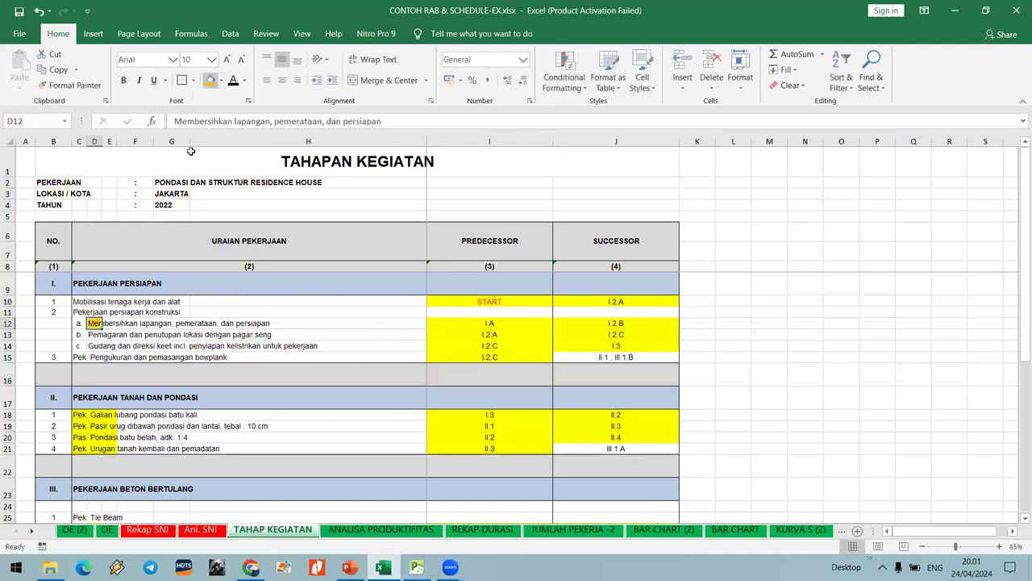
click(95, 333)
click(209, 81)
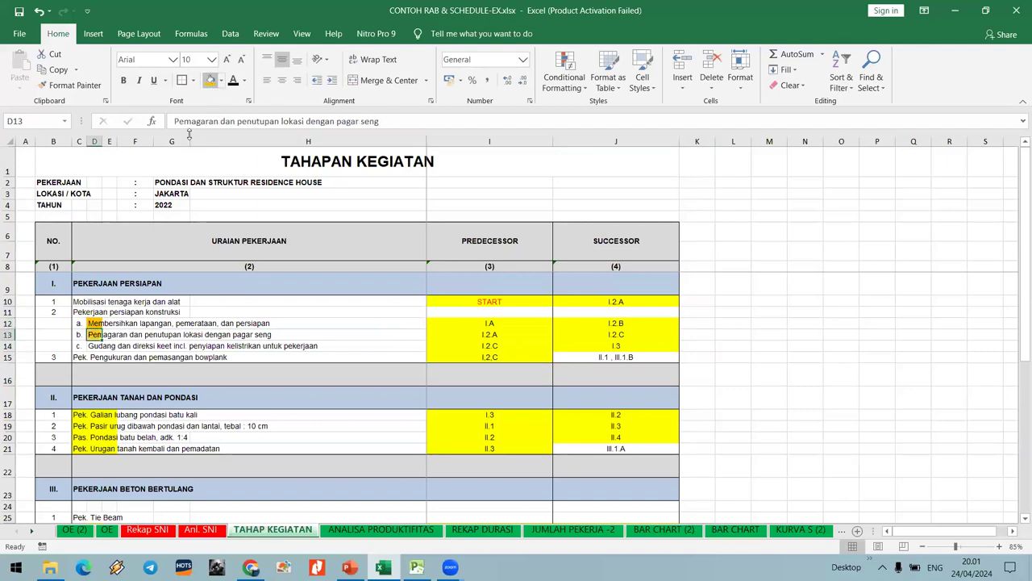
click(95, 346)
click(209, 81)
Review the Pemagaran item's Pekerja and Tukang Kayu counts in H6:H7 on the ANALISA PRODUKTIFITAS sheet.
key(ctrl+Page_Down)
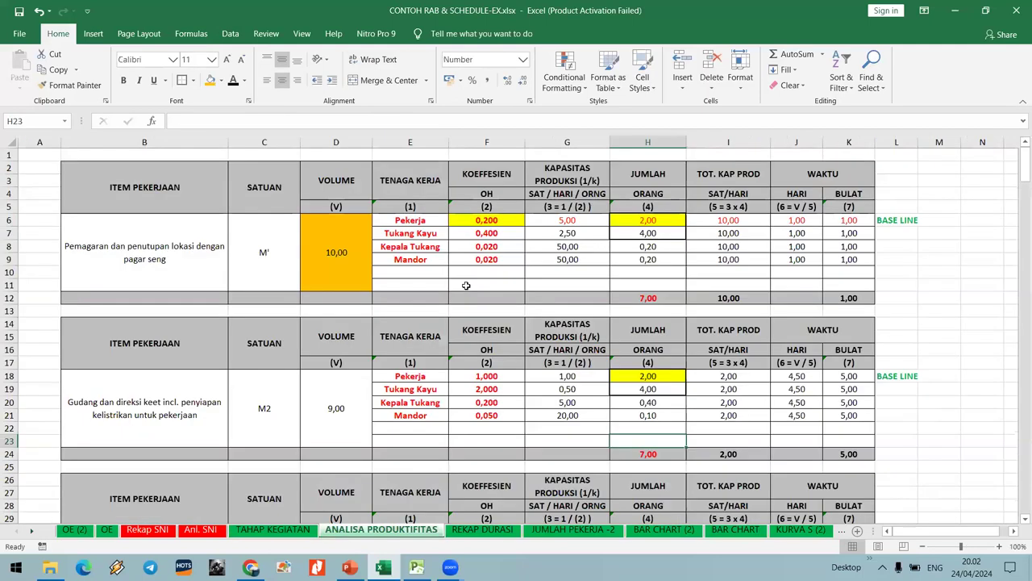
drag(634, 225, 634, 233)
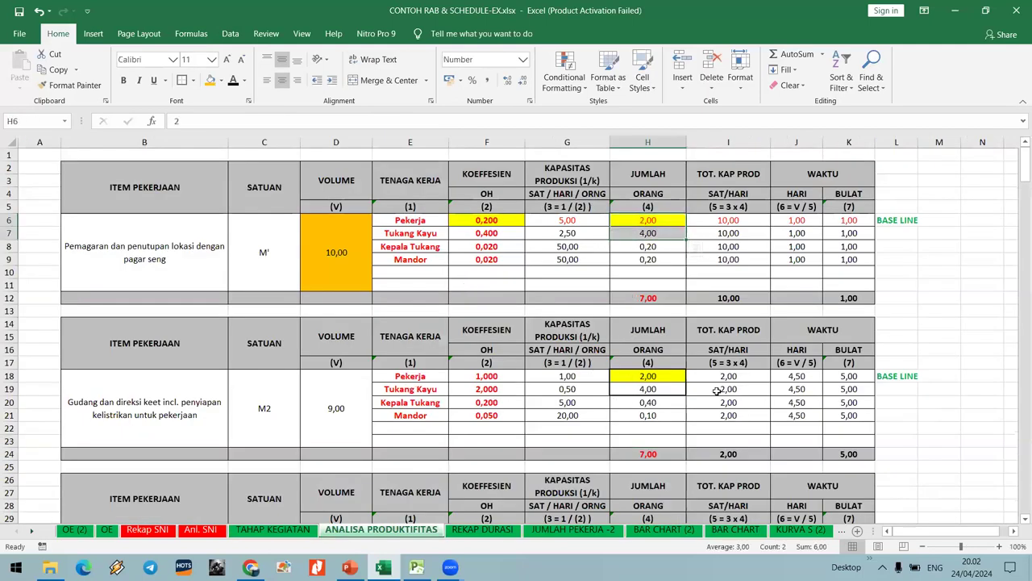
drag(653, 220, 655, 234)
click(310, 531)
click(360, 531)
click(650, 233)
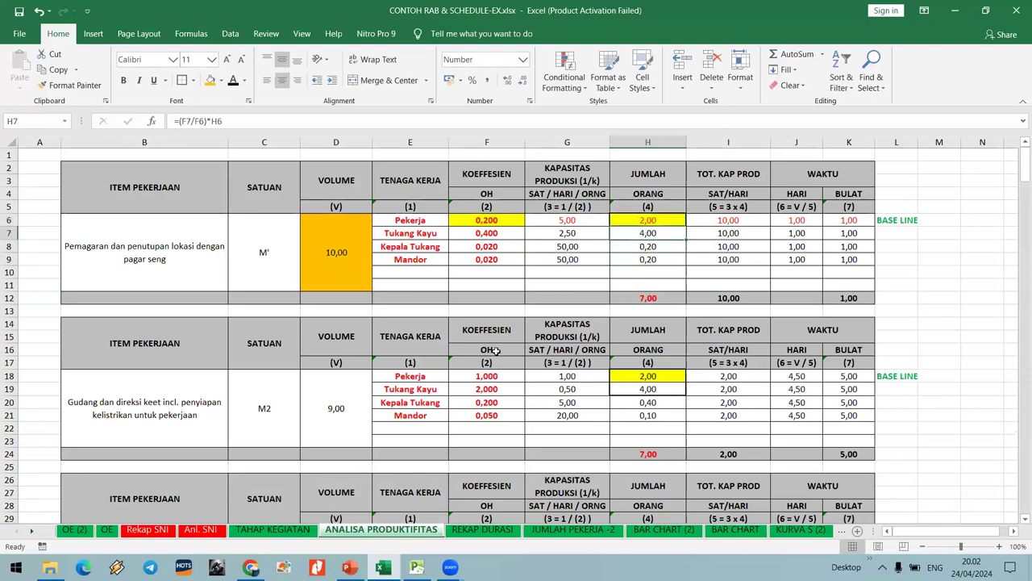
Look through the productivity analyses of the bowplank, Galian lubang pondasi and Pasir urug items.
scroll(497, 350, down, 2)
scroll(484, 290, down, 2)
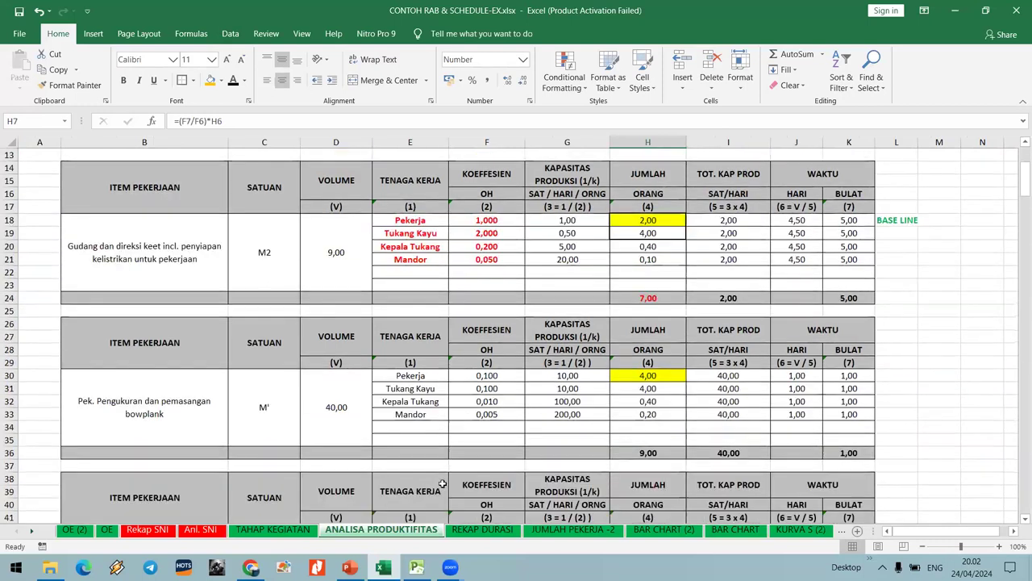
key(ctrl+Page_Up)
key(ctrl+Page_Down)
scroll(598, 363, down, 3)
scroll(597, 364, down, 2)
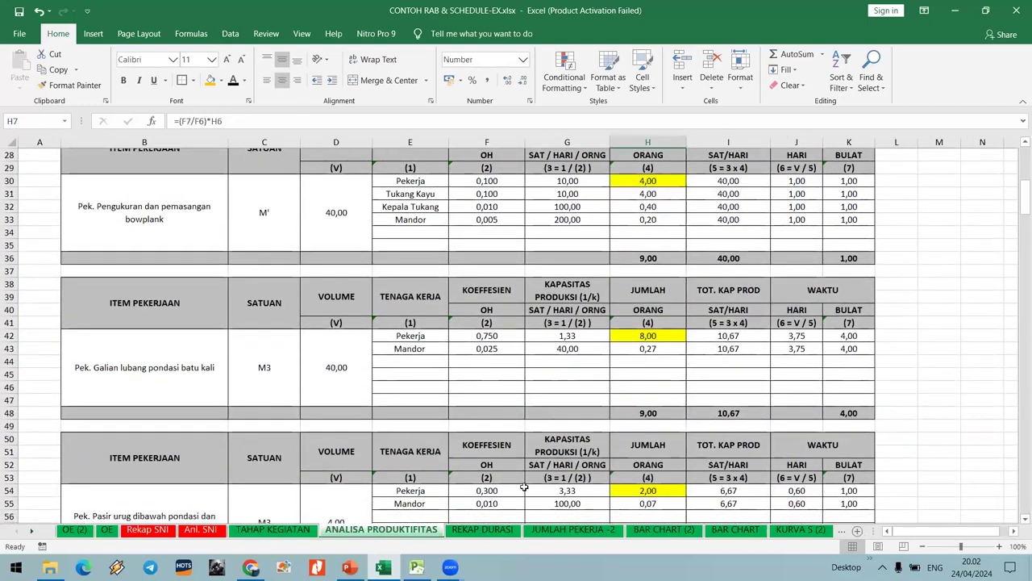
Open the REKAP DURASI sheet and check the duration of the Mobilisasi tenaga kerja dan alat item in M10.
click(478, 526)
scroll(548, 366, down, 1)
scroll(547, 366, up, 1)
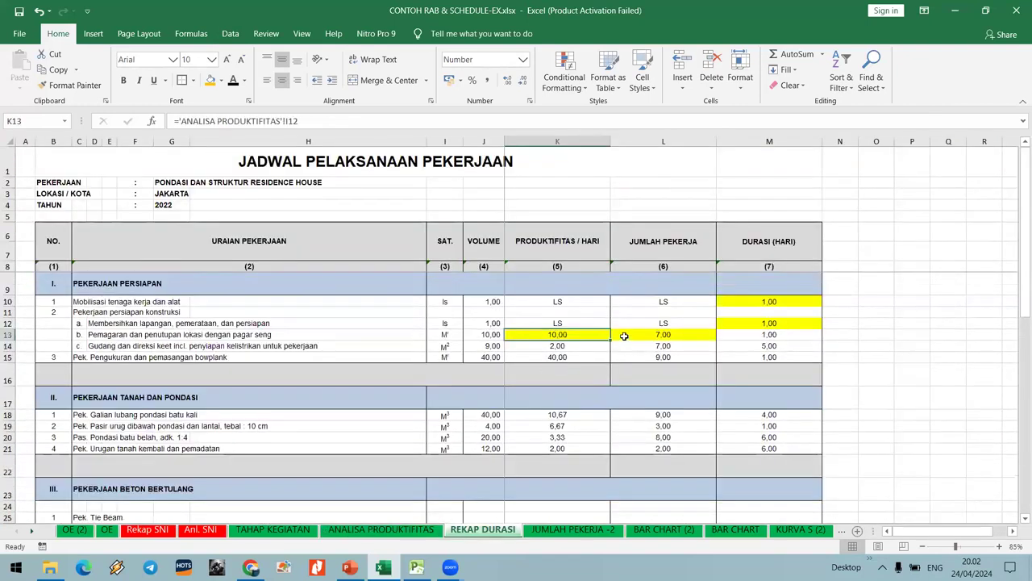
click(767, 302)
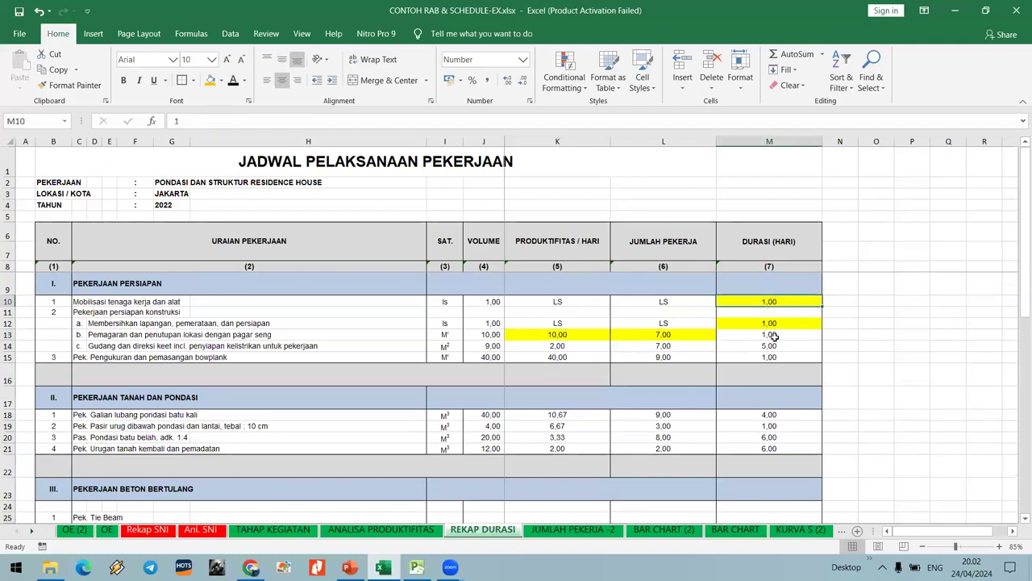
Review the durations of the preparation items and the earth and foundation items in column M of REKAP DURASI.
click(774, 334)
click(775, 345)
click(776, 357)
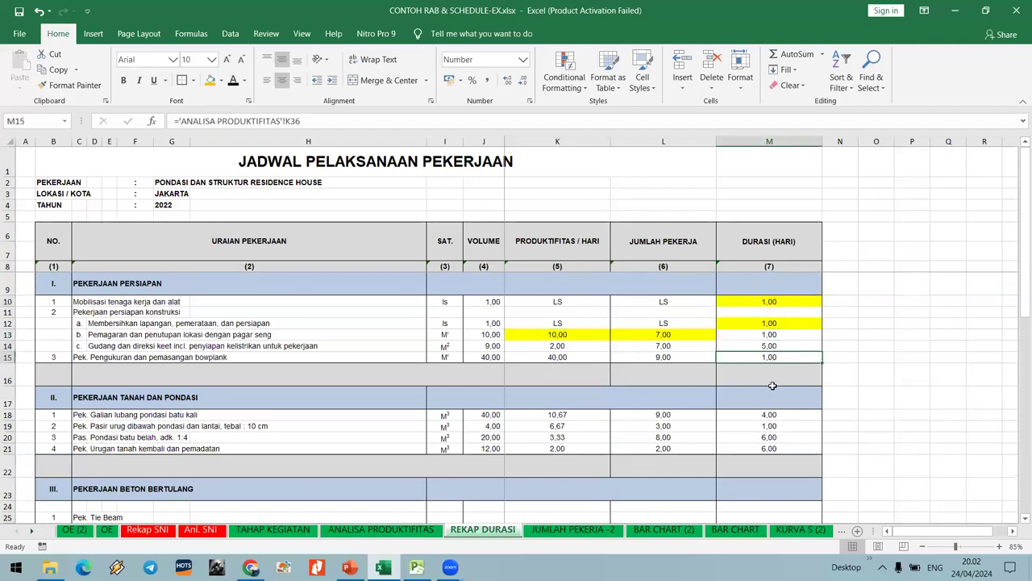
scroll(772, 368, down, 1)
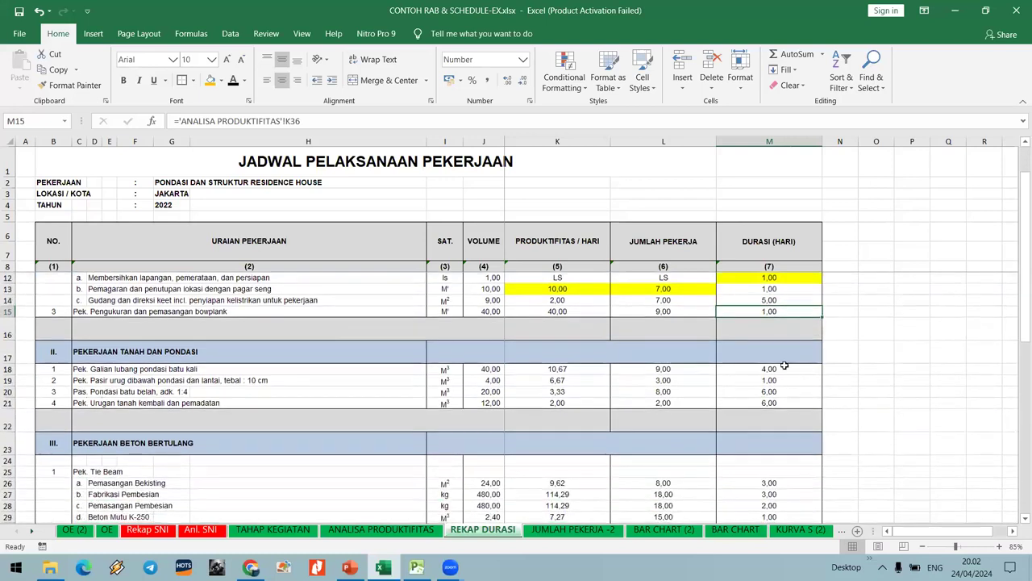
key(Down)
key(Down)
key(Down)
key(Down)
key(Down)
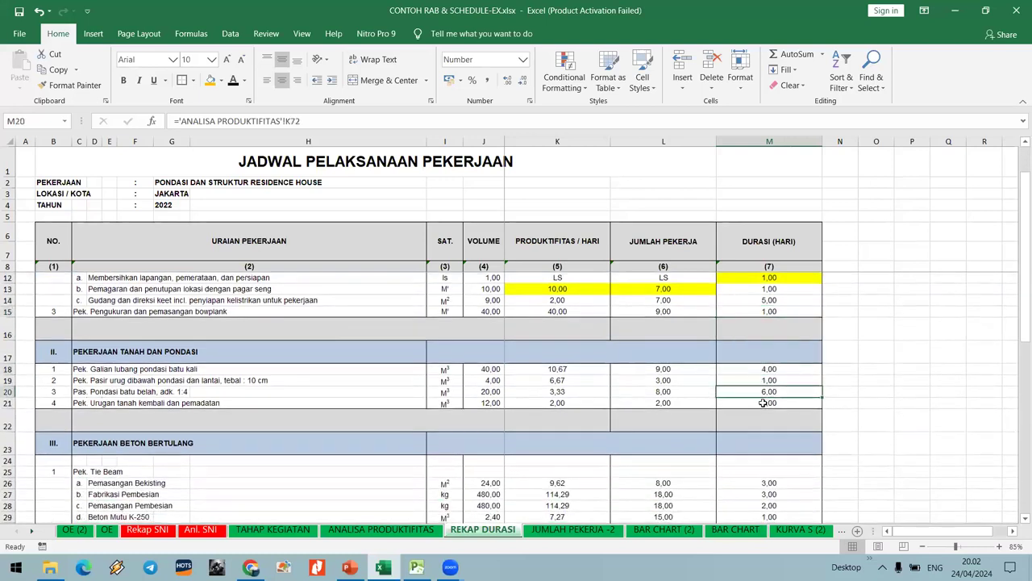
click(772, 369)
click(771, 392)
scroll(770, 375, down, 1)
click(768, 335)
click(767, 346)
click(770, 368)
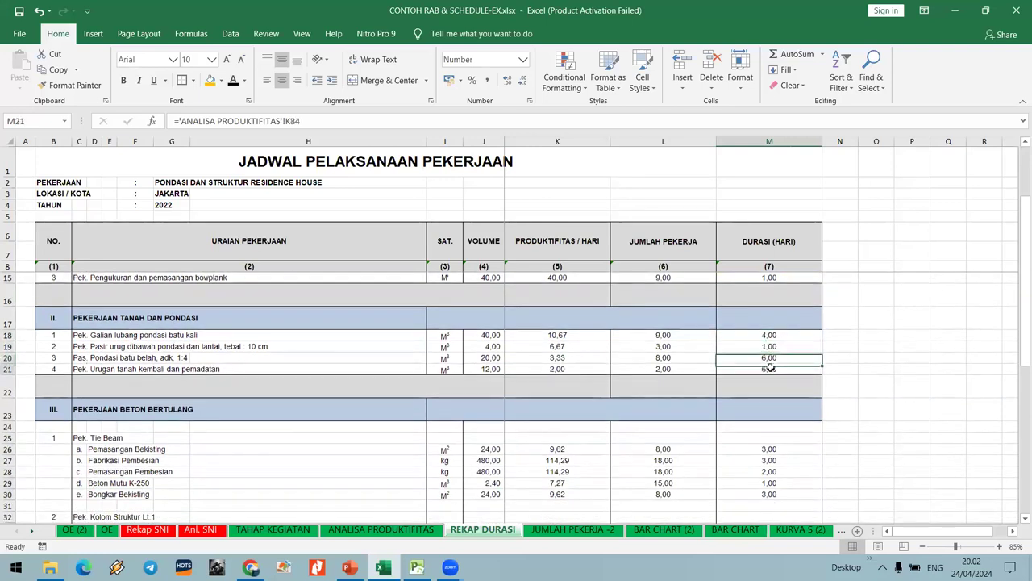
click(777, 347)
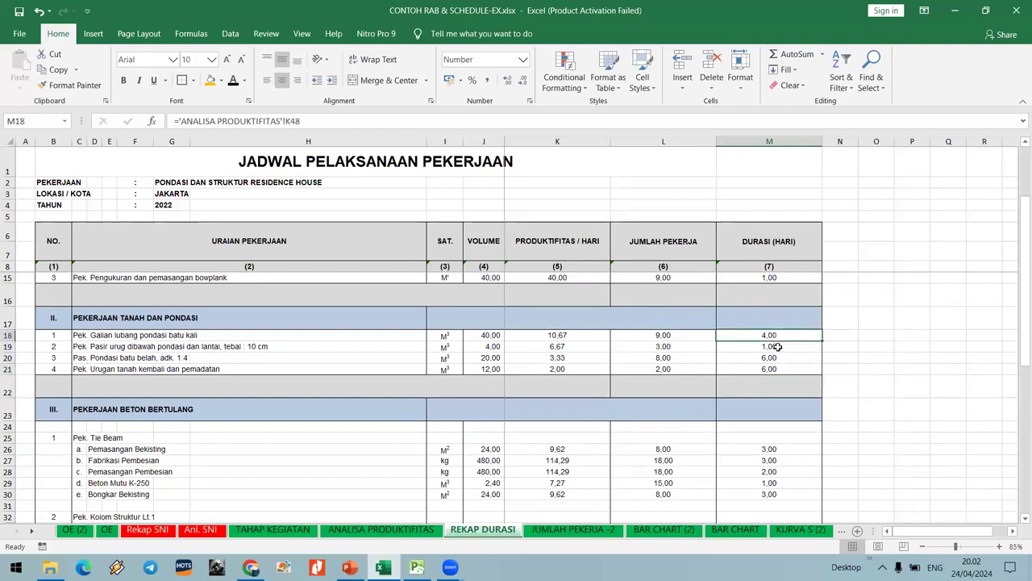
Look over the durations of the Pekerjaan Beton Bertulang items, starting with the Tie Beam formwork in M26.
scroll(777, 369, down, 2)
click(776, 357)
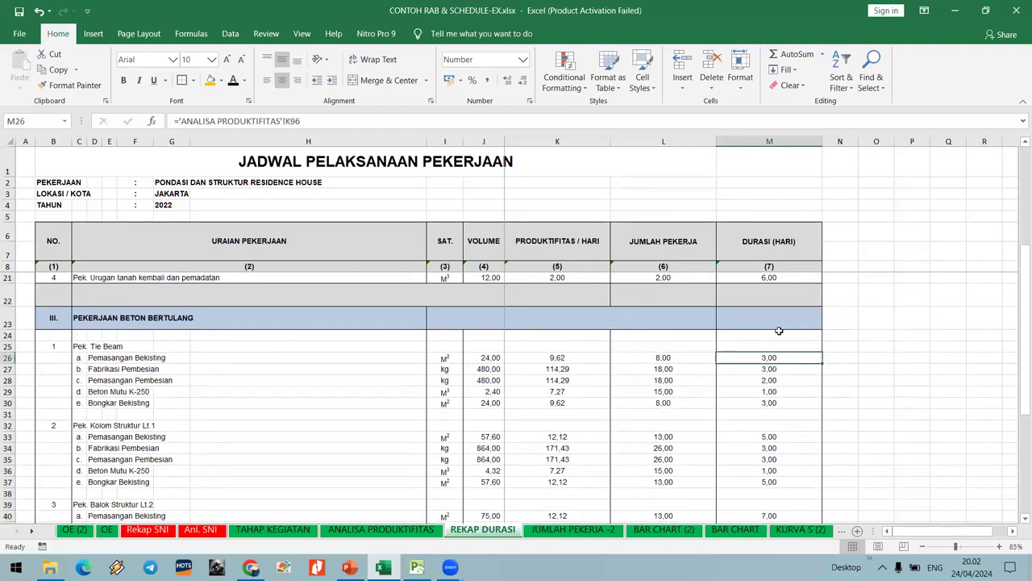
scroll(773, 347, up, 4)
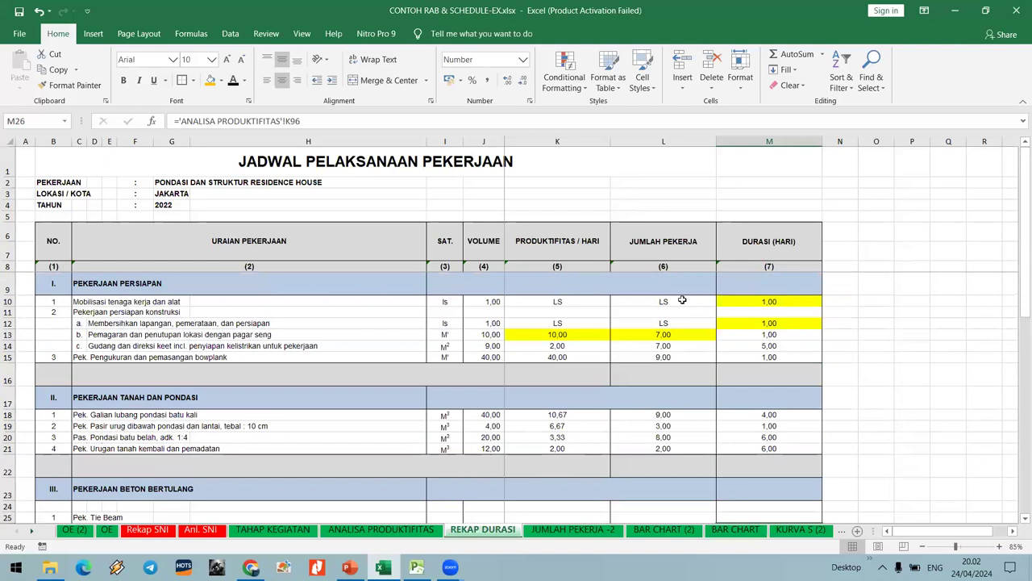
scroll(665, 363, down, 3)
scroll(666, 350, up, 3)
Remove the yellow fill from the Pemagaran cells K13:L13 and the duration cells M10:M12.
drag(549, 333, 626, 334)
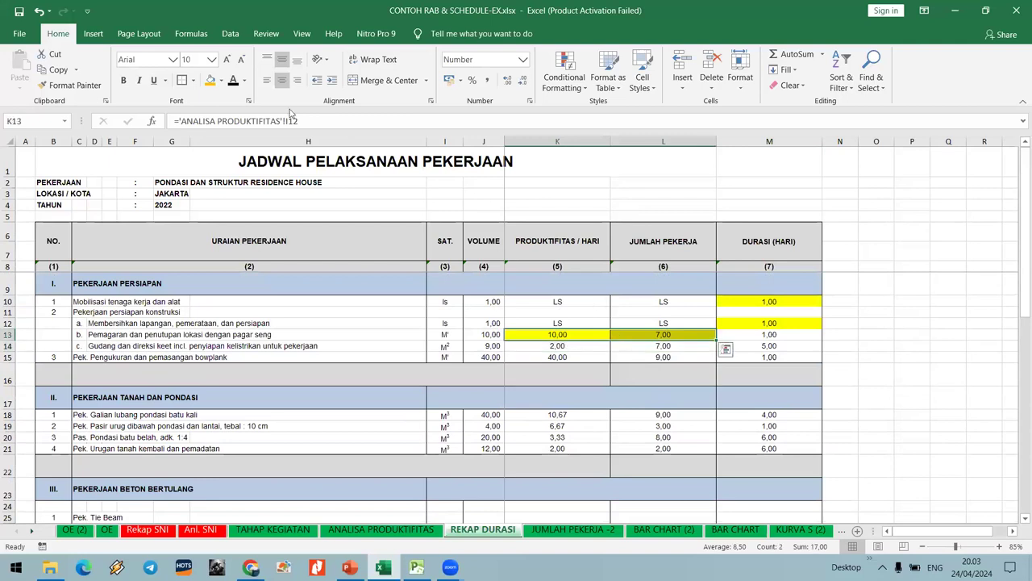
click(220, 81)
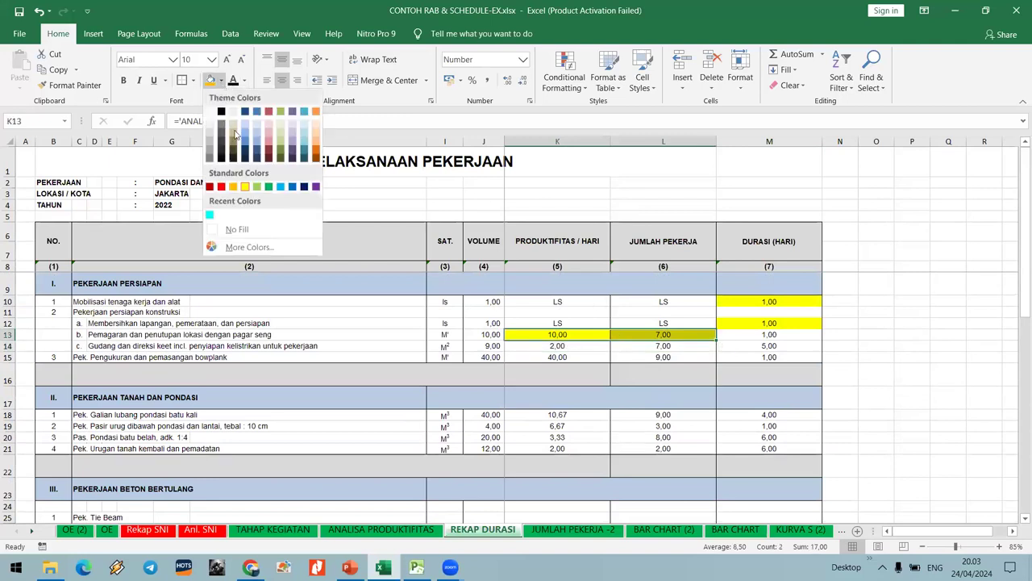
click(241, 228)
click(747, 301)
ctrl+click(746, 322)
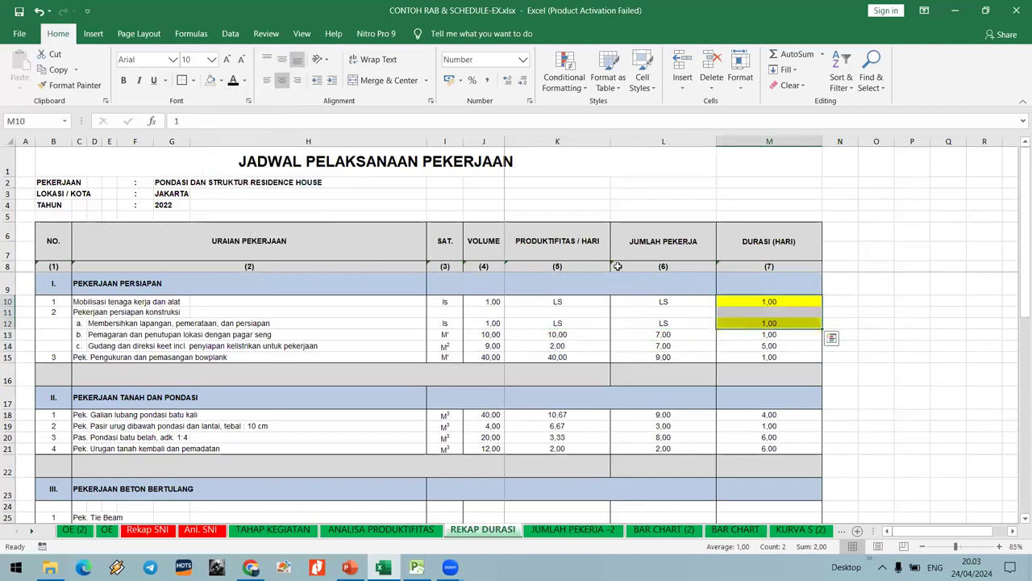
click(209, 81)
click(557, 322)
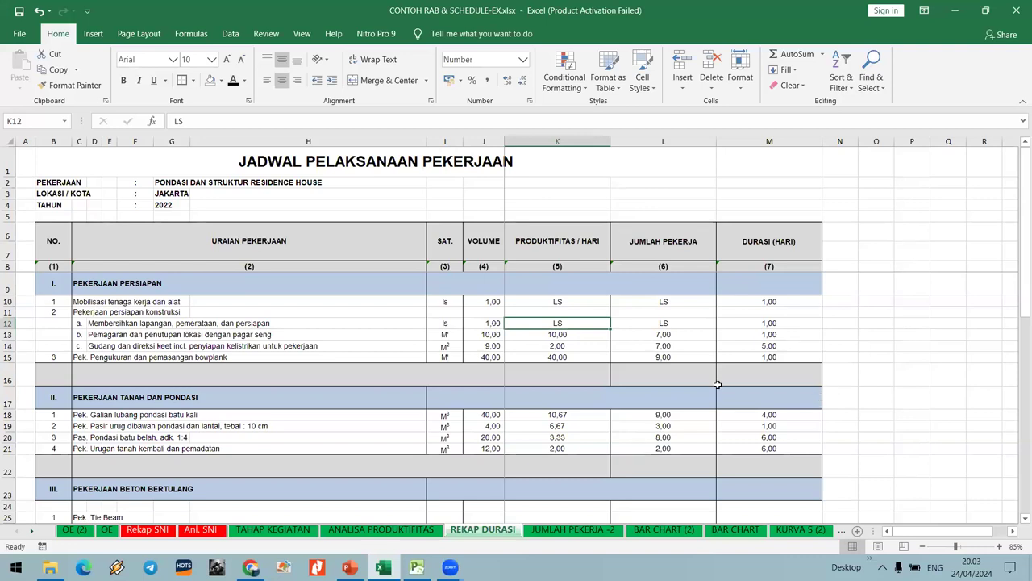
Look at the ANALISA PRODUKTIFITAS sheet and return to the Mobilisasi duration in M10 of REKAP DURASI.
click(380, 529)
click(483, 530)
click(758, 302)
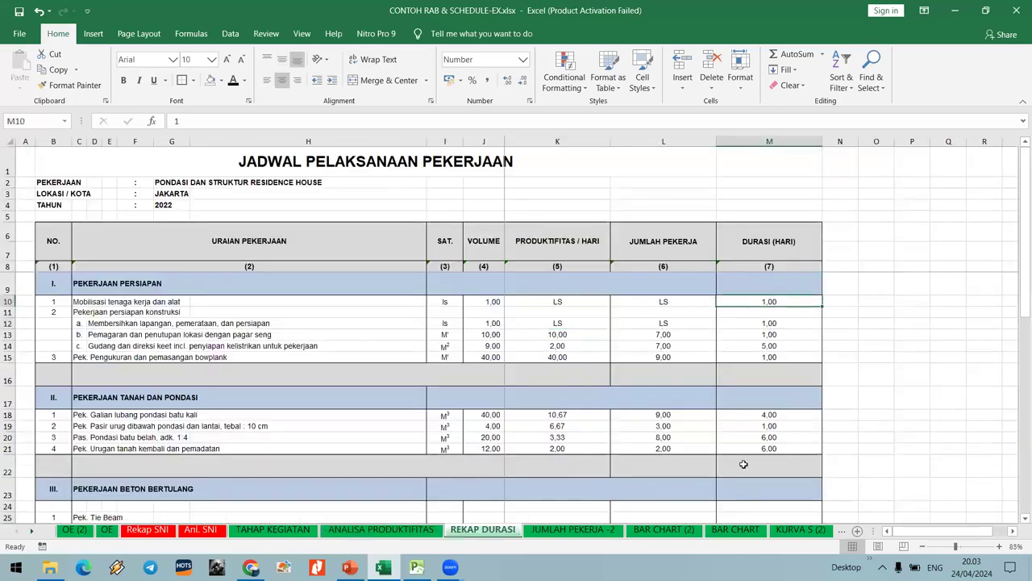
scroll(669, 388, down, 1)
scroll(649, 436, up, 1)
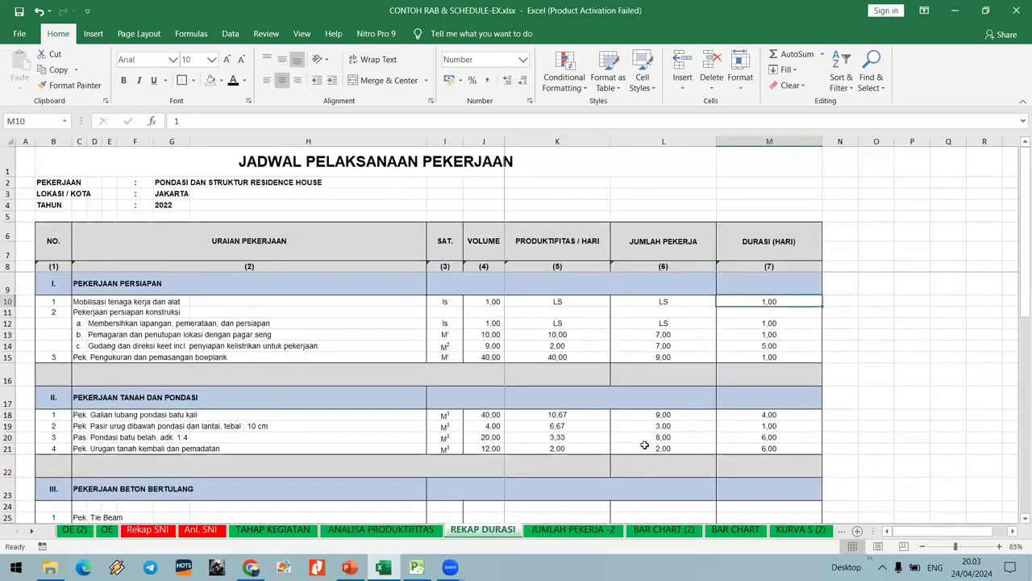
Look through the worker count, bar chart and KURVA S (2) sheets that follow the duration recap.
click(584, 526)
click(686, 529)
click(732, 530)
click(786, 530)
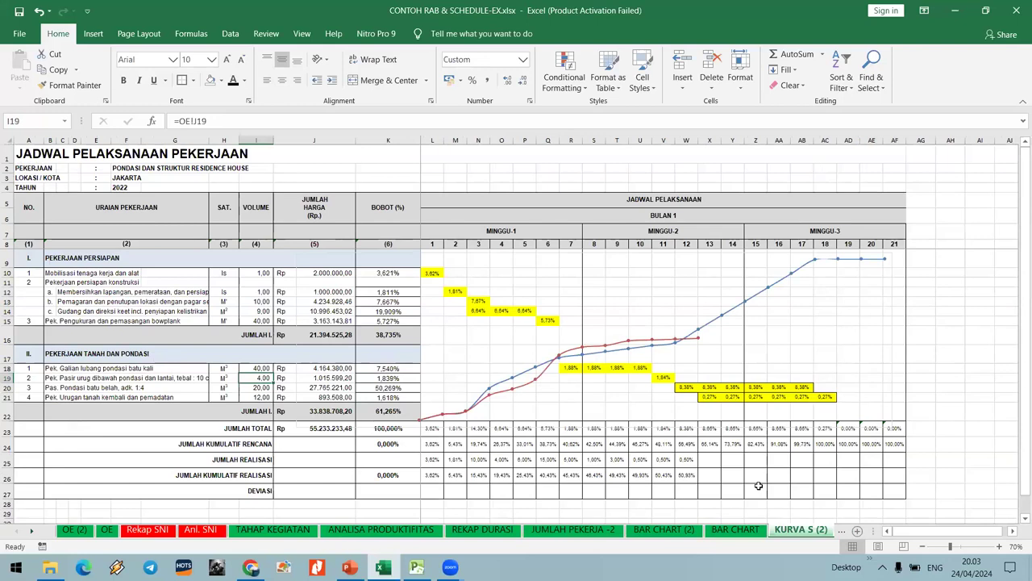
scroll(758, 485, down, 1)
scroll(758, 486, up, 1)
click(580, 531)
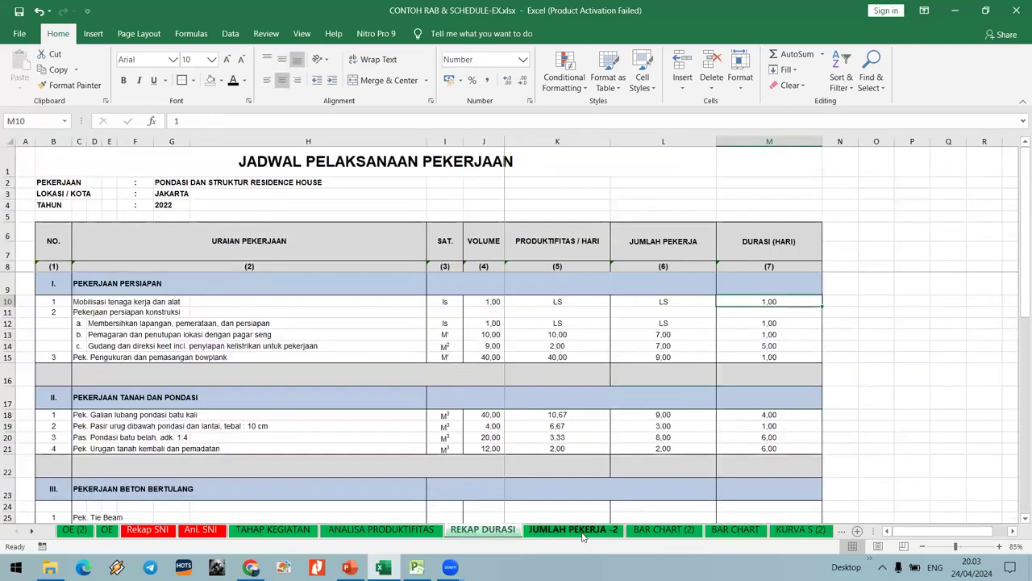
On the JUMLAH PEKERJA -2 sheet, delete rows 53 to 65 containing the Kolom Struktur Lt.2 and Balok Struktur Atap items.
click(592, 532)
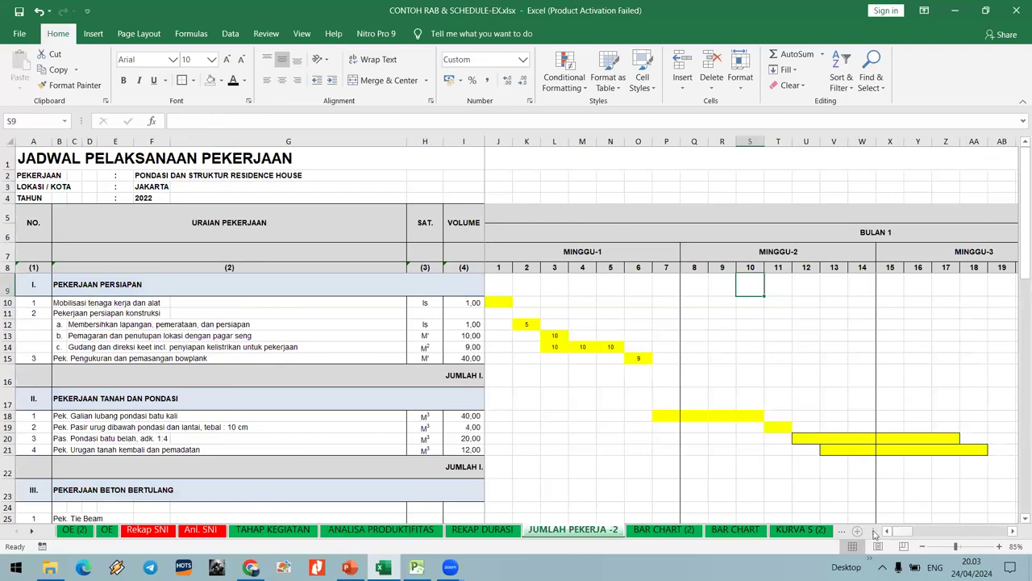
scroll(659, 355, down, 5)
scroll(659, 356, up, 5)
scroll(563, 398, down, 2)
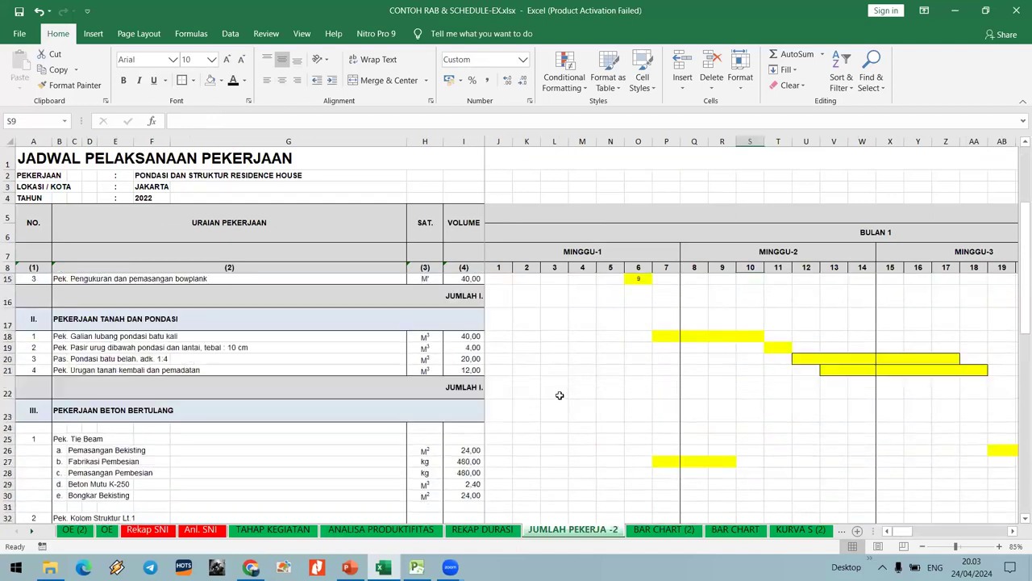
scroll(560, 393, up, 2)
scroll(548, 358, down, 17)
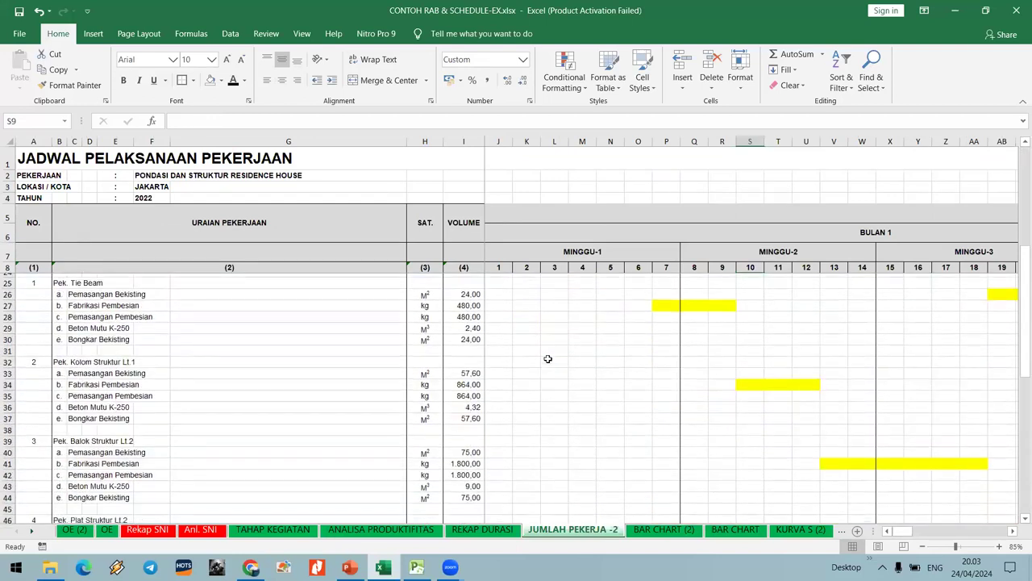
scroll(216, 363, up, 3)
scroll(216, 363, up, 1)
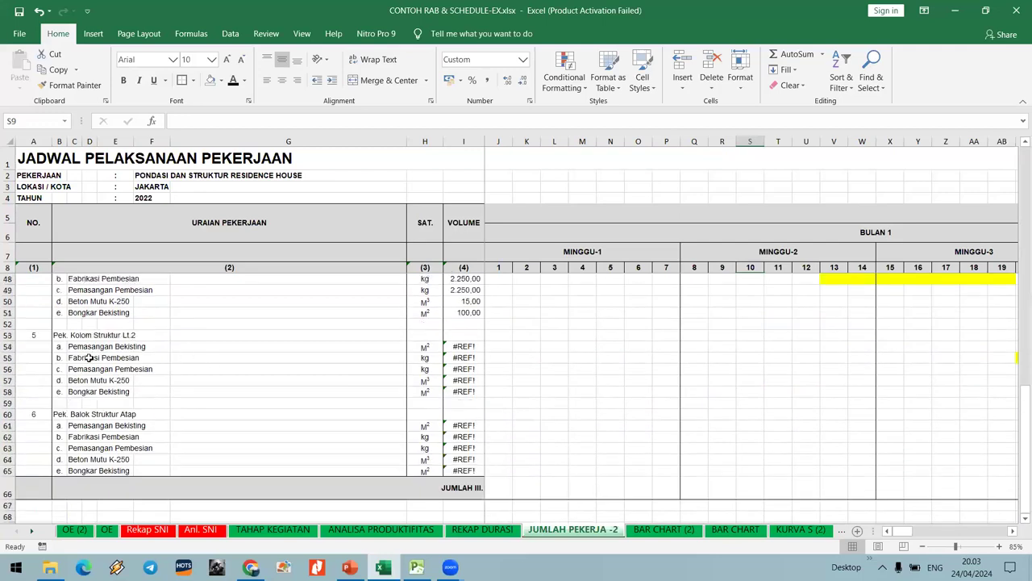
drag(6, 335, 5, 470)
right_click(6, 470)
key(Escape)
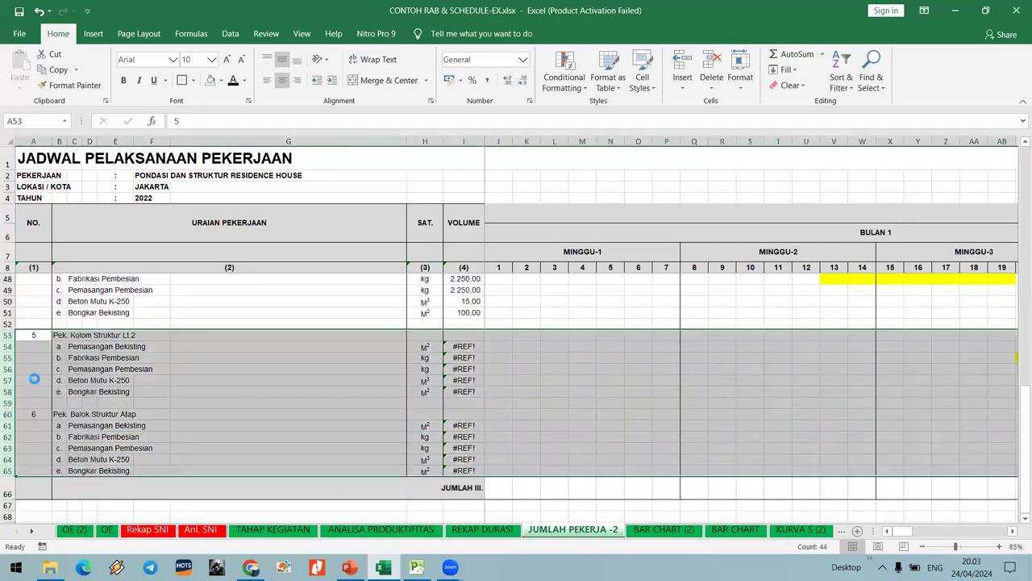
key(ctrl+minus)
click(435, 371)
scroll(525, 325, up, 13)
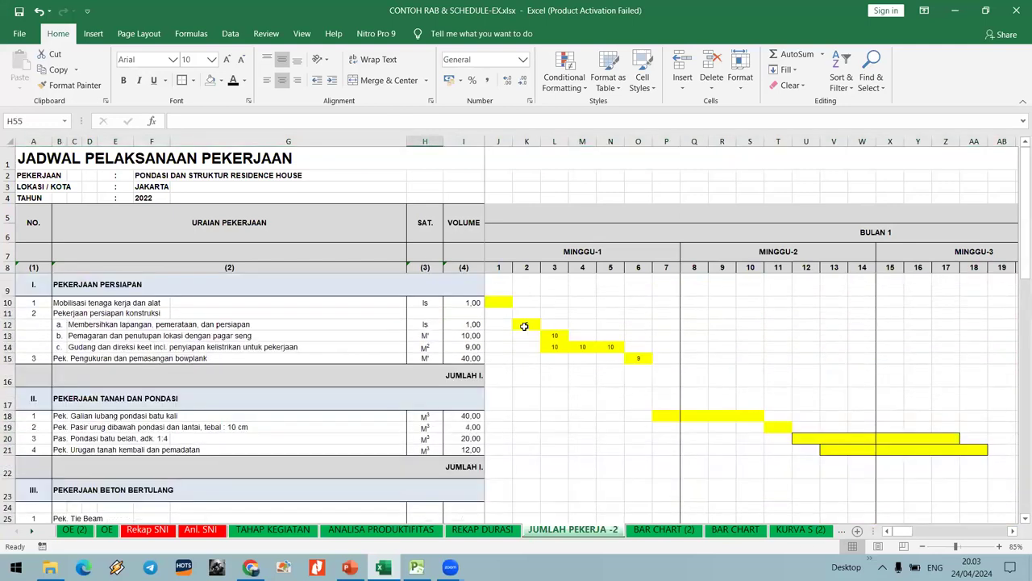
Clear the worker counts from the preparation items' bars in the schedule grid, keeping the yellow fill.
click(527, 324)
scroll(802, 337, down, 3)
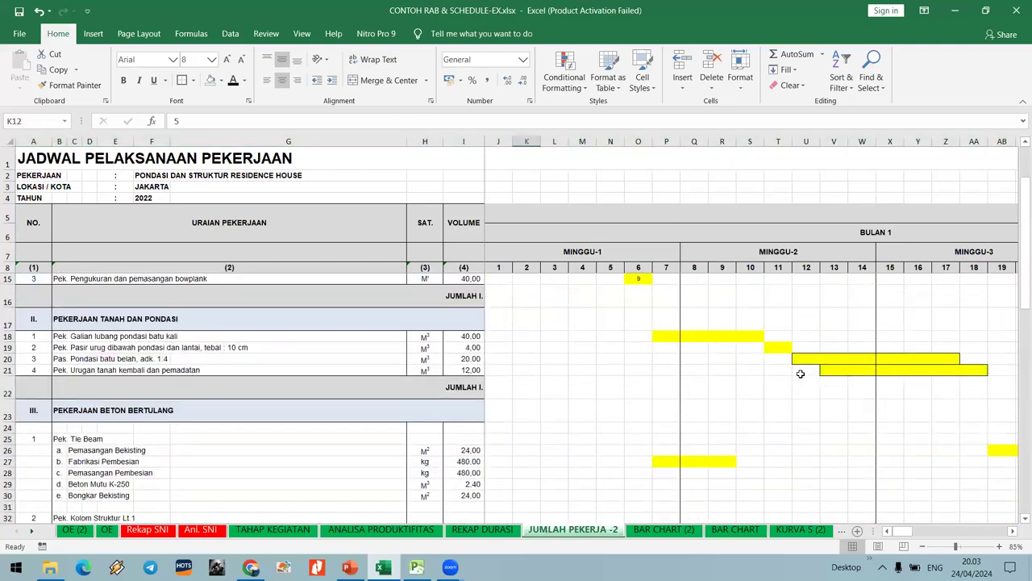
shift+click(801, 376)
scroll(802, 376, up, 3)
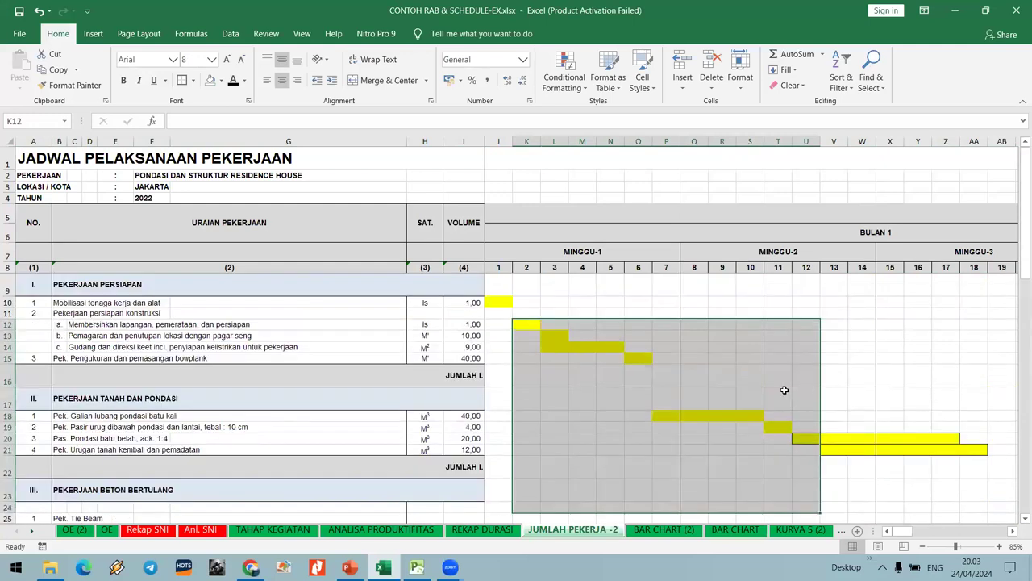
click(842, 335)
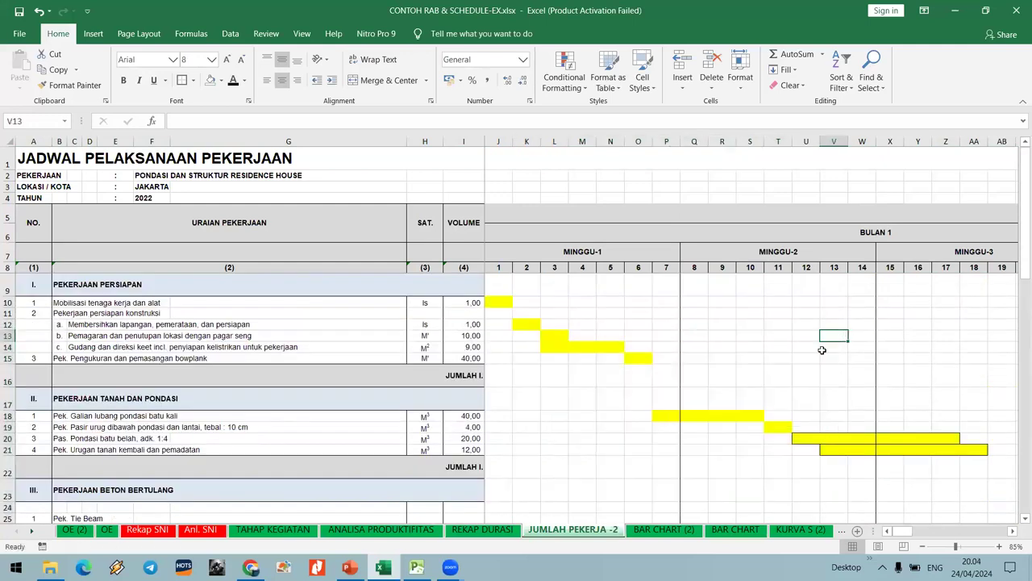
Remove the borders from U20:AA21 around the Pondasi batu belah and Urugan tanah bars.
scroll(822, 350, down, 1)
drag(661, 388, 807, 396)
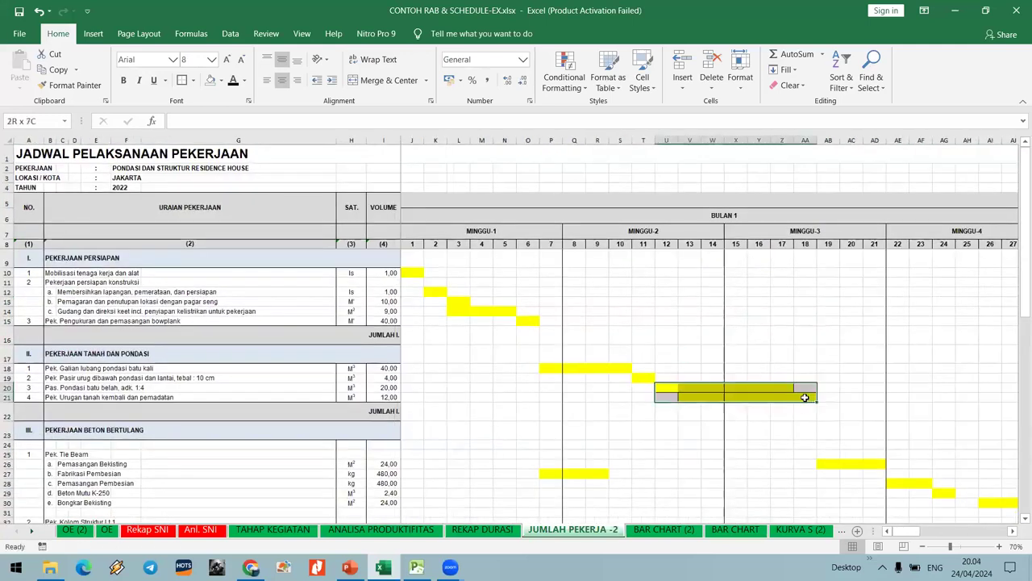
click(194, 80)
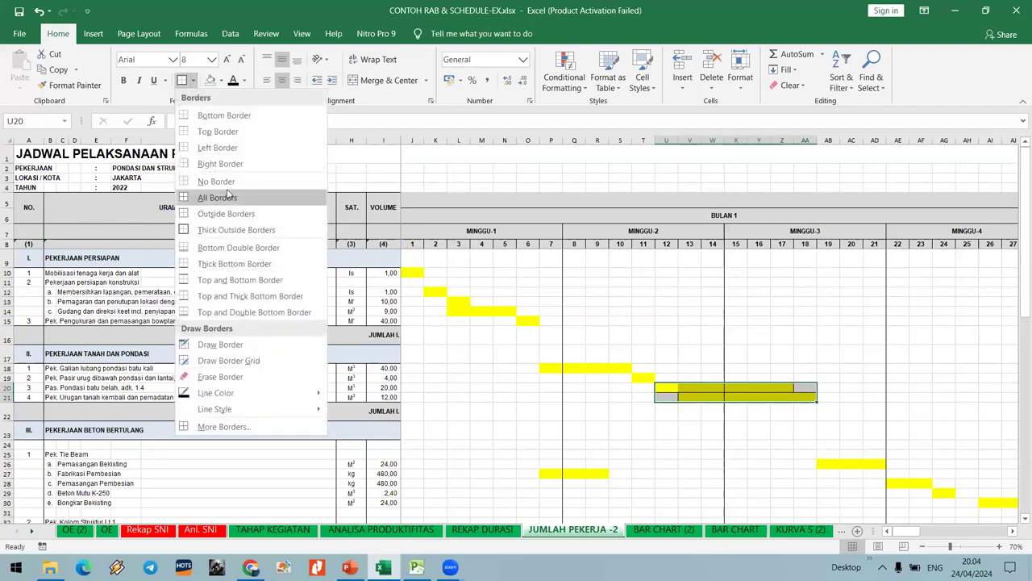
click(222, 198)
click(642, 334)
Apply outside borders to the MINGGU-3 block from its header in X7 down through the JUMLAH III row.
scroll(853, 352, down, 5)
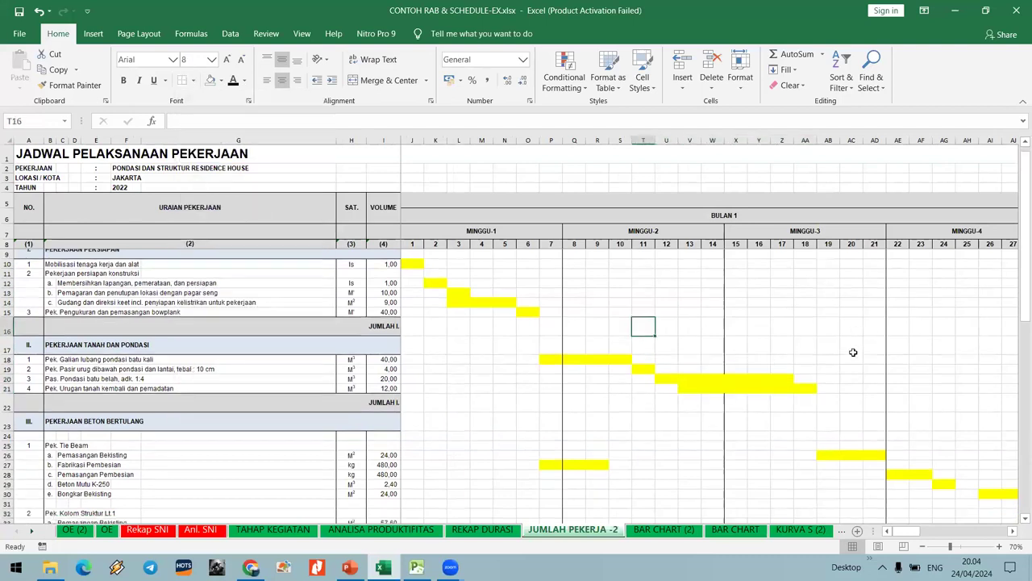
scroll(853, 347, up, 5)
click(739, 229)
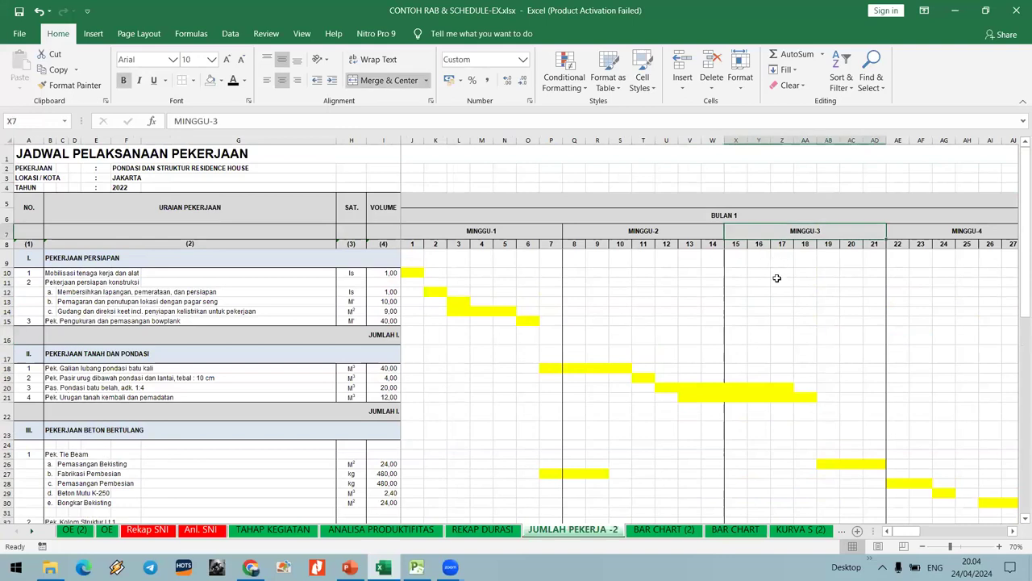
scroll(795, 350, down, 12)
shift+click(882, 336)
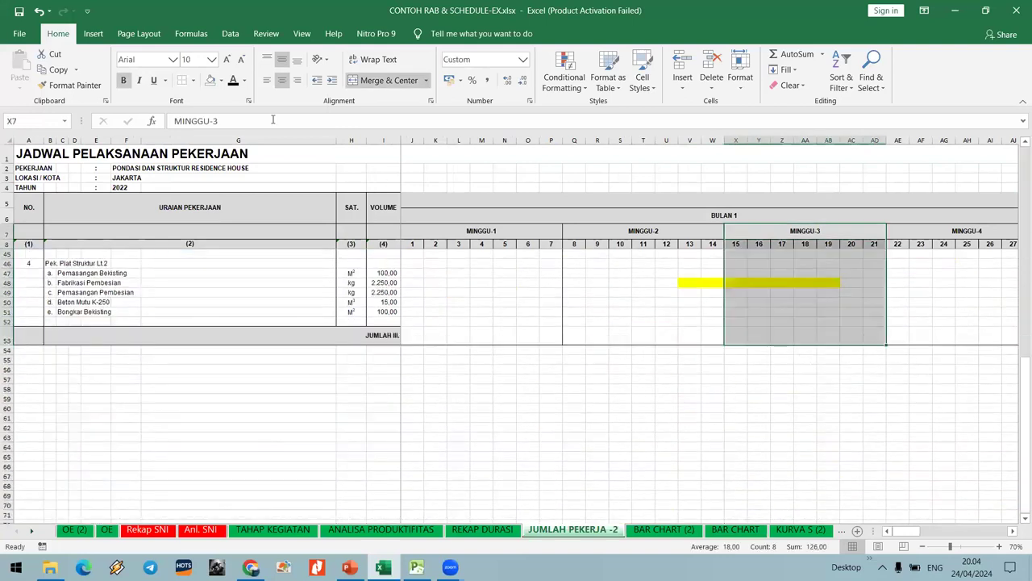
click(193, 80)
click(220, 213)
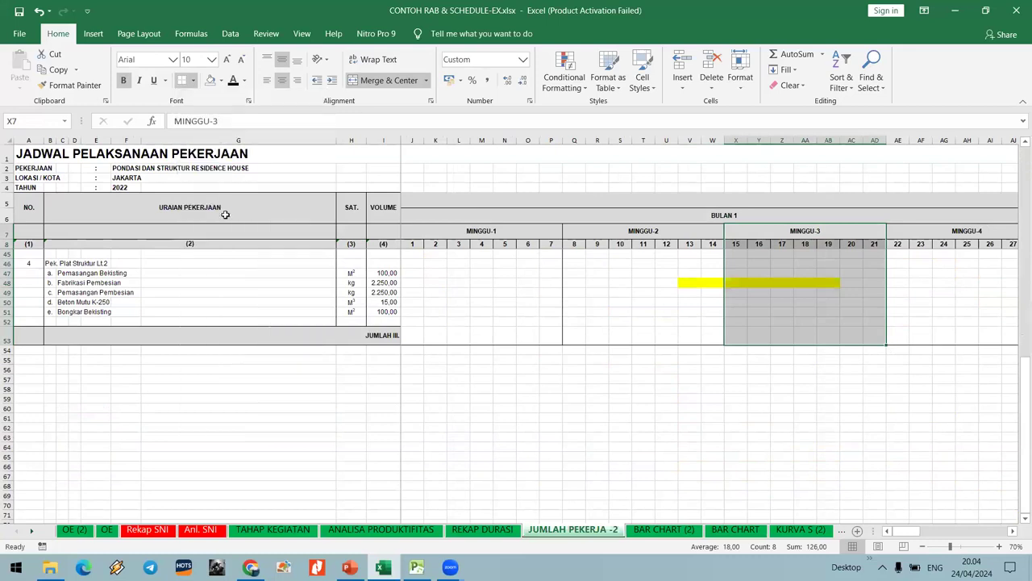
click(526, 359)
Clear the contents and yellow bar fills from the whole schedule grid, from J10 down through the JUMLAH III row.
scroll(525, 358, up, 15)
click(416, 281)
click(413, 274)
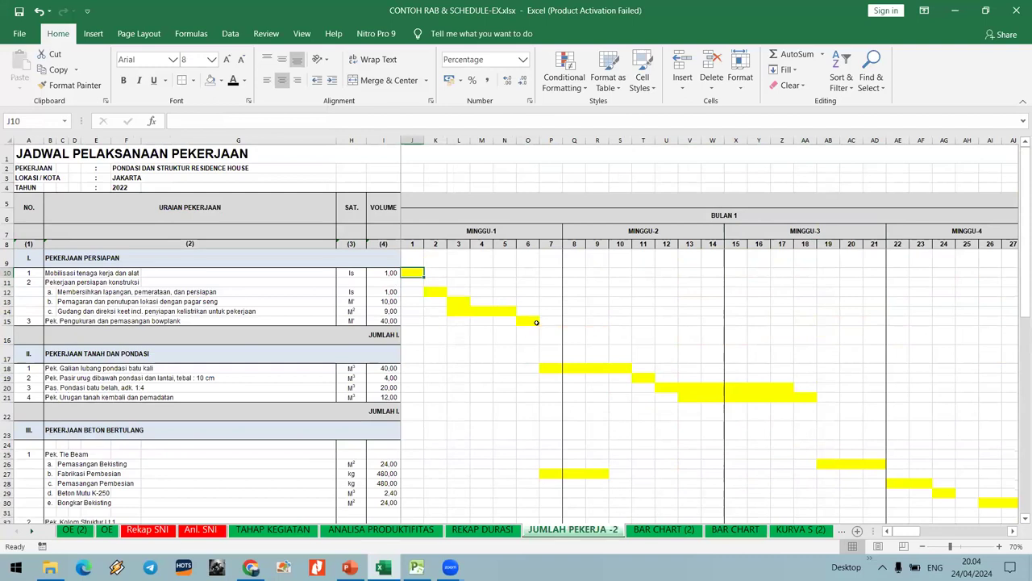
ctrl+scroll(537, 321, down, 2)
key(ctrl+shift+End)
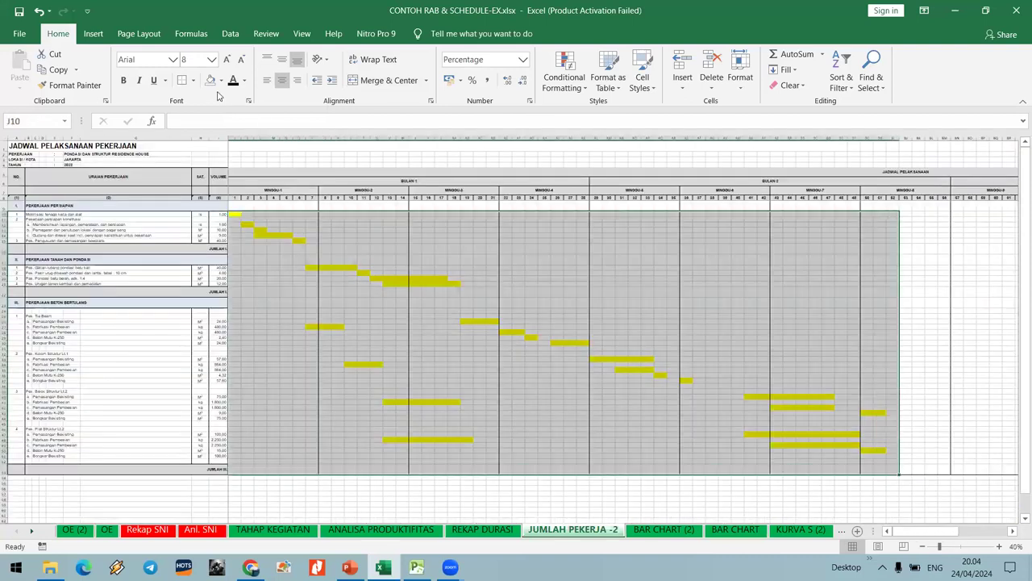
key(Delete)
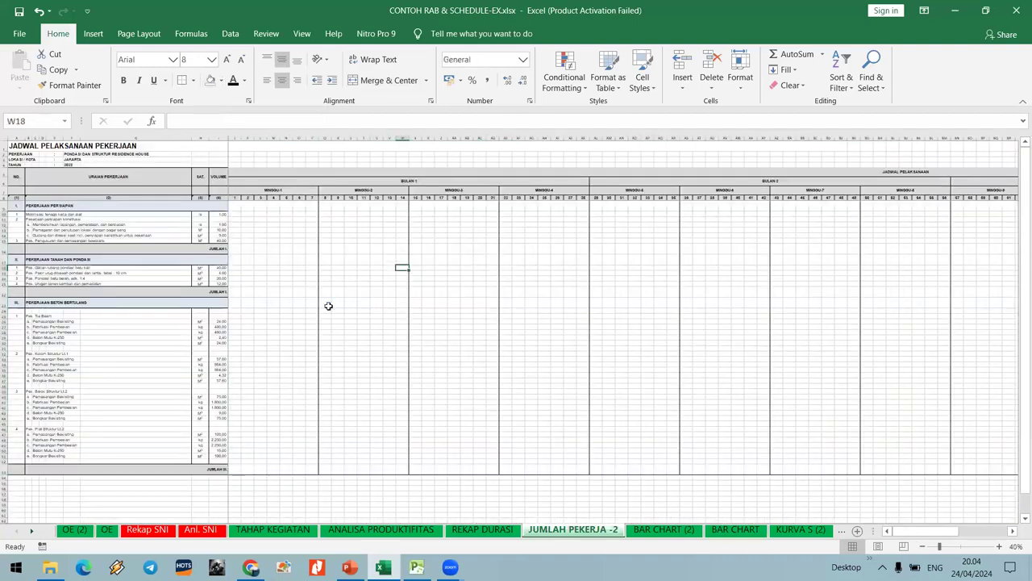
ctrl+scroll(328, 306, up, 2)
ctrl+scroll(822, 492, up, 3)
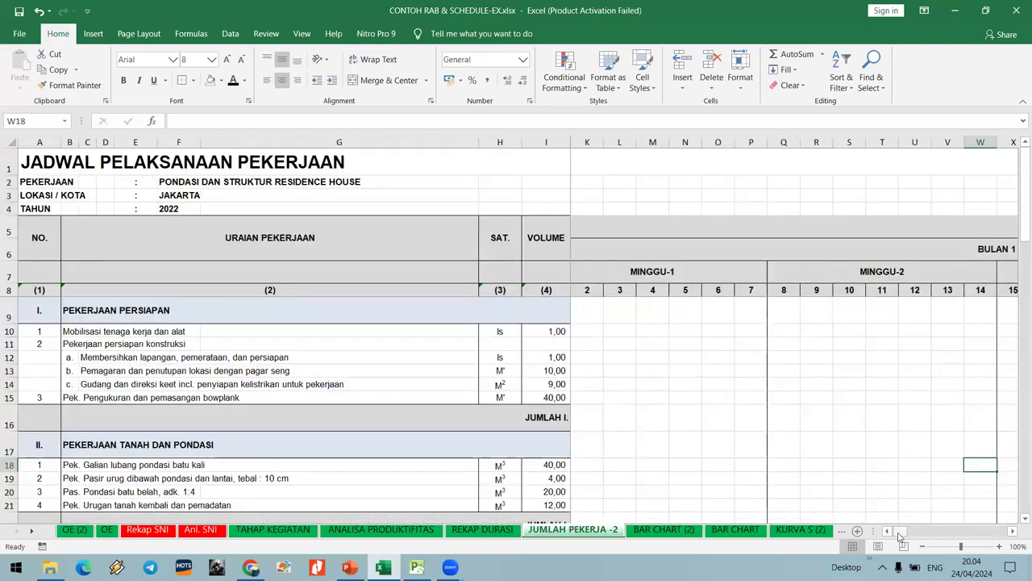
drag(900, 536, 894, 536)
scroll(421, 324, down, 1)
scroll(506, 320, up, 1)
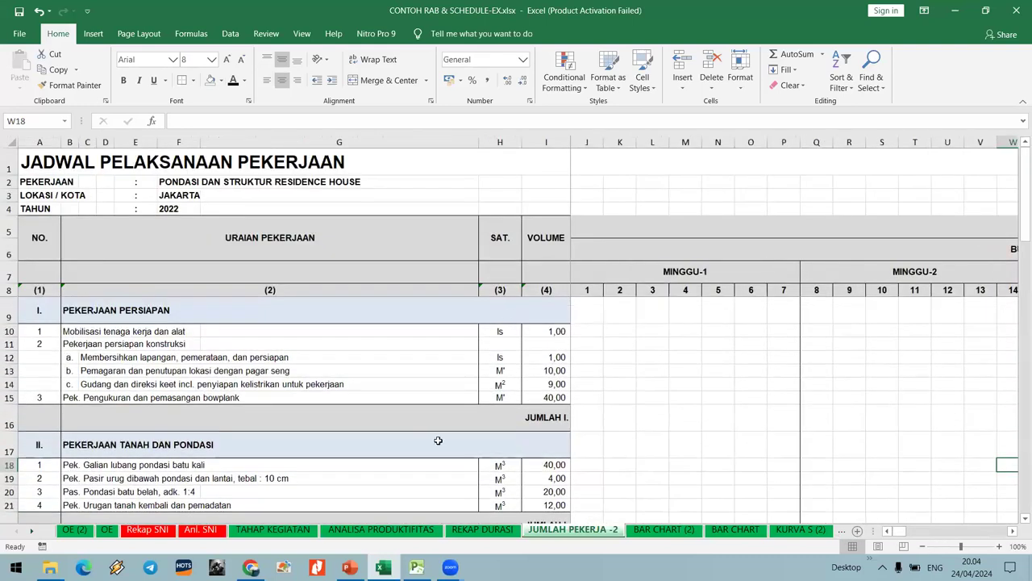
Fill the BULAN 1 header in the schedule with red.
click(640, 280)
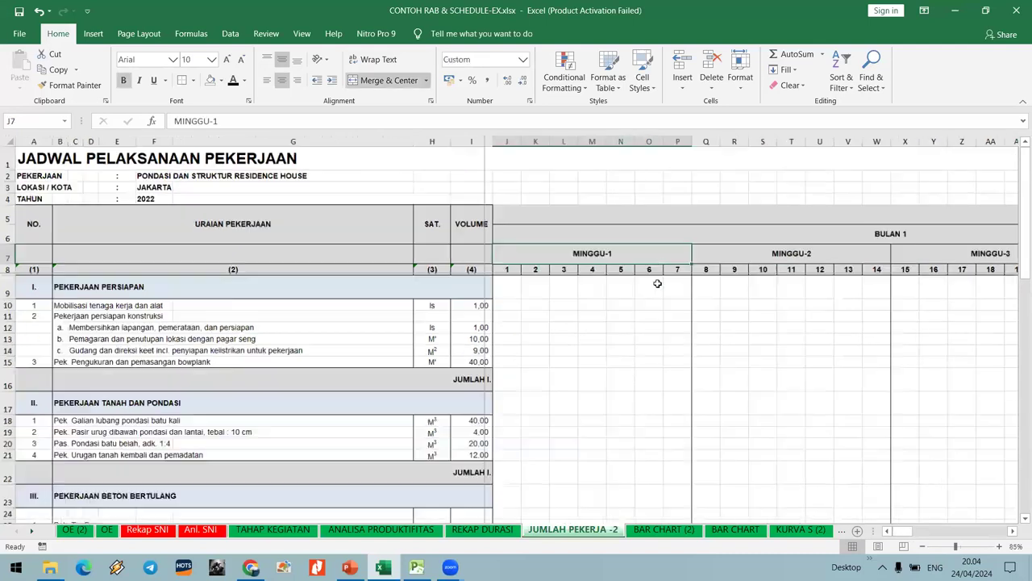
scroll(659, 285, down, 1)
click(831, 241)
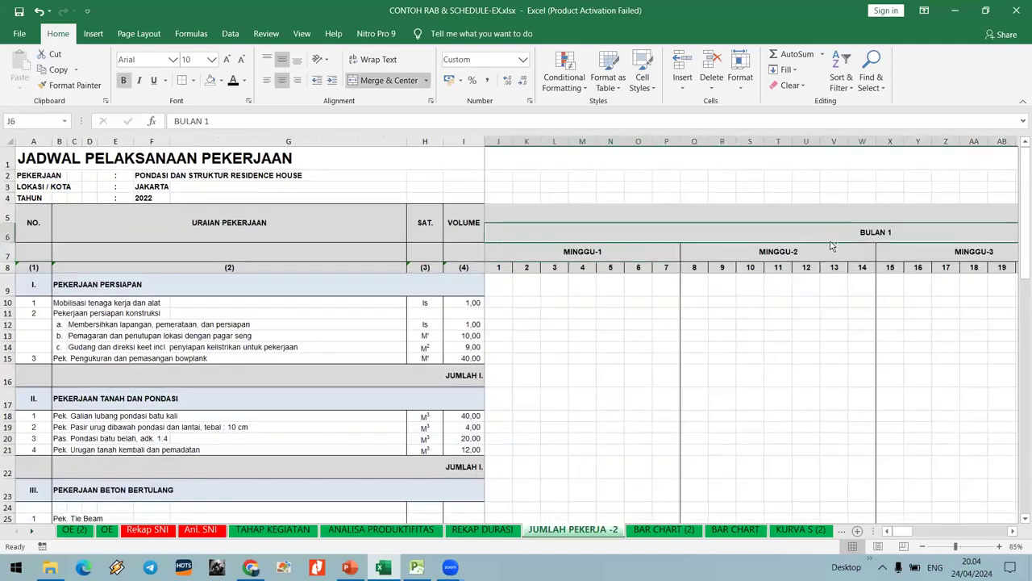
scroll(827, 249, down, 1)
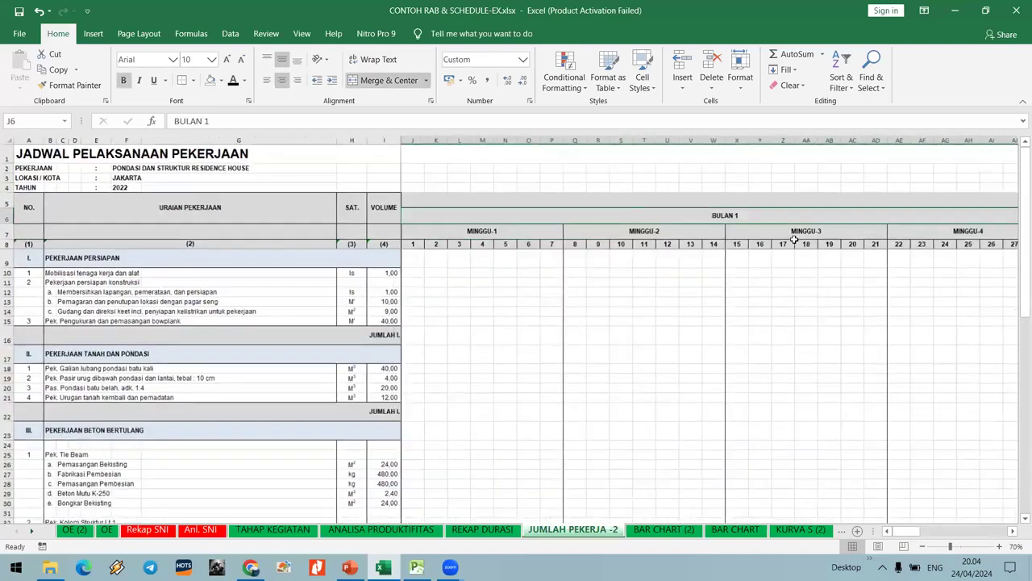
click(512, 232)
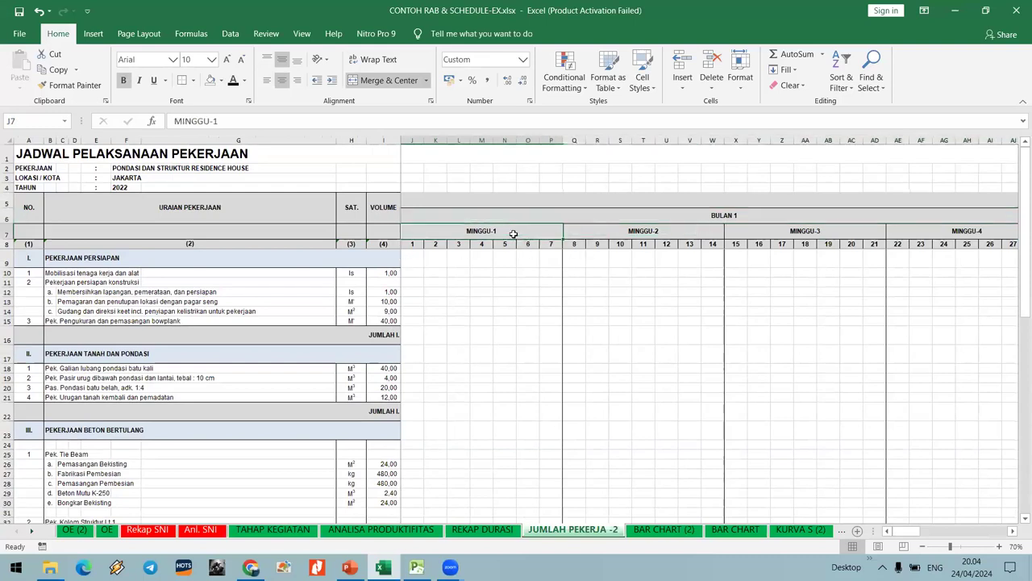
click(733, 217)
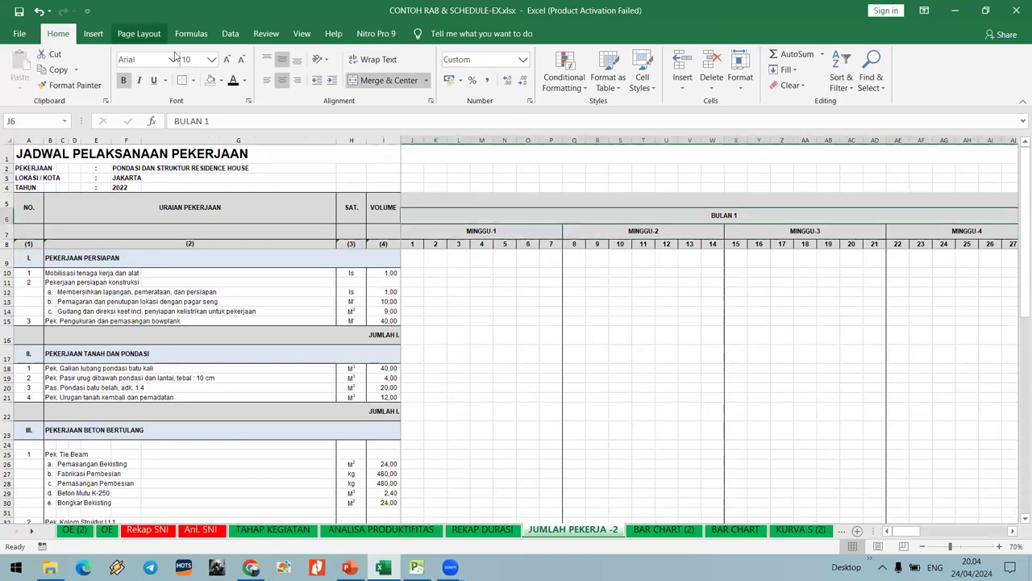
click(221, 81)
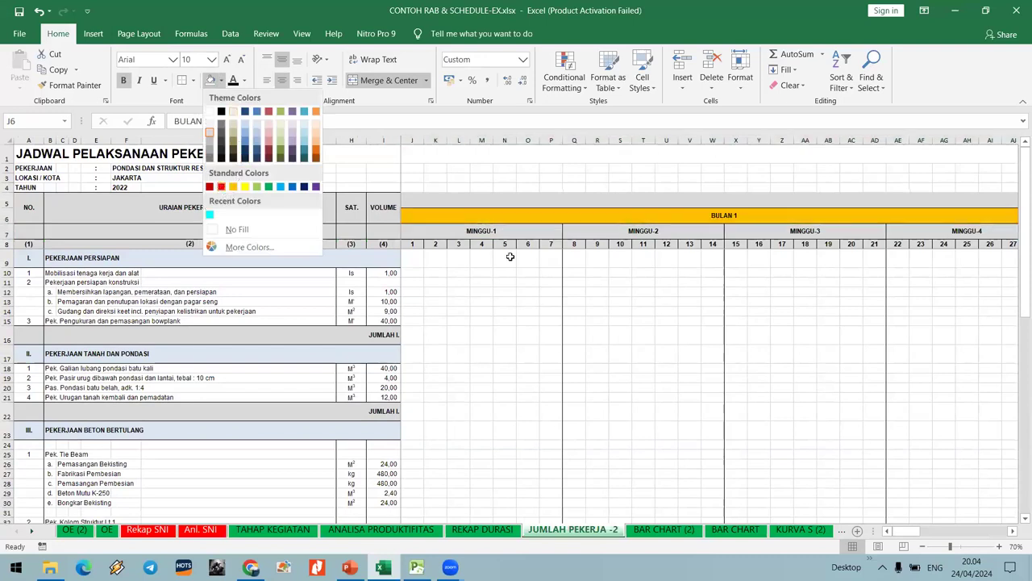
click(666, 301)
Fill the BULAN 2 header in the schedule with green.
ctrl+scroll(831, 220, down, 1)
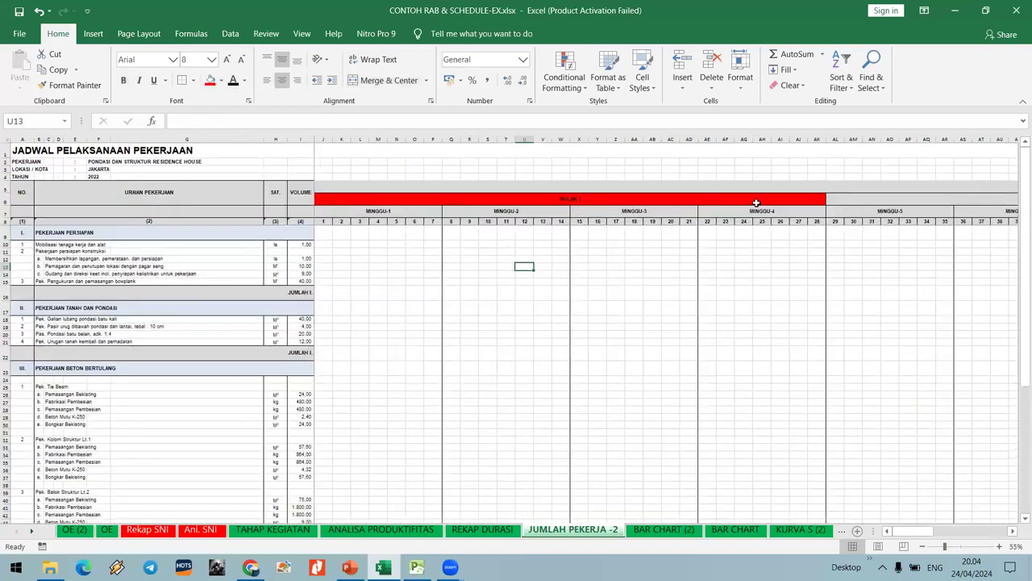
click(887, 198)
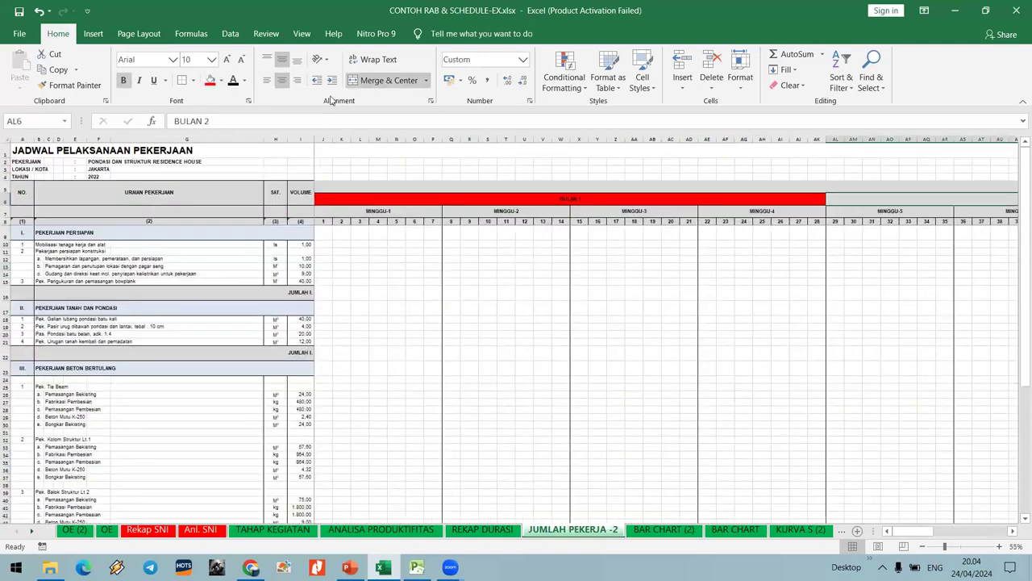
click(222, 83)
click(265, 186)
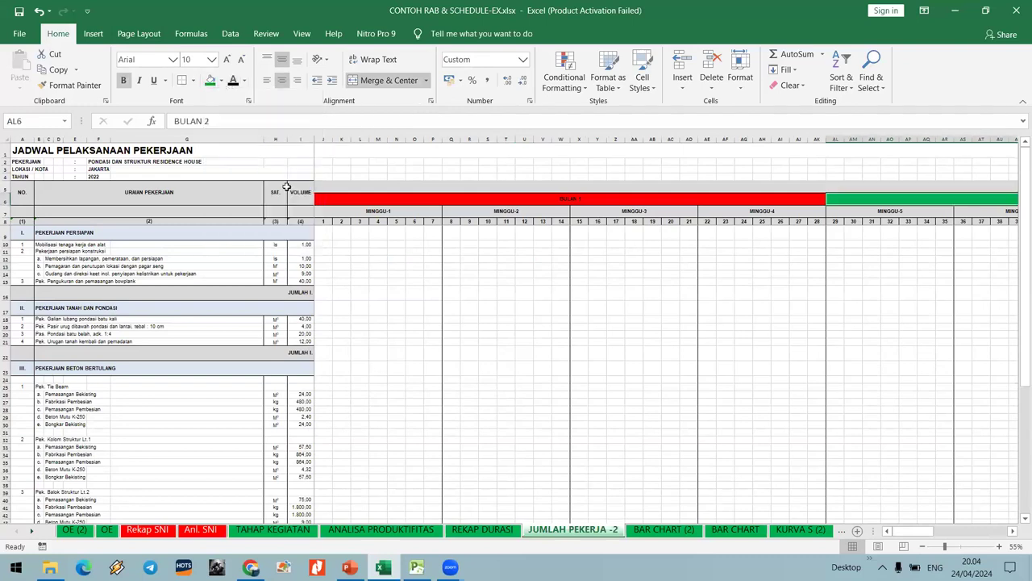
Fill the BULAN 3 header in the schedule with orange.
click(746, 307)
key(Right)
key(Right)
key(Right)
key(Right)
key(Right)
key(Right)
key(Right)
key(Right)
key(Right)
key(Right)
key(Right)
key(Right)
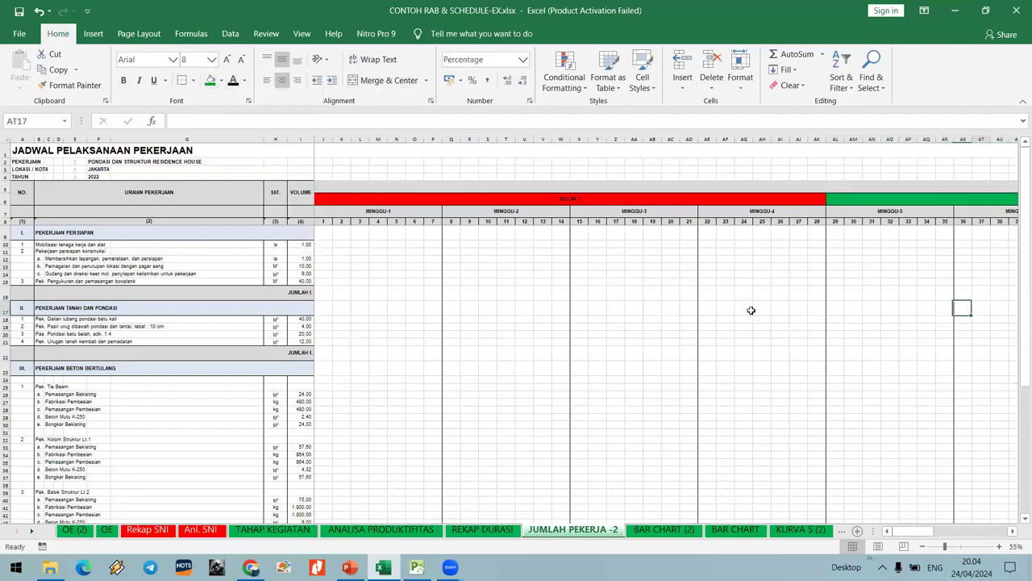
key(Right)
key(Right)
key(Right)
key(Right)
key(Right)
key(Right)
key(Right)
key(Right)
key(Right)
key(Right)
key(Right)
key(Right)
key(Right)
key(Right)
key(Right)
key(Right)
key(Right)
key(Right)
key(Right)
key(Right)
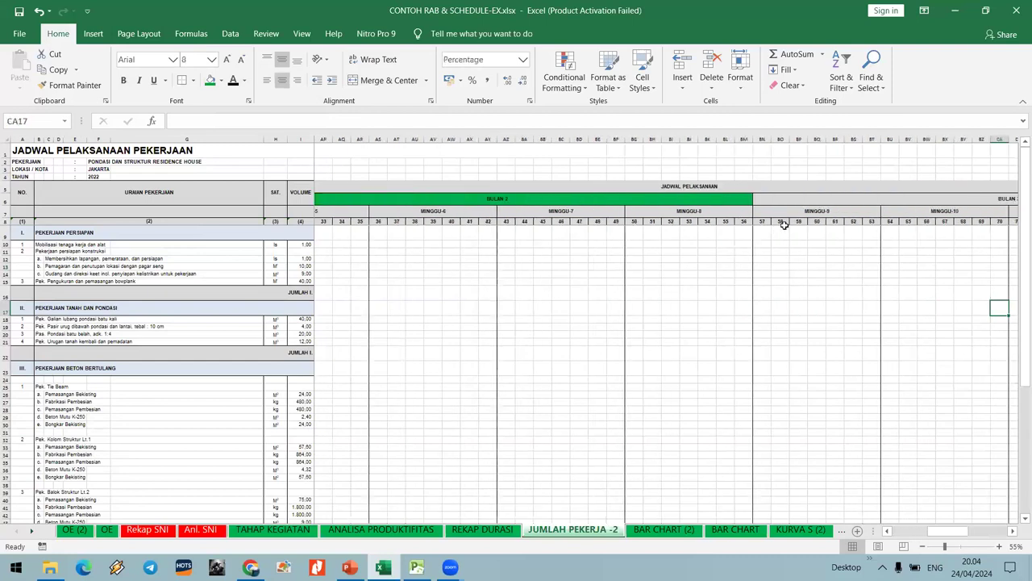
click(781, 202)
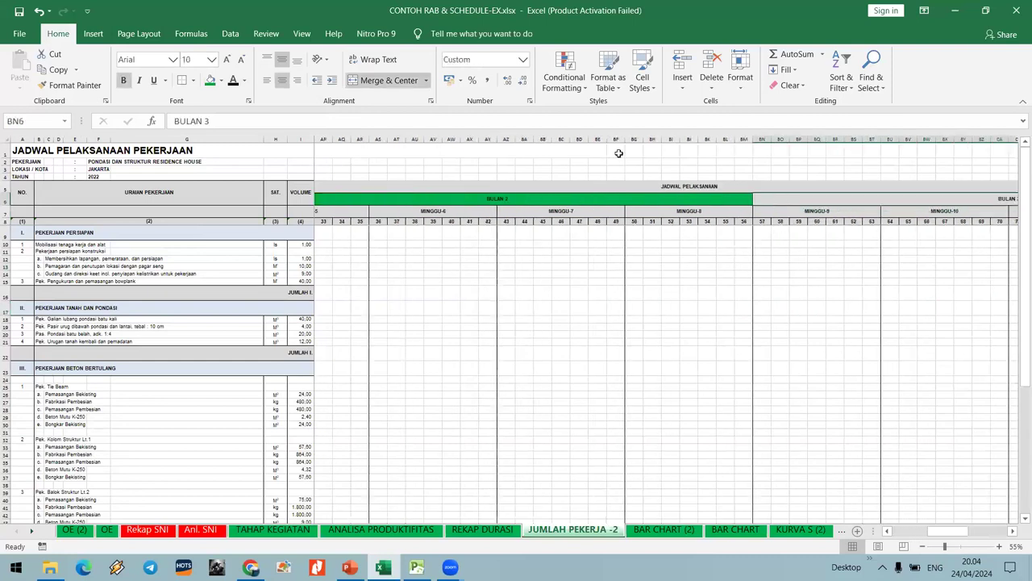
click(221, 80)
click(233, 183)
Return to the start of the schedule grid and examine the day 1 cell J10 beneath the coloured month headers.
key(Down)
key(Down)
key(Down)
key(Down)
key(Down)
key(Down)
key(Down)
key(Down)
key(Down)
key(Down)
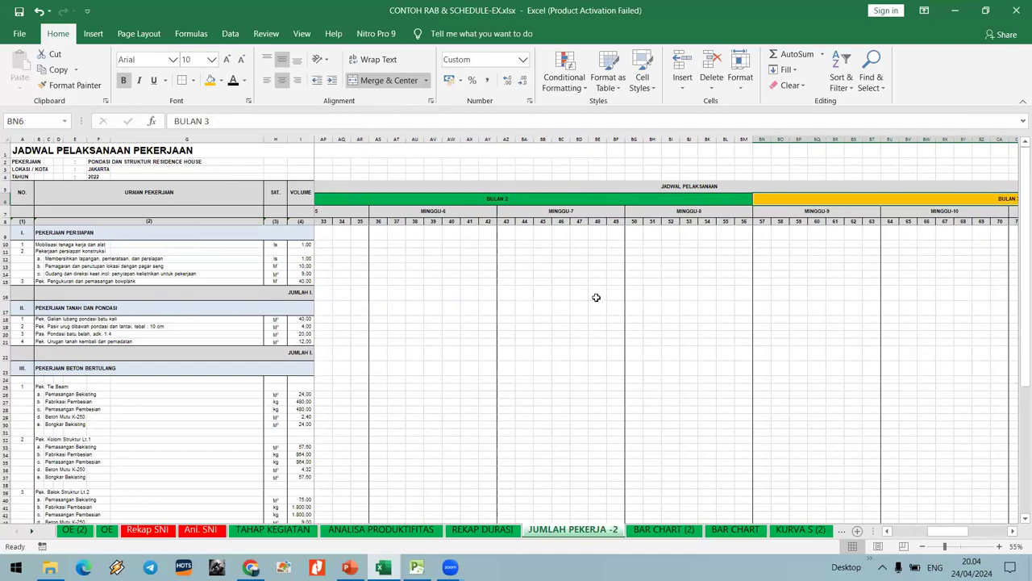
key(Left)
key(Left)
key(Left)
key(Left)
key(Left)
key(Left)
key(Left)
key(Left)
key(Left)
key(Left)
key(Left)
key(Left)
key(Left)
key(Left)
key(Left)
key(Left)
key(Left)
key(Left)
key(Left)
key(Left)
key(Left)
key(Left)
key(Left)
key(Left)
key(Left)
key(Left)
key(Left)
key(Left)
key(Left)
key(Left)
key(Left)
key(Left)
key(Left)
key(Left)
key(Left)
key(Left)
key(Left)
key(Left)
key(Left)
key(Left)
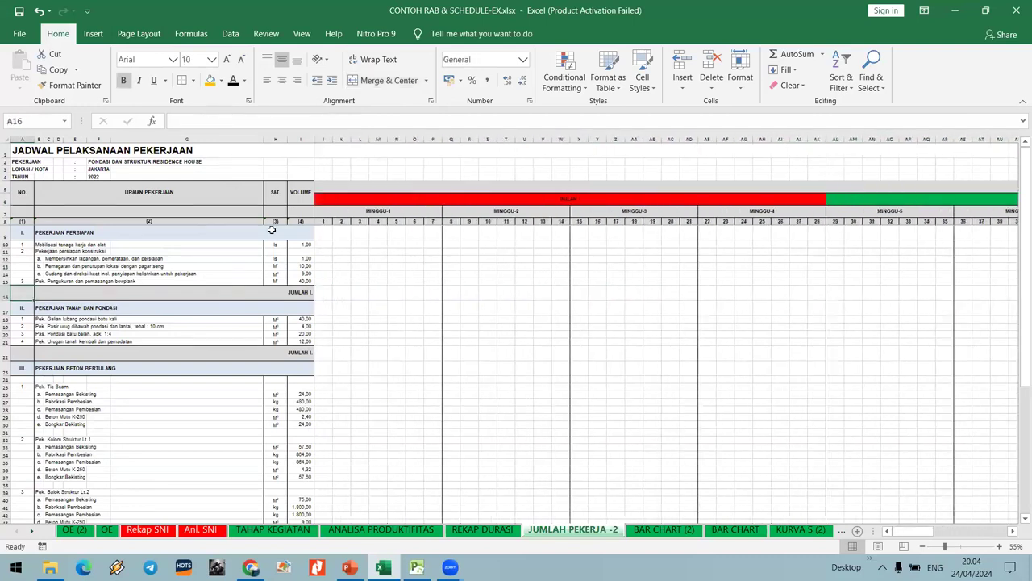
scroll(352, 250, up, 2)
click(504, 302)
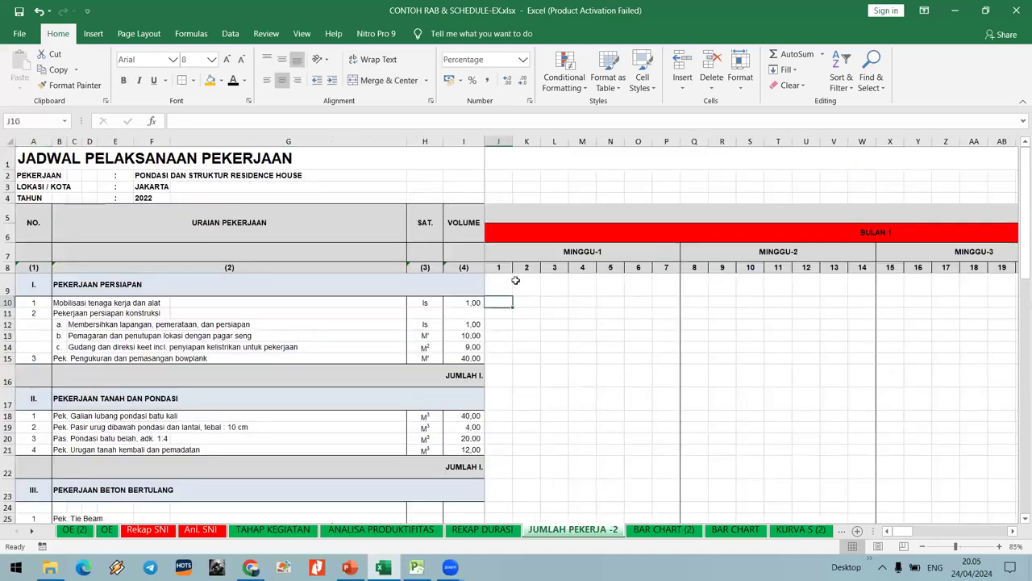
click(504, 143)
ctrl+scroll(630, 242, down, 1)
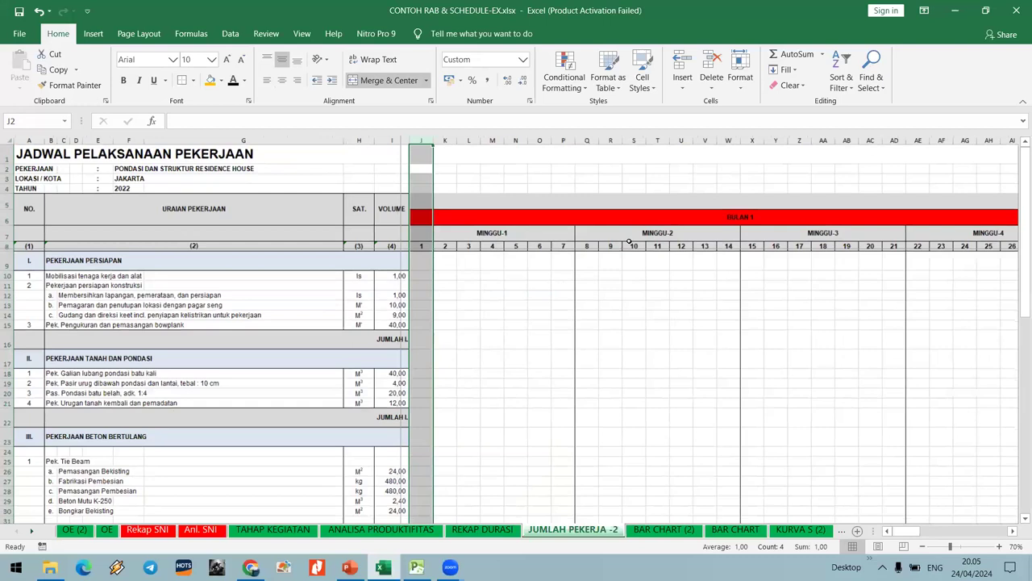
ctrl+scroll(629, 242, down, 3)
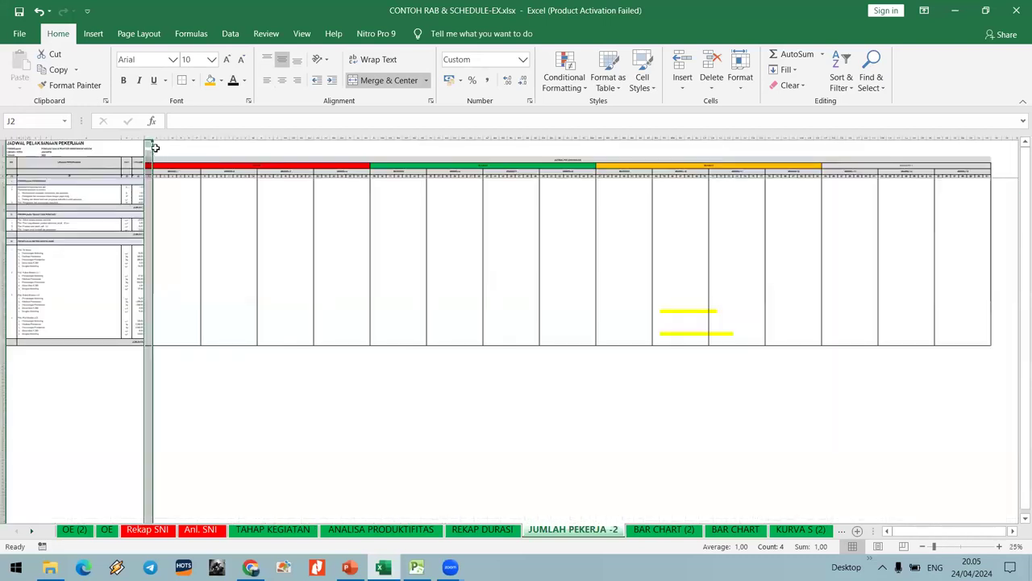
ctrl+scroll(155, 147, up, 2)
key(shift+F10)
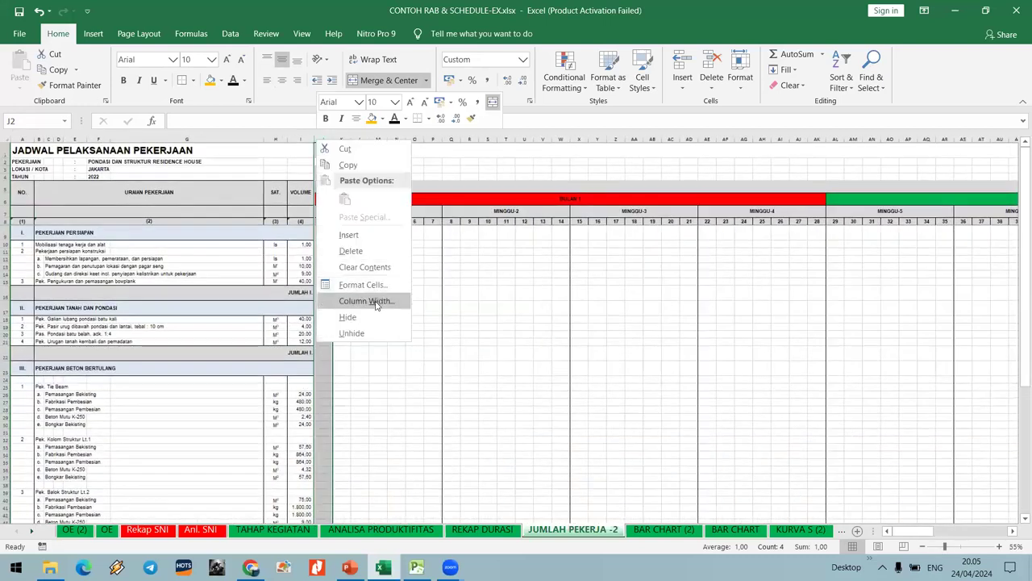
key(Return)
click(428, 267)
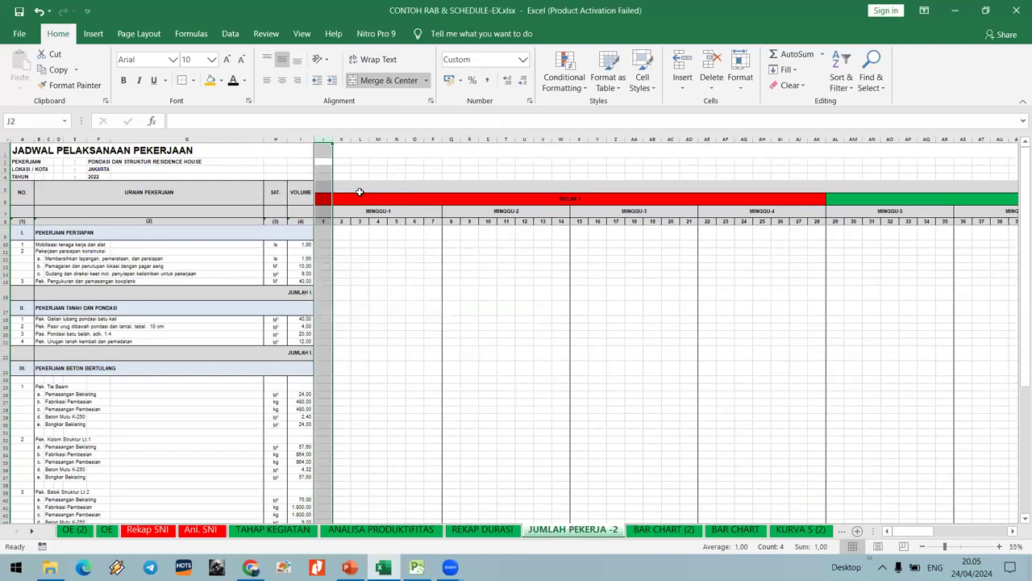
Set the width of the day columns J through CY to 3.
drag(323, 139, 1019, 79)
drag(904, 102, 937, 147)
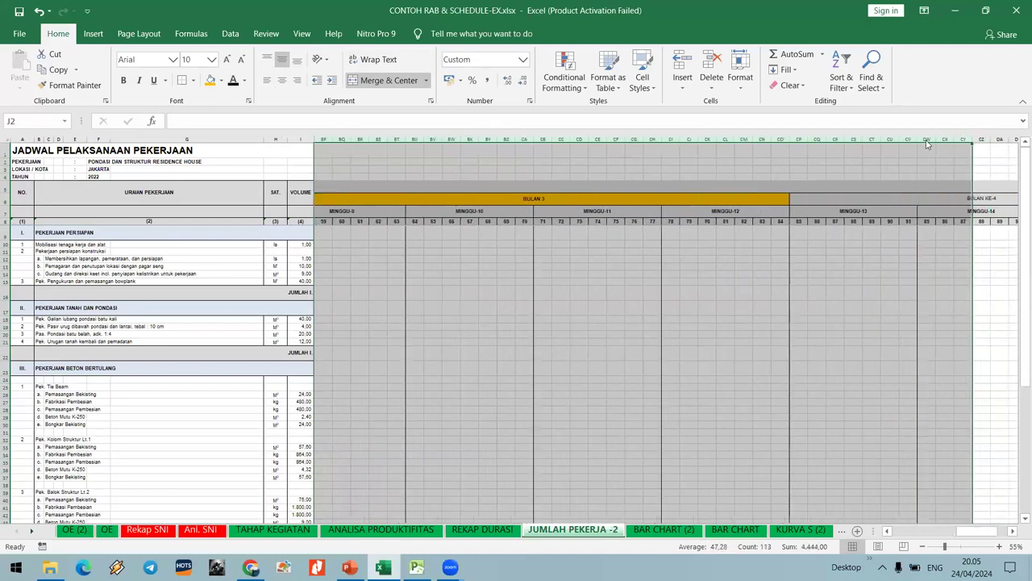
right_click(927, 143)
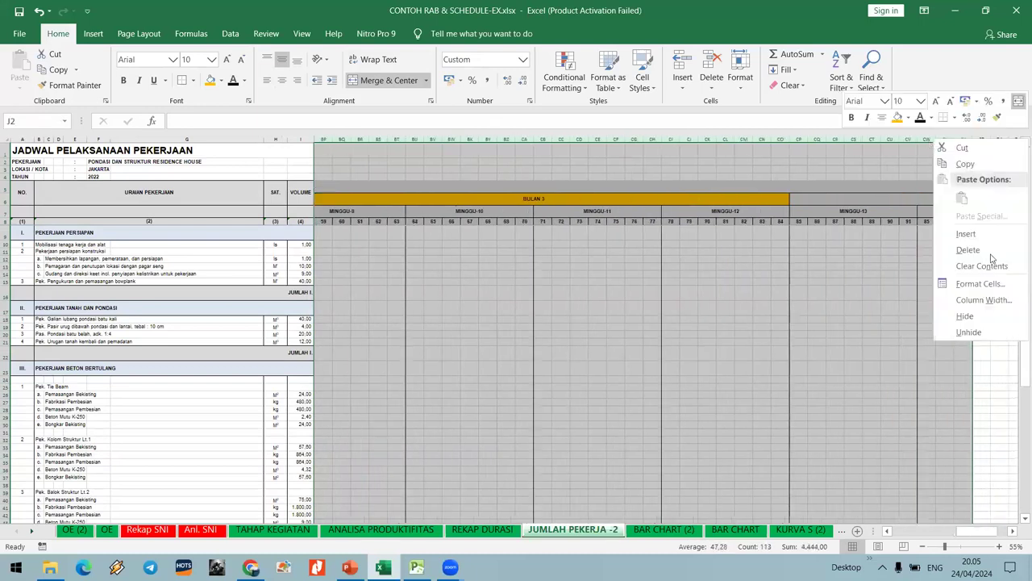
click(1000, 300)
text(3)
click(901, 314)
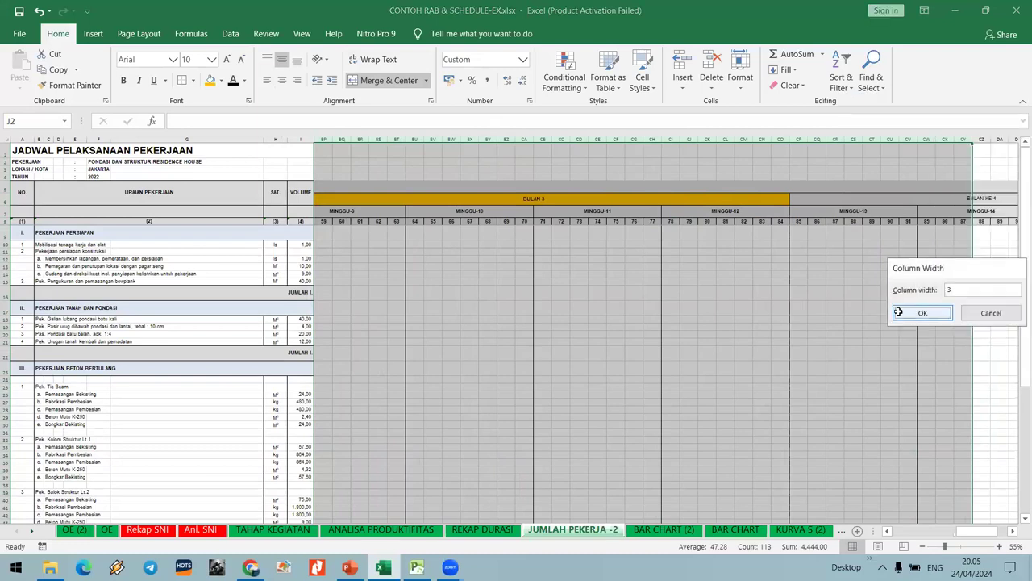
Narrow columns CZ through DJ under MINGGU-14 and MINGGU-15 to match the other day columns.
drag(688, 139, 876, 141)
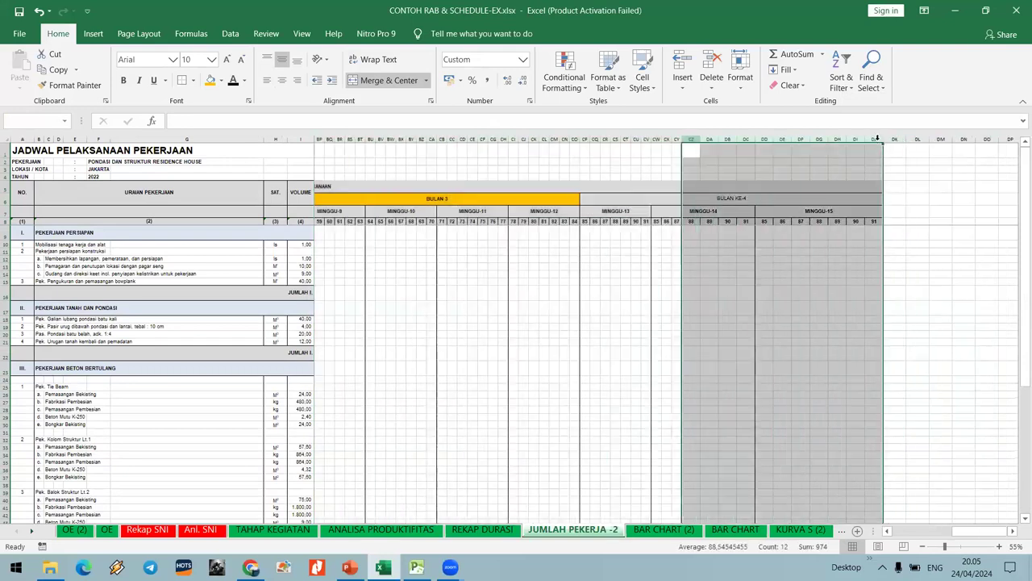
right_click(878, 142)
click(892, 306)
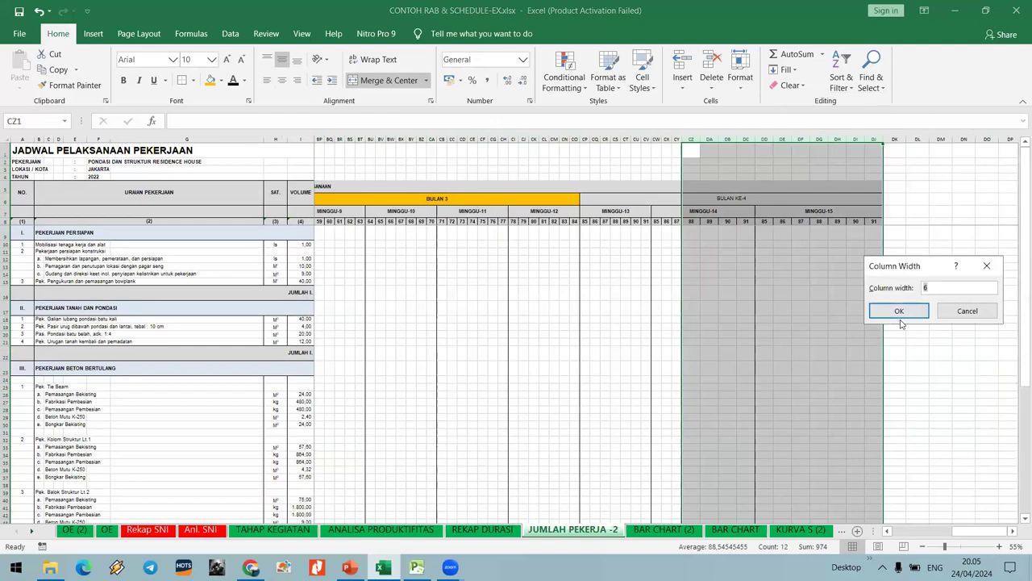
click(898, 313)
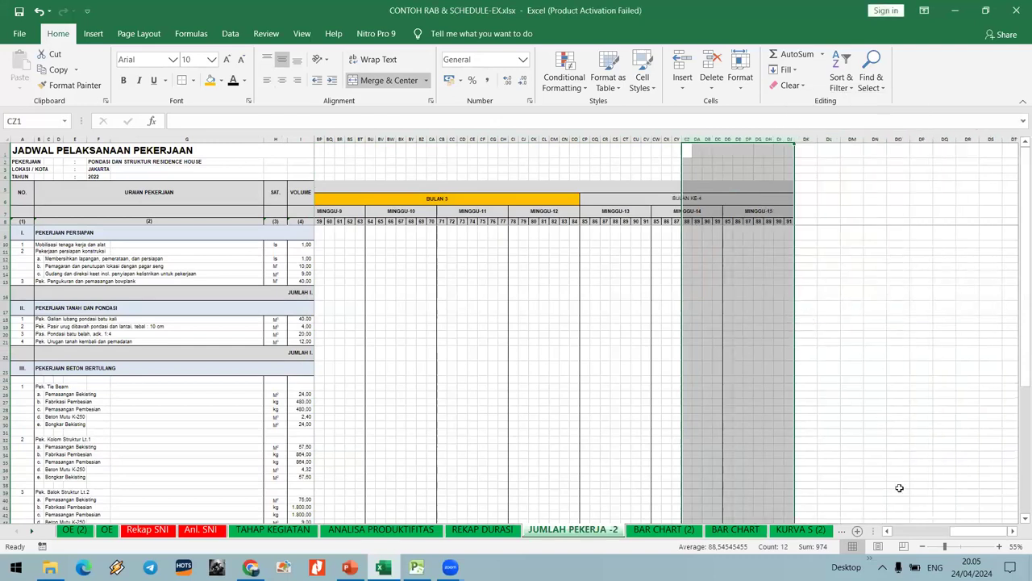
click(806, 353)
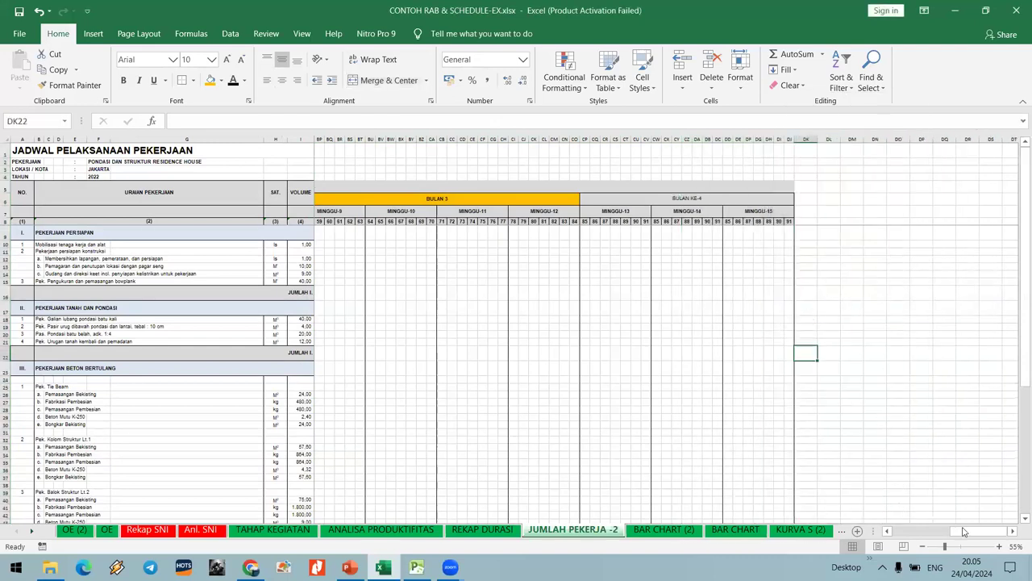
Fill the BULAN KE-4 header in the schedule with blue.
click(694, 197)
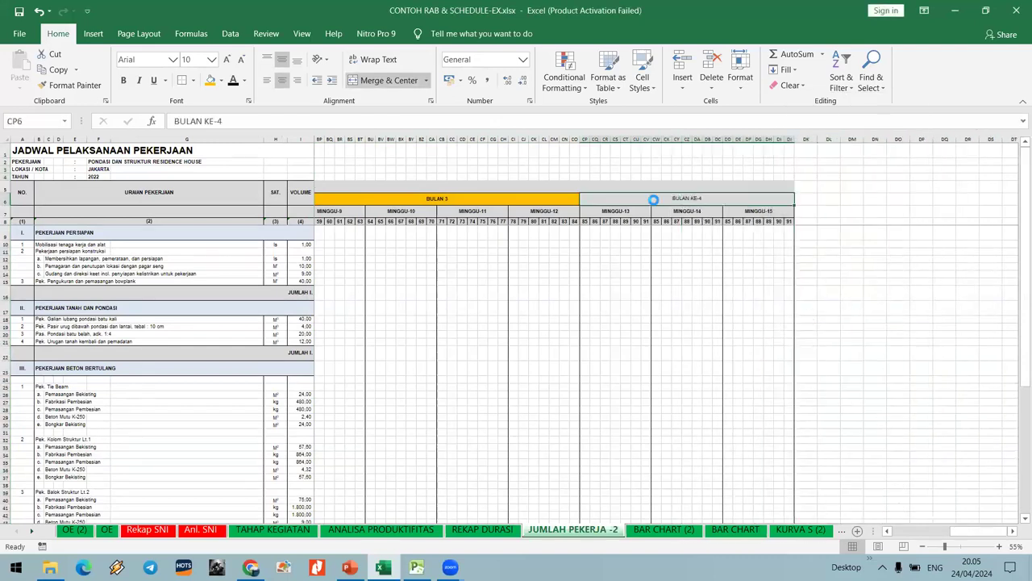
click(221, 81)
click(290, 187)
Look back across the week headers to the start of the schedule to review the month colours and narrowed day columns.
key(Down)
key(Left)
key(Left)
key(Left)
key(Left)
key(Left)
key(Left)
key(Left)
key(Left)
key(Left)
key(Left)
key(Left)
key(Left)
key(Left)
key(Left)
key(Left)
key(Left)
key(Left)
key(Left)
key(Right)
key(Right)
key(Right)
key(Right)
key(Right)
key(Right)
key(Right)
key(Right)
key(Right)
key(Right)
key(Right)
key(Right)
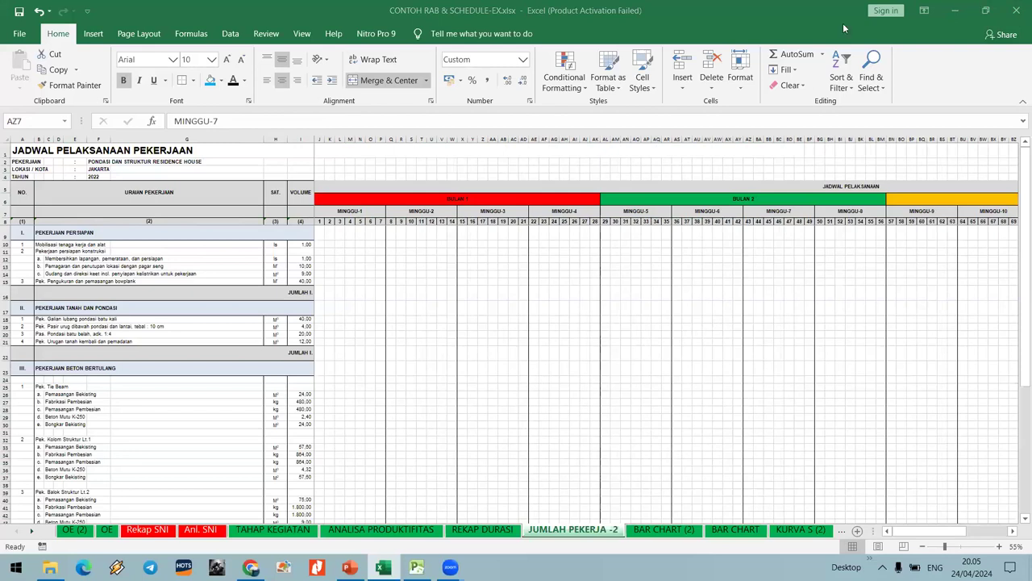
Return to the start of the schedule and select the day 1 cell of Mobilisasi tenaga kerja dan alat.
click(867, 243)
key(Left)
key(Left)
key(Left)
key(Left)
key(Left)
key(Left)
key(Left)
key(Left)
key(Left)
key(Left)
key(Left)
key(Left)
key(Left)
key(Left)
key(Left)
key(Left)
key(Left)
key(Left)
key(Left)
key(Left)
key(Left)
key(Left)
key(Left)
key(Left)
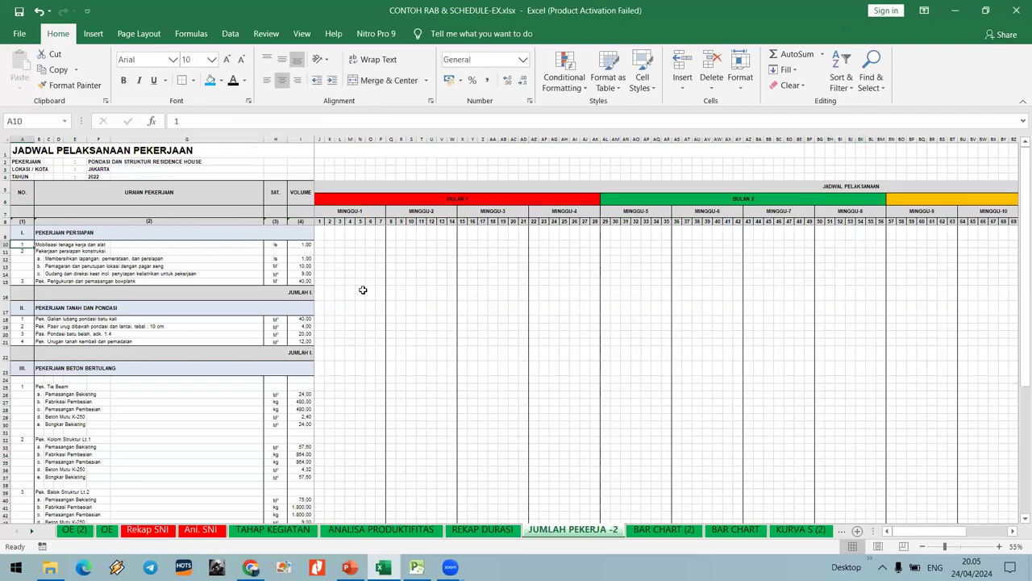
ctrl+scroll(377, 283, up, 2)
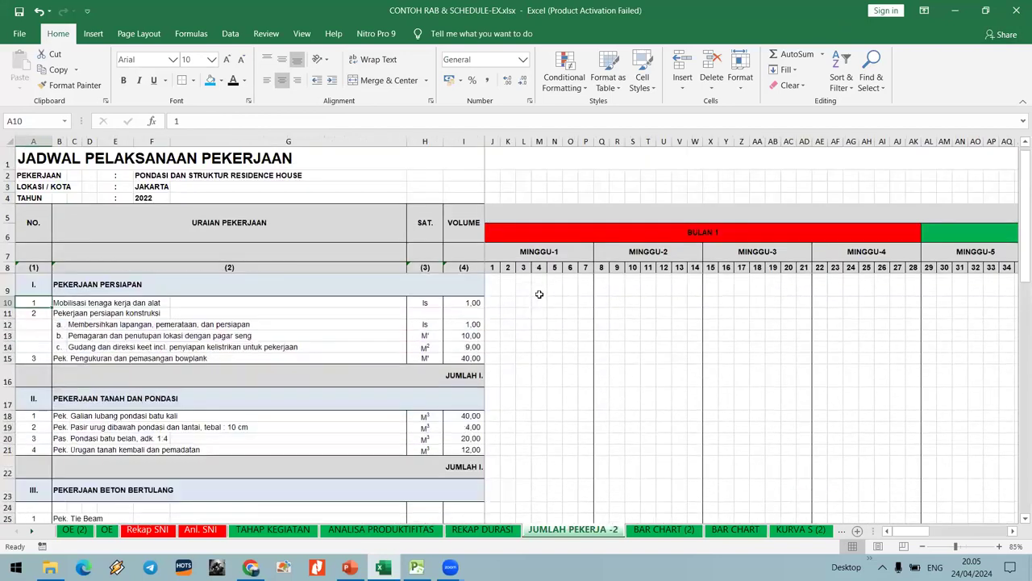
click(496, 304)
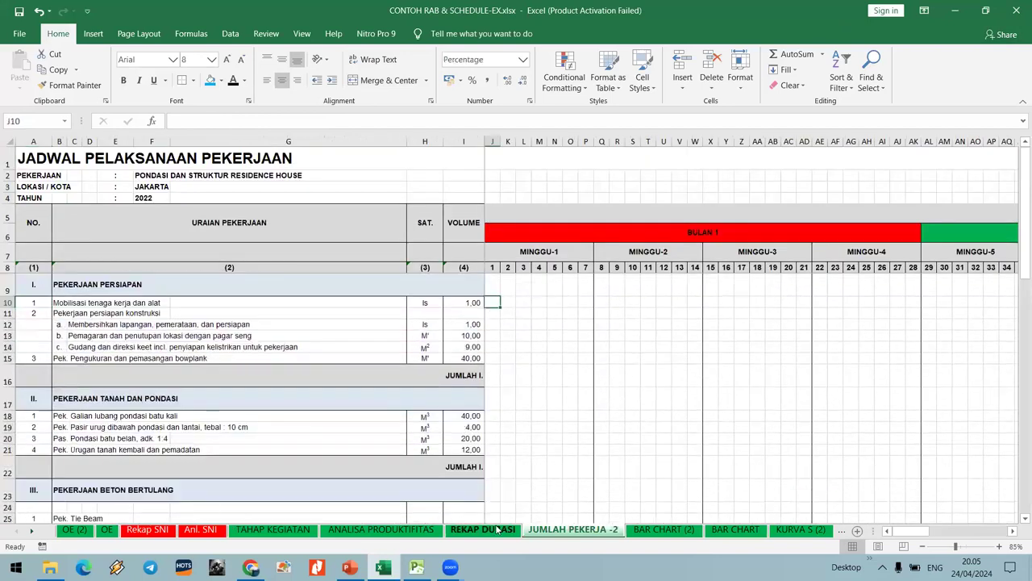
Highlight the Mobilisasi tenaga kerja dan alat duration yellow in REKAP DURASI and check its predecessor and successor in TAHAP KEGIATAN.
scroll(121, 530, down, 3)
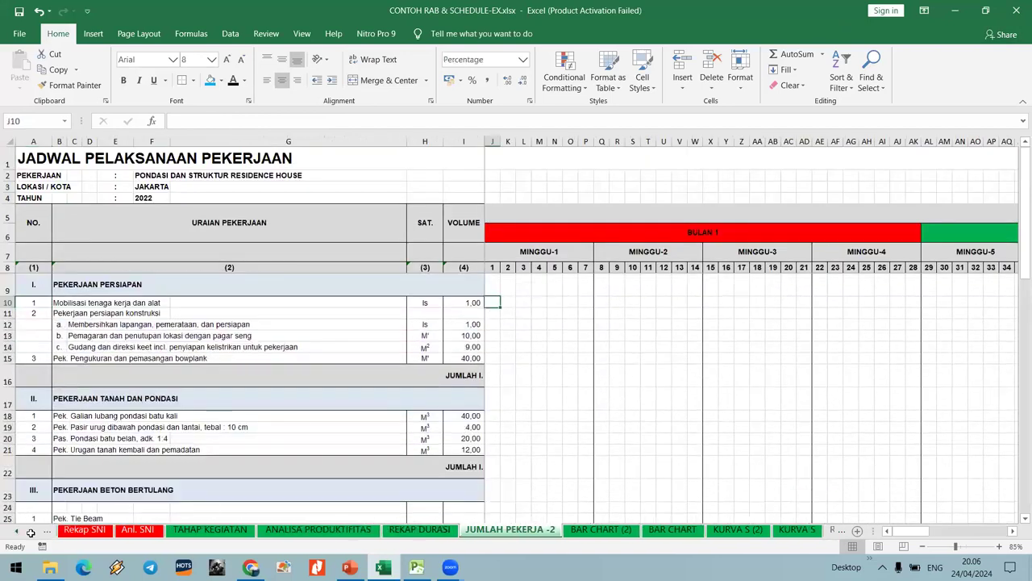
key(ctrl+Page_Up)
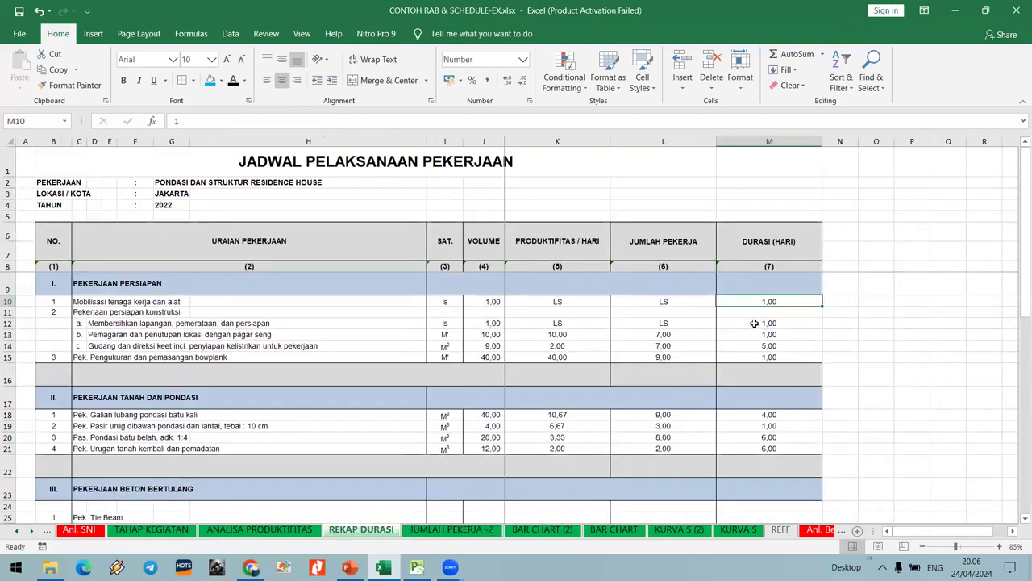
click(222, 82)
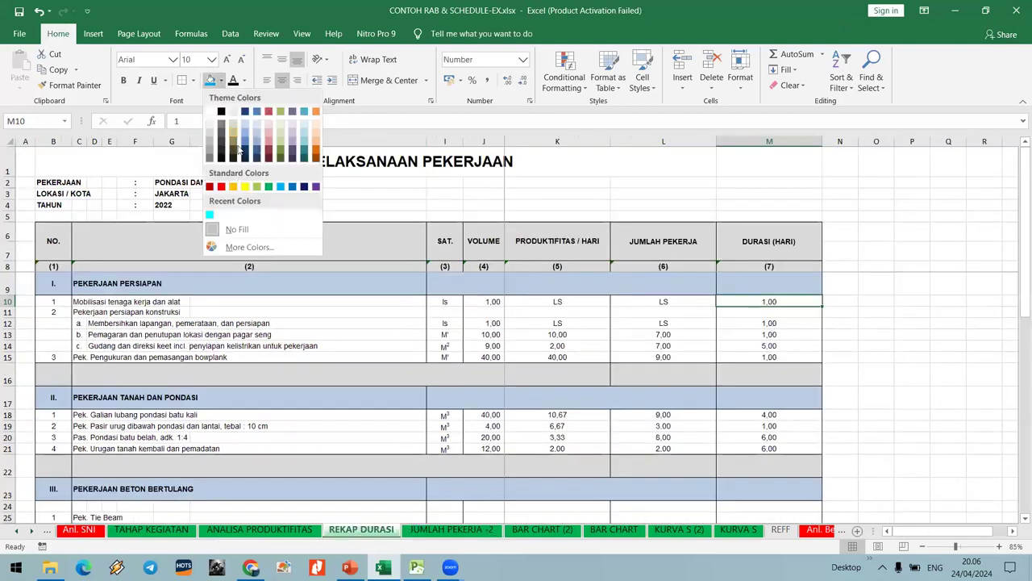
click(242, 180)
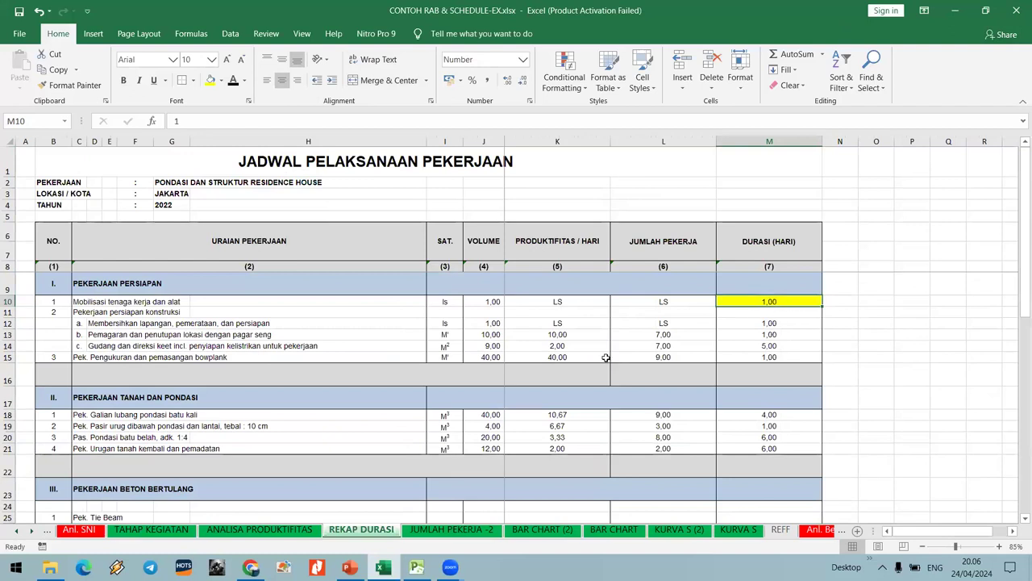
click(150, 529)
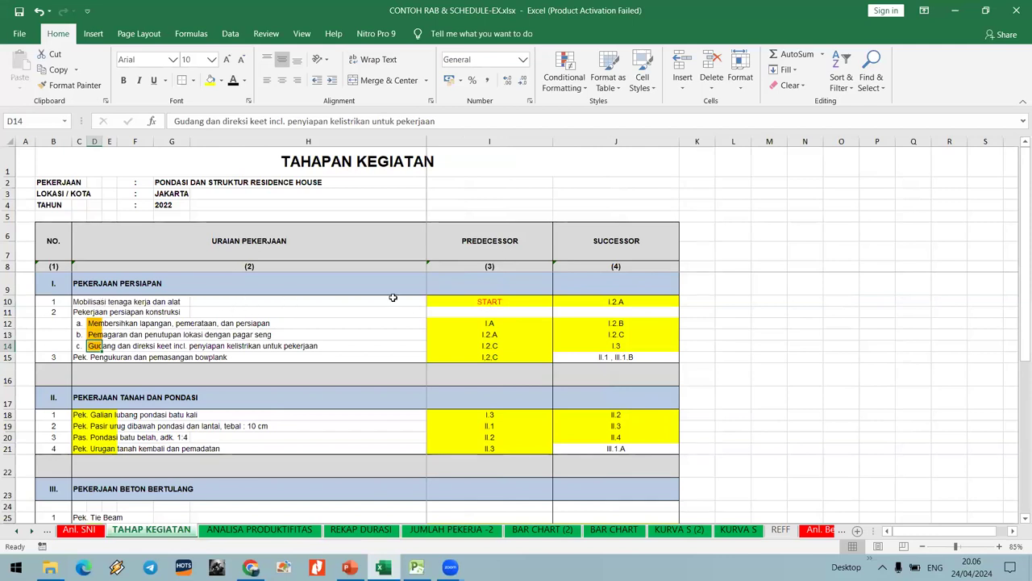
click(521, 305)
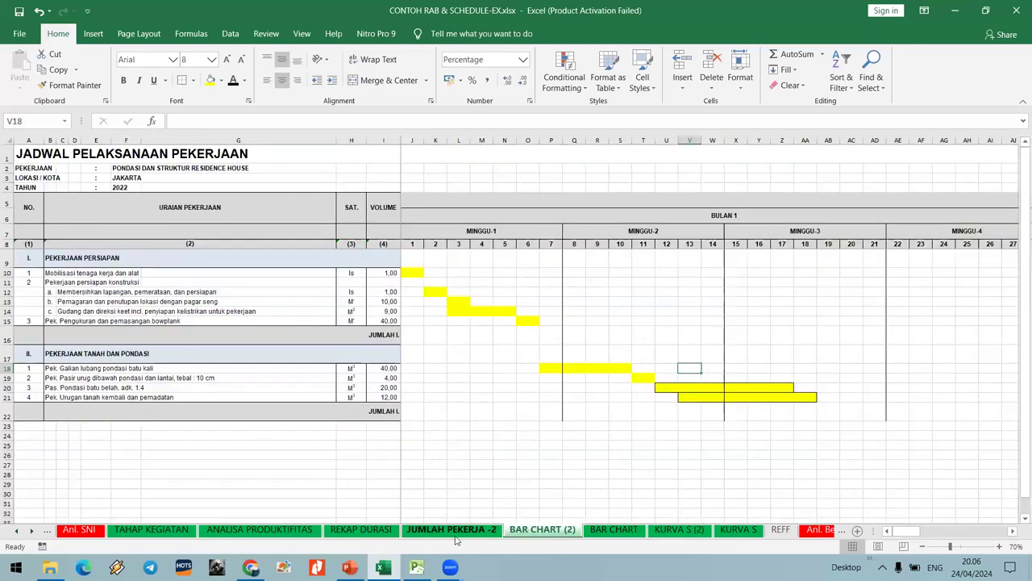
Rename the JUMLAH PEKERJA -2 sheet as barchart.
right_click(497, 534)
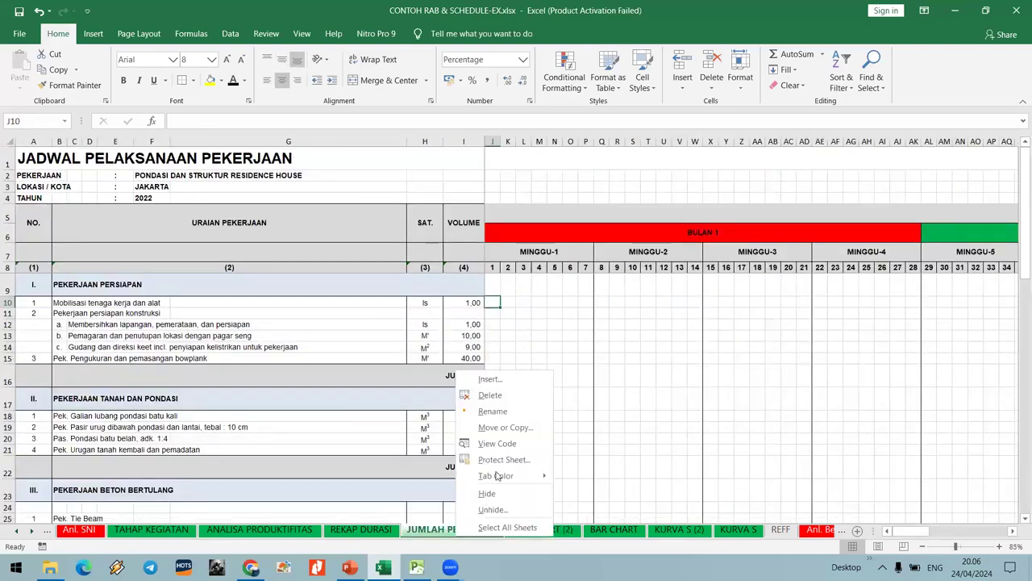
click(493, 411)
text(b)
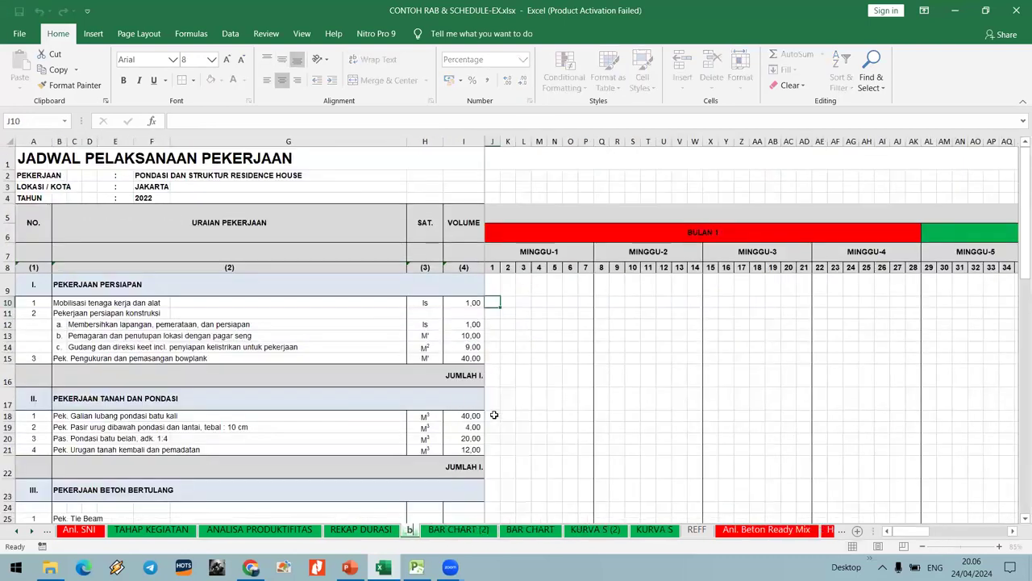
text(archart)
key(Return)
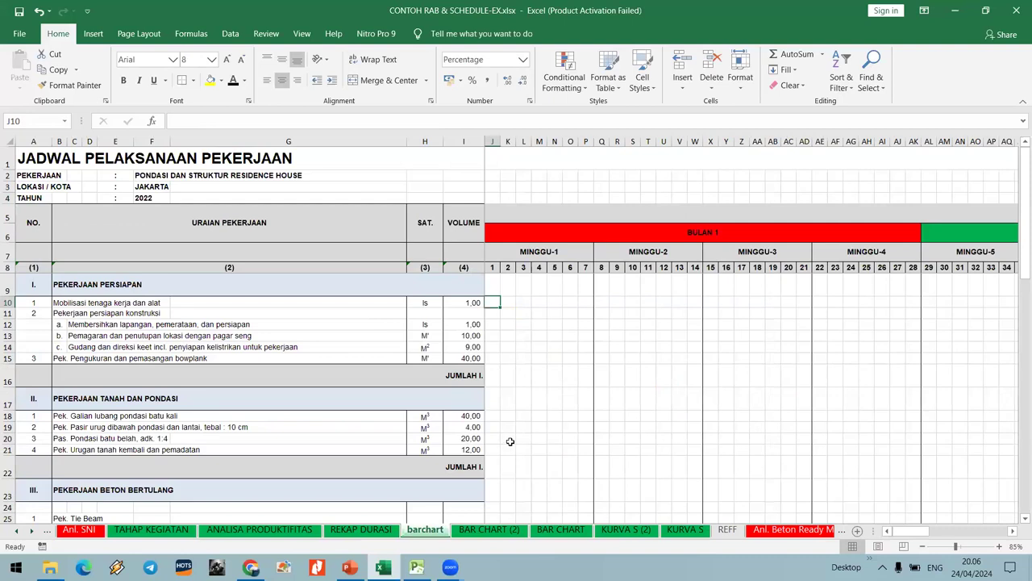
Hide the sheets BAR CHART (2), BAR CHART, KURVA S (2) and KURVA S together.
click(561, 530)
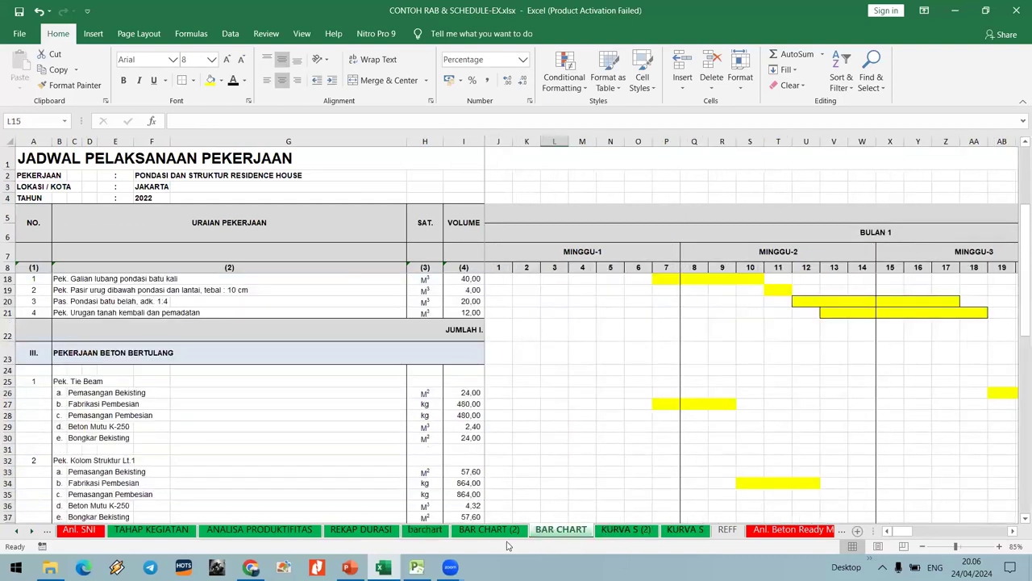
shift+click(686, 530)
right_click(681, 530)
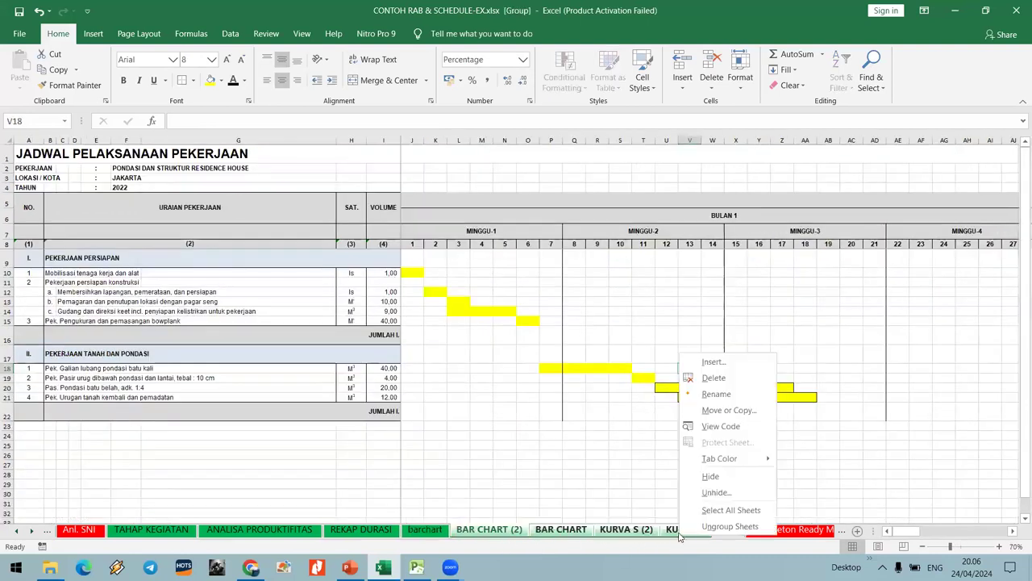
click(710, 478)
Rename the schedule sheet in capitals as BARCHART.
right_click(438, 530)
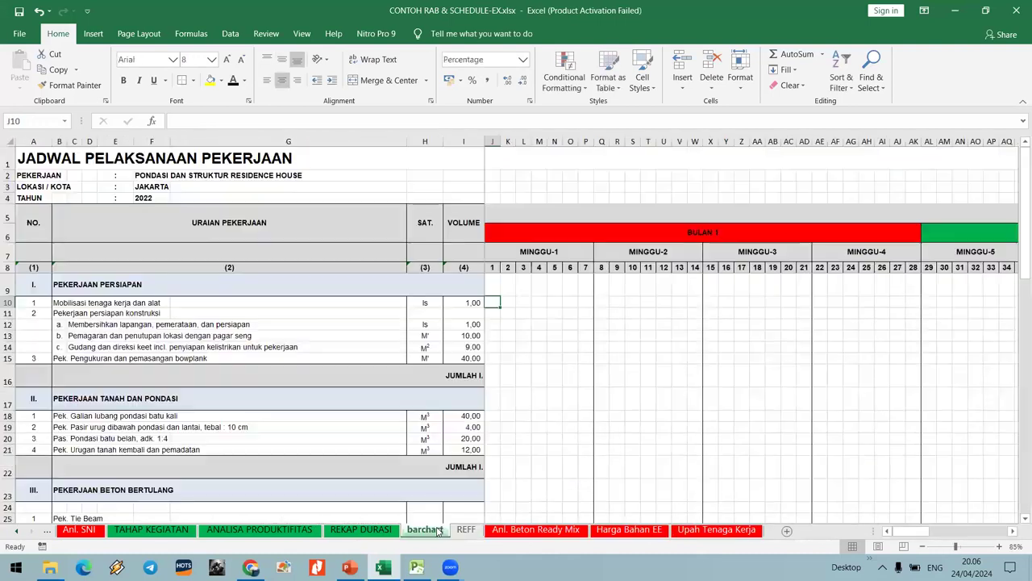
click(463, 402)
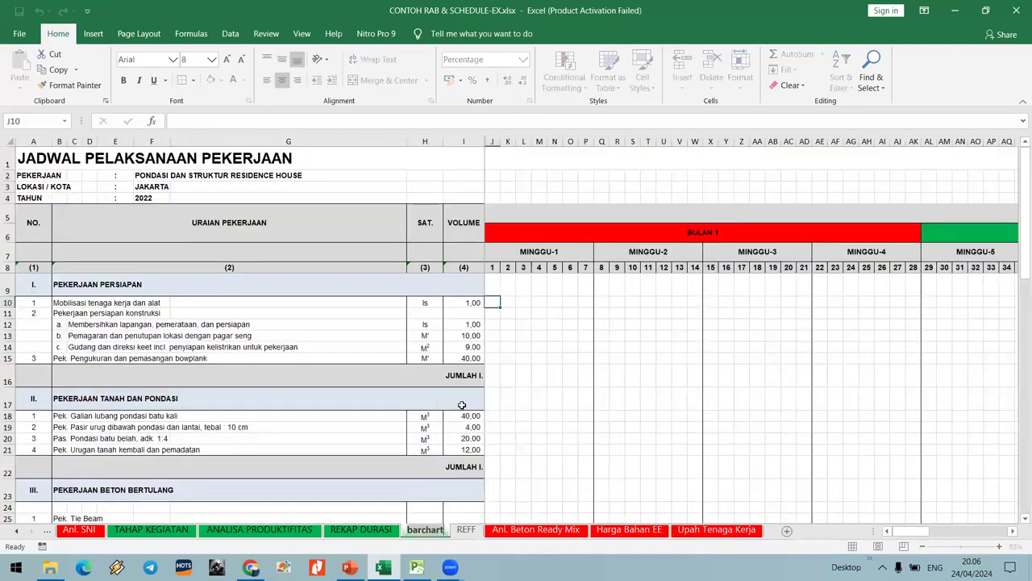
text(BARCHART)
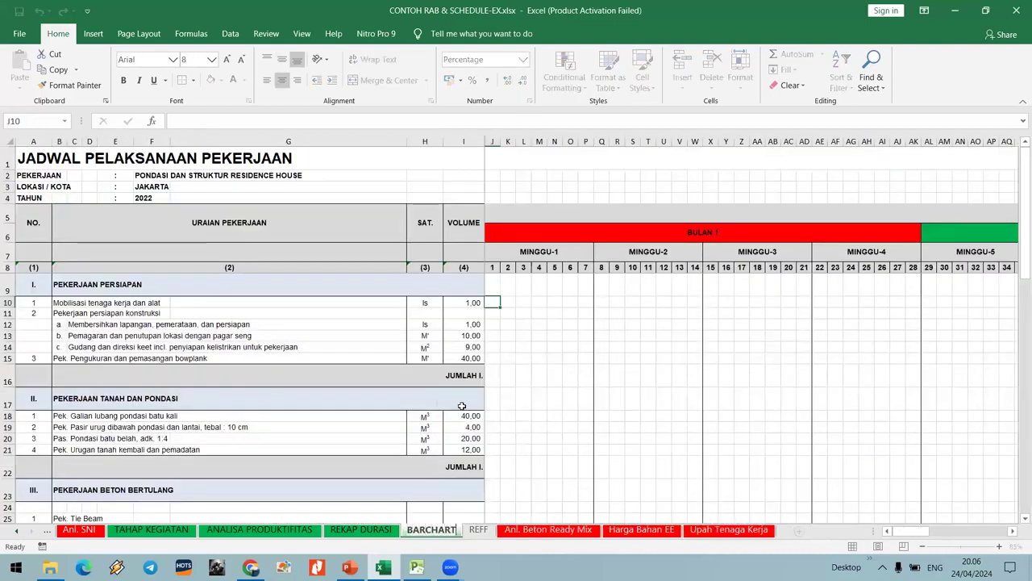
key(Return)
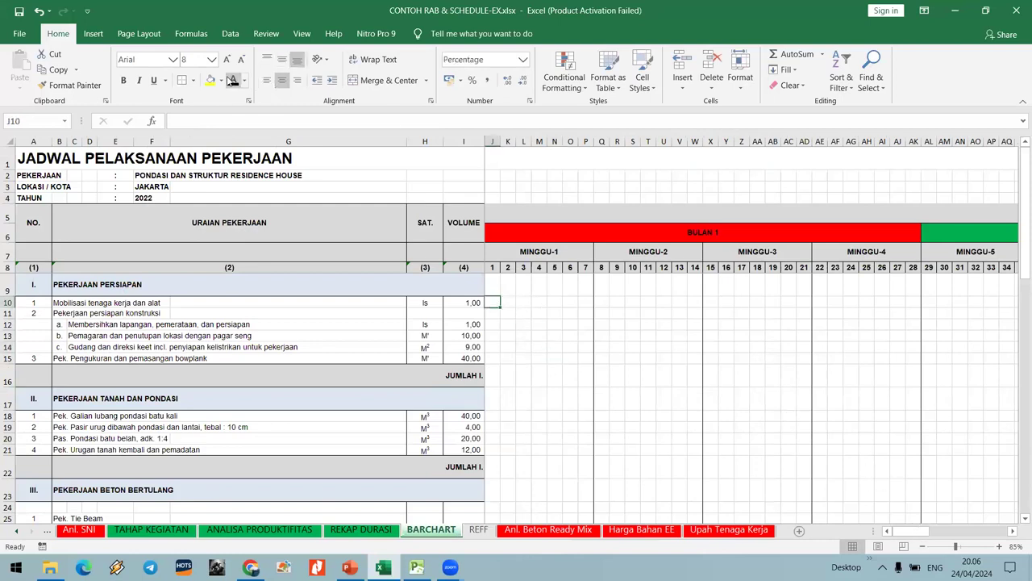
Try marking day 1 of Mobilisasi tenaga kerja dan alat with a light red fill.
click(221, 81)
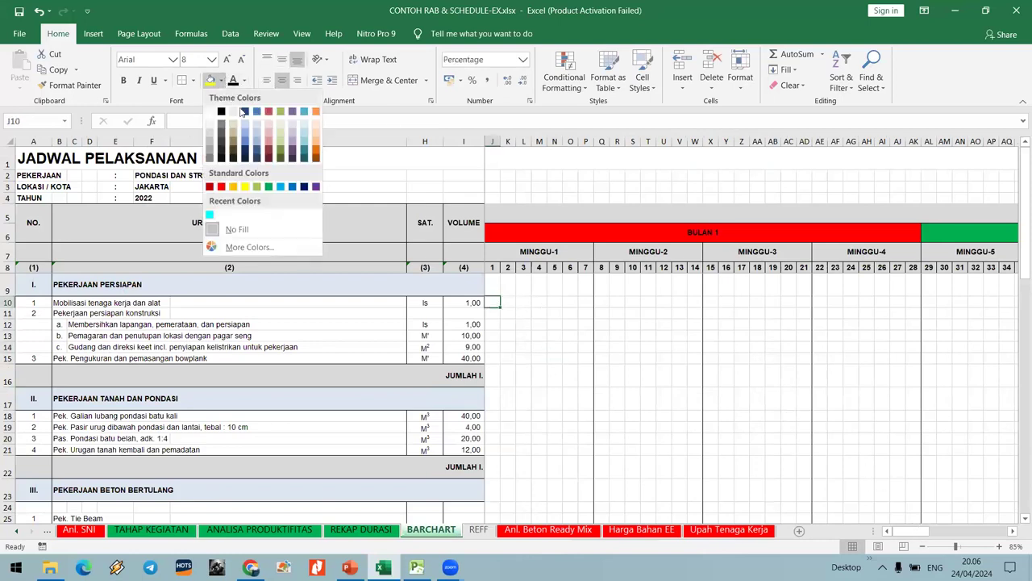
click(271, 148)
click(509, 303)
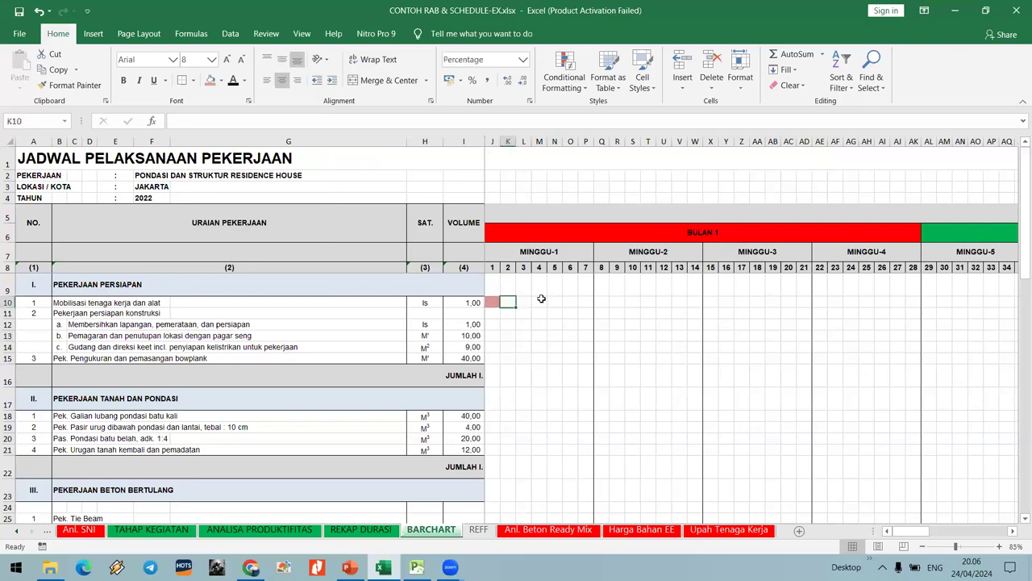
key(Left)
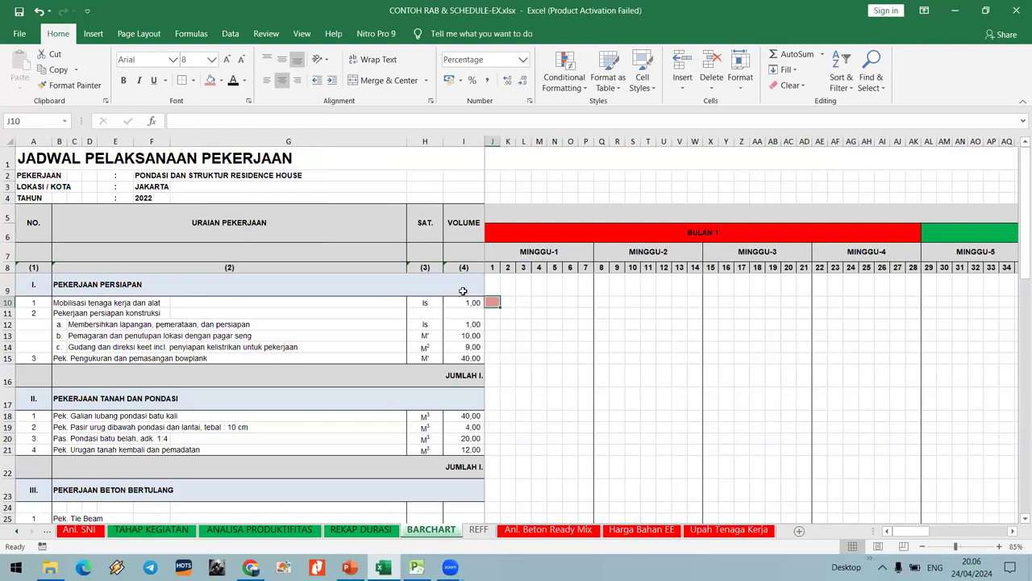
mouse_move(492, 142)
mouse_down()
mouse_move(464, 142)
mouse_move(508, 142)
mouse_up()
click(581, 174)
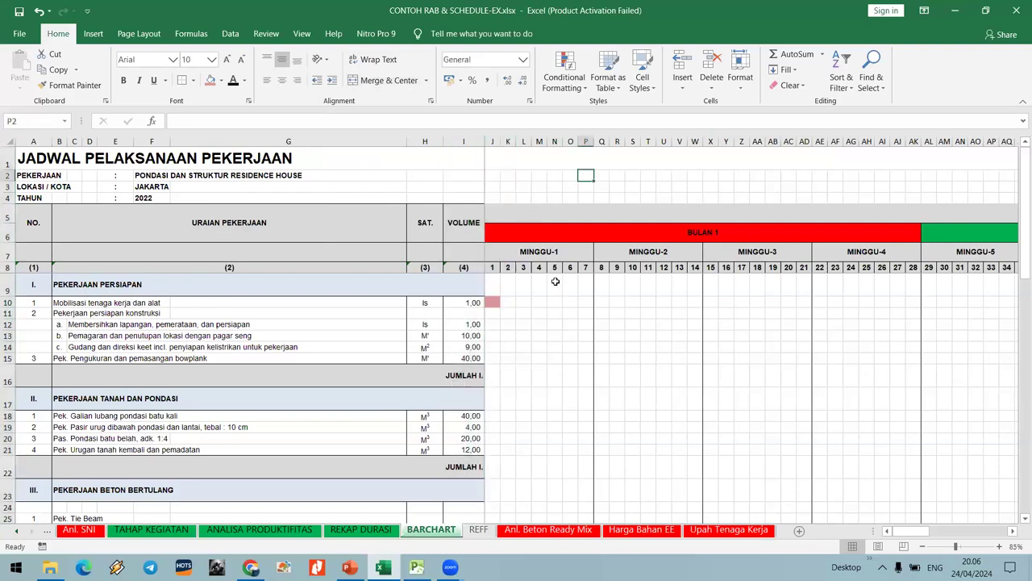
click(538, 324)
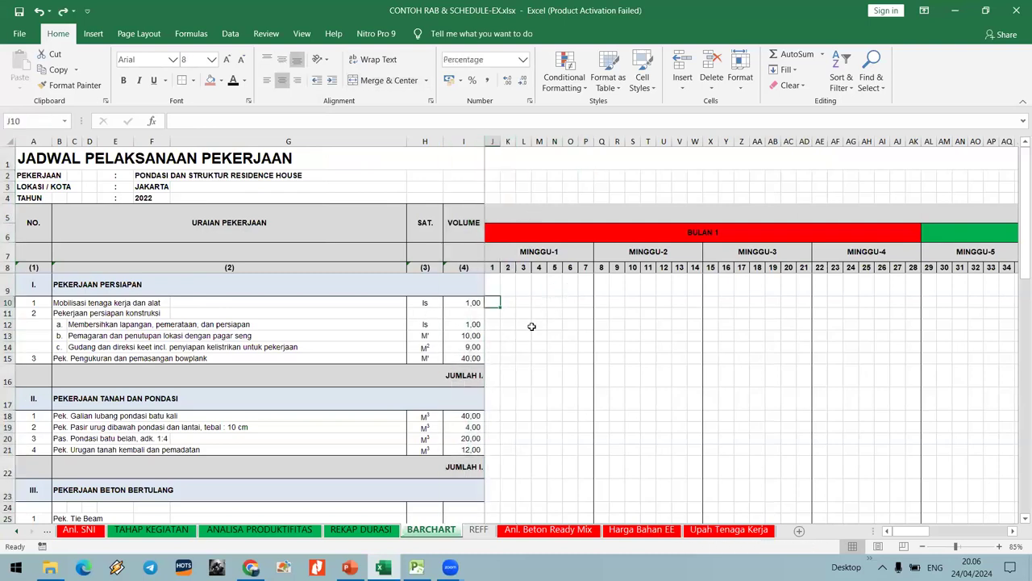
Unfreeze the panes of the BARCHART sheet.
click(302, 34)
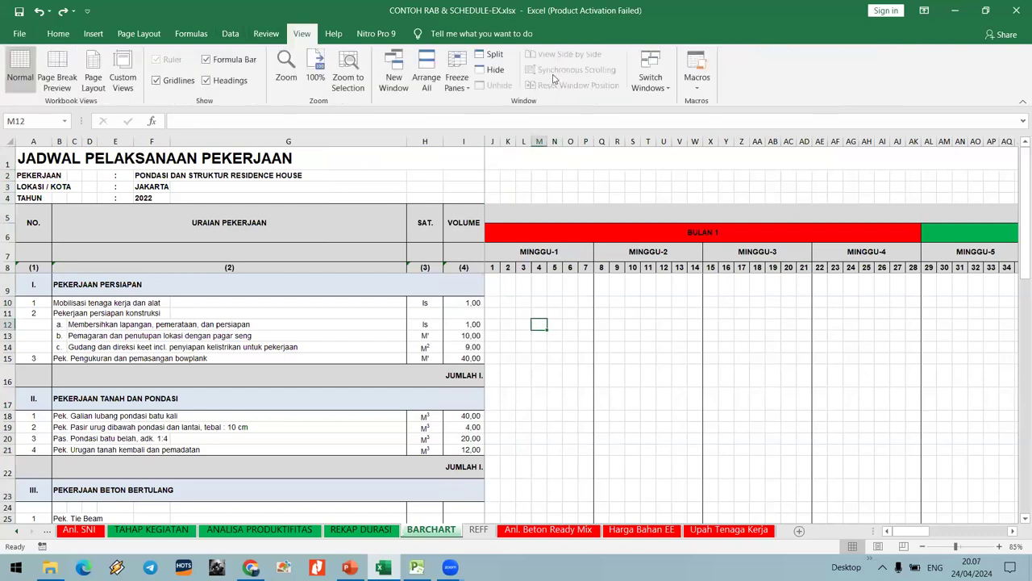
click(451, 89)
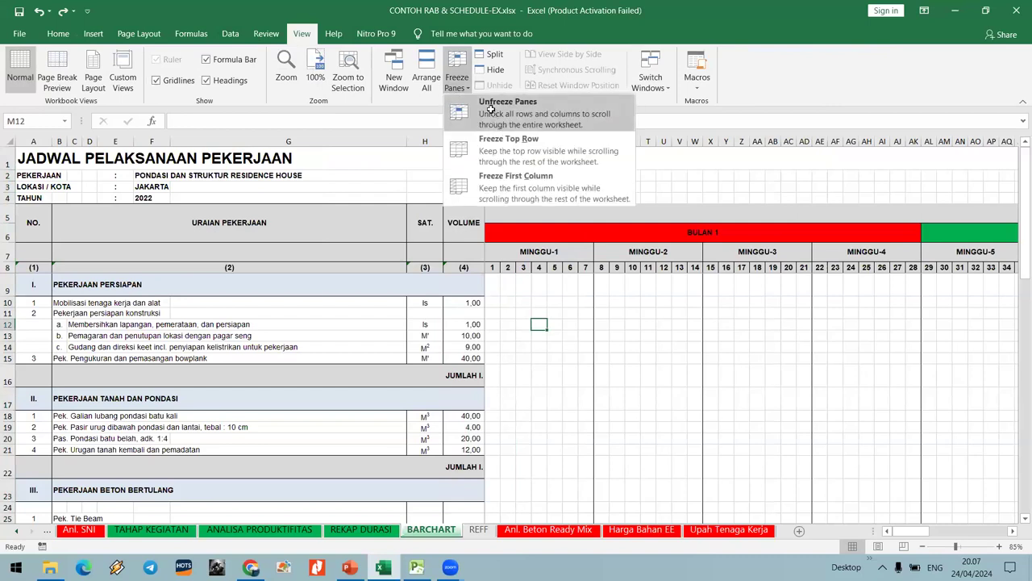
click(539, 293)
Insert two columns between the VOLUME column and the first day column of the schedule.
drag(493, 141, 509, 144)
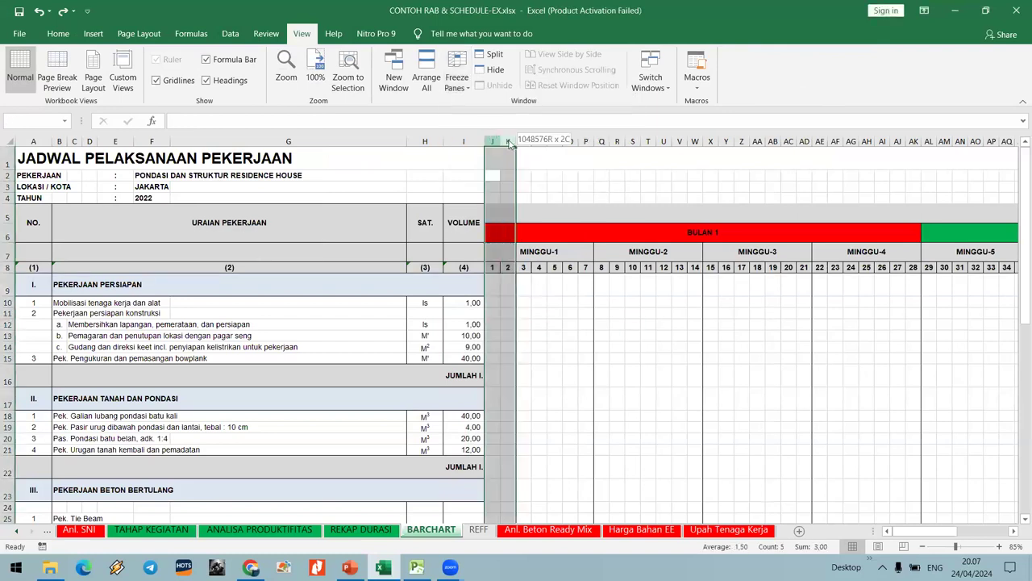
right_click(510, 144)
click(555, 231)
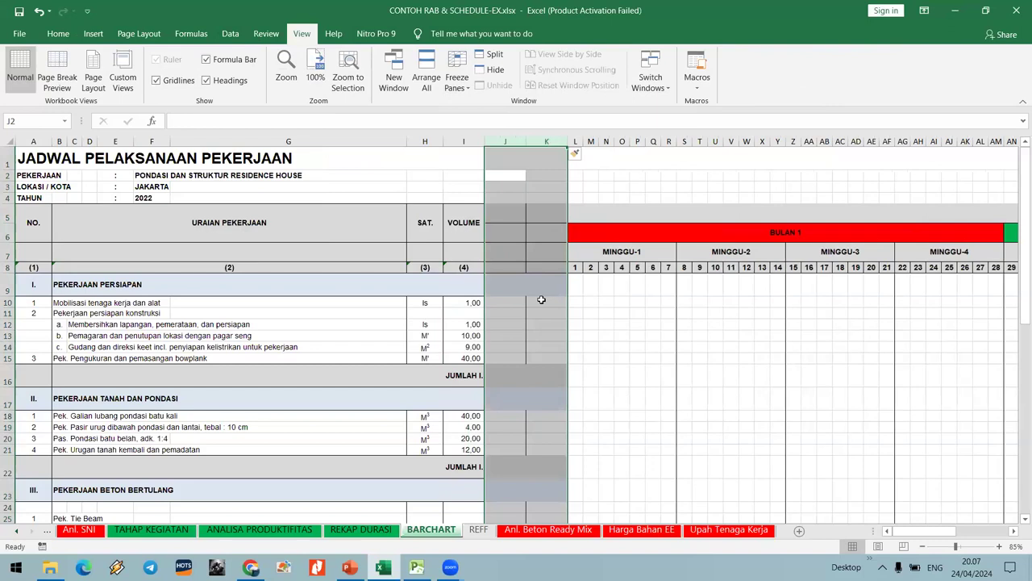
click(541, 300)
Copy the VOLUME header into the two new columns J and K.
click(465, 221)
key(ctrl+c)
drag(508, 216, 528, 223)
key(ctrl+v)
click(519, 280)
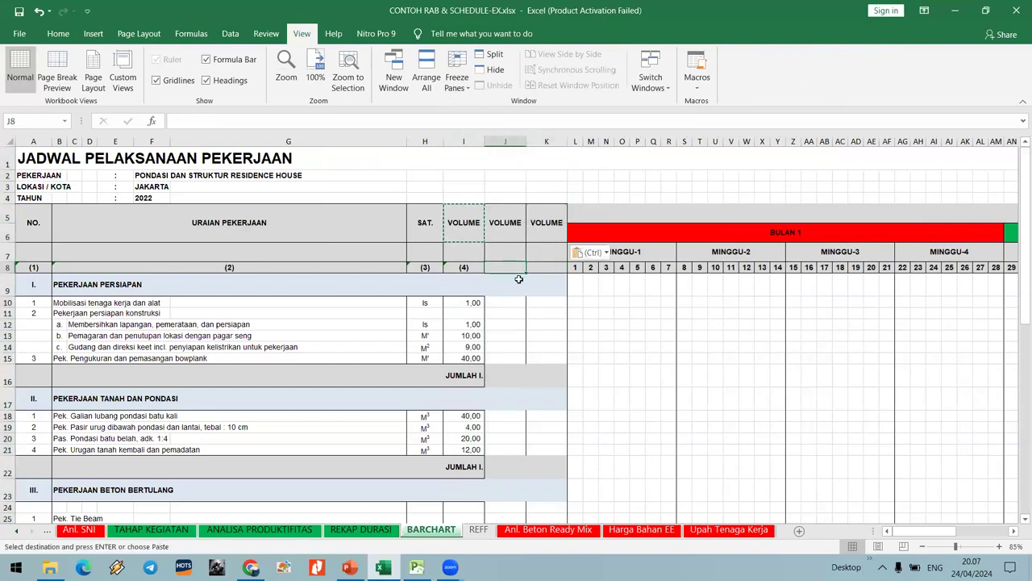
key(Escape)
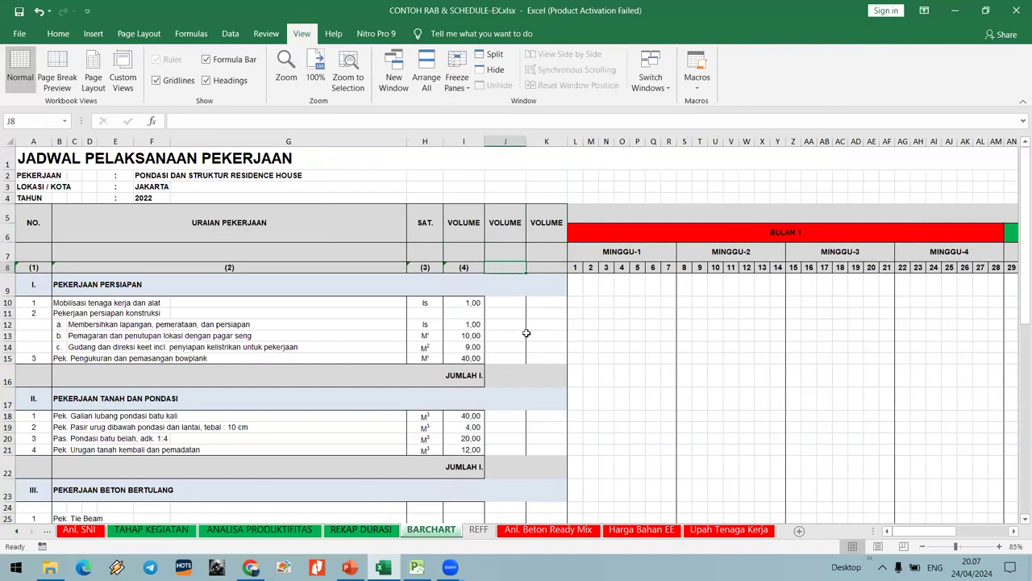
Insert another column before column K and copy the VOLUME header into it.
right_click(548, 142)
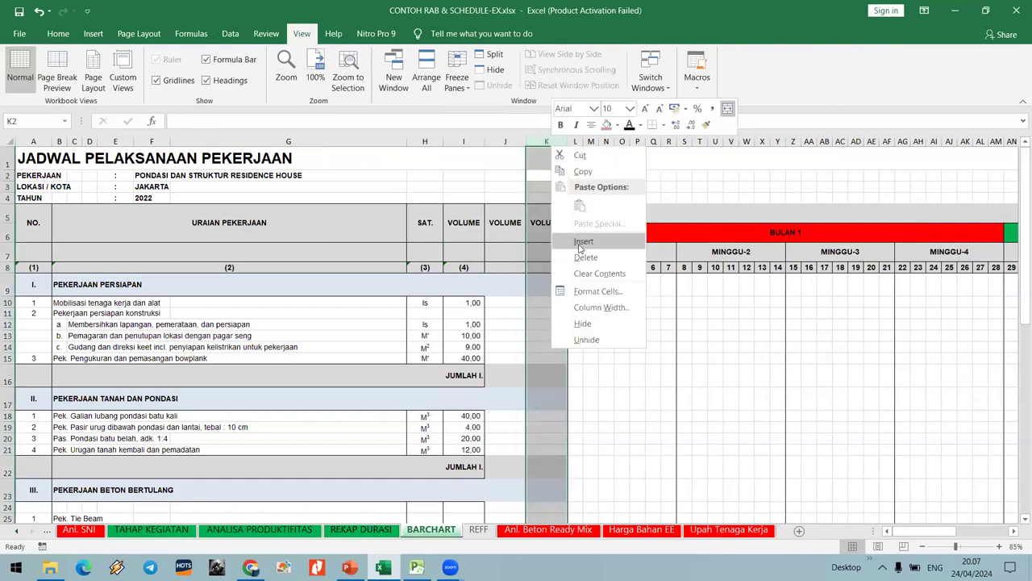
click(717, 237)
click(547, 234)
drag(547, 234, 564, 224)
click(579, 224)
key(ctrl+c)
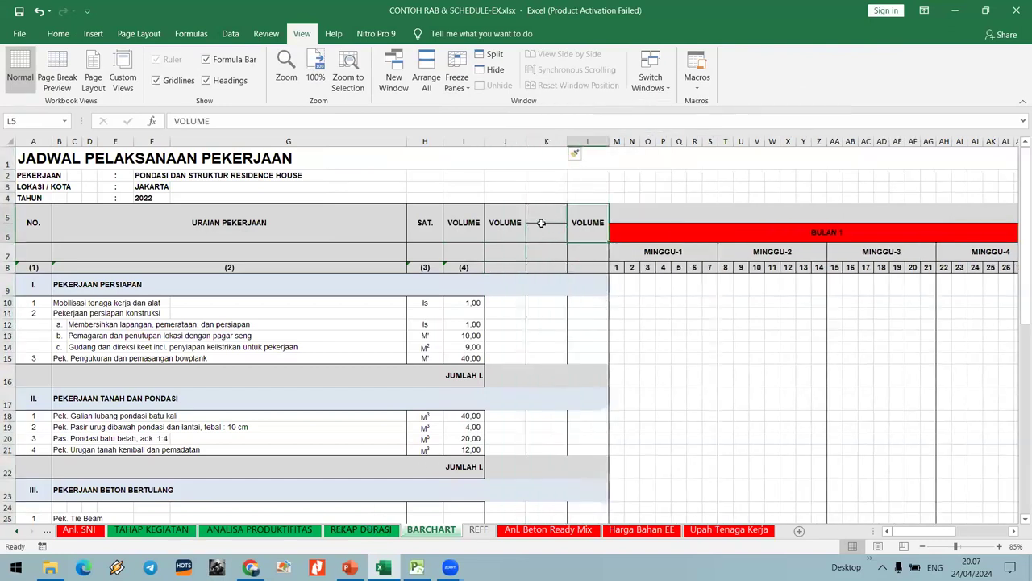
click(543, 225)
key(ctrl+v)
click(541, 214)
key(ctrl+v)
click(537, 275)
key(Escape)
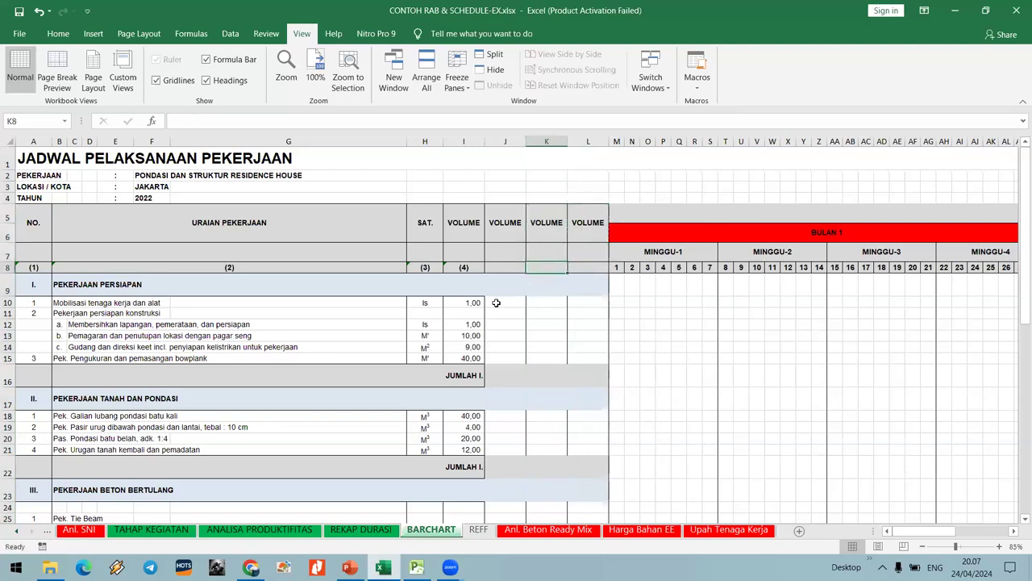
Add borders to the PEKERJAAN PERSIAPAN heading row B9:L9 and to the subtotal cells J16:L16.
click(165, 292)
click(50, 287)
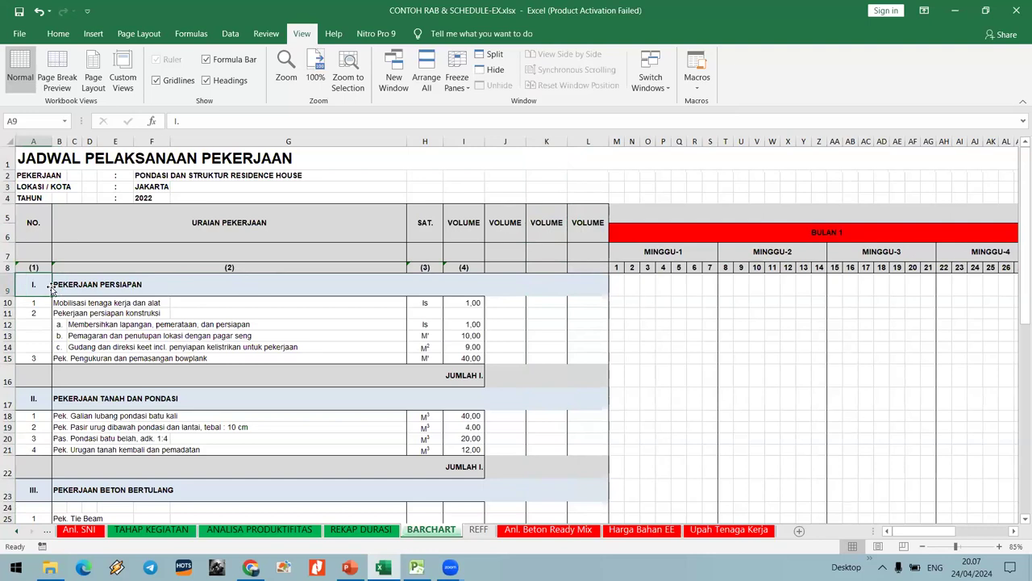
click(585, 285)
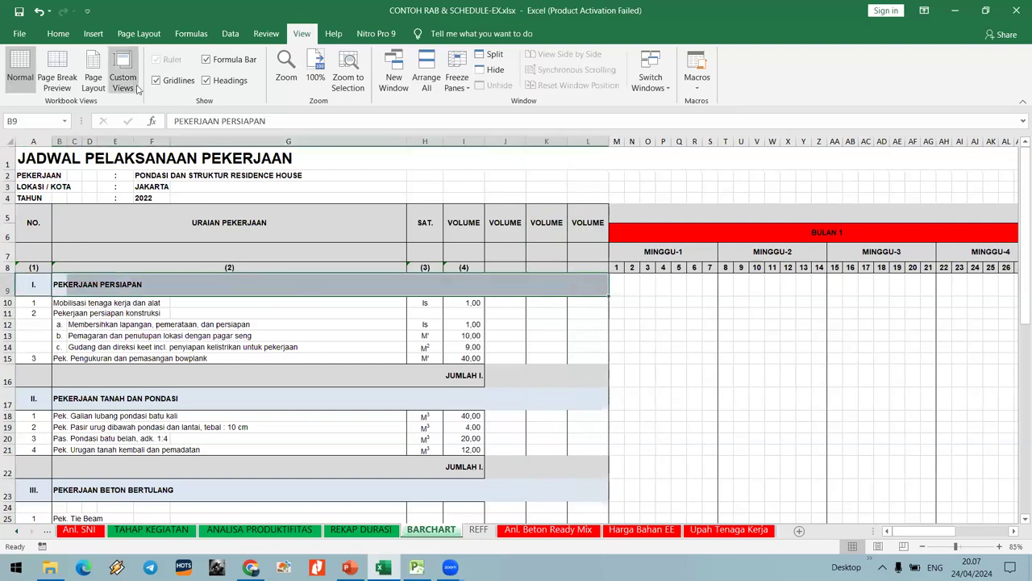
click(58, 33)
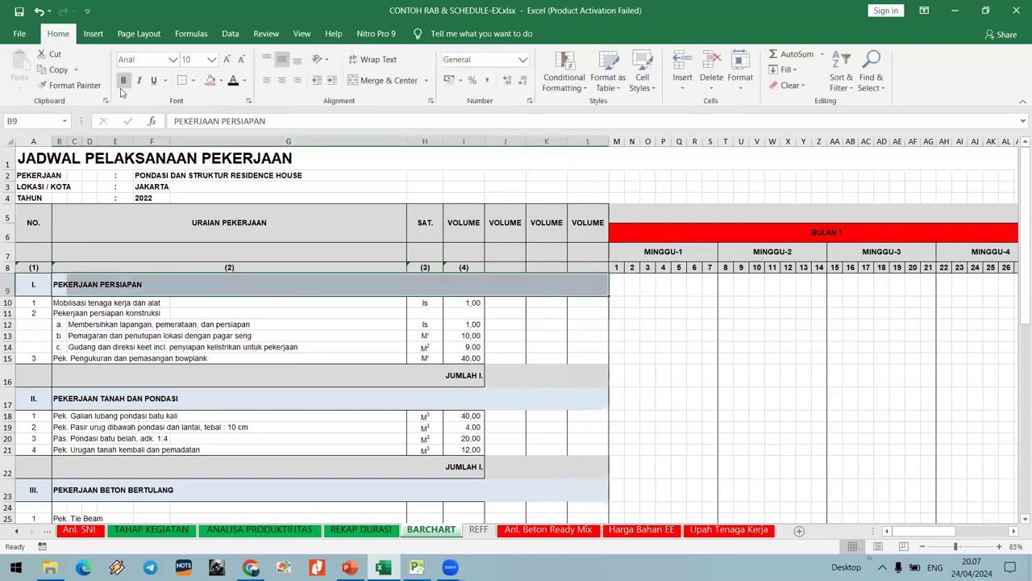
click(541, 345)
drag(589, 375, 491, 375)
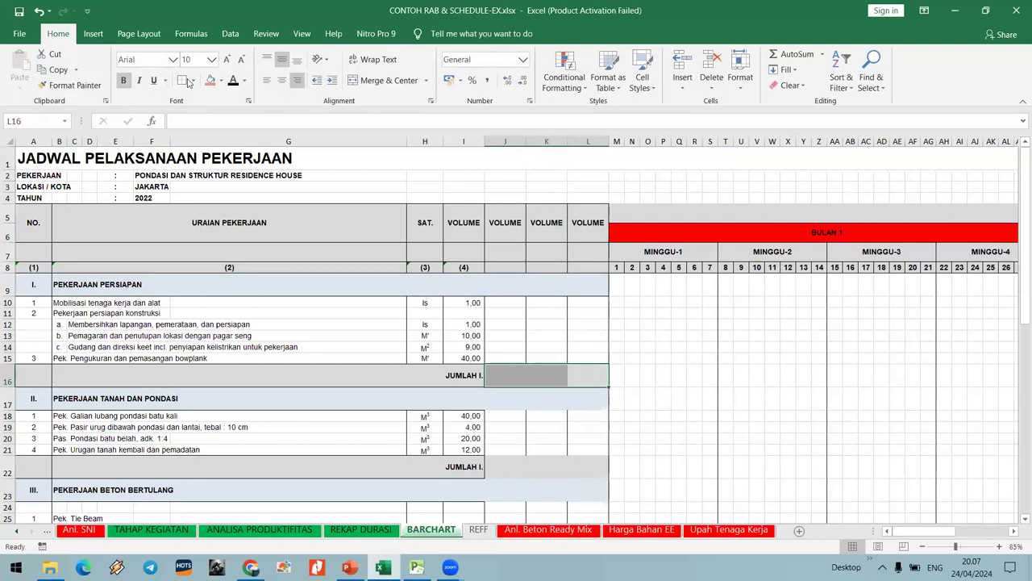
click(563, 425)
Add borders to the section II and III heading rows B17:L17 and B23:L23 and to the subtotal cells J22:L22.
drag(74, 396, 583, 396)
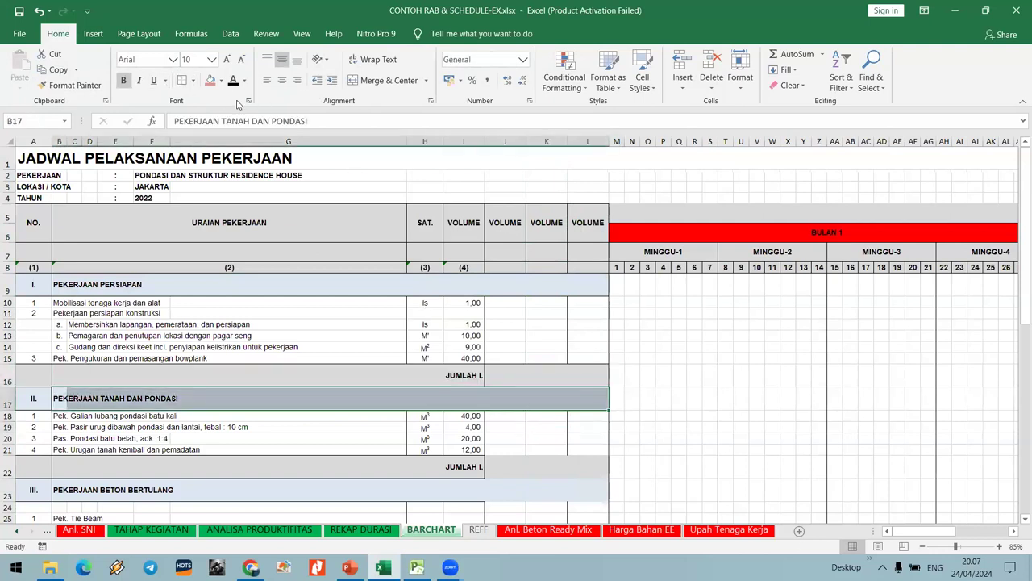
scroll(487, 377, down, 2)
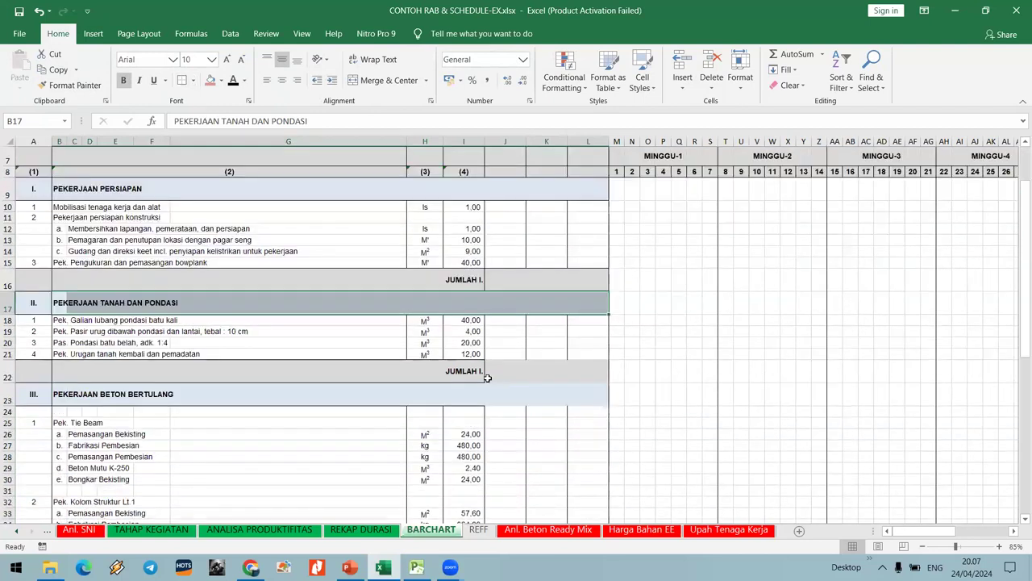
drag(492, 373, 573, 371)
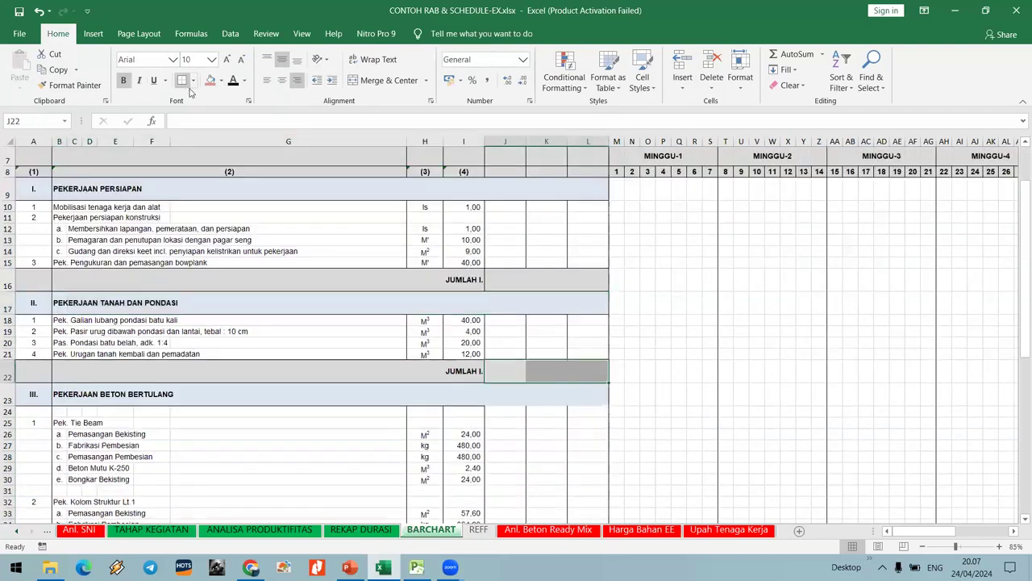
drag(586, 392, 56, 395)
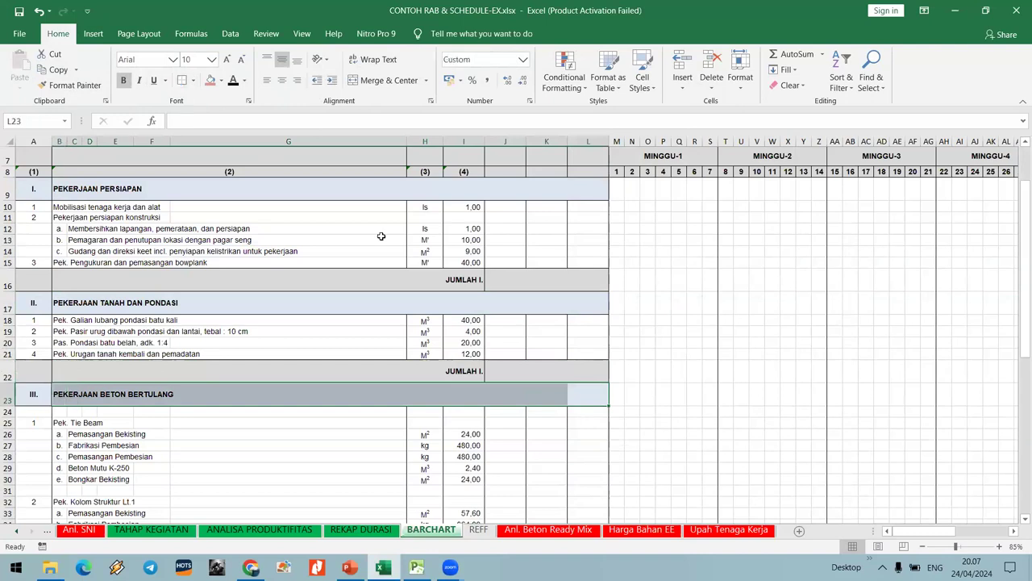
Add borders to the JUMLAH III cells J53:L53.
scroll(513, 351, down, 7)
scroll(515, 358, down, 1)
drag(595, 404, 500, 406)
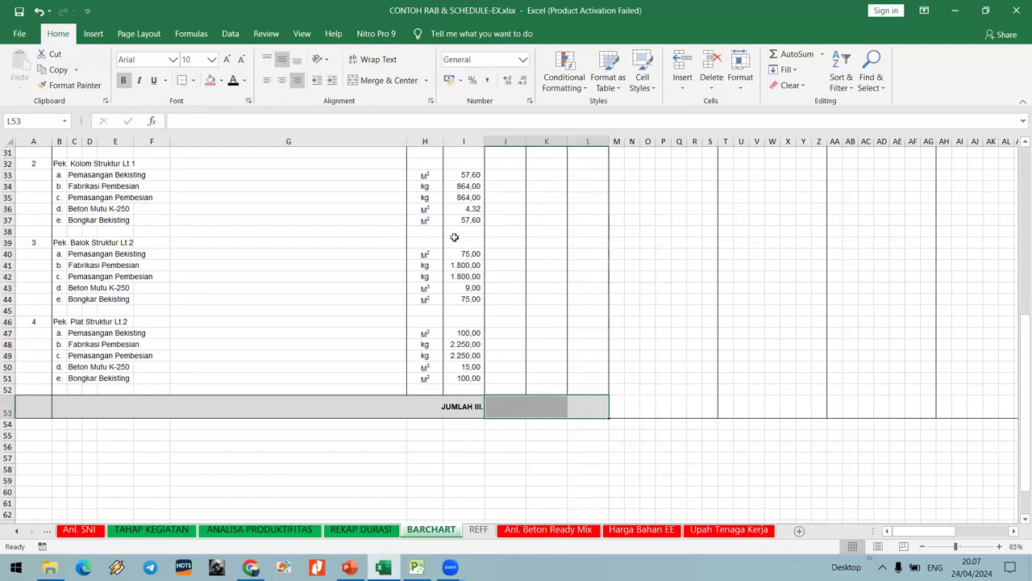
Replace the copied VOLUME headers in columns J, K and L with DURASI, PRE and SUCCESOR.
scroll(541, 288, up, 10)
scroll(541, 287, down, 2)
scroll(542, 288, up, 2)
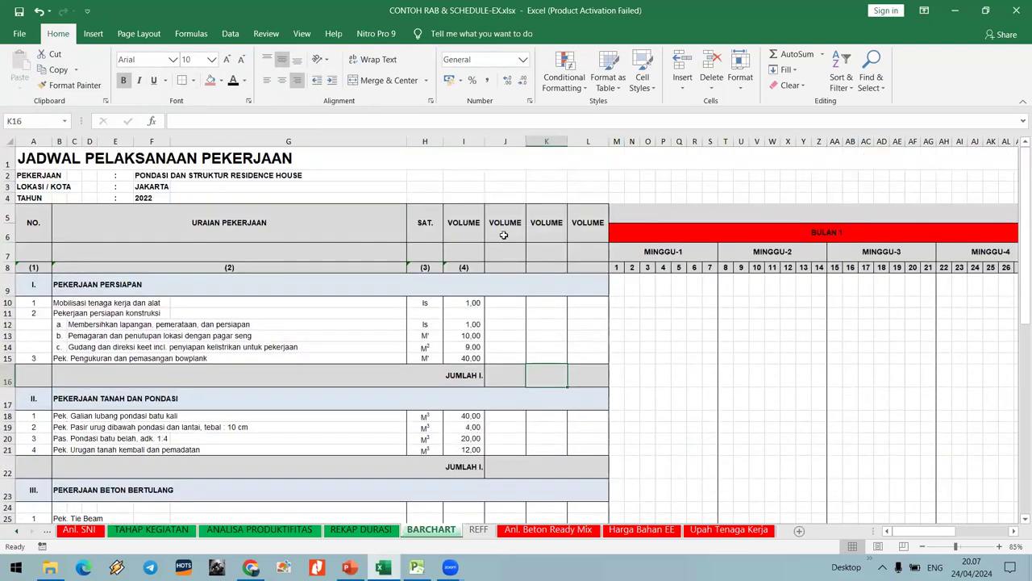
click(503, 234)
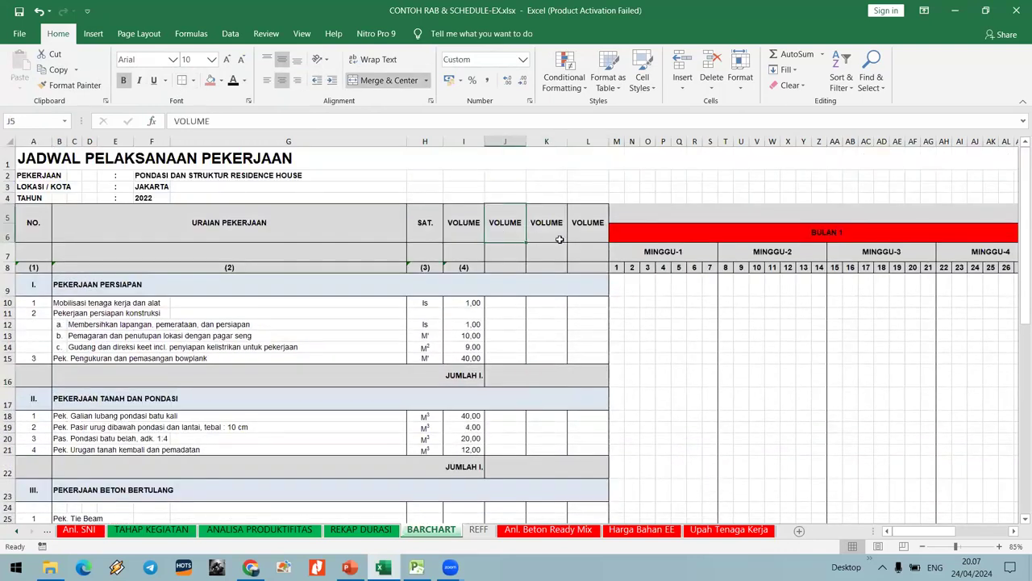
text(DURASI)
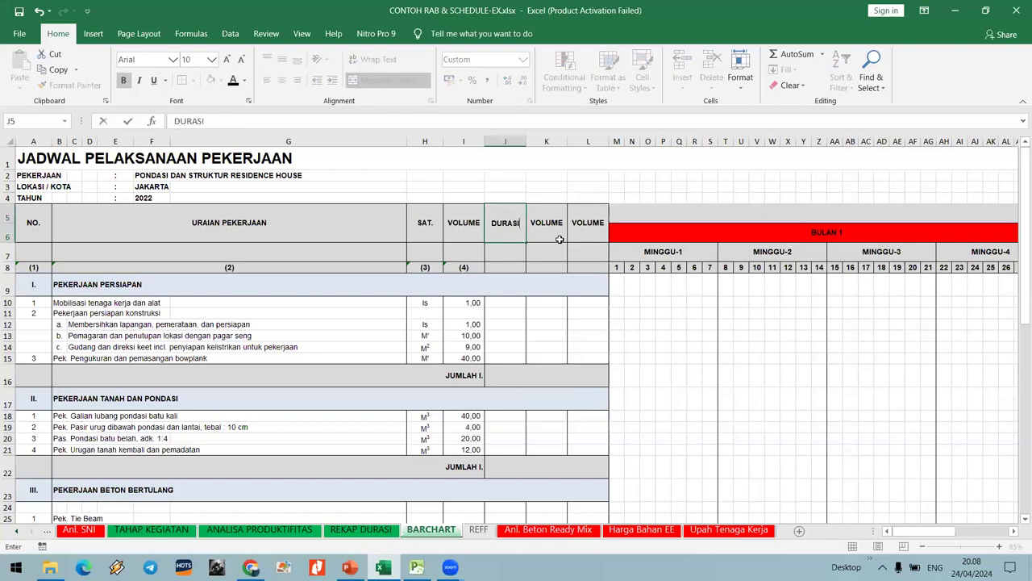
key(Tab)
text(PRE)
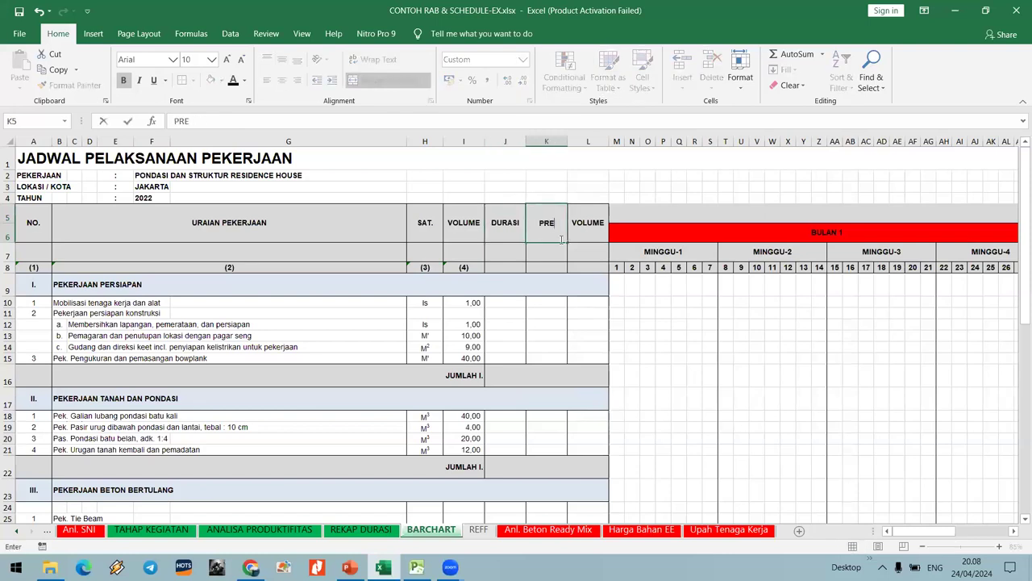
key(Tab)
text(S)
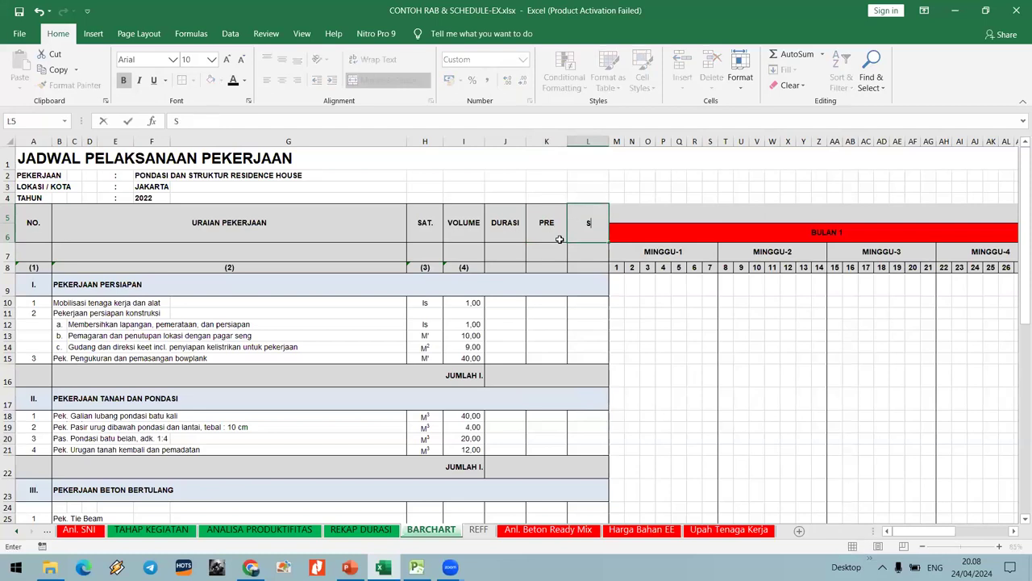
text(UCCESOR)
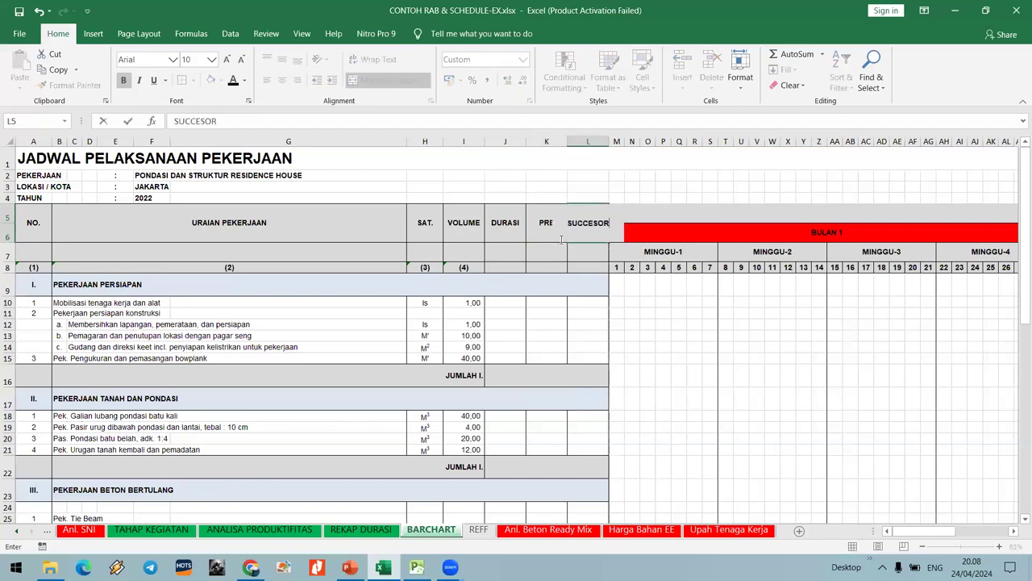
Change the column K header to PREDENCESOR and wrap the text of the K and L headers.
click(559, 239)
text(PR)
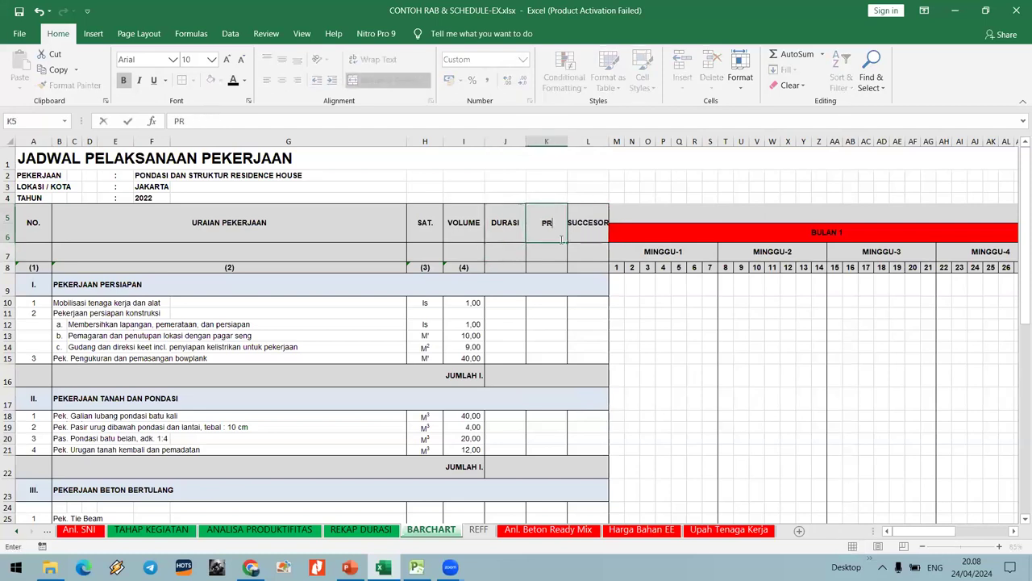
text(EDENCESOR)
click(559, 239)
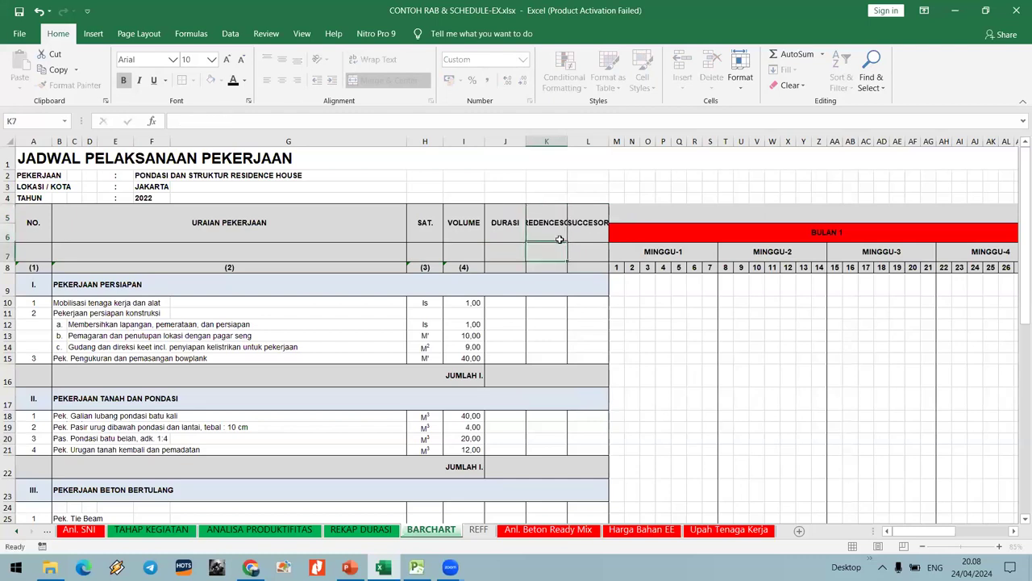
key(shift+Right)
click(376, 59)
click(726, 347)
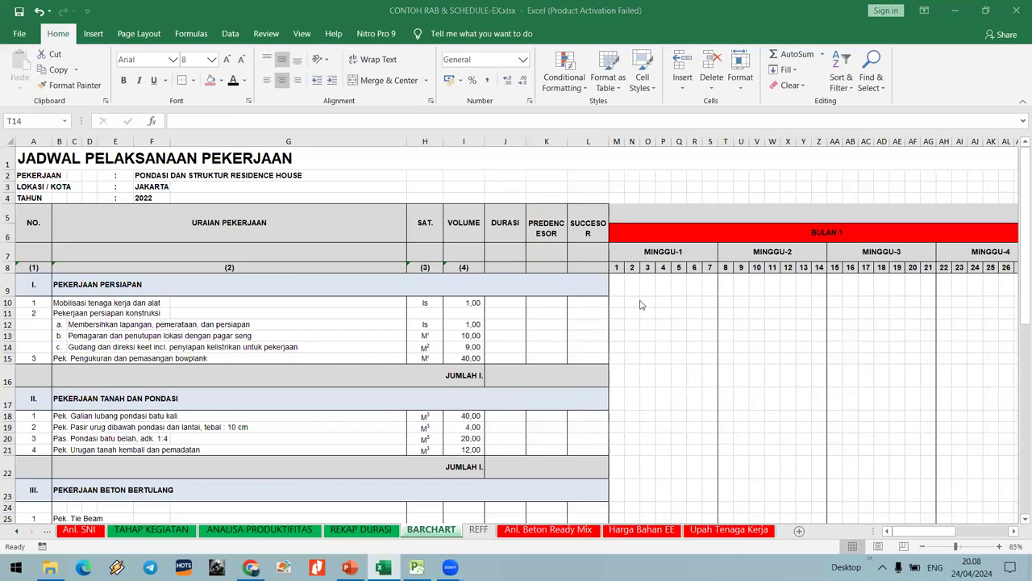
click(513, 268)
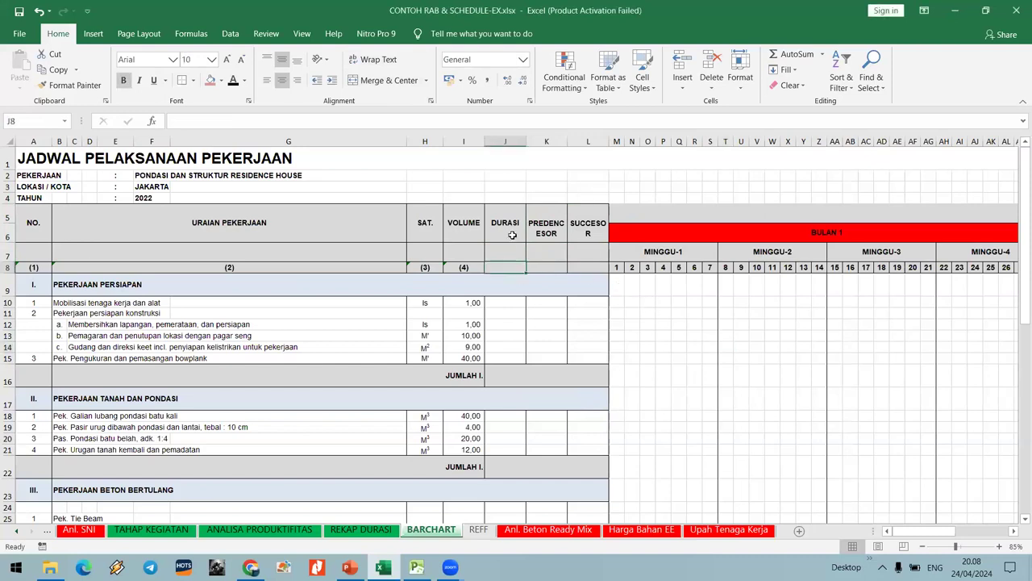
click(507, 298)
text(=)
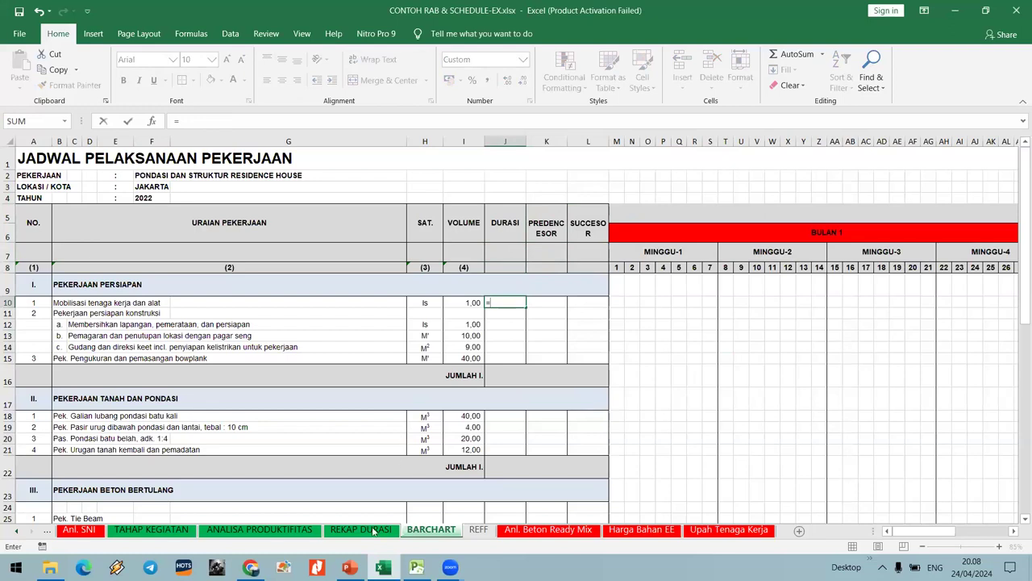
key(ctrl+Page_Up)
click(761, 303)
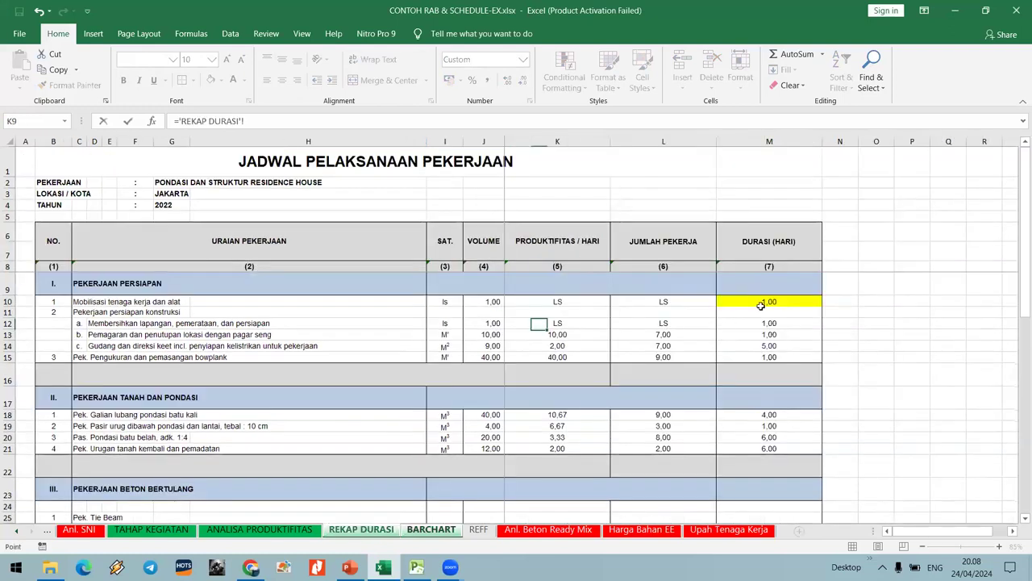
key(Escape)
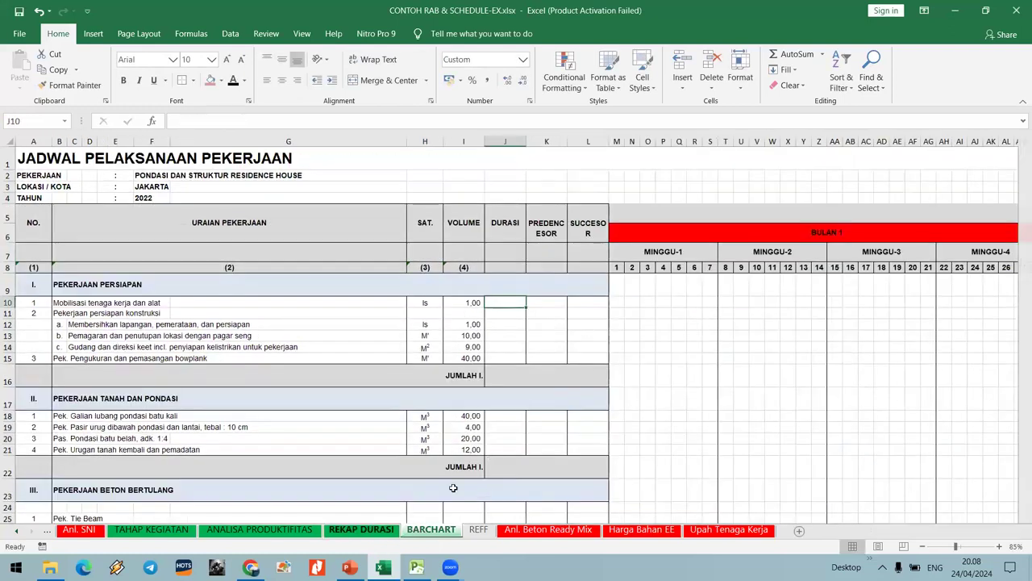
Copy the PEKERJAAN PERSIAPAN durations M10:M15 from REKAP DURASI and paste them as values into BARCHART from J10.
click(360, 529)
drag(770, 303, 776, 359)
key(ctrl+c)
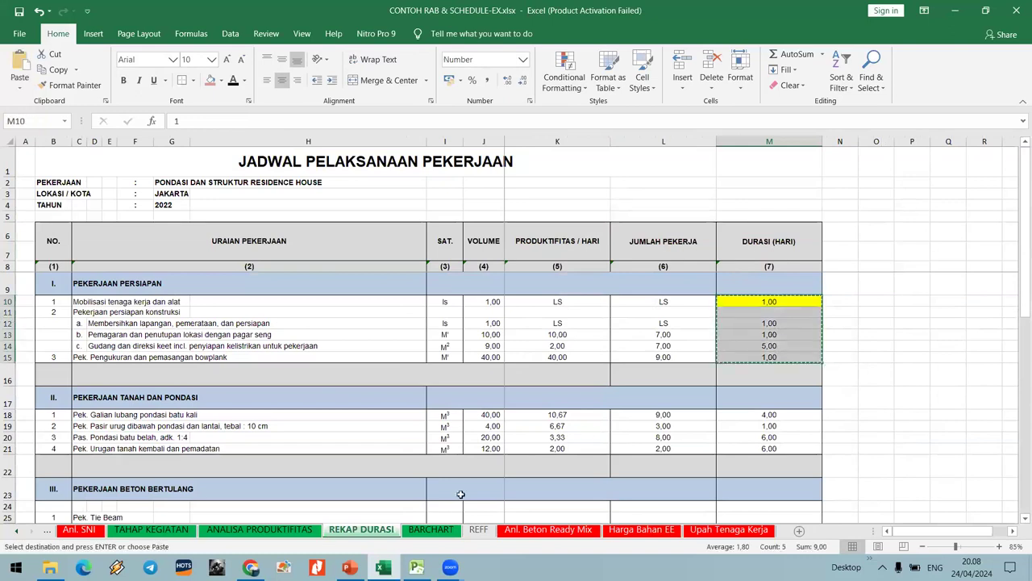
click(431, 529)
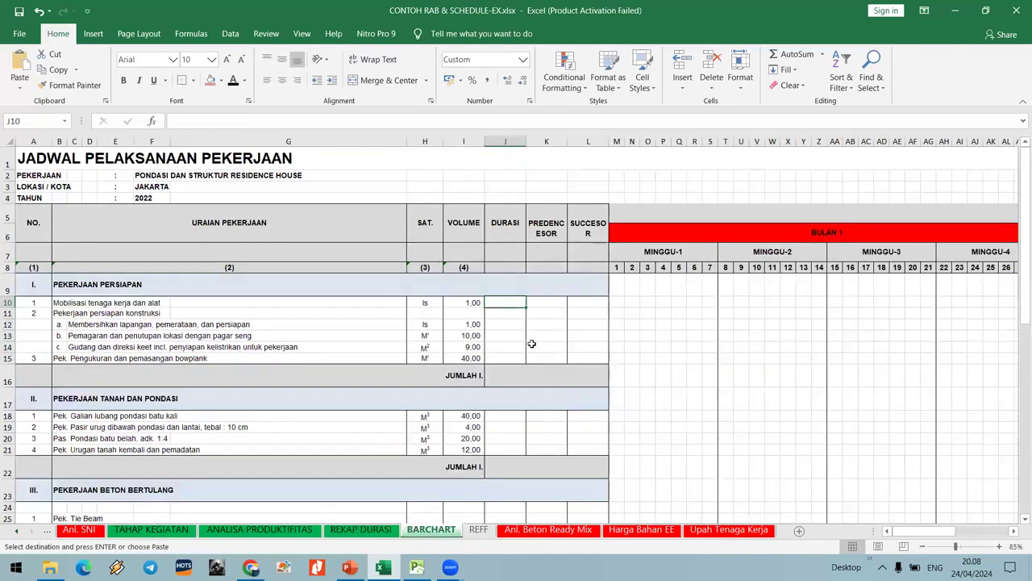
right_click(507, 302)
click(556, 73)
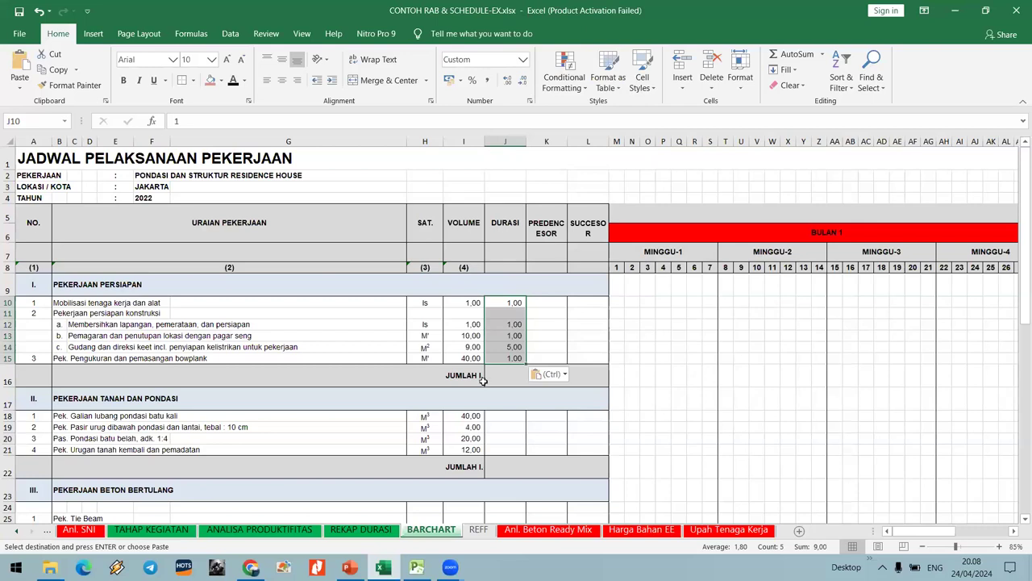
Copy the PEKERJAAN TANAH DAN PONDASI durations M18:M21 from REKAP DURASI and paste them as values into BARCHART from J18.
click(361, 529)
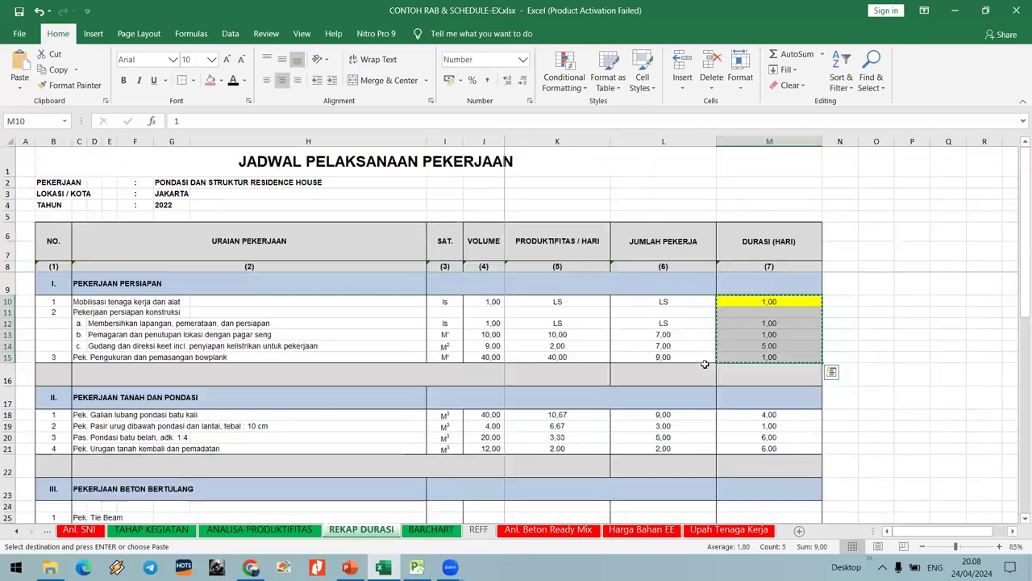
click(765, 415)
drag(766, 440, 768, 449)
key(ctrl+c)
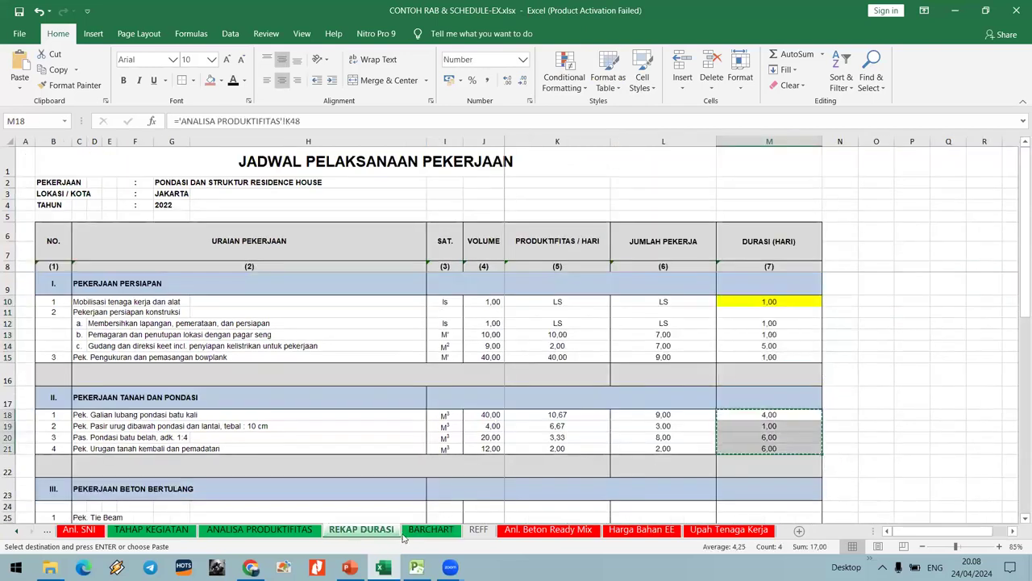
click(431, 529)
click(513, 418)
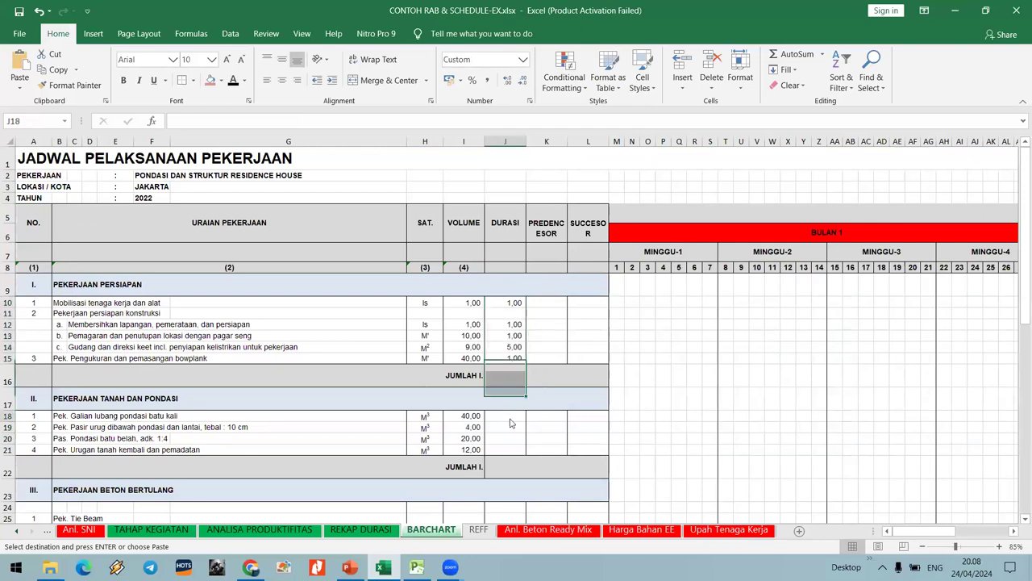
right_click(513, 418)
click(562, 191)
click(560, 358)
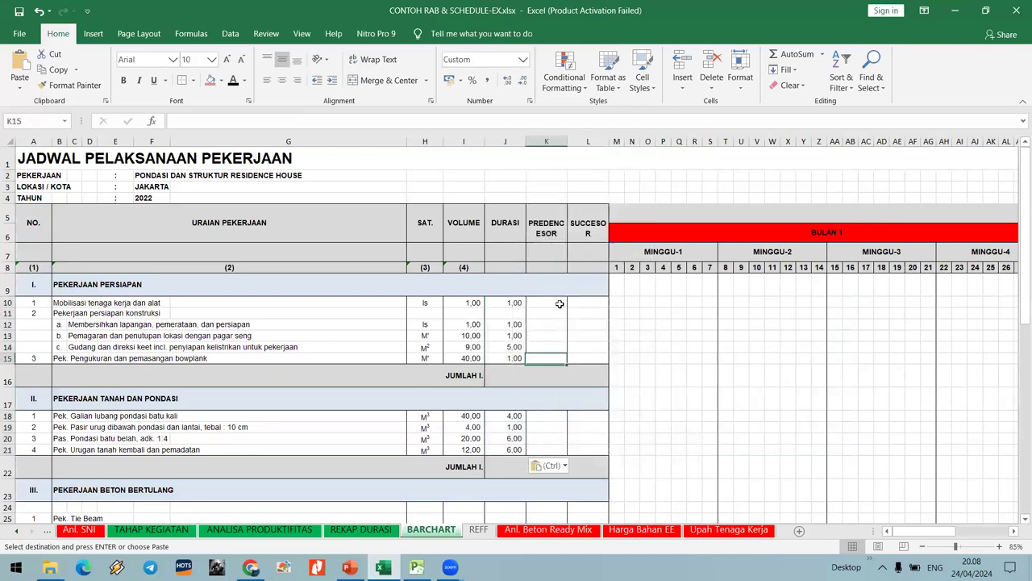
Enter the unit Hari in cell J7 under the DURASI header.
scroll(560, 288, down, 1)
click(505, 206)
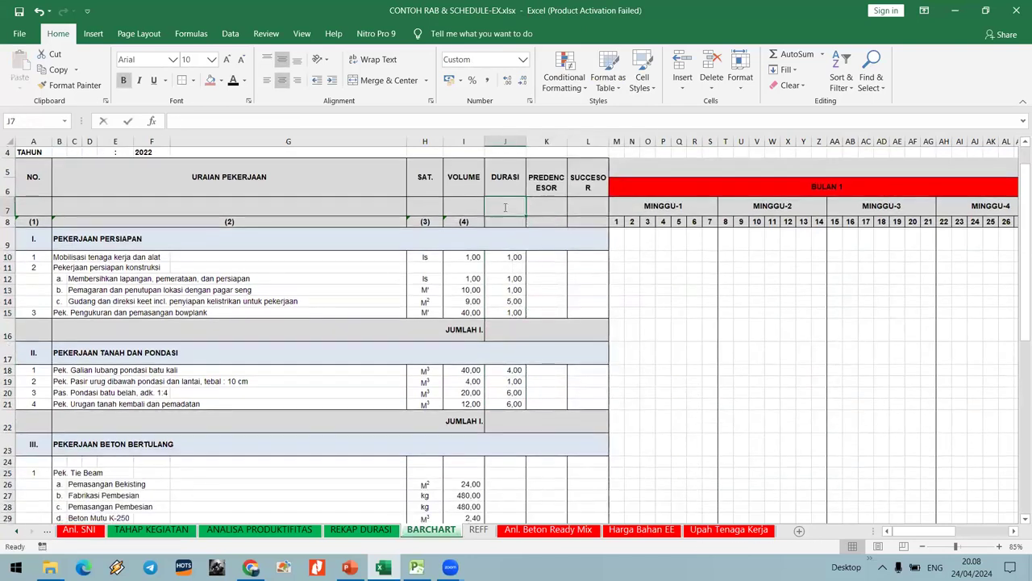
double_click(505, 206)
text(hari)
key(Return)
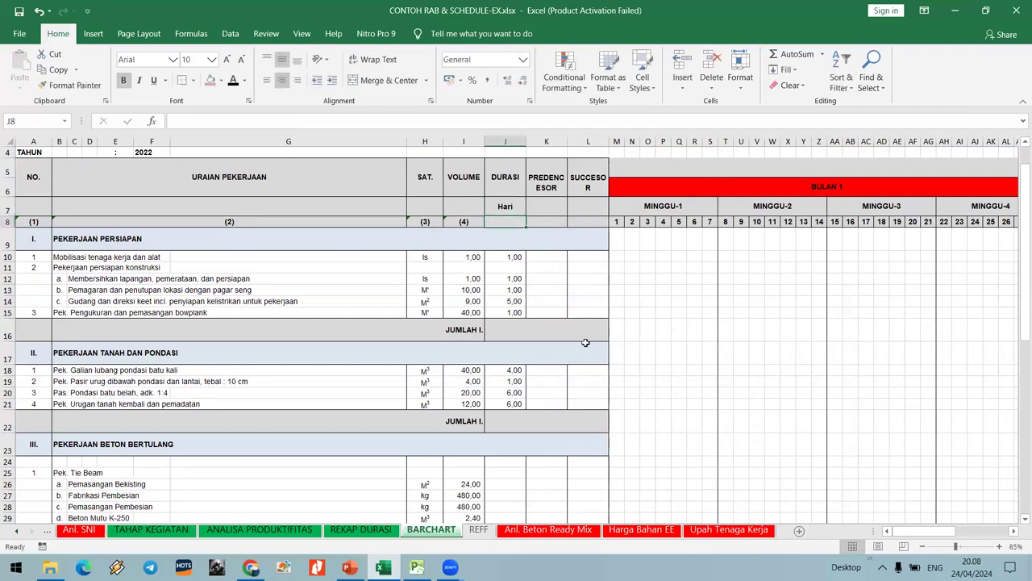
Copy the PEKERJAAN BETON BERTULANG durations M26:M51 from REKAP DURASI and paste them as values into BARCHART from J26.
scroll(590, 334, down, 3)
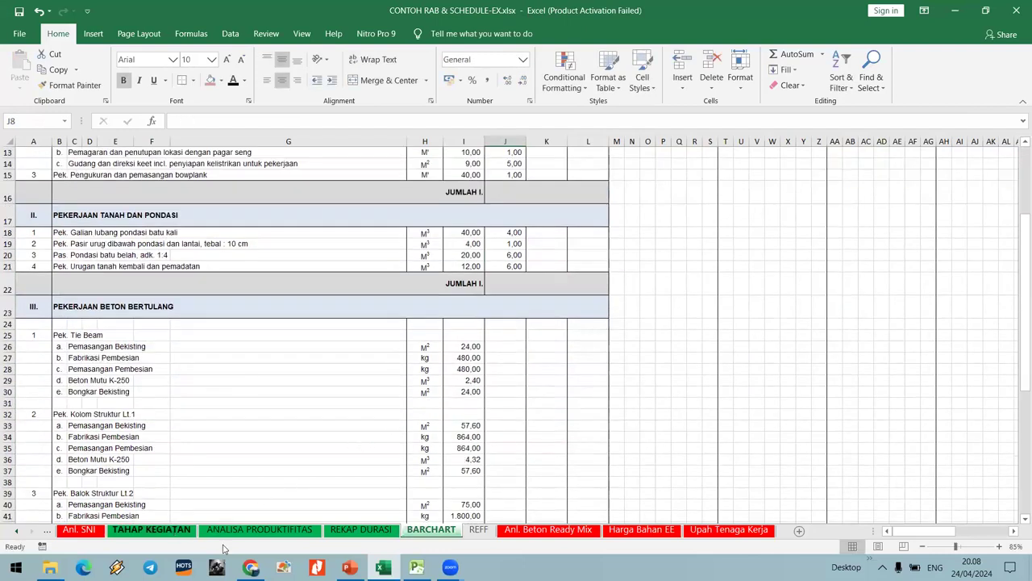
click(361, 529)
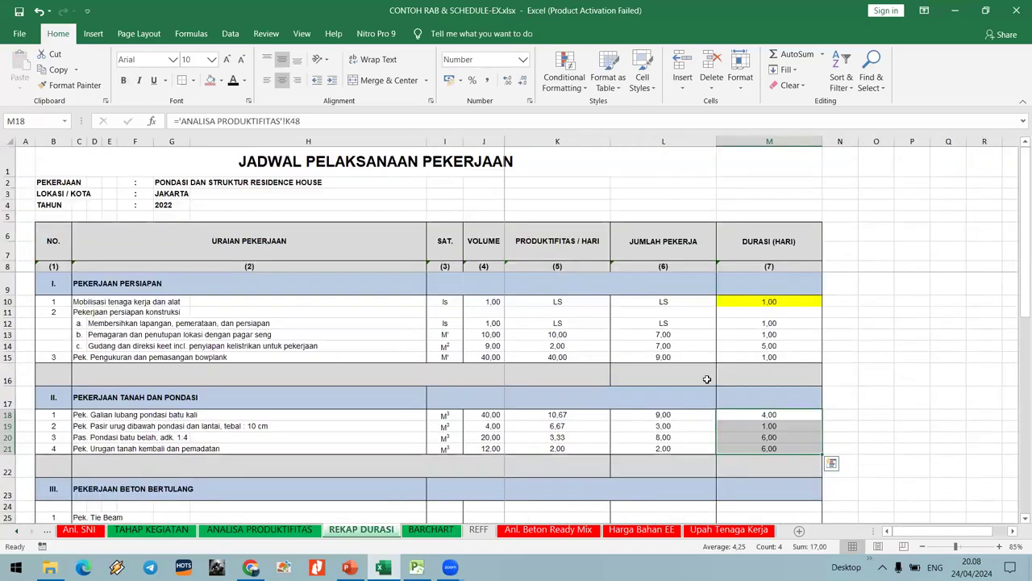
scroll(707, 379, down, 4)
click(765, 356)
scroll(767, 371, down, 7)
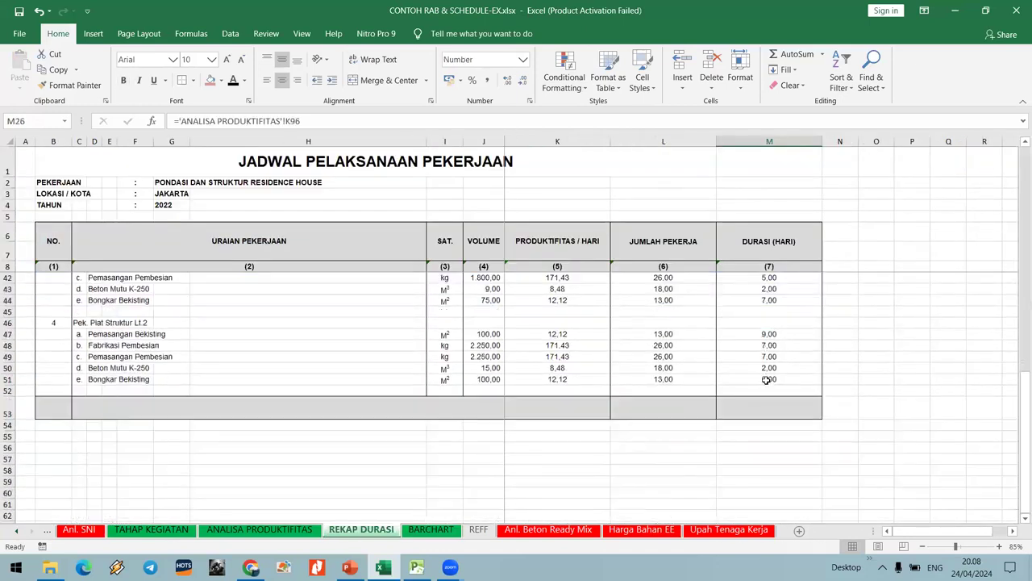
drag(766, 380, 769, 278)
key(ctrl+c)
click(448, 529)
click(504, 346)
right_click(503, 346)
click(553, 148)
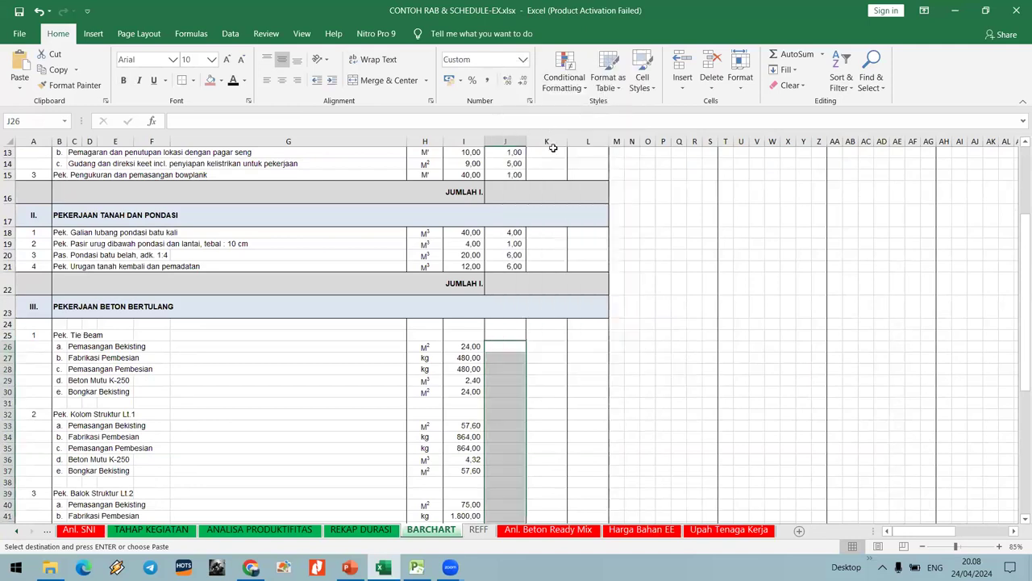
Copy the PEKERJAAN PERSIAPAN predecessors I10:I15 from TAHAP KEGIATAN and paste them as values into BARCHART from K10.
scroll(624, 357, down, 6)
scroll(622, 306, up, 9)
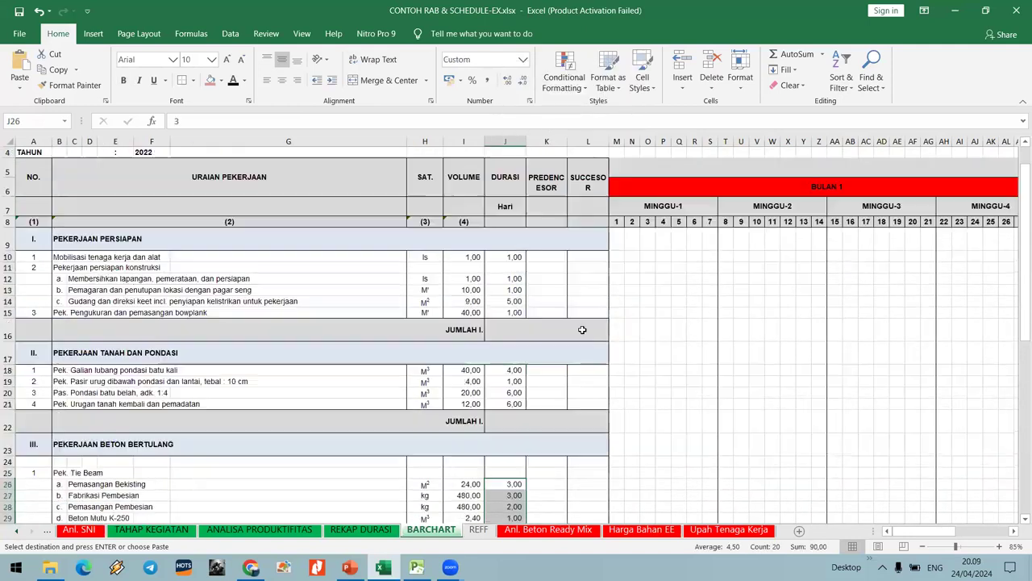
click(360, 529)
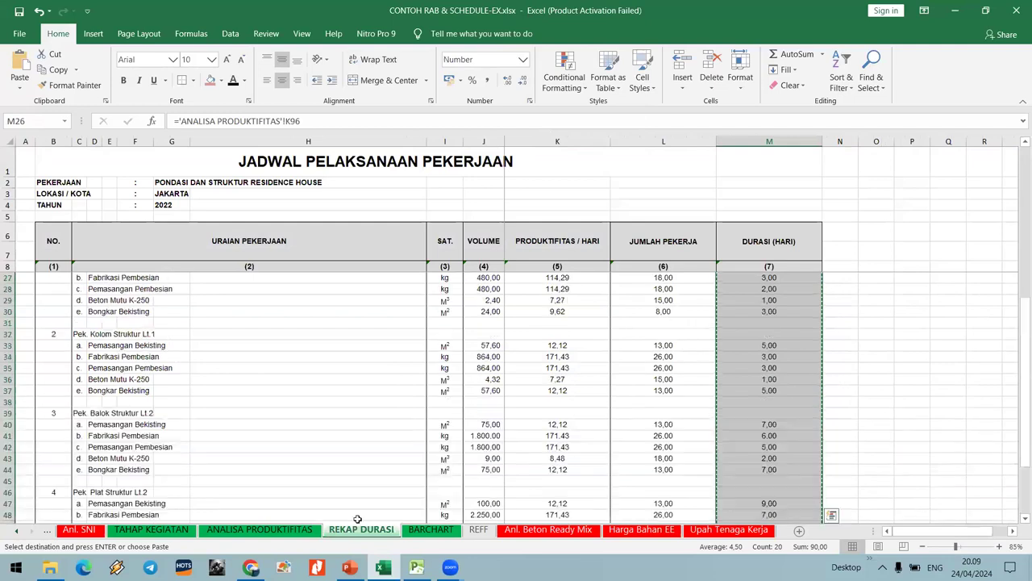
key(ctrl+Page_Up)
key(ctrl+Page_Up)
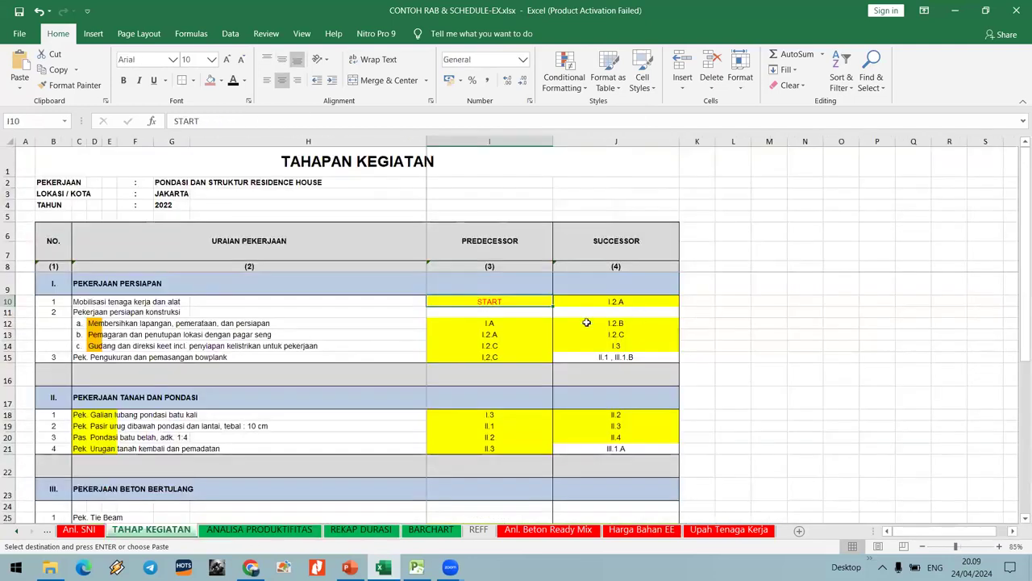
drag(526, 307, 510, 360)
key(ctrl+c)
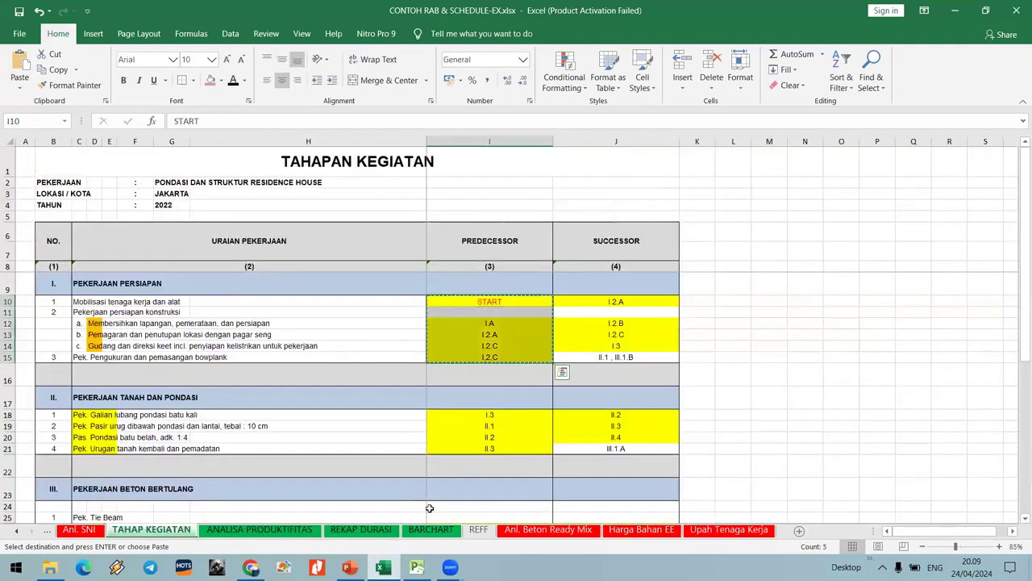
click(430, 530)
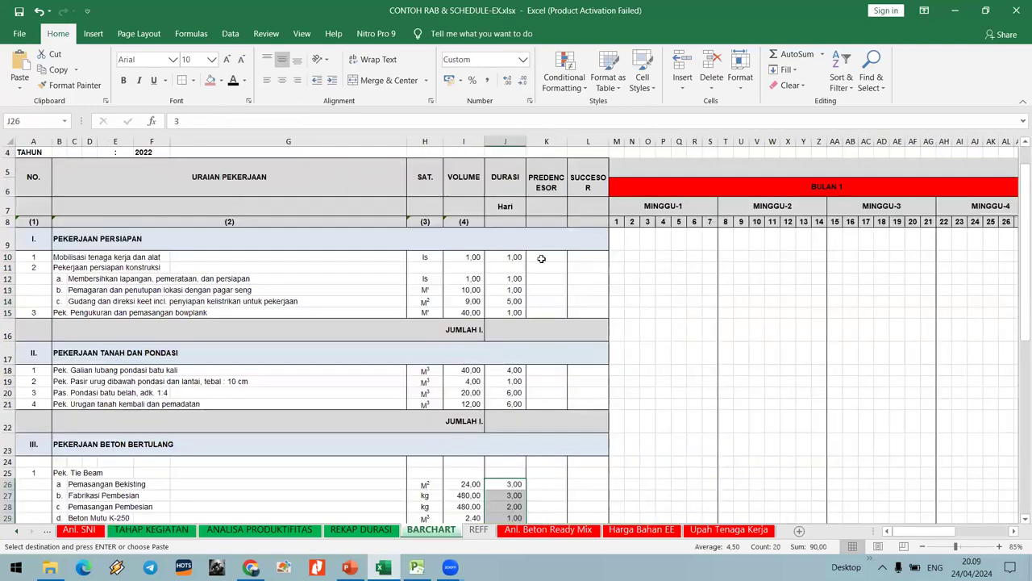
right_click(548, 265)
click(584, 316)
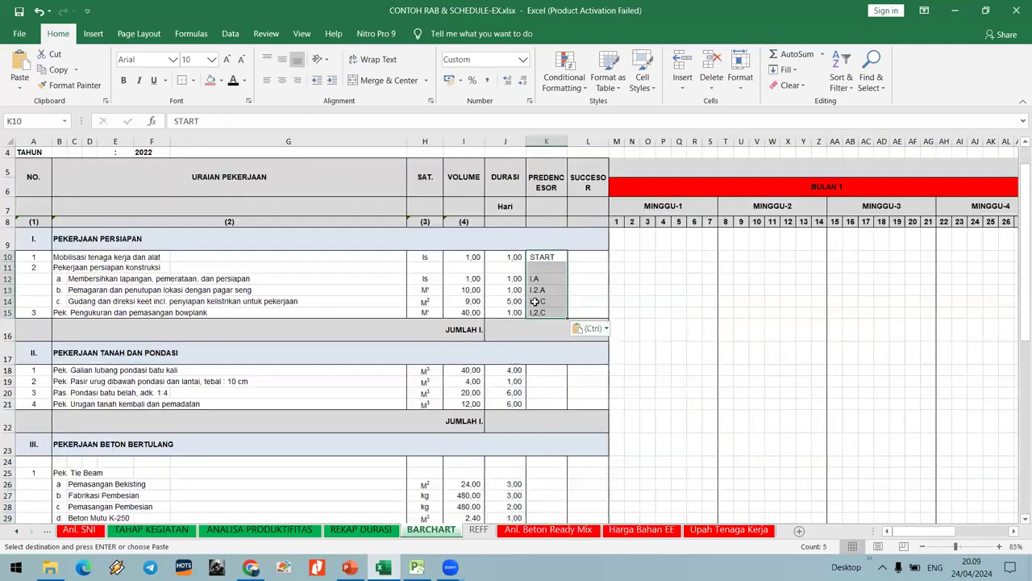
Center the contents of columns K and L horizontally in BARCHART.
drag(546, 137, 570, 137)
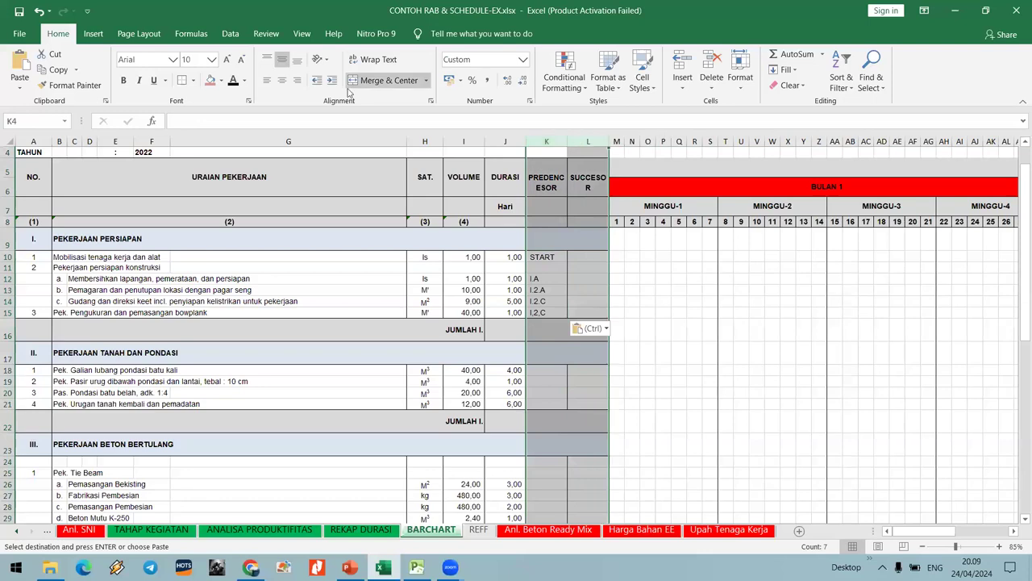
click(282, 81)
click(425, 278)
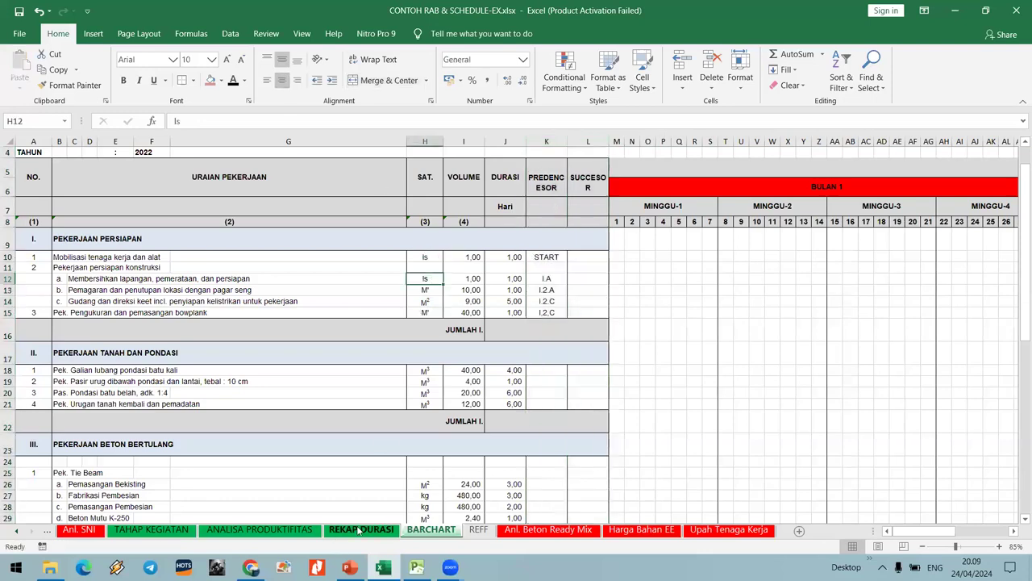
Copy the PEKERJAAN PERSIAPAN successors J10:J15 from TAHAP KEGIATAN and paste them as values into BARCHART from L10.
click(242, 530)
click(161, 530)
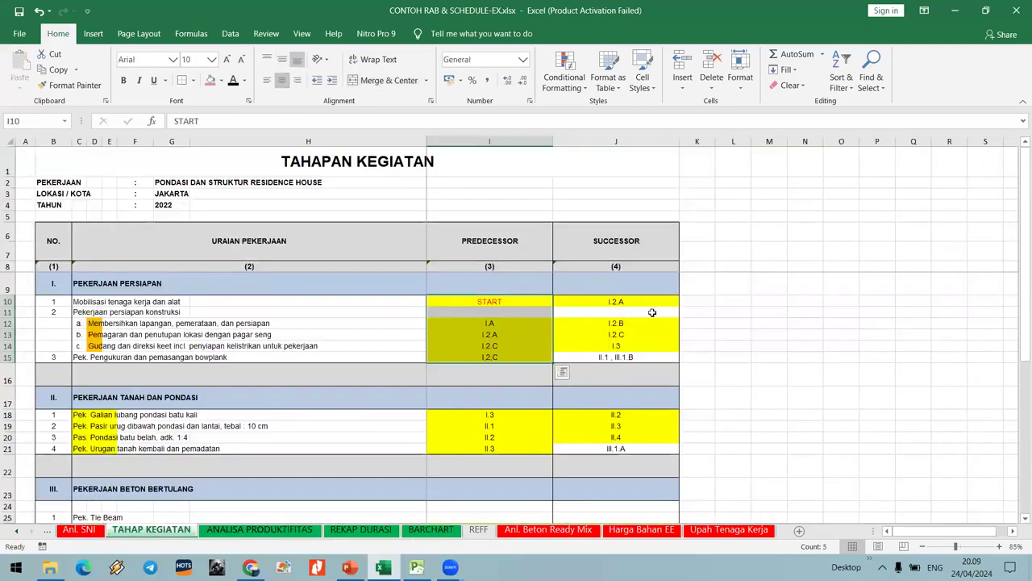
drag(621, 301, 621, 357)
key(ctrl+c)
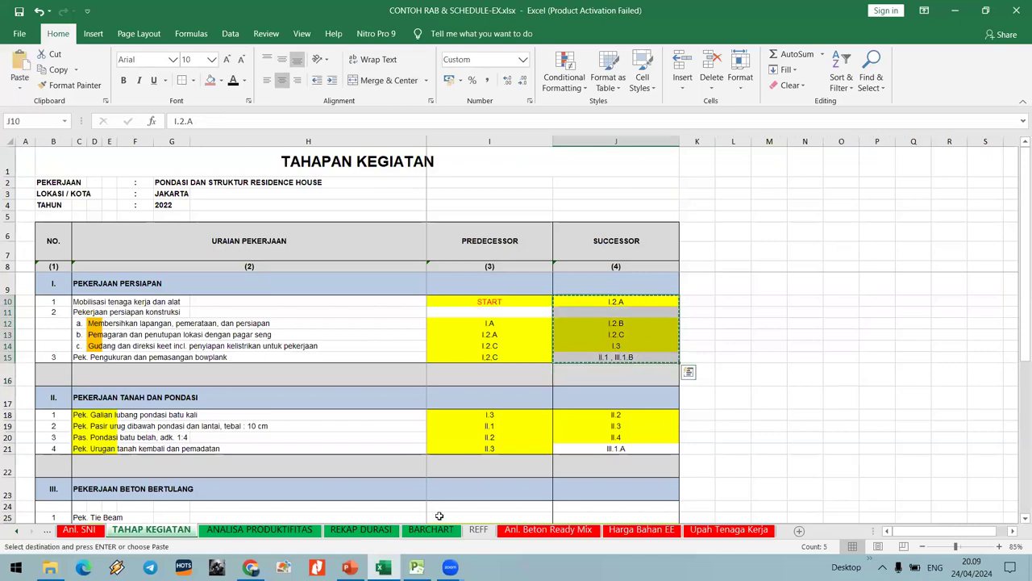
click(433, 529)
click(586, 257)
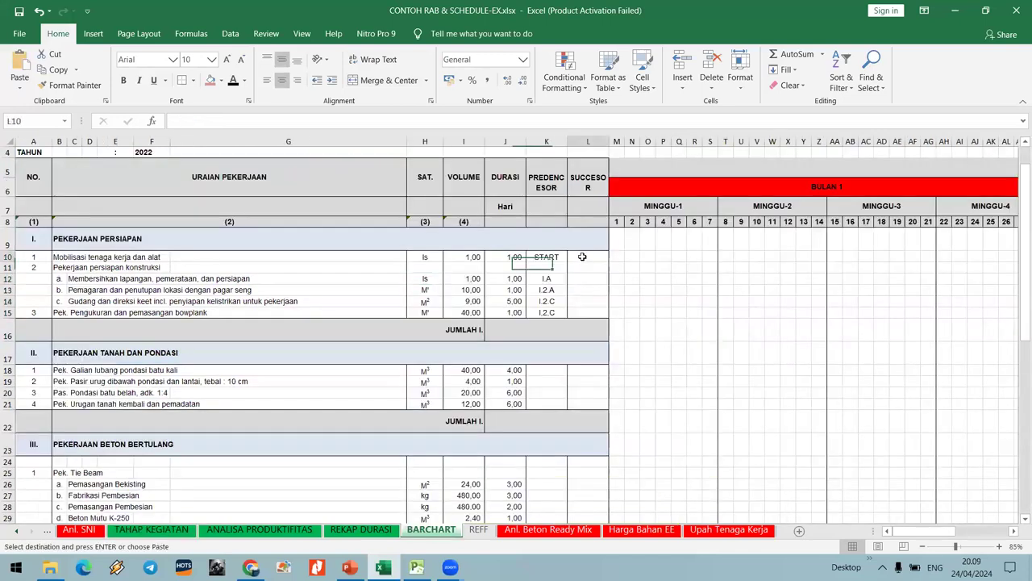
right_click(587, 257)
click(631, 316)
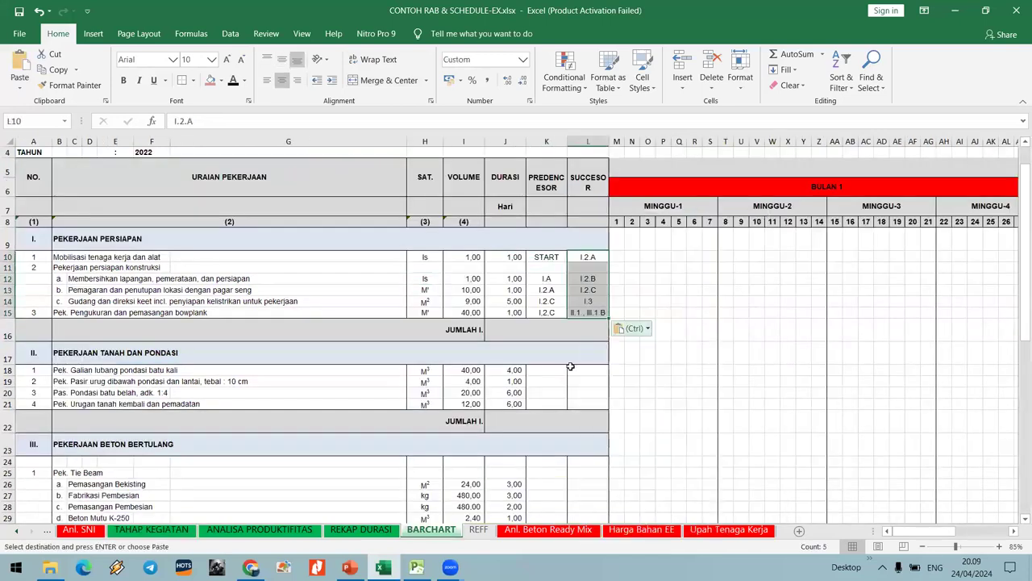
Copy the PEKERJAAN TANAH DAN PONDASI predecessors and successors I18:J21 from TAHAP KEGIATAN and paste them as values into BARCHART from K18.
click(349, 533)
click(265, 529)
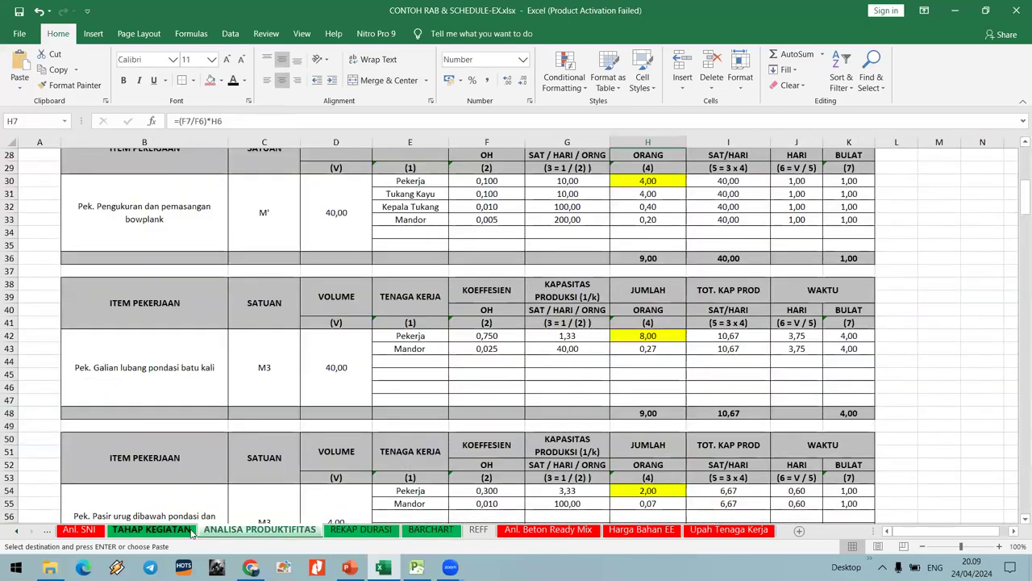
key(ctrl+Page_Up)
scroll(553, 376, down, 2)
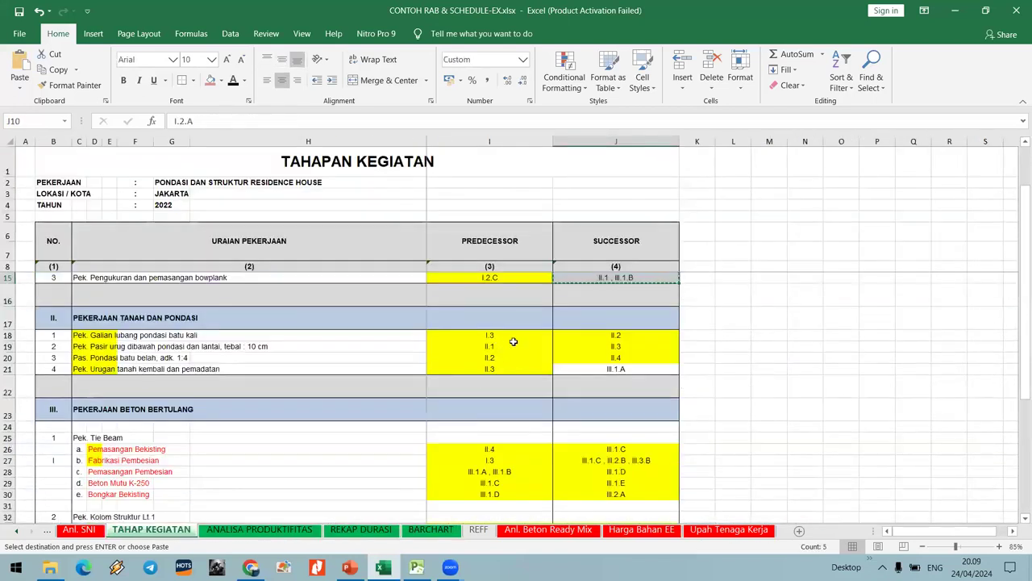
drag(511, 337, 590, 366)
key(ctrl+c)
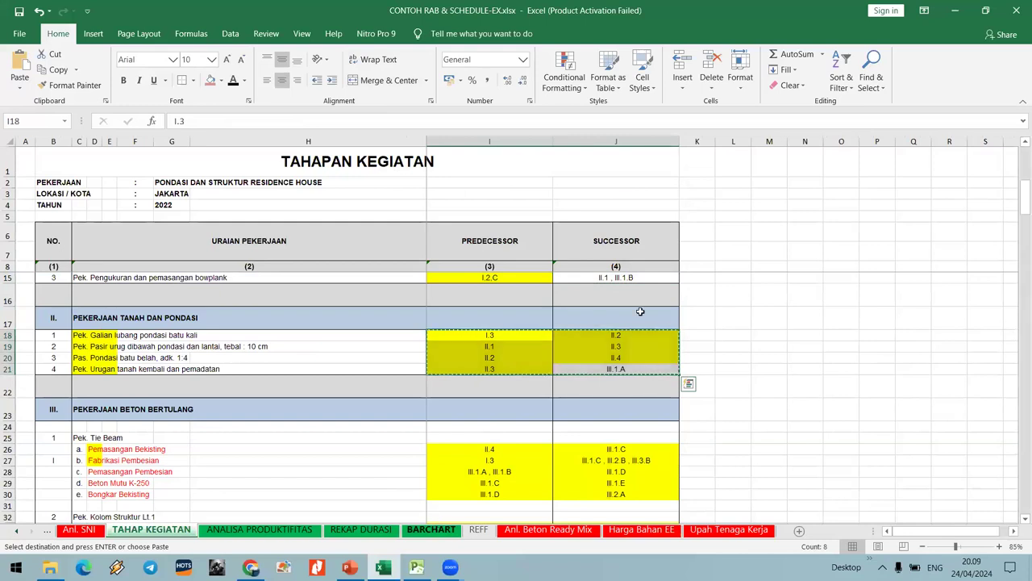
key(ctrl+Page_Down)
key(ctrl+Page_Down)
key(ctrl+Page_Down)
right_click(551, 365)
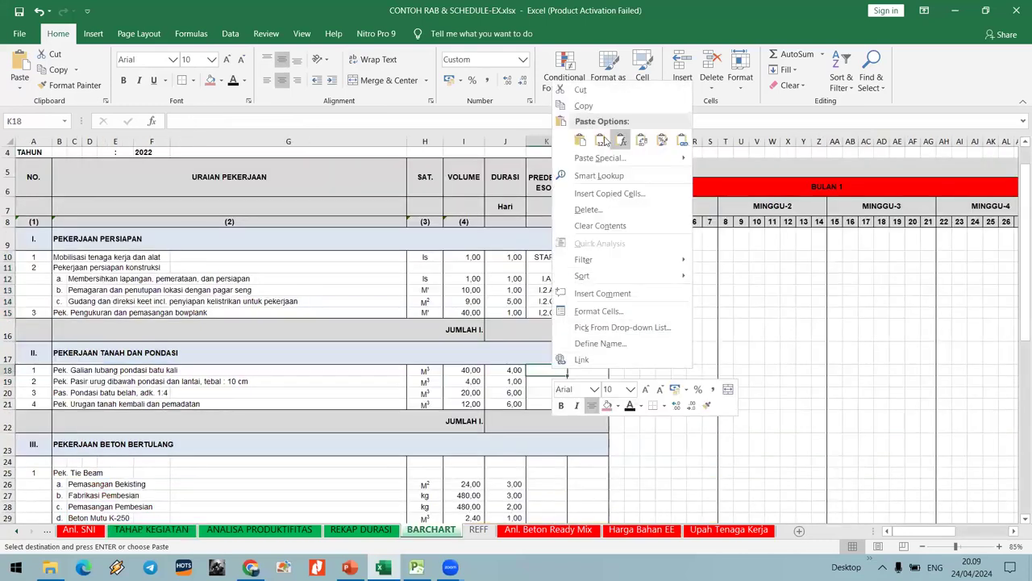
click(600, 139)
click(518, 328)
Copy the PEKERJAAN BETON BERTULANG predecessors and successors I26:J51 from TAHAP KEGIATAN and paste them as values into BARCHART from K26.
scroll(299, 438, down, 4)
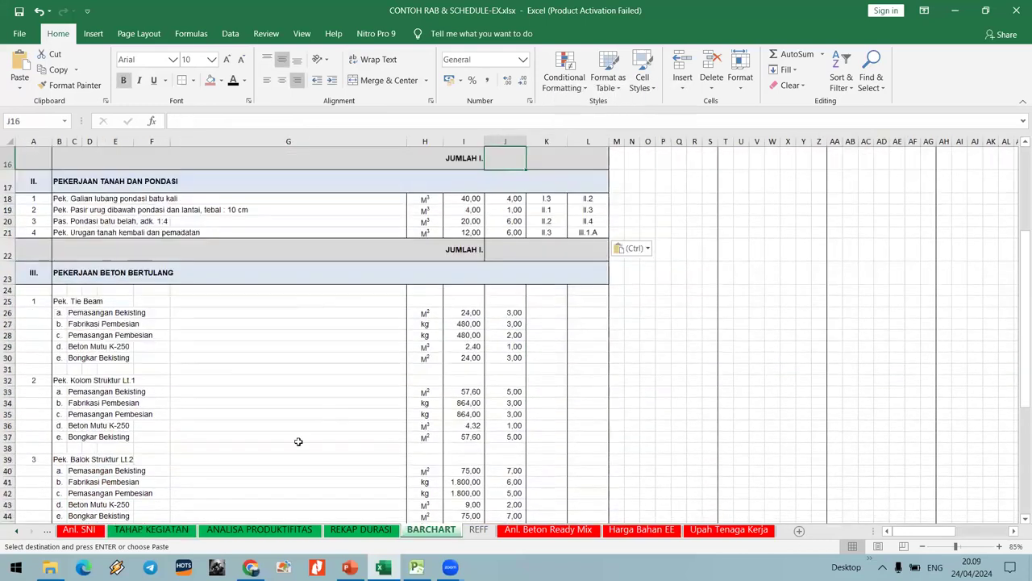
click(179, 529)
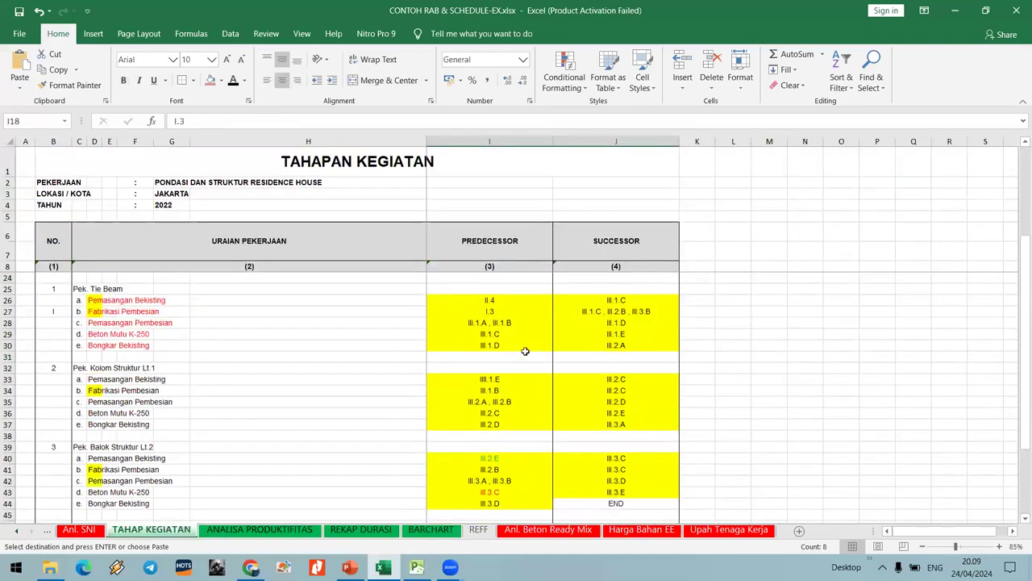
click(500, 301)
scroll(638, 350, down, 6)
shift+click(618, 379)
key(ctrl+c)
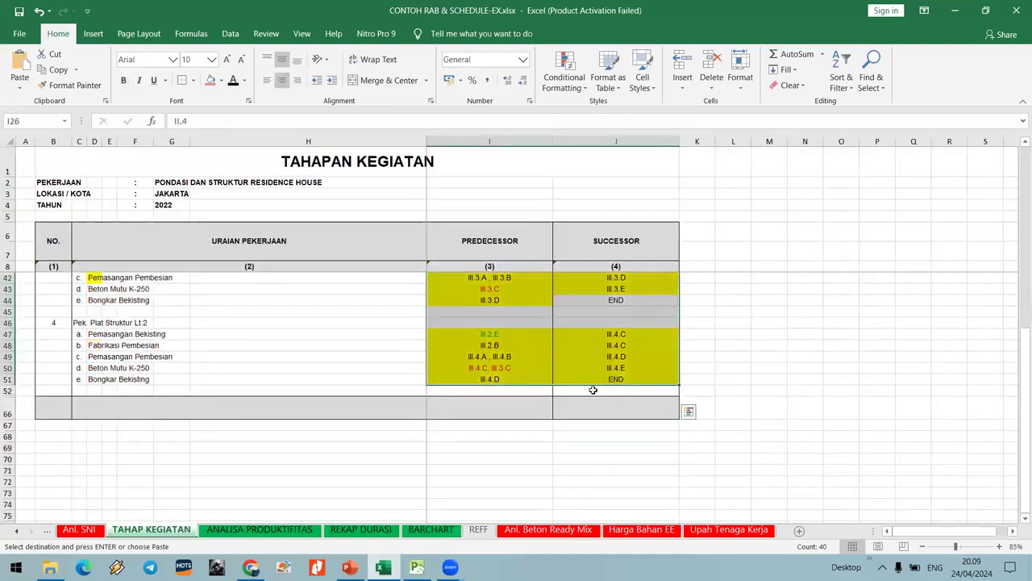
click(427, 530)
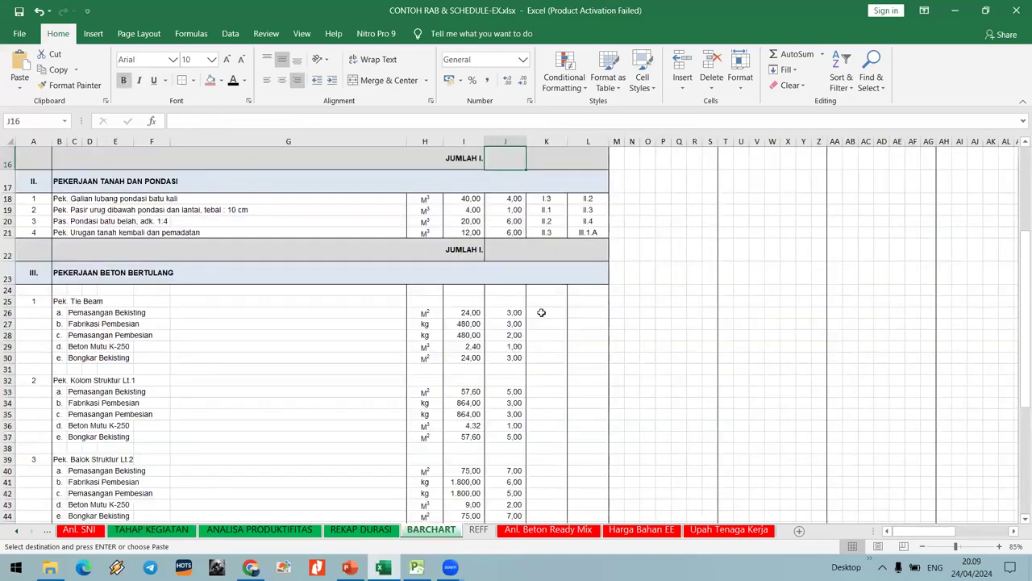
click(541, 312)
right_click(542, 315)
click(565, 85)
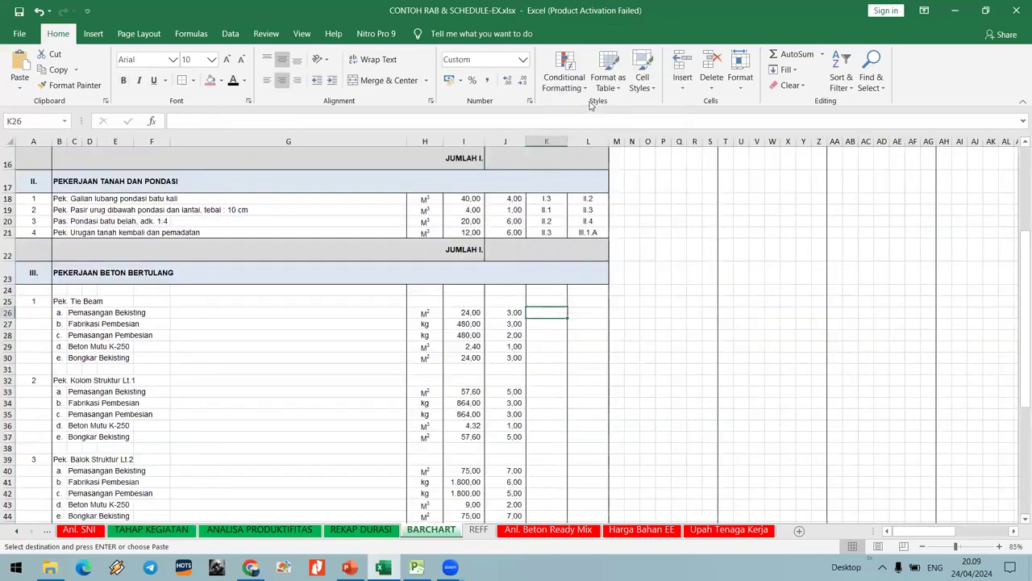
click(589, 337)
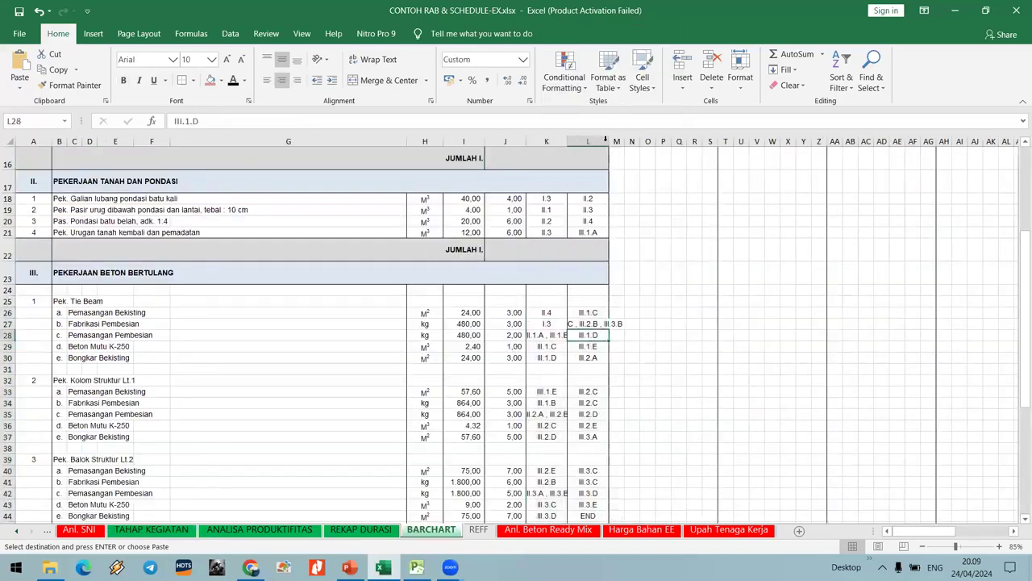
Autofit the widths of the PREDENCESOR and SUCCESOR columns K and L to their contents.
double_click(605, 139)
double_click(567, 141)
click(651, 302)
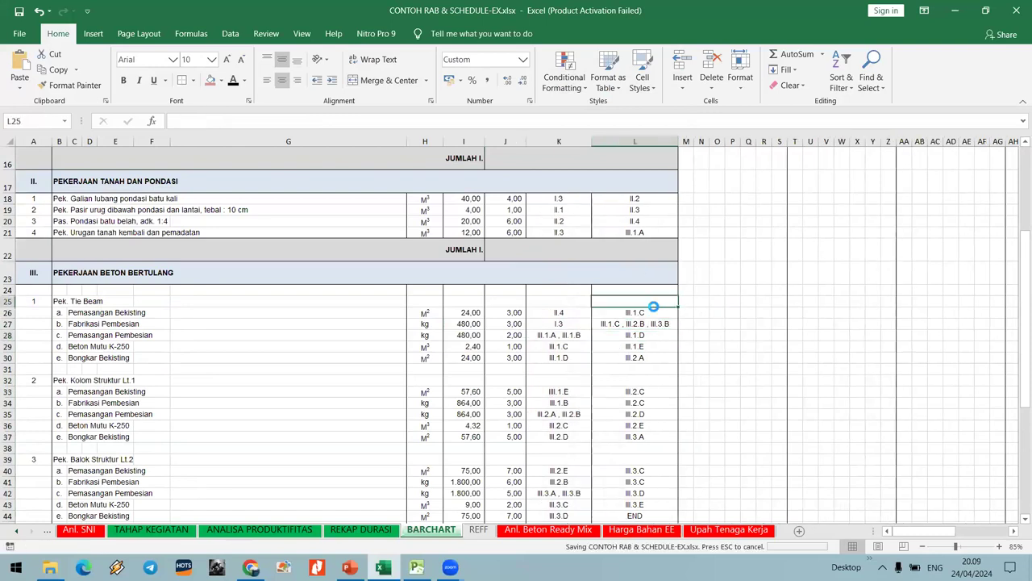
Freeze the panes at cell M9 and narrow the URAIAN PEKERJAAN column G to just fit its longest description.
scroll(694, 284, up, 5)
click(694, 284)
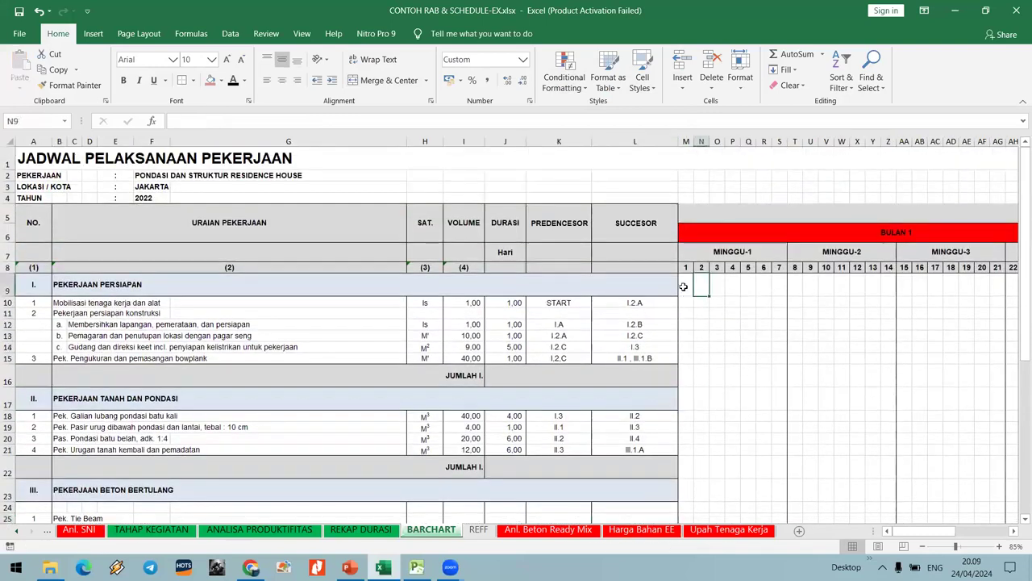
click(301, 36)
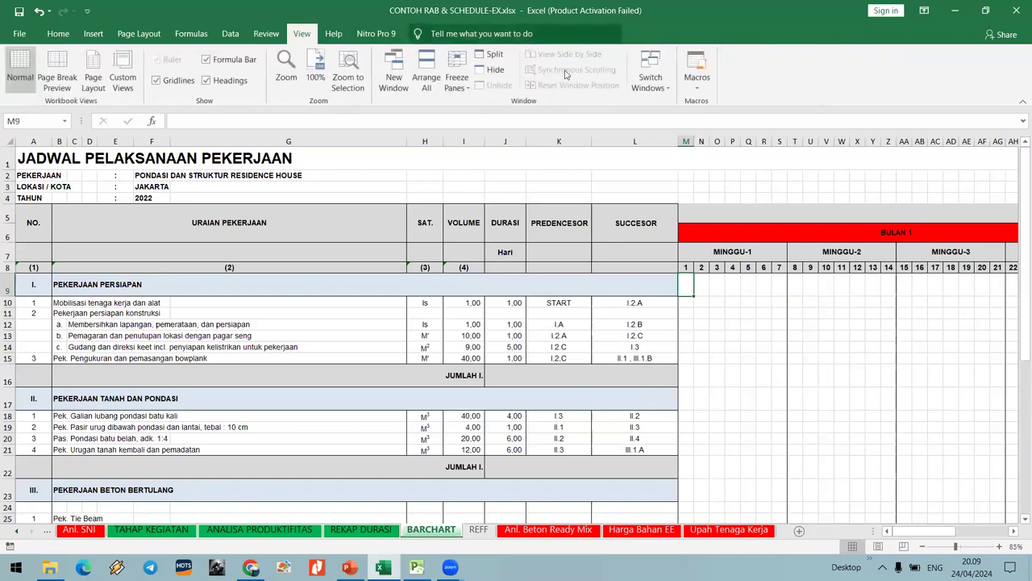
click(456, 81)
click(500, 103)
scroll(736, 372, down, 2)
scroll(737, 372, up, 2)
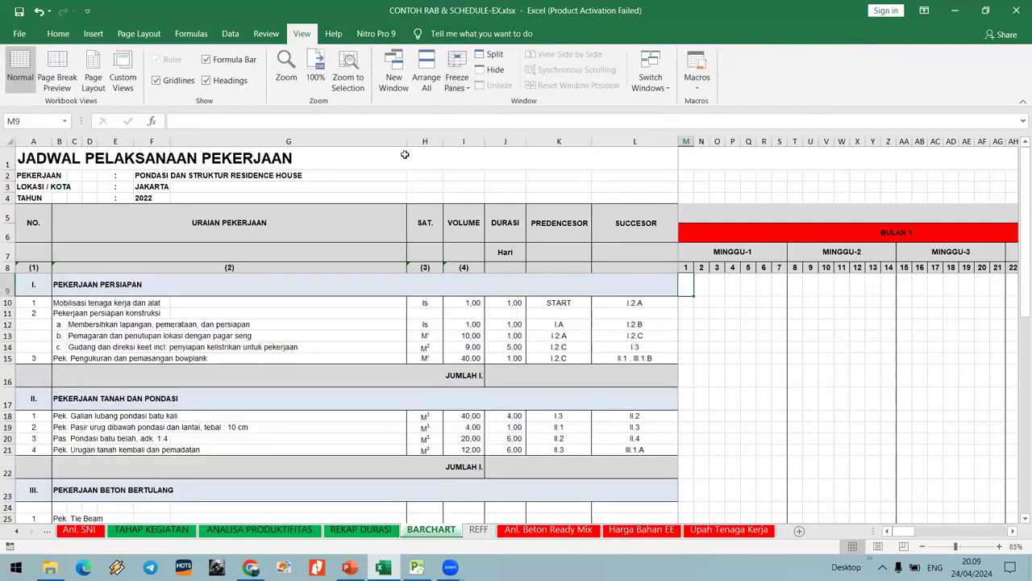
drag(405, 142, 304, 142)
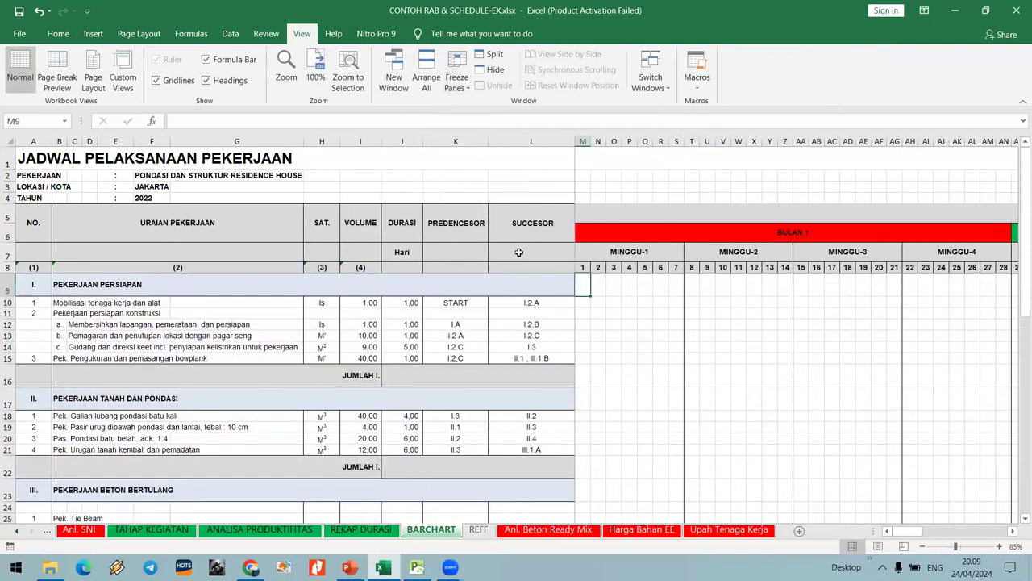
Number the DURASI, PREDENCESOR and SUCCESOR columns 5, 6 and 7 in J8:L8 and save the workbook.
click(457, 253)
click(400, 270)
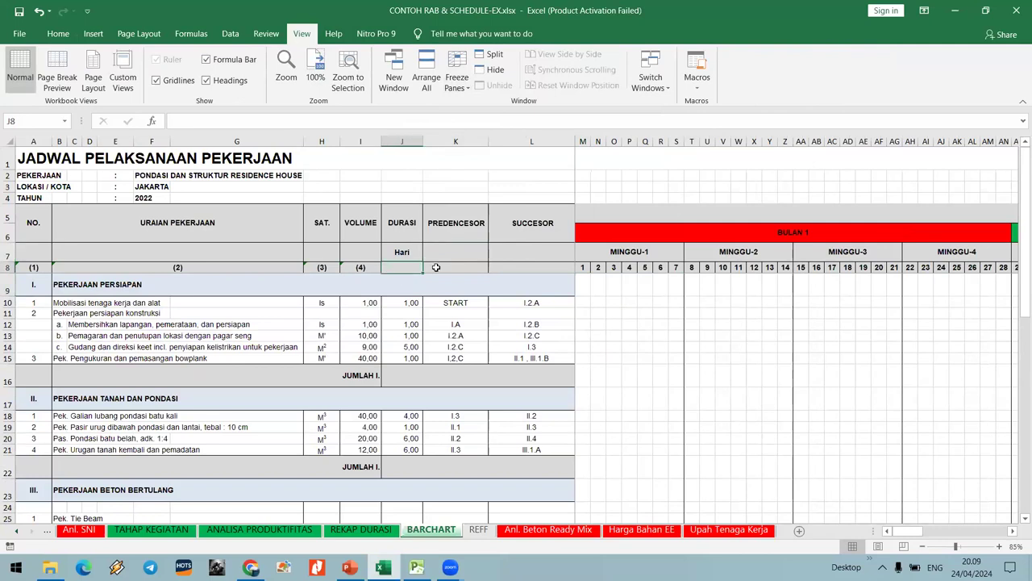
text(5)
click(443, 267)
text(6)
key(Tab)
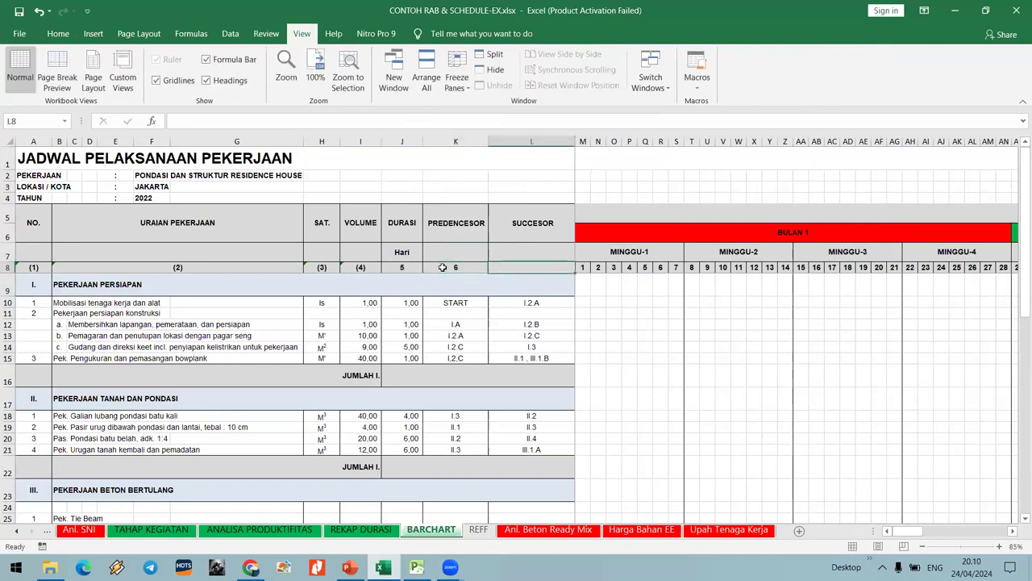
text(7)
key(Tab)
key(ctrl+s)
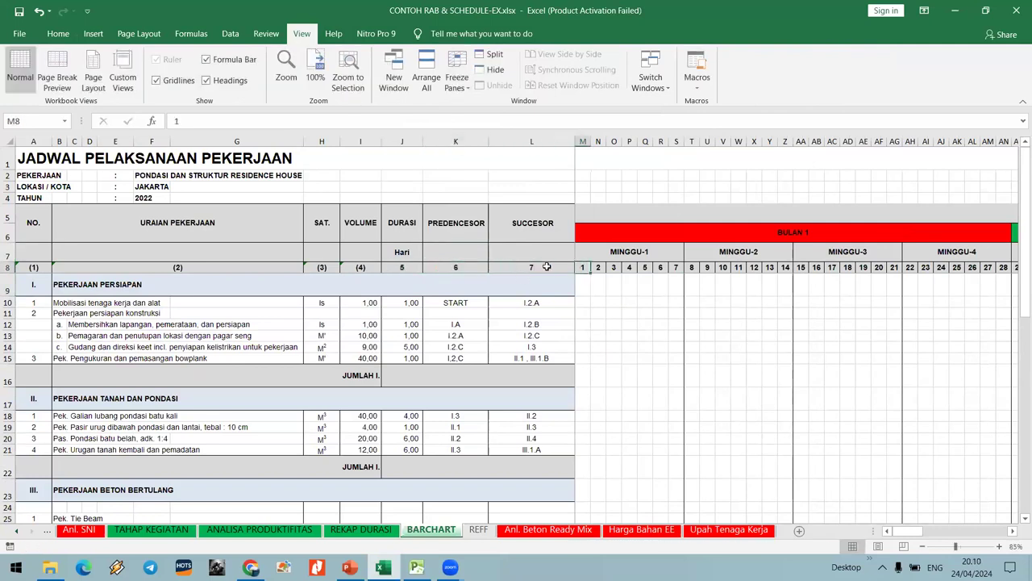
Fill the day 1 cell M10 for Mobilisasi tenaga kerja dan alat and the day 2 cell N12 for Membersihkan lapangan light red.
click(583, 303)
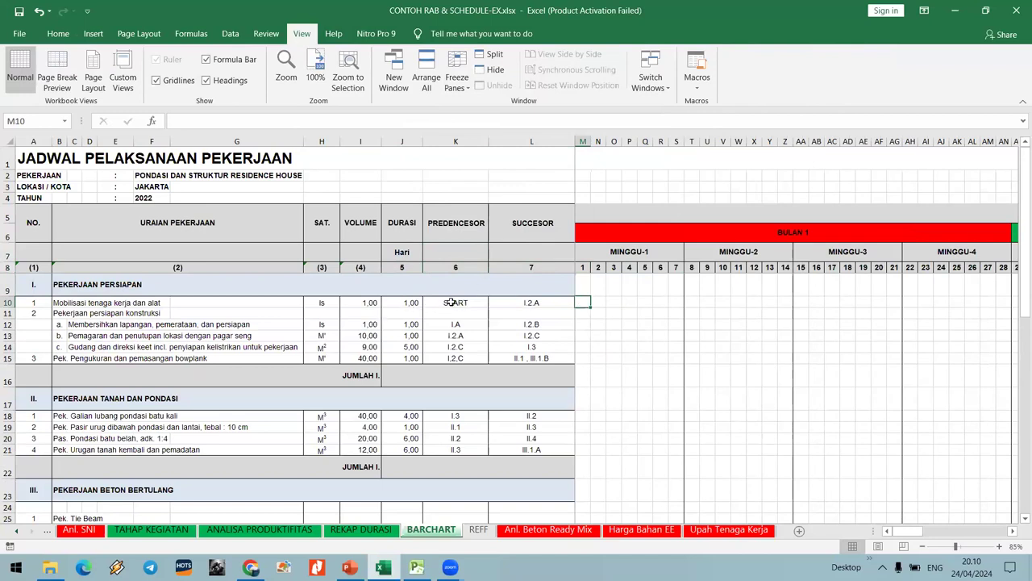
click(64, 35)
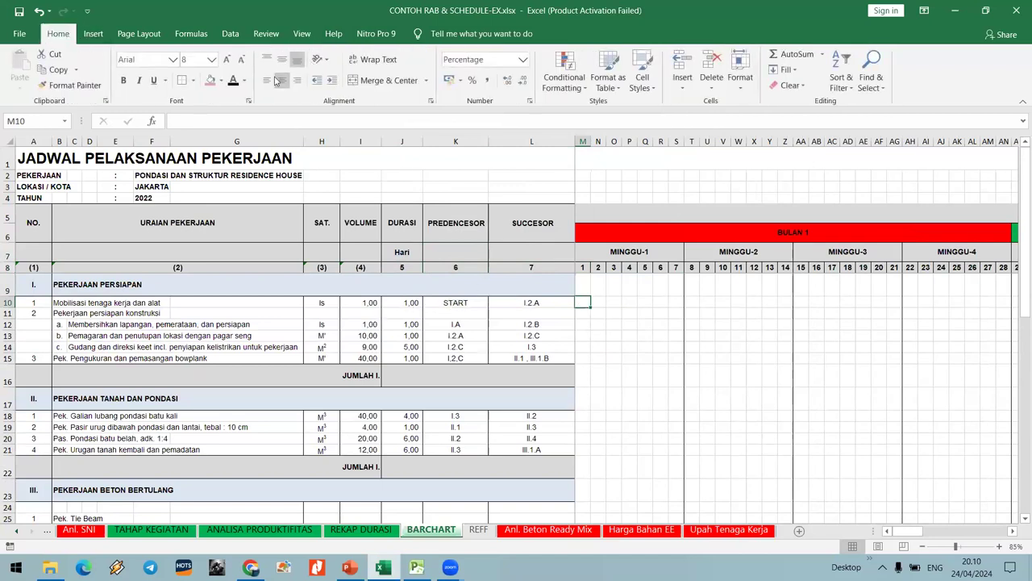
click(210, 80)
click(626, 353)
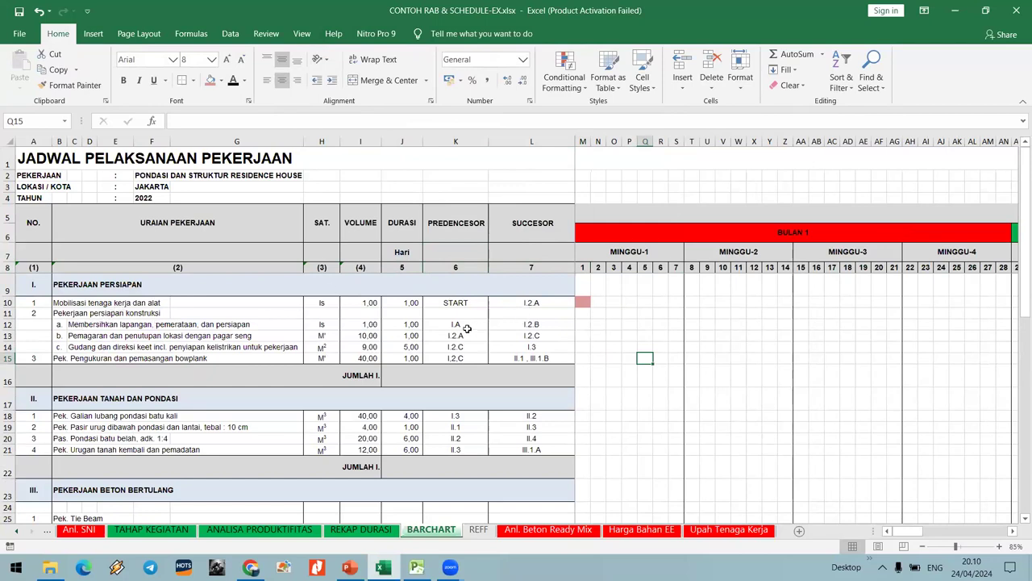
click(596, 324)
click(209, 80)
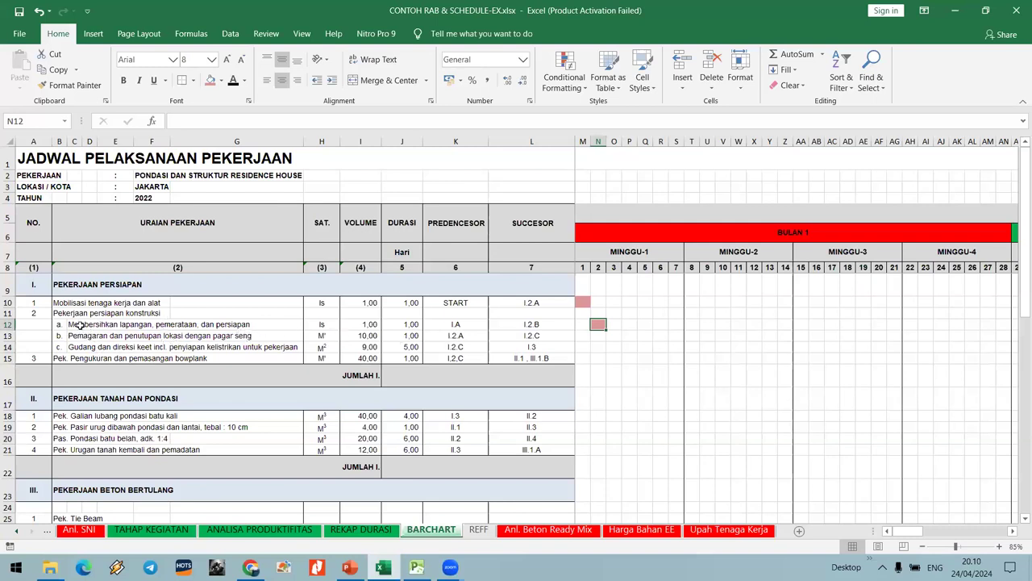
click(110, 338)
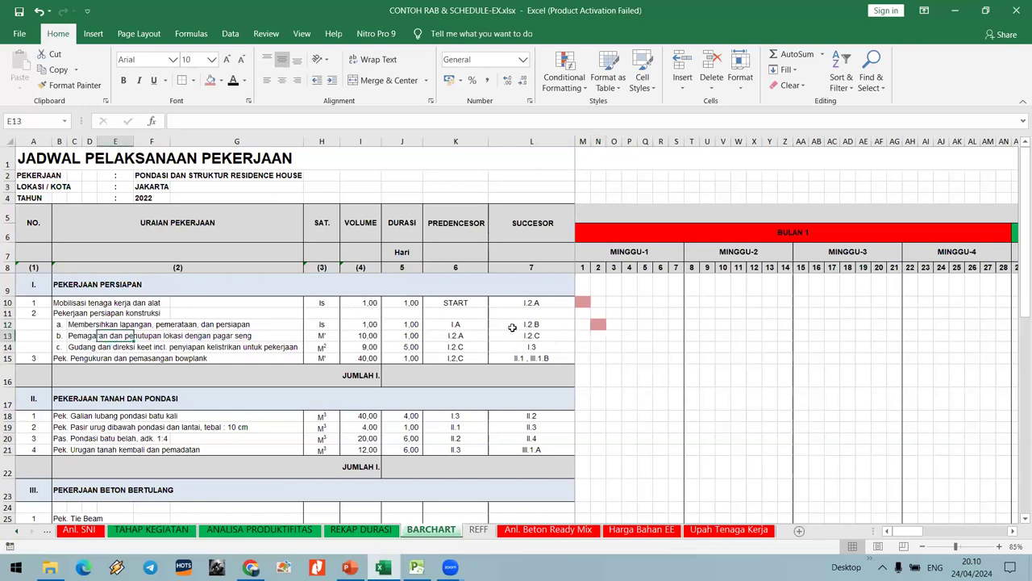
drag(615, 336, 682, 336)
click(210, 80)
click(598, 375)
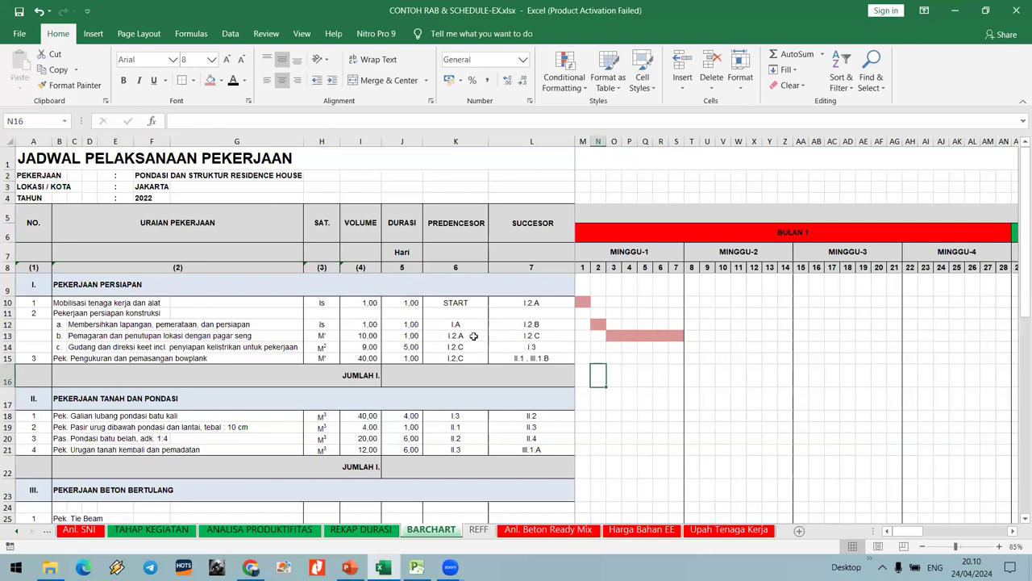
key(ctrl+z)
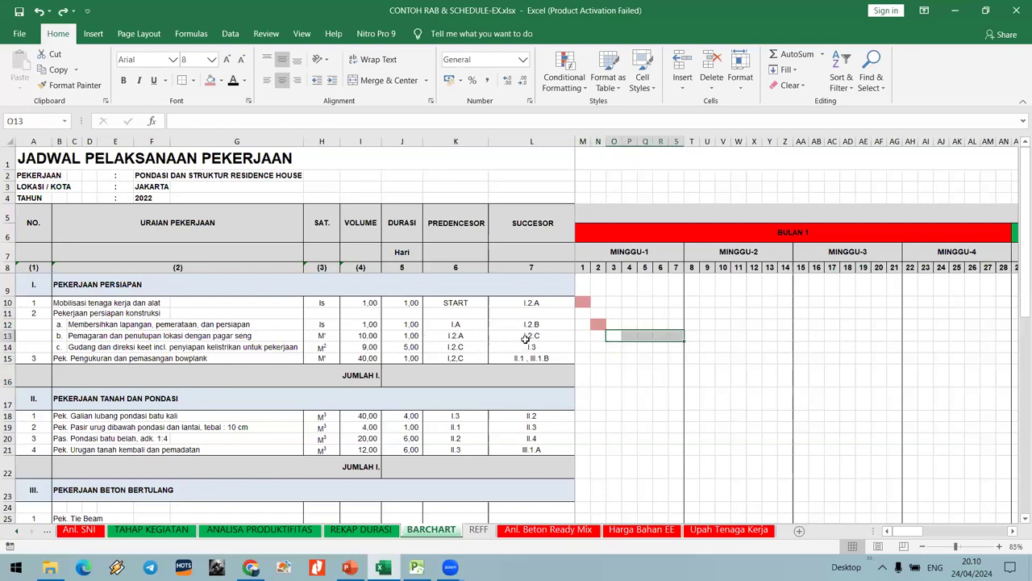
Copy the day 2 bar cell N12 to the day 3 cell O13 for Pemagaran dan penutupan lokasi dengan pagar seng.
click(598, 324)
key(ctrl+c)
click(613, 335)
key(ctrl+v)
key(Escape)
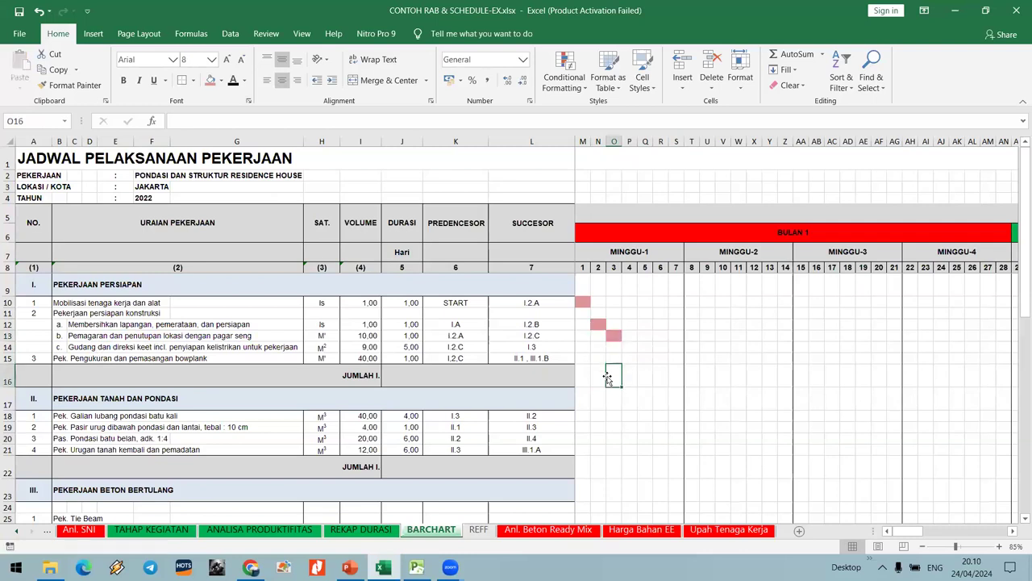
Fill the day 4 to 8 cells P14:T14 light red for Gudang dan direksi keet.
drag(629, 348, 694, 347)
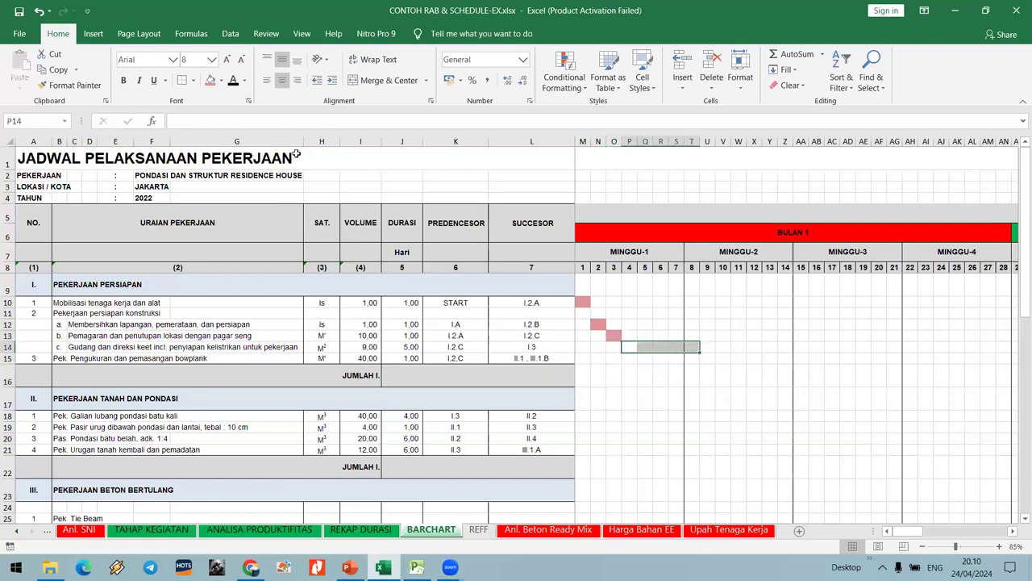
click(210, 80)
click(396, 347)
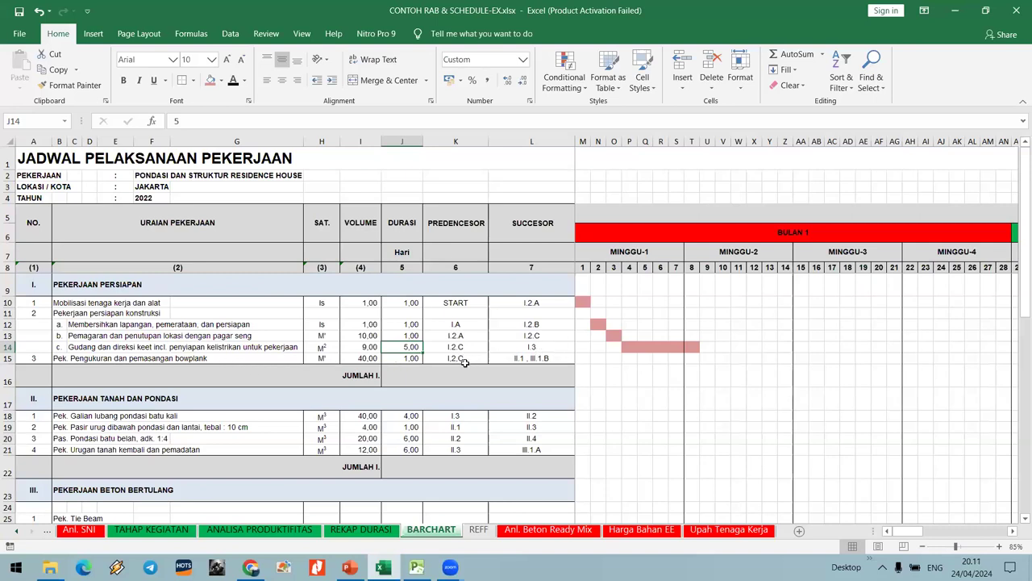
Fill the day 9 cell U15 light red for Pek. Pengukuran dan pemasangan bowplank and save the workbook.
click(704, 358)
click(209, 79)
click(737, 338)
key(ctrl+s)
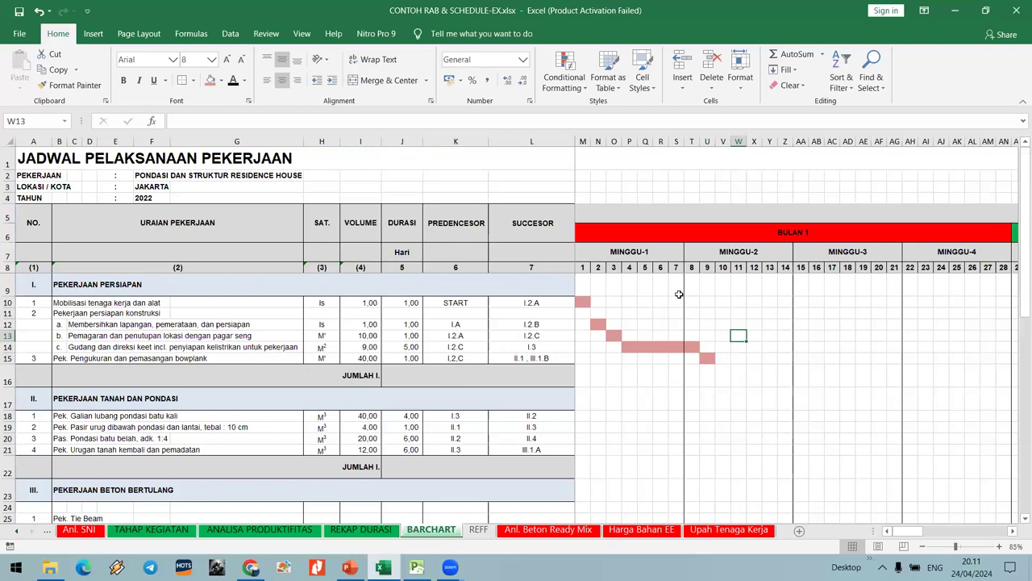
Fill the day 10 to 13 cells V18:Y18 light red for Pek. Galian lubang pondasi batu kali.
scroll(788, 337, down, 1)
scroll(788, 336, up, 1)
scroll(663, 377, down, 1)
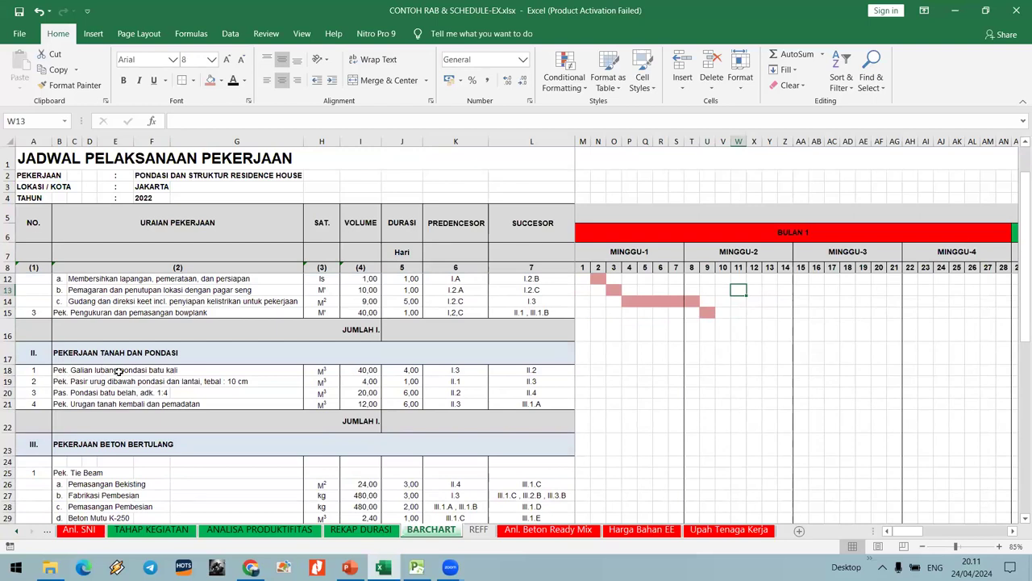
click(460, 370)
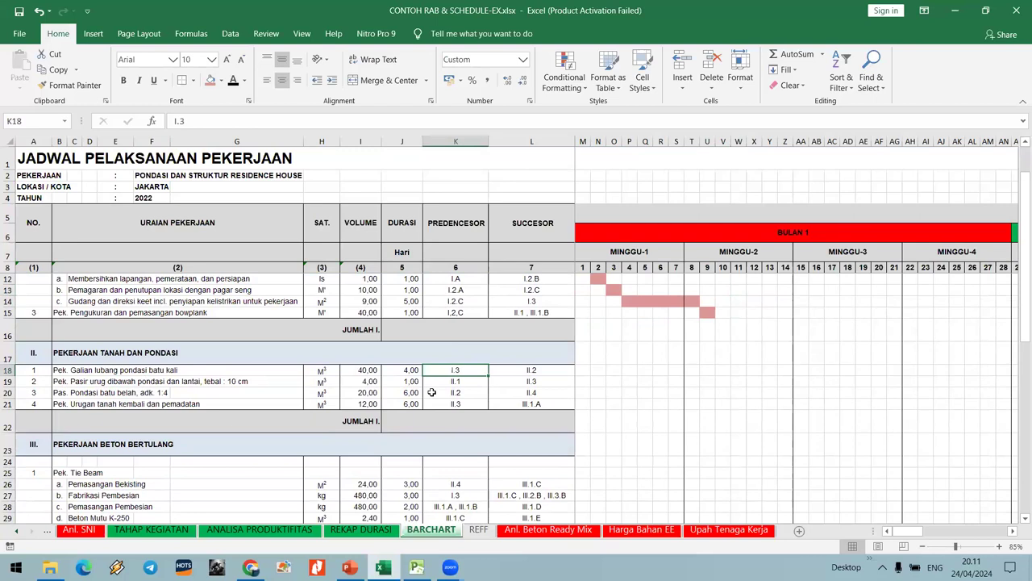
click(395, 371)
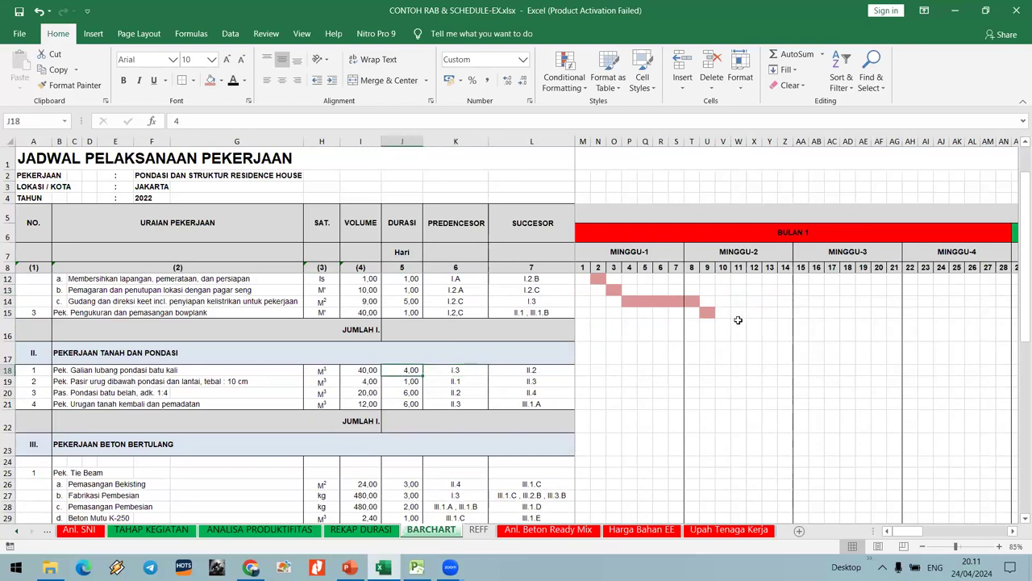
drag(725, 371, 770, 371)
click(208, 82)
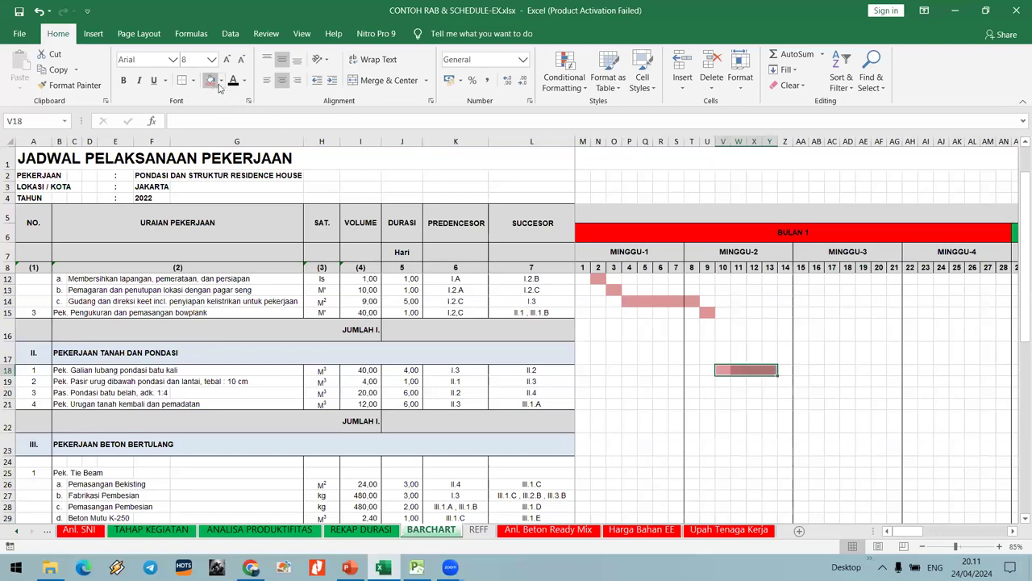
click(757, 337)
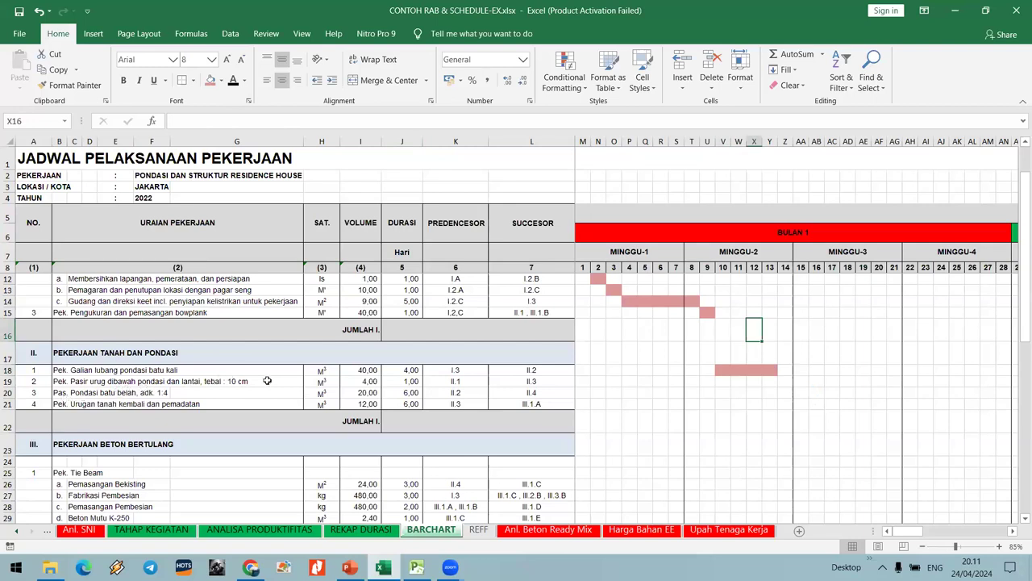
Fill day 14 (Z19) for Pek. Pasir urug and days 15 to 20 (AA20:AF20) for Pas. Pondasi batu belah light red.
click(785, 381)
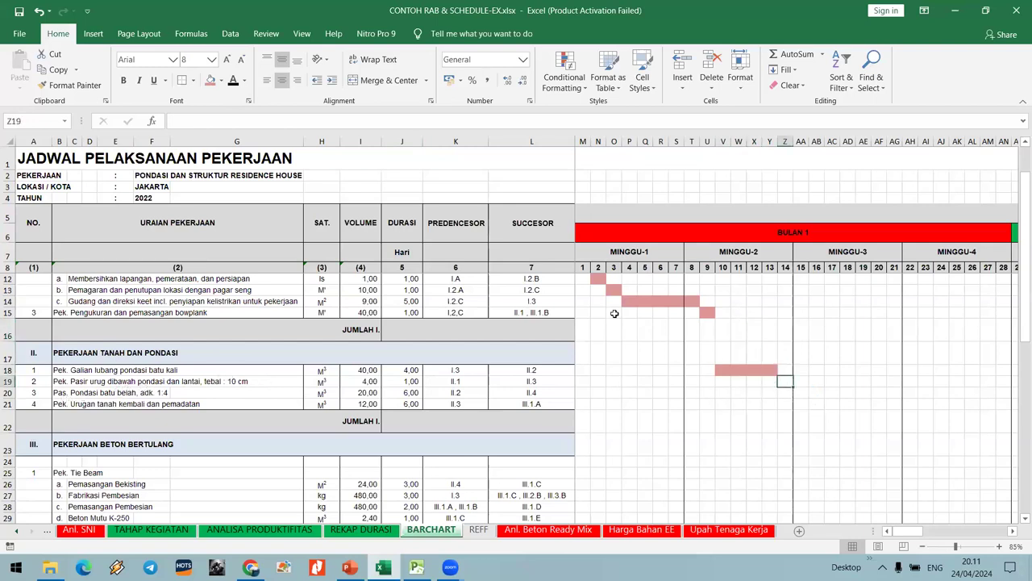
click(211, 82)
drag(798, 393, 882, 393)
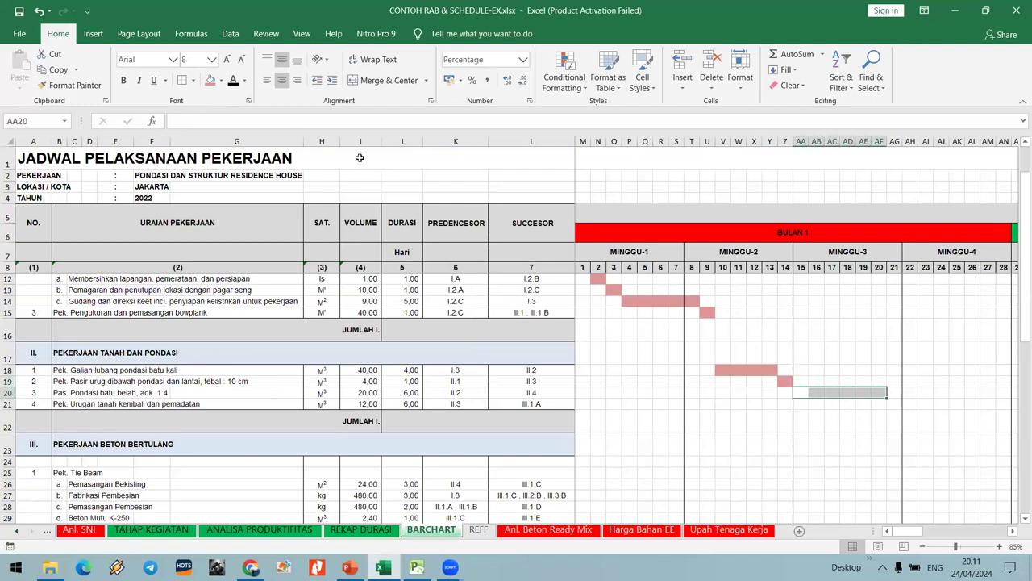
click(210, 80)
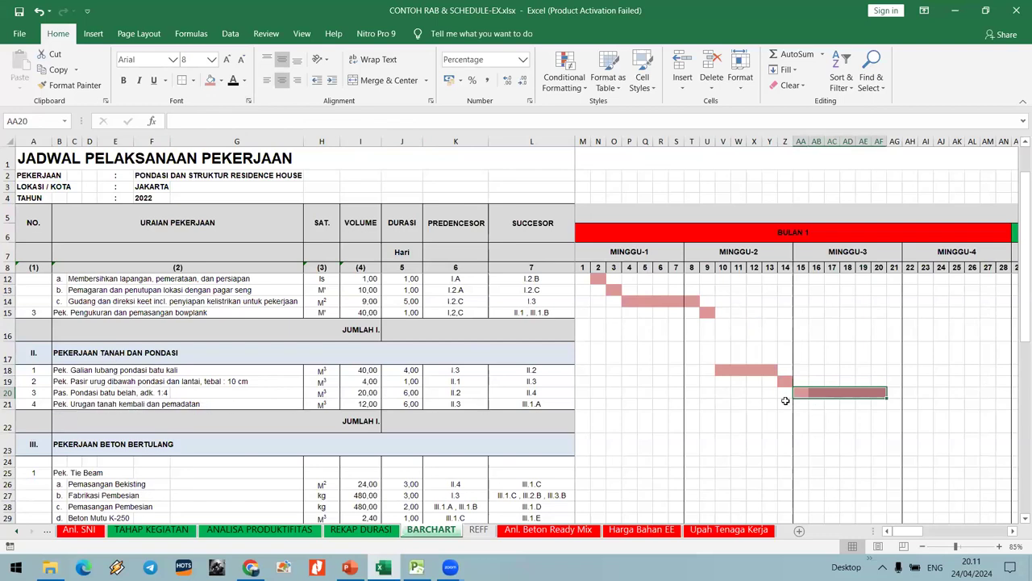
Set the Pekerja count in H78 for Pek. Urugan tanah kembali dan pemadatan to 3 on the ANALISA PRODUKTIFITAS sheet.
click(405, 404)
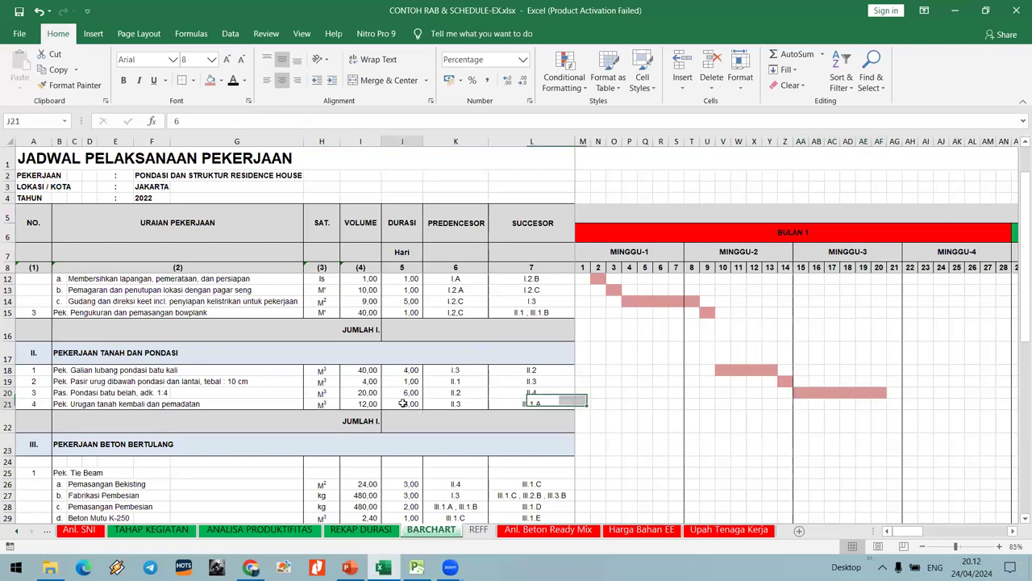
click(298, 535)
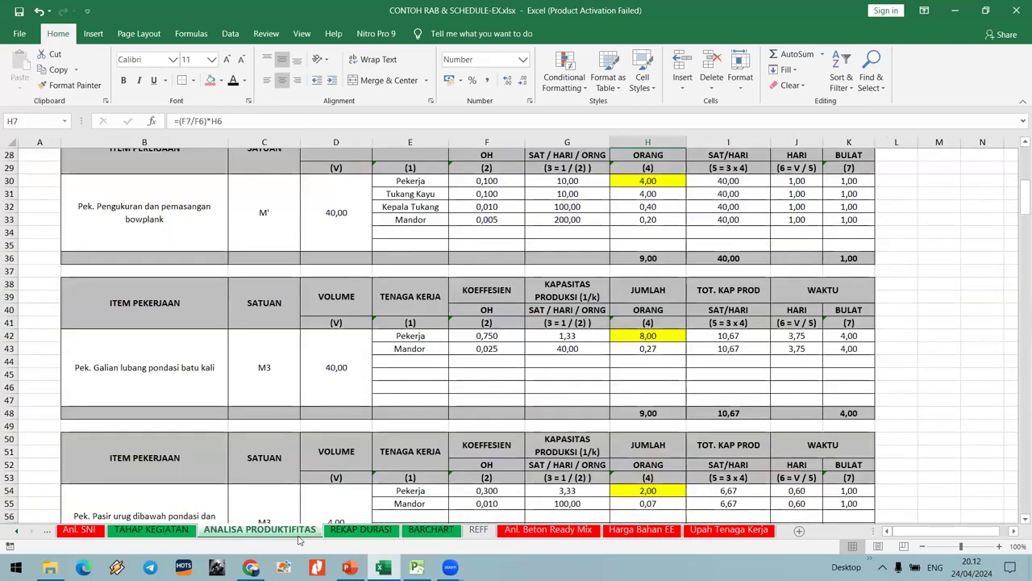
scroll(369, 442, down, 13)
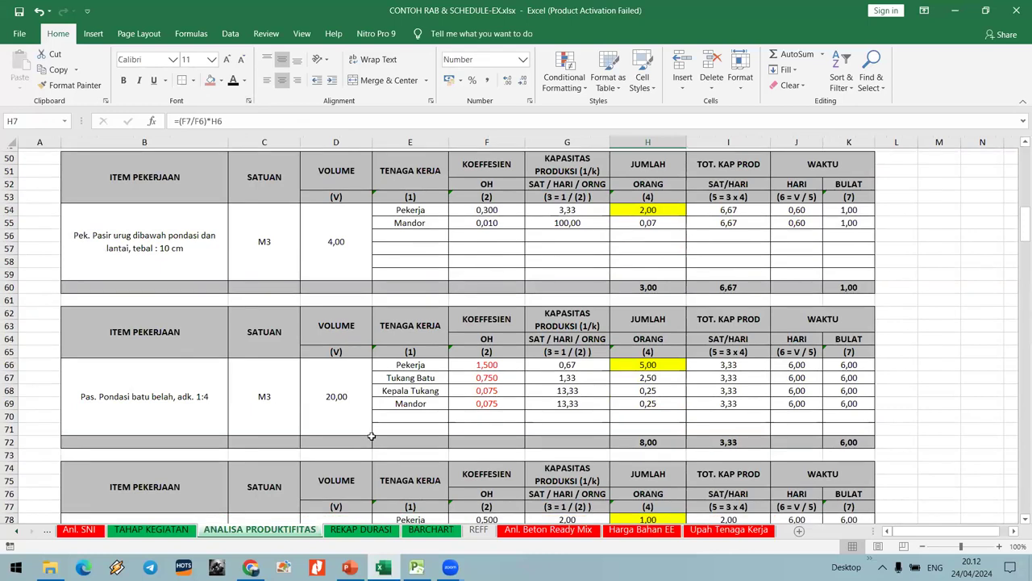
scroll(371, 436, down, 6)
scroll(371, 436, up, 4)
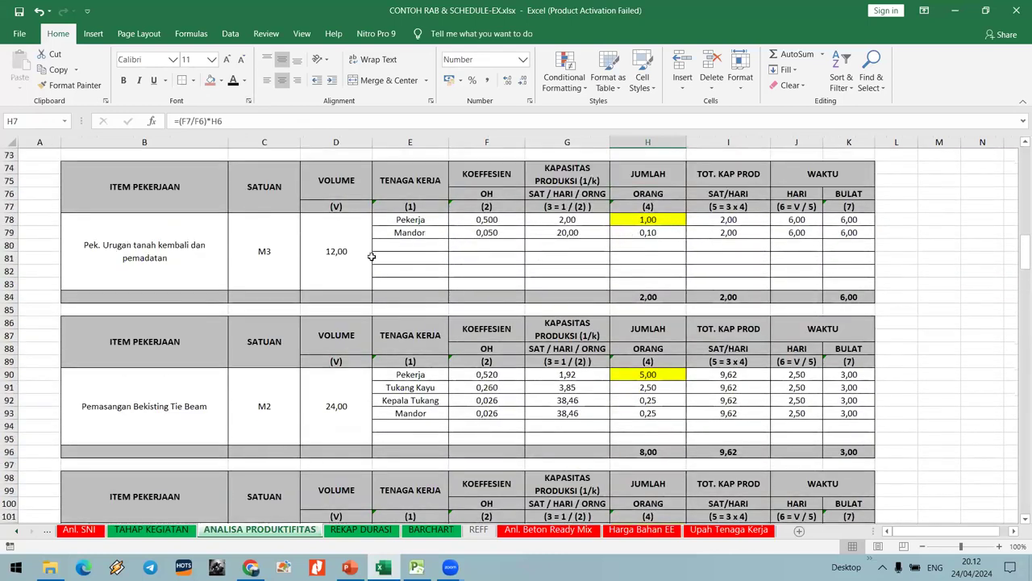
click(651, 226)
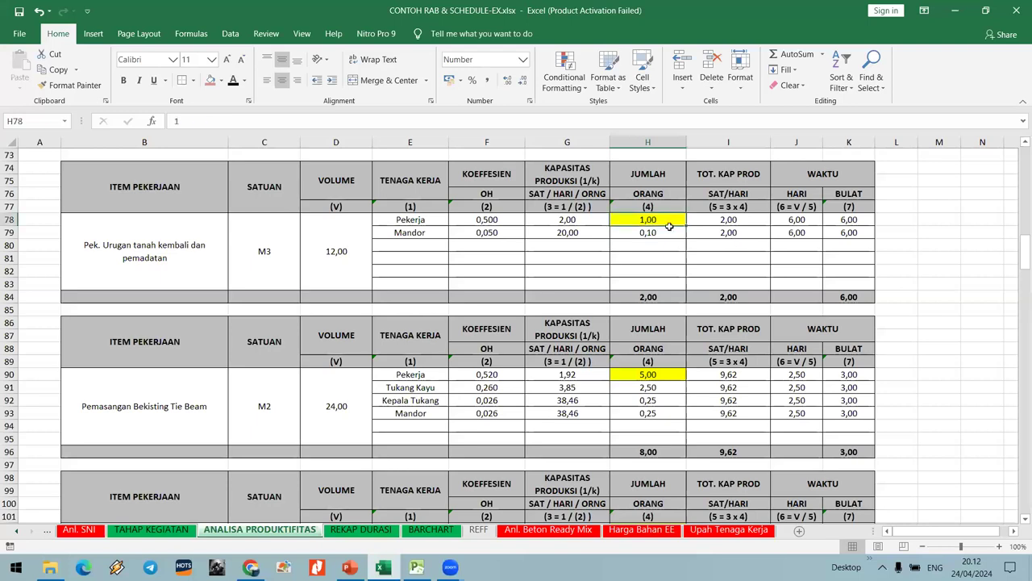
text(3)
click(692, 272)
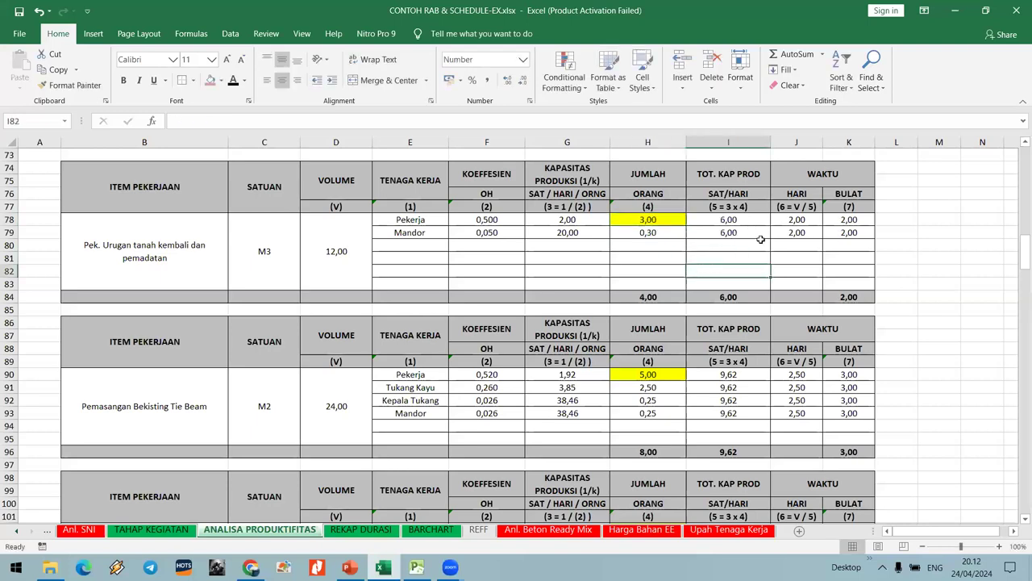
Set the DURASI of Pek. Urugan tanah kembali dan pemadatan in J21 to 2 on the BARCHART sheet and select its day 20 and 21 cells.
click(434, 530)
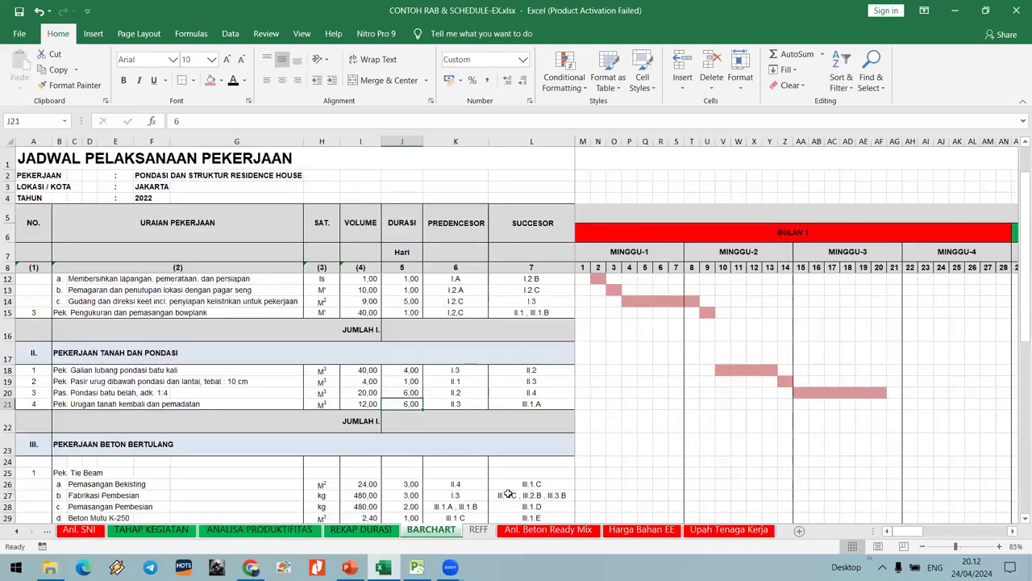
text(2)
click(500, 438)
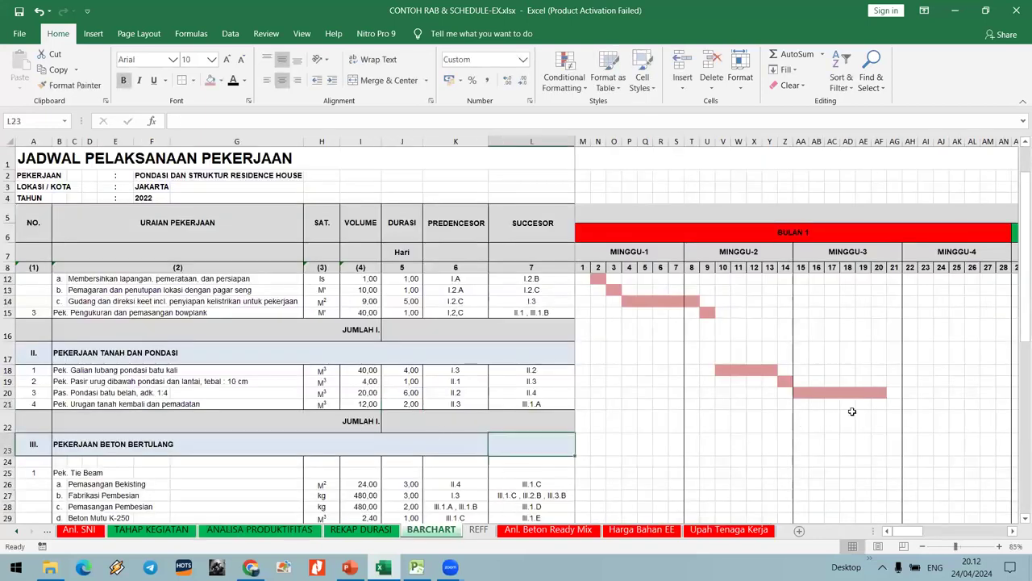
click(894, 403)
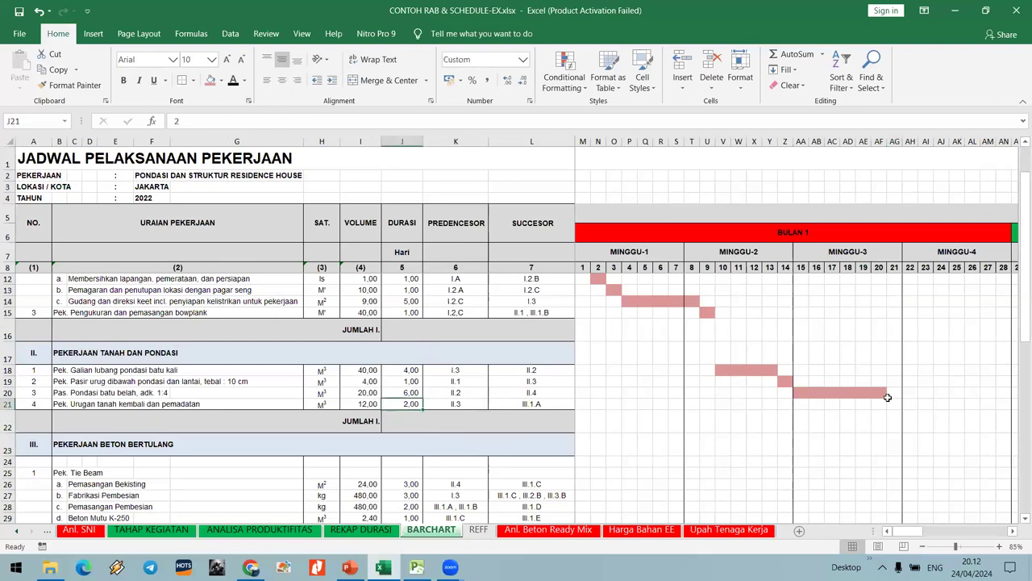
click(881, 404)
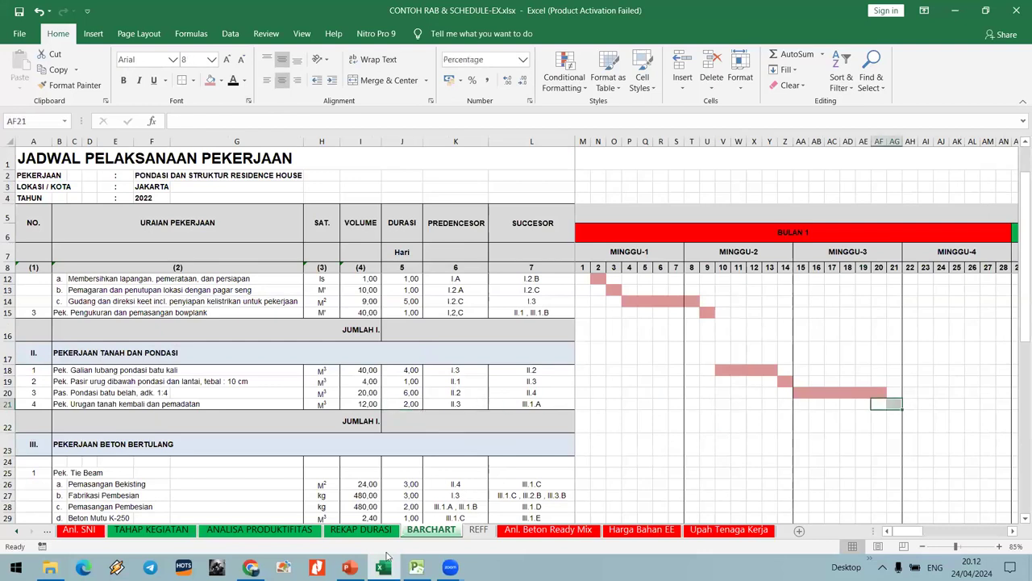
Search the ANALISA PRODUKTIFITAS sheet for "urugan".
click(259, 530)
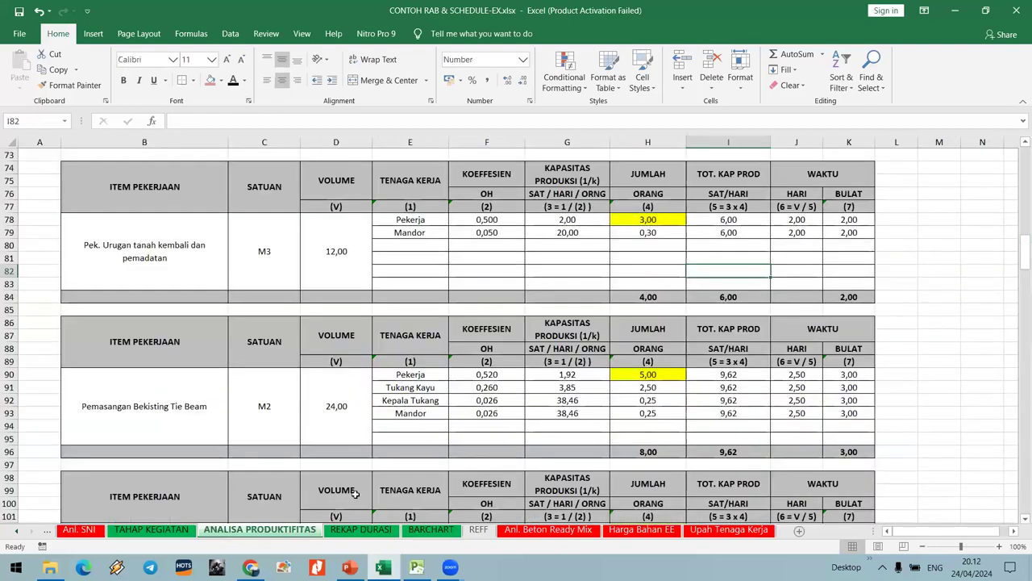
scroll(363, 484, down, 6)
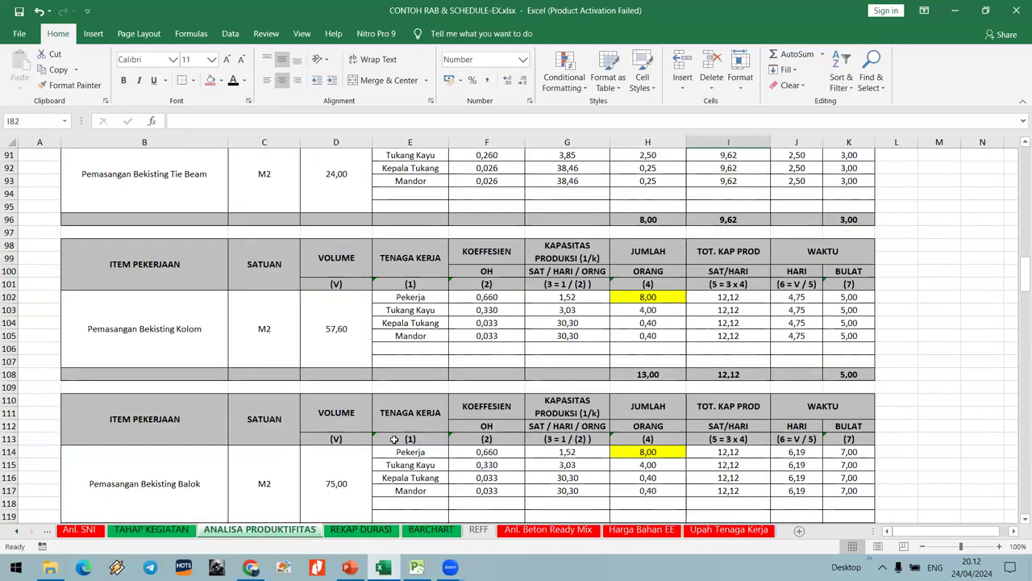
scroll(395, 439, down, 2)
scroll(395, 441, down, 4)
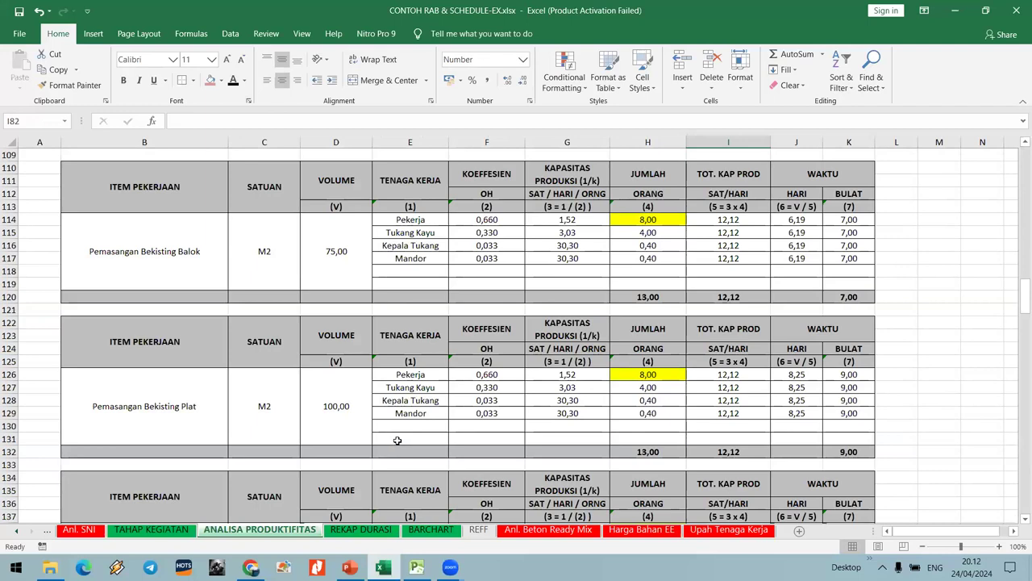
key(ctrl+f)
text(urugan)
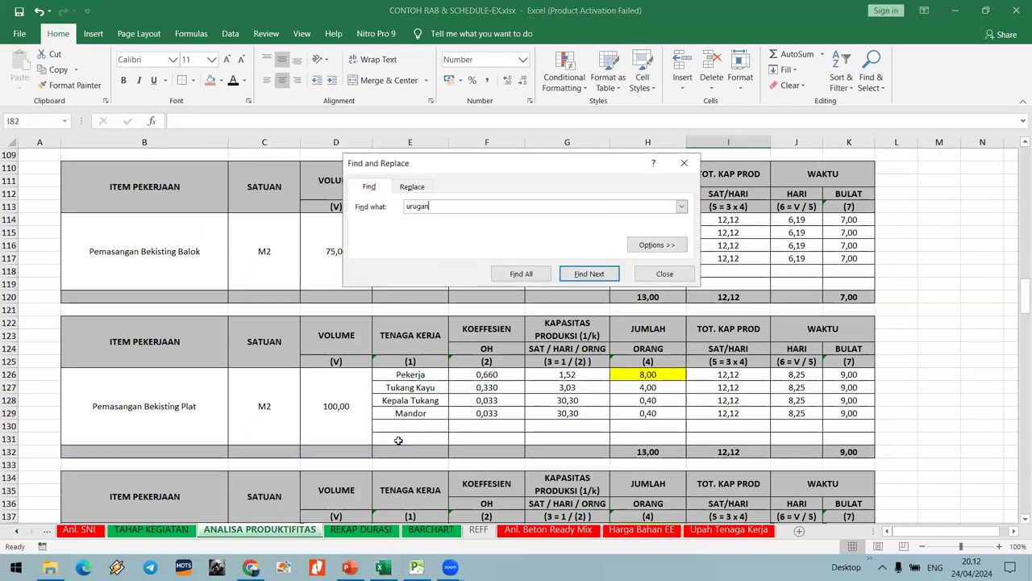
key(Return)
key(Return)
key(Escape)
Set the Pekerja count in H78 for Pek. Urugan tanah kembali dan pemadatan to 2.
scroll(513, 360, up, 16)
scroll(645, 351, down, 1)
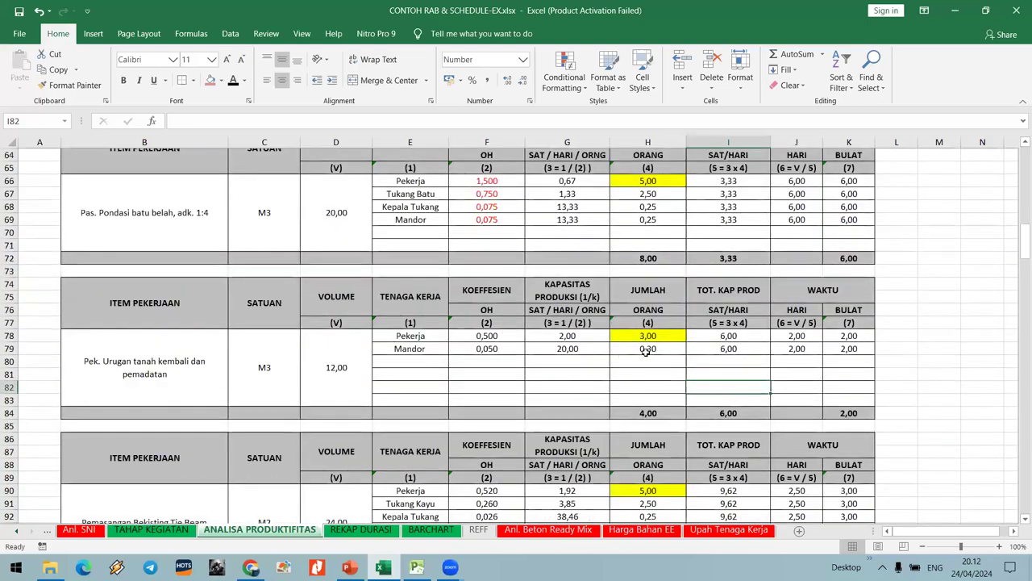
click(657, 337)
text(2)
key(Return)
key(Return)
click(650, 336)
Fill the day 19 to 21 cells AE21:AG21 light red for Pek. Urugan tanah kembali dan pemadatan on the BARCHART sheet.
click(455, 530)
drag(863, 404, 887, 404)
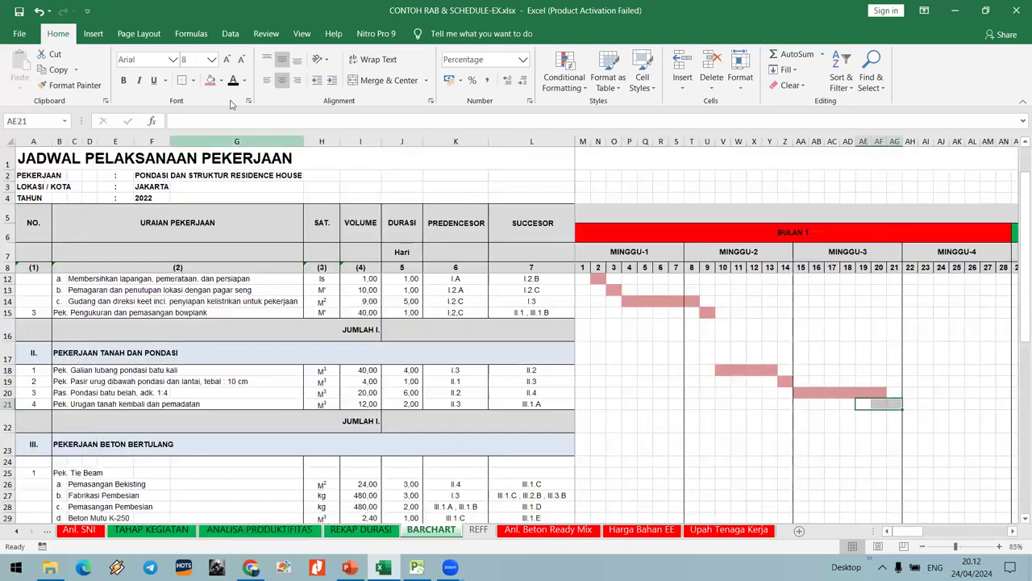
click(891, 443)
drag(849, 405, 896, 405)
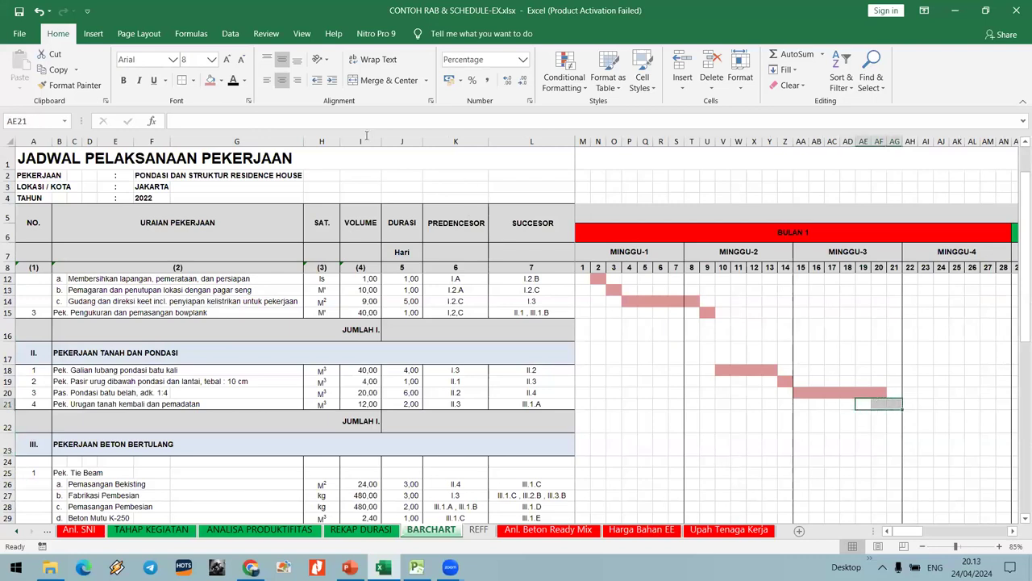
click(210, 80)
click(831, 495)
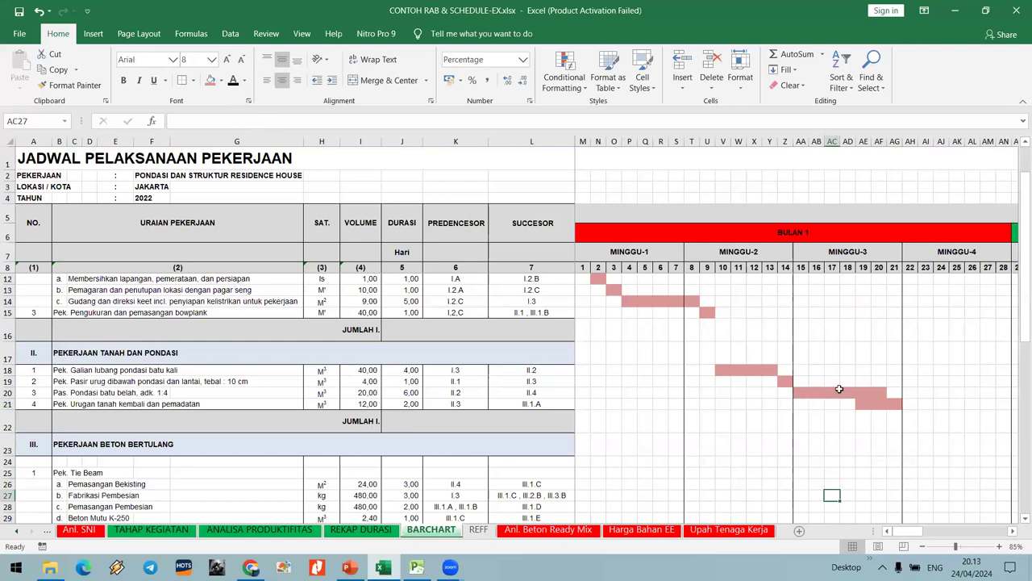
drag(801, 392, 850, 392)
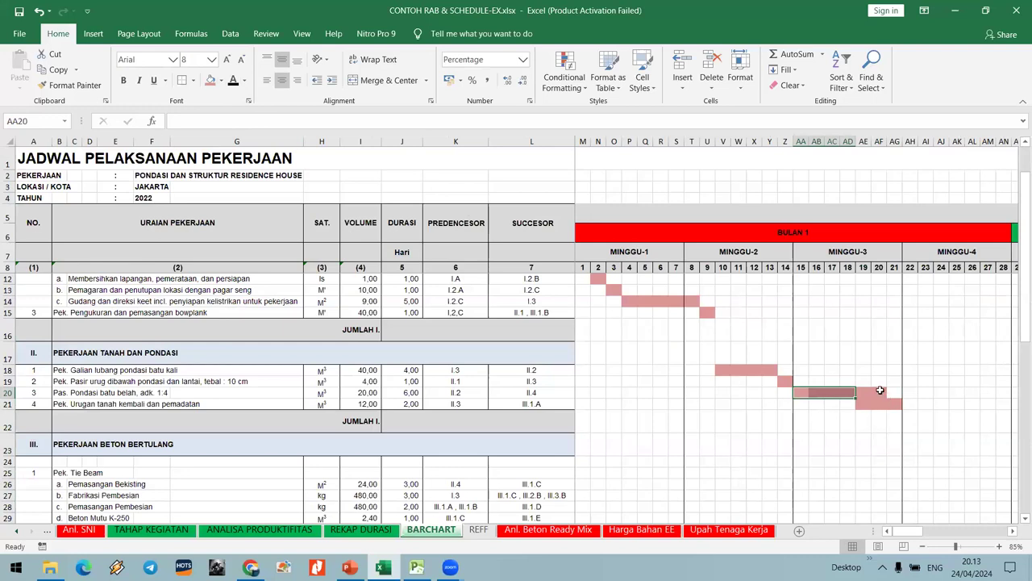
drag(862, 404, 894, 402)
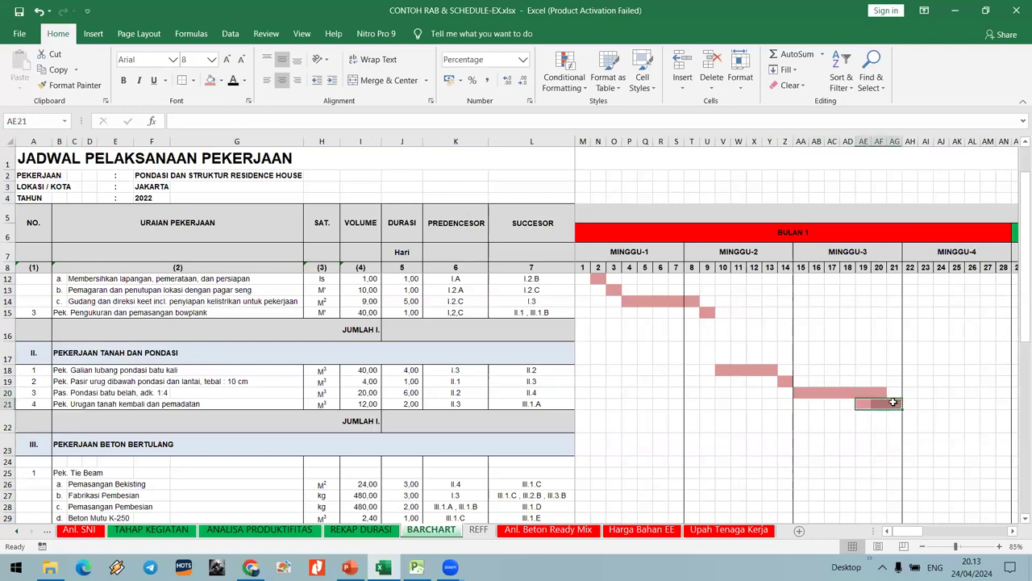
click(862, 321)
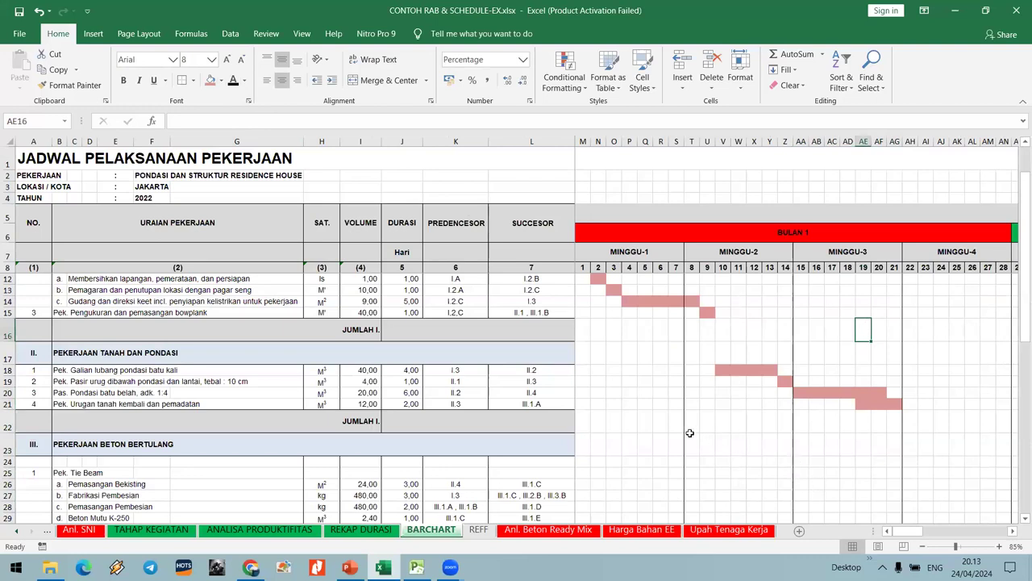
scroll(721, 404, down, 2)
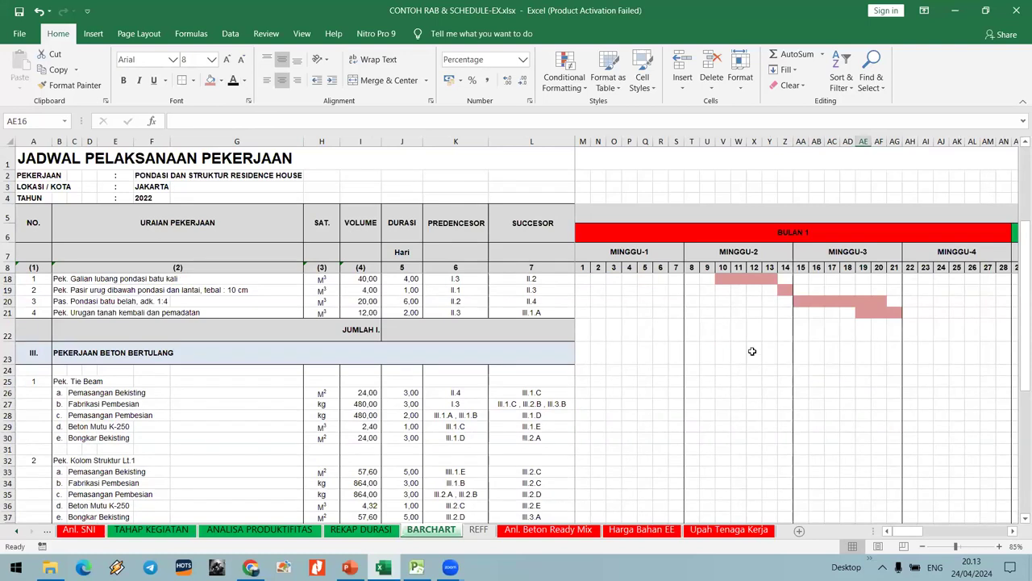
Shade days 22 to 24 in light red on the Tie Beam Pemasangan Bekisting row, according to its predecessor II.4.
scroll(751, 350, up, 3)
scroll(752, 352, down, 1)
scroll(752, 352, down, 1)
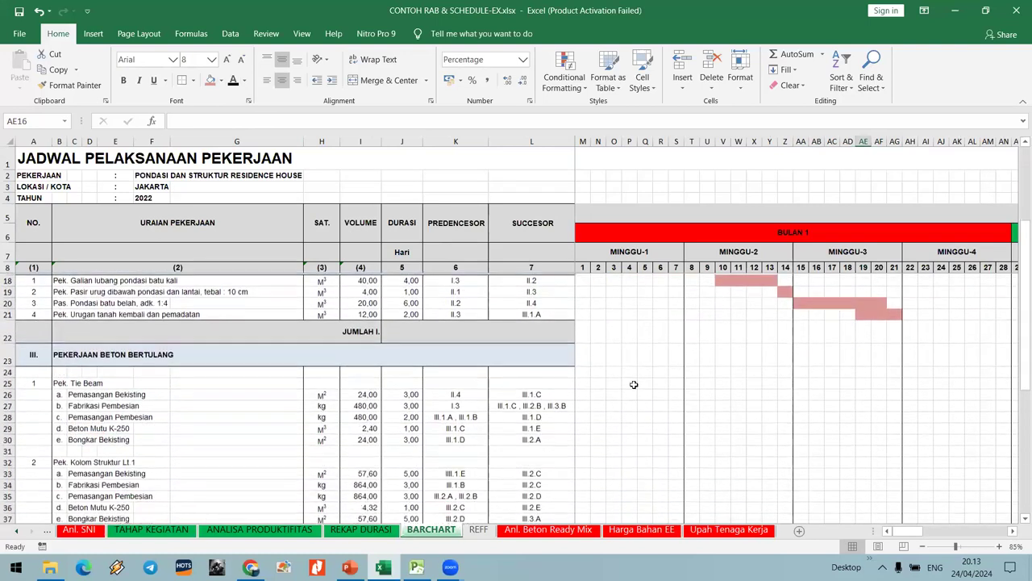
click(456, 391)
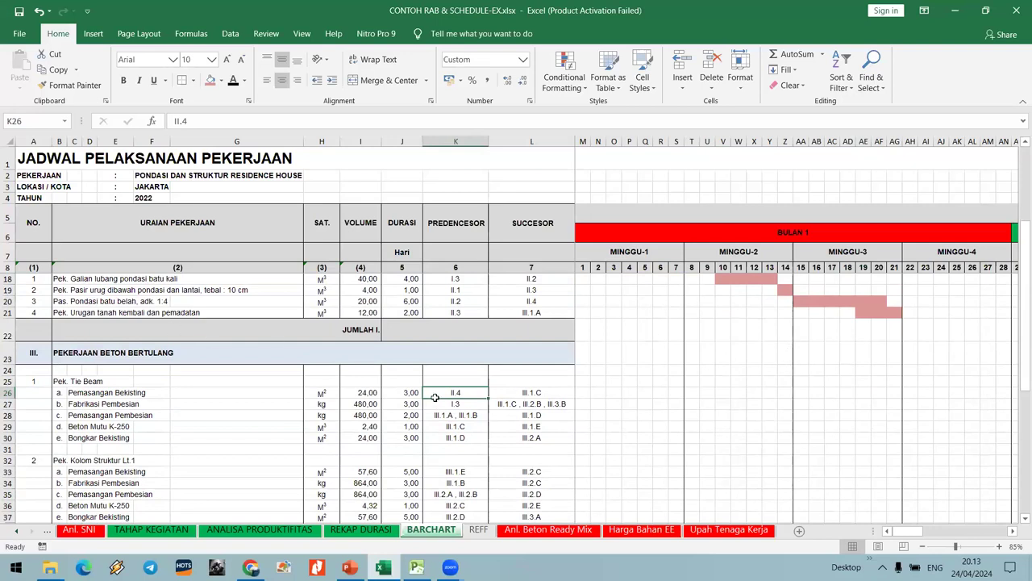
click(909, 393)
drag(916, 393, 948, 393)
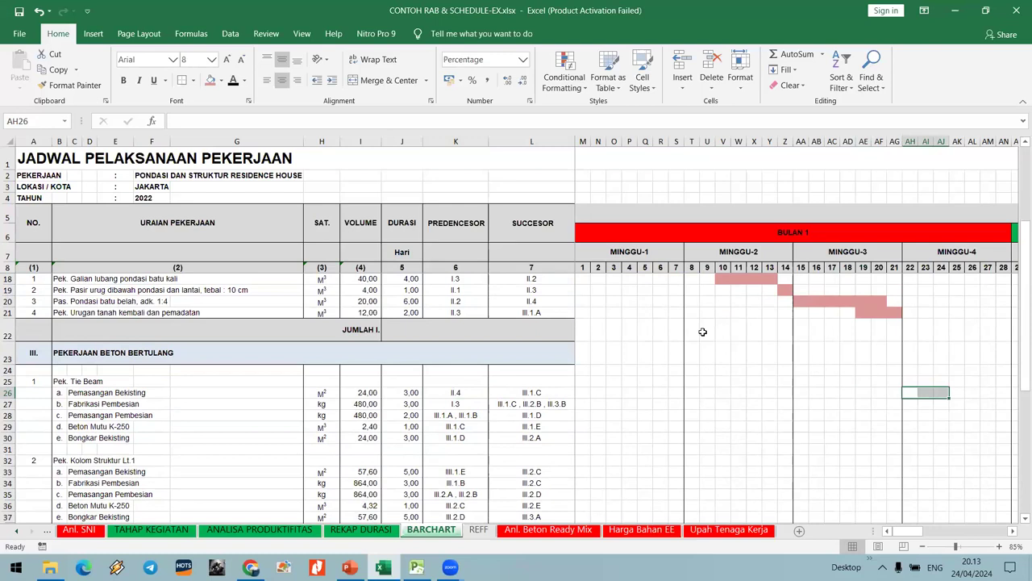
click(212, 81)
click(879, 415)
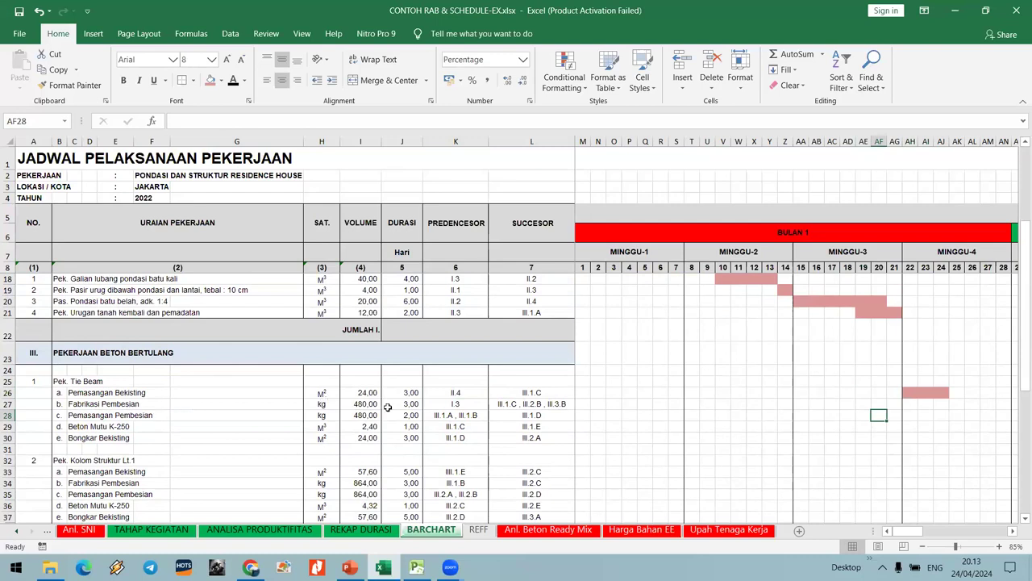
Check where predecessor I.3 ends and shade days 10 to 12 in light red for Tie Beam Fabrikasi Pembesian.
click(441, 406)
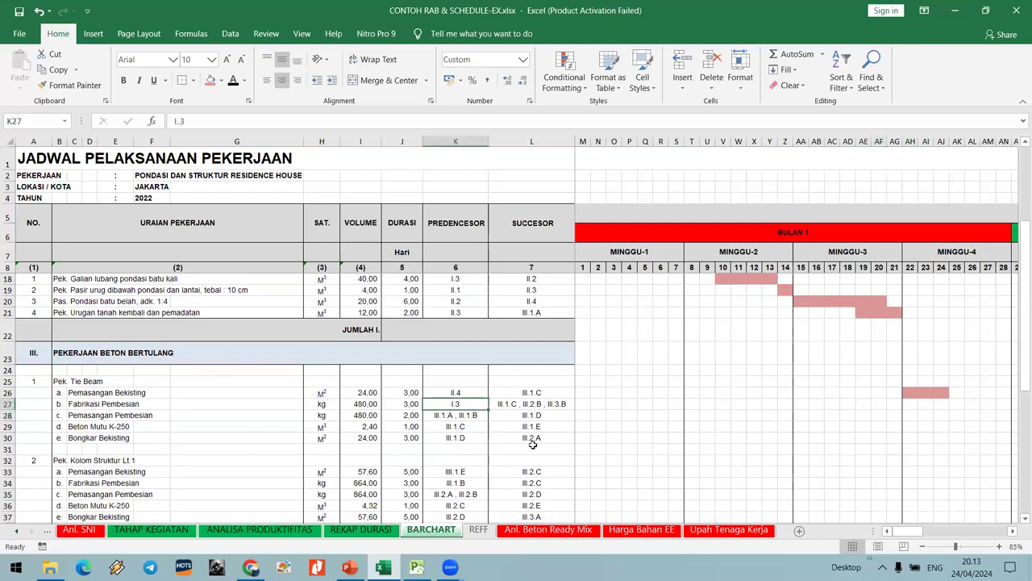
scroll(523, 445, up, 3)
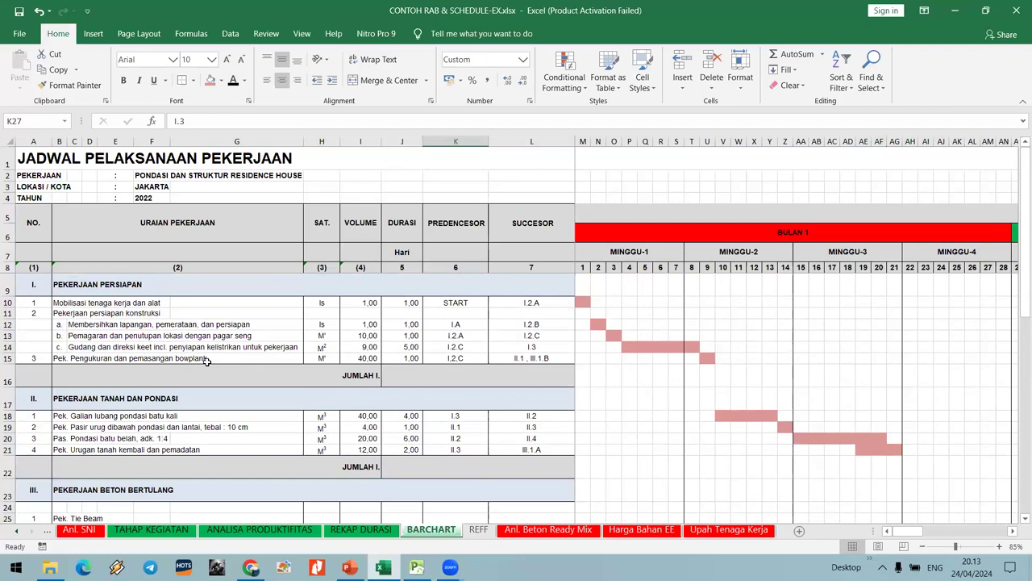
click(702, 361)
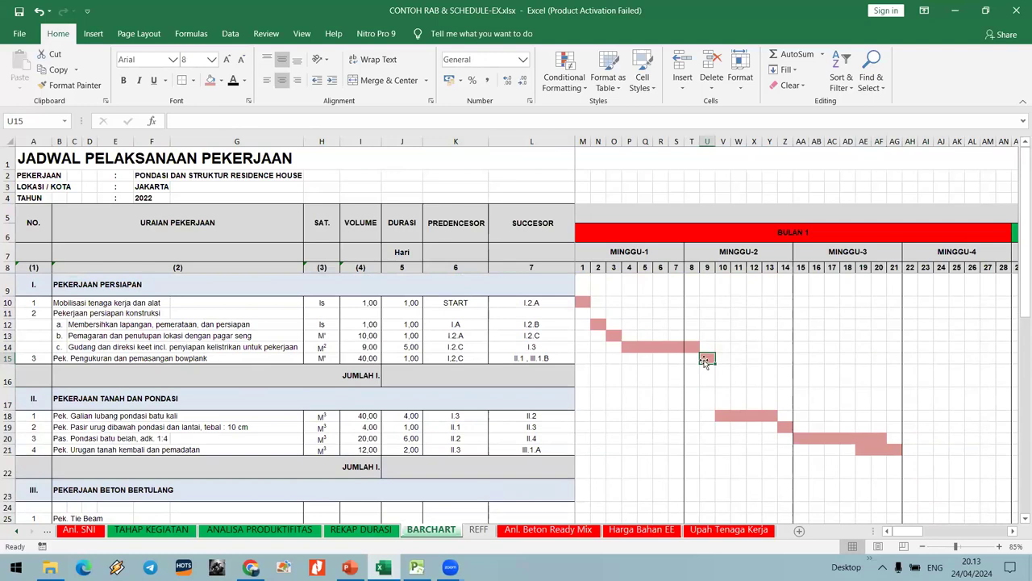
click(722, 360)
scroll(726, 369, down, 4)
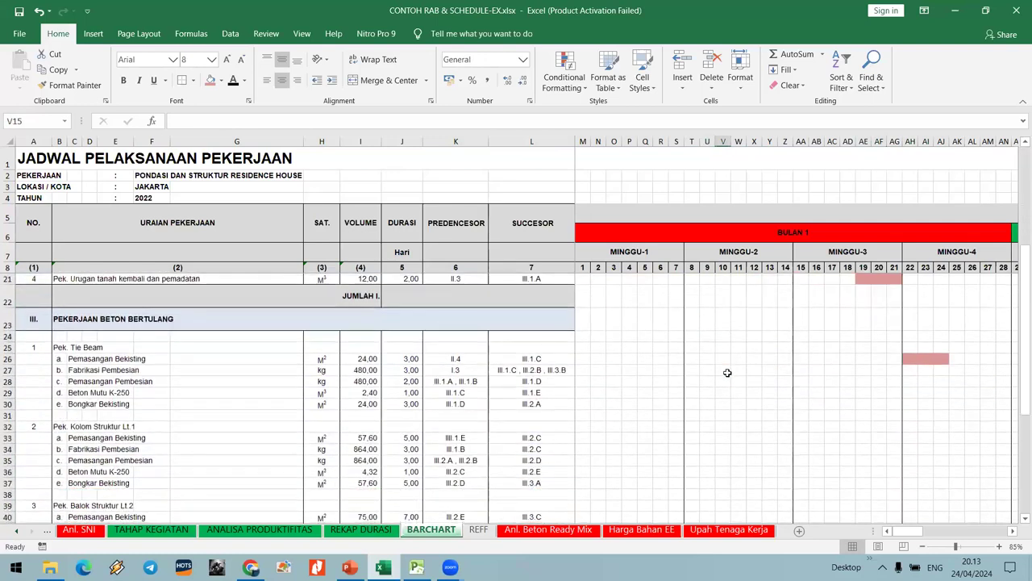
click(727, 373)
key(shift+Right)
key(shift+Right)
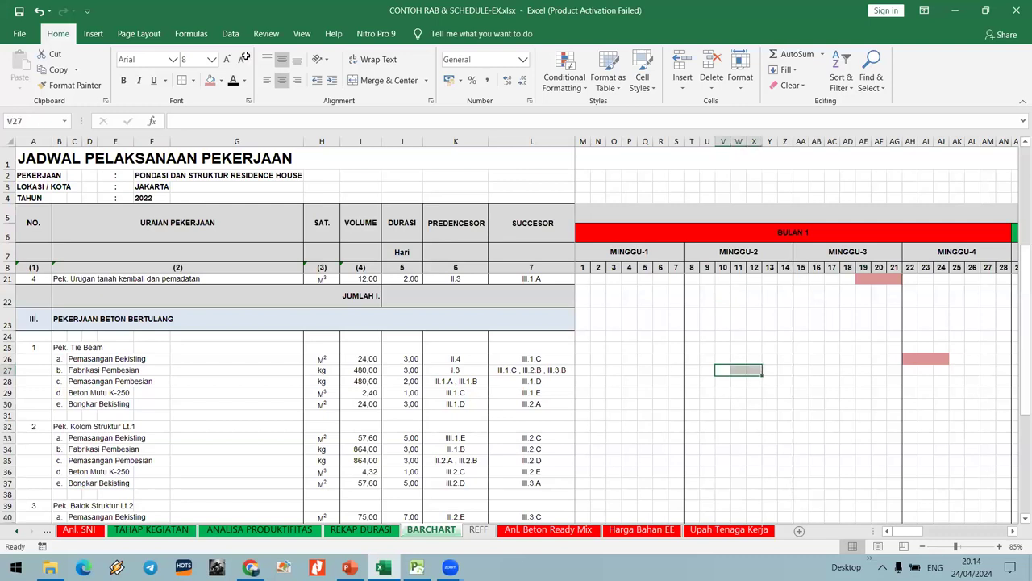
click(210, 80)
click(722, 416)
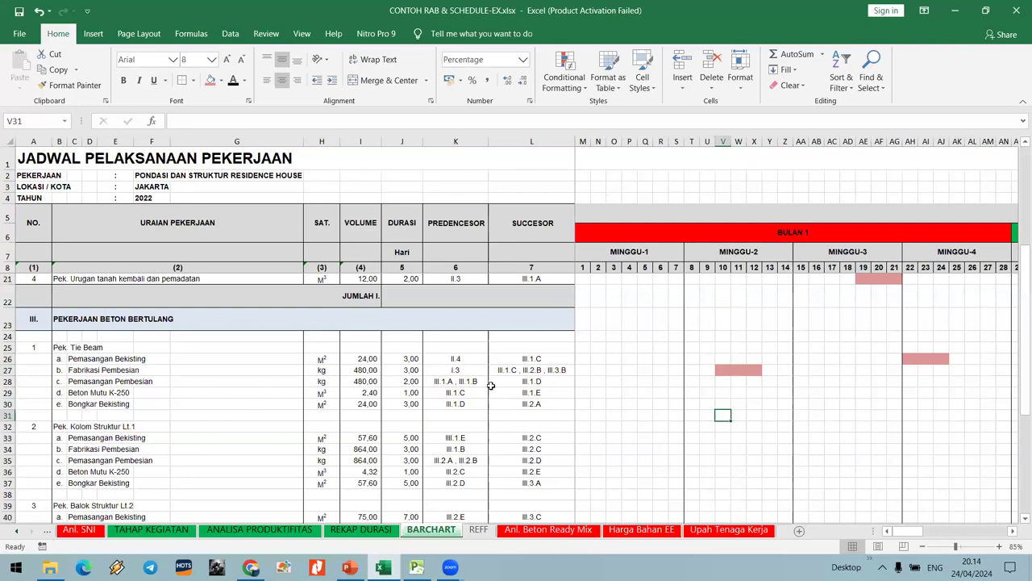
Compare the predecessors of Tie Beam Pemasangan Pembesian and shade days 25 and 26 of its row in light red.
click(404, 382)
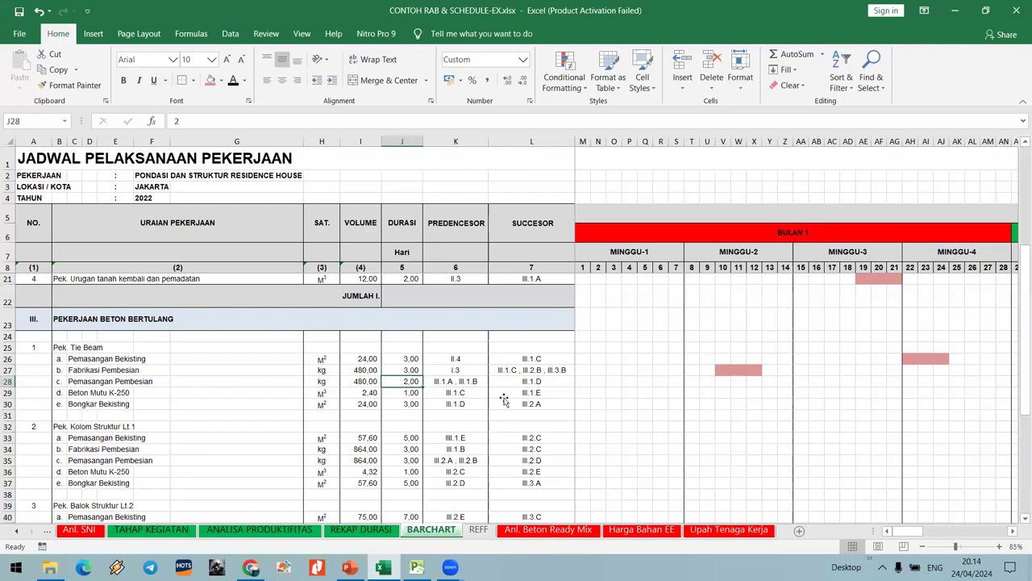
click(459, 388)
click(449, 375)
click(451, 359)
click(450, 373)
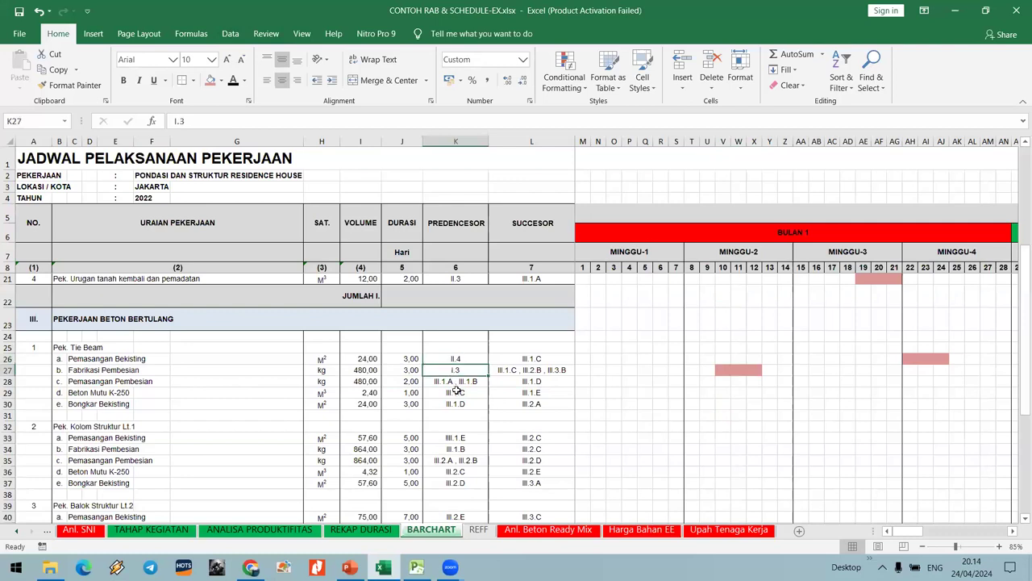
click(456, 359)
click(452, 371)
click(452, 358)
click(452, 371)
click(452, 359)
click(454, 381)
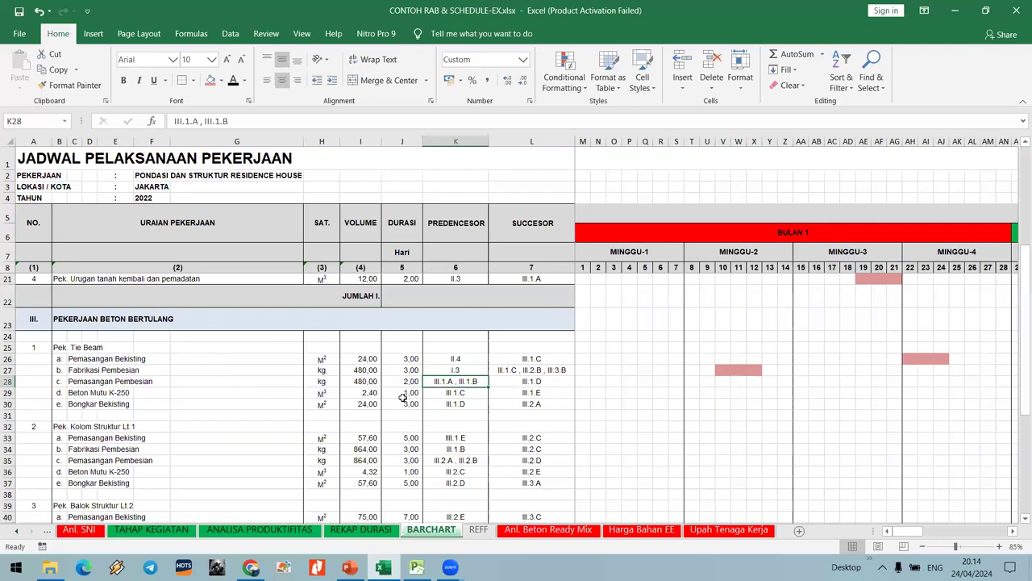
mouse_move(956, 380)
mouse_down()
mouse_move(988, 380)
mouse_move(973, 381)
mouse_up()
click(209, 80)
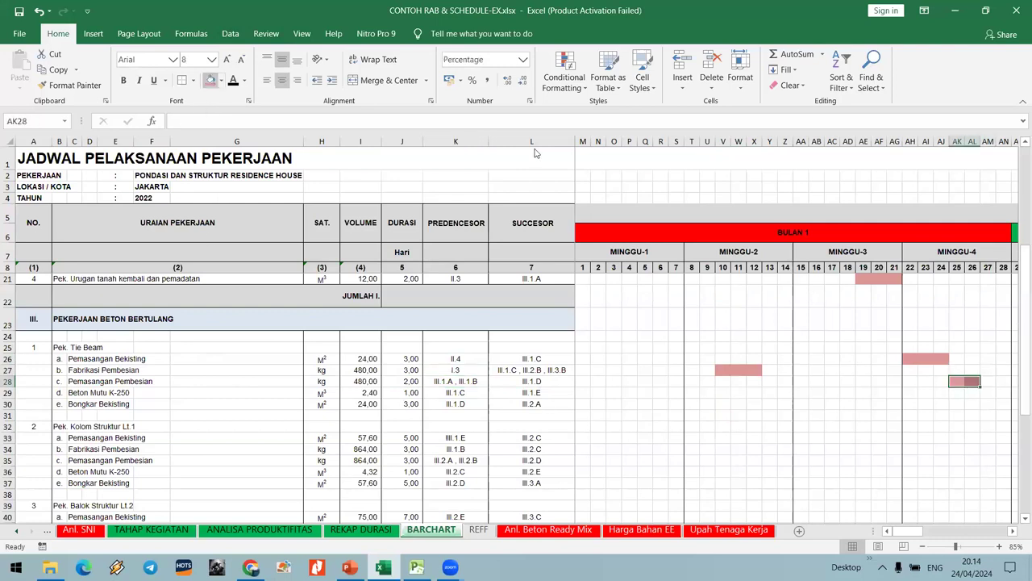
click(878, 370)
Fill days 13 to 24 of the Tie Beam Fabrikasi Pembesian row with the standard orange colour.
drag(771, 369, 942, 369)
click(220, 81)
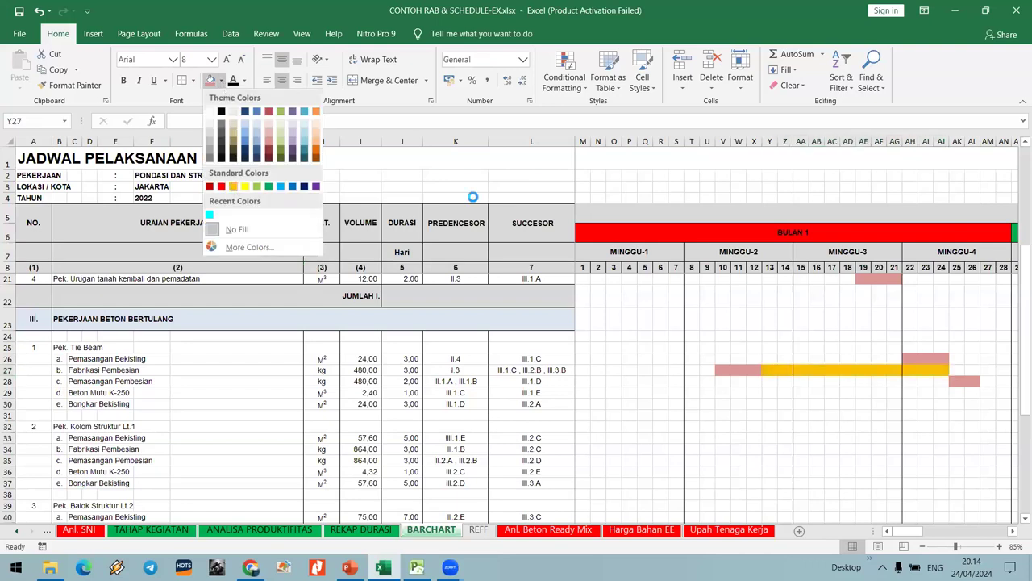
click(235, 188)
drag(766, 369, 945, 374)
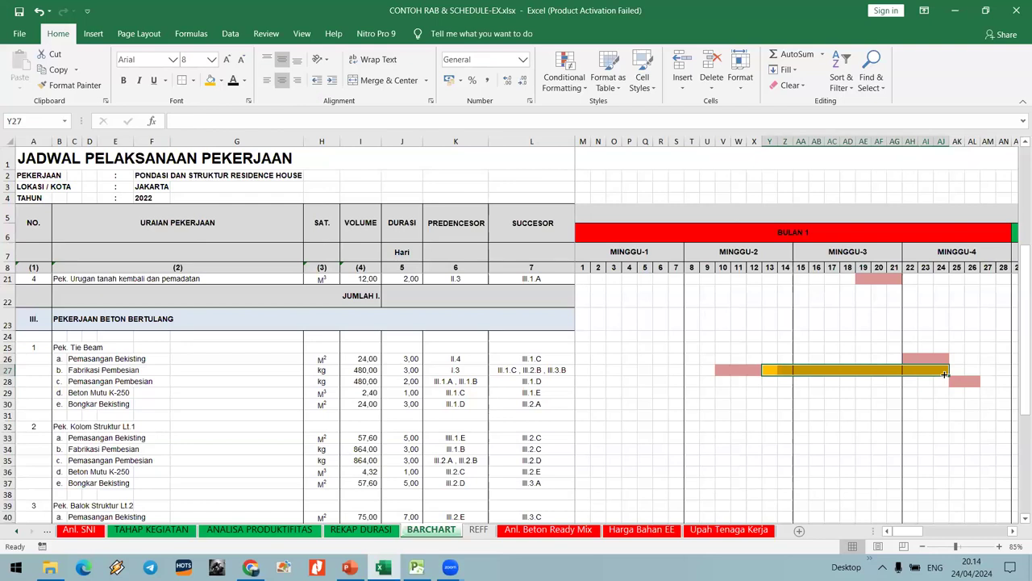
click(879, 414)
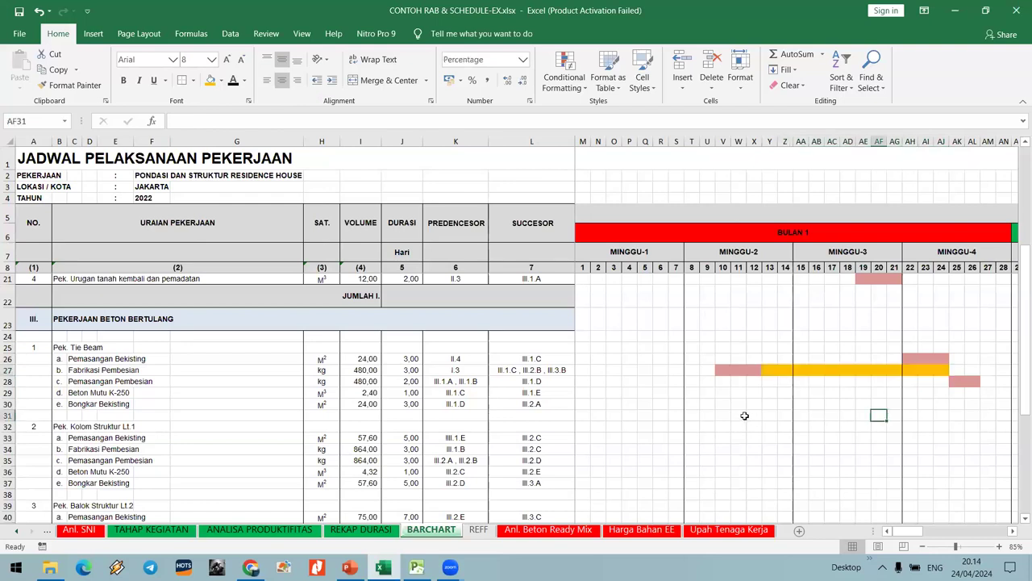
Examine the orange span on days 13 to 24 between Fabrikasi Pembesian and the start of Pemasangan Pembesian.
click(770, 368)
drag(769, 369, 939, 372)
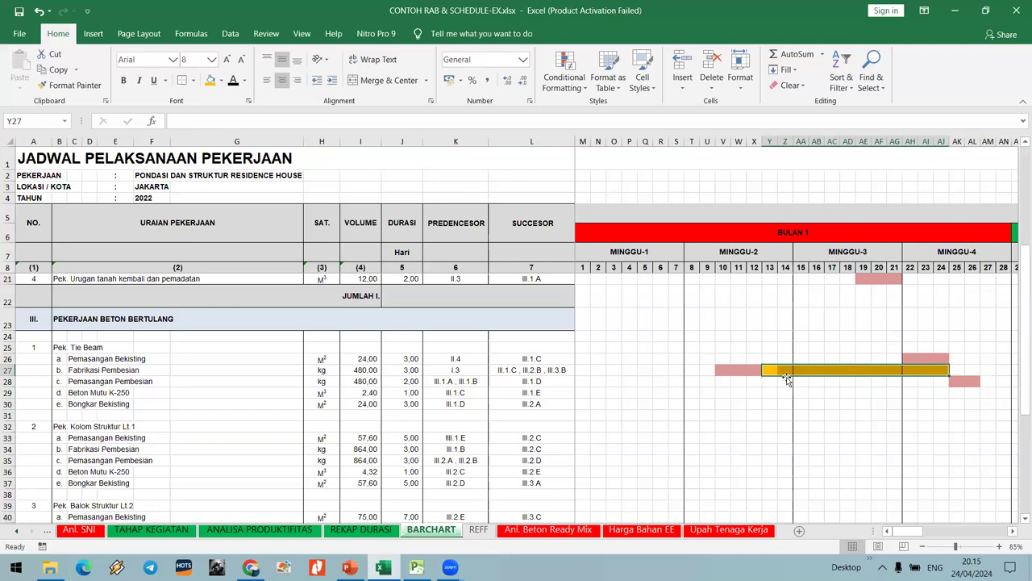
drag(754, 268, 941, 268)
click(811, 345)
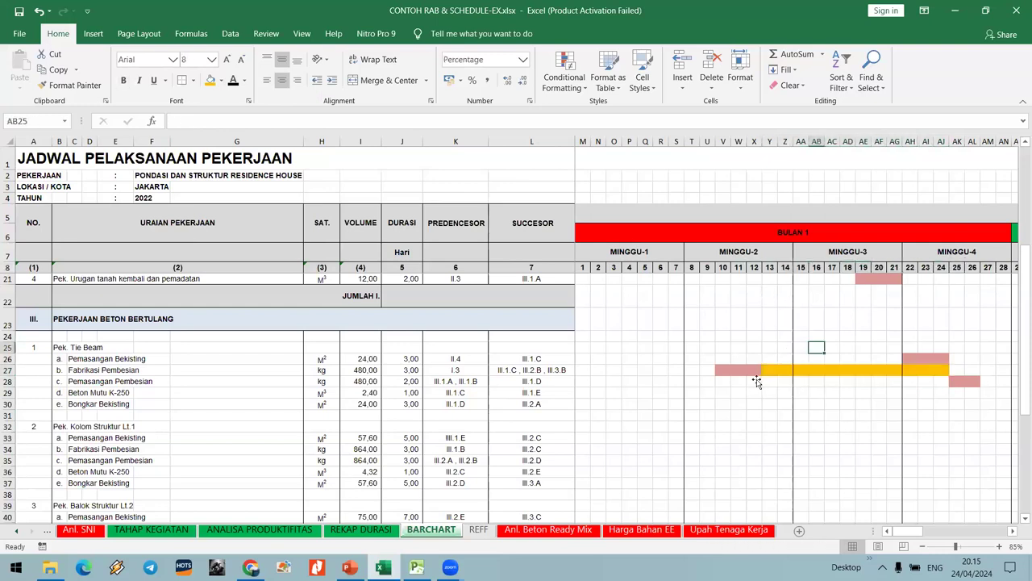
drag(771, 370, 949, 369)
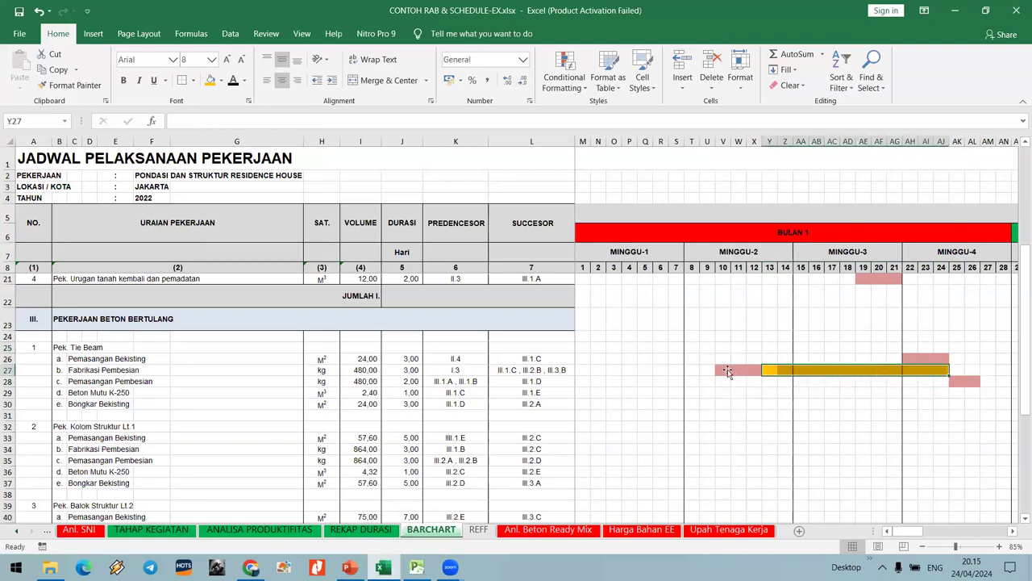
click(774, 359)
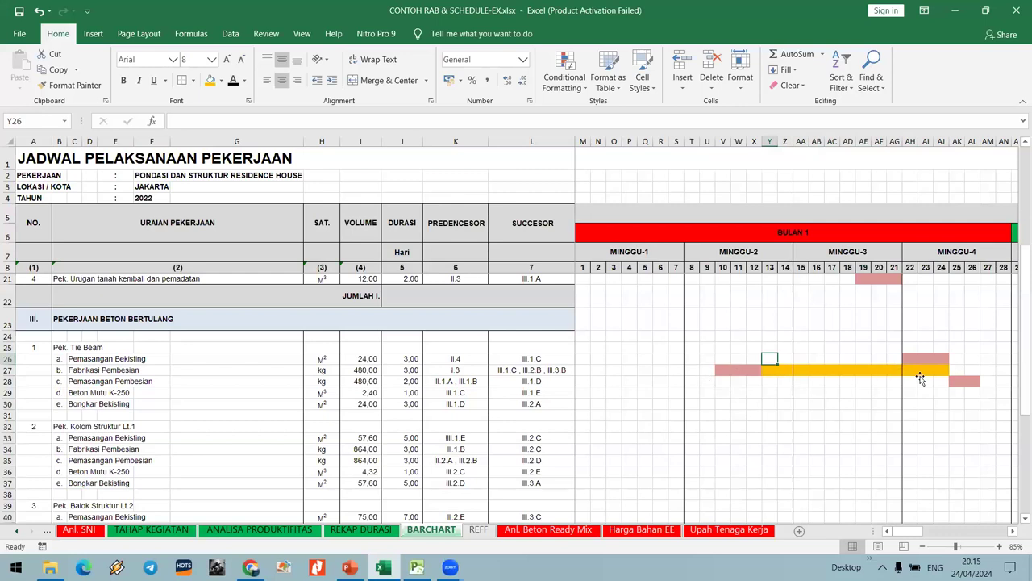
click(952, 381)
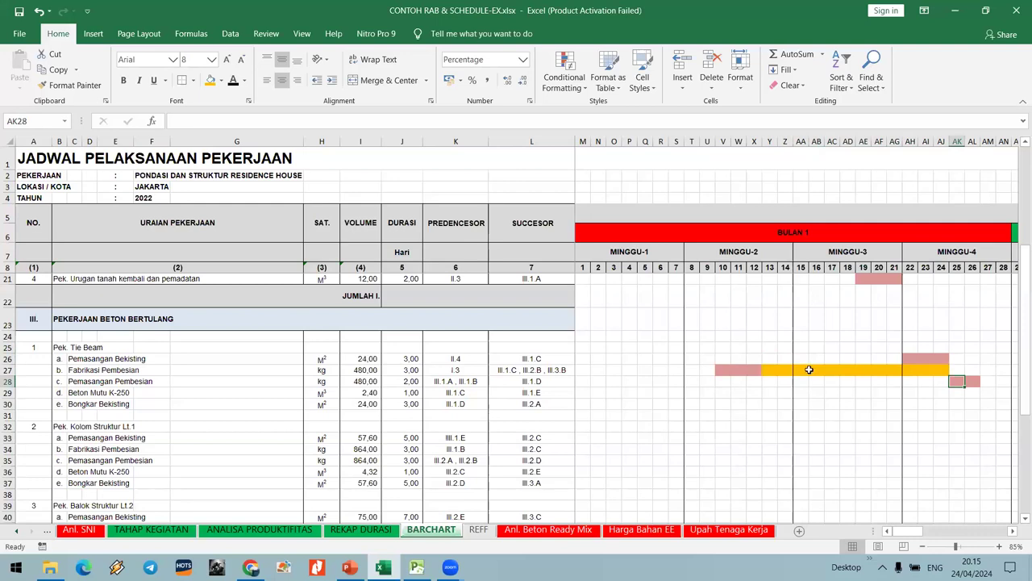
Remove the orange fill from days 13 to 24 of the Tie Beam Fabrikasi Pembesian row.
click(940, 371)
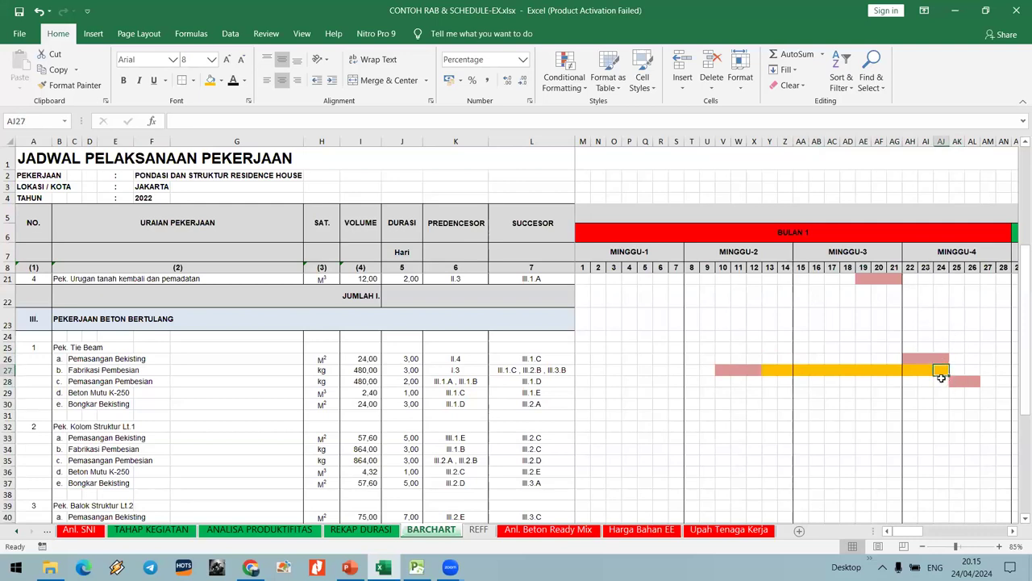
shift+click(767, 369)
click(221, 81)
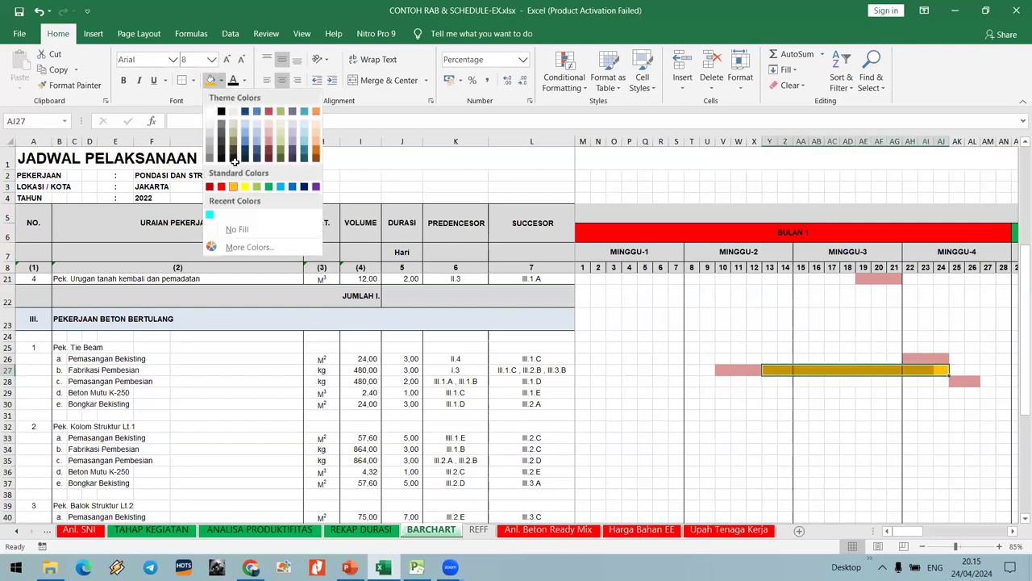
click(230, 224)
click(723, 414)
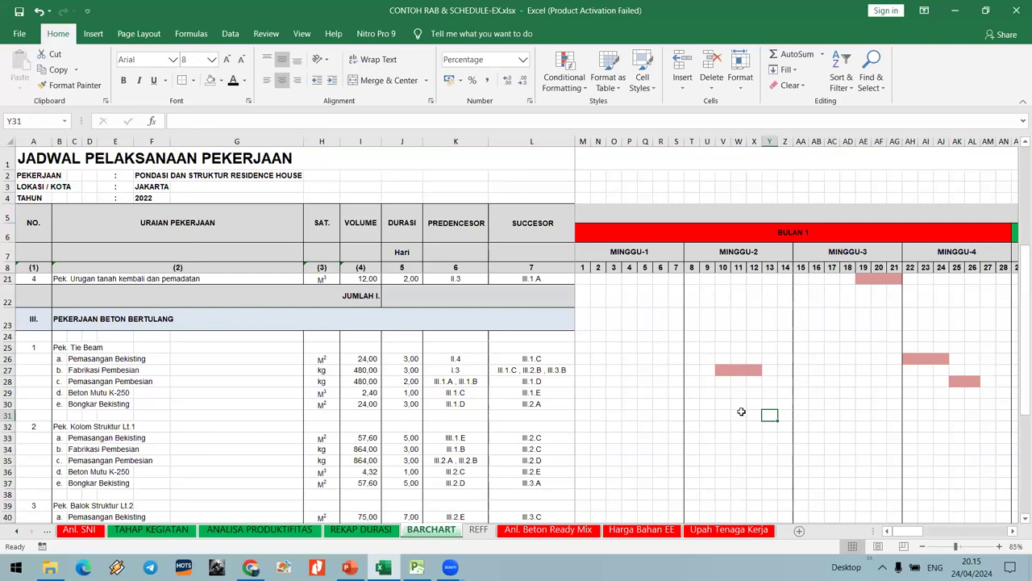
click(723, 380)
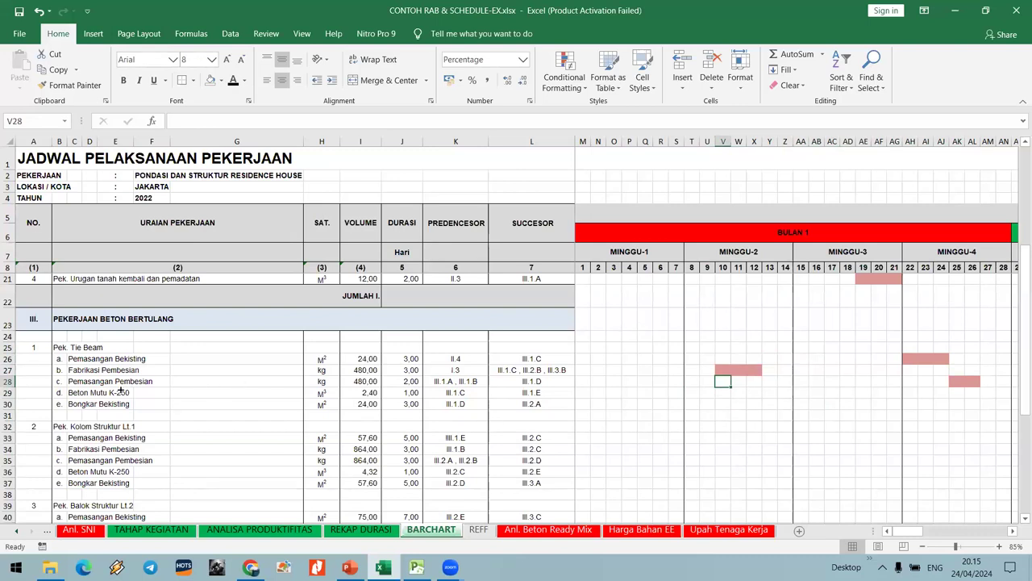
Fill day 27 of the Tie Beam Beton Mutu K-250 row with the light red theme colour.
click(418, 394)
click(985, 395)
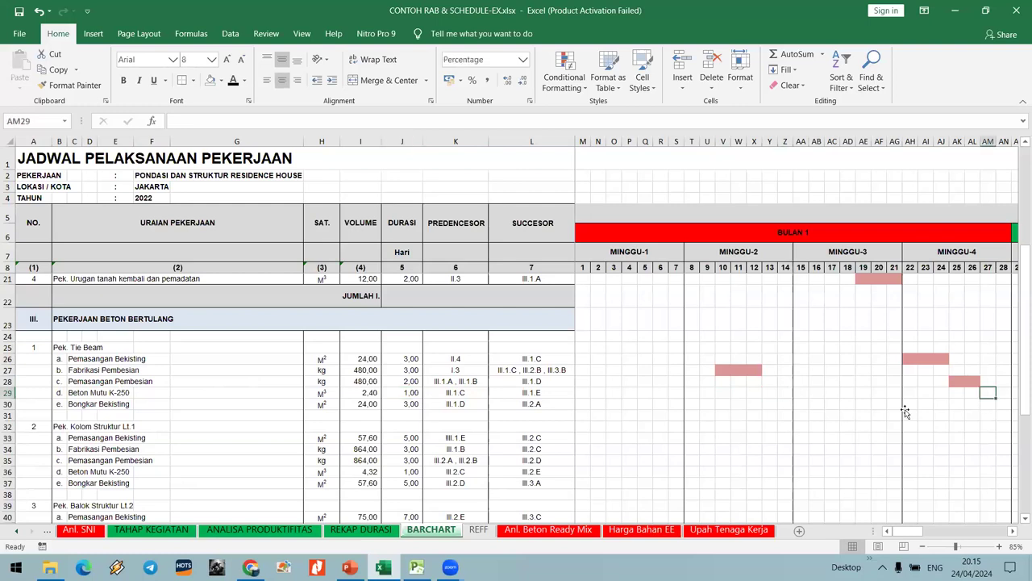
click(222, 81)
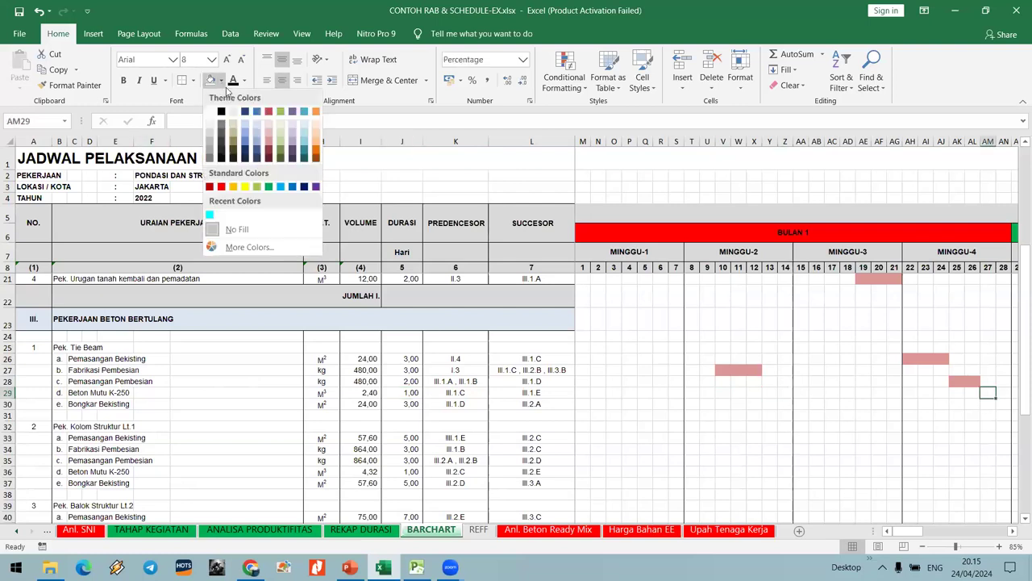
click(270, 142)
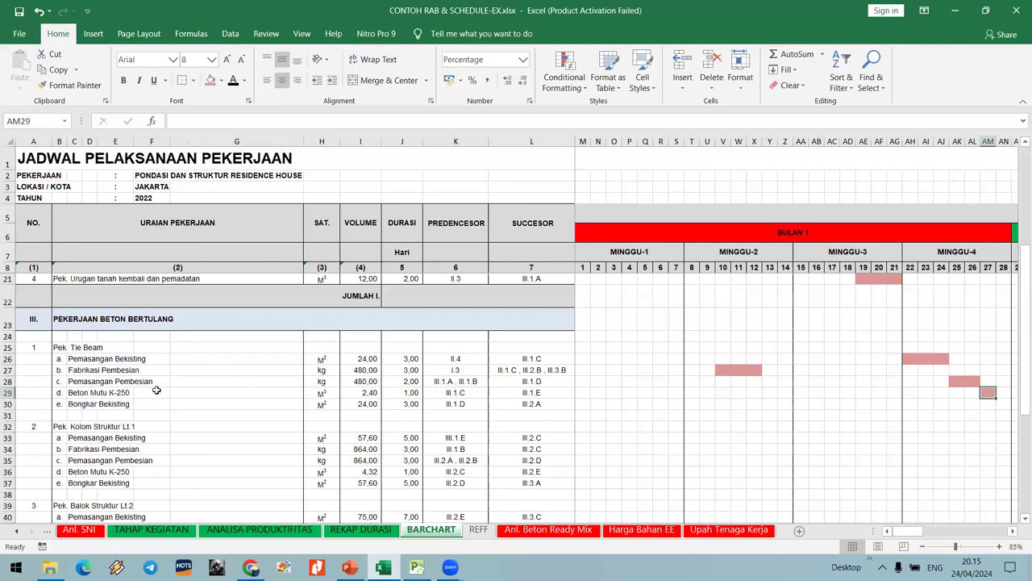
Shade day 28 of the Tie Beam Bongkar Bekisting row in light red.
click(88, 404)
key(Right)
key(Right)
key(Right)
key(Right)
key(Right)
key(Right)
key(Right)
key(Right)
key(Right)
key(Right)
key(Right)
key(Right)
key(Right)
key(Right)
key(Right)
key(Right)
key(Right)
key(Right)
key(Right)
key(Right)
key(Right)
key(Right)
key(Right)
key(Right)
key(Right)
key(Right)
key(Right)
key(Right)
key(Right)
key(Right)
key(Right)
key(Right)
key(Right)
key(Right)
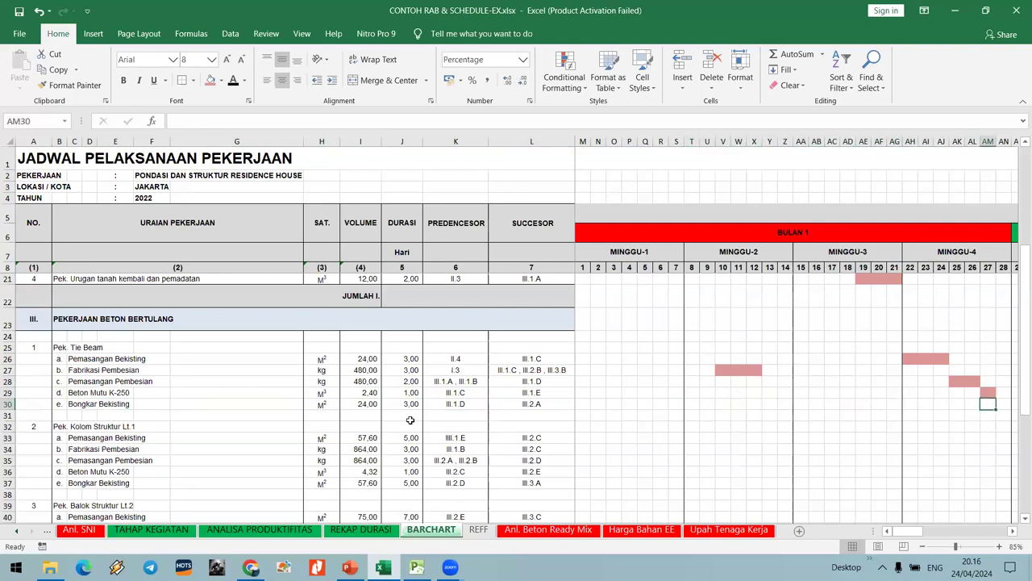
key(Right)
click(209, 82)
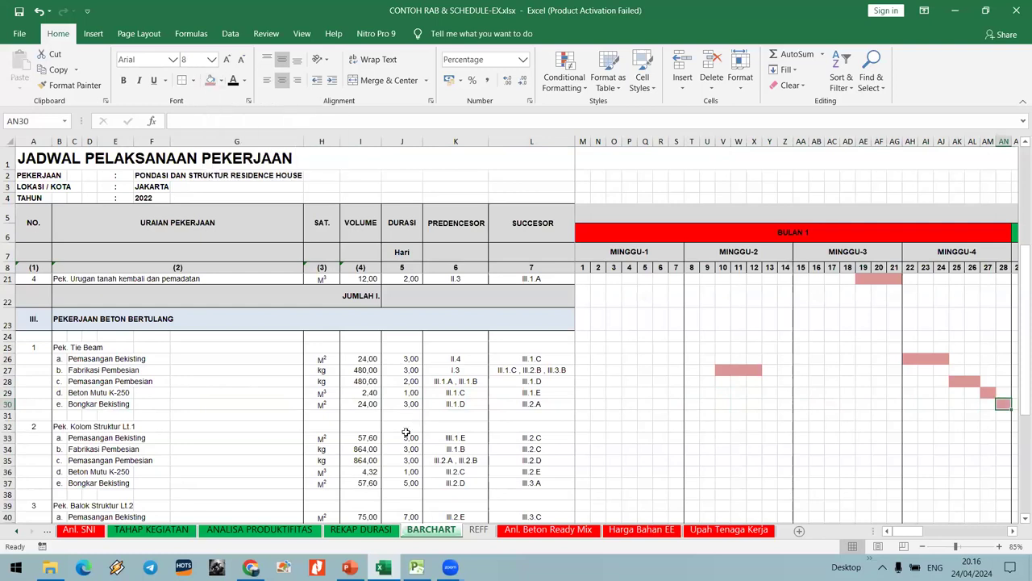
Check the duration of Tie Beam Bongkar Bekisting against its bar and the following day columns.
click(978, 415)
click(1000, 405)
click(414, 411)
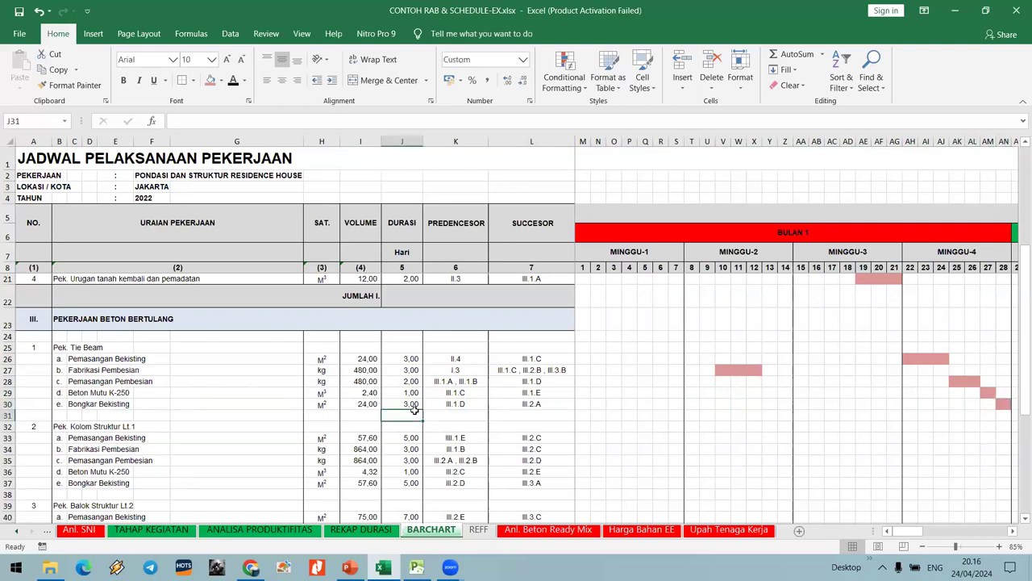
click(412, 404)
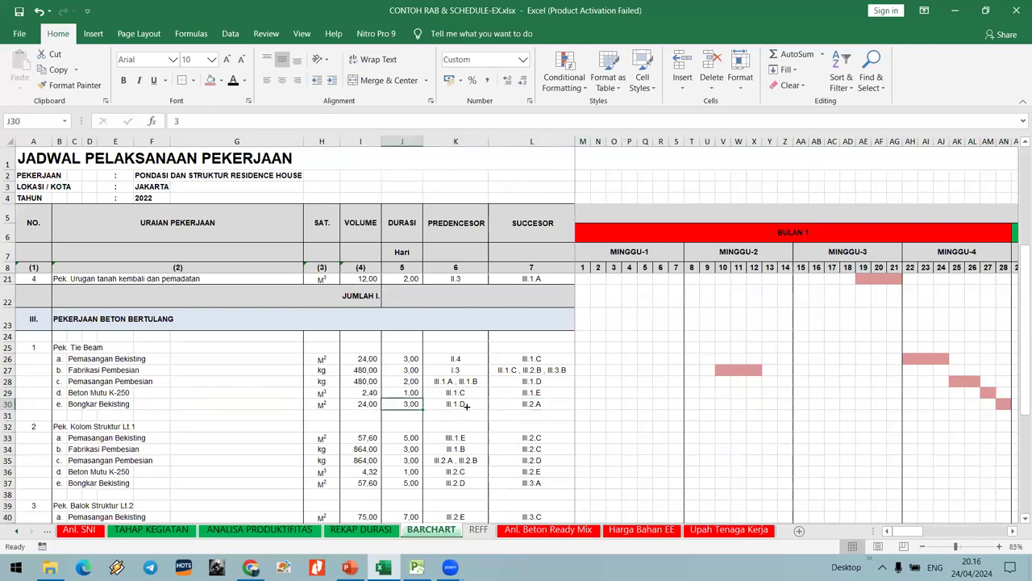
key(Right)
key(Right)
key(Right)
key(Right)
key(Right)
key(Right)
key(Right)
key(Right)
key(Right)
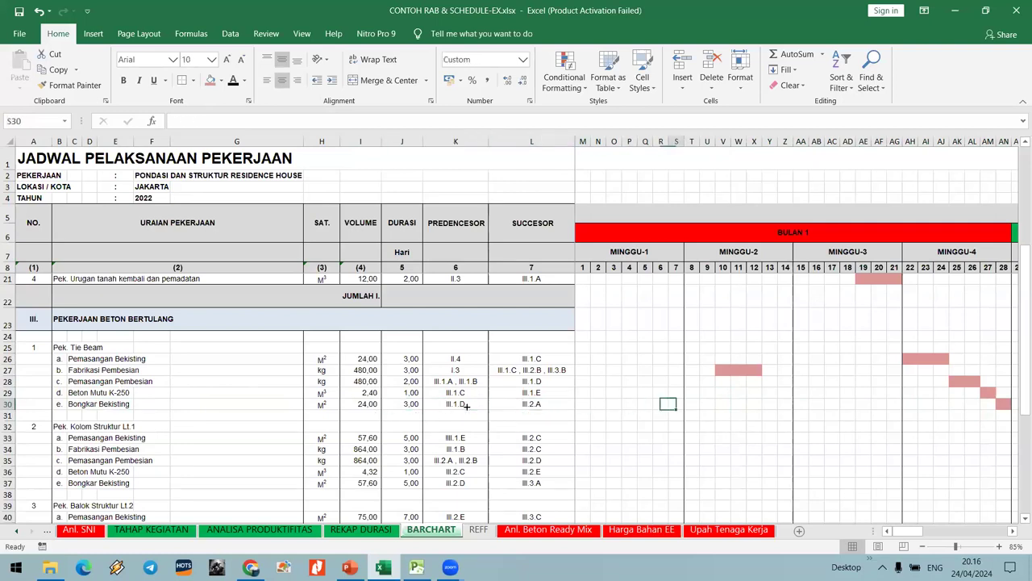
key(Right)
key(Right)
key(Right)
key(Right)
key(Right)
key(Right)
key(Right)
key(Right)
key(Right)
key(Left)
key(Left)
click(417, 406)
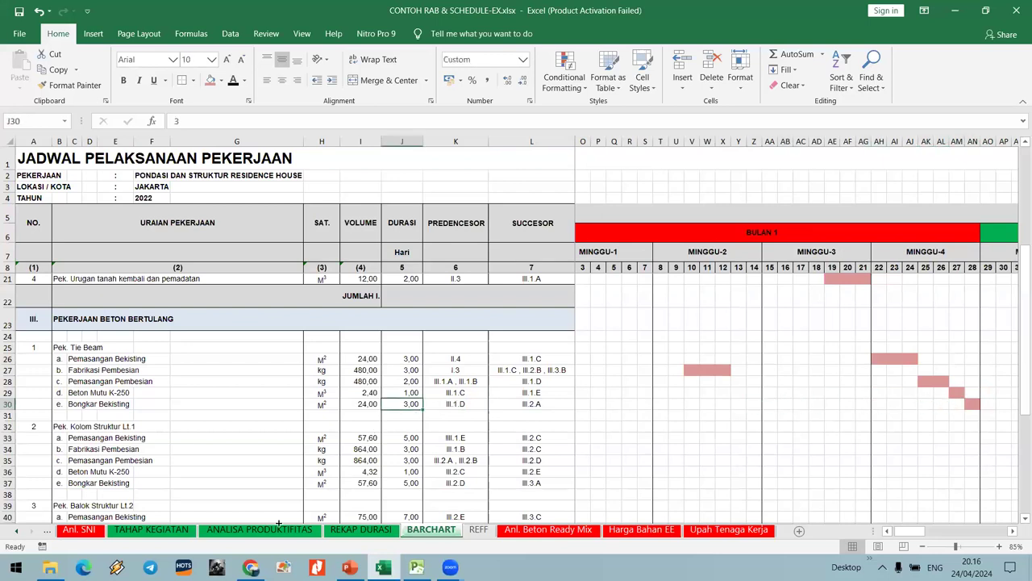
Look up the worker count for Pemasangan Bekisting Tie Beam on the ANALISA PRODUKTIFITAS sheet.
click(278, 526)
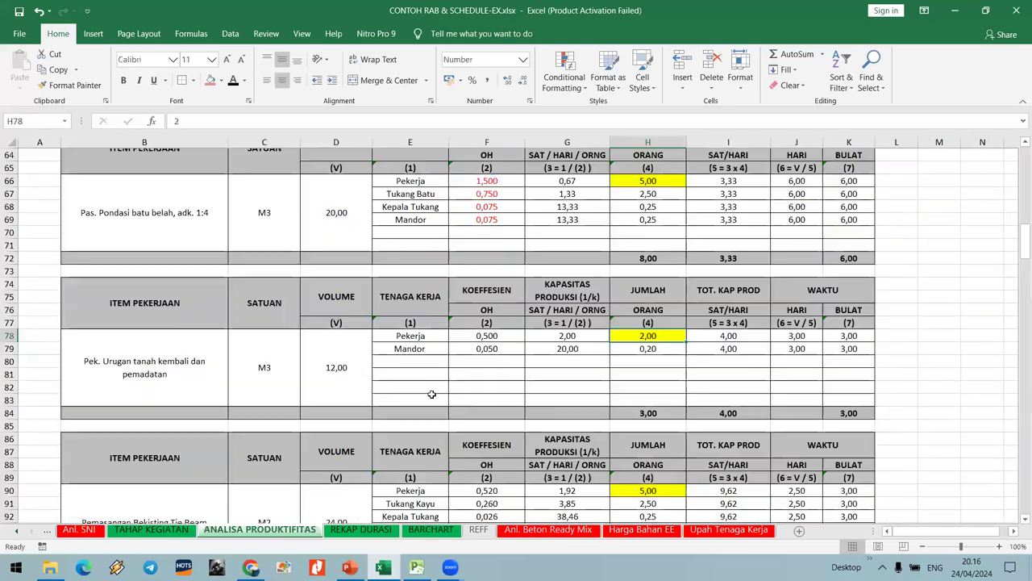
scroll(433, 393, up, 5)
scroll(432, 393, up, 13)
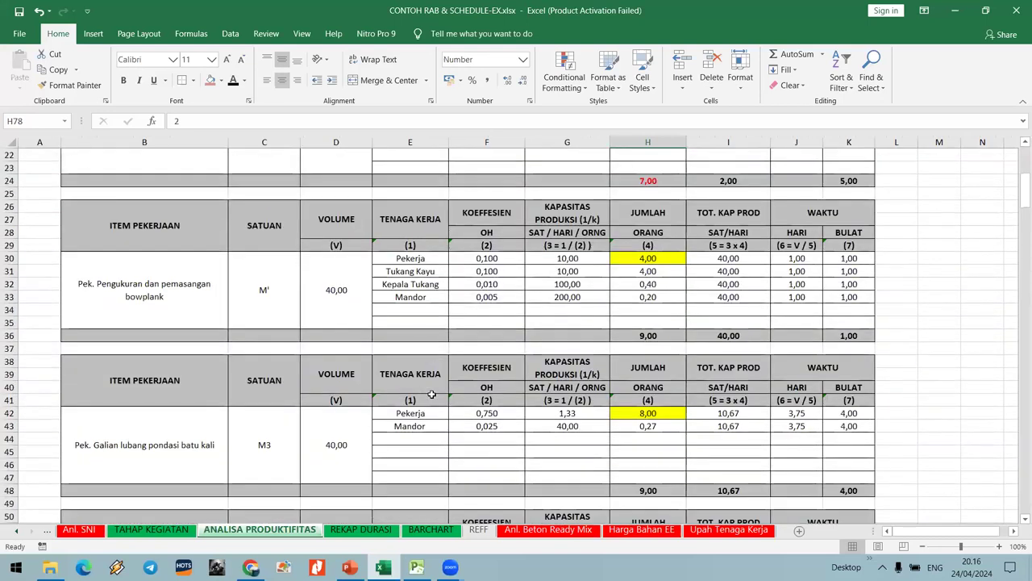
scroll(432, 393, down, 20)
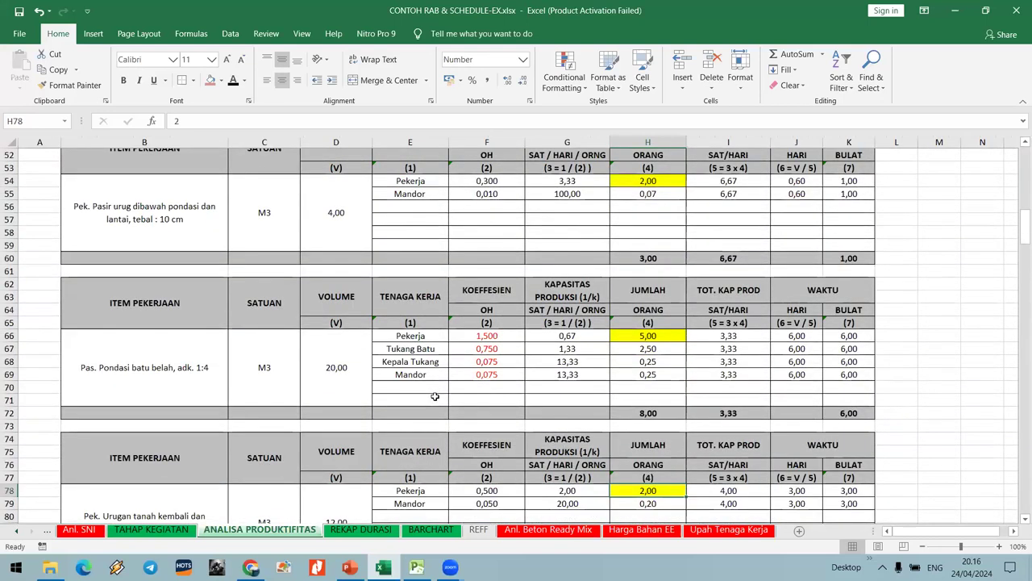
scroll(433, 392, down, 2)
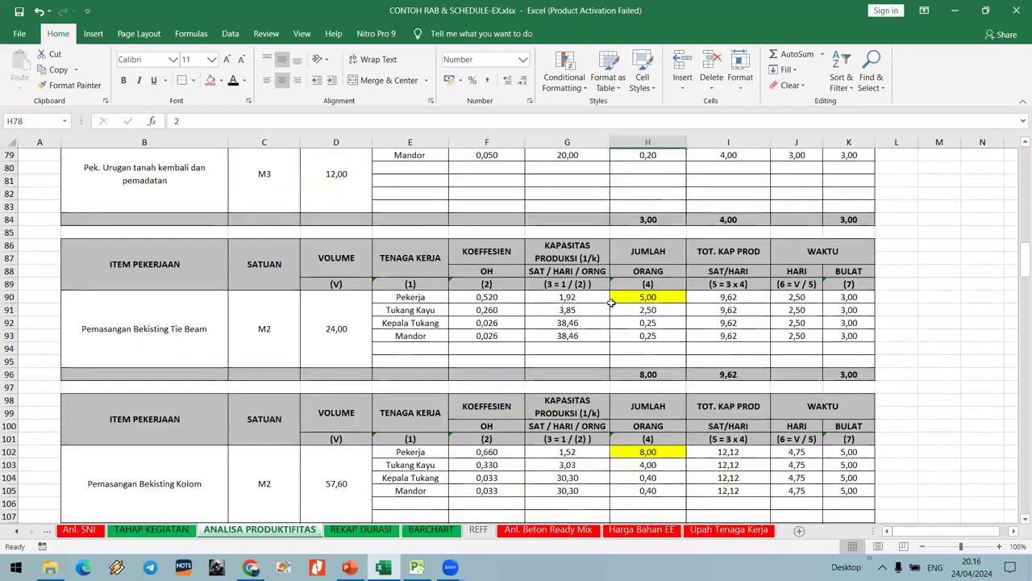
click(637, 293)
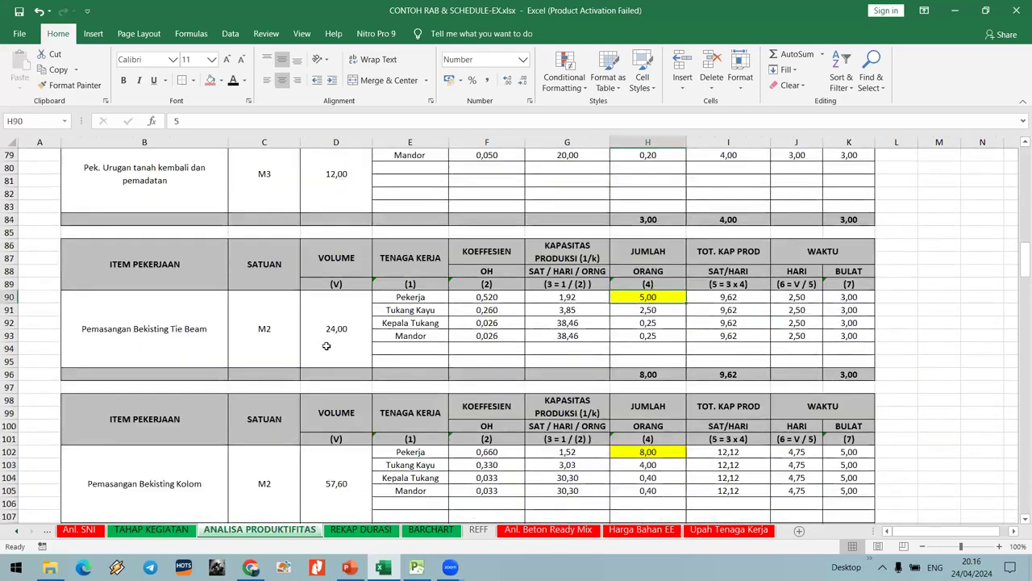
On the BARCHART sheet, shade days 29 and 30 of the Tie Beam Bongkar Bekisting row in light red.
click(432, 530)
click(984, 415)
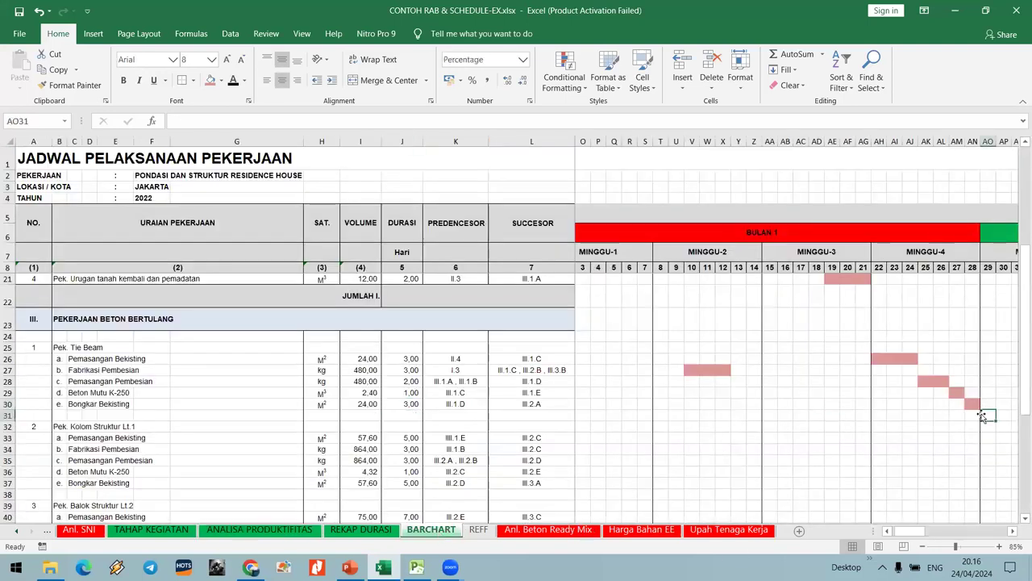
key(shift+Right)
key(shift+Right)
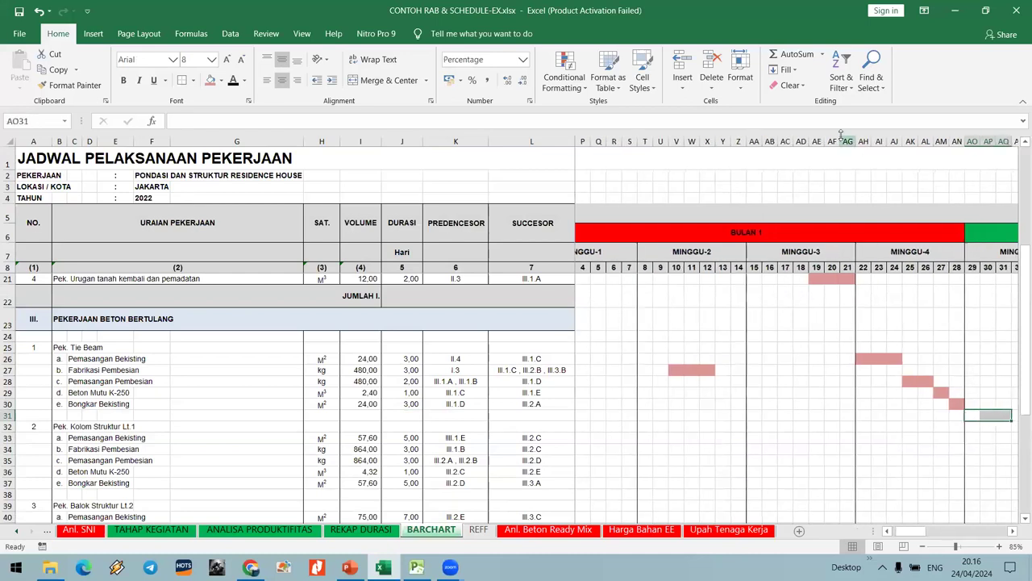
key(Up)
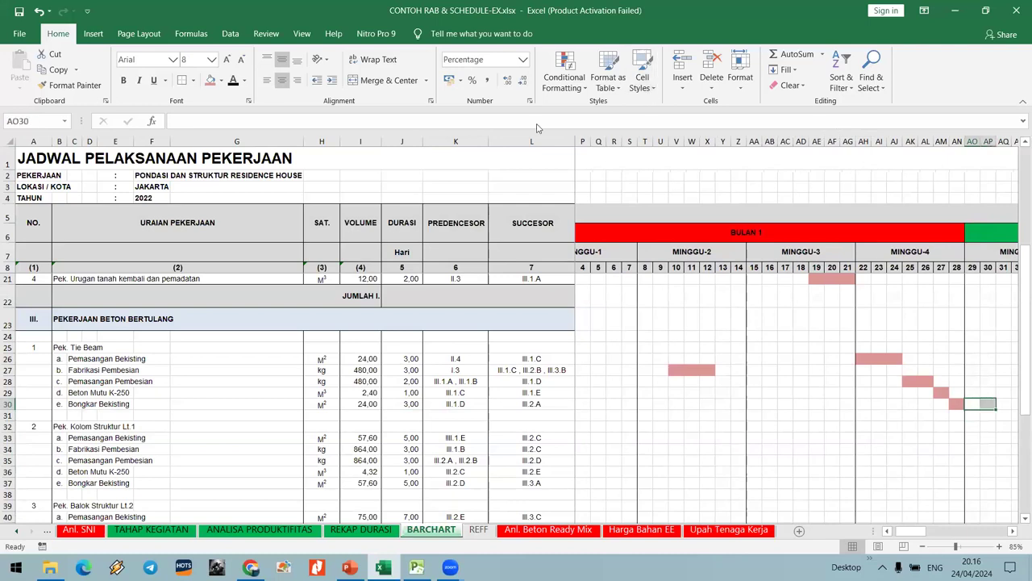
click(209, 80)
click(877, 386)
Shade days 31 to 35 of the Kolom Struktur Lt.1 Pemasangan Bekisting row in light red.
scroll(838, 327, down, 2)
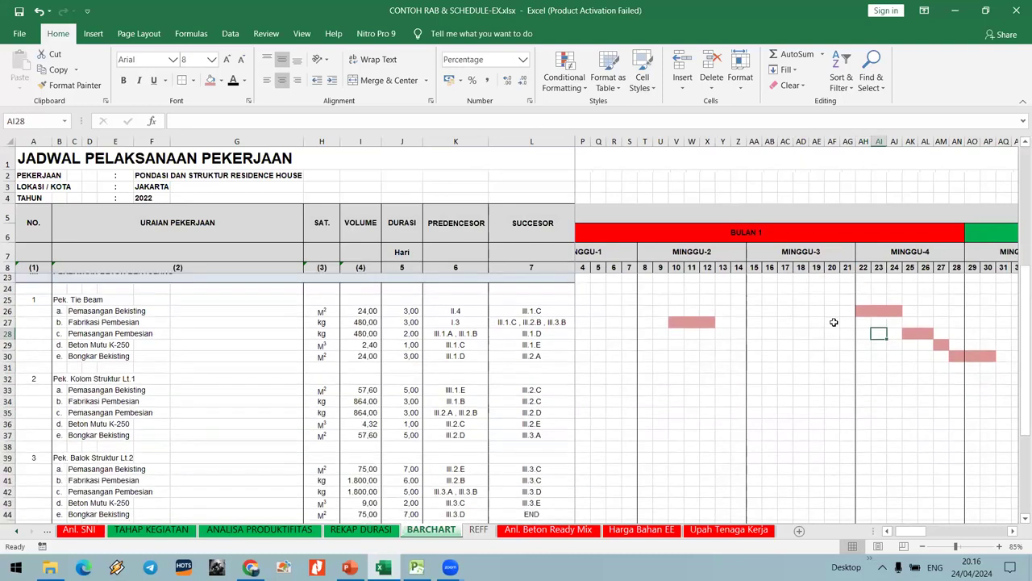
scroll(842, 331, up, 4)
scroll(842, 331, down, 2)
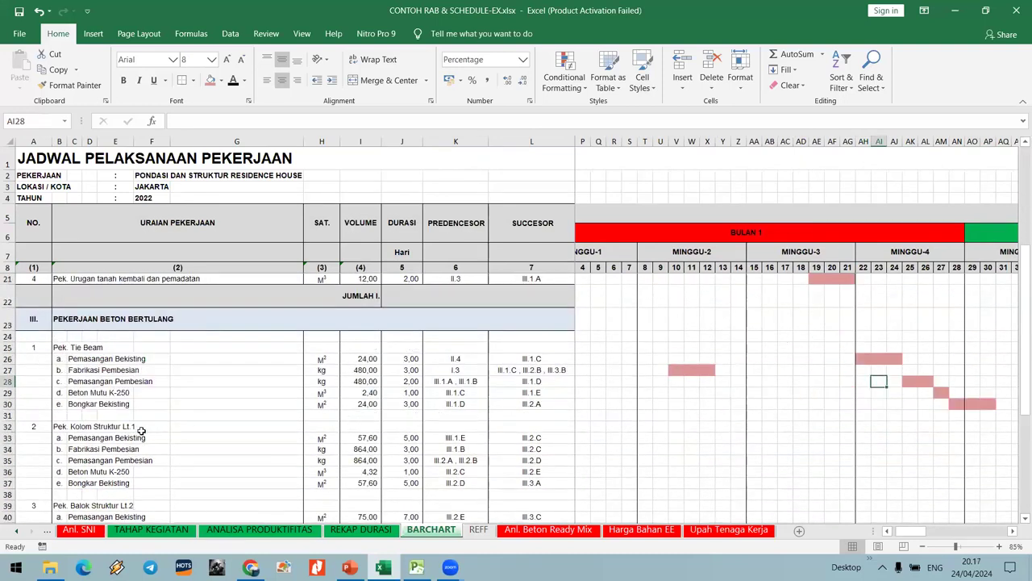
scroll(129, 400, down, 1)
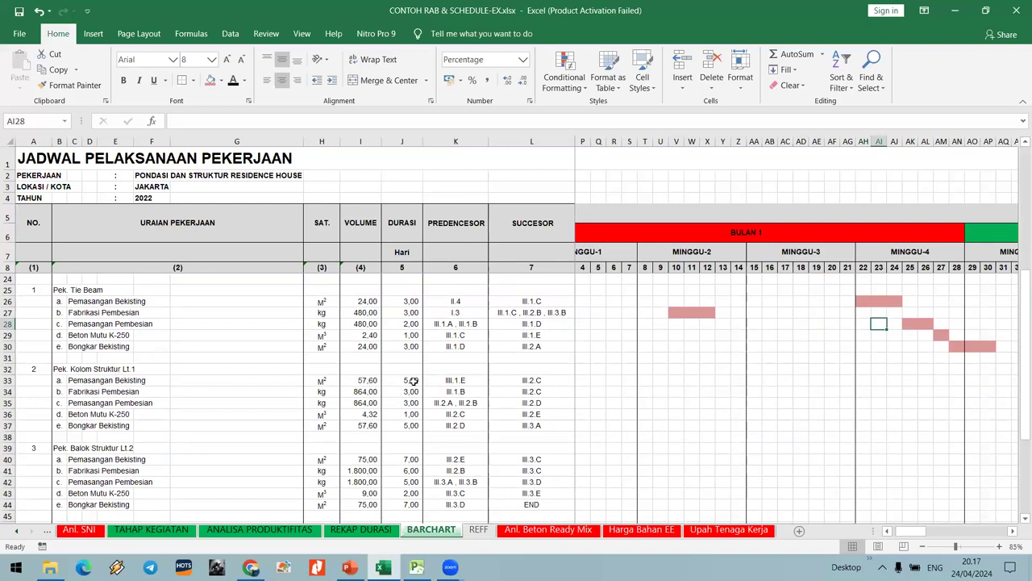
click(467, 382)
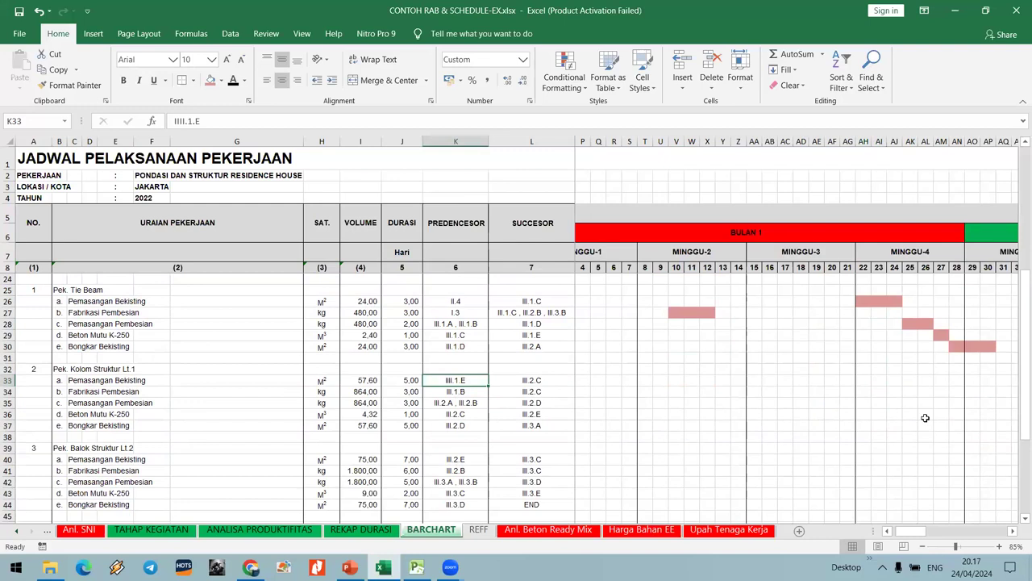
click(997, 378)
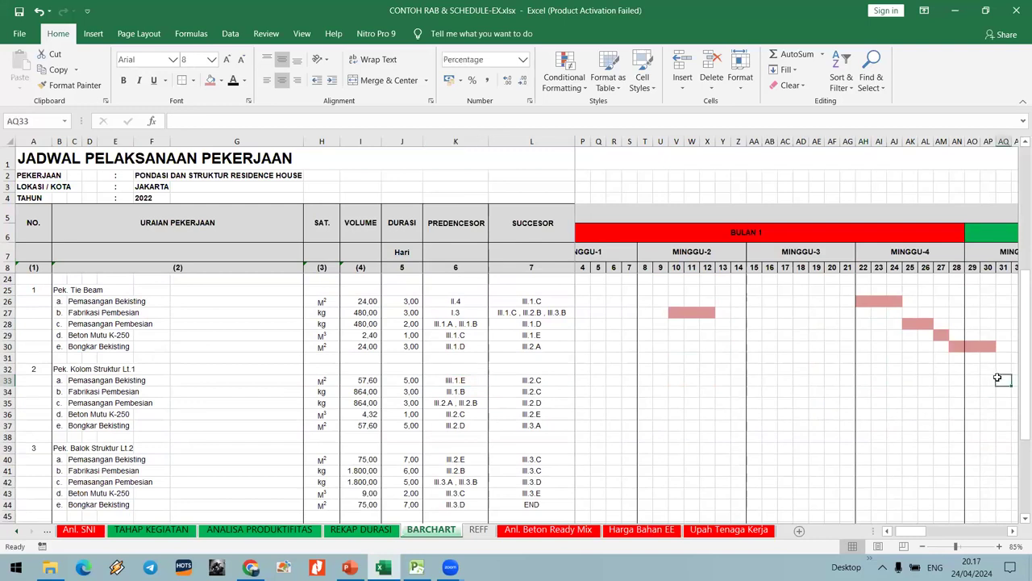
key(Right)
key(Right)
key(Right)
key(Right)
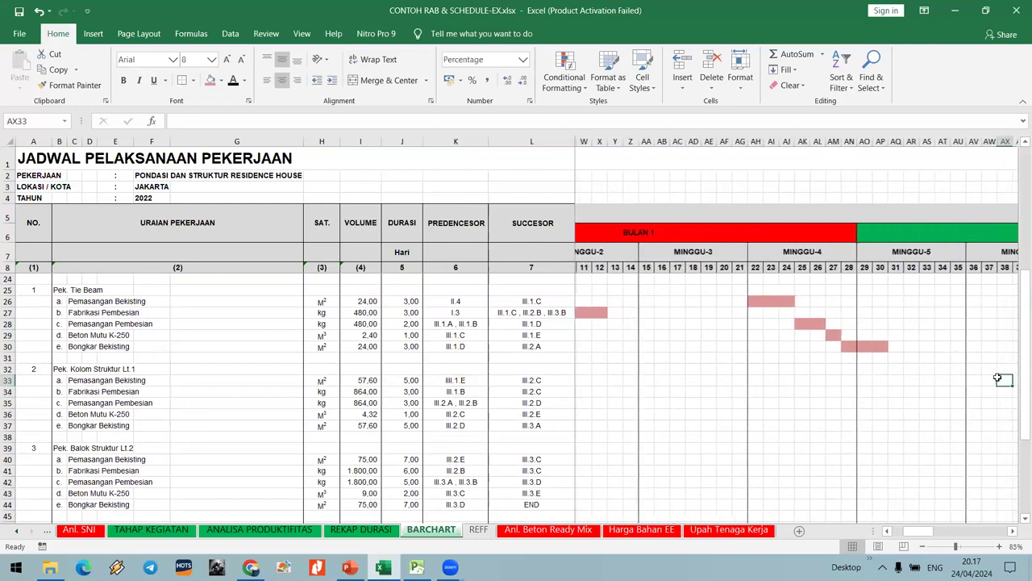
key(Left)
key(Left)
key(Left)
key(Left)
key(shift+Right)
key(shift+Right)
key(shift+Right)
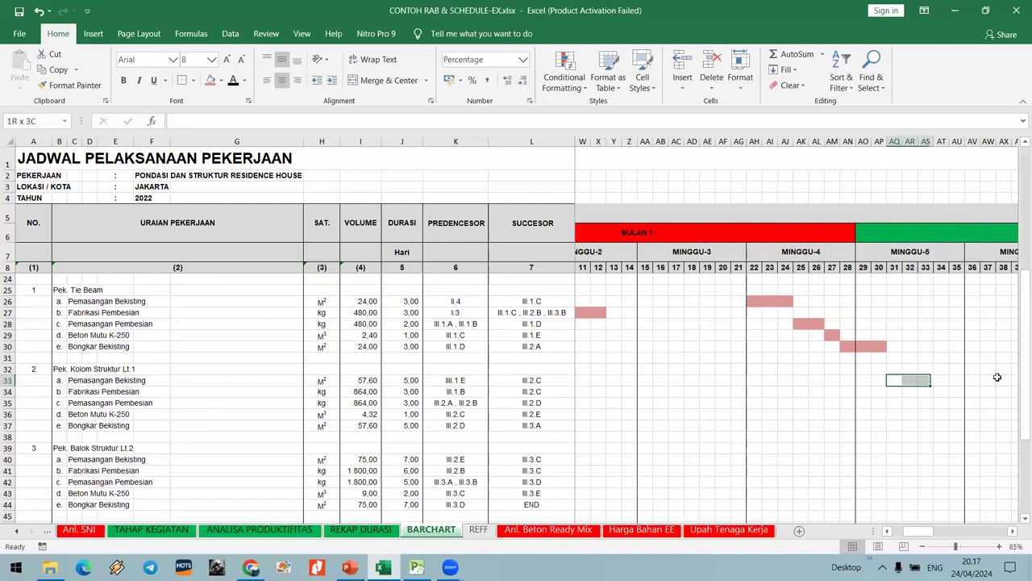
key(shift+Right)
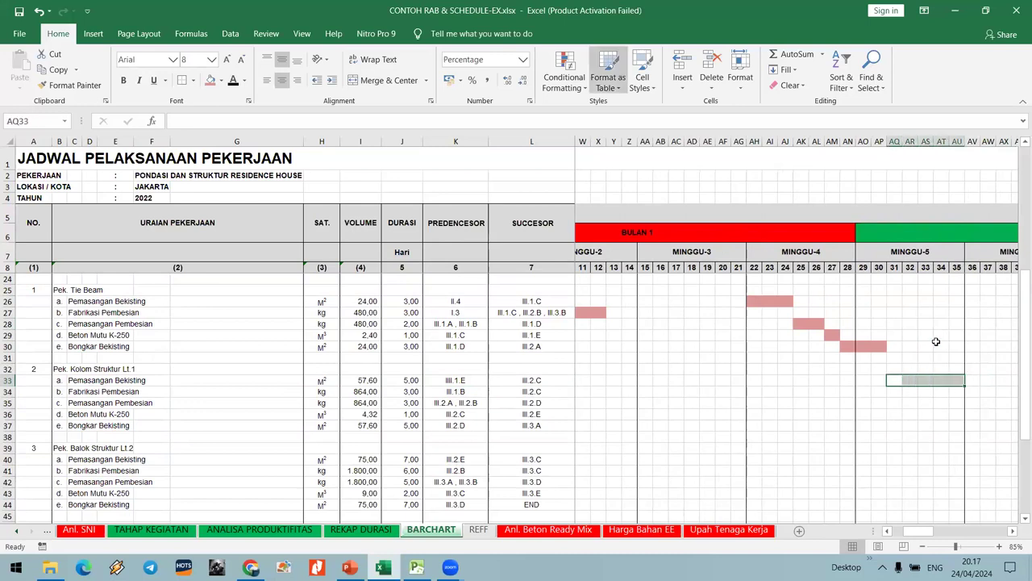
key(F4)
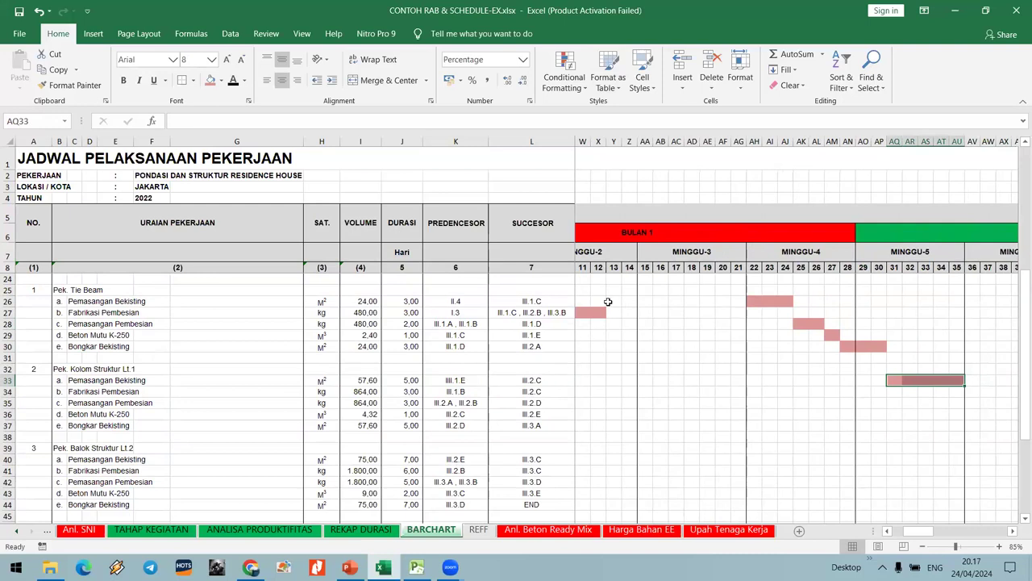
Shade days 13 to 15 of the Kolom Struktur Lt.1 Fabrikasi Pembesian row in light red.
drag(611, 311, 646, 392)
click(611, 392)
click(209, 82)
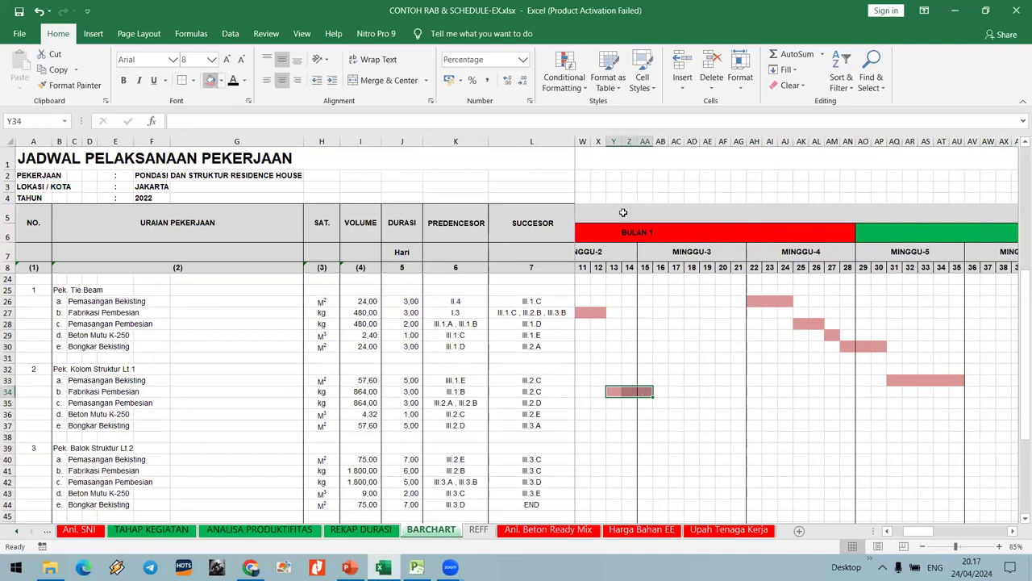
Fill days 36 to 38 of the Kolom Struktur Lt.1 Pemasangan Pembesian row with light red.
click(925, 414)
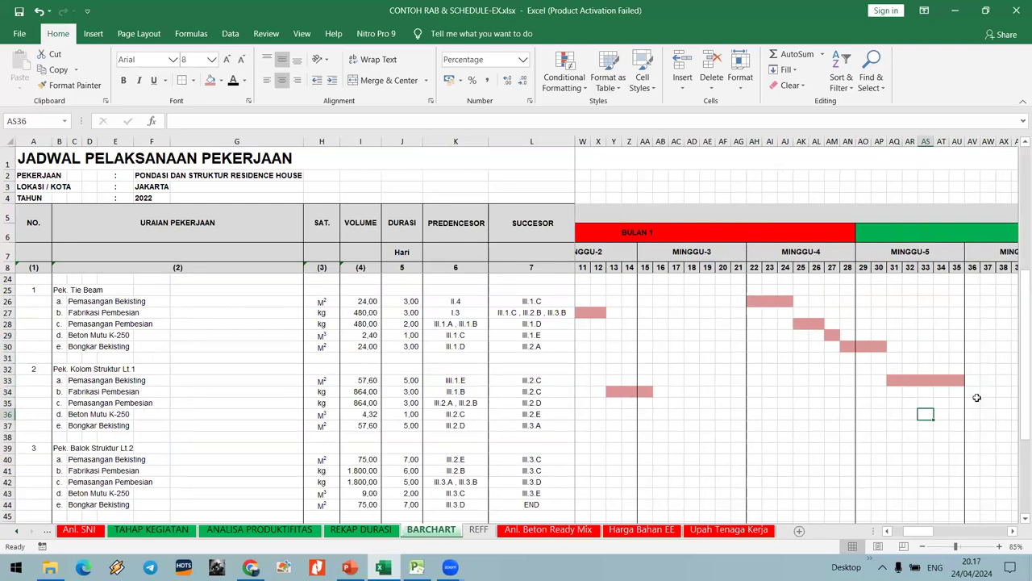
drag(973, 403, 1004, 402)
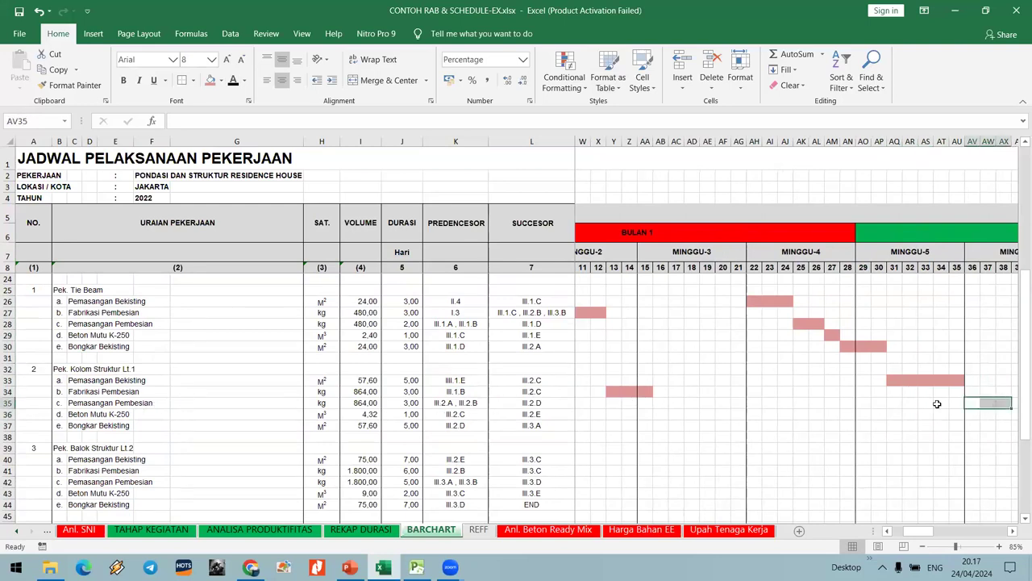
click(209, 80)
click(801, 380)
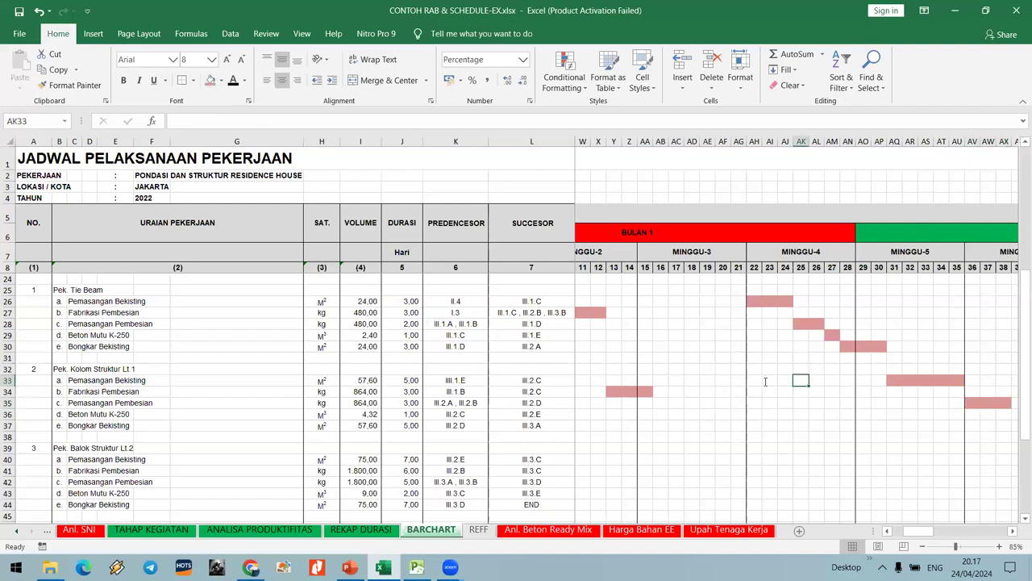
Shade day 39 of the Kolom Struktur Lt.1 Beton Mutu K-250 row in light red.
click(1013, 532)
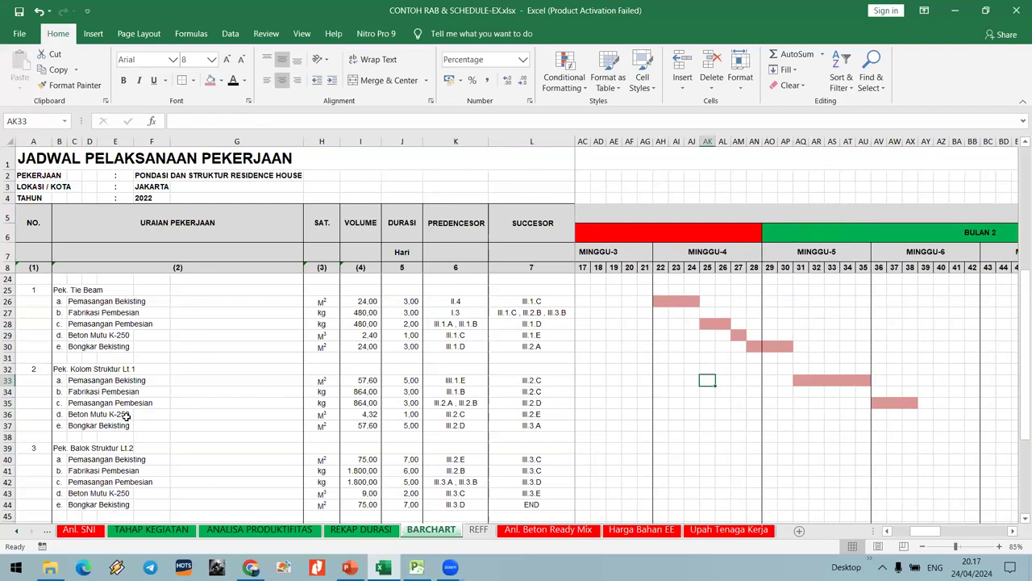
click(924, 405)
click(925, 414)
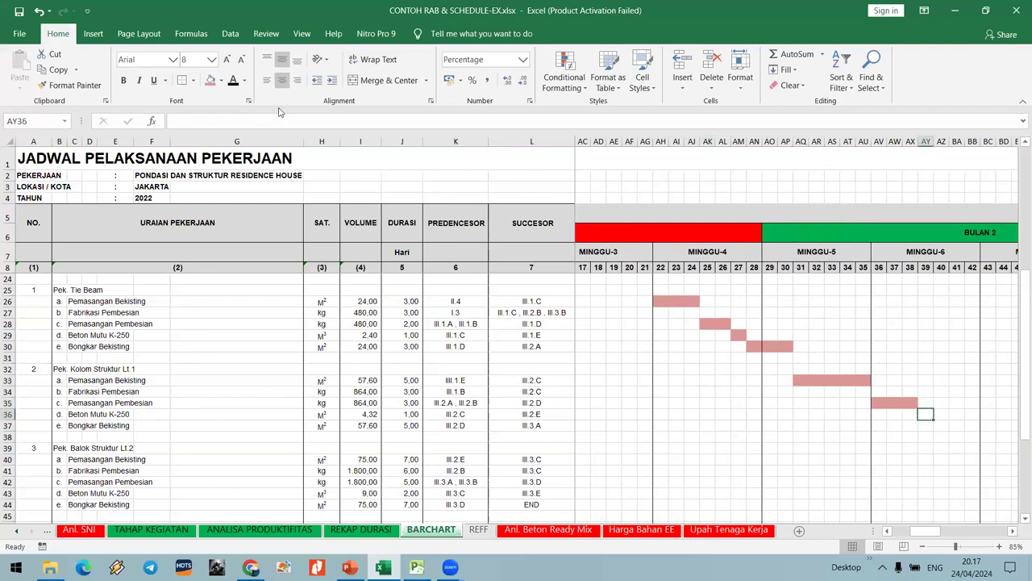
click(210, 81)
Shade days 40 to 44 of the Kolom Struktur Lt.1 Bongkar Bekisting row in light red.
click(938, 427)
drag(940, 425, 1007, 431)
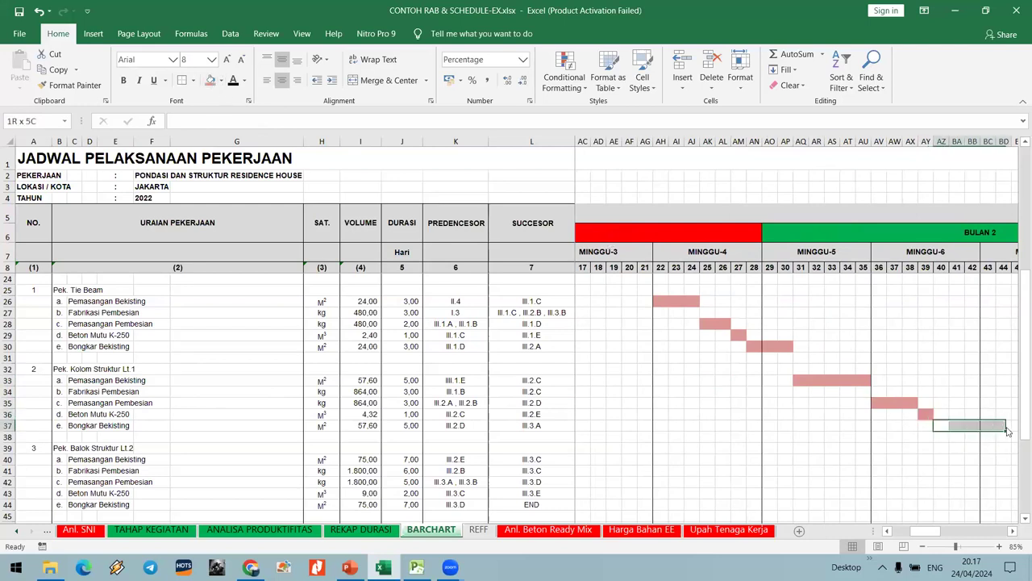
click(211, 80)
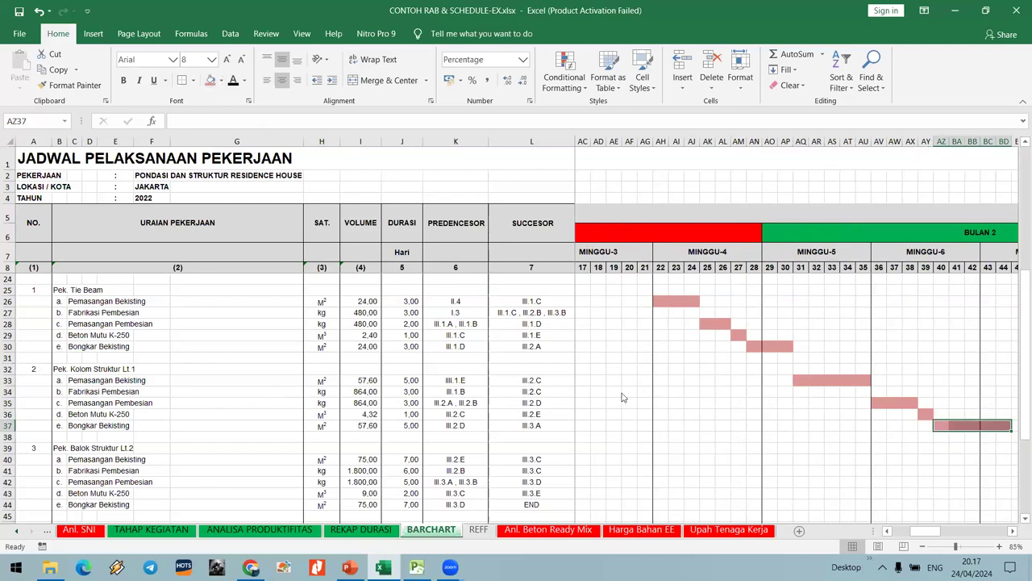
Save the workbook with the Kolom Struktur Lt.1 bars in place.
scroll(917, 454, down, 1)
click(1012, 532)
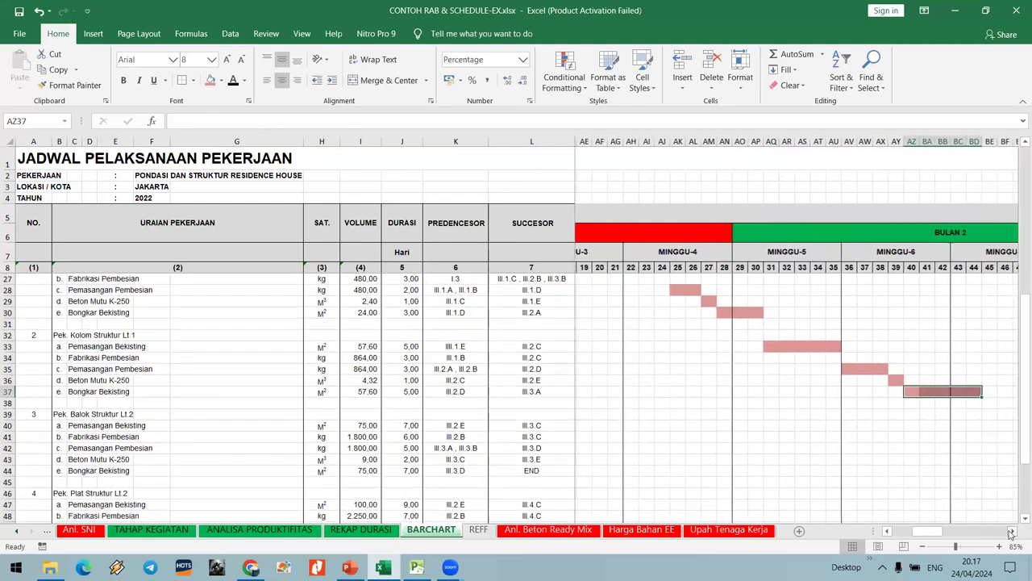
click(957, 448)
key(ctrl+s)
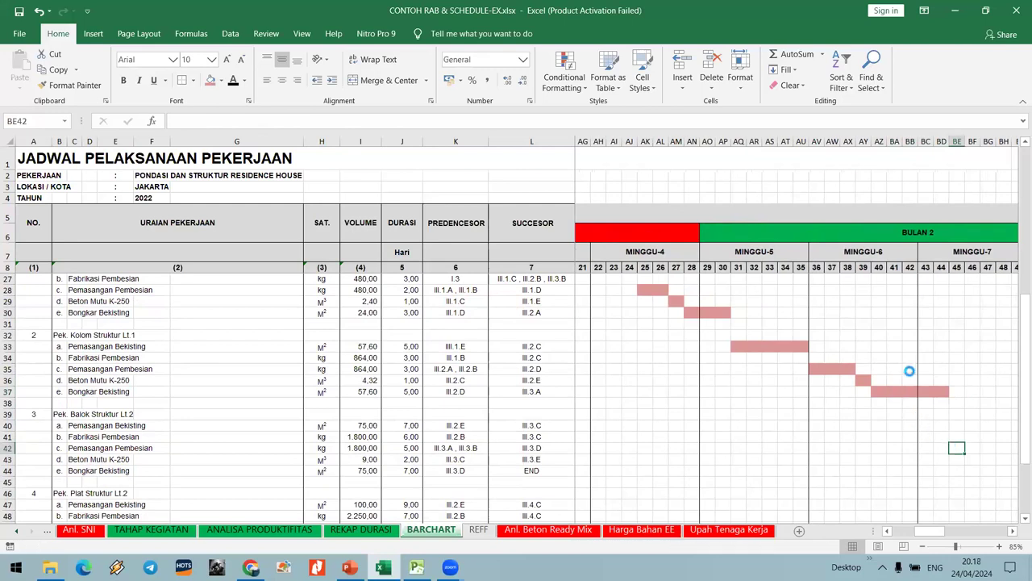
Shade days 45 to 51 of the Balok Struktur Lt.2 Pemasangan Bekisting row in light red.
scroll(909, 371, down, 1)
scroll(909, 379, up, 1)
click(896, 391)
click(925, 392)
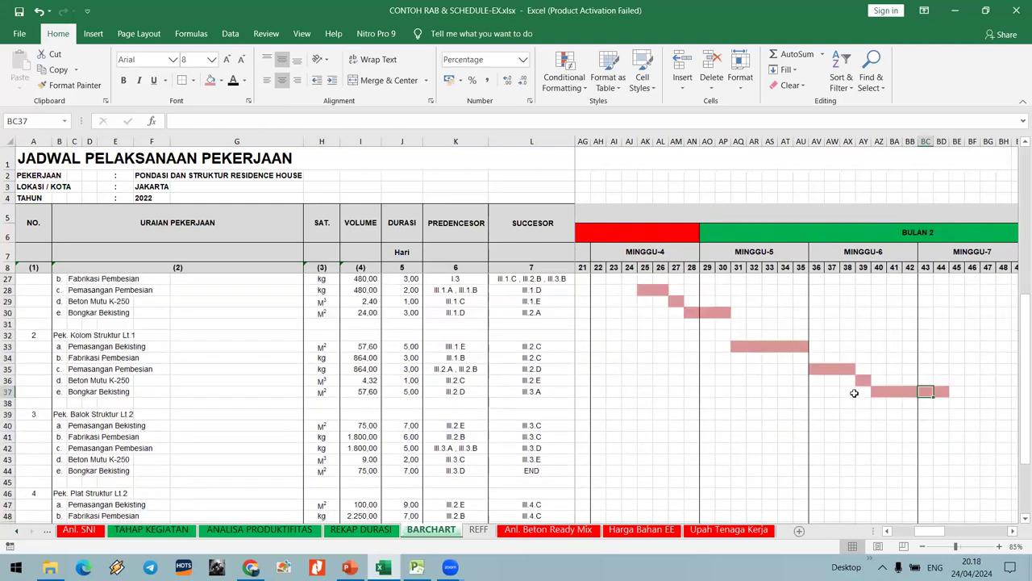
scroll(854, 393, down, 1)
scroll(854, 393, down, 1)
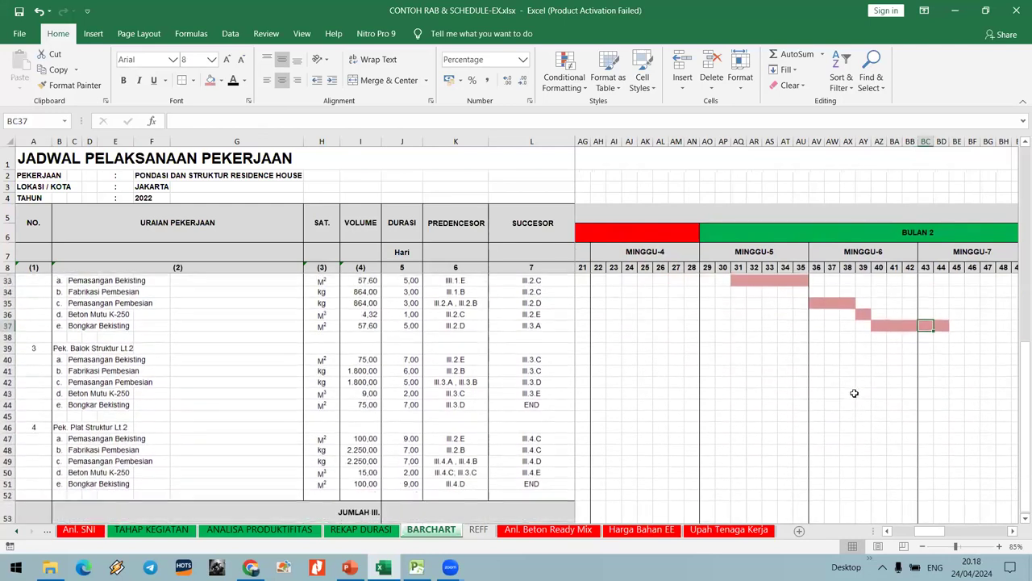
click(442, 360)
scroll(786, 368, up, 1)
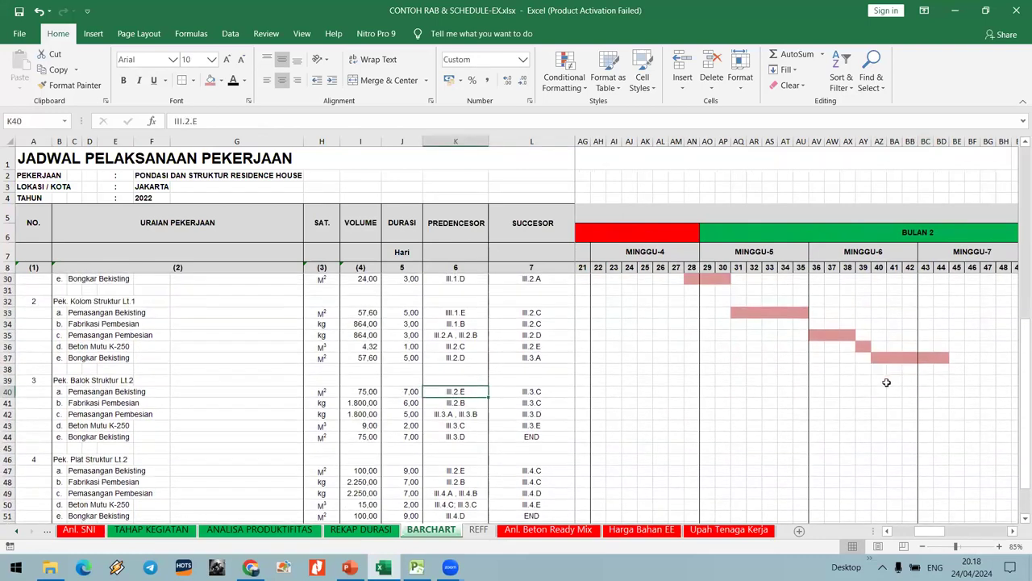
click(972, 391)
key(Left)
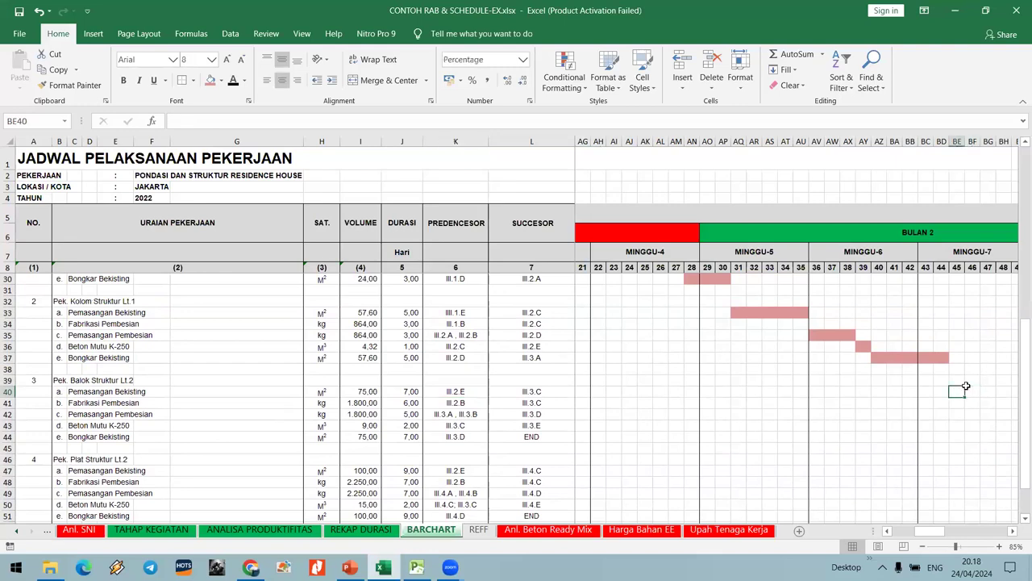
key(shift+Right)
key(shift+Right)
key(shift+Right)
key(shift+Right)
key(shift+Right)
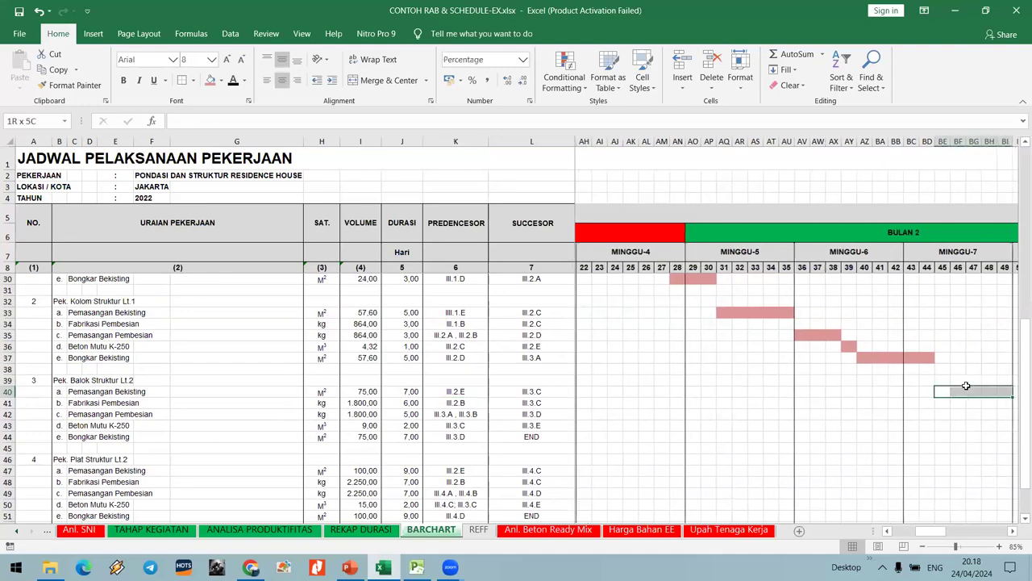
key(shift+Left)
key(shift+Left)
key(shift+Right)
key(shift+Right)
key(shift+Right)
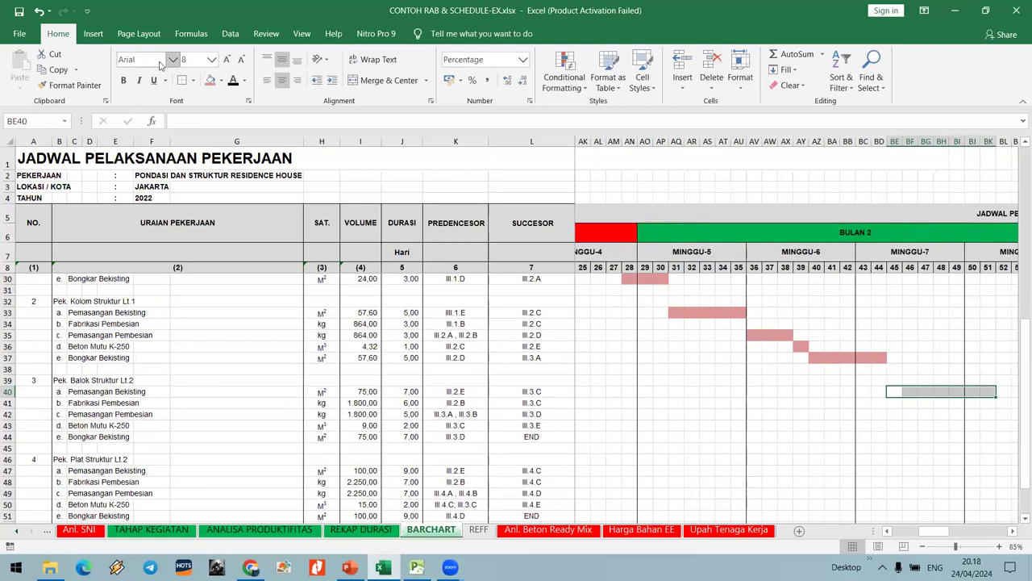
click(210, 79)
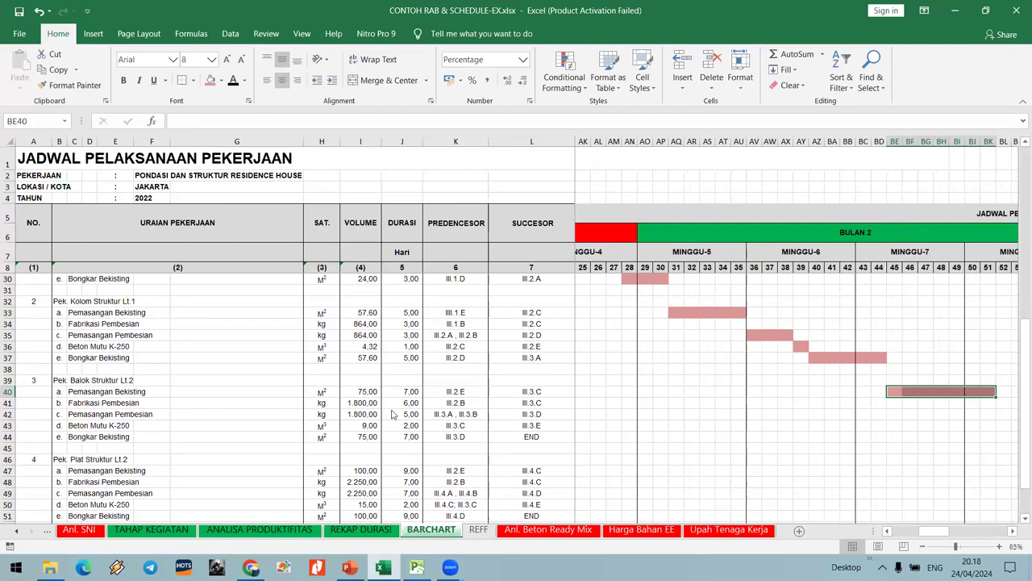
Shade days 16 to 21 of the Balok Struktur Lt.2 Fabrikasi Pembesian row in light red.
click(438, 406)
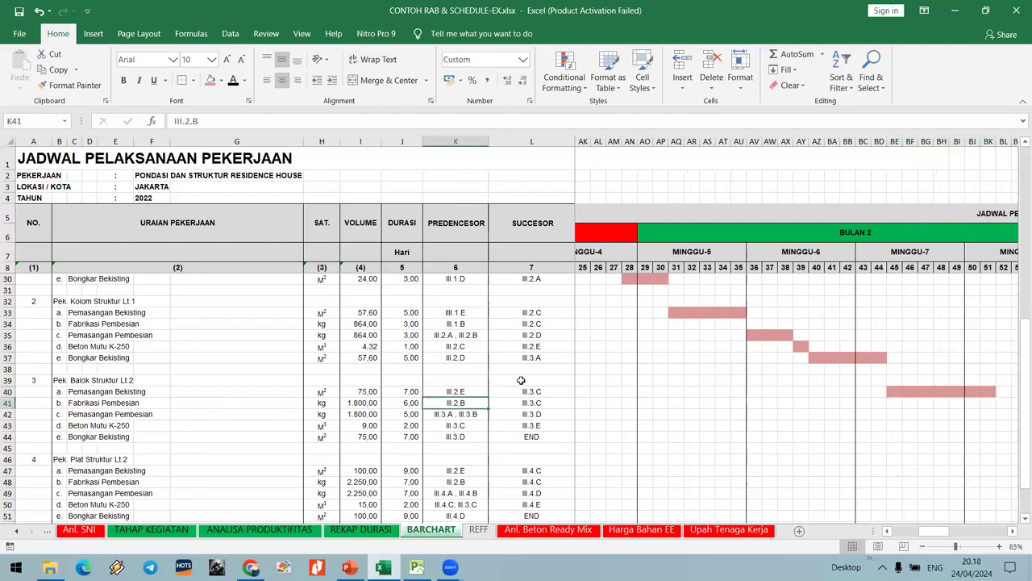
scroll(648, 335, up, 1)
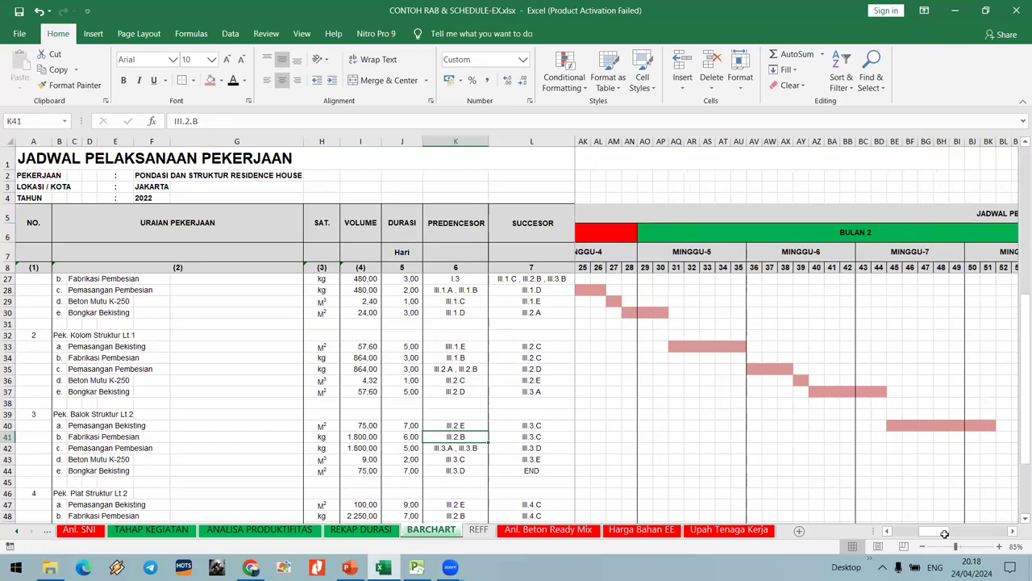
drag(938, 530, 922, 530)
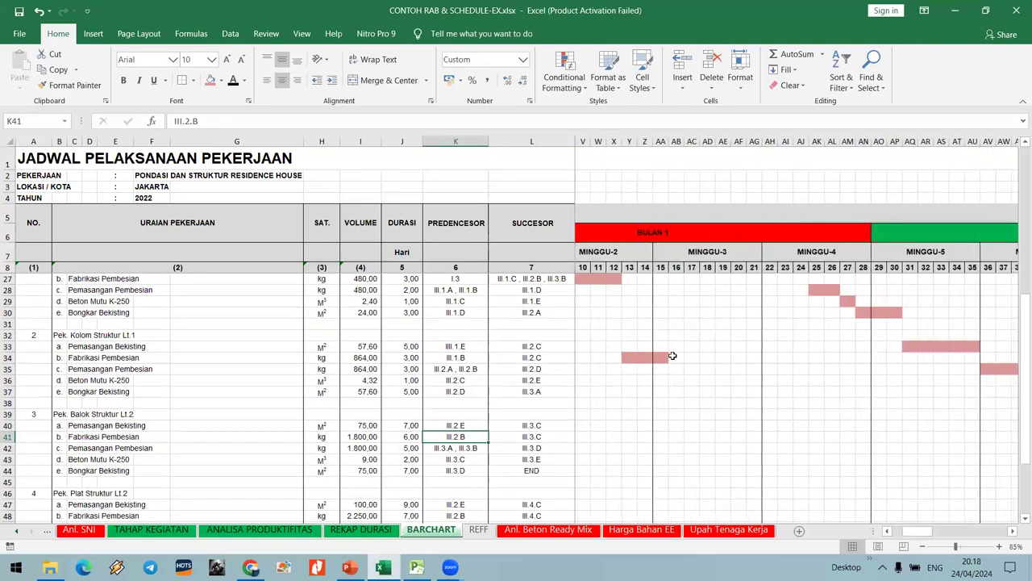
click(677, 435)
drag(679, 435, 754, 436)
click(212, 84)
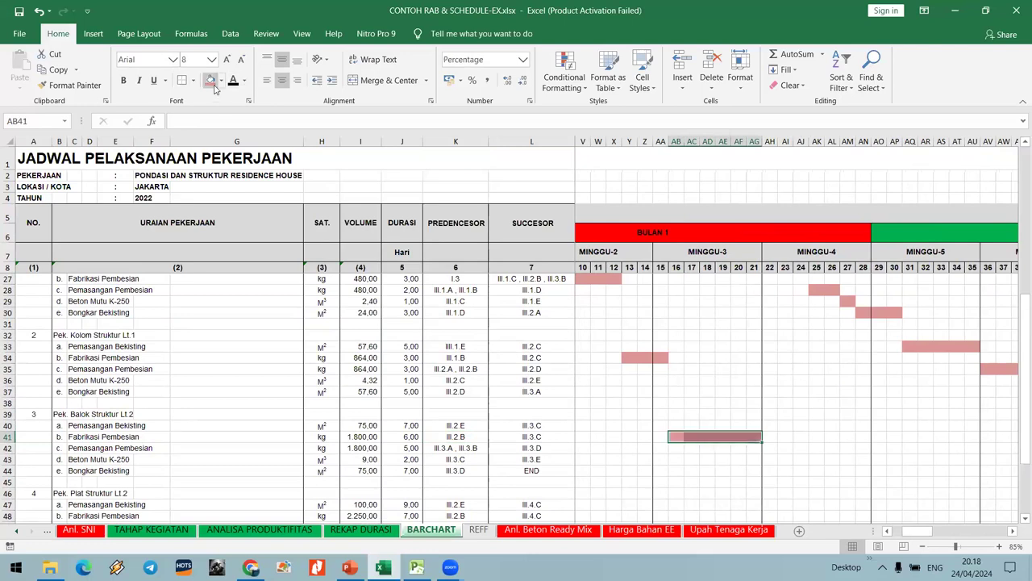
Shade days 52 to 56 of the Balok Struktur Lt.2 Pemasangan Pembesian row in light red.
key(Right)
key(Right)
key(Right)
key(Right)
key(Right)
key(Right)
key(Right)
key(Right)
key(Right)
key(Right)
key(Right)
key(Right)
key(Right)
key(Right)
key(Right)
key(Right)
key(Right)
key(Right)
key(Right)
key(Right)
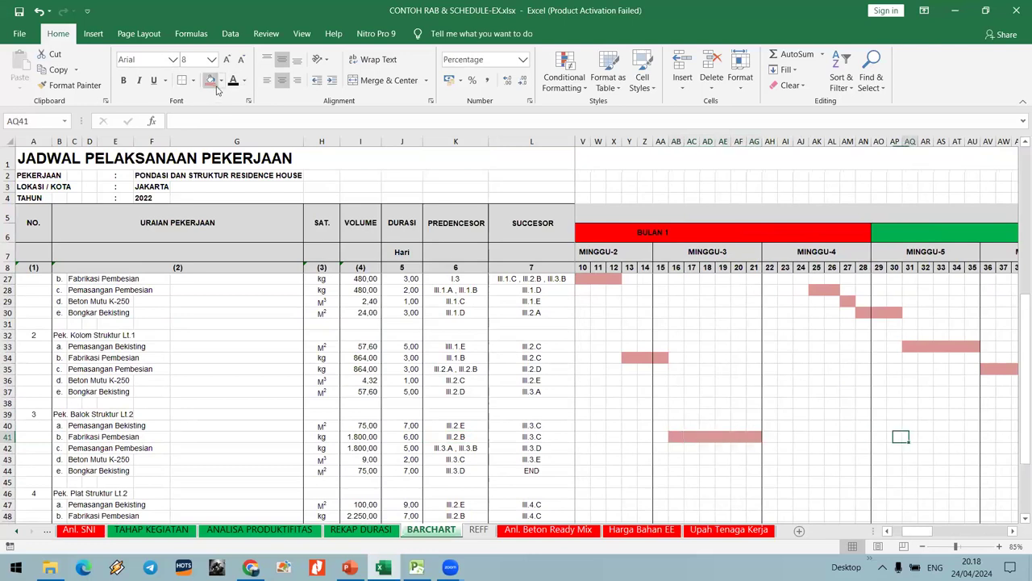
key(Right)
key(Right)
key(Right)
key(Right)
key(Right)
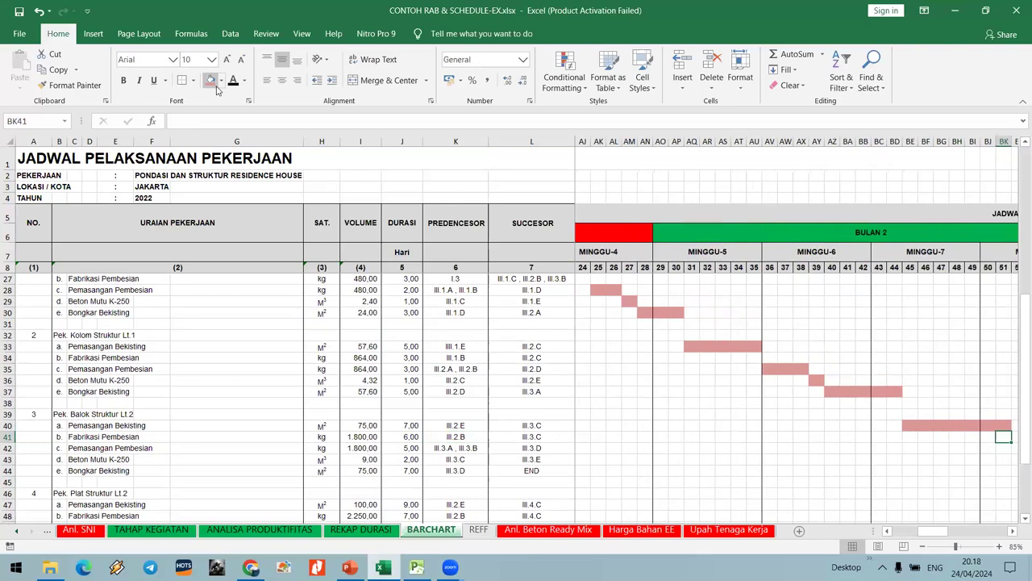
key(Right)
key(Down)
key(shift+Right)
key(shift+Right)
key(shift+Right)
key(shift+Right)
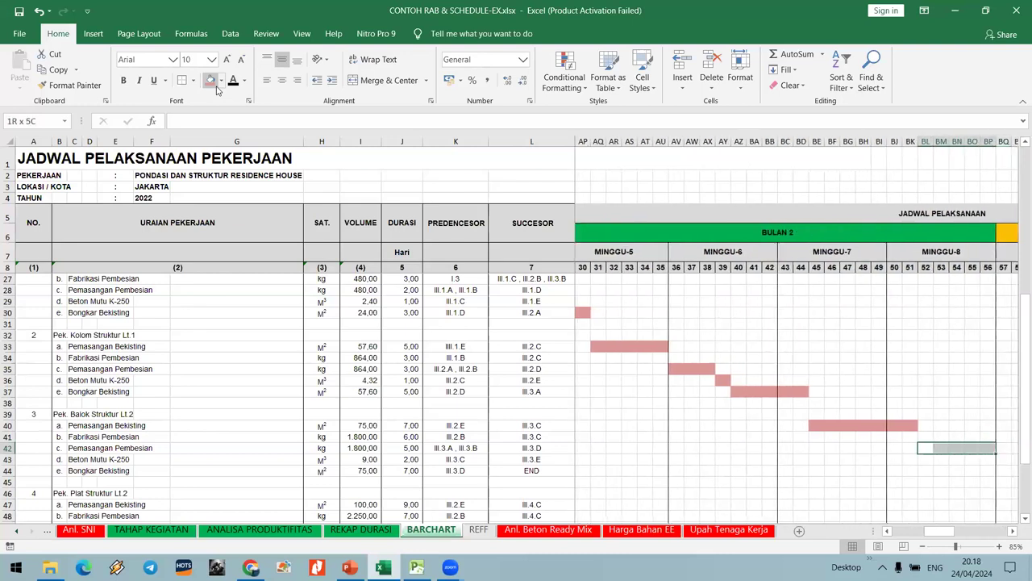
click(213, 82)
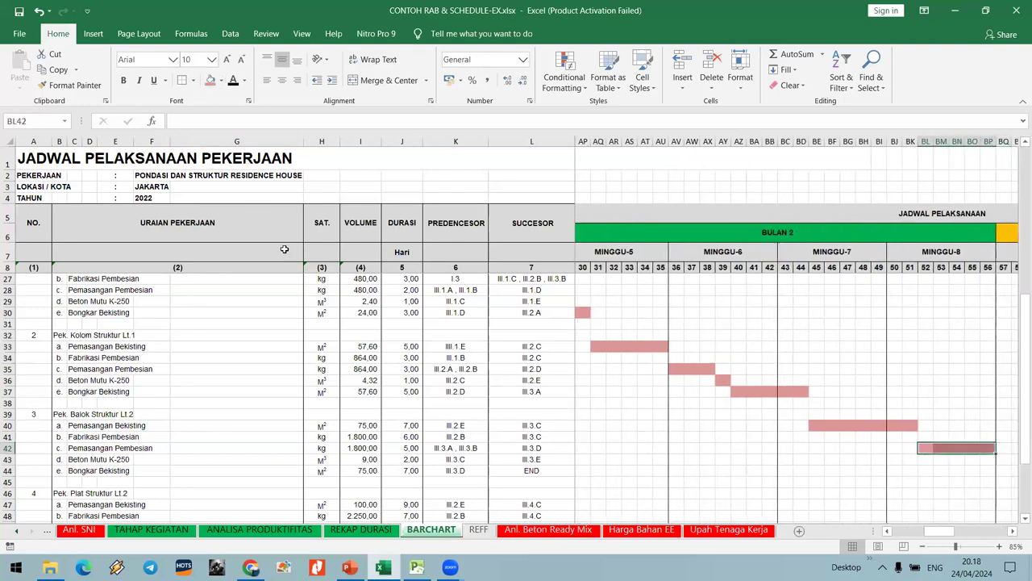
Shade days 57 and 58 of the Balok Struktur Lt.2 Beton Mutu K-250 row in light red.
key(Down)
key(Right)
key(Right)
key(Right)
key(Right)
key(Right)
key(Right)
key(Right)
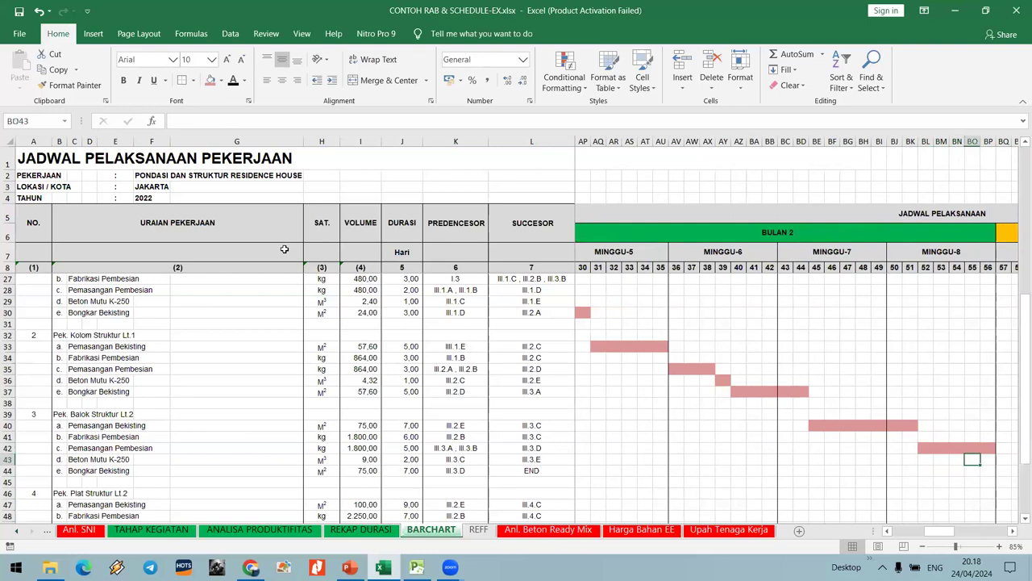
key(Right)
key(Left)
key(Left)
key(Left)
key(shift+Right)
click(210, 81)
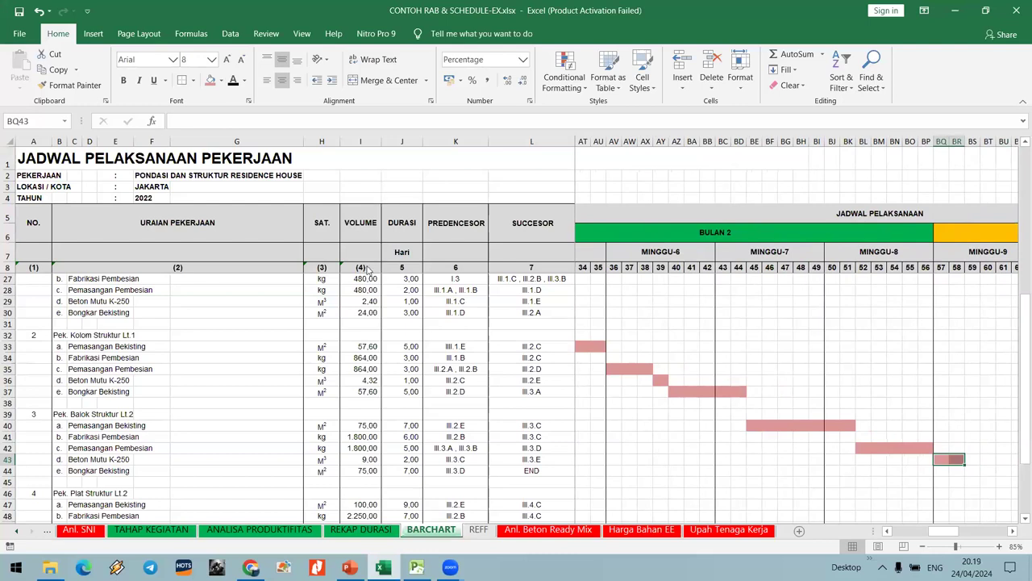
Remove the leftover yellow fill from day 65 onward in the Bongkar Bekisting rows of Balok and Plat Struktur Lt.2.
scroll(408, 345, down, 1)
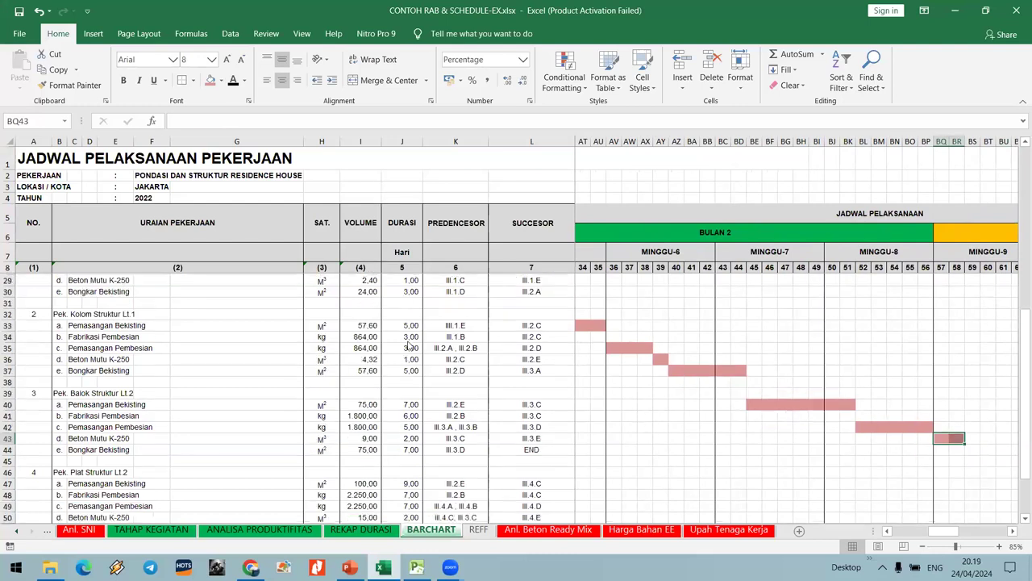
click(971, 441)
mouse_move(971, 441)
mouse_down()
mouse_move(1018, 440)
mouse_move(960, 436)
mouse_up()
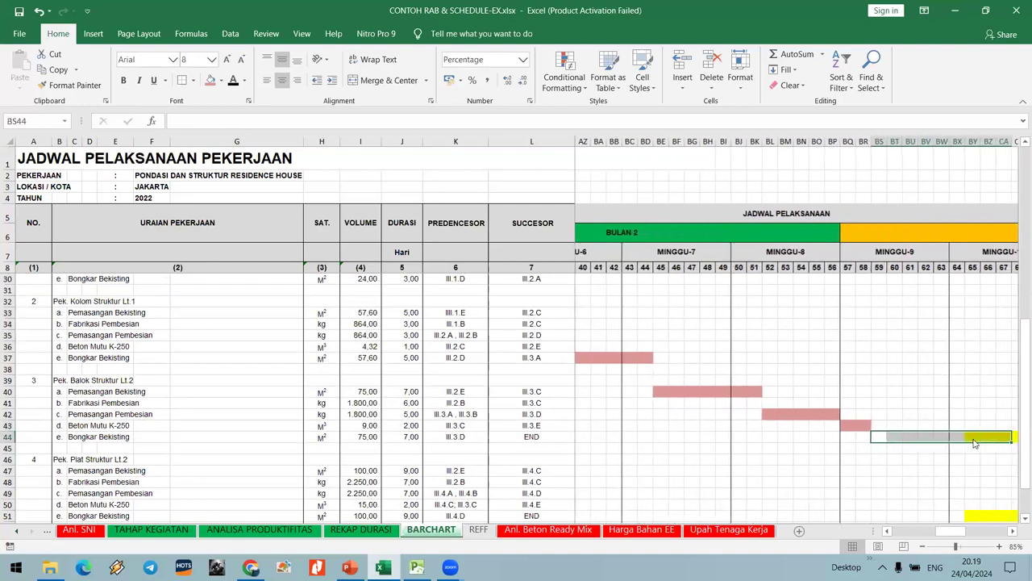
ctrl+scroll(844, 382, down, 1)
drag(802, 370, 926, 471)
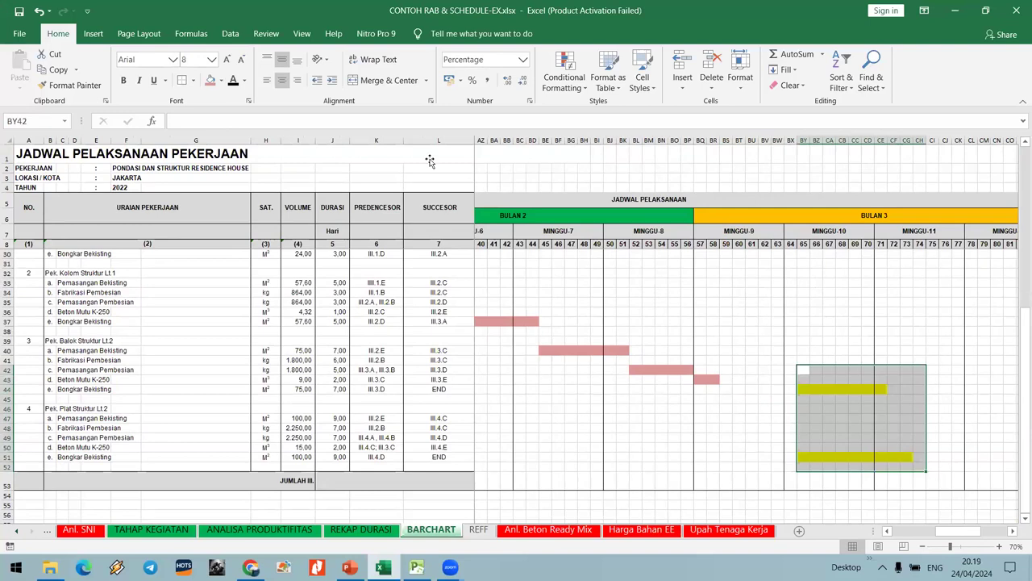
click(221, 80)
click(242, 226)
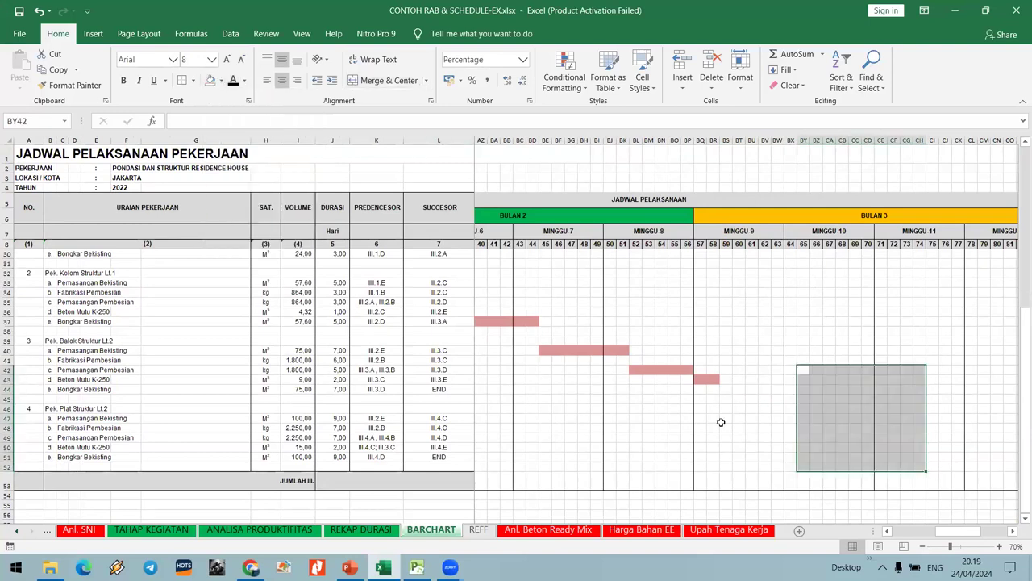
Count 28 days from day 59, and shade seven days from day 86 in the Balok Struktur Lt.2 Bongkar Bekisting row in light red.
click(724, 380)
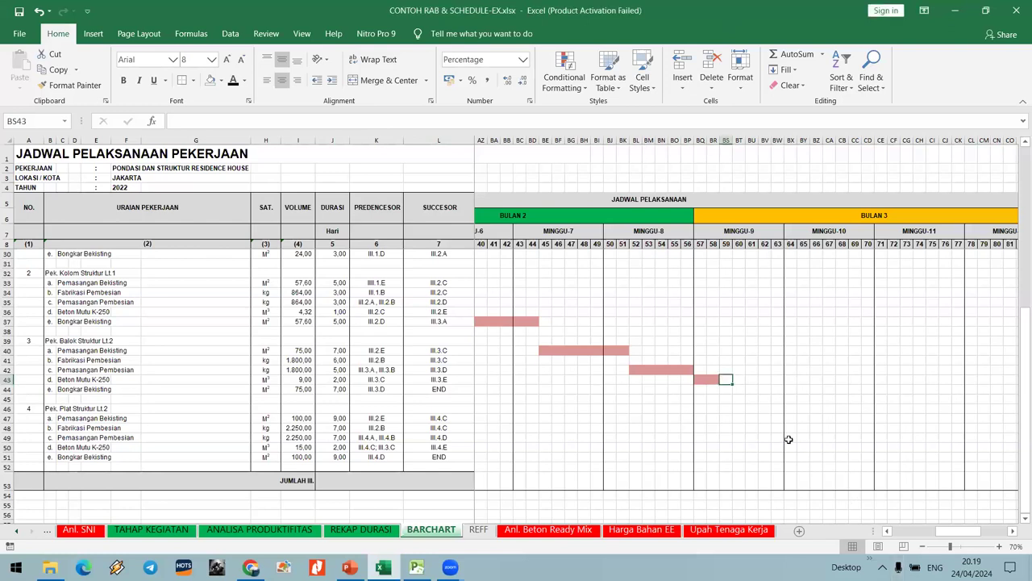
key(Down)
drag(726, 243, 958, 246)
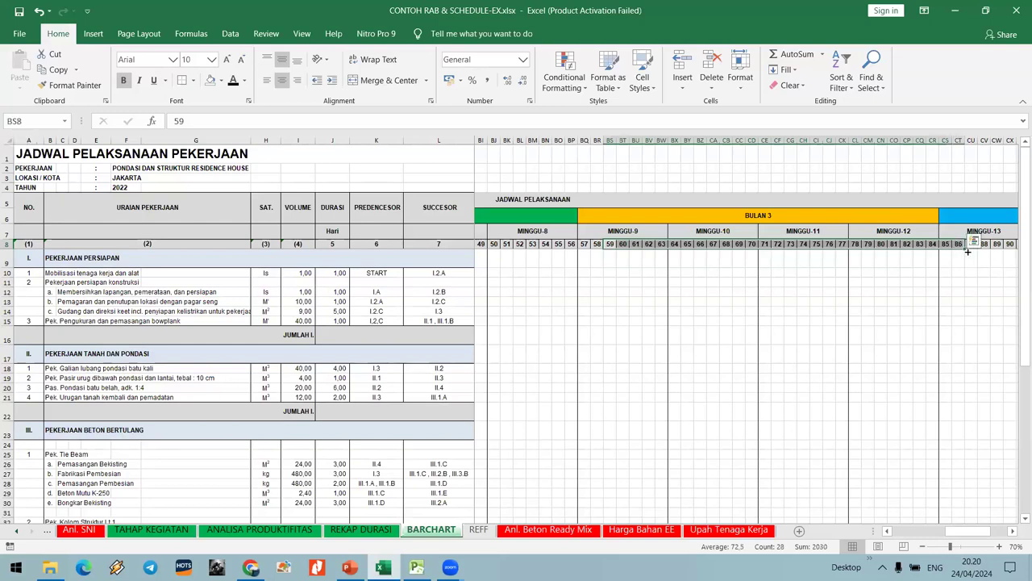
click(960, 258)
key(Down)
key(Down)
key(Down)
key(Down)
key(Down)
key(Down)
key(Down)
key(Down)
key(Down)
key(Down)
key(Down)
key(Down)
key(Down)
key(Down)
key(Down)
key(Down)
key(Down)
key(Down)
key(Down)
key(Down)
key(Up)
key(Up)
key(Up)
key(Up)
key(Up)
key(Up)
key(Up)
key(Up)
key(Up)
key(Up)
key(Up)
key(Up)
key(Up)
key(Up)
key(Up)
key(Down)
key(Down)
key(Down)
key(Down)
key(Up)
key(shift+Right)
key(shift+Right)
key(shift+Right)
key(shift+Right)
key(shift+Right)
key(shift+Right)
key(shift+Left)
key(shift+Right)
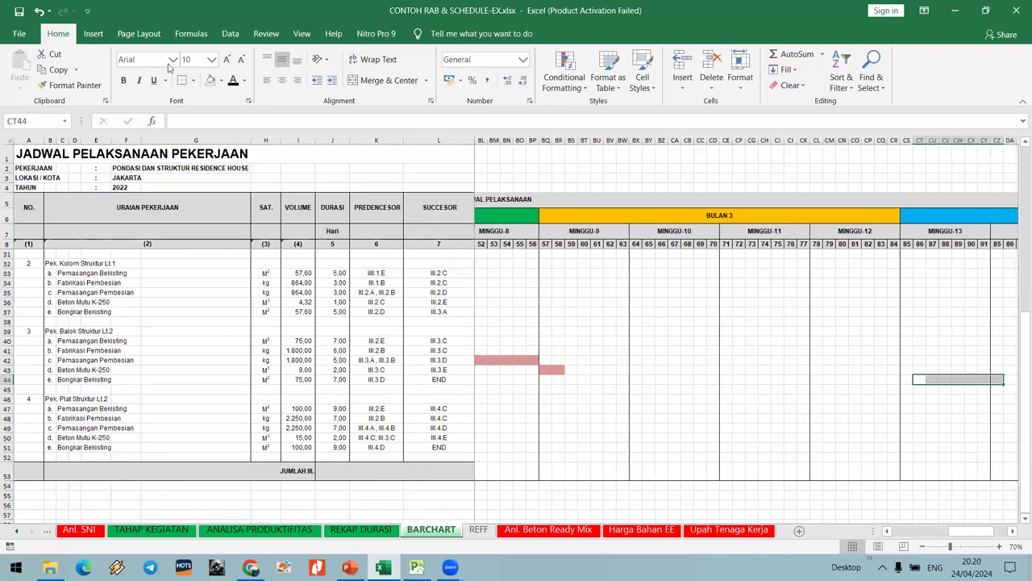
click(221, 80)
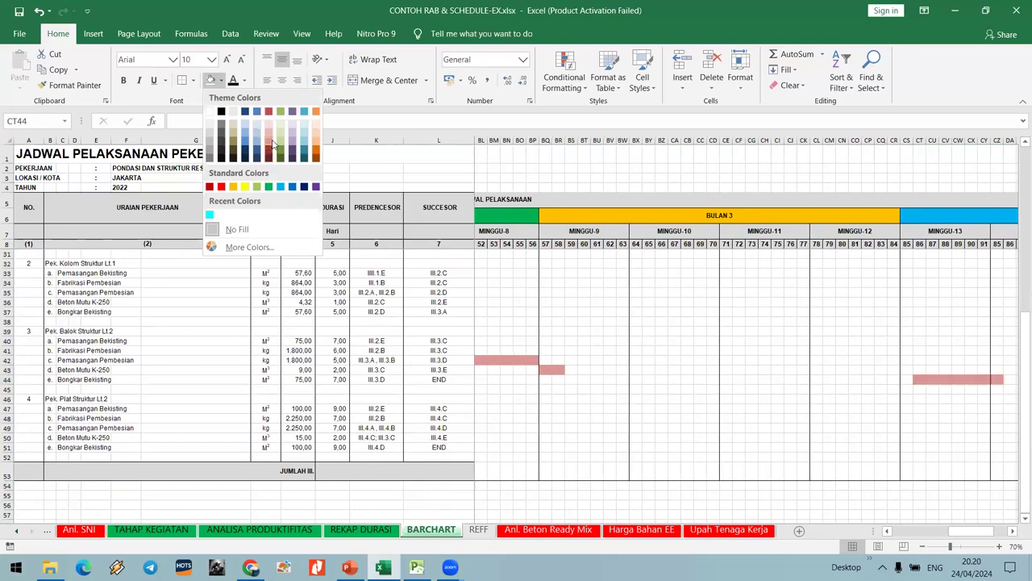
click(271, 144)
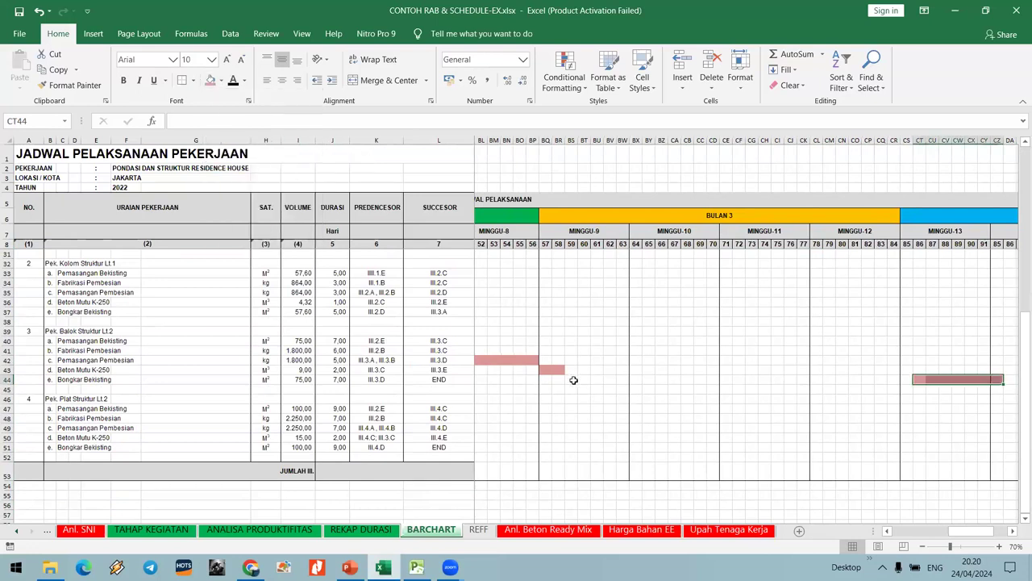
Mark the waiting period on days 59 to 85 of the Balok Struktur Lt.2 Bongkar Bekisting row in yellow.
drag(573, 380, 618, 380)
drag(905, 376, 911, 379)
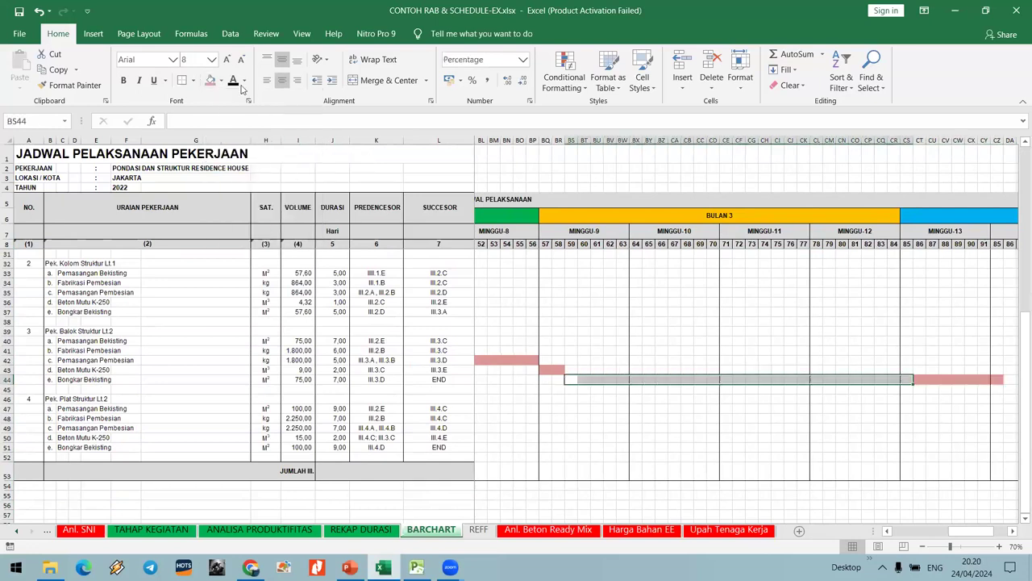
click(221, 79)
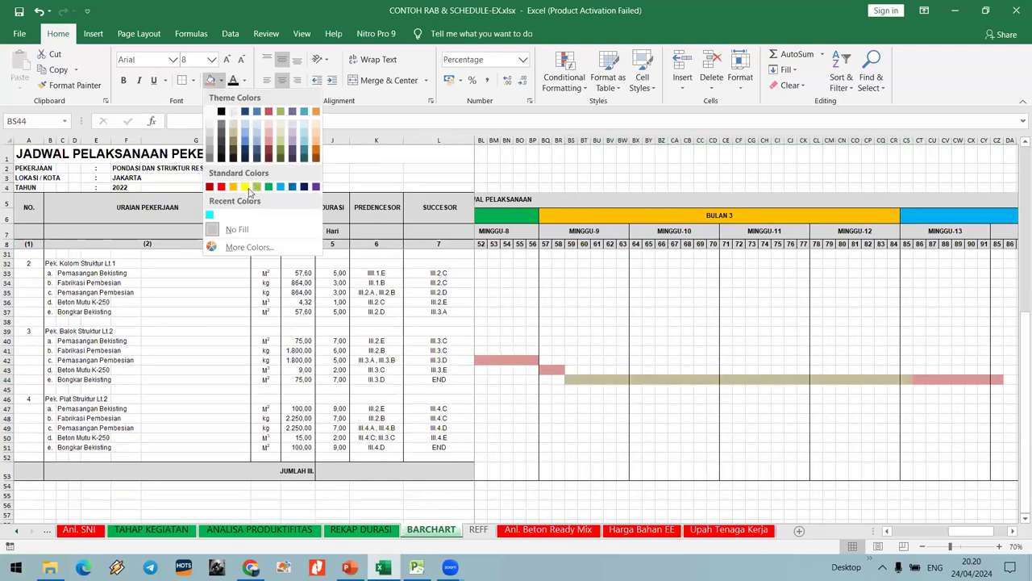
click(245, 187)
click(713, 368)
click(817, 436)
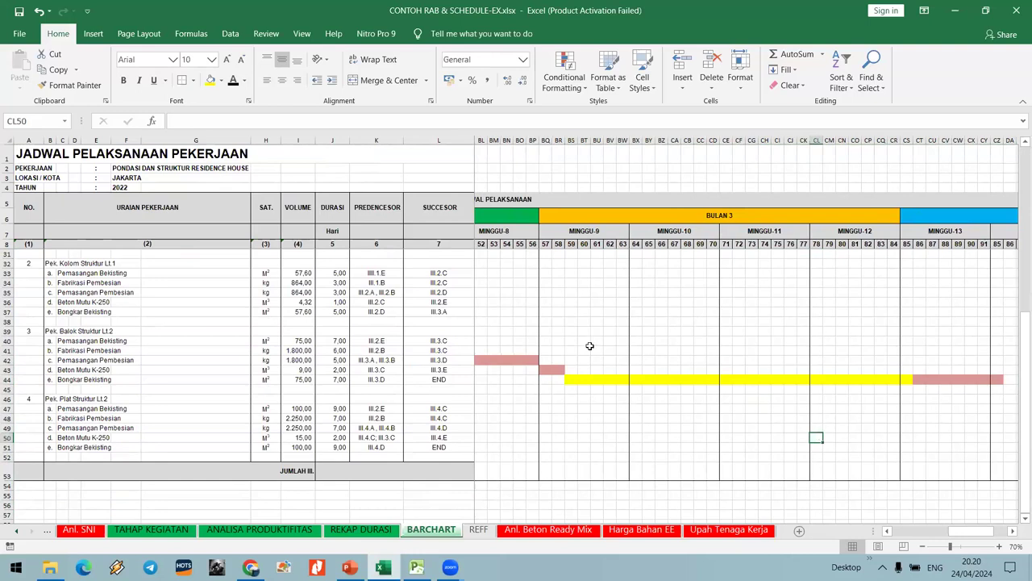
click(575, 378)
click(911, 384)
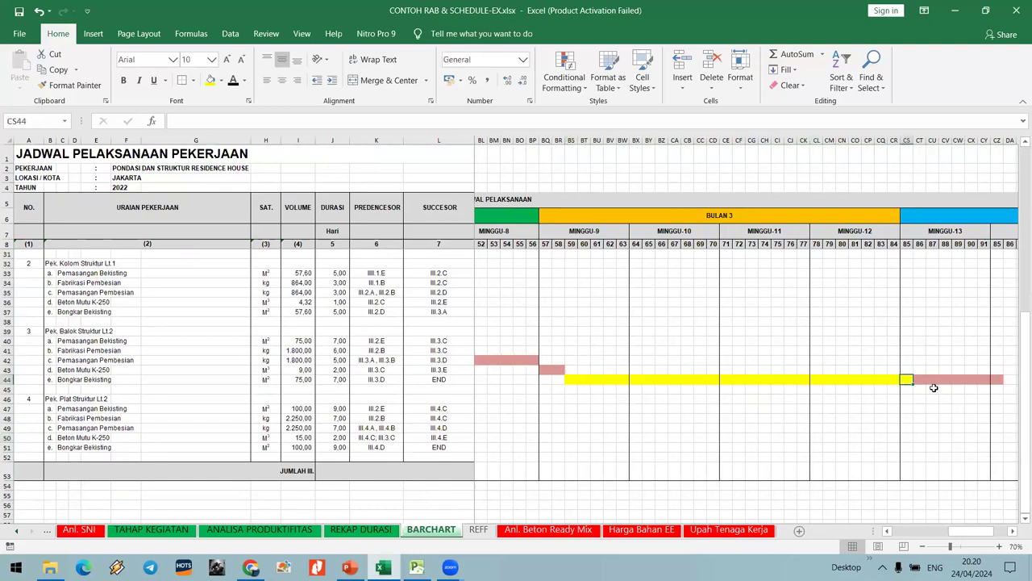
click(791, 446)
Clear the yellow fill from days 59 to 85 of the Balok Struktur Lt.2 Bongkar Bekisting row.
drag(568, 379, 908, 383)
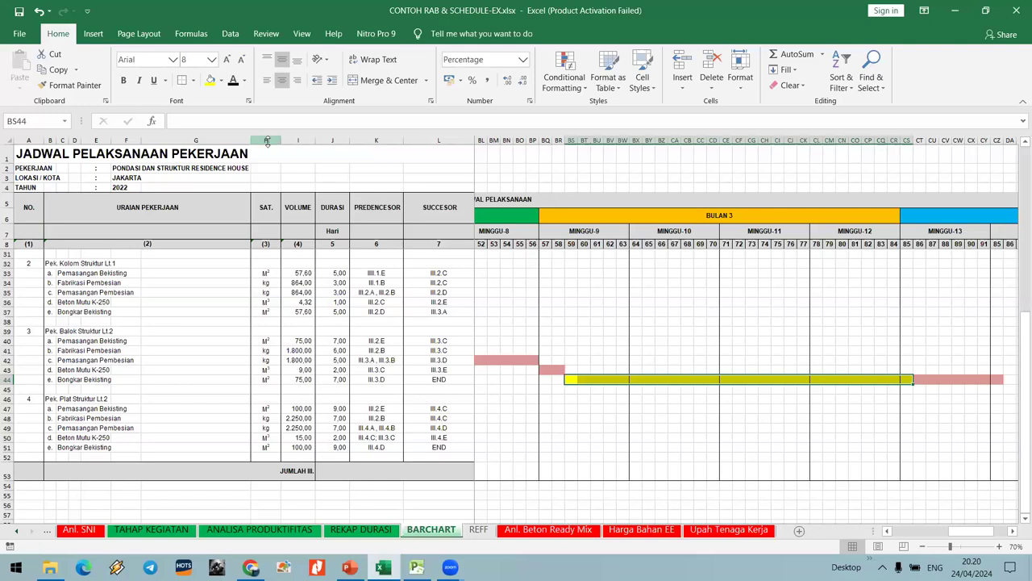
click(221, 79)
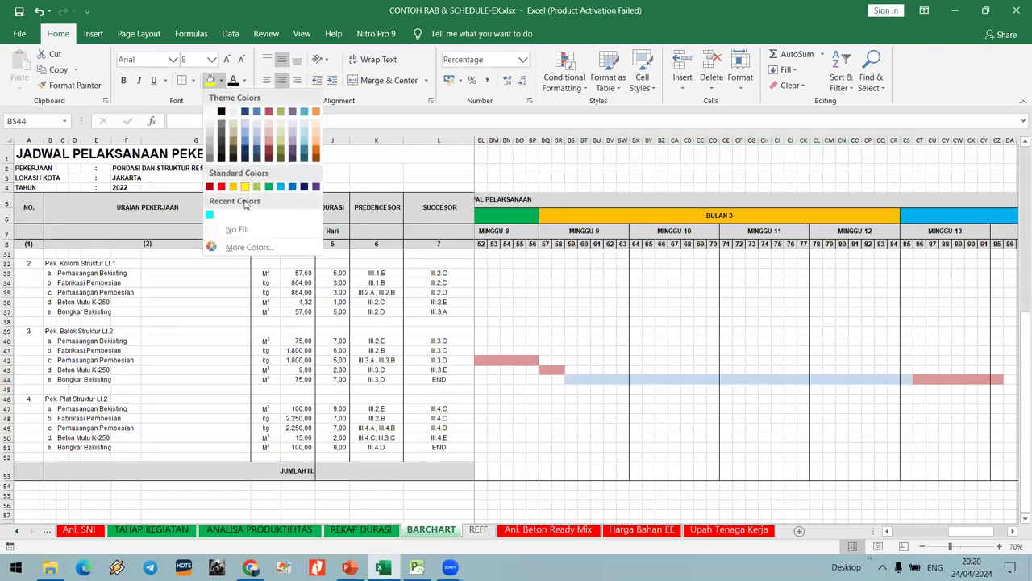
click(237, 230)
Shade nine days from day 36 in the Plat Struktur Lt.2 Pemasangan Bekisting row in light red.
click(620, 355)
key(Down)
key(Left)
key(Left)
key(Left)
key(Left)
key(Left)
key(Left)
key(Left)
key(Left)
key(Left)
key(Left)
key(Left)
key(Left)
key(Left)
key(Left)
key(Left)
key(Left)
key(Left)
key(Left)
key(Left)
key(Left)
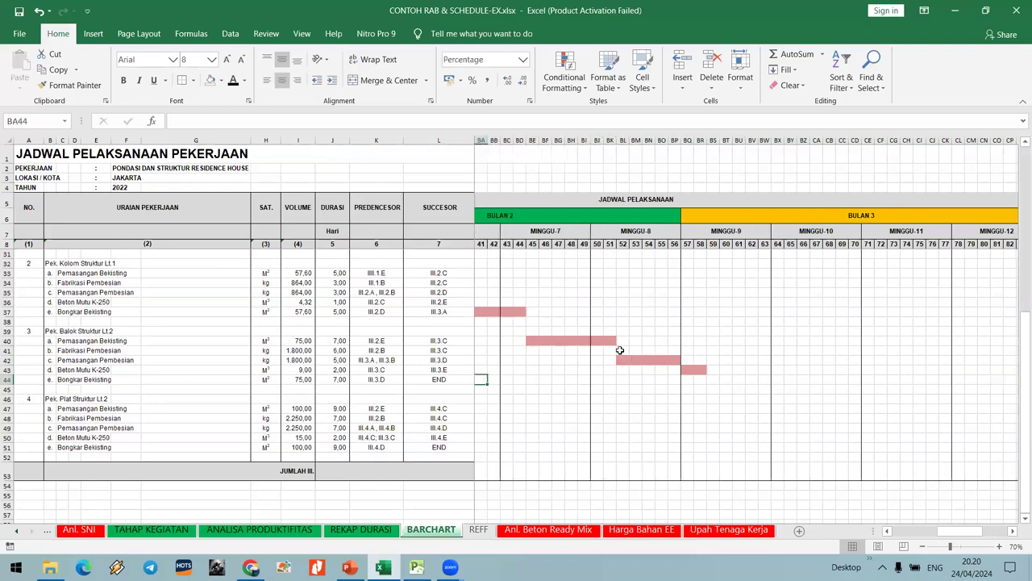
key(Left)
key(Left)
key(Left)
key(Left)
key(Left)
key(Left)
key(Left)
key(Left)
key(Left)
key(Left)
key(Left)
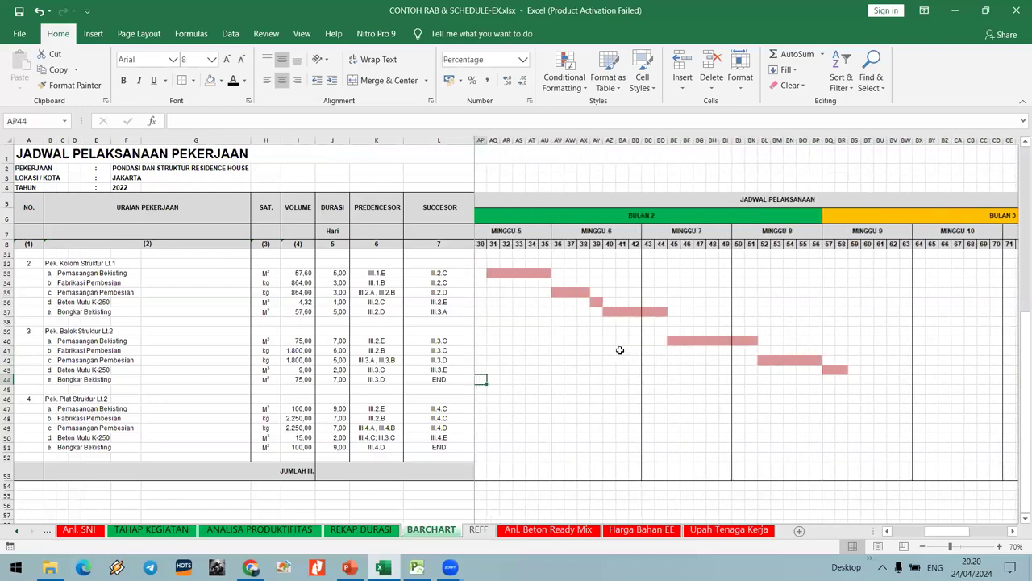
key(Left)
key(Right)
key(Right)
key(Right)
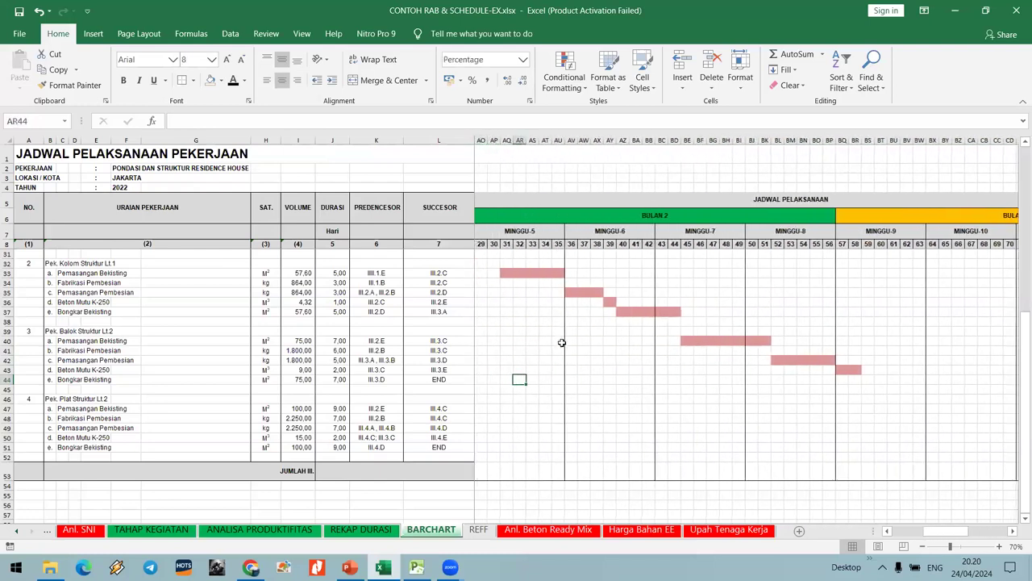
click(556, 398)
click(567, 411)
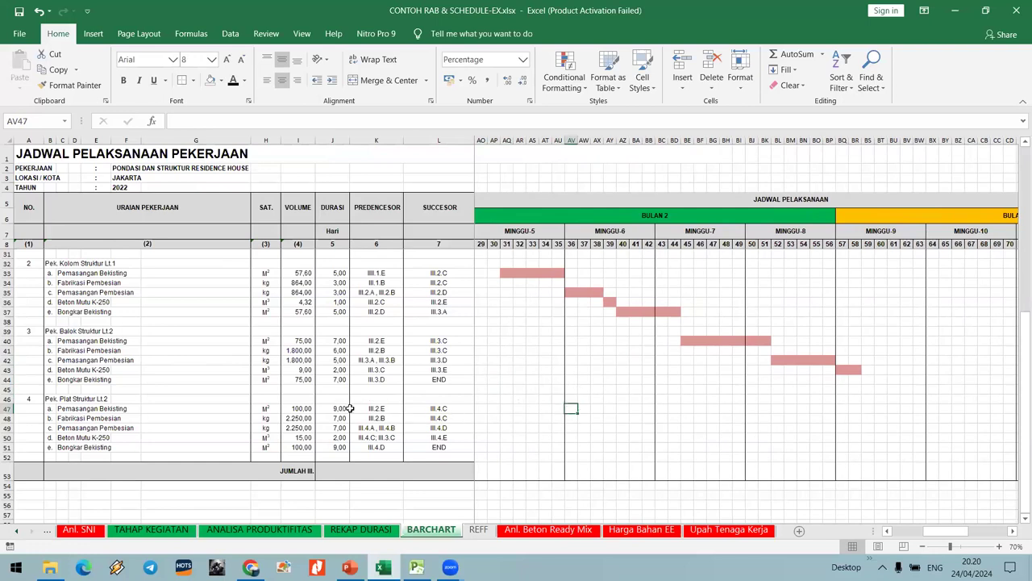
drag(573, 413, 675, 412)
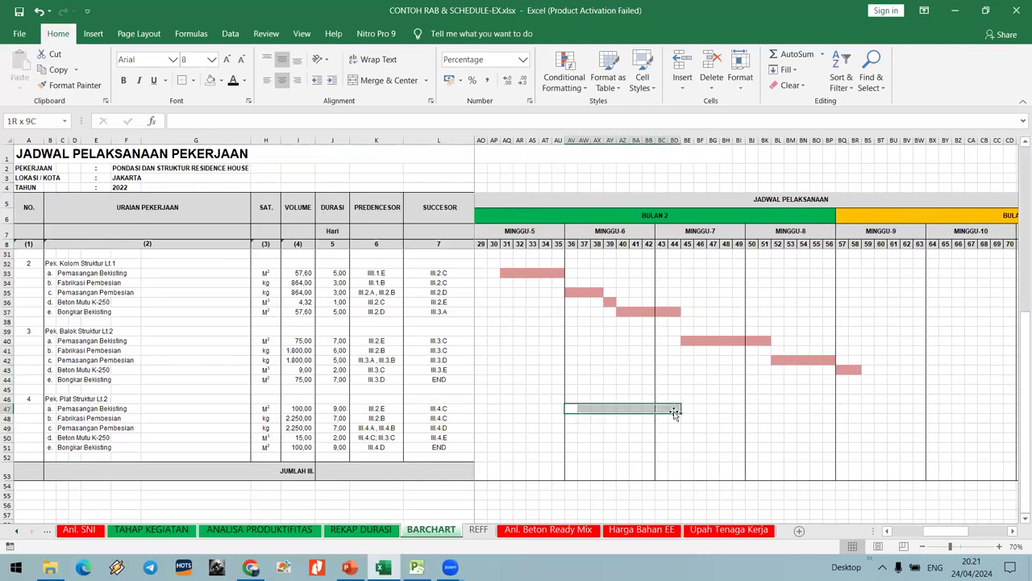
click(221, 80)
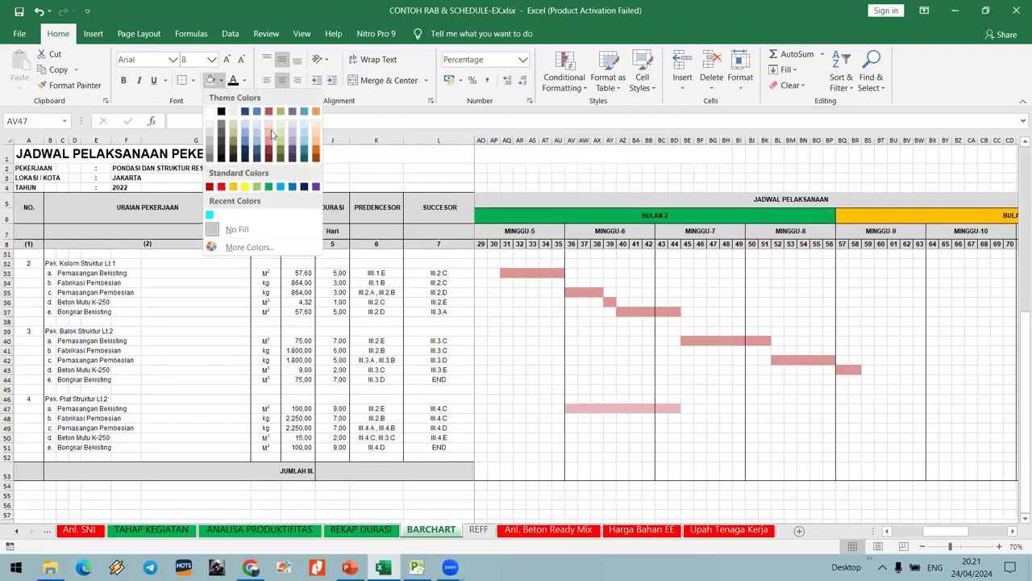
click(271, 143)
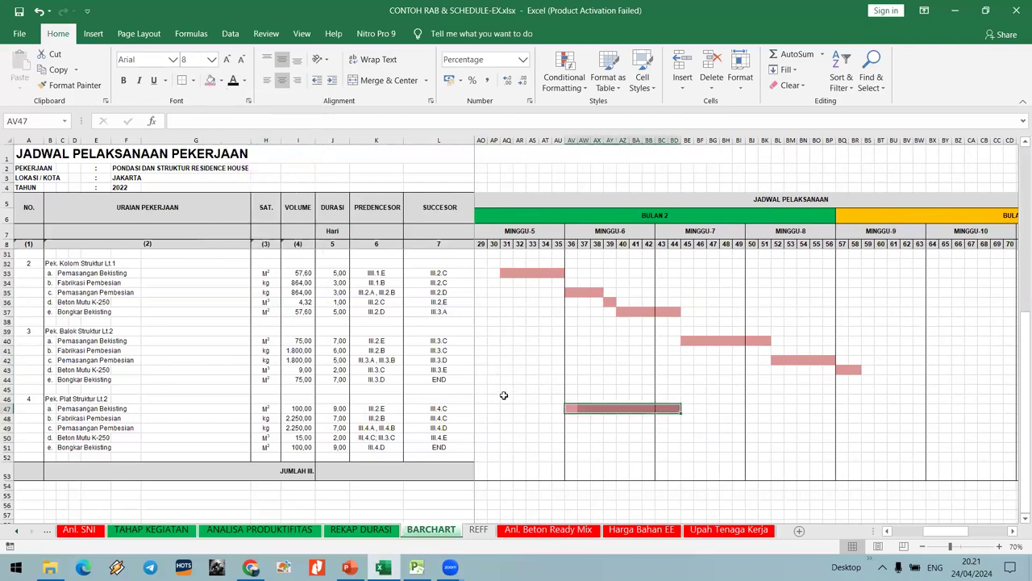
Shade seven days, 16 to 22, in the Plat Struktur Lt.2 Fabrikasi Pembesian row in light red, starting level with the Balok Fabrikasi Pembesian bar.
click(585, 446)
click(56, 417)
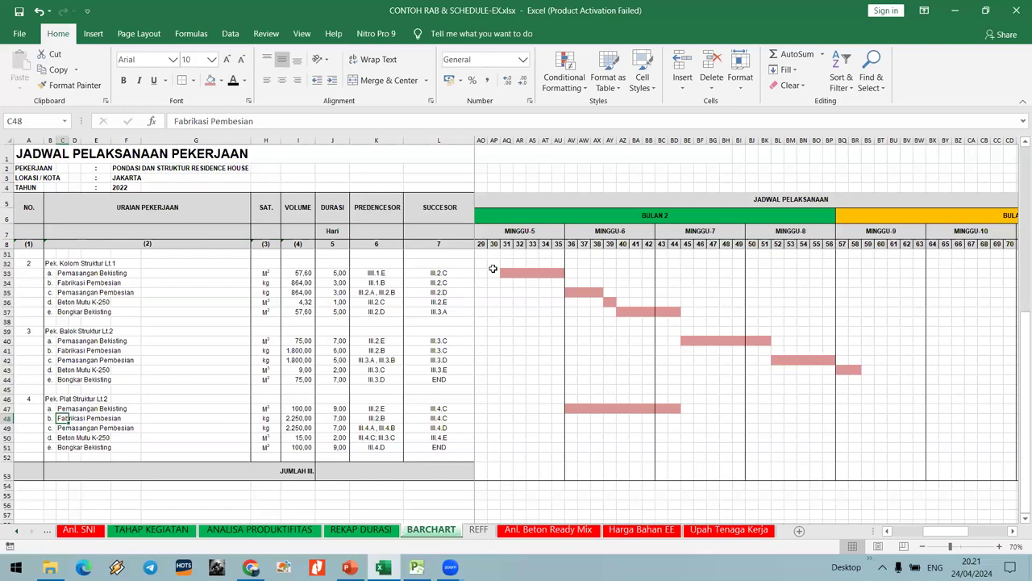
drag(945, 534, 928, 540)
key(Right)
key(Right)
key(Right)
key(Right)
key(Right)
key(Right)
key(Right)
key(Right)
key(Right)
key(Right)
key(Right)
key(Right)
key(Right)
key(Right)
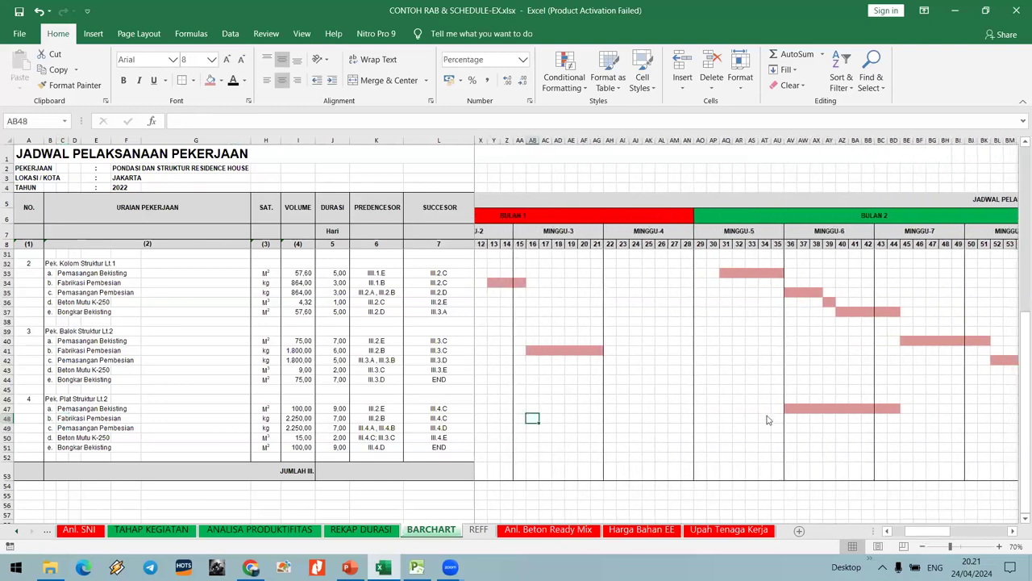
key(shift+Right)
key(shift+Right)
key(shift+Right)
key(shift+Right)
key(shift+Right)
key(shift+Right)
key(shift+Right)
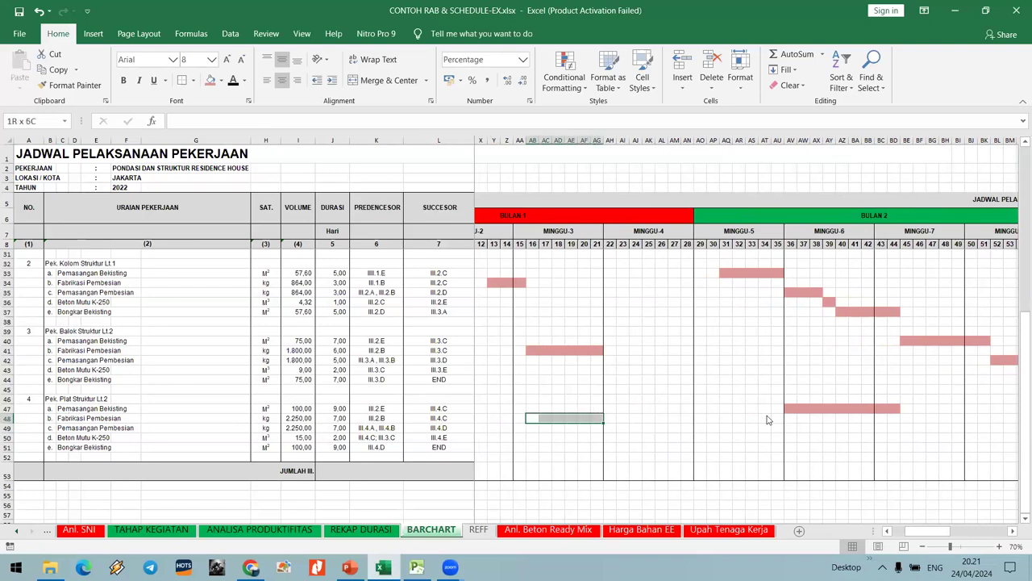
key(shift+Left)
click(215, 79)
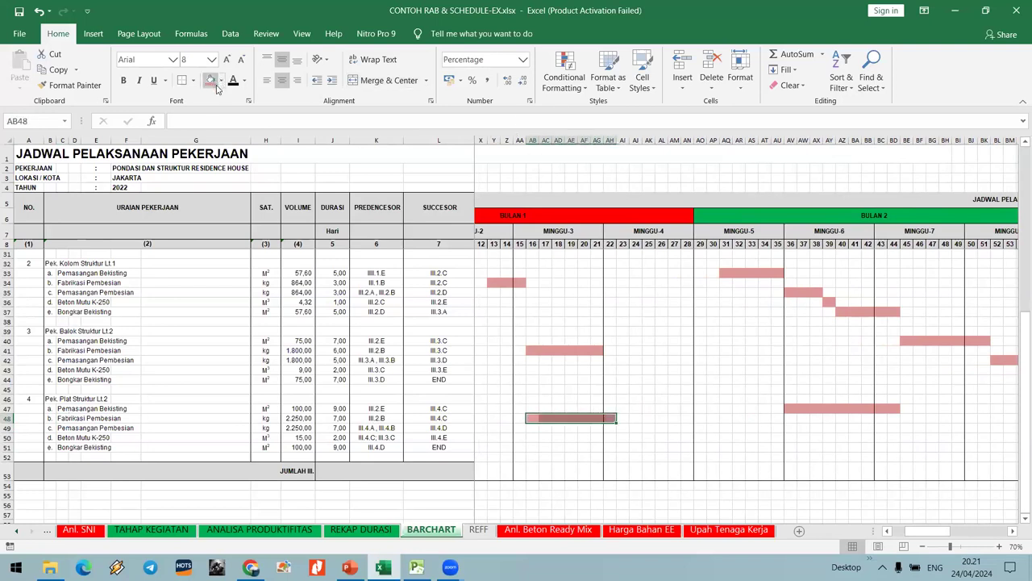
click(597, 352)
click(532, 351)
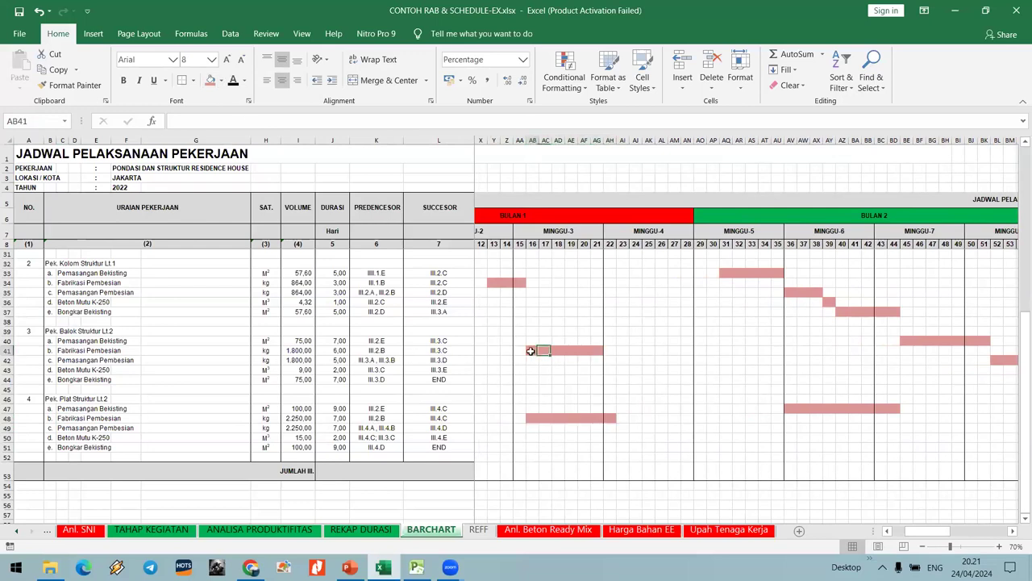
click(531, 419)
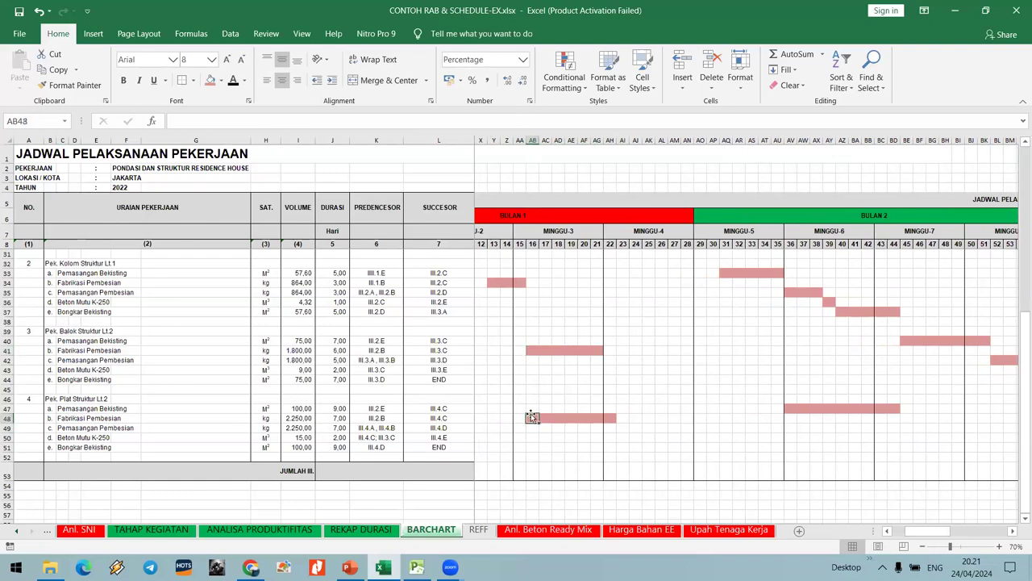
click(532, 369)
click(533, 437)
Shade seven days from day 45 in the Plat Struktur Lt.2 Pemasangan Pembesian row in light red.
click(721, 418)
key(Right)
key(Right)
key(Right)
key(Right)
key(Right)
key(Right)
key(Right)
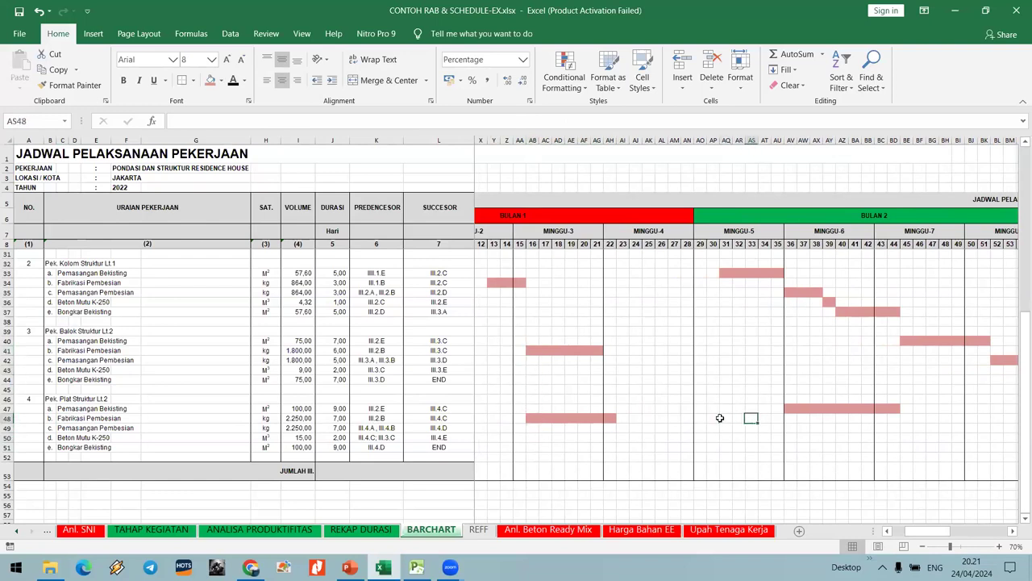
key(Right)
key(Down)
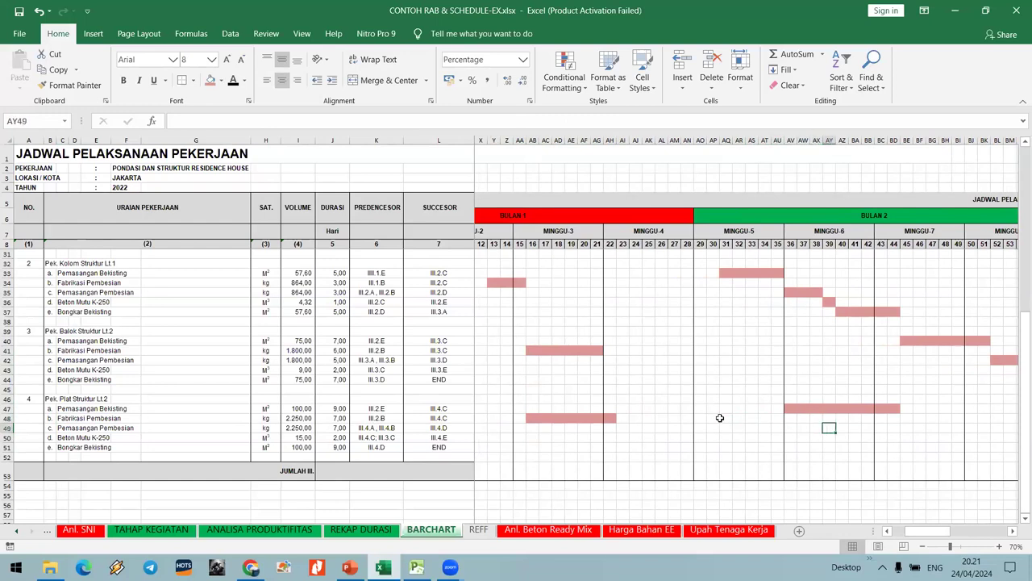
key(Right)
key(Right)
key(Right)
key(Right)
key(Right)
key(Right)
key(Right)
key(Right)
key(Right)
key(Right)
key(Right)
key(Right)
key(Right)
key(Right)
key(Right)
key(Right)
key(Right)
key(Right)
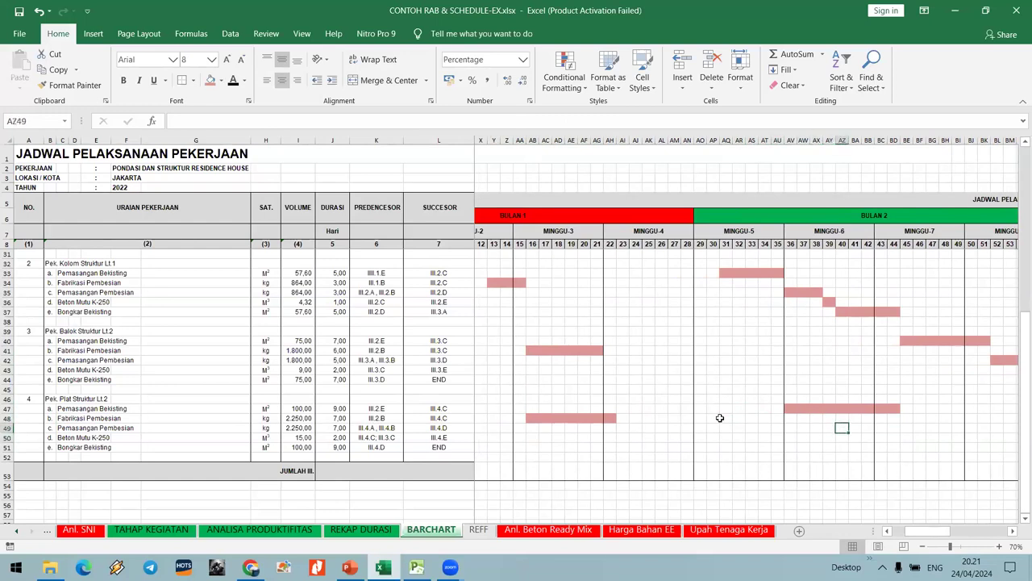
key(Left)
key(Left)
key(Left)
key(Left)
key(Left)
key(Left)
key(Left)
key(Left)
key(Left)
key(Left)
key(Left)
key(Left)
key(Left)
key(shift+Right)
key(shift+Right)
key(shift+Right)
key(shift+Right)
key(shift+Right)
key(shift+Right)
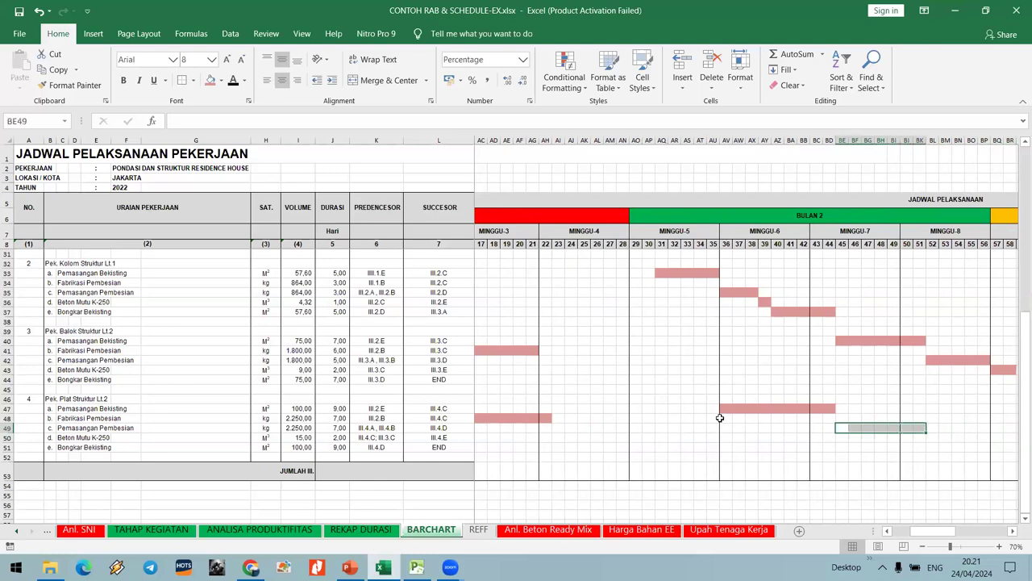
click(209, 79)
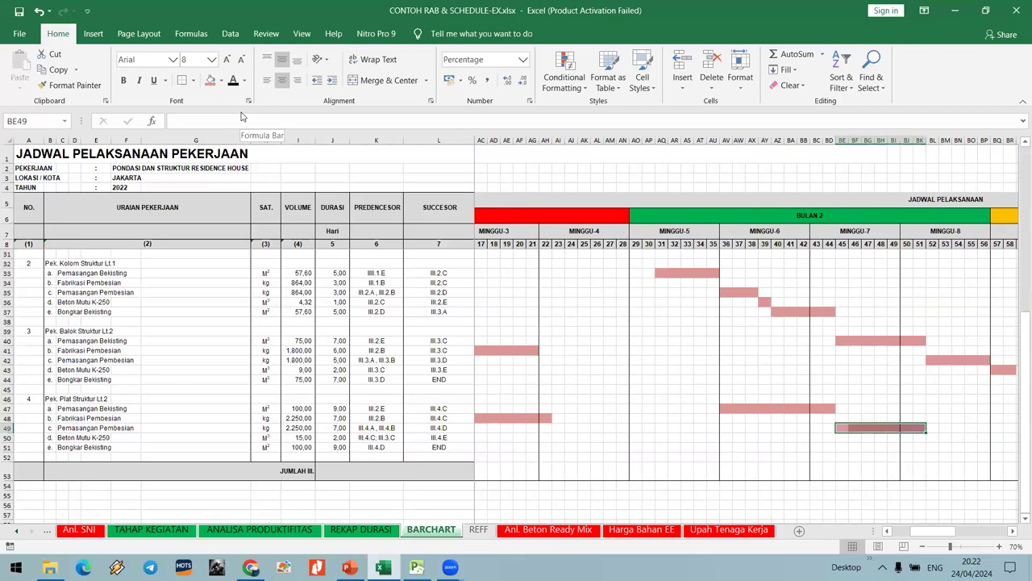
Examine day 52 of the Plat Struktur Lt.2 Beton Mutu K-250 row against the Balok Struktur Lt.2 Pemasangan Pembesian and Beton Mutu K-250 bars.
key(Down)
key(Right)
key(Right)
key(Right)
key(Right)
key(Right)
key(Right)
key(Right)
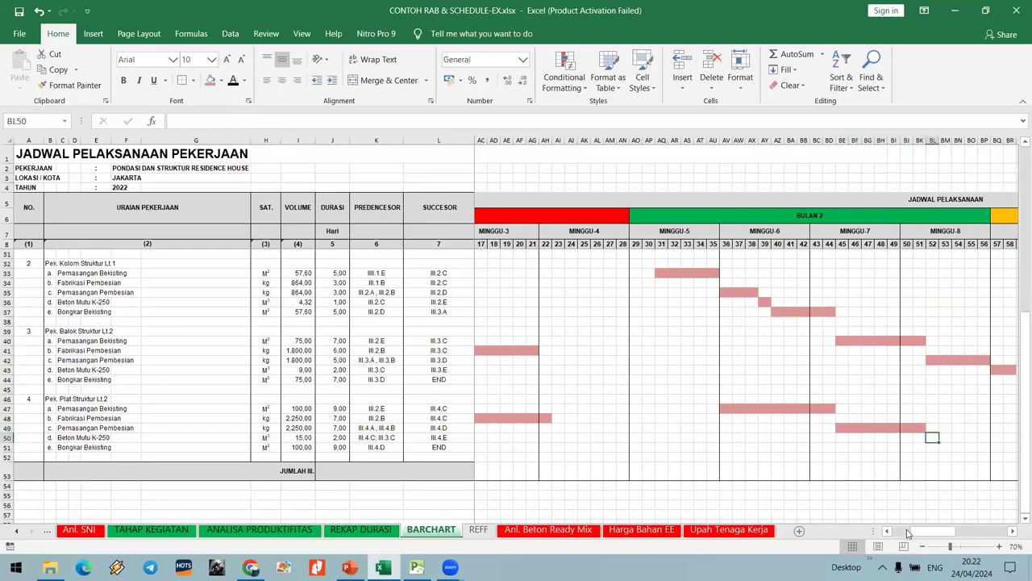
drag(932, 533, 943, 528)
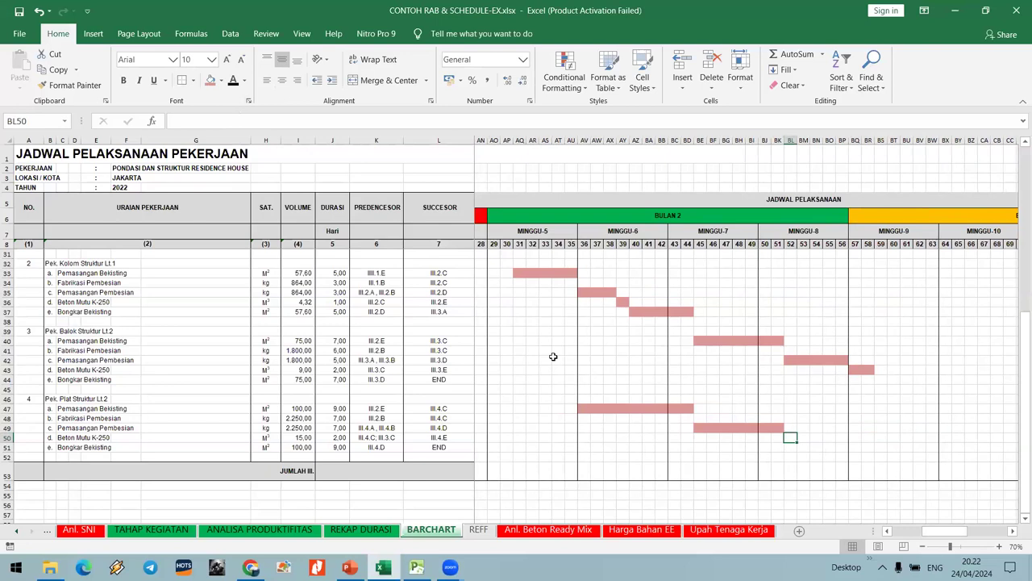
click(6, 370)
click(7, 360)
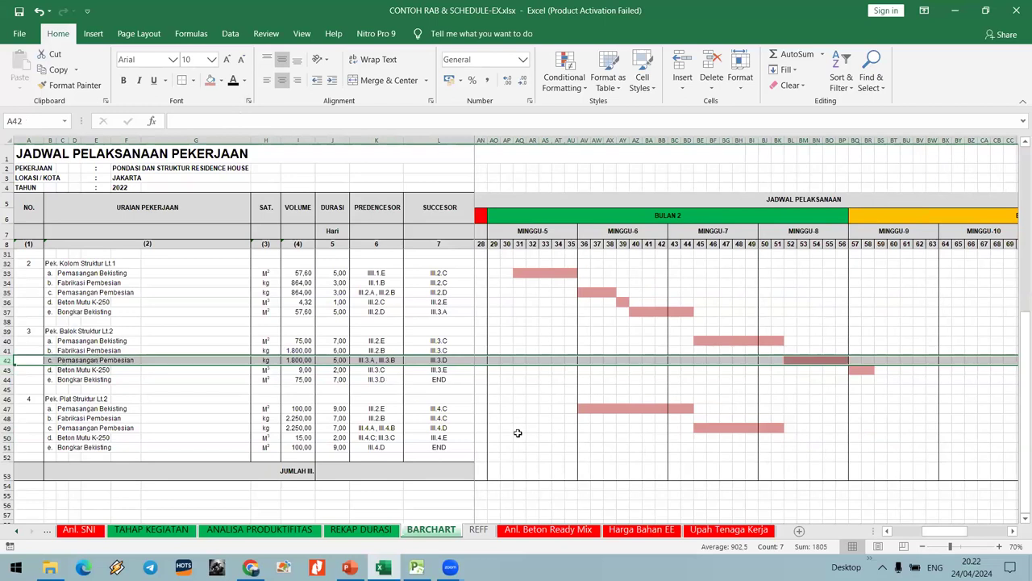
Clear the fill from days 36 to 44 of Pemasangan Bekisting and days 45 to 51 of Pemasangan Pembesian in Plat Struktur Lt.2.
drag(580, 408, 692, 419)
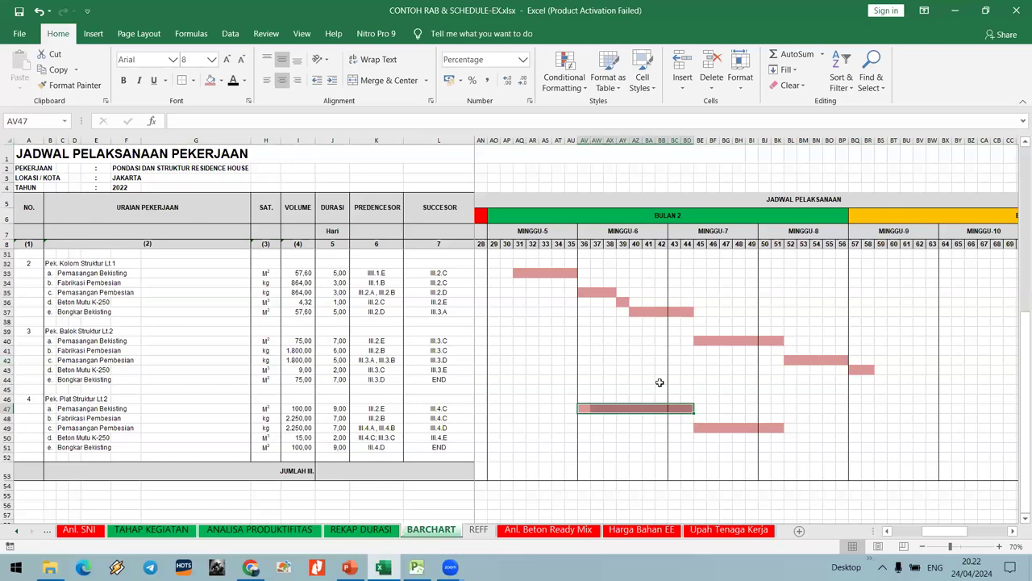
click(221, 82)
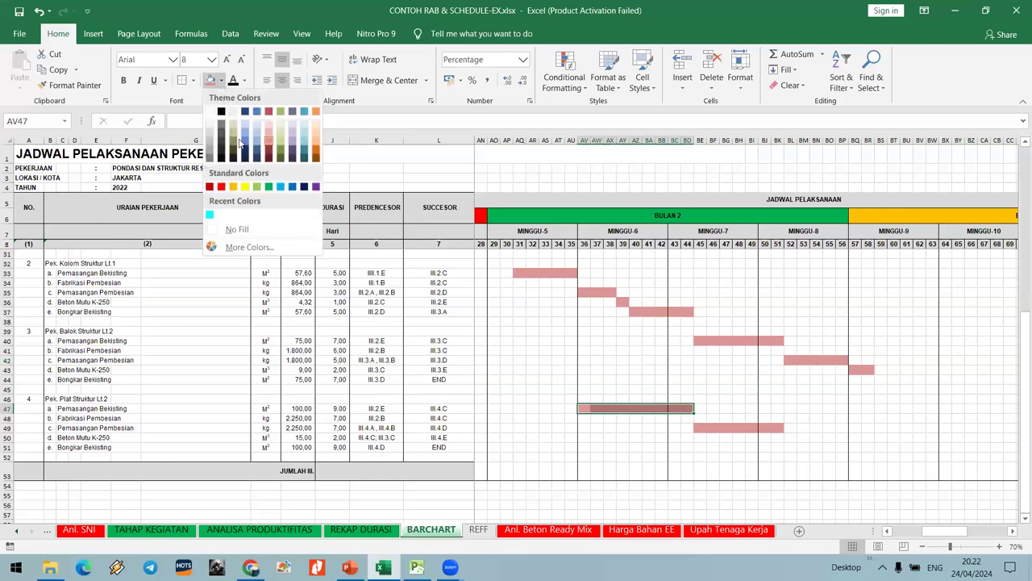
click(233, 230)
drag(699, 428, 779, 428)
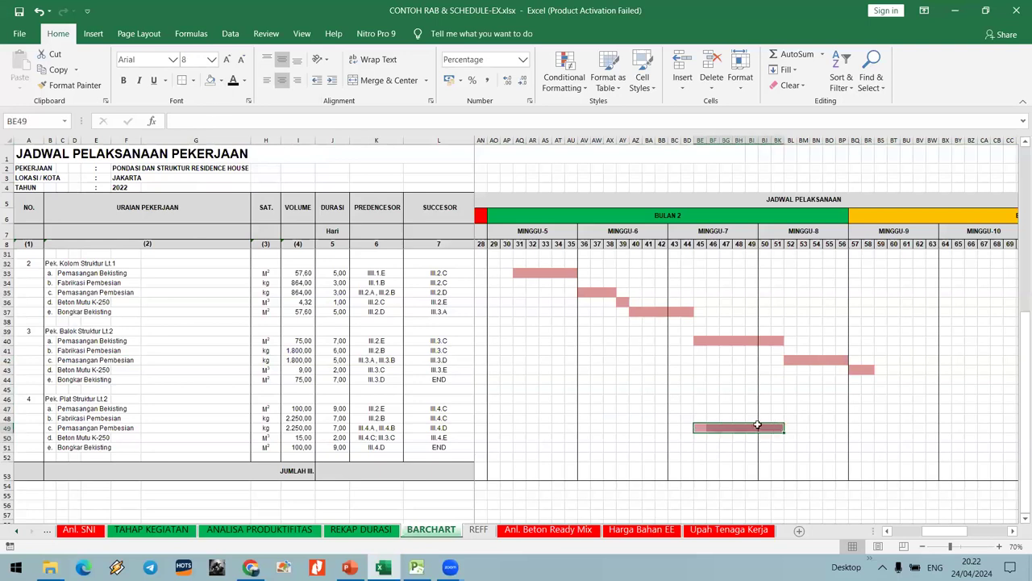
click(209, 82)
Shade nine days, 45 to 53, in the Plat Struktur Lt.2 Pemasangan Bekisting row in light red.
click(702, 398)
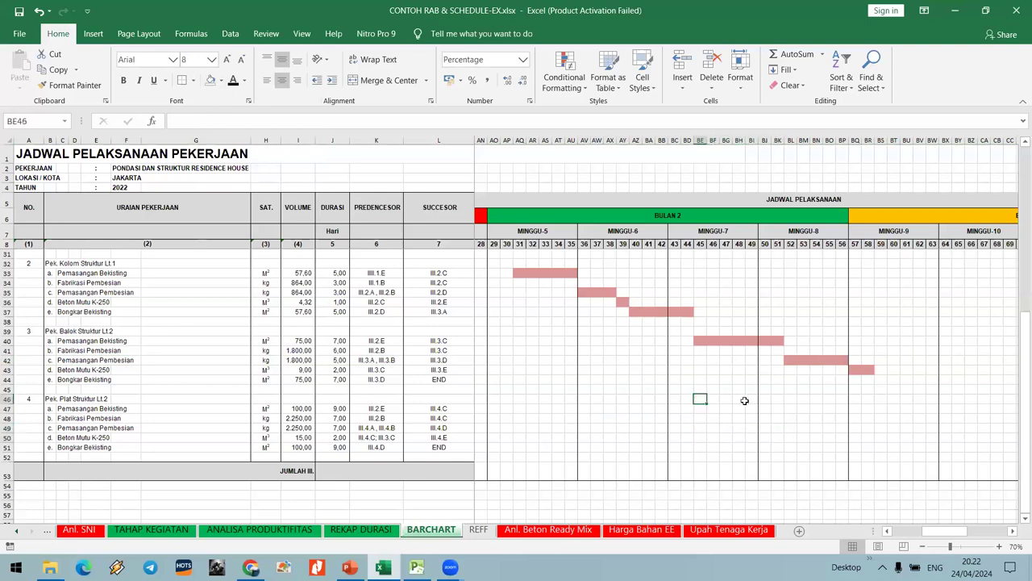
key(Down)
key(shift+Right)
key(shift+Right)
key(shift+Right)
key(shift+Right)
key(shift+Right)
key(shift+Right)
key(shift+Right)
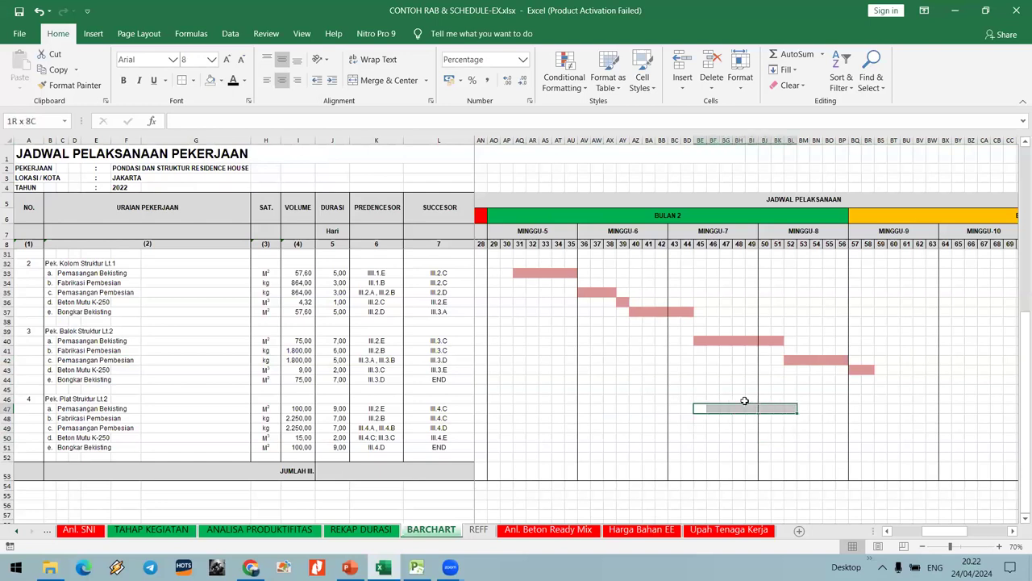
key(shift+Left)
key(shift+Left)
key(shift+Left)
key(shift+Right)
key(shift+Right)
key(shift+Right)
key(shift+Right)
click(221, 80)
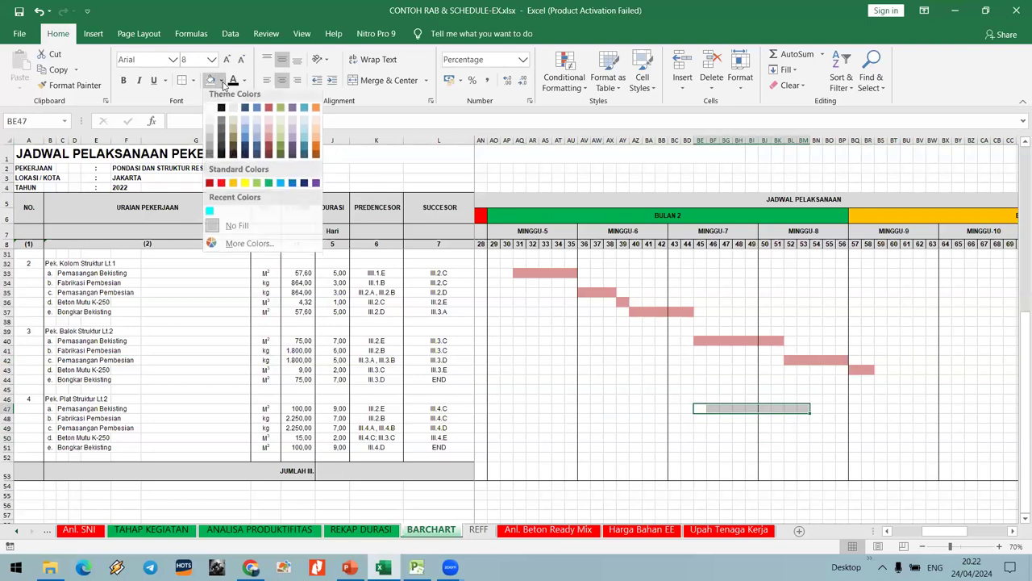
click(269, 137)
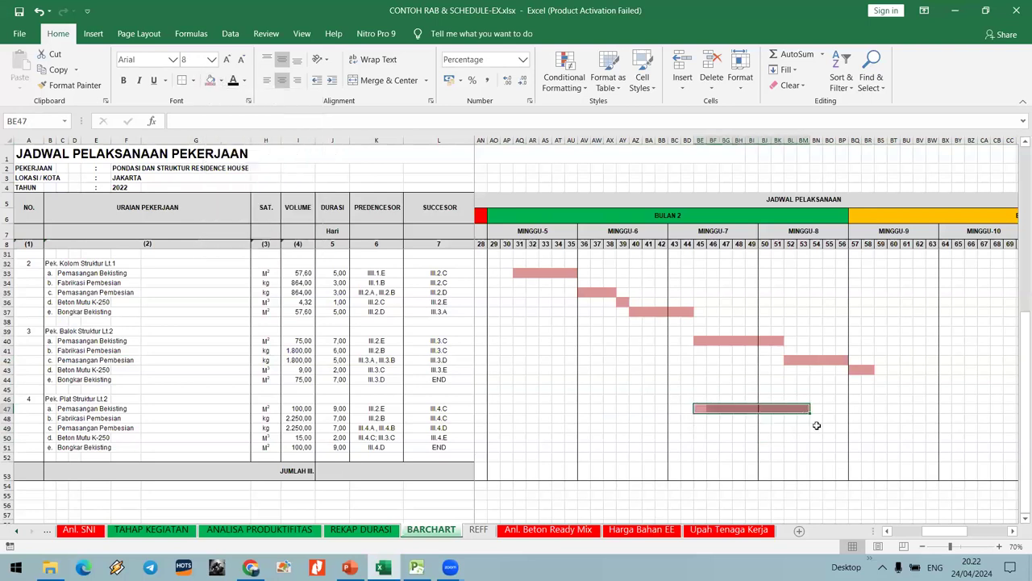
key(Down)
key(Down)
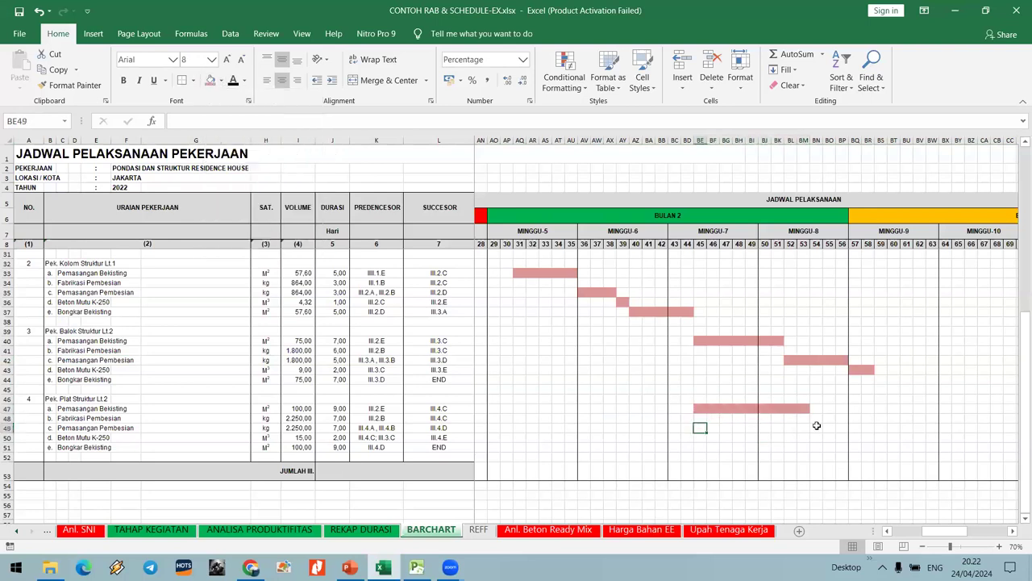
Shade seven days, 54 to 60, in the Plat Struktur Lt.2 Pemasangan Pembesian row in light red.
key(Right)
key(Right)
key(Right)
key(Right)
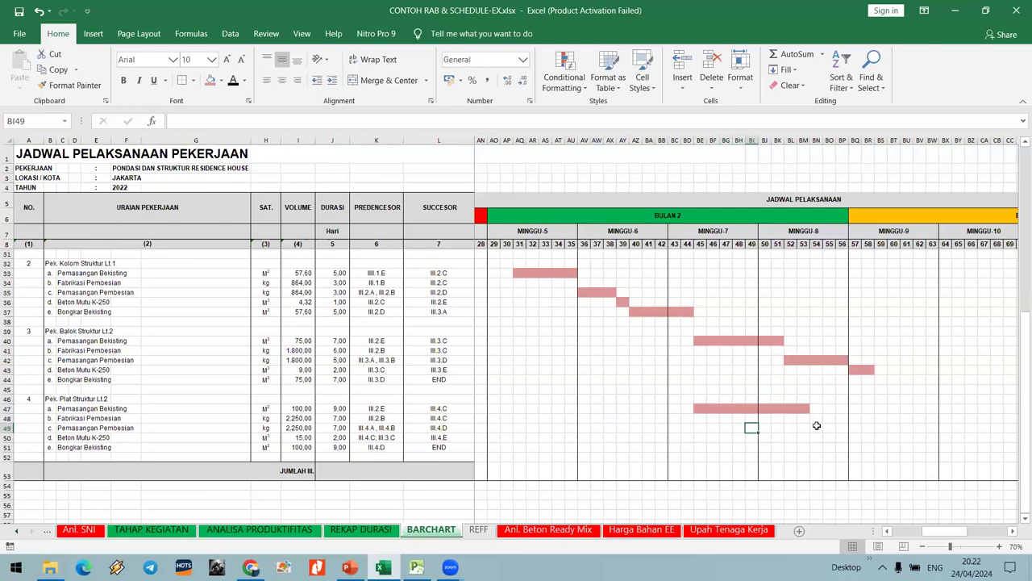
key(Right)
key(Right)
key(Right)
key(Right)
key(Right)
key(shift+Right)
key(shift+Right)
key(shift+Right)
key(shift+Right)
key(shift+Right)
key(shift+Right)
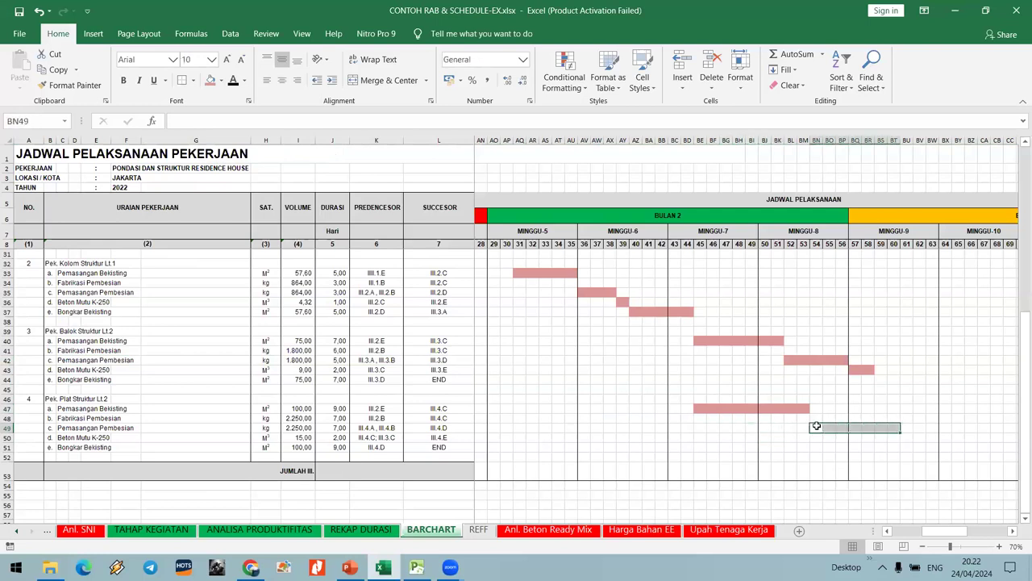
click(210, 80)
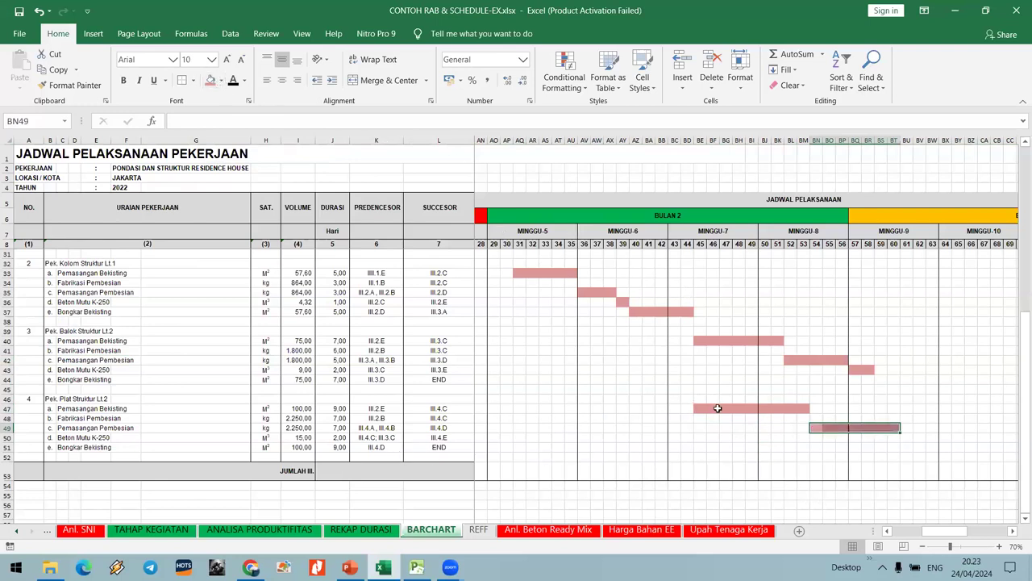
Shade days 61 and 62 in the Plat Struktur Lt.2 Beton Mutu K-250 row in light red.
click(914, 437)
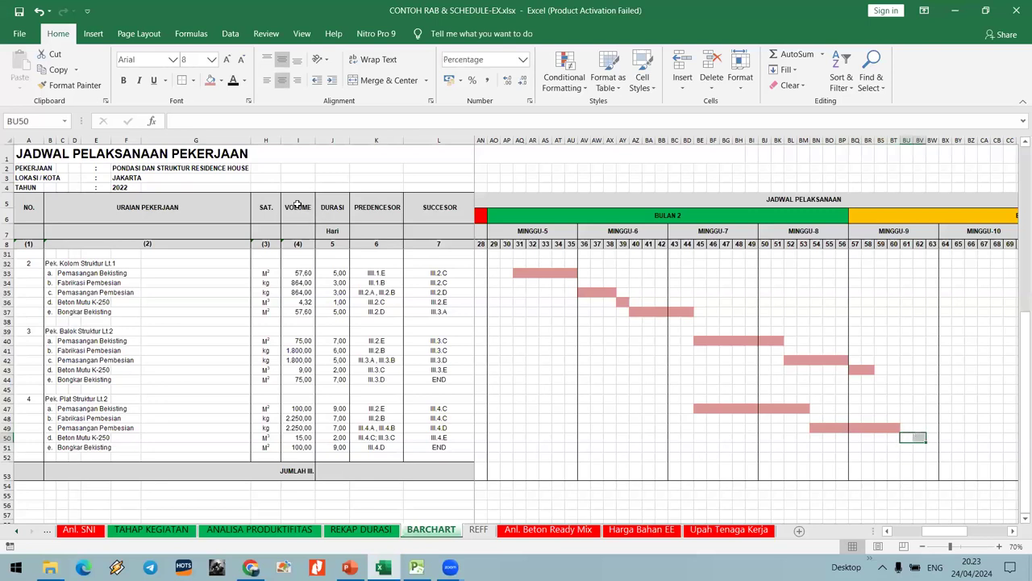
click(211, 81)
click(895, 418)
click(905, 388)
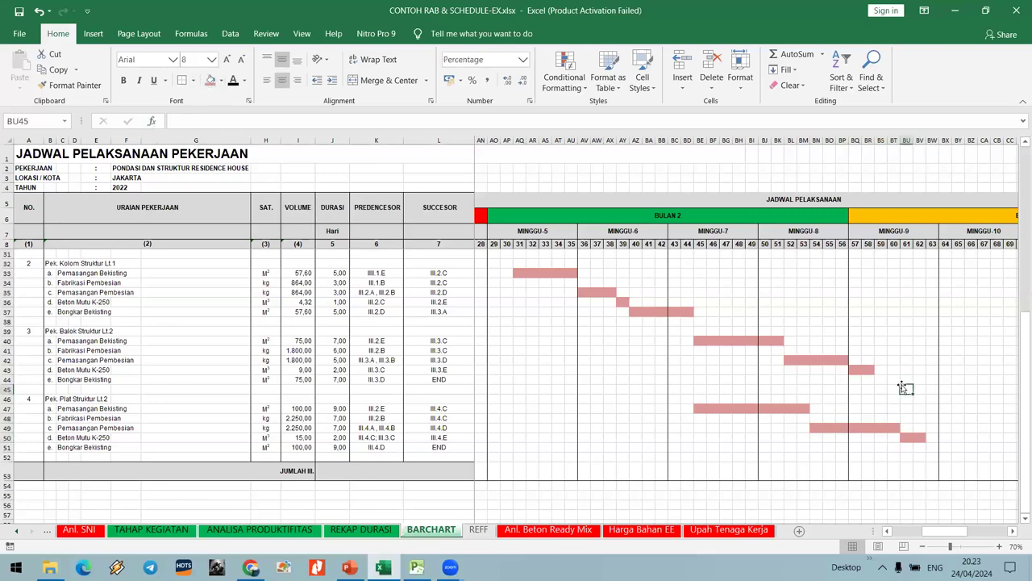
Clear the fill of the old Balok Struktur Lt.2 Bongkar Bekisting bar in weeks 13 and 14.
scroll(938, 536, down, 1)
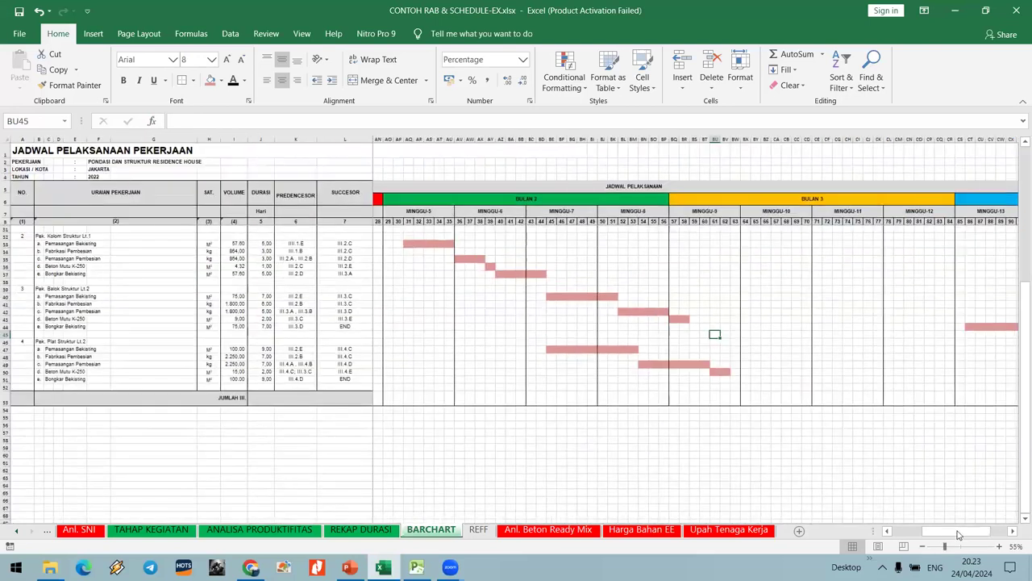
scroll(767, 299, right, 5)
drag(804, 302, 892, 344)
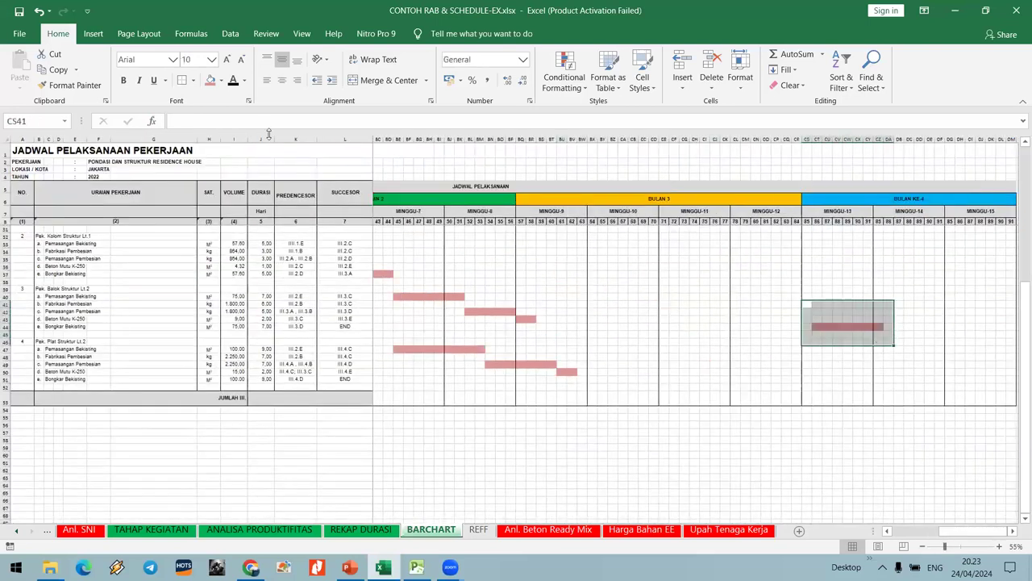
click(220, 81)
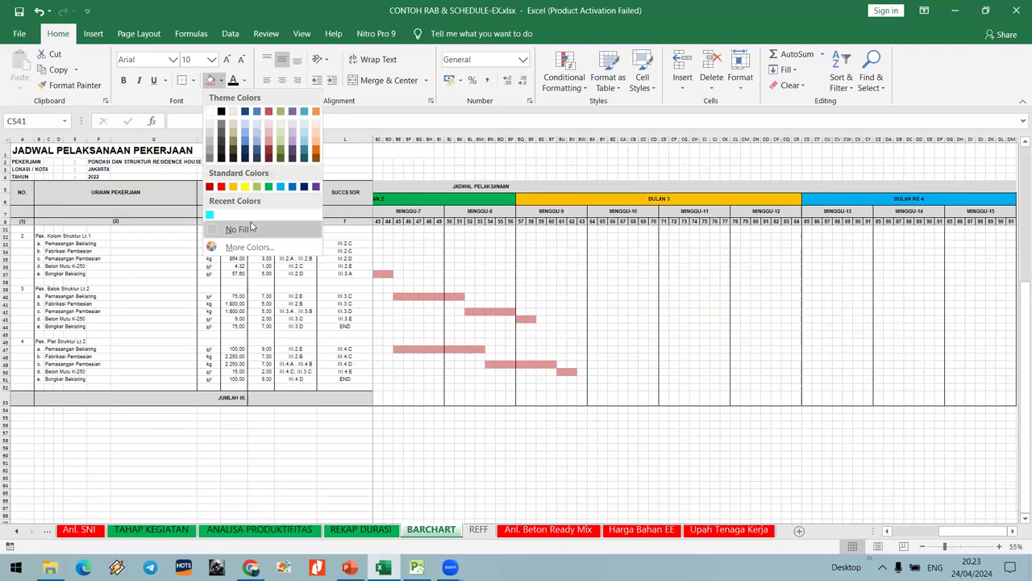
click(226, 231)
Move the Balok Struktur Lt.2 Beton Mutu K-250 shading from days 57 and 58 to days 61 and 62, in light red.
click(49, 288)
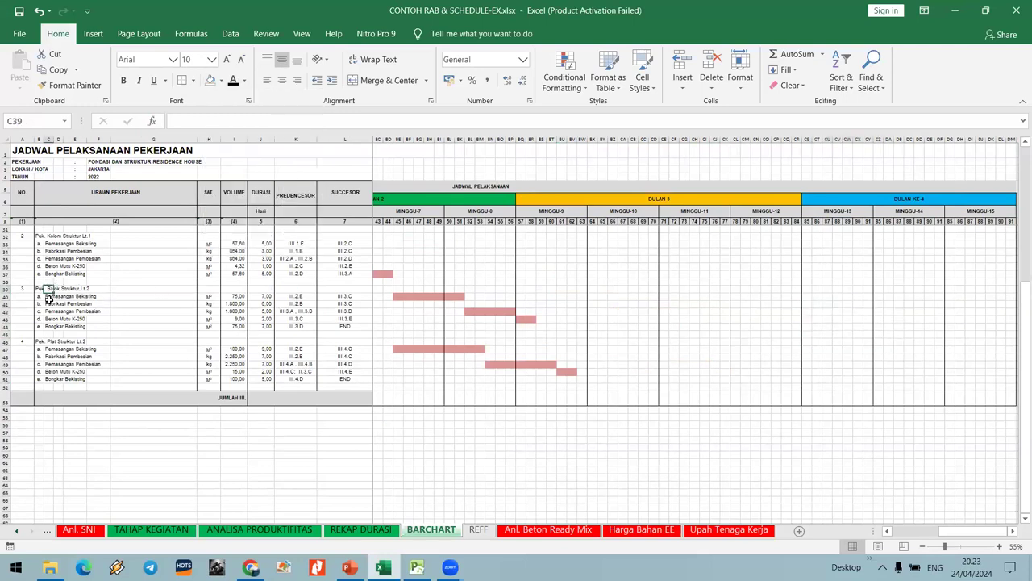
click(39, 348)
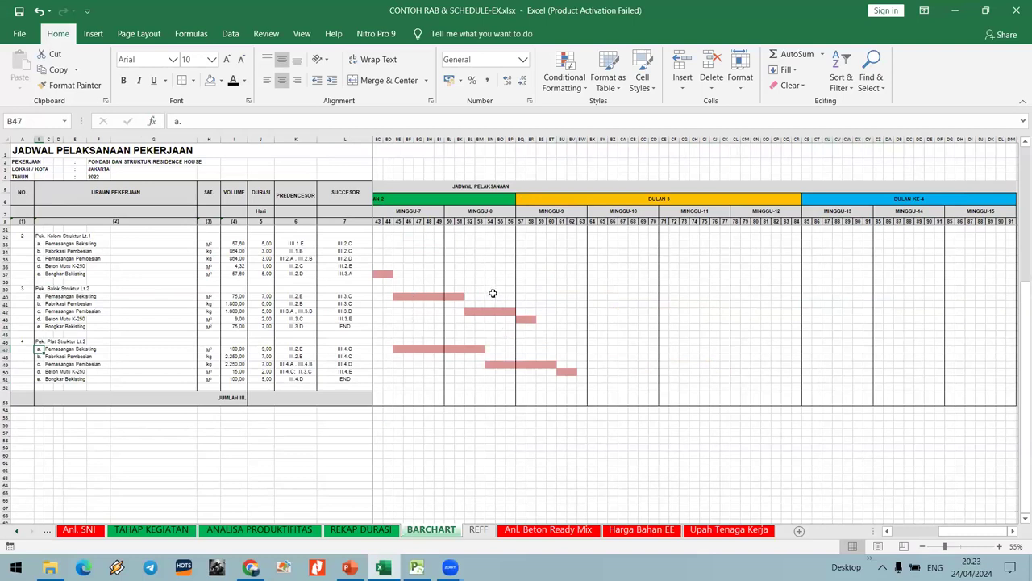
click(524, 320)
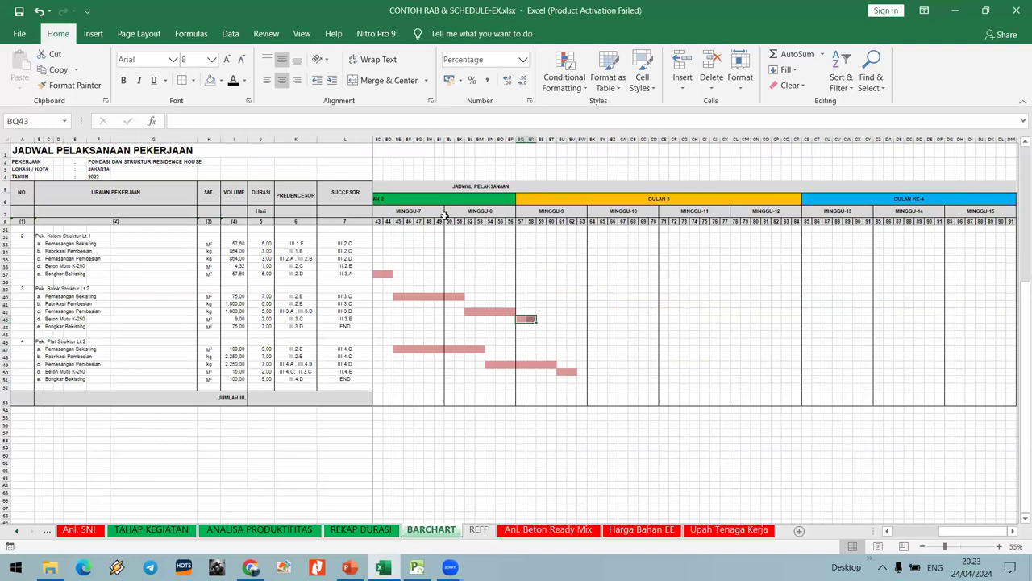
click(210, 80)
click(565, 320)
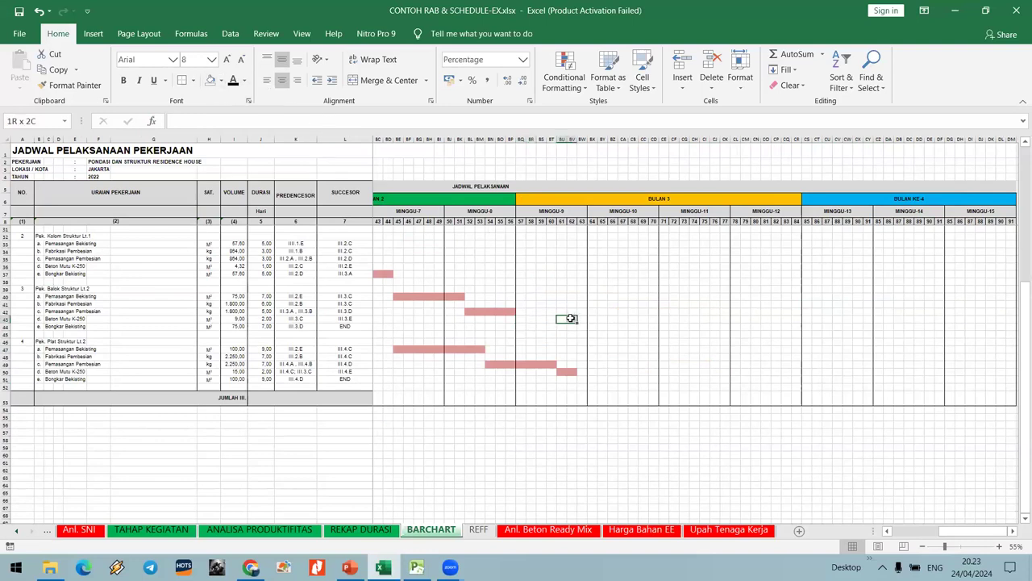
click(222, 82)
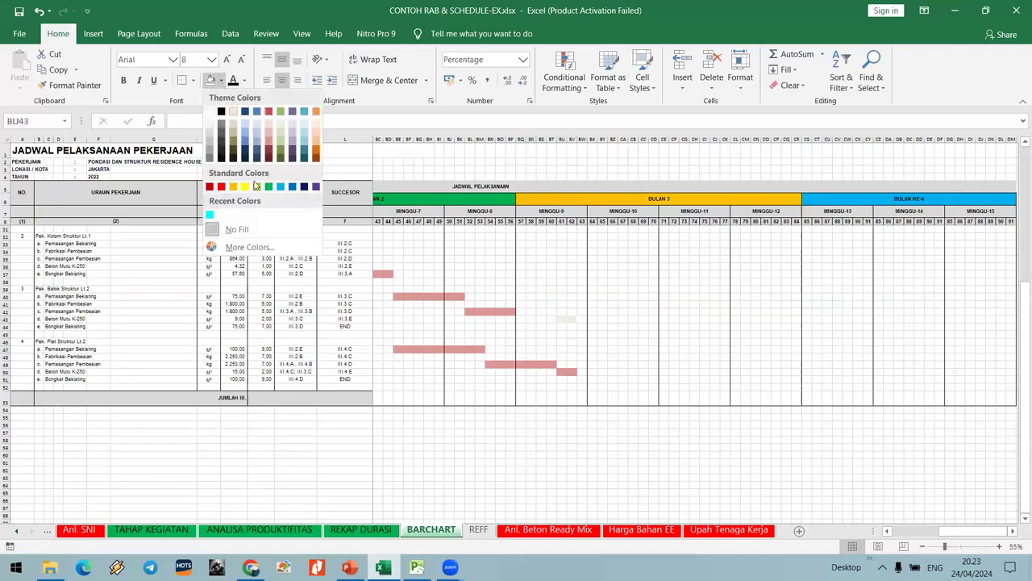
click(271, 139)
click(523, 319)
drag(534, 319, 554, 319)
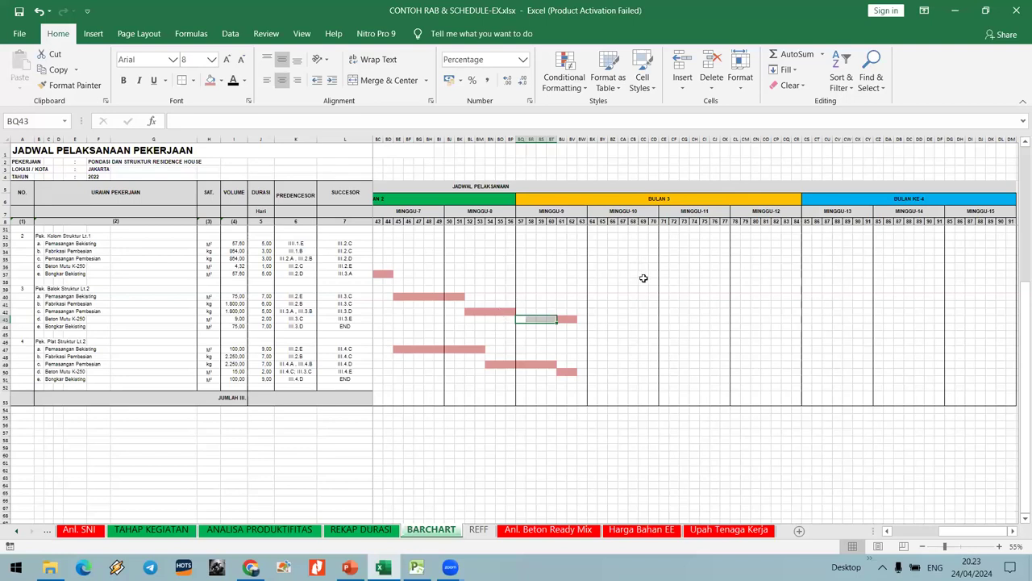
click(592, 365)
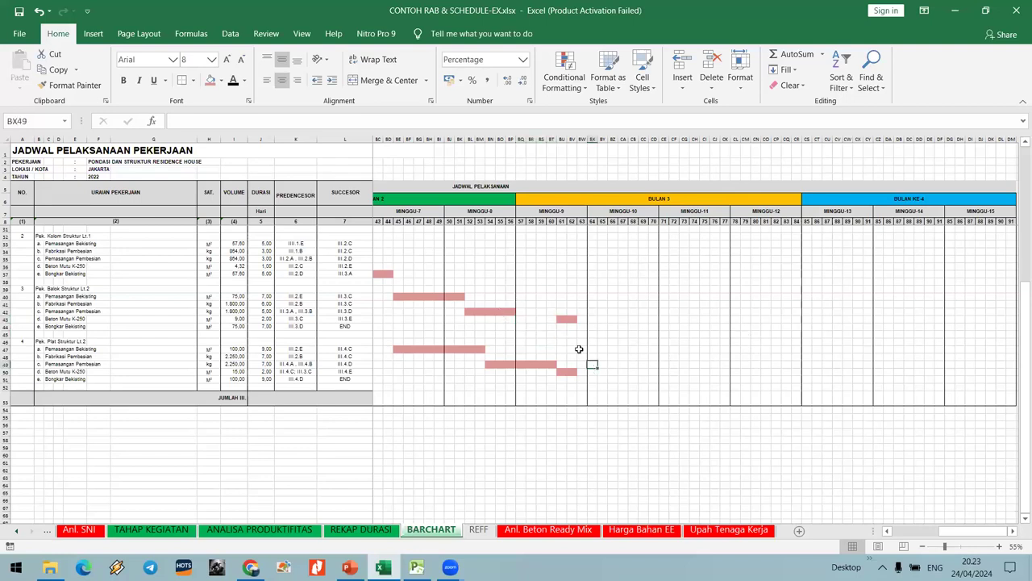
Count 28 waiting days from day 63 and shade seven days from day 90 in the Balok Struktur Lt.2 Beton Mutu K-250 row in light red.
drag(564, 319, 571, 373)
click(589, 333)
click(583, 222)
drag(582, 222, 860, 221)
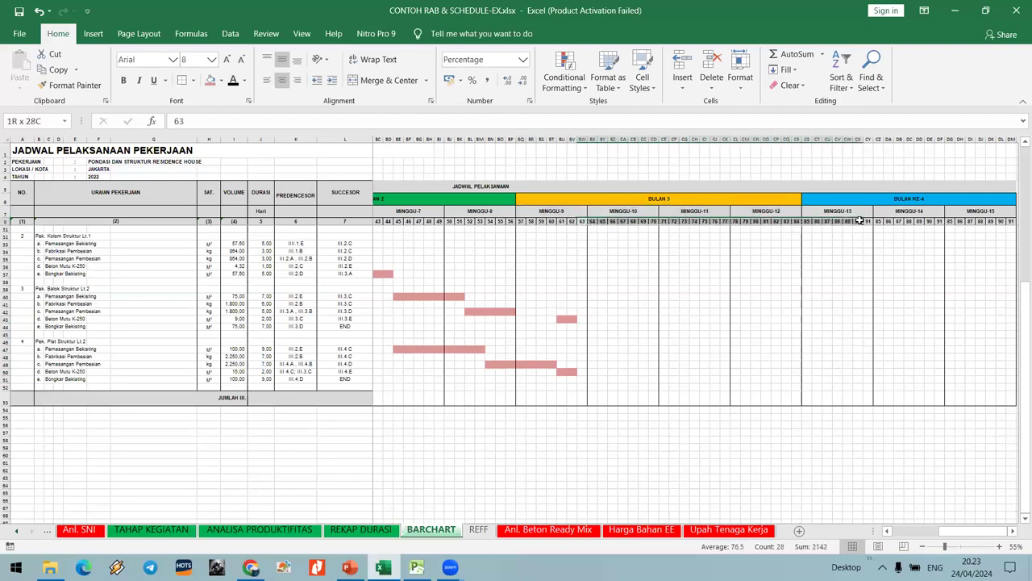
click(857, 229)
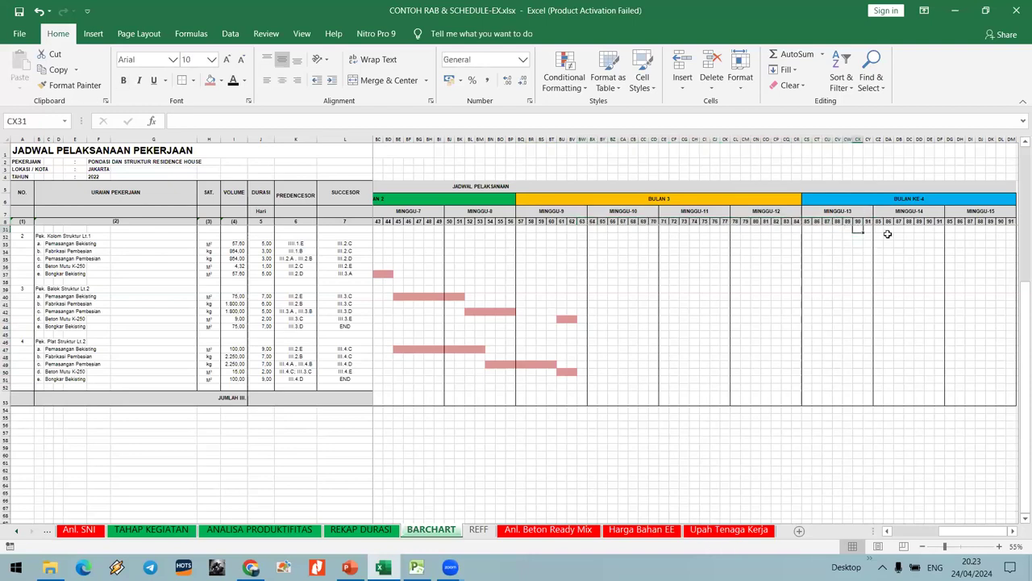
key(Down)
key(Down)
key(Down)
key(Down)
key(Down)
key(Down)
key(Down)
key(Down)
key(Down)
key(Down)
key(Down)
key(Down)
key(Down)
key(Down)
key(Down)
key(Down)
key(Down)
key(Down)
key(Down)
key(Up)
key(Up)
key(Up)
key(Up)
key(Up)
key(Up)
key(Up)
click(210, 81)
key(shift+Right)
key(shift+Right)
key(shift+Right)
key(shift+Right)
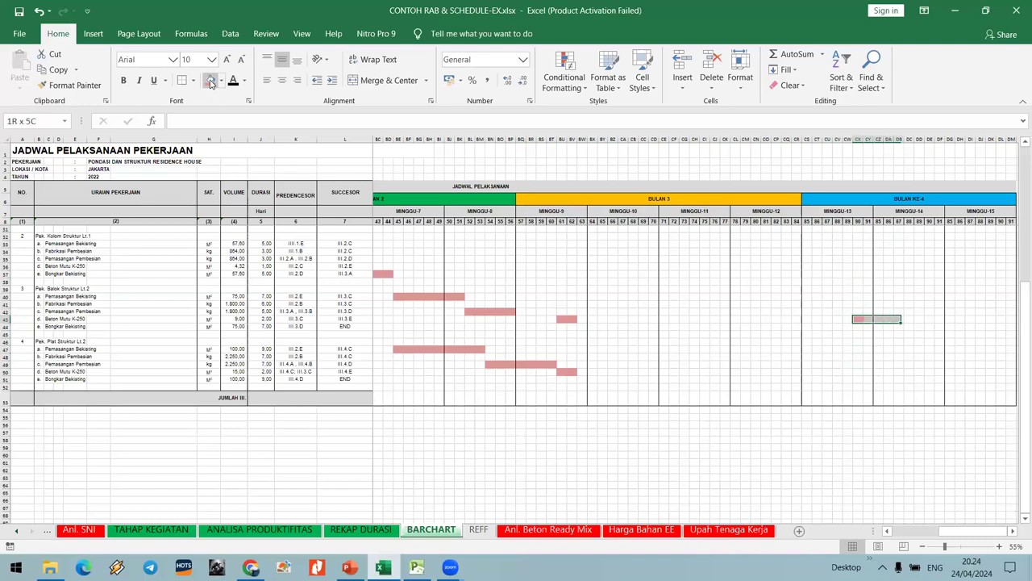
key(shift+Right)
key(shift+Right)
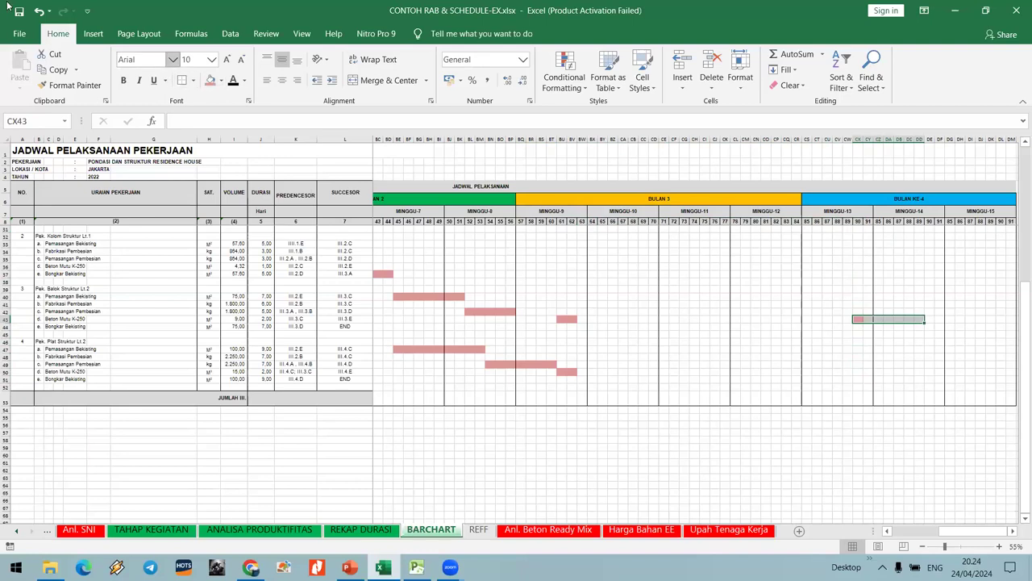
Copy the seven-day bar starting at day 90 into the Plat Struktur Lt.2 Bongkar Bekisting row, starting at the same day.
key(ctrl+c)
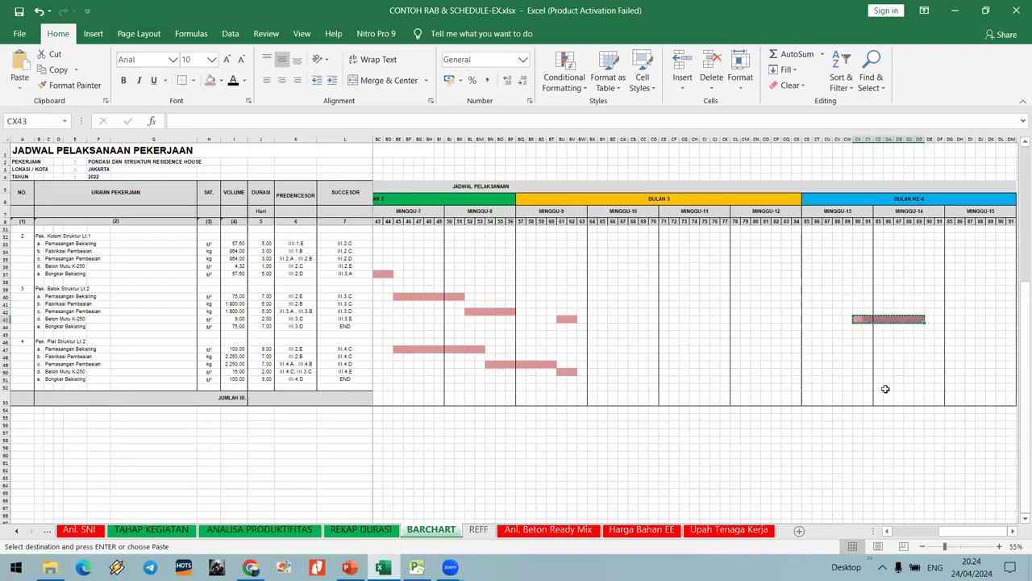
click(858, 379)
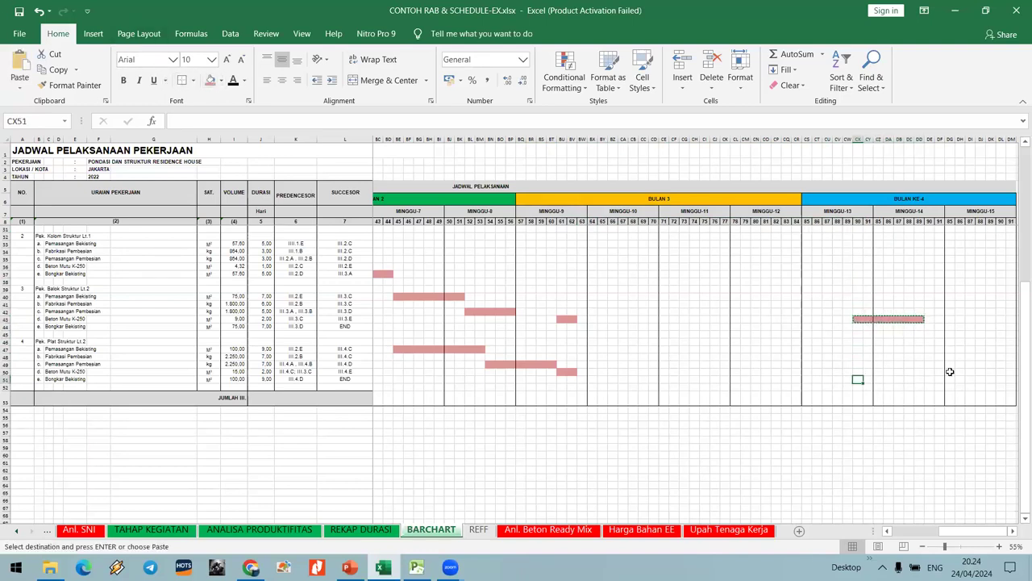
key(ctrl+v)
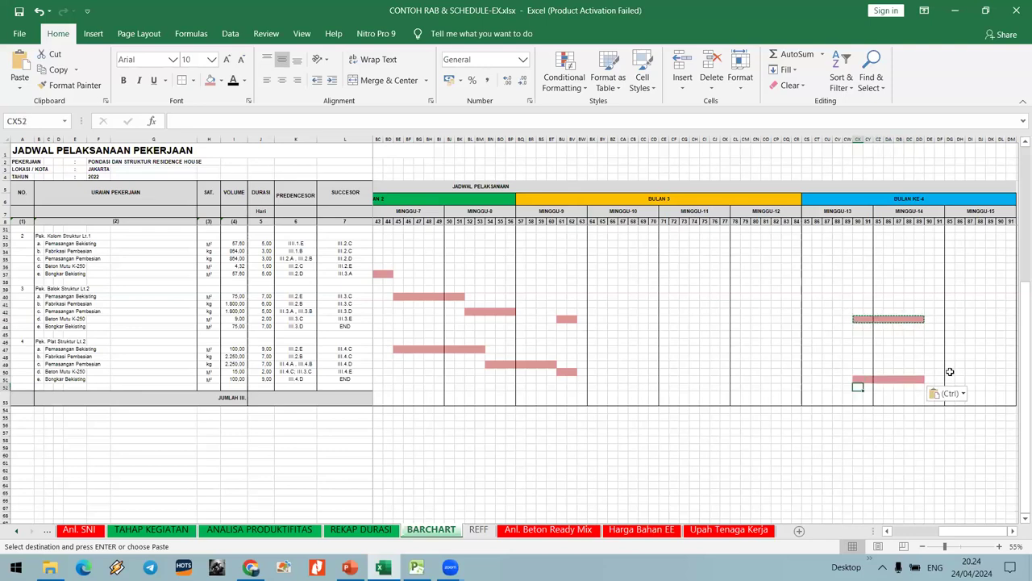
key(Escape)
click(736, 356)
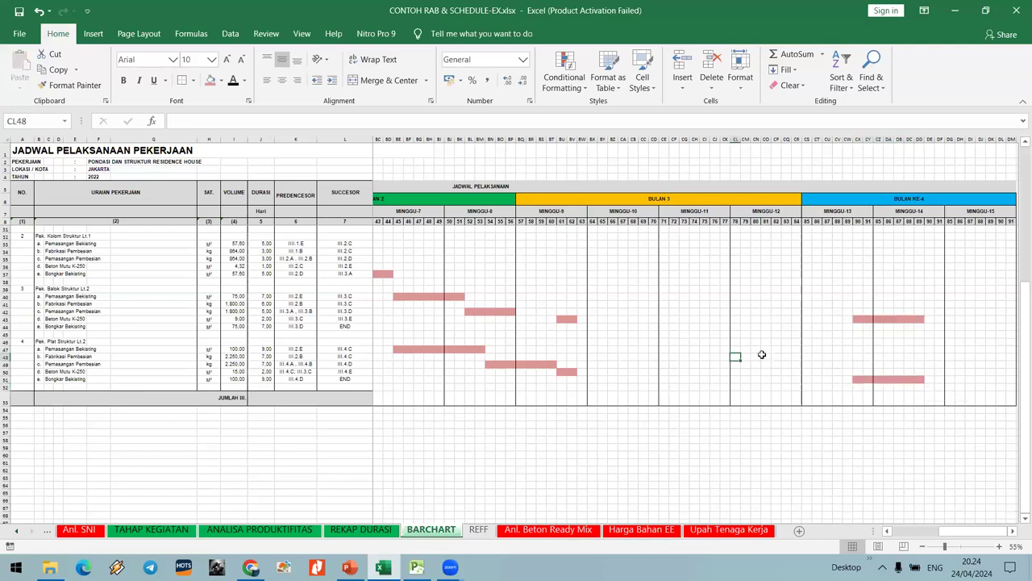
Examine the whole bar chart from week 1 to week 15, including the end of the Plat Struktur Lt.2 Bongkar Bekisting bar.
scroll(762, 350, up, 8)
drag(968, 532, 926, 532)
scroll(757, 365, down, 6)
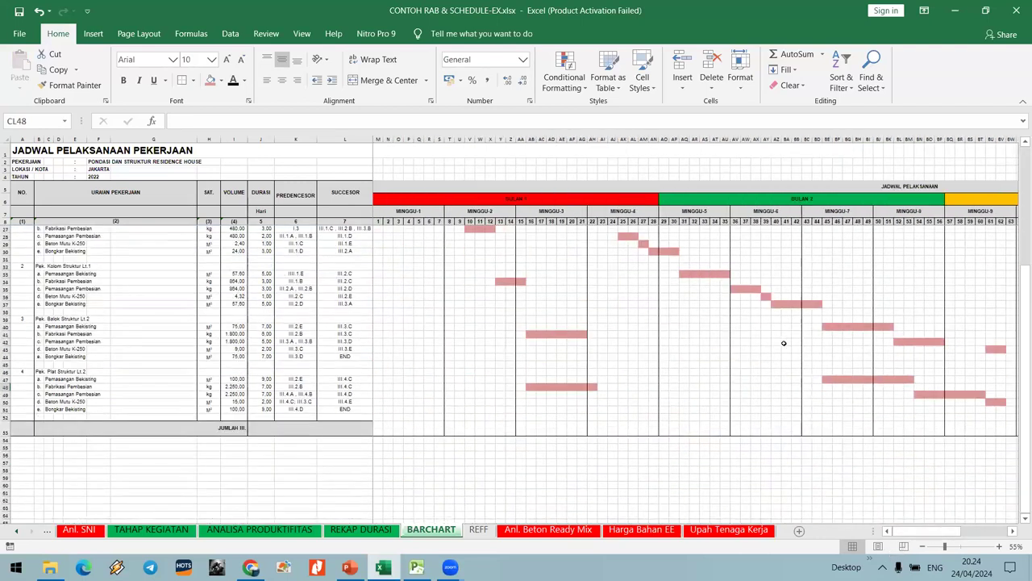
scroll(790, 340, down, 1)
scroll(791, 340, up, 3)
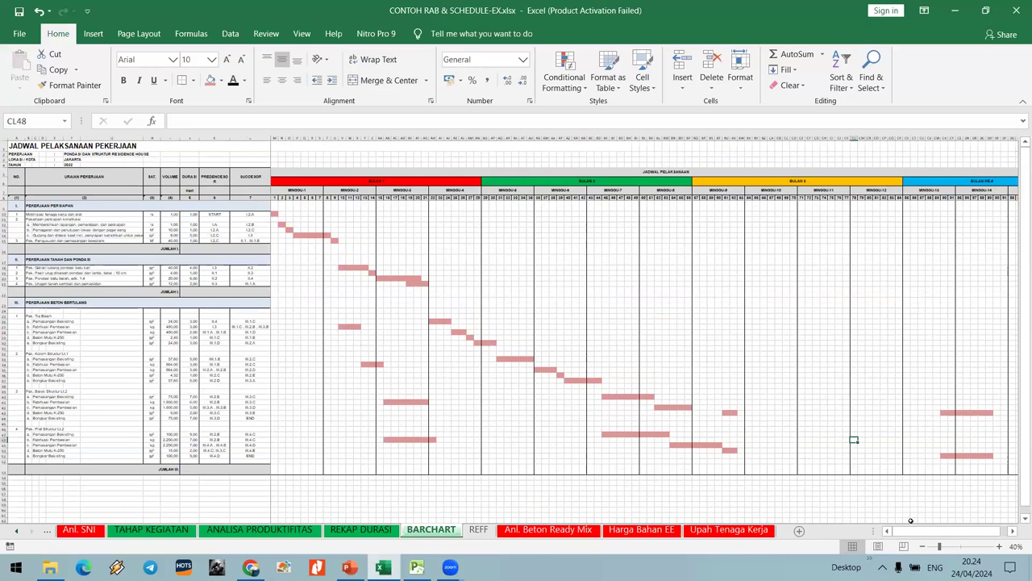
drag(920, 532, 947, 533)
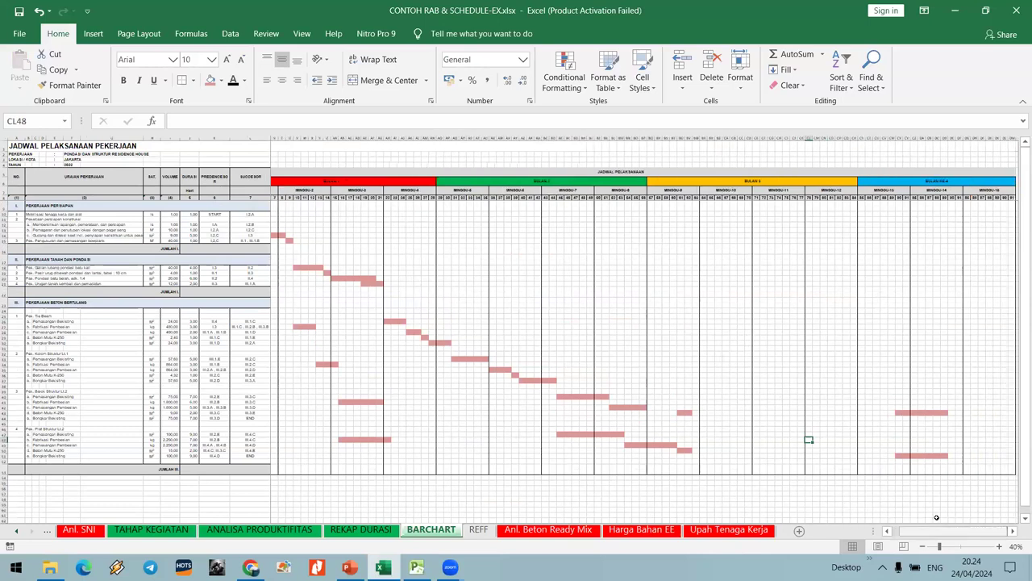
click(6, 456)
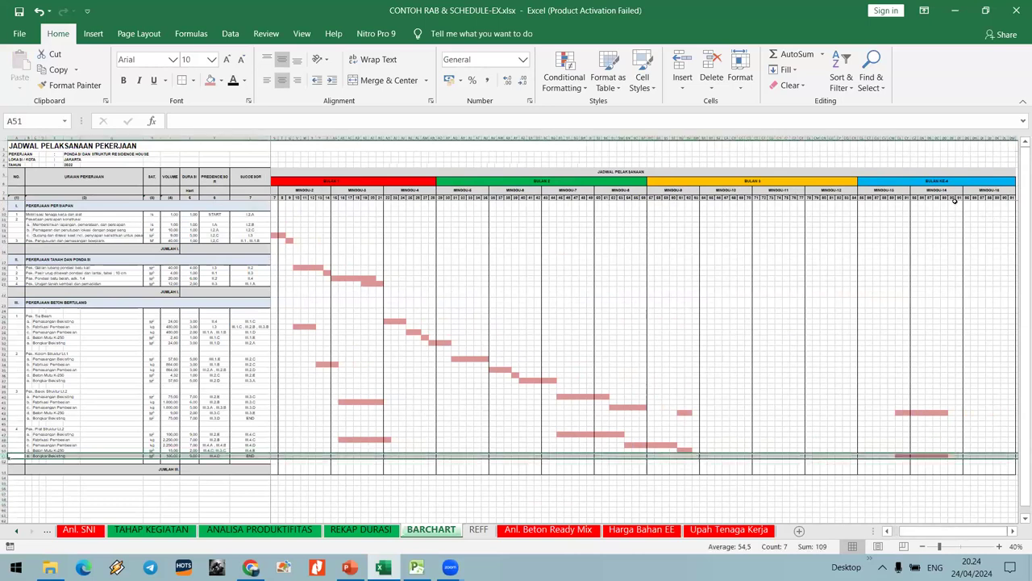
click(951, 136)
click(944, 138)
click(907, 305)
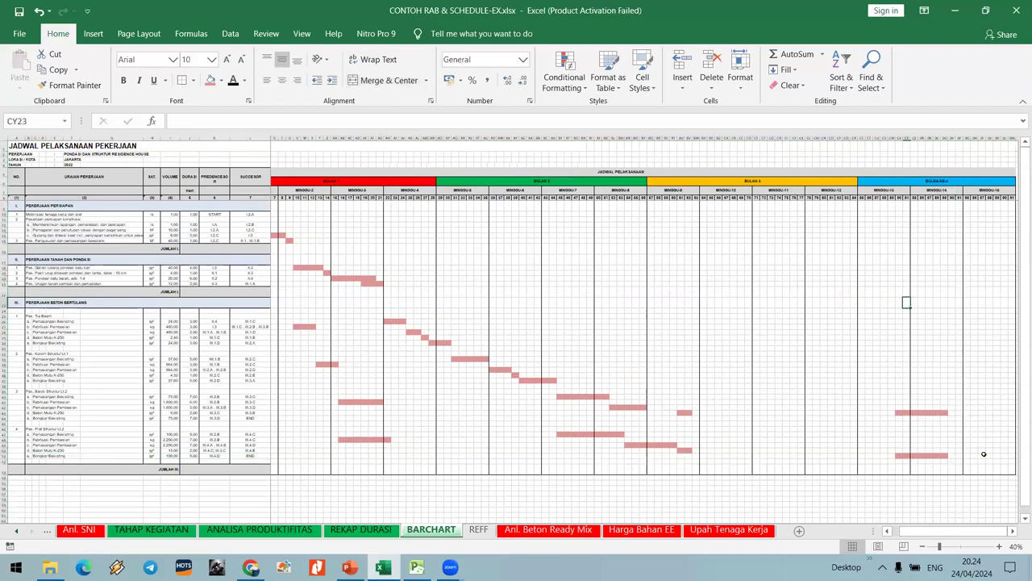
drag(956, 530, 907, 544)
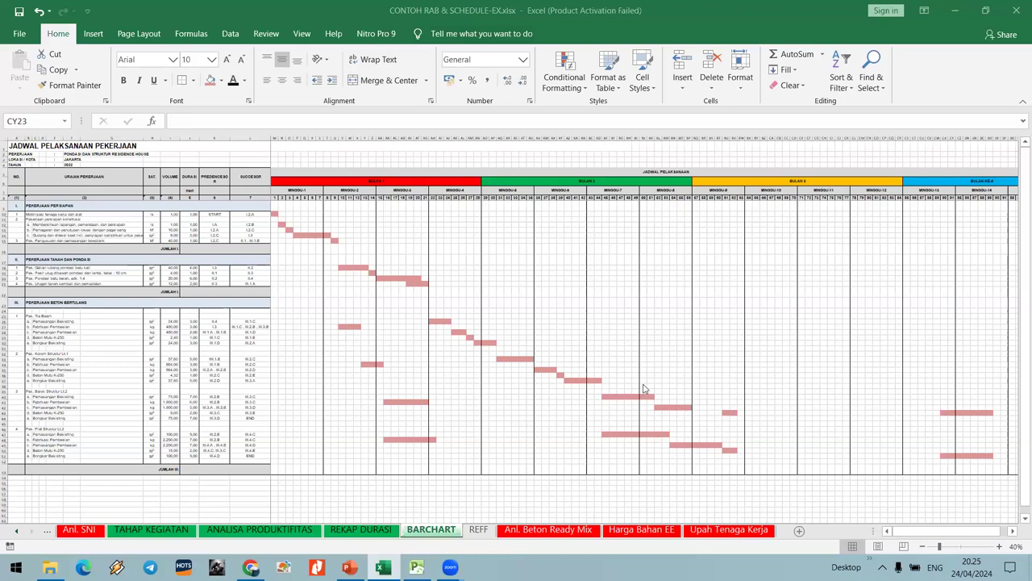
Examine the worker numbers, total production capacity and time formulas of the Pemagaran item on the ANALISA PRODUKTIFITAS sheet.
click(289, 532)
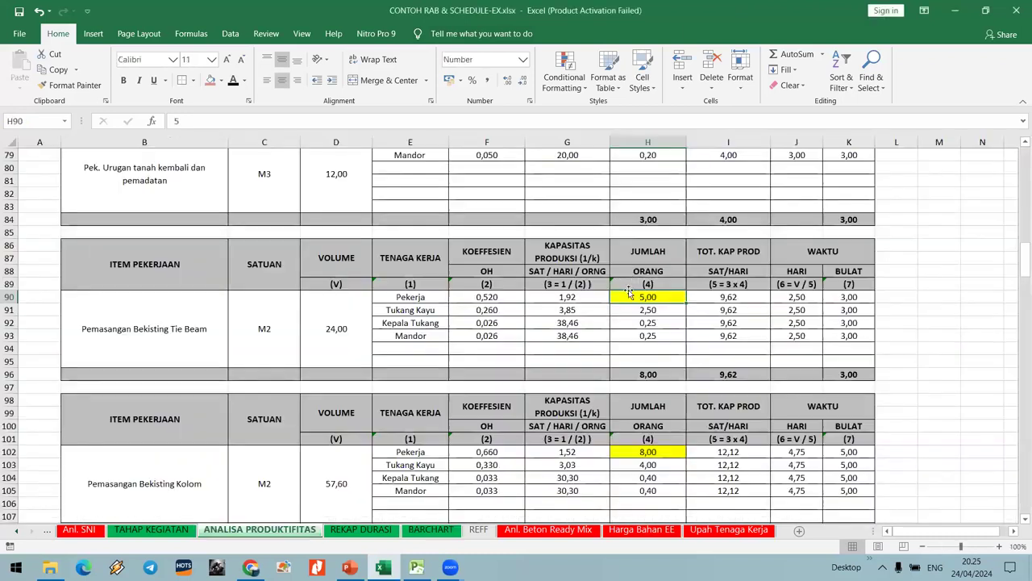
scroll(679, 255, up, 5)
scroll(663, 241, up, 17)
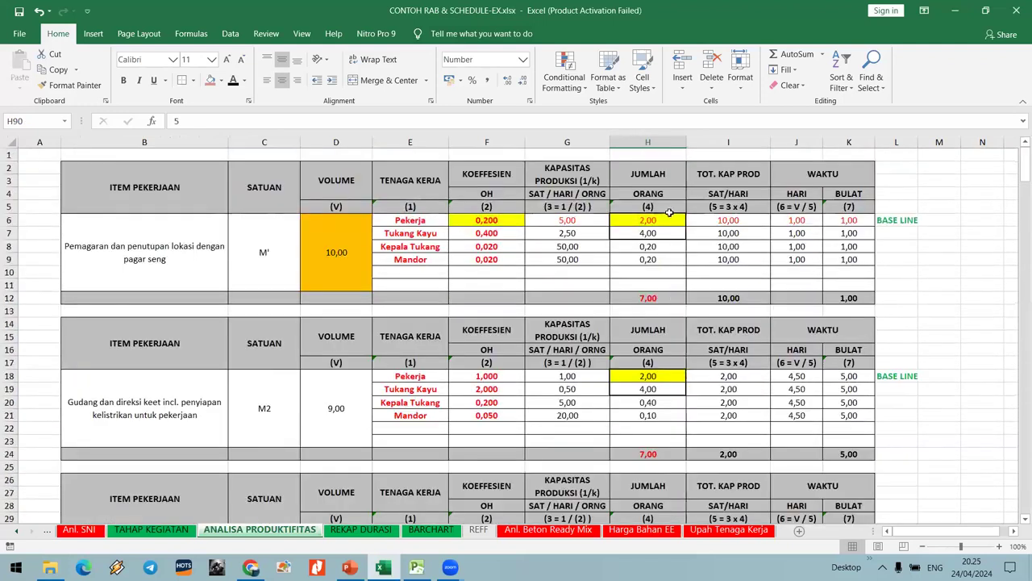
click(701, 222)
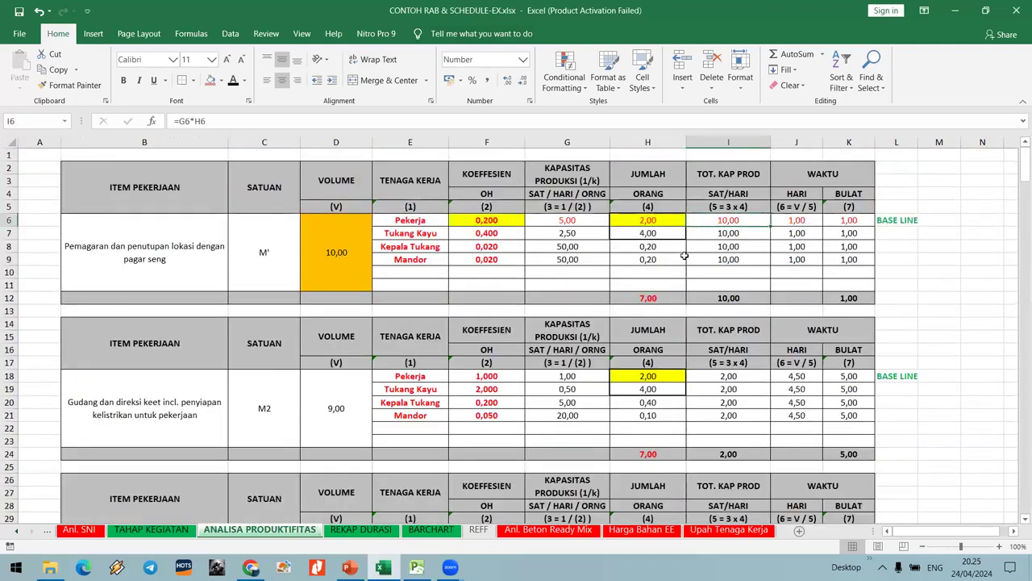
scroll(652, 293, down, 5)
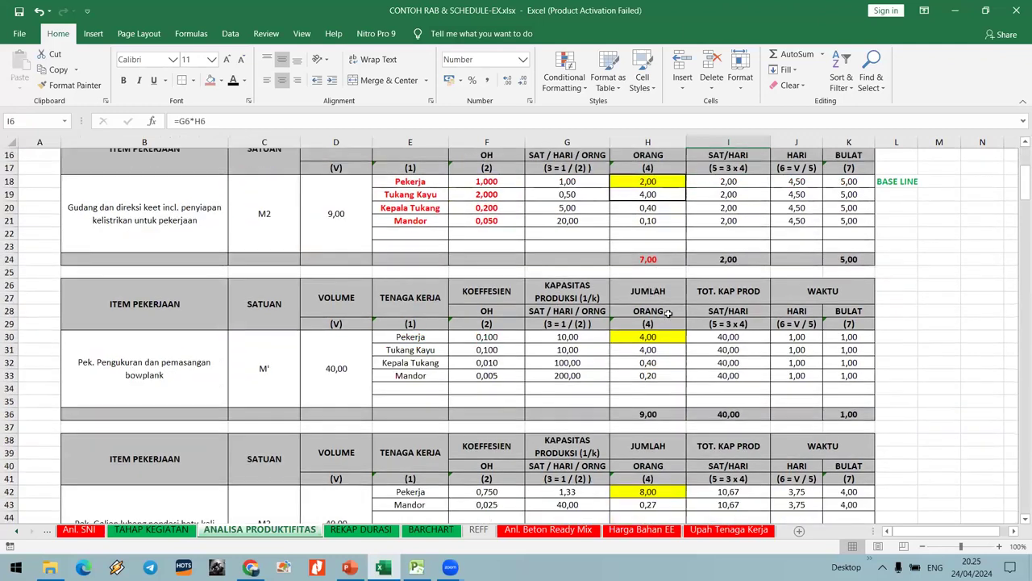
scroll(669, 325, up, 5)
click(690, 235)
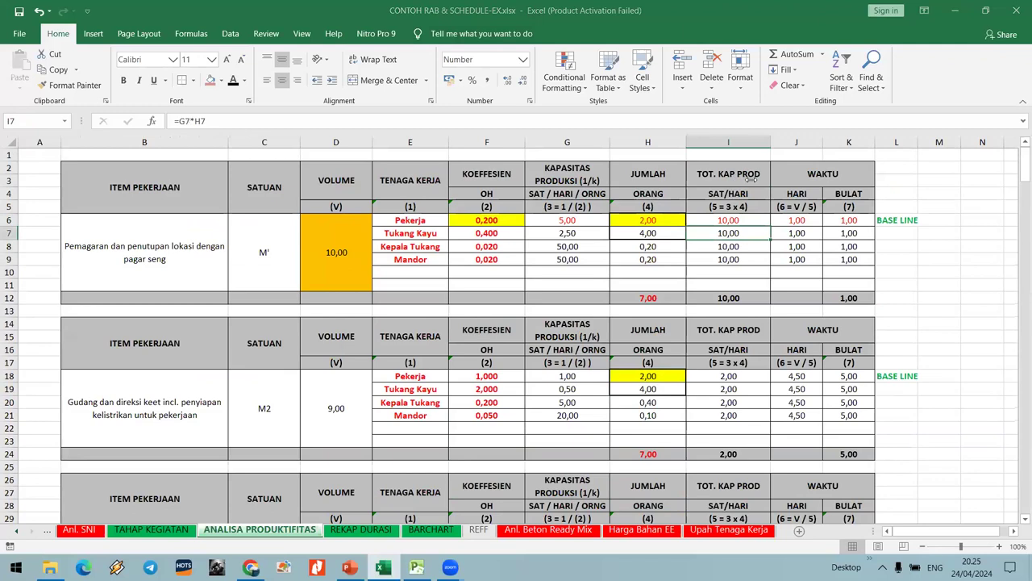
click(801, 221)
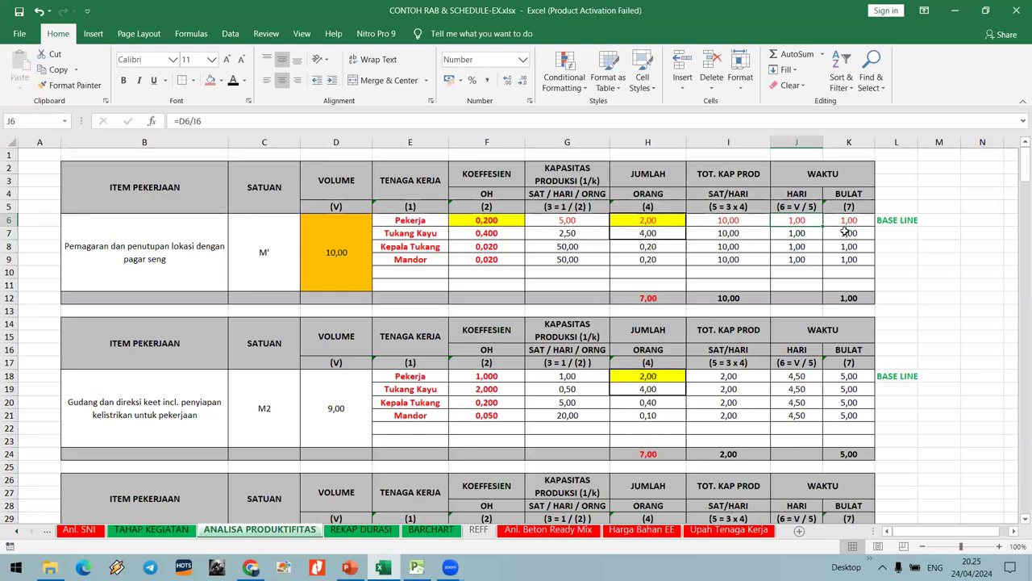
Try setting the Pekerja count of the Pemagaran item to 1, check the resulting duration, and undo the change.
click(655, 220)
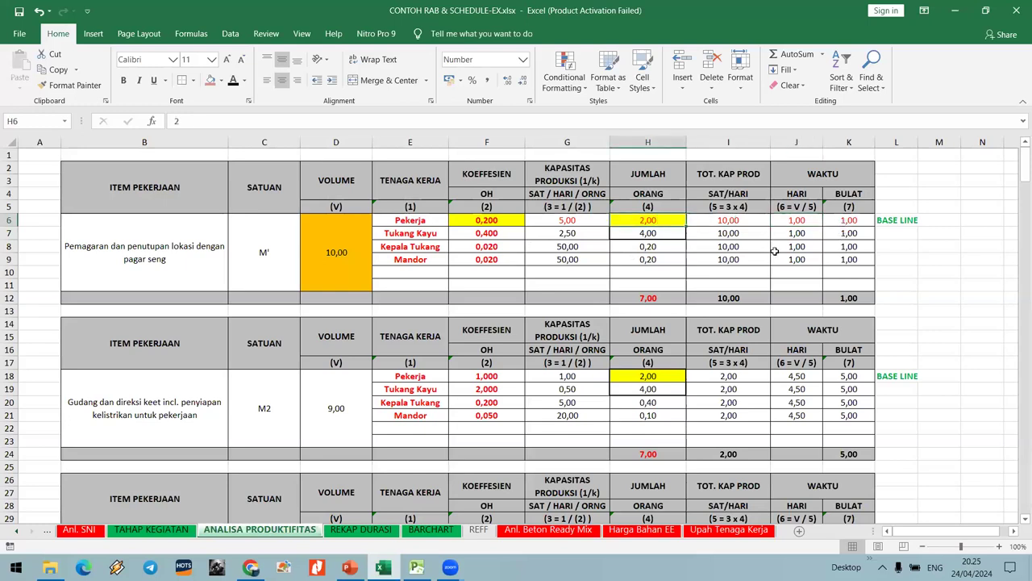
text(1)
key(Return)
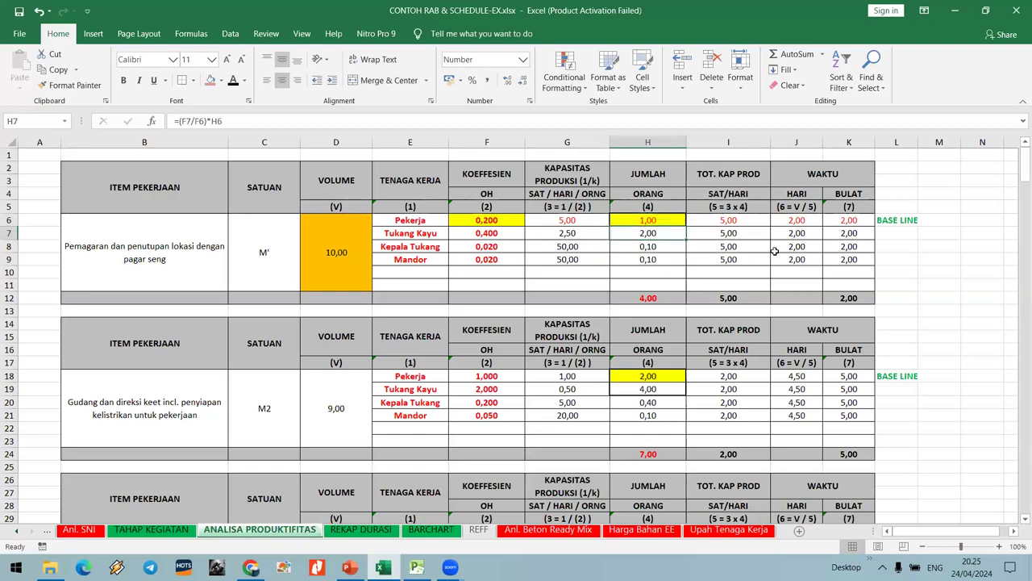
key(Right)
key(Right)
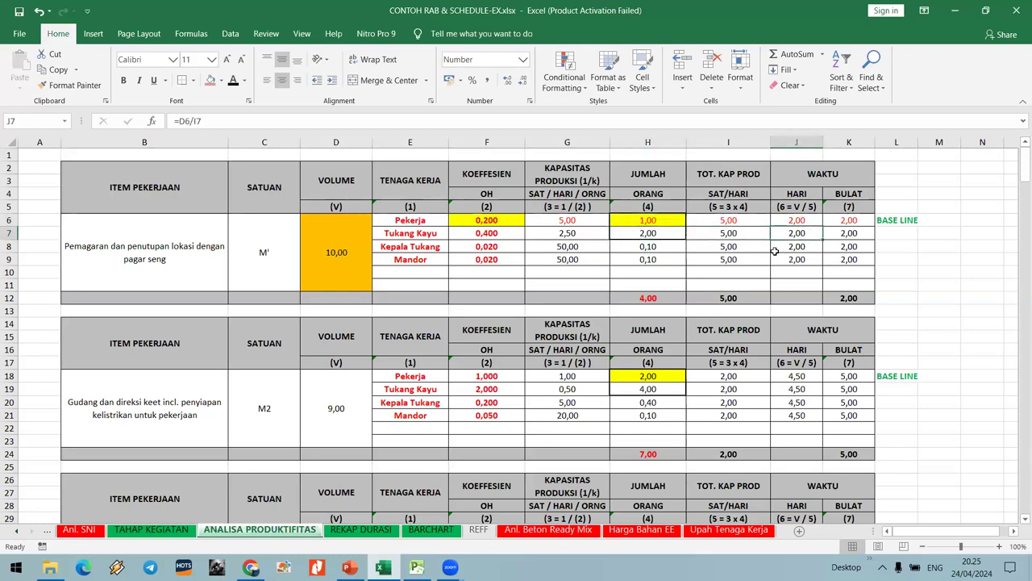
key(ctrl+z)
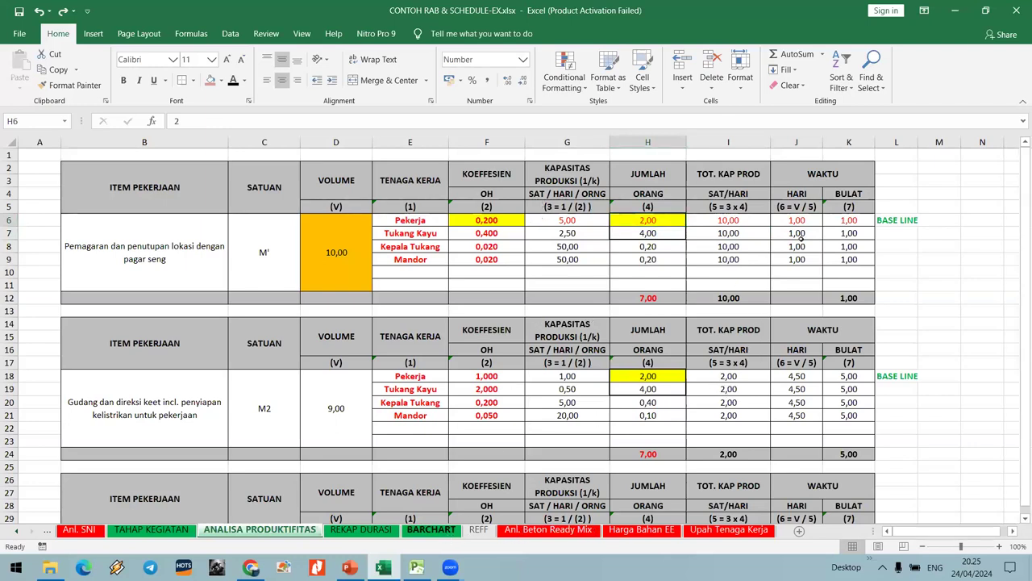
Examine the BARCHART sheet's Kolom, Balok and Plat Struktur bars, including the gap after the Plat Struktur Lt.2 Fabrikasi Pembesian bar.
key(ctrl+Page_Down)
key(ctrl+Page_Down)
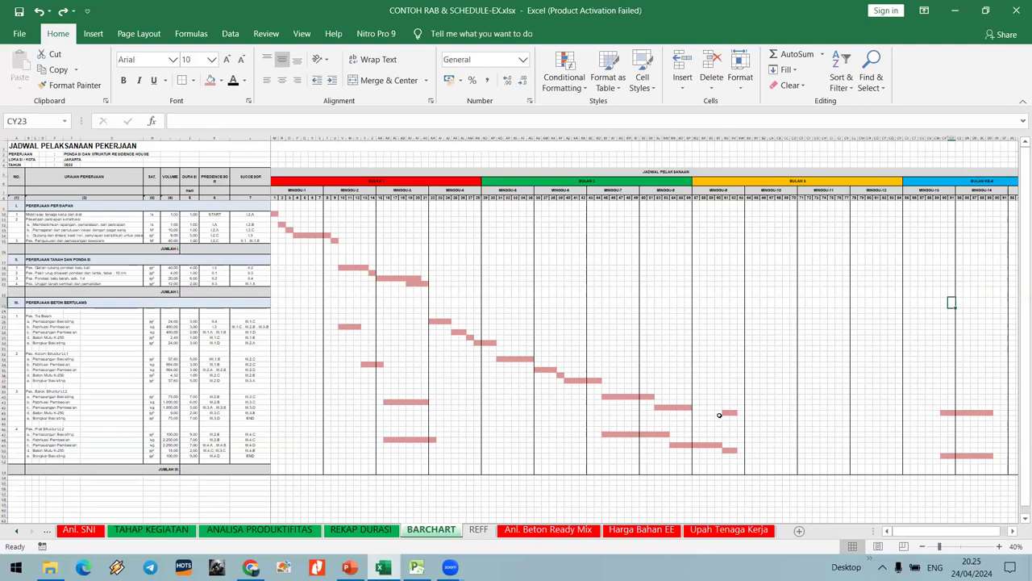
click(697, 413)
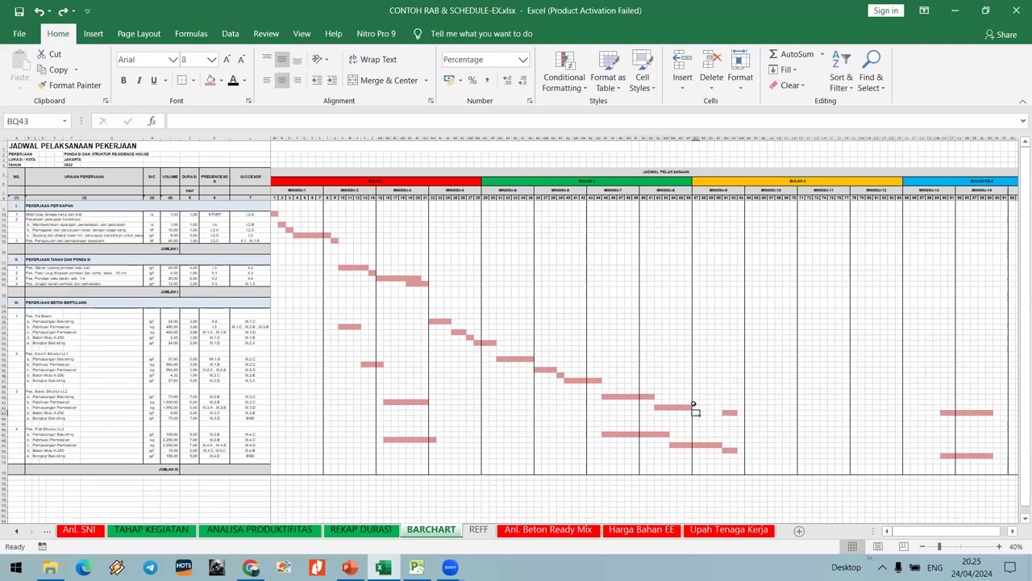
click(724, 415)
click(731, 455)
drag(574, 380, 653, 397)
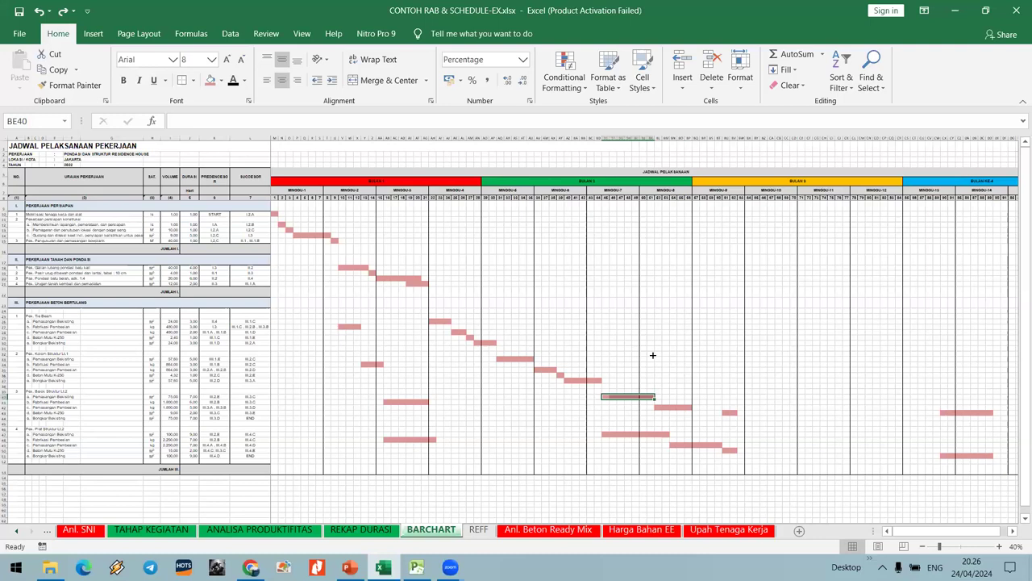
click(734, 381)
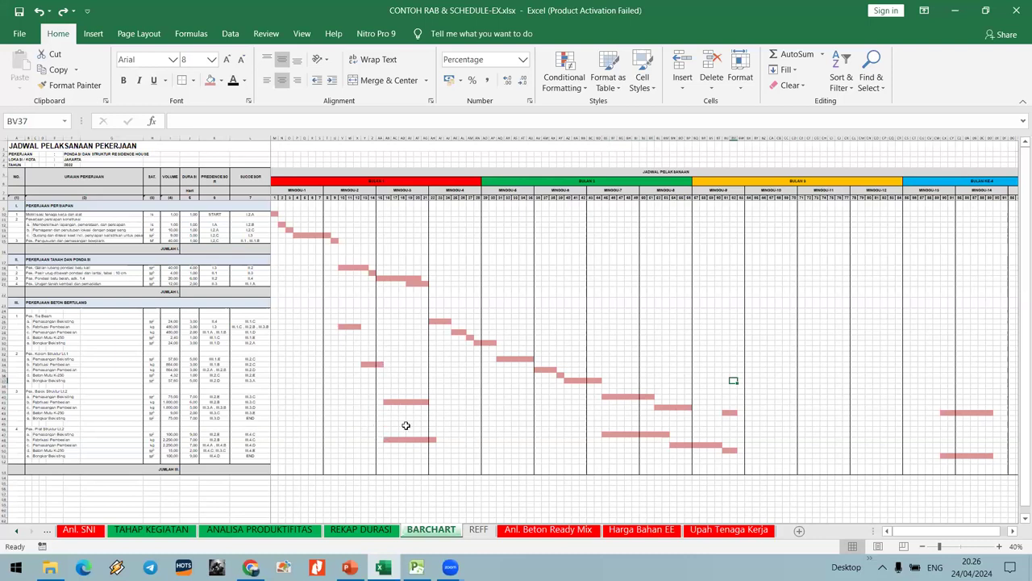
ctrl+scroll(529, 426, up, 2)
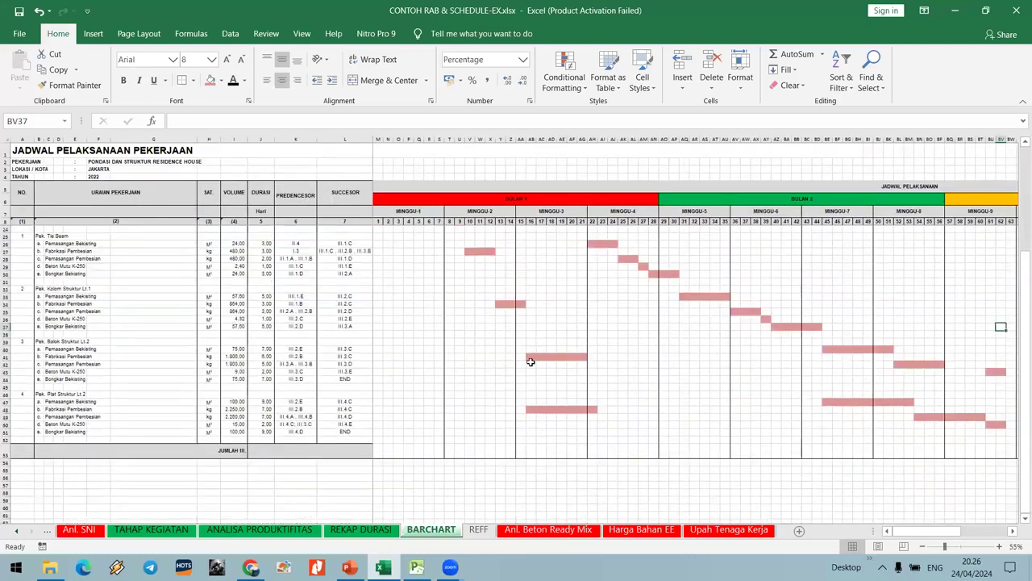
click(652, 401)
drag(646, 409, 819, 411)
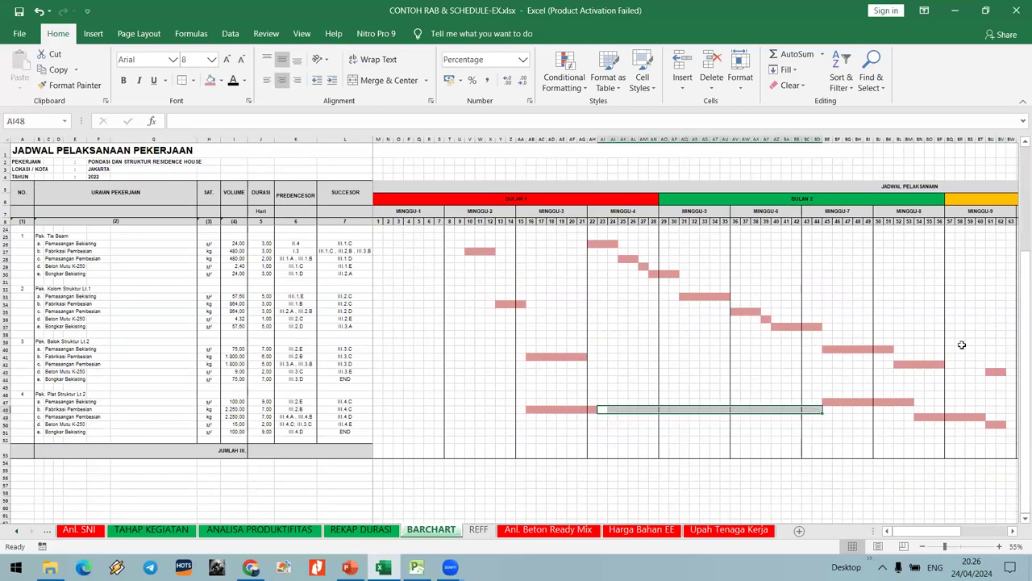
scroll(777, 344, up, 3)
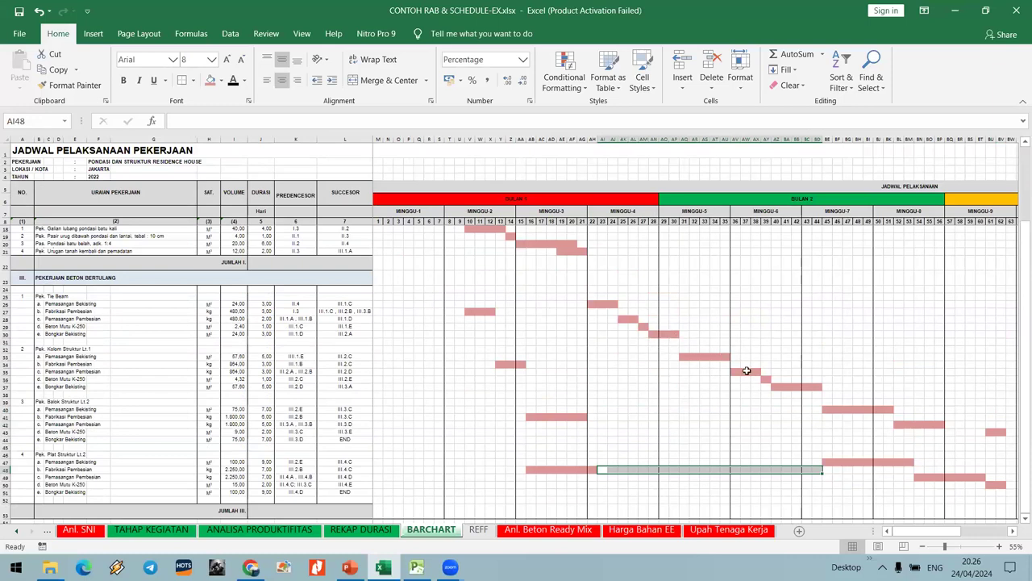
scroll(695, 373, up, 3)
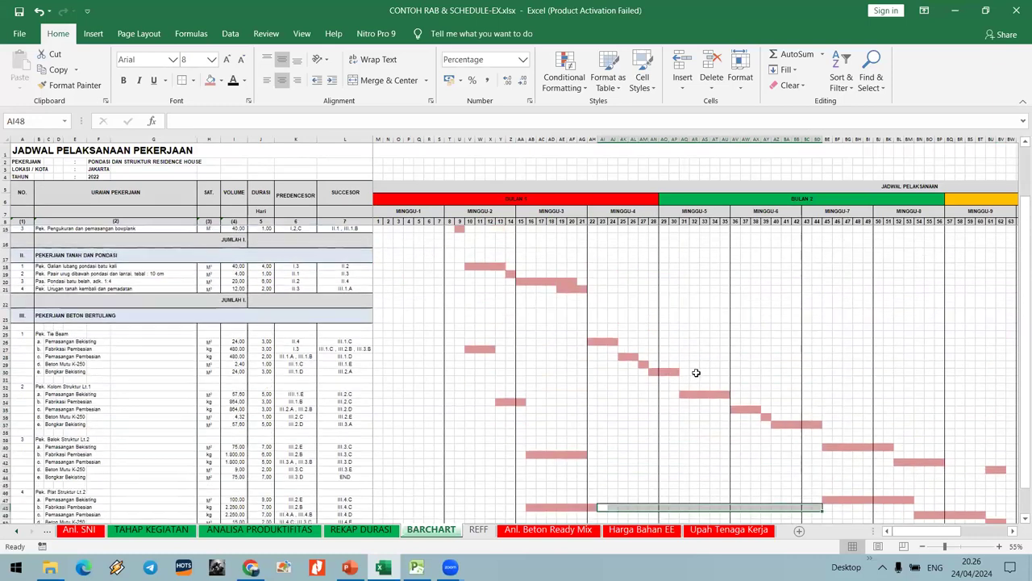
click(654, 386)
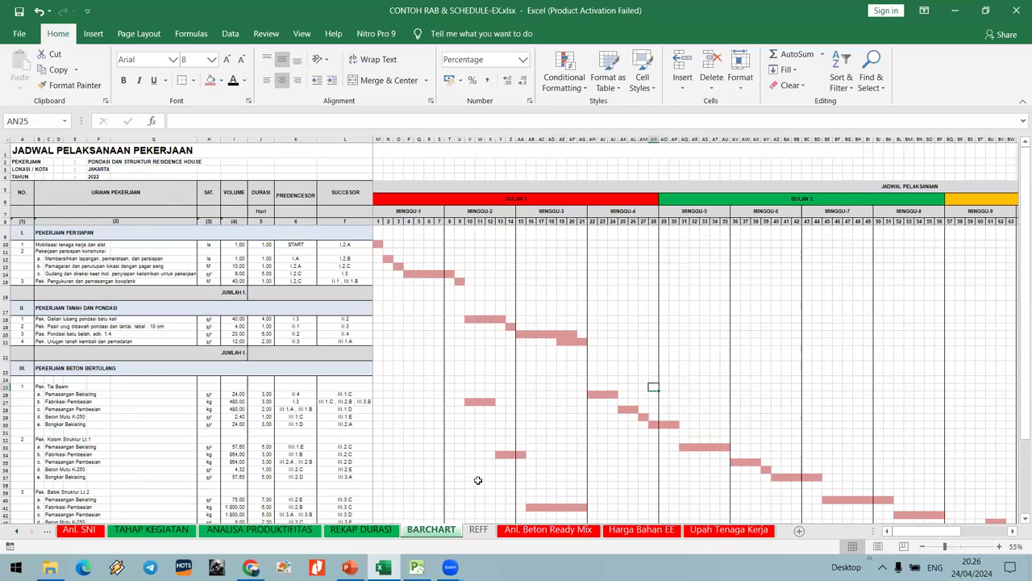
Create a copy of the BARCHART sheet in the same workbook and place it between BARCHART and REFF.
right_click(440, 530)
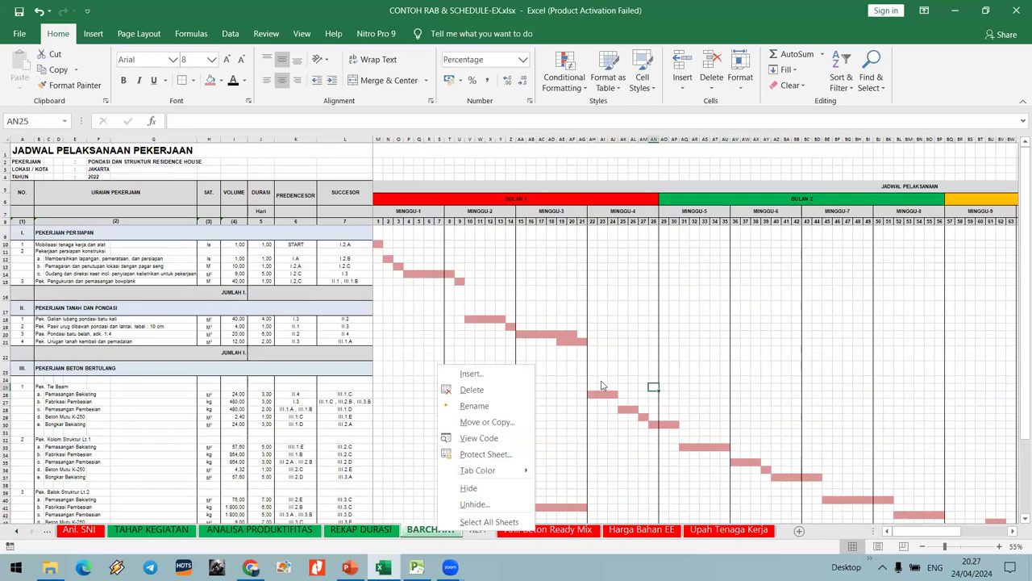
key(Escape)
right_click(462, 531)
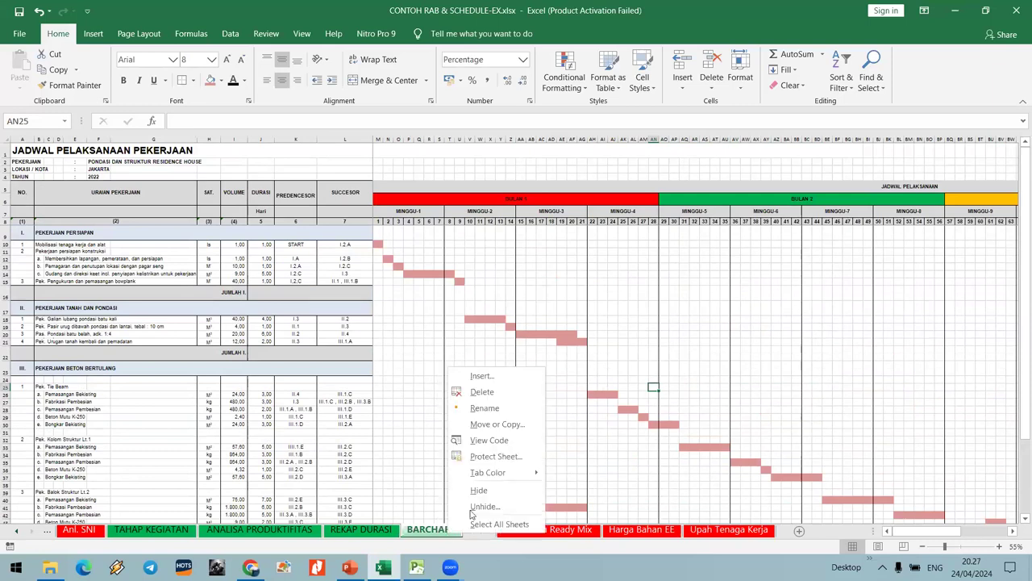
click(514, 424)
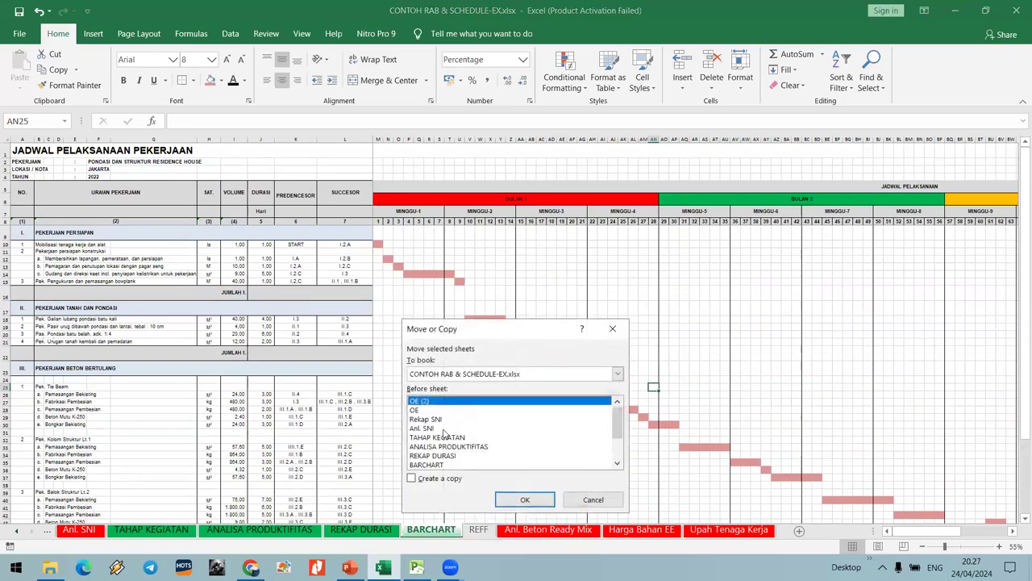
scroll(443, 433, down, 2)
click(446, 420)
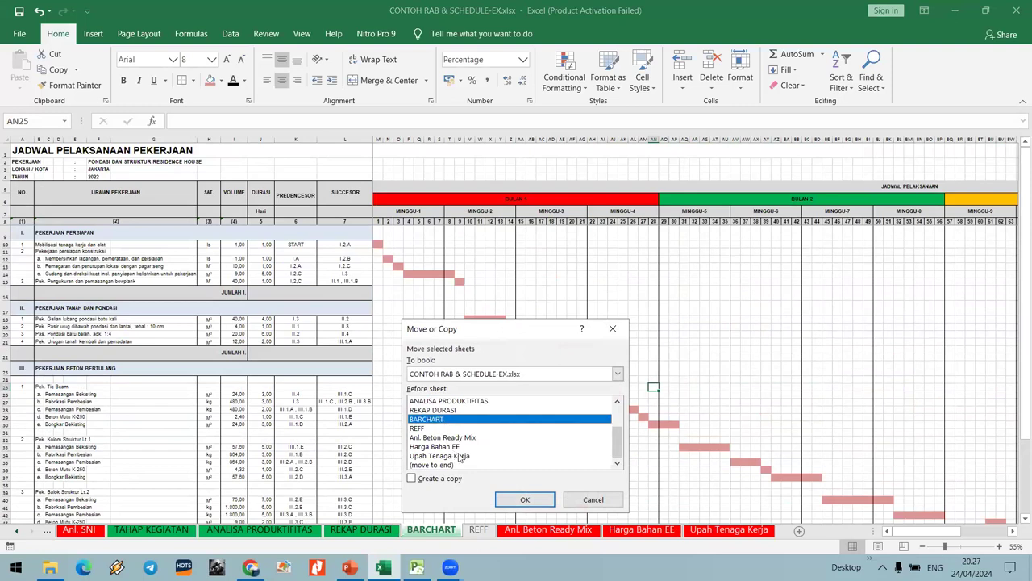
click(439, 480)
click(525, 499)
drag(452, 538, 530, 535)
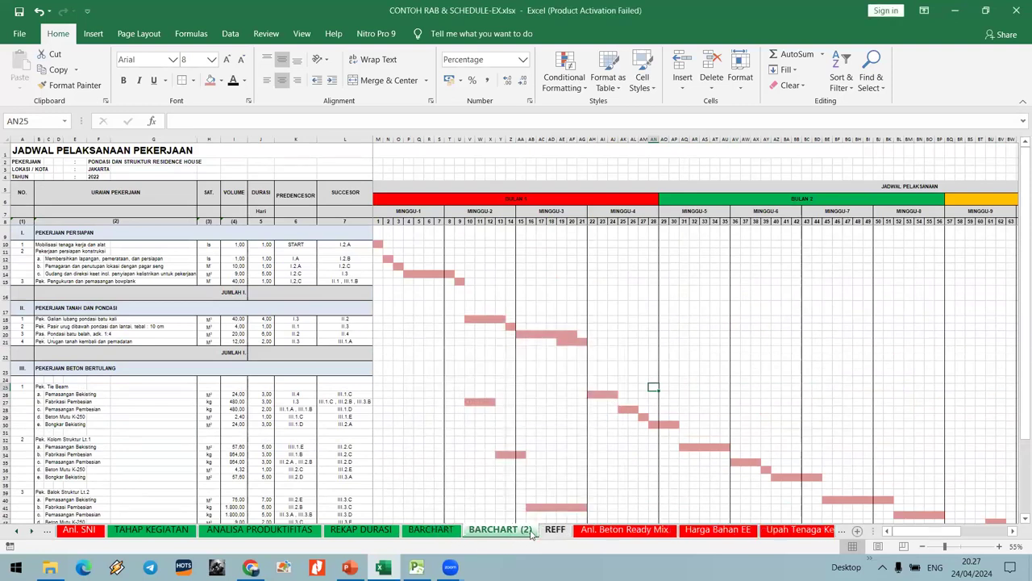
Rename the copied bar chart sheet KURVA-S.
right_click(531, 534)
click(554, 402)
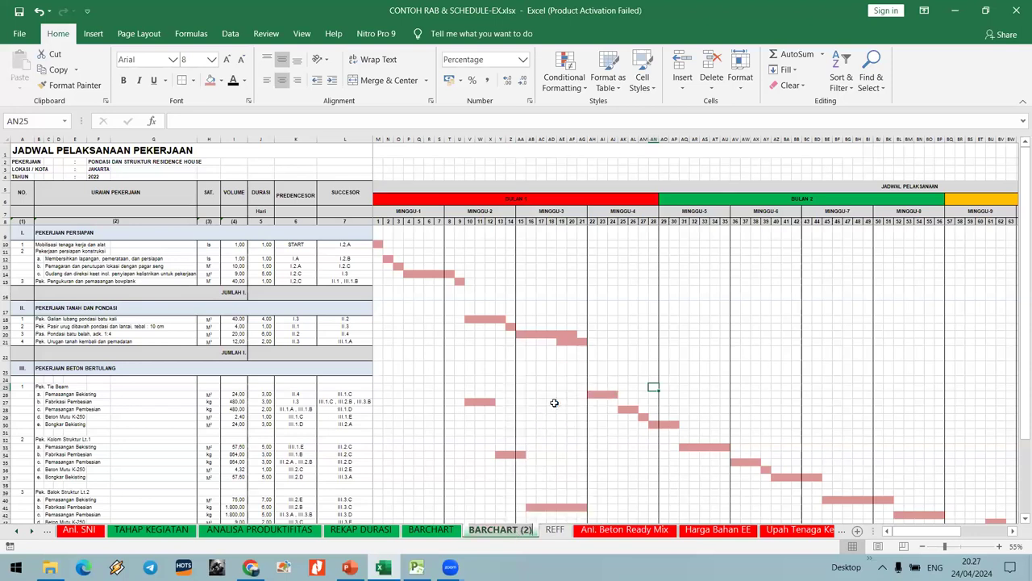
key(BackSpace)
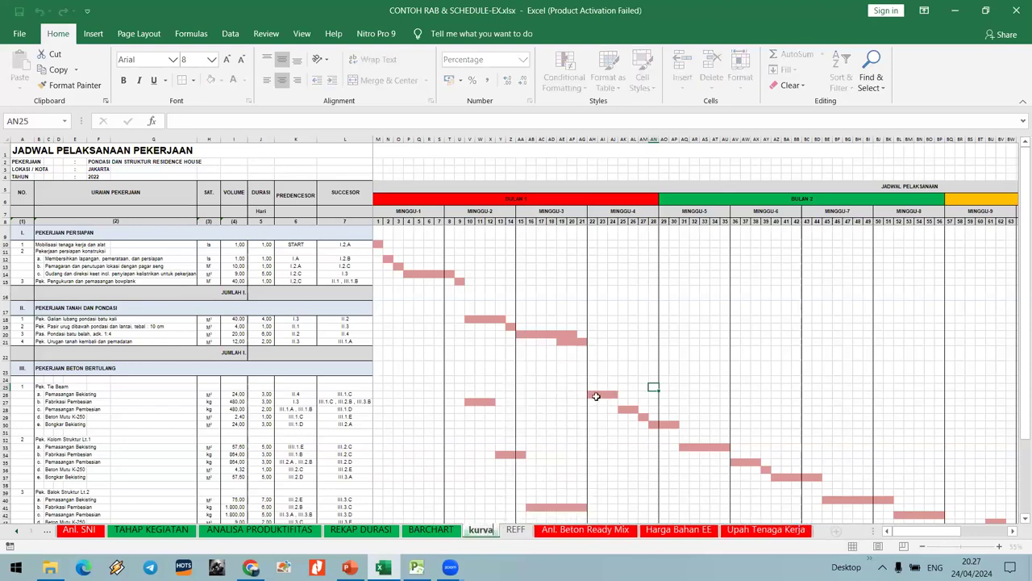
text(KURVA)
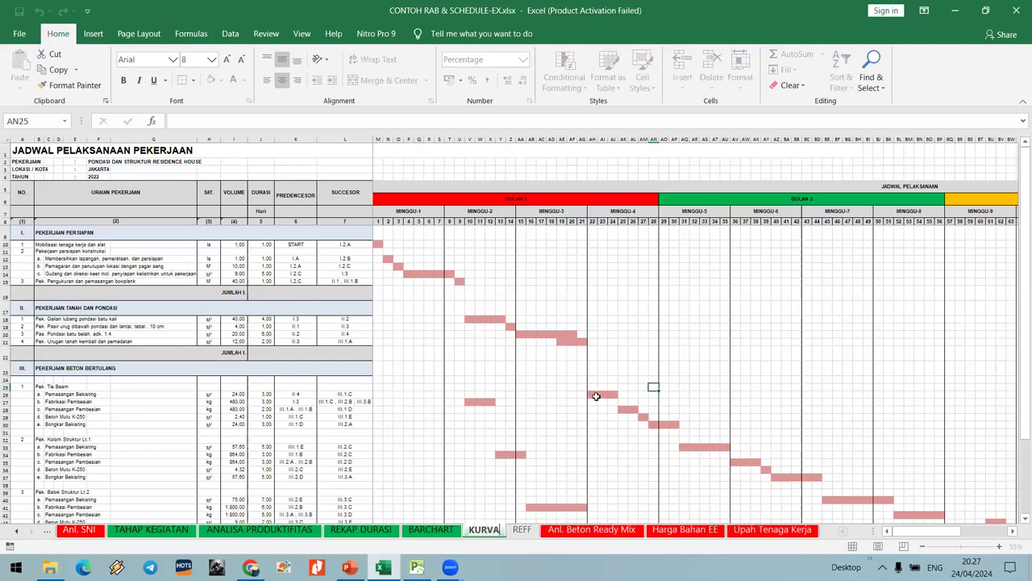
text(S)
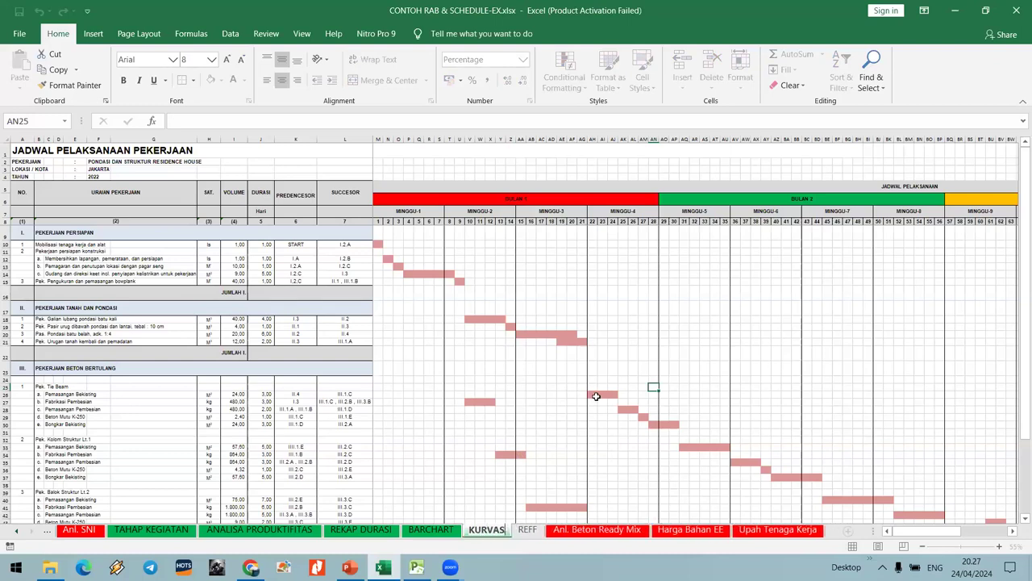
key(BackSpace)
text(-S)
key(Return)
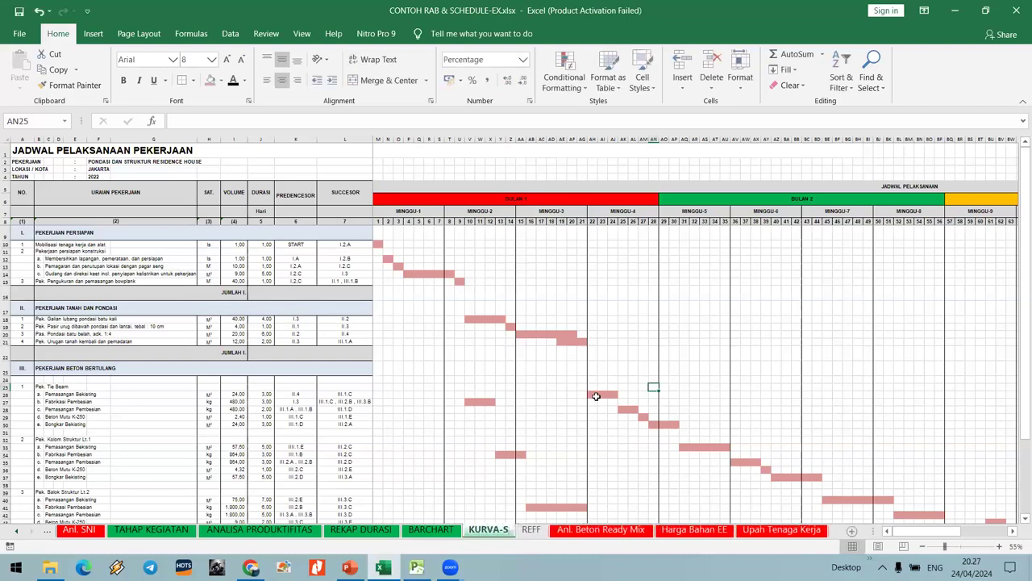
Examine the preparation, foundation and reinforced concrete bars across weeks 1 to 9 on the KURVA-S sheet.
click(596, 395)
click(562, 341)
scroll(564, 395, down, 1)
scroll(564, 396, up, 1)
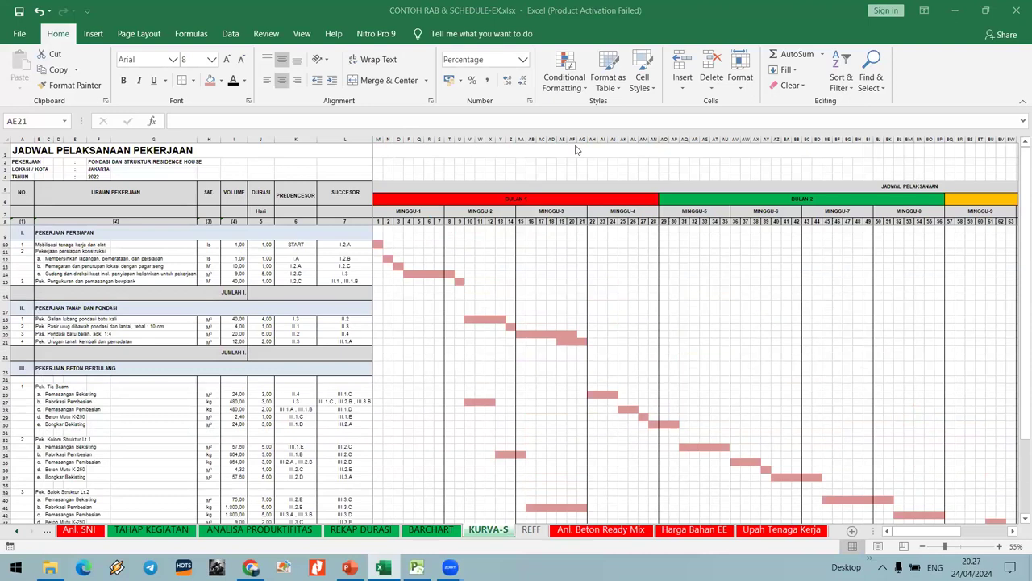
click(425, 259)
click(563, 319)
scroll(541, 313, down, 1)
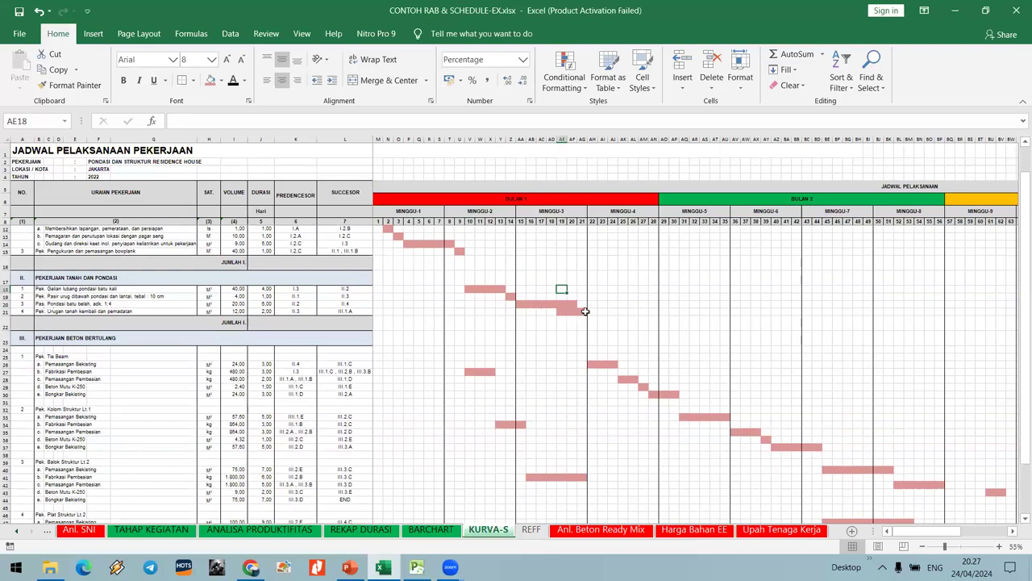
click(516, 305)
click(590, 364)
drag(611, 367, 614, 366)
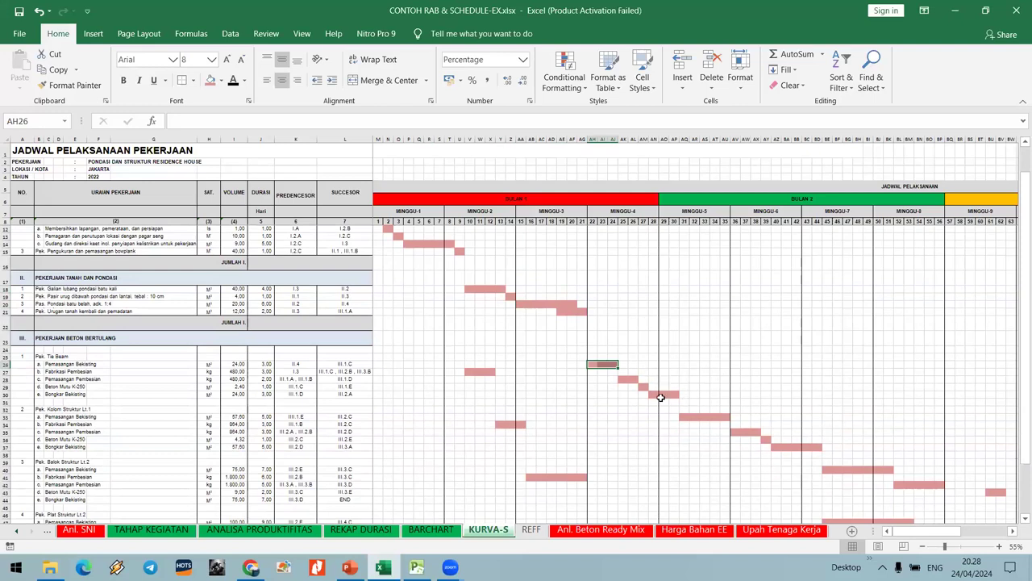
click(635, 324)
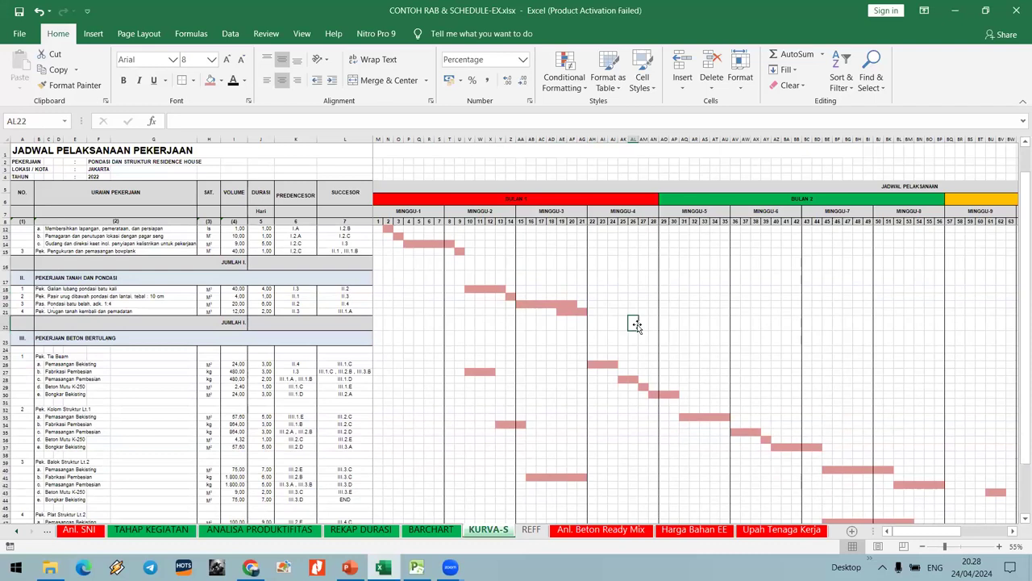
scroll(635, 324, down, 2)
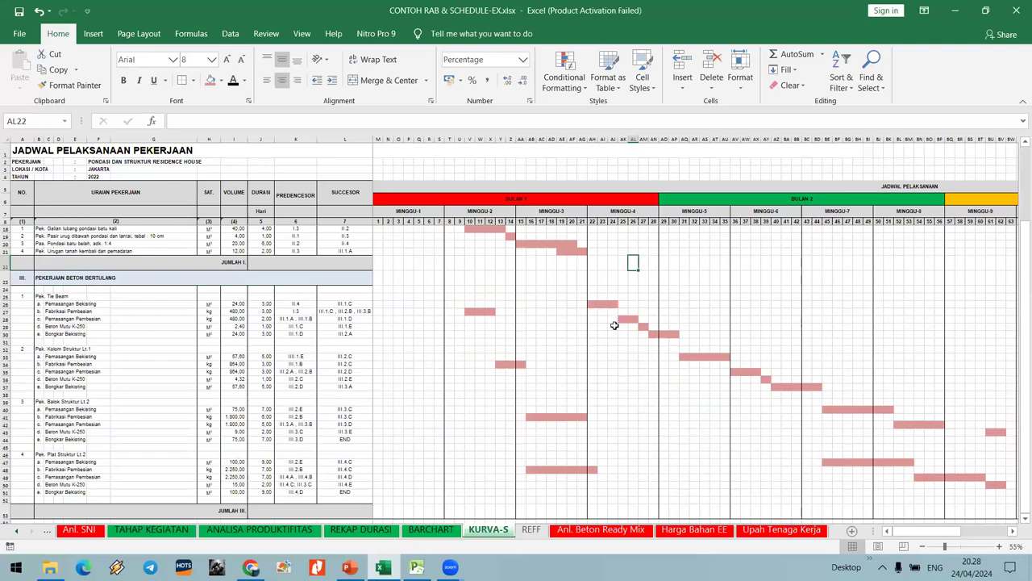
scroll(586, 417, up, 3)
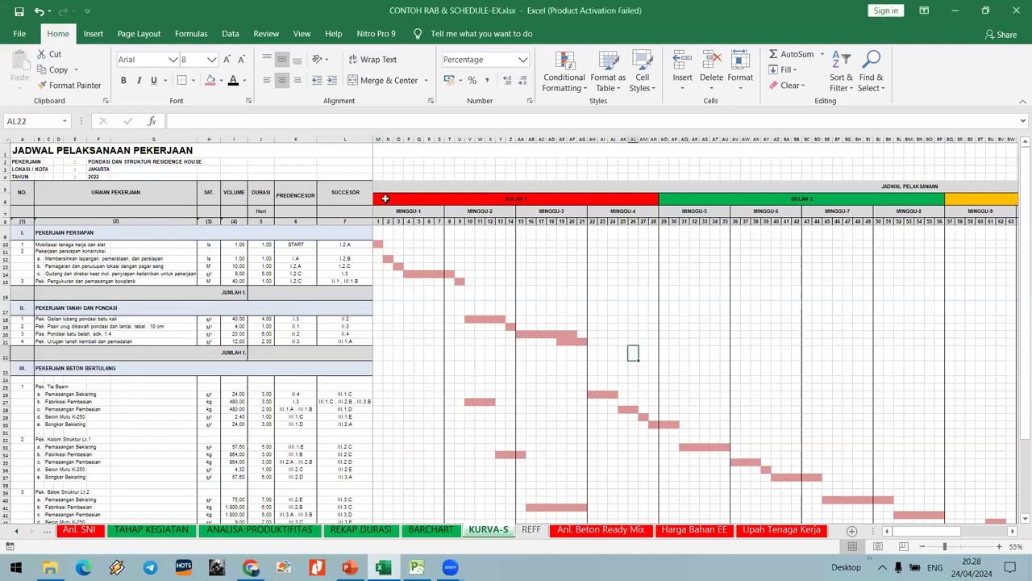
click(380, 232)
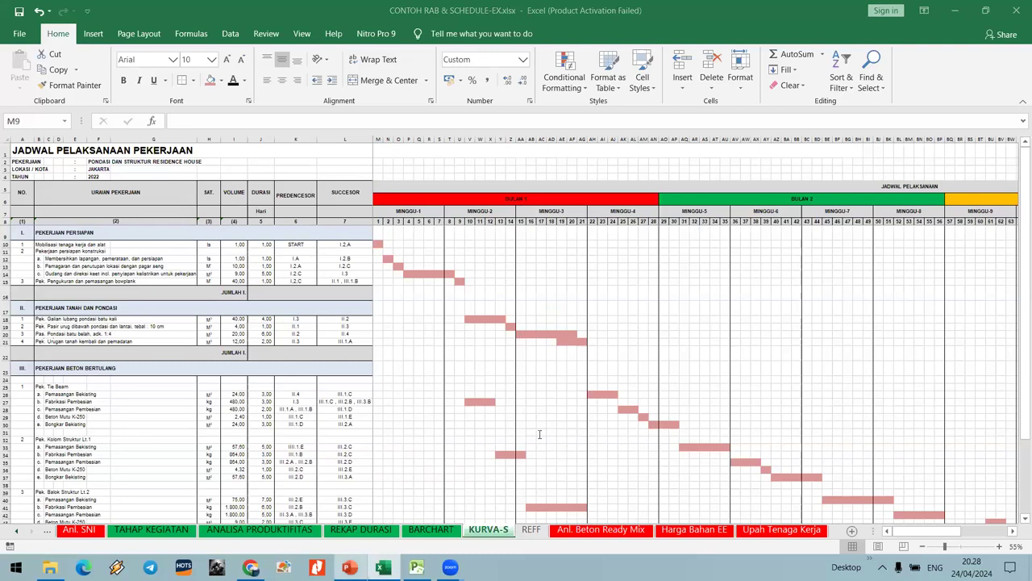
Switch to the PowerPoint presentation and view the Pentahapan Kegiatan slide on natural and resource dependencies.
key(alt+Tab)
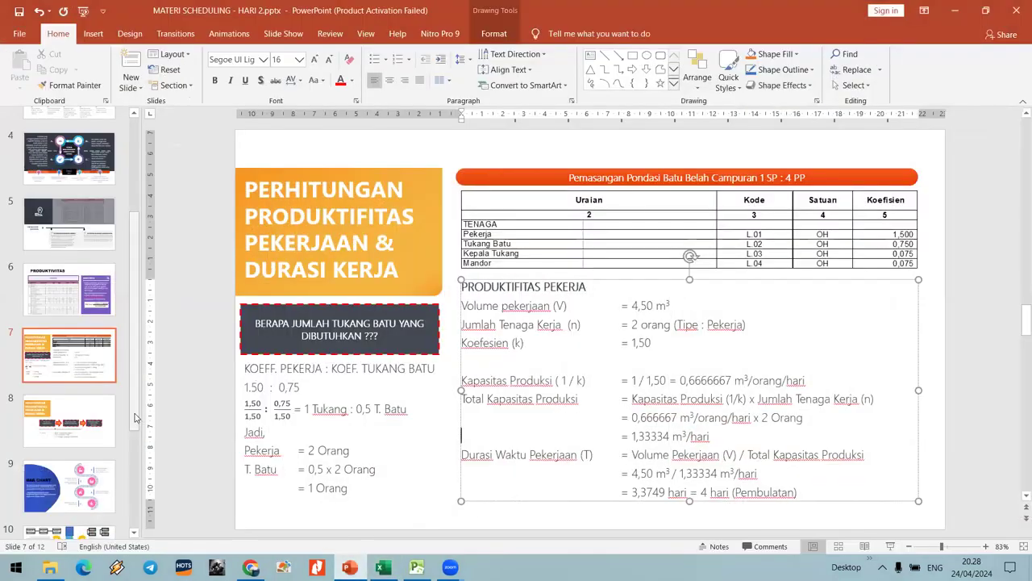
click(67, 236)
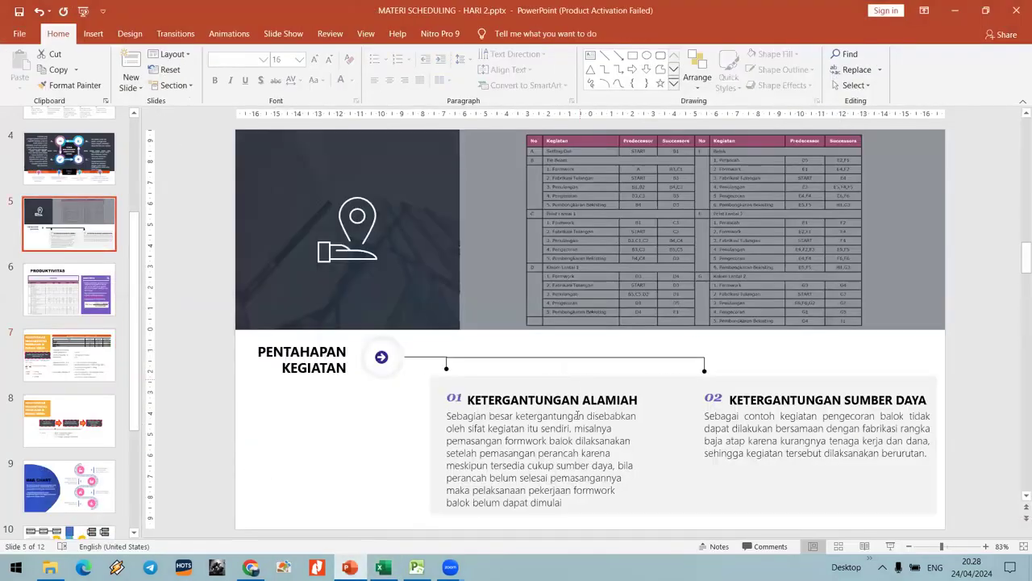
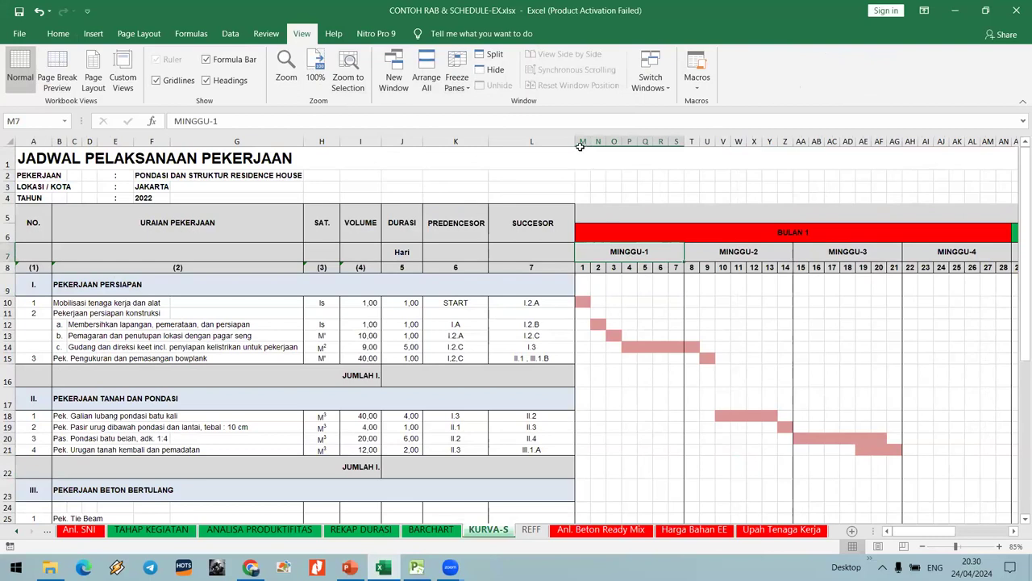
Insert a blank column between the SUCCESOR column and the first day of MINGGU-1 on the KURVA-S sheet.
right_click(583, 145)
click(625, 234)
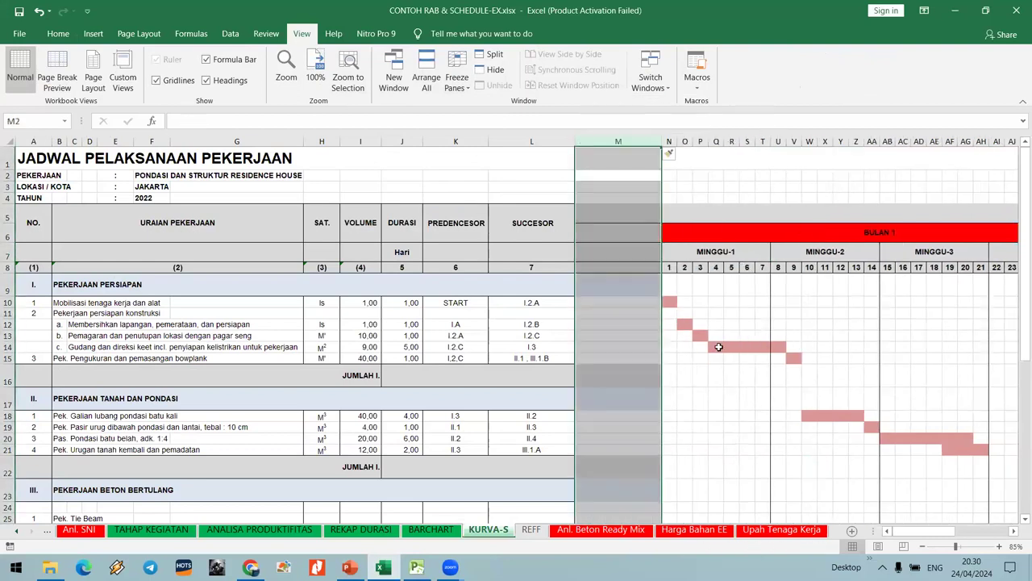
click(718, 347)
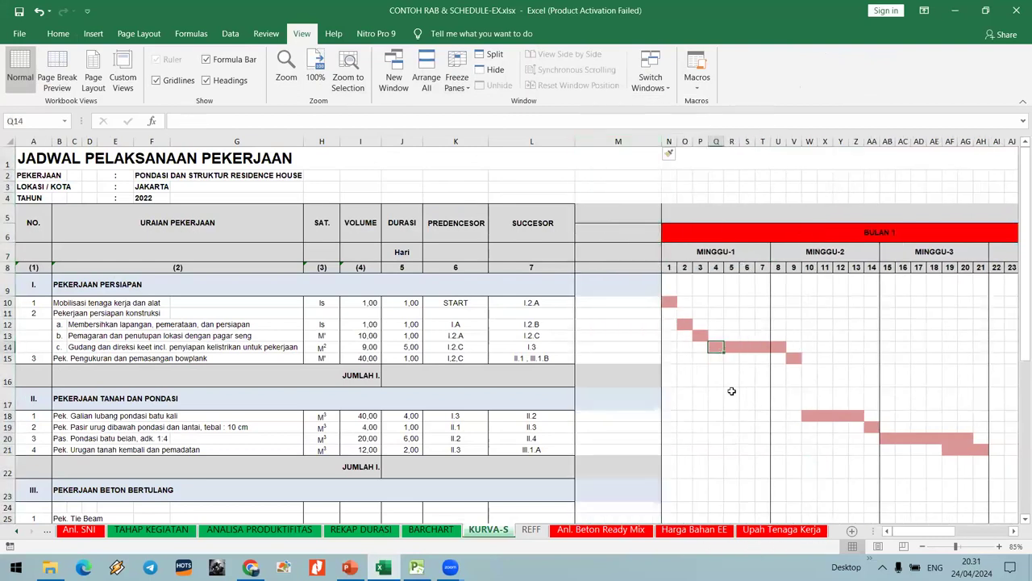
Undo the column insertion, then change the PREDENCESOR heading to Total Harga and the SUCCESOR heading to Bobot.
key(ctrl+z)
click(471, 219)
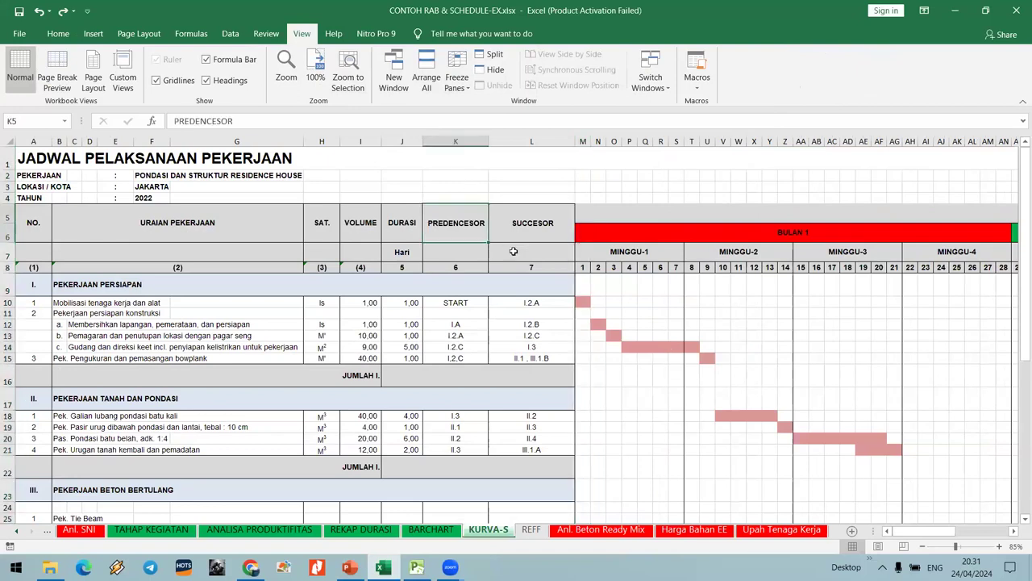
text(T)
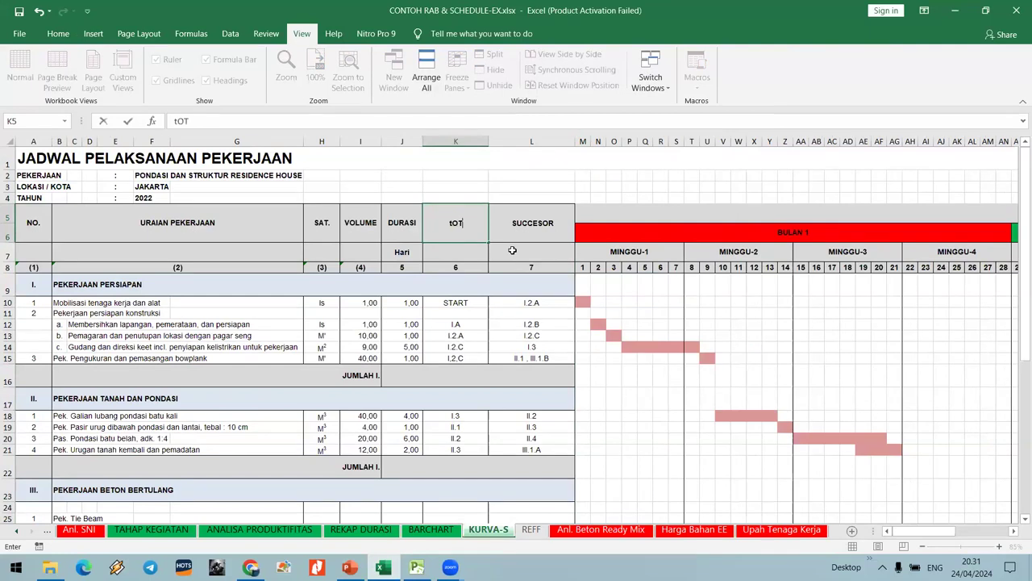
text(otal Harga)
key(Return)
text(Bobot)
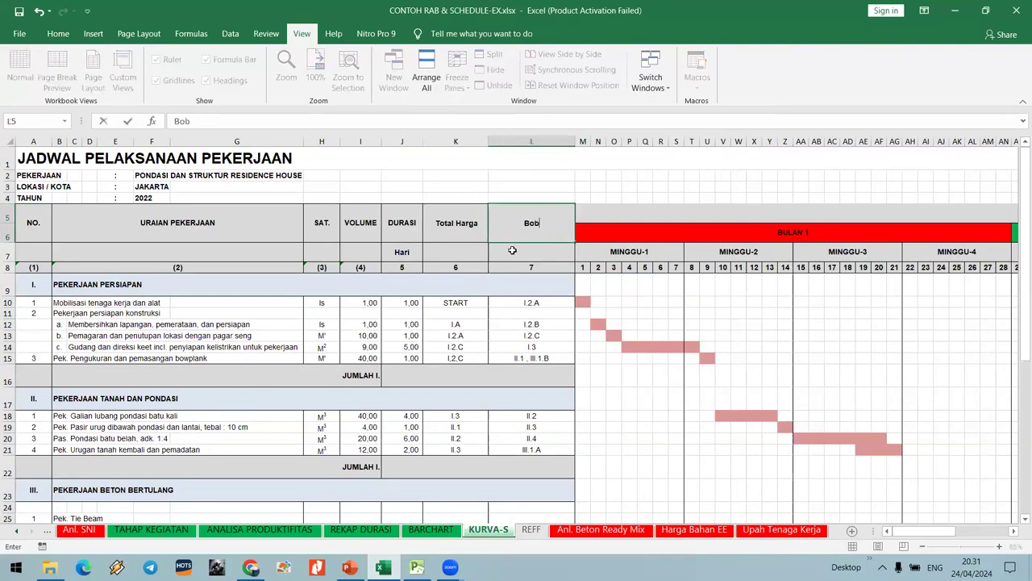
key(Return)
key(Left)
Rewrite the Total Harga and Bobot headings in capitals as TOTAL HARGA and BOBOT.
click(457, 214)
text(TOTAL GAR)
key(BackSpace)
key(BackSpace)
key(BackSpace)
text(HARGA)
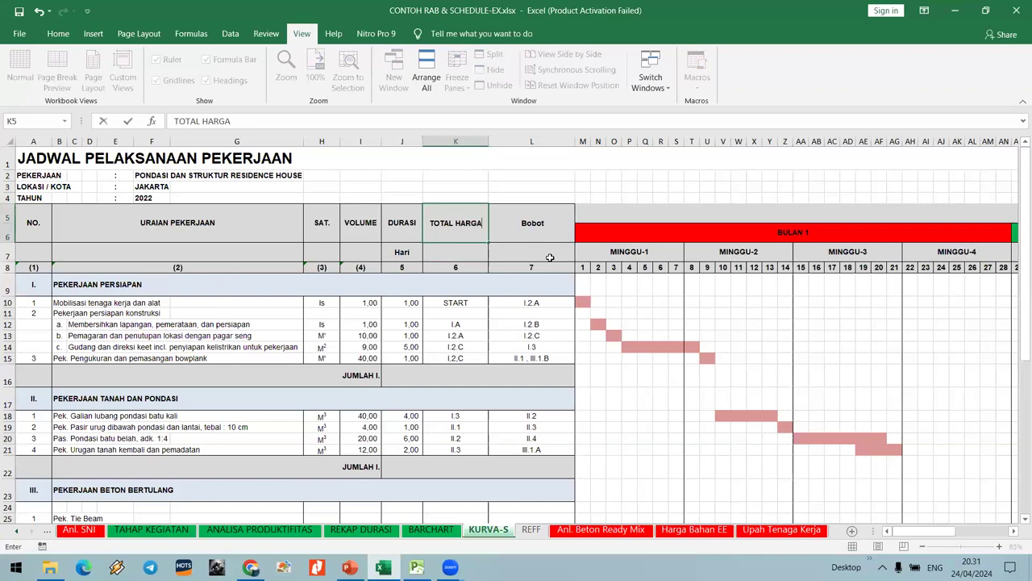
key(Tab)
text(BOBOT)
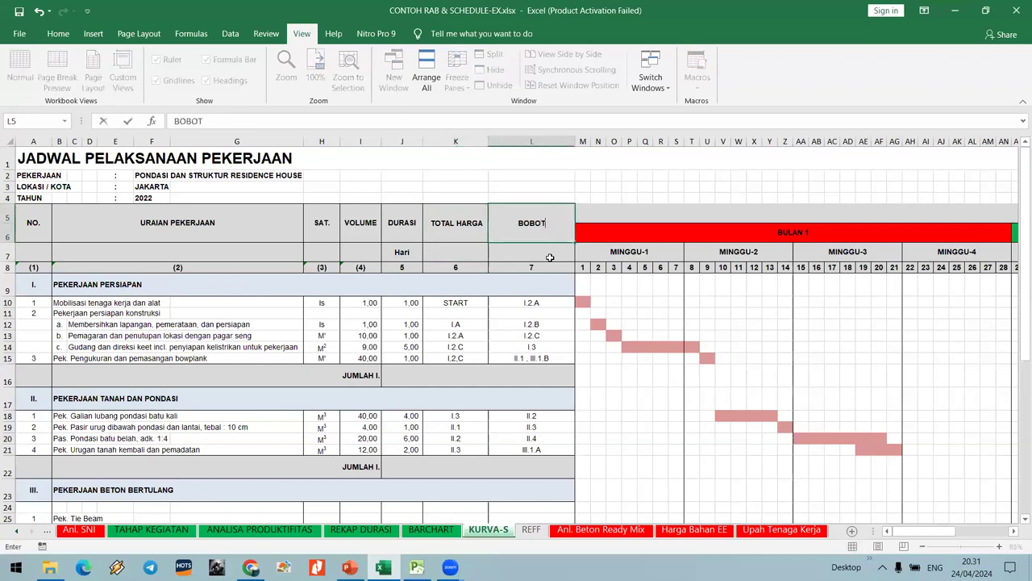
key(Return)
key(Up)
key(Right)
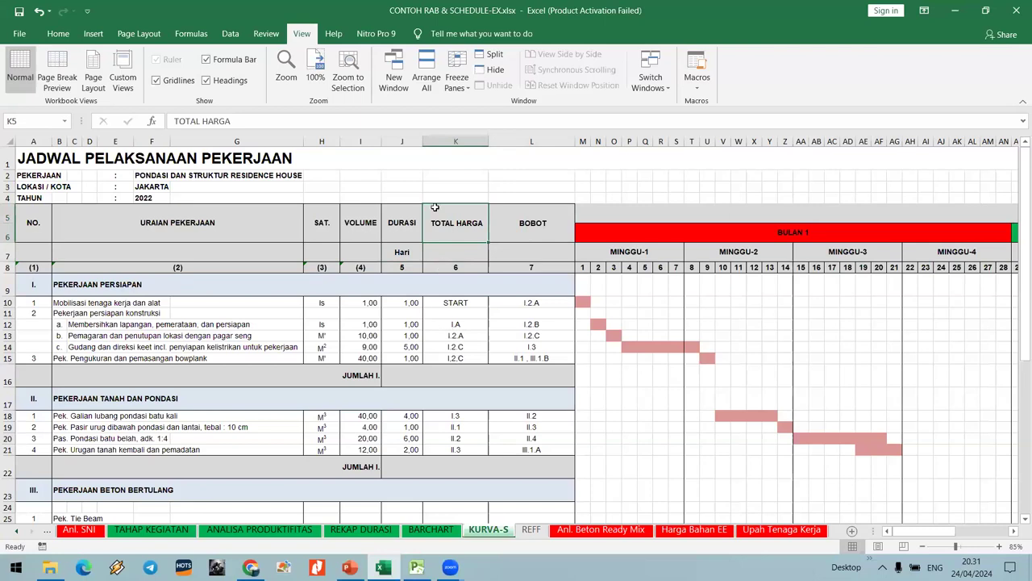
Delete the DURASI column from the KURVA-S sheet.
click(406, 140)
right_click(405, 140)
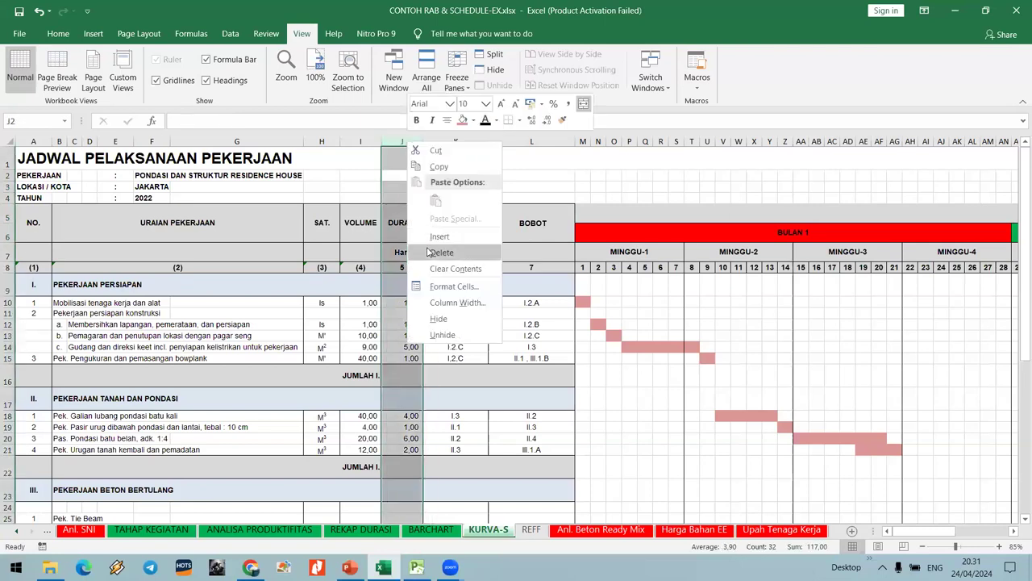
click(444, 347)
click(444, 346)
click(426, 240)
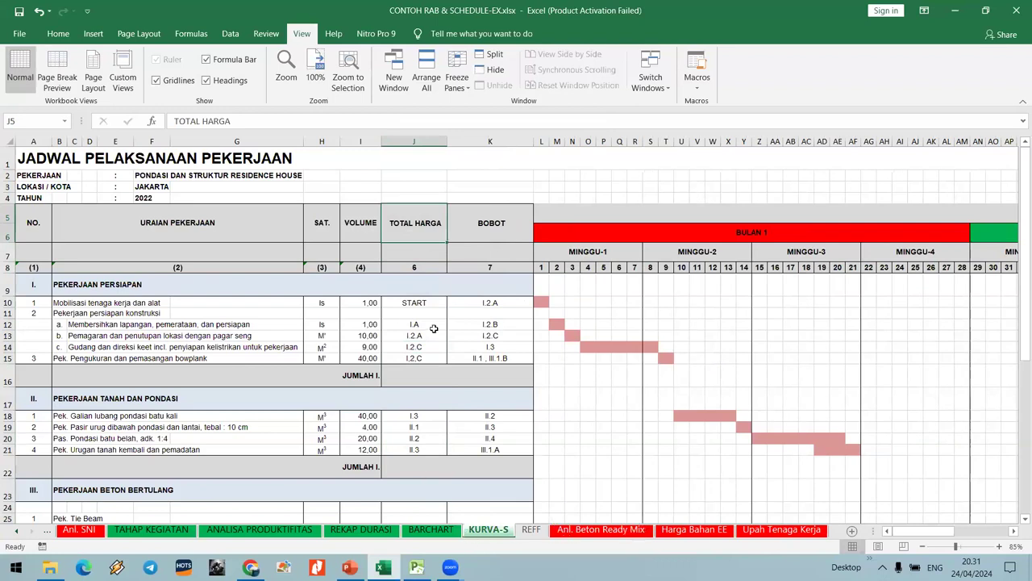
Clear the old predecessor and successor entries under TOTAL HARGA and BOBOT in rows 10 to 51.
click(420, 303)
scroll(443, 313, down, 5)
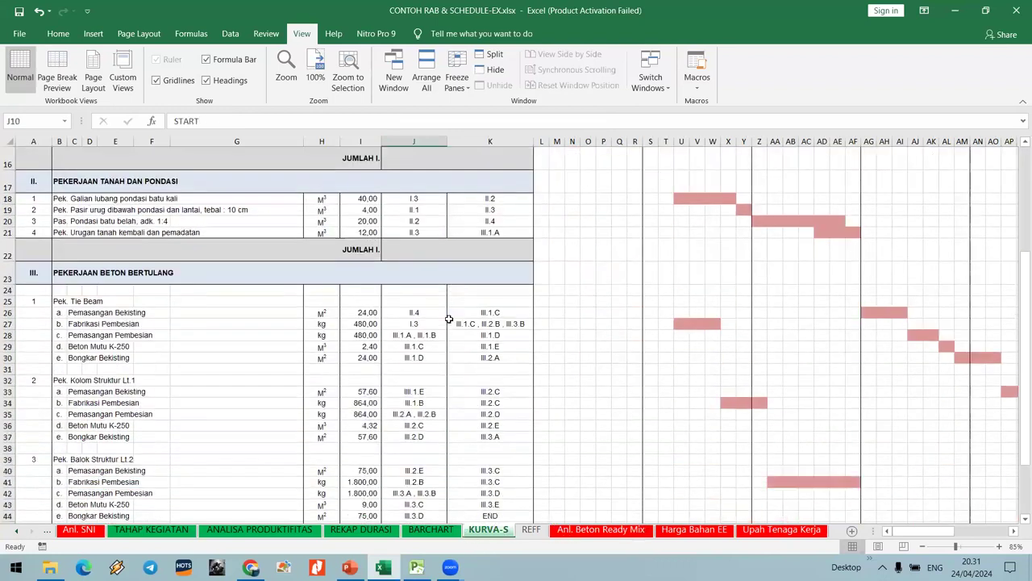
scroll(484, 337, down, 6)
shift+click(484, 345)
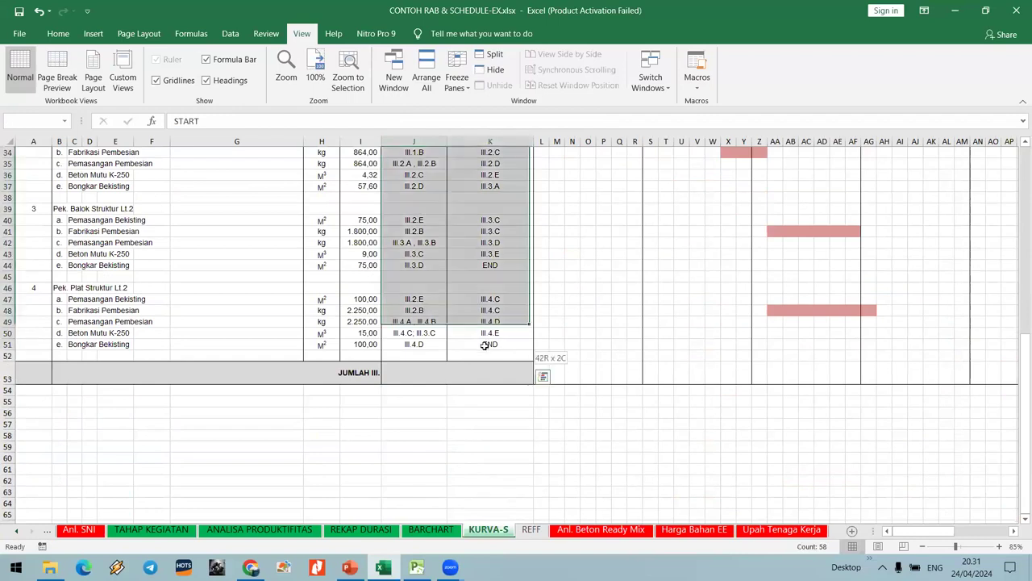
scroll(484, 346, up, 5)
key(Delete)
scroll(484, 351, up, 5)
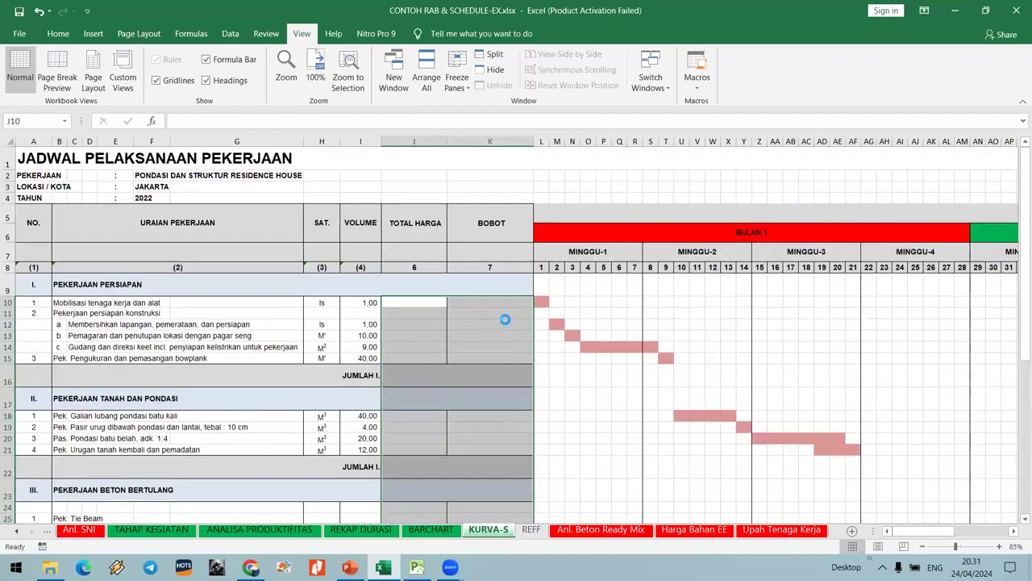
click(505, 318)
Enter the unit Rp. below the TOTAL HARGA heading and % below the BOBOT heading.
click(488, 255)
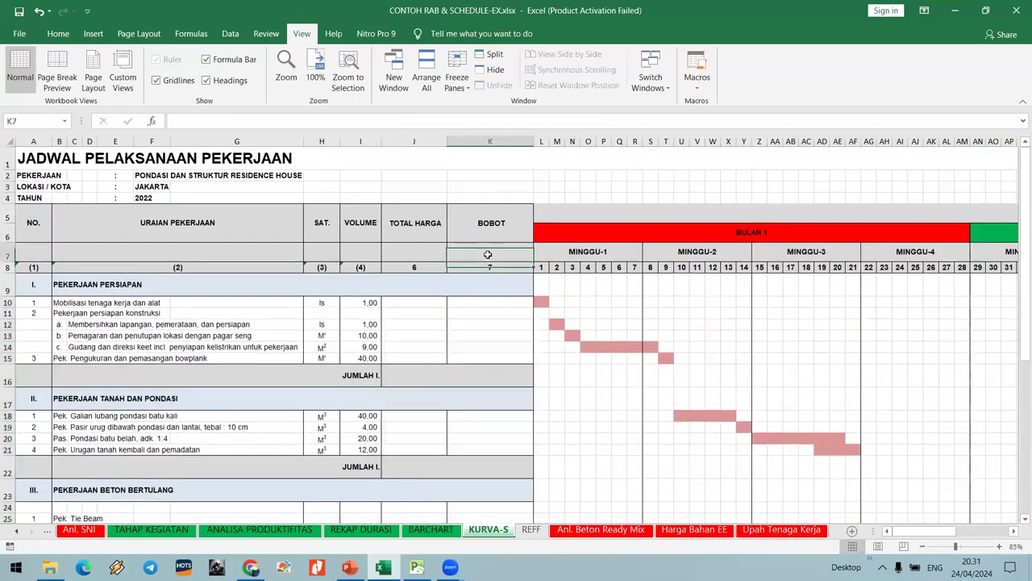
click(413, 267)
click(404, 305)
text(=)
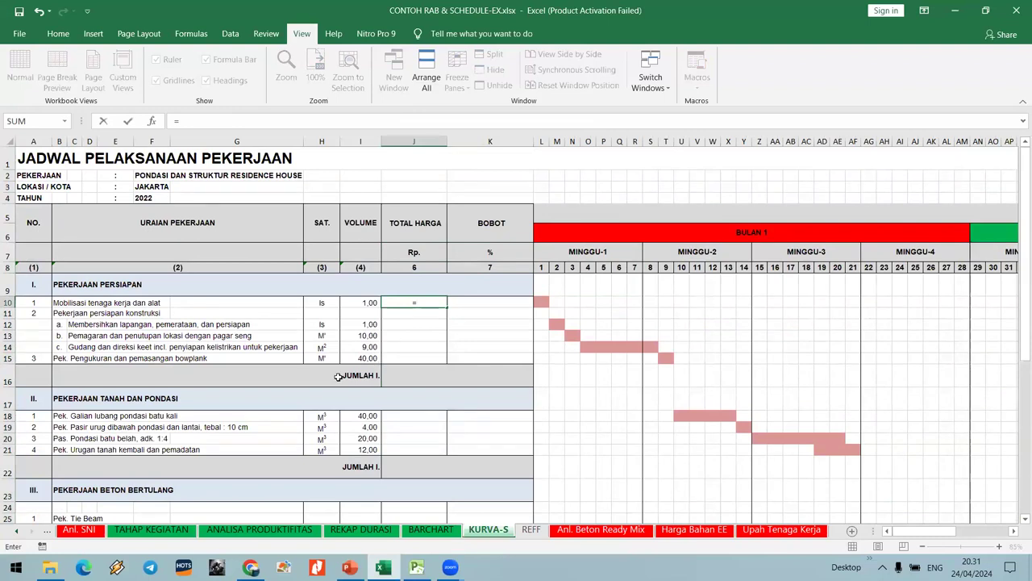
key(Escape)
Change the TOTAL HARGA heading to HARGA.
click(412, 226)
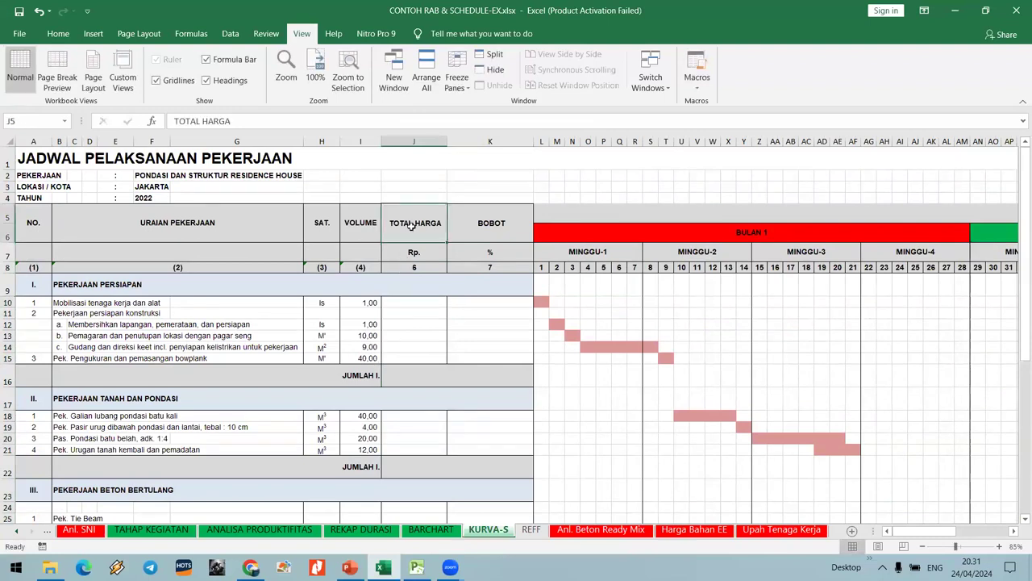
text(H)
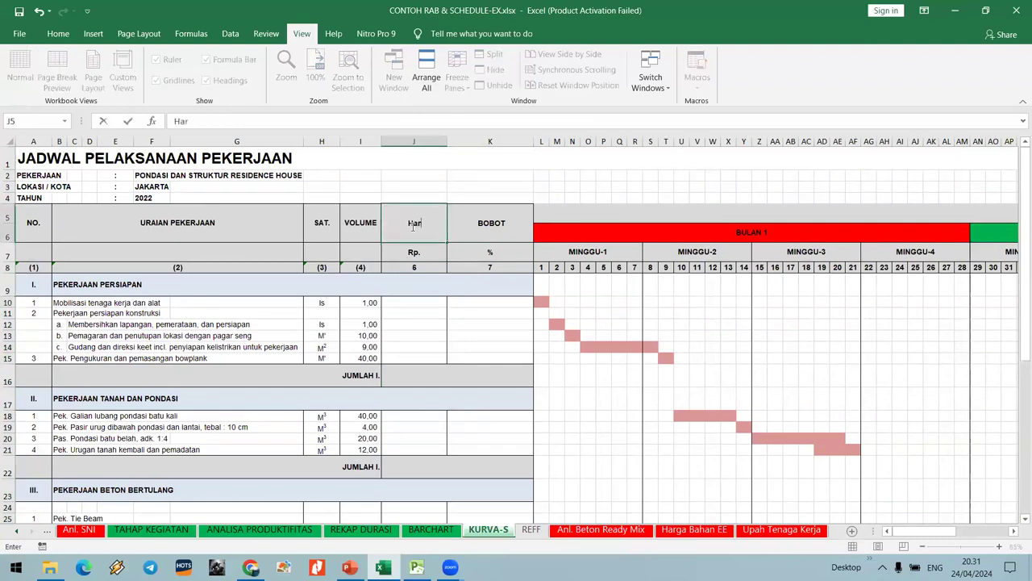
text(ARGA)
key(Return)
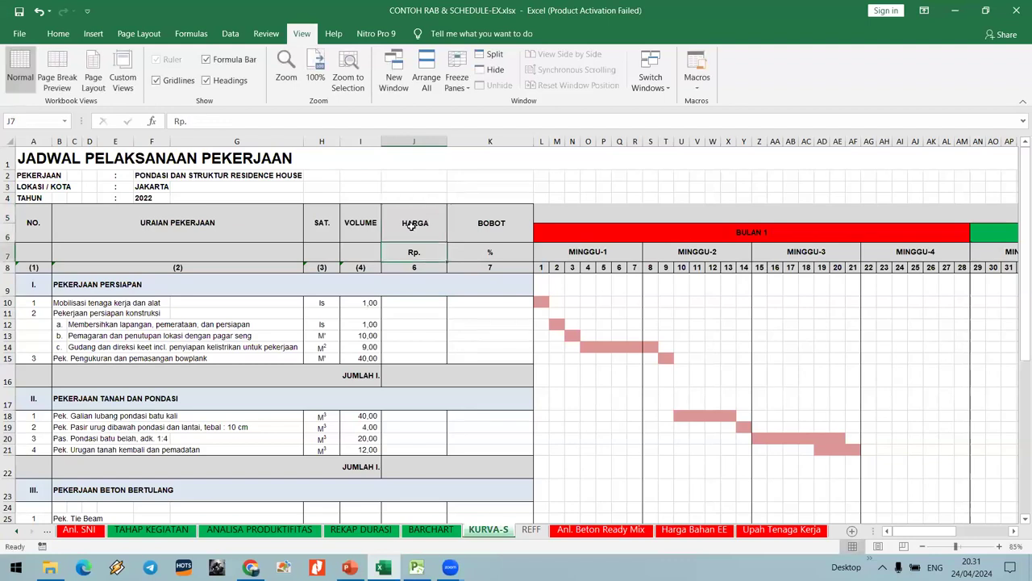
click(419, 302)
text(=)
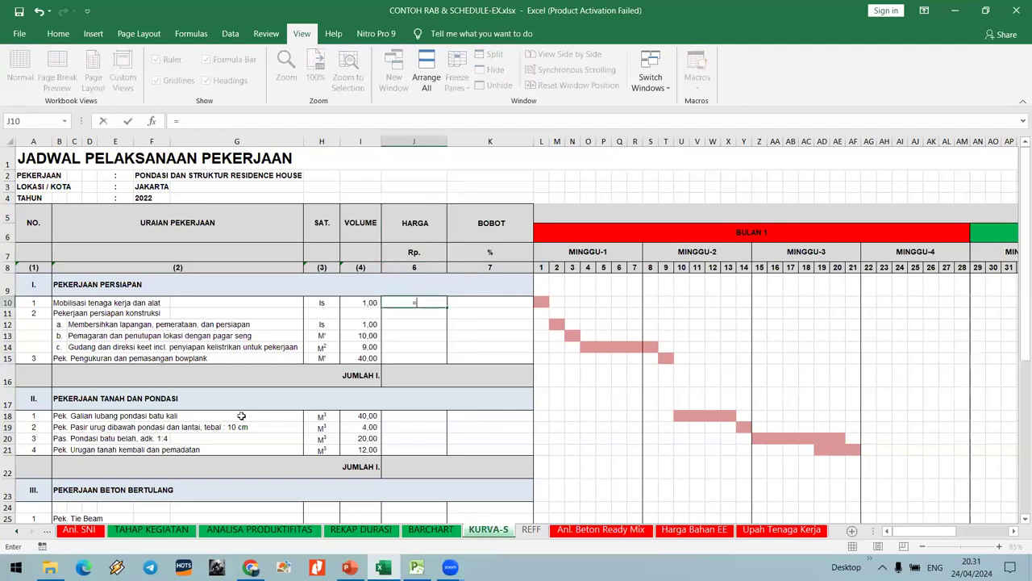
click(16, 530)
text(')
key(Escape)
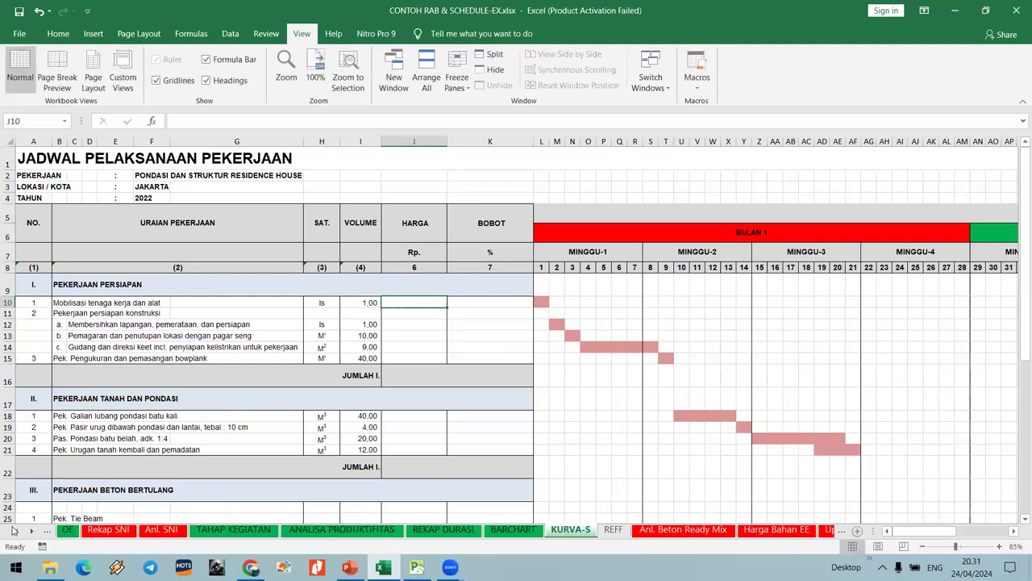
Move the OE sheet between the BARCHART and KURVA-S sheets.
click(12, 530)
click(13, 530)
drag(446, 536, 601, 537)
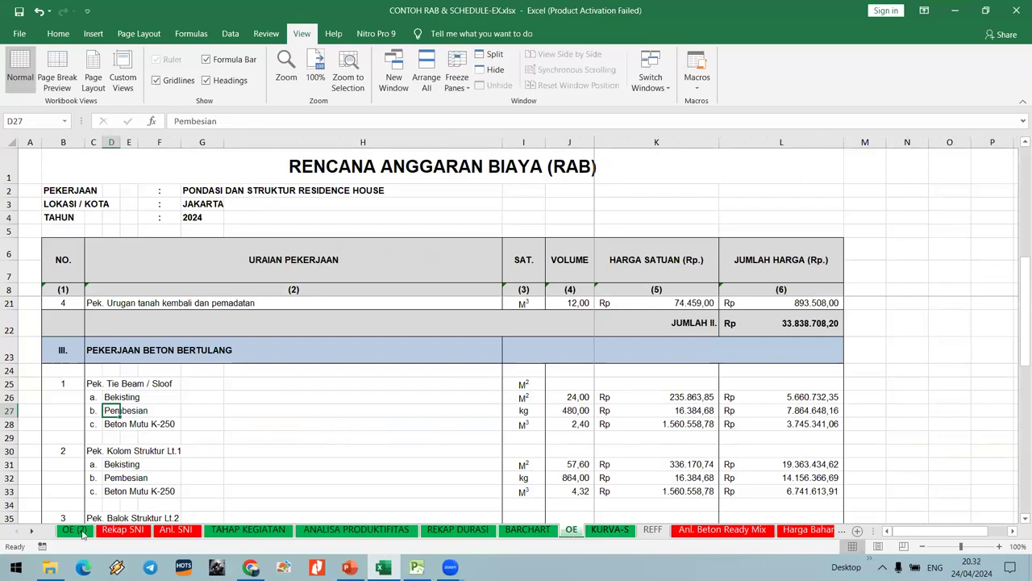
click(31, 530)
click(31, 530)
click(31, 530)
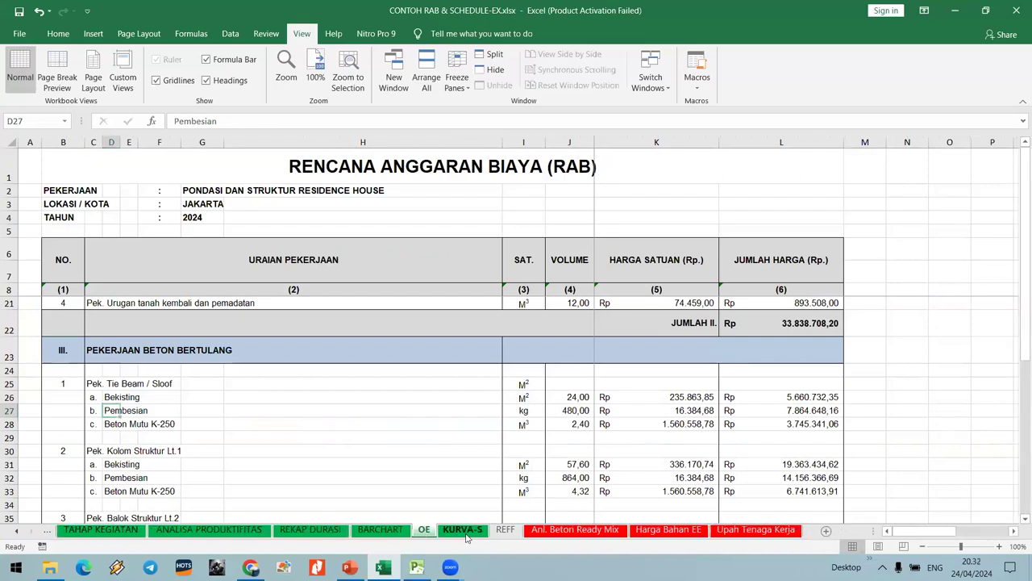
click(454, 532)
Copy the PEKERJAAN PERSIAPAN amounts in L10:L15 of the OE sheet and paste them as values at J10 on KURVA-S.
click(424, 530)
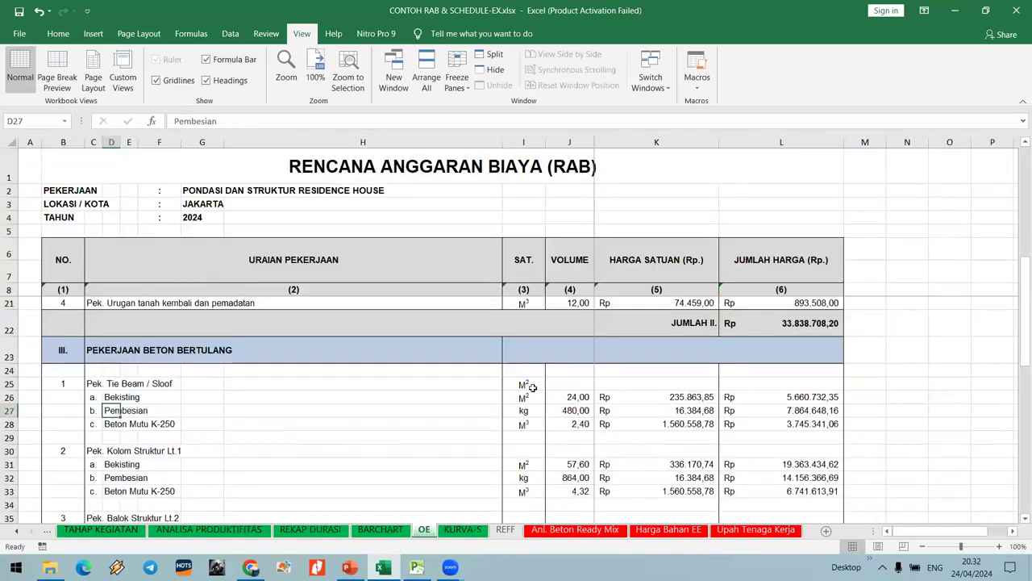
scroll(769, 329, up, 4)
click(798, 332)
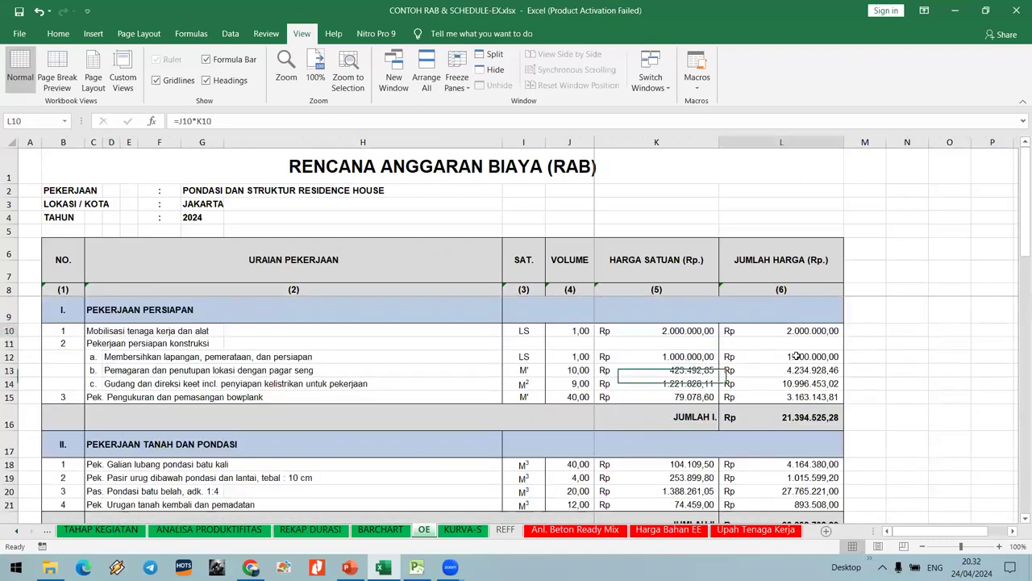
shift+click(801, 393)
key(ctrl+c)
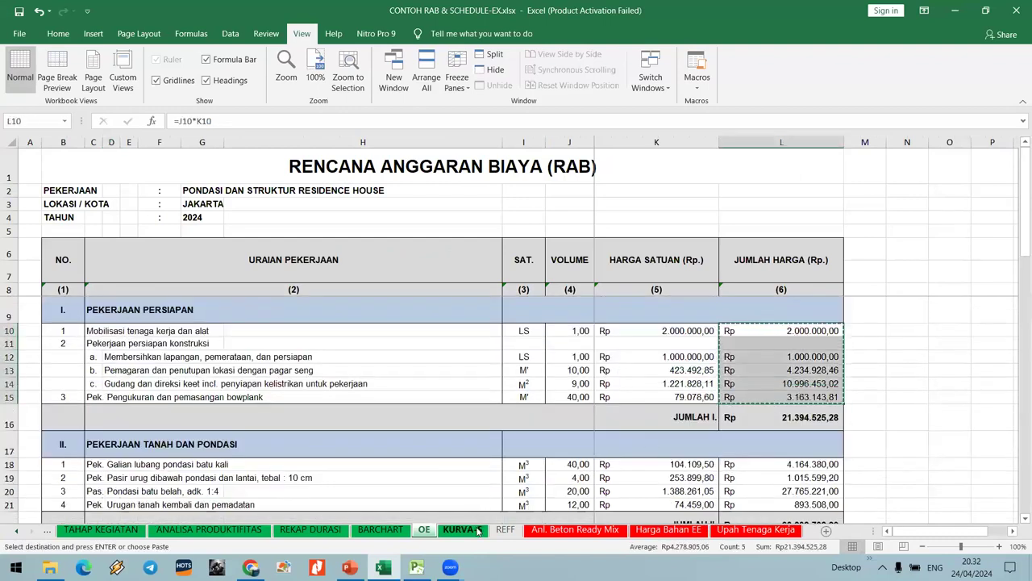
key(ctrl+Page_Down)
click(413, 302)
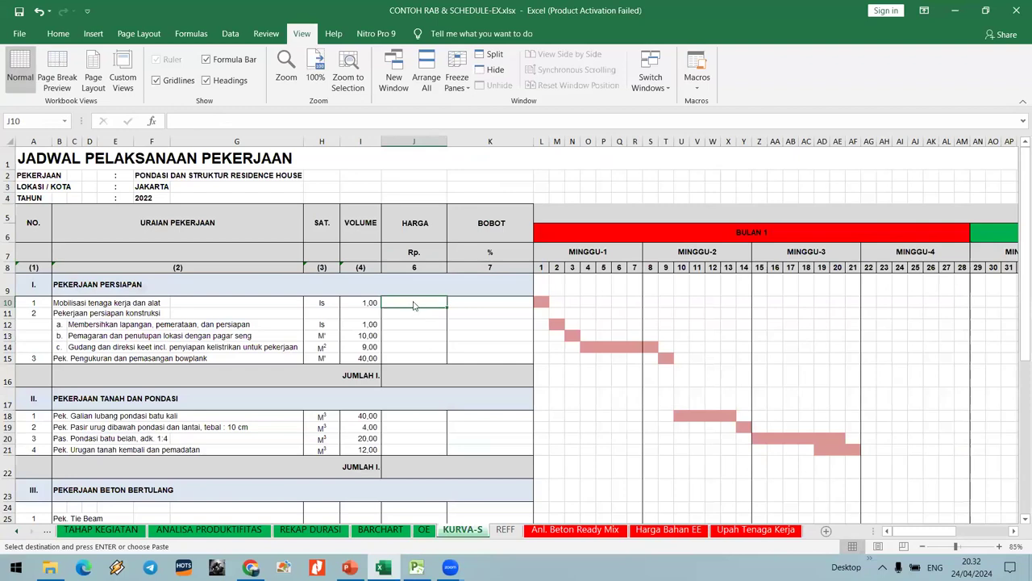
right_click(413, 303)
click(463, 74)
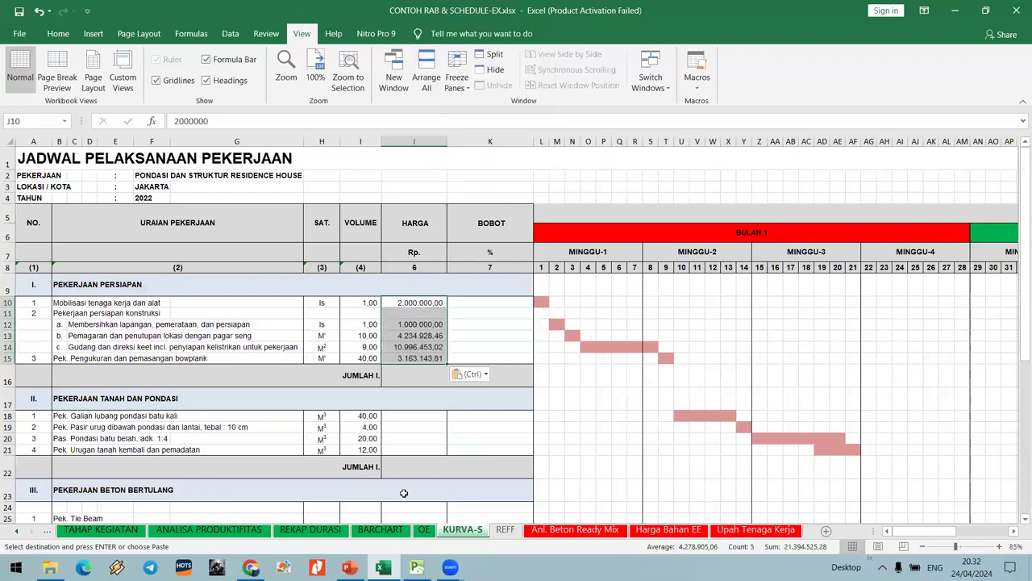
Copy the PEKERJAAN TANAH DAN PONDASI amounts in L18:L21 of OE into KURVA-S as values starting at J18.
key(ctrl+Page_Up)
scroll(766, 356, down, 4)
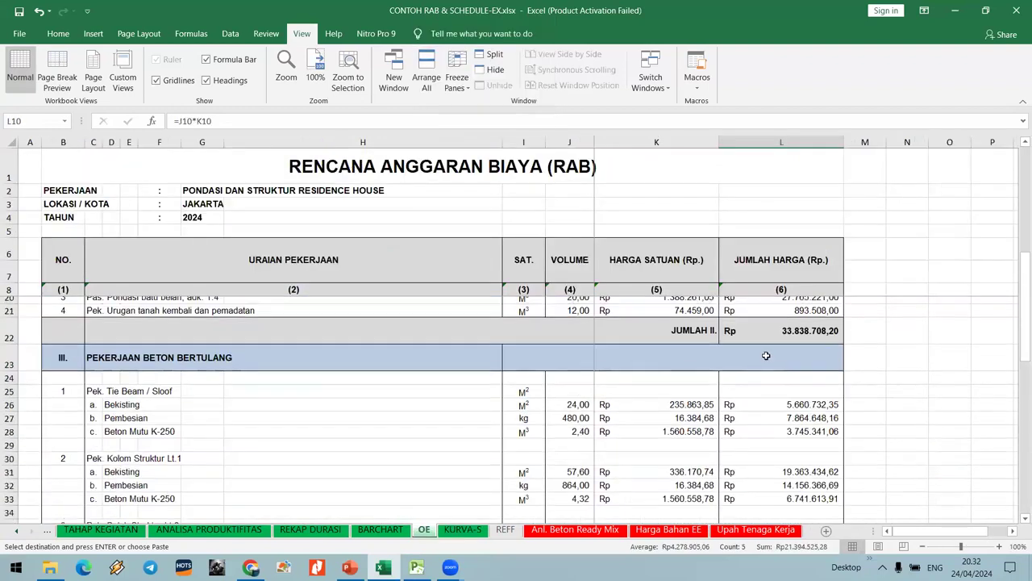
scroll(766, 356, up, 3)
click(790, 410)
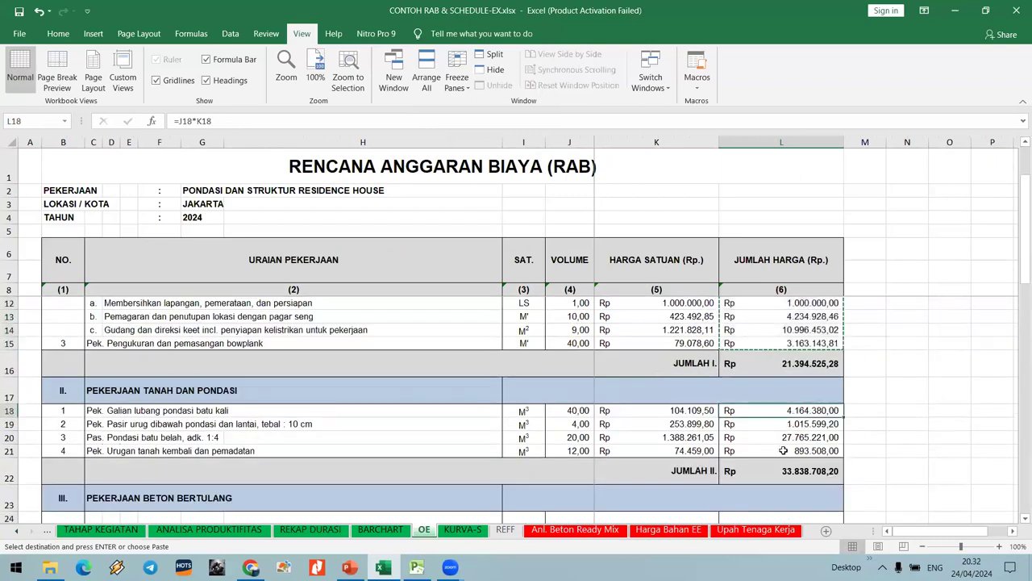
shift+click(783, 450)
key(ctrl+Page_Down)
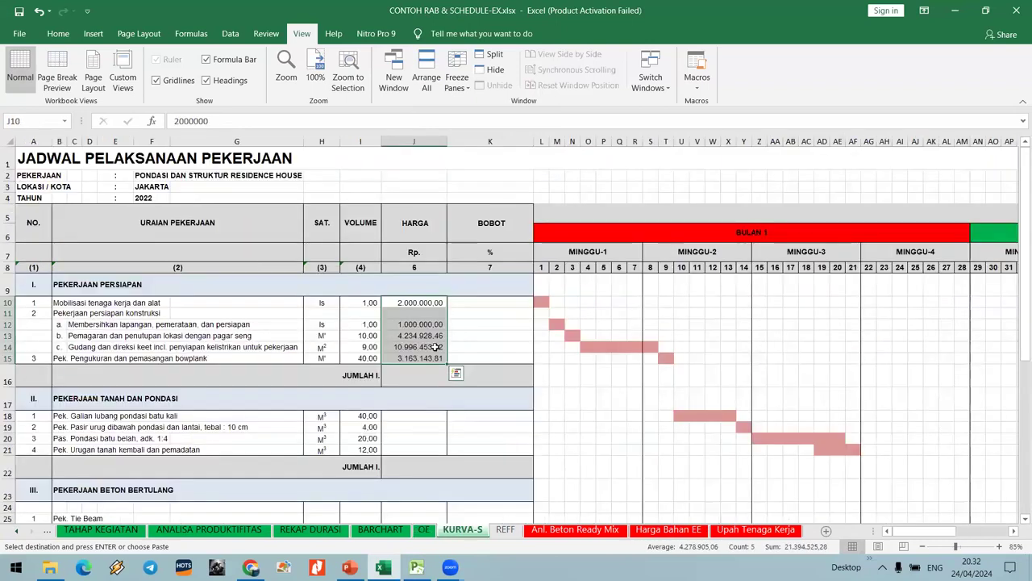
right_click(419, 416)
click(475, 190)
Change the HARGA heading on KURVA-S to JUMLAH HARGA.
click(425, 224)
double_click(425, 223)
key(BackSpace)
key(BackSpace)
key(BackSpace)
key(BackSpace)
key(BackSpace)
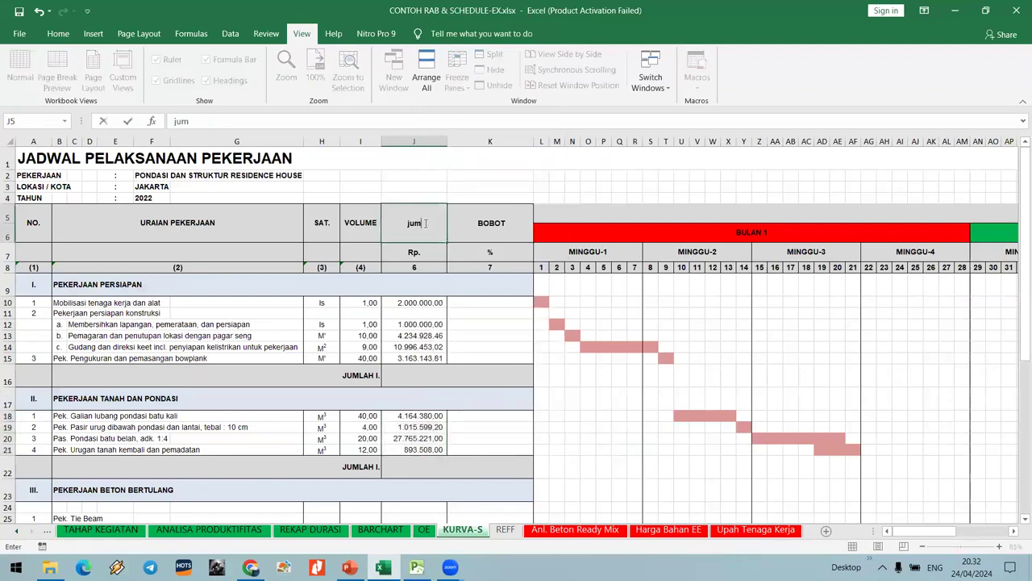
text(JUMLAH HARGA)
key(Return)
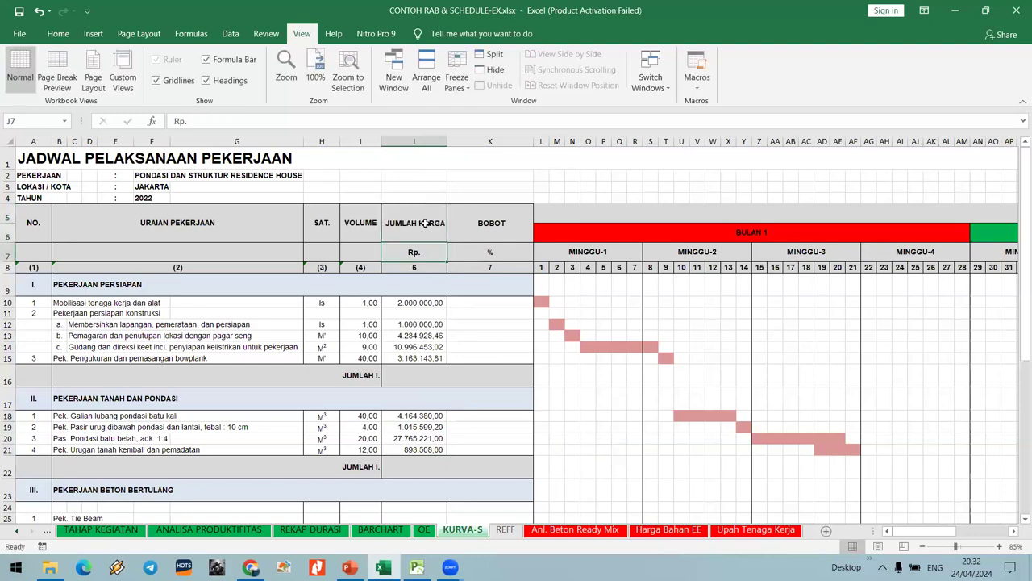
Copy the PEKERJAAN BETON BERTULANG amounts in L26:L43 of the OE sheet and paste them as values at J26 on KURVA-S.
scroll(457, 396, down, 3)
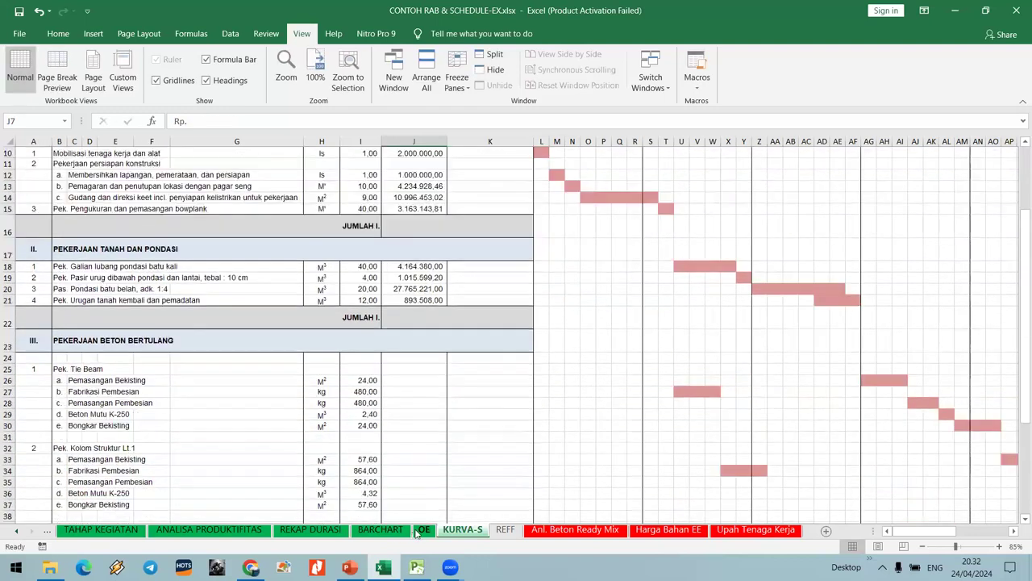
click(416, 534)
scroll(799, 373, down, 6)
scroll(803, 373, up, 4)
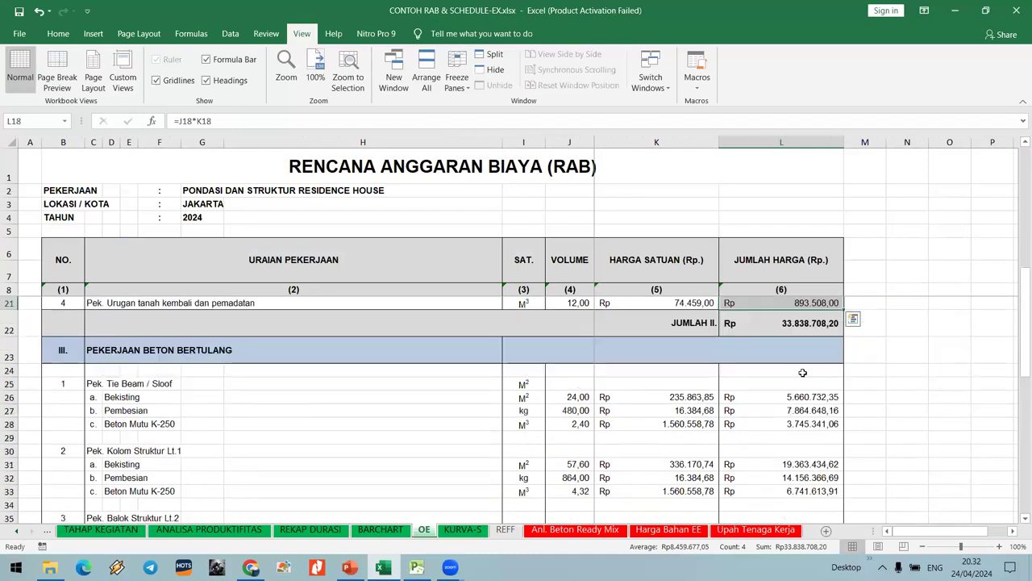
click(803, 396)
scroll(802, 379, down, 6)
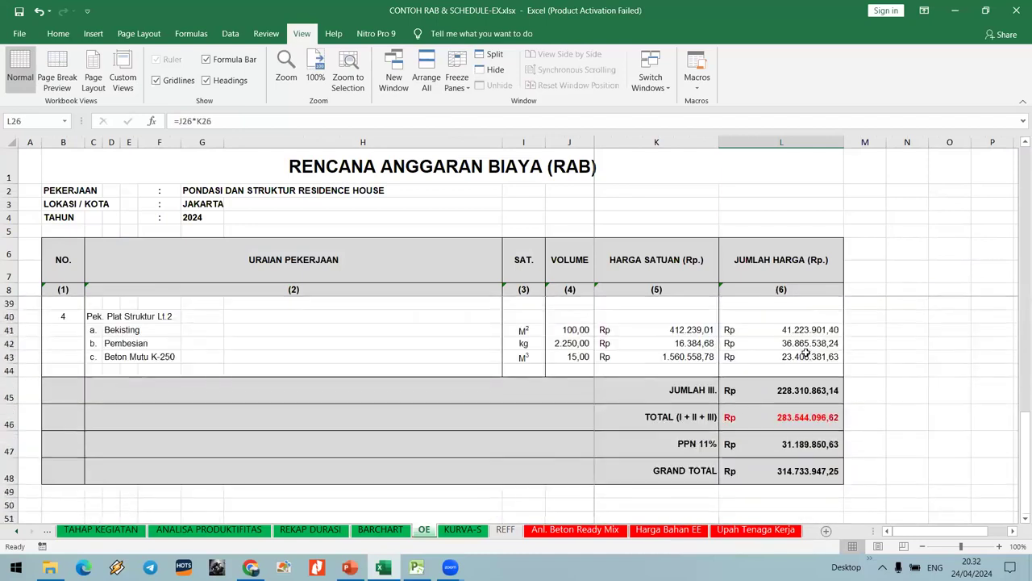
shift+click(806, 352)
key(ctrl+c)
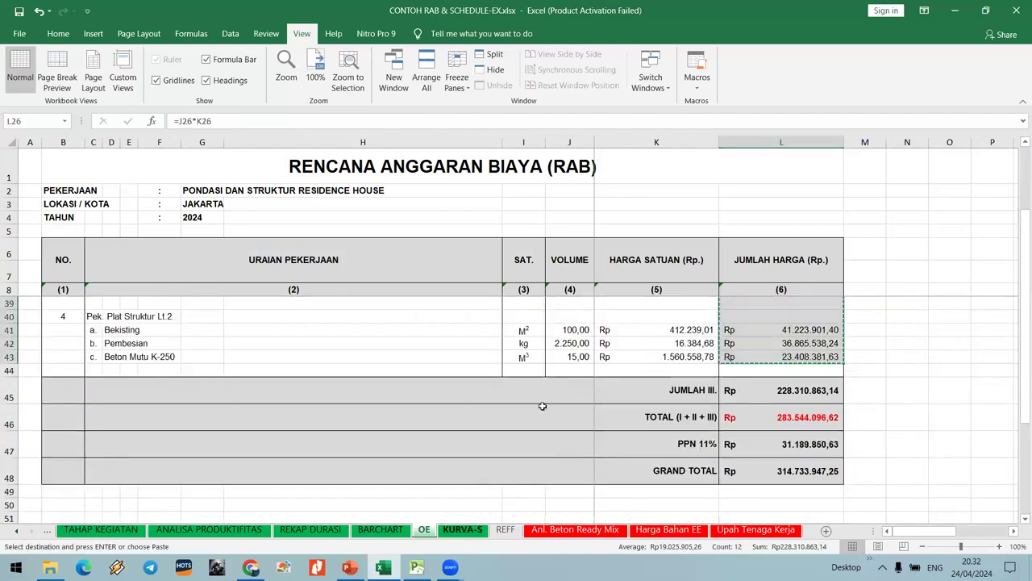
key(ctrl+Page_Down)
right_click(419, 375)
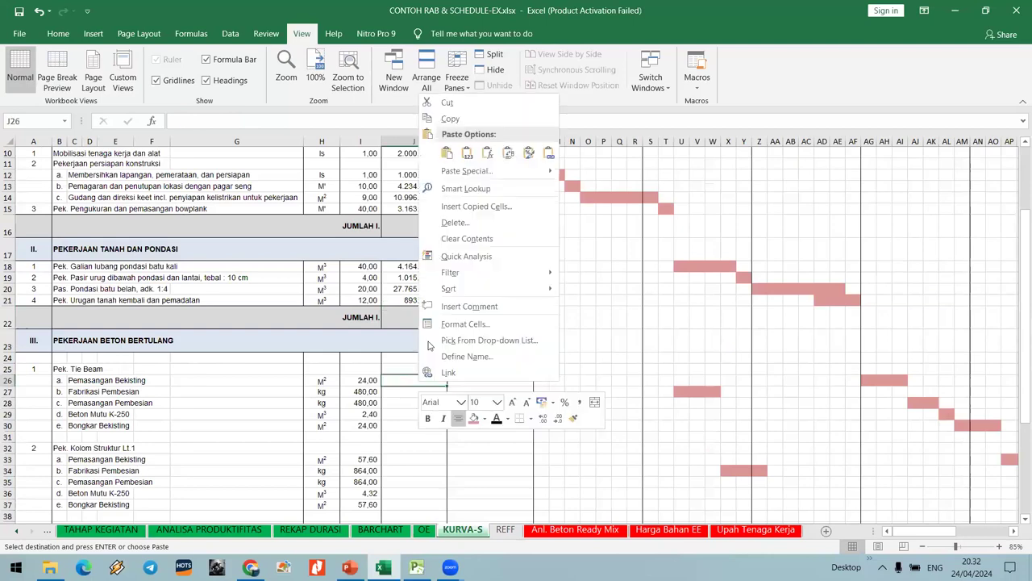
click(462, 137)
scroll(481, 420, down, 5)
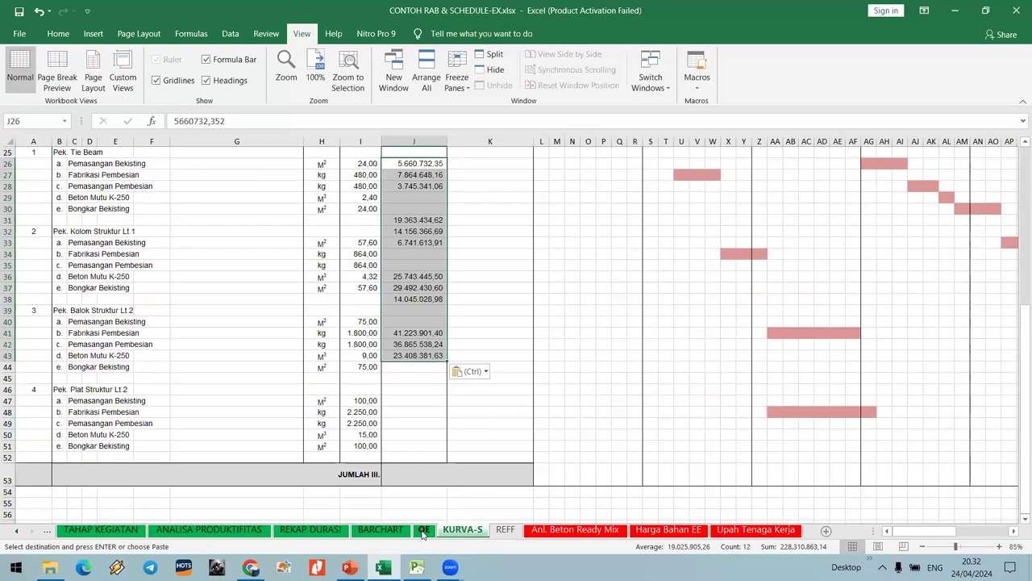
Compare the PEKERJAAN BETON BERTULANG item rows on the OE sheet with the rows and pasted amounts on KURVA-S.
click(423, 530)
scroll(538, 425, up, 5)
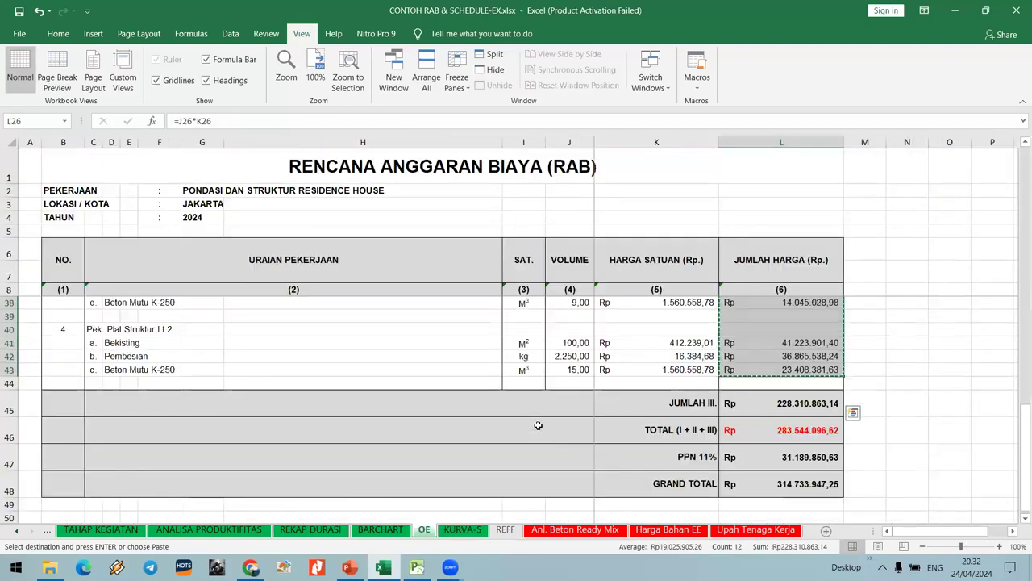
scroll(541, 416, up, 6)
scroll(544, 407, down, 5)
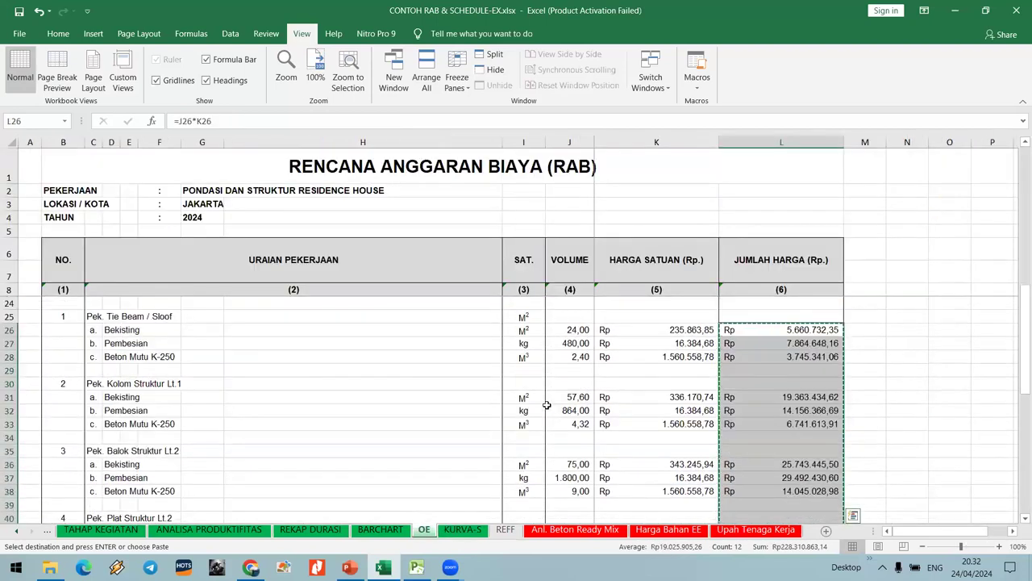
ctrl+scroll(546, 405, down, 2)
scroll(533, 452, up, 2)
scroll(508, 492, down, 1)
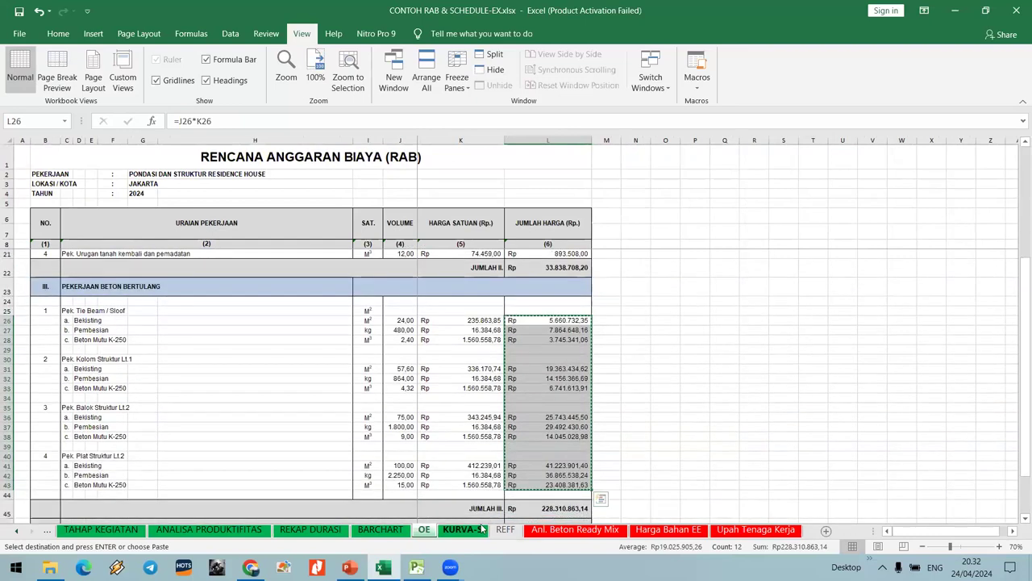
click(481, 528)
key(ctrl+v)
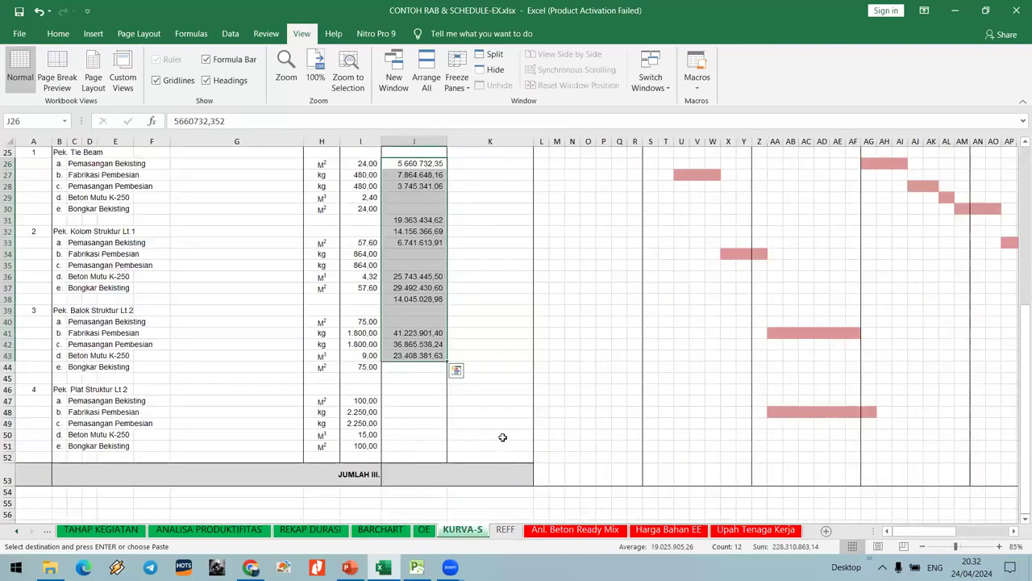
scroll(488, 375, up, 4)
scroll(488, 374, down, 2)
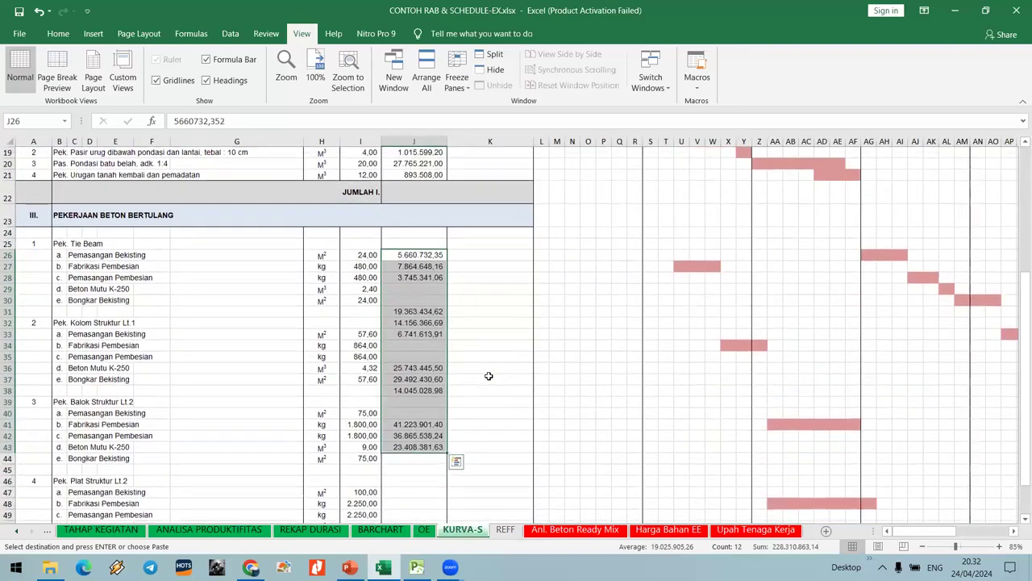
click(481, 287)
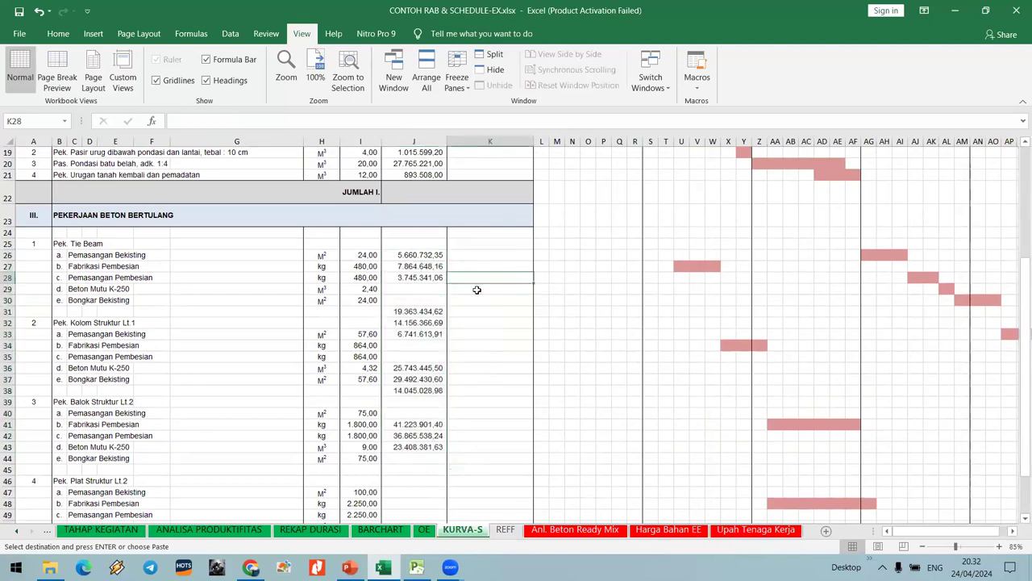
key(ctrl+Page_Up)
scroll(551, 355, down, 6)
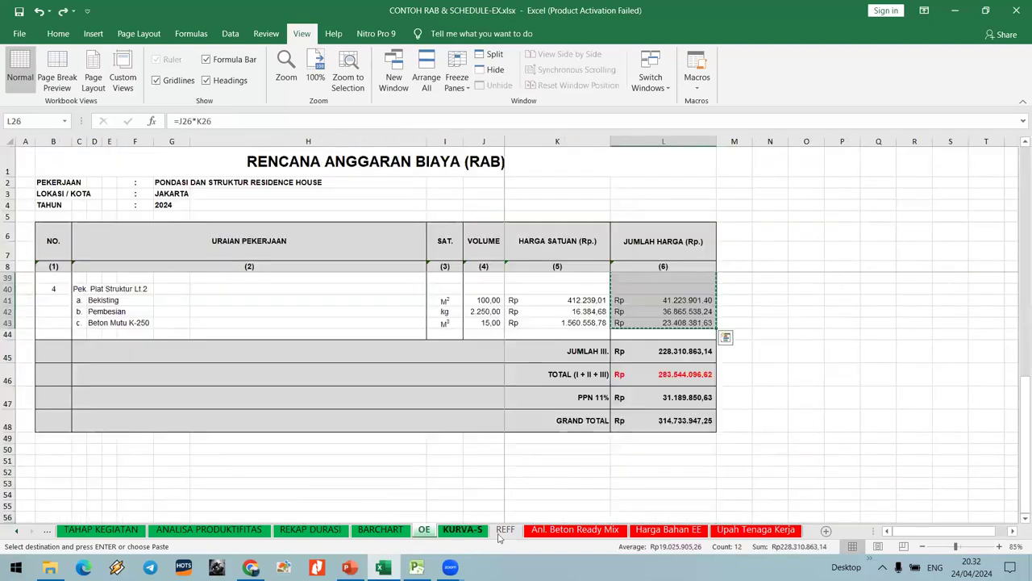
Clear the pasted concrete work amounts in J26:J44 on KURVA-S.
key(ctrl+Page_Down)
drag(435, 255, 419, 461)
key(Delete)
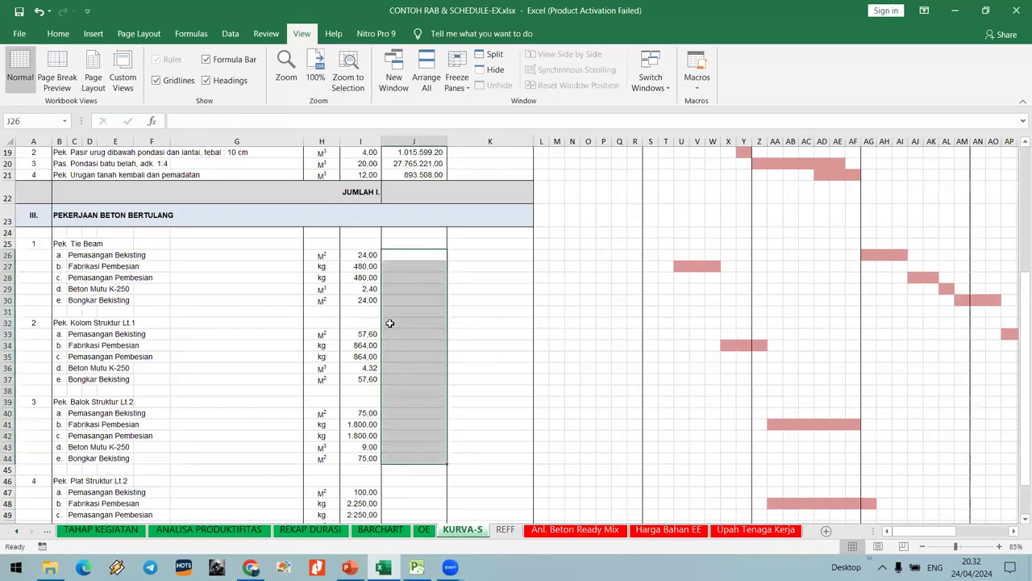
Try deleting the Fabrikasi Pembesian row under Pek. Tie Beam on KURVA-S and undo the deletion.
click(394, 333)
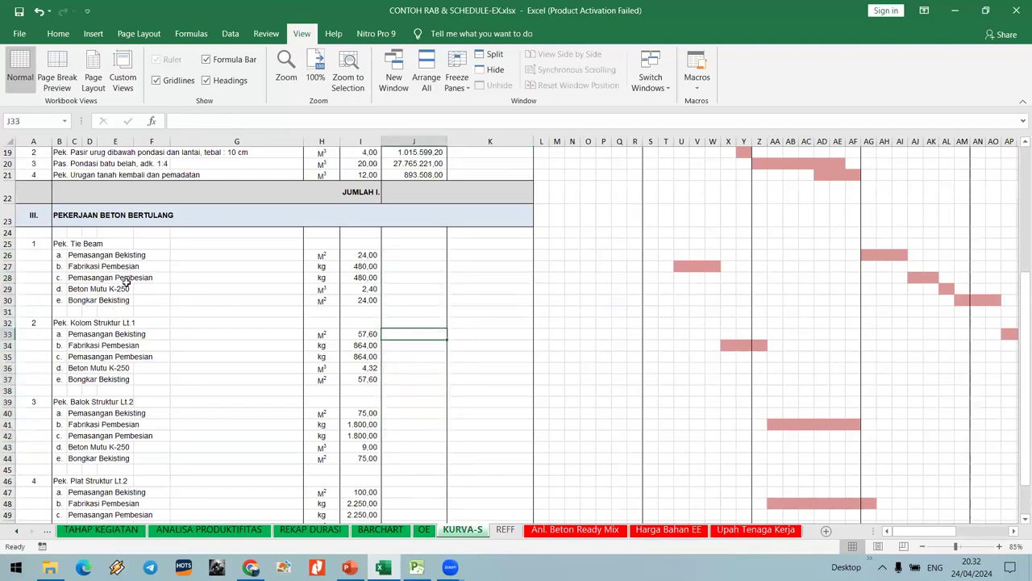
scroll(125, 280, down, 1)
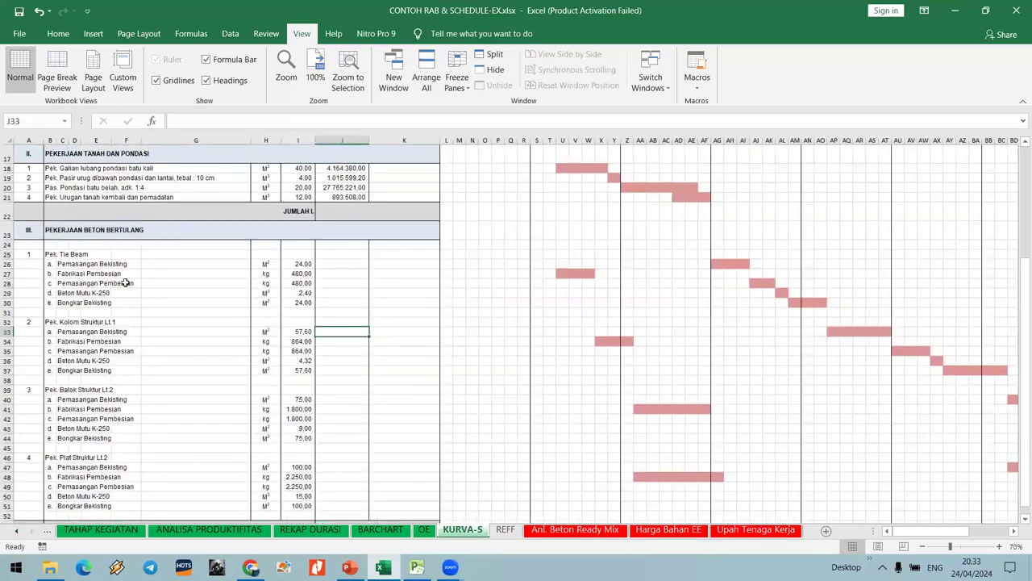
click(72, 283)
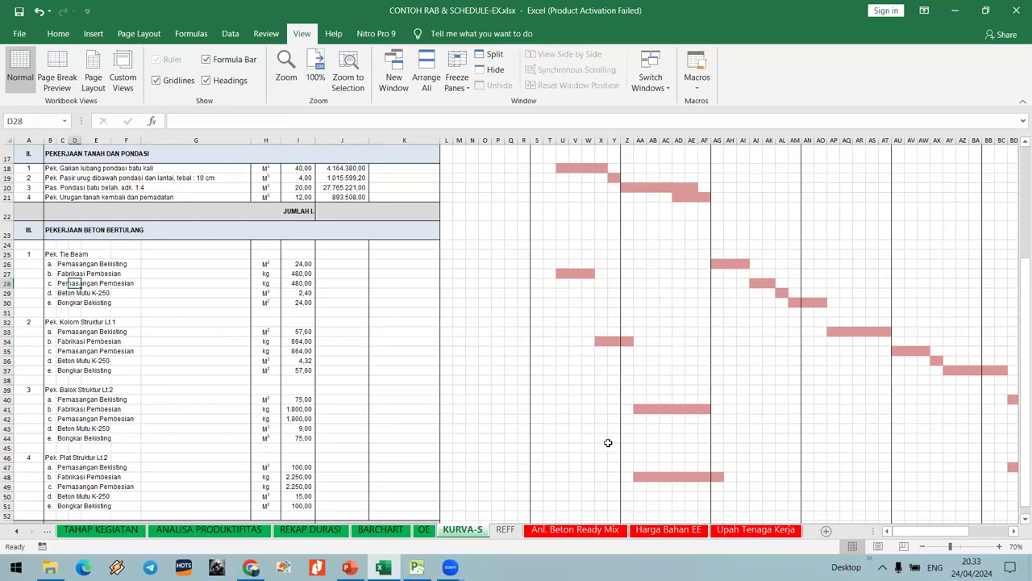
click(6, 274)
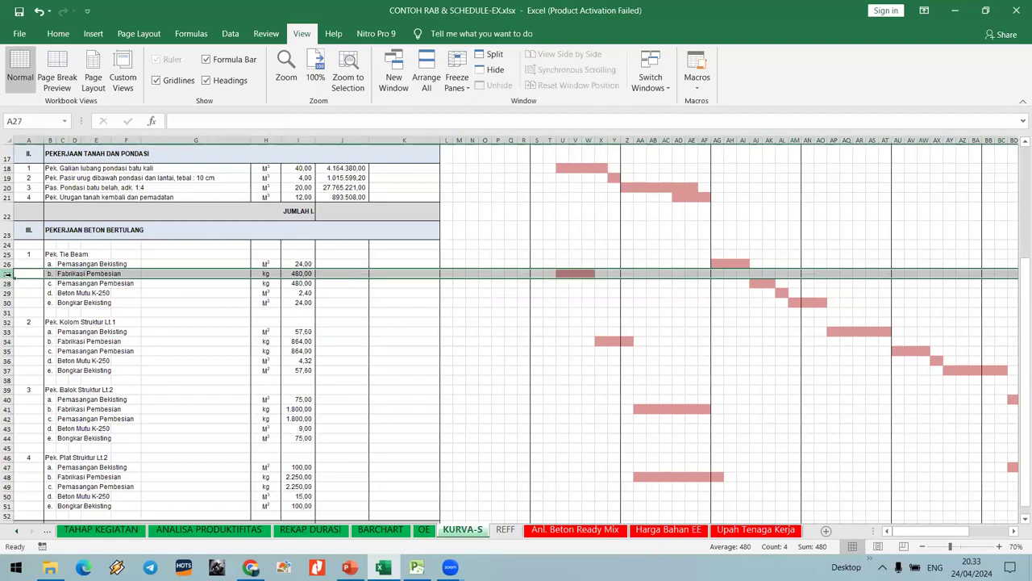
right_click(6, 274)
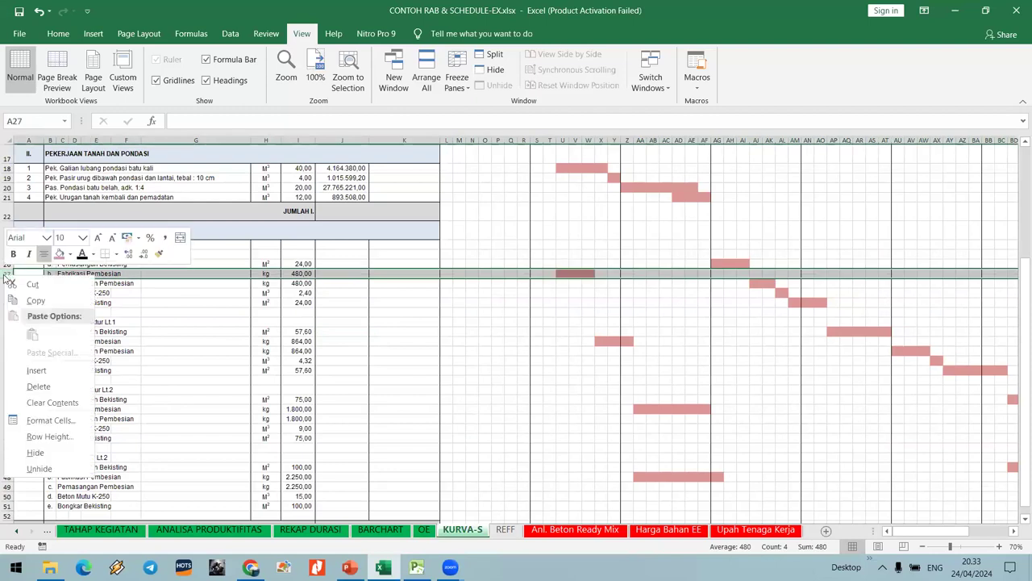
click(47, 388)
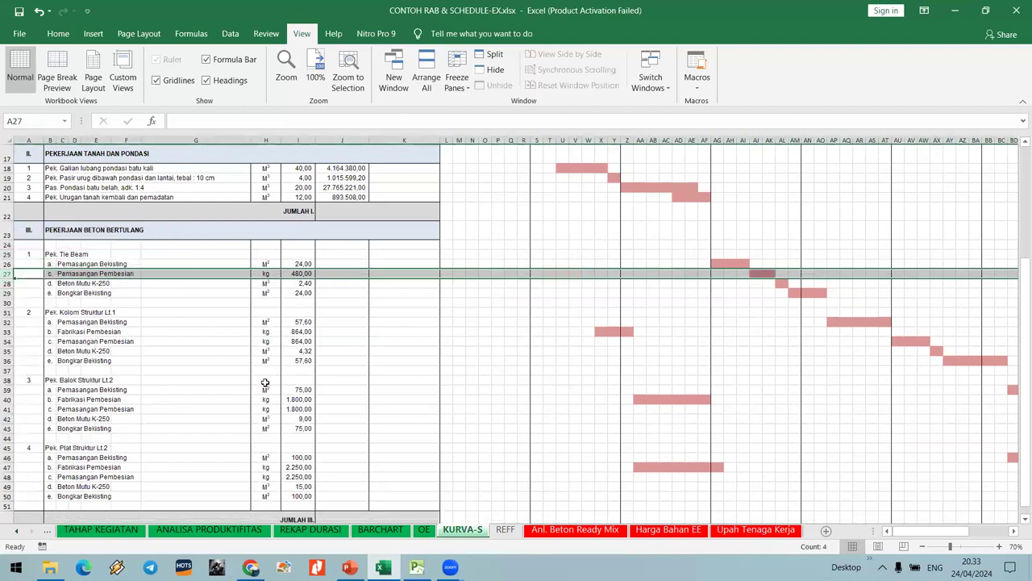
click(99, 292)
click(65, 293)
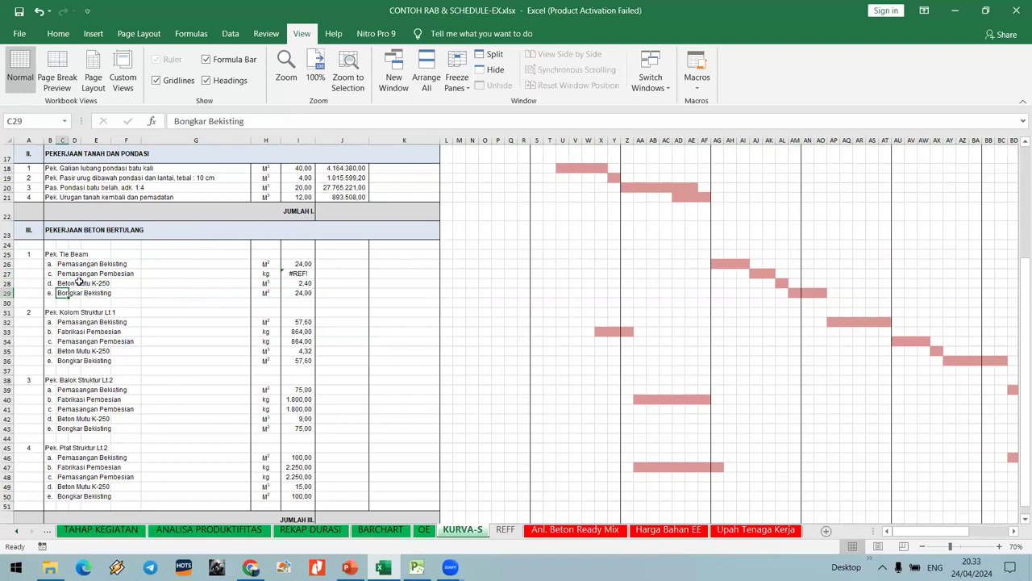
key(ctrl+z)
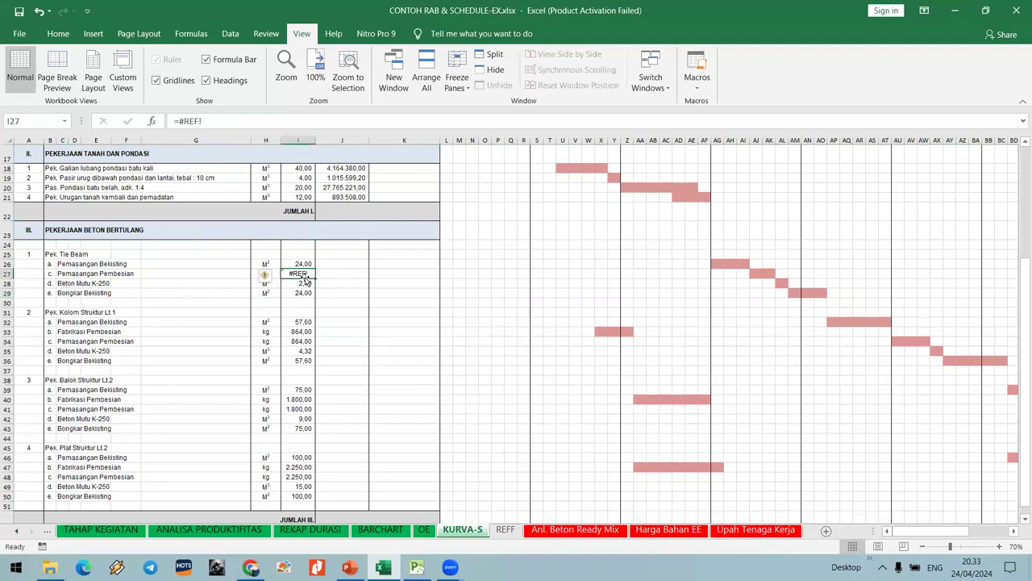
Convert the concrete work volume formulas in I26:I51 of KURVA-S to plain values by pasting them over themselves.
click(301, 264)
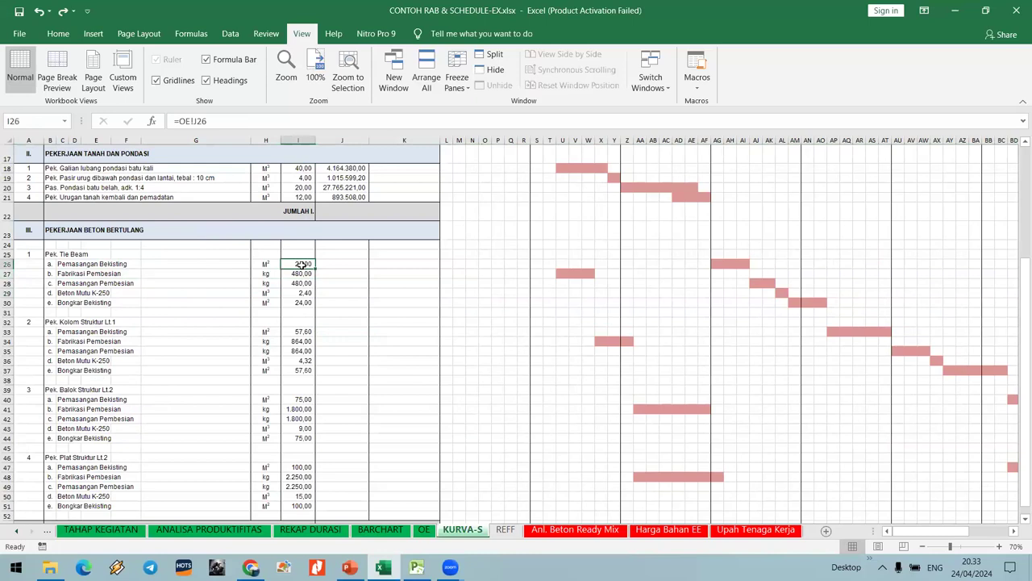
scroll(299, 345, down, 4)
shift+click(298, 364)
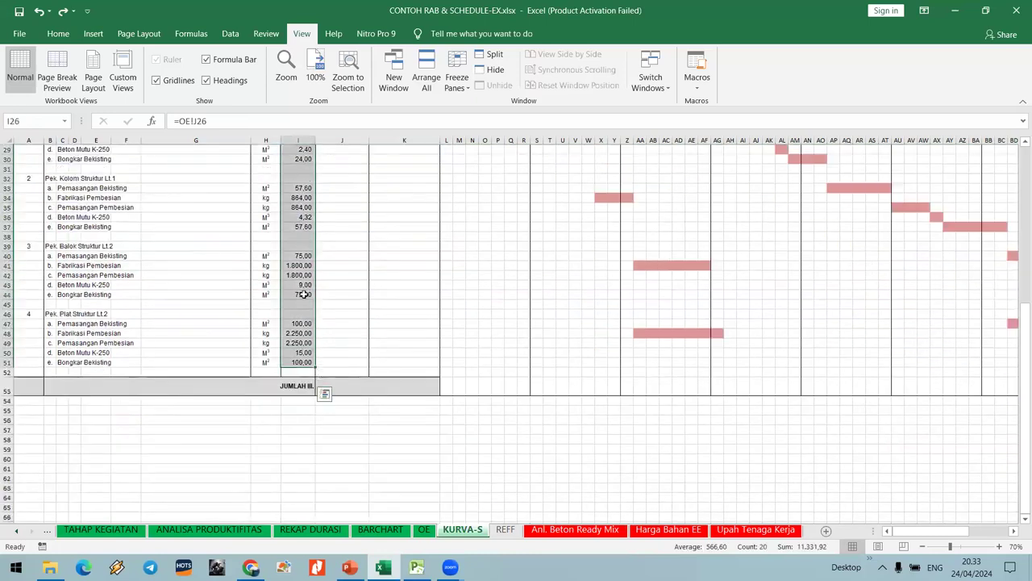
scroll(305, 266, up, 2)
key(ctrl+c)
scroll(309, 227, up, 1)
right_click(307, 227)
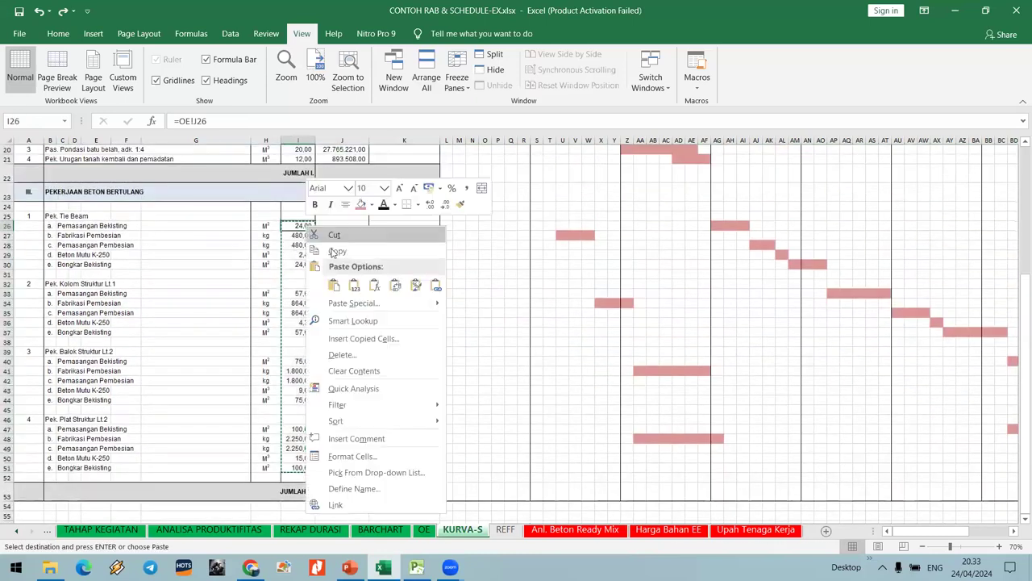
click(355, 286)
click(372, 312)
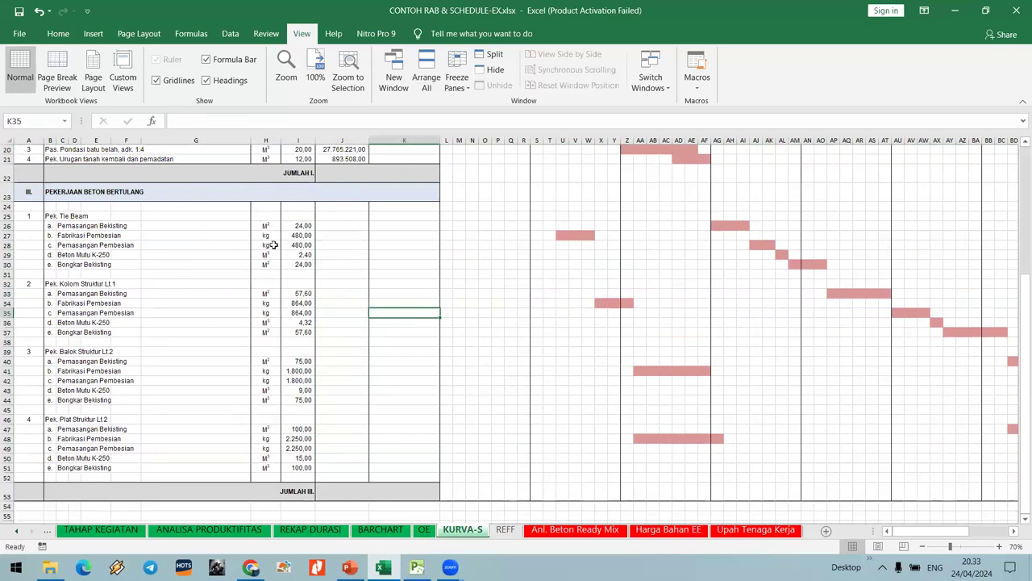
Delete the Fabrikasi Pembesian row 27 under Pek. Tie Beam.
right_click(13, 236)
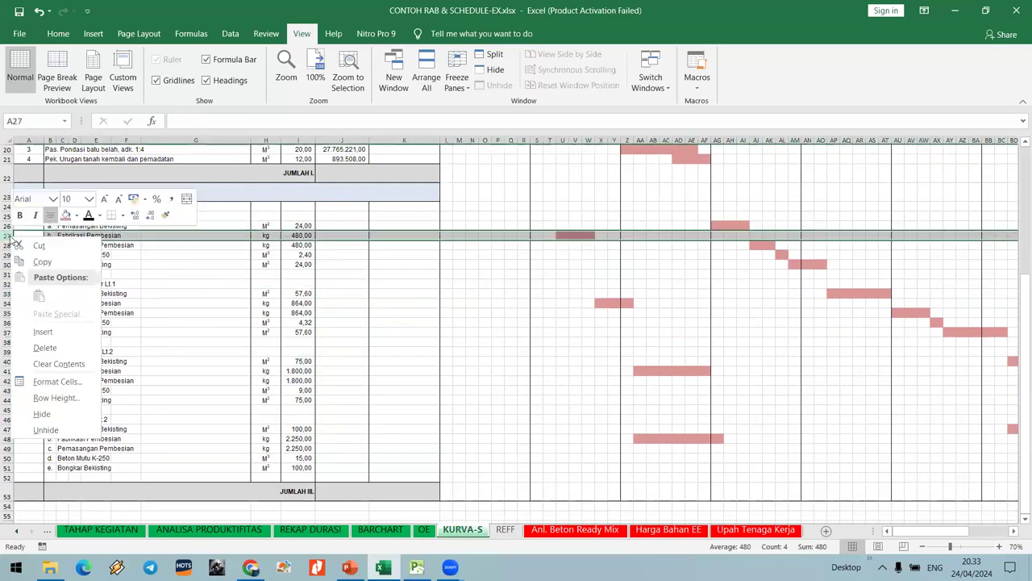
click(45, 348)
click(231, 323)
click(283, 254)
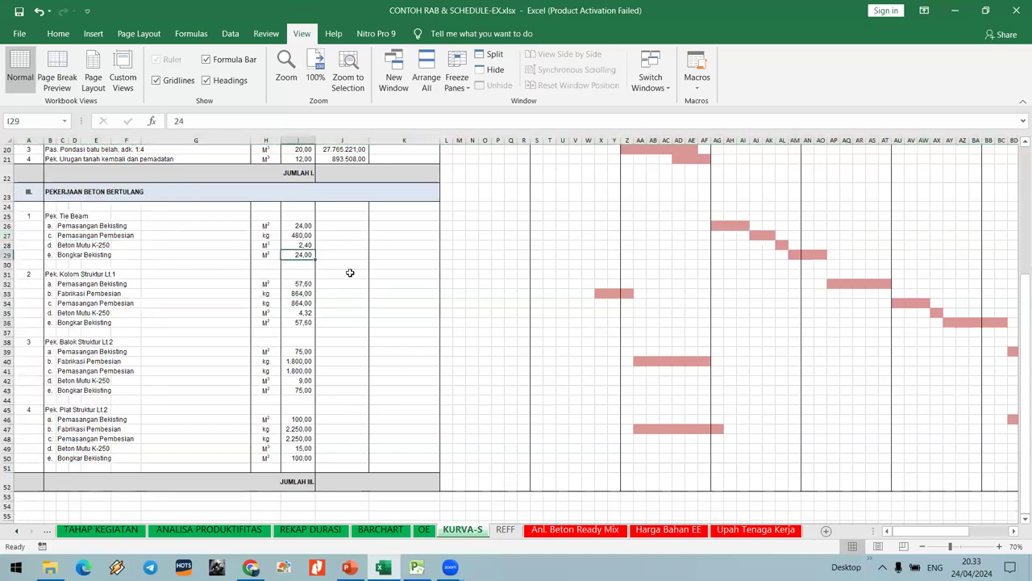
Delete the Bongkar Bekisting row 29 under Pek. Tie Beam.
click(813, 258)
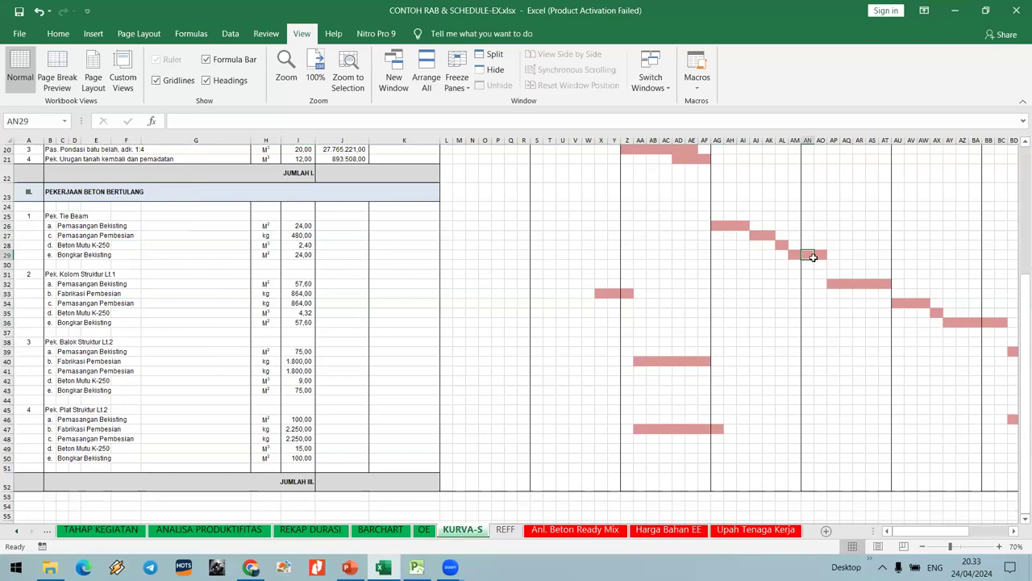
click(821, 256)
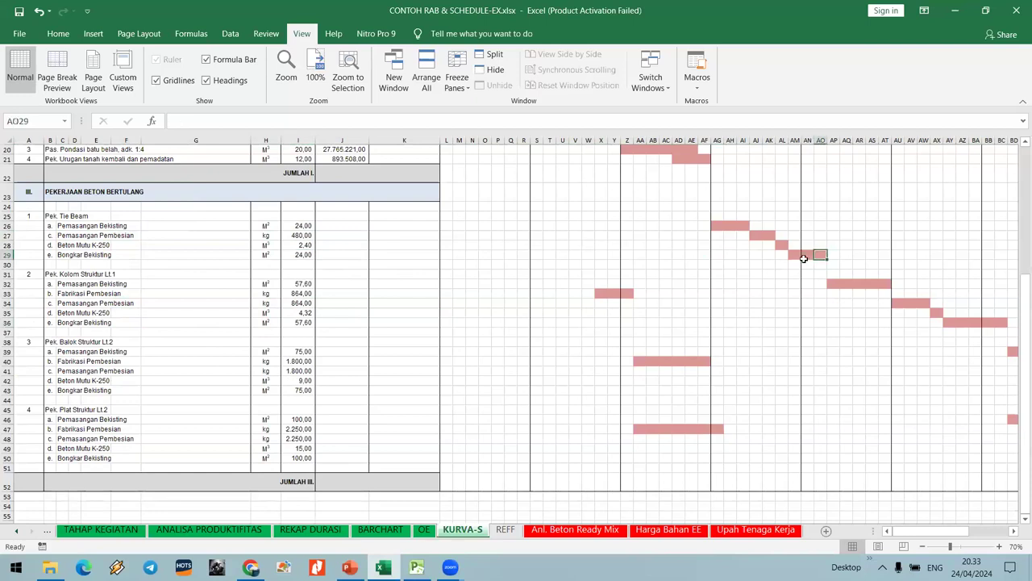
click(8, 254)
right_click(8, 254)
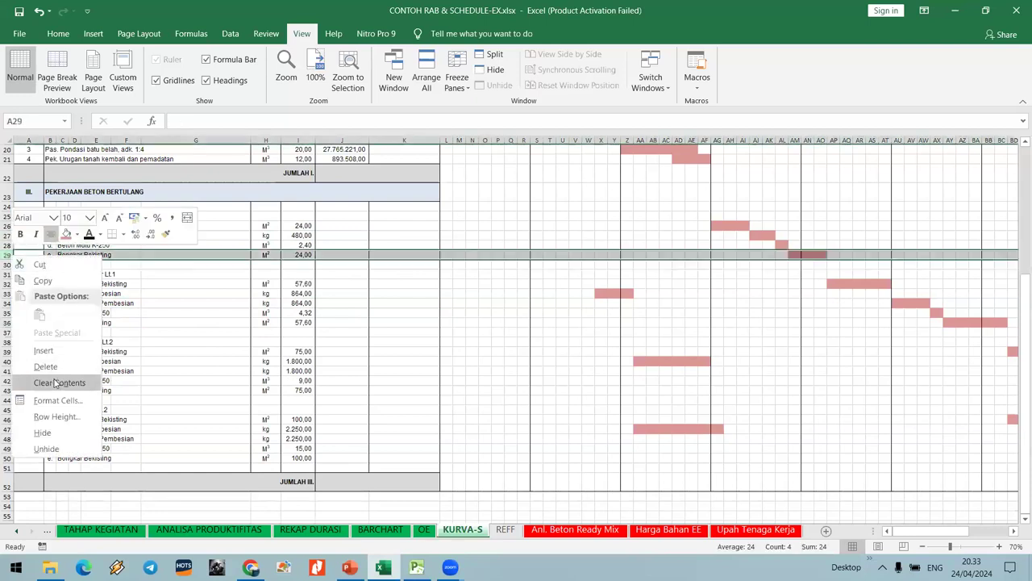
click(46, 367)
click(299, 352)
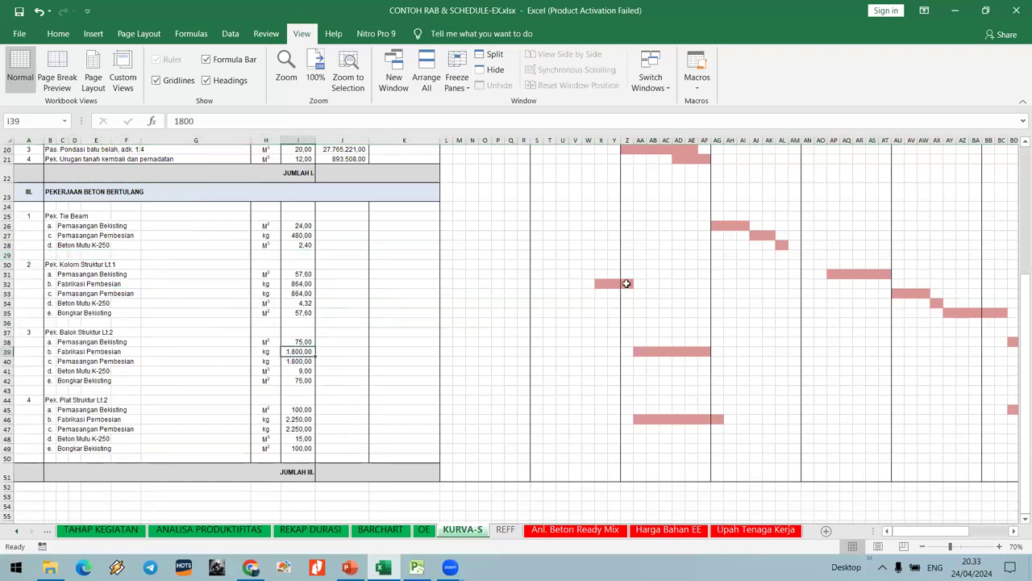
Delete the Fabrikasi Pembesian and Bongkar Bekisting rows, 32 and 35, under Pek. Kolom Struktur Lt.1.
click(8, 284)
ctrl+click(10, 312)
right_click(9, 312)
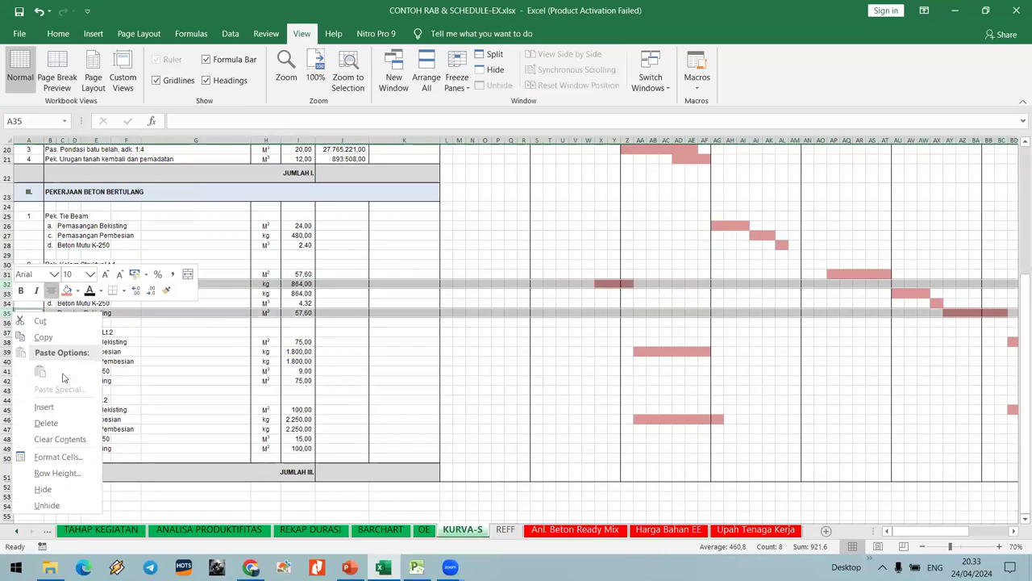
click(154, 369)
key(ctrl+minus)
click(212, 345)
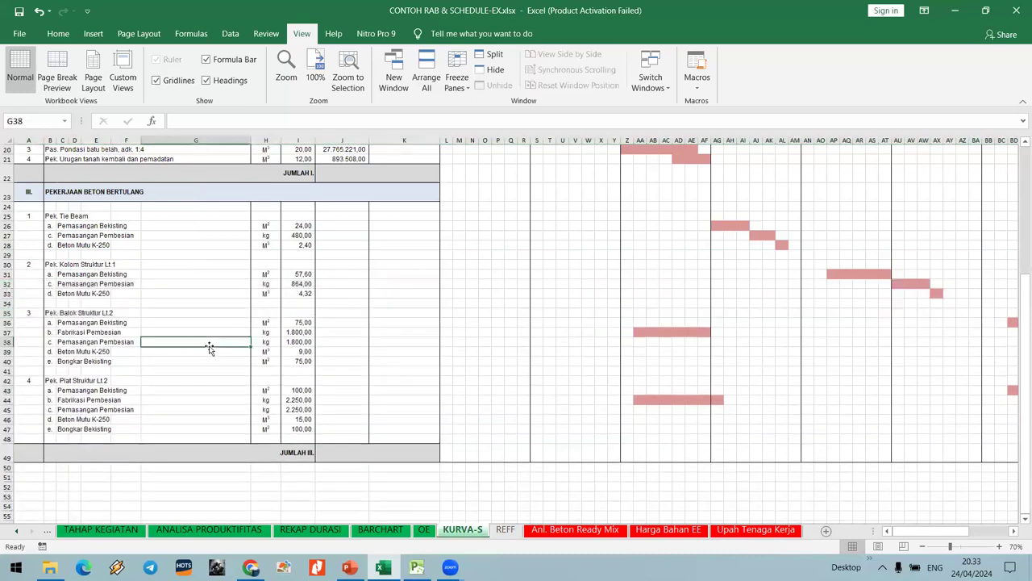
Delete the Fabrikasi Pembesian and Bongkar Bekisting rows, 37 and 40, under Pek. Balok Struktur Lt.2.
click(7, 331)
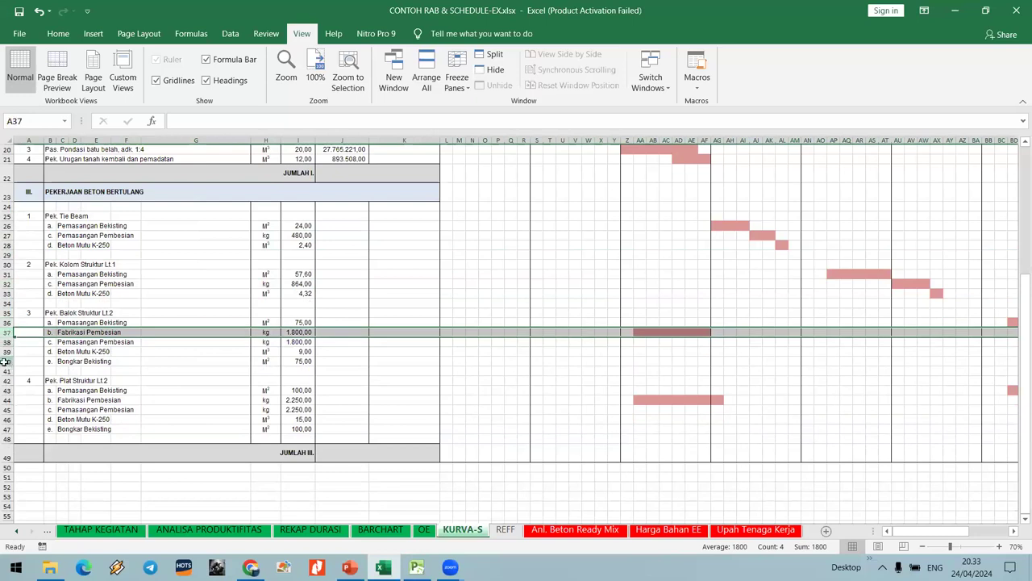
ctrl+click(7, 361)
right_click(8, 361)
click(33, 271)
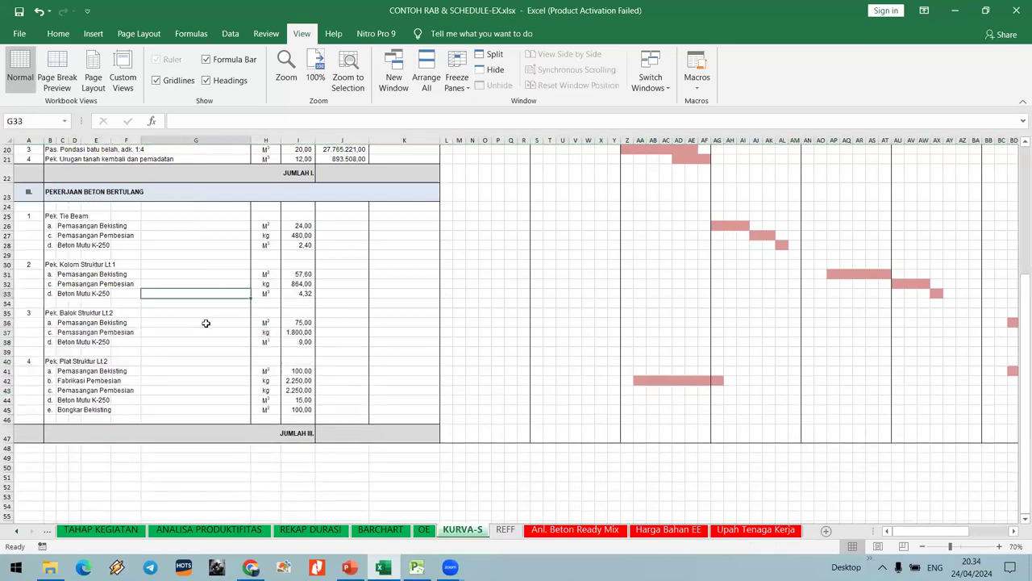
Re-letter the Pek. Tie Beam items in B27 and B28 as b. and c.
click(50, 235)
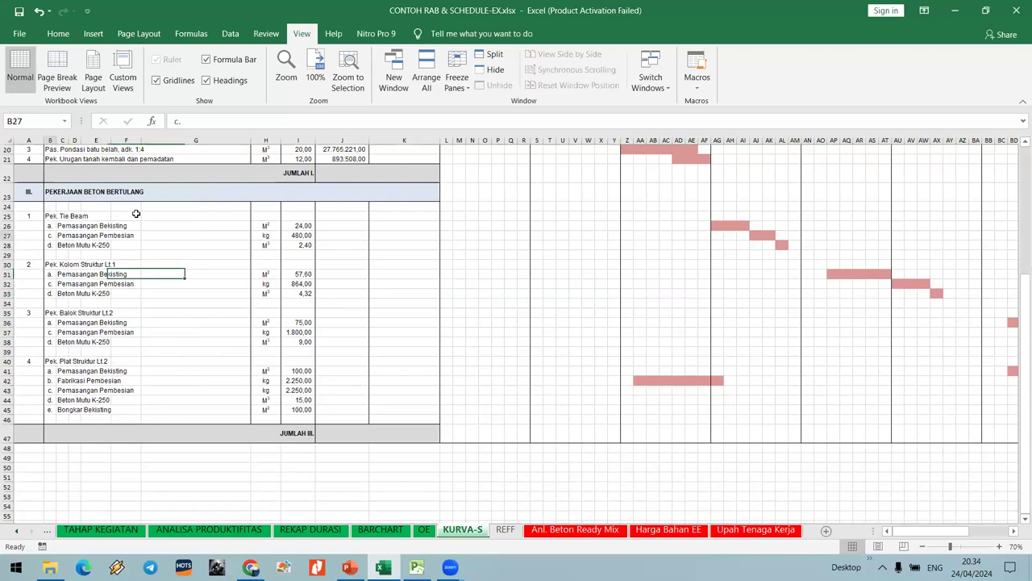
text(B.)
key(Return)
text(C.)
key(Return)
key(Up)
key(Up)
text(b.)
key(Return)
text(c.)
key(Return)
Copy the item letters a. to c. from B26:B28 to the Pek. Kolom Struktur Lt.1 and Pek. Balok Struktur Lt.2 items, starting at B31 and B36.
key(Up)
key(shift+Up)
key(shift+Up)
key(ctrl+c)
key(Down)
key(Down)
key(Down)
key(ctrl+v)
key(Down)
key(Down)
key(Down)
key(Down)
key(Down)
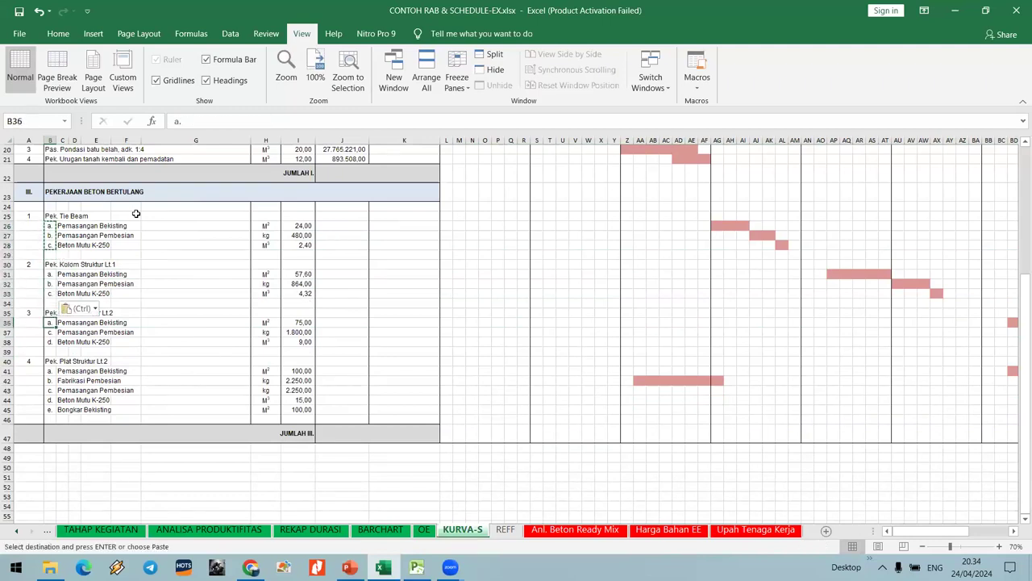
key(Return)
key(Down)
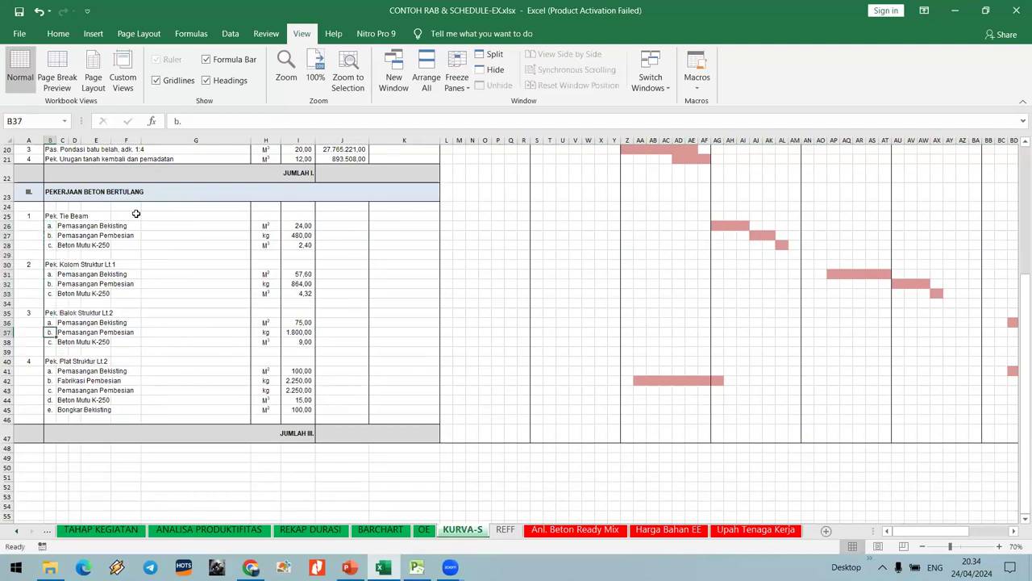
Delete the Fabrikasi Pembesian and Bongkar Bekisting rows, 42 and 45, under Pek. Plat Struktur Lt.2.
click(6, 380)
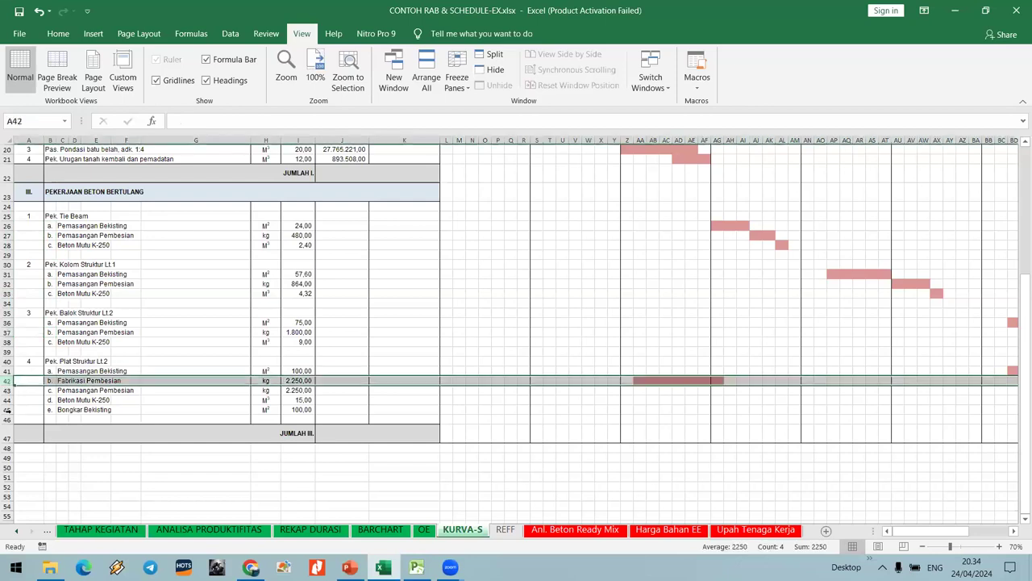
ctrl+click(6, 410)
right_click(6, 410)
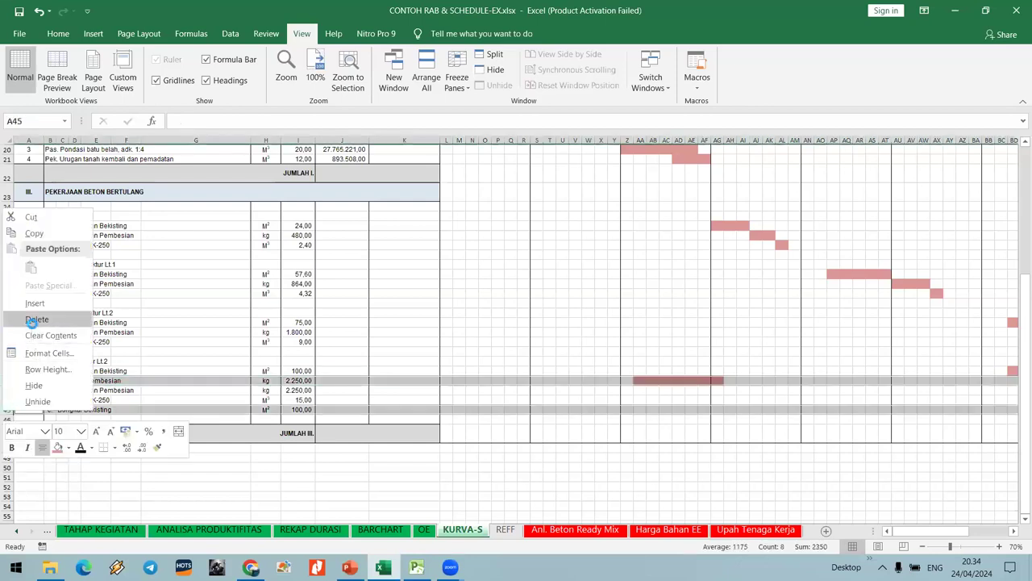
click(36, 321)
click(476, 292)
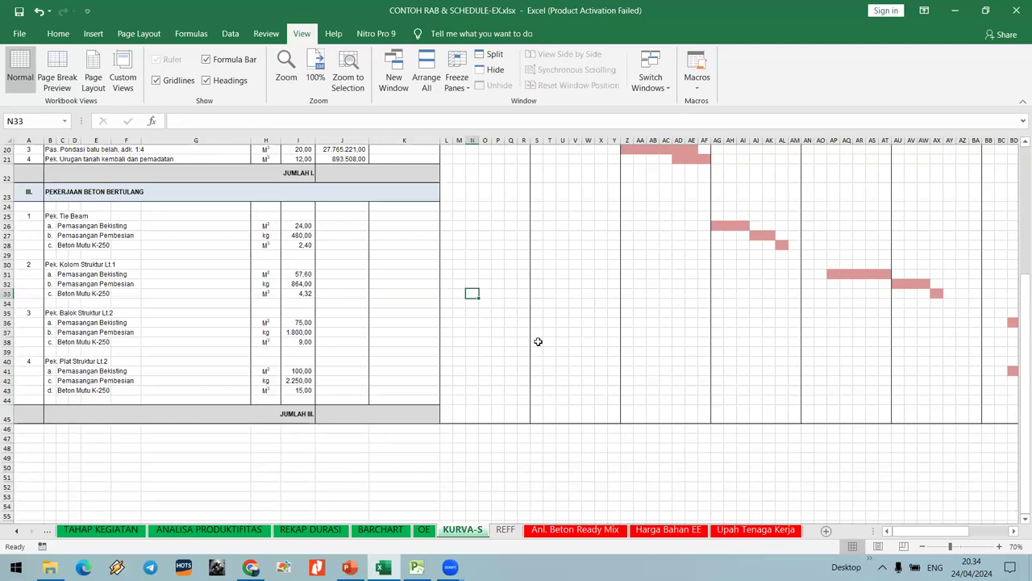
scroll(954, 396, down, 2)
click(962, 405)
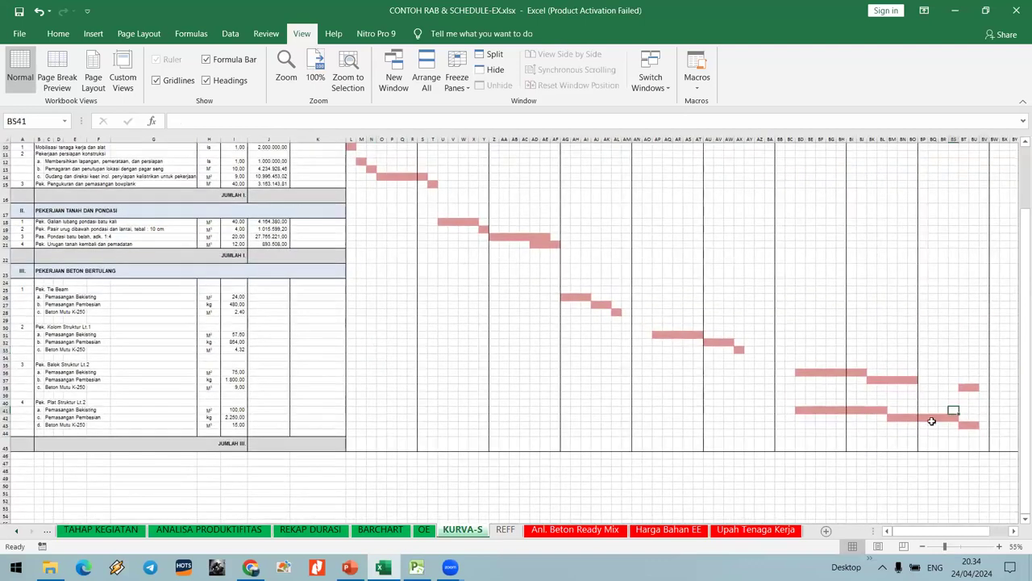
click(954, 394)
scroll(961, 388, up, 3)
scroll(957, 392, down, 2)
click(923, 410)
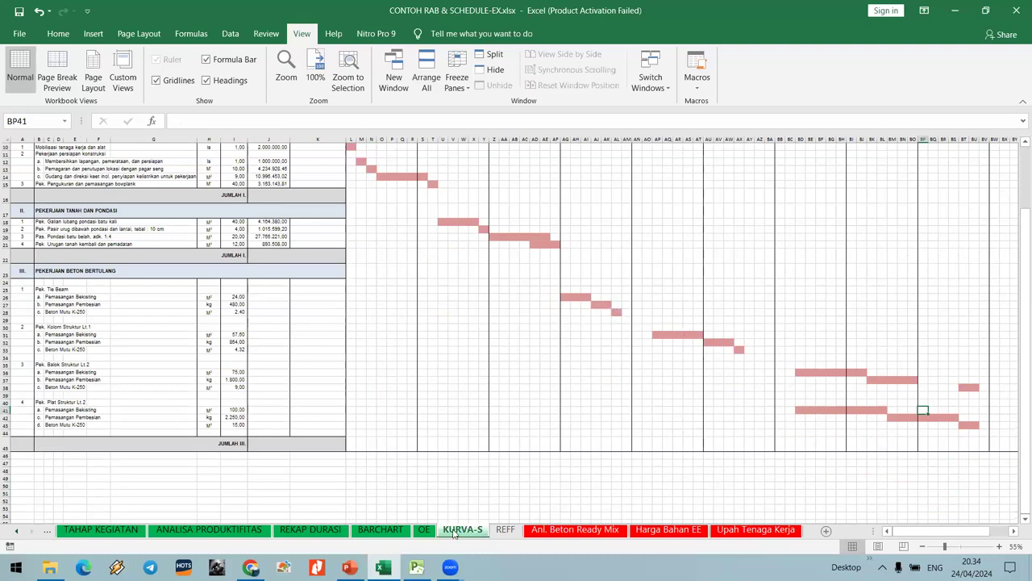
Move the OE sheet ahead of BARCHART in the sheet order and return to KURVA-S.
click(425, 530)
scroll(488, 439, up, 7)
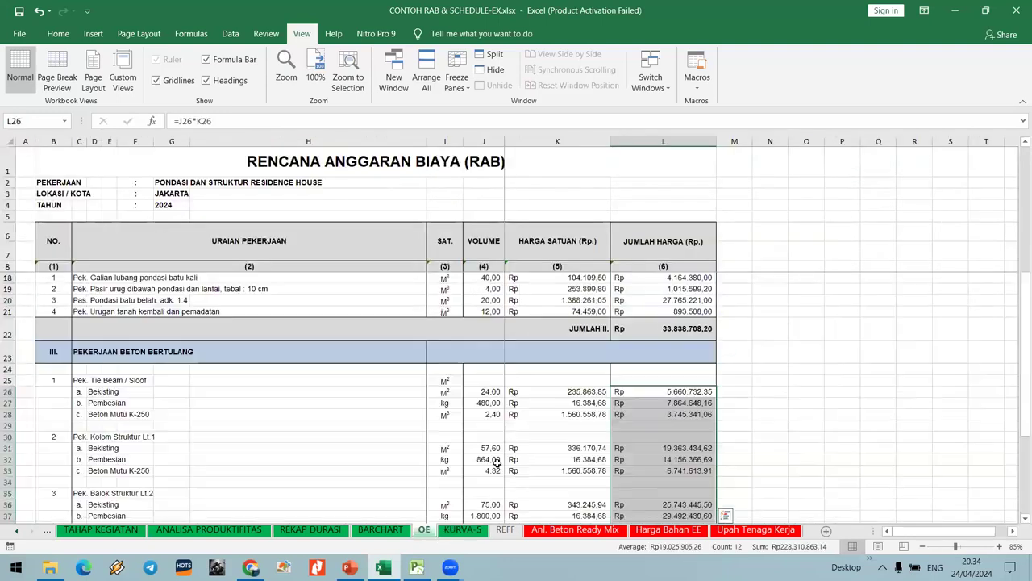
scroll(484, 520, up, 1)
click(476, 531)
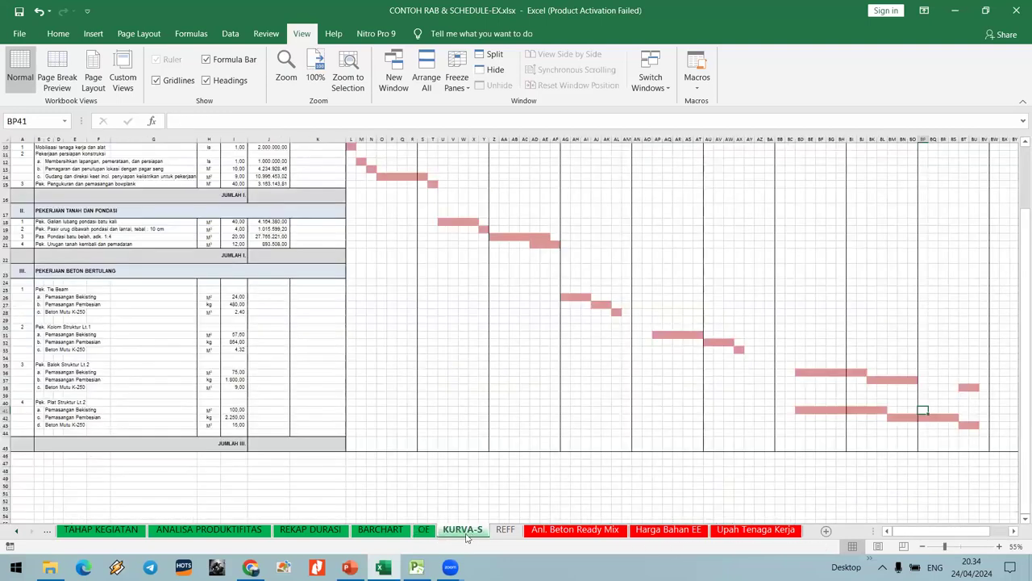
click(394, 534)
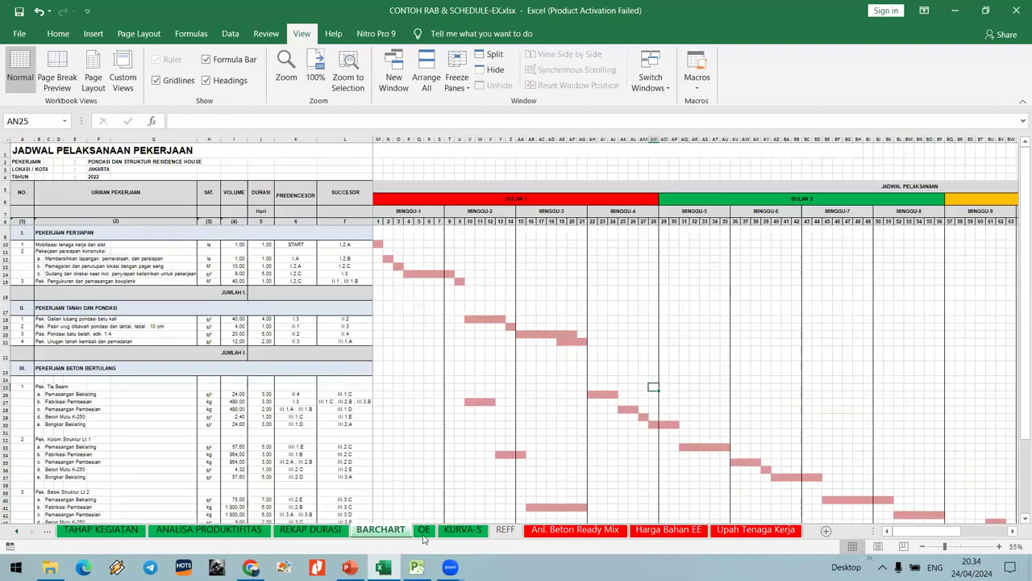
click(457, 530)
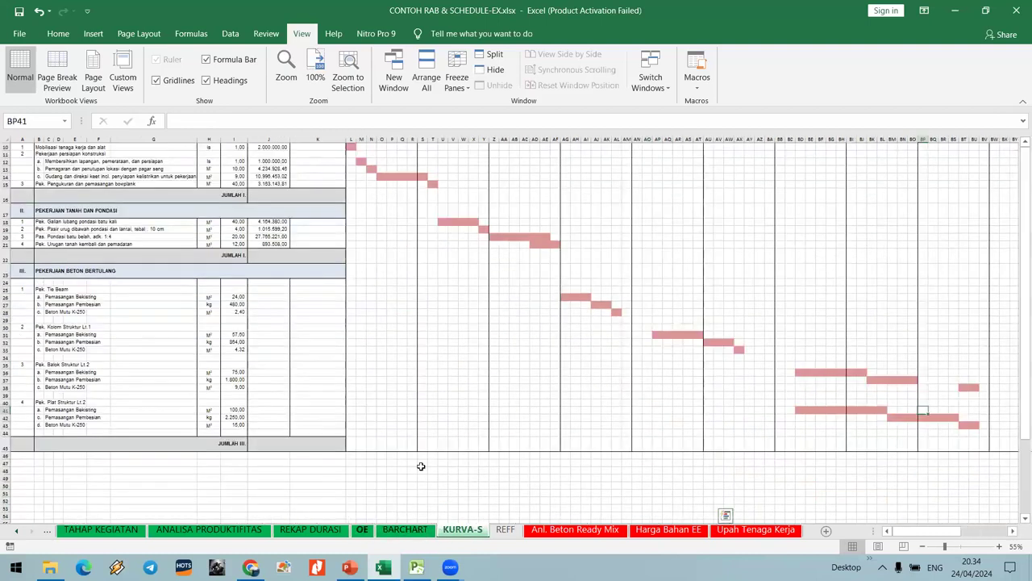
Copy the concrete work totals L26:L43 from OE into KURVA-S from J26 as values, and save the workbook.
key(ctrl+Page_Up)
key(ctrl+Page_Up)
key(ctrl+c)
scroll(628, 425, down, 5)
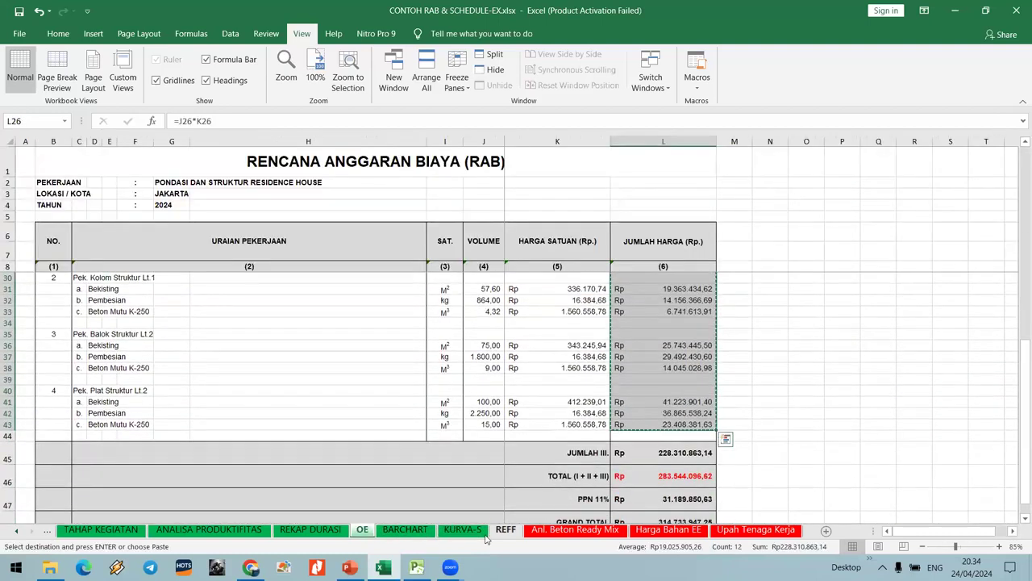
key(ctrl+Page_Down)
key(ctrl+Page_Down)
click(282, 298)
right_click(279, 297)
click(329, 69)
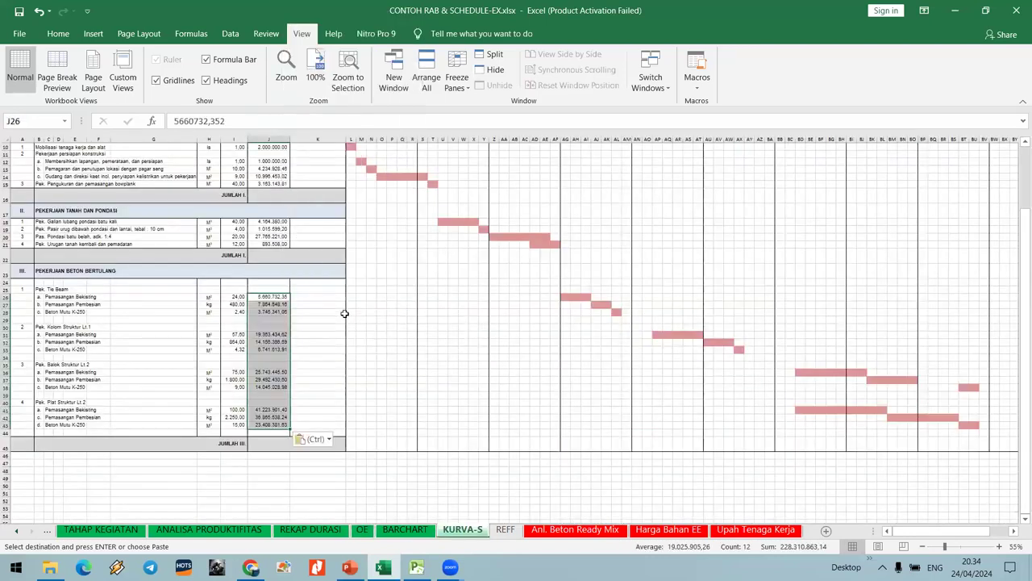
click(362, 342)
key(ctrl+s)
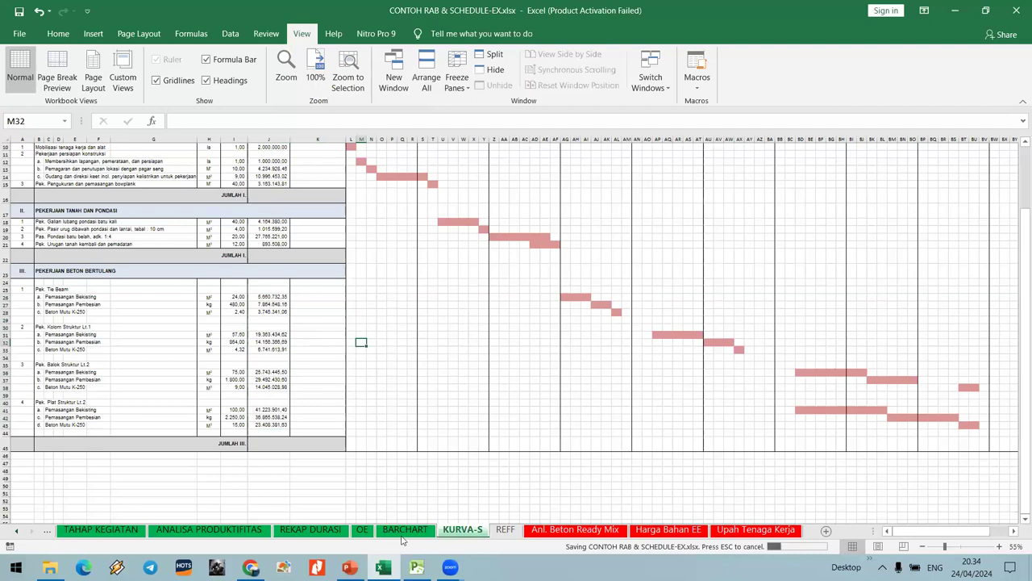
Examine the Bongkar Bekisting rows on BARCHART for their durations, dependencies and bar positions in the concrete work.
click(406, 529)
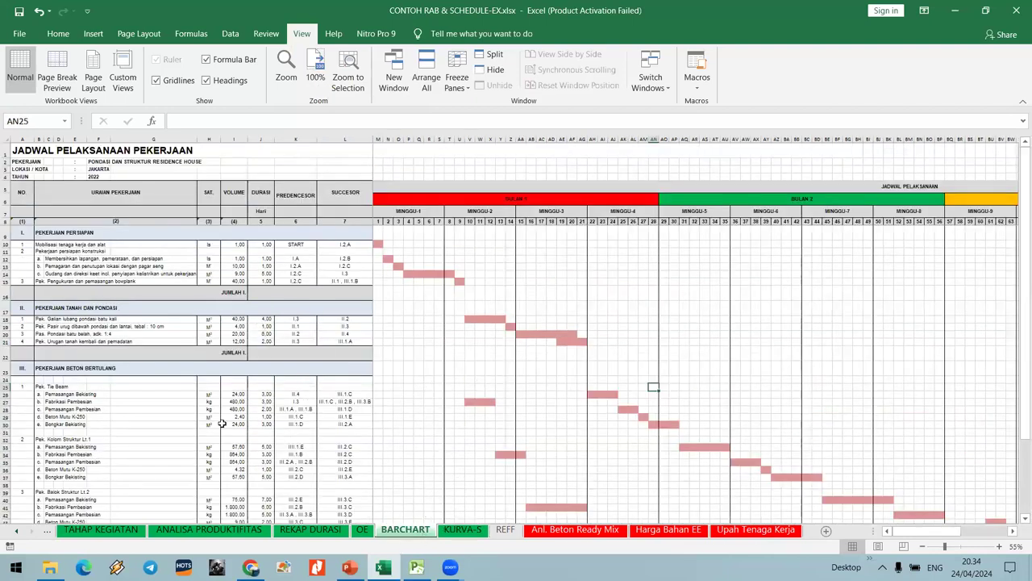
ctrl+scroll(222, 424, up, 1)
scroll(123, 387, down, 4)
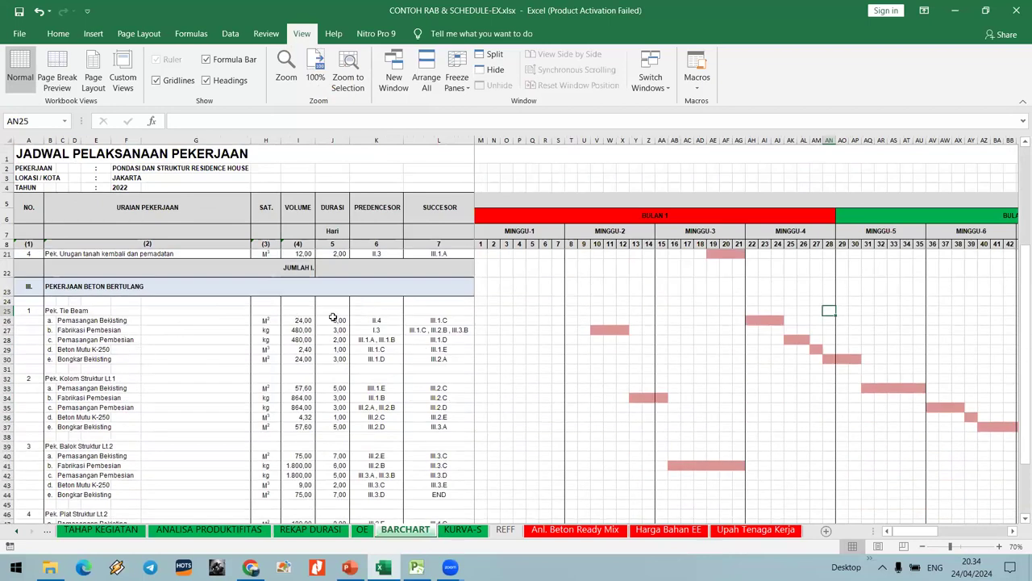
click(75, 359)
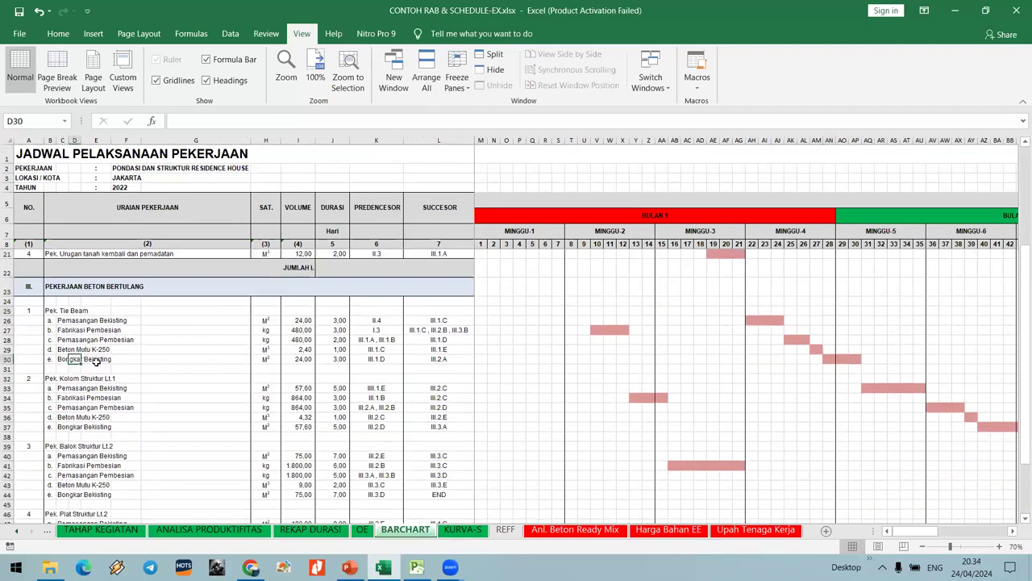
click(457, 349)
drag(928, 538, 942, 540)
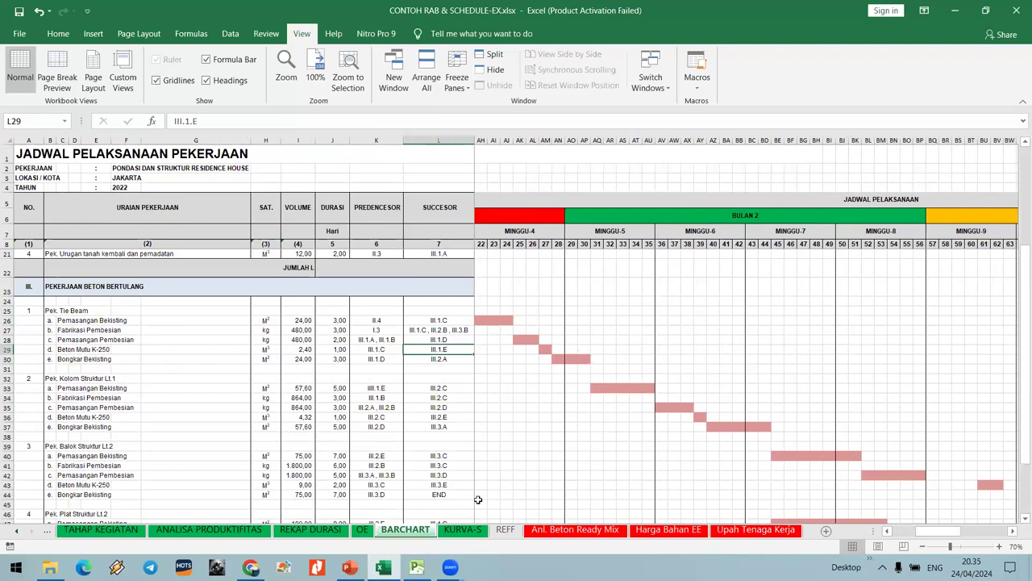
Freeze the panes of KURVA-S at cell L9, locking the header rows and the columns up to BOBOT.
click(453, 529)
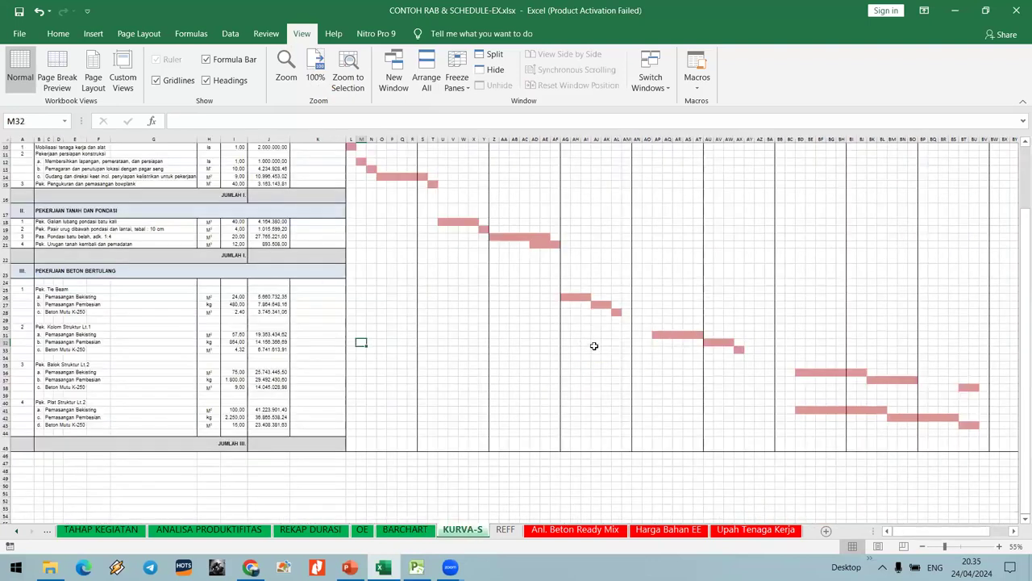
ctrl+scroll(826, 510, up, 1)
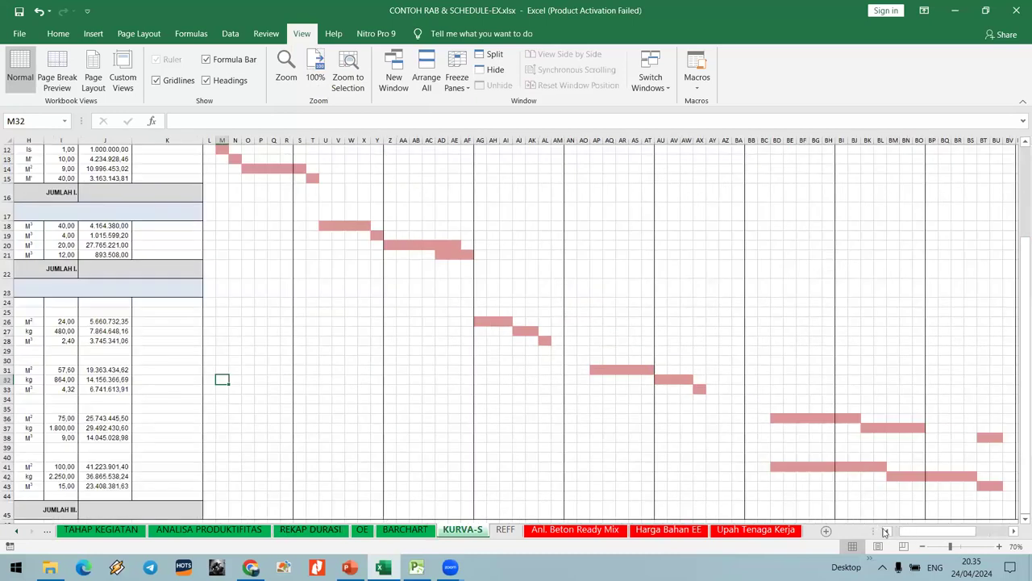
click(887, 531)
click(887, 530)
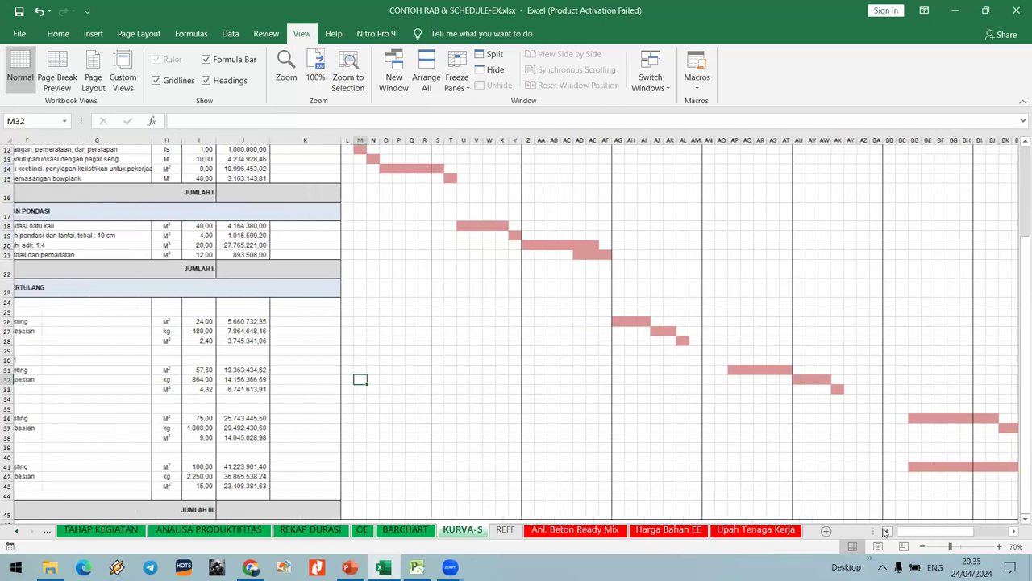
click(887, 531)
key(ctrl+Home)
click(459, 258)
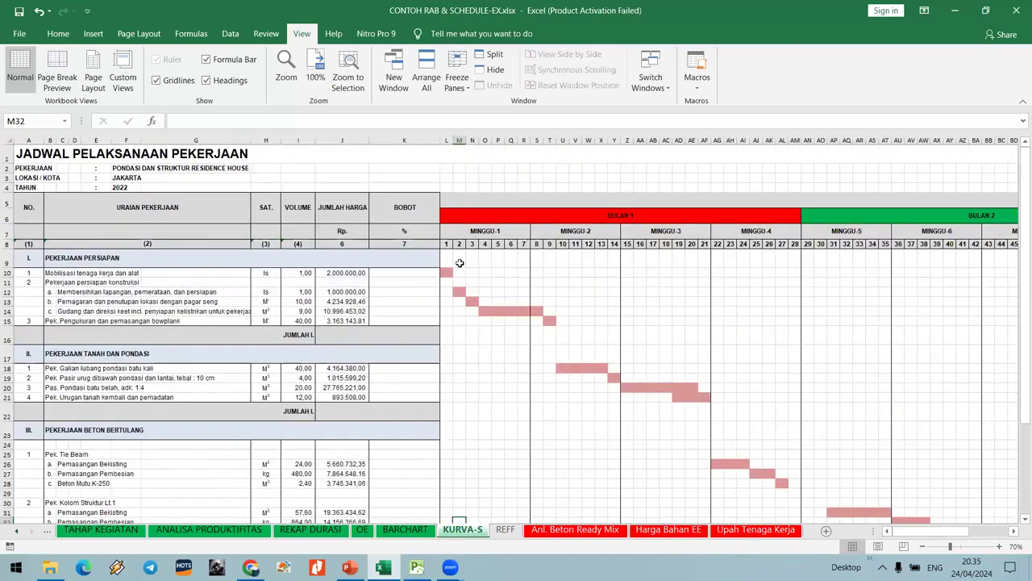
click(443, 260)
click(456, 76)
click(476, 120)
Extend the Pek. Tie Beam Pemasangan Bekisting bar over AG26:AO26, days 22 to 30, with the same pink fill.
scroll(574, 289, down, 4)
scroll(574, 288, down, 2)
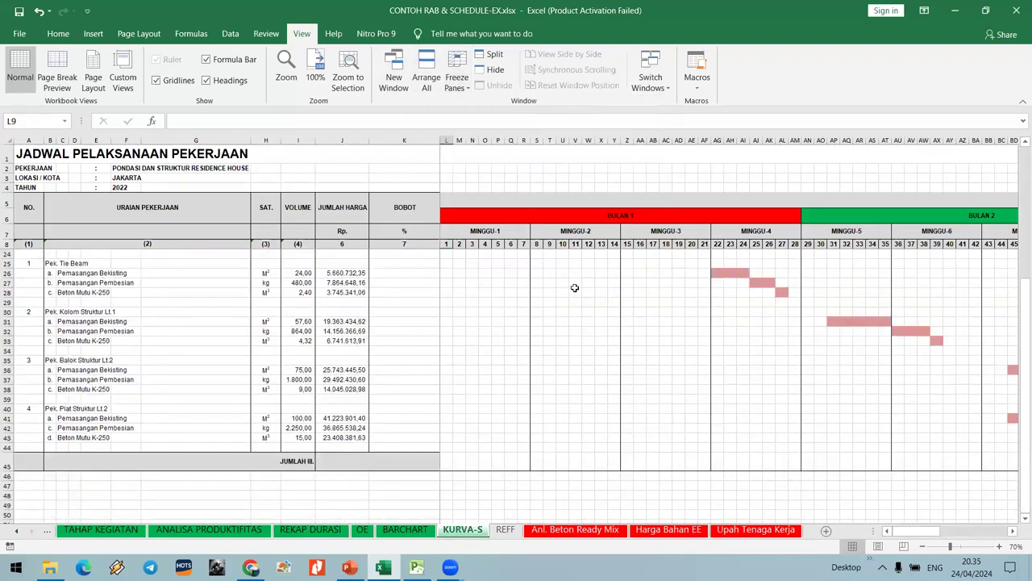
scroll(575, 322, up, 4)
scroll(574, 323, down, 2)
scroll(916, 534, right, 5)
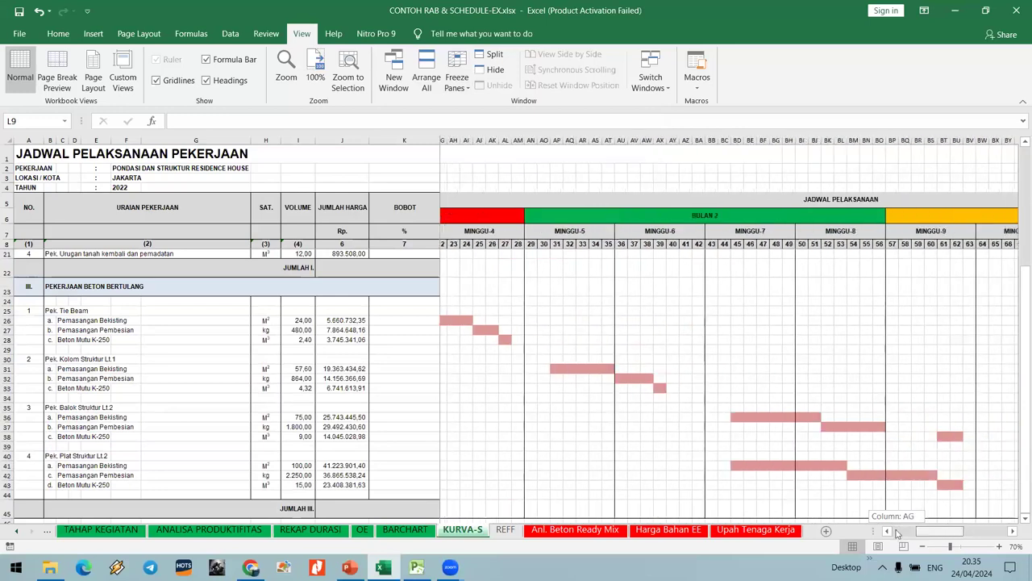
drag(940, 534, 908, 522)
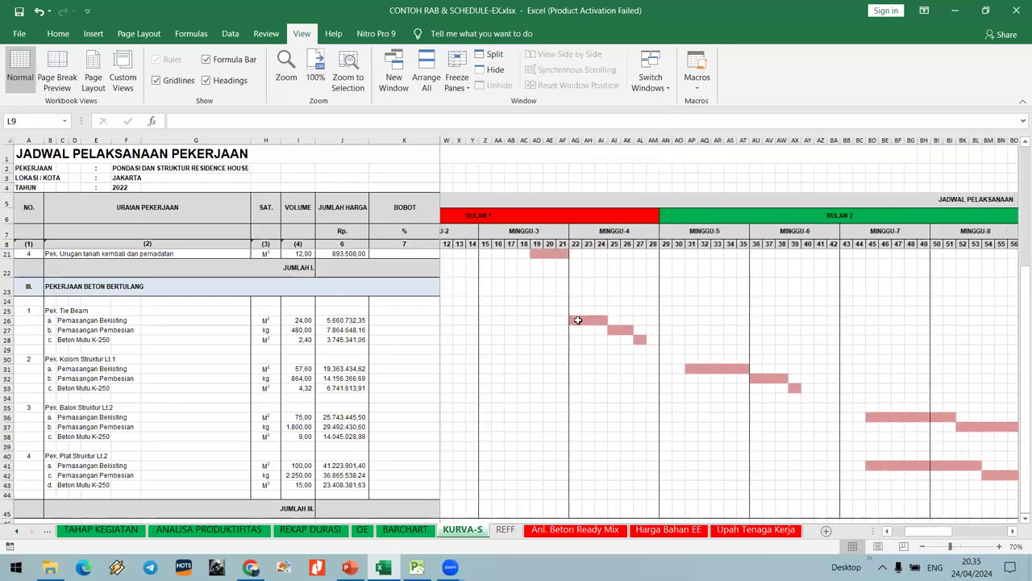
click(69, 320)
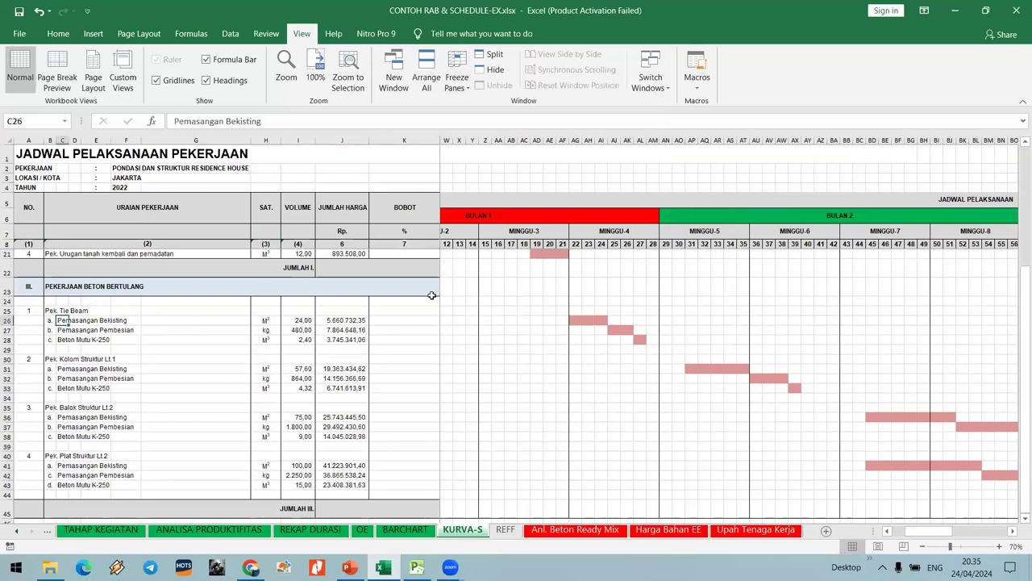
drag(575, 320, 684, 320)
click(57, 33)
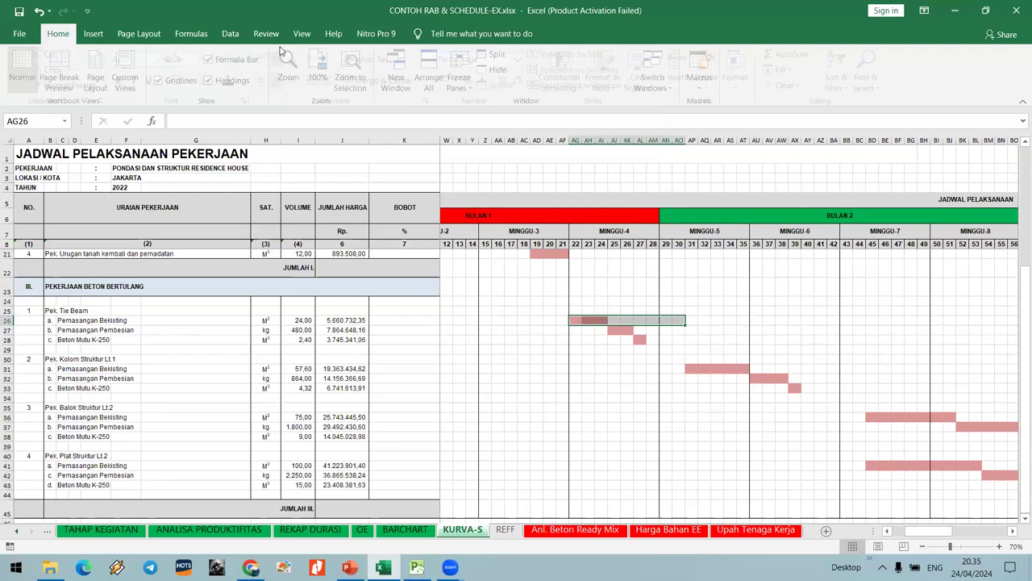
click(210, 80)
click(728, 378)
Extend the Pek. Kolom Struktur Lt.1 Pemasangan Bekisting bar over AP31:BC31, days 31 to 44, after checking the end day on BARCHART.
click(690, 370)
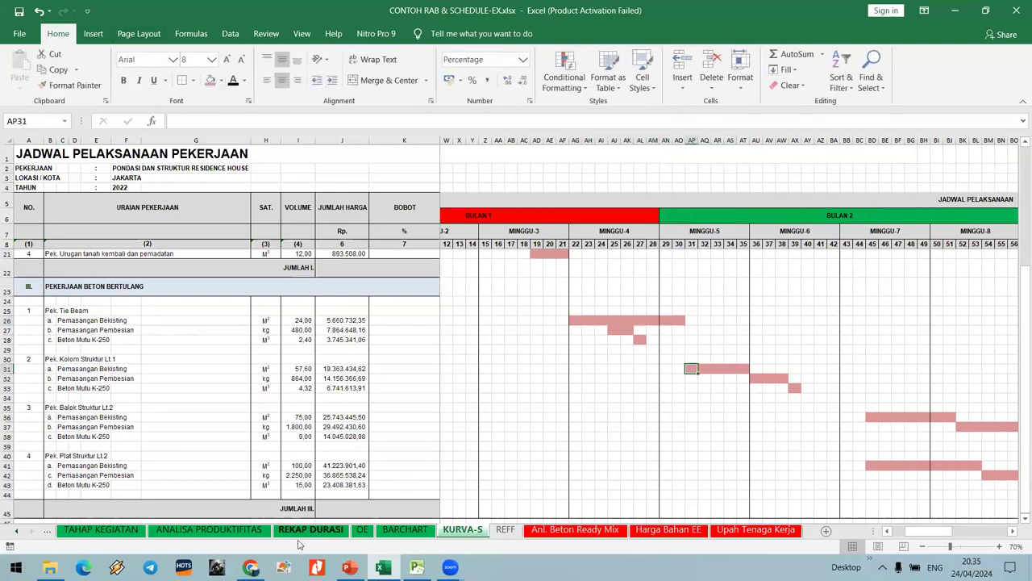
click(418, 537)
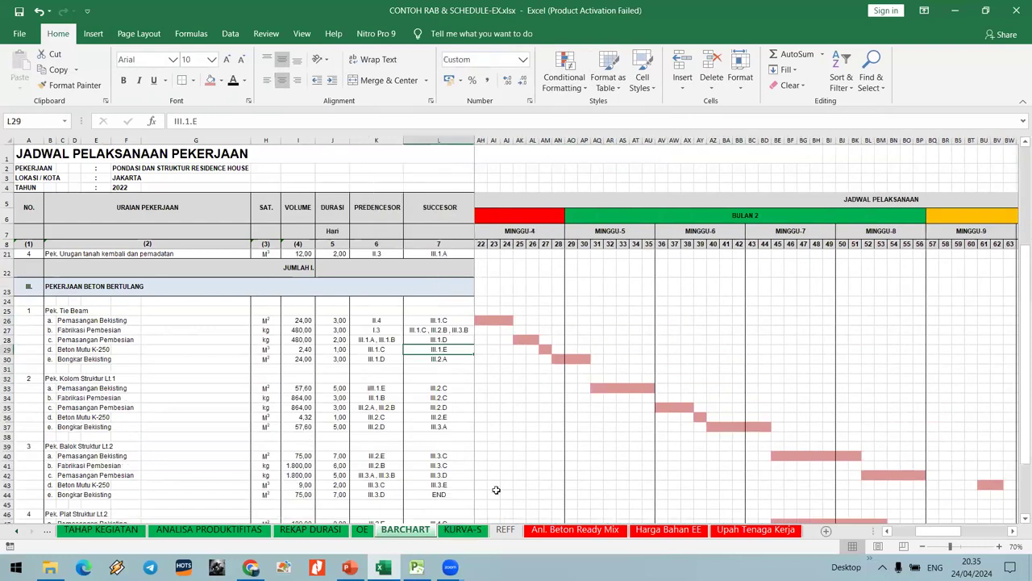
click(768, 427)
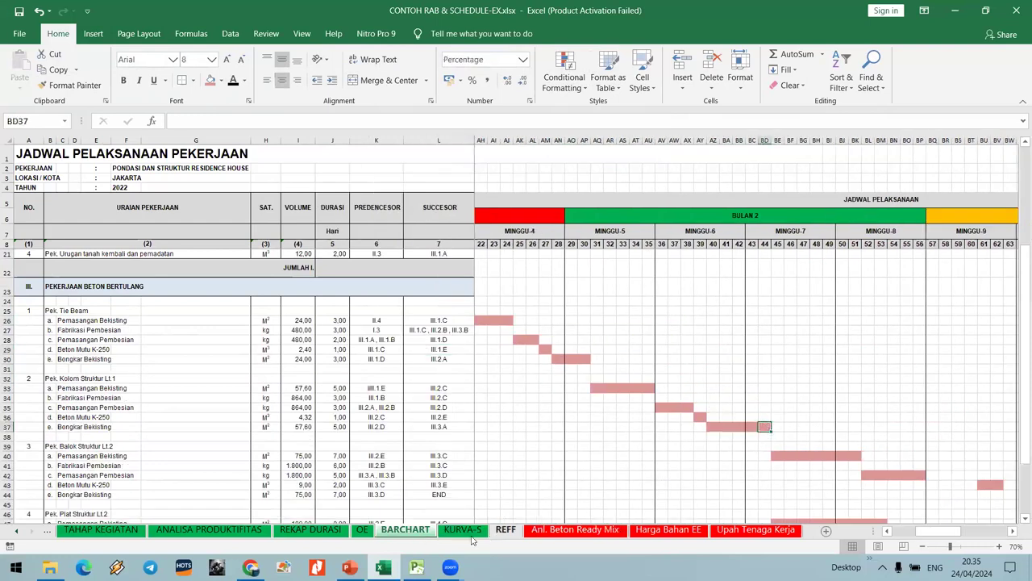
key(ctrl+Page_Down)
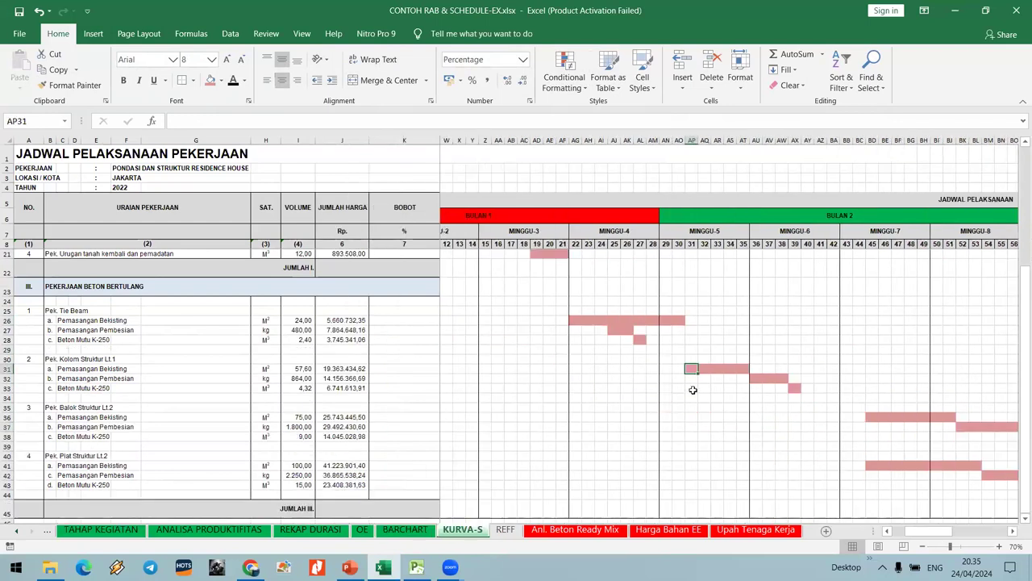
shift+click(847, 370)
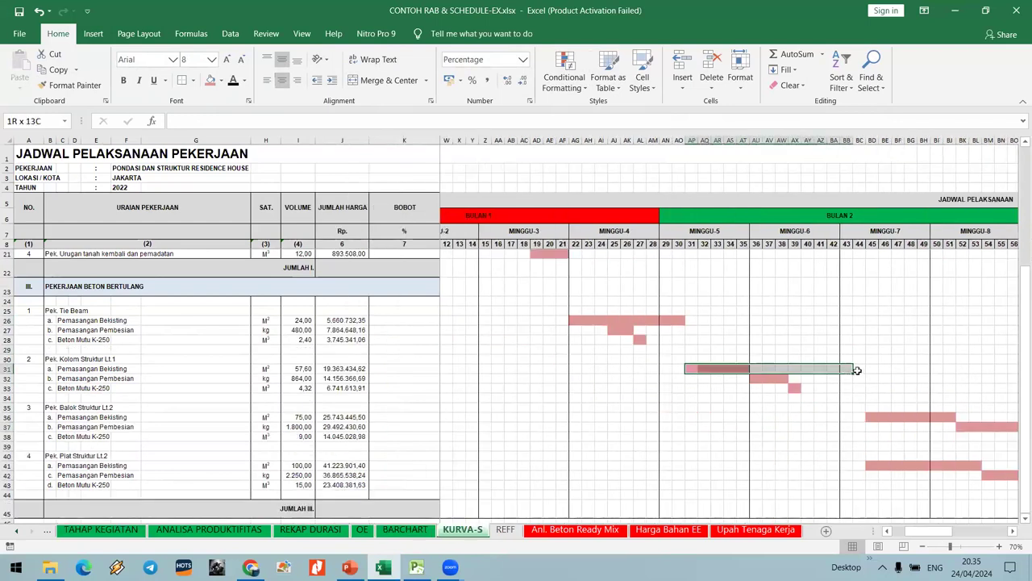
key(shift+Right)
click(210, 79)
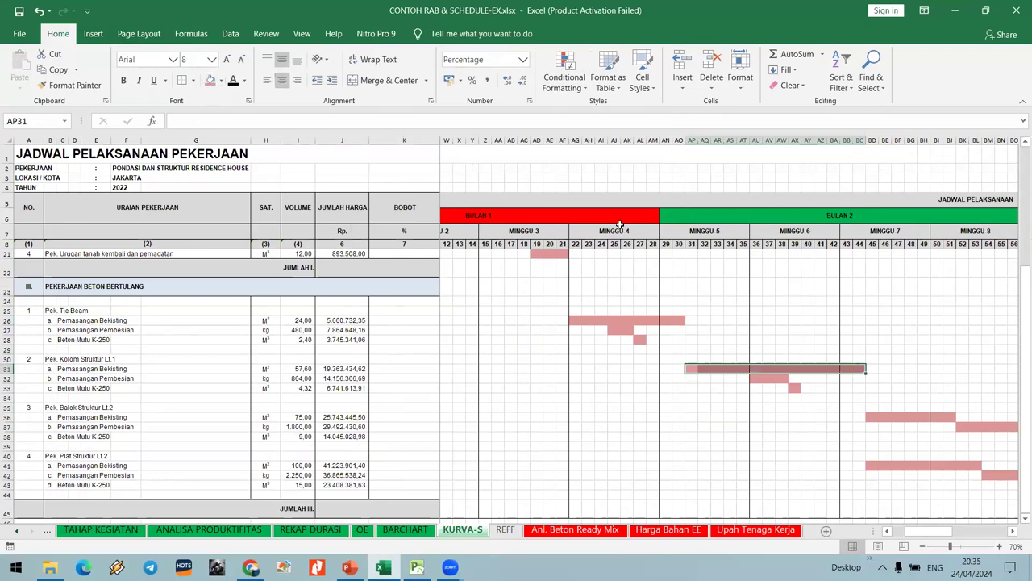
click(743, 330)
Examine the Pek. Balok Struktur Lt.2 formwork bar on KURVA-S and its Bongkar Bekisting timing on BARCHART.
click(873, 416)
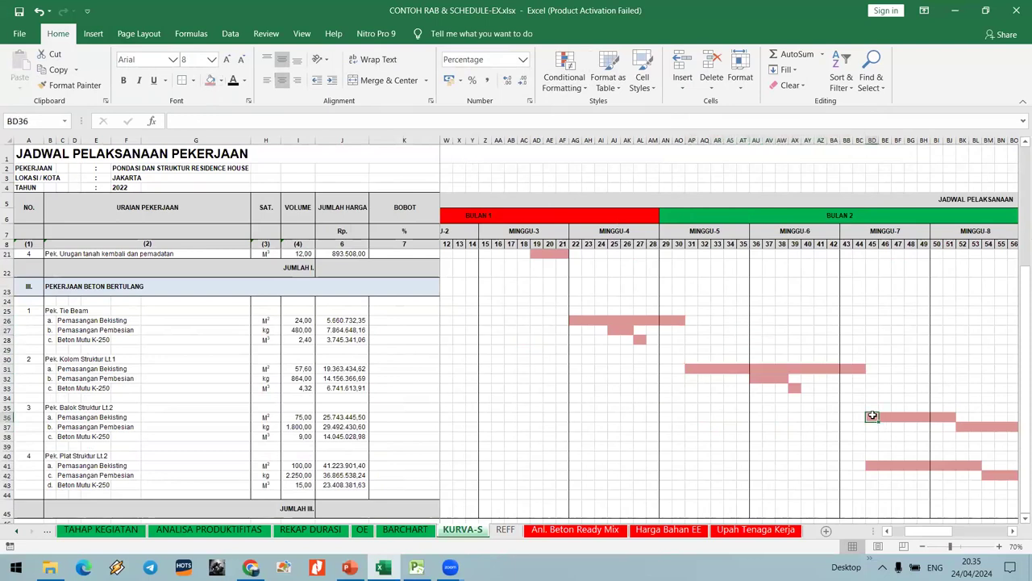
key(Right)
key(Right)
key(Right)
key(Right)
key(Right)
key(Right)
key(Right)
key(Right)
key(Right)
key(Right)
key(Right)
key(Right)
key(Right)
key(Right)
key(Right)
key(Right)
key(Right)
key(Right)
key(Right)
key(Right)
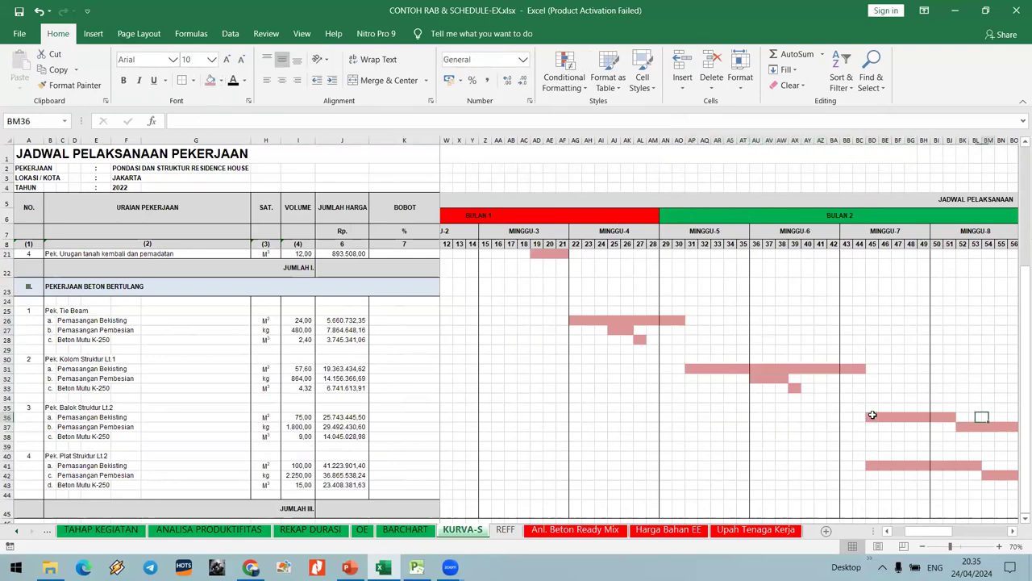
key(Right)
key(Right)
key(Right)
key(Right)
key(Right)
key(Right)
key(Right)
key(Right)
key(Right)
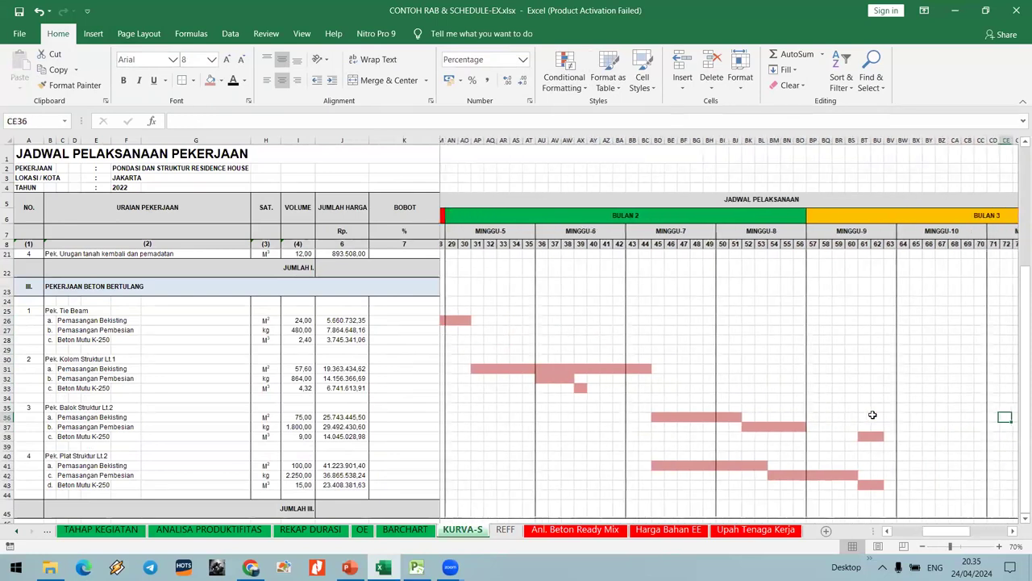
click(391, 530)
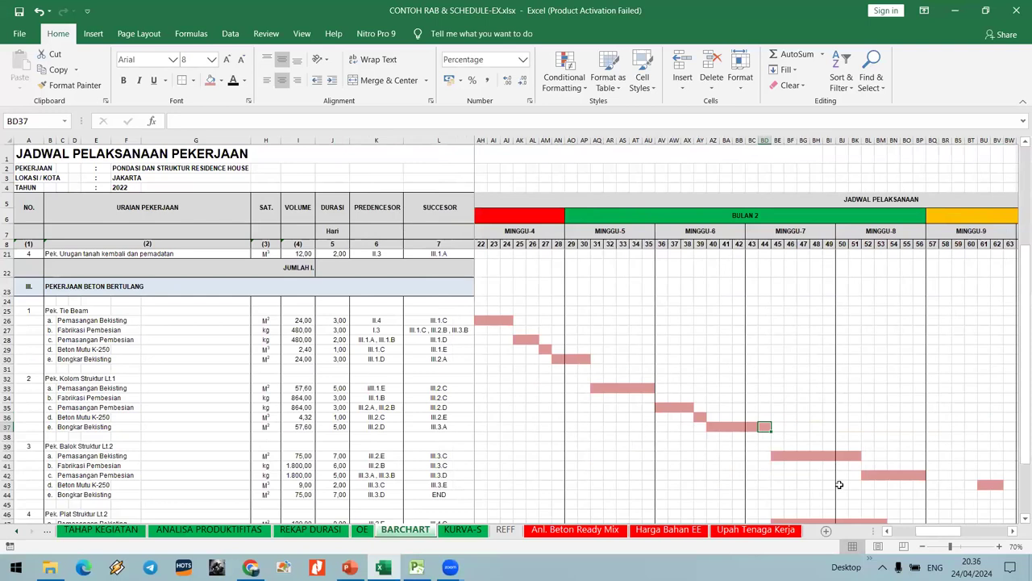
mouse_move(936, 532)
mouse_down()
mouse_move(1002, 536)
mouse_move(929, 538)
mouse_up()
click(462, 530)
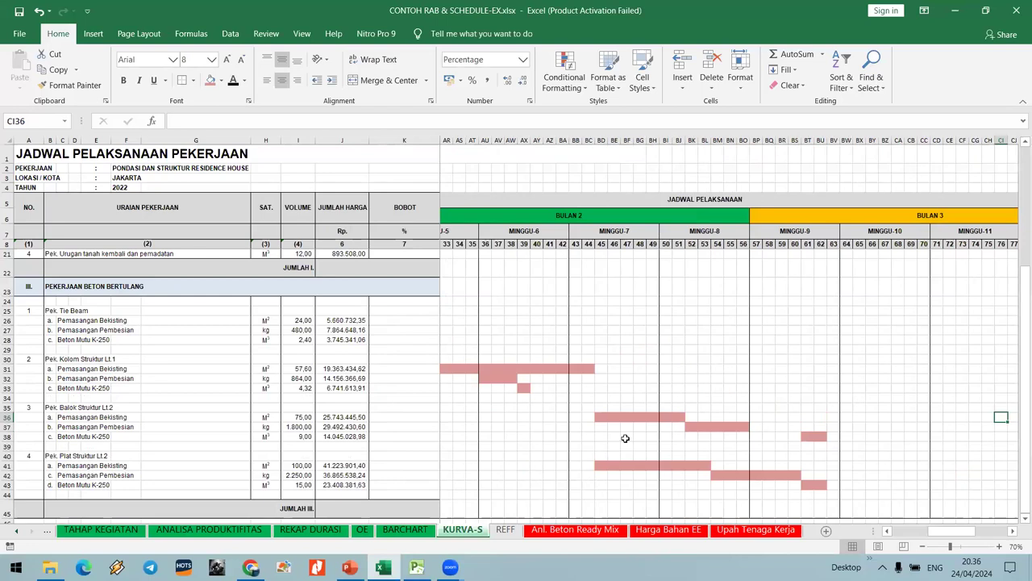
scroll(625, 438, down, 1)
drag(600, 371, 686, 368)
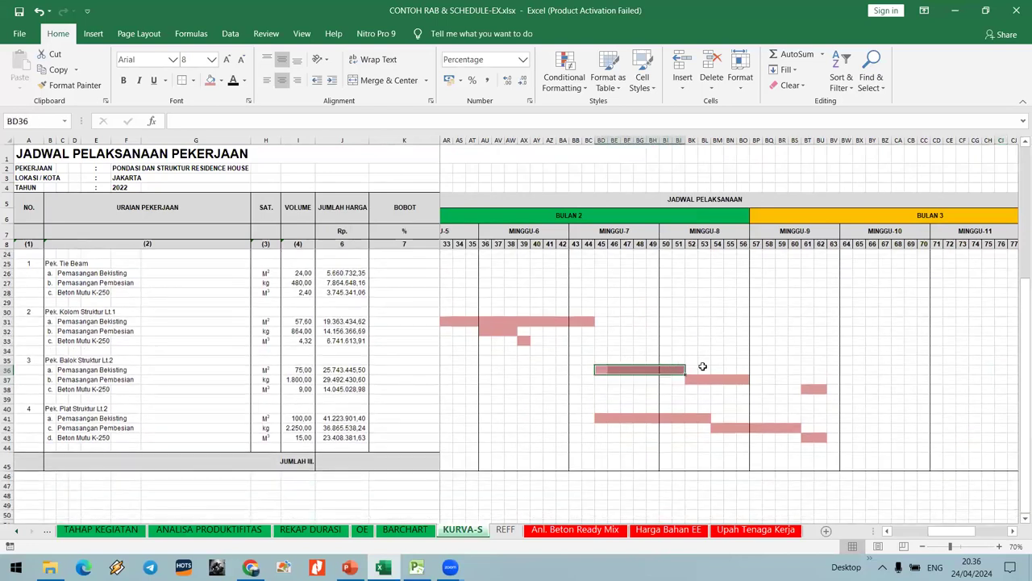
click(809, 361)
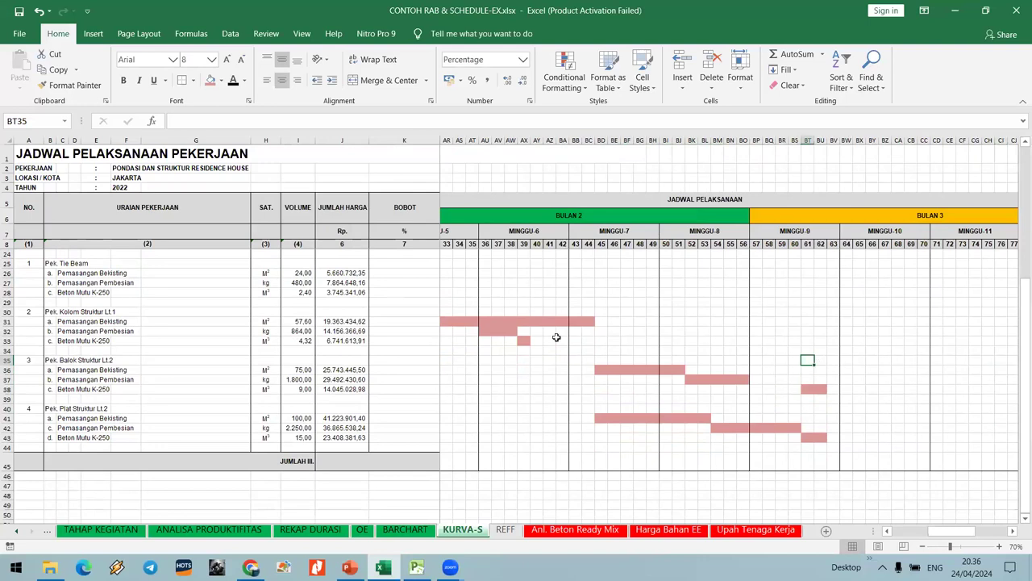
Undo the extended formwork fills for Pek. Tie Beam and Pek. Kolom Struktur Lt.1 on KURVA-S.
drag(949, 530, 919, 530)
scroll(877, 437, up, 1)
scroll(877, 437, up, 2)
click(781, 369)
Check the Tie Beam Bongkar Bekisting days on BARCHART and fill AM26:AO26 on KURVA-S pink, days 28 to 30.
click(756, 348)
click(424, 533)
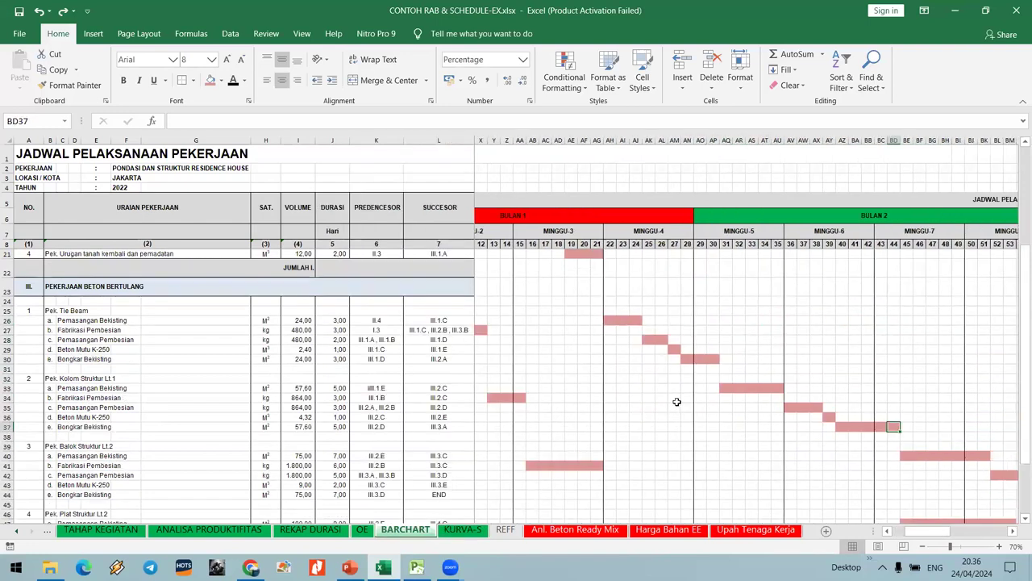
drag(684, 355, 716, 359)
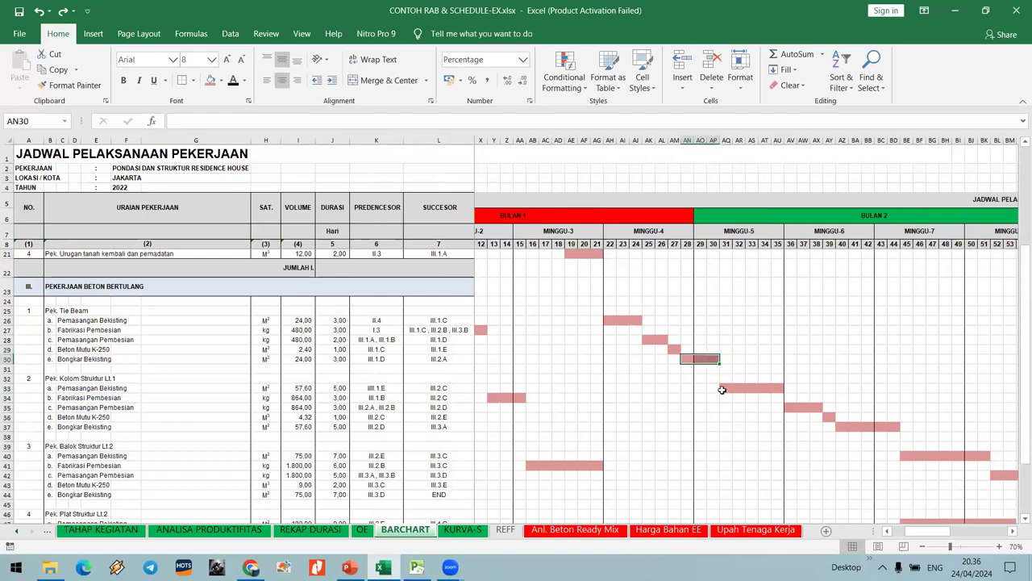
click(473, 531)
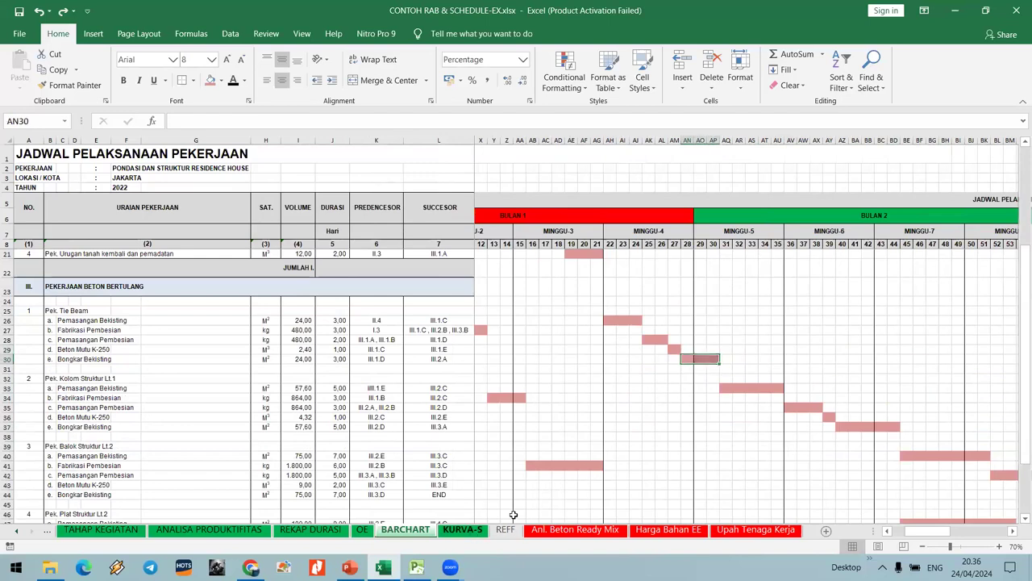
shift+click(784, 349)
click(211, 80)
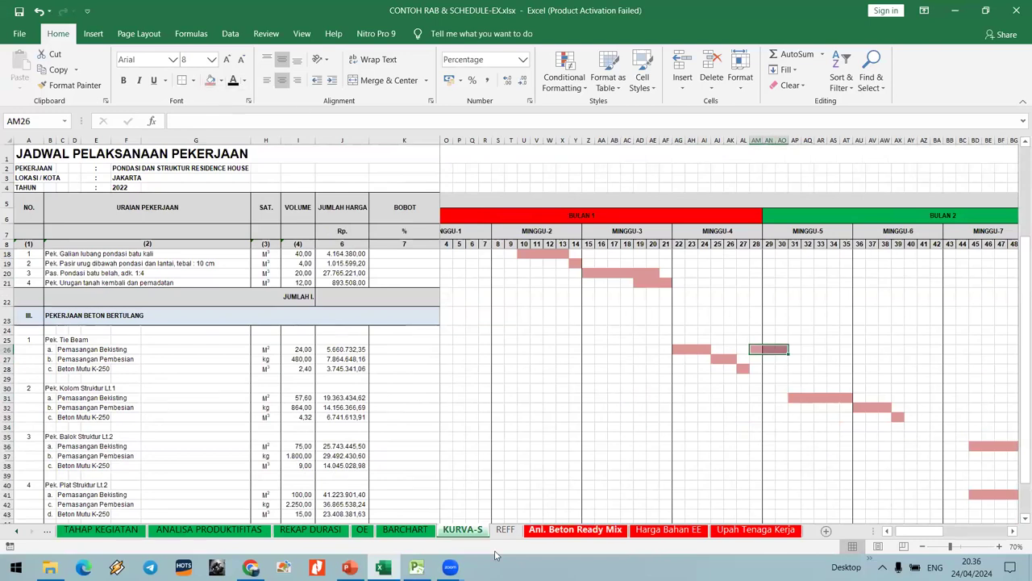
Check the Kolom Bongkar Bekisting days on BARCHART and fill AY31:BC31 on KURVA-S pink, days 40 to 44.
key(ctrl+Page_Up)
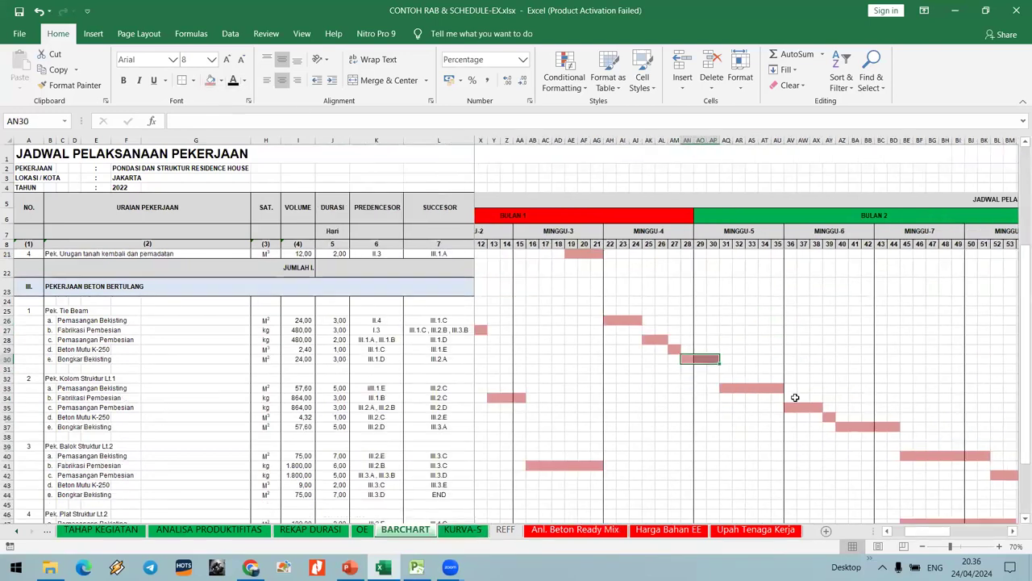
scroll(813, 405, down, 1)
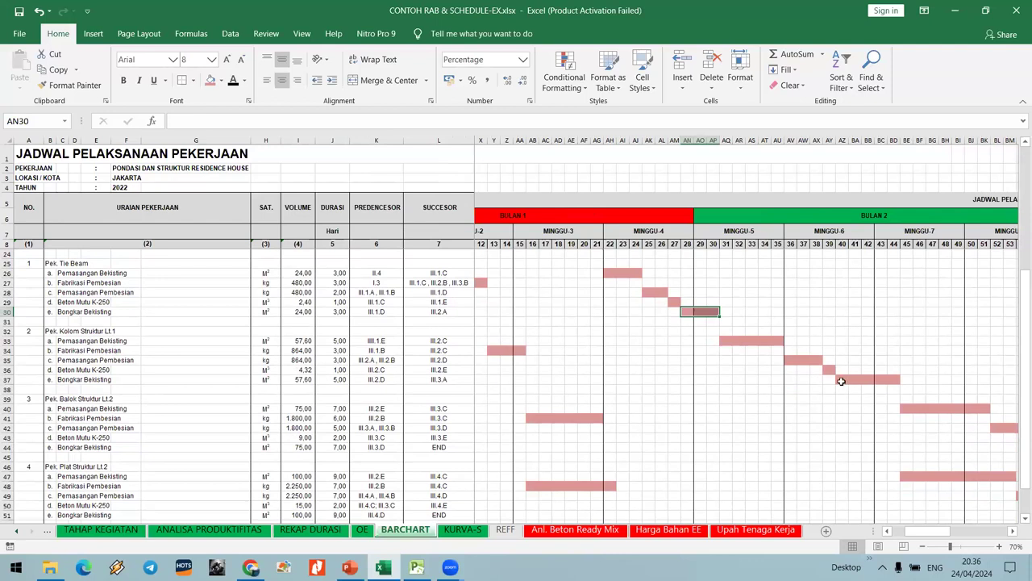
click(841, 380)
drag(902, 380, 898, 380)
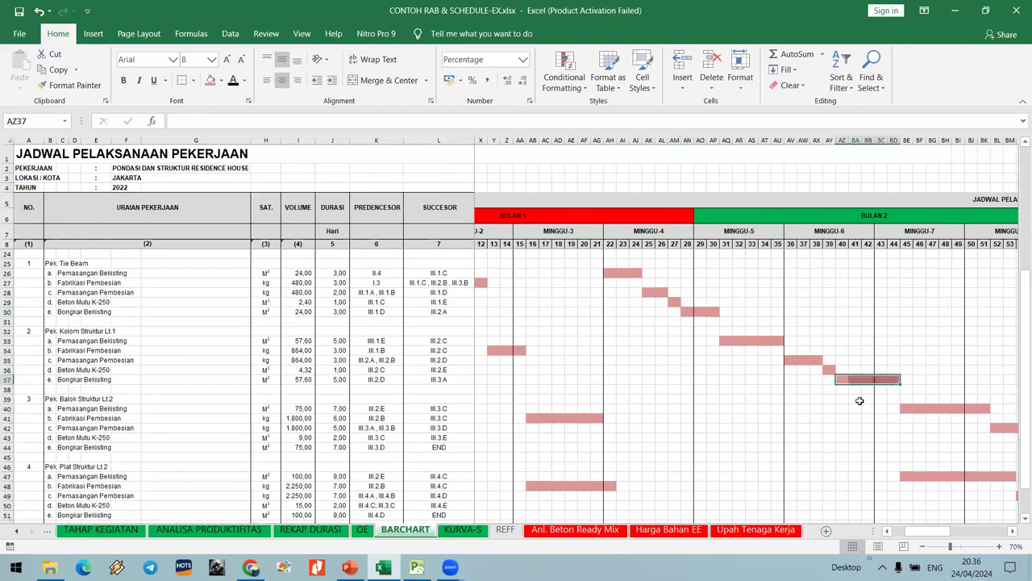
click(475, 533)
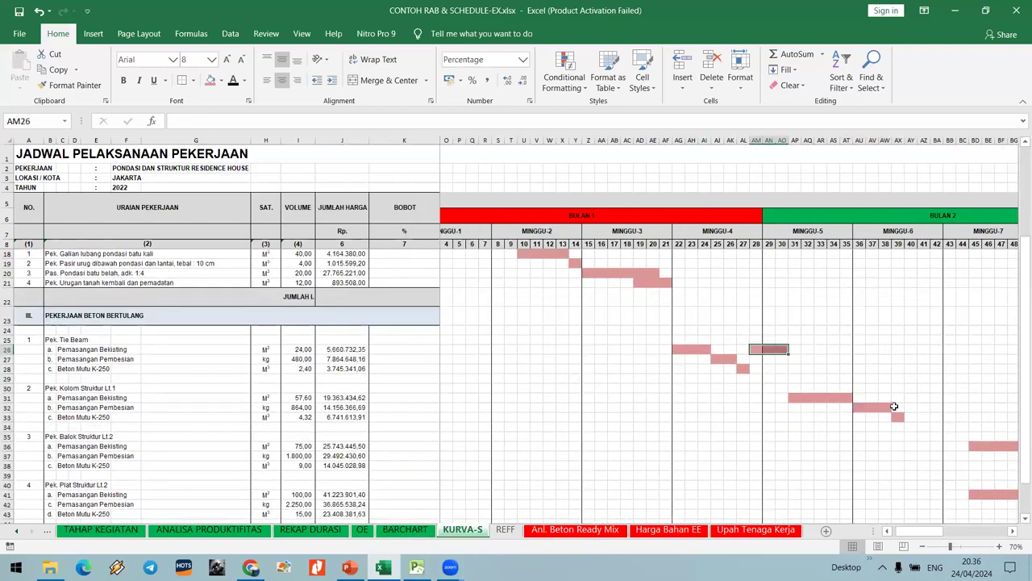
drag(910, 396, 968, 397)
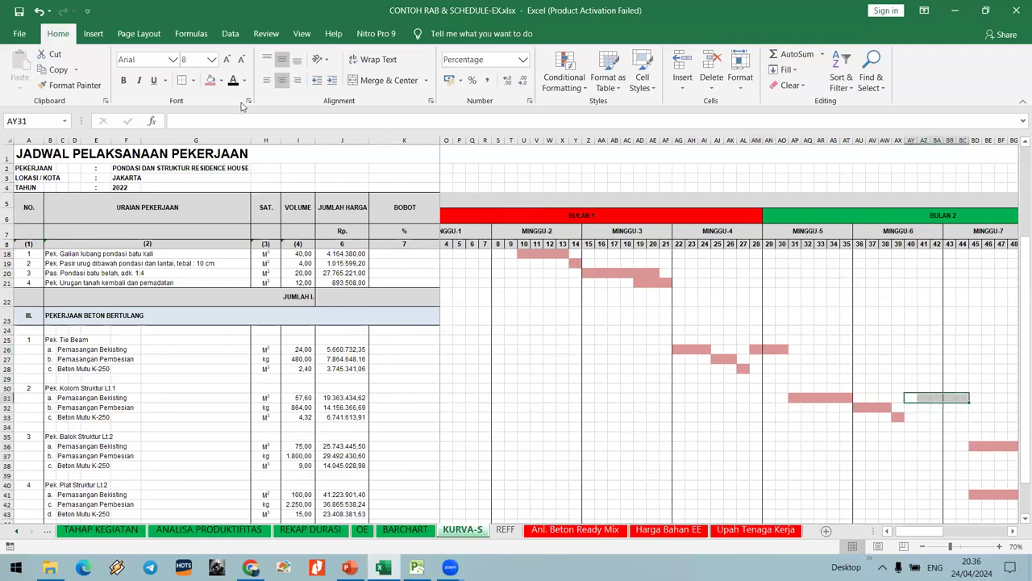
click(209, 80)
click(756, 359)
Clear the bar at CW38:DC38 in the Balok Struktur Lt.2 Beton Mutu K-250 row by pasting the blank cells CW37:DC37 over it.
drag(936, 531, 950, 531)
click(855, 446)
key(Right)
key(Right)
key(Right)
key(Right)
key(Right)
key(Right)
key(Right)
key(Right)
key(Right)
key(Right)
key(Right)
key(Right)
key(Right)
key(Right)
key(Right)
key(Right)
key(Right)
key(Right)
key(Right)
key(Right)
key(Right)
key(Right)
key(Right)
key(Right)
key(Right)
key(Right)
key(Right)
key(Right)
key(Right)
key(Right)
key(Right)
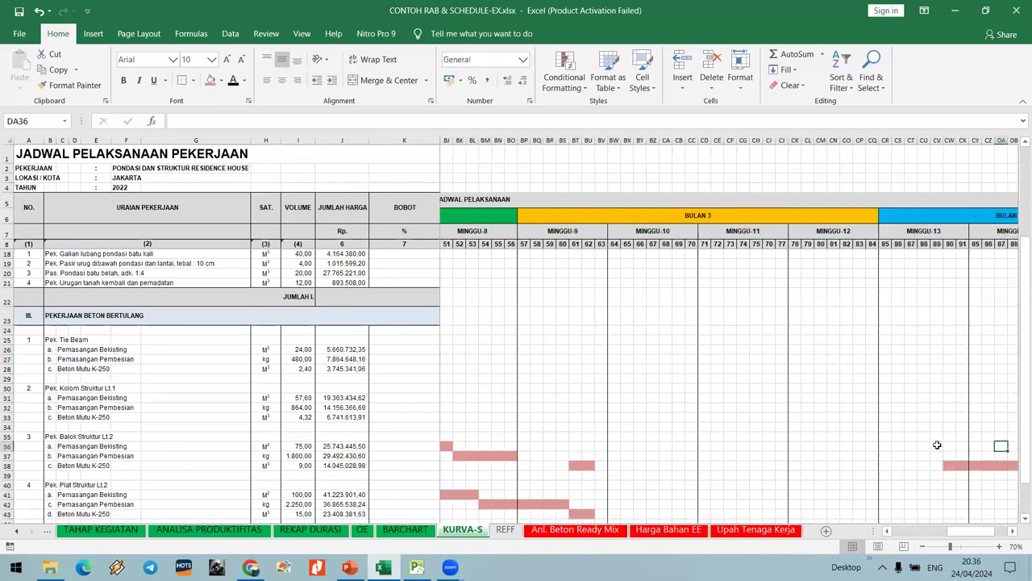
key(Right)
key(Right)
key(Right)
key(Right)
key(Right)
key(Right)
key(Right)
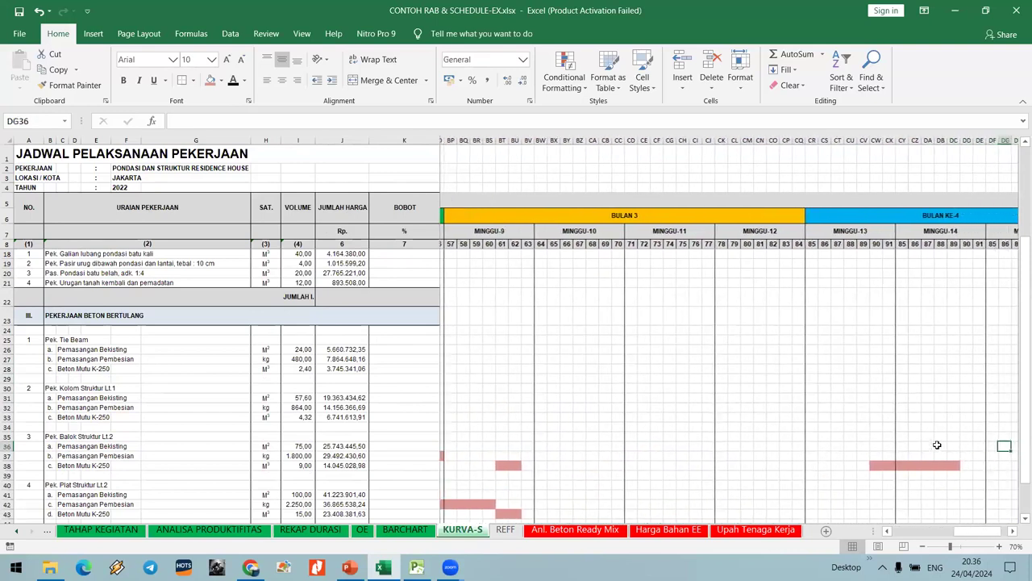
key(Down)
key(Down)
key(Down)
key(Left)
key(Left)
key(Left)
key(Left)
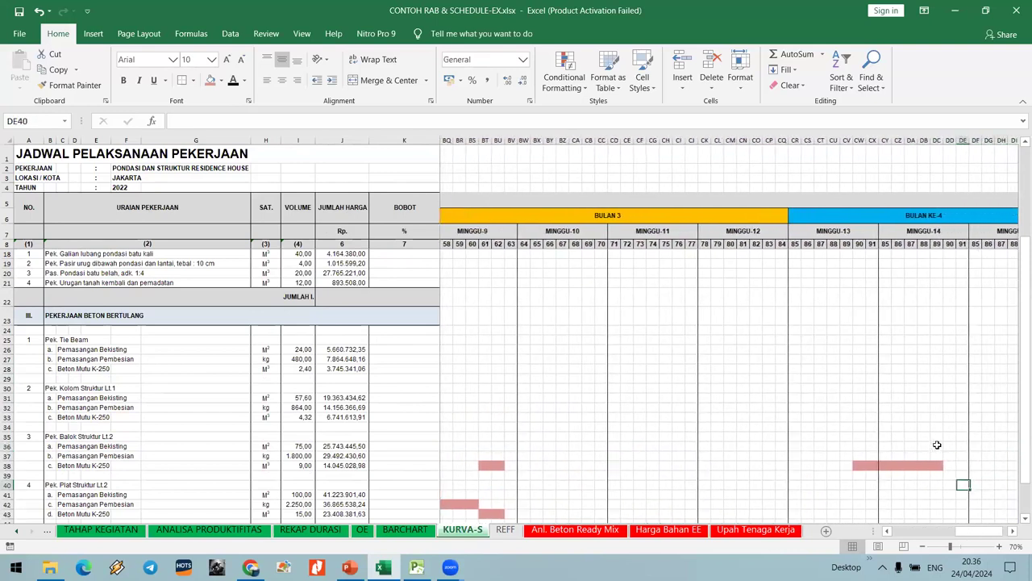
key(Up)
key(Up)
key(Left)
key(shift+Left)
key(shift+Left)
key(shift+Left)
key(shift+Left)
key(shift+Left)
key(shift+Left)
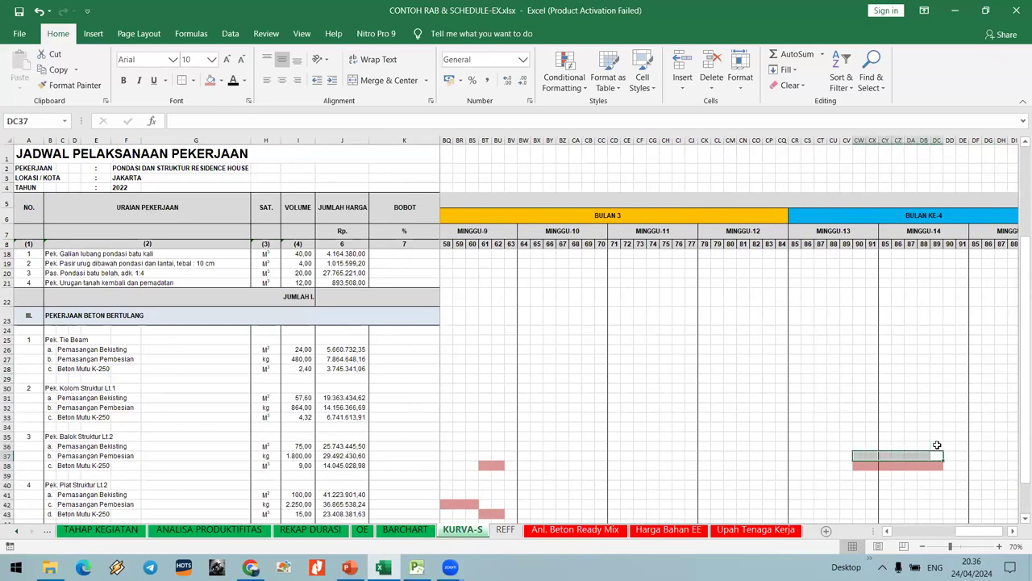
key(ctrl+c)
key(Down)
key(Left)
key(Left)
key(Left)
key(Left)
key(Left)
key(Left)
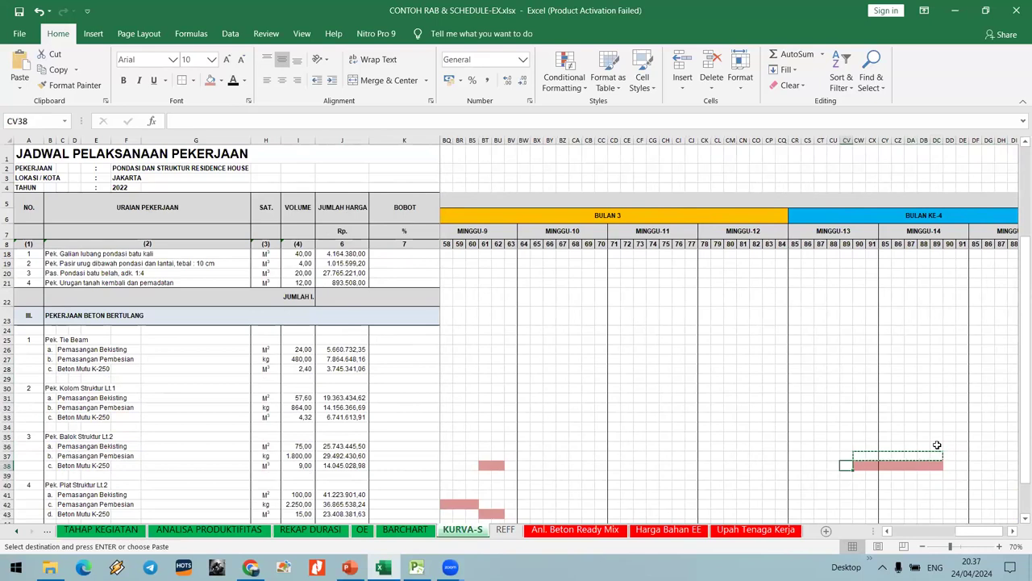
key(Return)
Fill CP36:CV36 pink in the Pek. Balok Struktur Lt.2 Pemasangan Bekisting row, covering days 83 to 89.
scroll(892, 411, down, 6)
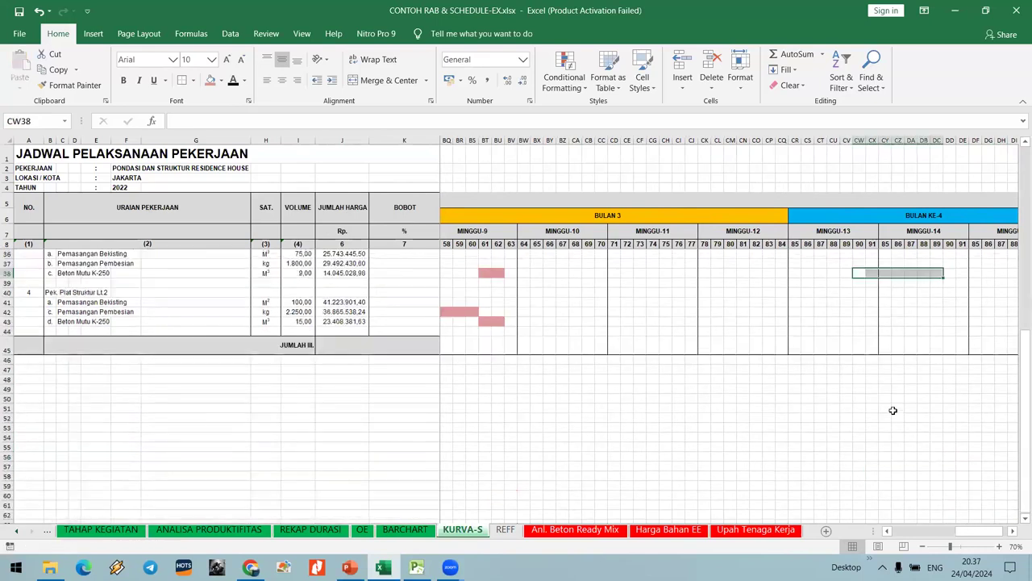
scroll(839, 379, up, 4)
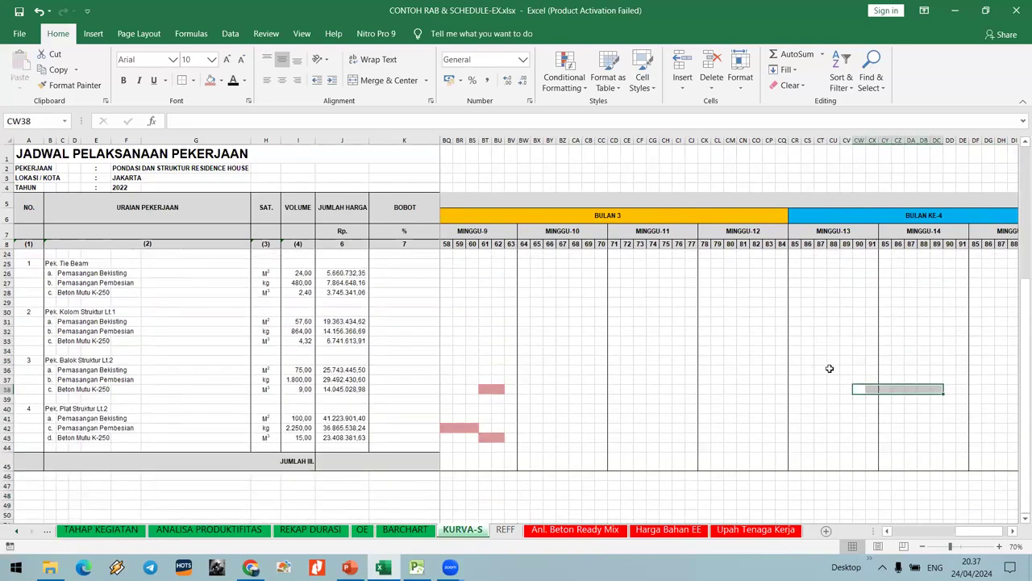
click(829, 368)
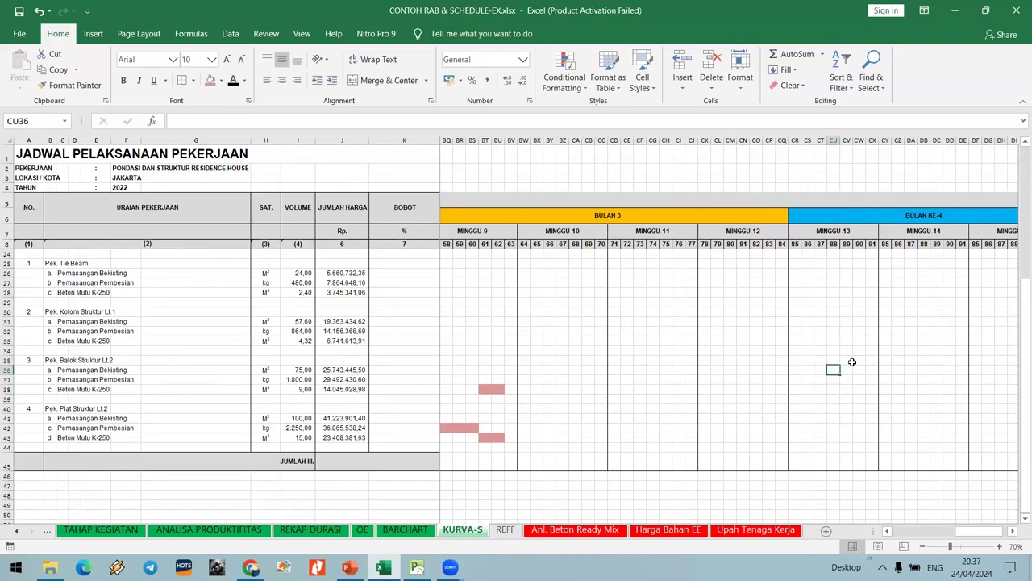
click(850, 367)
key(shift+Left)
key(shift+Left)
key(shift+Left)
key(shift+Left)
key(shift+Left)
key(shift+Left)
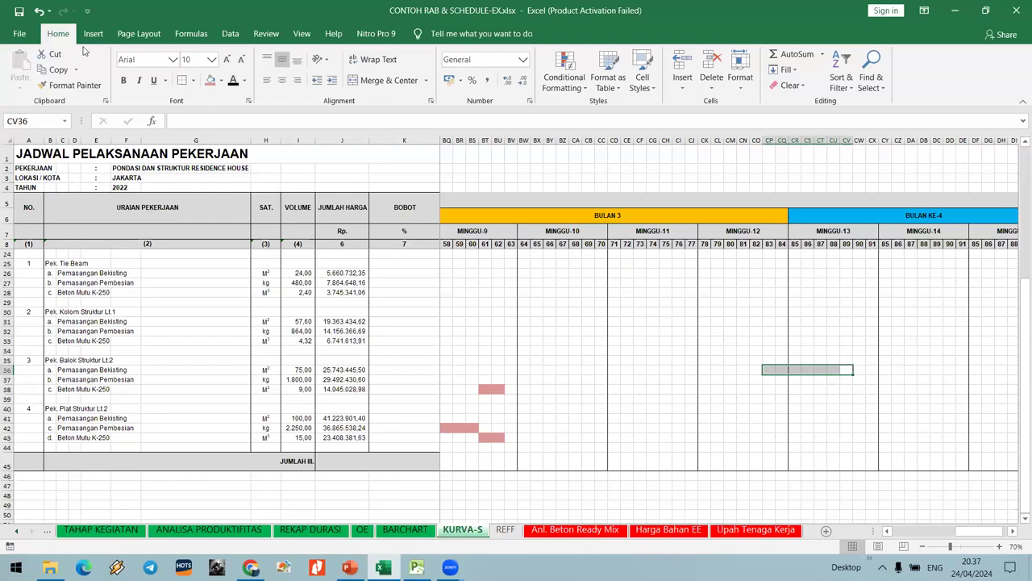
click(210, 80)
Copy the pink bar CP36:CV36 to CP41 in the Pek. Plat Struktur Lt.2 Pemasangan Bekisting row, covering days 83 to 89.
key(ctrl+c)
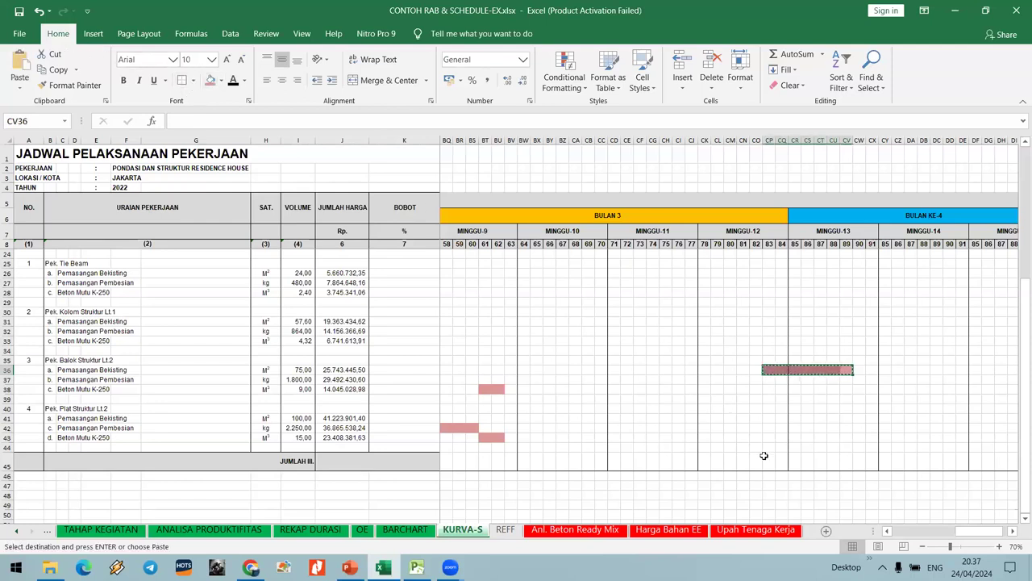
click(767, 421)
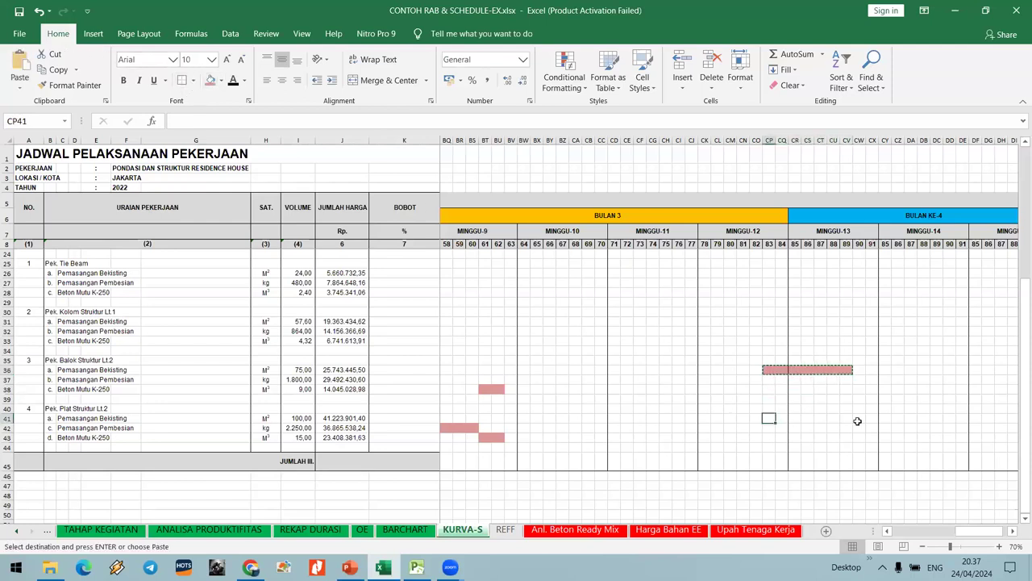
key(ctrl+v)
key(Escape)
Review the schedule bars on KURVA-S from day 83 back to day 1, and open the BARCHART sheet.
key(Down)
key(Left)
key(Left)
key(Left)
key(Left)
key(Left)
key(Left)
key(Left)
key(Left)
key(Left)
key(Left)
key(Left)
key(Left)
key(Left)
key(Left)
key(Left)
key(Left)
key(Left)
key(Left)
key(Left)
key(Left)
key(Left)
key(Left)
key(Left)
key(Left)
key(Left)
key(Left)
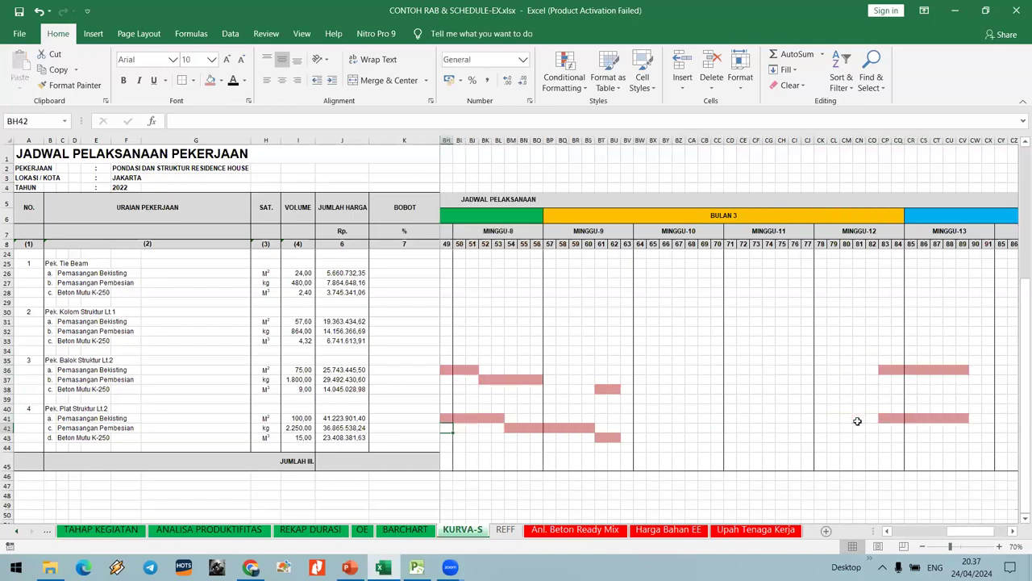
key(Left)
key(Left)
key(Left)
key(Left)
key(Left)
key(Left)
key(Left)
key(Left)
key(Left)
key(Left)
key(Left)
key(Left)
key(Left)
key(Left)
key(Left)
key(Left)
key(Left)
key(Left)
key(Left)
key(Left)
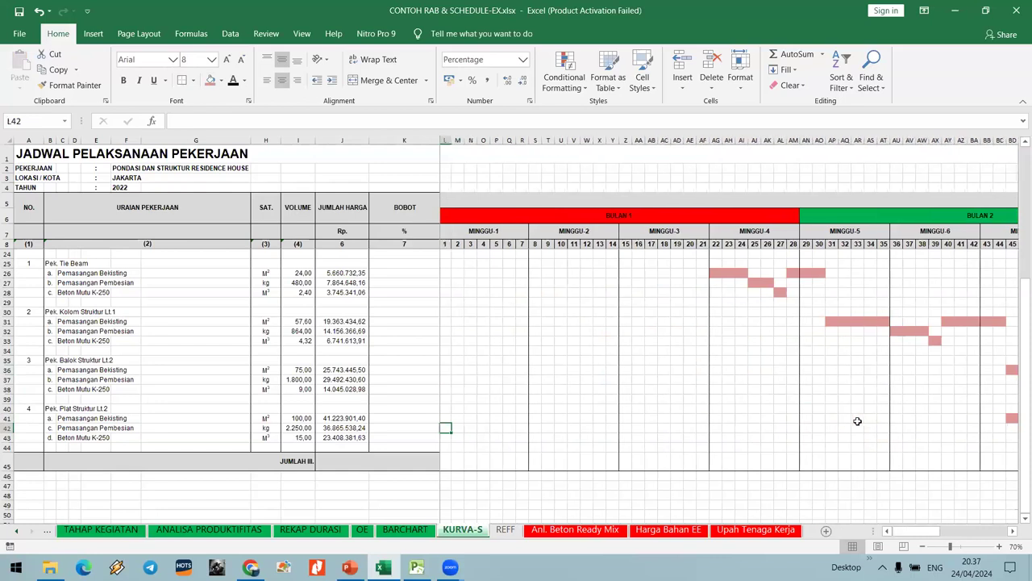
scroll(683, 447, up, 4)
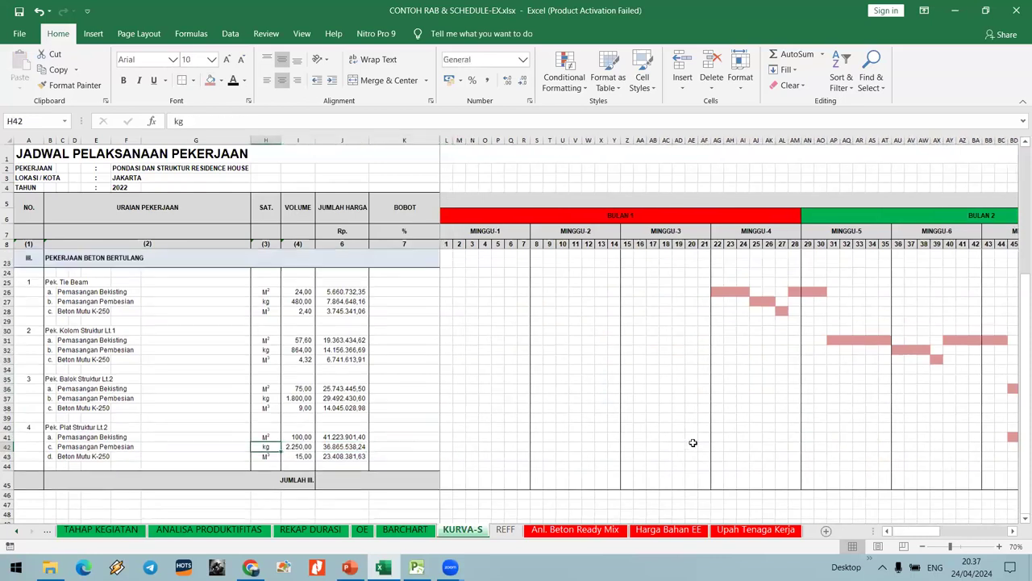
scroll(670, 401, down, 1)
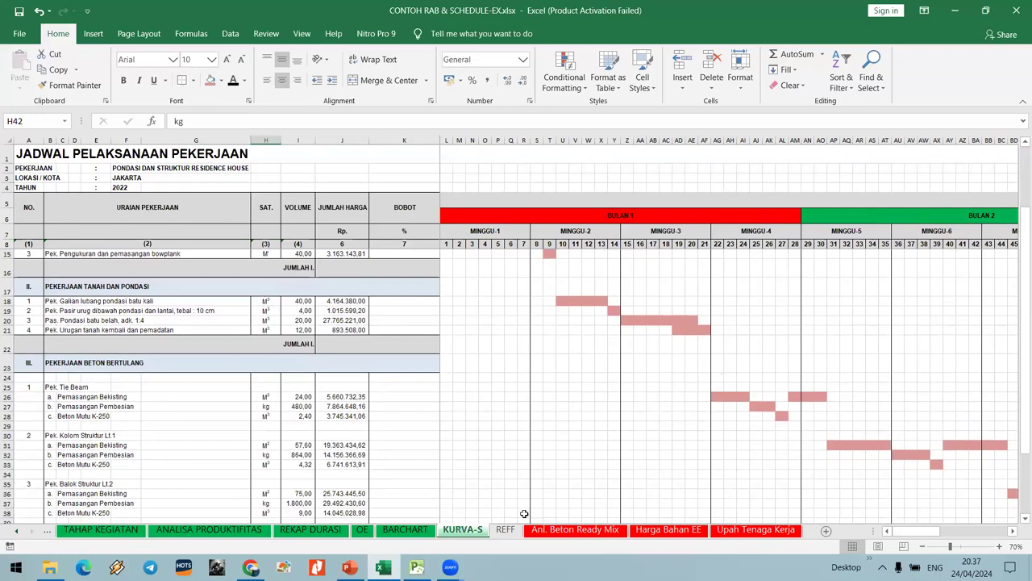
click(410, 533)
click(494, 350)
shift+click(613, 481)
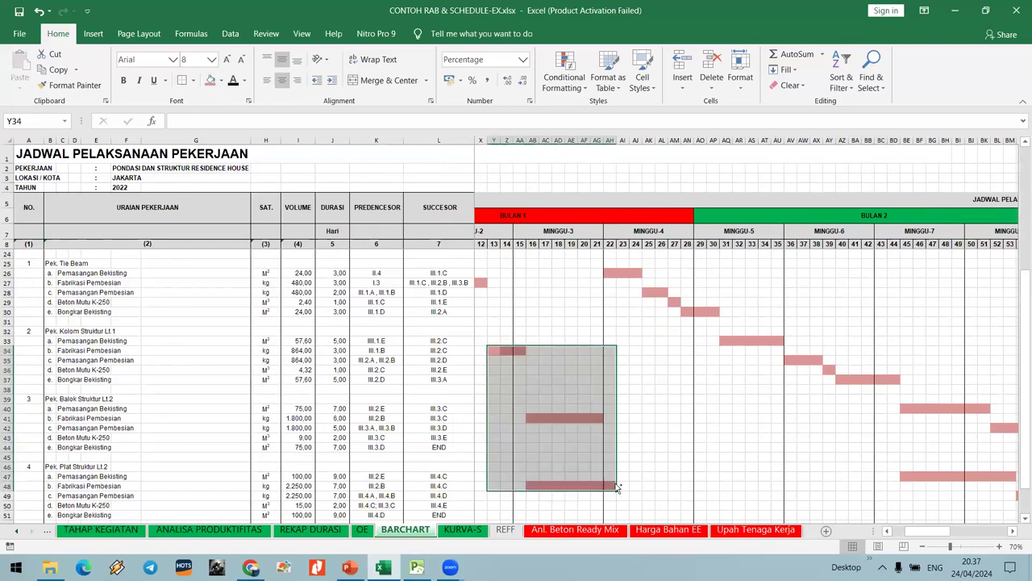
key(ctrl+c)
scroll(593, 383, up, 5)
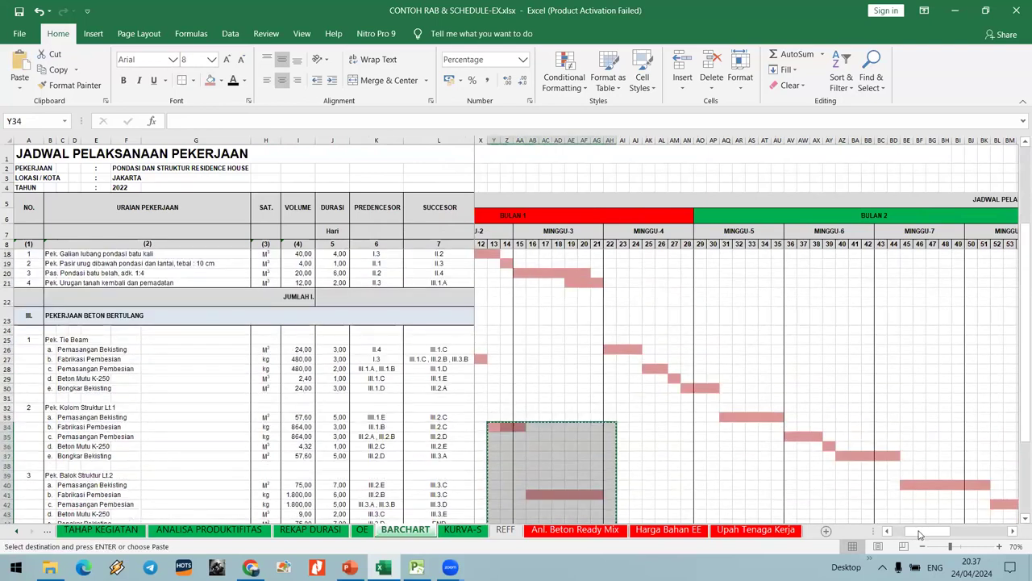
scroll(594, 339, left, 4)
scroll(595, 288, down, 5)
key(Escape)
Copy the Fabrikasi Pembesian bar area V27:AI48 from BARCHART and paste it on KURVA-S at U27, day 10.
drag(593, 282, 752, 418)
drag(769, 495, 772, 492)
key(ctrl+c)
scroll(609, 306, up, 2)
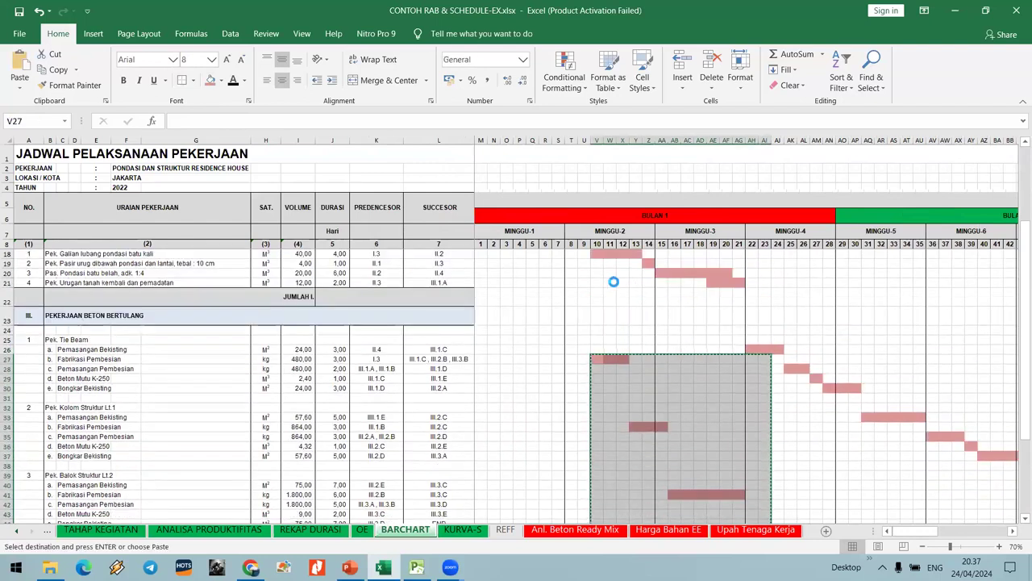
click(463, 529)
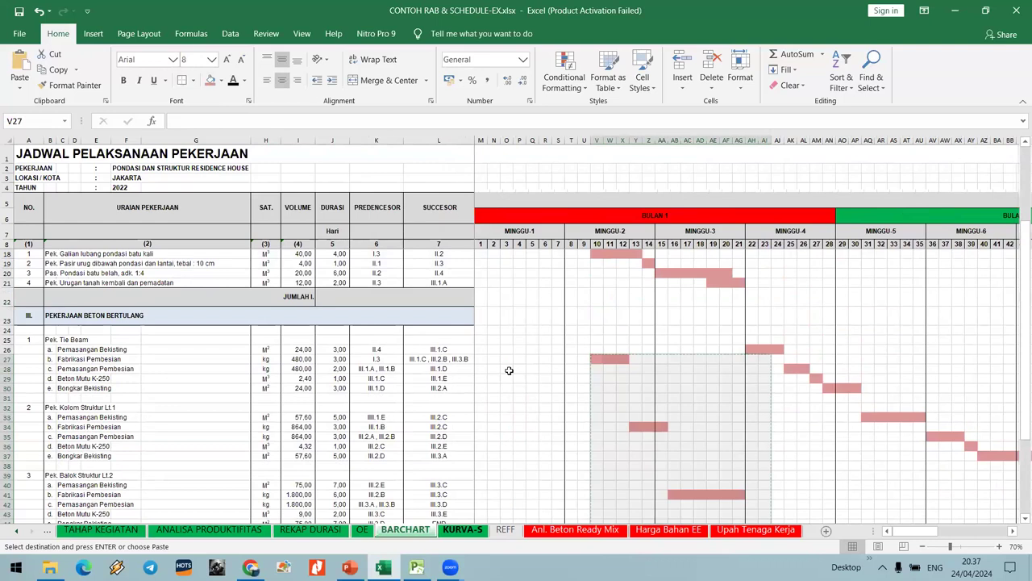
click(549, 386)
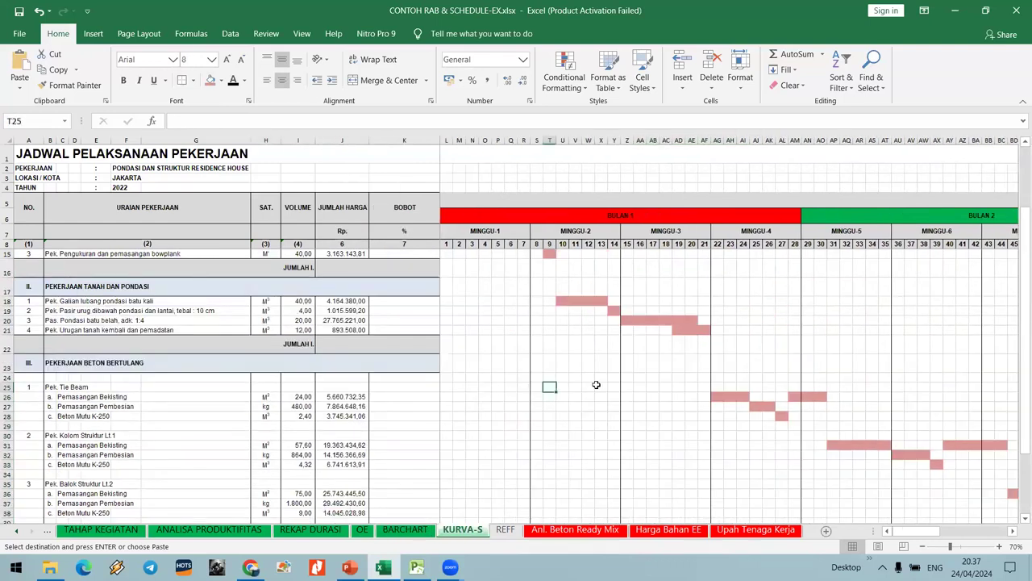
key(Right)
key(Down)
key(Down)
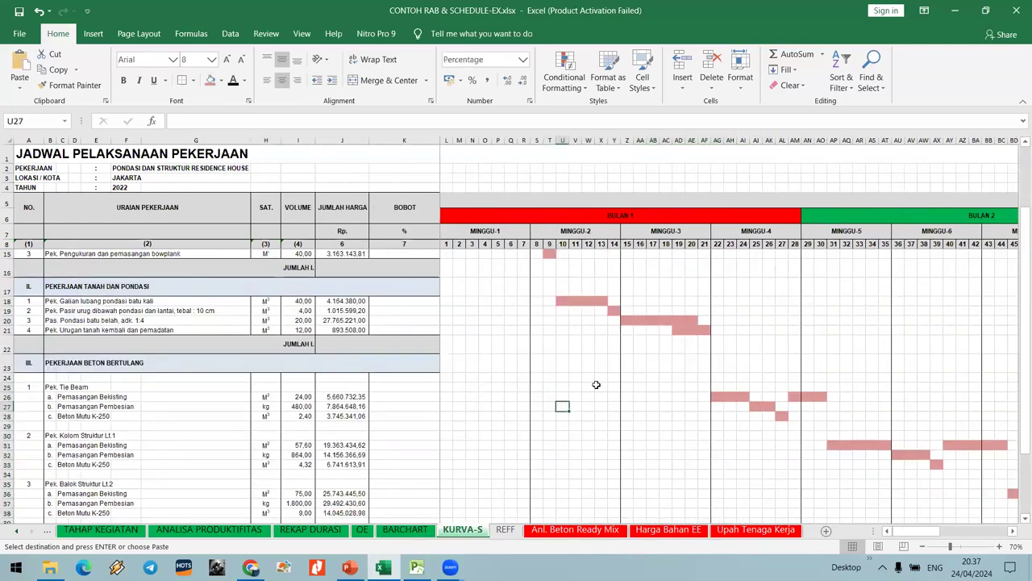
key(ctrl+v)
scroll(640, 362, down, 8)
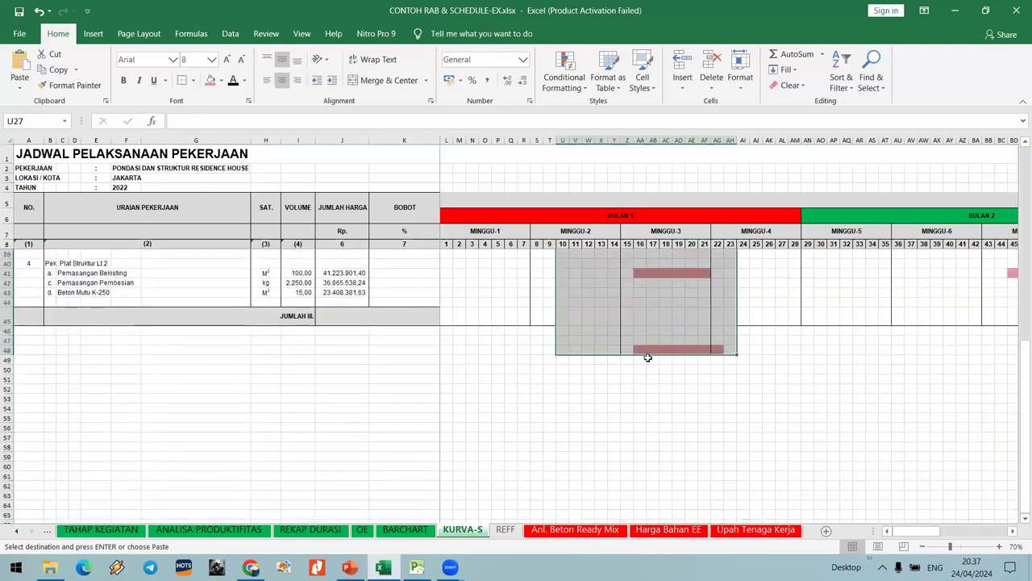
scroll(651, 363, up, 2)
scroll(645, 359, up, 4)
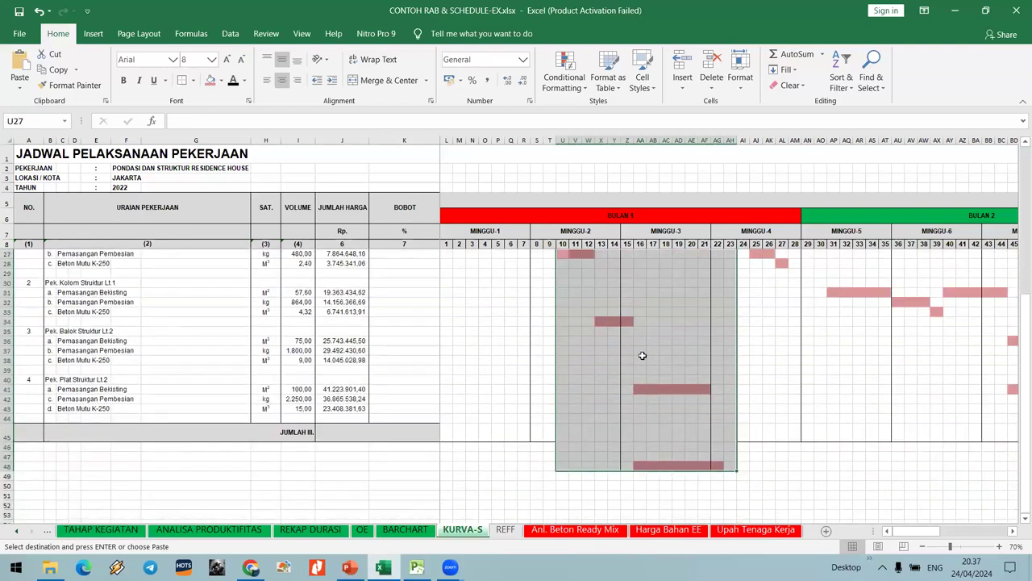
click(680, 358)
key(Escape)
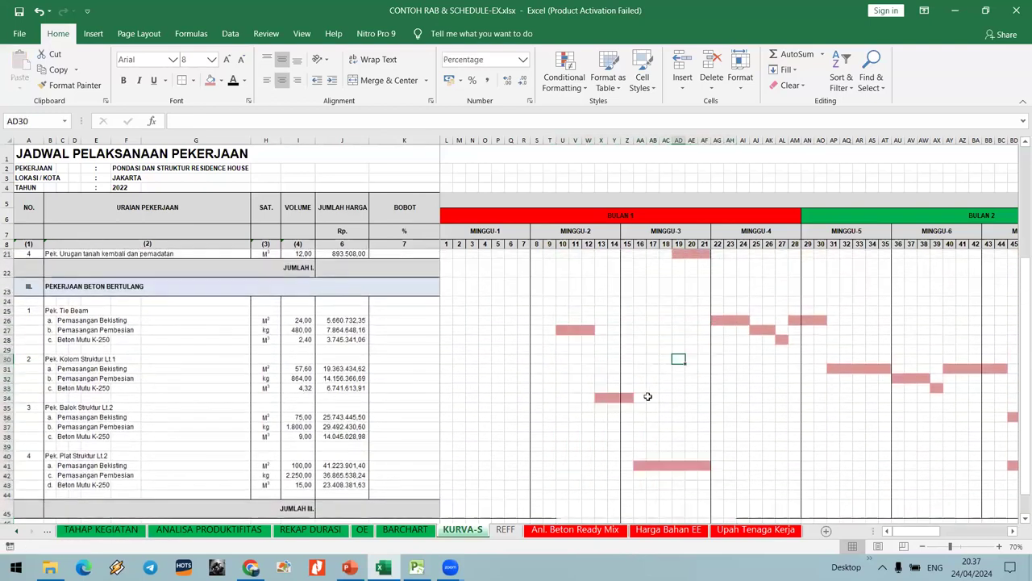
Fill X32:Z32 pink in the Kolom Pemasangan Pembesian row and clear the misplaced bar X34:Z34 by pasting blank cells over it.
click(601, 388)
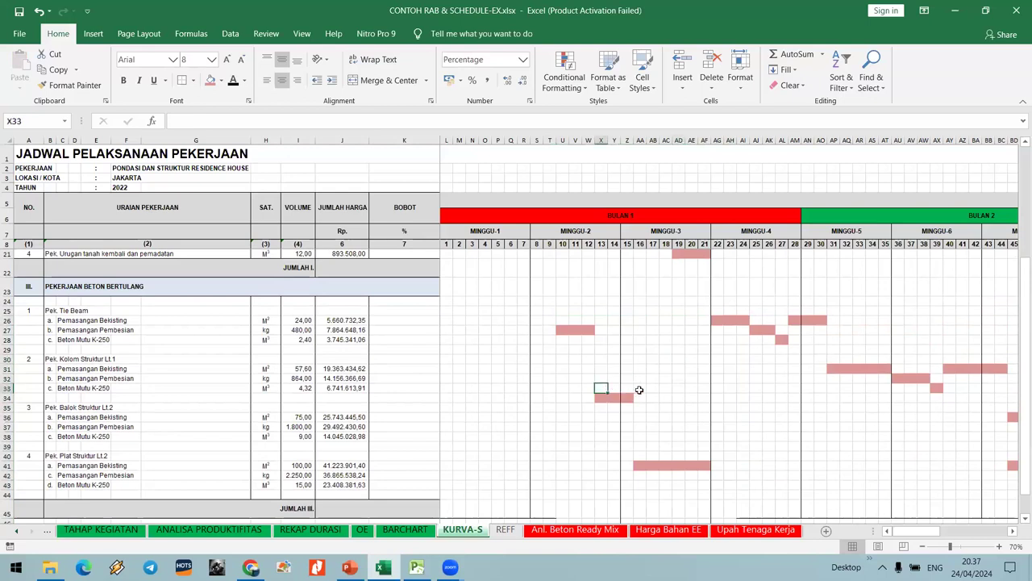
click(602, 377)
drag(631, 380, 633, 380)
click(208, 81)
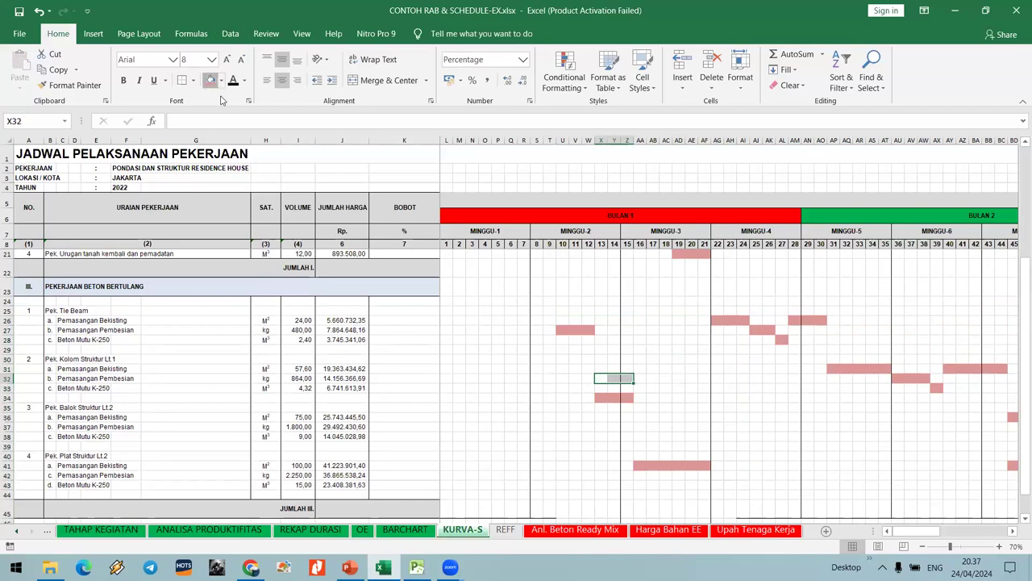
click(677, 390)
drag(602, 412, 629, 413)
key(ctrl+c)
click(604, 398)
key(ctrl+v)
click(682, 389)
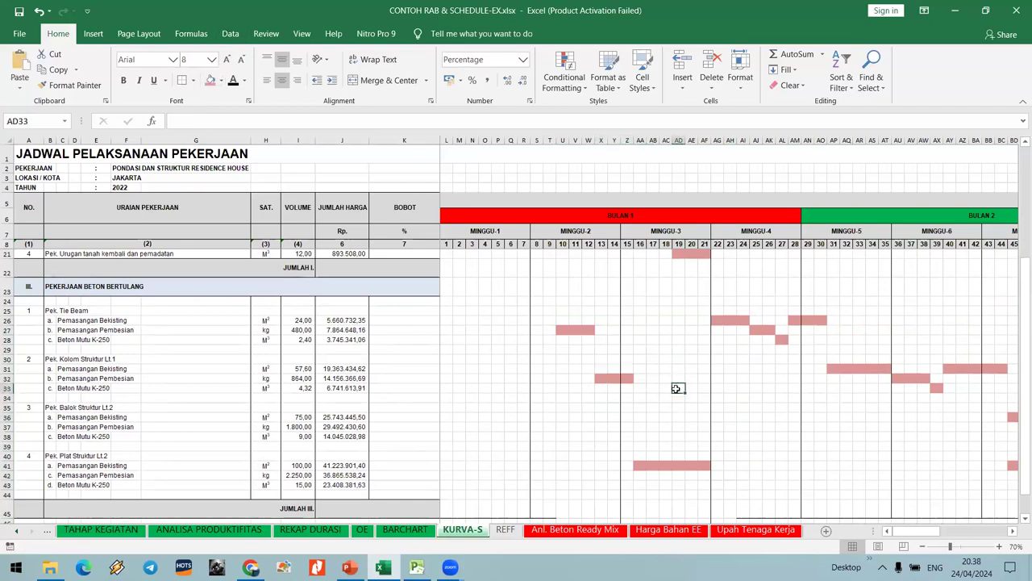
Copy the bar AA41:AF41 to AA37 in the Pek. Balok Struktur Lt.2 Pemasangan Pembesian row, days 16 to 21.
scroll(673, 389, down, 2)
click(640, 343)
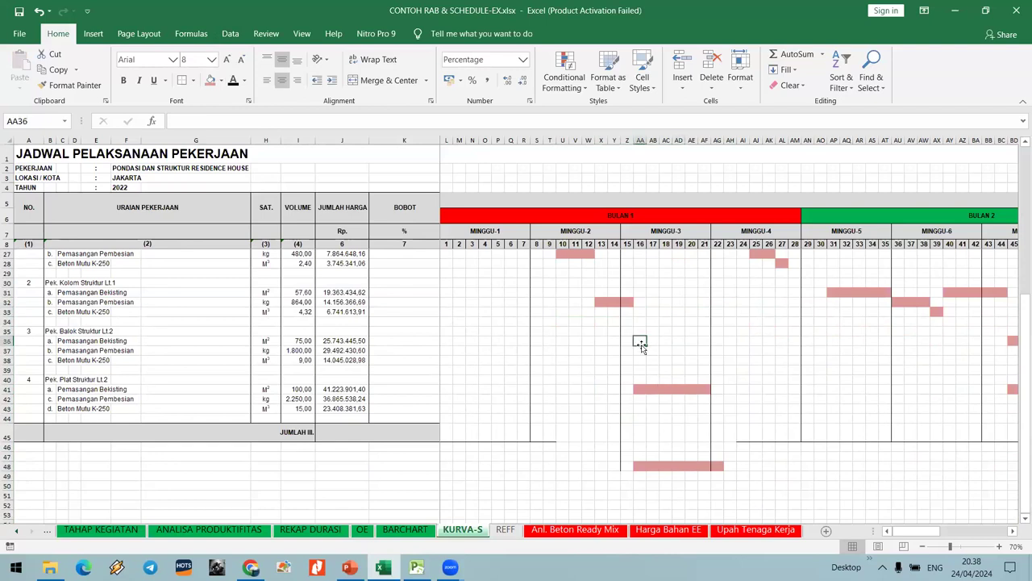
click(642, 353)
drag(637, 388, 707, 389)
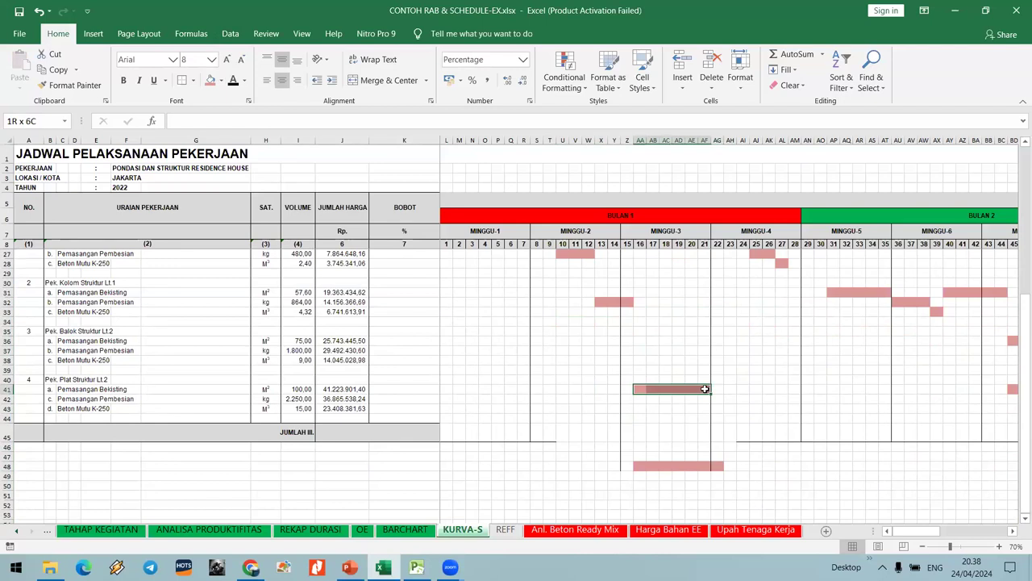
key(ctrl+c)
click(642, 361)
key(Up)
key(ctrl+v)
key(Down)
key(Down)
key(Down)
key(Escape)
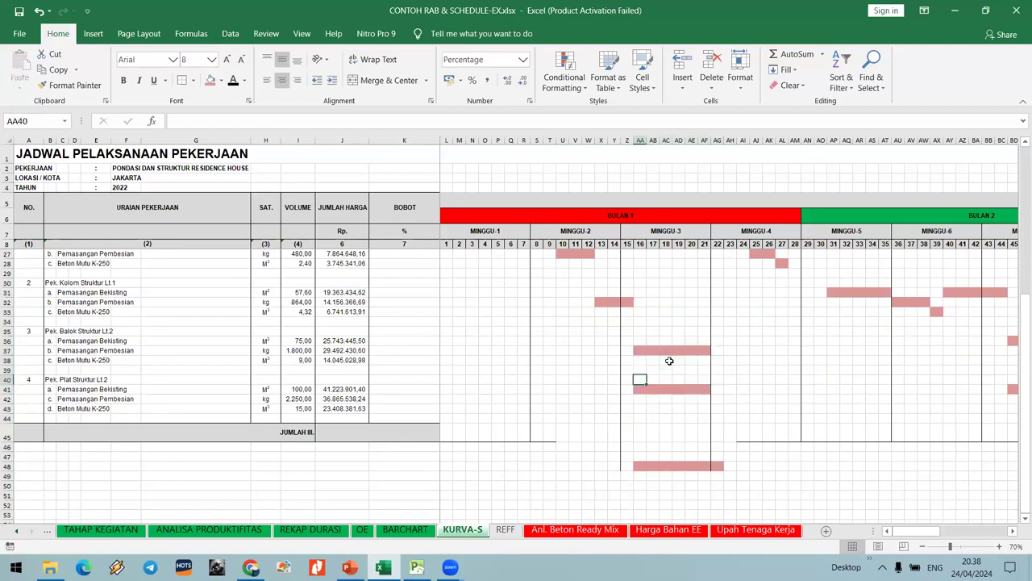
Clear the misplaced bar AA41:AF41 in the Pek. Plat Pemasangan Bekisting row by pasting the blank cells AA40:AF40 over it.
key(shift+Right)
key(shift+Right)
key(shift+Right)
key(shift+Right)
key(shift+Right)
key(ctrl+c)
key(Down)
key(ctrl+v)
key(Right)
key(Down)
key(Escape)
key(Down)
key(Down)
key(Down)
key(Up)
key(Up)
key(Up)
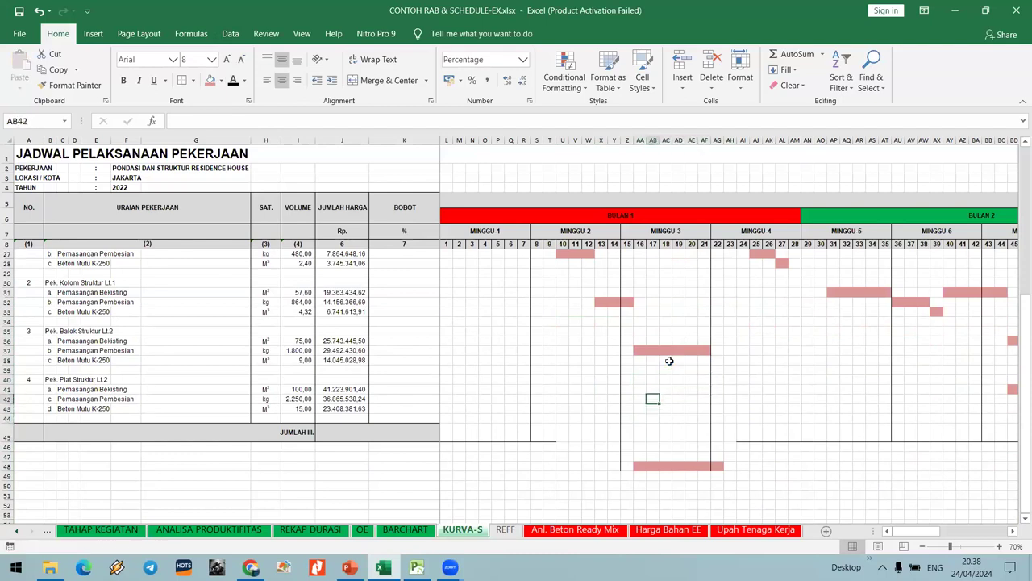
Copy the bar AA48:AG48 to AA42 in the Pek. Plat Struktur Lt.2 Pemasangan Pembesian row, days 16 to 22.
click(645, 347)
drag(642, 469, 721, 467)
key(ctrl+c)
click(642, 409)
key(Up)
key(ctrl+v)
key(Escape)
Clear the leftover bar and vertical lines in rows 46 to 48 below JUMLAH III by pasting a blank cell over them.
click(653, 485)
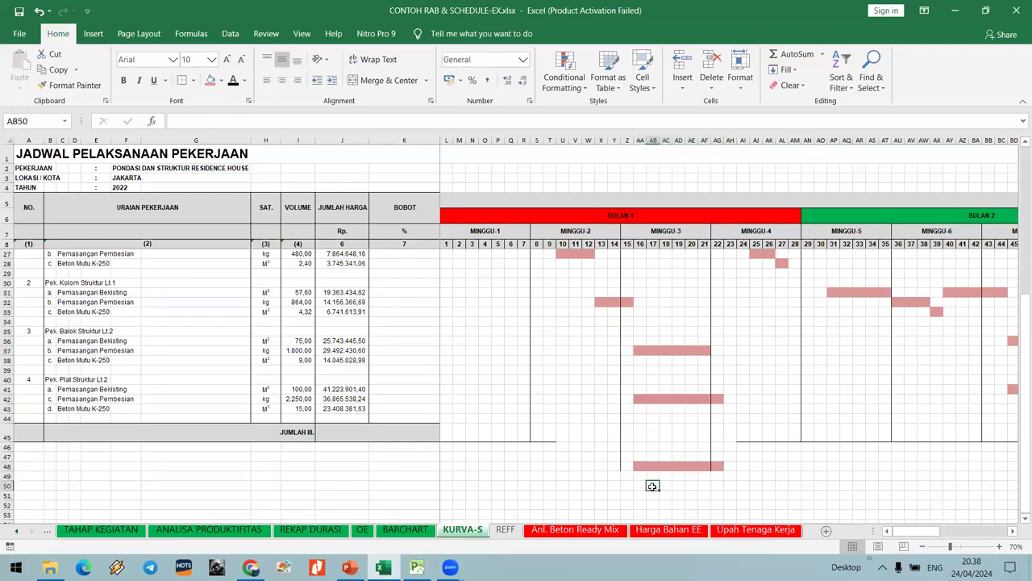
key(ctrl+c)
click(612, 492)
key(Escape)
key(ctrl+c)
drag(603, 447, 731, 472)
key(ctrl+v)
key(Escape)
click(789, 457)
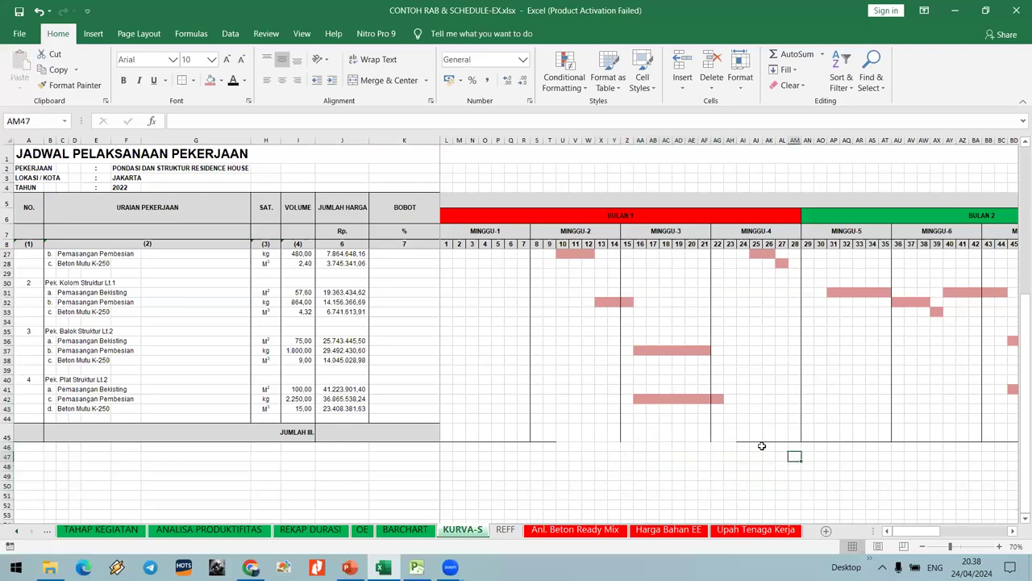
Draw the missing bottom border under the schedule area of row 45 and save the workbook.
click(192, 80)
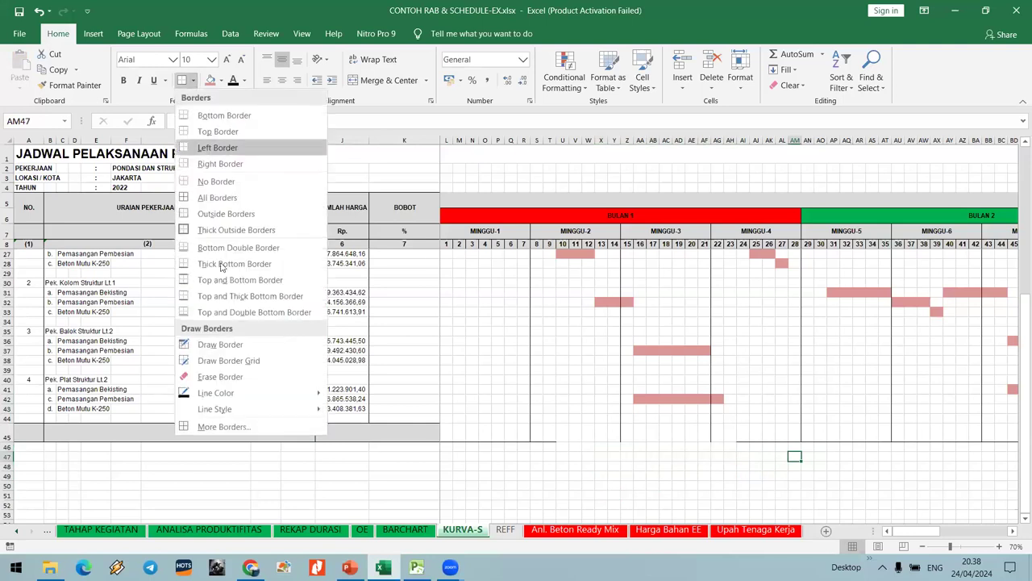
click(220, 359)
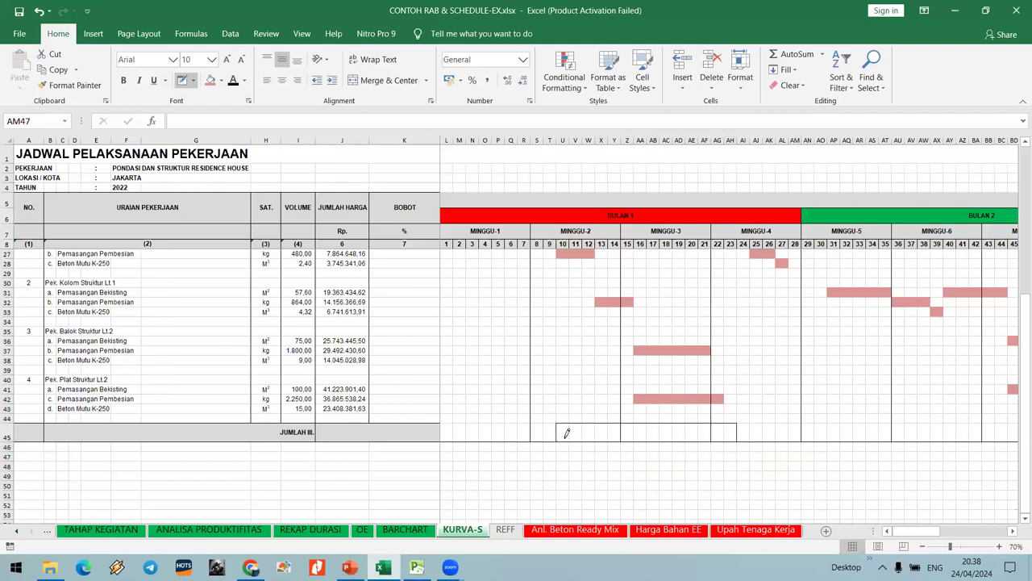
key(Escape)
click(742, 377)
scroll(754, 359, up, 6)
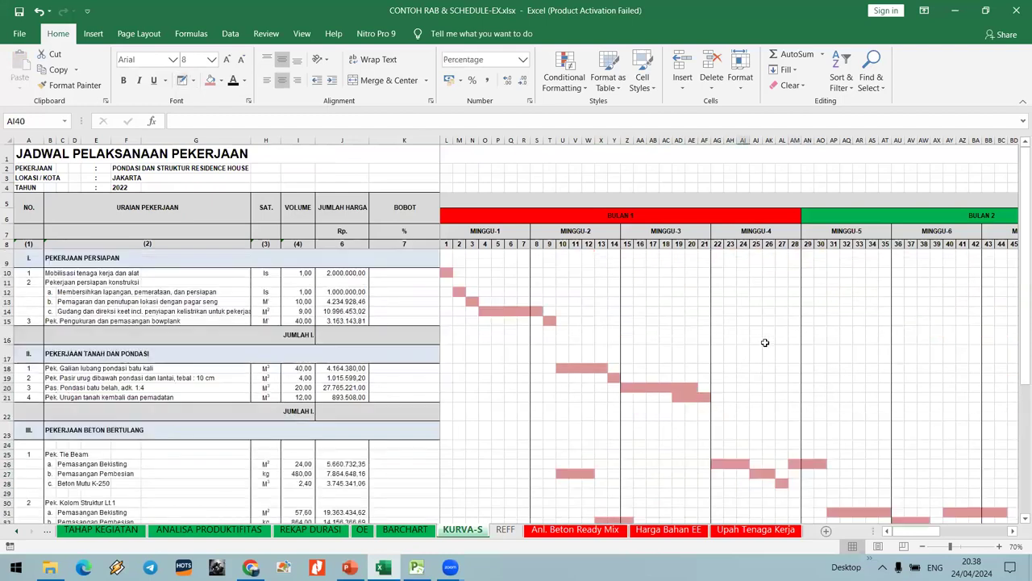
key(ctrl+s)
scroll(355, 412, down, 6)
Apply all borders to the JUMLAH III total cell J45.
click(342, 431)
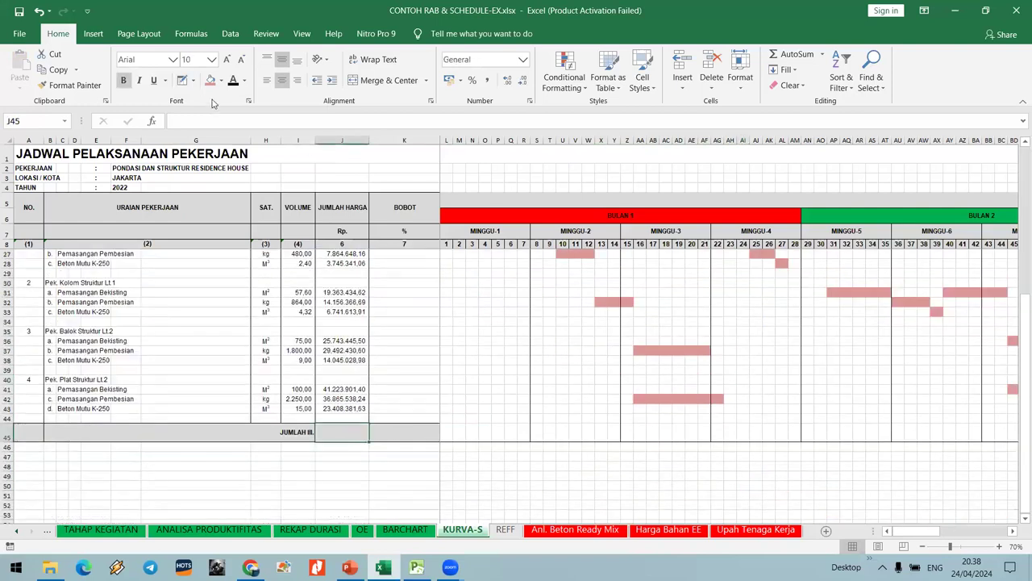
click(192, 80)
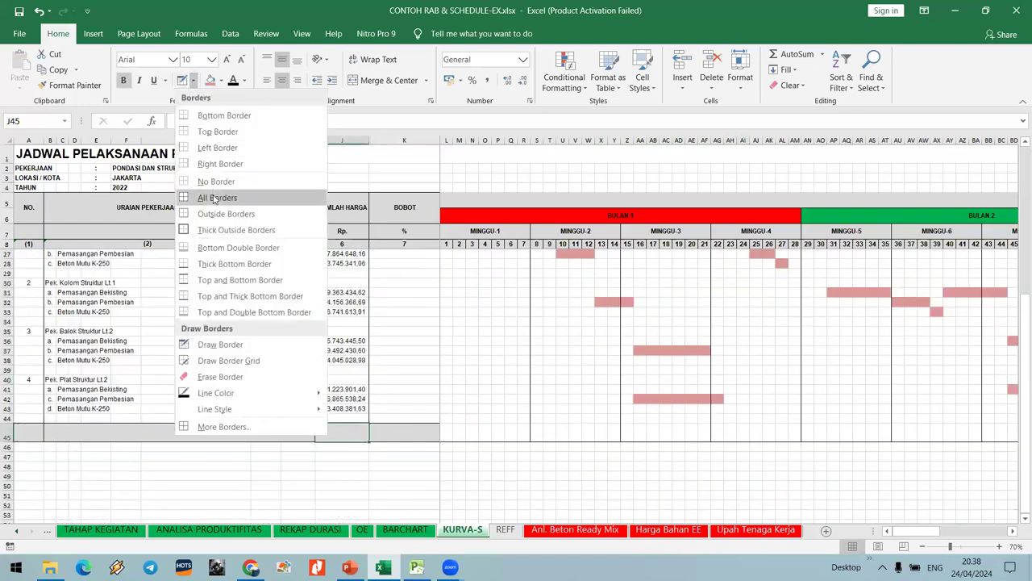
click(215, 199)
Total the JUMLAH HARGA column in J45 with =SUM(J10:J43).
text(=sum)
key(Tab)
click(332, 418)
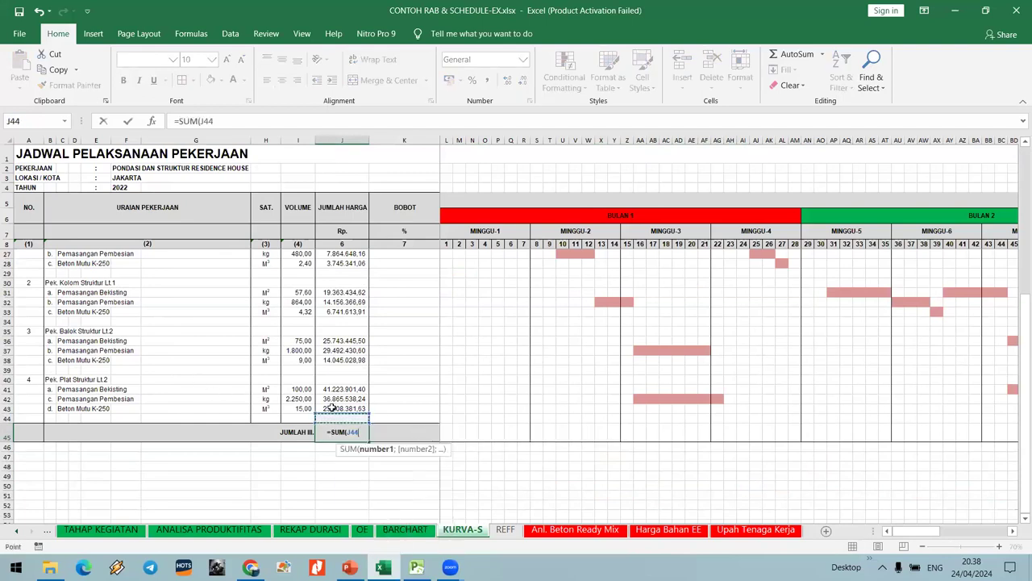
scroll(347, 355, up, 6)
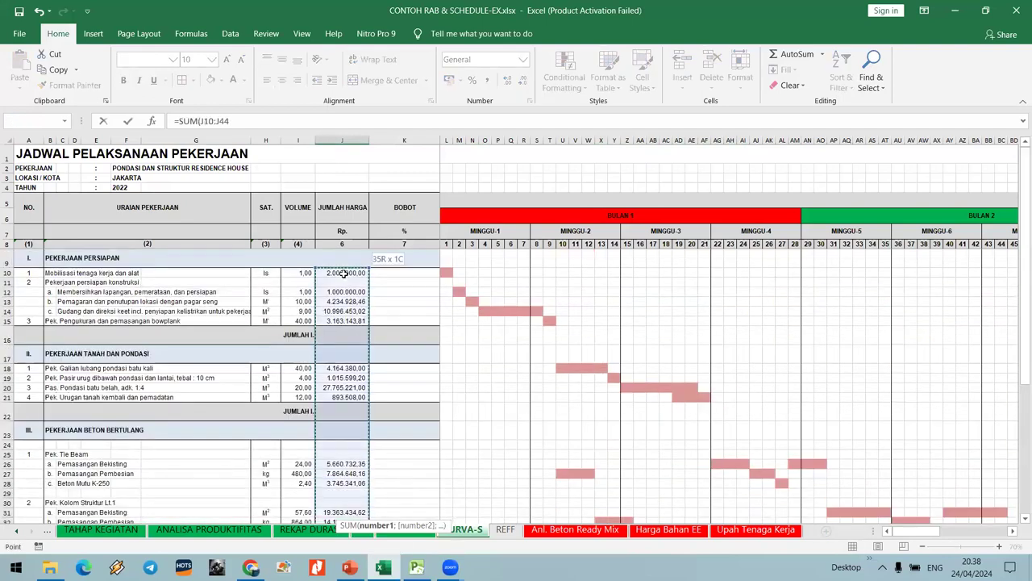
key(Up)
scroll(351, 339, down, 5)
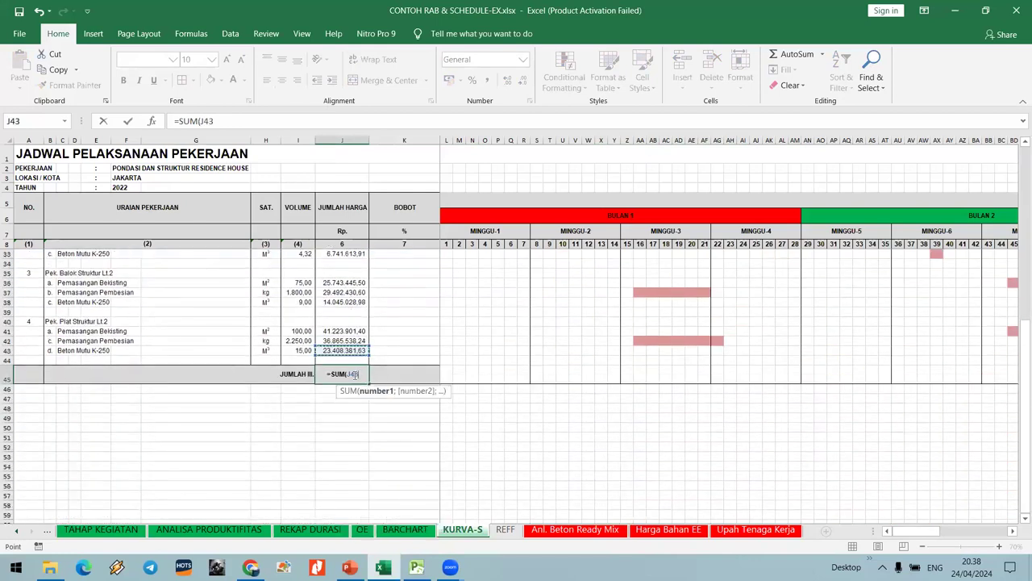
scroll(386, 302, up, 8)
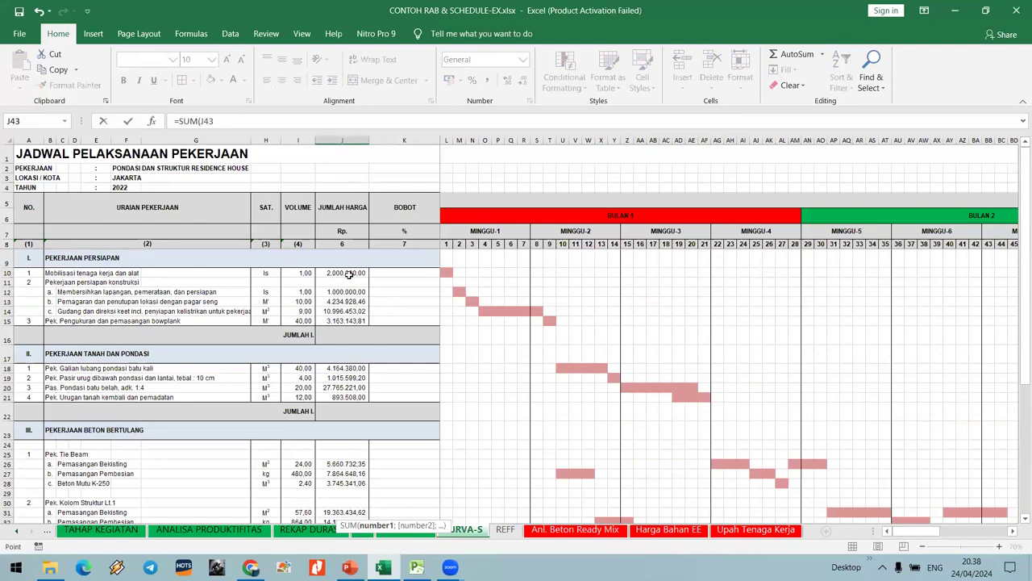
drag(349, 274, 355, 427)
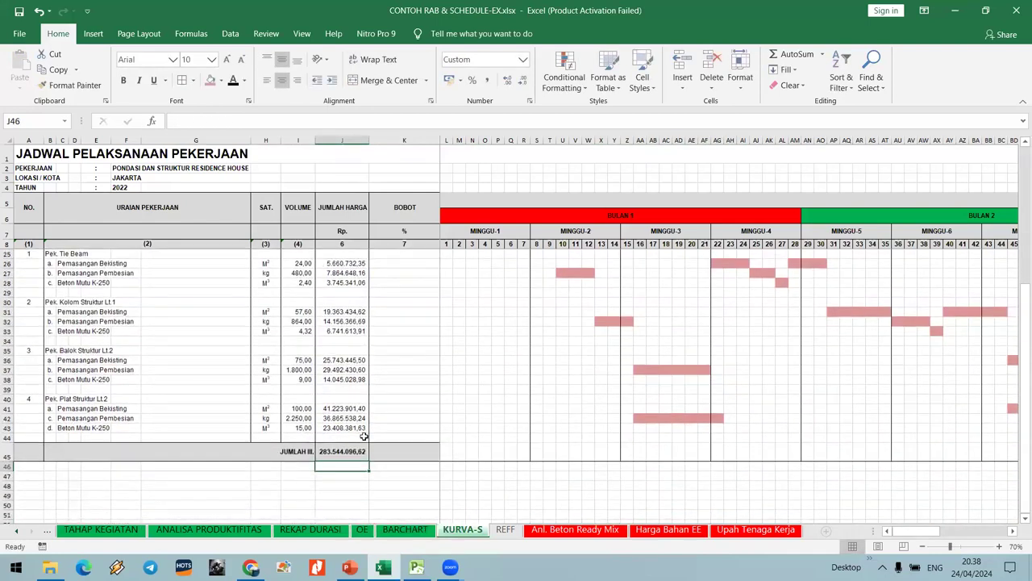
key(Return)
click(353, 450)
key(ctrl+b)
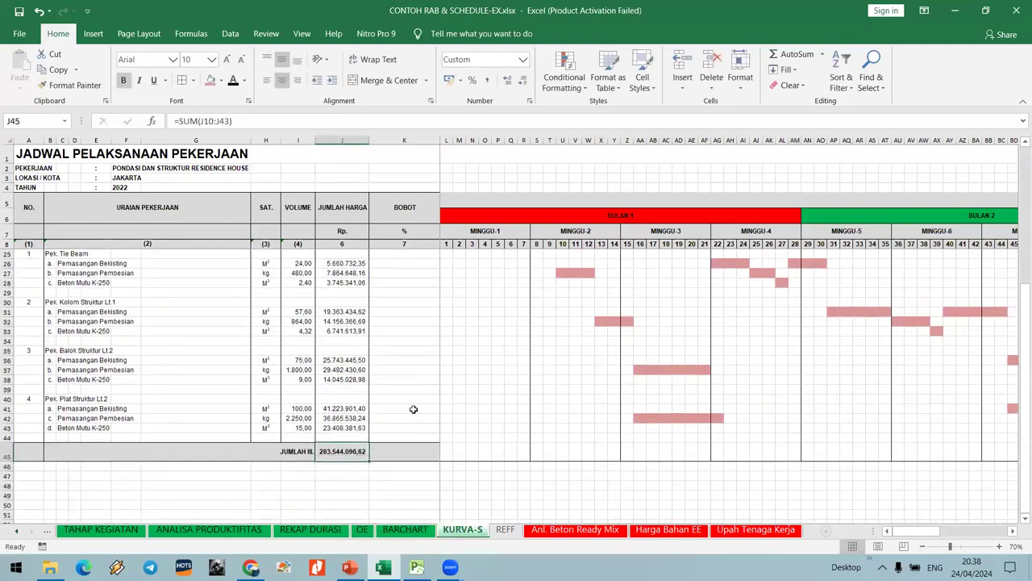
Enter =J10/$J$45 in K10 to compute the BOBOT share of the first work item.
scroll(413, 409, up, 5)
click(408, 274)
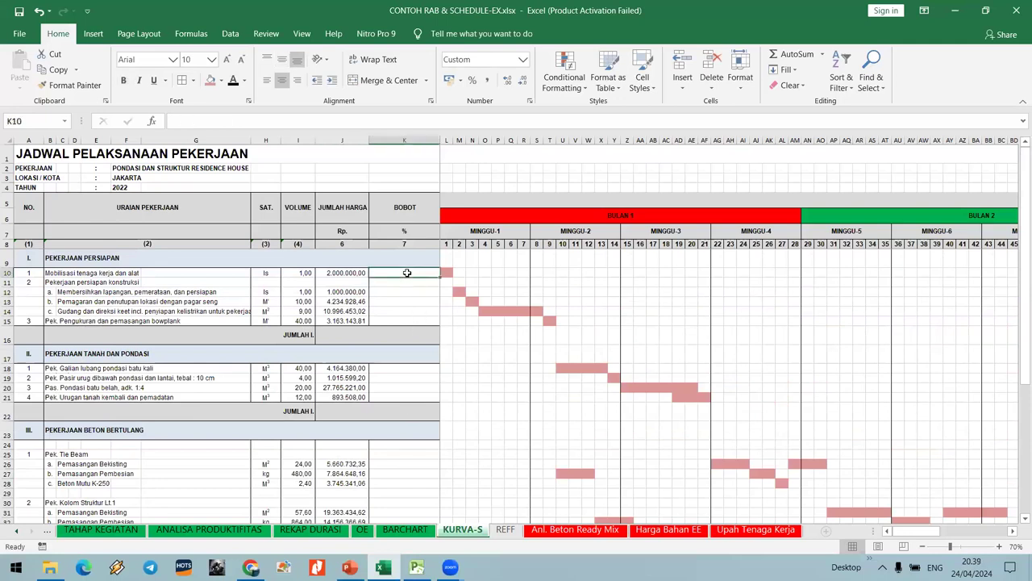
text(=)
key(Left)
text(/)
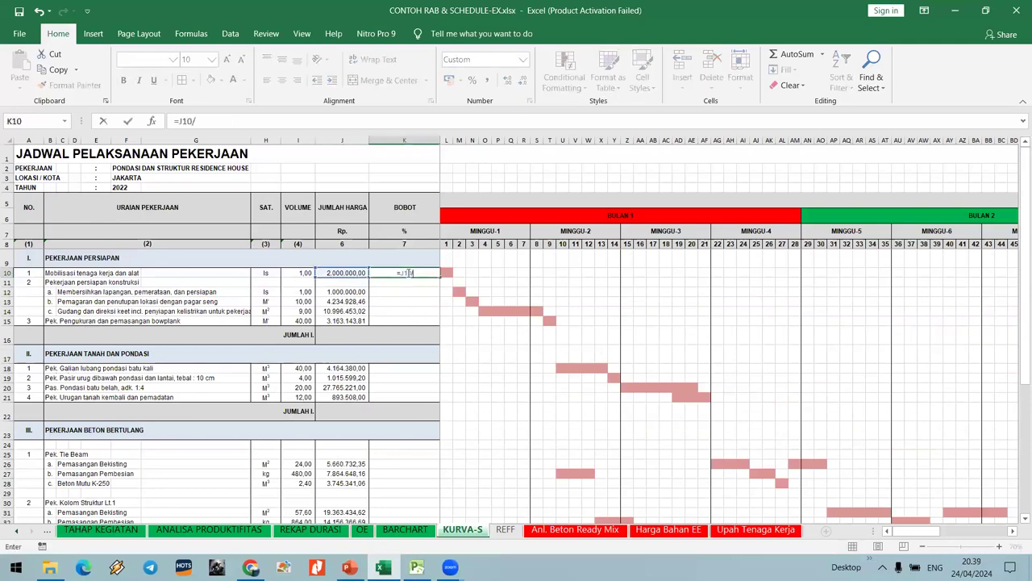
scroll(334, 392, down, 6)
click(340, 430)
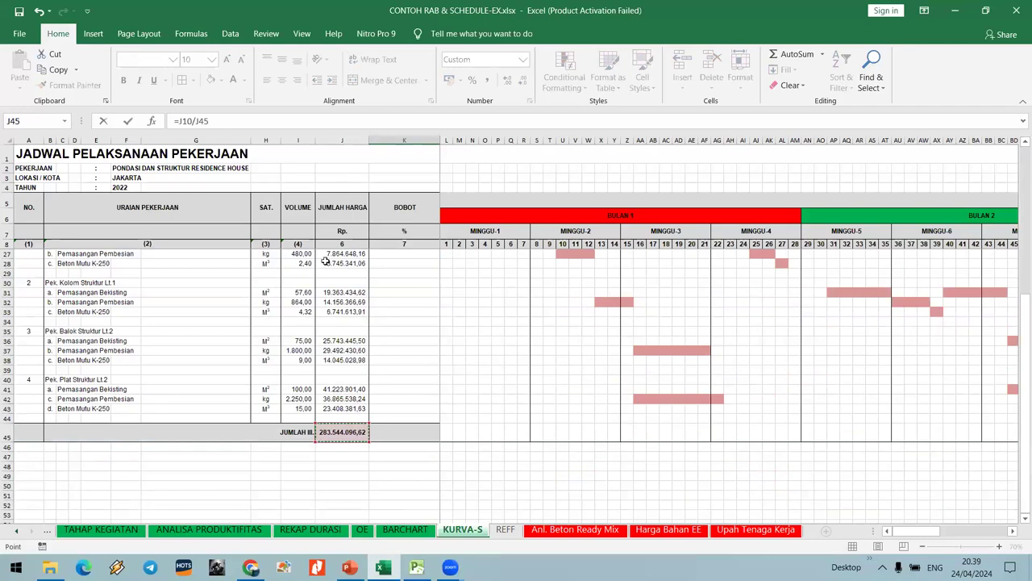
double_click(205, 121)
key(Return)
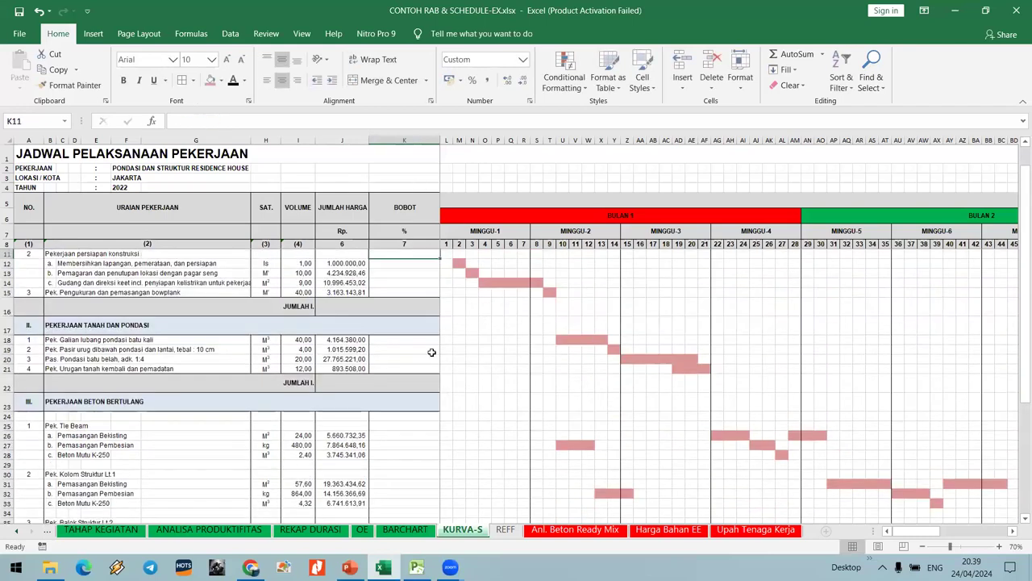
Format K10 as a percentage with three decimal places.
scroll(418, 268, up, 1)
click(411, 271)
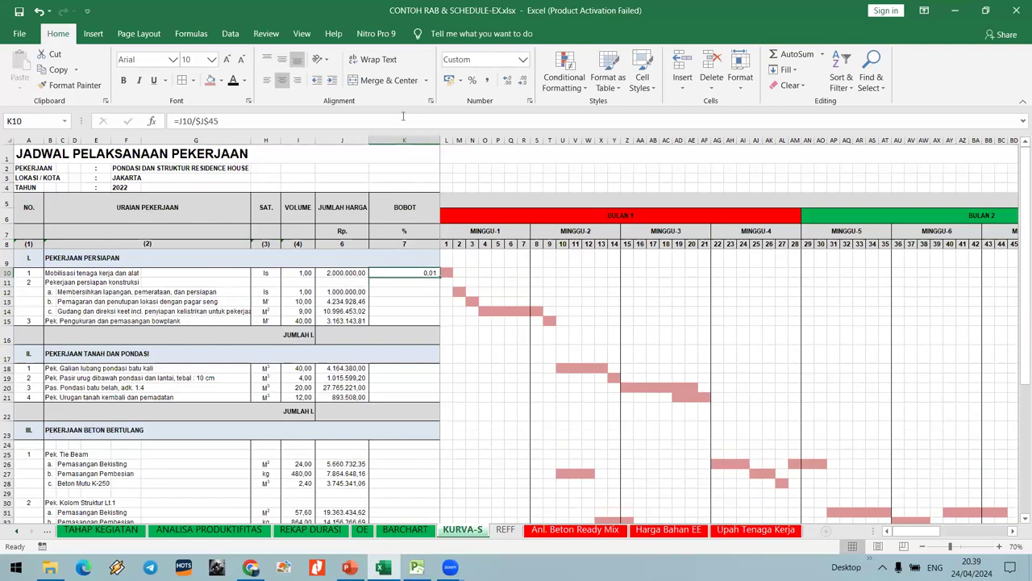
click(472, 80)
click(508, 80)
click(508, 80)
click(508, 81)
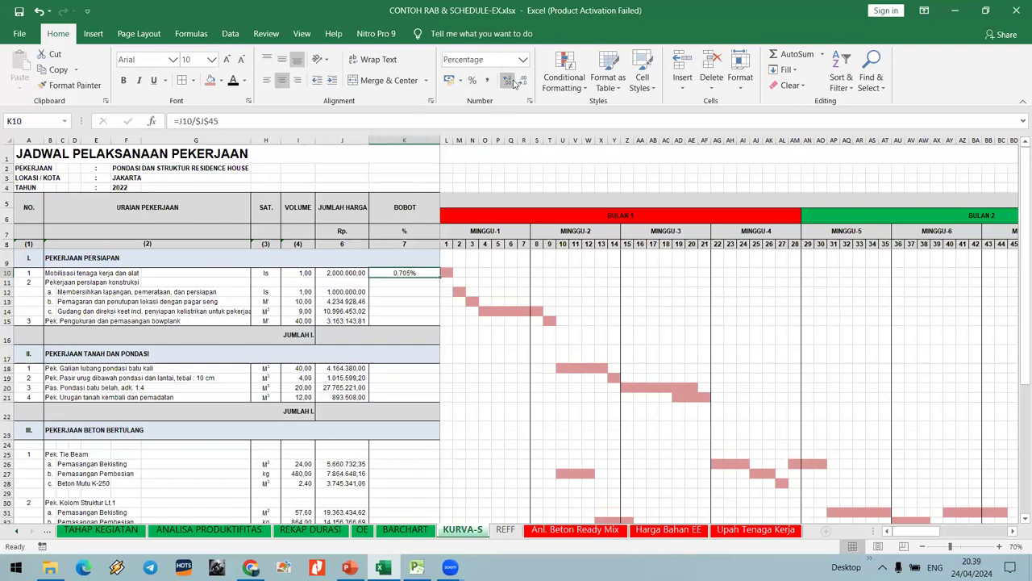
Copy the K10 weight formula into K12:K15 for the remaining preparation work items.
key(ctrl+c)
key(Down)
key(Down)
key(shift+Down)
key(shift+Down)
key(shift+Down)
key(ctrl+v)
Paste the weight formula into K18:K21 for the PEKERJAAN TANAH DAN PONDASI items.
key(Down)
key(Down)
key(Down)
key(Down)
key(Down)
key(Down)
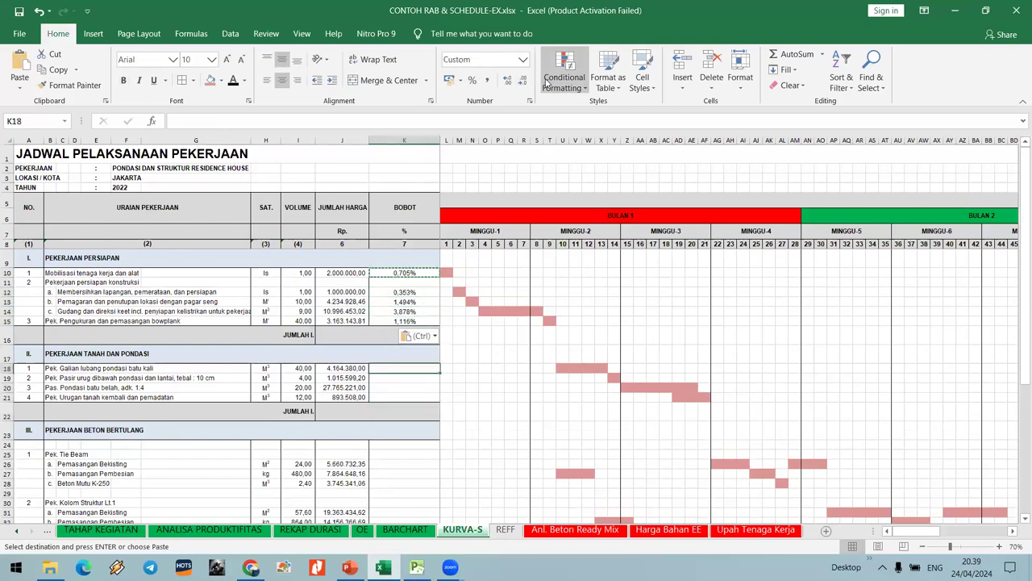
key(shift+Down)
key(shift+Down)
key(shift+Down)
key(ctrl+v)
Paste the weight formula into K26:K28 for the Tie Beam items.
key(Down)
key(Down)
key(Down)
key(Down)
key(Down)
key(Down)
key(Down)
key(Down)
key(shift+Down)
key(shift+Down)
key(ctrl+v)
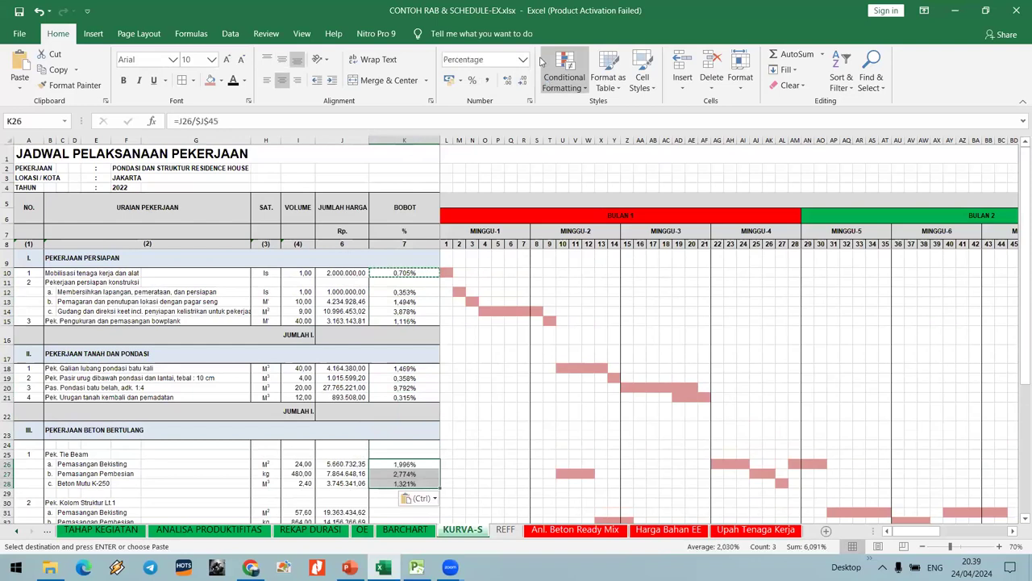
Paste the weight formula into K31:K33 for the Kolom Struktur Lt.1 items.
click(403, 309)
scroll(403, 347, down, 3)
drag(390, 397, 392, 417)
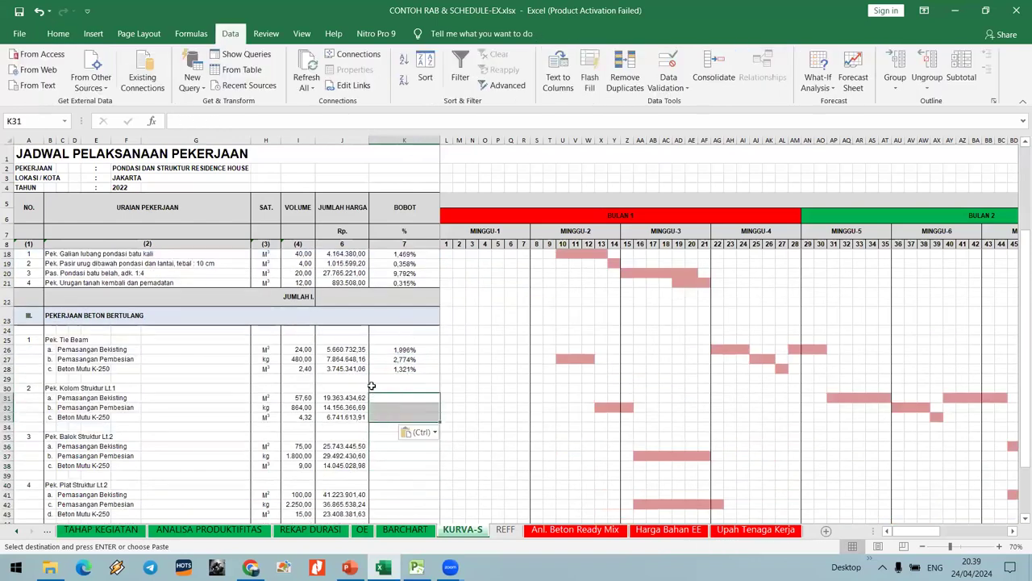
key(Return)
scroll(387, 384, down, 2)
scroll(386, 384, down, 1)
drag(383, 340, 384, 361)
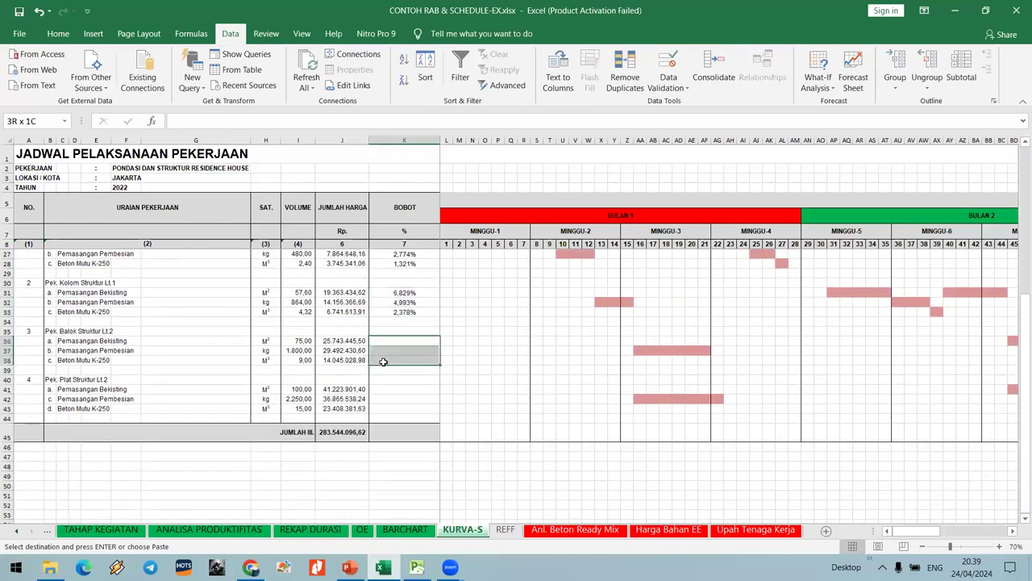
key(ctrl+v)
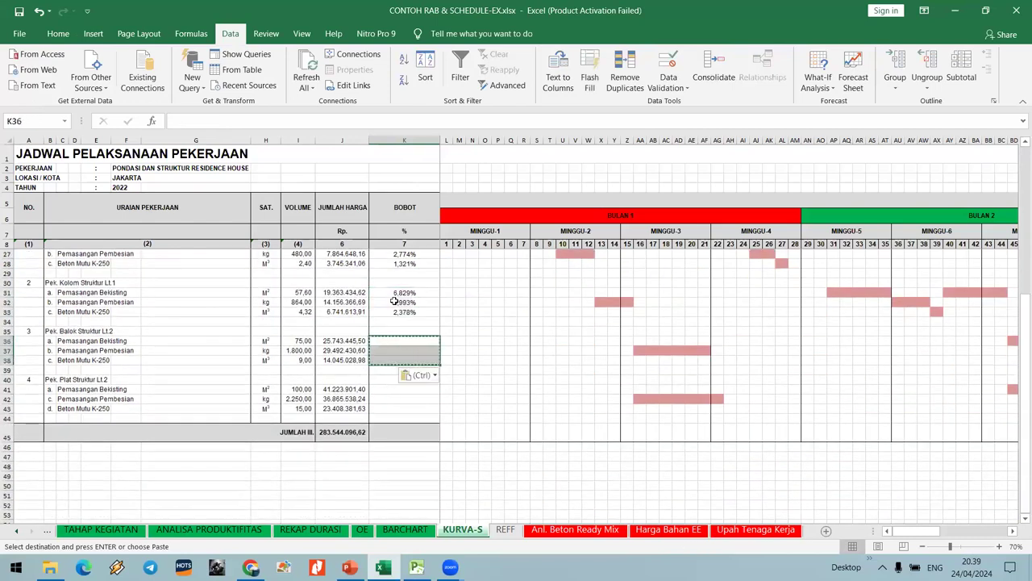
key(ctrl+z)
Copy the weight formula into K36:K38 and K41:K43 for the Balok and Plat Struktur Lt.2 items.
key(ctrl+c)
drag(400, 340, 390, 408)
key(ctrl+v)
key(ctrl+v)
Total the BOBOT column in K45 with =SUM(K10:K44) and save the workbook.
click(403, 432)
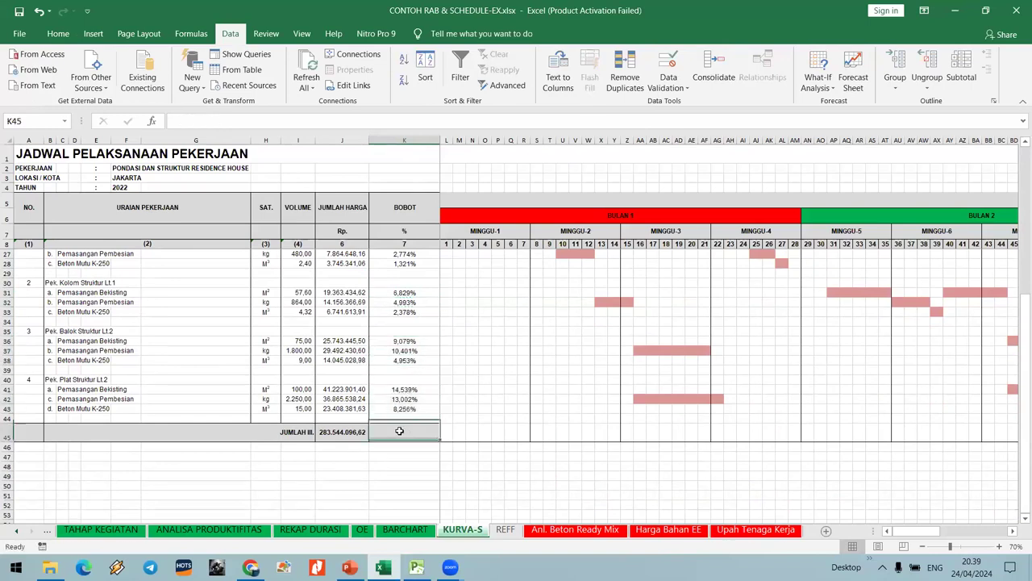
text(=sum)
key(Tab)
key(Up)
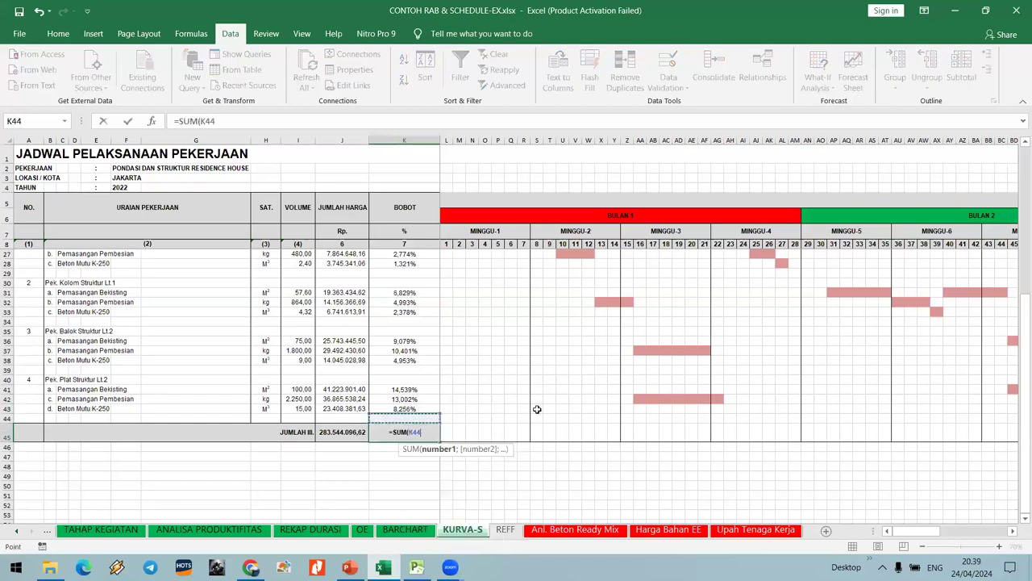
scroll(444, 341, up, 6)
drag(412, 275, 412, 476)
key(Return)
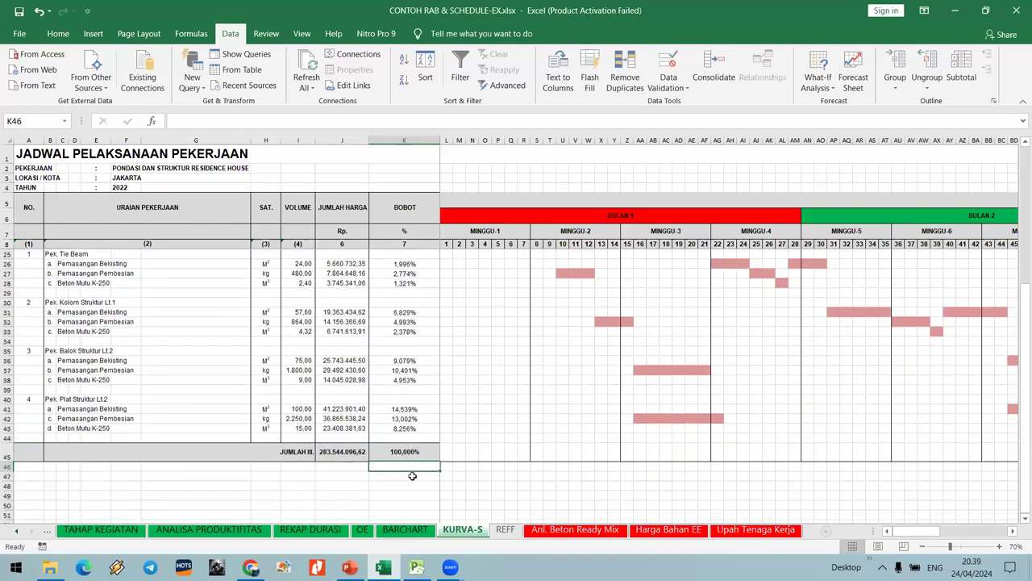
key(Up)
key(ctrl+s)
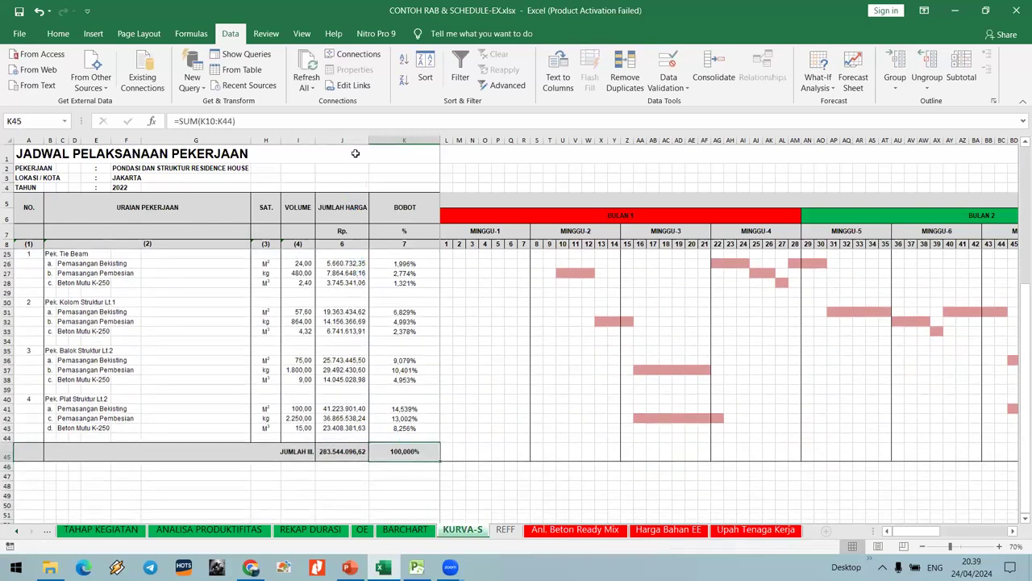
Widen the JUMLAH HARGA column J slightly and review the BOBOT values down to the total row.
drag(368, 140, 377, 140)
click(434, 321)
scroll(358, 274, up, 5)
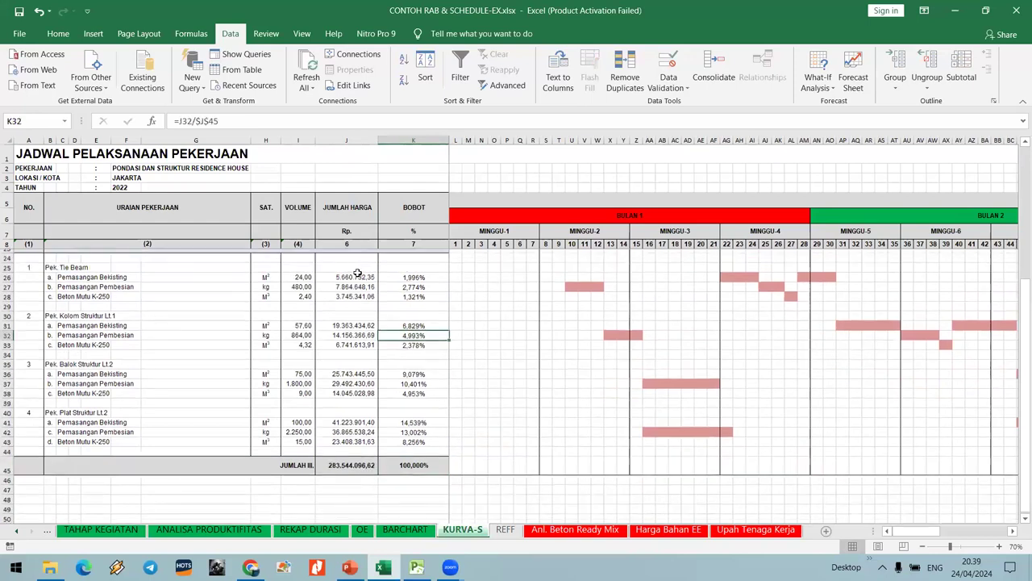
scroll(420, 404, down, 6)
click(423, 418)
scroll(445, 336, up, 7)
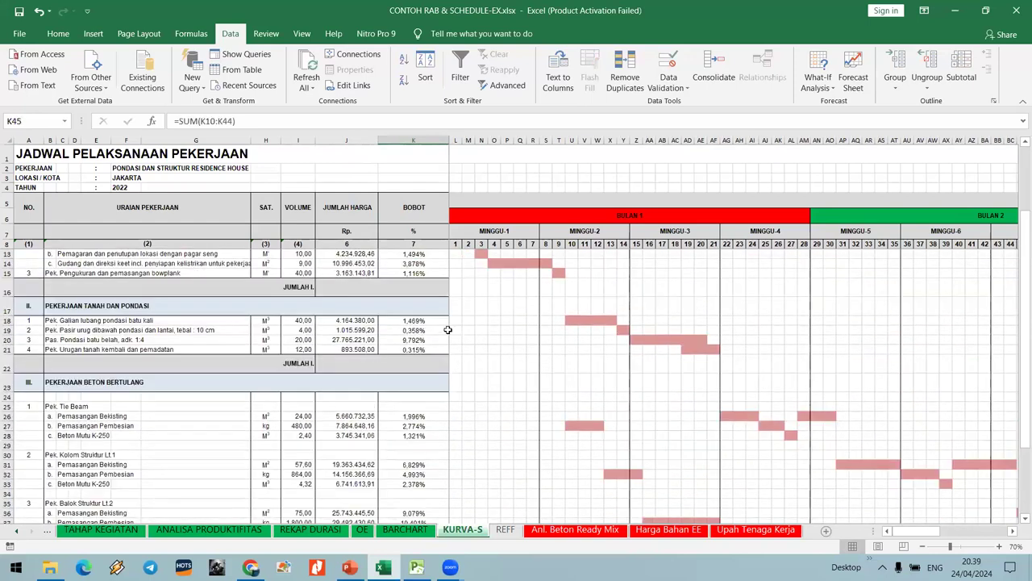
Delete the surplus MINGGU-14 and MINGGU-15 columns from the end of the schedule, starting at column CY.
click(467, 267)
click(457, 272)
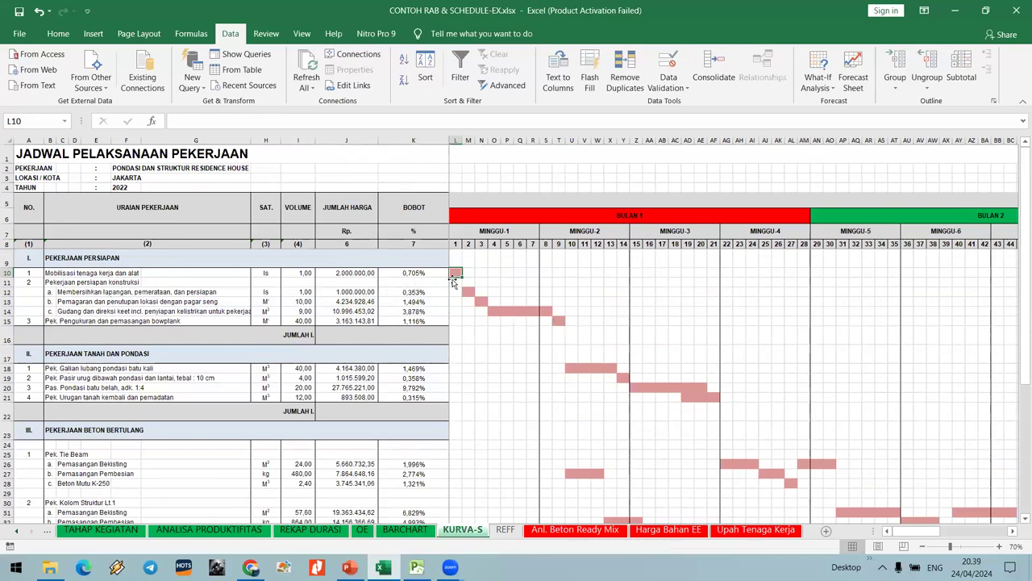
ctrl+scroll(652, 355, down, 2)
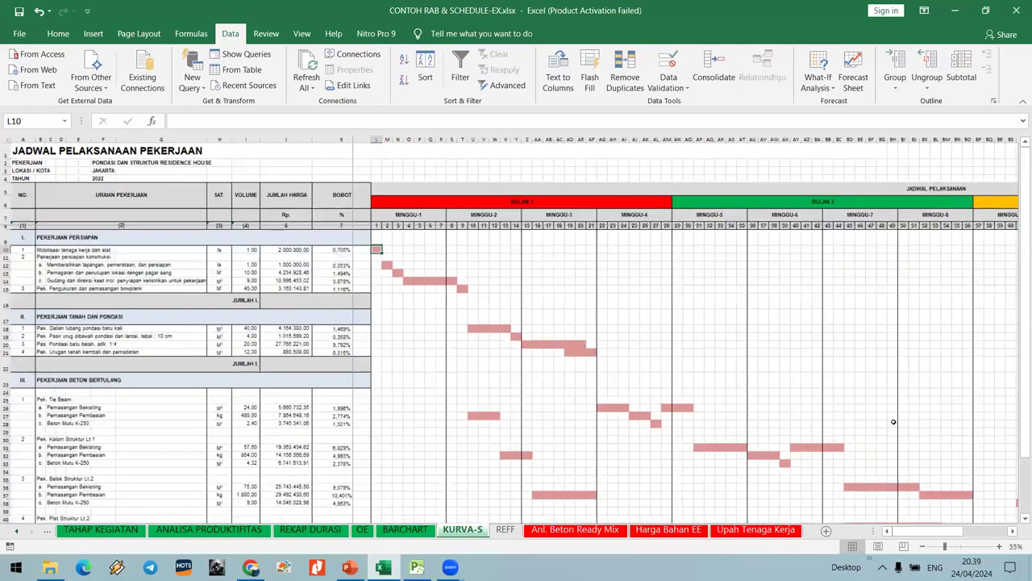
click(960, 310)
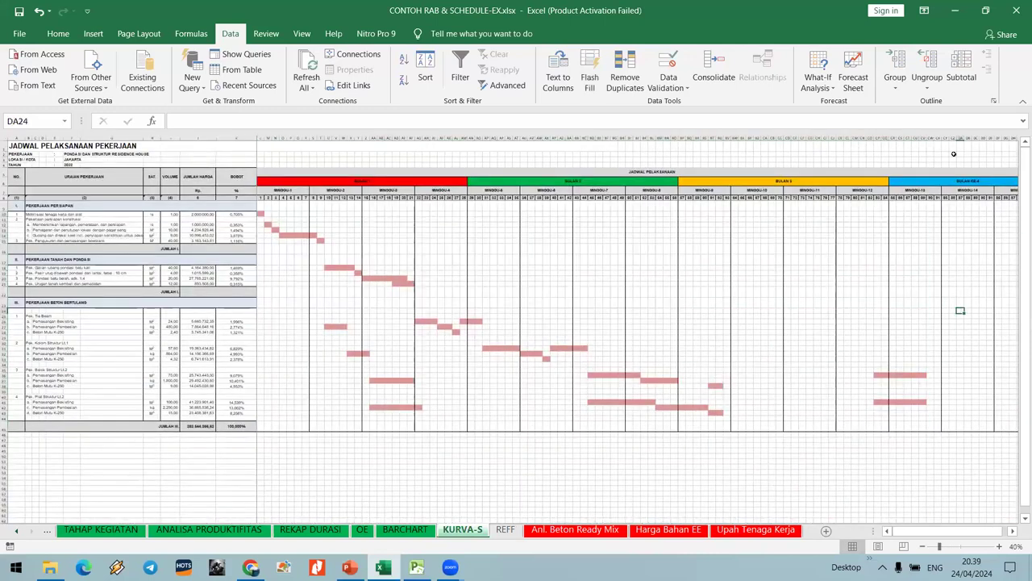
mouse_move(948, 136)
mouse_down()
mouse_move(1018, 137)
mouse_move(992, 138)
mouse_up()
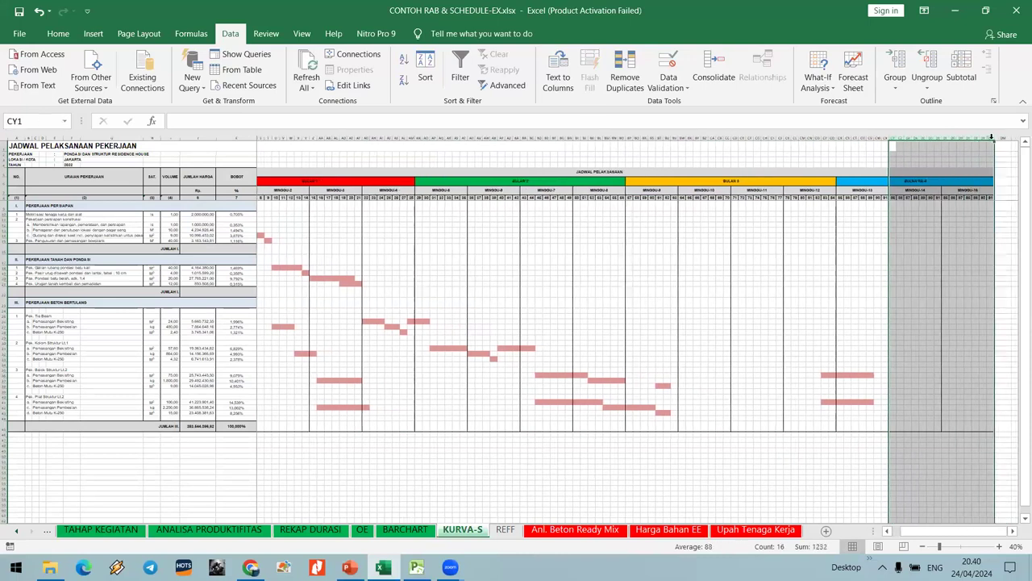
right_click(897, 140)
click(928, 234)
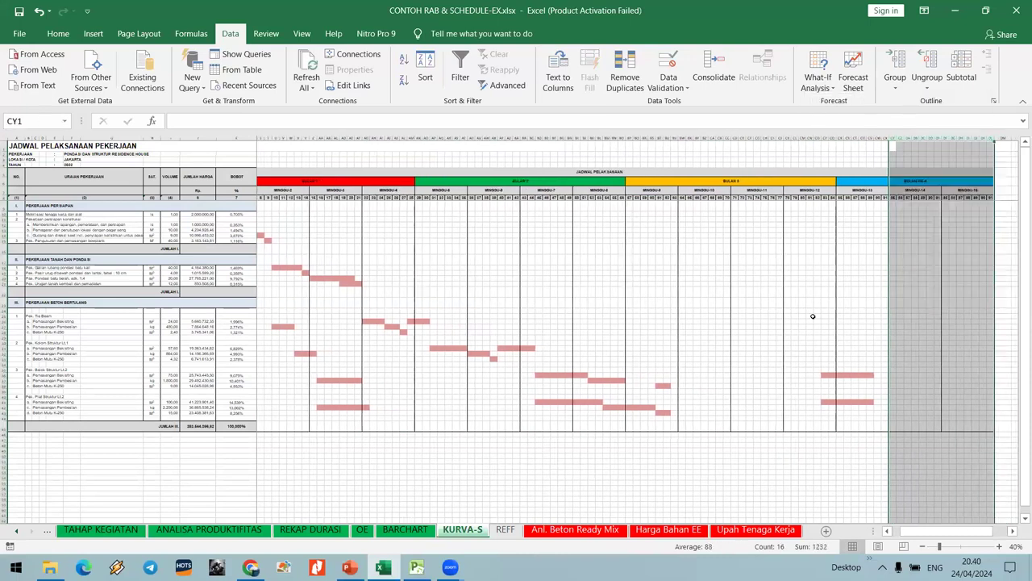
click(817, 302)
click(686, 315)
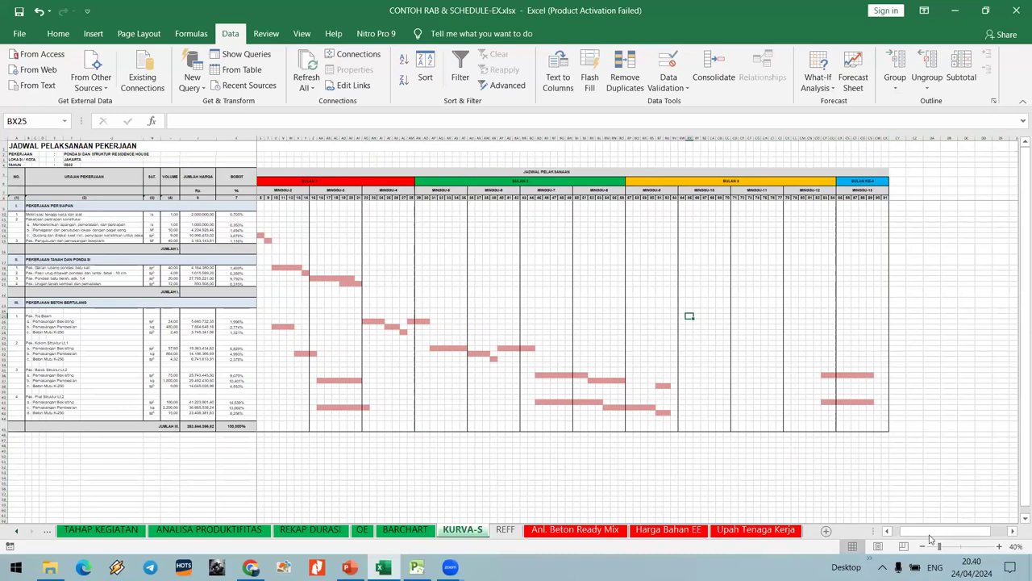
scroll(686, 314, left, 3)
scroll(300, 257, up, 2)
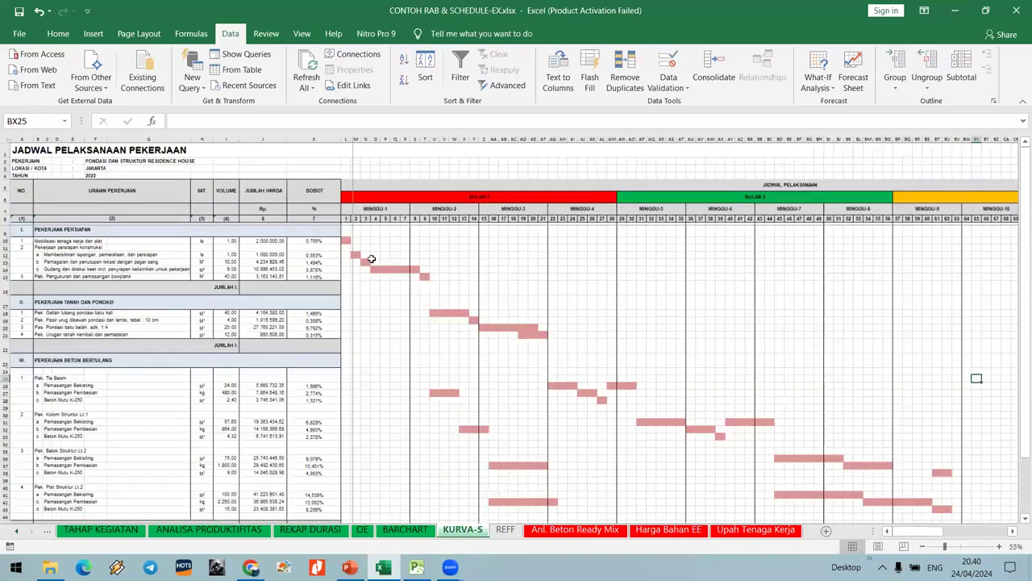
Set the font size of the timeline cells from L10 to the schedule's last day and total row to 6.
click(360, 245)
click(58, 33)
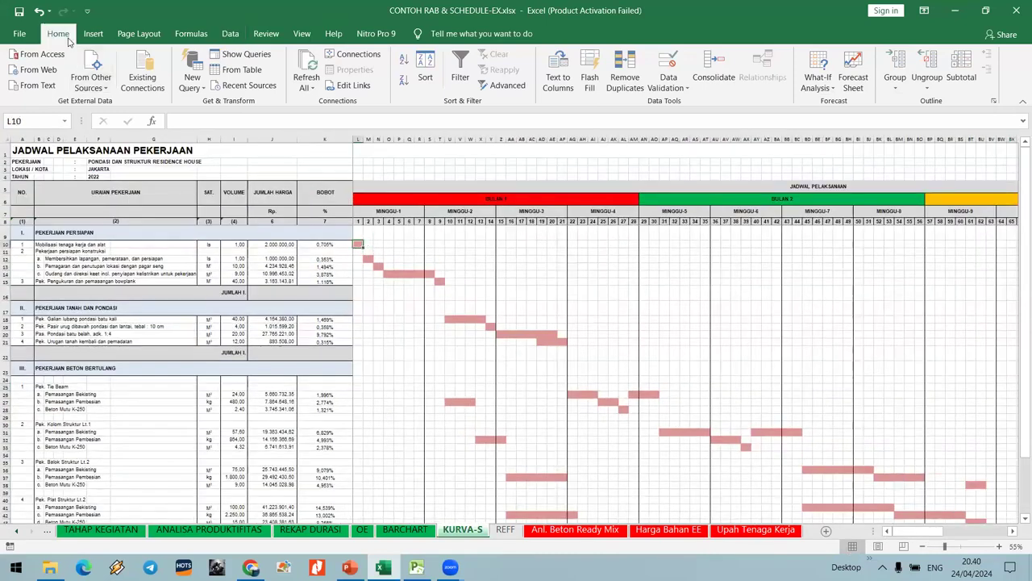
scroll(594, 315, down, 4)
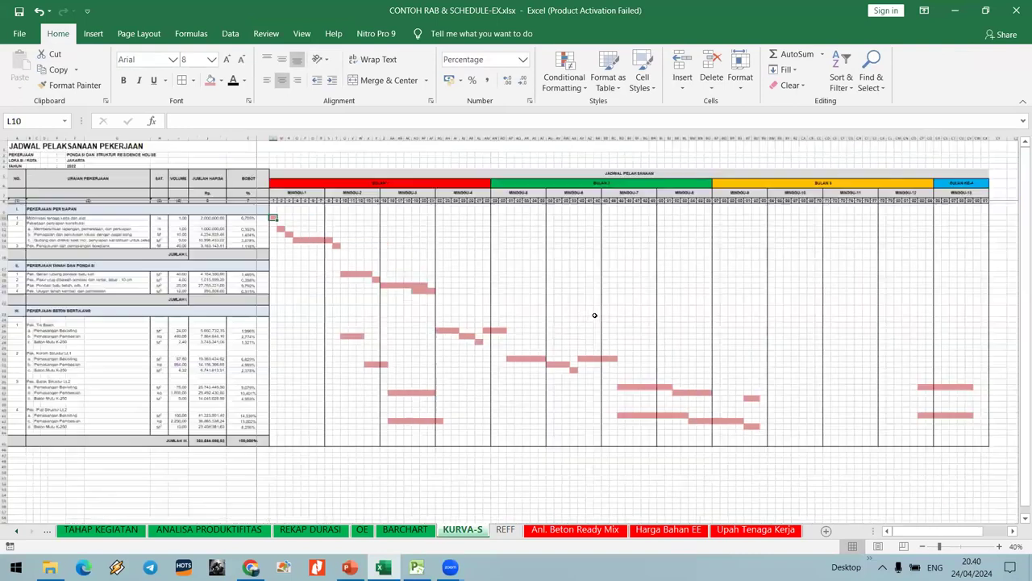
shift+click(594, 315)
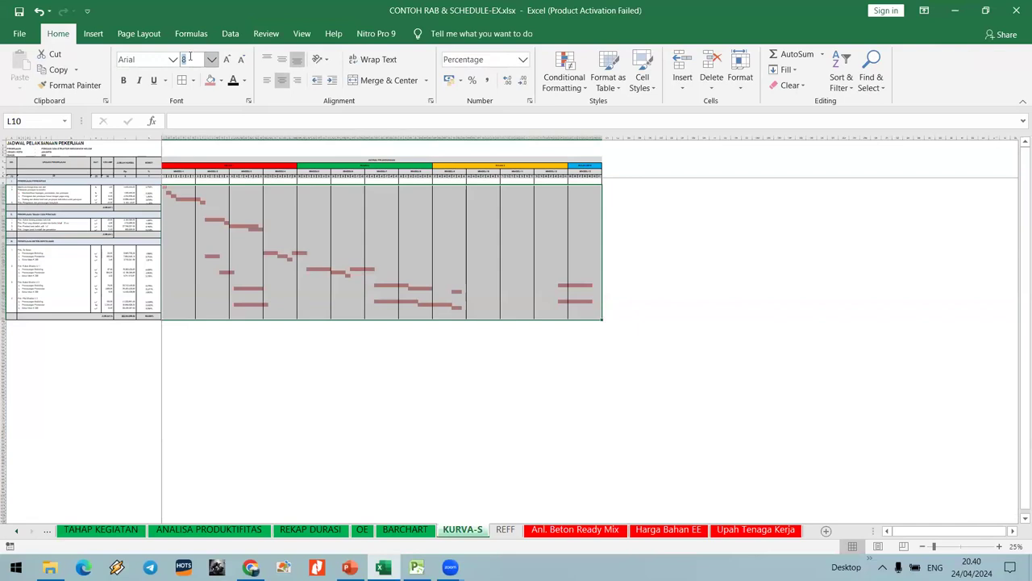
click(444, 331)
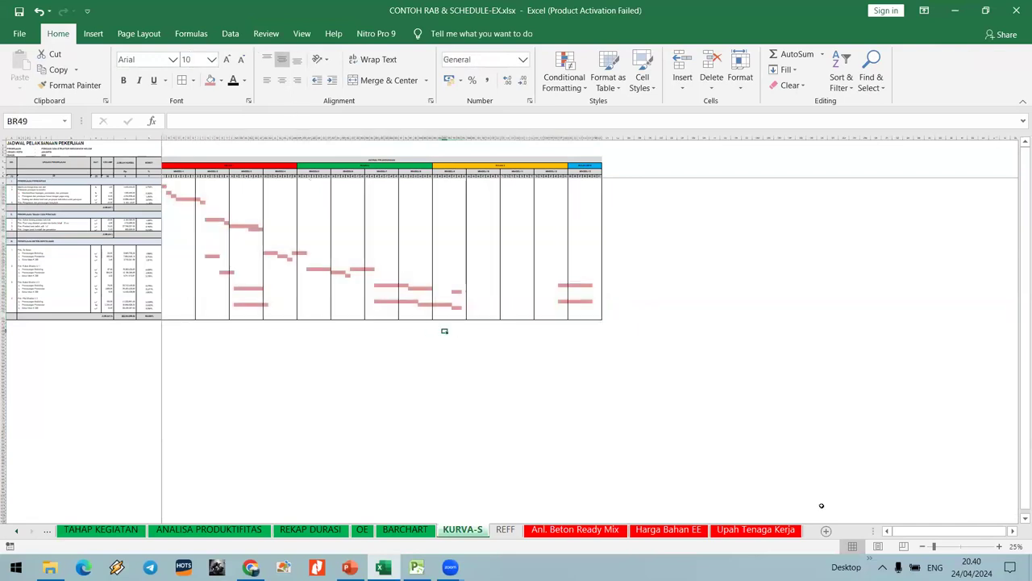
Enter =K10 in L10 so day 1 carries the weight of Mobilisasi tenaga kerja dan alat, and check the cell.
scroll(513, 282, up, 5)
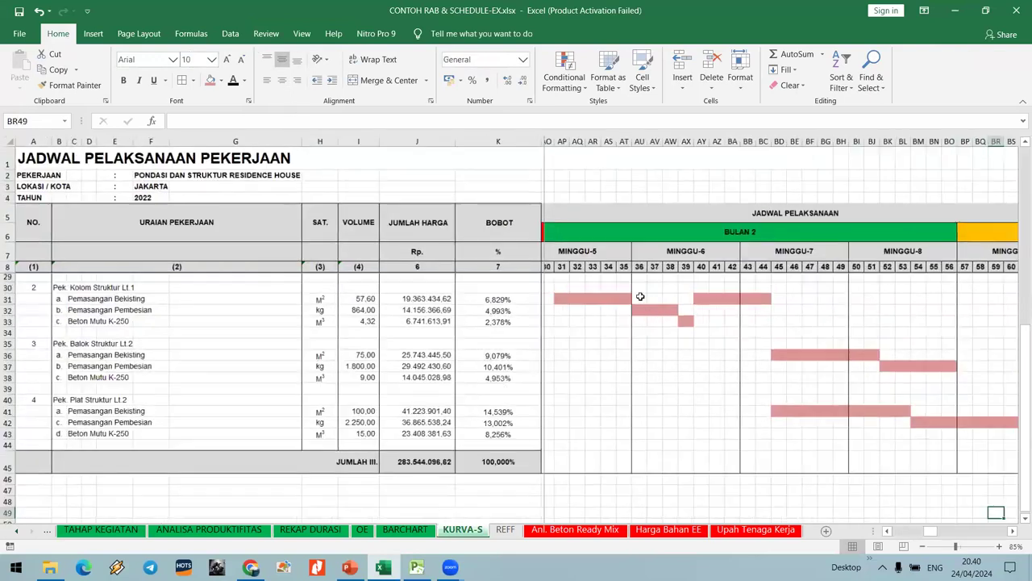
scroll(721, 350, up, 6)
drag(939, 532, 895, 532)
click(651, 331)
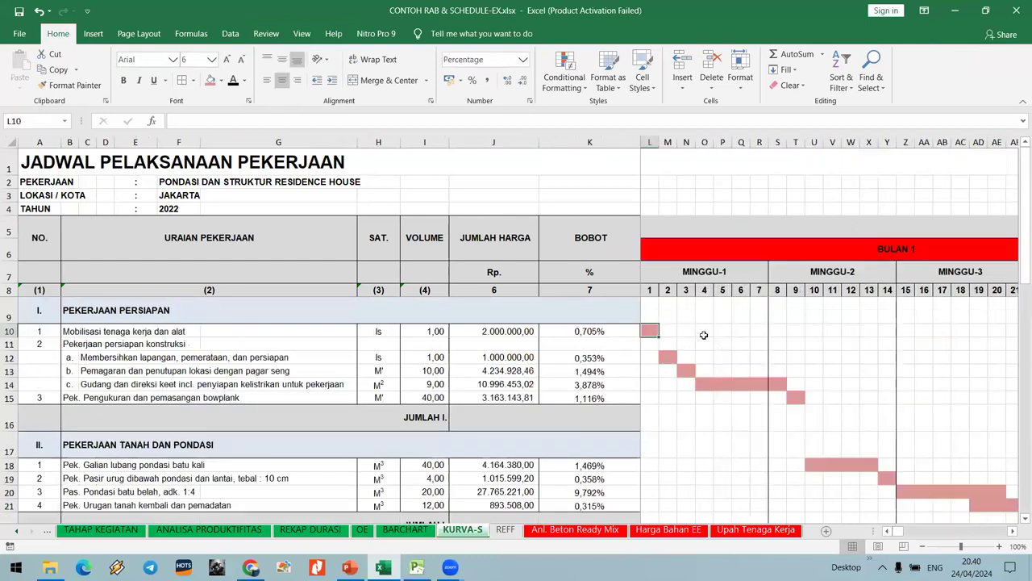
text(=)
click(595, 331)
key(Return)
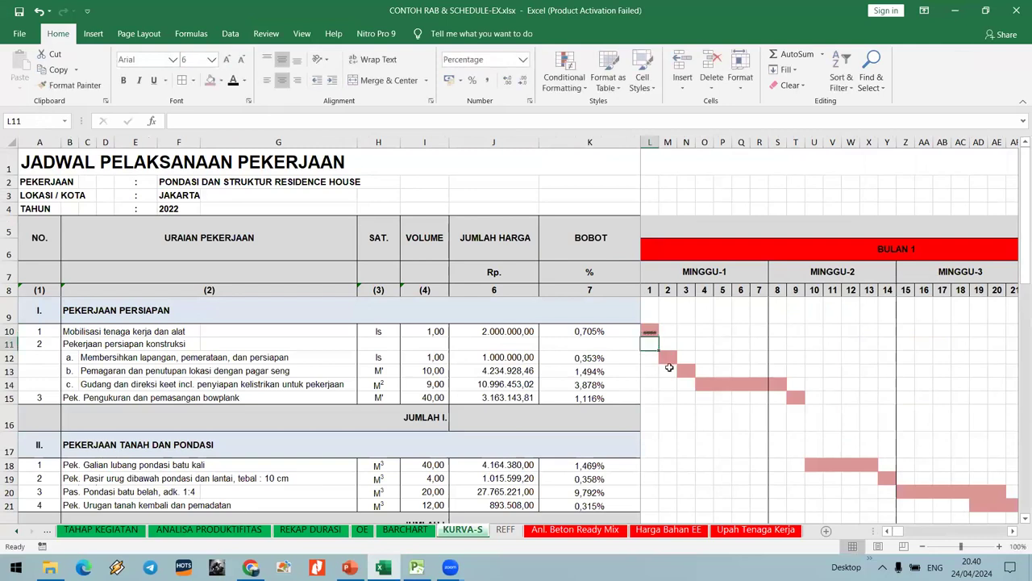
click(650, 331)
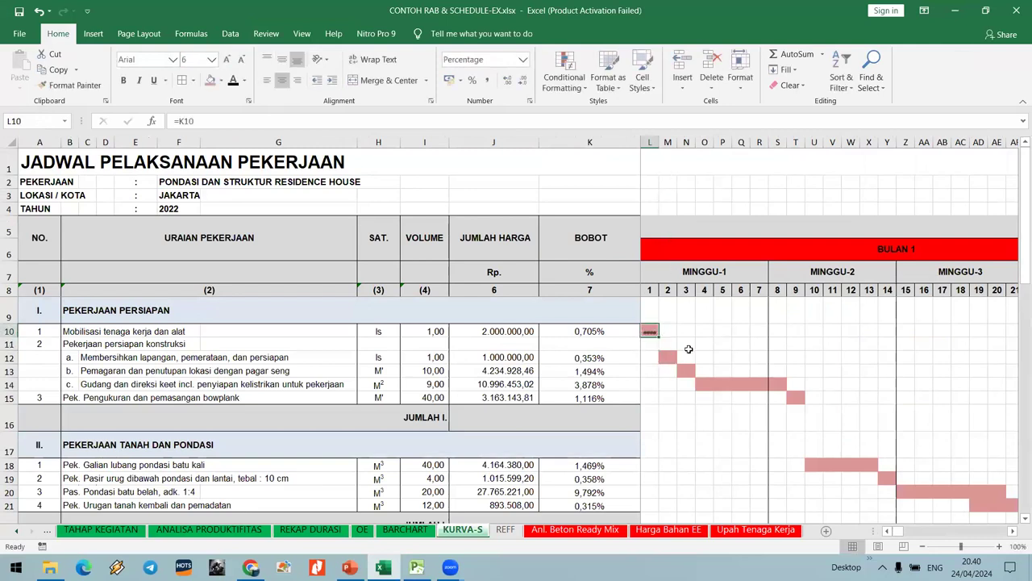
Set the width of all timeline day columns, from L through the last day of MINGGU-13, to 5.
scroll(689, 351, down, 1)
scroll(690, 351, up, 1)
drag(659, 142, 658, 142)
click(653, 143)
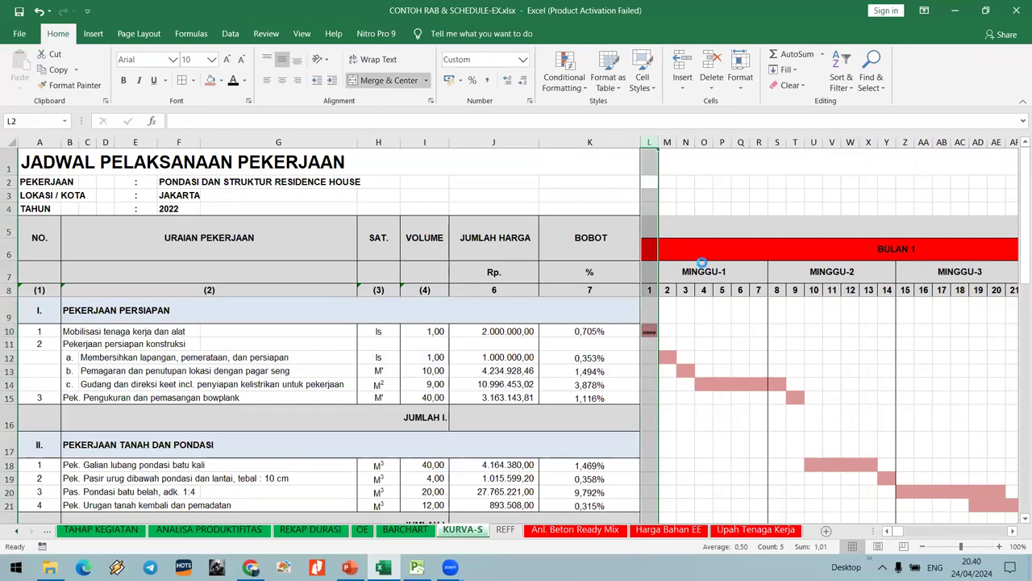
scroll(740, 264, down, 4)
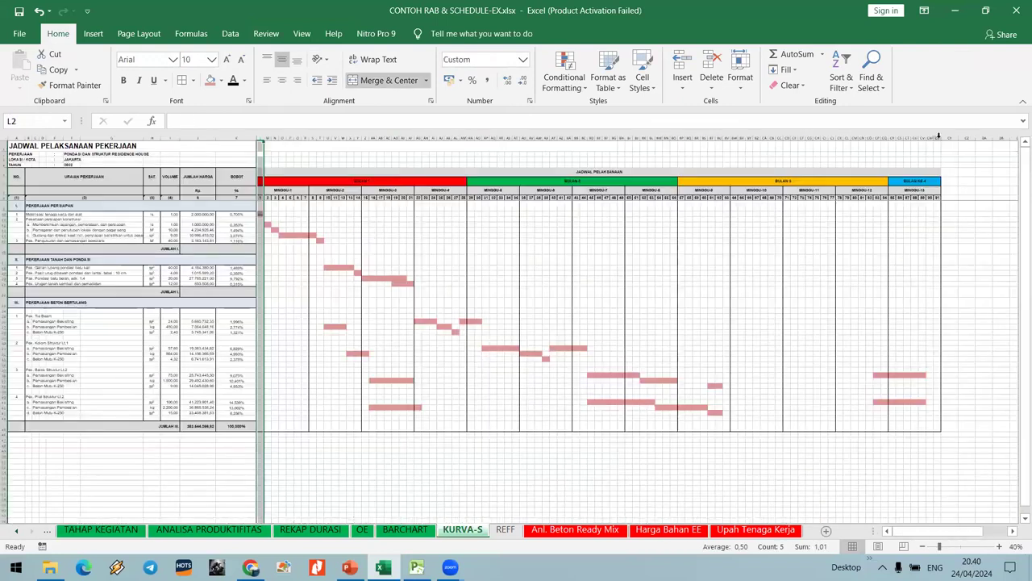
shift+click(940, 142)
right_click(939, 142)
click(918, 297)
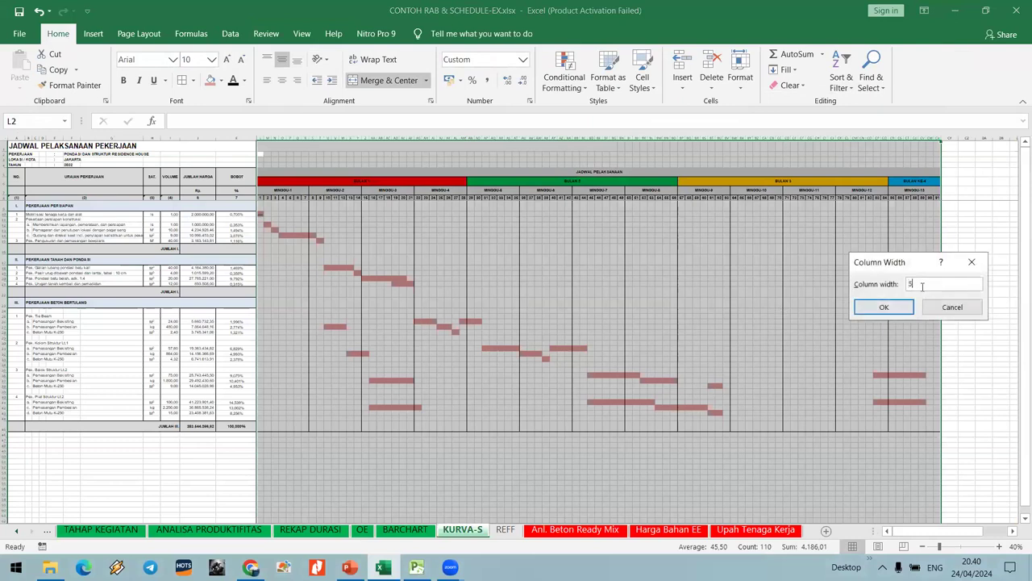
click(884, 307)
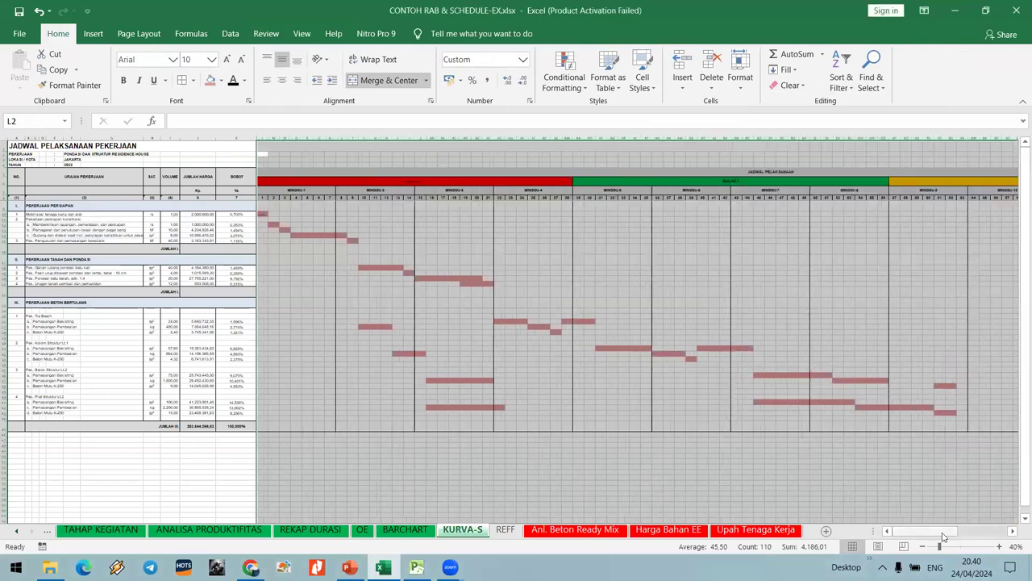
click(416, 316)
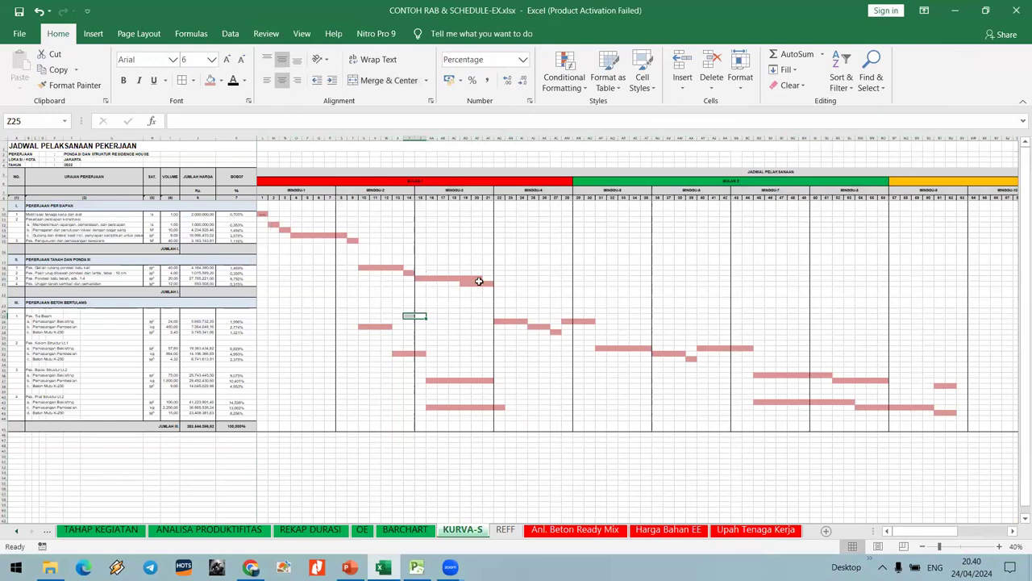
scroll(479, 280, up, 2)
key(ctrl+Home)
scroll(786, 320, down, 3)
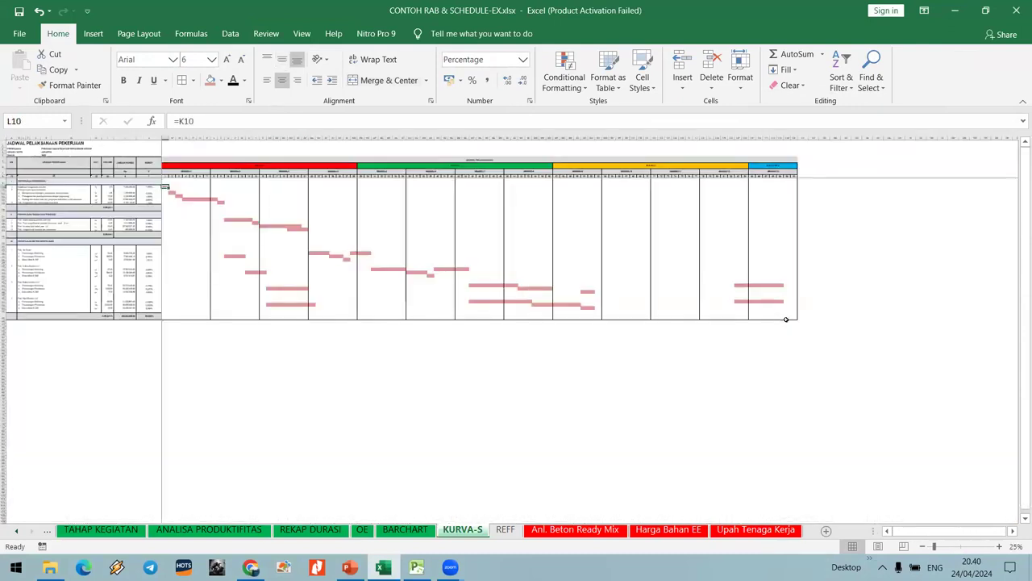
drag(166, 187, 797, 318)
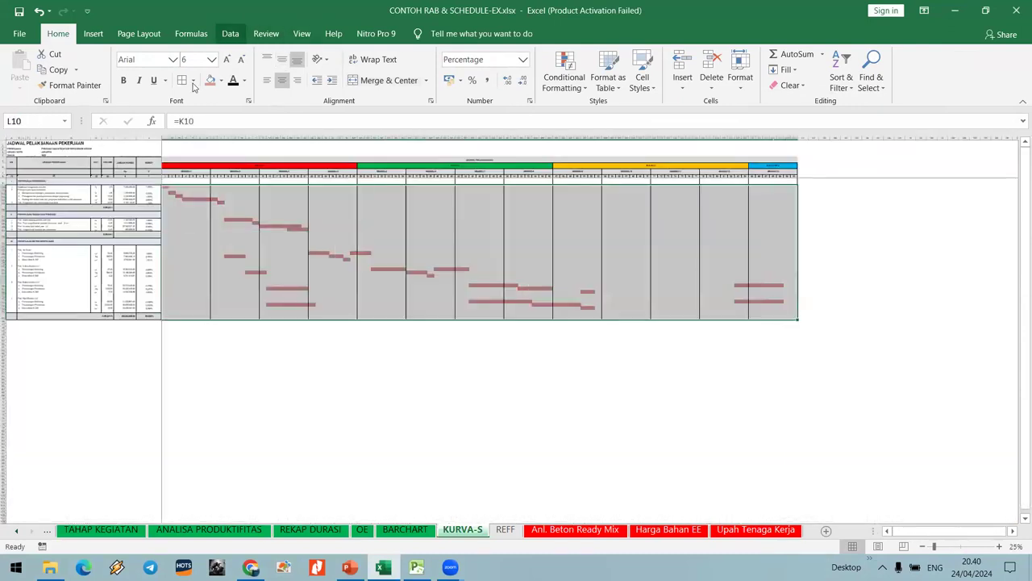
click(256, 235)
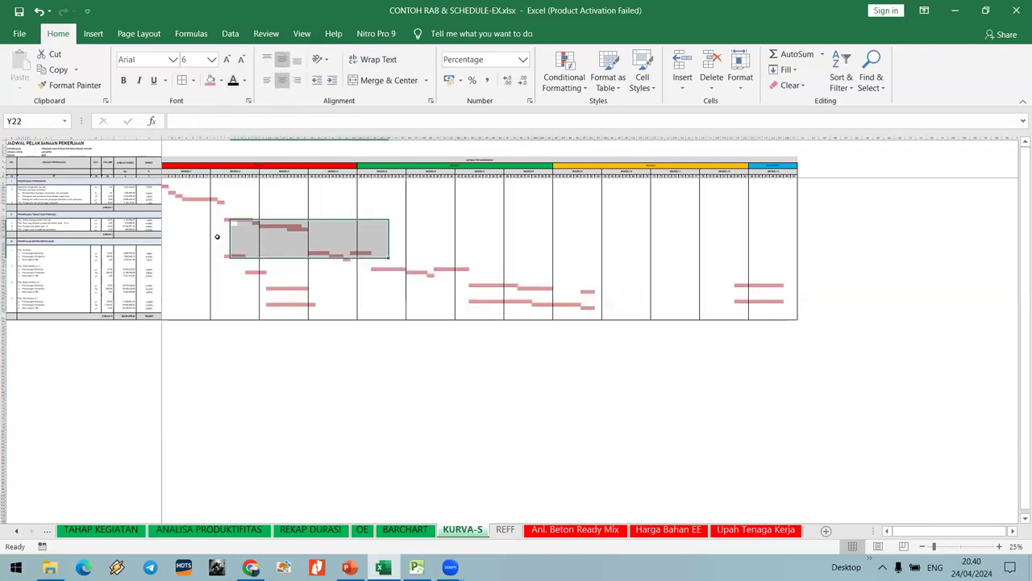
Enter =K12 in M12 to place the weight of Membersihkan lapangan on day 2.
scroll(521, 291, up, 5)
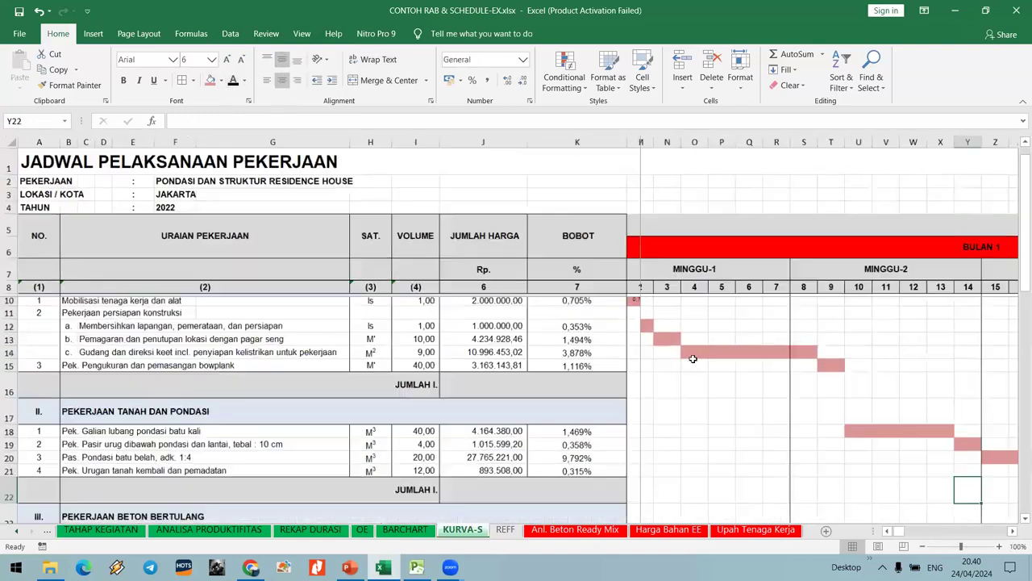
scroll(681, 329, up, 1)
drag(903, 535, 894, 535)
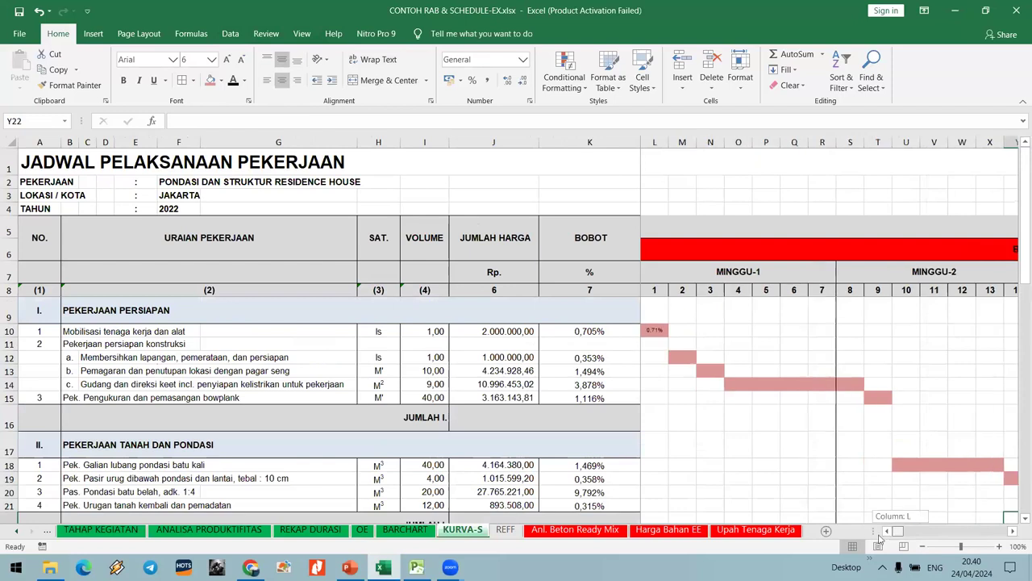
click(685, 358)
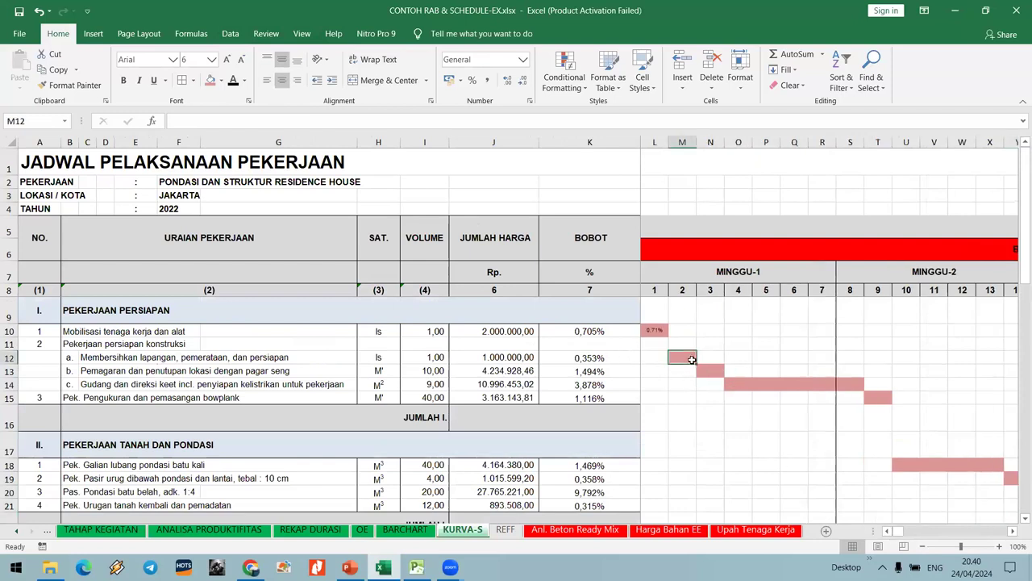
text(=)
click(601, 363)
key(Return)
Show the percentage in L10 with three decimal places.
click(713, 369)
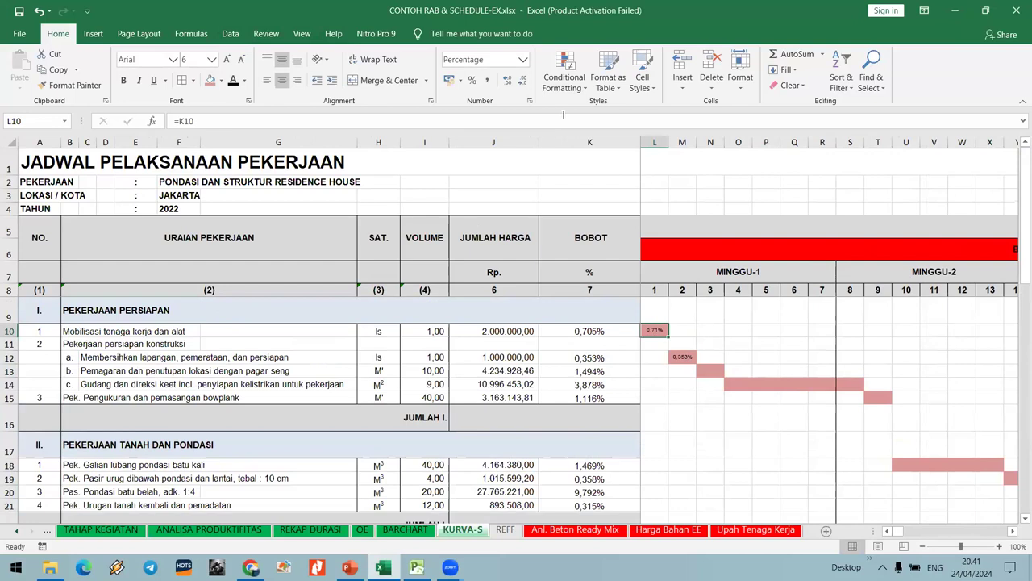
click(507, 81)
click(682, 357)
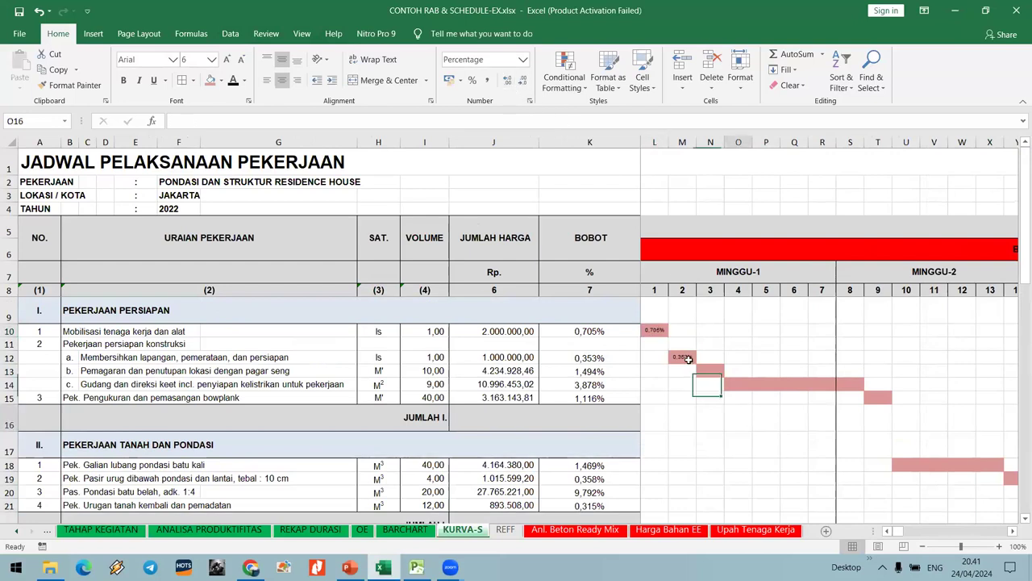
Enter =K13 in N13 to place the weight of Pemagaran dan penutupan lokasi on day 3.
click(714, 372)
text(=)
click(621, 373)
key(Return)
Enter =K14/5 in O14 to spread the Gudang dan direksi keet weight over its five scheduled days.
drag(736, 384, 850, 383)
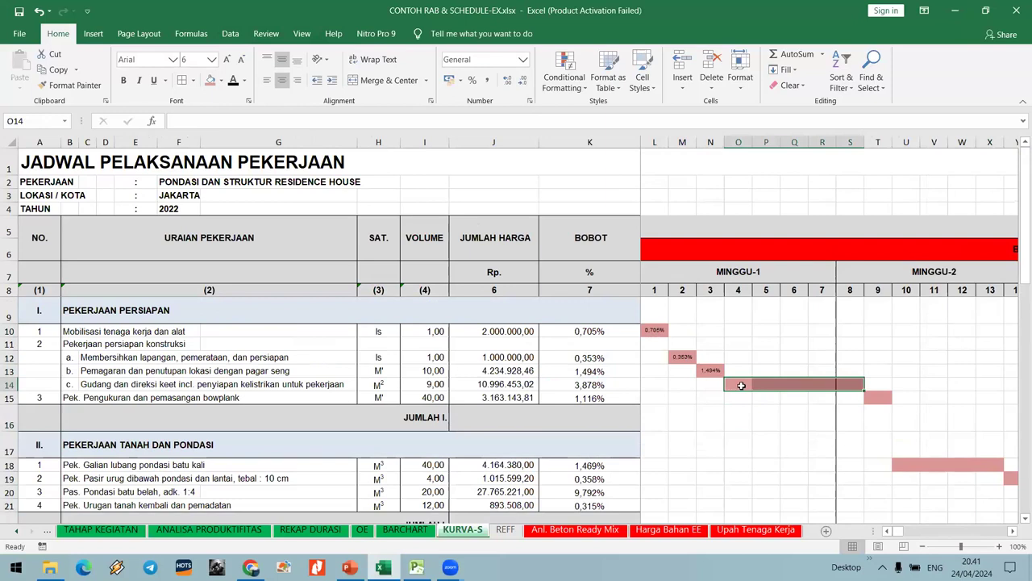
click(741, 386)
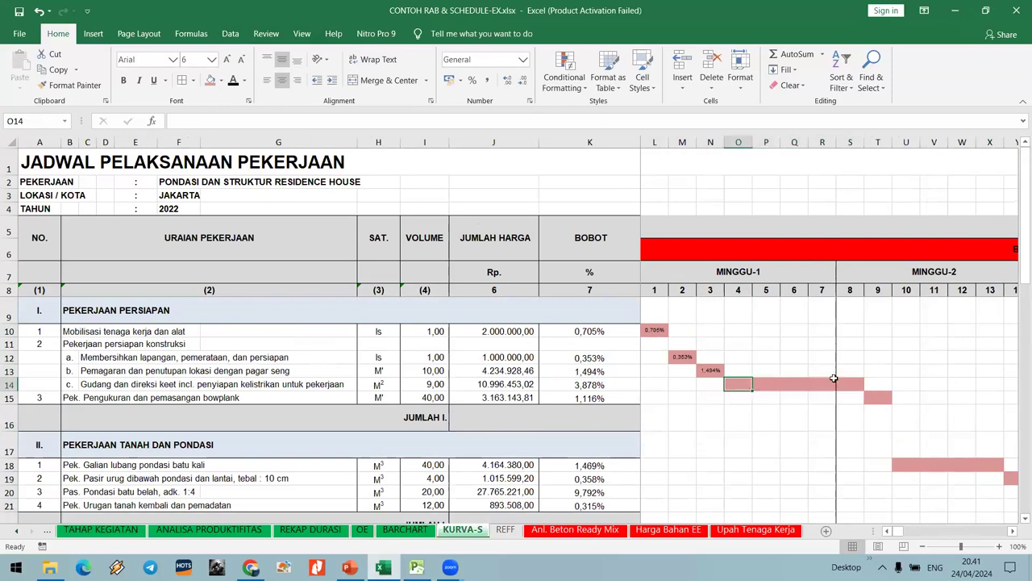
click(606, 388)
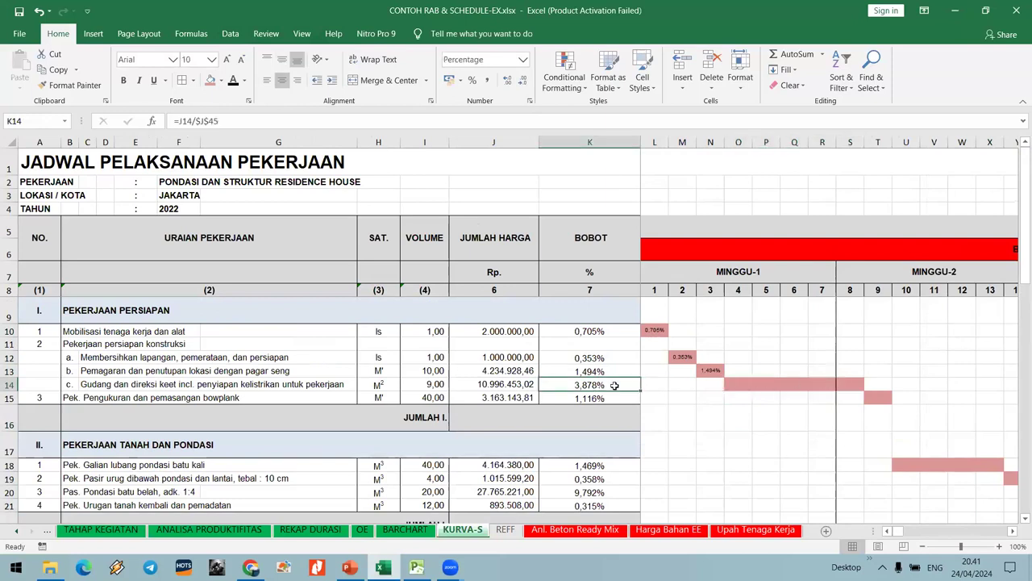
click(741, 391)
text(=)
click(623, 390)
text(/5)
key(Return)
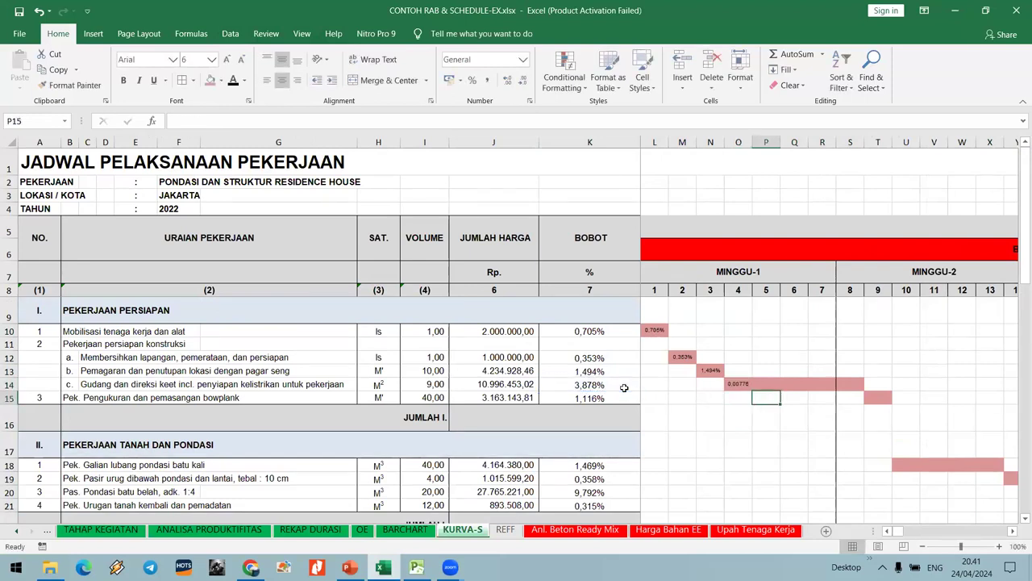
Enter =O14 in P14 and copy it to Q14:S14 for the remaining days of the Gudang dan direksi keet bar.
key(Up)
key(Right)
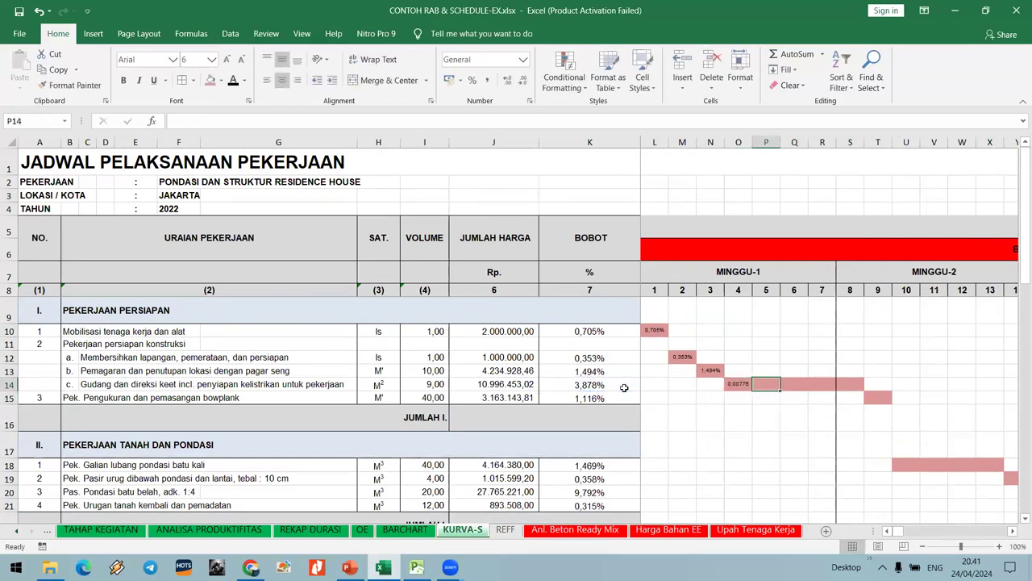
text(=)
key(Left)
key(Return)
key(Up)
key(ctrl+c)
key(Right)
key(shift+Right)
key(shift+Right)
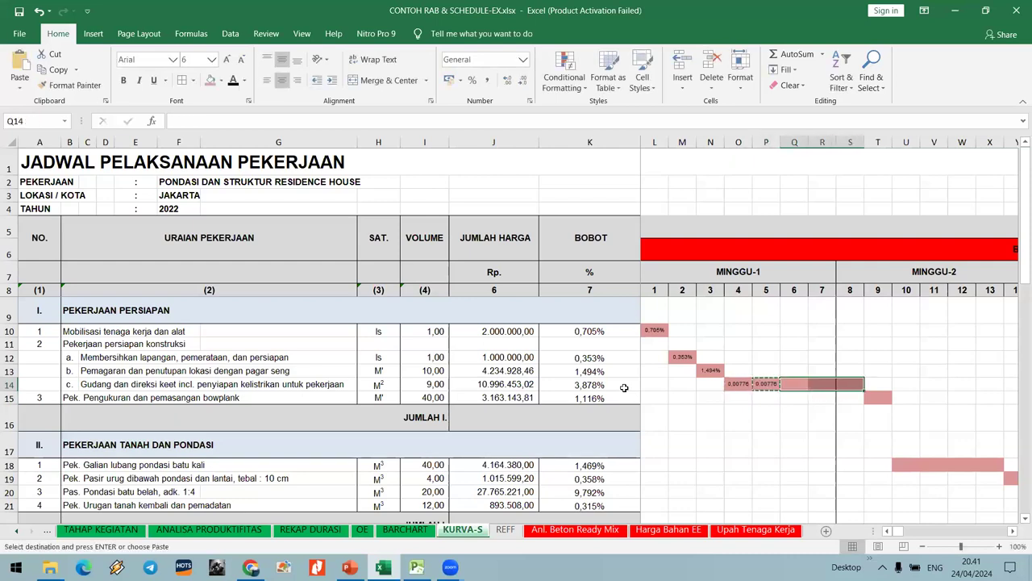
key(Return)
Format O14:S14 as percentages with three decimal places.
click(738, 444)
drag(738, 386, 851, 384)
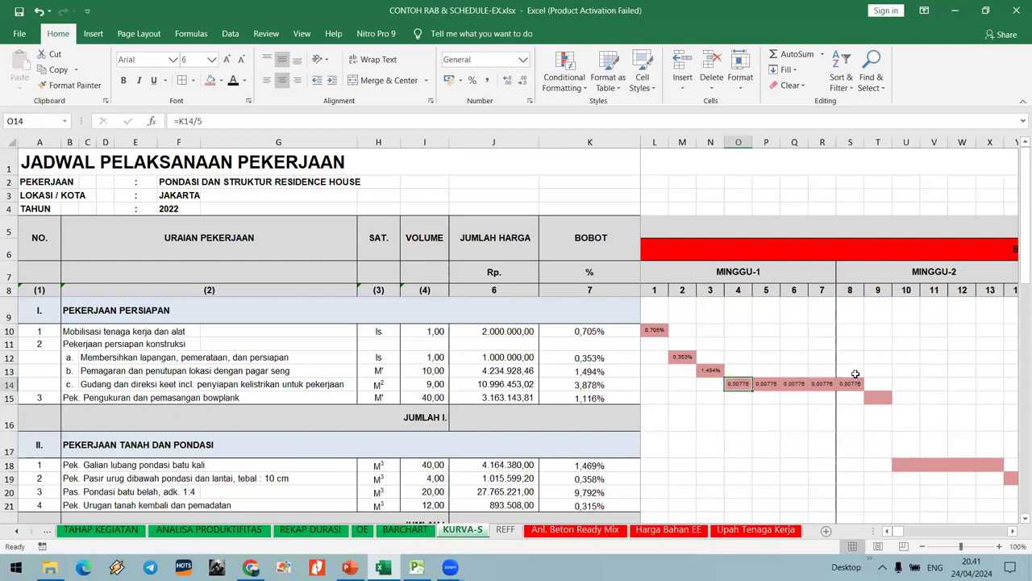
click(472, 79)
click(507, 81)
click(507, 81)
click(508, 81)
click(851, 358)
Enter =K15 in T15 to place the weight of Pengukuran dan pemasangan bowplank on day 9.
scroll(925, 358, down, 1)
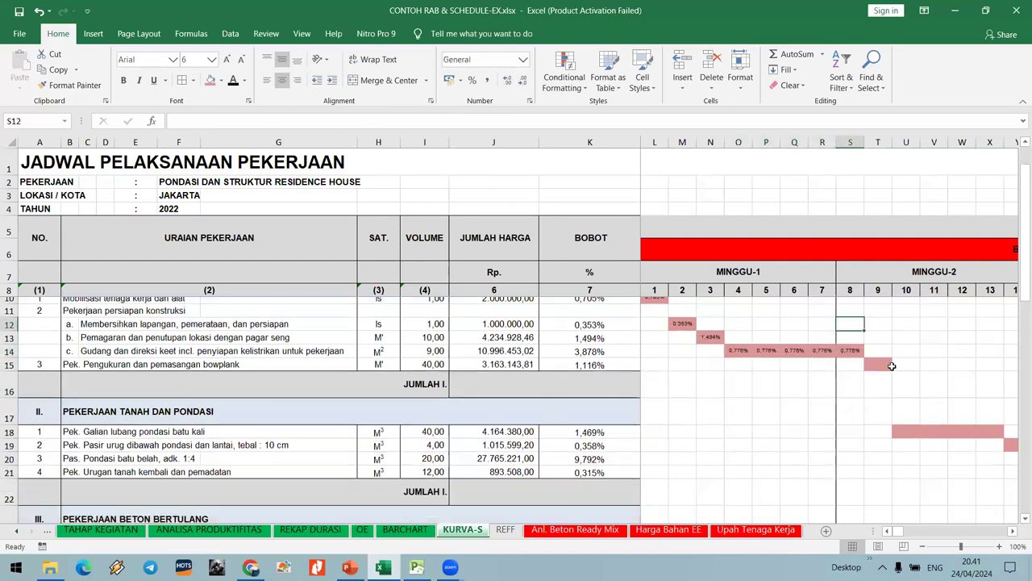
click(878, 344)
text(=)
click(621, 343)
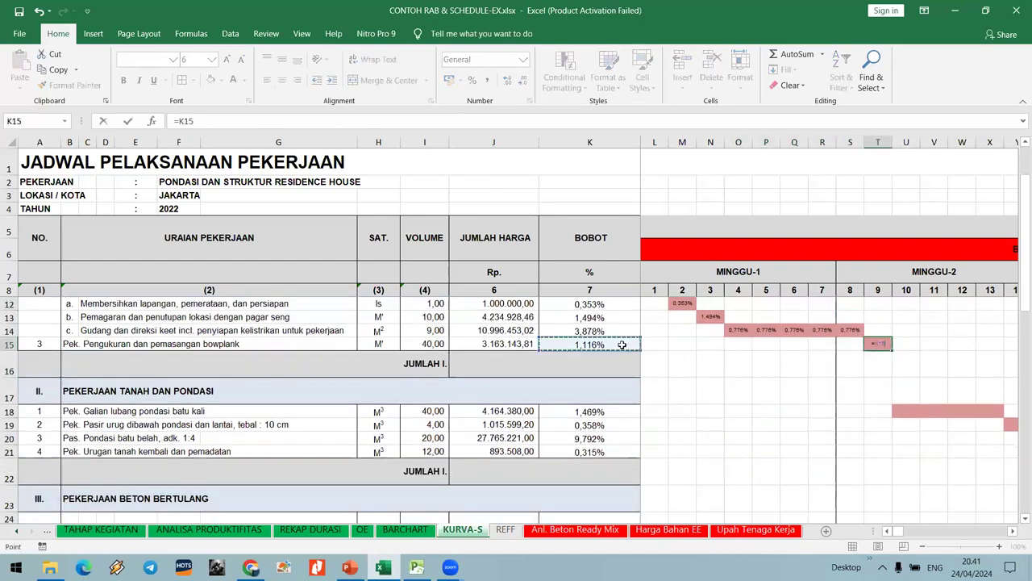
key(Return)
click(877, 391)
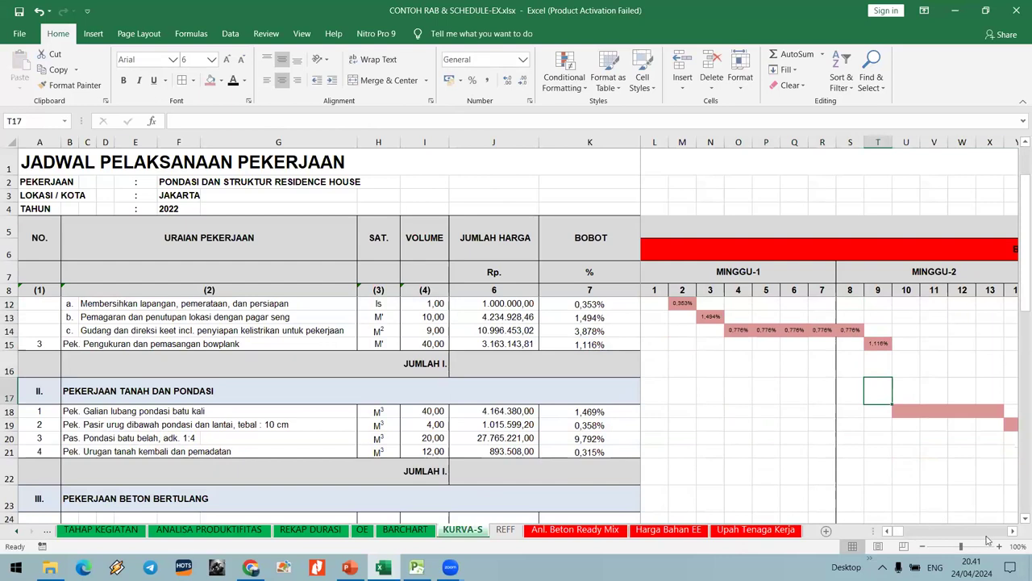
Enter =K18/4 in U18 to spread the Galian lubang pondasi batu kali weight over its four scheduled days.
scroll(1015, 532, right, 6)
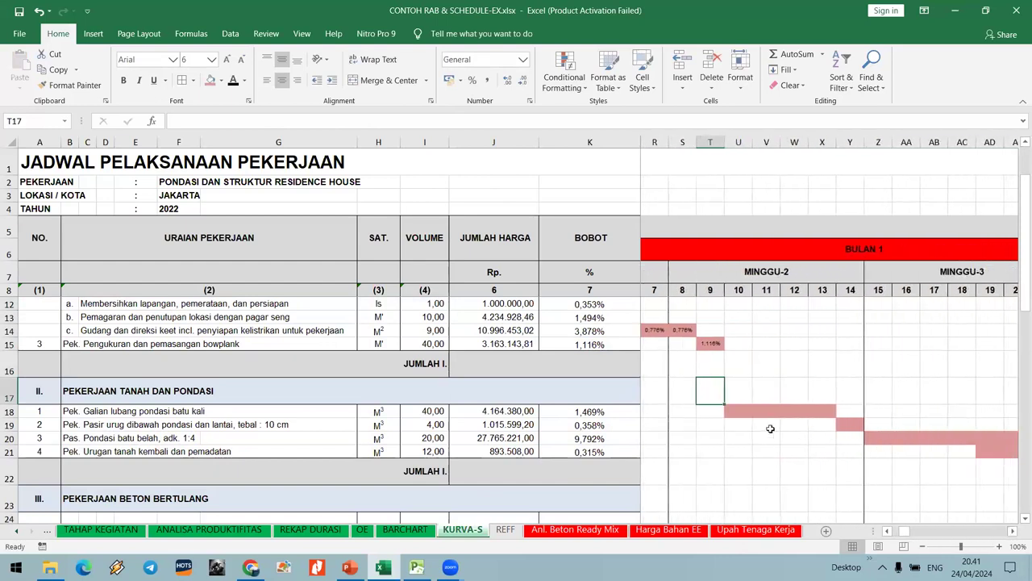
click(736, 413)
text(=)
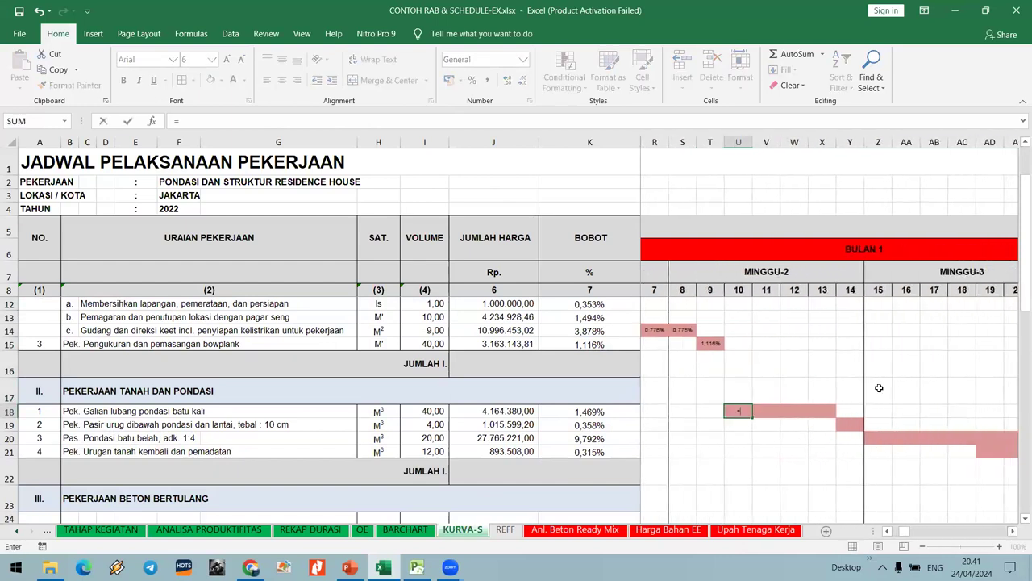
click(581, 411)
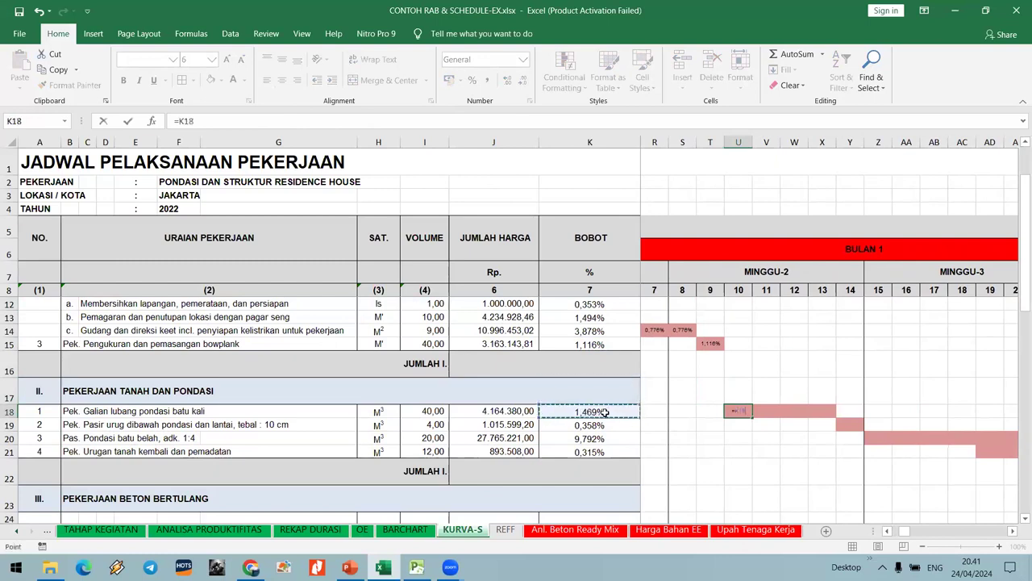
text(.)
text(4)
key(Tab)
key(Down)
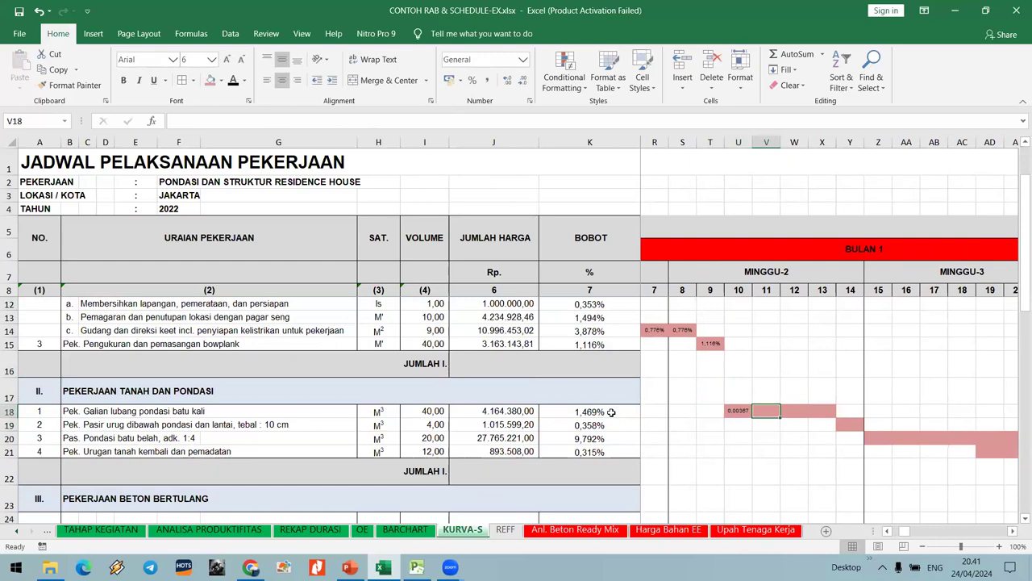
Repeat the daily weight from U18 in V18:X18 for the remaining days of the Galian lubang pondasi batu kali bar.
key(Up)
key(ctrl+c)
key(Right)
key(shift+Right)
key(ctrl+v)
key(Down)
key(Escape)
key(Left)
key(Left)
key(Up)
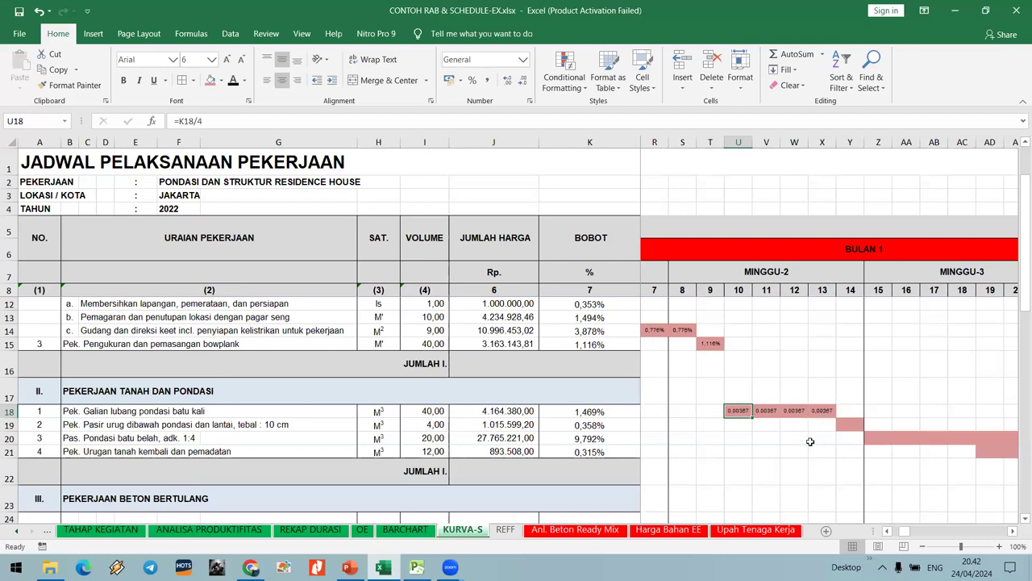
Format U18:X18 as percentages with three decimal places.
shift+click(823, 411)
click(473, 80)
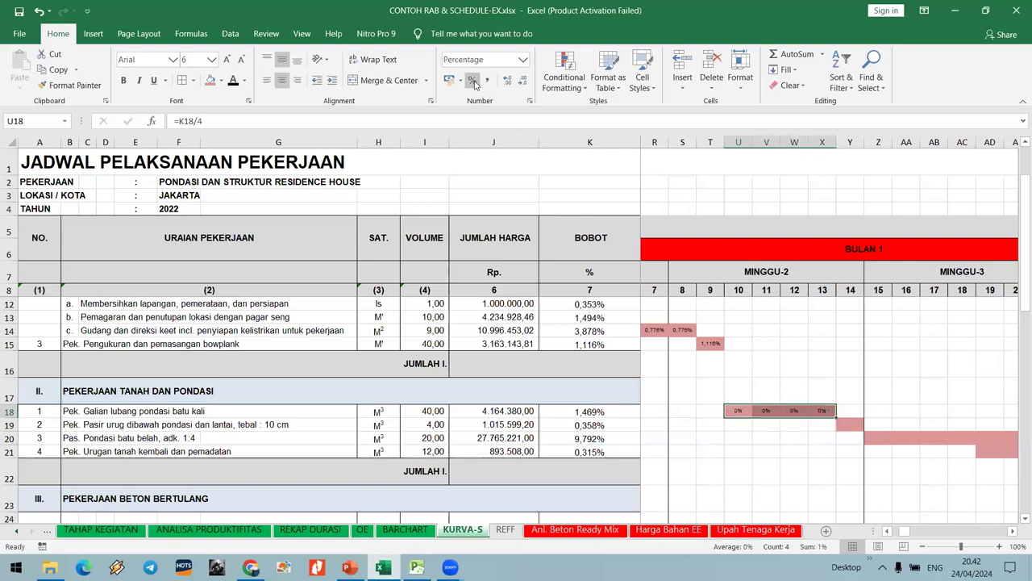
click(504, 85)
click(504, 85)
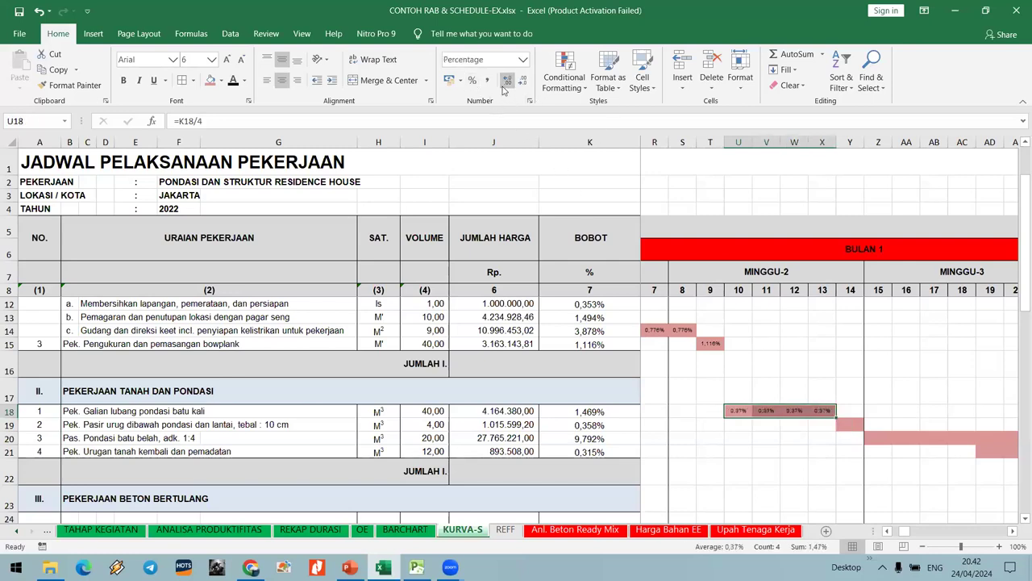
click(504, 85)
Enter =K19 in Y19 to place the full weight of Pasir urug dibawah pondasi dan lantai on day 14.
click(850, 424)
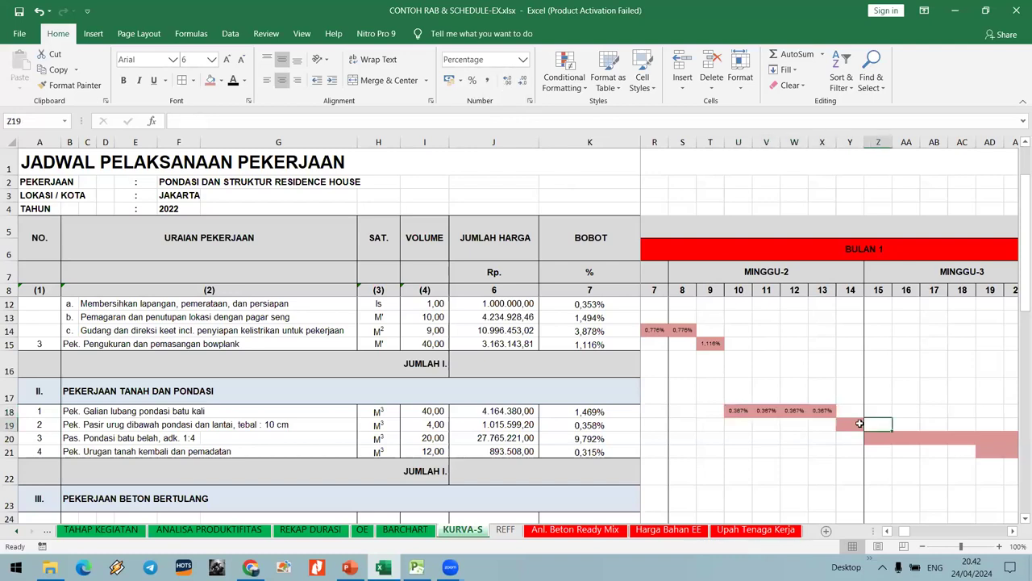
text(=)
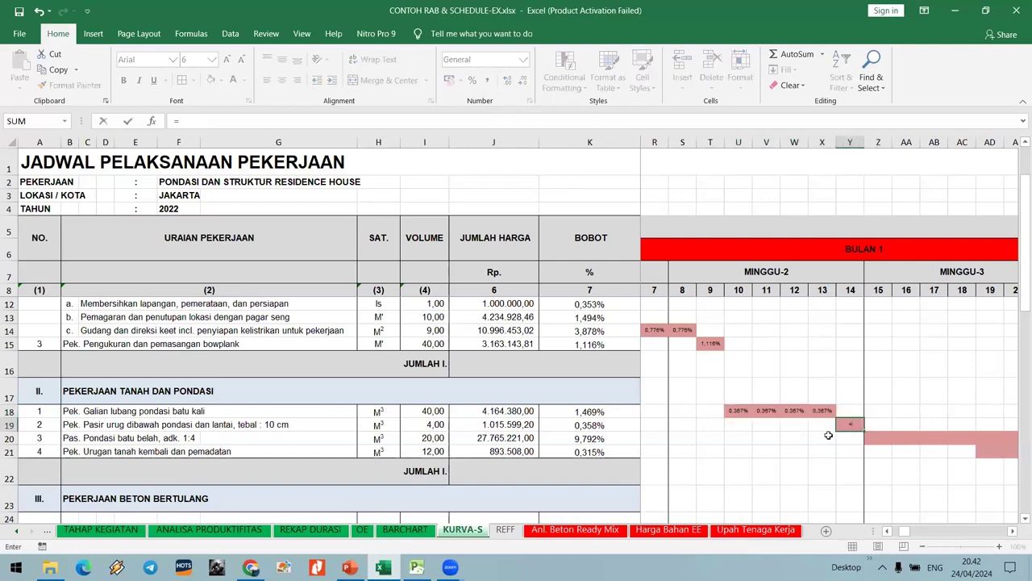
click(595, 427)
key(Return)
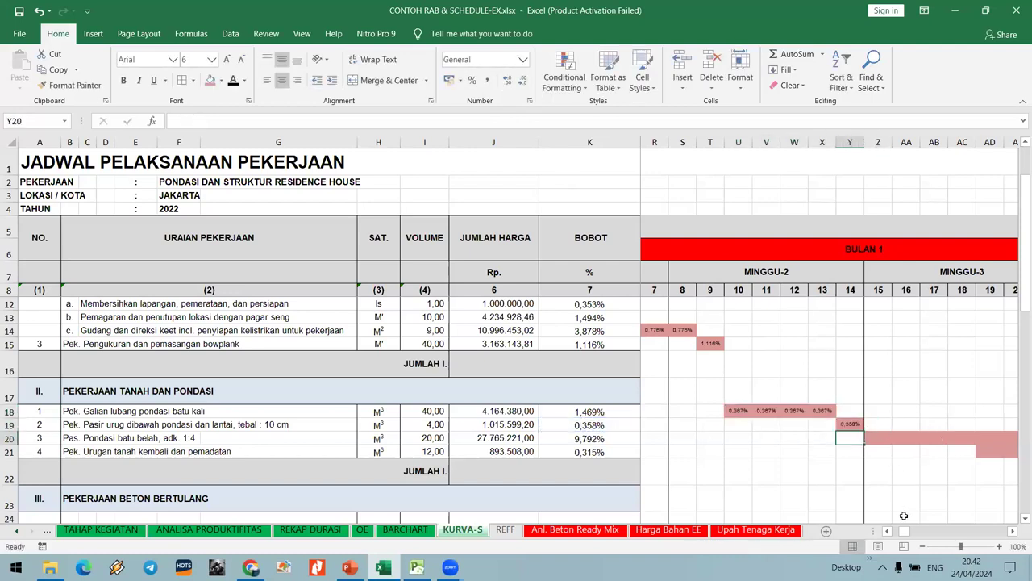
Enter =K20/6 in Z20 to spread the Pondasi batu belah weight over its six scheduled days.
click(1014, 531)
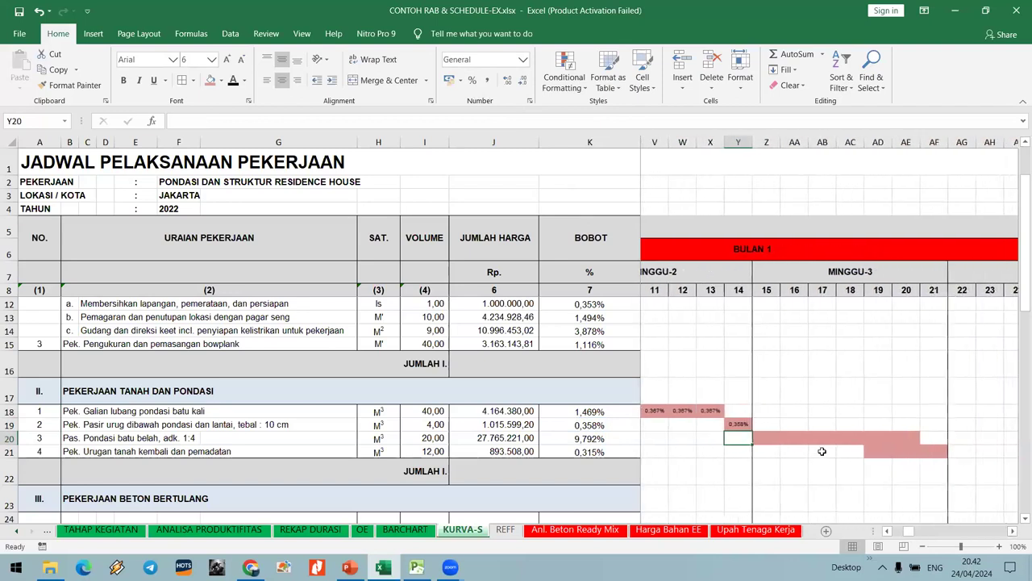
click(768, 437)
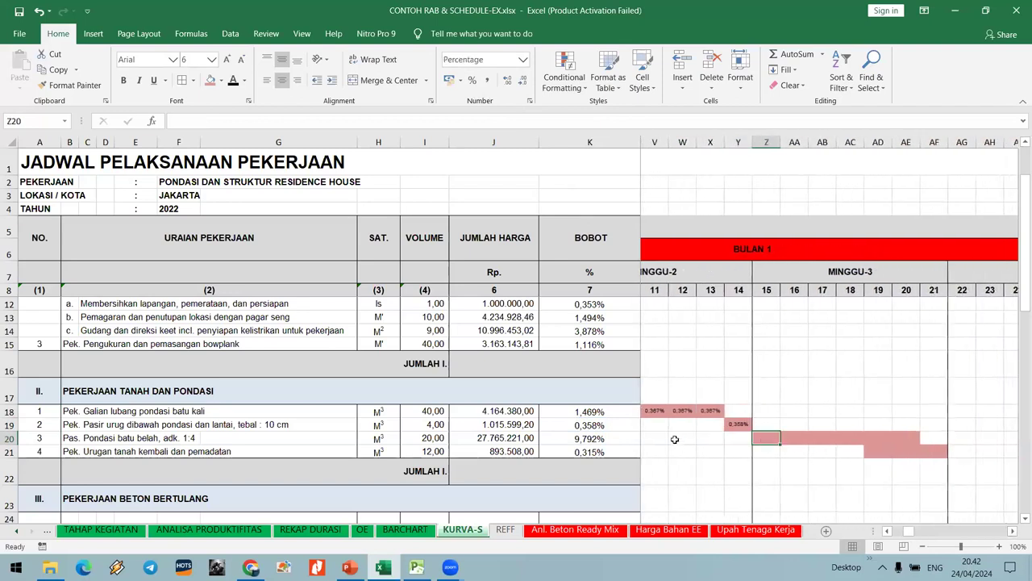
text(=)
click(631, 437)
text(/6)
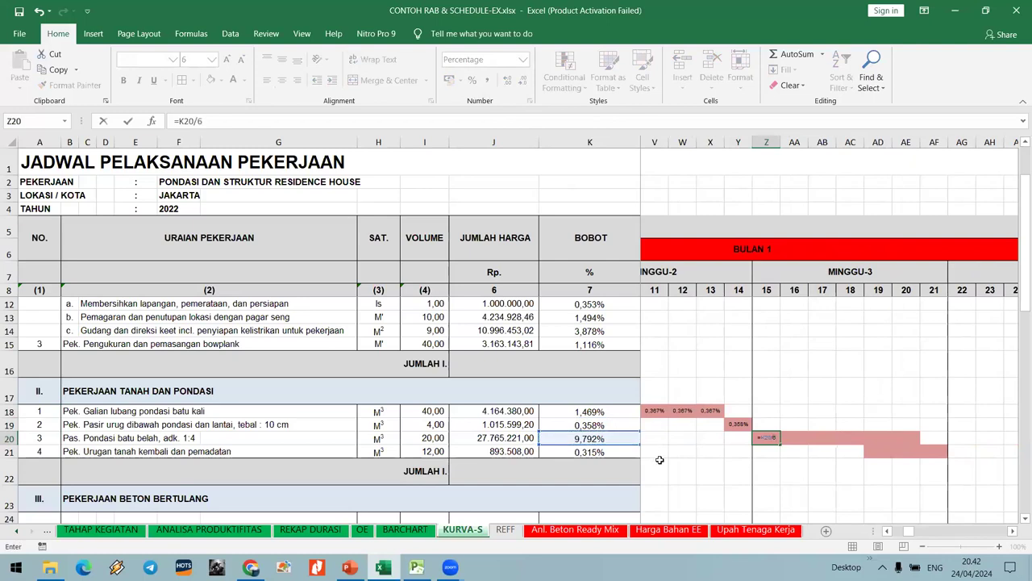
key(Return)
Enter =Z20 in AA20 and copy it through AE20 for the remaining days of the Pondasi batu belah bar.
click(799, 437)
text(=)
key(Left)
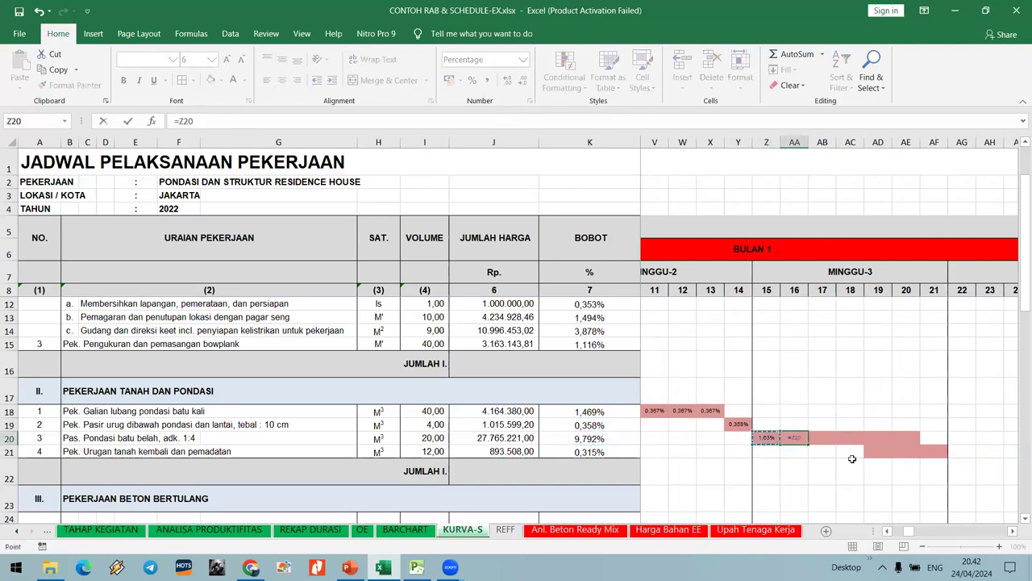
key(ctrl+Return)
key(shift+Right)
key(shift+Right)
key(shift+Right)
key(shift+Right)
key(ctrl+r)
Enter =K21/3 in each of AD21, AE21 and AF21 to spread the Urugan tanah kembali dan pemadatan weight over days 19 to 21.
click(852, 458)
key(Right)
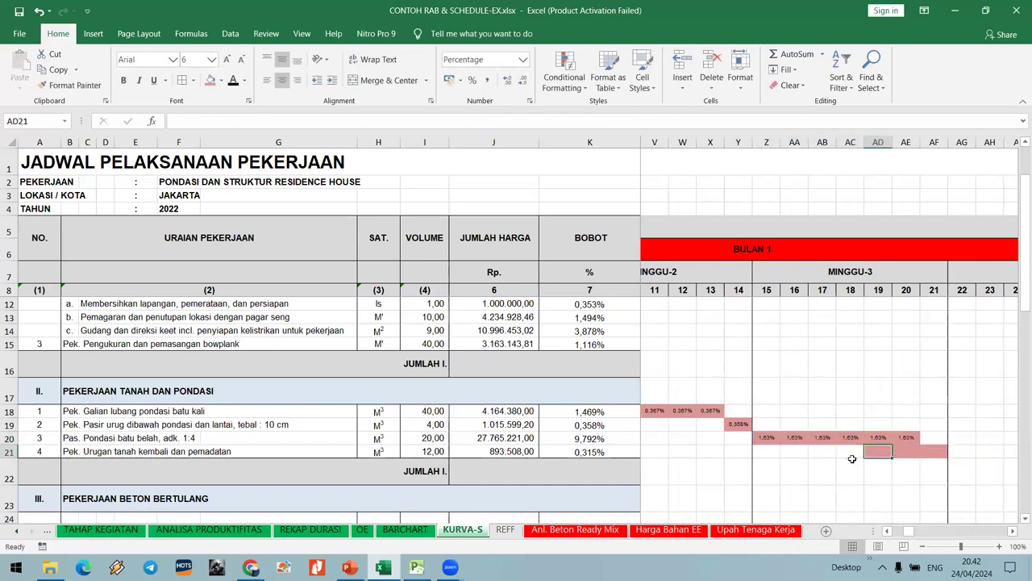
text(=)
click(616, 452)
text(/3)
key(Tab)
text(=)
click(616, 452)
text(/3)
key(Tab)
text(=)
click(616, 453)
text(/3)
key(Return)
Enter =K26/6 in AG26 to spread the tie beam Pemasangan Bekisting weight over its six scheduled days.
scroll(828, 418, down, 4)
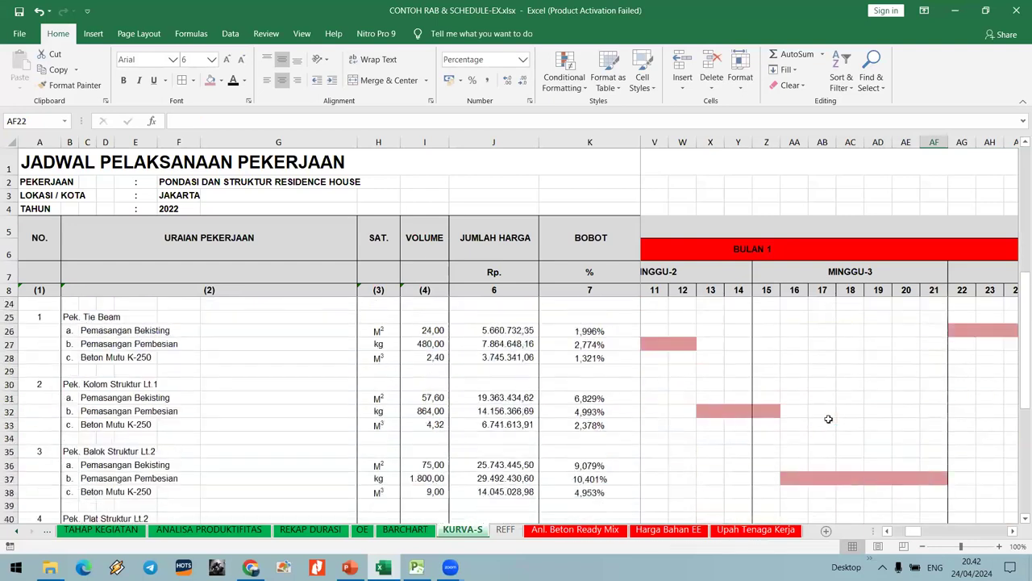
scroll(829, 419, up, 2)
scroll(712, 470, down, 1)
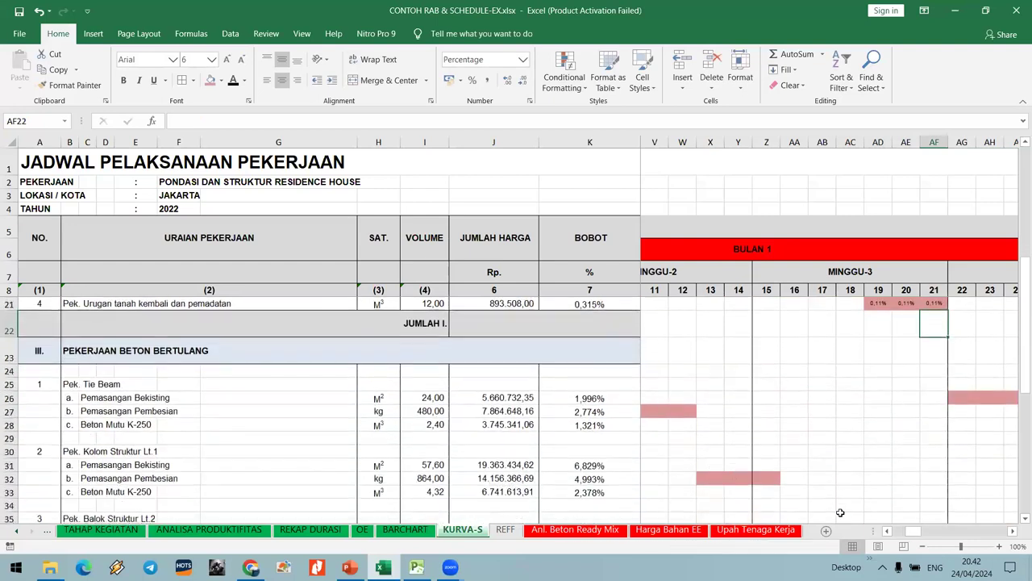
mouse_move(913, 532)
mouse_down()
mouse_move(905, 540)
mouse_move(926, 537)
mouse_up()
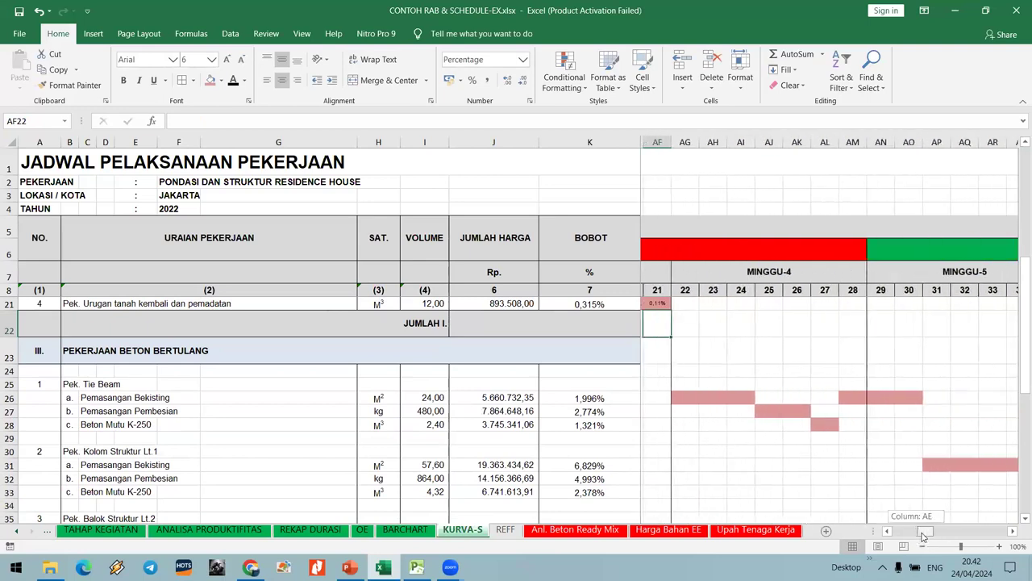
click(688, 400)
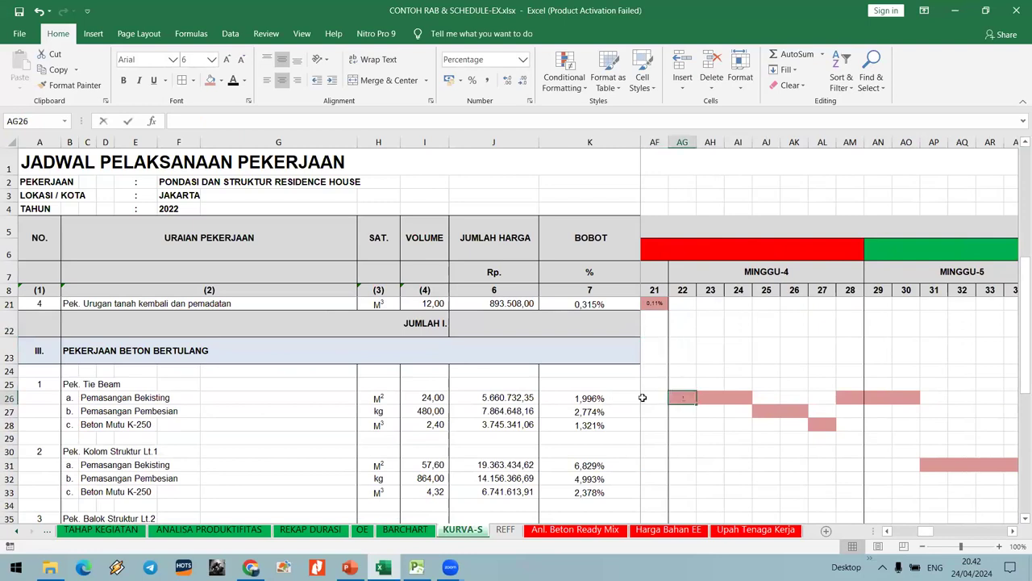
text(=)
click(591, 396)
text(/6)
key(Return)
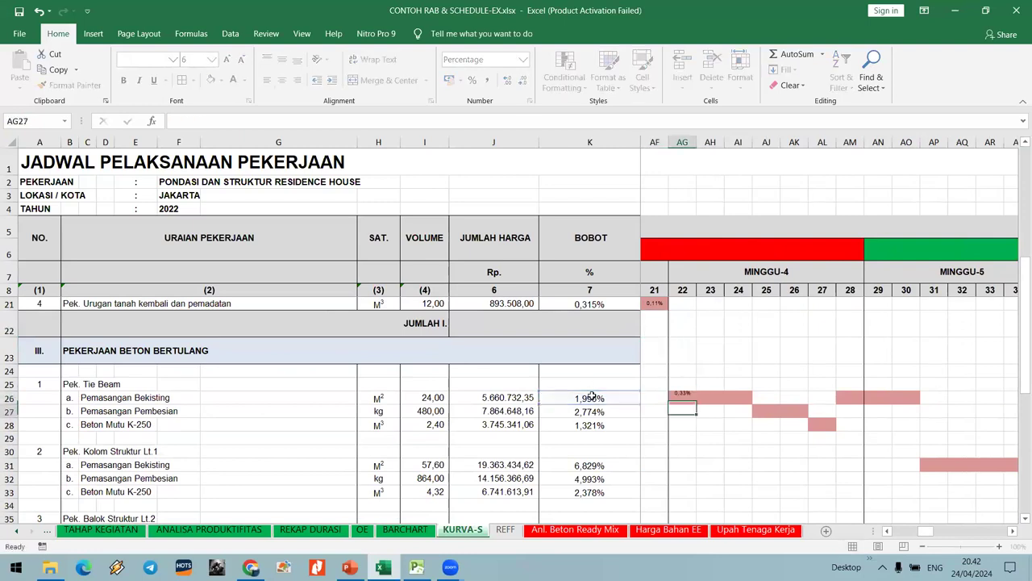
Link AH26 and AI26 each to the preceding cell to repeat the tie beam Bekisting daily weight on days 23 and 24.
key(Up)
key(Right)
text(=)
key(Left)
key(Return)
key(Up)
key(Right)
text(=)
key(Left)
key(Return)
Carry the tie beam Bekisting daily weight into AM26:AO26 with cell references for days 28 to 30.
key(Up)
key(Right)
key(Right)
key(Right)
key(Right)
text(=)
key(Left)
key(Left)
key(Left)
key(Return)
key(Up)
key(Right)
text(=)
key(Left)
key(Return)
key(Up)
key(Right)
text(=)
key(Left)
key(Return)
key(Down)
key(Left)
key(Up)
key(Left)
key(Left)
key(Left)
key(Left)
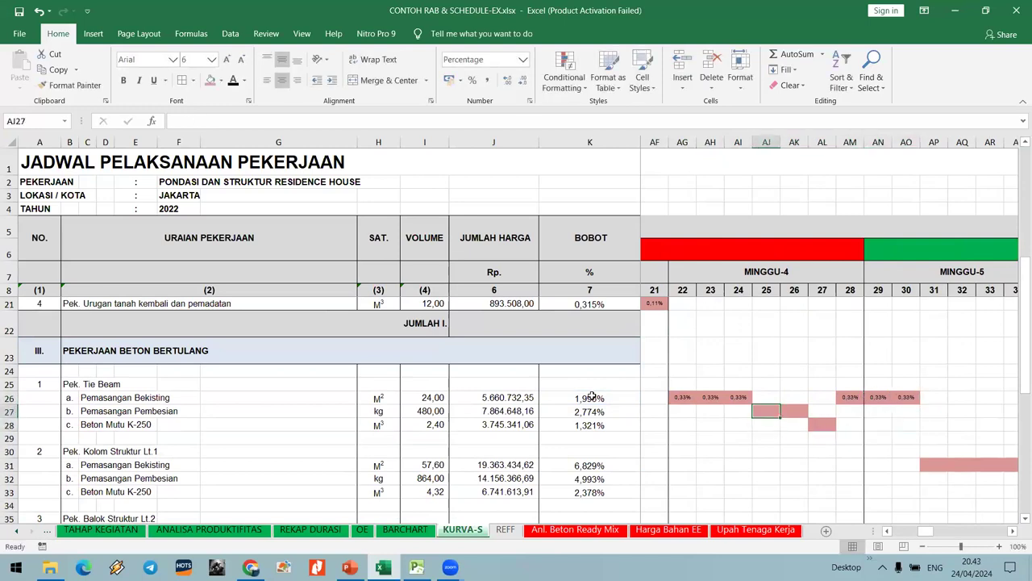
text(=)
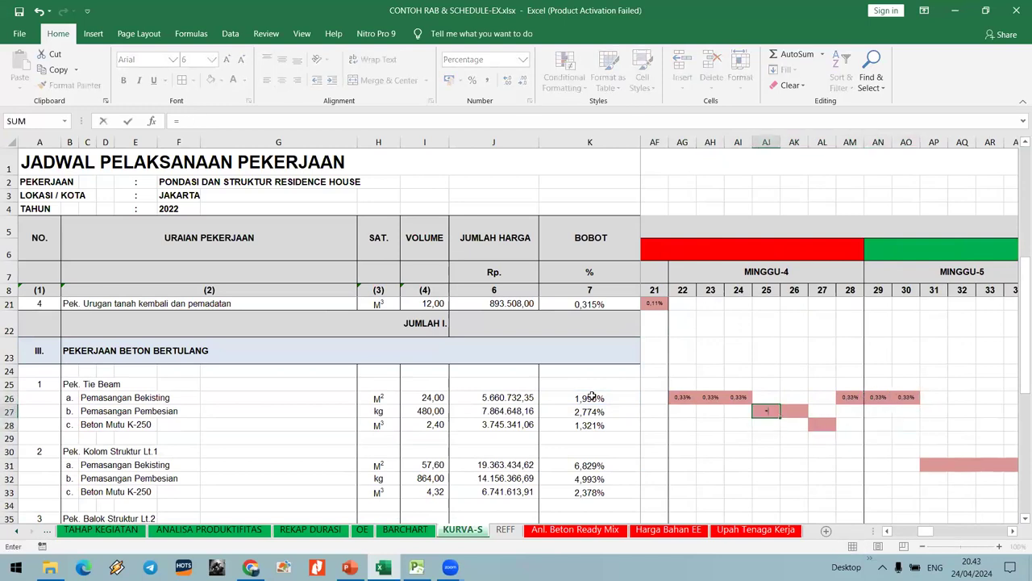
key(Escape)
Enter =K27/5 in U27 to spread the tie beam Pemasangan Pembesian weight over its five scheduled days.
key(Left)
key(Left)
key(Left)
key(Left)
key(Left)
key(Left)
key(Left)
key(Left)
key(Left)
key(Left)
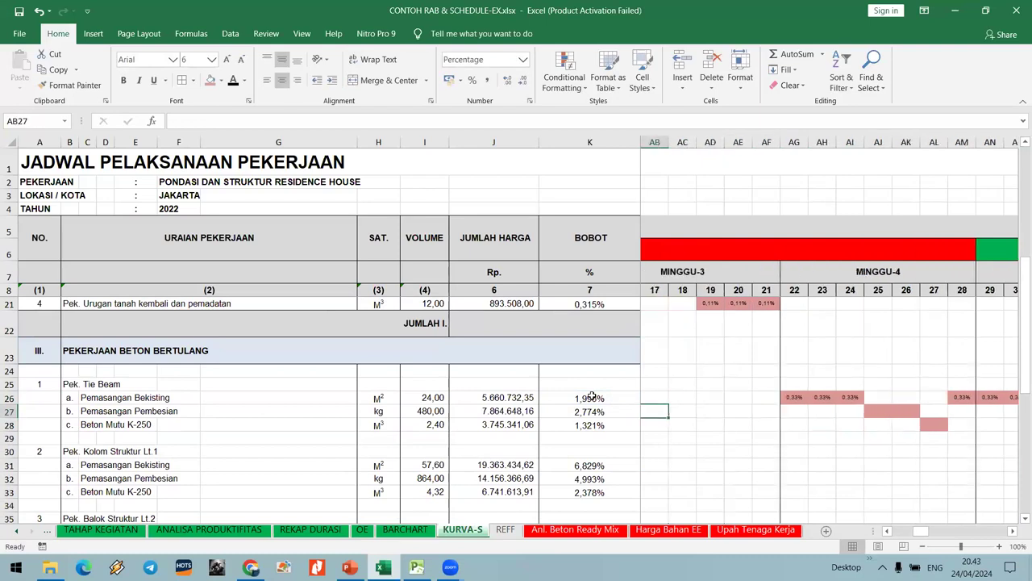
key(Left)
key(Left)
key(Left)
key(Left)
key(Left)
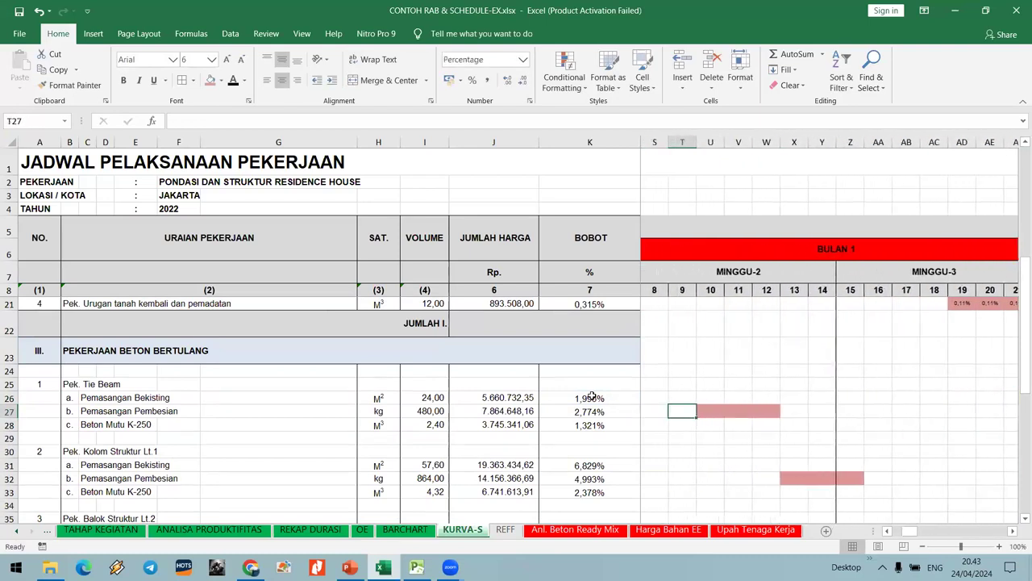
text(=)
key(Left)
key(Left)
key(Left)
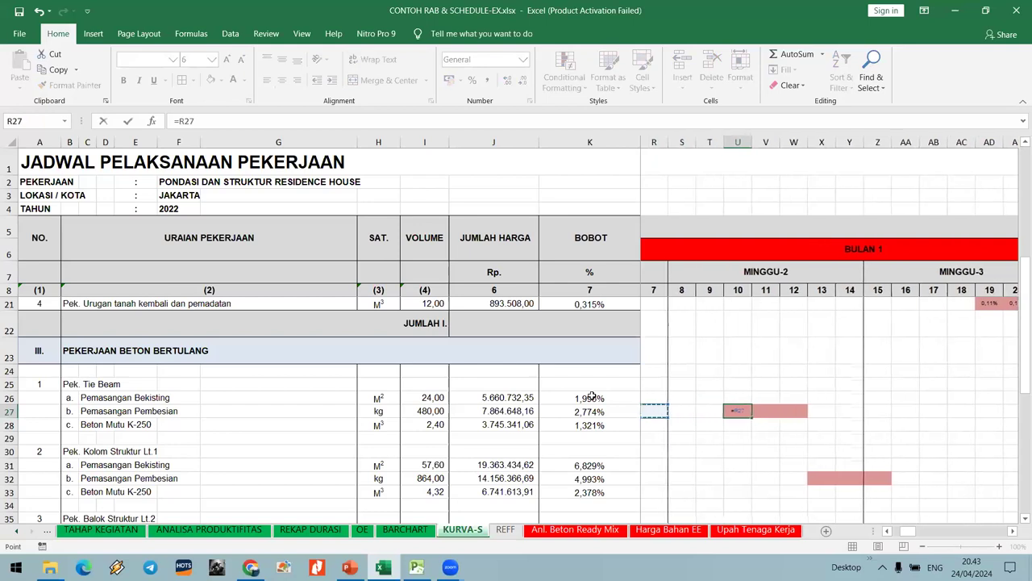
click(601, 412)
text(/5)
key(Return)
Format U27 as a percentage with three decimal places.
key(Up)
key(Right)
key(Left)
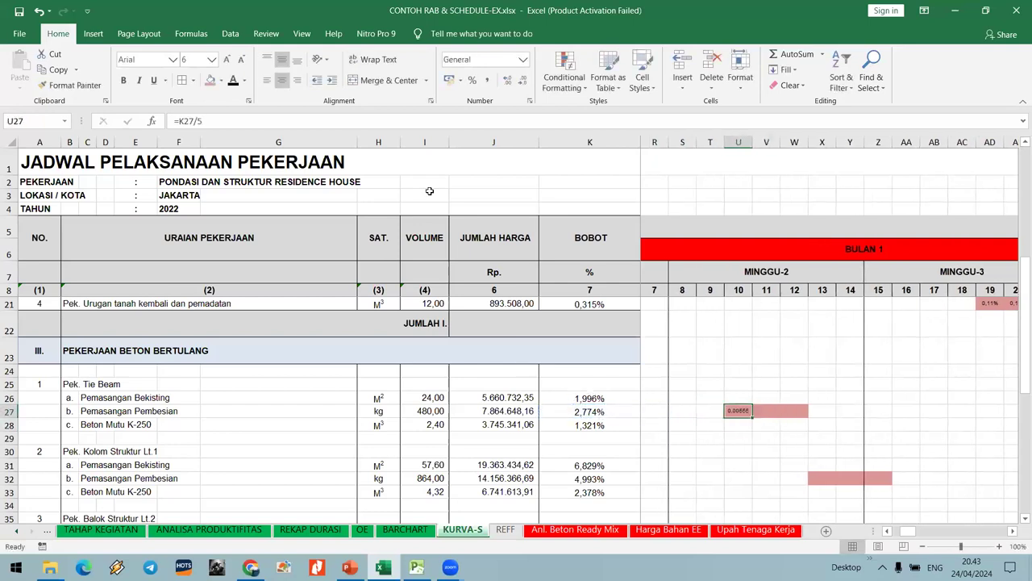
click(507, 81)
click(508, 81)
key(Right)
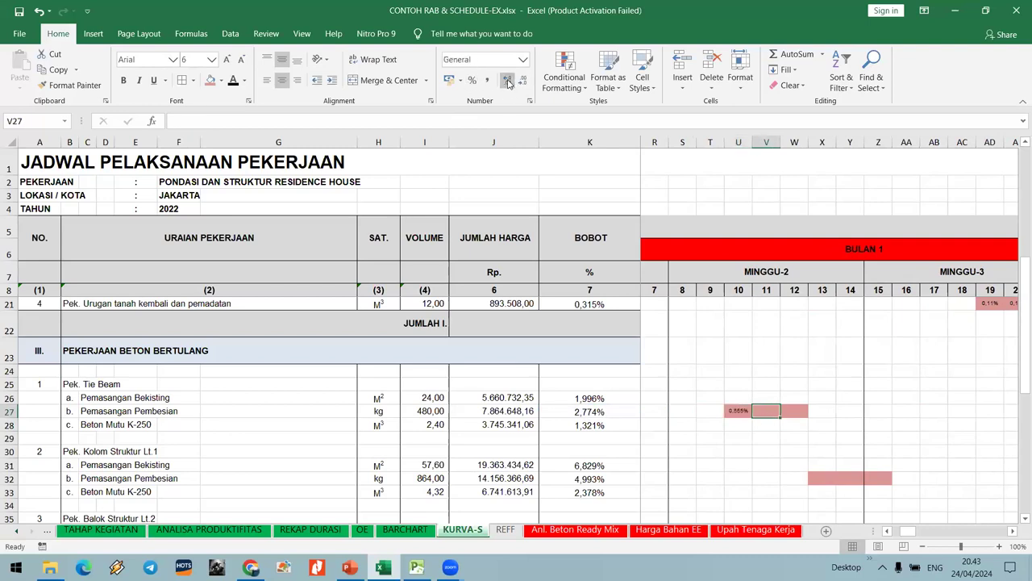
Enter =U27 in V27 and =V27 in W27 to repeat the tie beam Pembesian daily weight on days 11 and 12.
text(=)
key(Left)
key(Tab)
text(=)
key(Left)
key(Tab)
Carry the tie beam Pembesian daily weight into AJ27:AK27 with cell references for days 25 and 26.
key(Right)
key(Right)
key(Right)
key(Right)
key(Right)
key(Right)
key(Right)
key(Right)
key(Right)
key(Right)
key(Right)
key(Right)
key(Right)
key(Right)
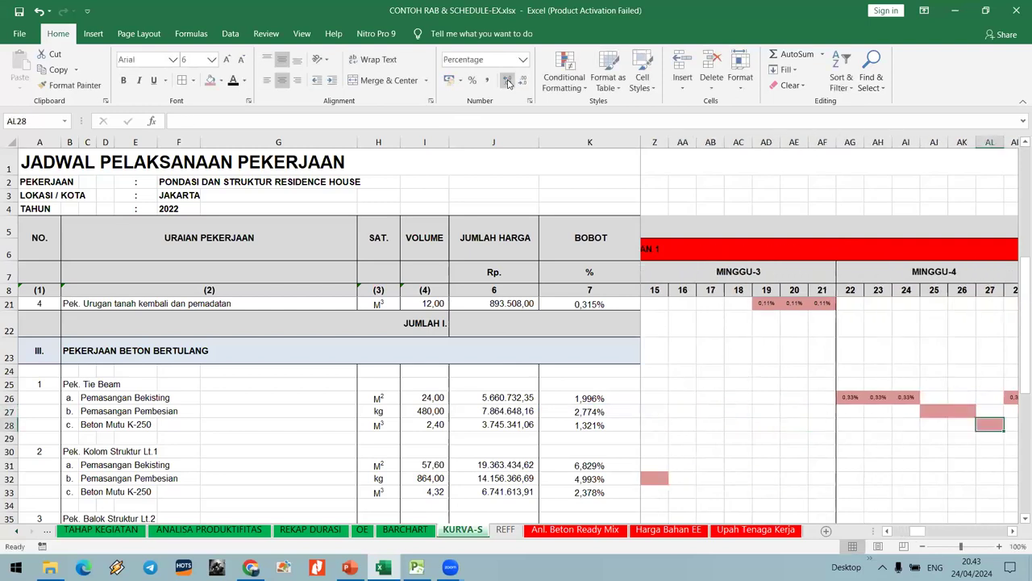
key(Left)
key(Left)
text(=)
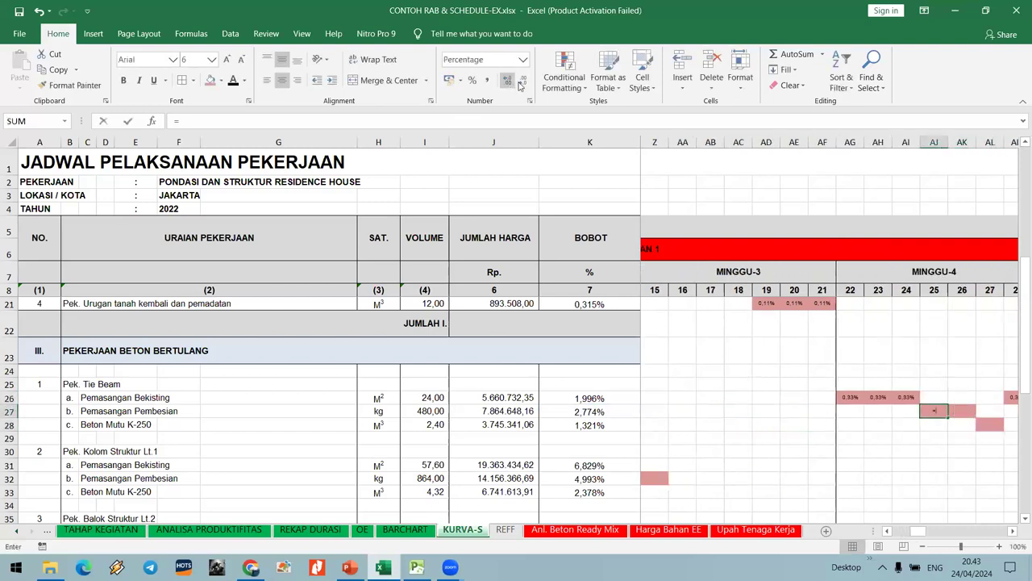
key(Left)
key(Left)
key(Left)
key(Left)
key(Left)
key(Left)
key(Left)
key(Left)
key(Left)
key(Left)
key(Left)
key(Left)
key(Left)
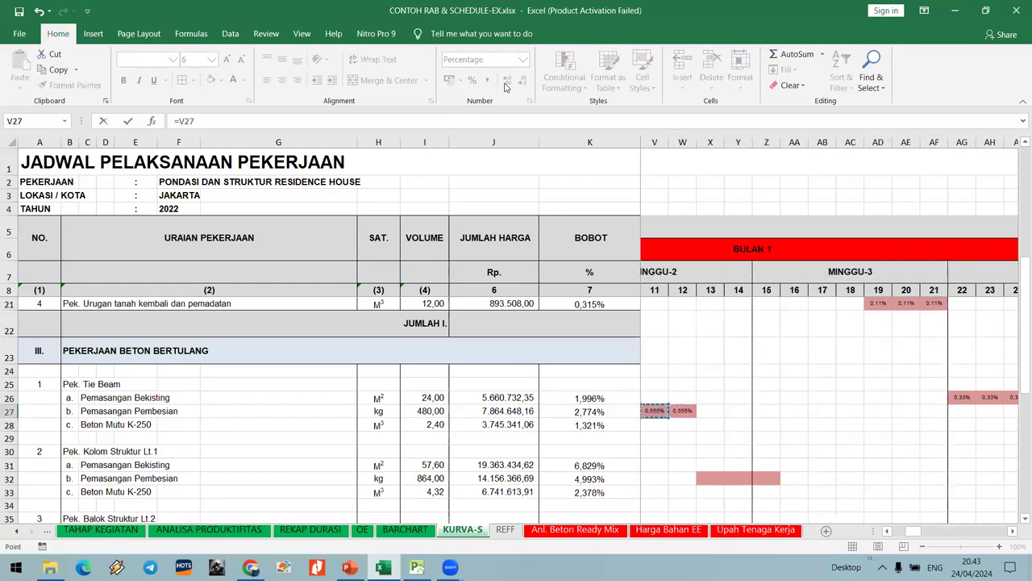
key(Tab)
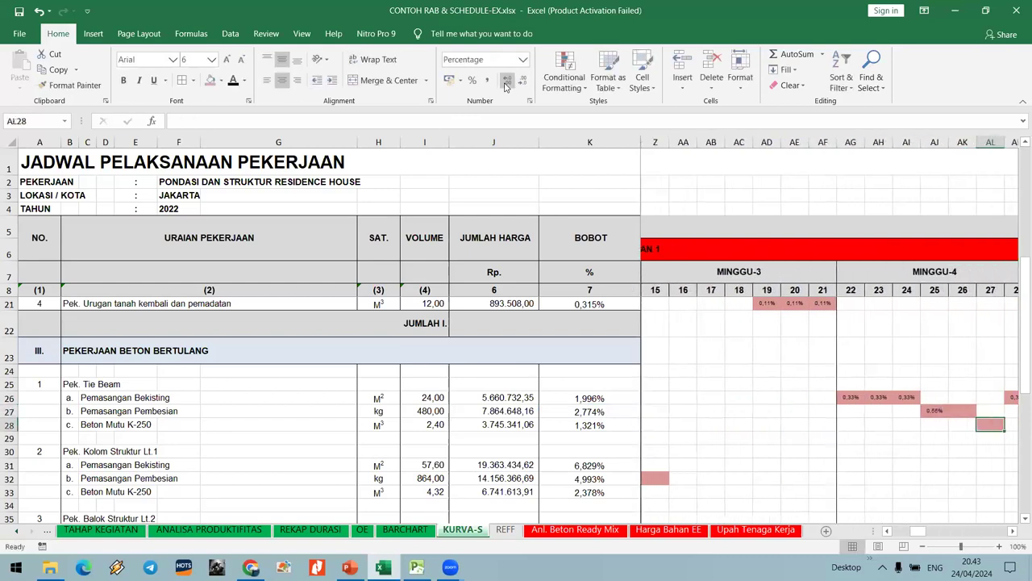
key(Down)
key(Right)
key(Right)
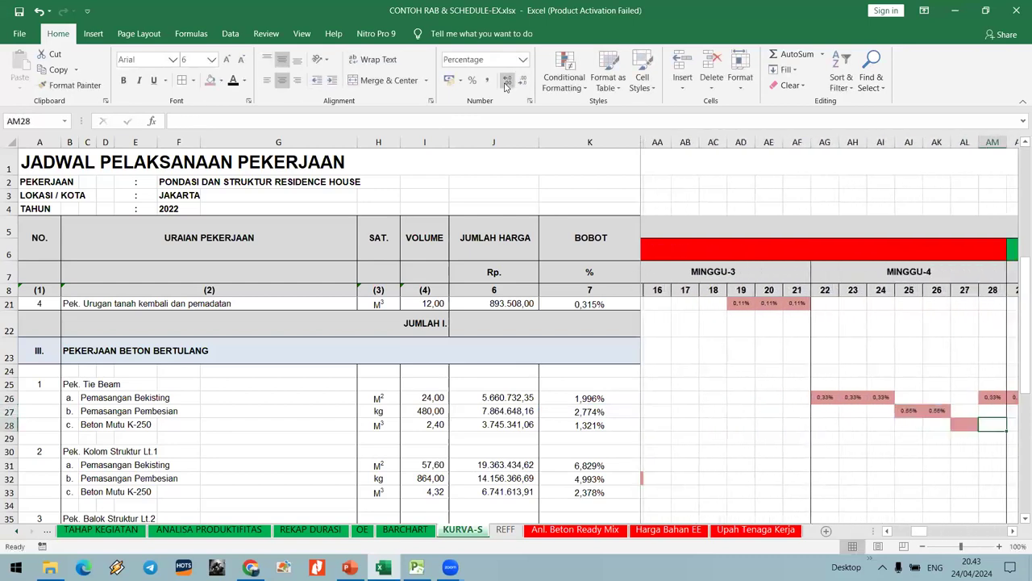
Enter =K28 in AL28 to place the whole tie beam Beton Mutu K-250 weight on day 27.
key(Left)
text(=)
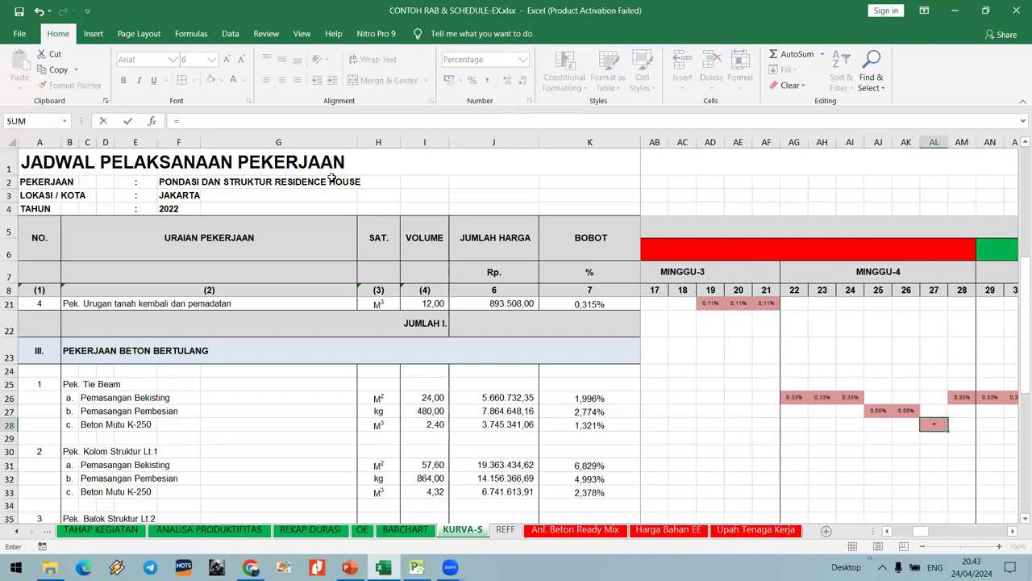
click(589, 424)
key(Return)
Enter =K31/10 in AP31 to spread the Kolom Struktur Lt.1 Bekisting weight over its ten scheduled days.
scroll(802, 458, down, 2)
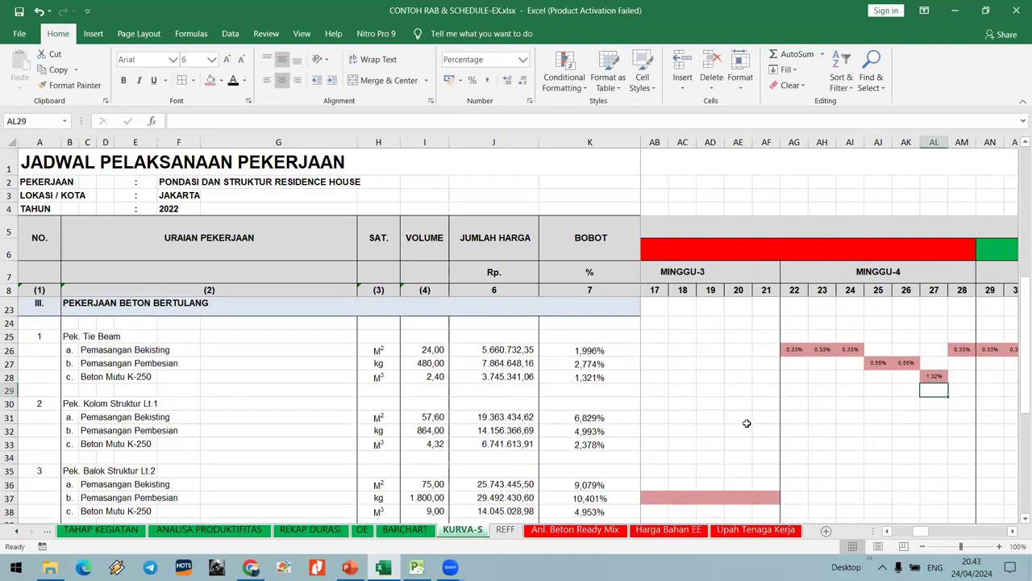
scroll(801, 457, up, 1)
drag(923, 534, 937, 535)
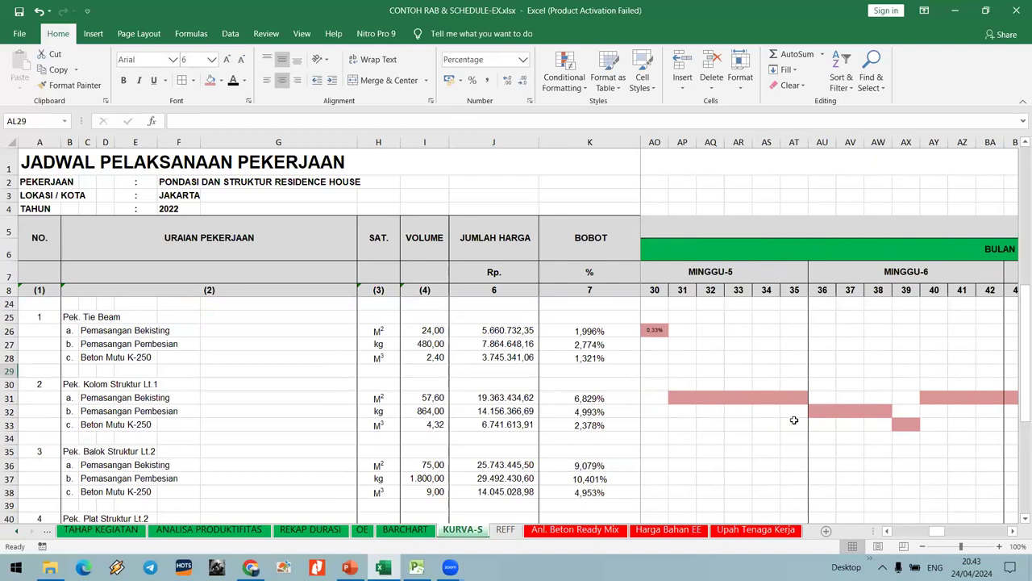
scroll(794, 420, down, 1)
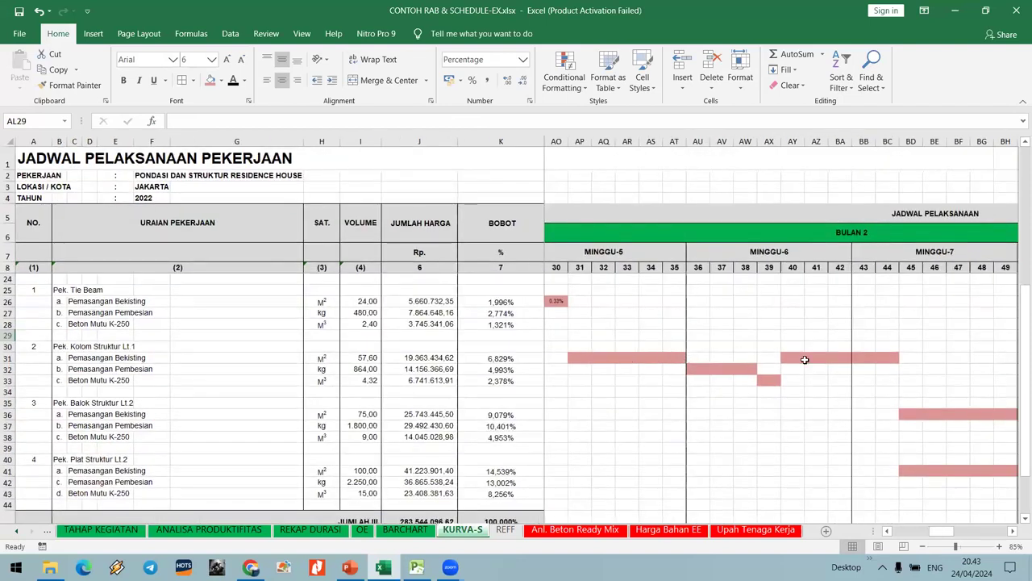
click(580, 357)
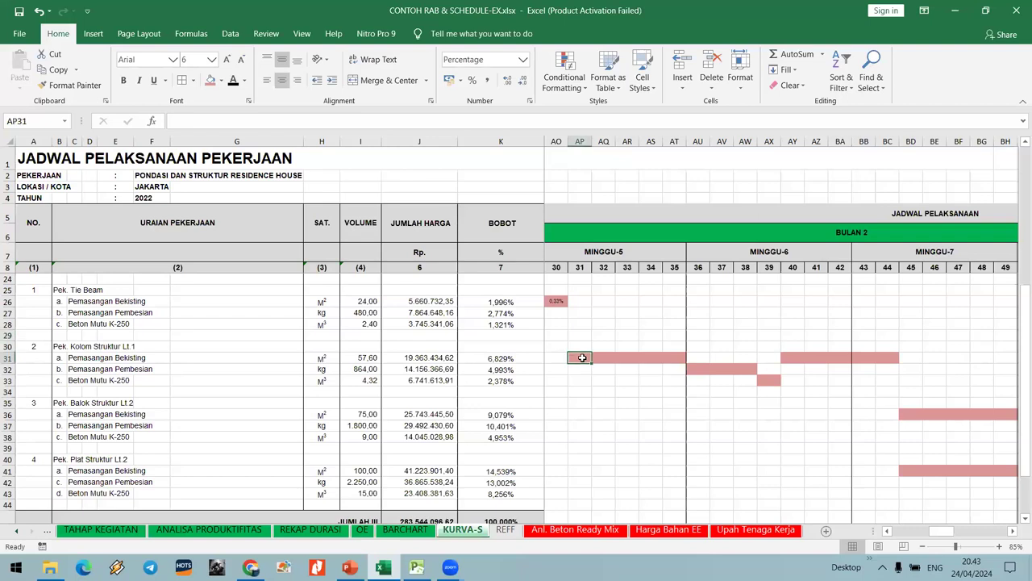
text(=)
click(514, 358)
text(/7)
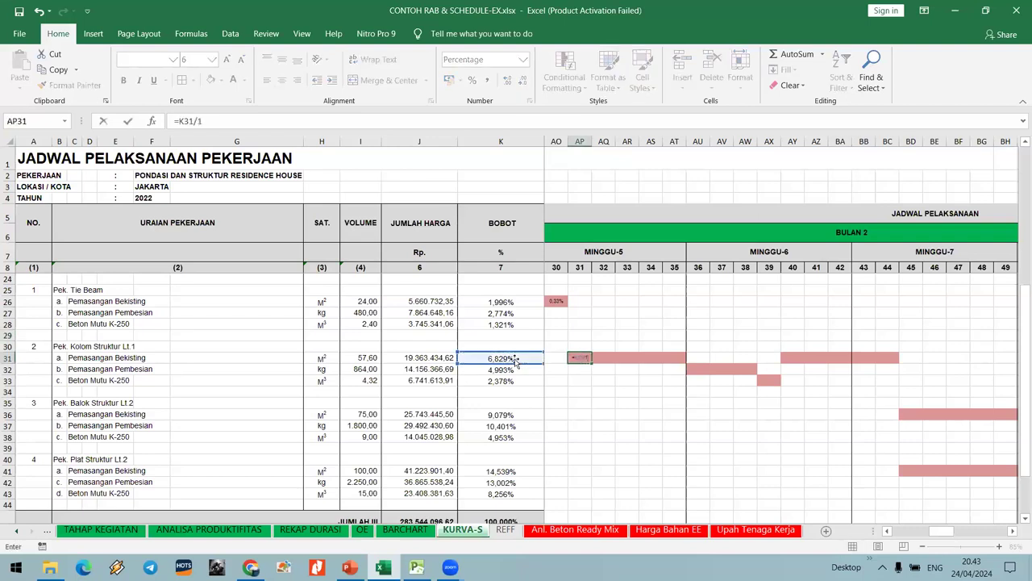
key(Return)
Enter =AP31 in AQ31 and copy it to AR31:AT31 to repeat the column Bekisting daily weight through day 35.
key(Right)
key(Up)
text(=)
key(Left)
key(ctrl+Return)
key(ctrl+c)
key(Right)
key(shift+Right)
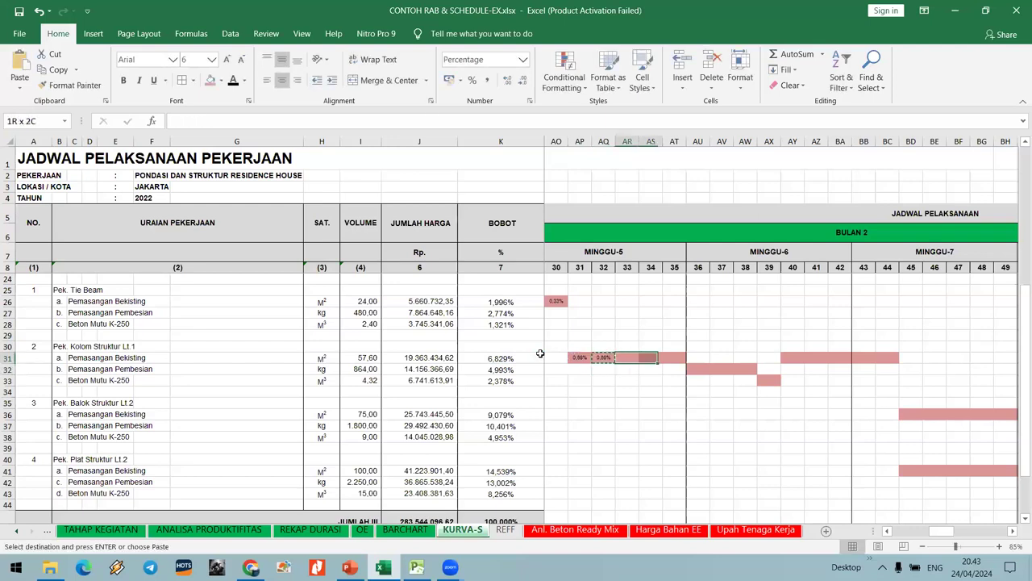
key(shift+Right)
key(ctrl+v)
Paste the copied column Bekisting reference formula into AY31:BC31 for days 40 to 44.
key(Right)
key(Right)
key(Right)
key(Right)
key(Right)
key(Right)
key(Right)
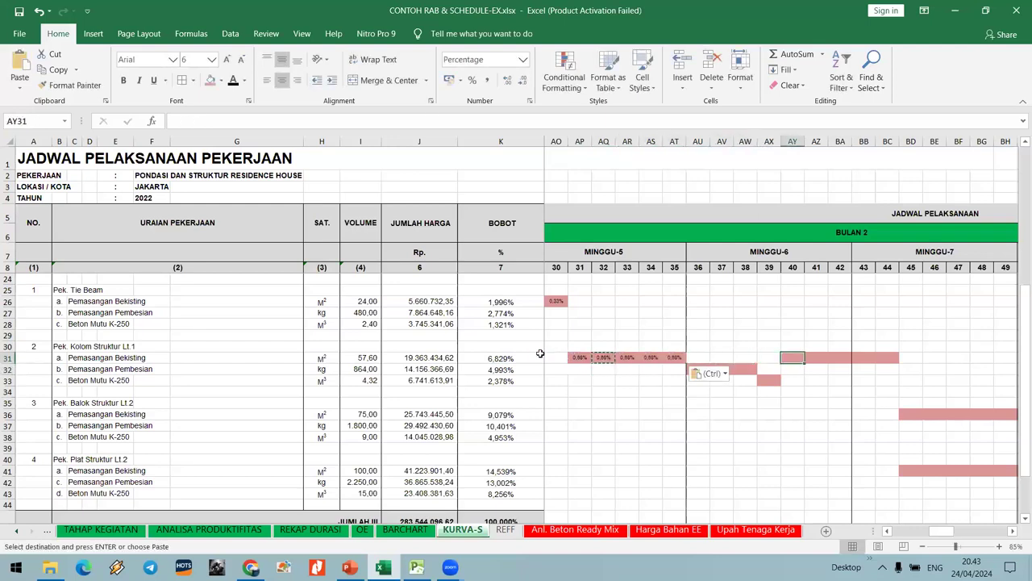
key(shift+Right)
key(shift+Right)
key(shift+Right)
key(shift+Right)
key(Return)
Relink AY31 to the column Bekisting daily weight of the first block, days 31 to 35.
key(Down)
key(Down)
key(Left)
key(Up)
key(Up)
key(Right)
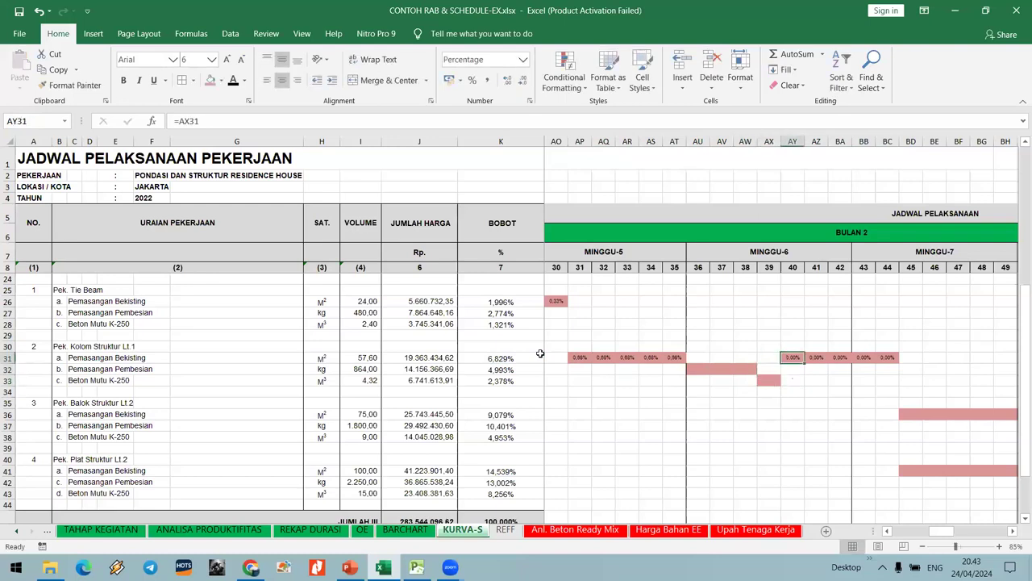
key(Left)
key(Left)
key(Left)
key(Left)
key(Right)
key(Right)
key(Right)
key(Right)
Enter =K32/6 in X32 to spread the Kolom Struktur Lt.1 Pembesian weight over its six scheduled days.
key(Down)
key(Down)
key(Left)
key(Left)
key(Left)
key(Left)
key(Up)
key(Left)
key(Left)
key(Left)
key(Left)
key(Left)
key(Left)
key(Left)
key(Left)
key(Left)
key(Left)
key(Left)
key(Left)
key(Left)
key(Left)
key(Left)
key(Left)
key(Left)
key(Left)
key(Left)
key(Left)
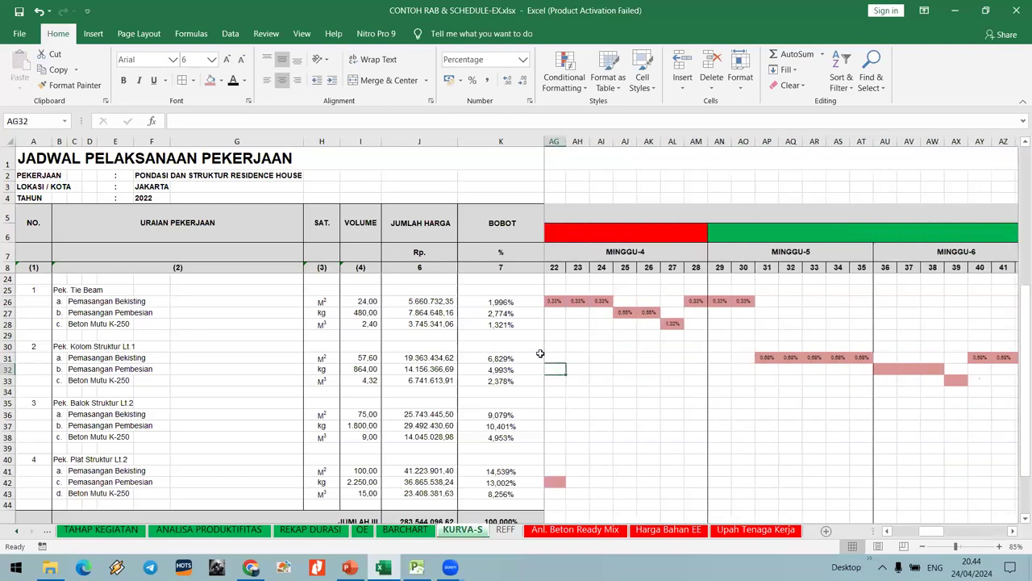
key(Right)
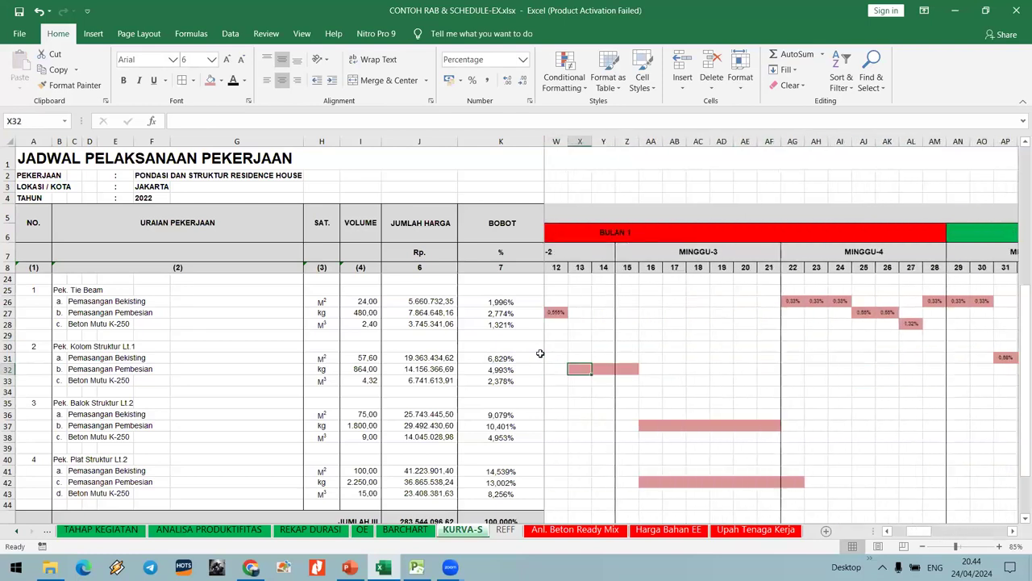
text(=)
click(526, 366)
text(/6)
Enter =X32 in Y32 and =Y32 in Z32 to repeat the column Pembesian daily weight on days 14 and 15.
key(Tab)
text(=)
key(Left)
key(Tab)
text(=)
key(Left)
key(Tab)
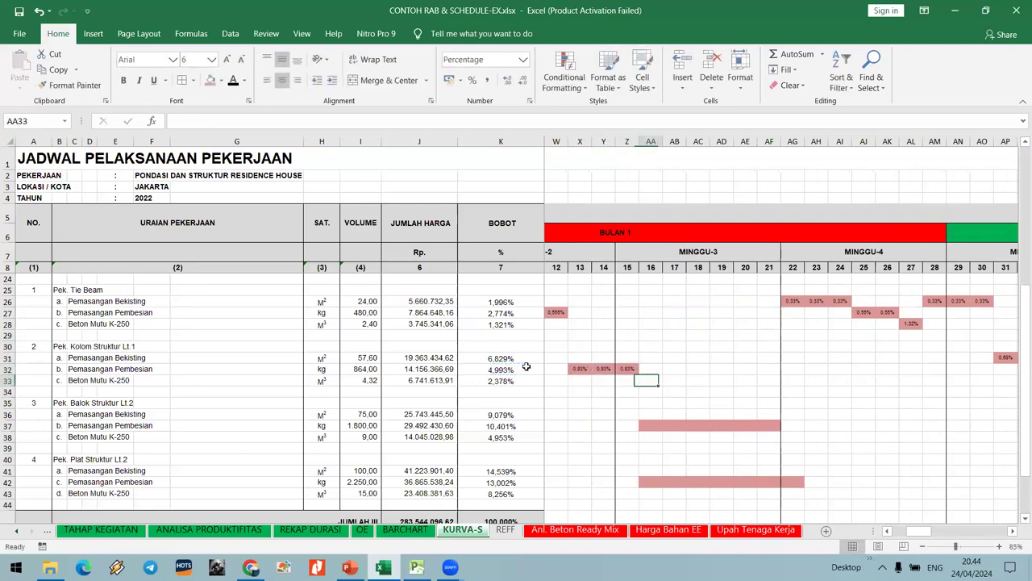
Enter =Z32 in AU32 to carry the column Pembesian daily weight over to day 36.
key(Tab)
key(Right)
key(Right)
key(Right)
key(Right)
key(Right)
key(Right)
key(Right)
key(Right)
key(Right)
key(Right)
key(Right)
key(Right)
key(Right)
key(Right)
key(Right)
key(Right)
key(Right)
key(Right)
key(Right)
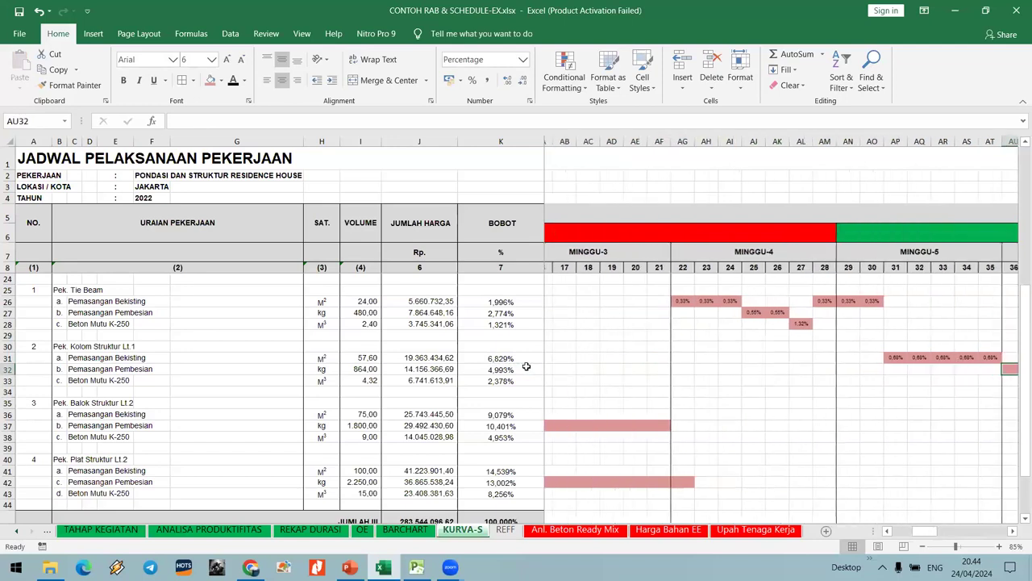
text(=)
key(Left)
key(Left)
key(Left)
key(Left)
key(Left)
key(Left)
key(Left)
key(Left)
key(Left)
key(Left)
key(Left)
key(Left)
key(Left)
key(Left)
key(Left)
key(Left)
key(Left)
key(Left)
key(Left)
key(Left)
key(Left)
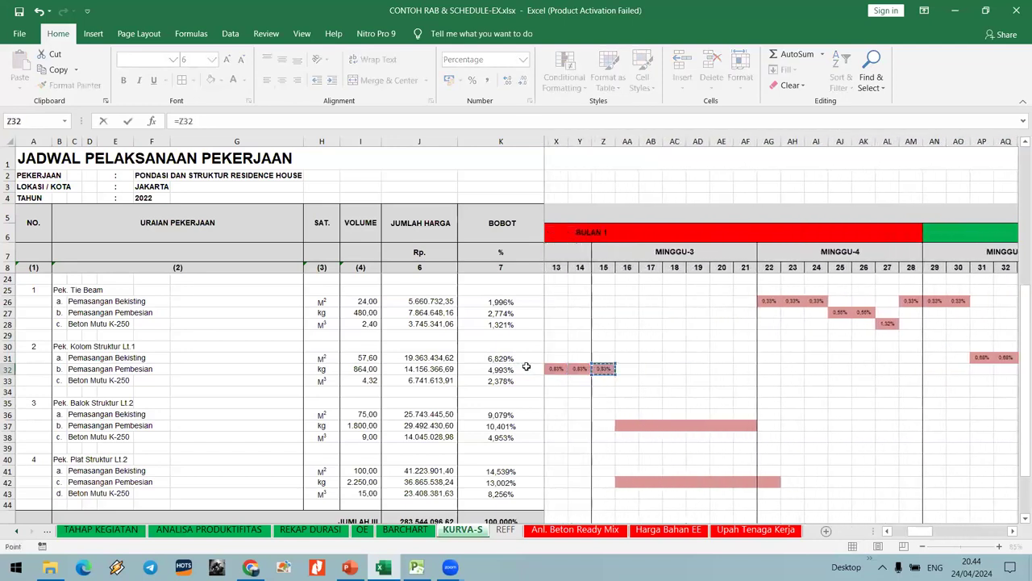
key(Return)
Fill AV32 and AW32 with references to the preceding day's cell, repeating the column Pembesian daily weight on days 37 and 38.
key(Right)
key(Right)
key(Right)
key(Up)
key(Left)
key(Left)
key(Left)
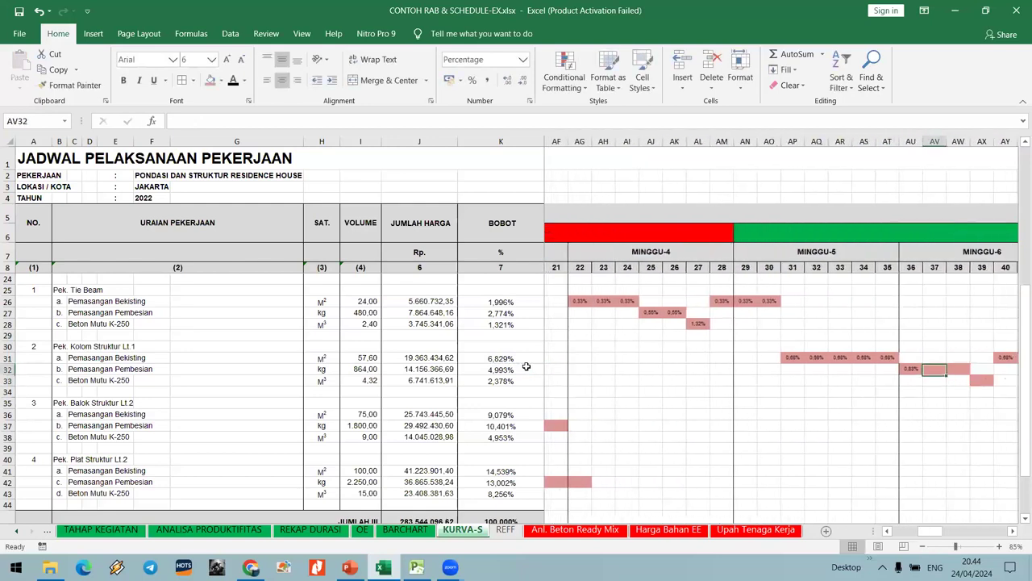
key(Left)
key(Return)
key(Up)
key(Right)
text(=)
key(Left)
key(Return)
Link AX33 to K33 to place the full Kolom Struktur Lt.1 Beton Mutu K-250 weight on day 39.
key(Right)
key(Right)
key(Right)
key(Right)
key(Right)
key(Right)
key(Left)
key(Left)
key(Left)
key(Left)
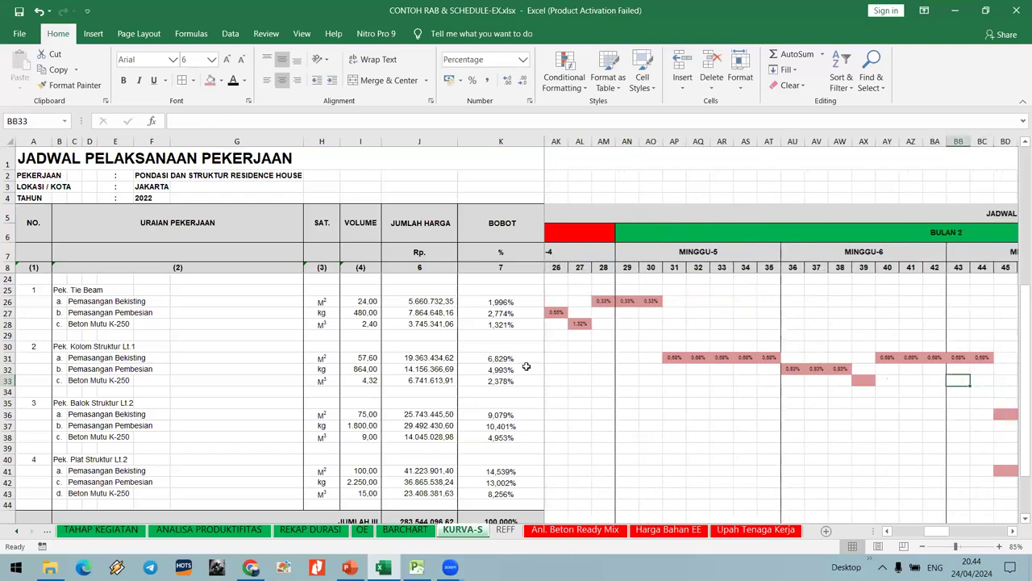
key(Left)
text(=)
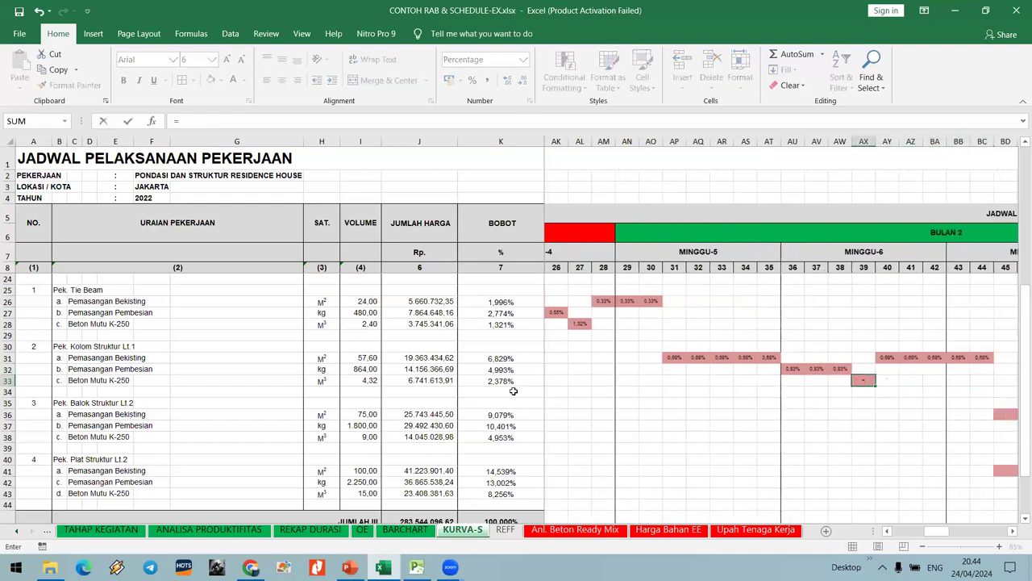
click(509, 382)
key(Return)
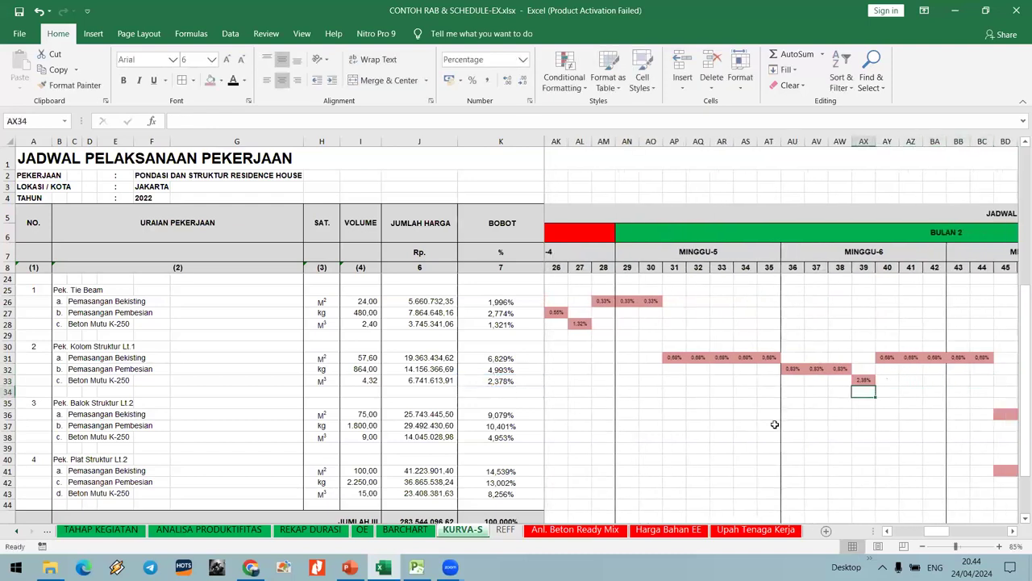
Enter =K37/11 in AA37 to spread the Balok Struktur Lt.2 Pembesian weight over its eleven scheduled days.
scroll(775, 424, down, 1)
drag(934, 532, 911, 537)
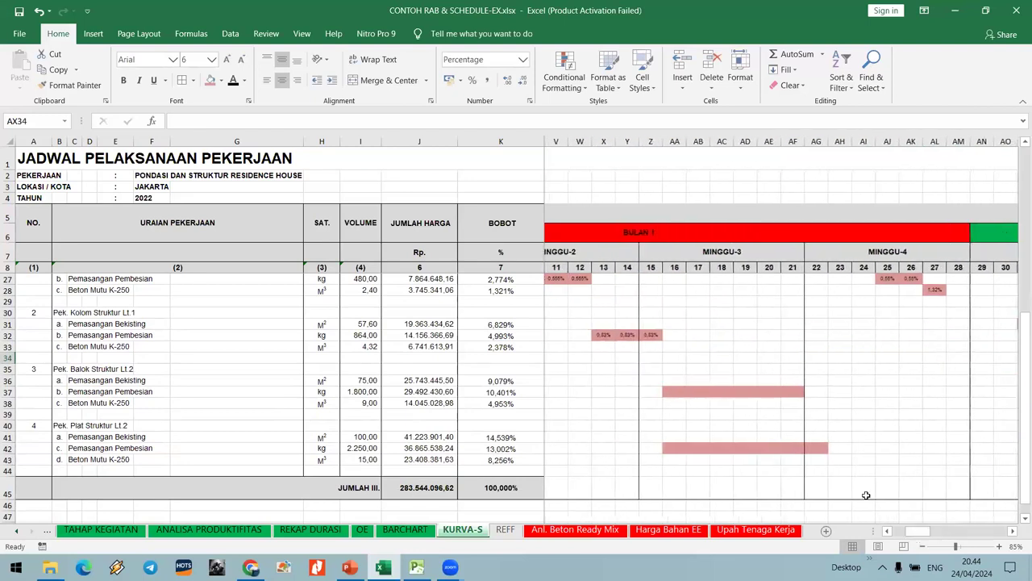
mouse_move(914, 532)
mouse_down()
mouse_move(957, 528)
mouse_move(921, 530)
mouse_up()
click(600, 394)
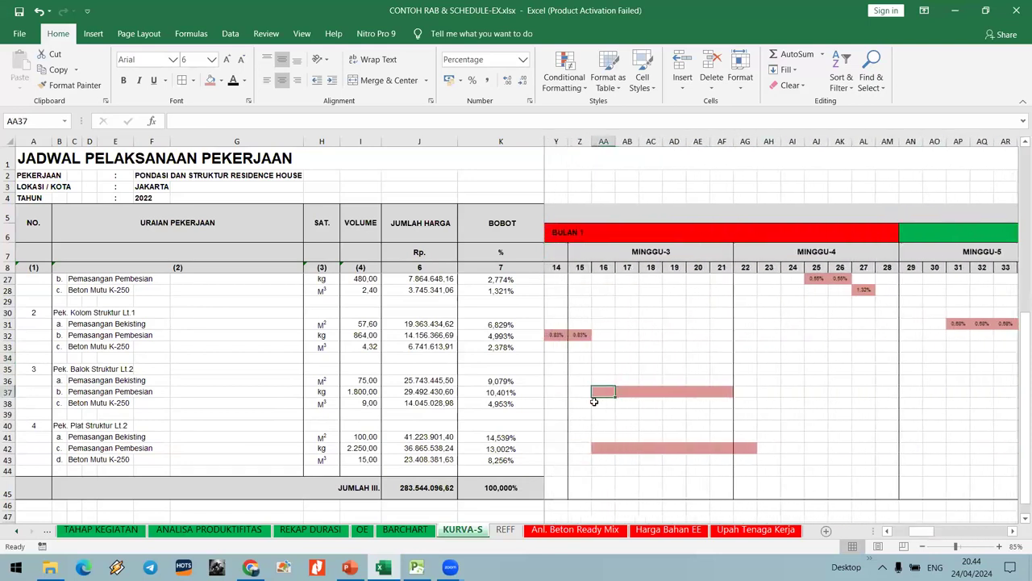
text(=)
click(529, 392)
text(/11)
key(Return)
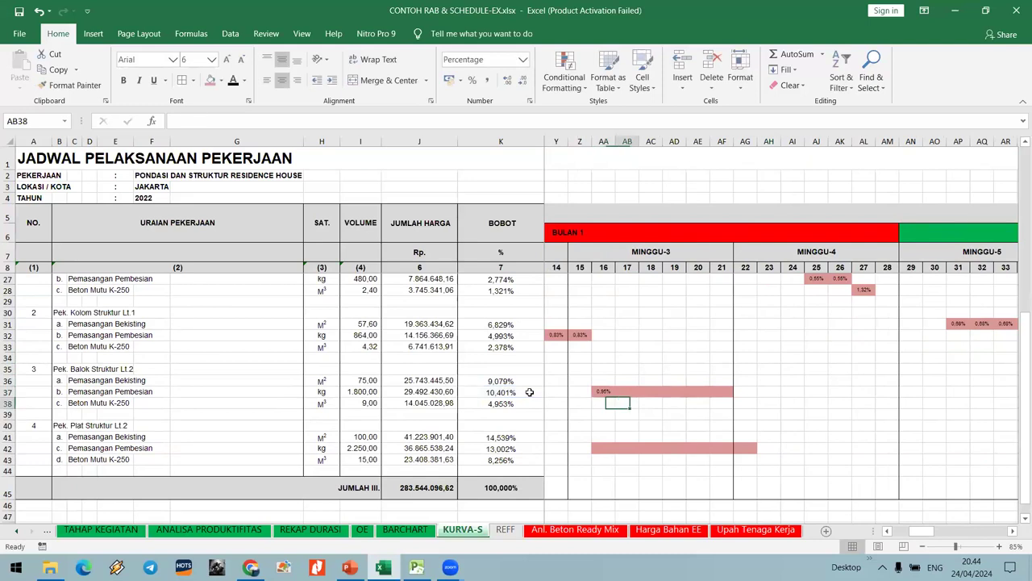
Enter =AA37 in AB37 and copy it to AC37:AF37 to repeat the beam Pembesian daily weight through day 21.
text(=)
key(Left)
key(Return)
key(Right)
key(Up)
key(Left)
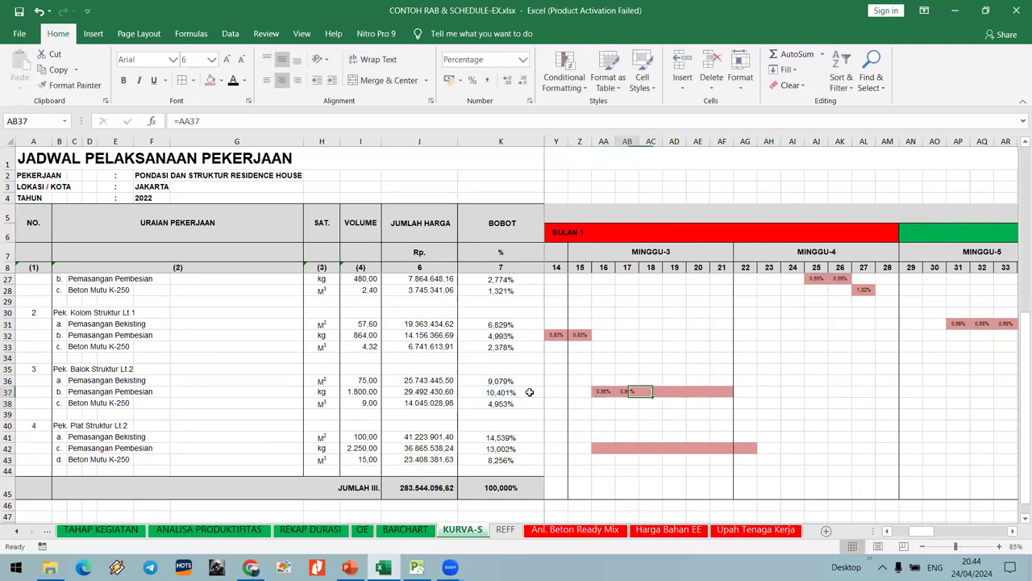
key(ctrl+c)
key(Right)
key(shift+Right)
key(shift+Right)
key(shift+Right)
key(ctrl+v)
Enter =AF37 in BK37 to carry the beam Pembesian daily weight over to day 52.
key(Right)
key(Right)
key(Right)
key(Right)
key(Right)
key(Right)
key(Right)
key(Right)
key(Right)
key(Right)
key(Right)
key(Right)
key(Right)
key(Right)
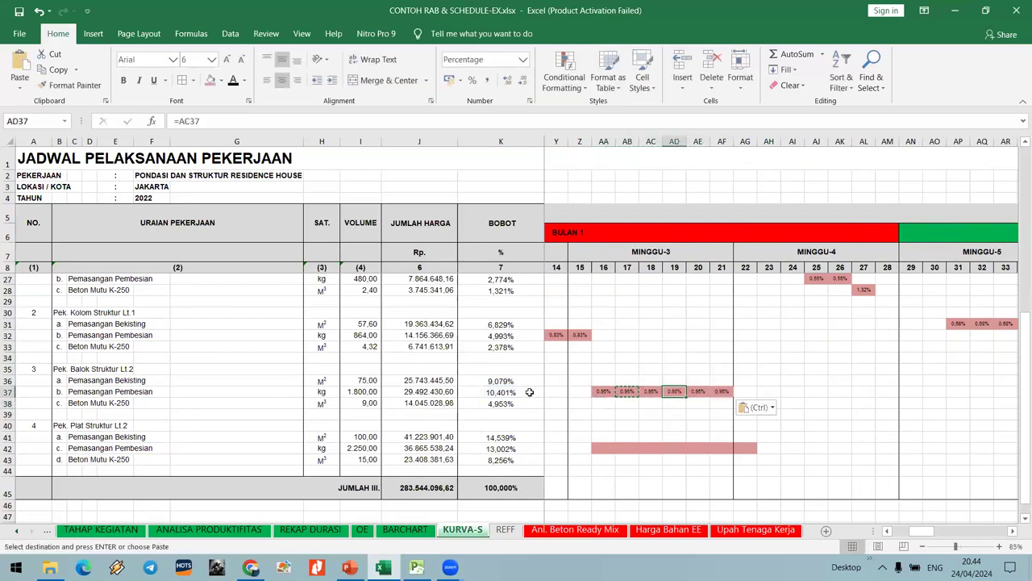
key(Right)
key(Right)
key(Right)
key(Right)
key(Right)
key(Right)
key(Right)
key(Right)
key(Right)
key(Right)
key(Right)
key(Right)
key(Right)
key(Right)
key(Right)
key(Right)
key(Right)
key(Right)
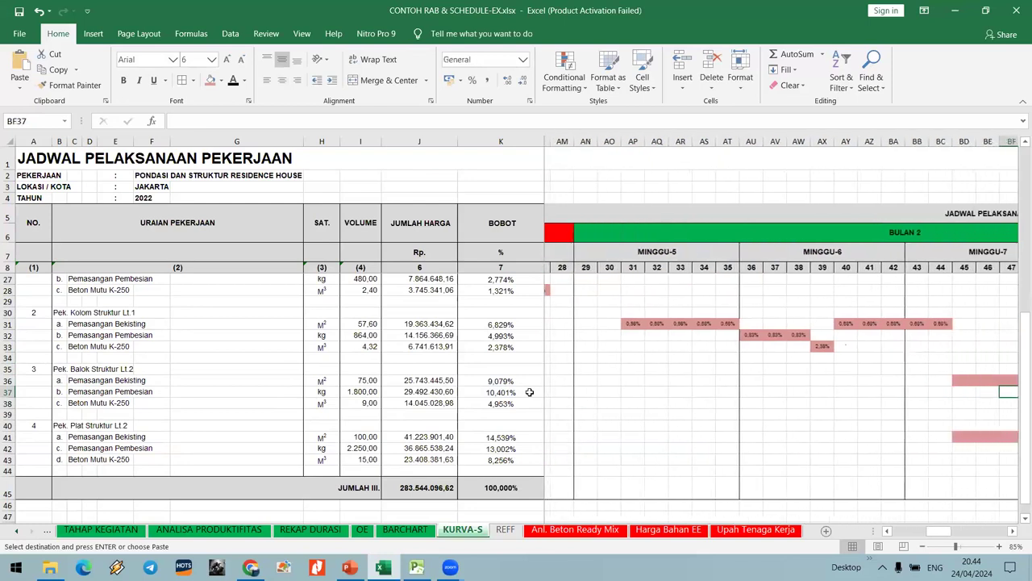
key(Right)
key(Right)
text(=)
key(Left)
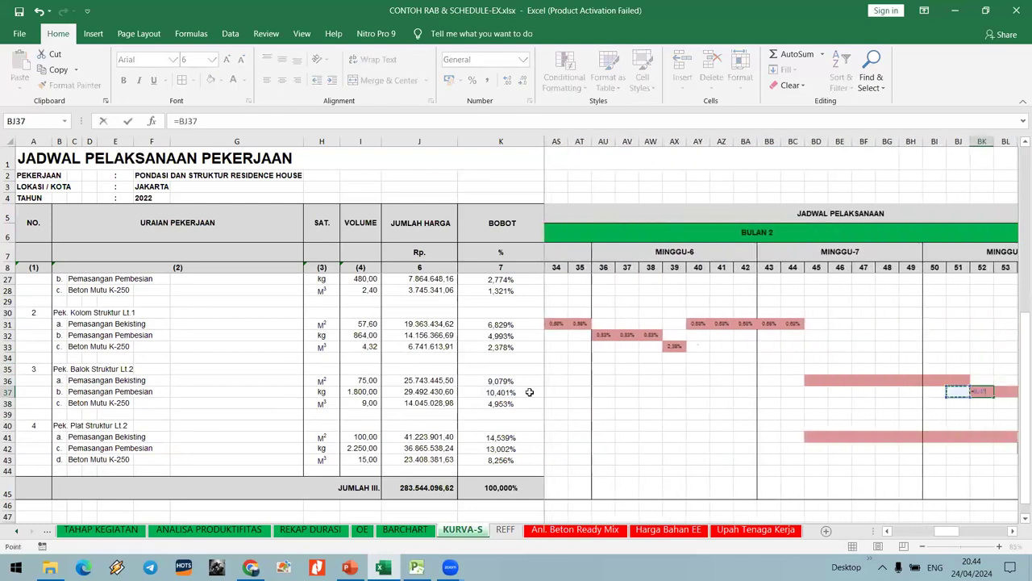
key(Left)
key(Left)
key(Left)
key(Left)
key(Left)
key(Left)
key(Left)
key(Left)
key(Left)
key(Left)
key(Left)
key(Left)
key(Left)
key(Left)
key(Left)
key(Left)
key(Left)
key(Left)
key(Left)
key(Left)
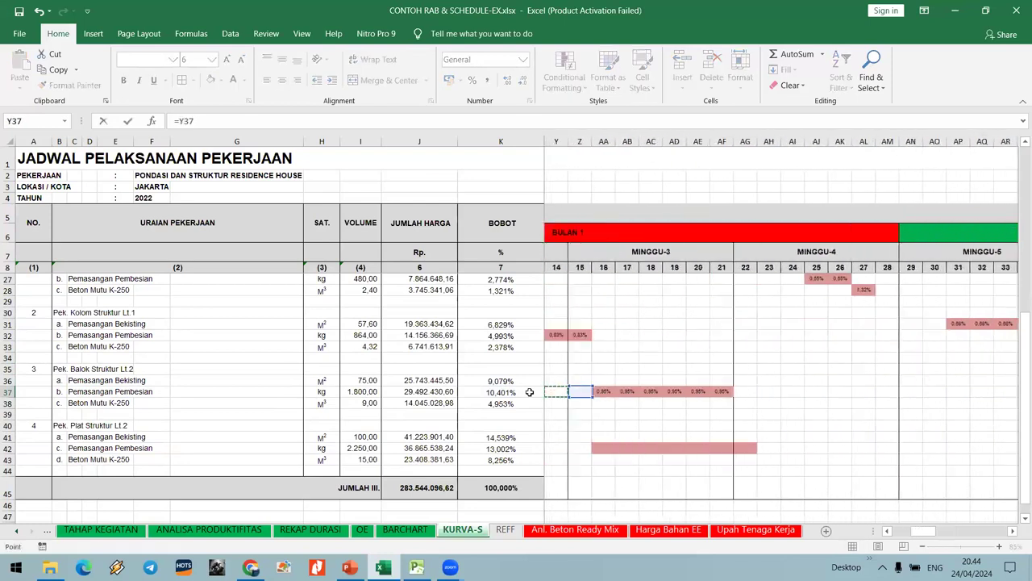
key(Right)
key(Right)
key(Right)
key(Right)
key(Right)
key(Right)
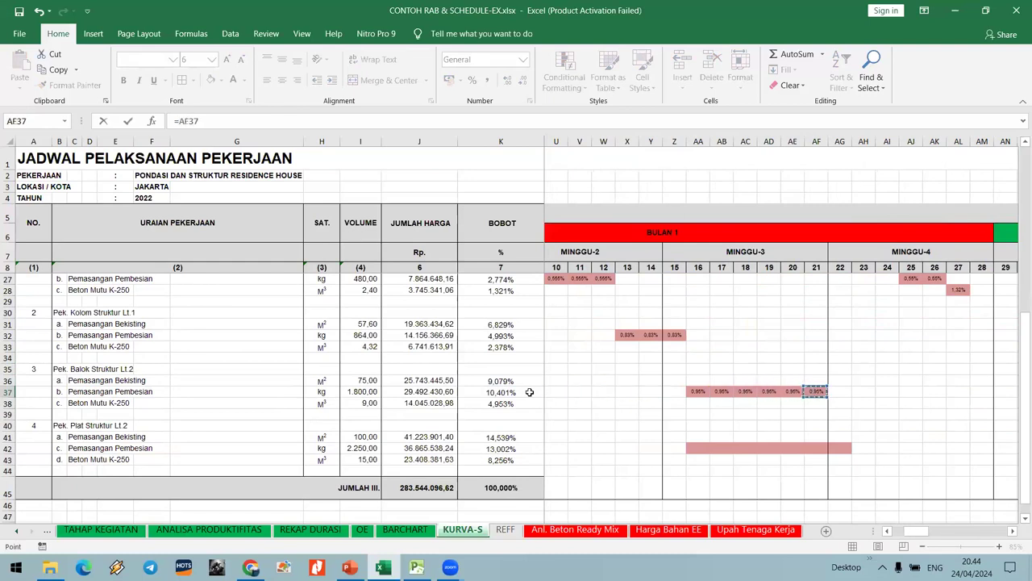
key(Return)
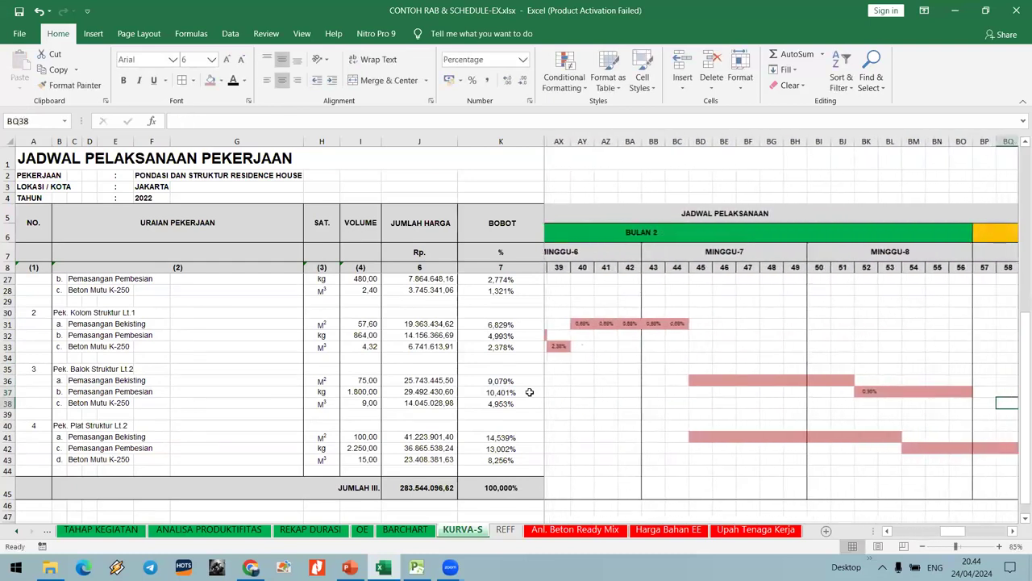
Enter =BK37 in BL37 and copy it to BM37:BO37 to repeat the beam Pembesian daily weight through day 56.
key(Left)
key(Up)
key(Left)
text(=)
key(Left)
key(ctrl+Return)
key(ctrl+c)
key(shift+Right)
key(shift+Right)
key(shift+Right)
key(ctrl+v)
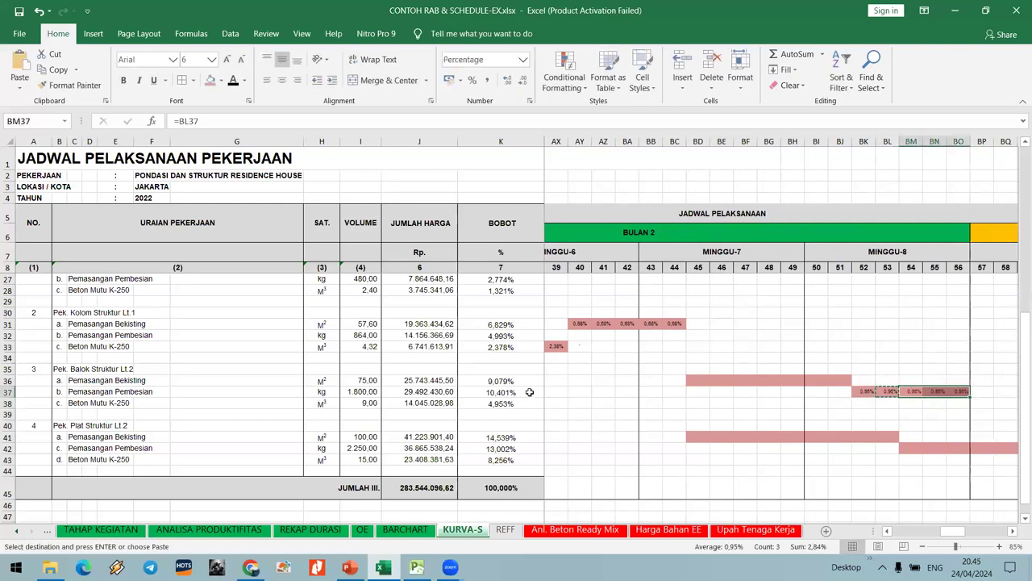
key(Escape)
Examine the scheduled days of the Balok Struktur Lt.2 Bekisting row along the timeline.
key(Left)
key(Left)
key(Left)
key(Left)
key(Left)
key(Left)
key(Left)
key(Left)
key(Up)
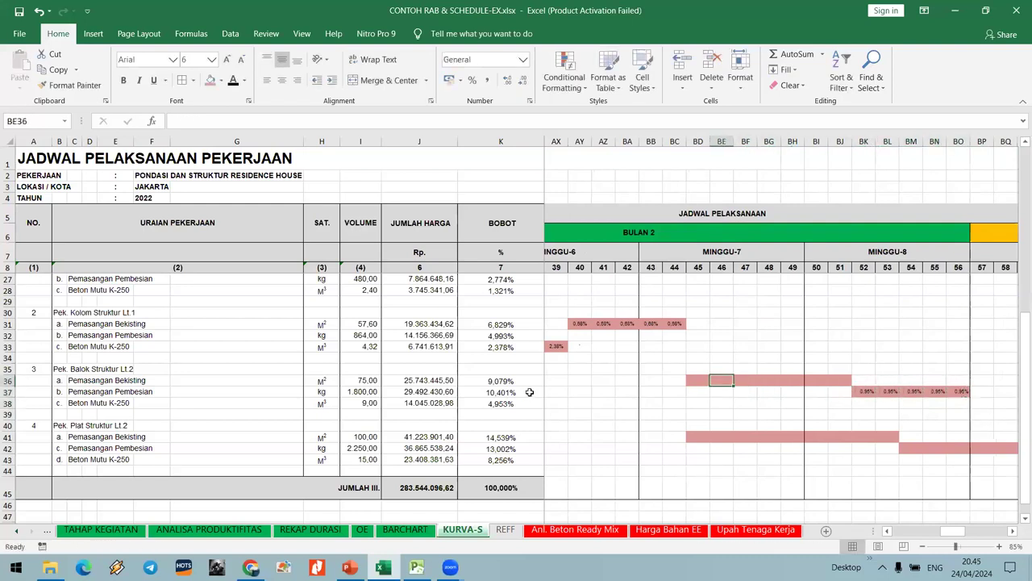
key(shift+Right)
key(shift+Right)
key(Right)
key(Right)
key(Right)
key(Right)
key(Right)
key(Right)
key(Right)
key(Right)
key(Right)
key(Right)
key(Right)
key(Right)
key(Right)
key(Right)
key(Right)
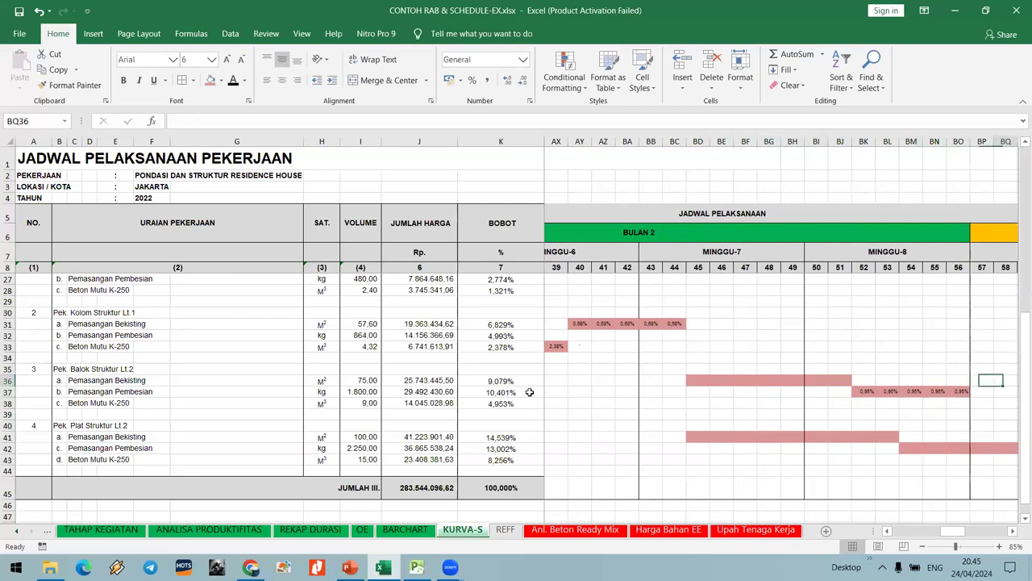
Enter =K36/14 in BD36 to spread the Balok Struktur Lt.2 Bekisting weight over its fourteen scheduled days.
key(Left)
key(Left)
key(Left)
key(Left)
key(Left)
key(Left)
key(Left)
key(Left)
key(Left)
key(Left)
key(Left)
key(Left)
key(Left)
key(Left)
key(Left)
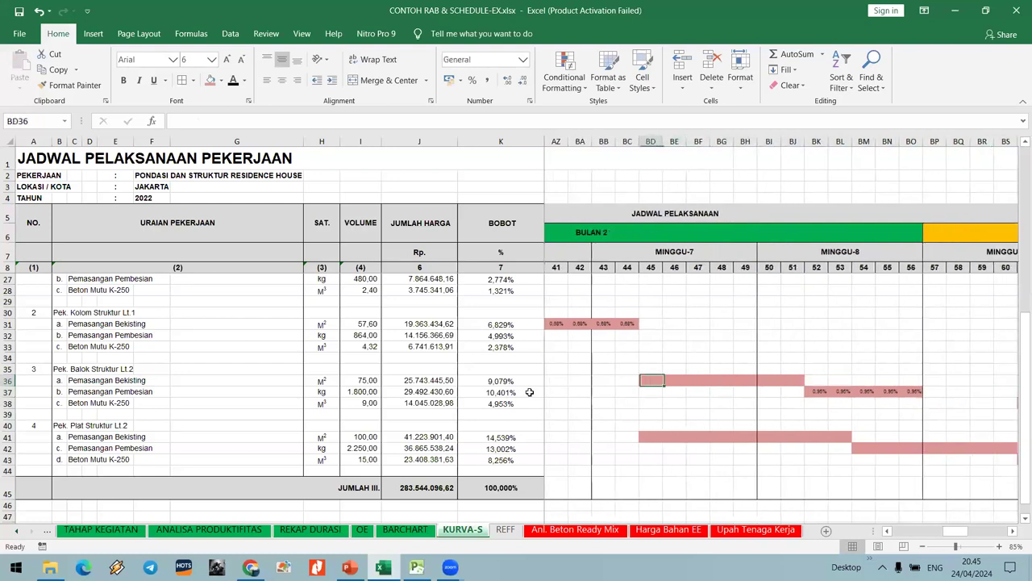
text(=)
click(498, 382)
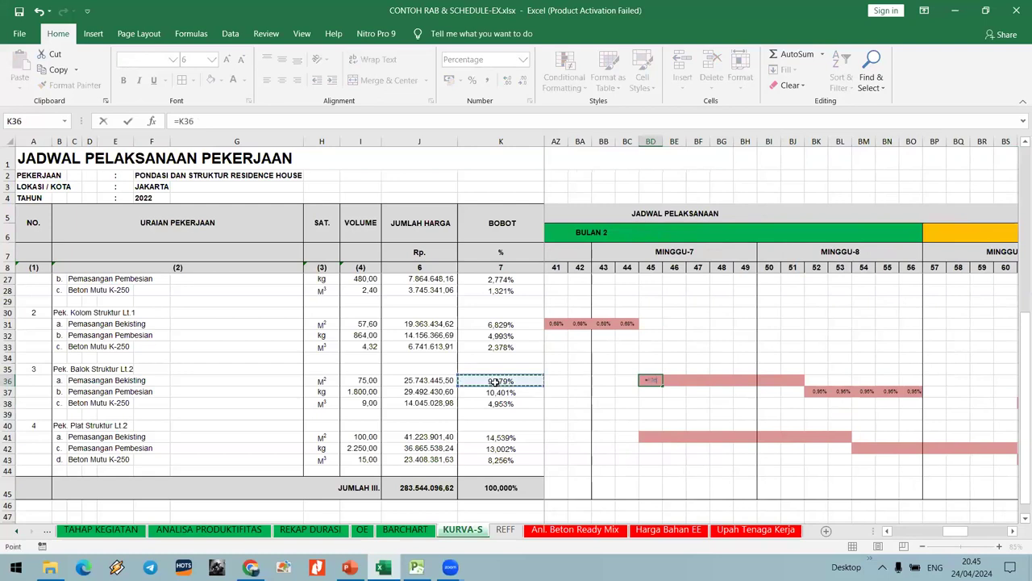
text(/14)
key(ctrl+Return)
Enter =BD36 in BE36 and copy it to BF36:BJ36 to repeat the beam Bekisting daily weight through day 51.
key(Right)
text(=)
key(Left)
key(ctrl+Return)
key(ctrl+c)
key(Right)
key(shift+Right)
key(shift+Right)
key(shift+Right)
key(shift+Right)
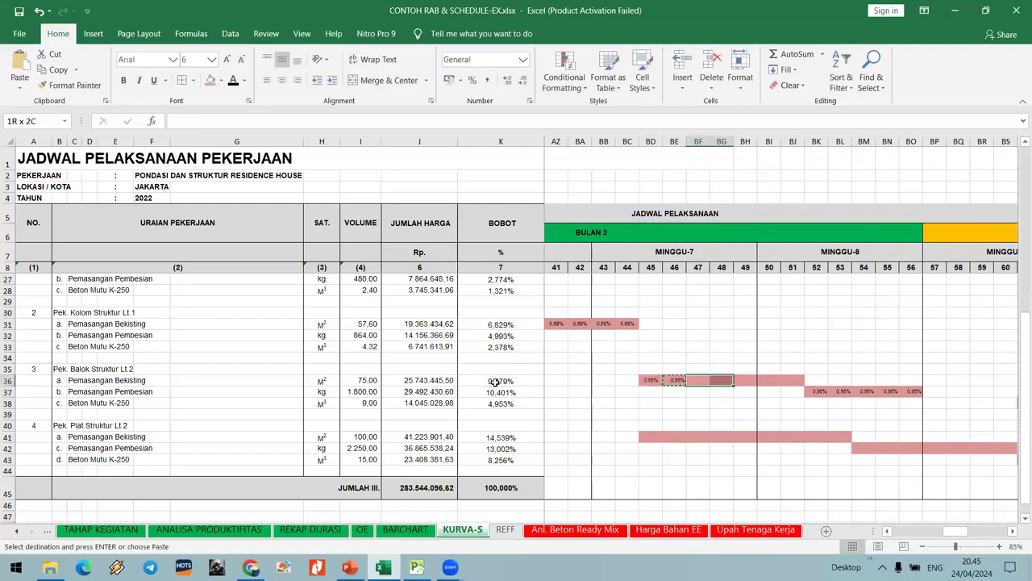
key(ctrl+v)
key(Escape)
Enter =BJ36 in CP36 to carry the beam Bekisting daily weight over to day 83.
key(Right)
key(Right)
key(Right)
key(Right)
key(Right)
key(Right)
key(Right)
key(Right)
key(Right)
key(Right)
key(Right)
key(Right)
key(Right)
key(Right)
key(Right)
key(Right)
key(Right)
key(Right)
key(Right)
key(Right)
key(Right)
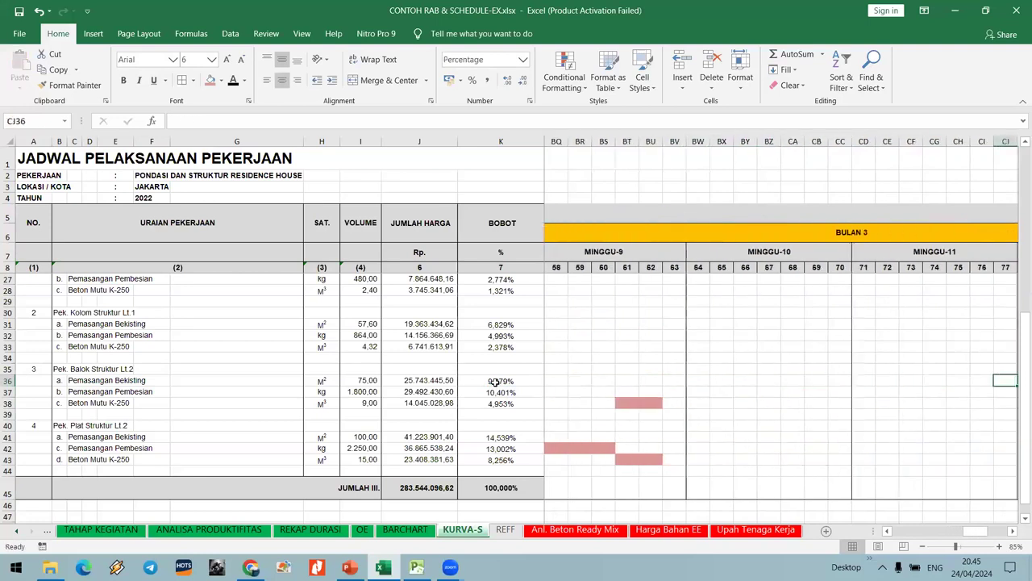
key(Right)
key(Right)
key(Right)
key(Right)
key(Right)
key(Right)
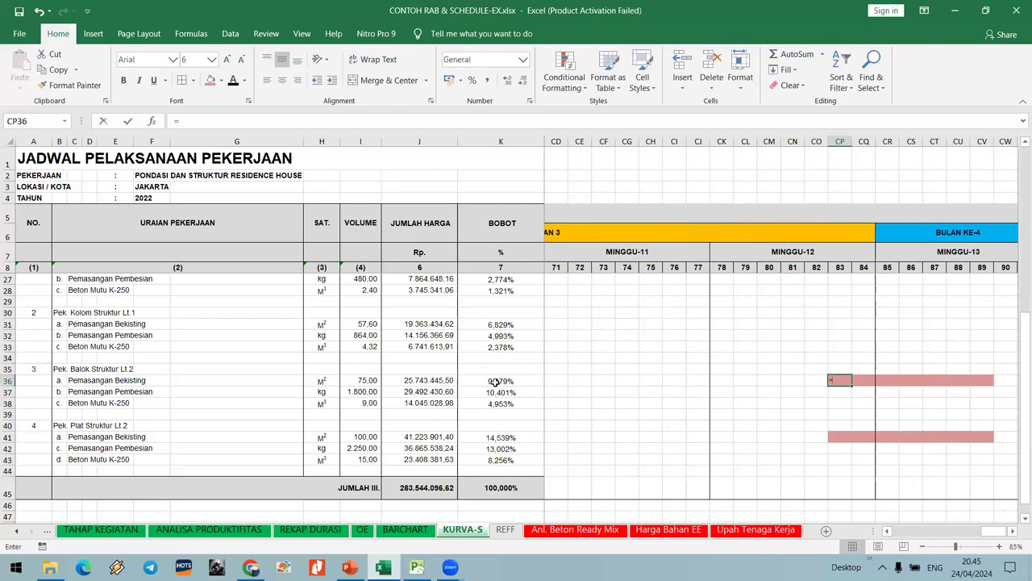
text(=)
key(Left)
key(Left)
key(Left)
key(Left)
key(Left)
key(Left)
key(Left)
key(Left)
key(Left)
key(Left)
key(Left)
key(Left)
key(Left)
key(Left)
key(Left)
key(Left)
key(Left)
key(Left)
key(Left)
key(Left)
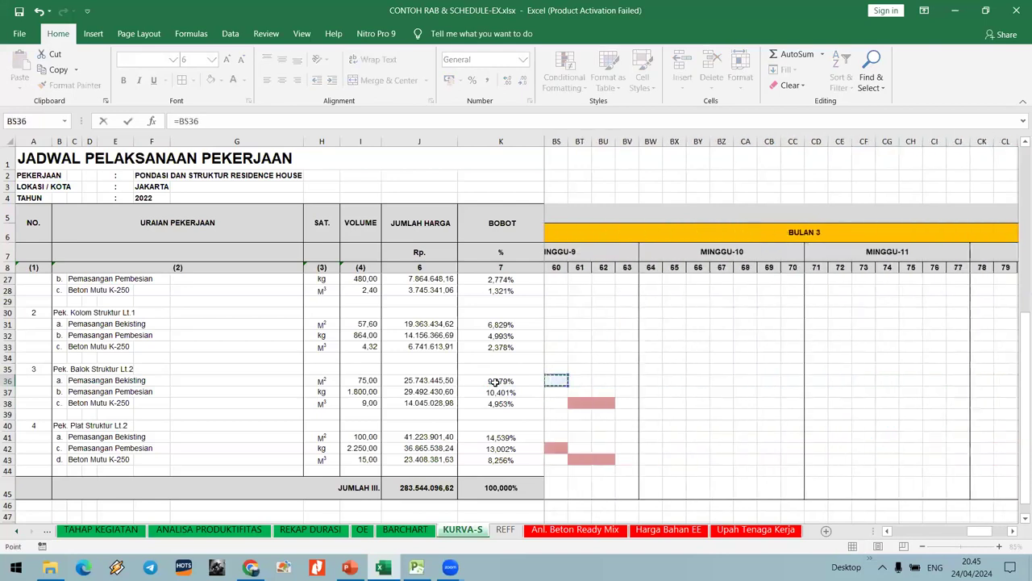
key(Left)
key(Left)
key(Left)
key(Left)
key(Left)
key(Left)
key(Left)
key(Left)
key(Left)
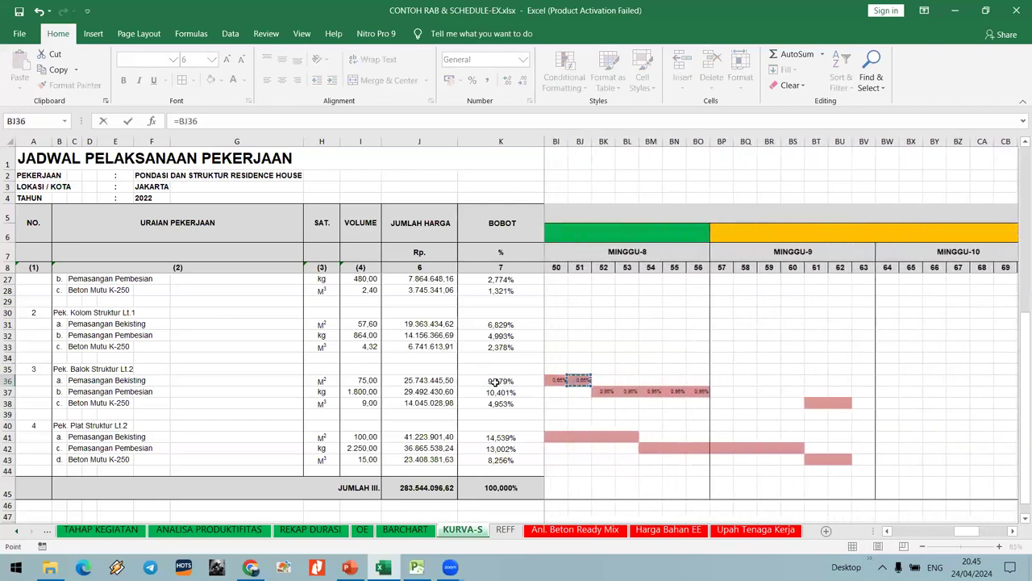
key(Tab)
Enter =CP36 in CQ36 and =CQ36 in CR36 to continue the beam Bekisting daily weight on days 84 and 85.
text(=)
key(Left)
key(Tab)
key(Down)
text(=)
key(Left)
key(Tab)
key(Right)
key(Down)
key(Left)
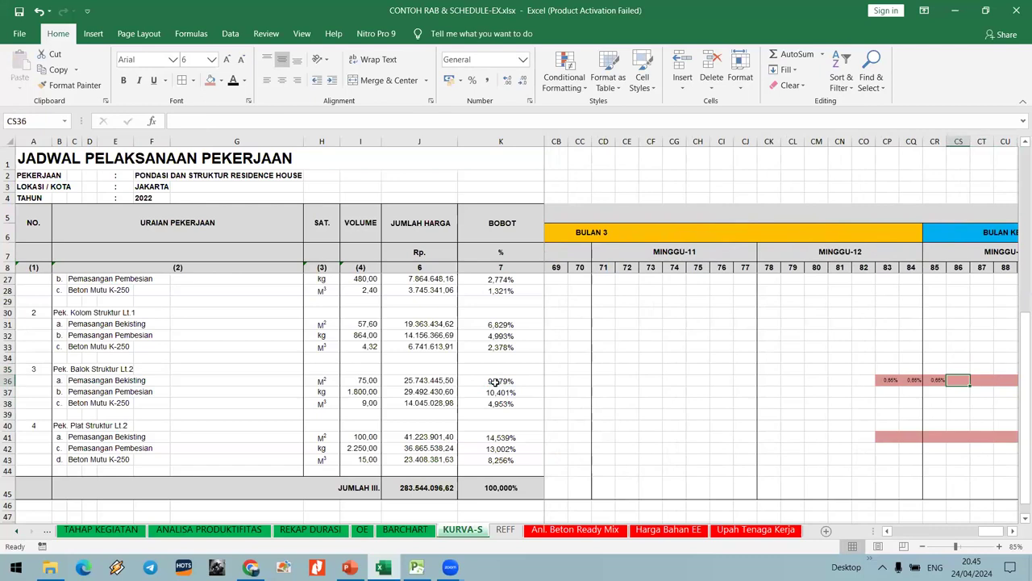
Enter =CR36 in CS36 and copy it to CT36:CV36 to repeat the beam Bekisting daily weight through day 89.
text(=)
key(Left)
key(ctrl+Return)
key(ctrl+c)
key(Right)
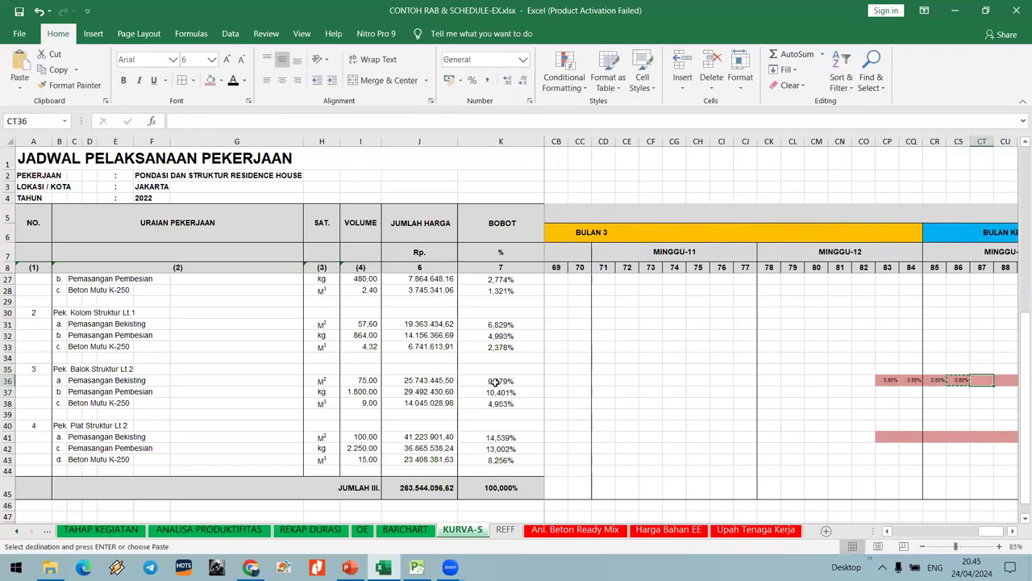
key(shift+Right)
key(shift+Right)
key(ctrl+v)
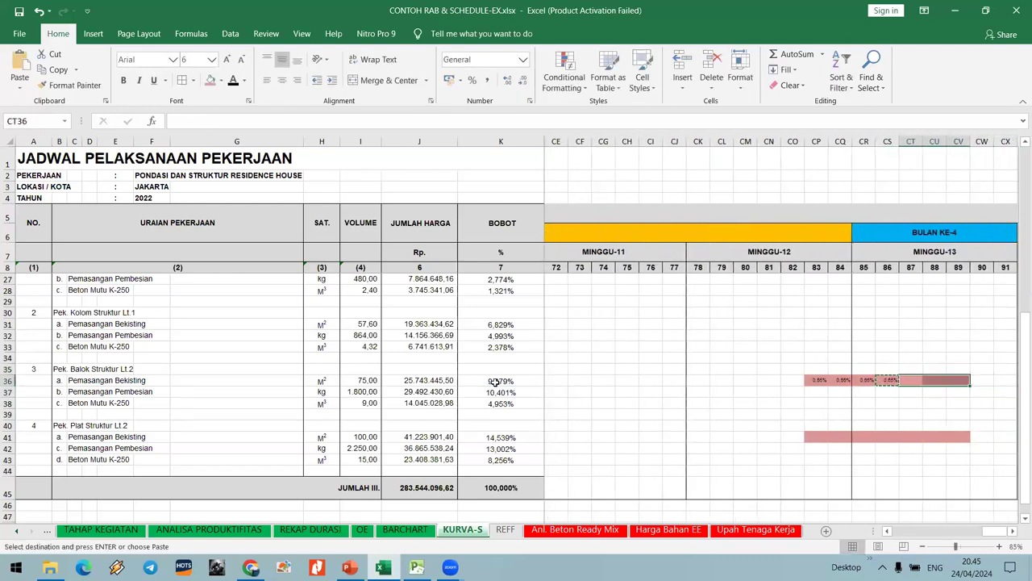
Enter =K38/2 in BT38 and =BT38 in BU38 to spread the beam Beton Mutu K-250 weight over days 61 and 62.
key(Left)
key(Escape)
key(Left)
key(Left)
key(Left)
key(Left)
key(Left)
key(Left)
key(Left)
key(Left)
key(Left)
key(Left)
key(Left)
key(Left)
key(Left)
key(Left)
key(Left)
key(Left)
key(Left)
key(Left)
key(Left)
key(Left)
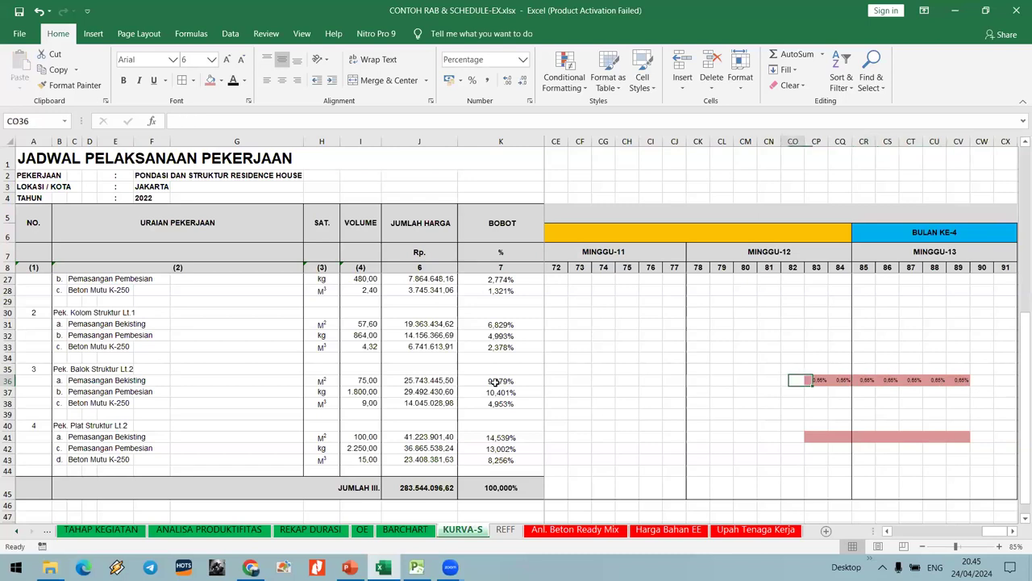
key(Left)
key(Left)
key(Left)
key(Left)
key(Left)
key(Left)
key(Left)
key(Left)
key(Left)
key(Left)
key(Left)
key(Left)
key(Left)
key(Left)
key(Left)
key(Left)
key(Left)
key(Left)
key(Left)
key(Left)
key(Right)
key(Right)
key(Right)
key(Right)
key(Right)
key(Right)
key(Right)
key(Right)
key(Right)
key(Right)
key(Right)
key(Right)
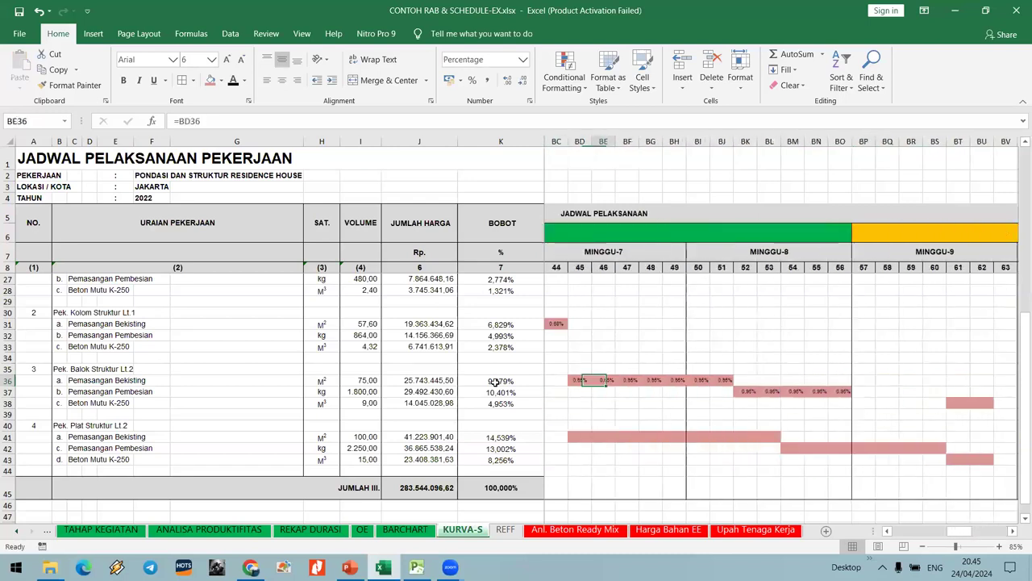
key(Down)
key(Right)
key(Right)
key(Down)
key(Right)
key(Right)
key(Right)
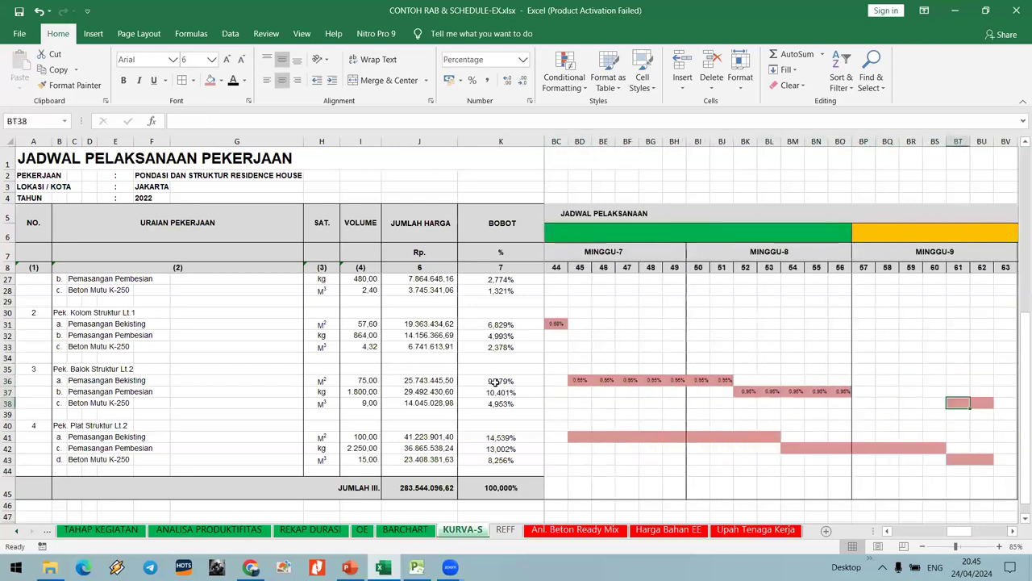
text(=)
click(489, 405)
text(/2)
key(Return)
key(Up)
key(Right)
text(=BT38)
key(Return)
Enter a formula in BD41 dividing the slab Bekisting weight in K41 by its number of scheduled days.
click(579, 436)
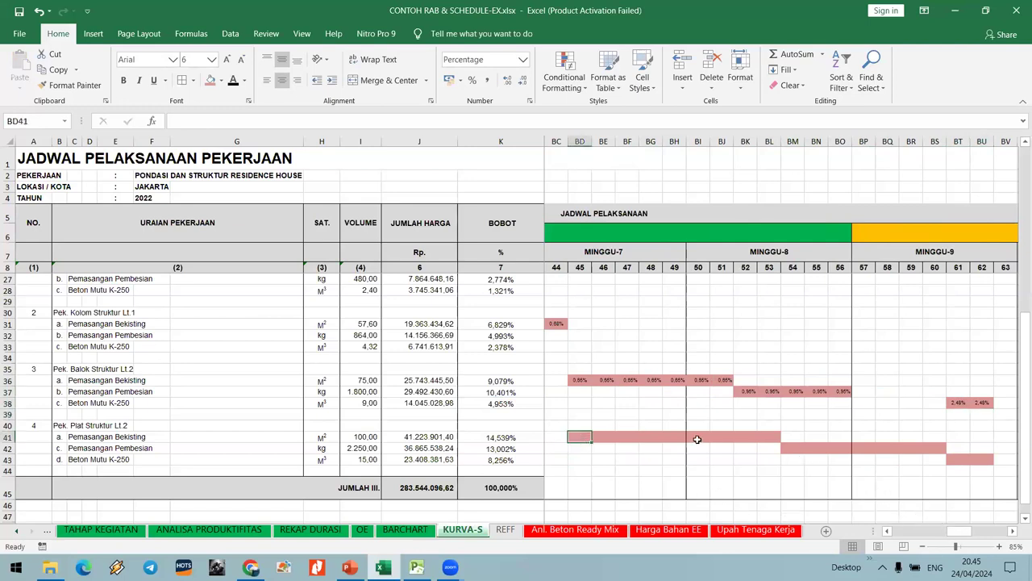
drag(680, 436, 720, 437)
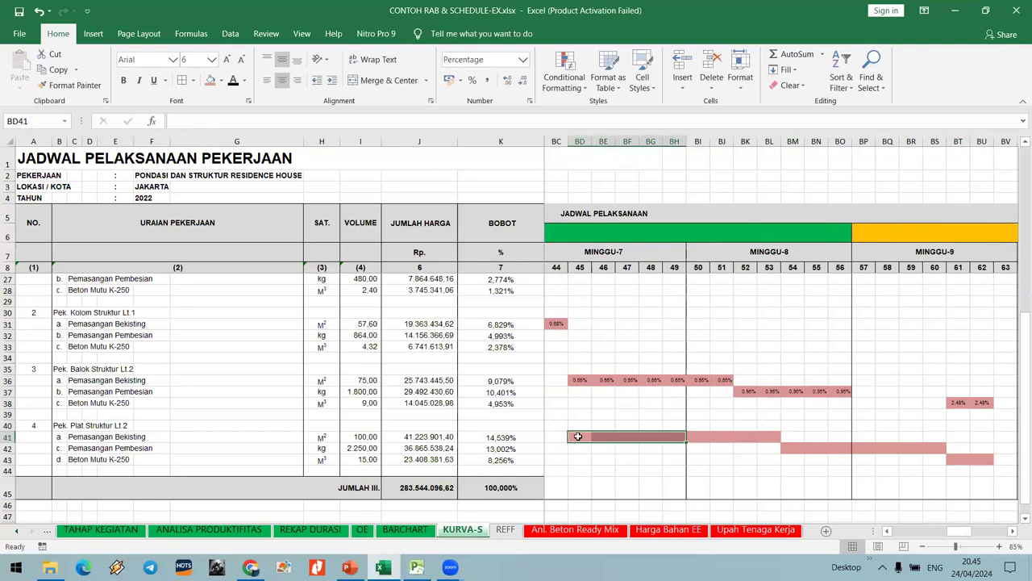
click(578, 436)
text(=)
click(509, 440)
text(/1)
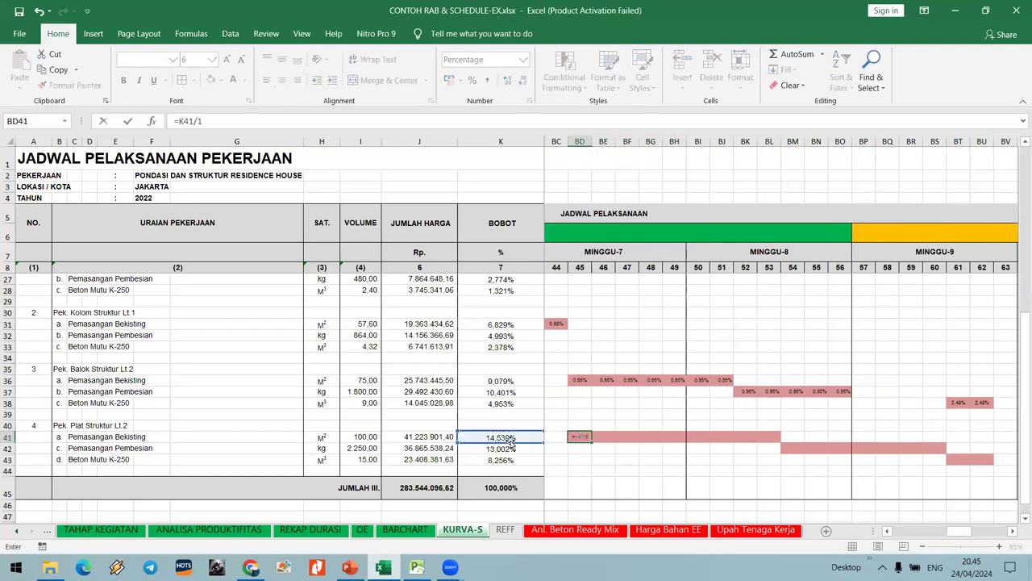
key(Tab)
Enter =BD41 in BE41 and copy it to BF41:BL41 to repeat the slab Bekisting daily weight through day 53.
key(Left)
key(Return)
key(Up)
key(ctrl+c)
key(Right)
key(shift+Right)
key(shift+Right)
key(shift+Right)
key(shift+Right)
key(shift+Right)
key(shift+Right)
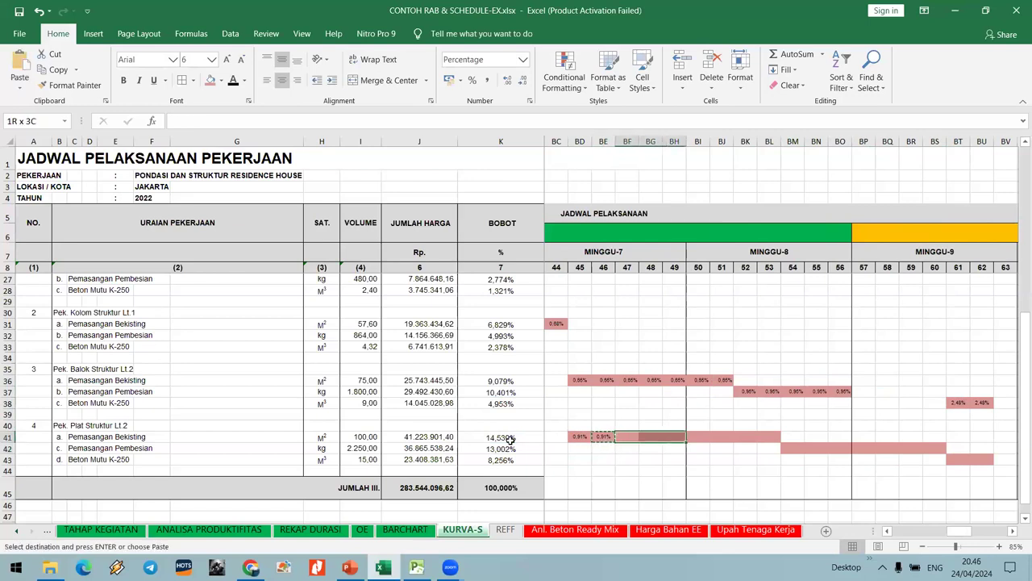
key(Return)
Enter =BK41 in CP41 to carry the slab Bekisting daily weight over to day 83.
key(Right)
key(Right)
key(Right)
key(Right)
key(Right)
key(Right)
key(Right)
key(Right)
key(Right)
key(Right)
key(Right)
key(Right)
key(Right)
key(Right)
key(Right)
key(Right)
key(Right)
key(Right)
key(Right)
key(Right)
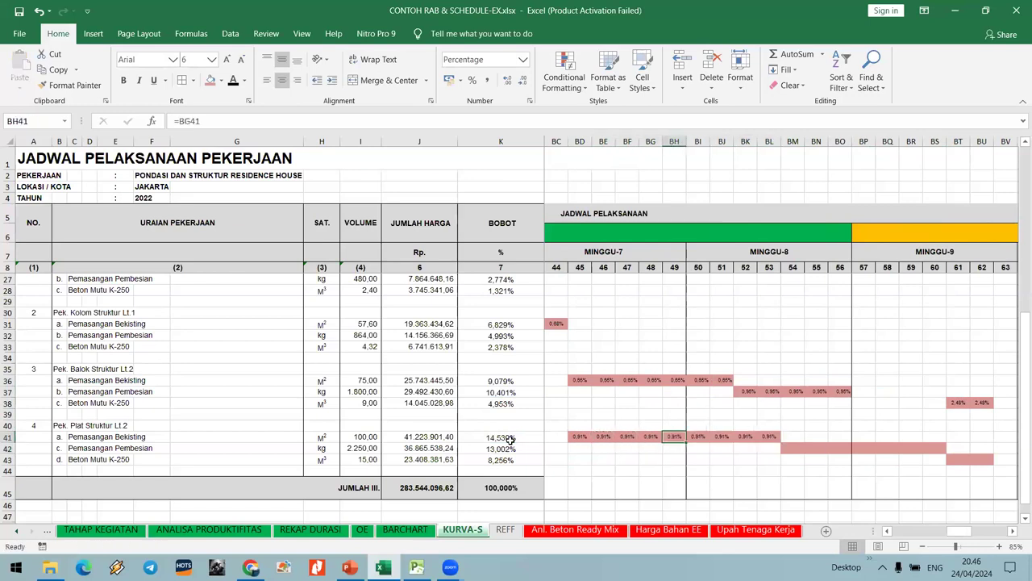
key(Left)
key(Left)
key(Left)
key(Left)
key(Left)
key(Left)
key(Left)
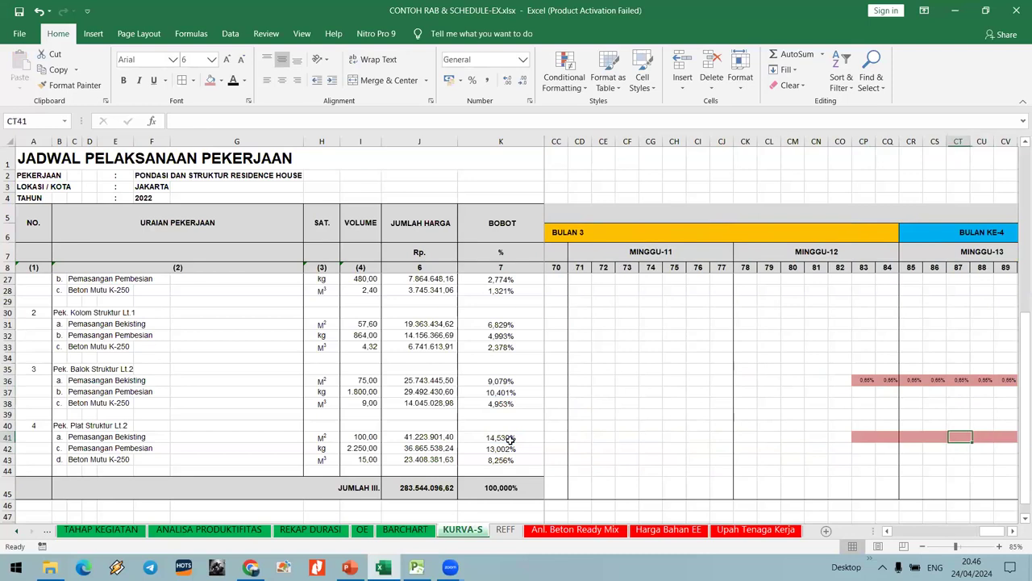
key(Right)
text(=)
key(Left)
key(Left)
key(Left)
key(Left)
key(Left)
key(Left)
key(Left)
key(Left)
key(Left)
key(Left)
key(Left)
key(Left)
key(Left)
key(Left)
key(Left)
key(Left)
key(Left)
key(Left)
key(Left)
key(Left)
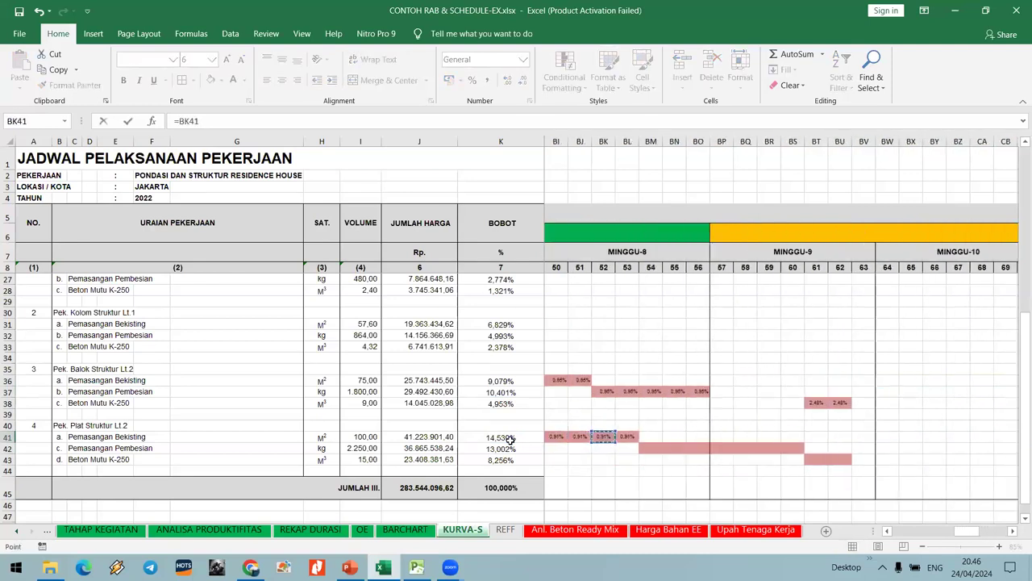
key(Return)
Copy the formulas in CQ36:CV36 to CQ41:CV41 to repeat the slab Bekisting daily weight over days 84 to 89.
key(Right)
key(Right)
key(Right)
key(Right)
key(Right)
key(Right)
key(Left)
key(Left)
key(Left)
key(Left)
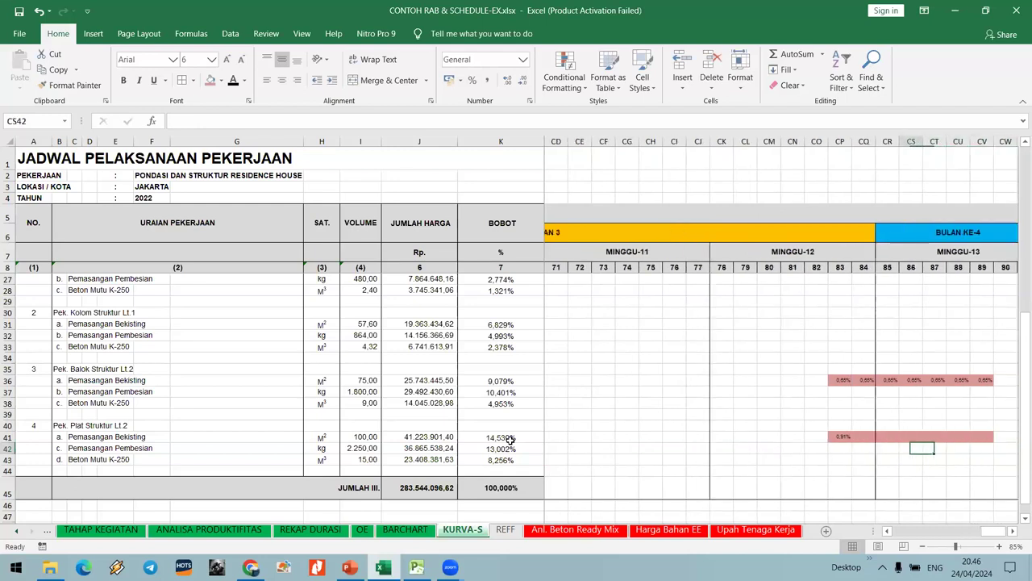
key(Up)
key(Up)
key(Left)
key(Up)
key(Up)
key(Up)
key(Up)
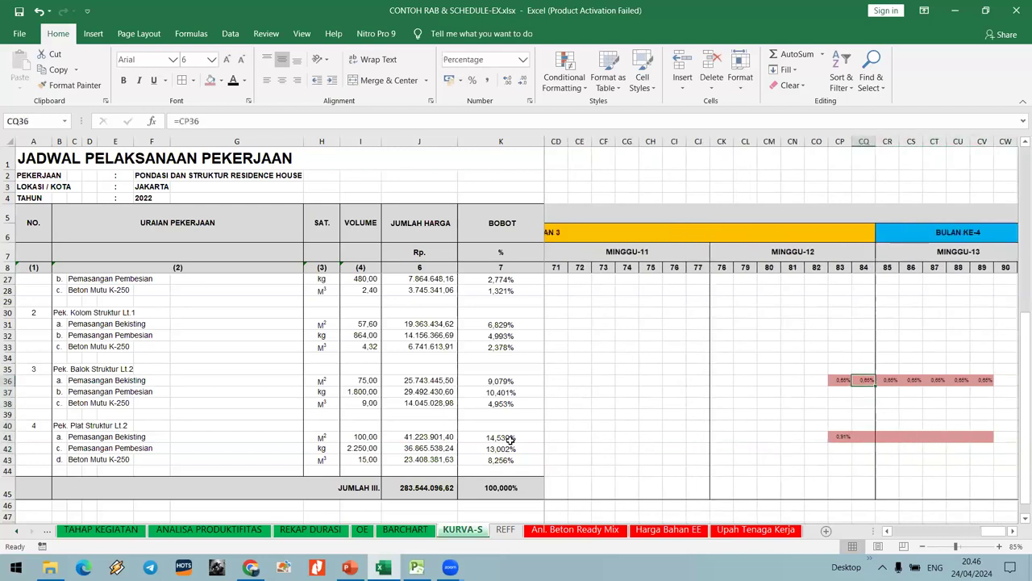
key(shift+Right)
key(shift+Right)
key(shift+Right)
key(shift+Right)
key(shift+Right)
key(ctrl+c)
key(Down)
key(Down)
key(Down)
key(Down)
key(Down)
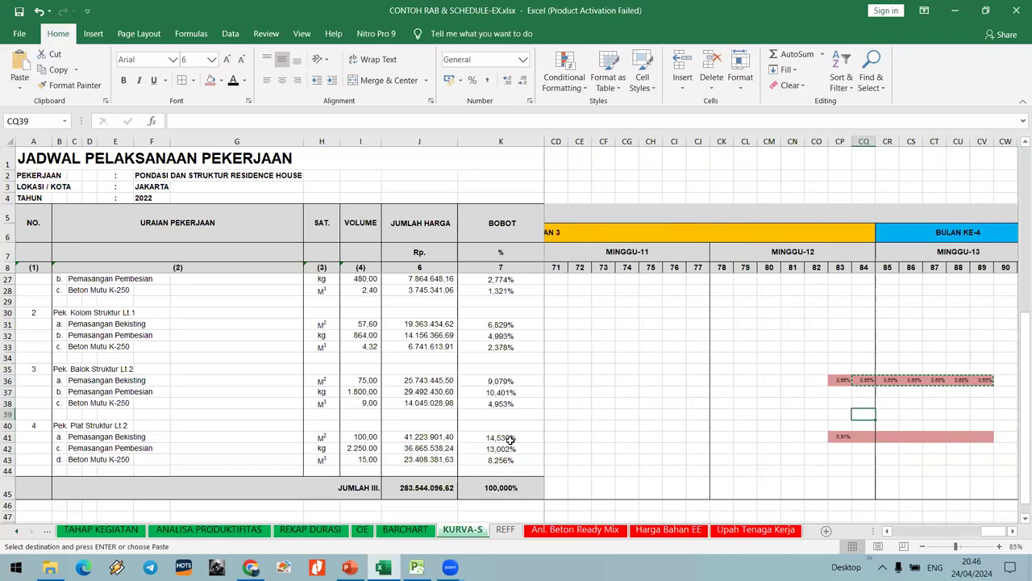
key(Return)
Review the slab Bekisting daily weights along row 41 and the scheduled bars of the remaining slab items.
key(Left)
key(Left)
key(Left)
key(Left)
key(Left)
key(Left)
key(Left)
key(Left)
key(Left)
key(Left)
key(Left)
key(Left)
key(Left)
key(Left)
key(Left)
key(Left)
key(Left)
key(Left)
key(Left)
key(Left)
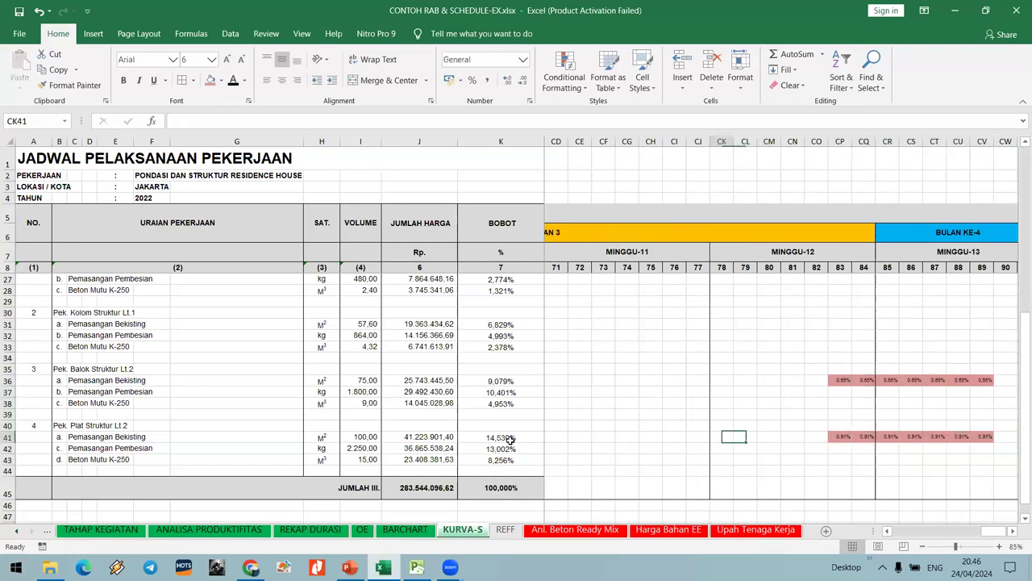
key(Left)
key(Left)
key(Left)
key(Left)
key(Left)
key(Left)
key(Left)
key(Left)
key(Left)
key(Left)
key(Left)
key(Left)
key(Left)
key(Left)
key(Left)
key(Left)
key(Left)
key(Left)
key(Left)
key(Left)
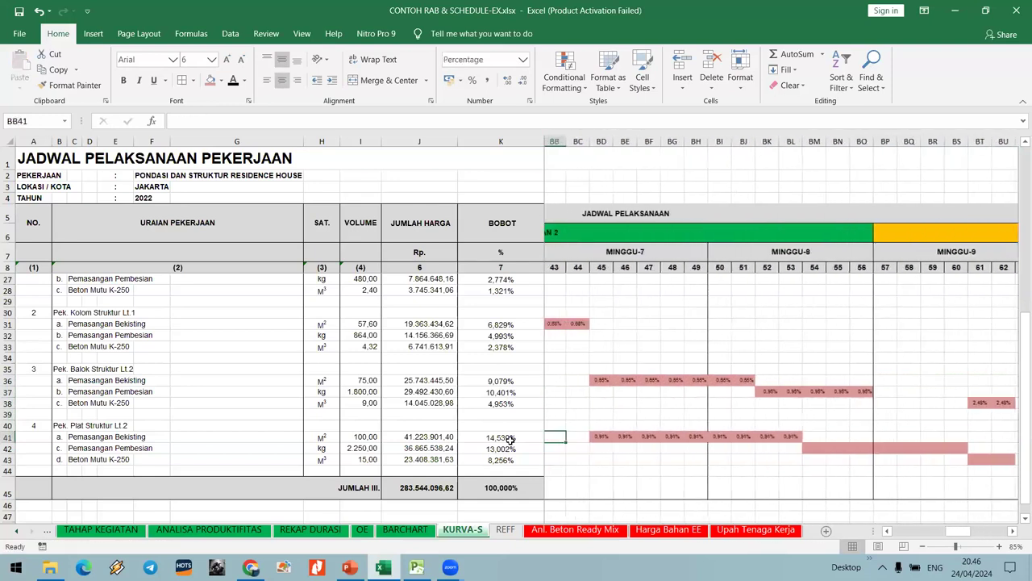
key(Left)
key(Left)
key(Left)
key(Right)
key(Right)
key(Right)
key(Right)
key(Right)
key(Right)
key(Right)
key(Right)
key(Right)
key(Right)
key(Right)
key(Right)
key(Right)
key(Right)
key(Right)
key(Right)
key(Right)
key(Right)
key(Right)
key(Right)
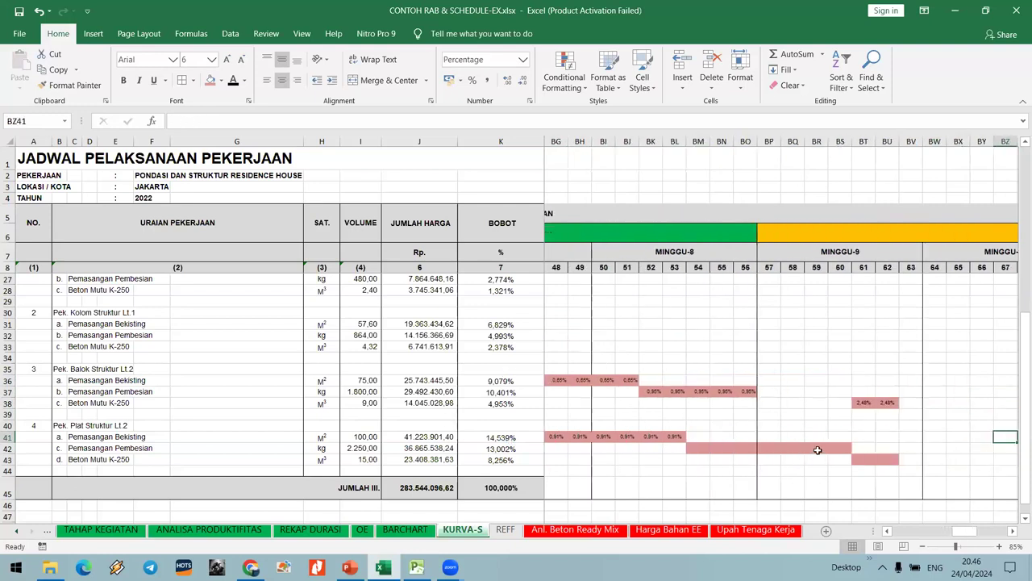
Enter =K43/14 in AA42 as the slab Pembesian daily weight for day 16.
drag(962, 536, 919, 540)
click(637, 451)
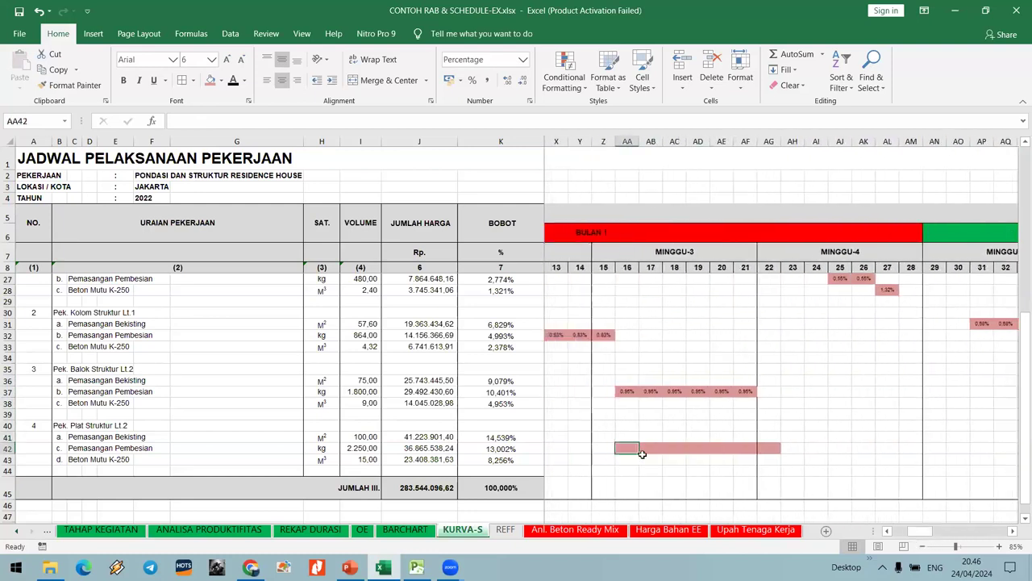
text(=)
click(528, 455)
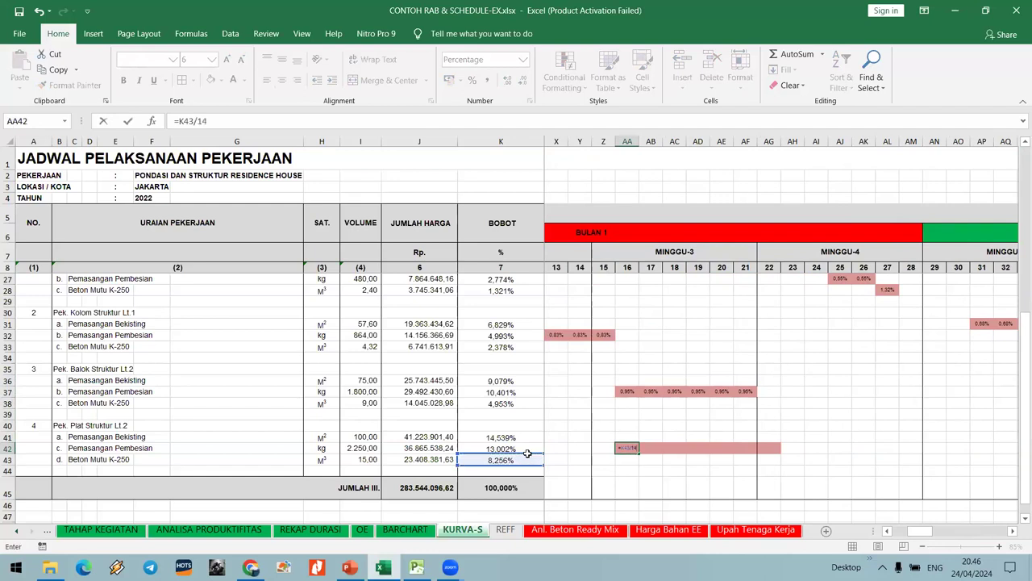
text(/14)
key(Tab)
Enter =AA42 in AB42 and copy it to AC42:AG42 to repeat the slab Pembesian daily weight through day 22.
key(Left)
key(ctrl+c)
key(Right)
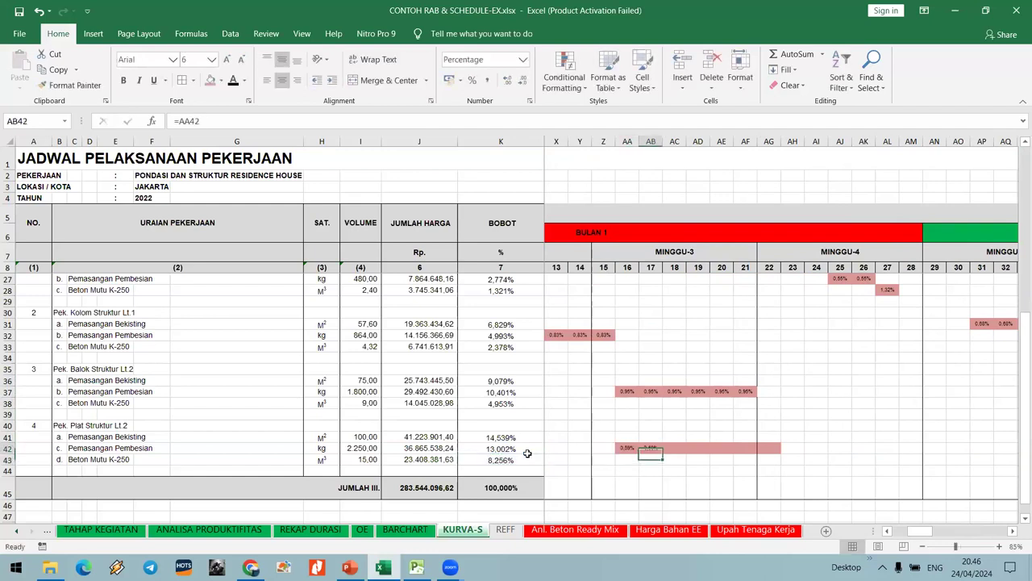
key(Right)
key(shift+Right)
key(shift+Right)
key(shift+Right)
key(shift+Right)
key(ctrl+v)
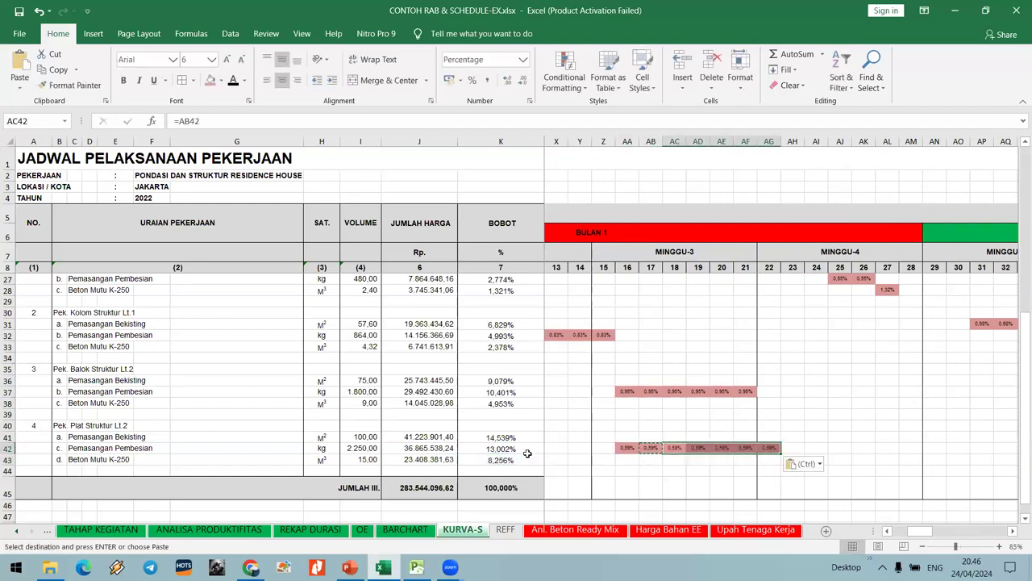
key(Escape)
Enter =AG42 in BM42 to carry the slab Pembesian daily weight over to day 54.
key(Right)
key(Right)
key(Right)
key(Right)
key(Right)
key(Right)
key(Right)
key(Right)
key(Right)
key(Right)
key(Right)
key(Right)
key(Right)
key(Right)
key(Right)
key(Right)
key(Right)
key(Right)
key(Right)
key(Right)
key(Right)
key(Right)
key(Right)
key(Right)
key(Right)
key(Right)
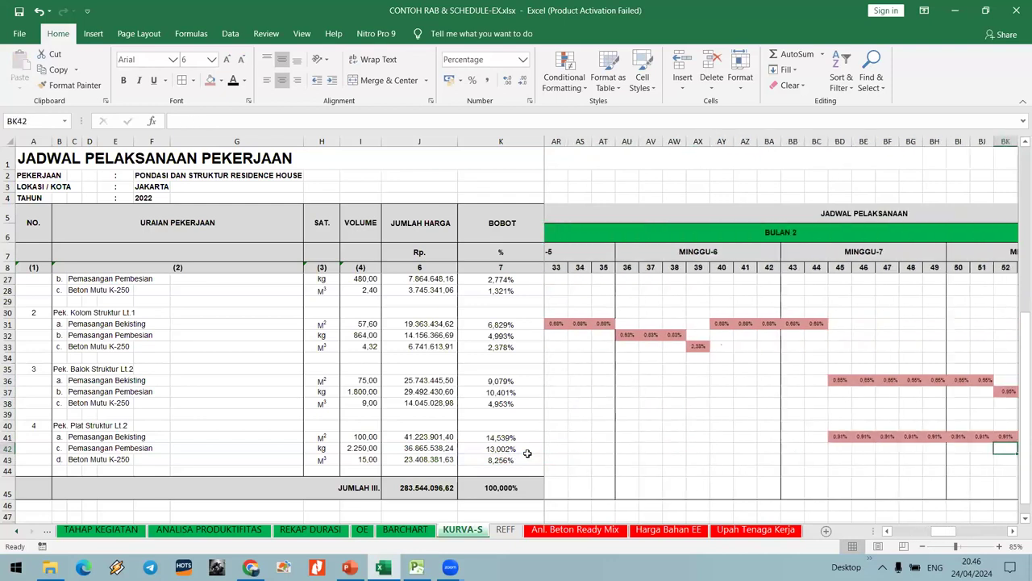
key(Left)
key(Left)
key(Left)
key(Left)
text(=)
key(Left)
key(Left)
key(Left)
key(Left)
key(Left)
key(Left)
key(Left)
key(Left)
key(Left)
key(Left)
key(Left)
key(Left)
key(Left)
key(Left)
key(Left)
key(Left)
key(Left)
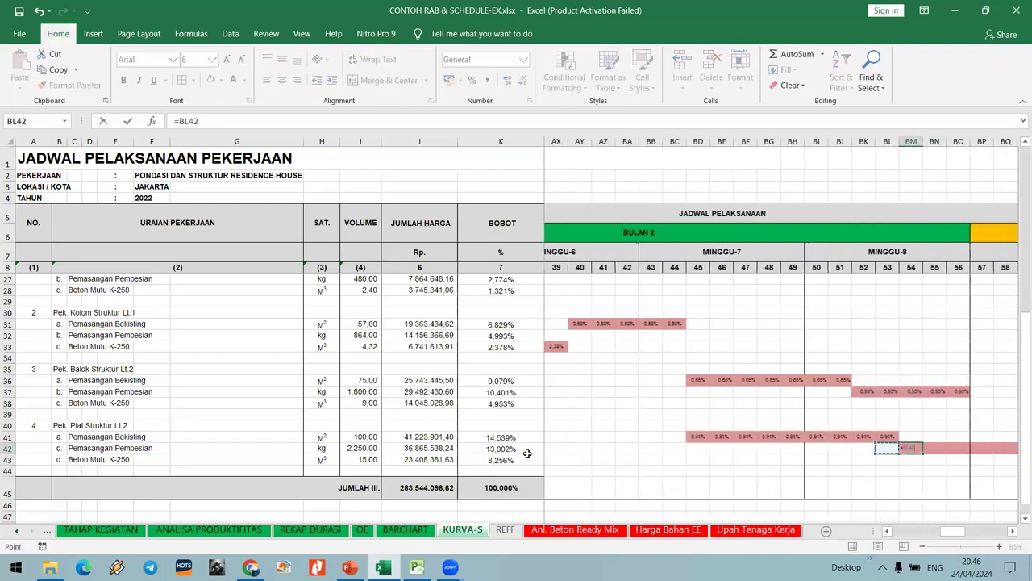
key(Left)
key(Left)
key(Left)
key(Left)
key(Left)
key(Left)
key(Left)
key(Left)
key(Left)
key(Left)
key(Left)
key(Left)
key(Left)
key(Left)
key(Left)
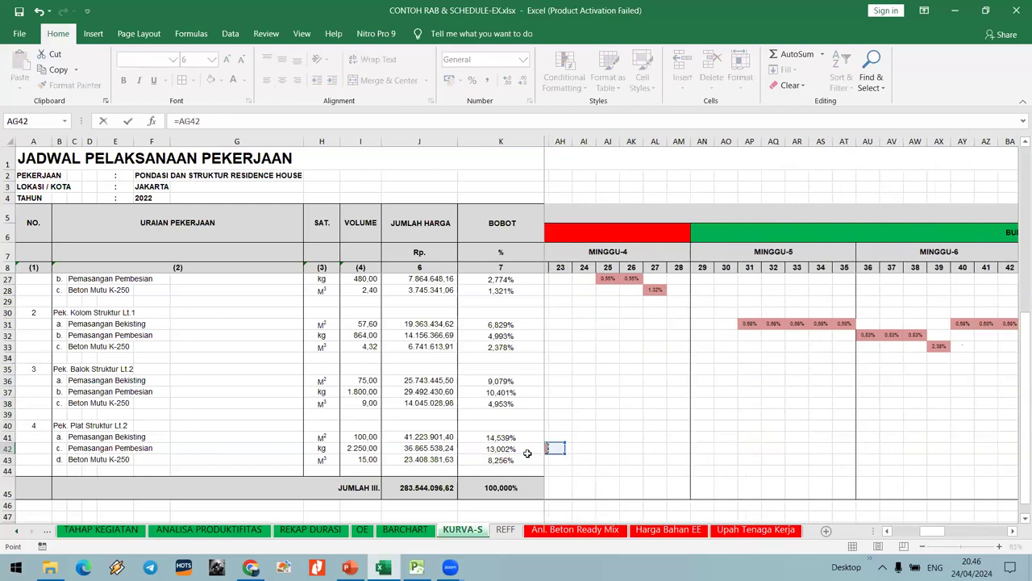
key(Return)
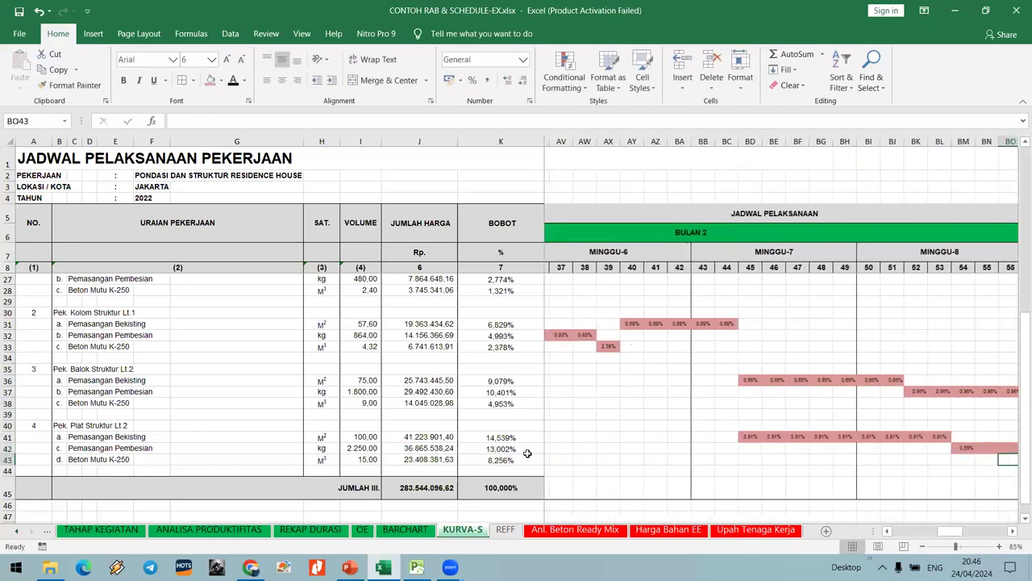
Repeat the slab Pembesian daily weight in BN42 and copy it to BO42:BS42, filling days 55 to 60.
key(shift+Left)
key(ctrl+c)
key(Right)
key(shift+Right)
key(shift+Right)
key(shift+Right)
key(shift+Right)
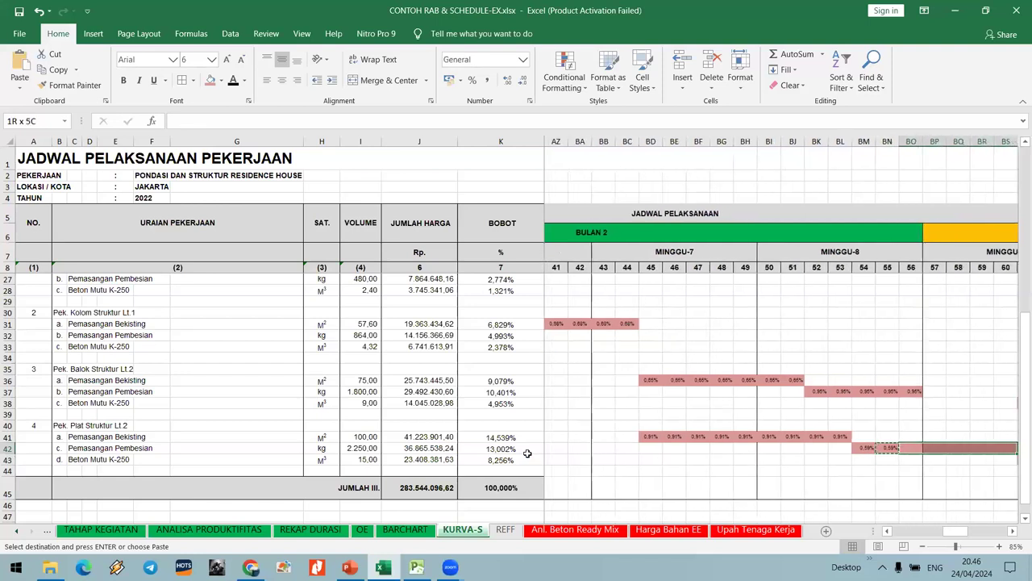
key(ctrl+v)
key(Right)
key(Escape)
key(Down)
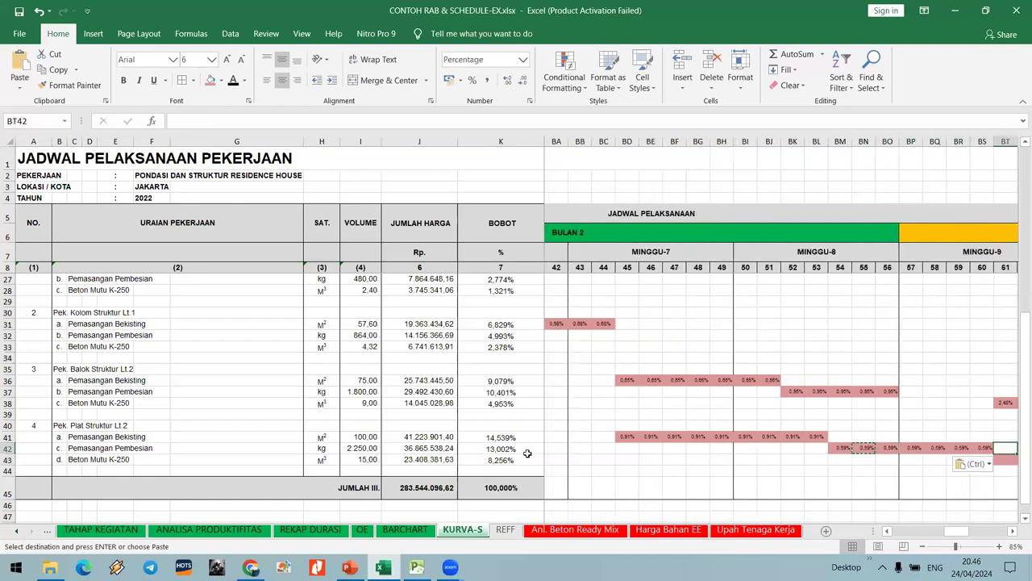
Enter =K43/2 in BT43 and =BT43 in BU43 as the slab Beton Mutu K-250 daily weights for days 61 and 62.
key(Right)
key(Right)
key(Right)
key(Right)
key(Right)
key(Right)
key(Left)
key(Left)
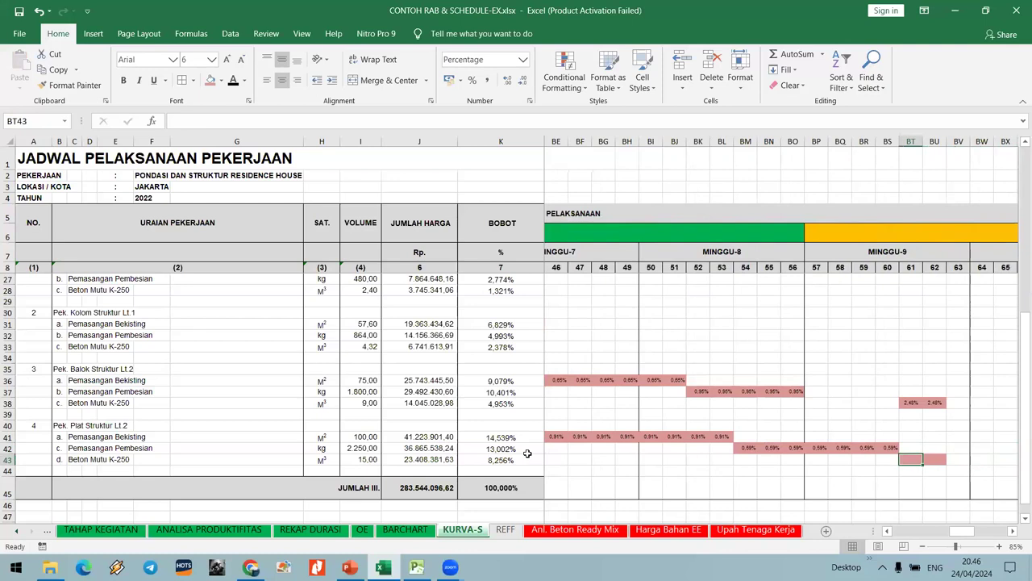
text(=)
click(531, 461)
text(/2)
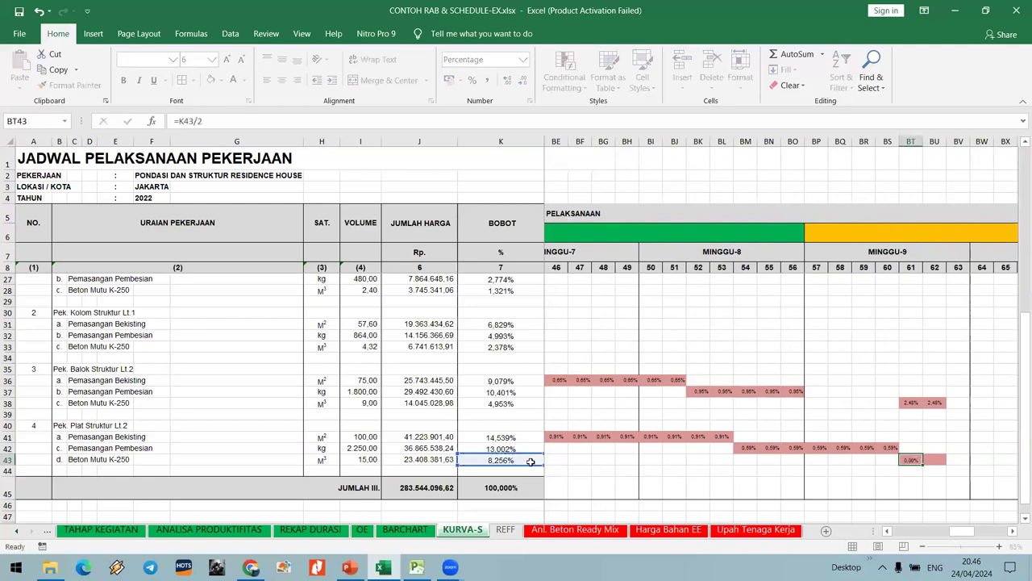
key(Tab)
text(=)
key(Left)
key(Return)
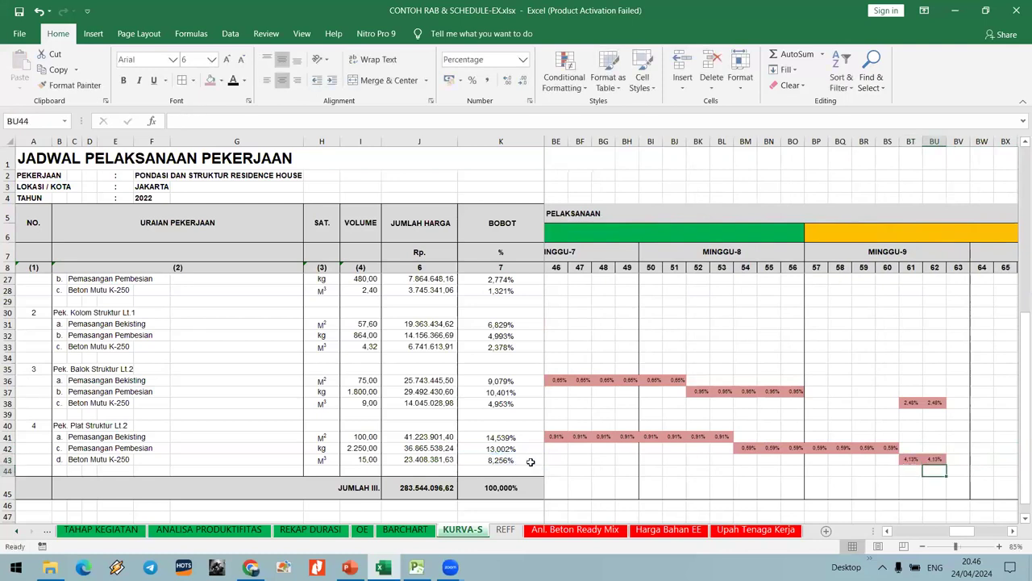
Enter the label Jumlah Bobot in K46, directly below the total weight.
scroll(878, 425, up, 1)
scroll(878, 424, down, 1)
drag(960, 530, 886, 547)
scroll(687, 443, down, 4)
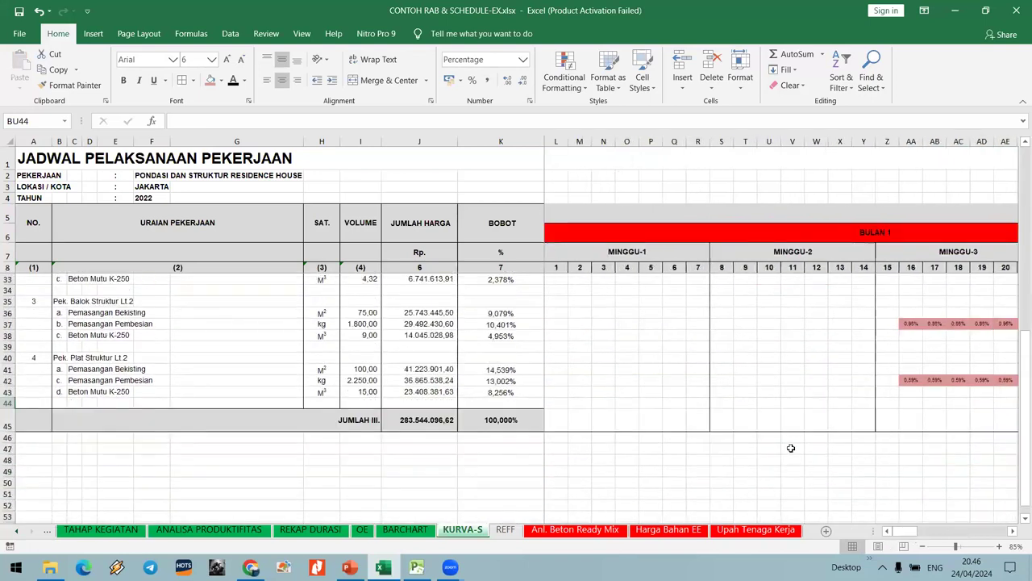
scroll(532, 488, up, 3)
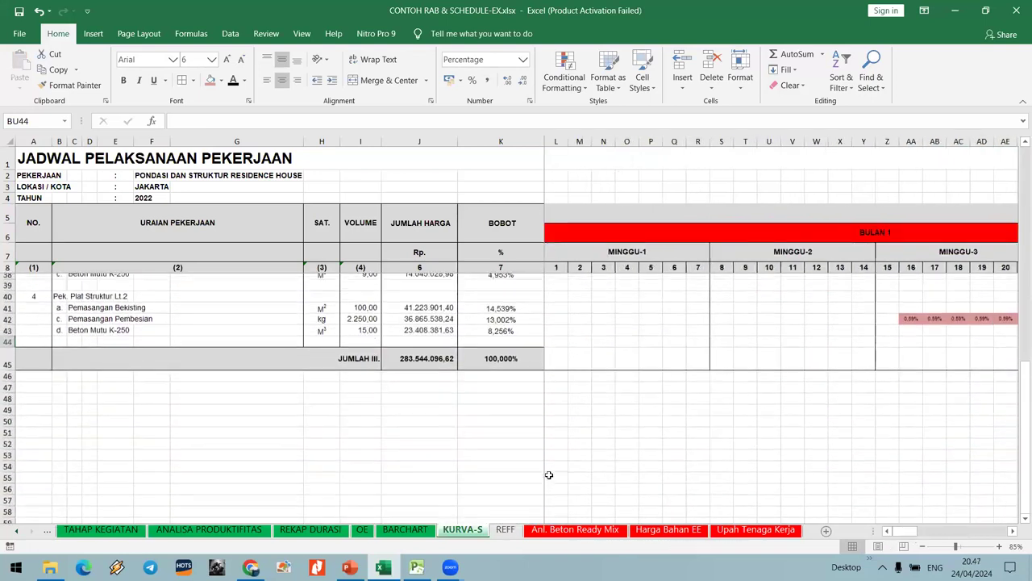
scroll(497, 469, down, 1)
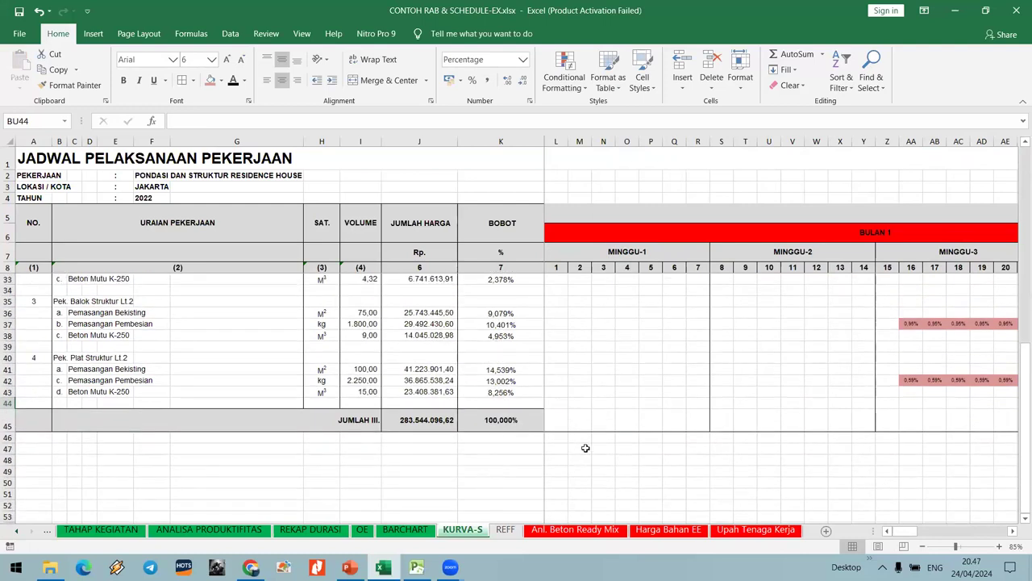
click(561, 436)
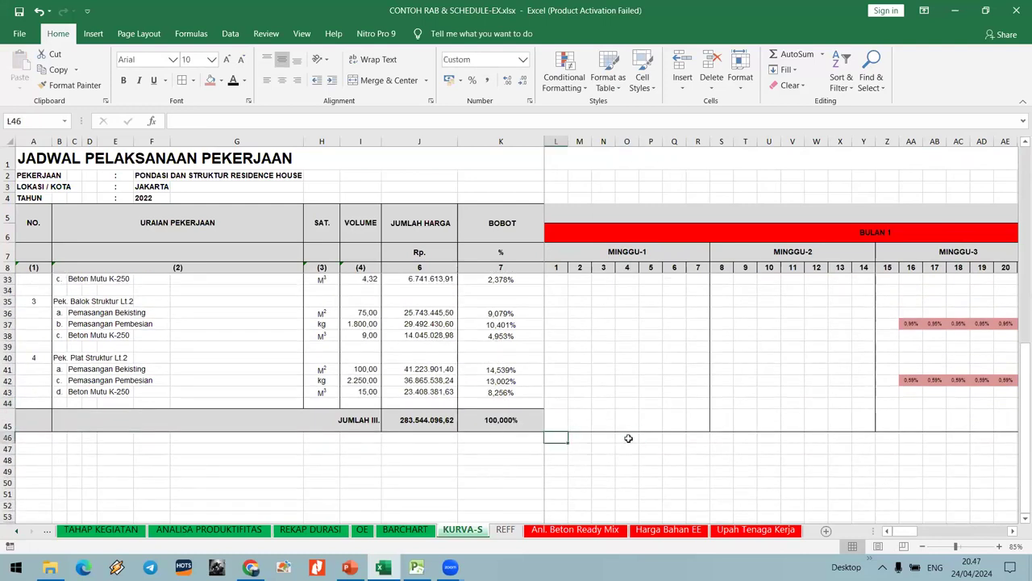
click(529, 443)
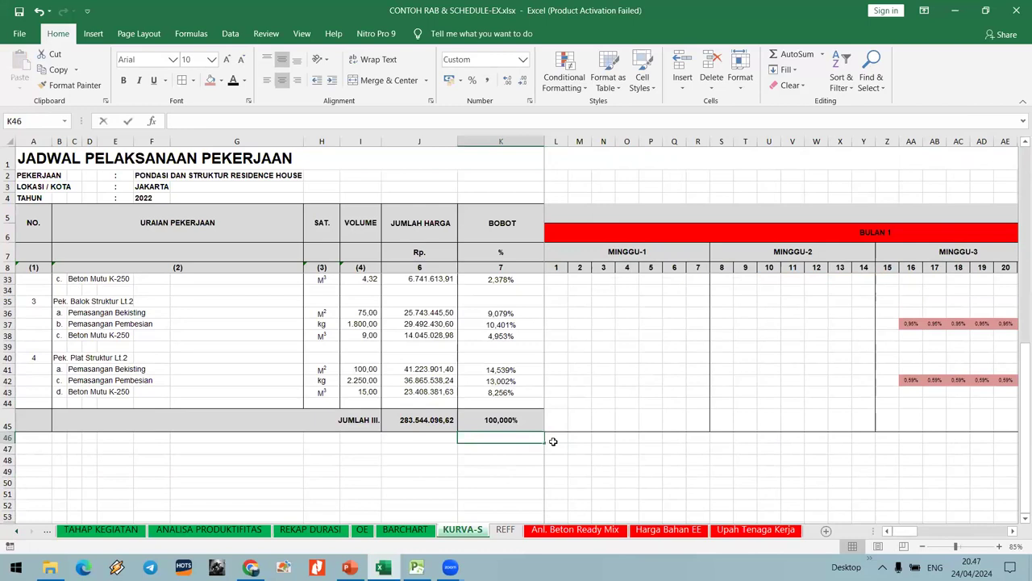
text(Jumlah Bobot)
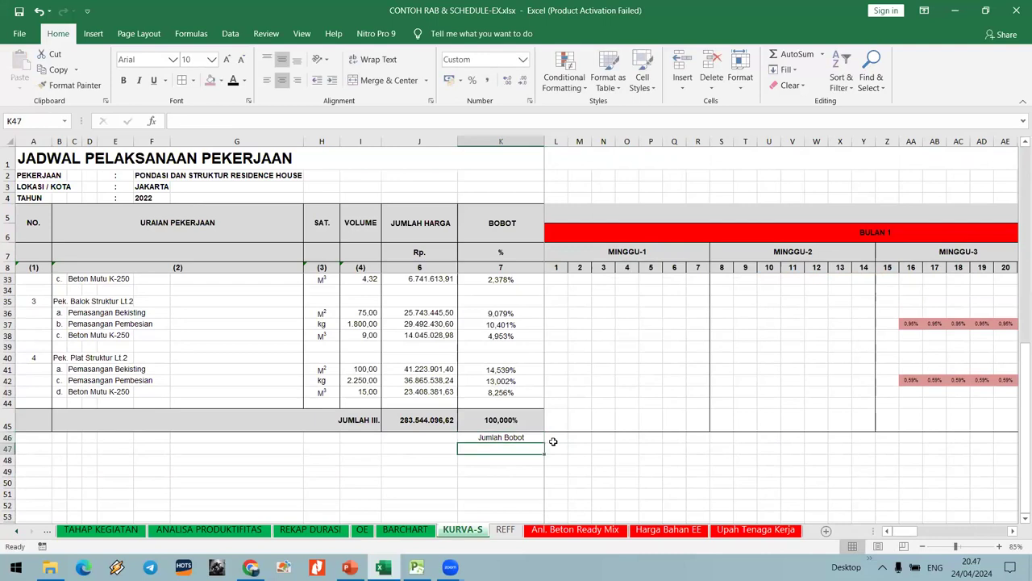
Unhide the KURVA S (2) sheet.
right_click(513, 529)
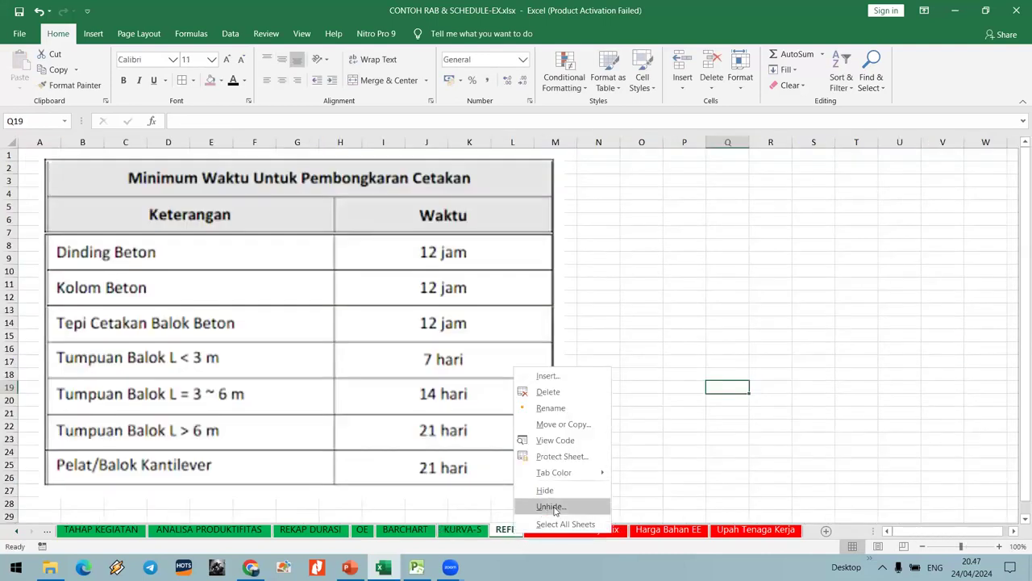
click(550, 506)
scroll(552, 501, down, 2)
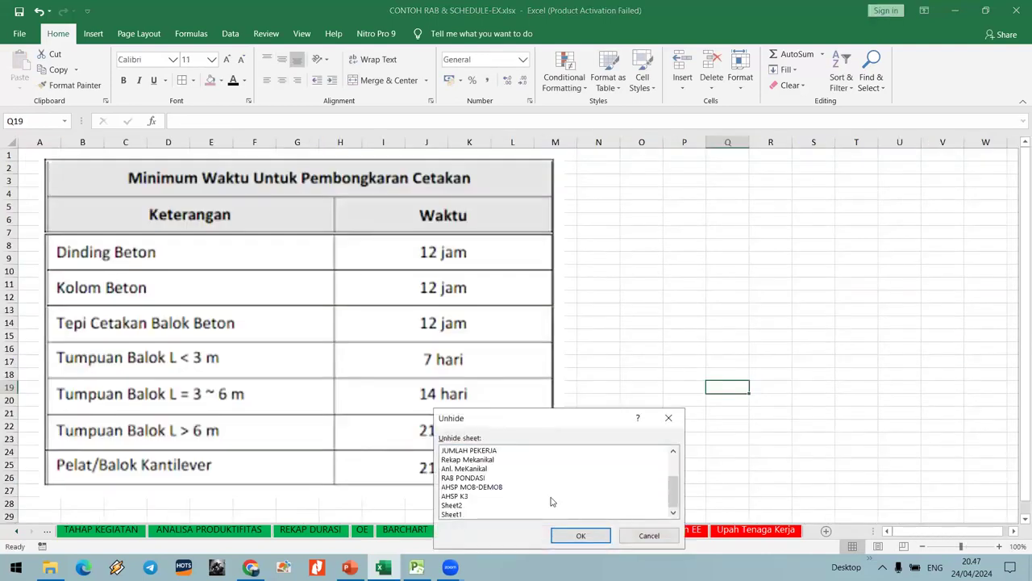
scroll(524, 505, up, 1)
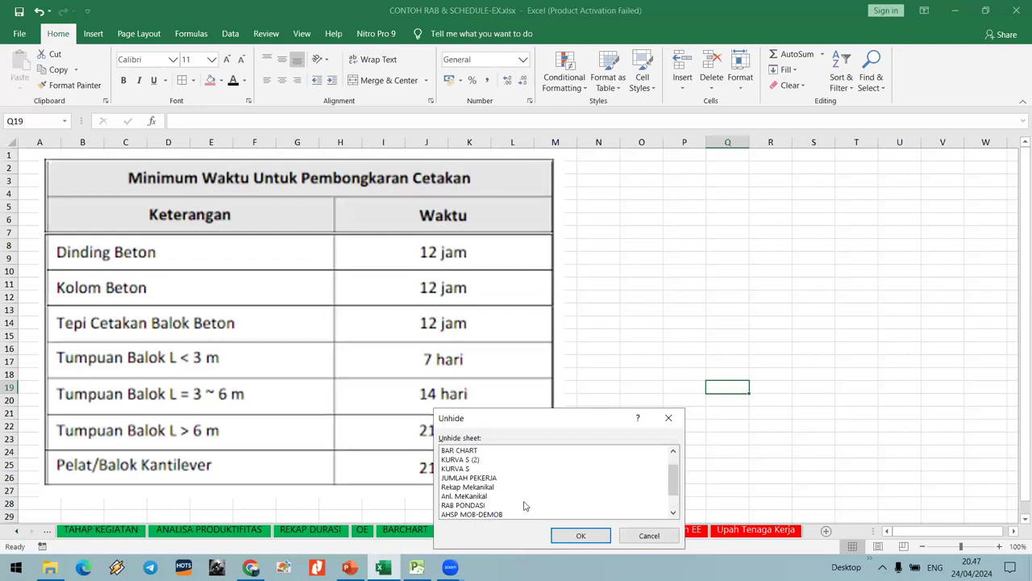
click(466, 468)
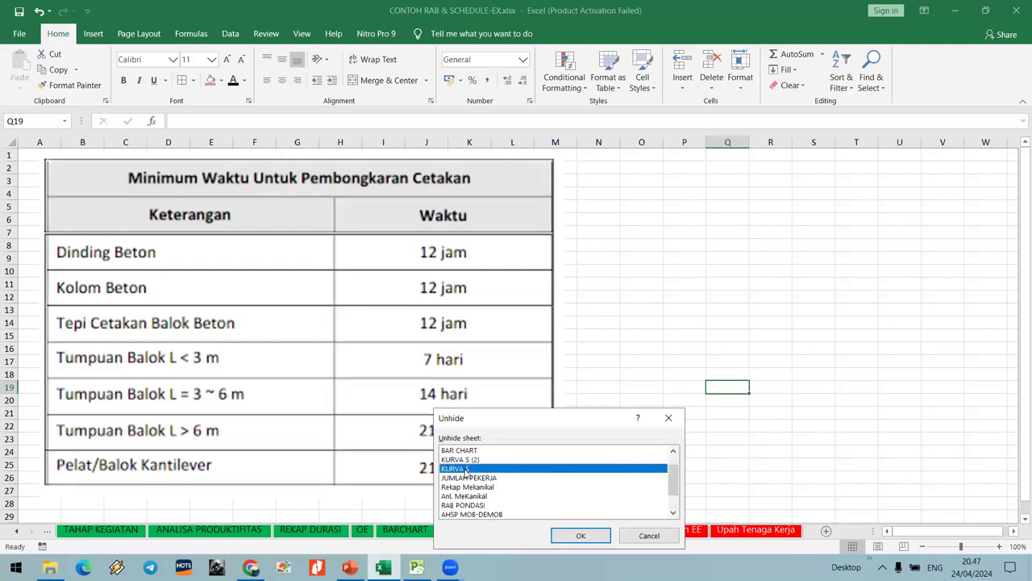
click(460, 459)
click(580, 536)
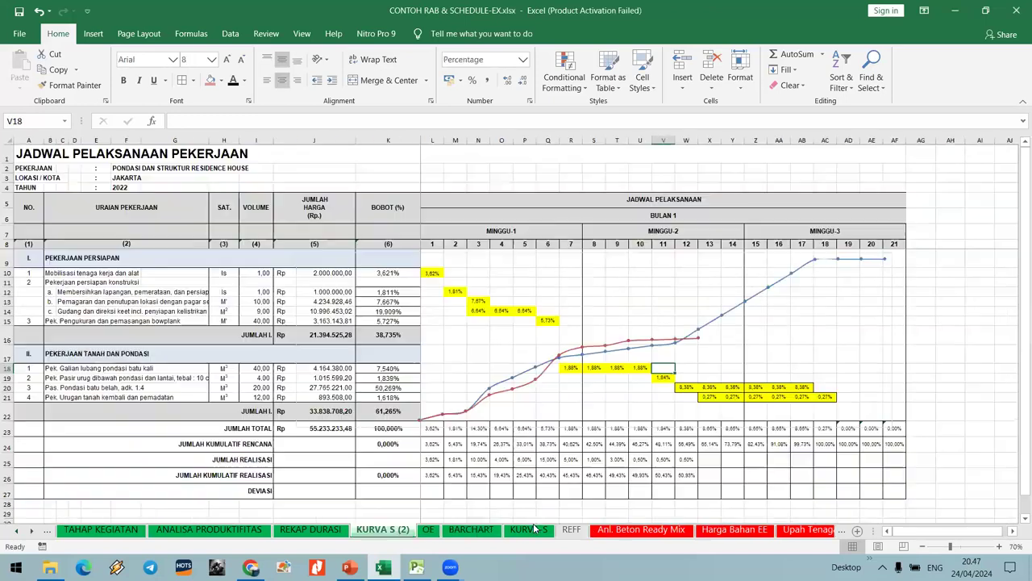
Copy the labels JUMLAH KUMULATIF RENCANA through DEVIASI from KURVA S (2) and paste their values into KURVA-S from K46 down.
click(246, 444)
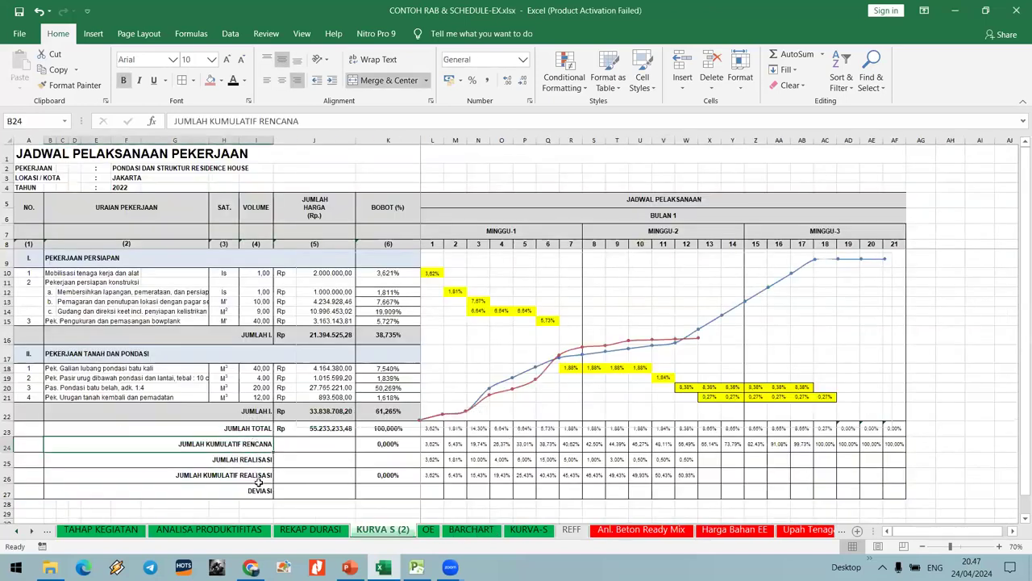
shift+click(260, 481)
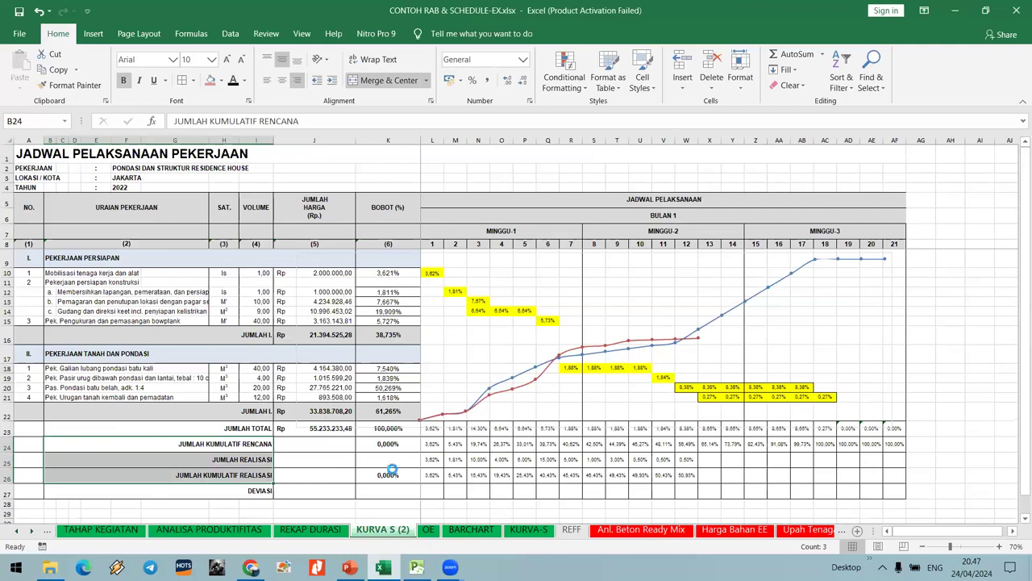
shift+click(270, 490)
key(ctrl+c)
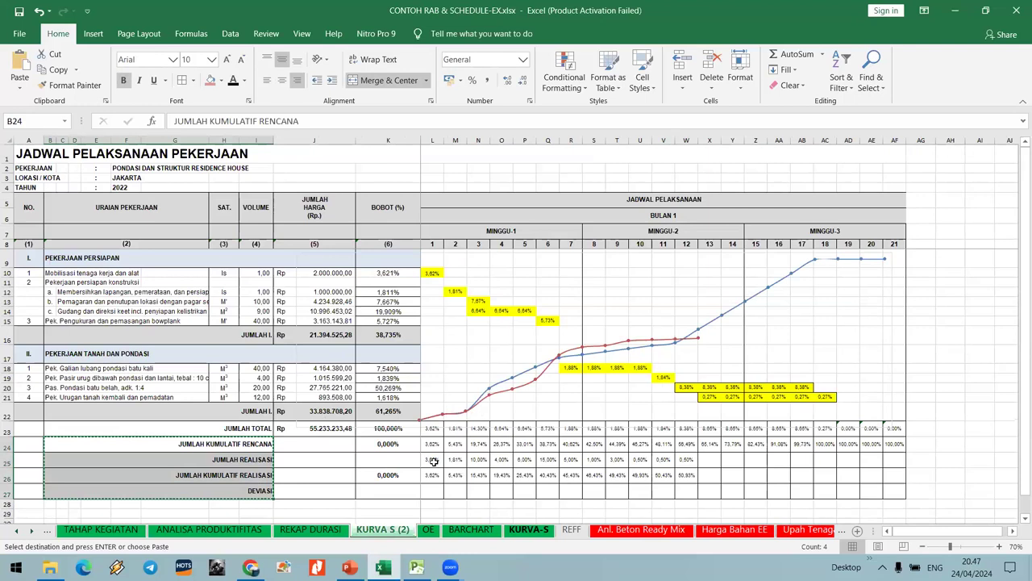
click(528, 529)
right_click(484, 437)
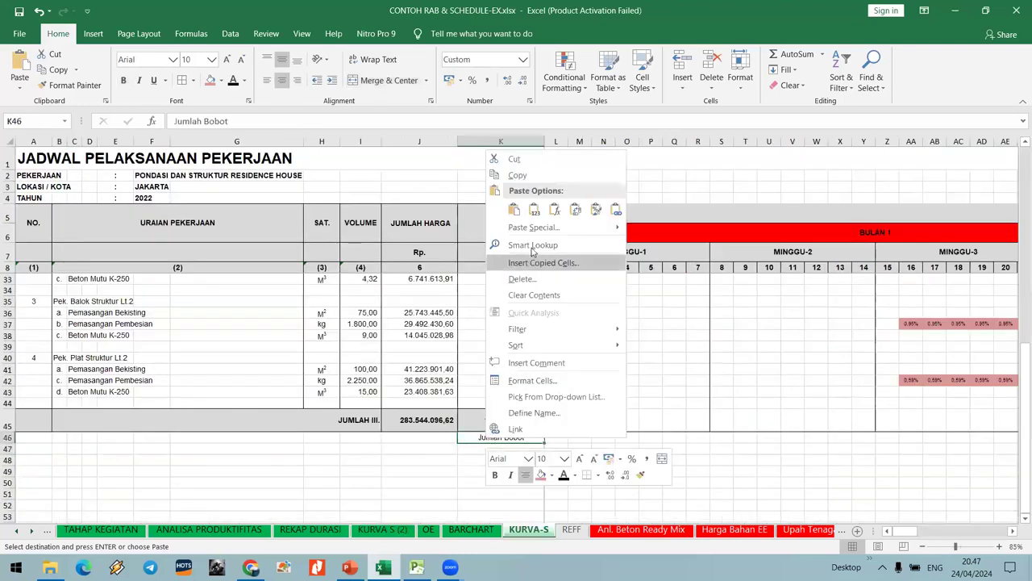
click(521, 207)
Right-align the summary labels in K46:K49.
drag(514, 441, 518, 470)
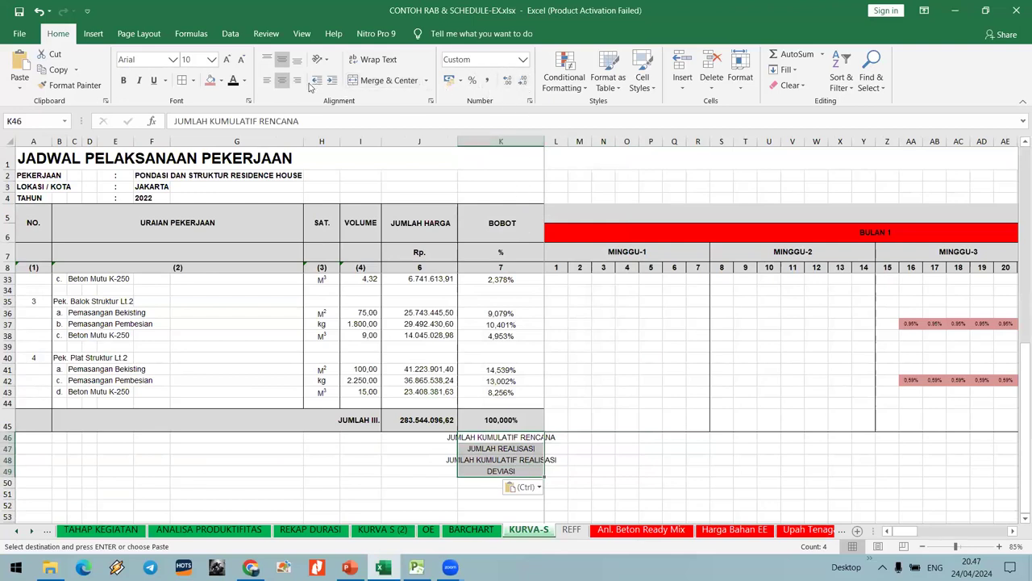
click(297, 80)
click(600, 448)
Add cell borders to the total row across all schedule days, L45:CX45.
click(564, 426)
drag(565, 426, 957, 424)
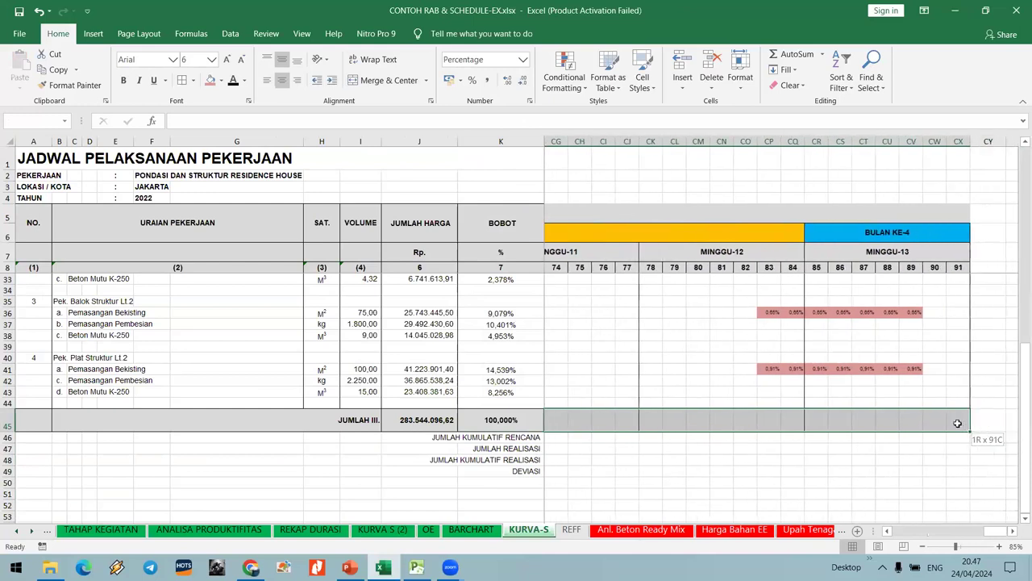
drag(882, 407, 881, 407)
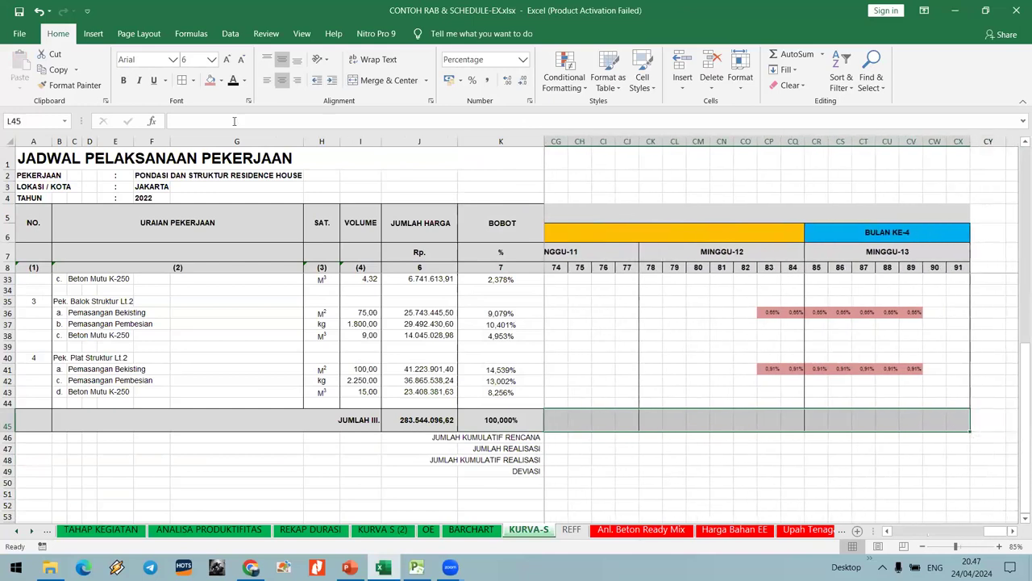
click(182, 80)
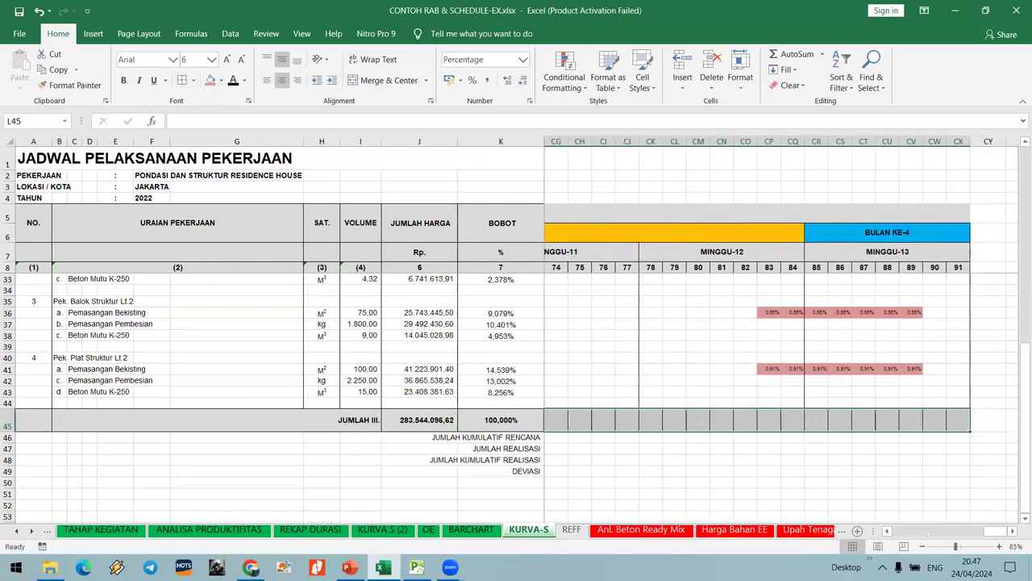
Check the day 1 JUMLAH TOTAL formula in L23 of KURVA S (2), and return to the KURVA-S sheet.
click(382, 529)
click(431, 428)
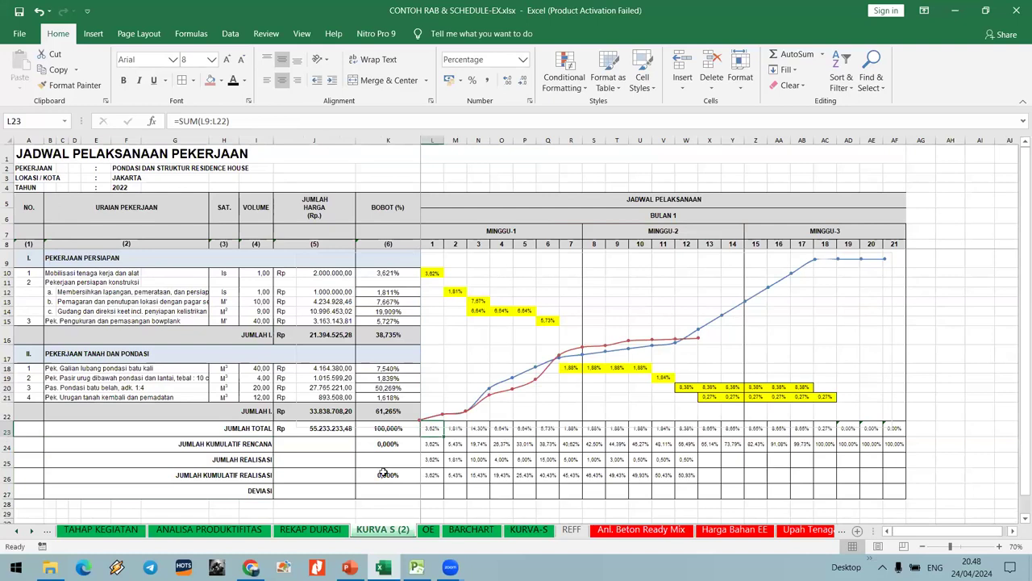
click(428, 530)
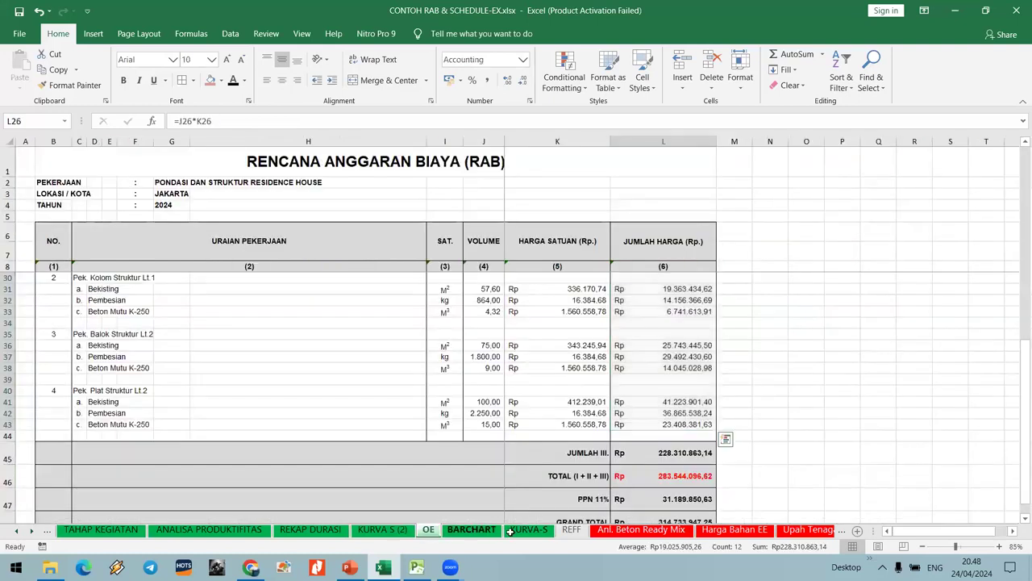
key(ctrl+Page_Down)
key(ctrl+Page_Down)
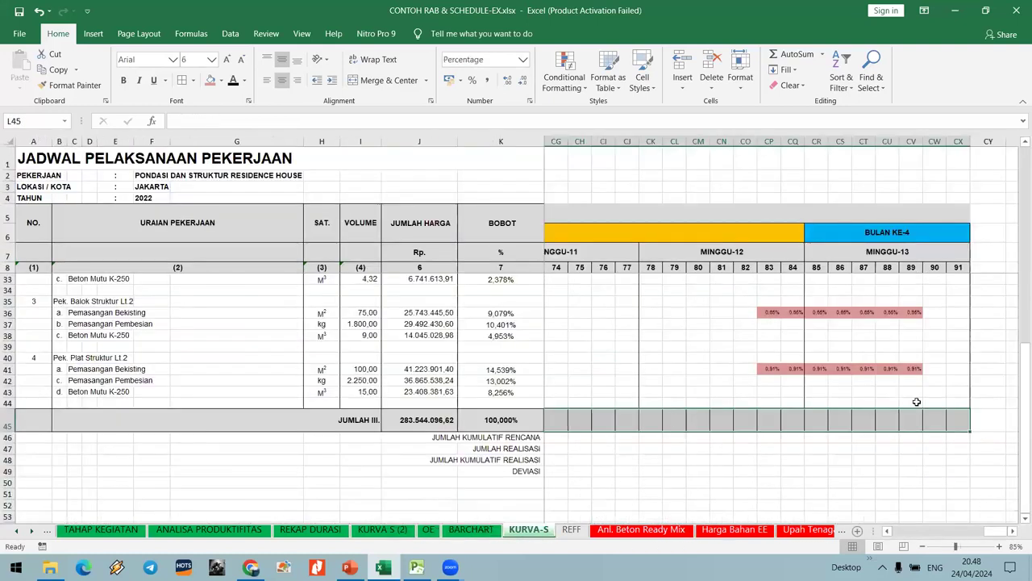
Replace the total row's label in B45 with JUMLAH TOTAL.
key(Left)
key(Left)
key(Left)
key(Left)
key(Left)
key(Left)
key(Left)
key(Left)
key(Left)
key(Left)
key(Left)
key(Left)
key(Left)
key(Left)
key(Left)
key(Left)
key(Left)
key(Left)
key(Left)
key(Left)
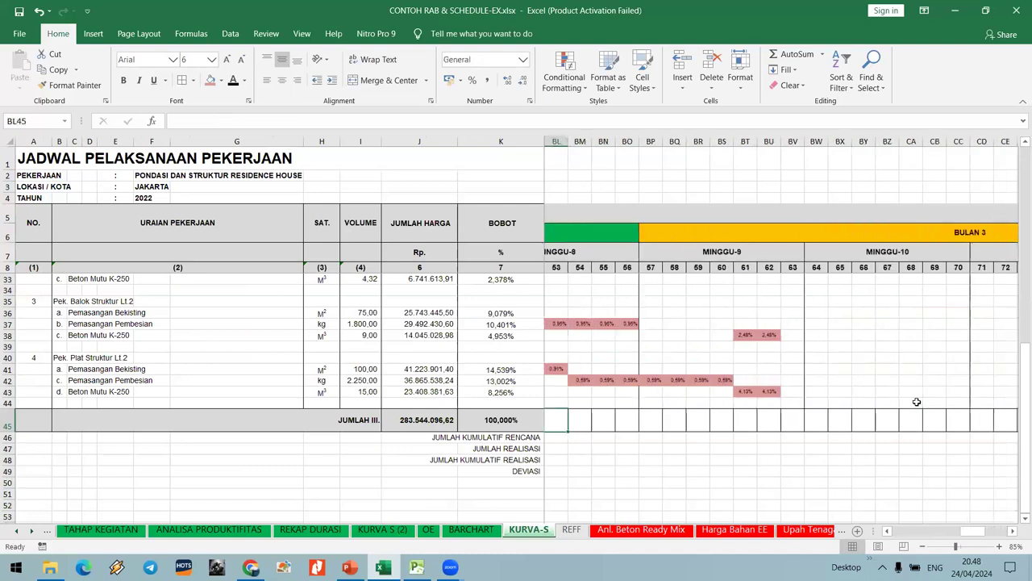
key(Left)
key(Left)
key(Left)
key(Left)
key(Left)
key(Left)
key(Left)
key(Left)
key(Left)
key(Left)
key(Left)
key(Left)
key(Left)
key(Left)
key(Left)
key(Left)
key(Left)
key(Left)
key(Left)
key(Left)
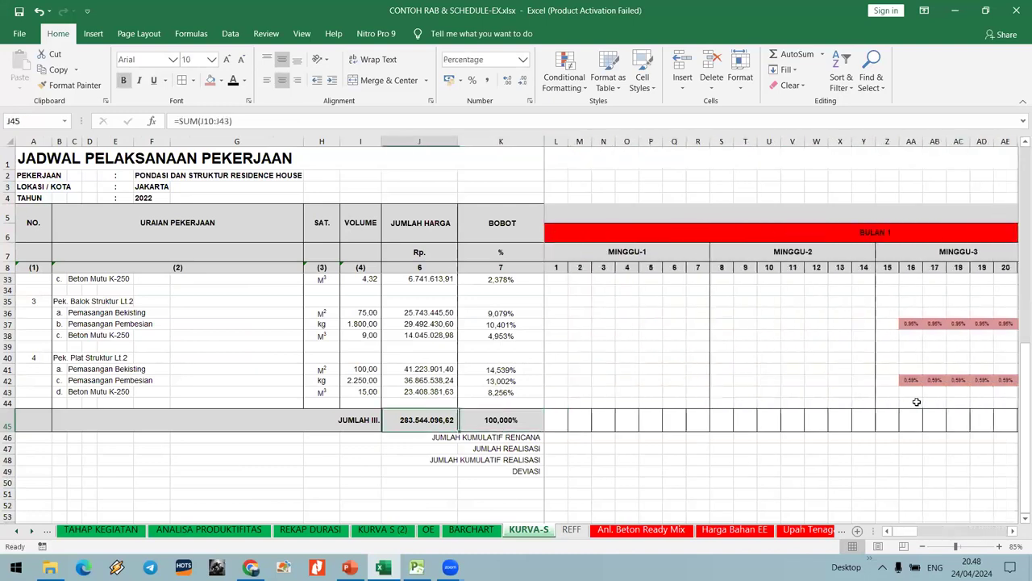
key(Right)
text(j)
key(BackSpace)
text(UML)
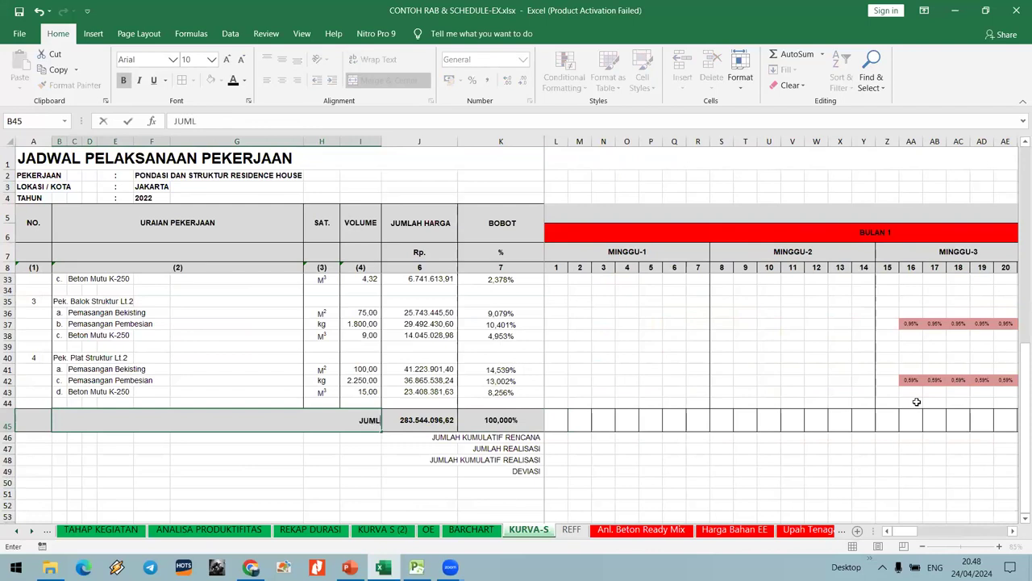
text(AH TOTAL)
key(Return)
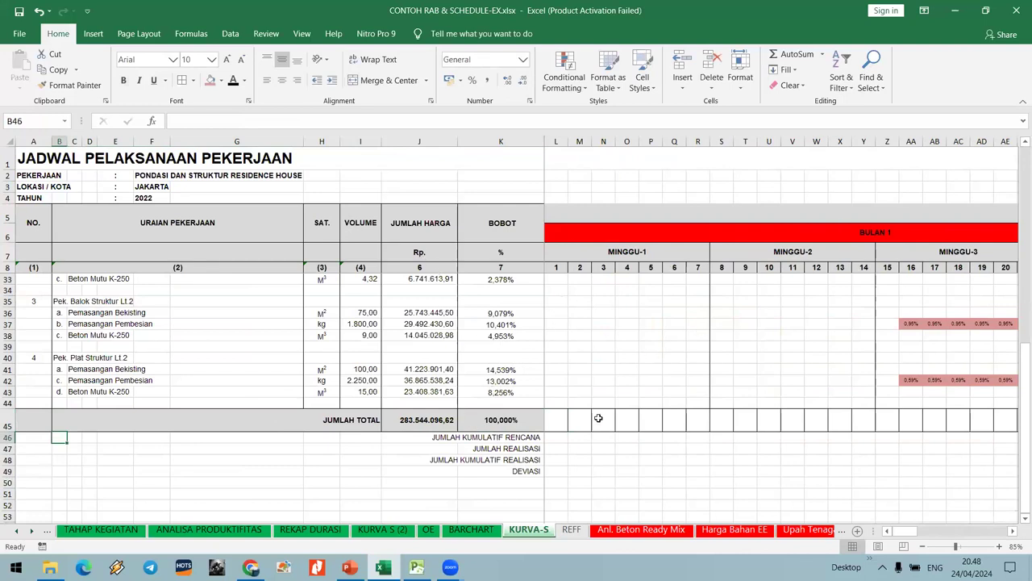
Enter the day 1 total in L45 as =SUM(L9:L44).
click(558, 426)
text(=SUM()
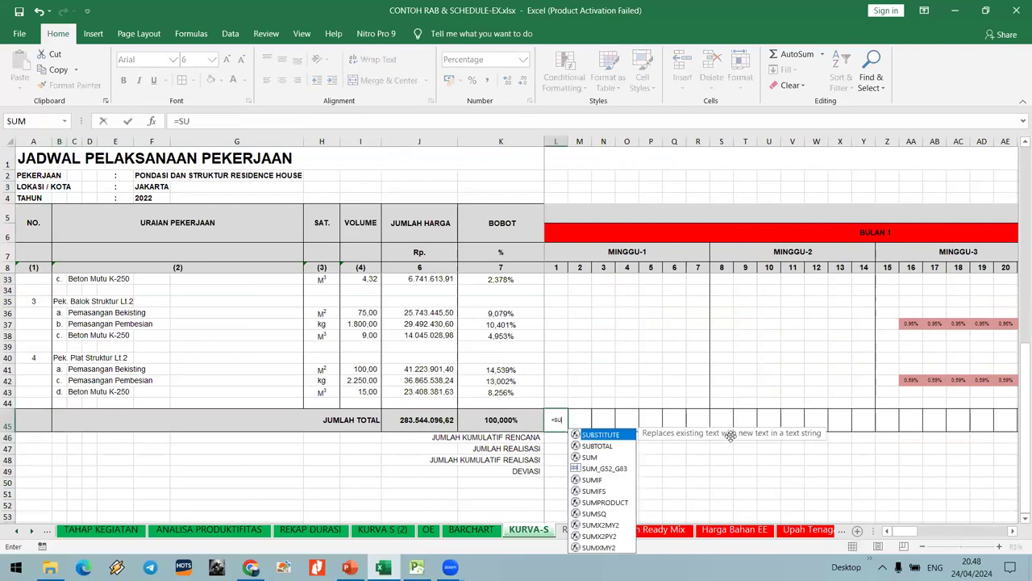
drag(566, 401, 558, 277)
scroll(562, 369, up, 8)
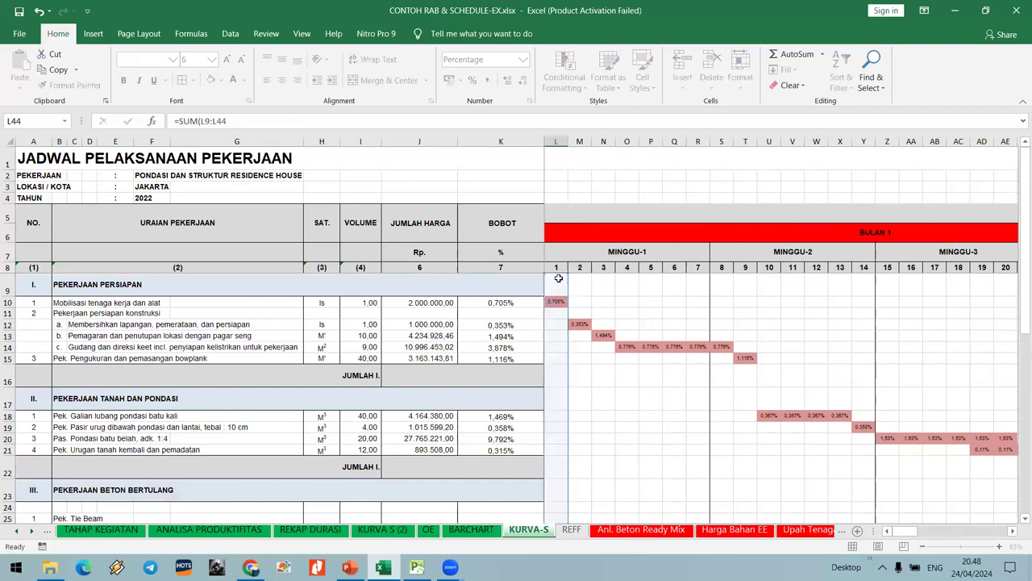
key(ctrl+Return)
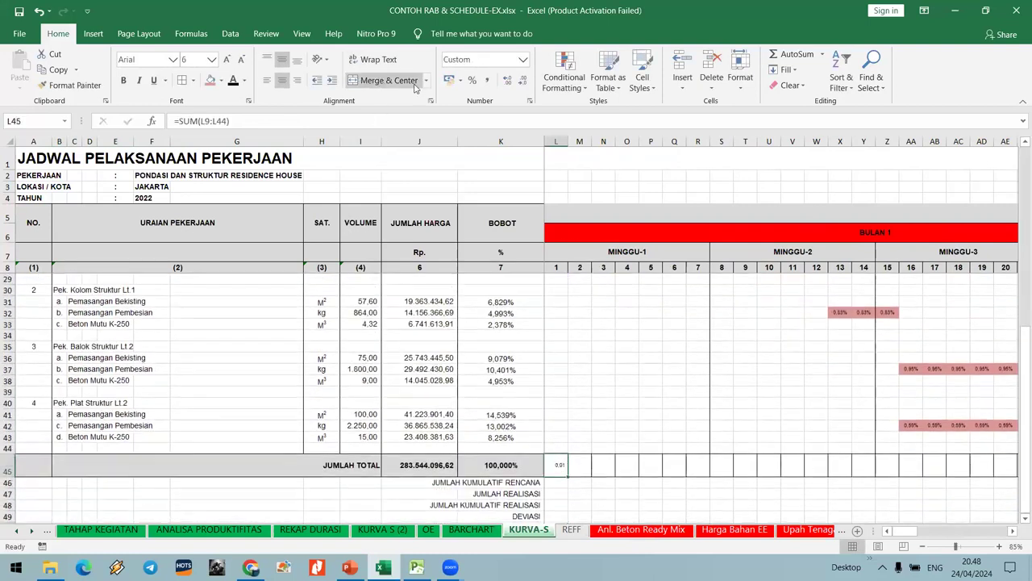
Format L45 as a percentage with three decimals and fill its formula across all schedule days to CX45.
click(472, 80)
click(505, 81)
click(505, 80)
click(506, 80)
click(587, 470)
click(557, 466)
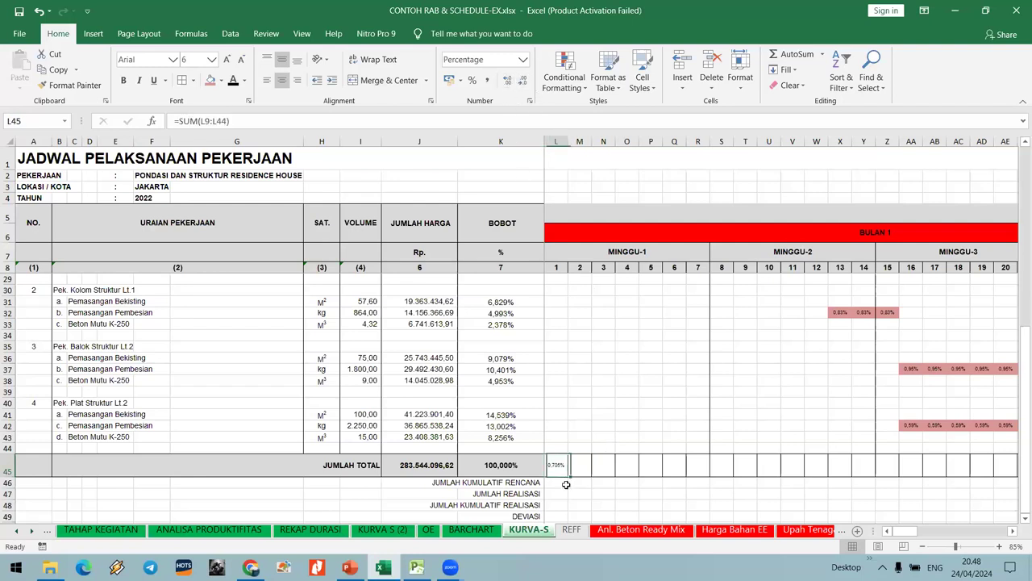
drag(568, 476, 966, 465)
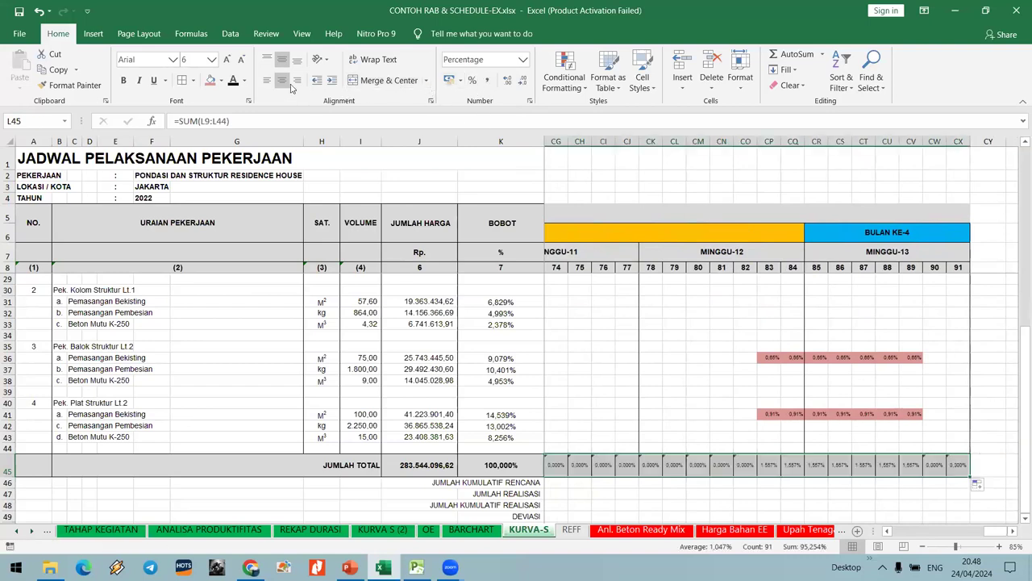
Shade the daily totals L45:CX45 grey and make them bold.
click(221, 80)
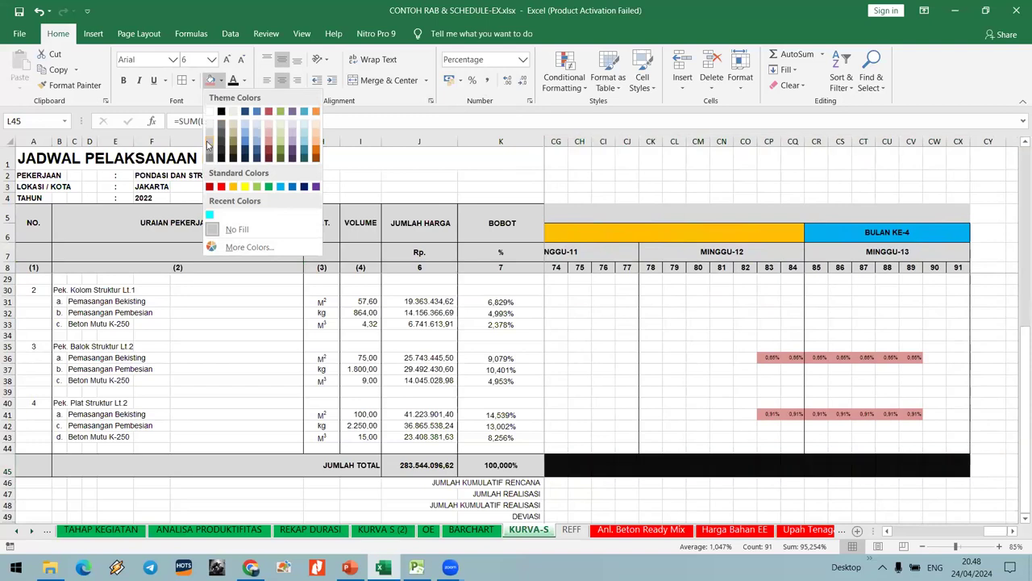
click(209, 135)
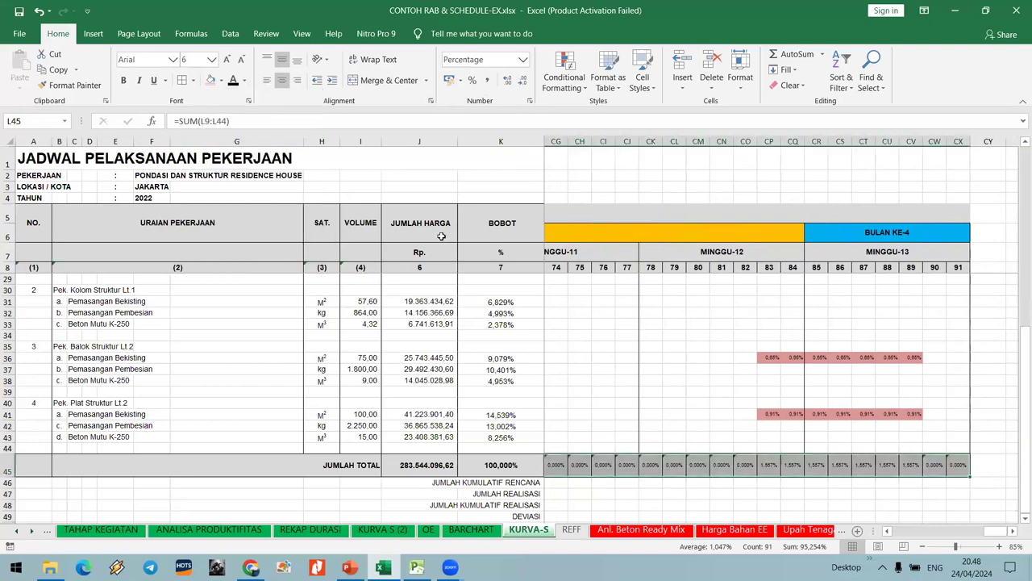
key(ctrl+b)
drag(991, 536, 1014, 536)
click(958, 465)
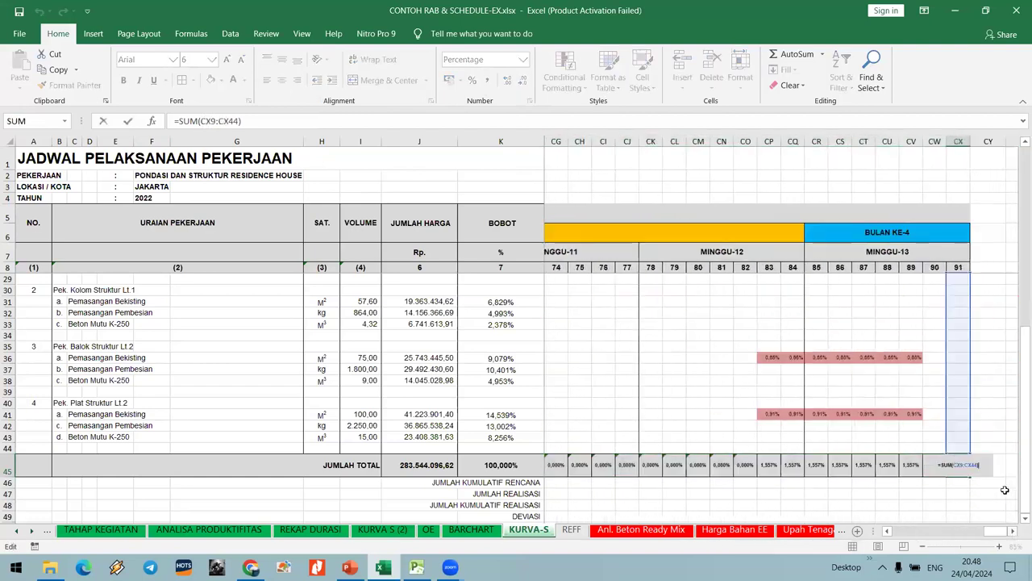
click(961, 508)
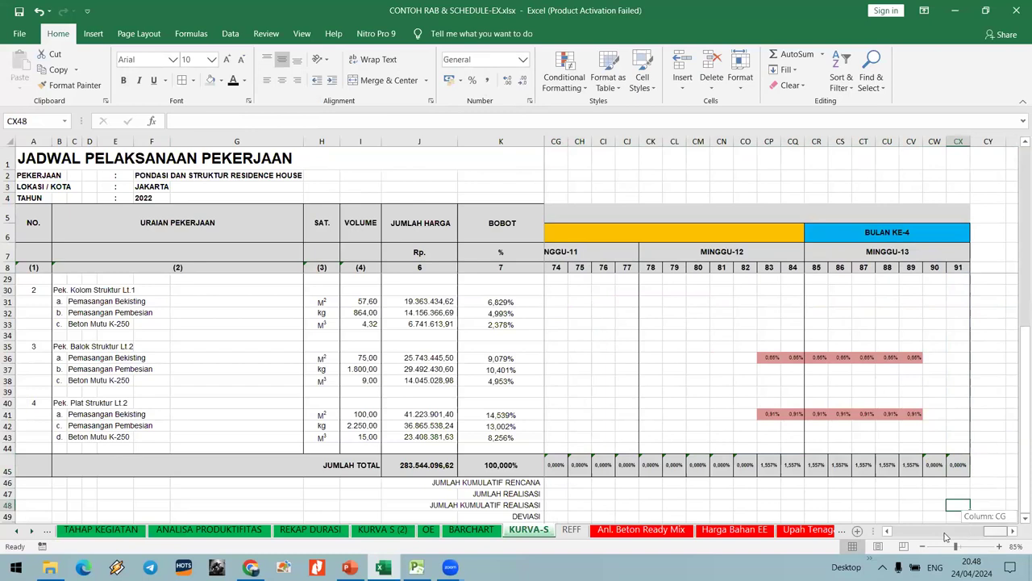
Start the JUMLAH KUMULATIF RENCANA row by entering =L45 for day 1 in L46.
scroll(725, 484, left, 15)
scroll(514, 465, down, 2)
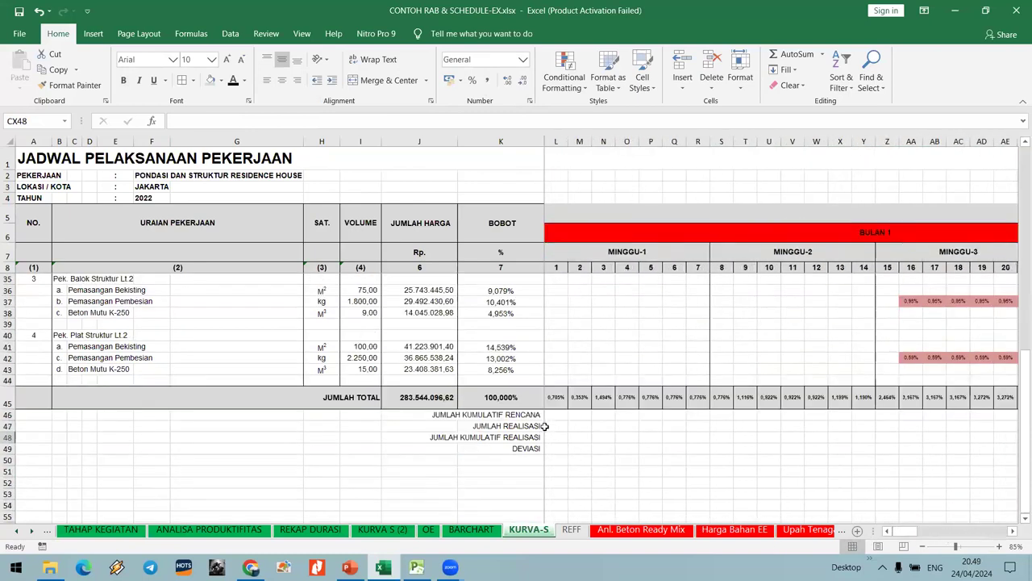
click(526, 416)
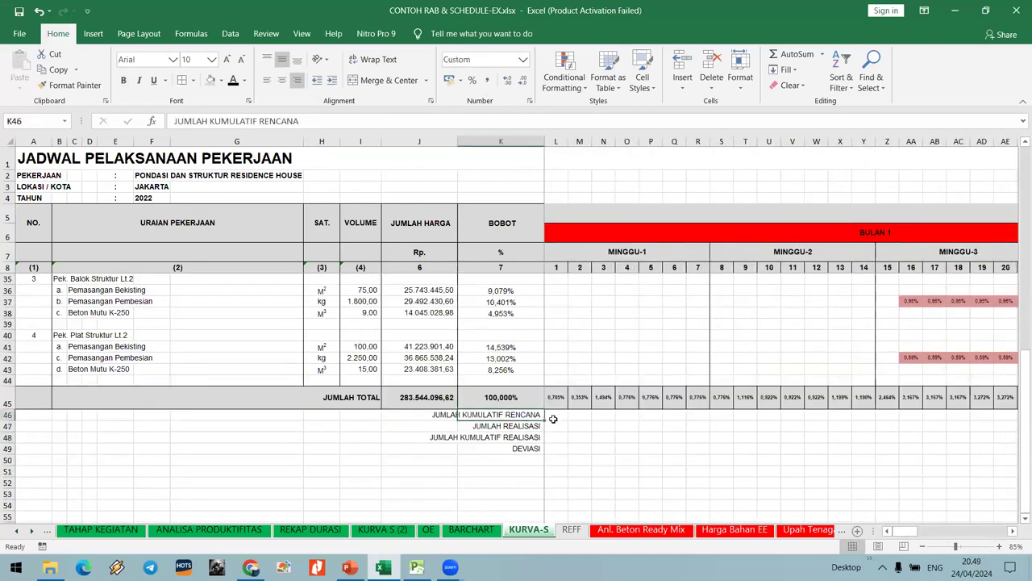
click(555, 415)
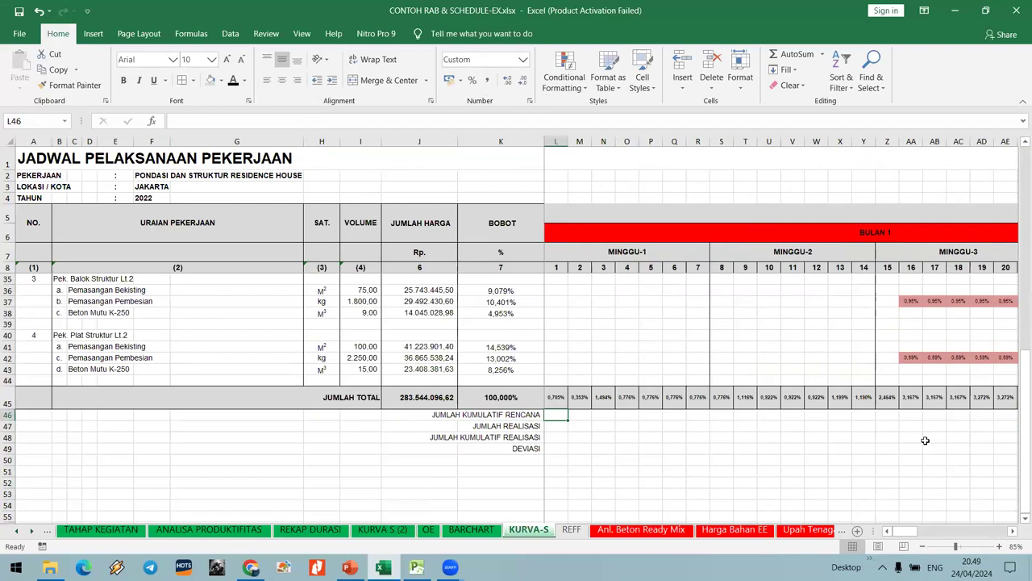
text(=)
key(Up)
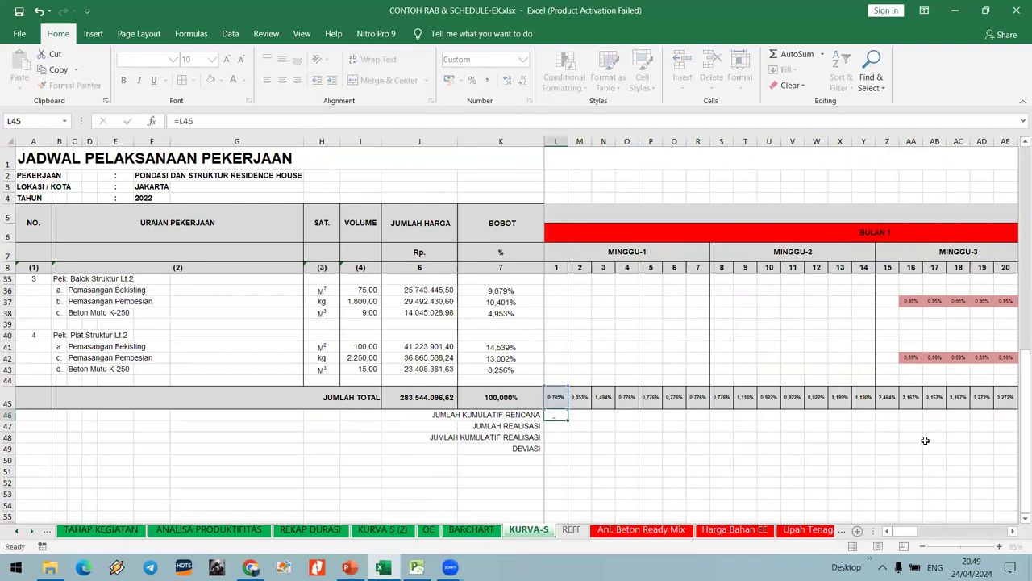
key(ctrl+Return)
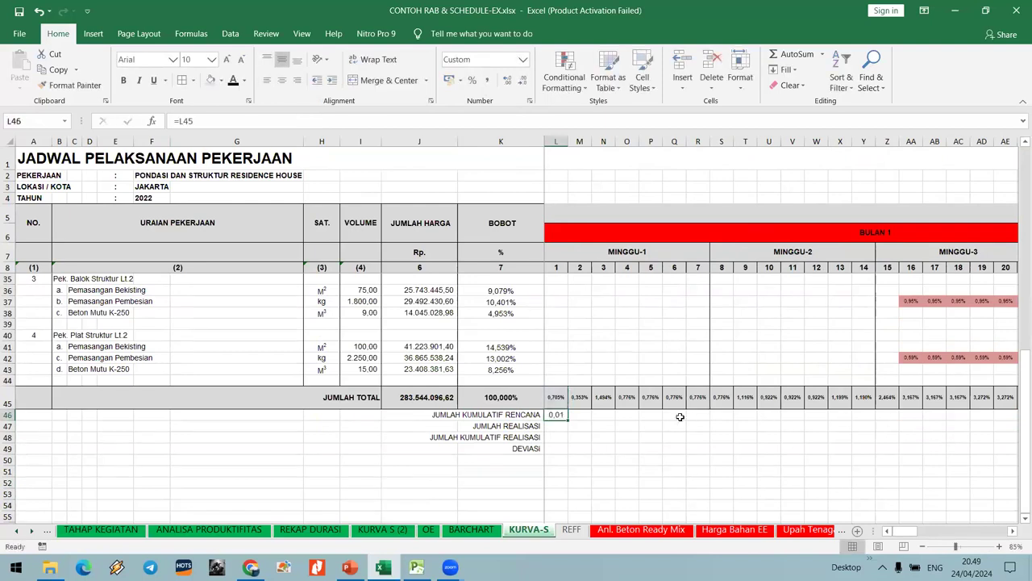
scroll(763, 413, down, 1)
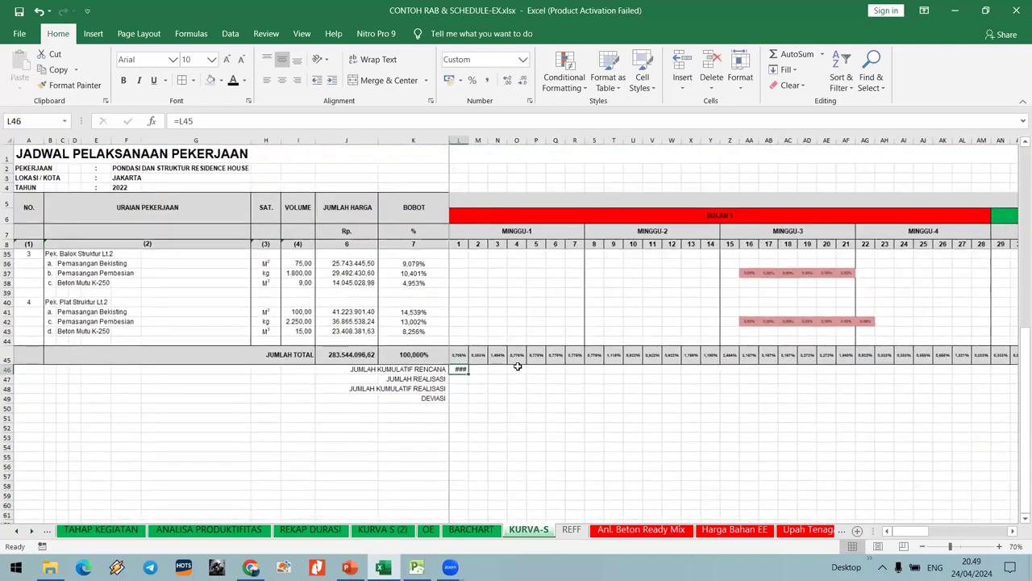
drag(461, 369, 1018, 392)
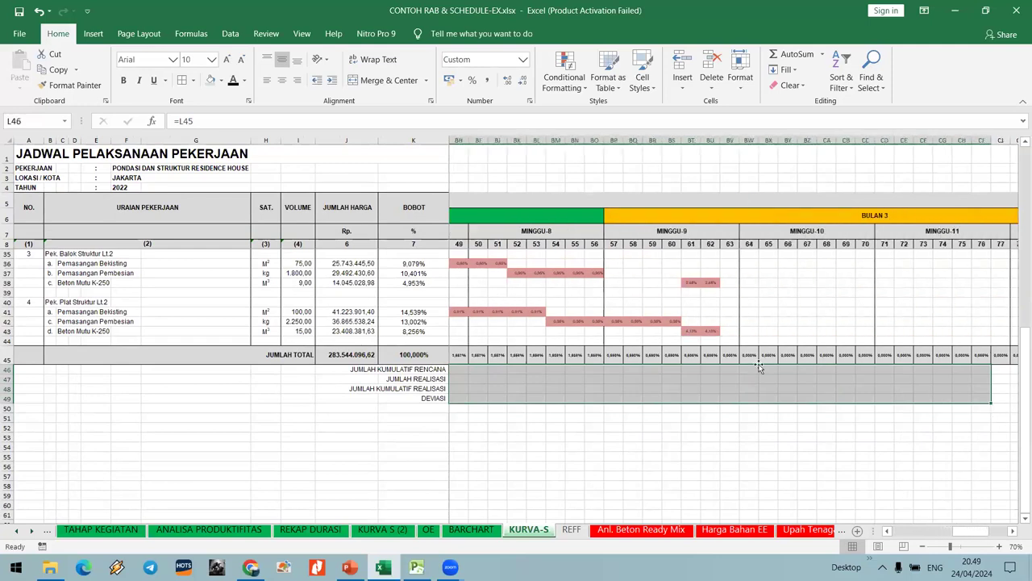
click(762, 353)
drag(967, 533, 855, 539)
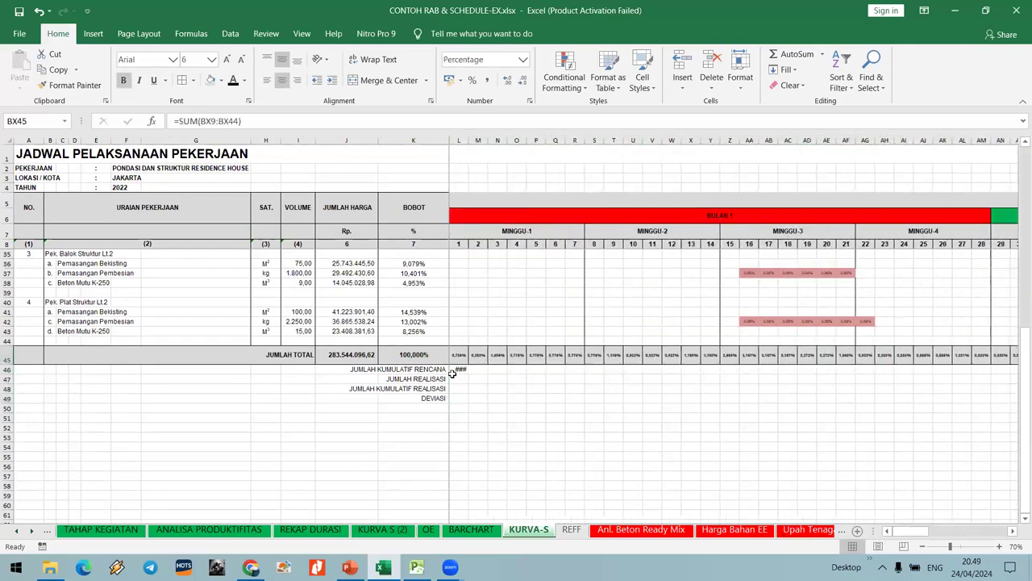
Set the summary cells L46:CX49 to font size 6 and percentage format with three decimals.
drag(454, 371, 970, 405)
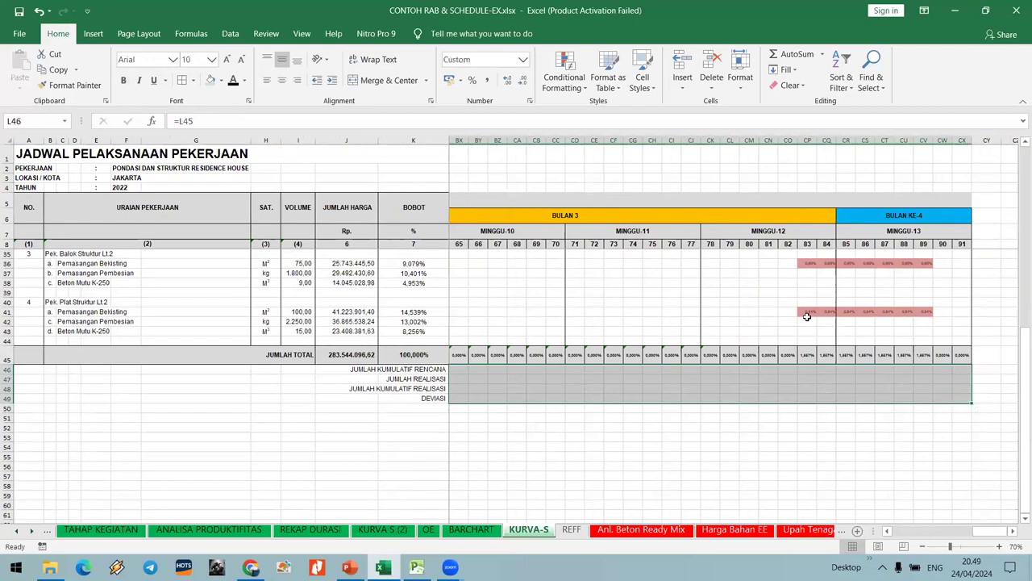
click(195, 61)
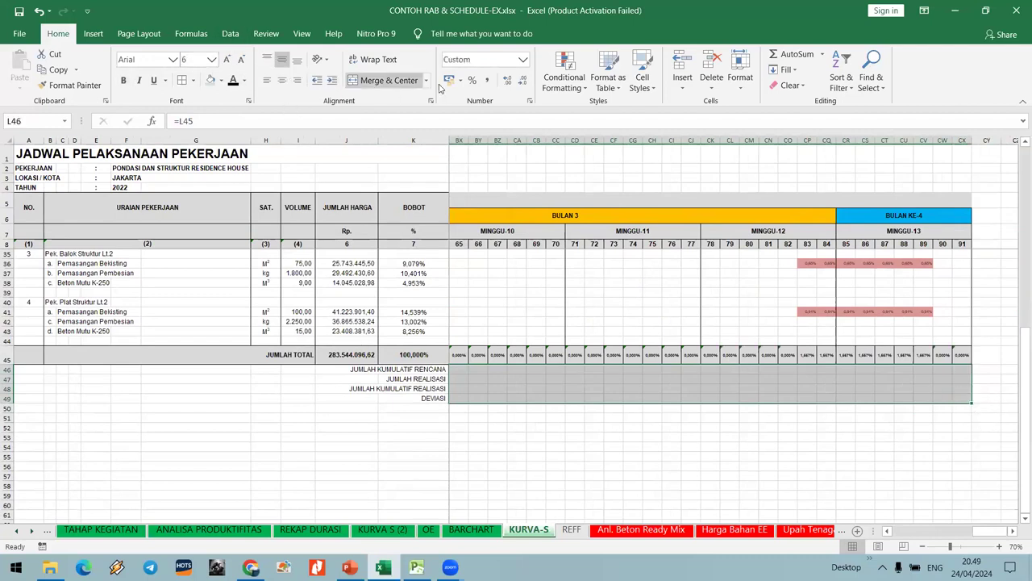
click(472, 80)
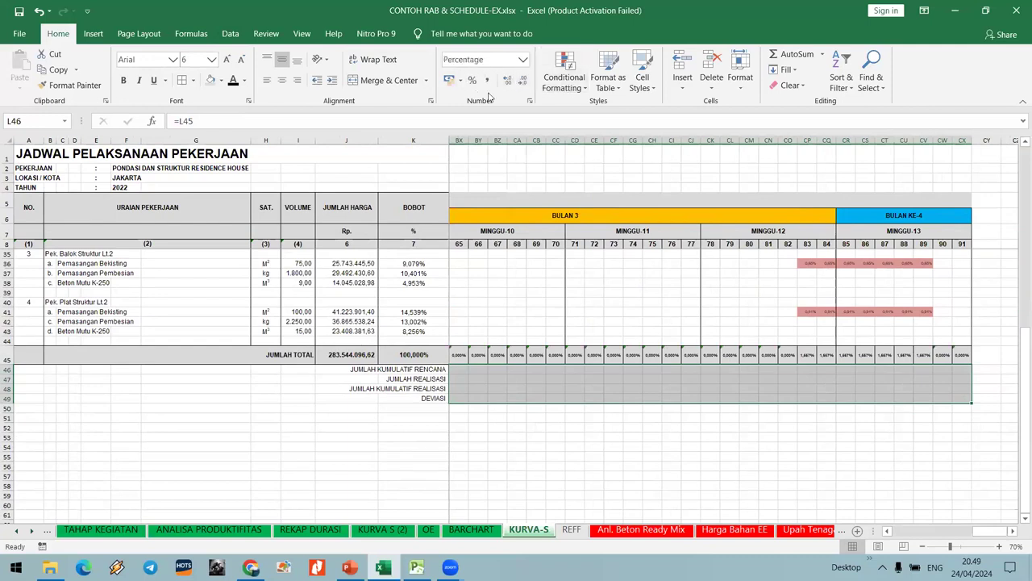
scroll(488, 96, down, 1)
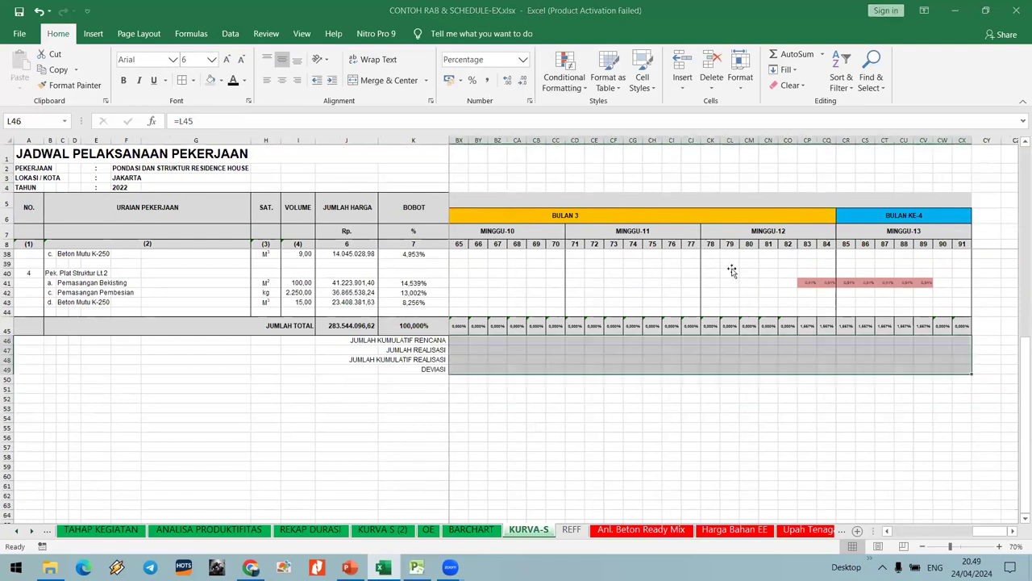
click(652, 360)
drag(977, 533, 881, 535)
scroll(808, 401, up, 3)
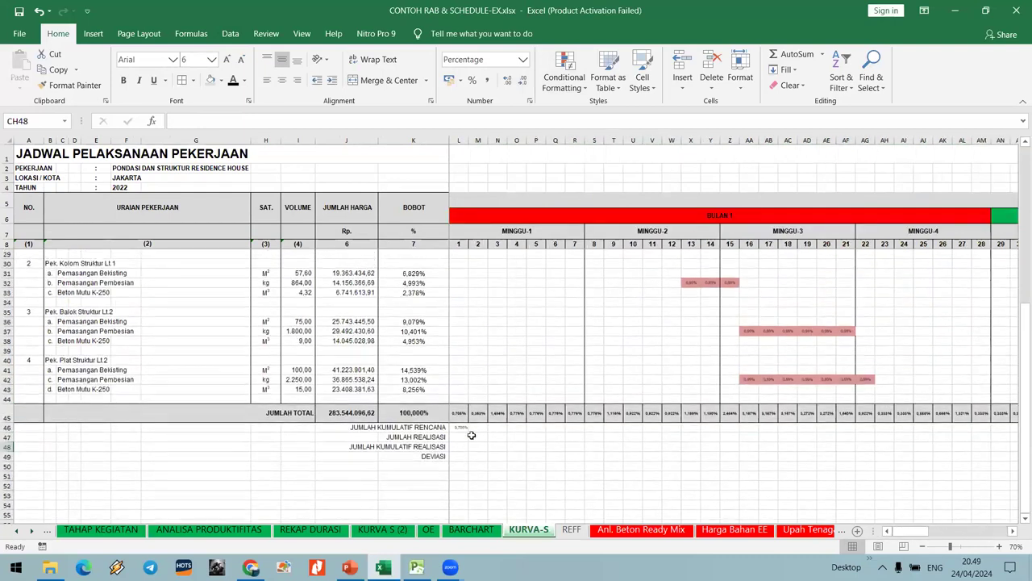
Center the contents of the summary cells L46:CX49 horizontally.
ctrl+scroll(492, 450, up, 2)
scroll(682, 438, down, 4)
click(655, 384)
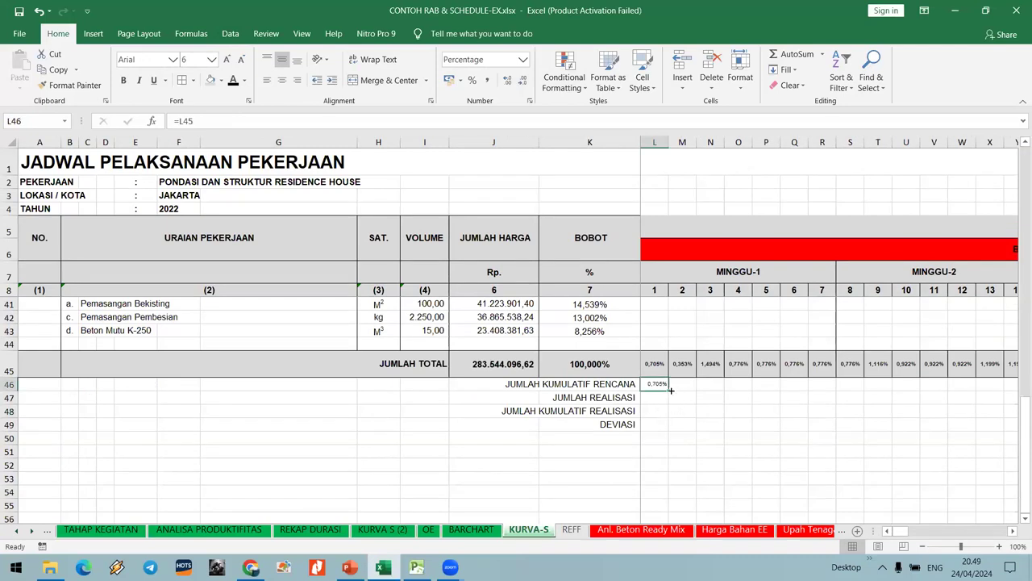
click(681, 385)
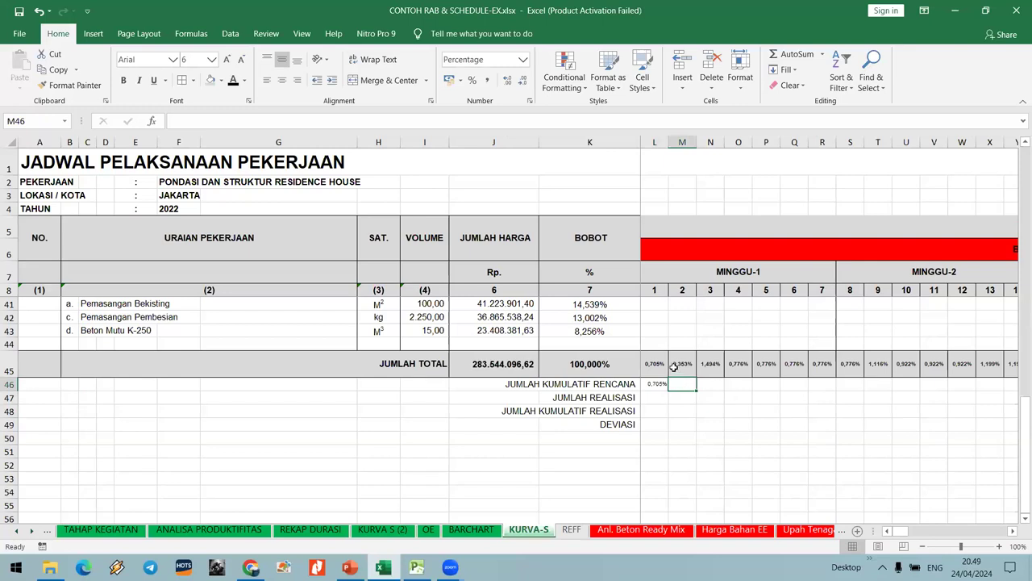
click(658, 388)
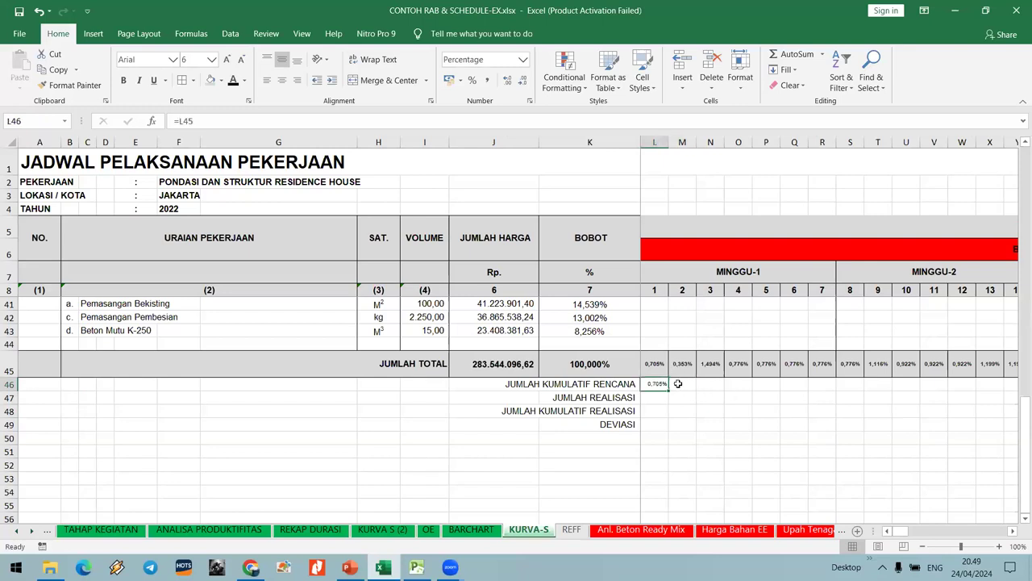
drag(656, 387, 973, 428)
click(281, 80)
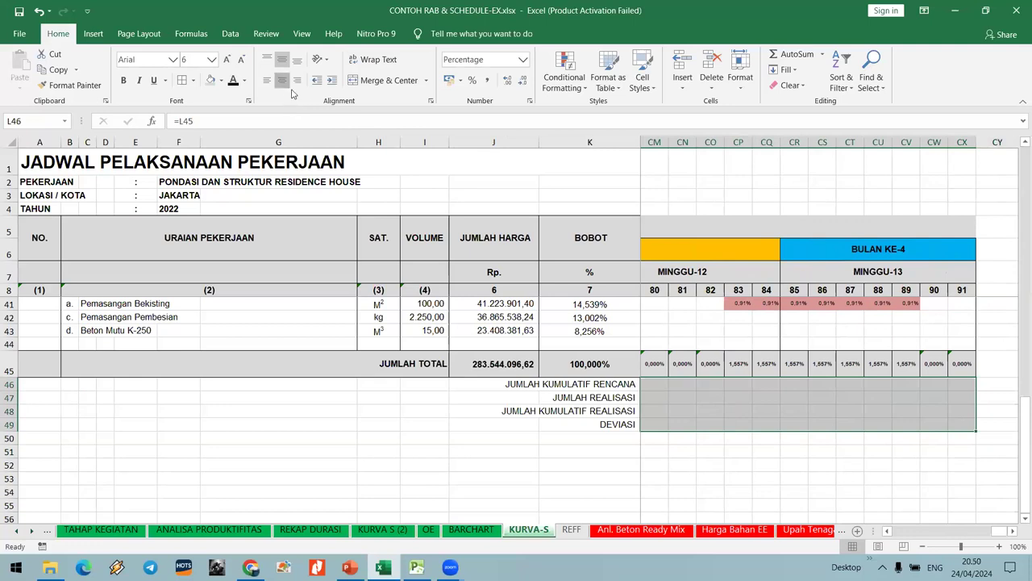
drag(1001, 531, 895, 532)
Enter the day 2 cumulative plan in M46 as =M45+L46.
click(684, 393)
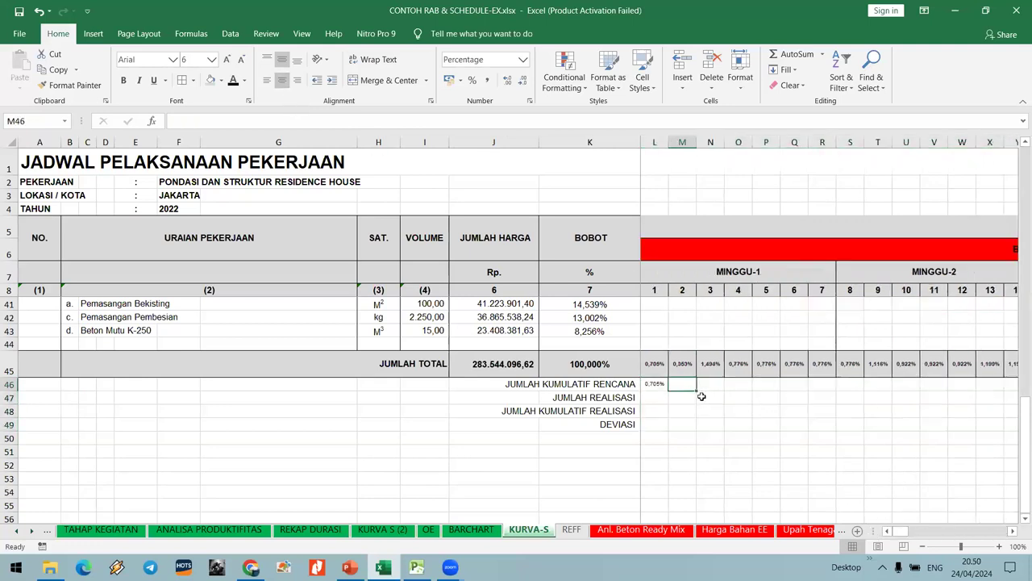
text(=)
key(Up)
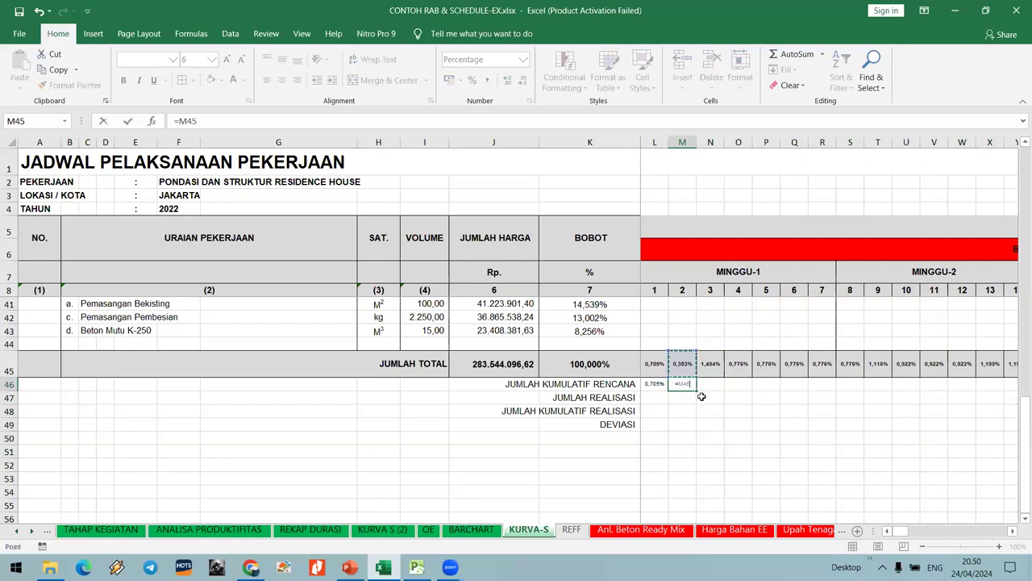
text(+)
key(Left)
key(Return)
Enter =N45+M46 as the day 3 cumulative plan in N46 and fill it across the remaining days to CX46.
key(Right)
key(Up)
text(=)
key(Up)
text(+)
key(Down)
key(Left)
key(Up)
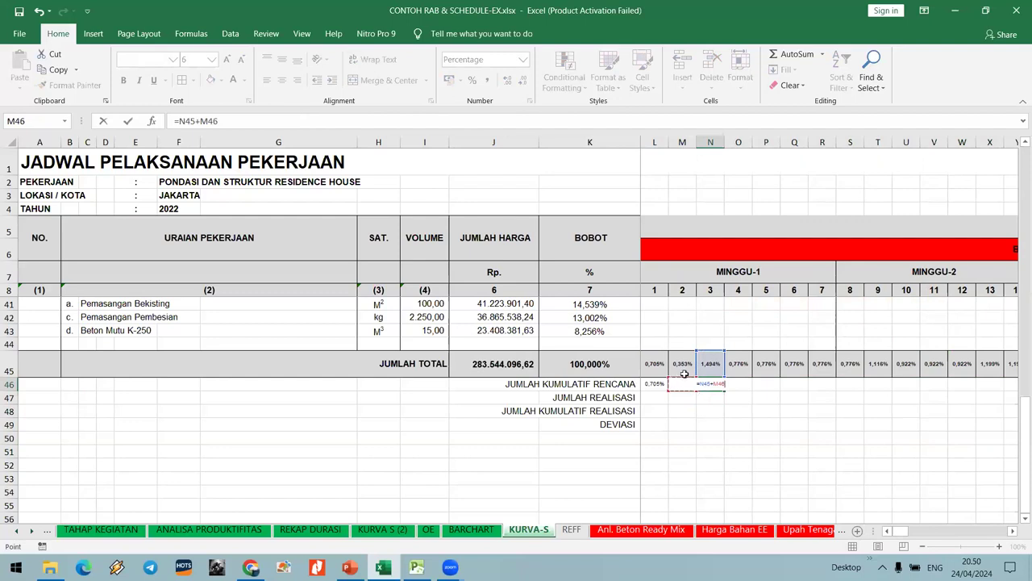
key(Return)
key(Up)
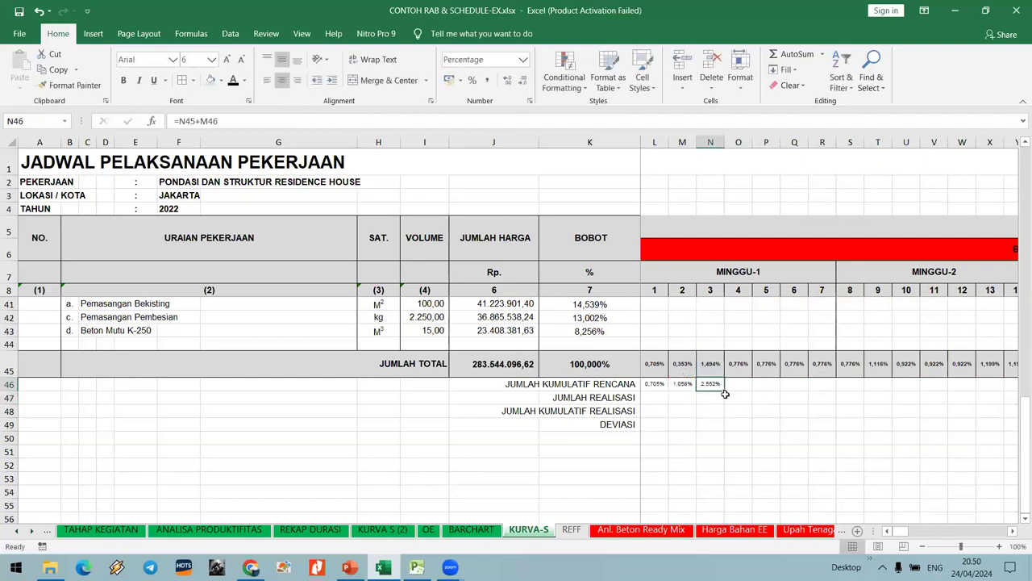
drag(723, 393, 975, 395)
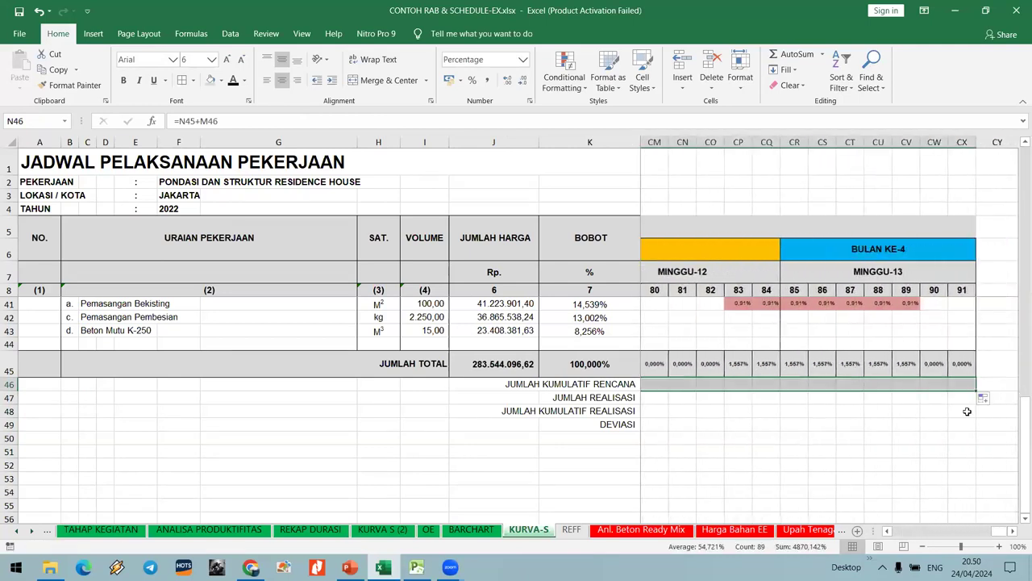
Review the cumulative plan formulas in L46 and M46 and the row's values through the final scheduled day.
scroll(965, 396, up, 1)
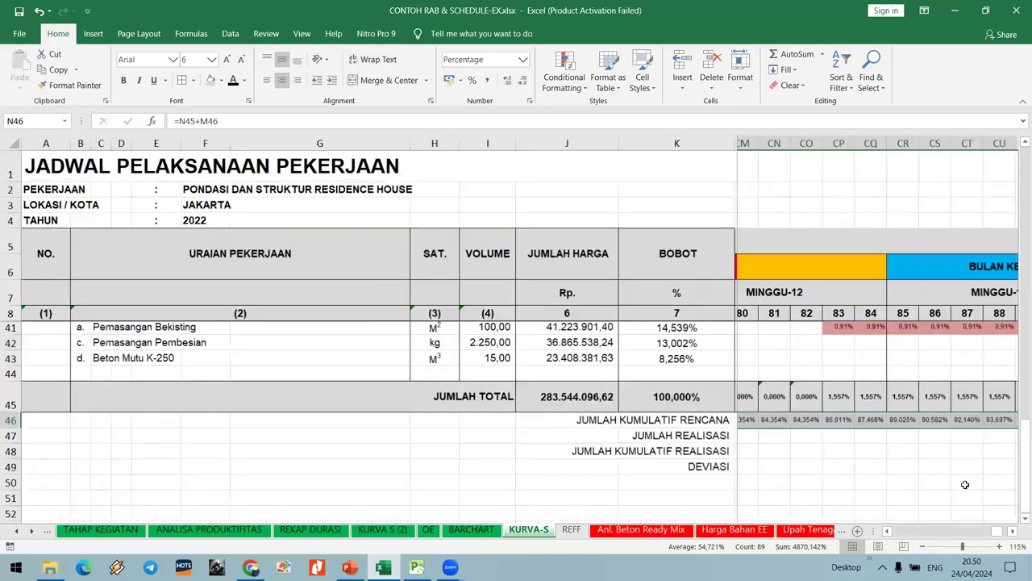
drag(985, 531, 889, 530)
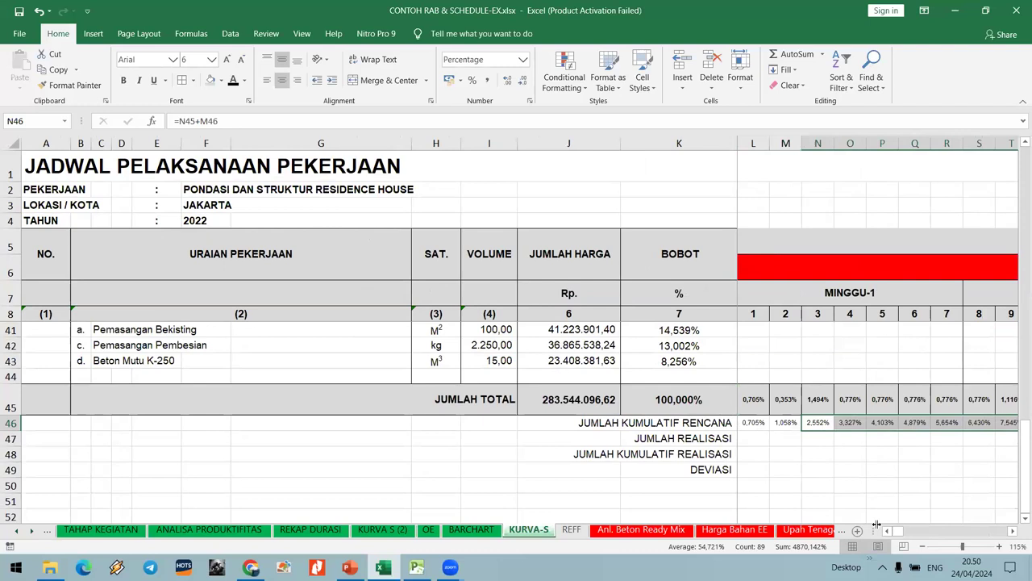
double_click(753, 423)
key(Escape)
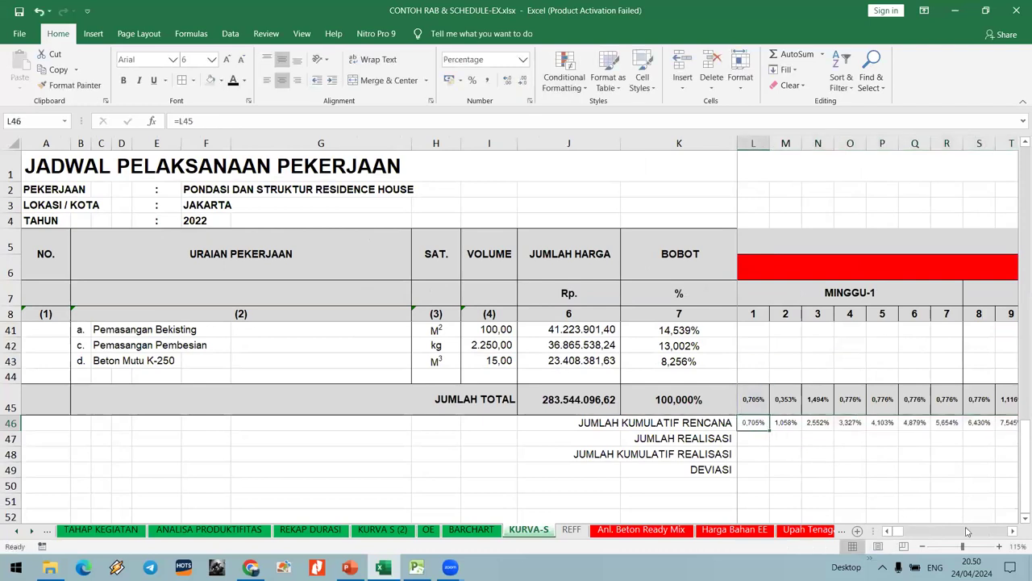
drag(1011, 534, 865, 534)
click(911, 424)
double_click(786, 424)
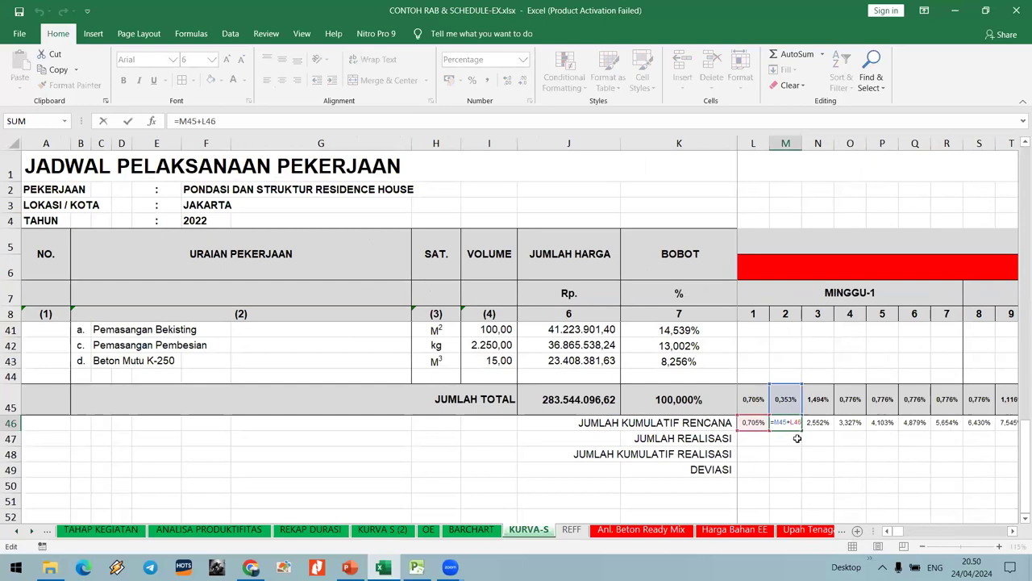
key(Escape)
drag(803, 430, 952, 429)
click(987, 399)
Enter =SUM(L10:CX10) in CZ10 to total the daily weights of the Mobilisasi tenaga kerja dan alat item.
scroll(932, 391, up, 11)
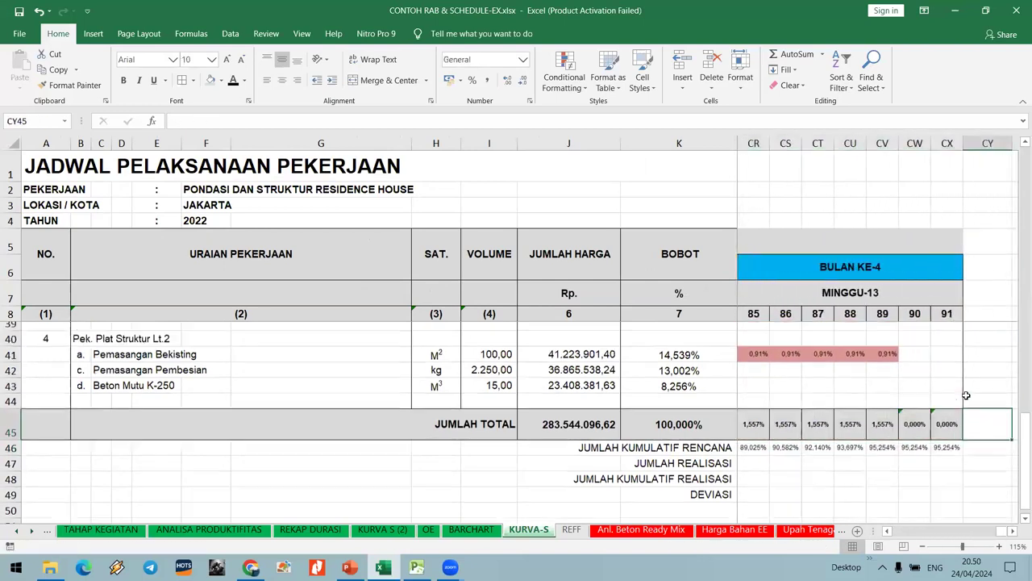
ctrl+scroll(927, 393, down, 2)
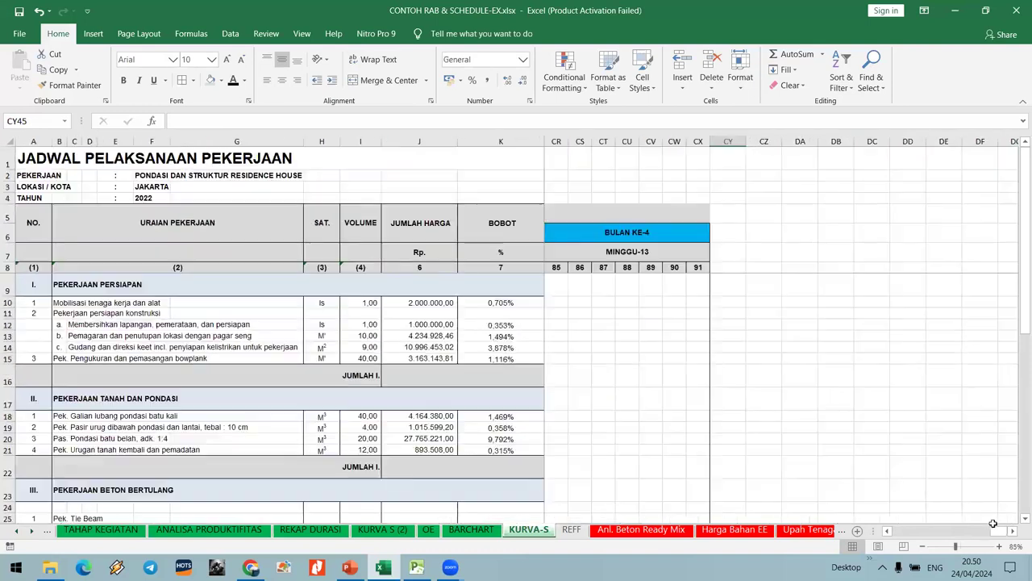
drag(998, 532, 979, 548)
click(759, 302)
text(=S)
double_click(761, 315)
key(Left)
key(Left)
key(shift+Home)
key(shift+Right)
key(shift+Right)
key(shift+Right)
key(shift+Right)
key(shift+Right)
key(shift+Right)
key(shift+Right)
key(shift+Right)
key(shift+Right)
key(shift+Right)
key(shift+Right)
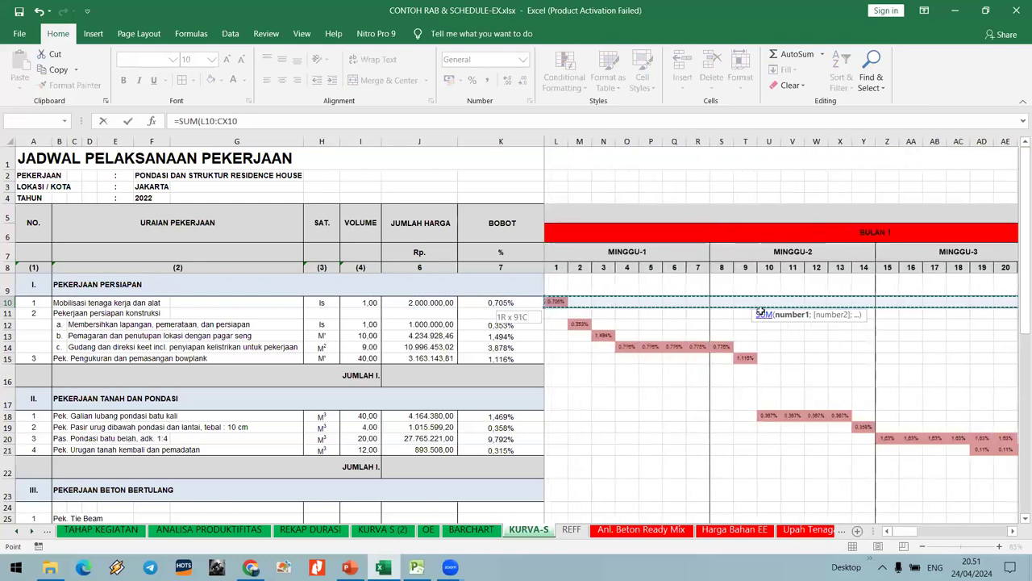
key(Tab)
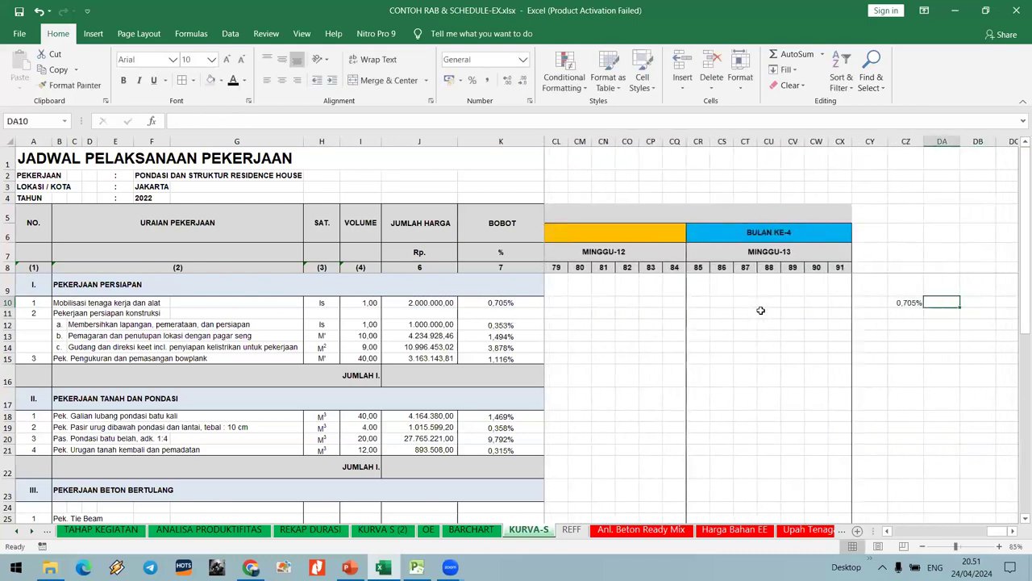
Enter =IF(CZ10=K10;"OK";"NOT OK") in DA10 to check the item's total against its weight.
text(=IF()
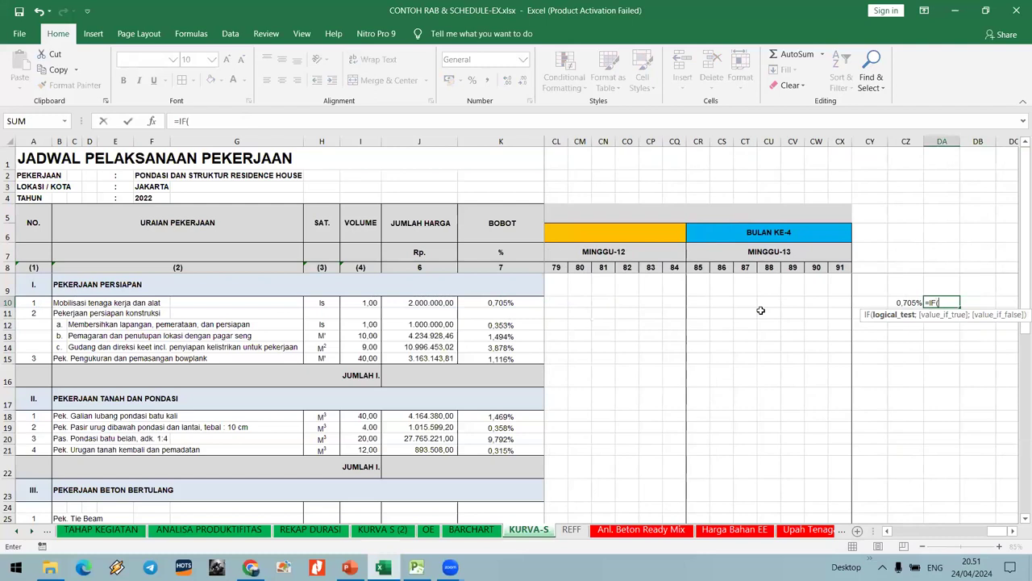
click(888, 303)
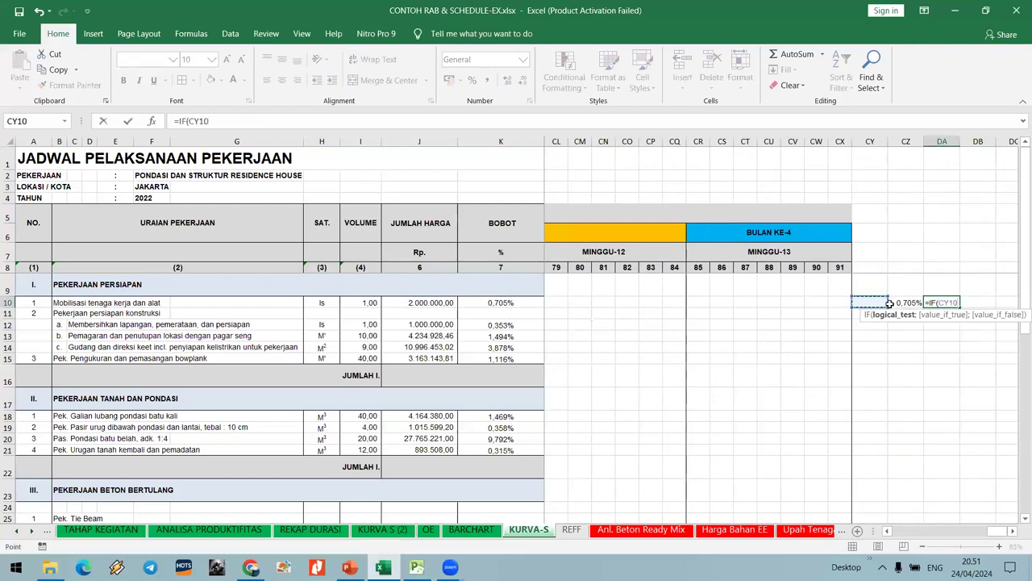
click(919, 301)
text(=)
click(540, 303)
text(;)
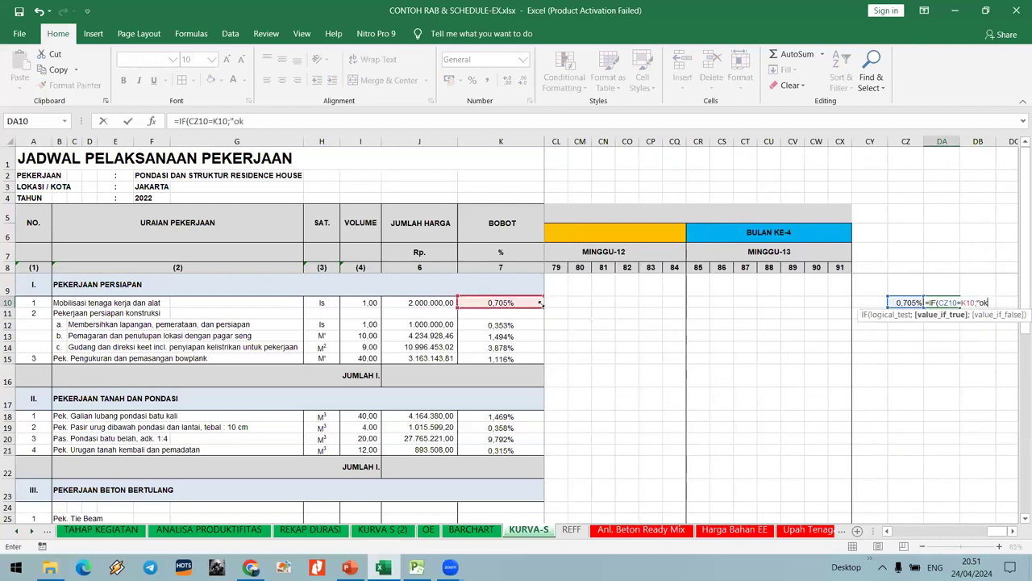
text("OK";"NOT O)
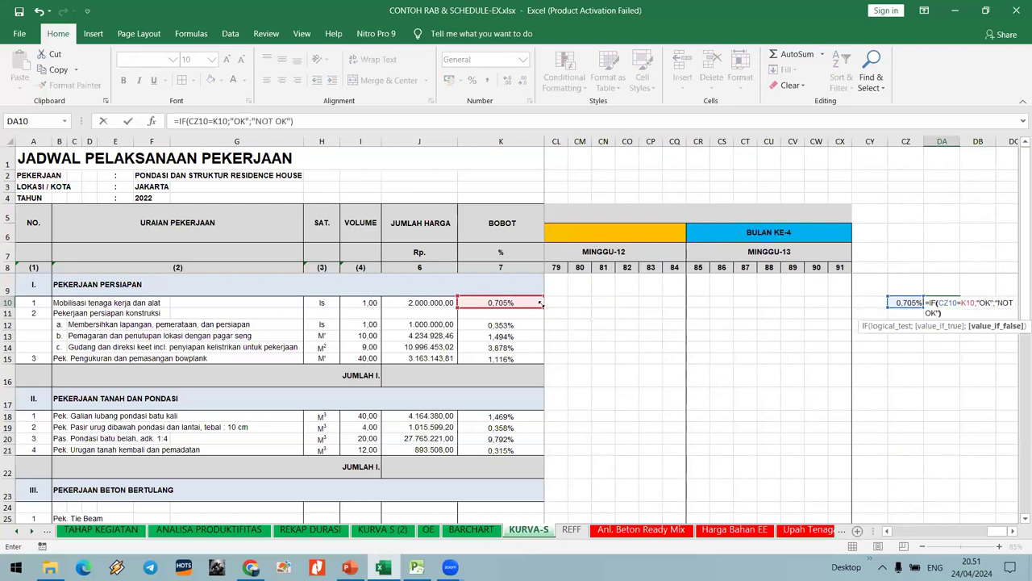
text(K"))
key(Return)
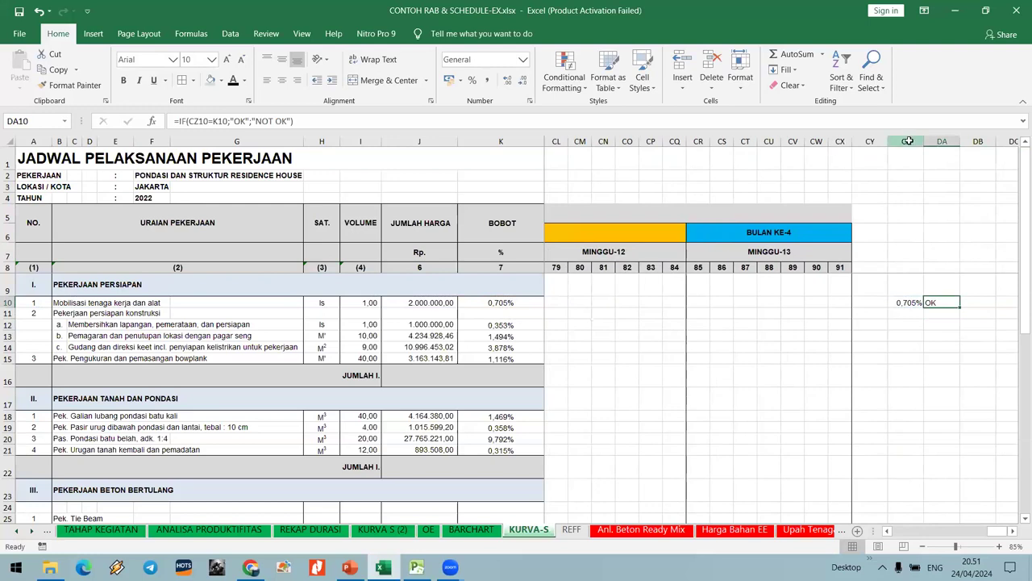
Center the contents of columns CZ and DA horizontally.
drag(906, 141, 942, 141)
key(alt+h)
key(a)
key(c)
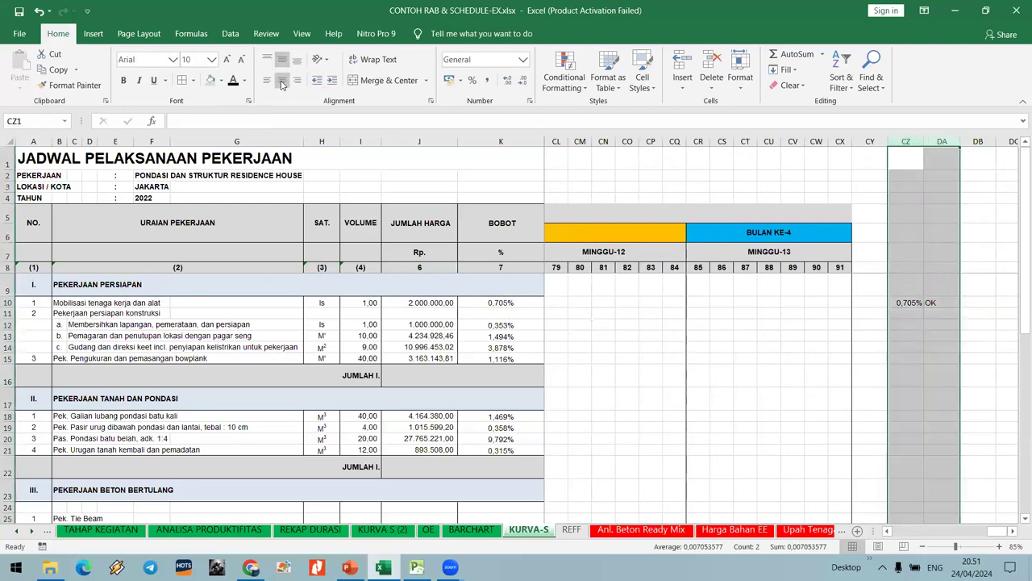
Add a conditional format to column DA for cells containing the text "not", using Light Red Fill with Dark Red Text.
click(942, 141)
click(582, 80)
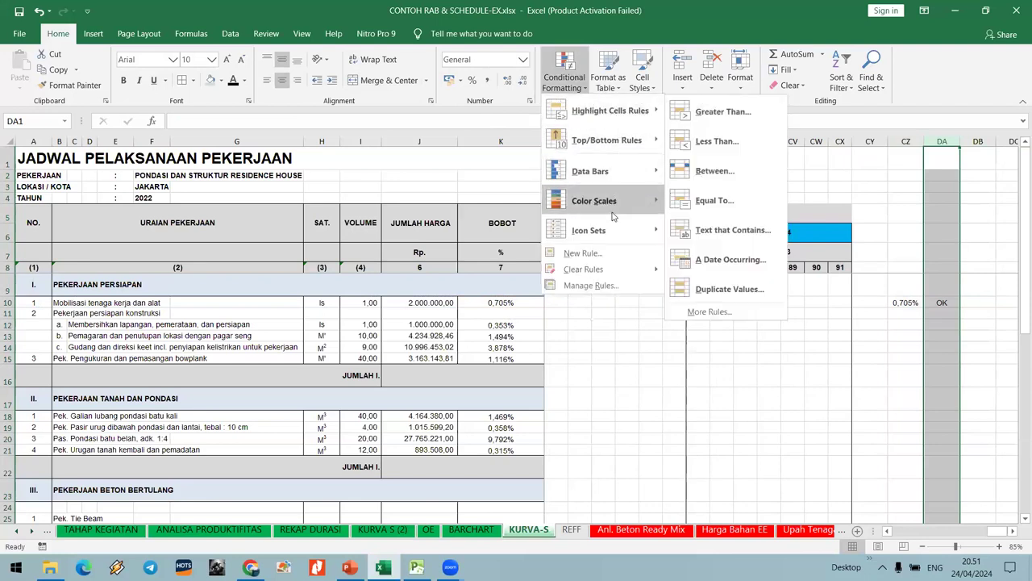
mouse_move(603, 115)
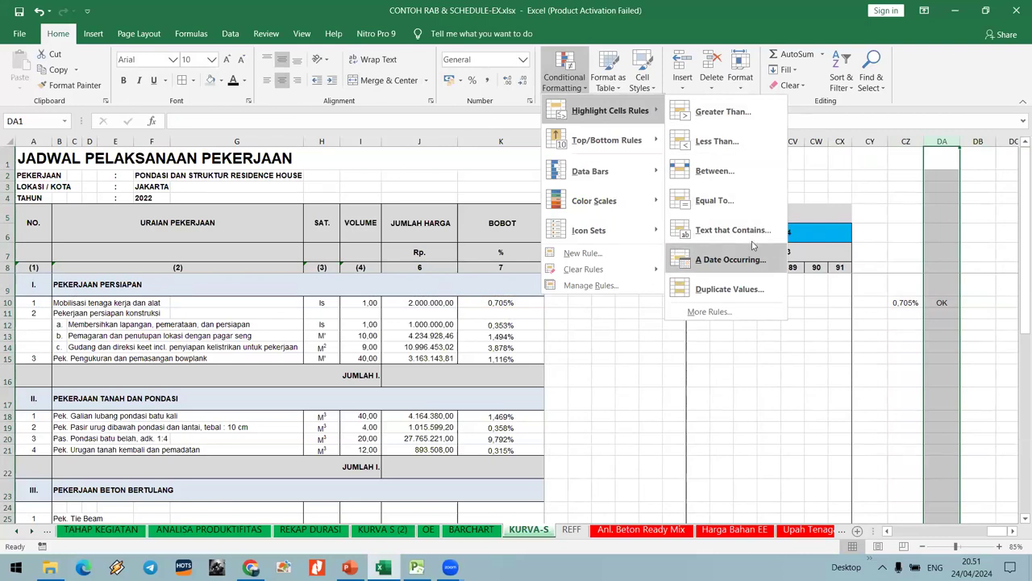
click(718, 230)
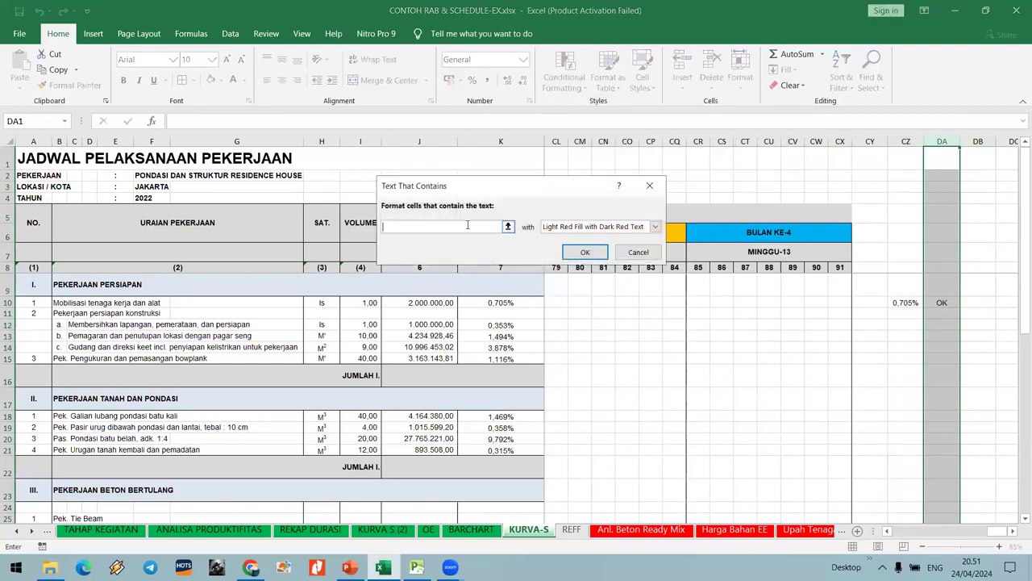
text(not)
click(586, 252)
Copy the total and check formulas in CZ10:DA10 to the remaining preparation items and to the earthwork and foundation items in rows 18–21.
click(928, 322)
key(Left)
drag(913, 304, 958, 306)
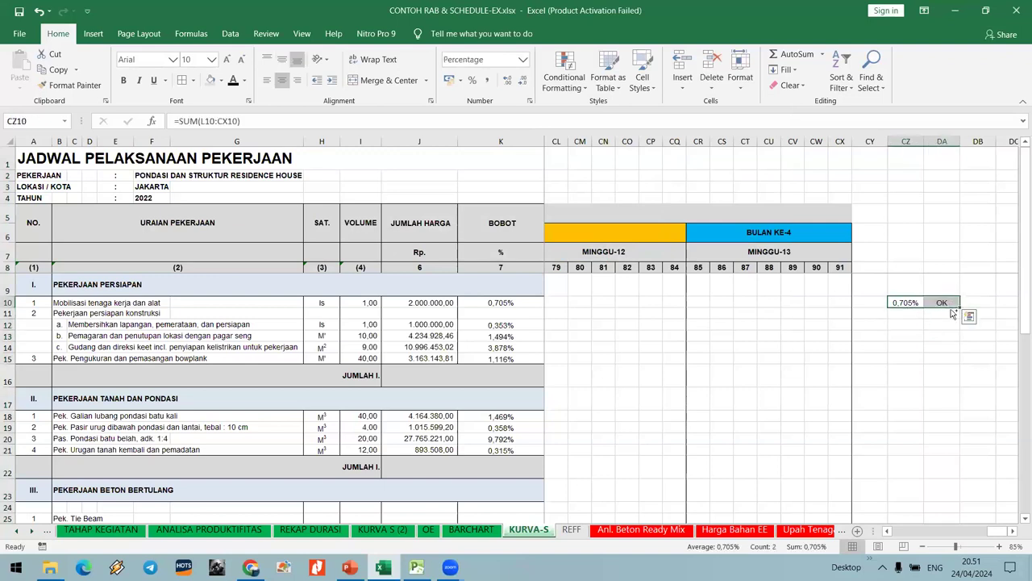
key(ctrl+c)
drag(897, 326, 901, 372)
key(ctrl+v)
scroll(893, 348, down, 2)
key(ctrl+v)
scroll(895, 350, down, 3)
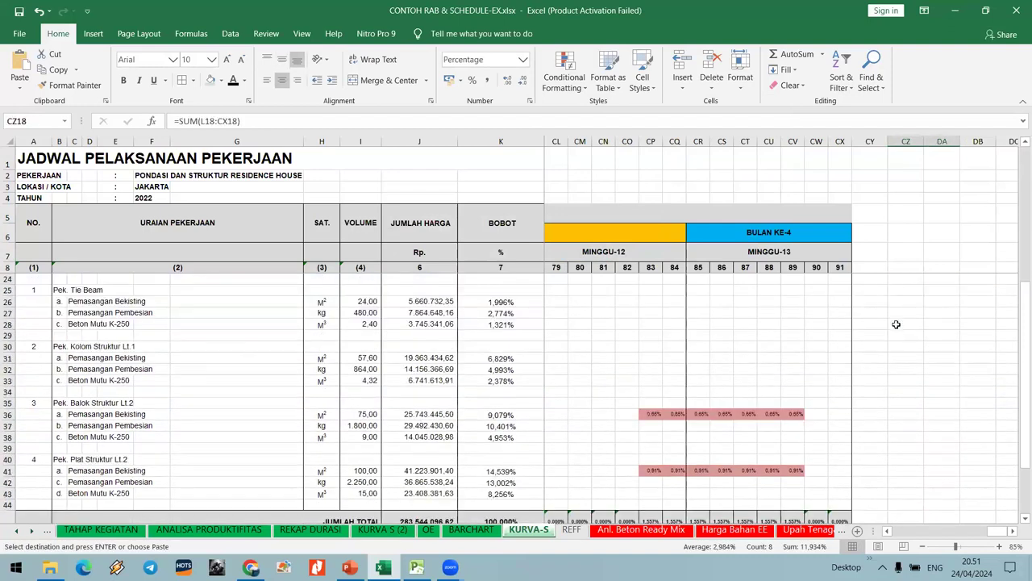
Paste the copied total and check formulas into the Tie Beam item rows 26–28.
click(897, 298)
scroll(899, 302, up, 4)
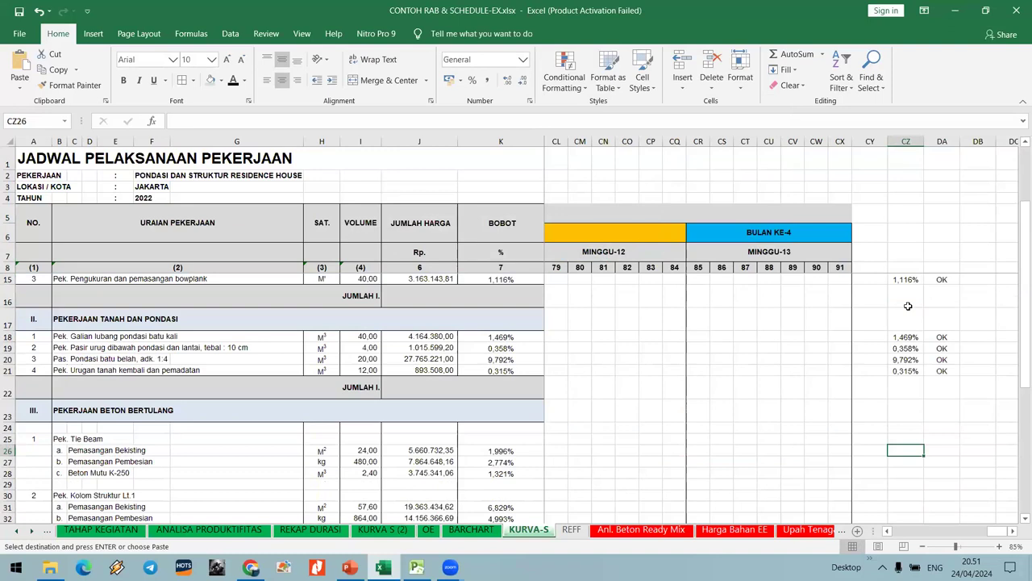
scroll(907, 306, down, 5)
scroll(908, 319, up, 1)
shift+click(901, 324)
key(ctrl+v)
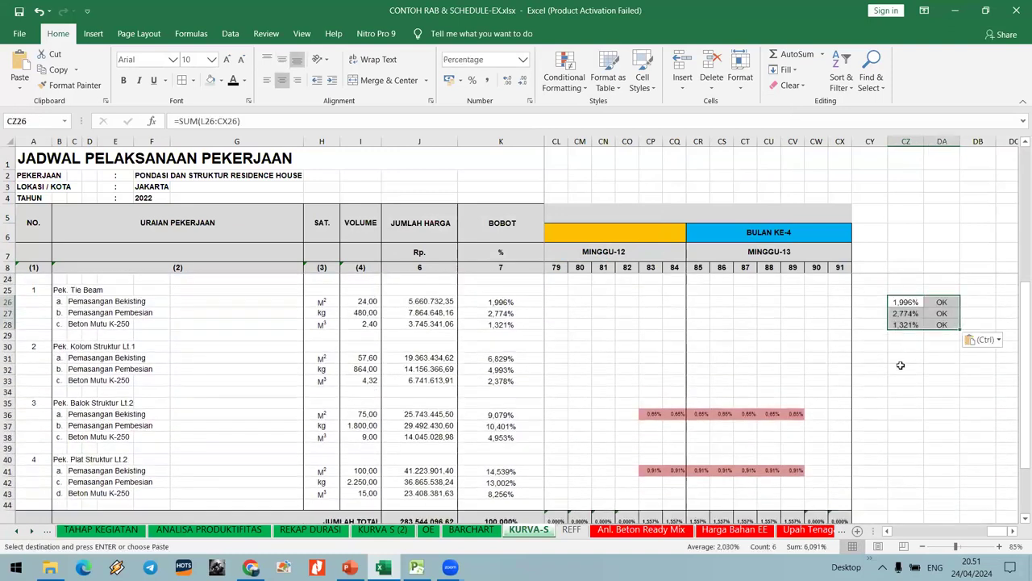
Paste the copied formulas into the Kolom Struktur Lt.1 rows 31–33 and into rows 36–39 for Balok Struktur Lt.2.
click(897, 360)
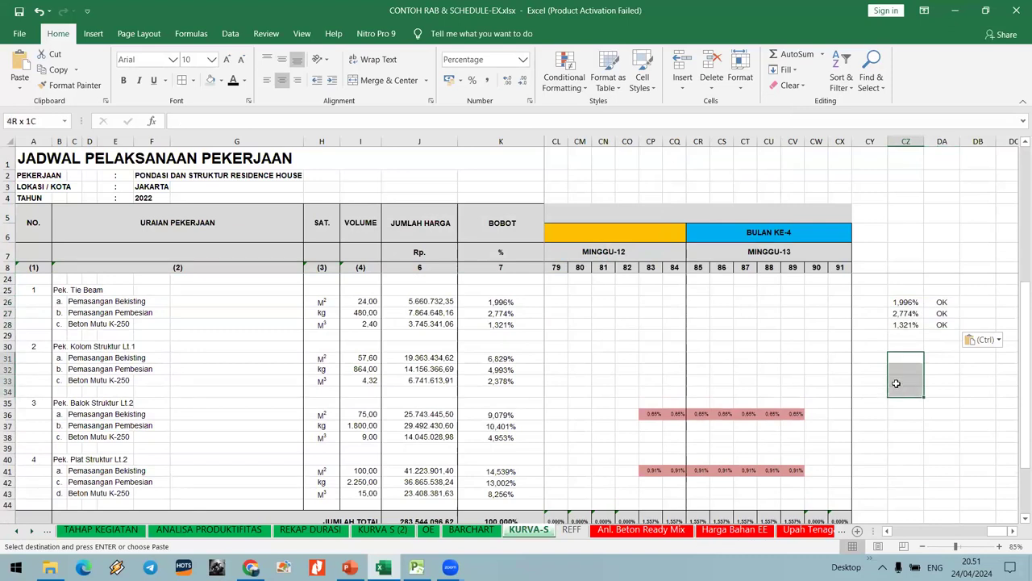
key(ctrl+v)
drag(899, 418, 897, 448)
key(ctrl+v)
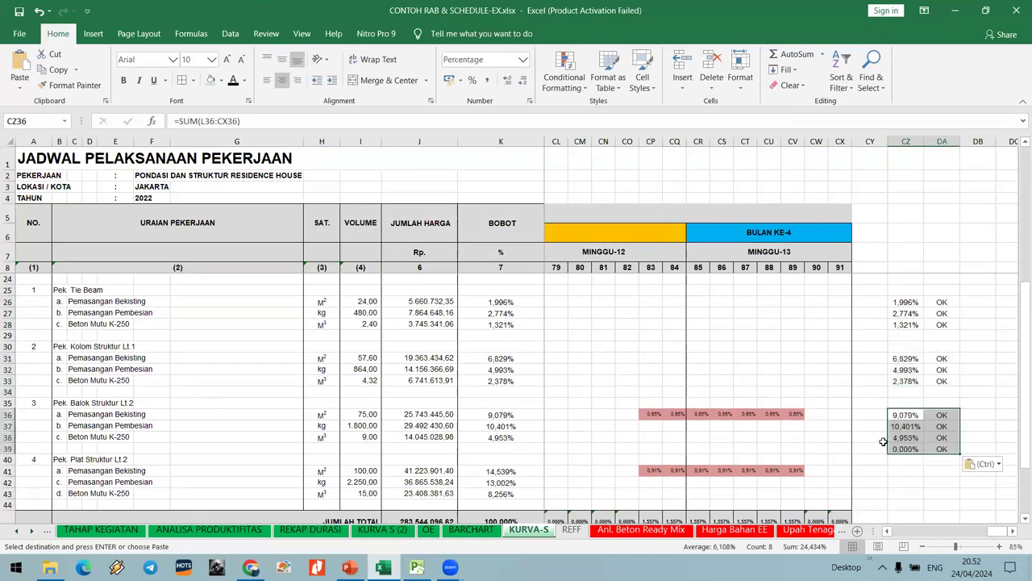
Clear the surplus total and check formulas from CZ39:DA39.
scroll(884, 441, down, 1)
key(Escape)
click(901, 415)
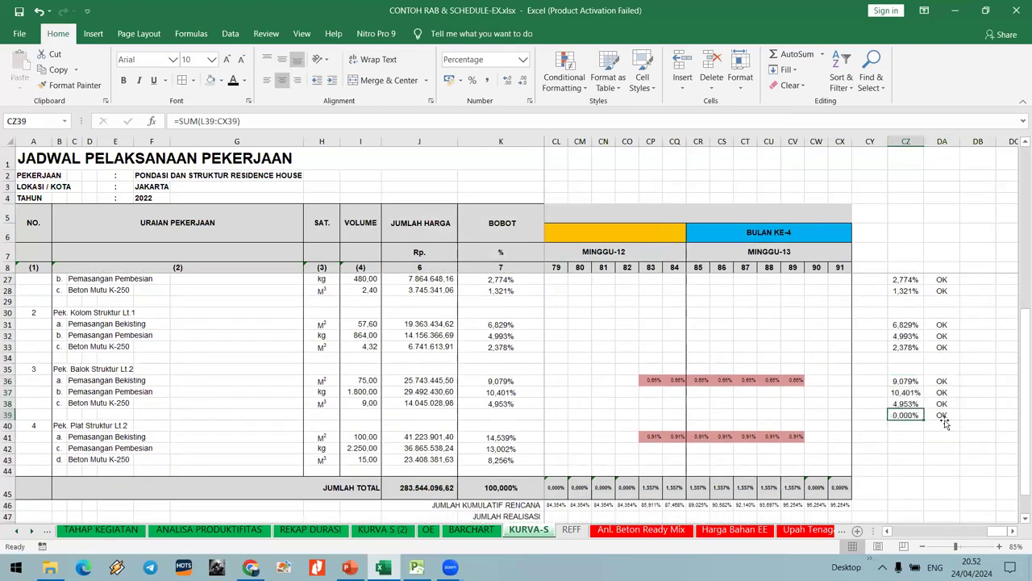
shift+click(942, 415)
key(Delete)
Copy the formulas in CZ38:DA38 to the Plat Struktur Lt.2 item rows in CZ41:DA43.
key(Up)
key(shift+Right)
key(ctrl+c)
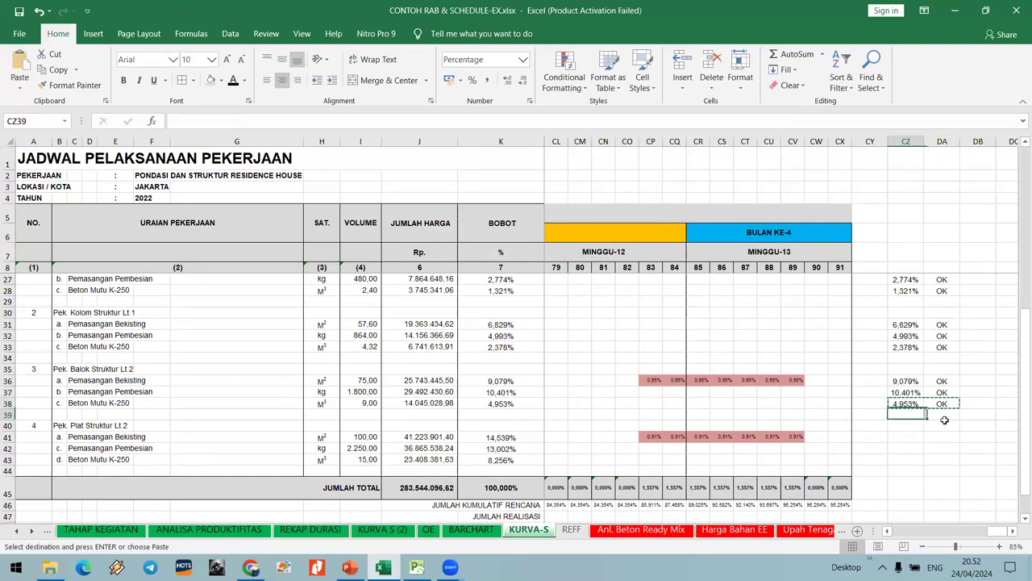
key(Down)
key(Down)
key(Down)
key(shift+Down)
key(shift+Down)
key(Return)
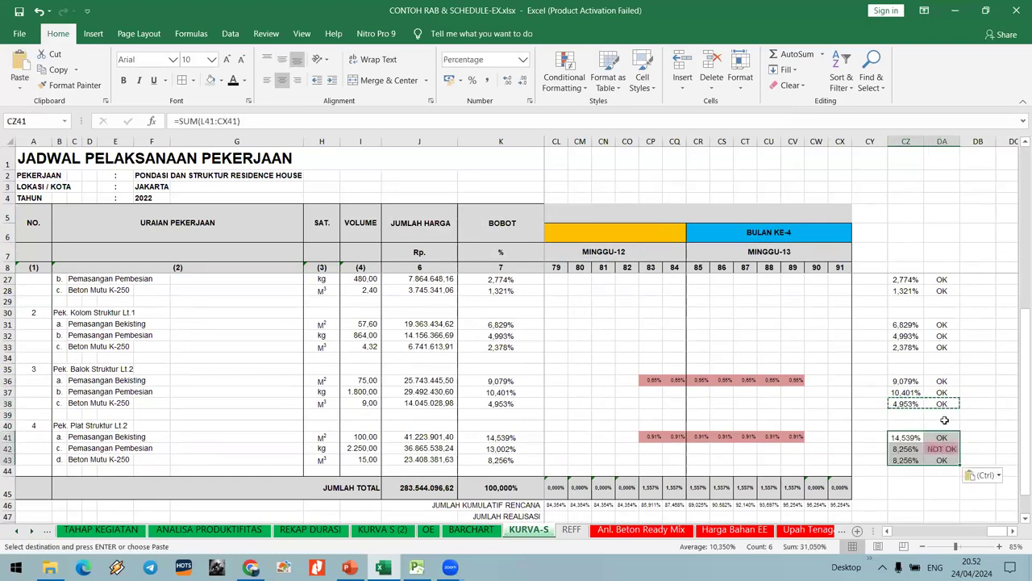
Trace row 42 back from its CZ42 total and examine the Plat Struktur Lt.2 Pemasangan Pembesian weights for days 54–60.
key(Down)
key(Right)
key(Left)
key(ctrl+c)
key(Left)
key(Left)
key(Left)
key(Left)
key(Left)
key(Left)
key(Left)
key(Left)
key(Left)
key(Left)
key(Left)
key(Left)
key(Left)
key(Left)
key(Left)
key(Left)
key(Left)
key(Left)
key(Left)
key(Left)
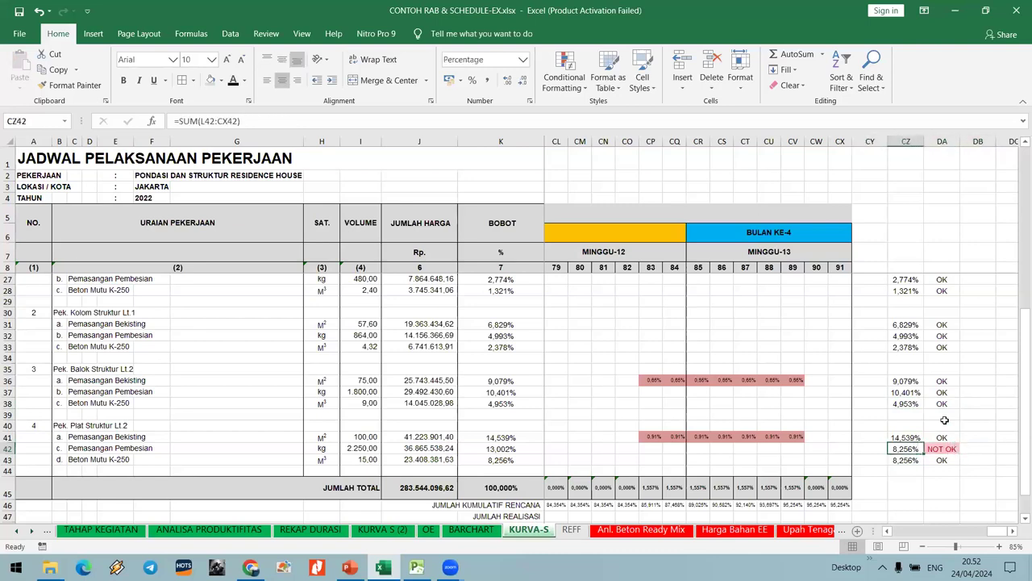
key(Left)
key(Left)
key(Left)
key(Left)
key(Left)
key(Left)
key(Left)
key(Left)
key(Left)
key(Left)
key(Left)
key(Left)
key(Left)
key(Left)
key(Left)
key(Left)
key(Left)
key(Left)
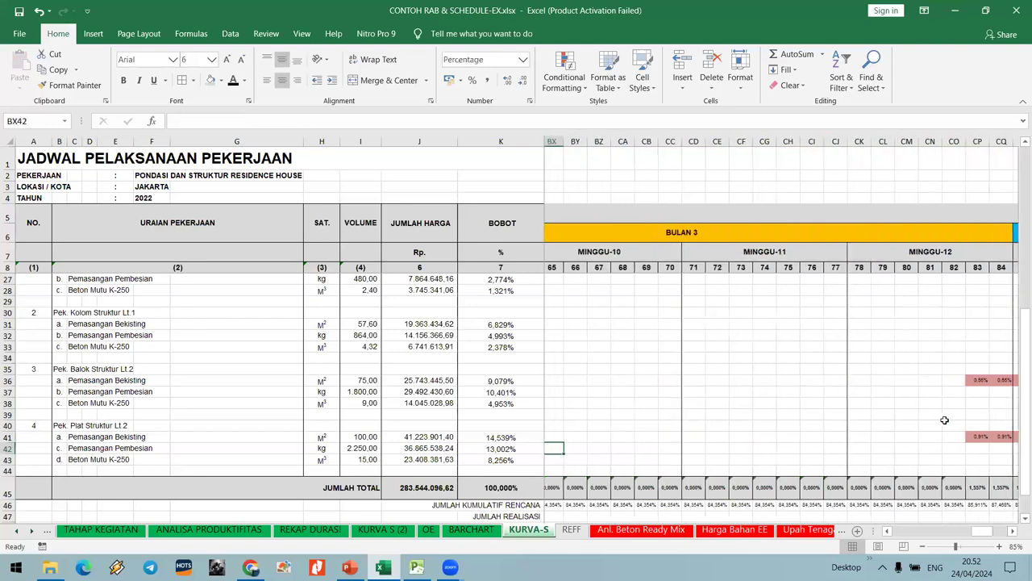
key(Right)
key(Right)
key(Right)
key(Right)
key(Right)
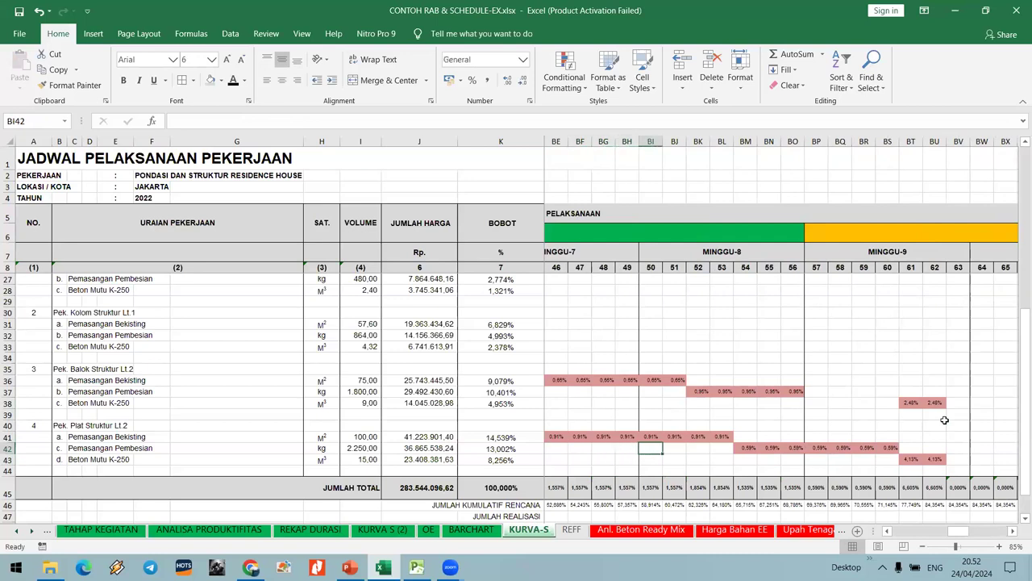
key(Right)
key(shift+Right)
key(shift+Right)
key(shift+Right)
key(shift+Right)
key(shift+Right)
key(shift+Right)
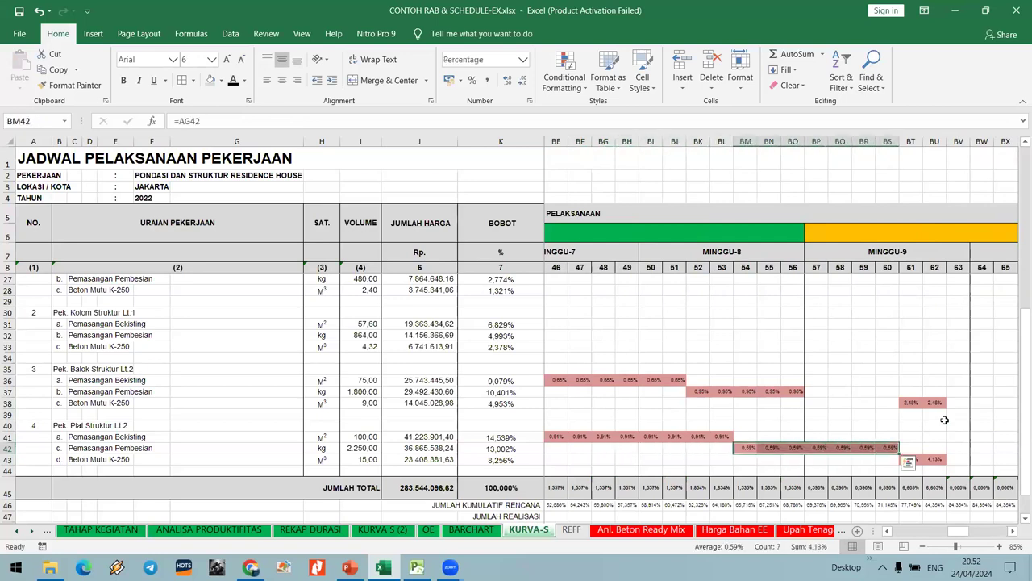
Correct the day-16 Plat Struktur Lt.2 Pemasangan Pembesian weight in AA42 to divide its own BOBOT, K42, by 14.
key(Left)
key(Left)
key(Left)
key(Left)
key(Left)
key(Left)
key(Left)
key(Left)
key(Left)
key(Left)
key(Left)
key(Left)
key(Left)
key(Left)
key(Left)
key(Left)
key(Left)
key(Left)
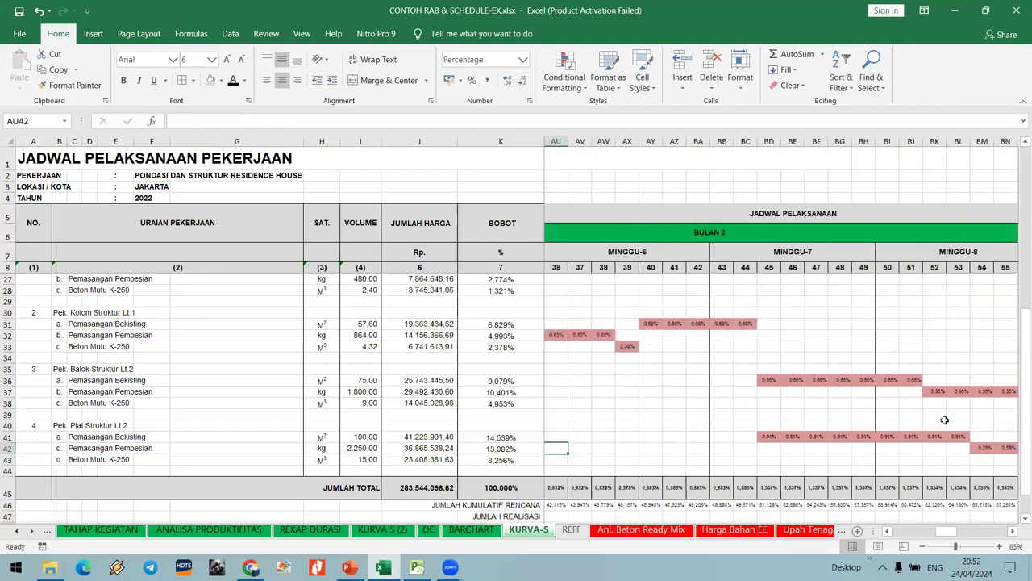
key(Left)
key(Left)
key(Left)
key(Left)
key(Left)
key(Left)
key(Left)
key(Left)
key(Left)
key(Left)
key(Left)
key(Left)
key(Left)
key(Left)
key(Left)
key(Left)
key(Left)
key(Left)
key(Left)
key(Left)
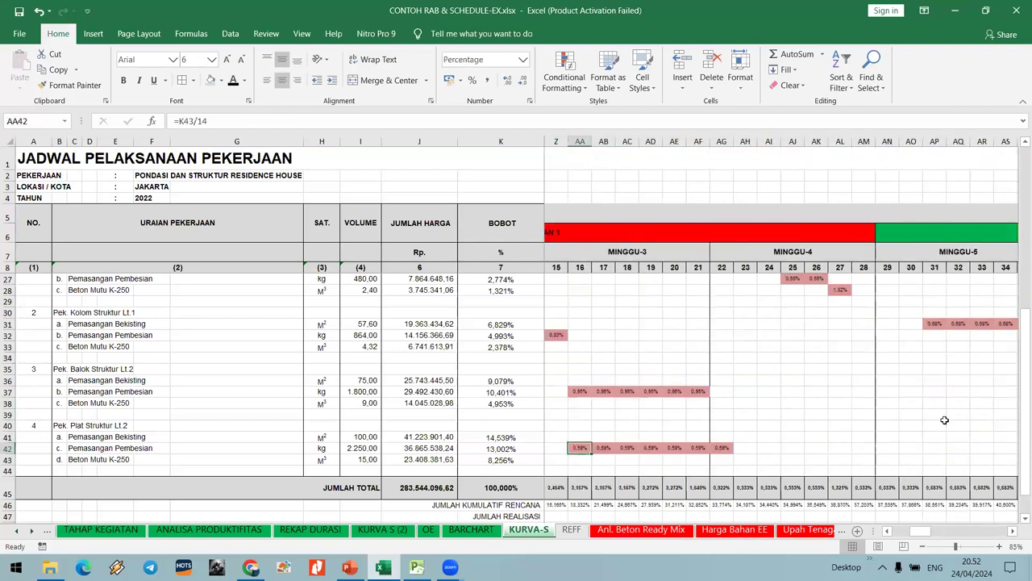
key(shift+Right)
key(shift+Right)
key(shift+Right)
key(shift+Right)
key(shift+Right)
key(shift+Right)
key(shift+Left)
key(shift+Left)
key(shift+Left)
key(shift+Left)
key(shift+Left)
key(shift+Left)
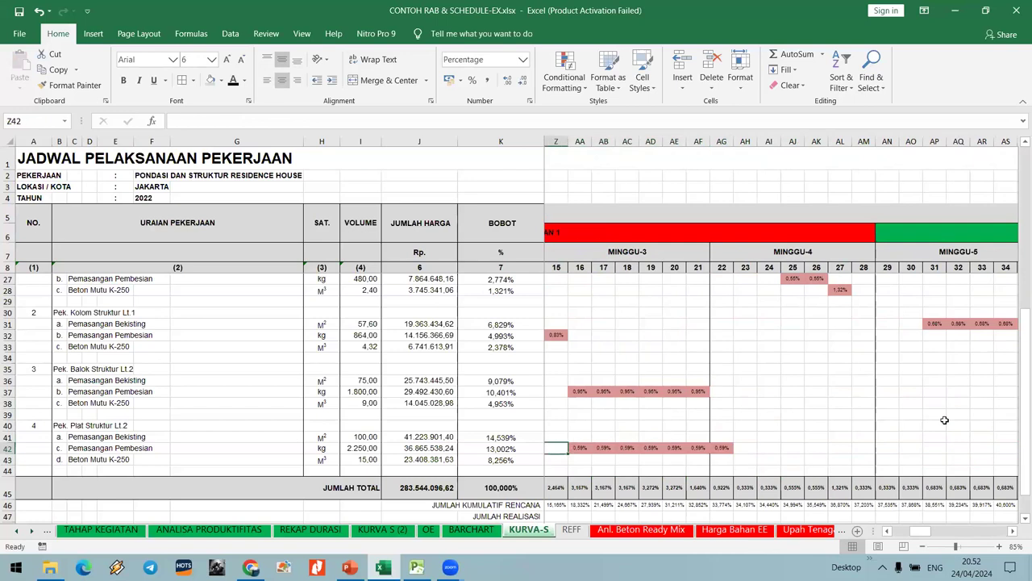
key(F2)
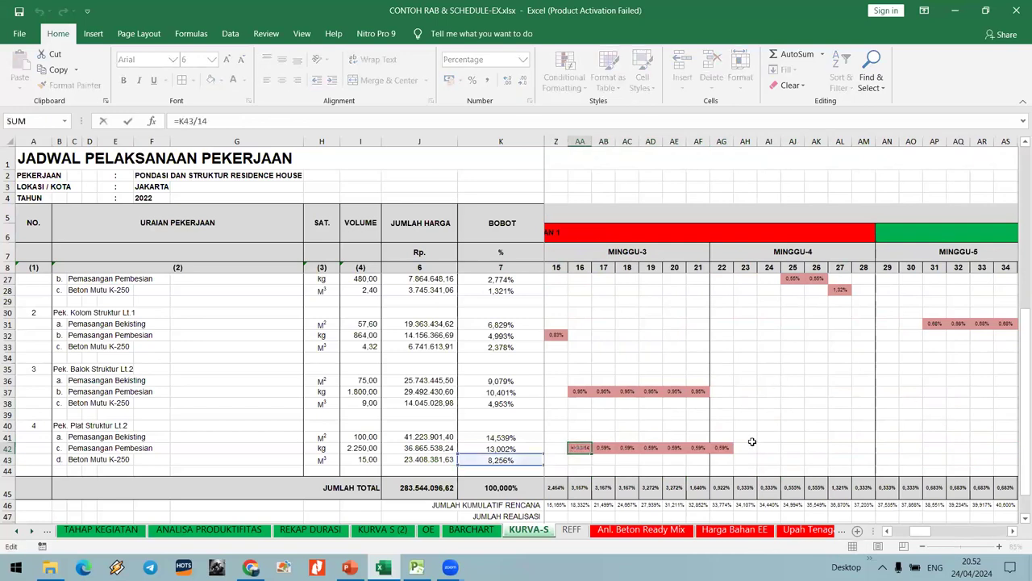
click(521, 446)
key(Return)
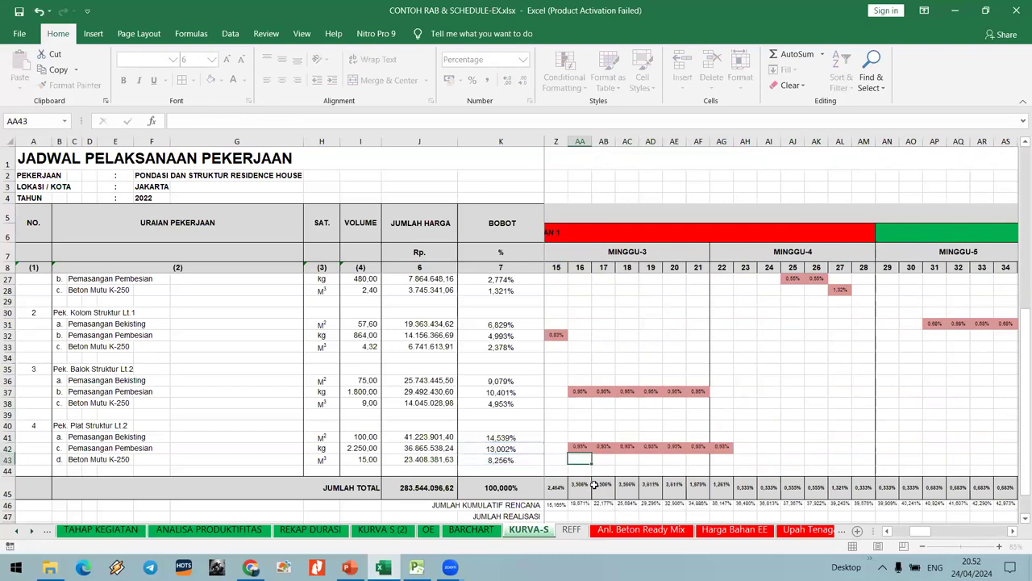
Reduce the JUMLAH KUMULATIF RENCANA percentages in L46:CX46 to two decimal places.
drag(924, 532, 1011, 534)
drag(949, 505, 907, 493)
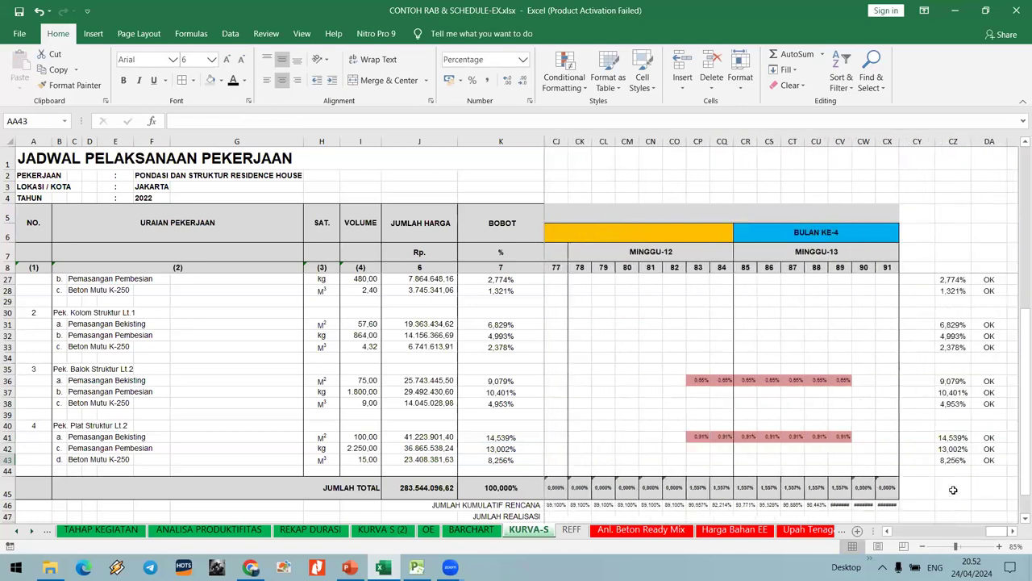
ctrl+scroll(953, 490, up, 1)
scroll(959, 491, down, 2)
scroll(967, 493, right, 2)
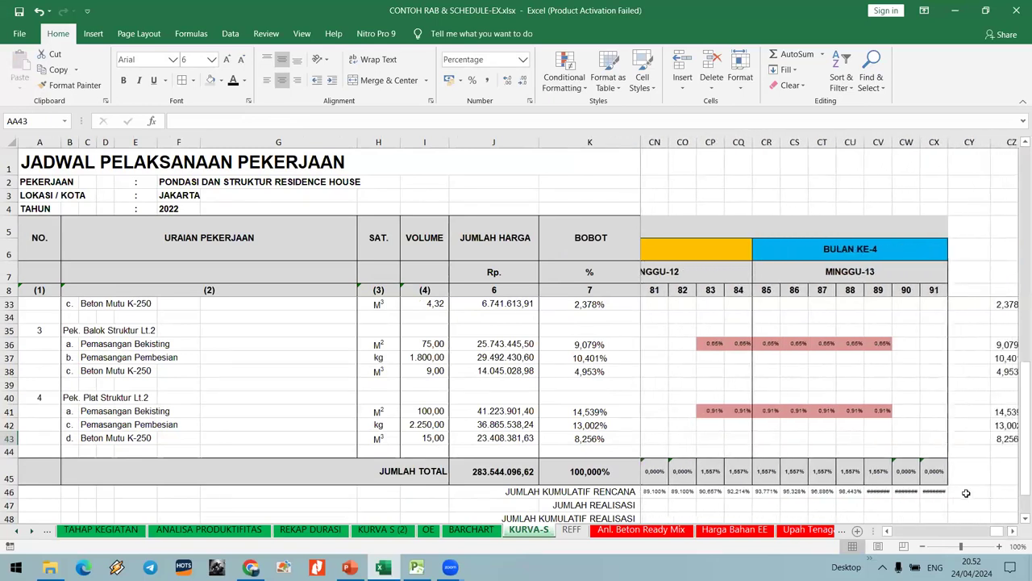
click(942, 491)
drag(998, 531, 899, 531)
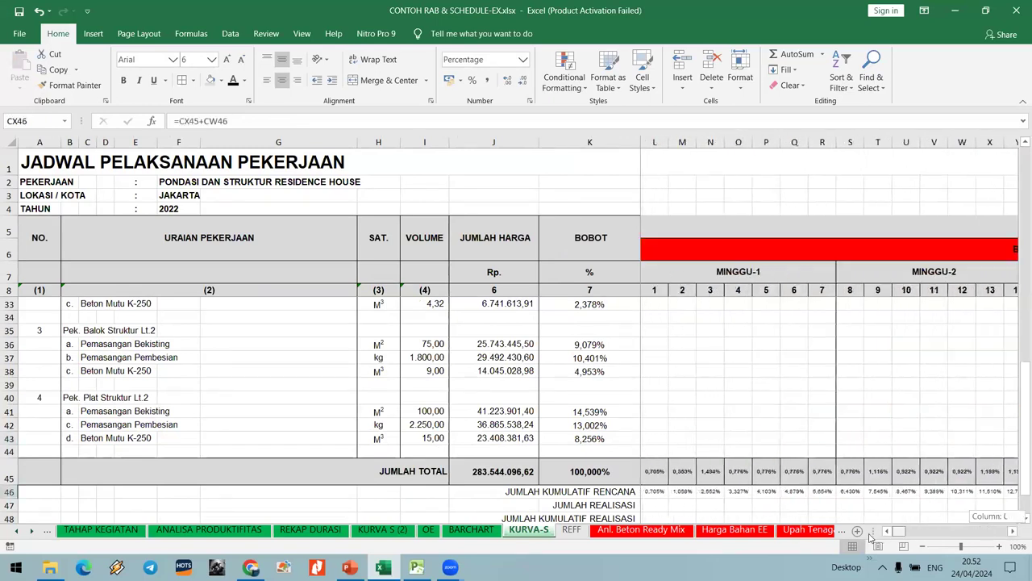
shift+click(669, 495)
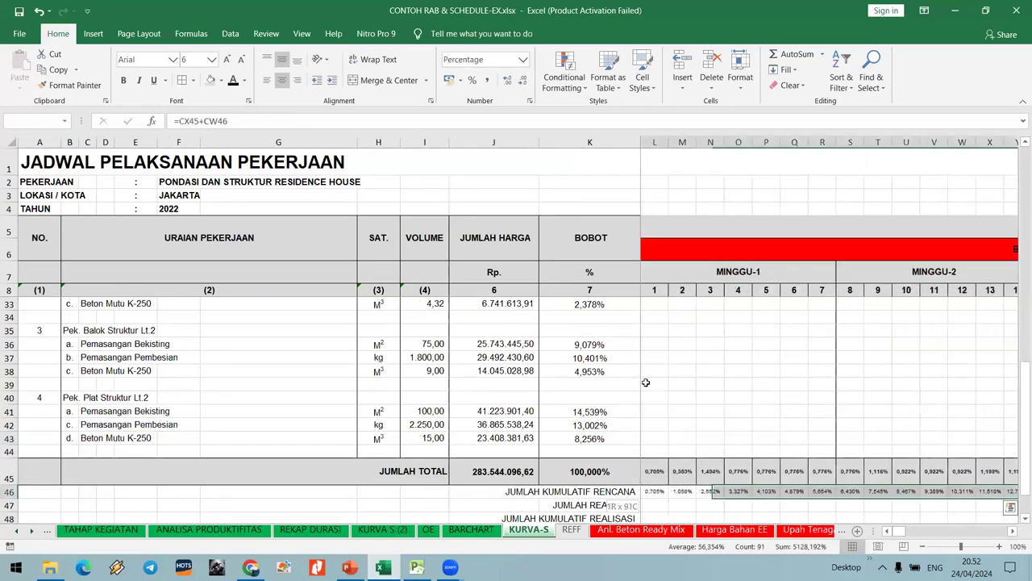
click(507, 81)
click(523, 81)
click(523, 81)
click(732, 367)
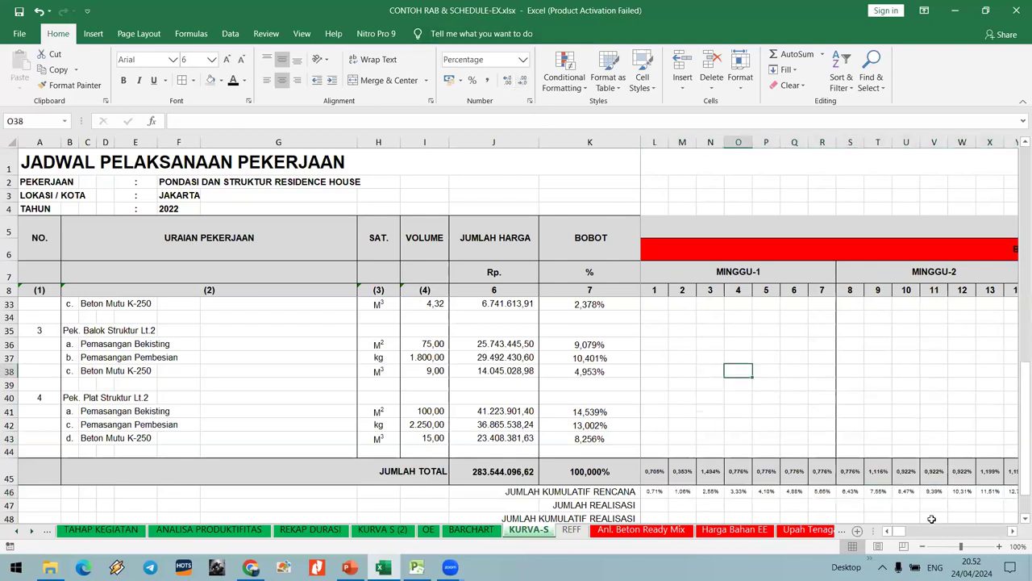
Return to the start of the schedule and save the workbook.
drag(904, 531, 871, 547)
scroll(726, 452, up, 2)
scroll(726, 452, down, 3)
click(654, 410)
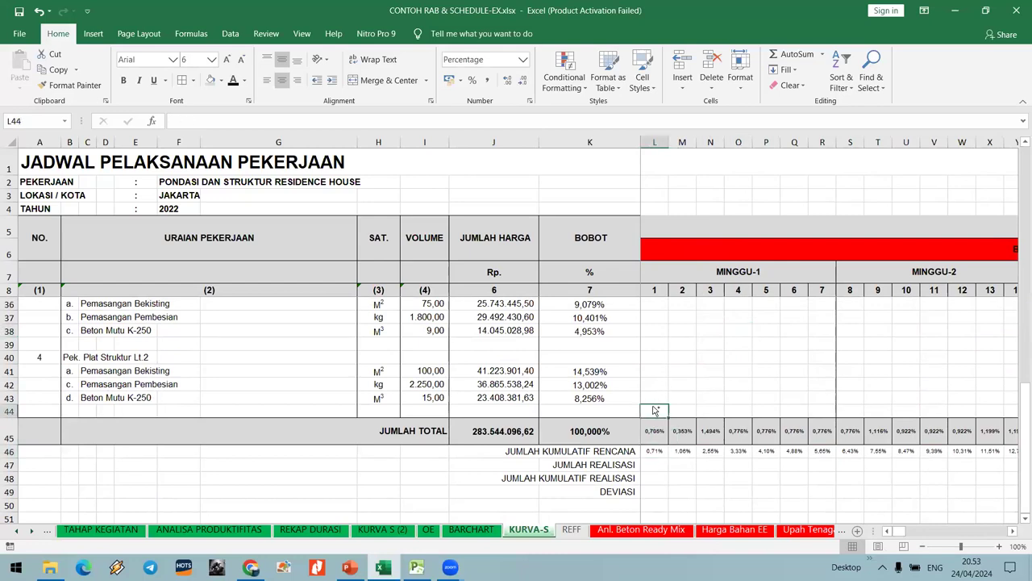
key(ctrl+s)
Try to insert a scatter chart with smooth lines and markers from within the schedule table, and delete it.
click(93, 33)
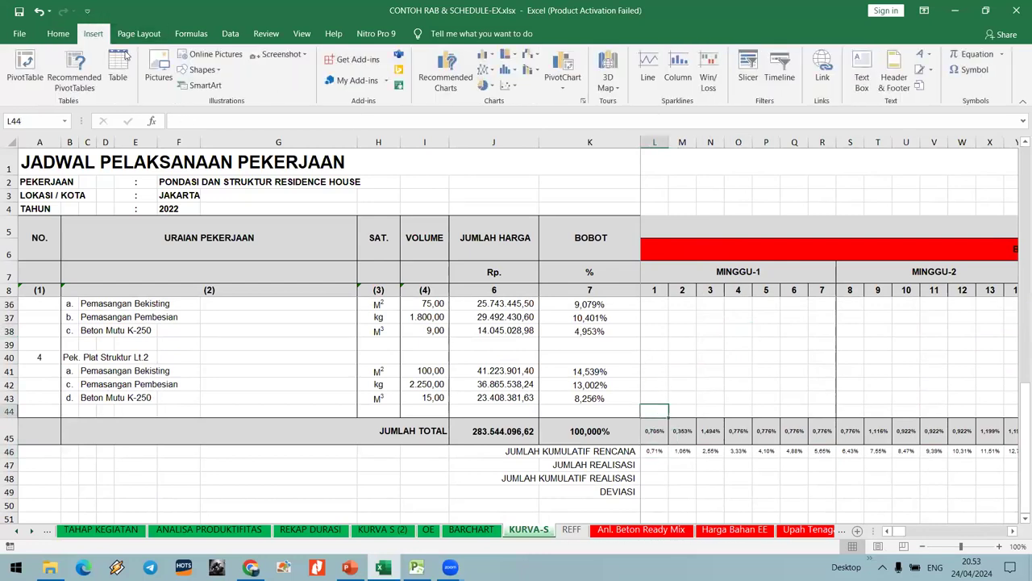
scroll(734, 298, up, 9)
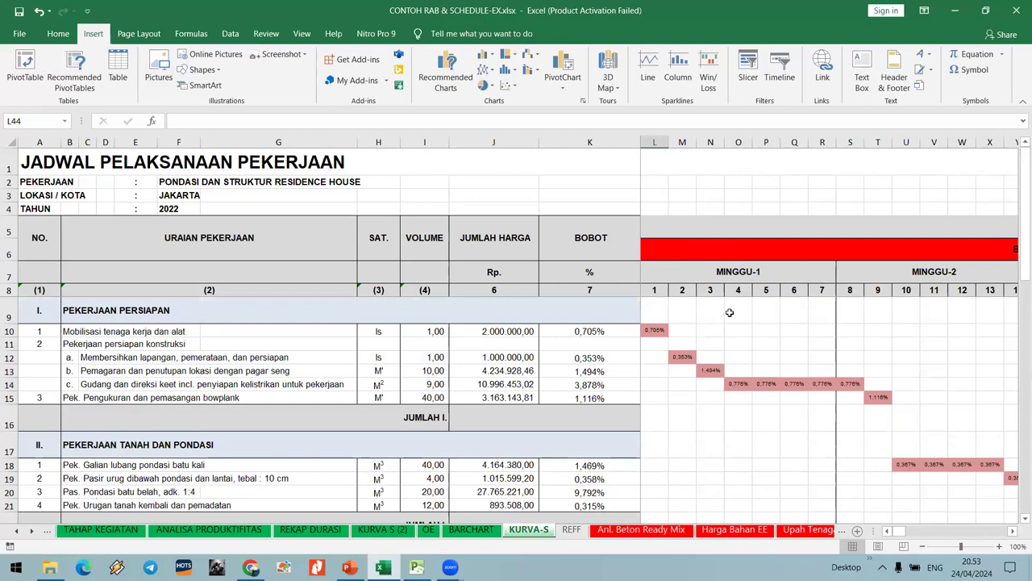
scroll(729, 312, down, 3)
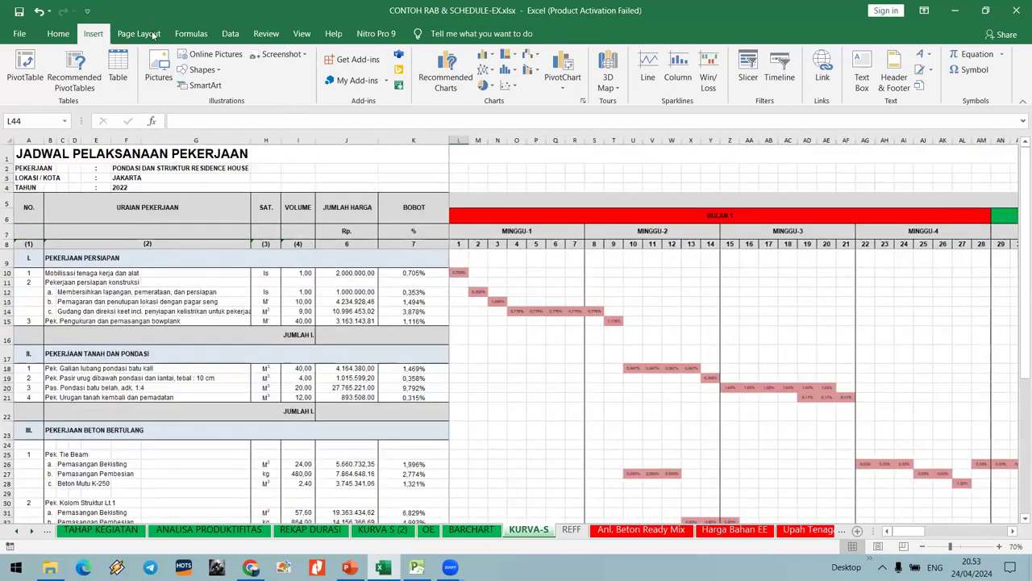
click(139, 33)
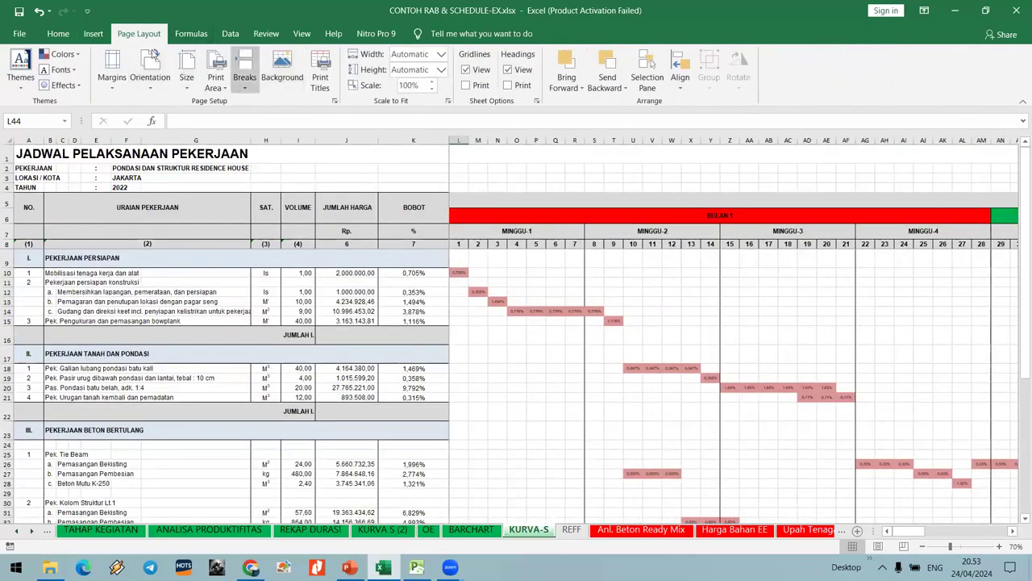
click(95, 34)
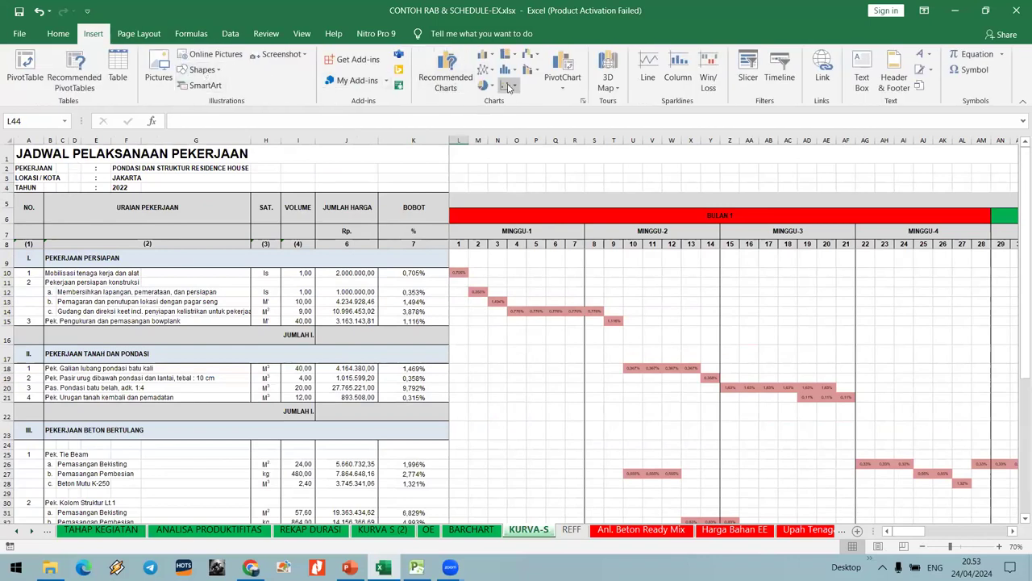
click(508, 85)
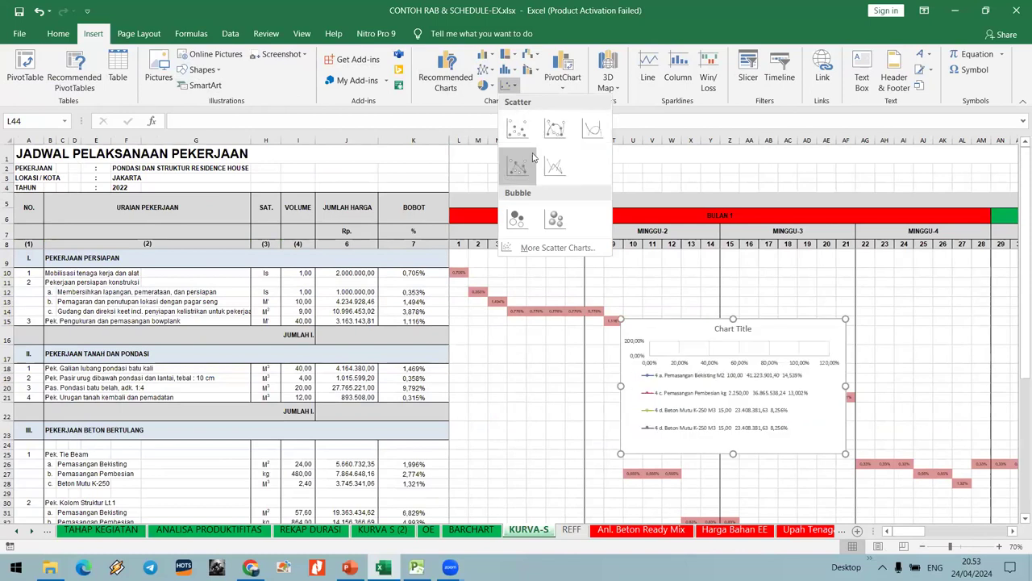
click(555, 129)
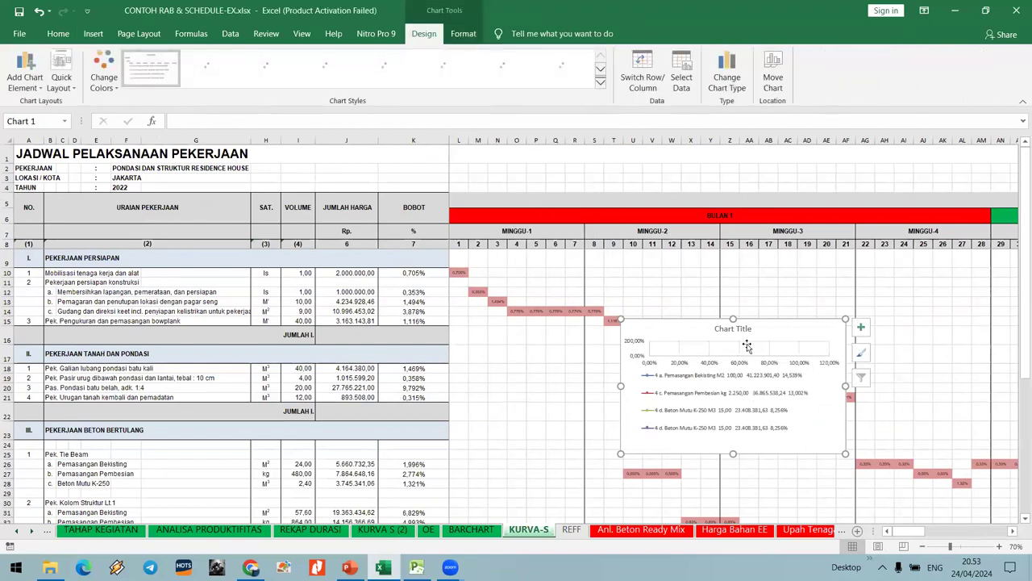
scroll(766, 331, down, 4)
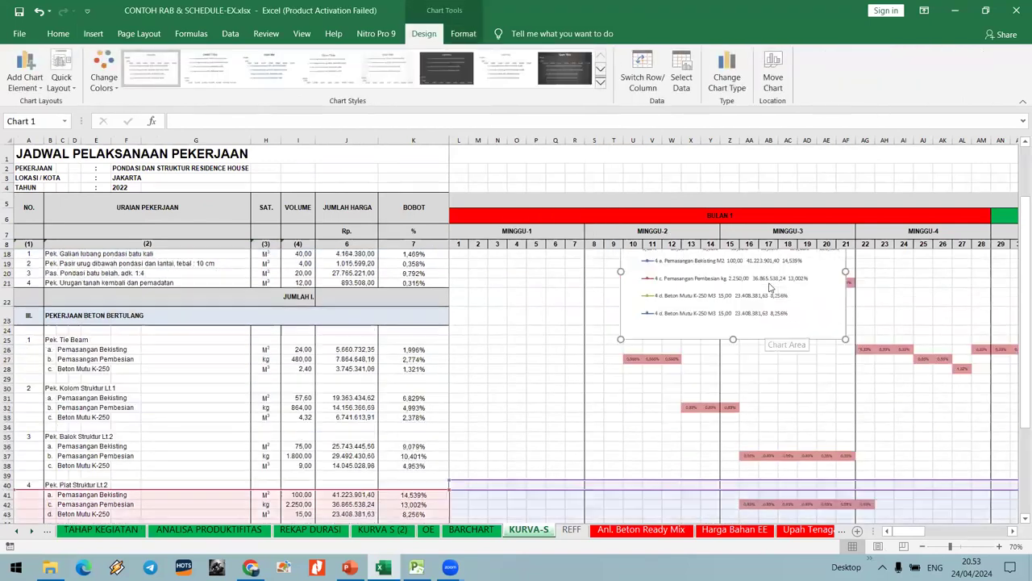
key(Delete)
Insert an empty scatter chart in the blank area below the DEVIASI row, starting from cell Y58.
scroll(751, 357, down, 7)
click(711, 417)
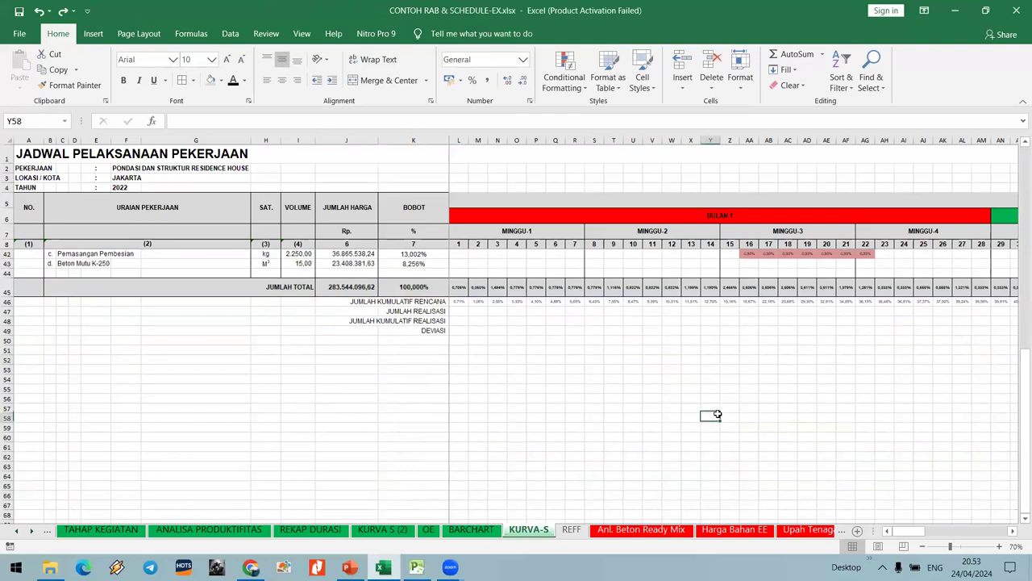
click(93, 33)
click(505, 87)
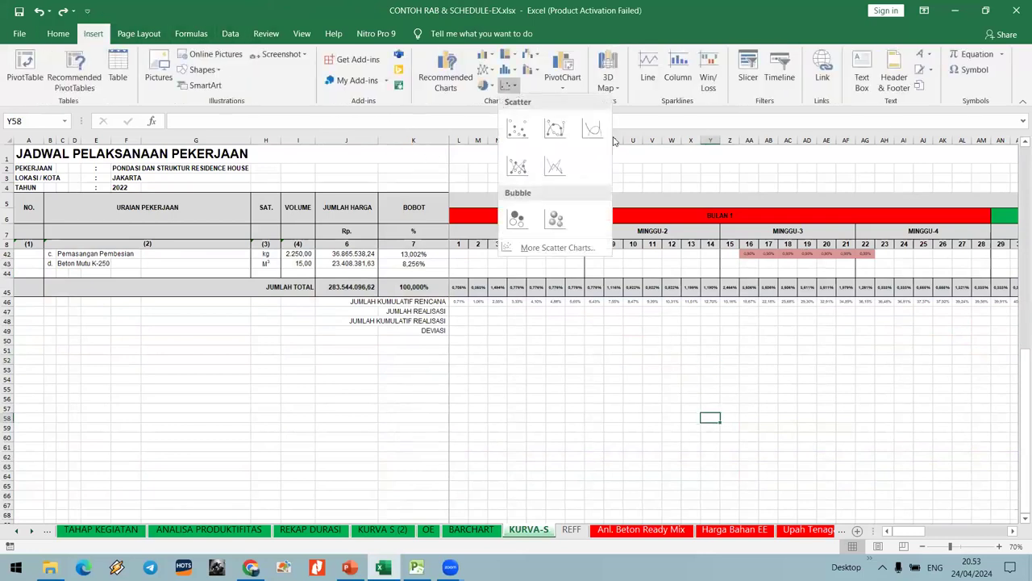
click(555, 167)
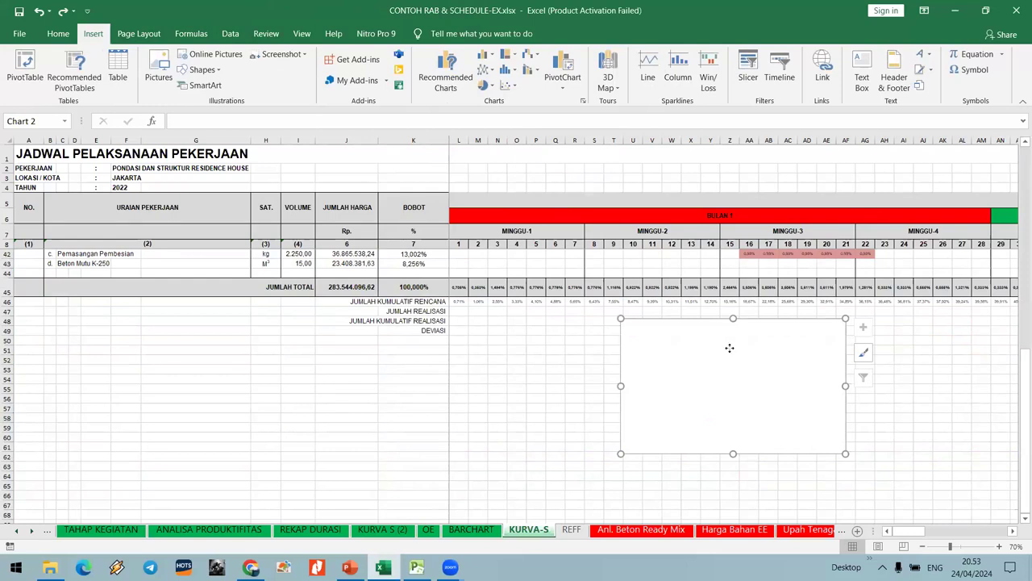
Examine the existing S-curve chart on the KURVA S (2) sheet as a reference and return to the KURVA-S sheet.
right_click(729, 347)
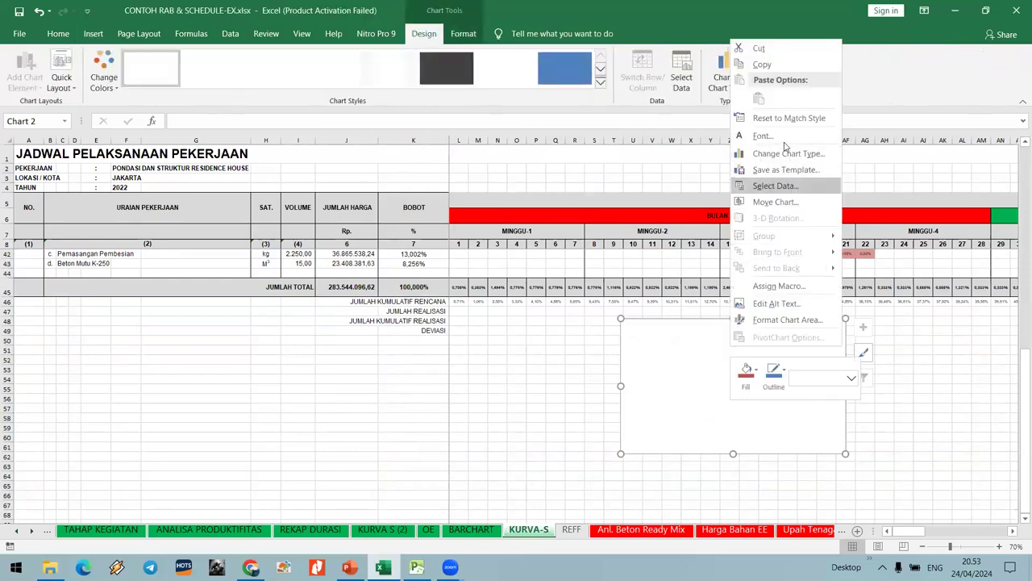
key(Escape)
click(401, 533)
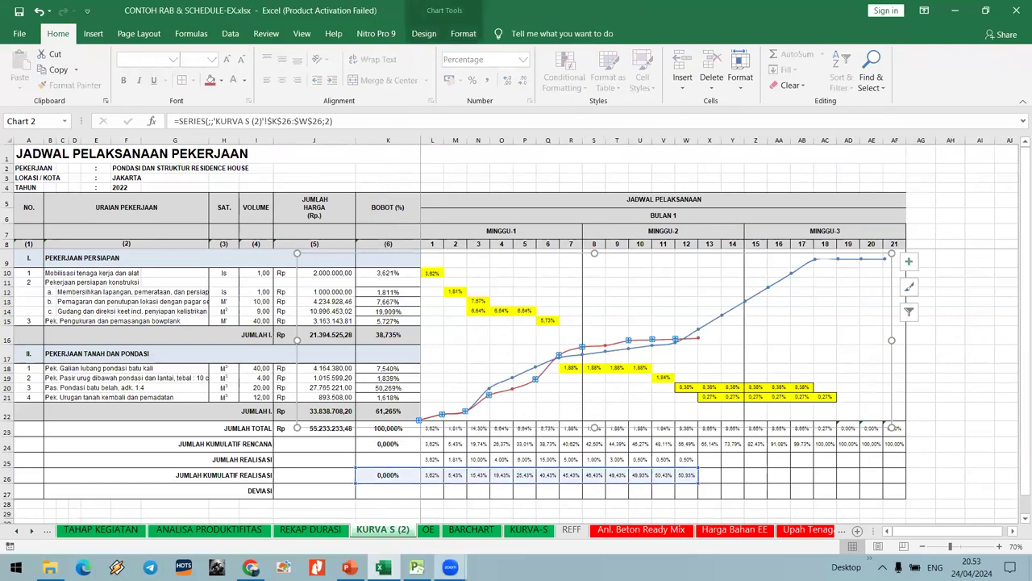
click(531, 533)
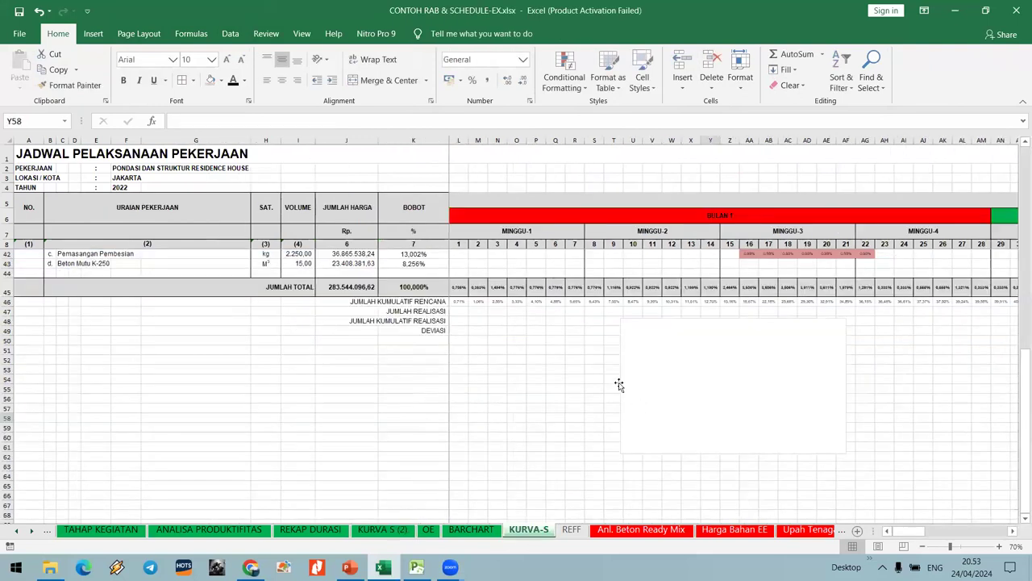
Add a chart series named KURVA S - PLAN with the day numbers in L8:CX8 as its X values.
right_click(667, 363)
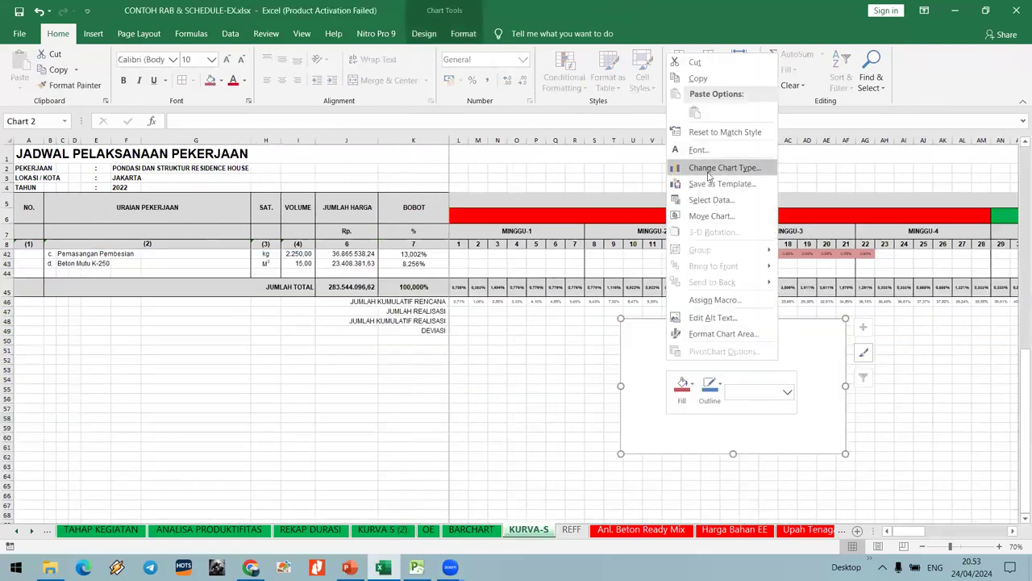
click(712, 199)
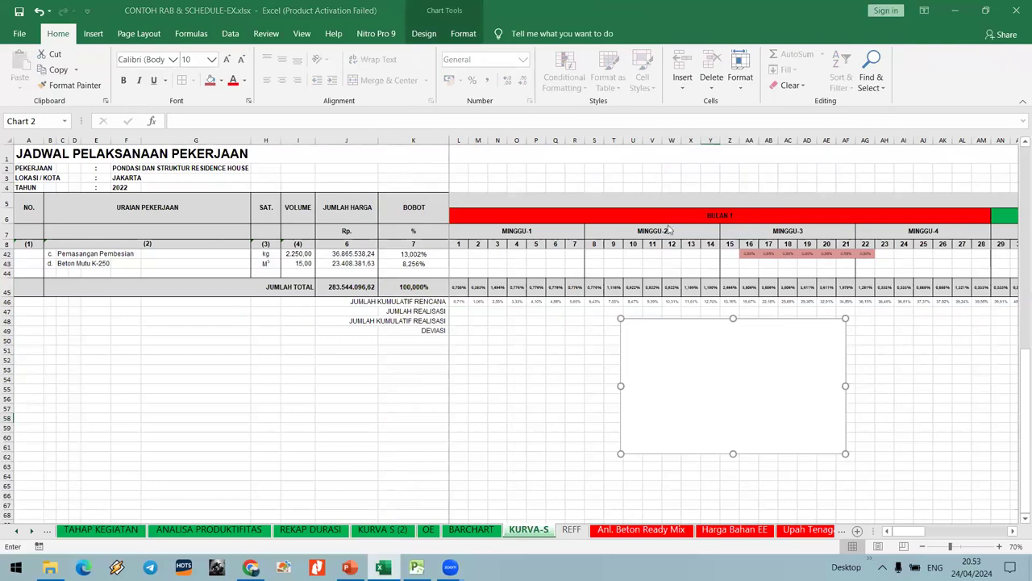
click(360, 219)
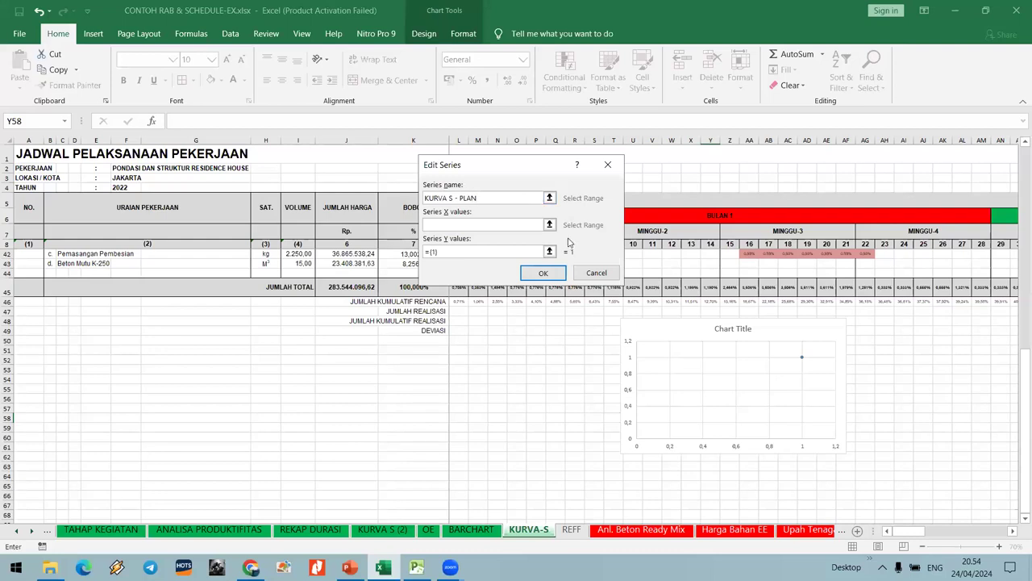
click(550, 224)
scroll(535, 281, up, 4)
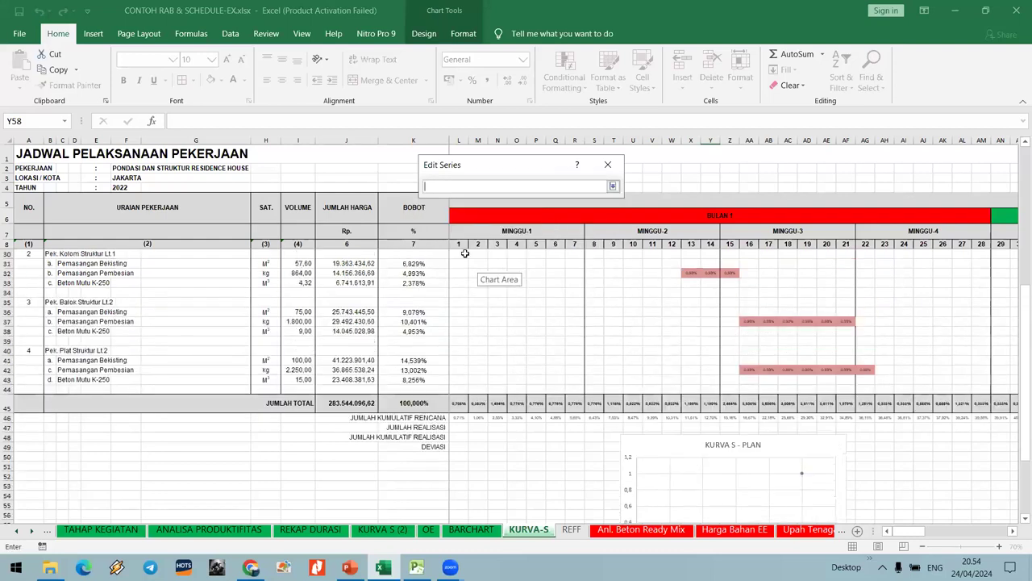
drag(455, 246, 967, 248)
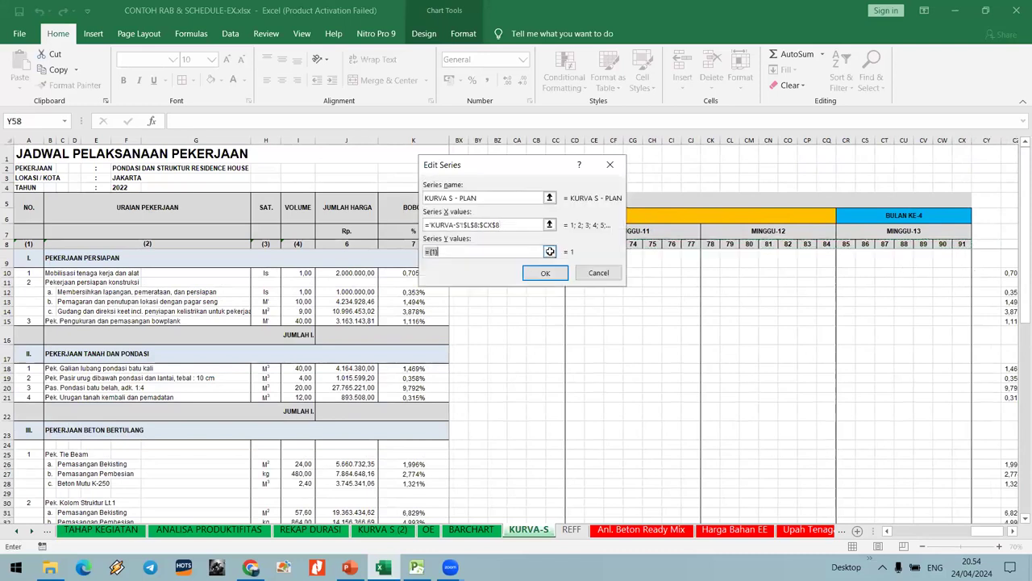
Set the series Y values to the cumulative plan row L46:CX46 and apply the data source to the chart.
click(549, 252)
drag(985, 530, 909, 530)
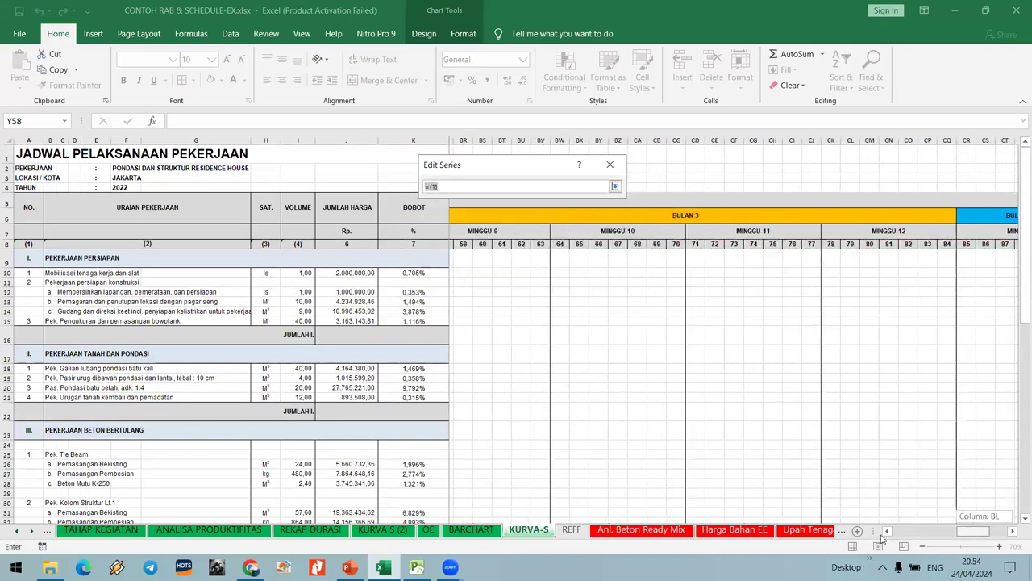
scroll(622, 446, down, 2)
scroll(623, 445, down, 5)
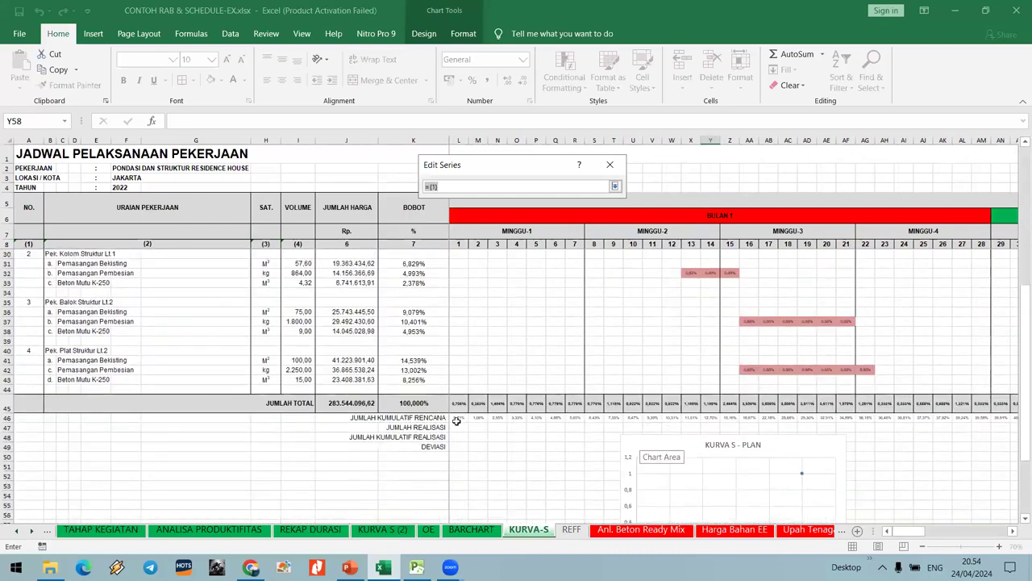
drag(465, 417, 962, 418)
click(540, 275)
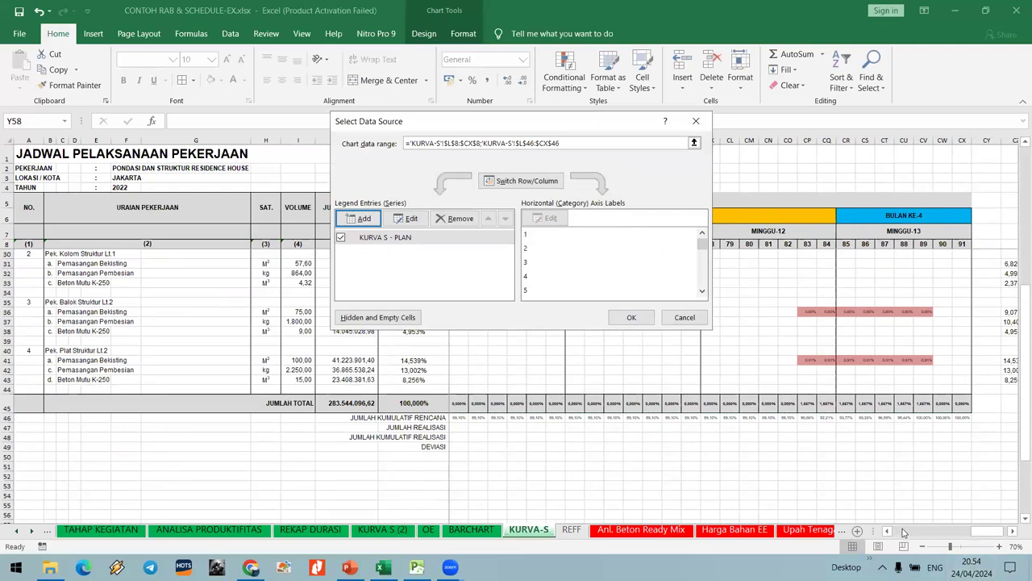
click(631, 317)
drag(985, 532, 920, 532)
scroll(781, 430, down, 3)
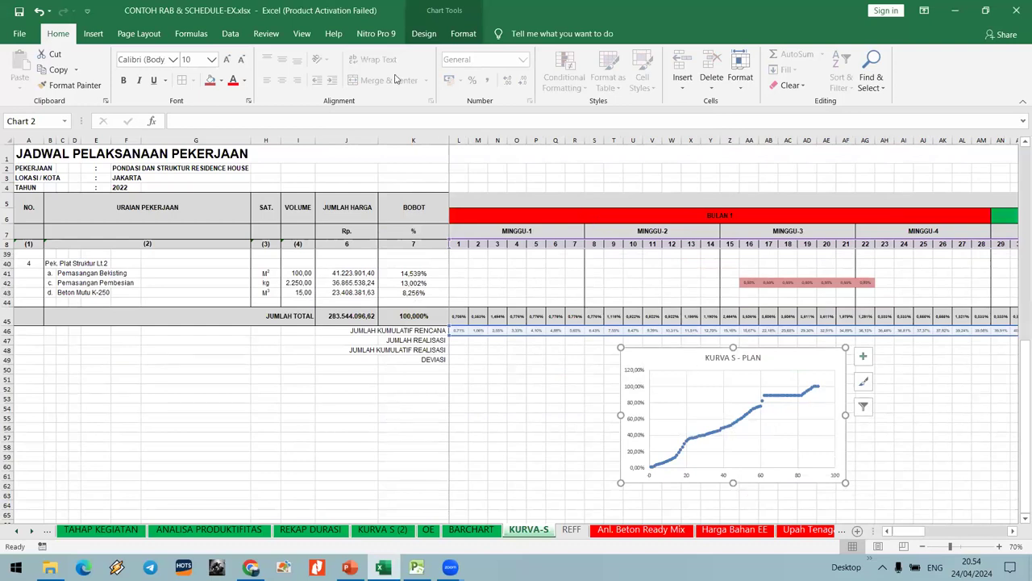
click(153, 34)
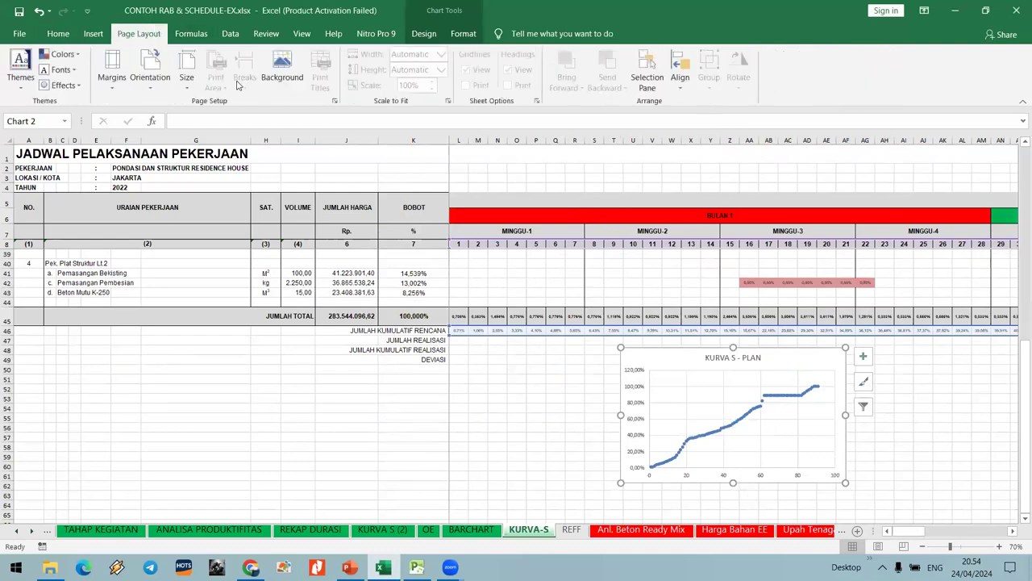
Change the KURVA S - PLAN chart type to Scatter with Smooth Lines and Markers.
right_click(687, 363)
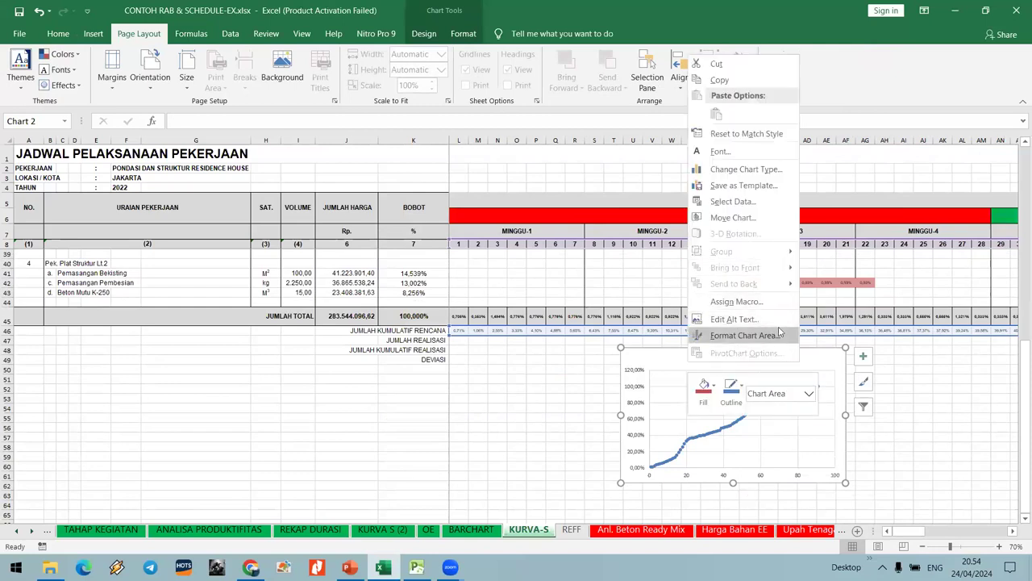
click(773, 169)
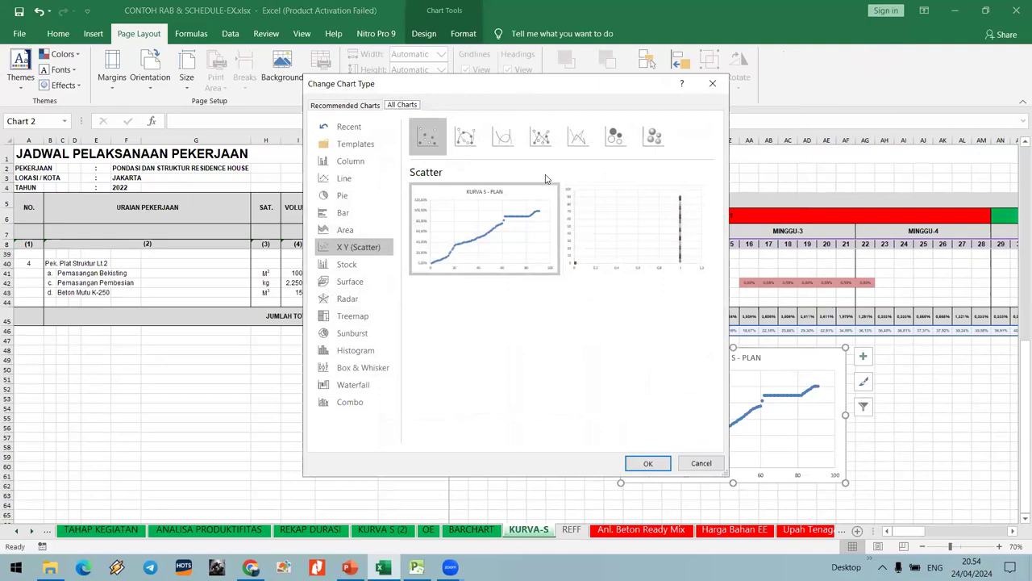
click(466, 138)
click(648, 464)
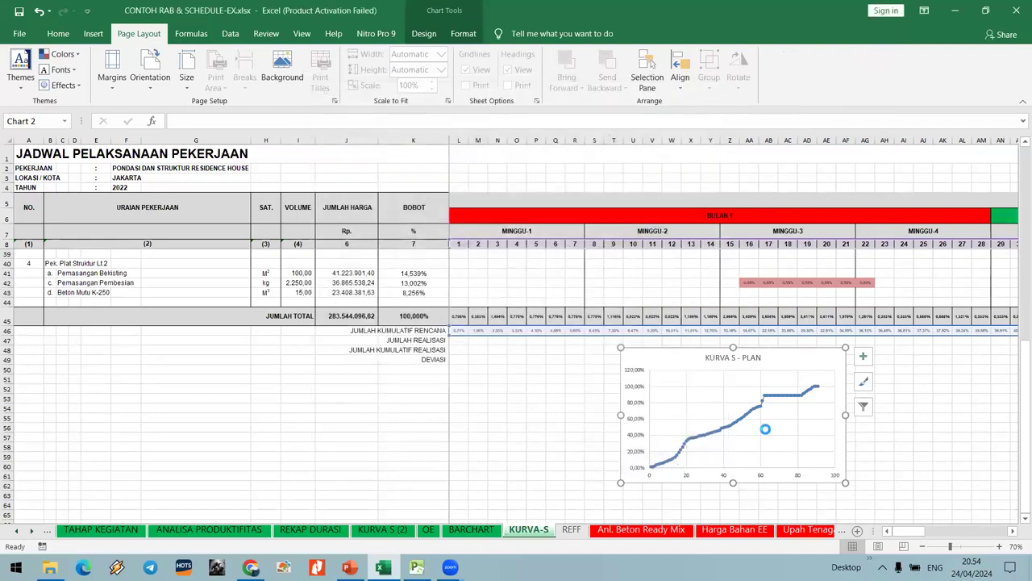
Change the KURVA S - PLAN chart type to Scatter with Smooth Lines, without markers.
scroll(791, 428, up, 1)
mouse_move(909, 532)
mouse_down()
mouse_move(945, 535)
mouse_move(906, 534)
mouse_up()
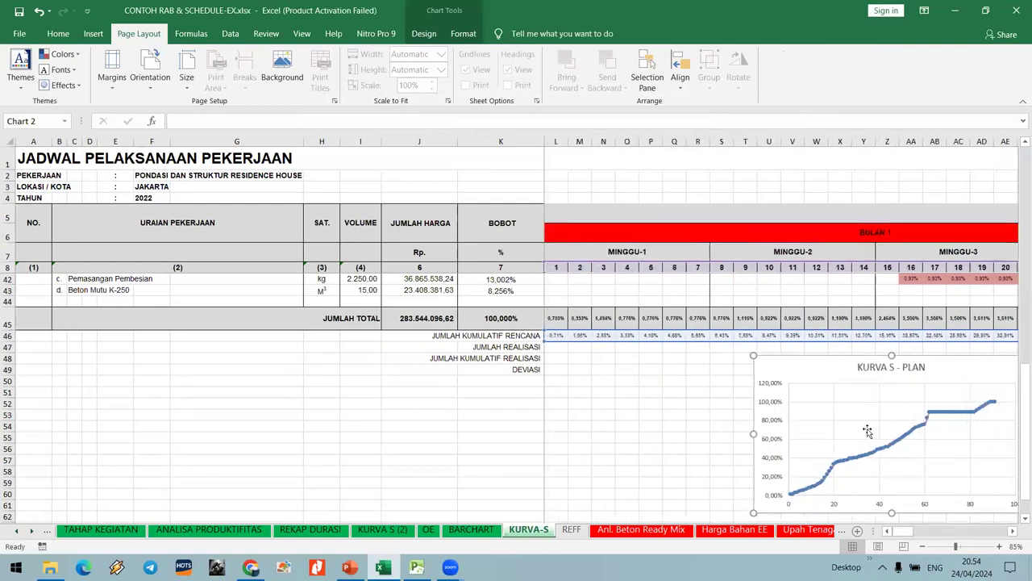
right_click(831, 379)
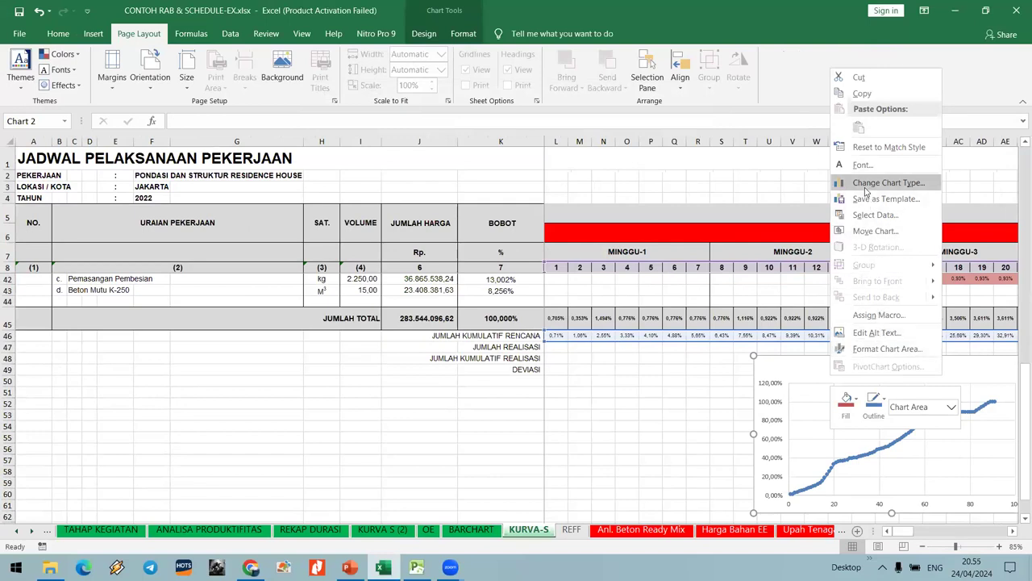
key(Escape)
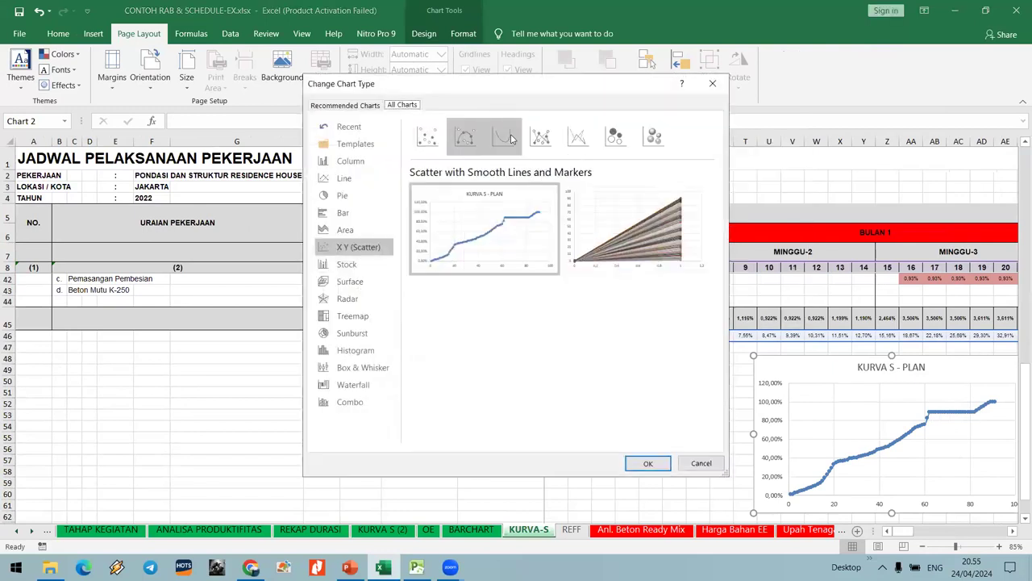
click(510, 138)
click(648, 462)
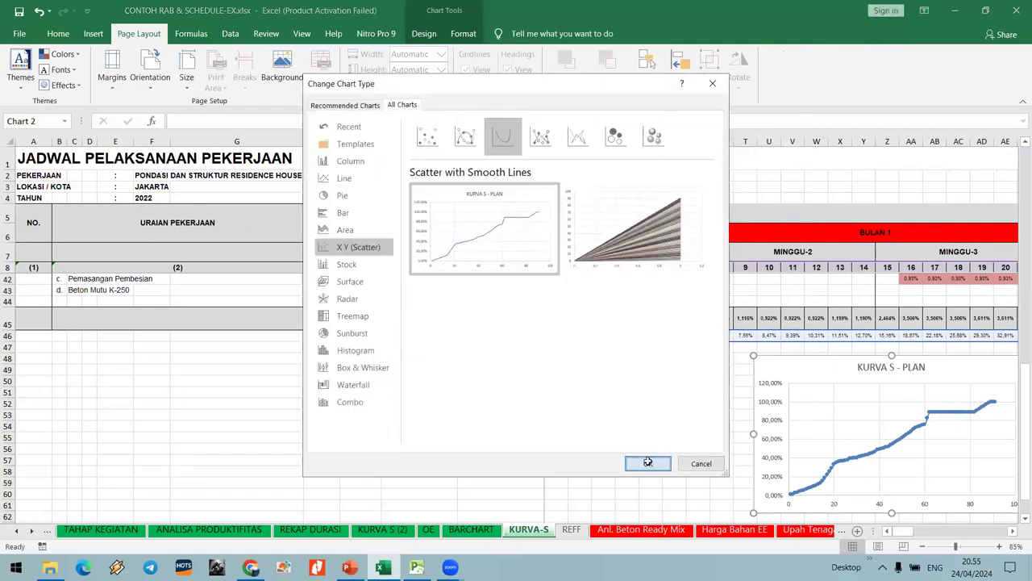
right_click(773, 428)
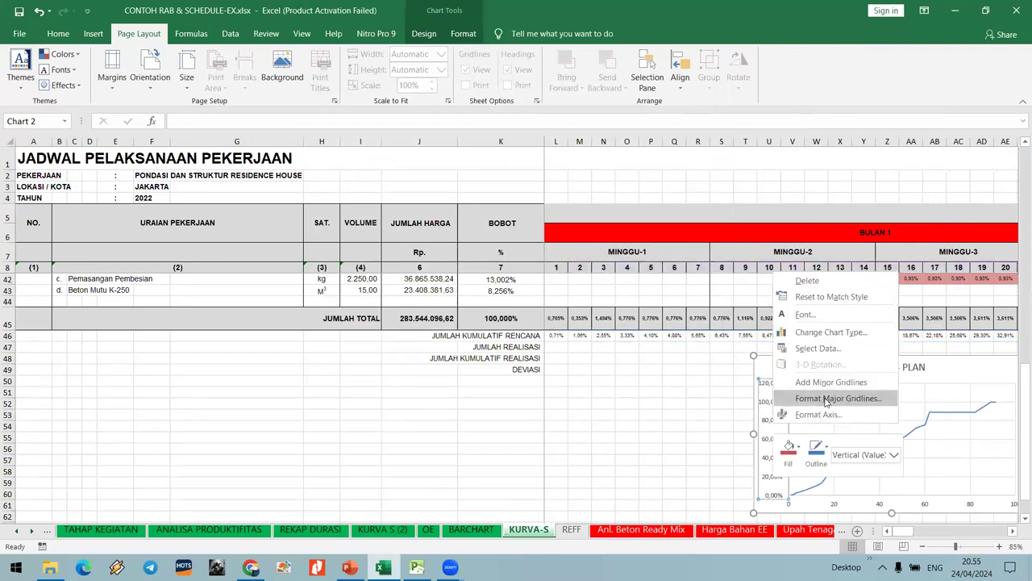
key(Escape)
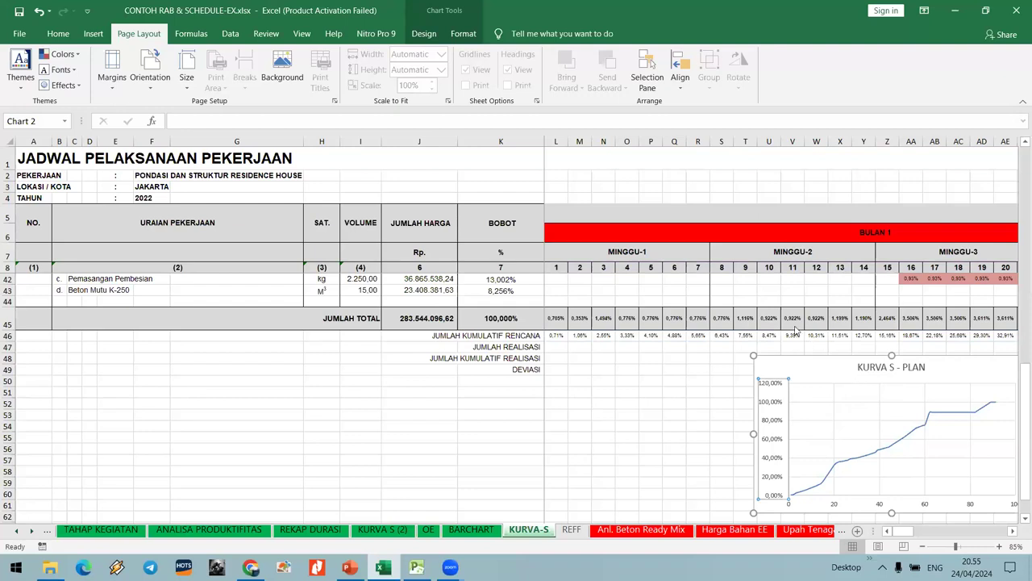
double_click(799, 382)
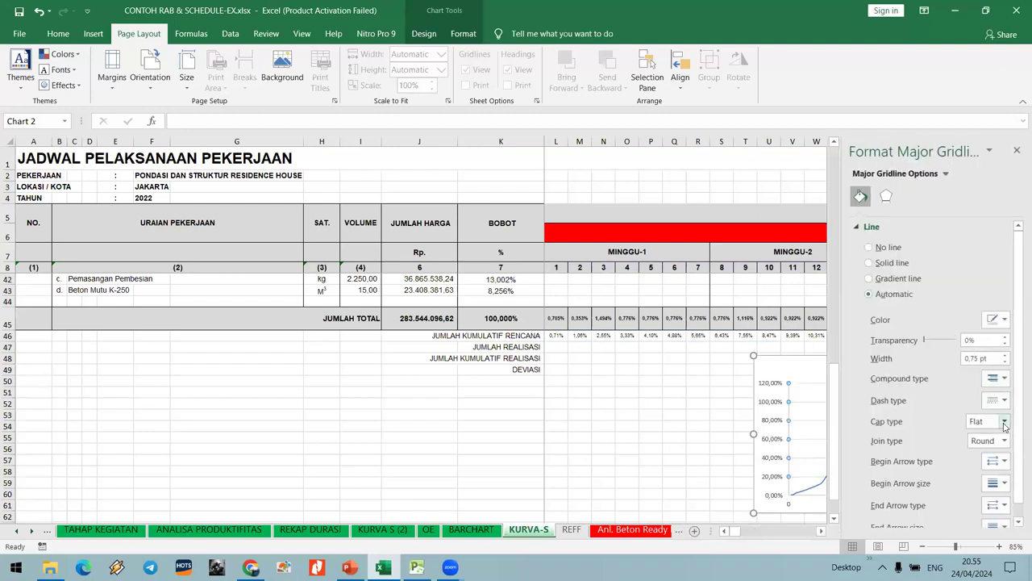
scroll(912, 388, down, 1)
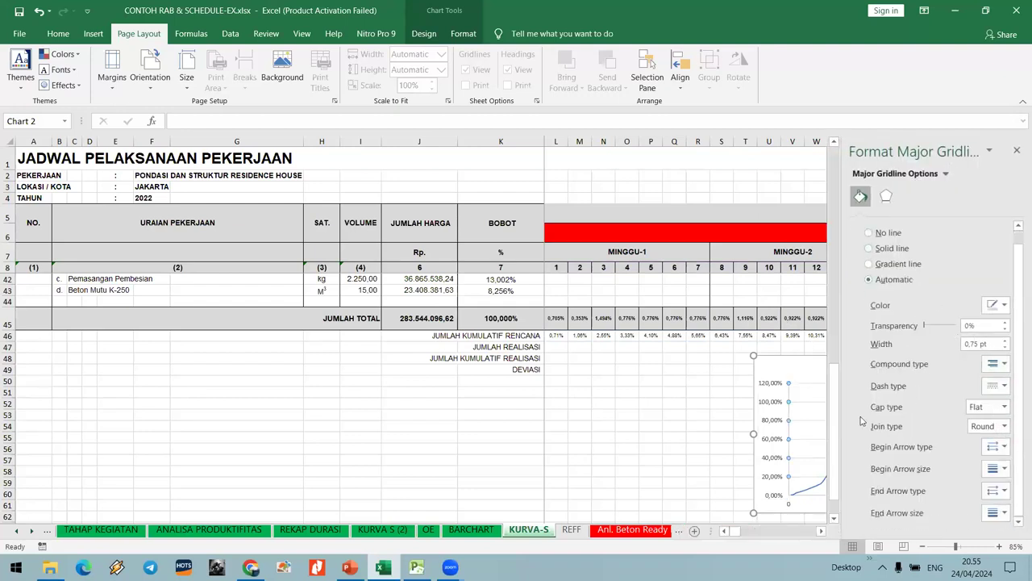
Move the chart below the JUMLAH KUMULATIF RENCANA row so it spans columns G to K, and close the formatting options.
drag(790, 380, 311, 359)
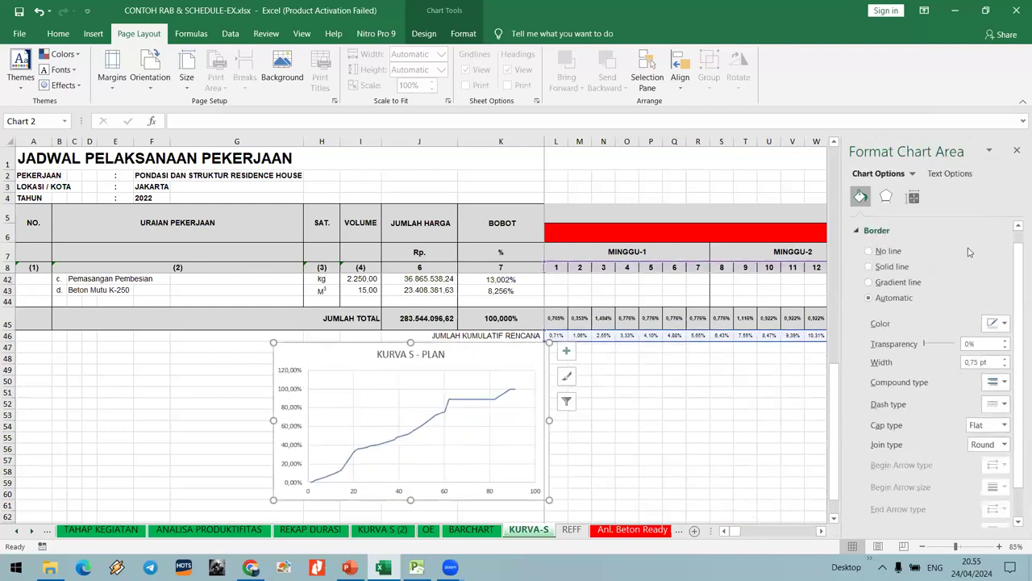
click(1016, 151)
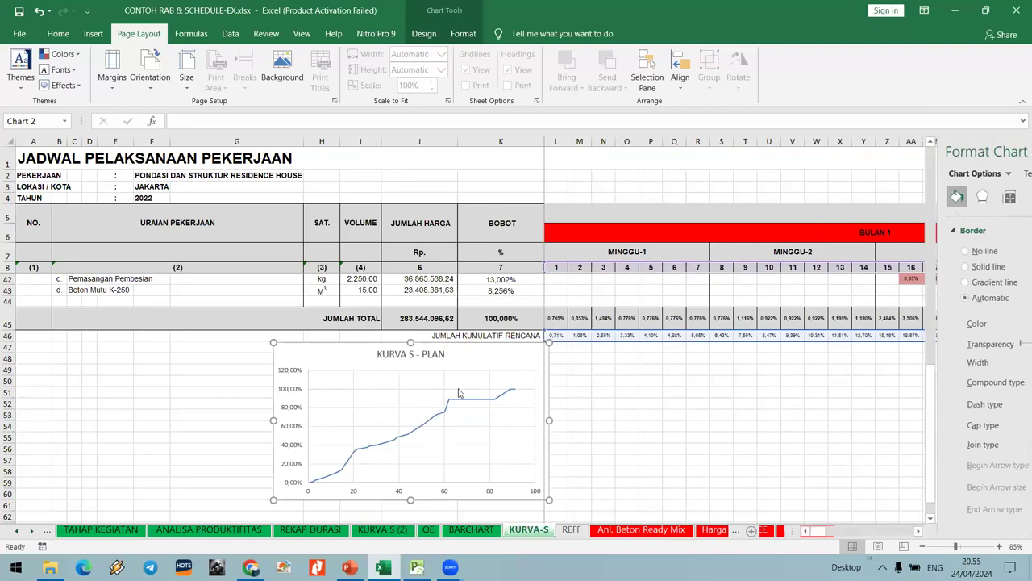
Set the maximum bound of the chart's vertical axis to 1 and close the axis formatting options.
right_click(293, 410)
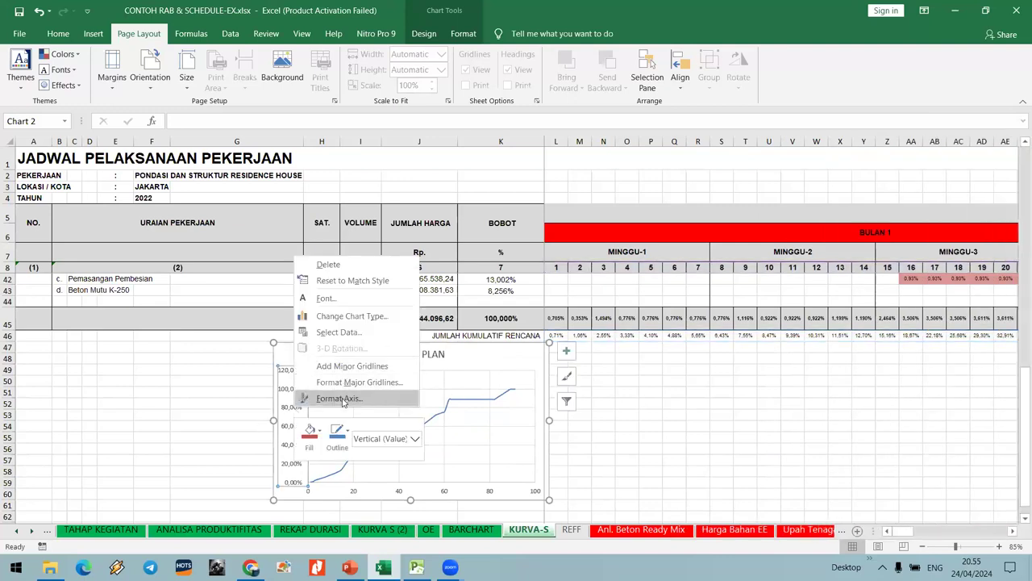
click(342, 399)
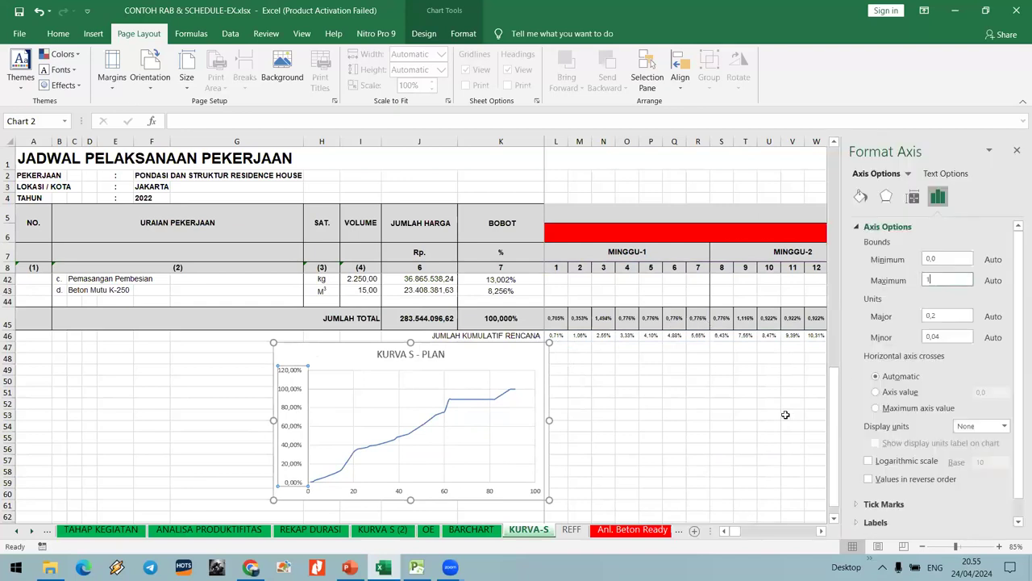
click(723, 416)
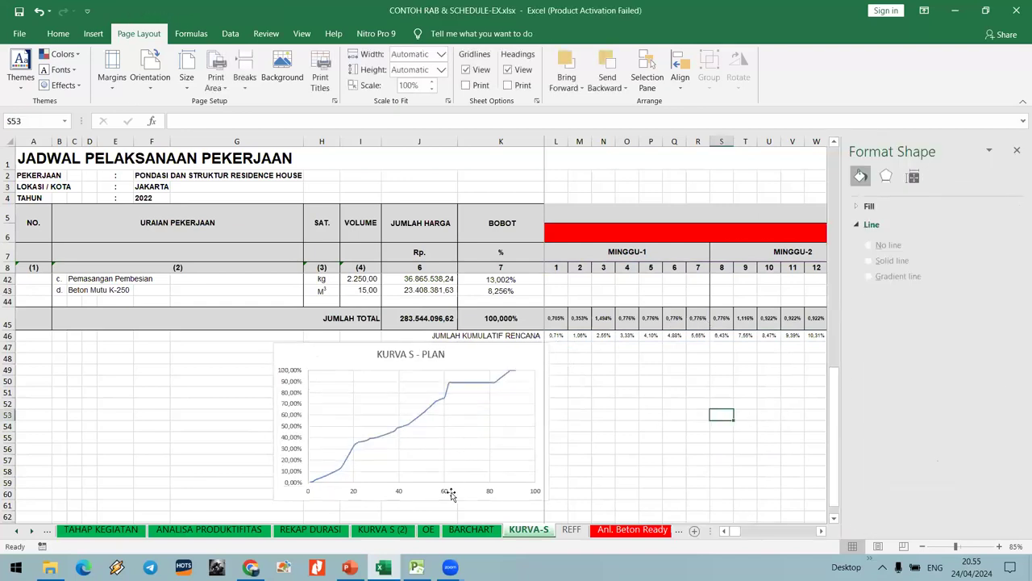
click(442, 496)
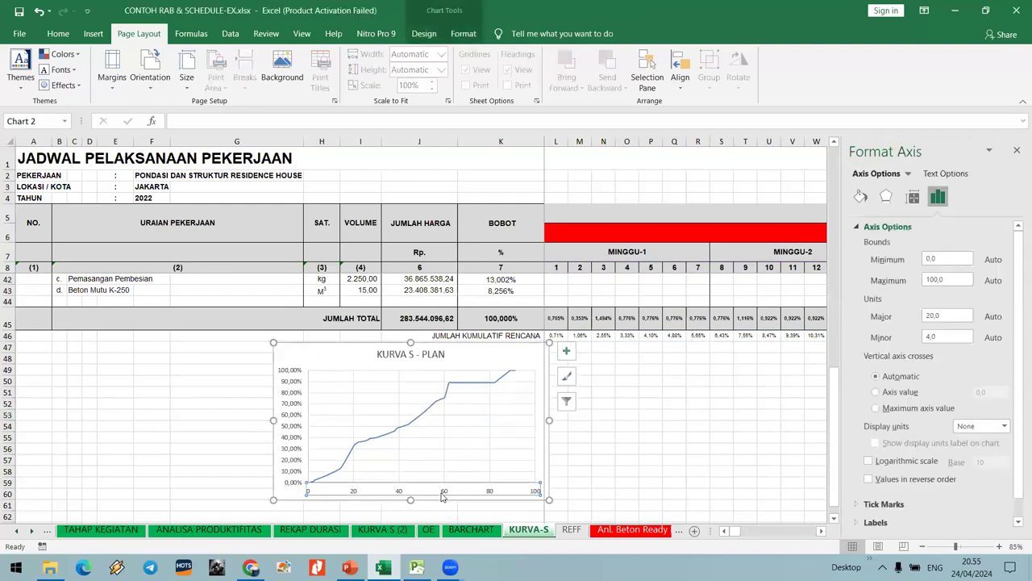
click(1016, 152)
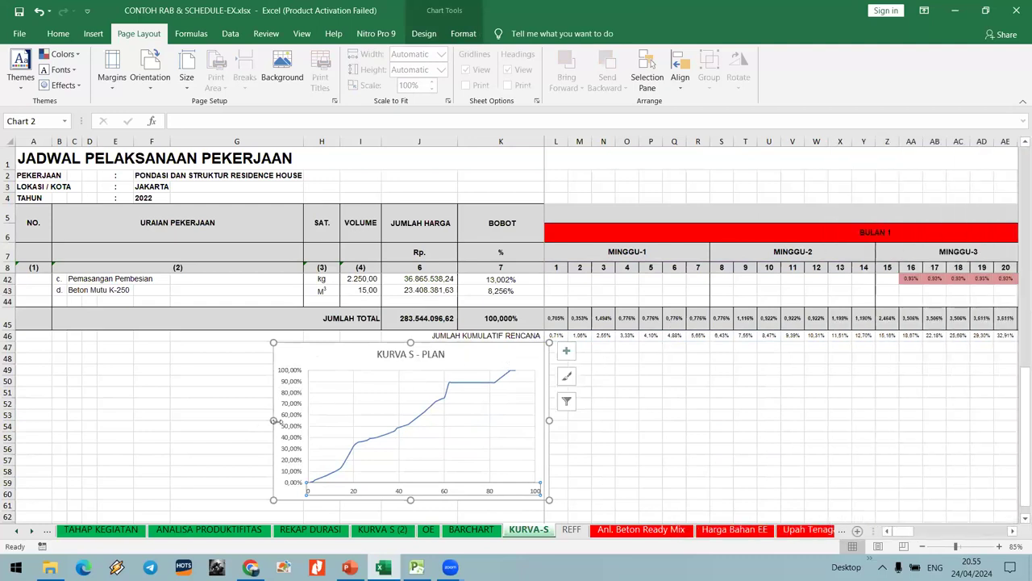
Delete the chart's vertical axis, title, horizontal axis and gridlines so only the curve remains.
click(286, 425)
key(Delete)
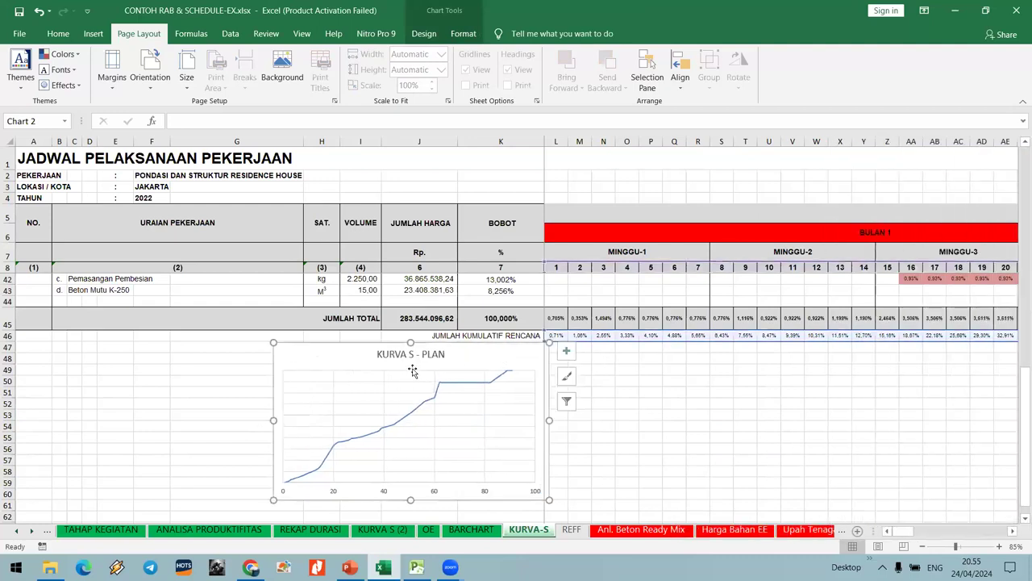
click(401, 358)
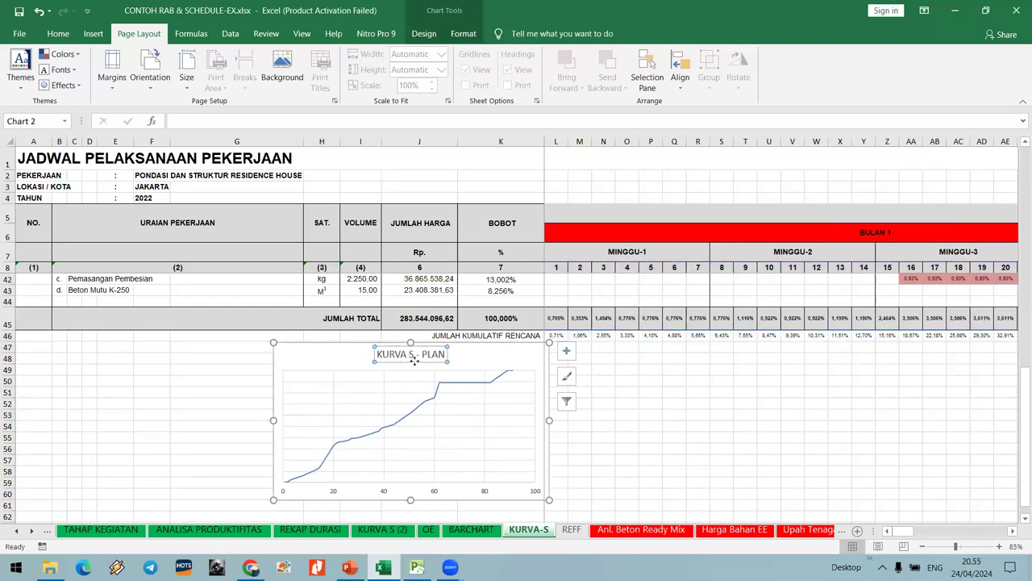
key(Delete)
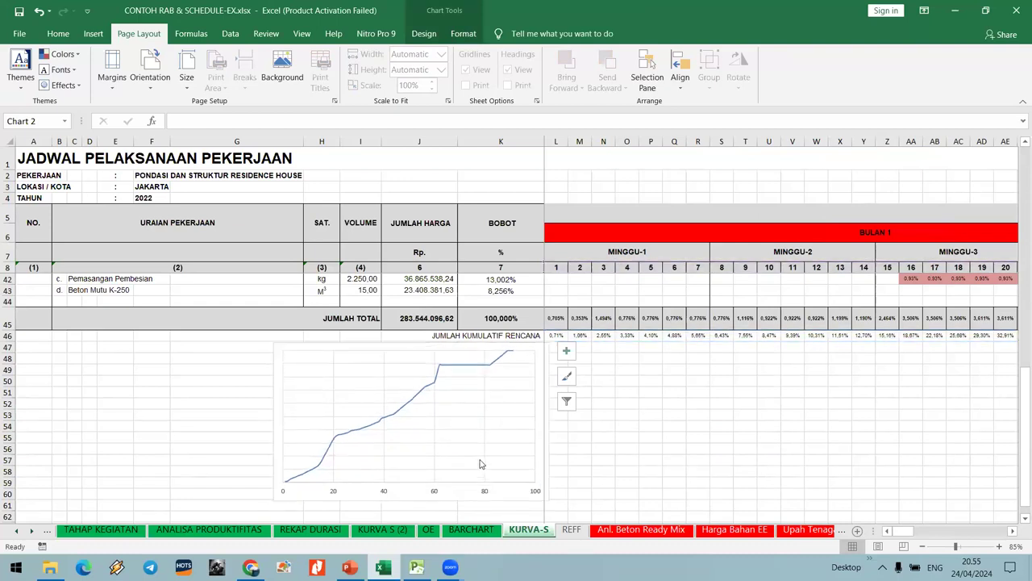
key(Delete)
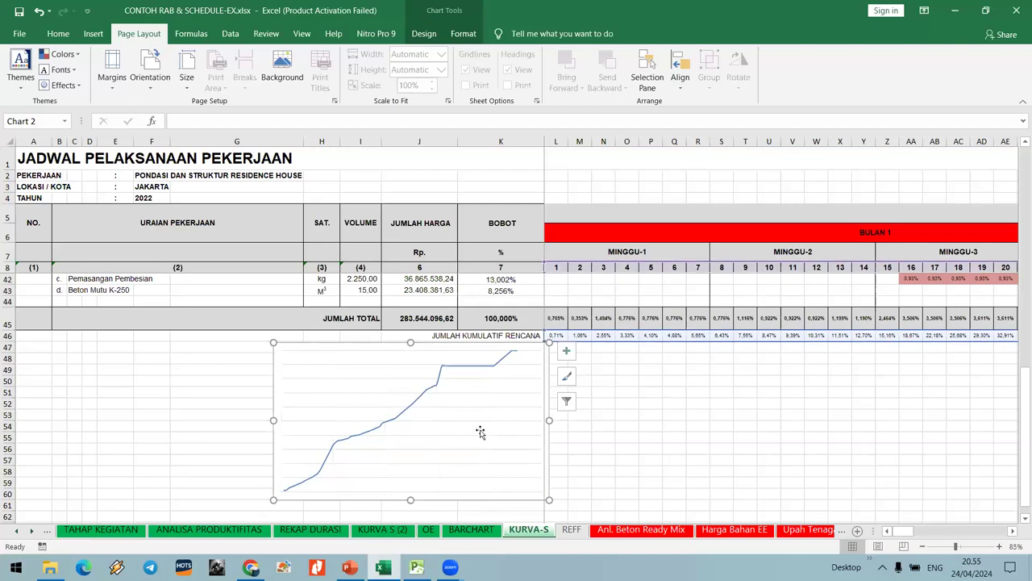
Format the chart's plot area with no border line and no fill.
right_click(477, 425)
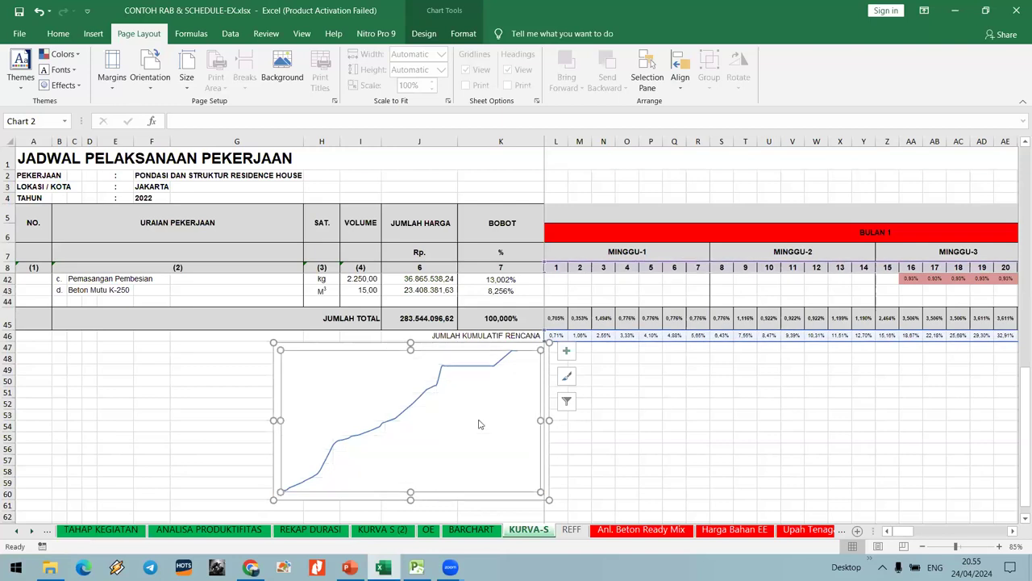
click(529, 528)
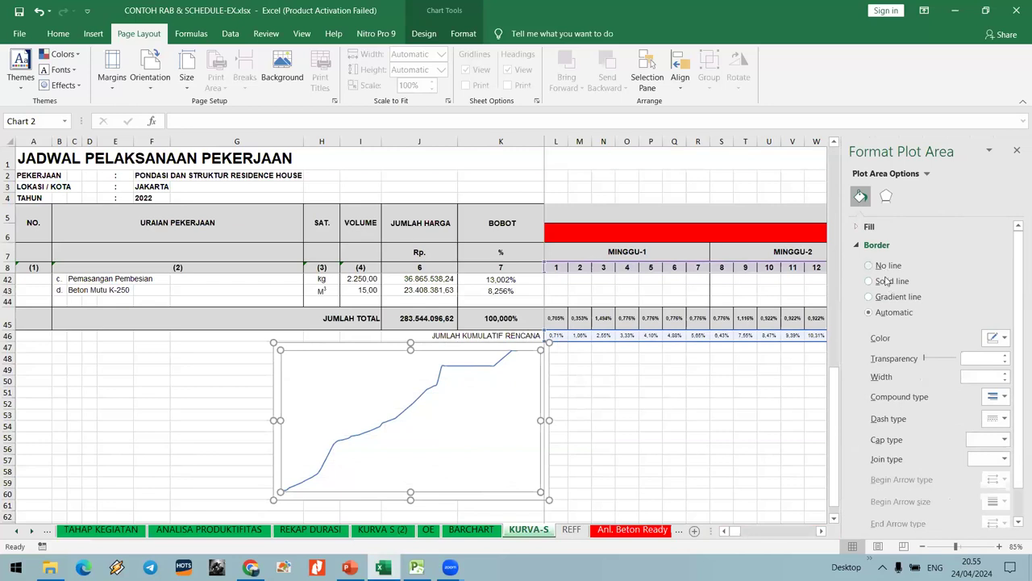
click(887, 267)
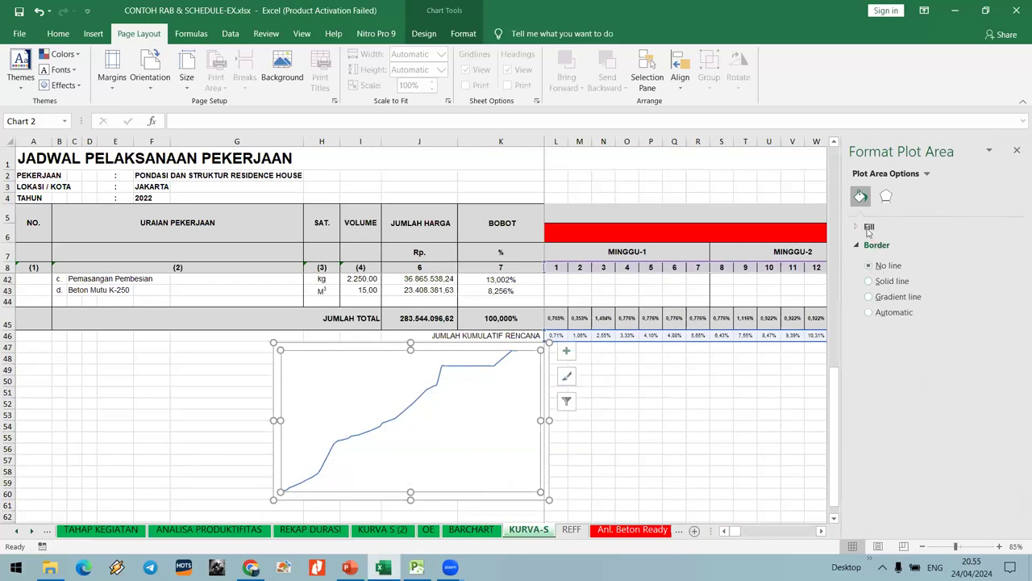
click(899, 229)
click(885, 250)
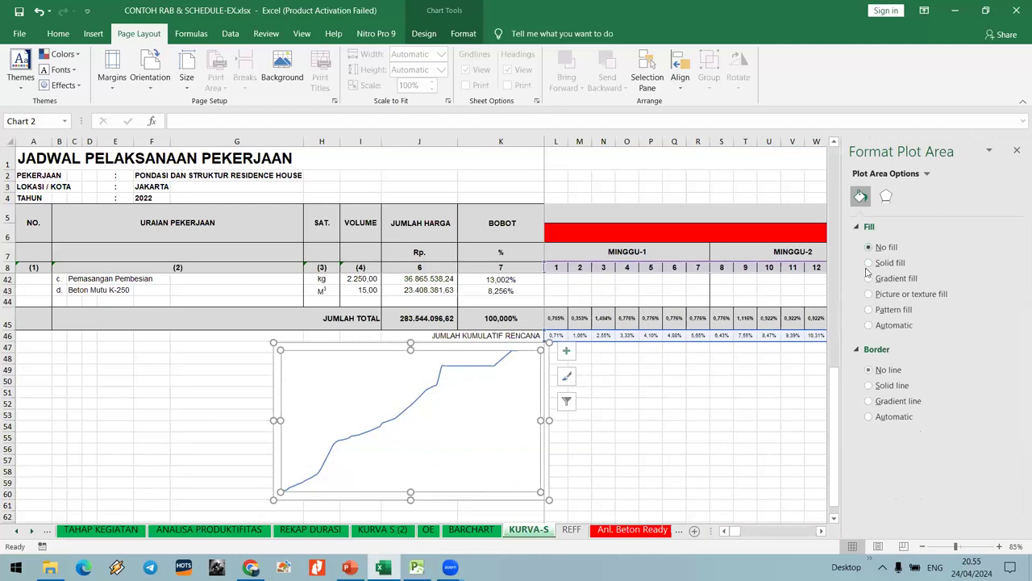
Set the chart area's fill to No fill so the worksheet shows through behind the curve.
click(737, 415)
click(547, 357)
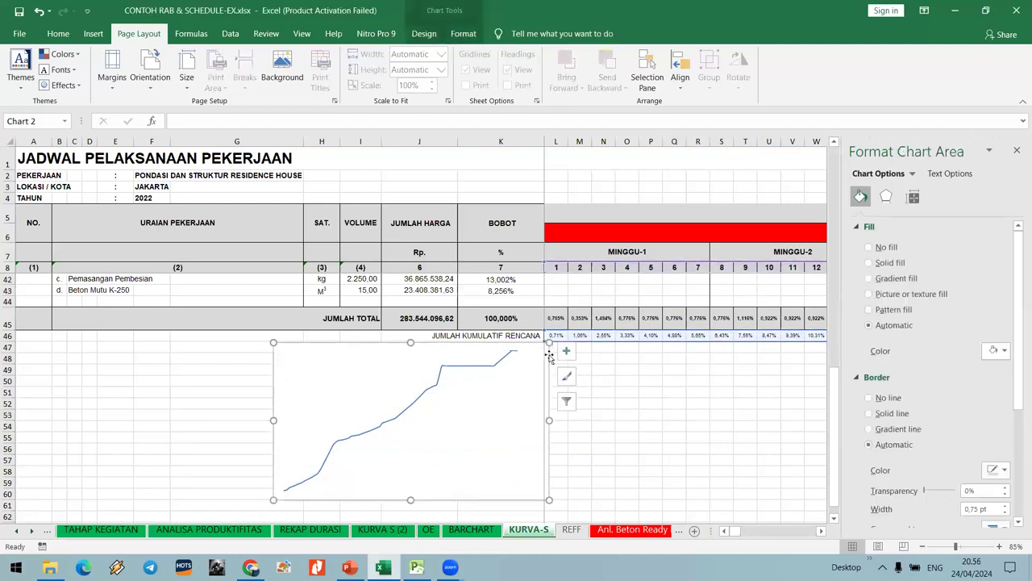
click(875, 247)
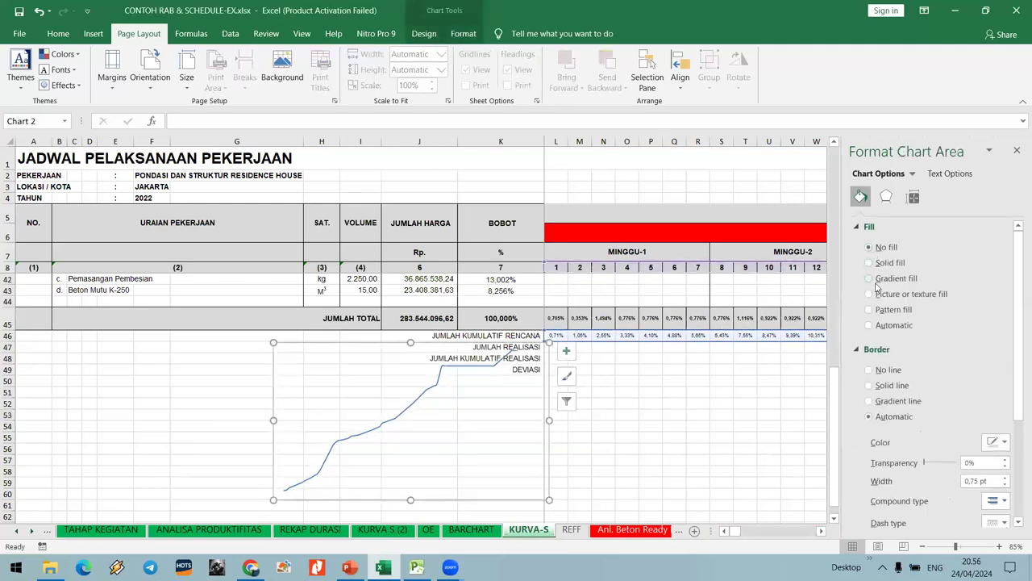
click(638, 449)
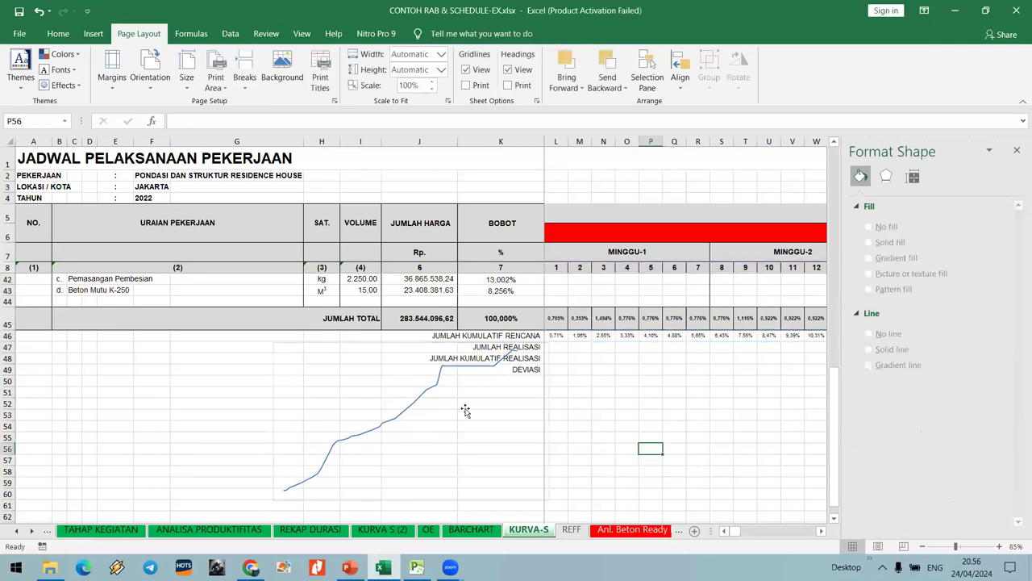
Change the line color of the KURVA S - PLAN series to standard red.
click(428, 388)
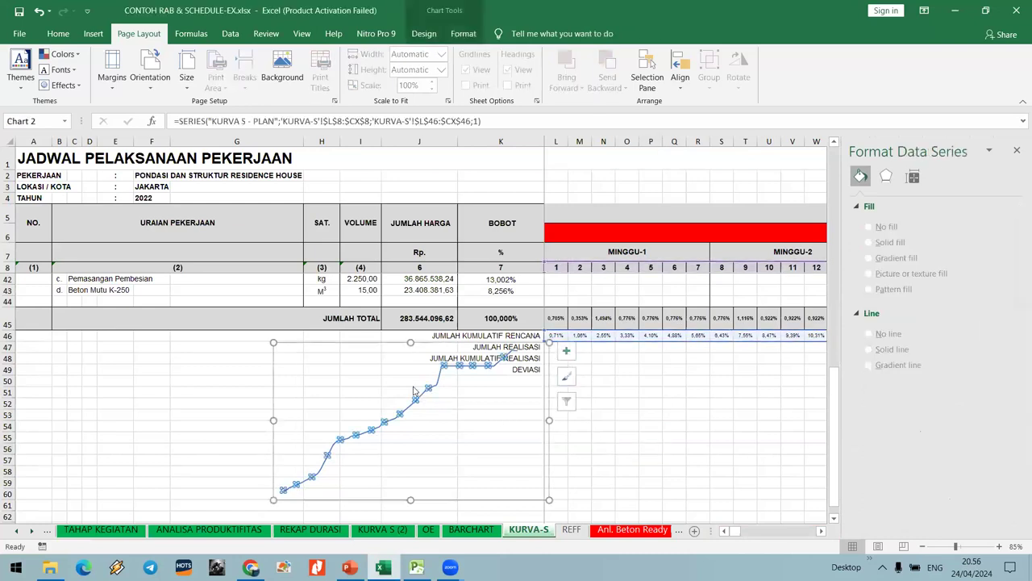
click(57, 33)
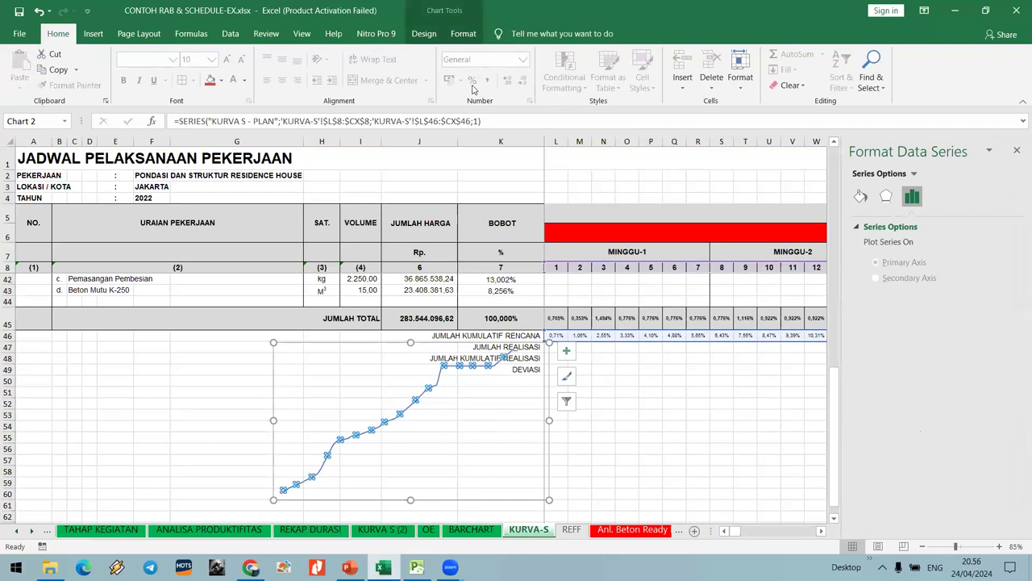
click(861, 197)
click(993, 340)
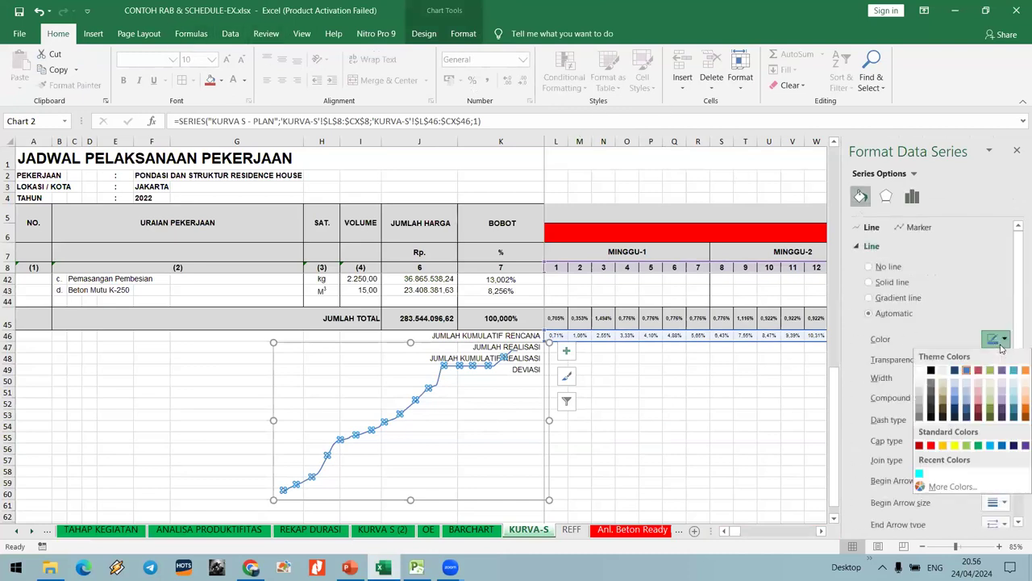
click(931, 445)
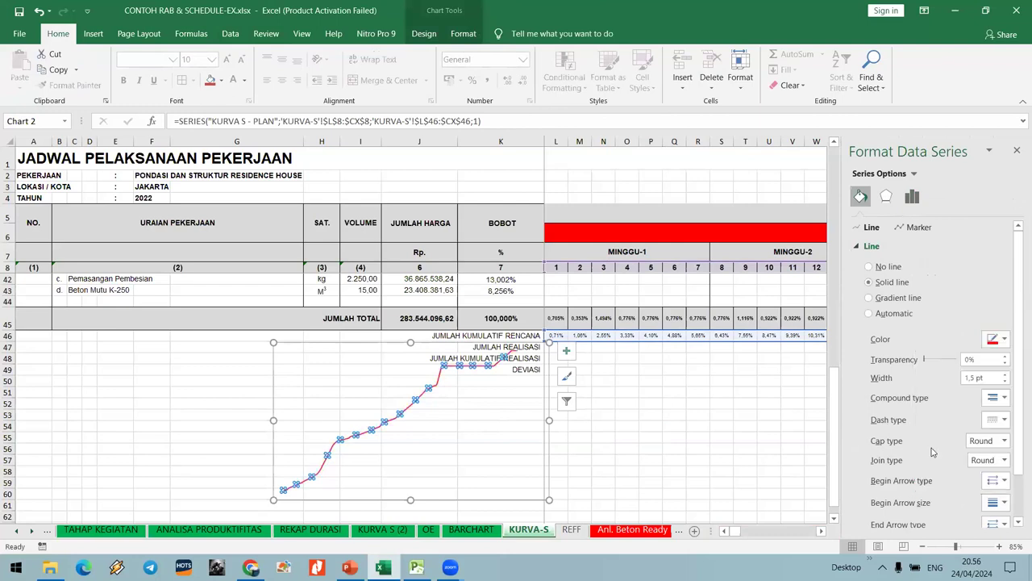
click(765, 453)
Move the curve chart onto the schedule grid so the line starts at day 1 just above the JUMLAH TOTAL row.
drag(550, 433, 712, 363)
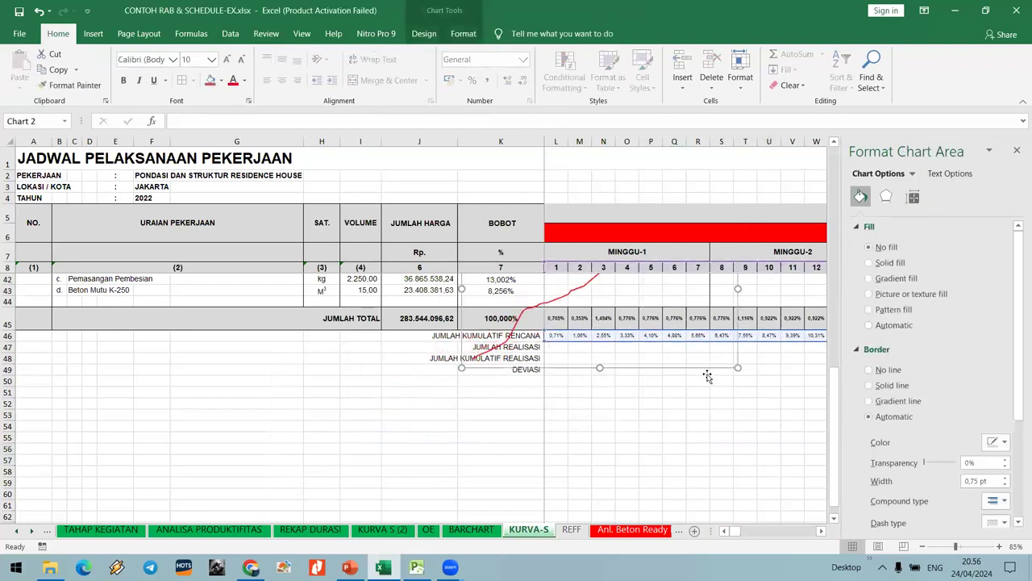
scroll(709, 379, up, 1)
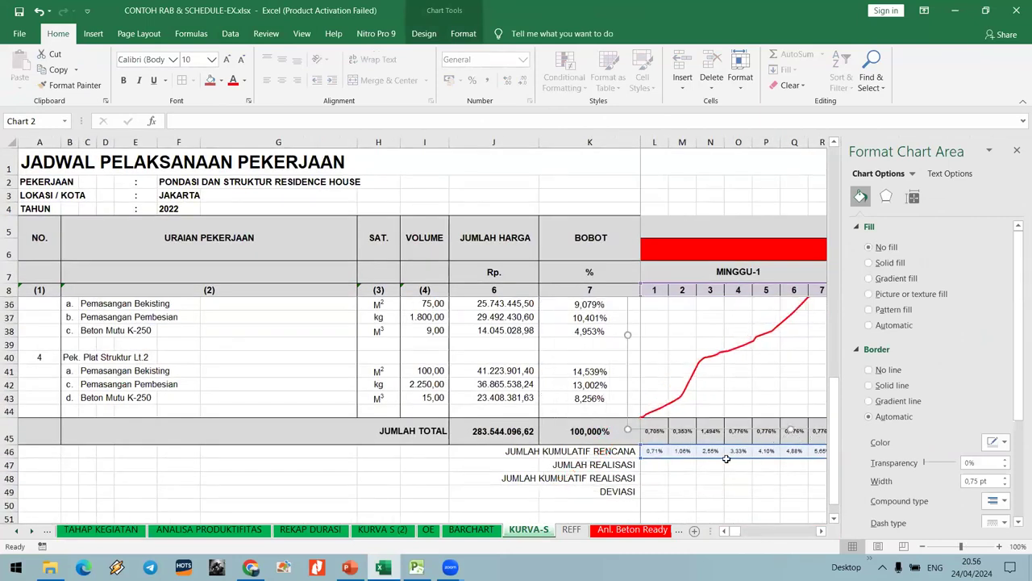
scroll(726, 458, down, 3)
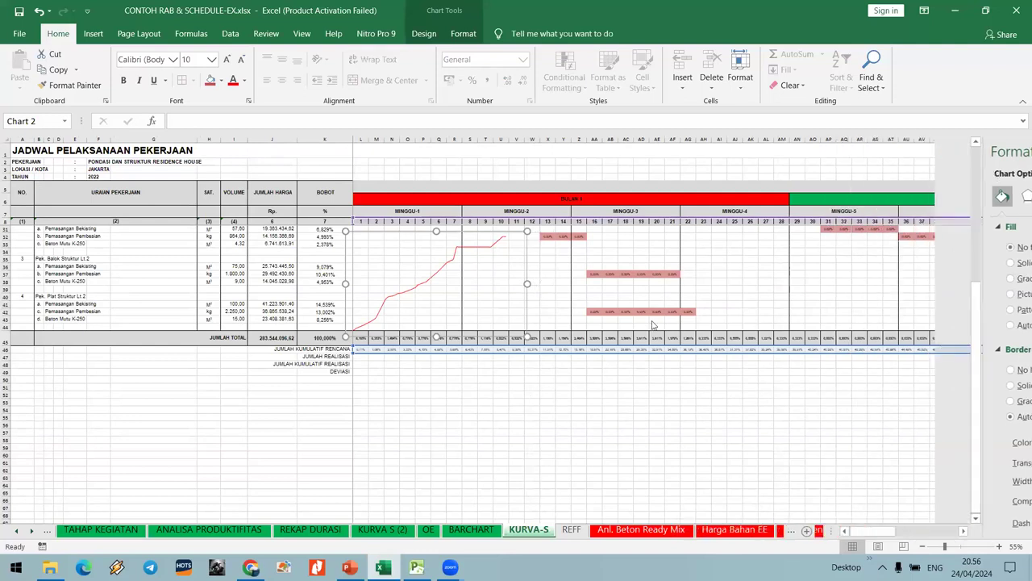
Stretch the chart over the full schedule grid so the curve ends at day 91 and rises to the first task row.
scroll(530, 484, up, 7)
drag(529, 488, 887, 488)
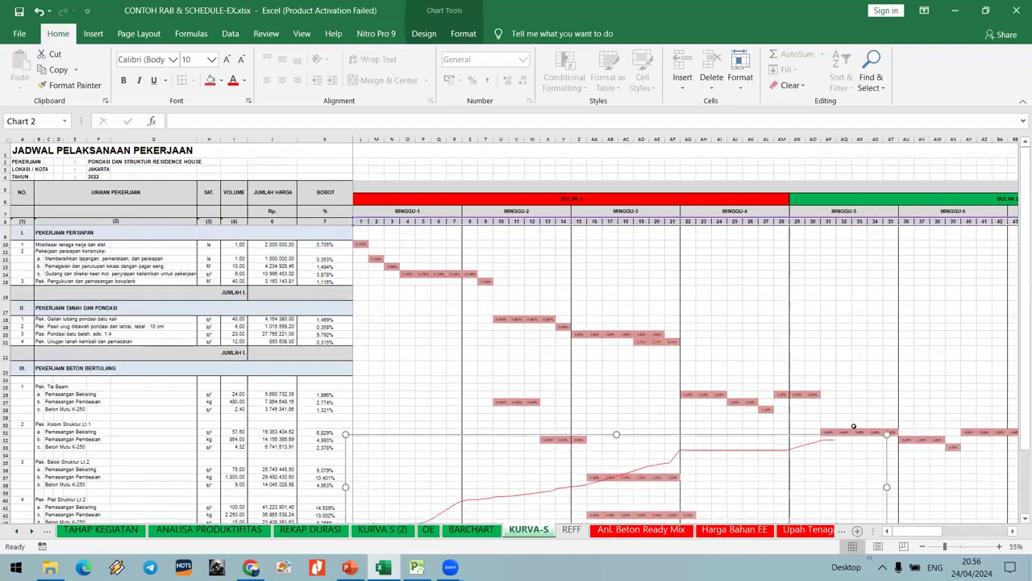
scroll(341, 304, down, 4)
scroll(328, 286, up, 2)
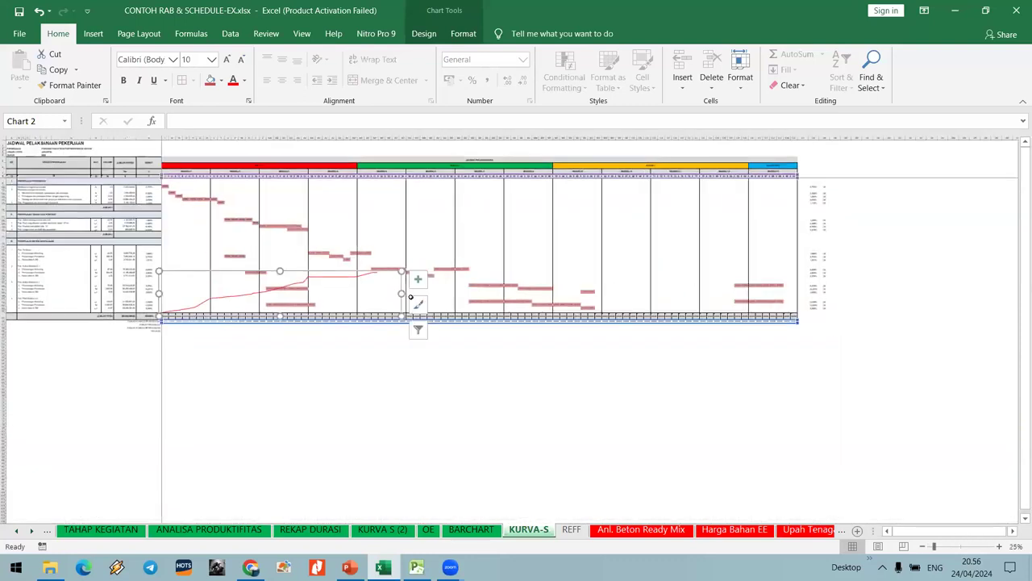
drag(401, 293, 862, 293)
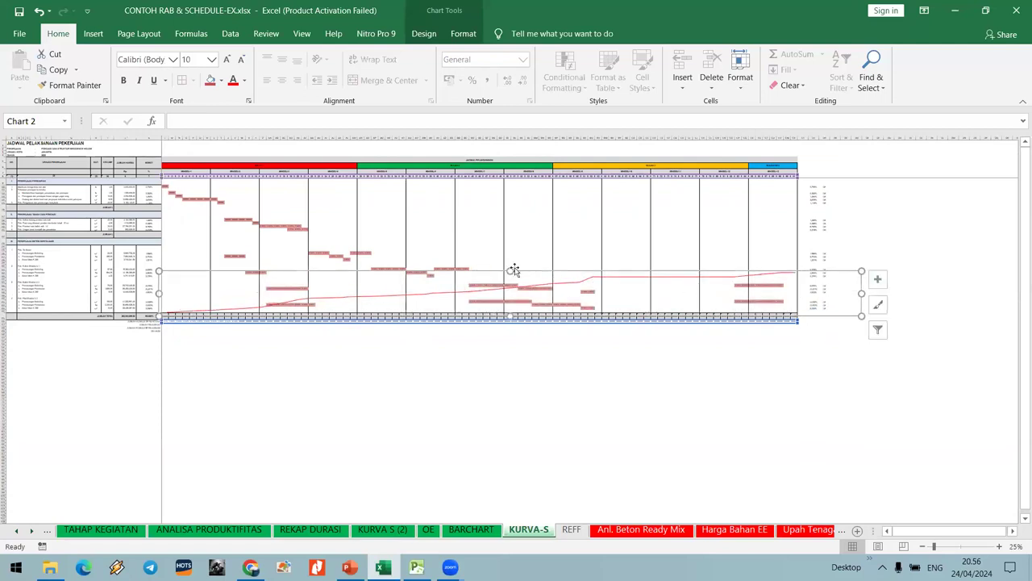
drag(510, 271, 512, 185)
drag(861, 250, 866, 249)
click(943, 266)
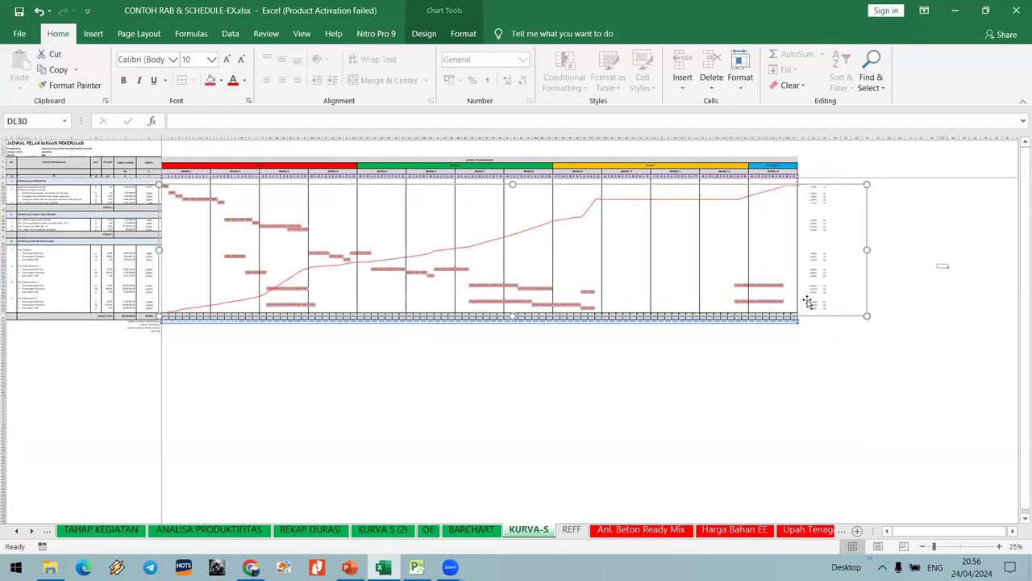
Extend the chart's left side slightly so the curve begins at the left edge of the day 1 column.
scroll(431, 321, up, 3)
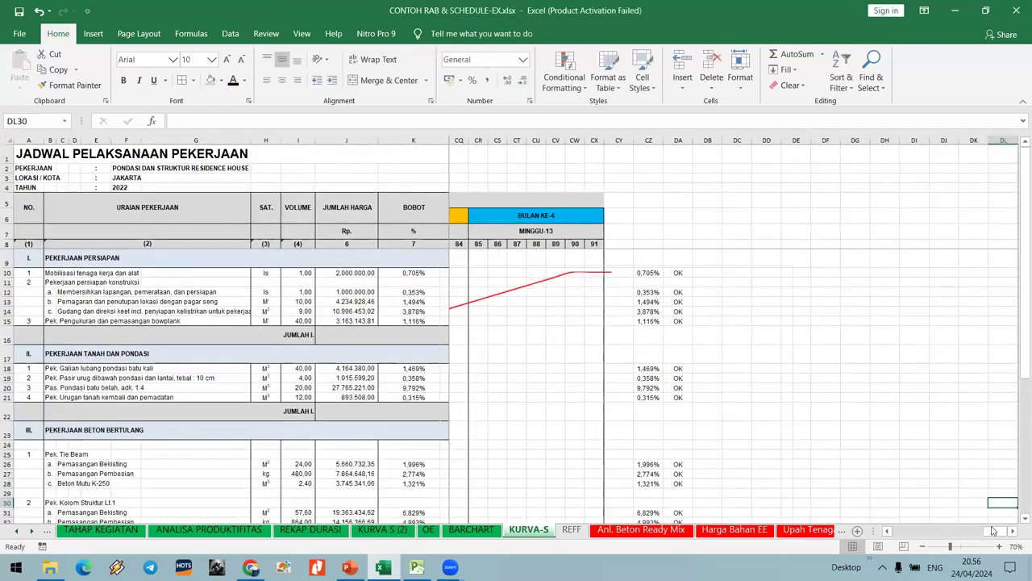
click(992, 531)
drag(912, 530, 823, 538)
scroll(715, 335, down, 5)
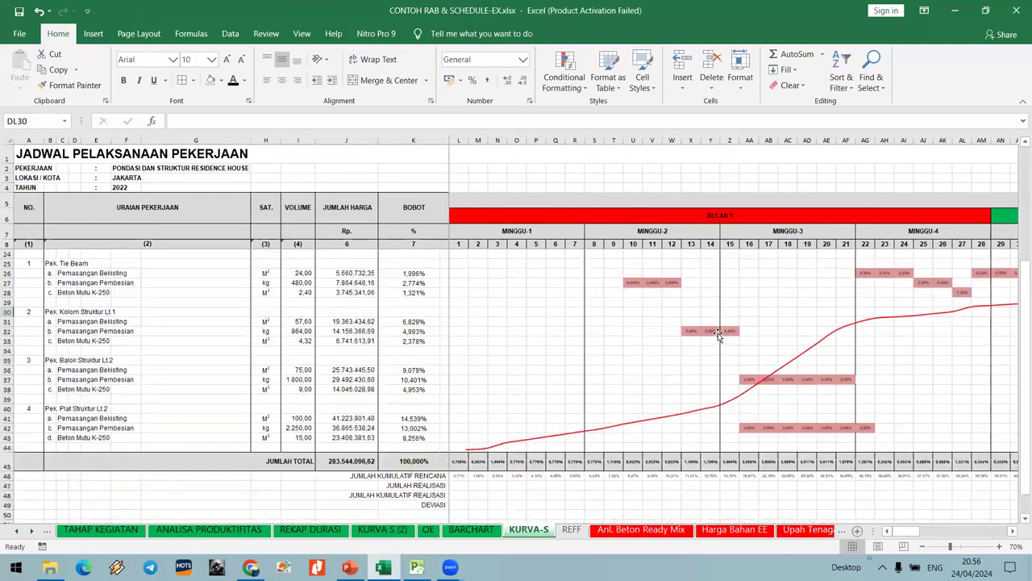
click(624, 444)
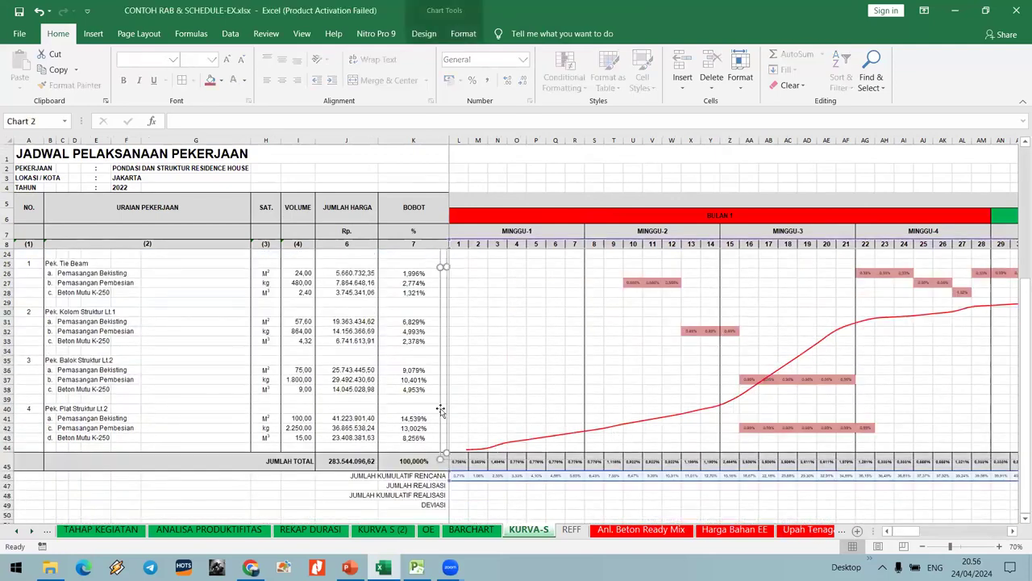
drag(427, 411, 421, 419)
click(634, 507)
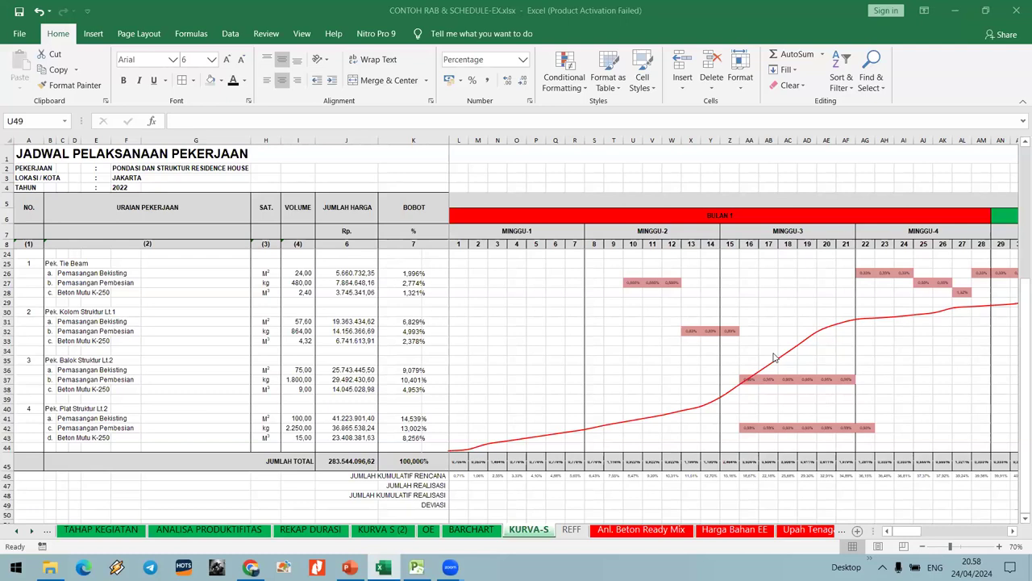
Examine the KURVA-S schedule bars, weights and overlaid curve, also looking at the CONTOH SCHEDULE.mpp task list in Microsoft Project.
click(574, 187)
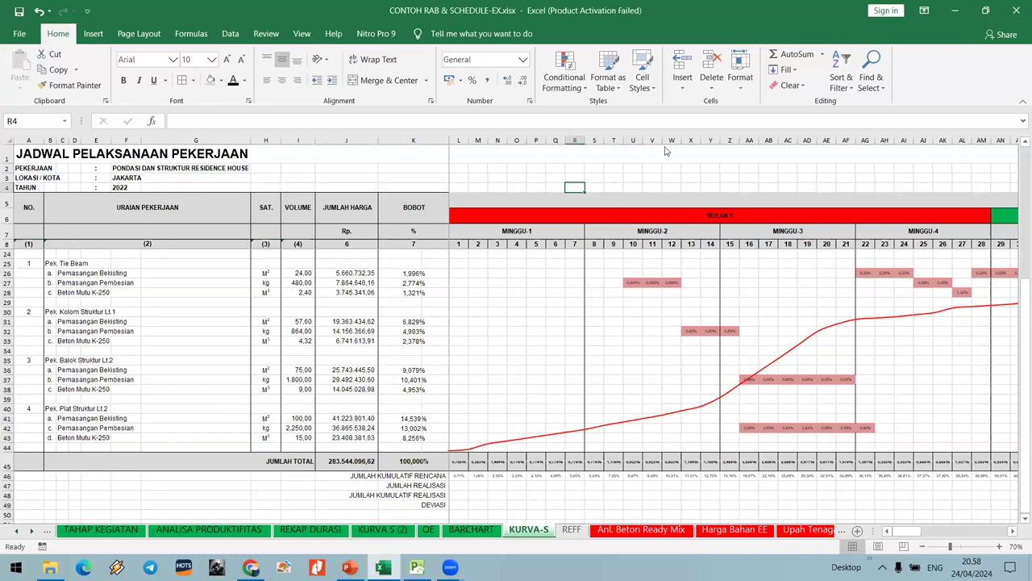
scroll(763, 250, up, 5)
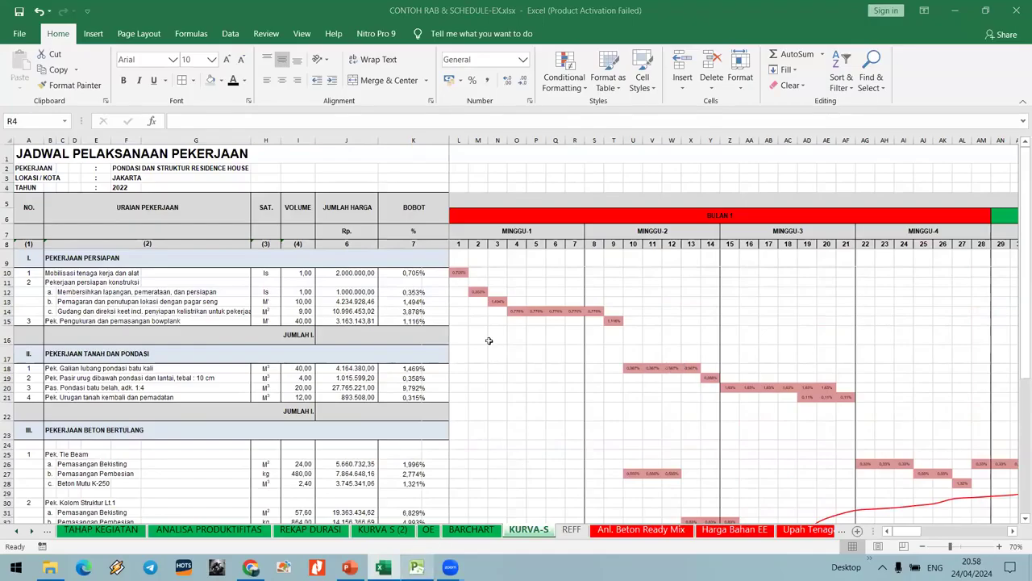
click(417, 567)
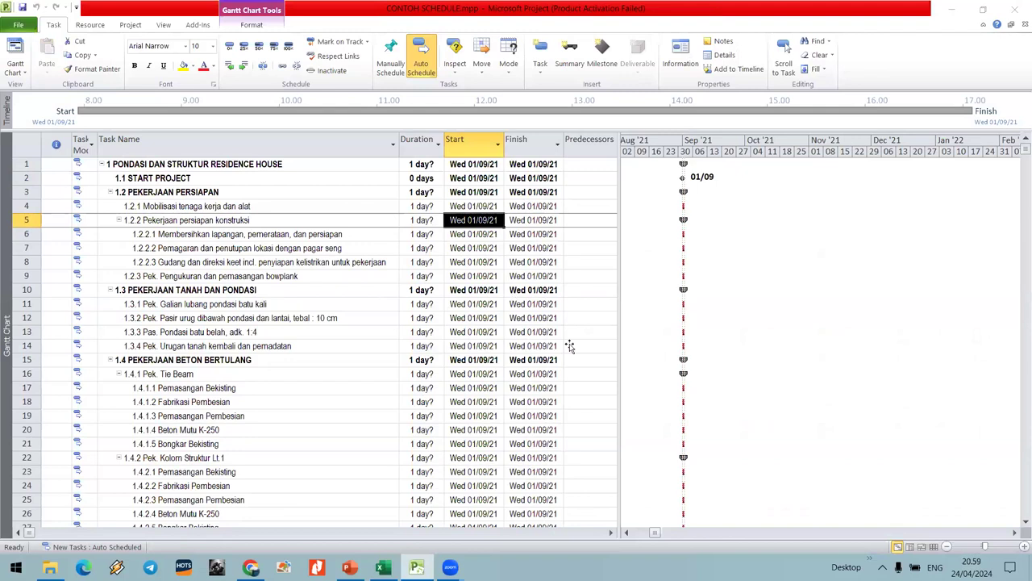
key(alt+Tab)
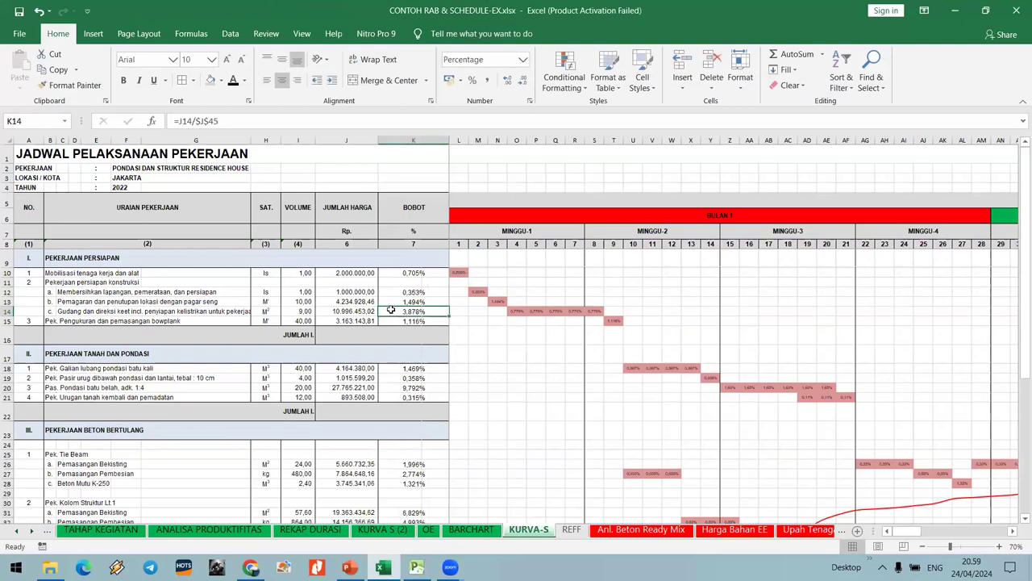
scroll(359, 329, down, 4)
scroll(358, 330, up, 4)
scroll(369, 312, down, 8)
scroll(369, 312, up, 8)
scroll(401, 300, down, 2)
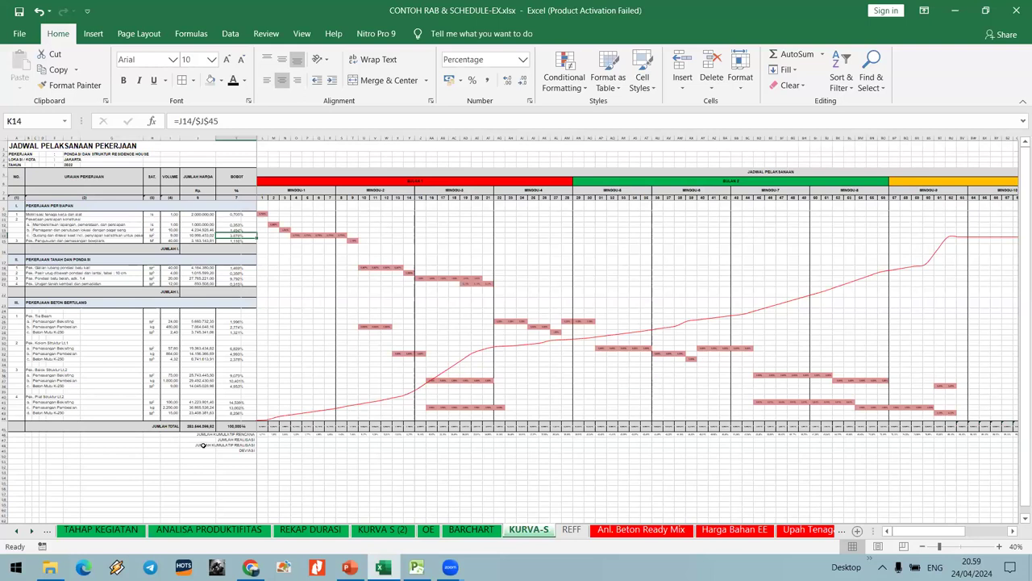
Deselect the schedule cells by selecting an empty cell below the table and save the workbook.
click(525, 479)
key(ctrl+s)
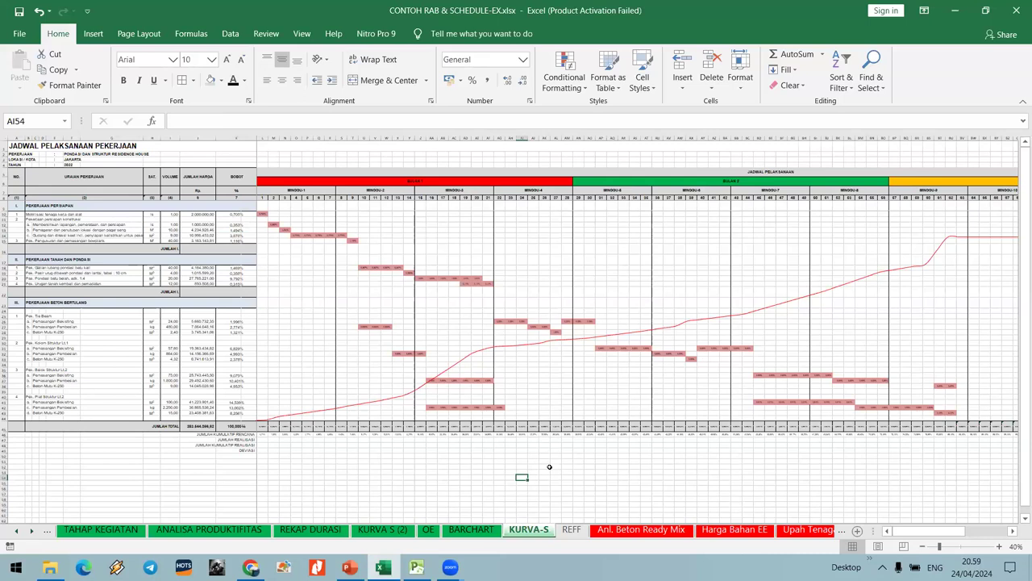
click(549, 466)
key(ctrl+s)
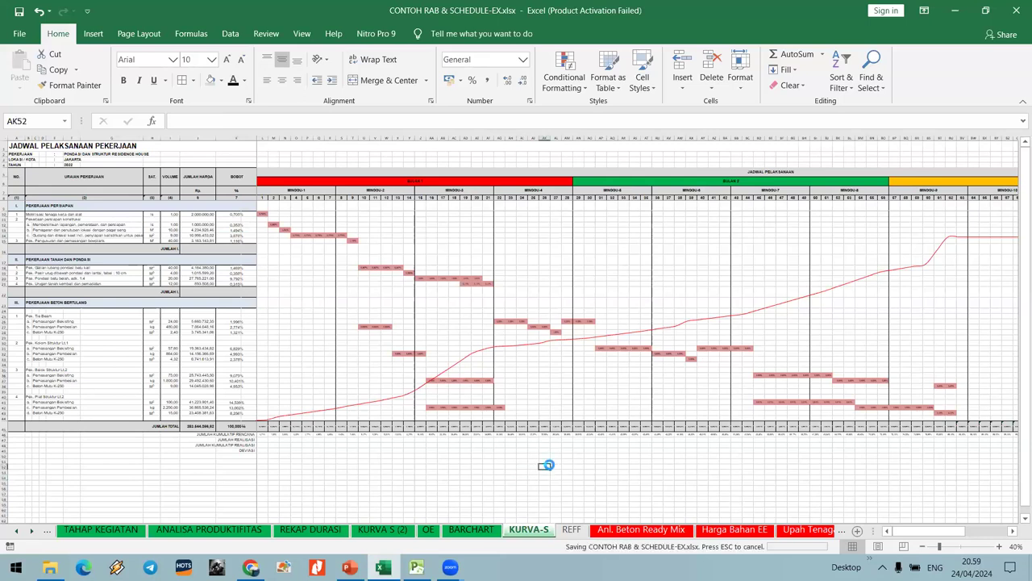